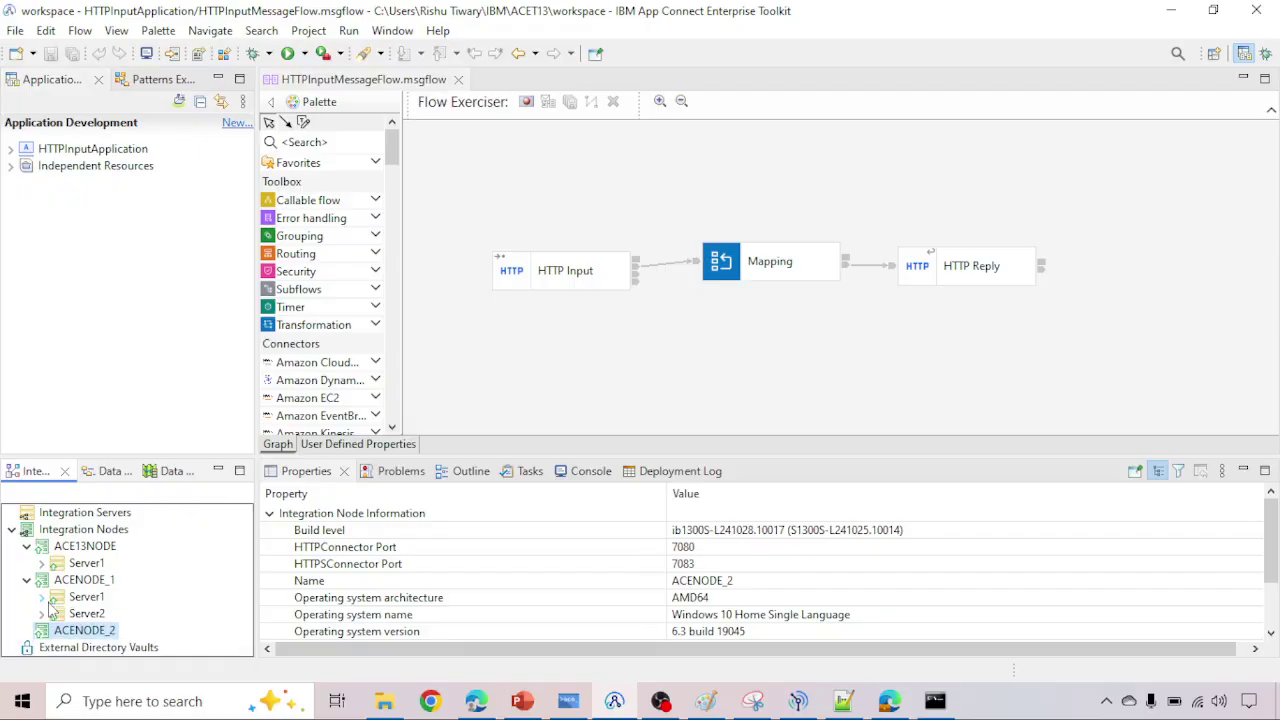
Step: Check the contents of Server2 under ACENODE_1 and refresh the ACENODE_2 integration node
click(42, 614)
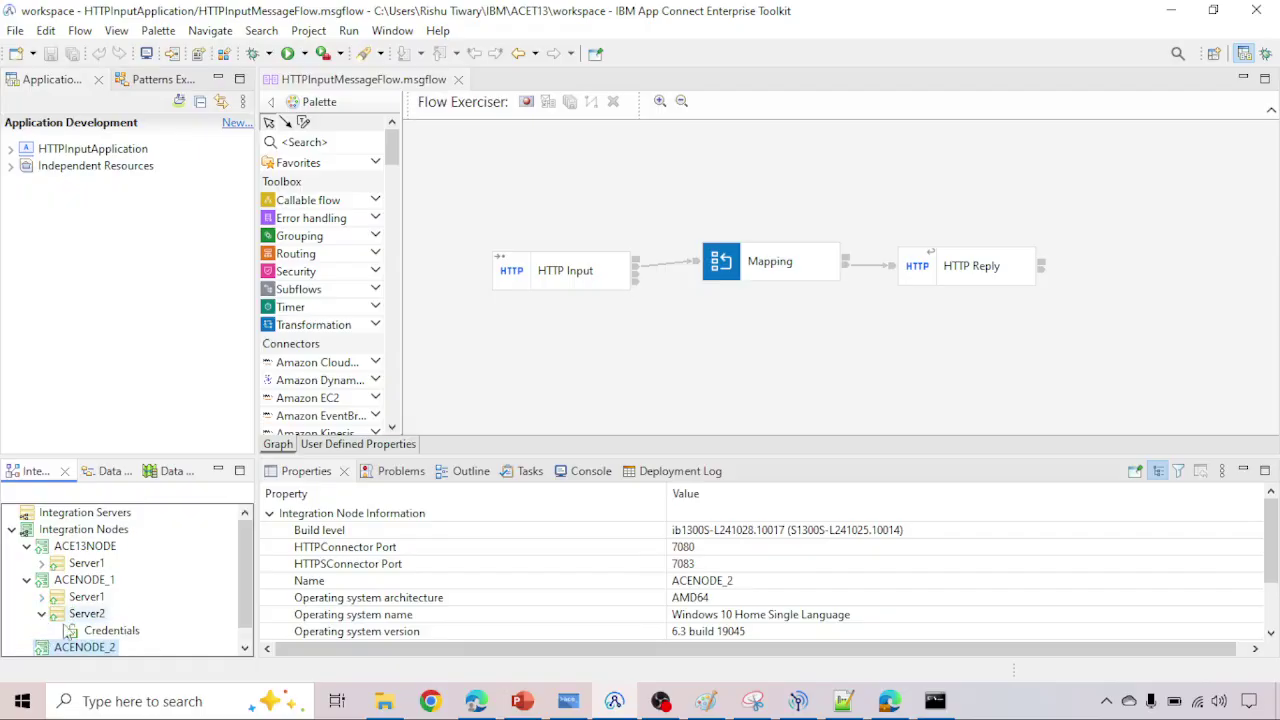
click(43, 615)
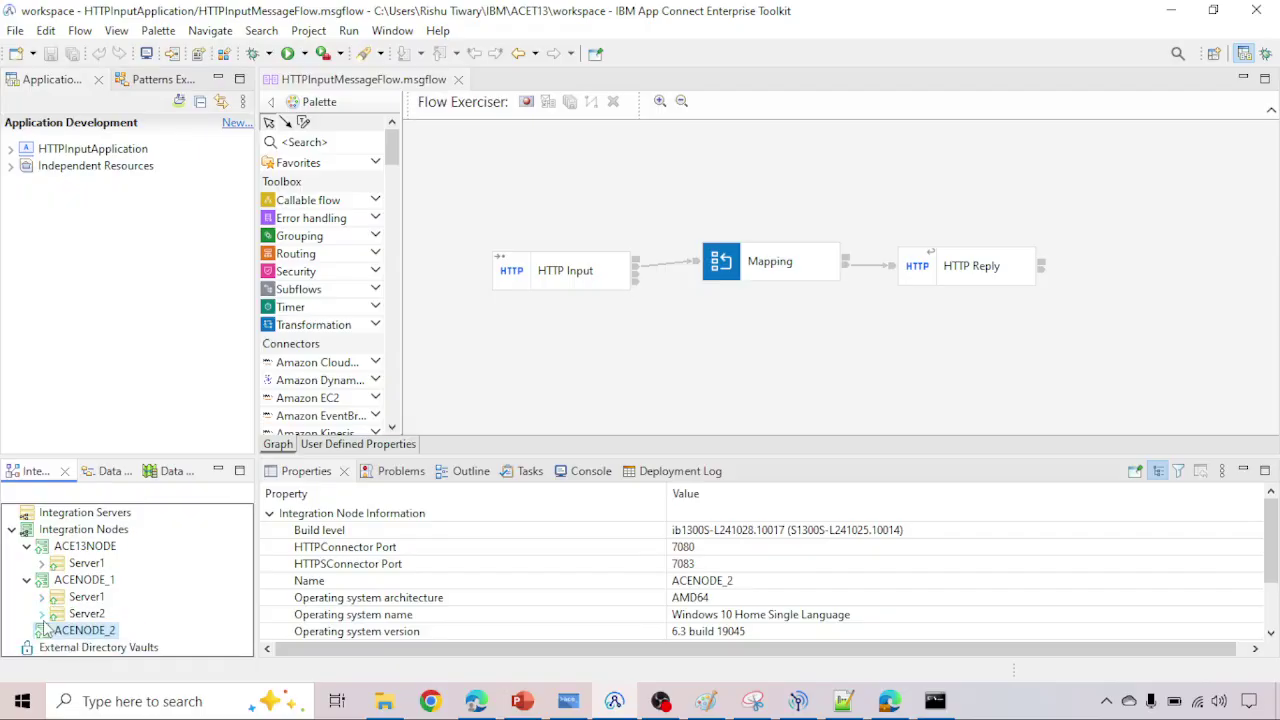
right_click(77, 640)
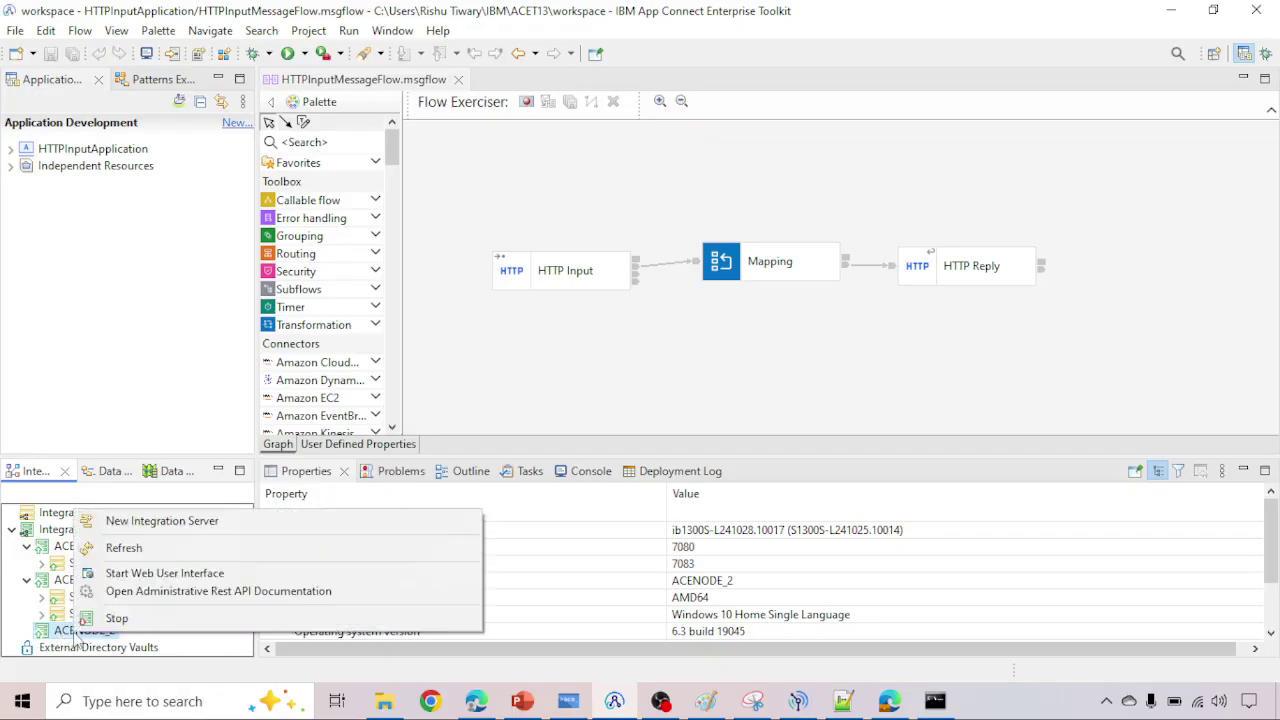
click(127, 547)
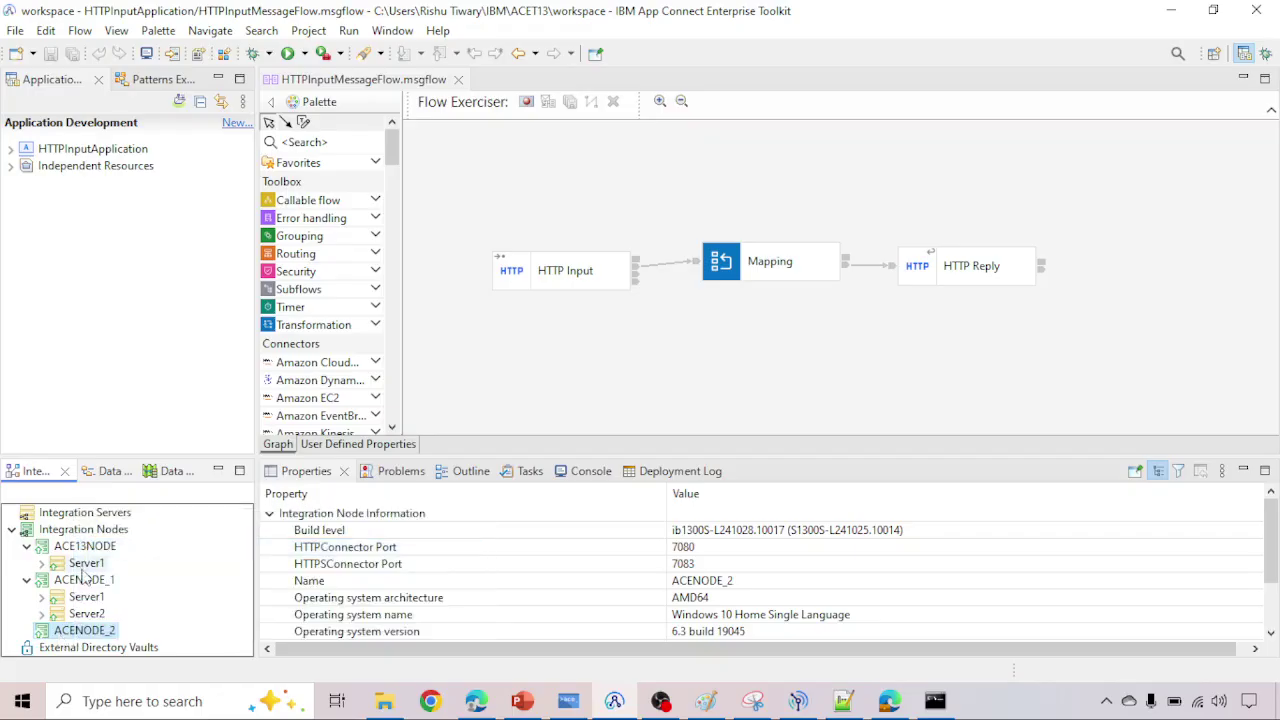
Step: Collapse the ACE13NODE integration node and close the HTTPInputMessageFlow message flow
click(27, 546)
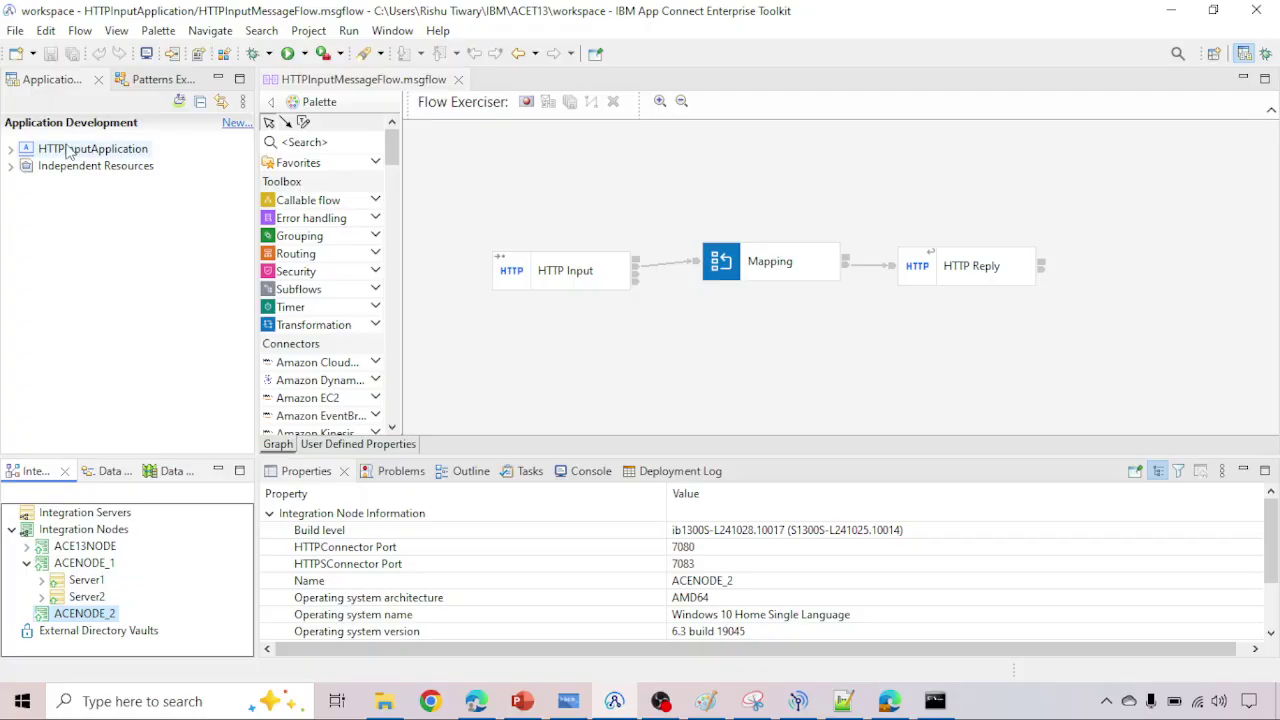
click(458, 79)
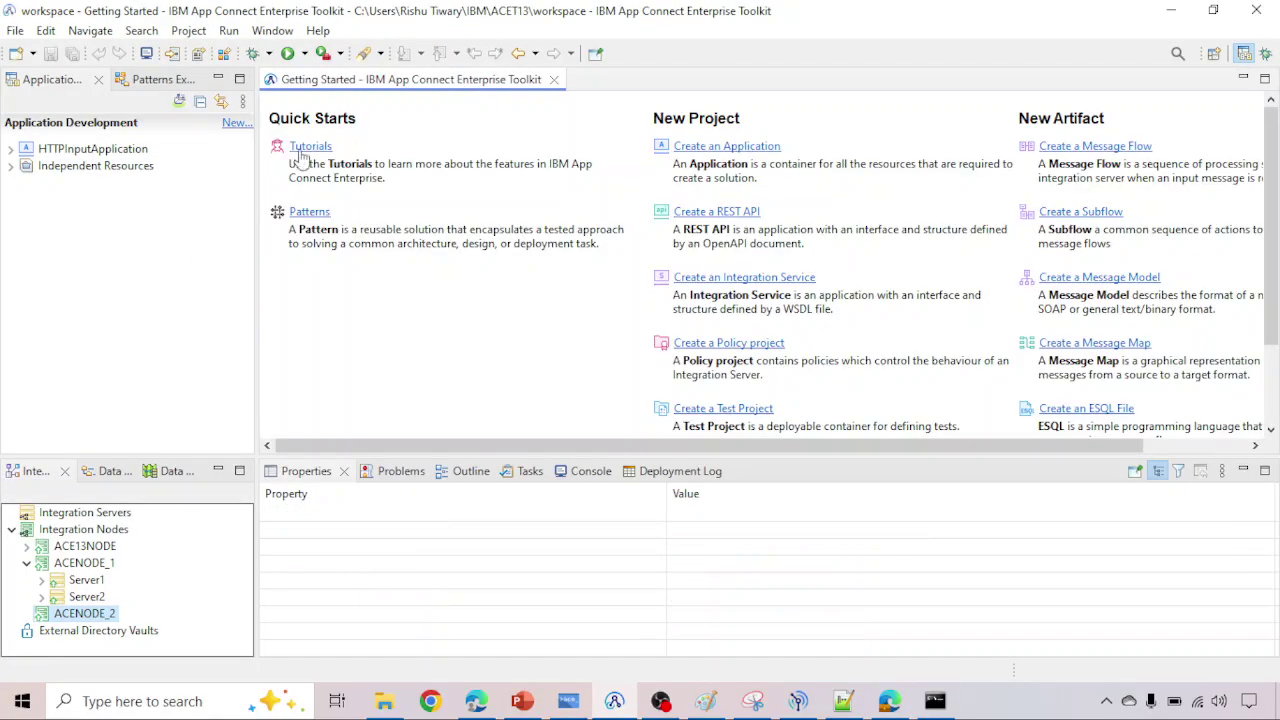
click(231, 128)
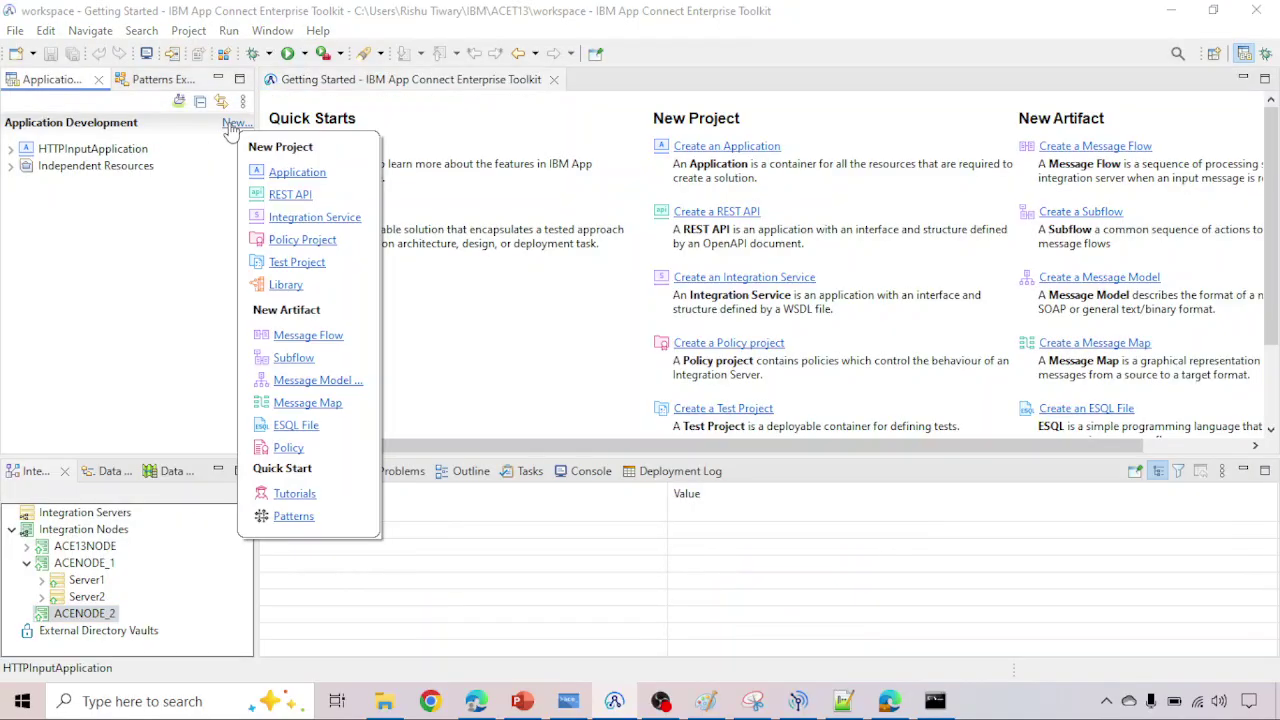
click(297, 173)
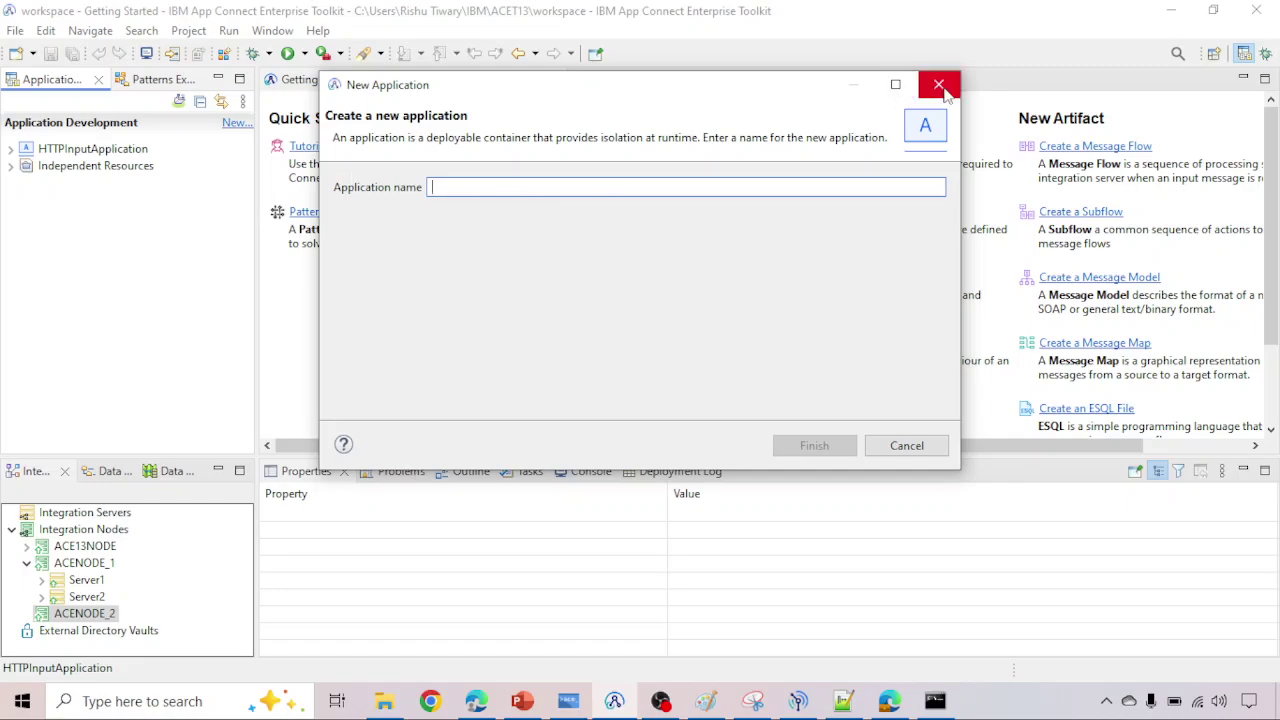
click(940, 86)
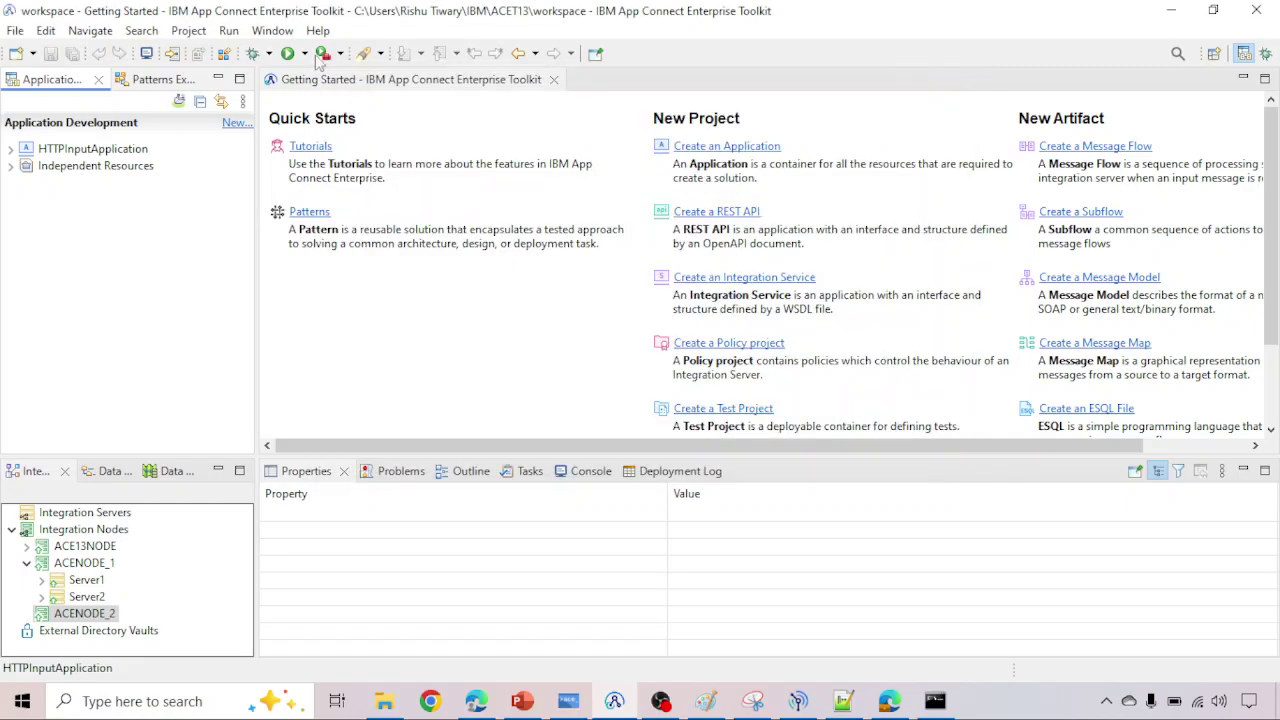
Step: Create a new application named Test_App
click(15, 30)
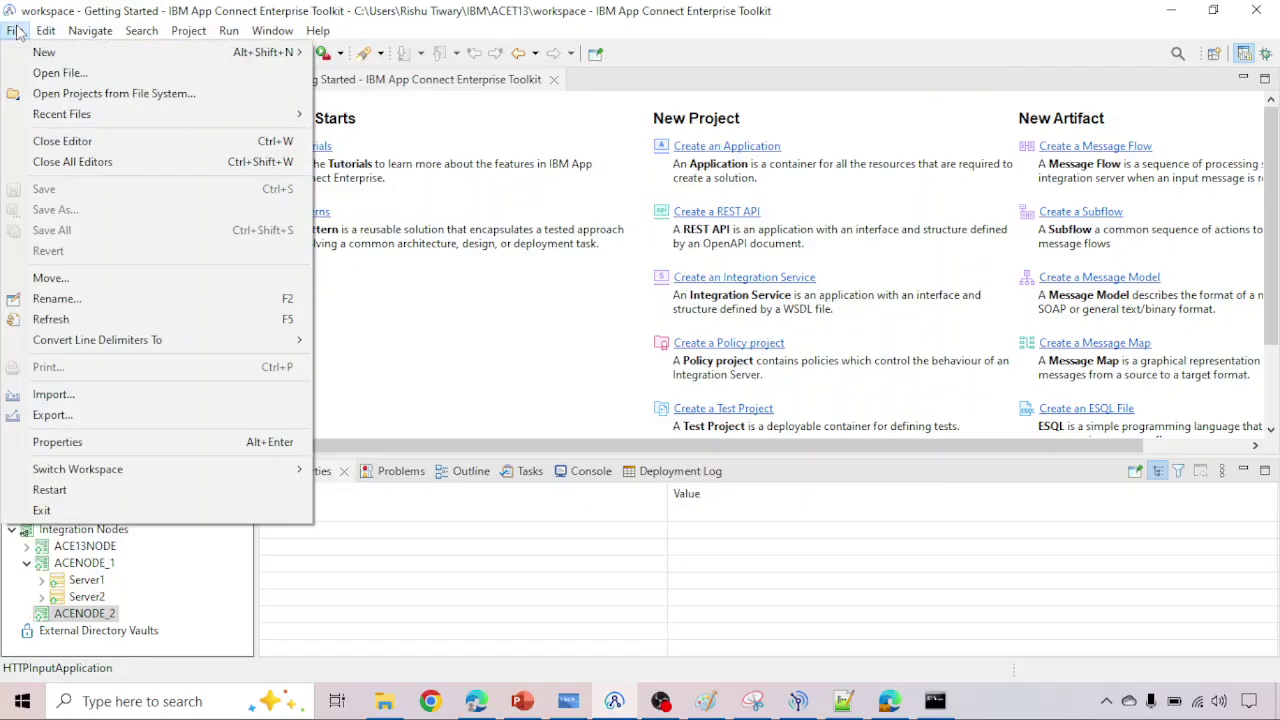
click(300, 54)
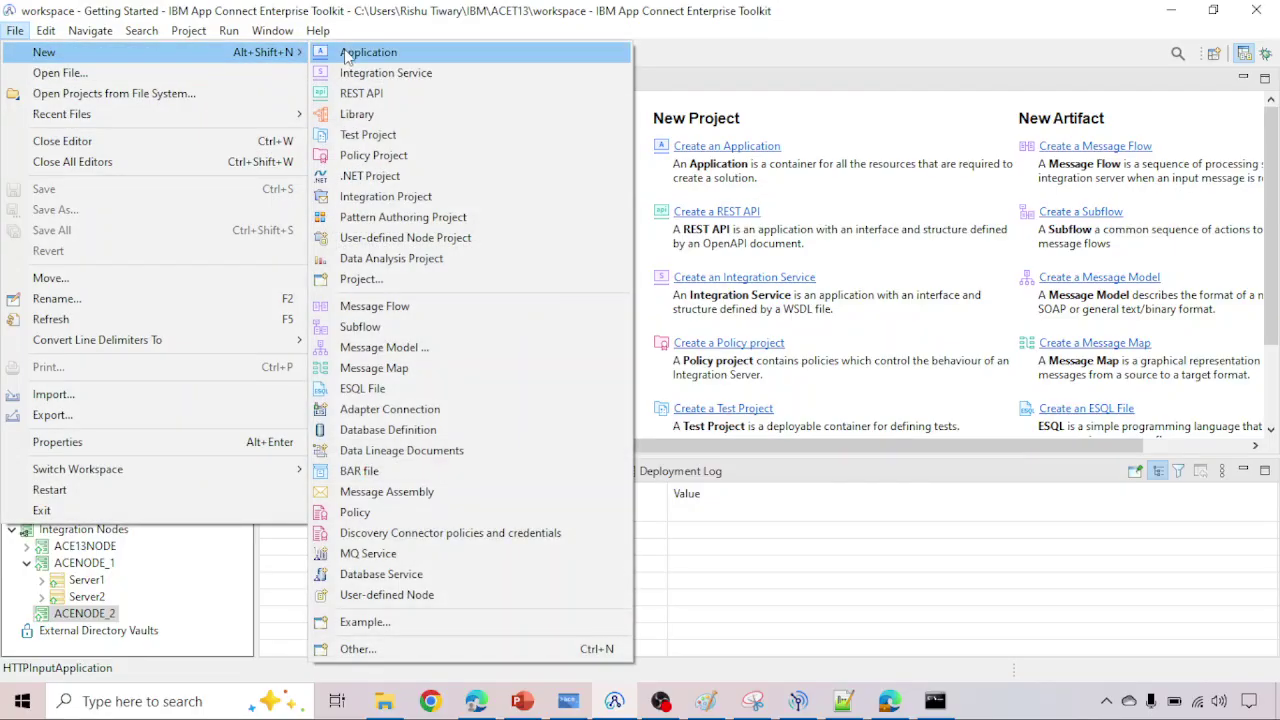
click(360, 52)
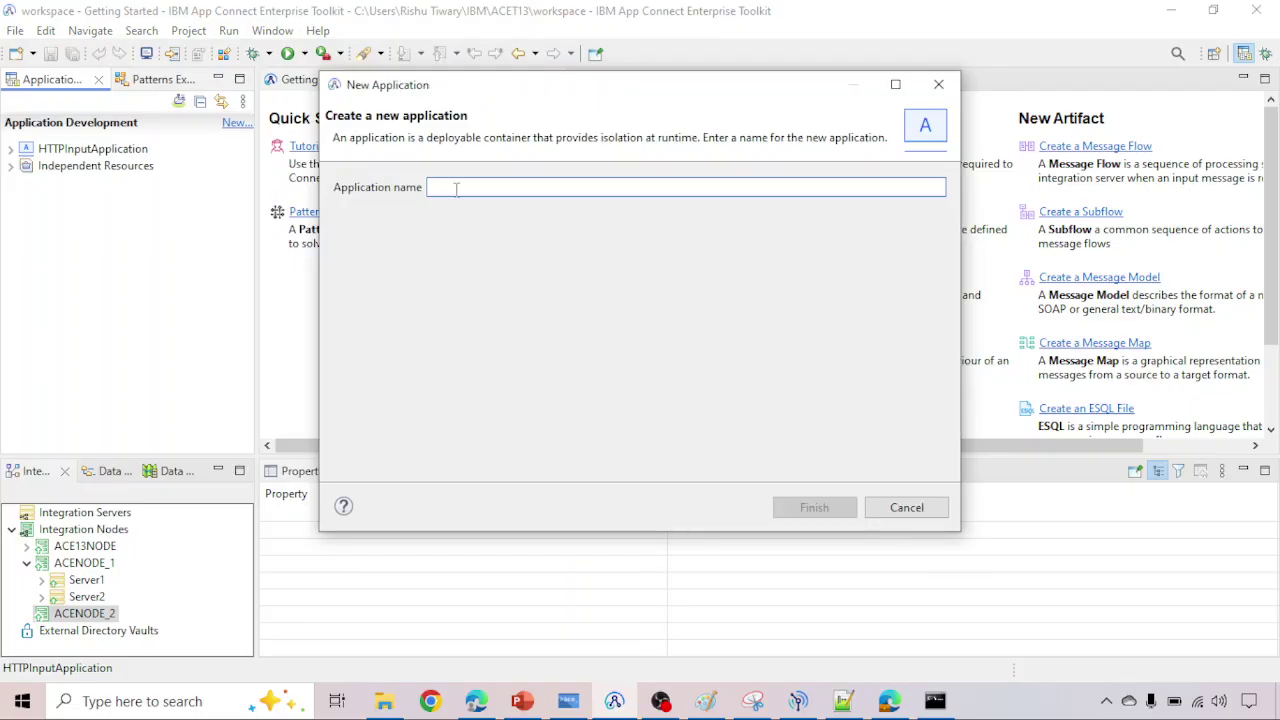
text(Test_App)
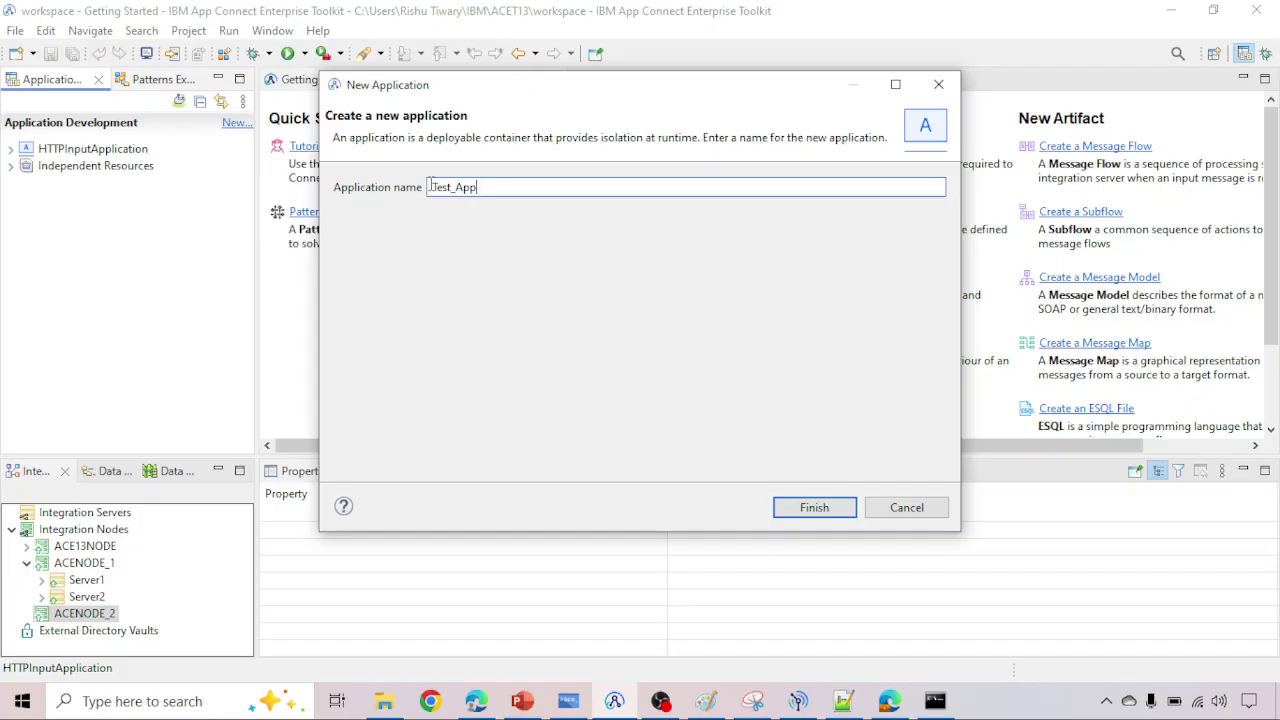
drag(430, 187, 479, 187)
click(798, 505)
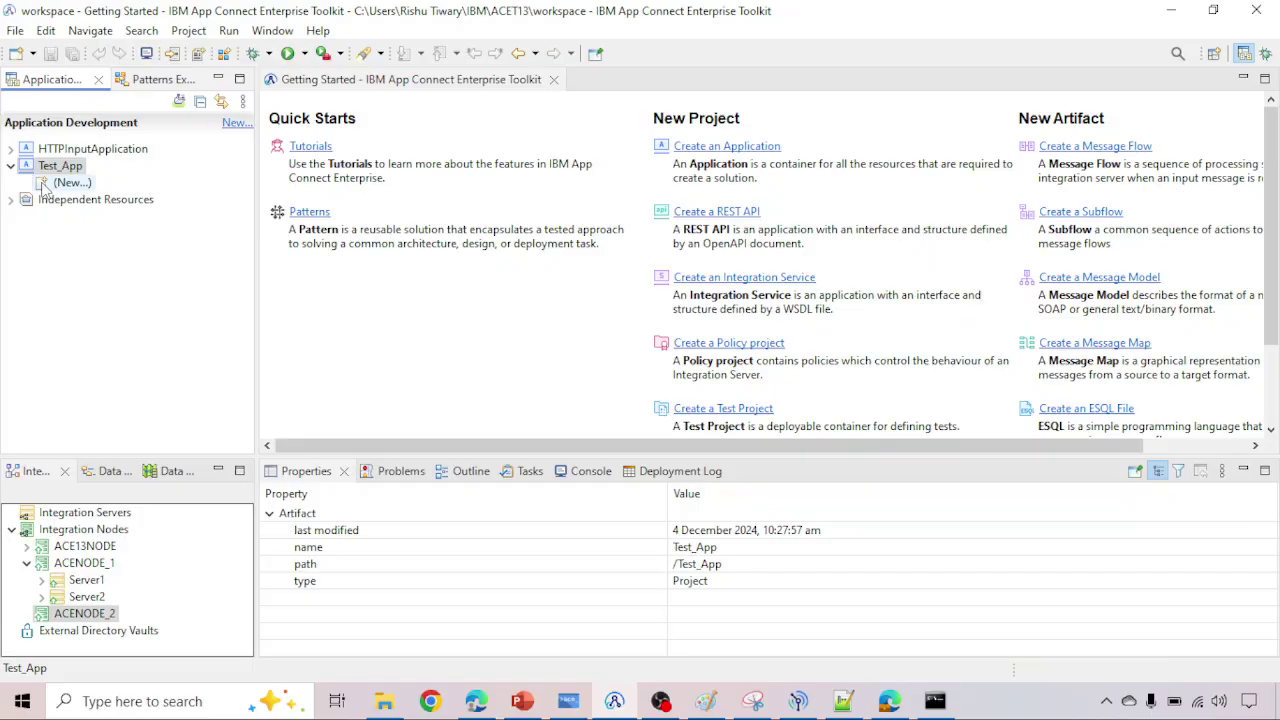
Step: Start a new message flow in the Test_App application and name it test_app_mqbasedflow
click(42, 188)
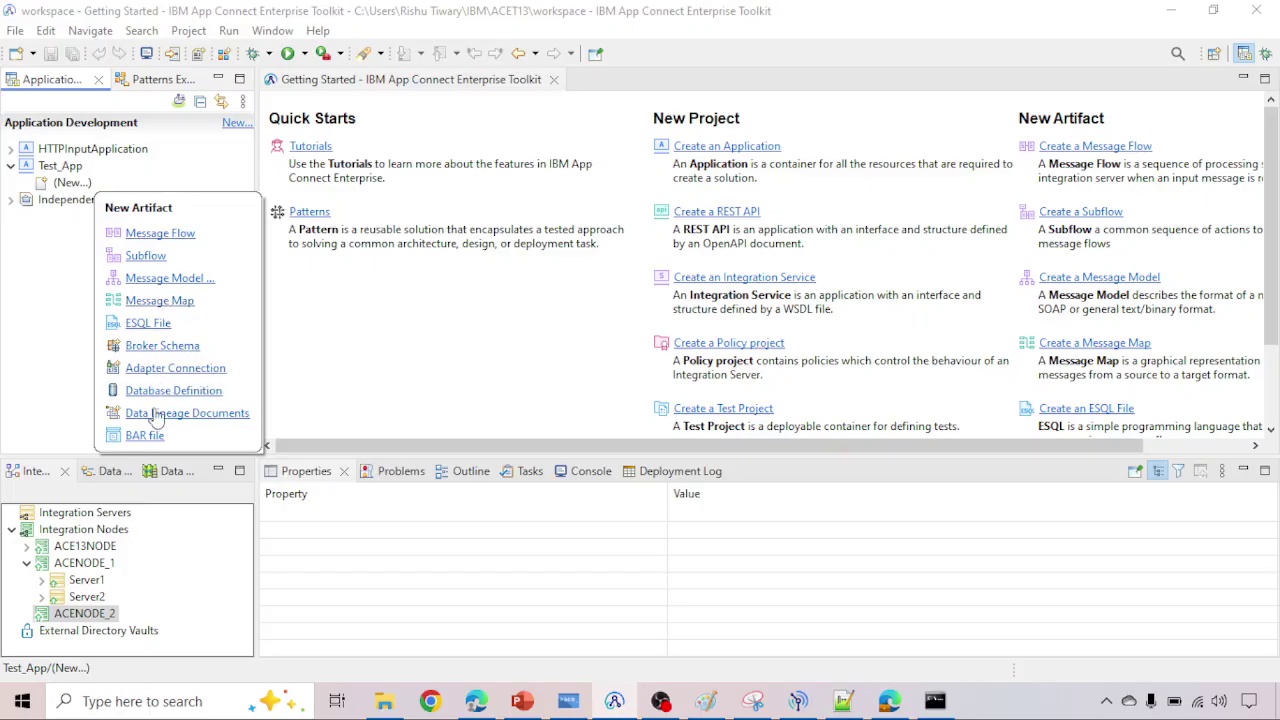
click(157, 234)
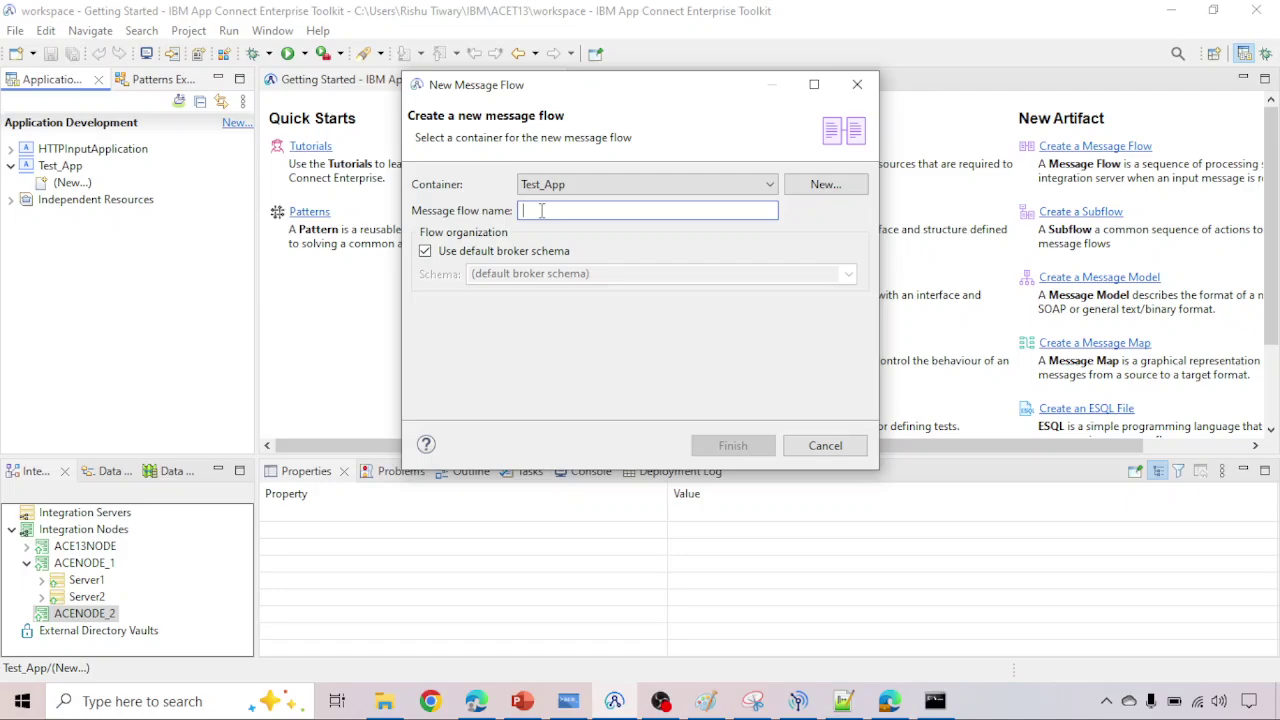
text(test_app_mqbase)
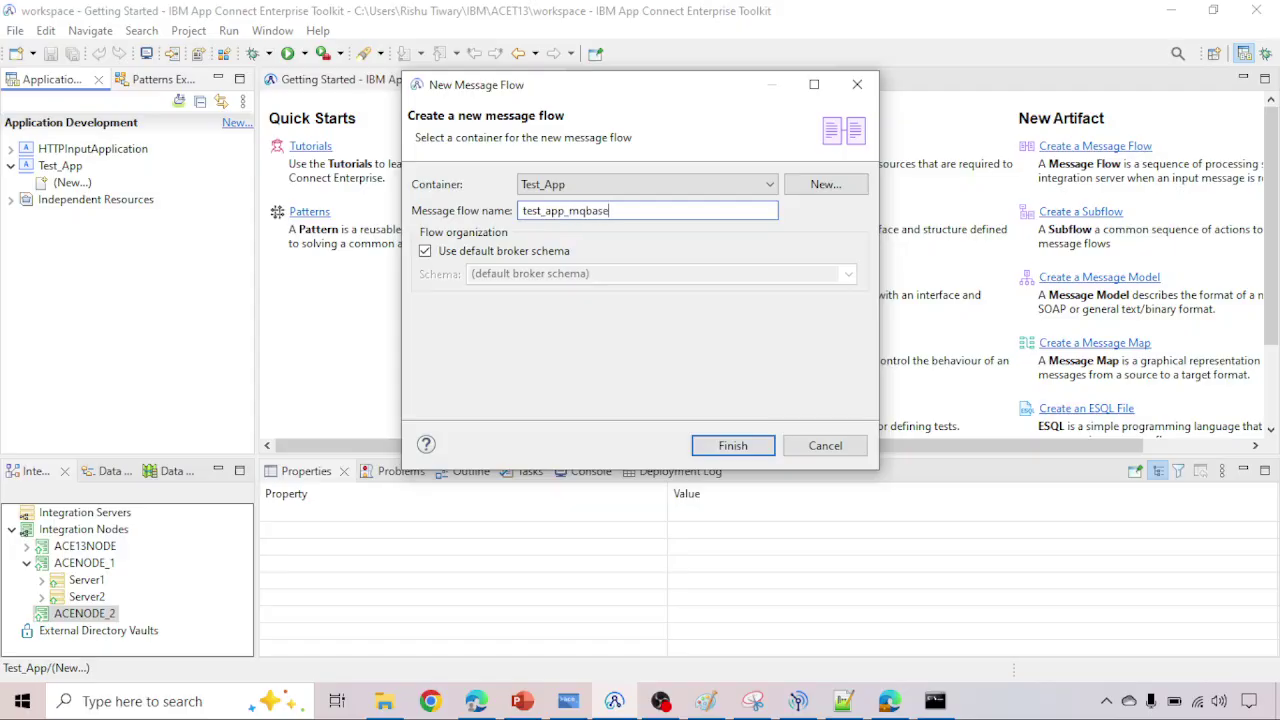
text(dd)
key(BackSpace)
text(w)
drag(523, 210, 639, 211)
click(572, 211)
double_click(566, 210)
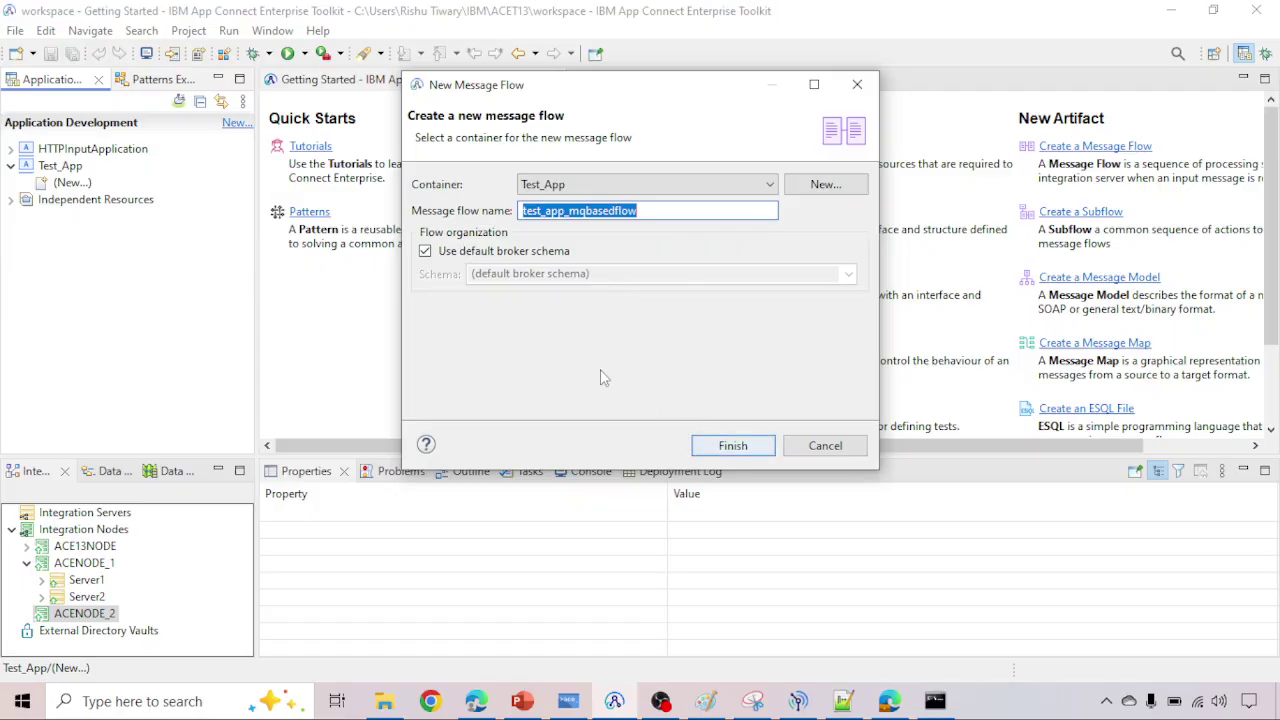
Step: Turn off the default broker schema for the new message flow and set its schema to com.mqnode.based.flow
click(426, 252)
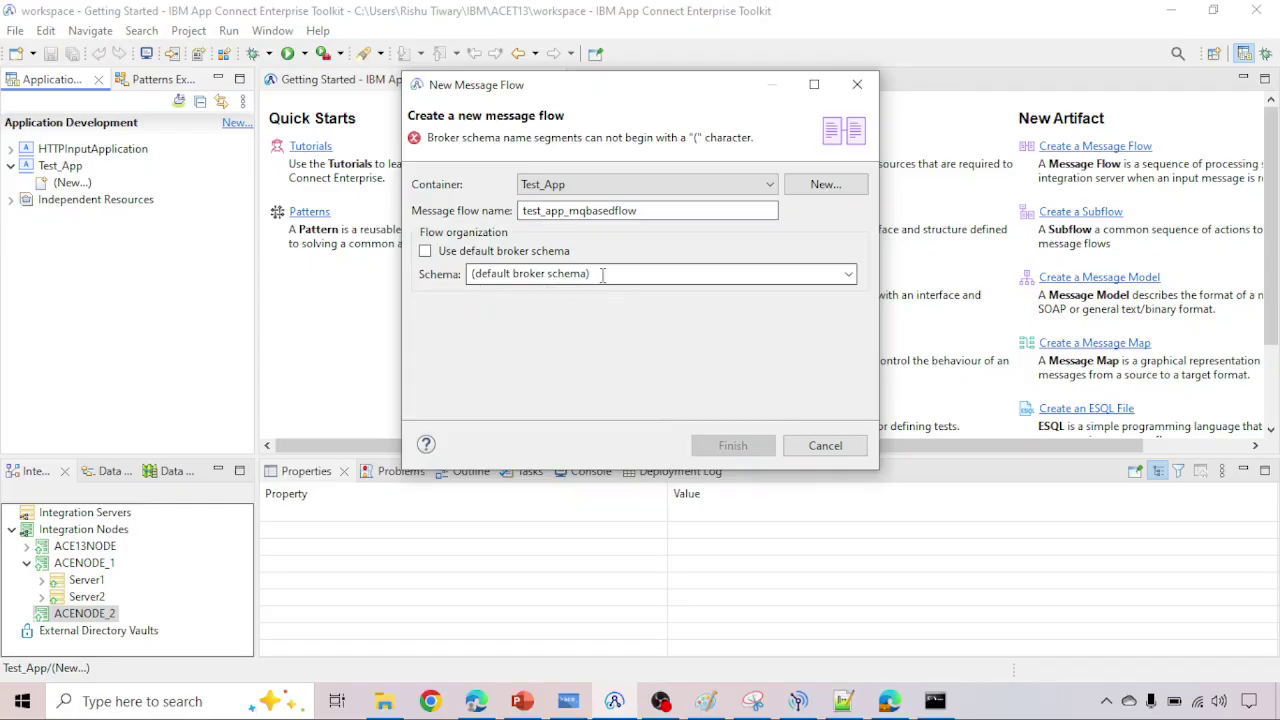
triple_click(603, 275)
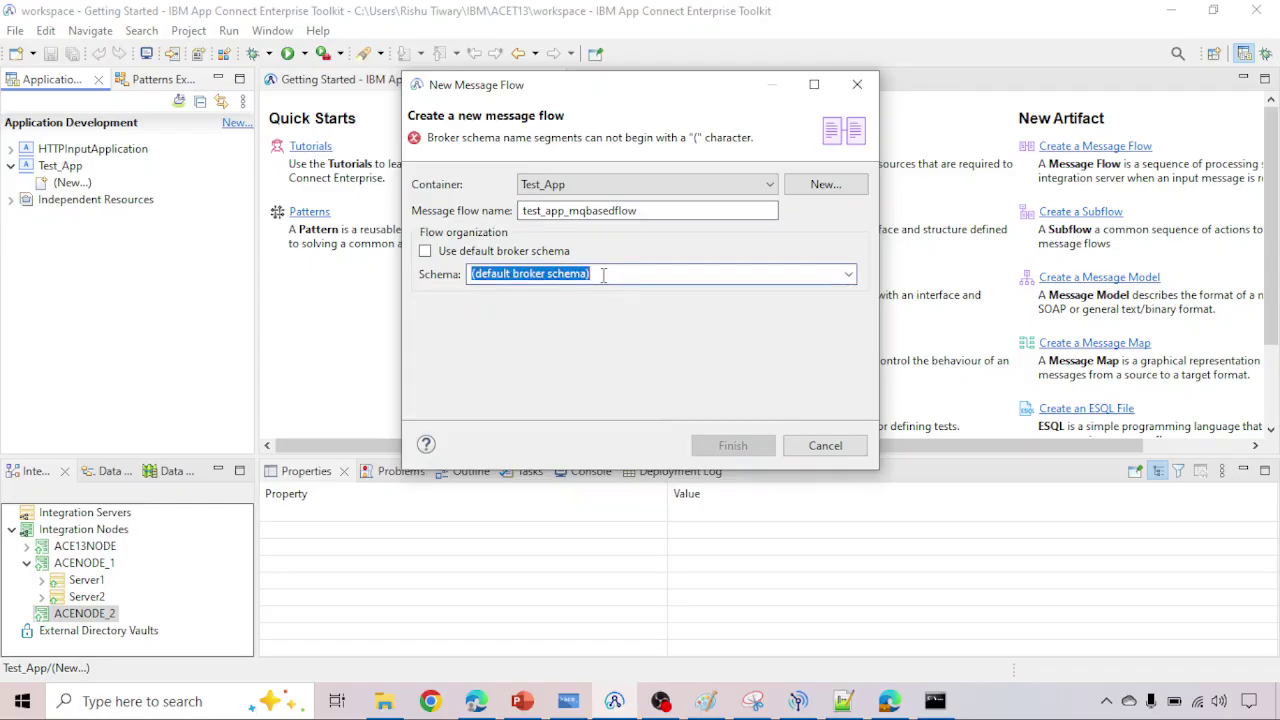
key(BackSpace)
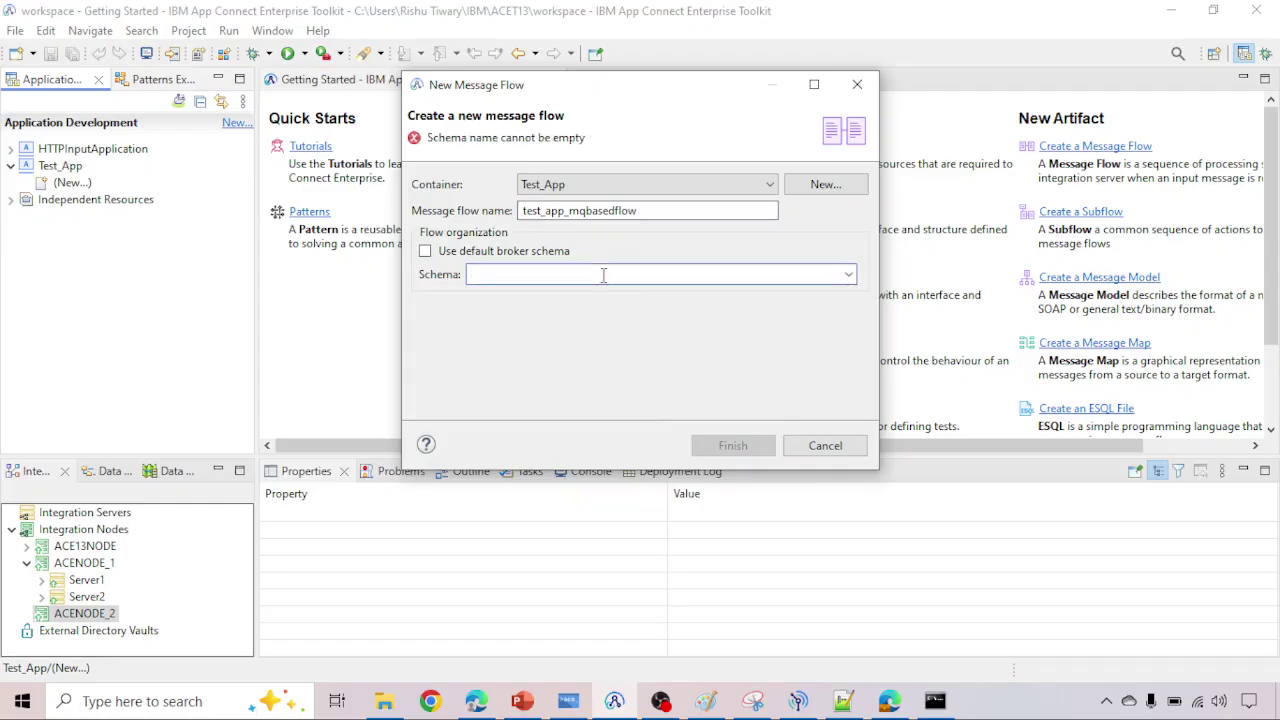
text(com)
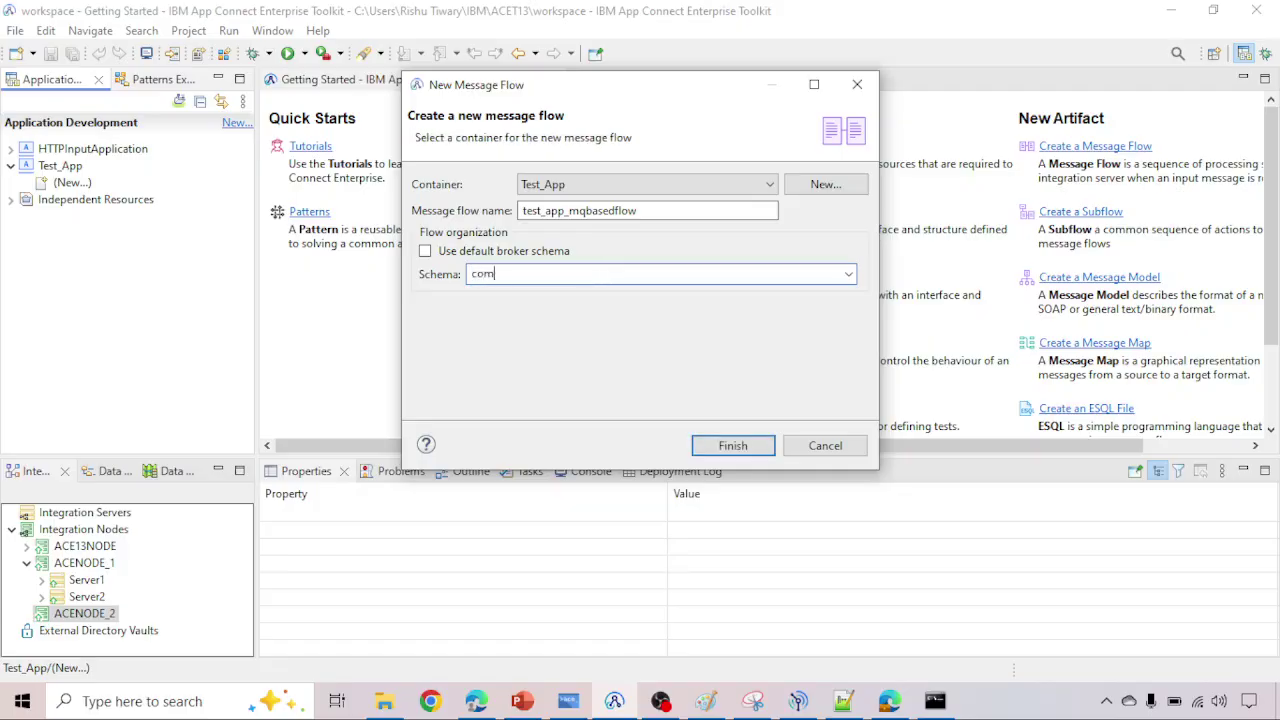
text(.)
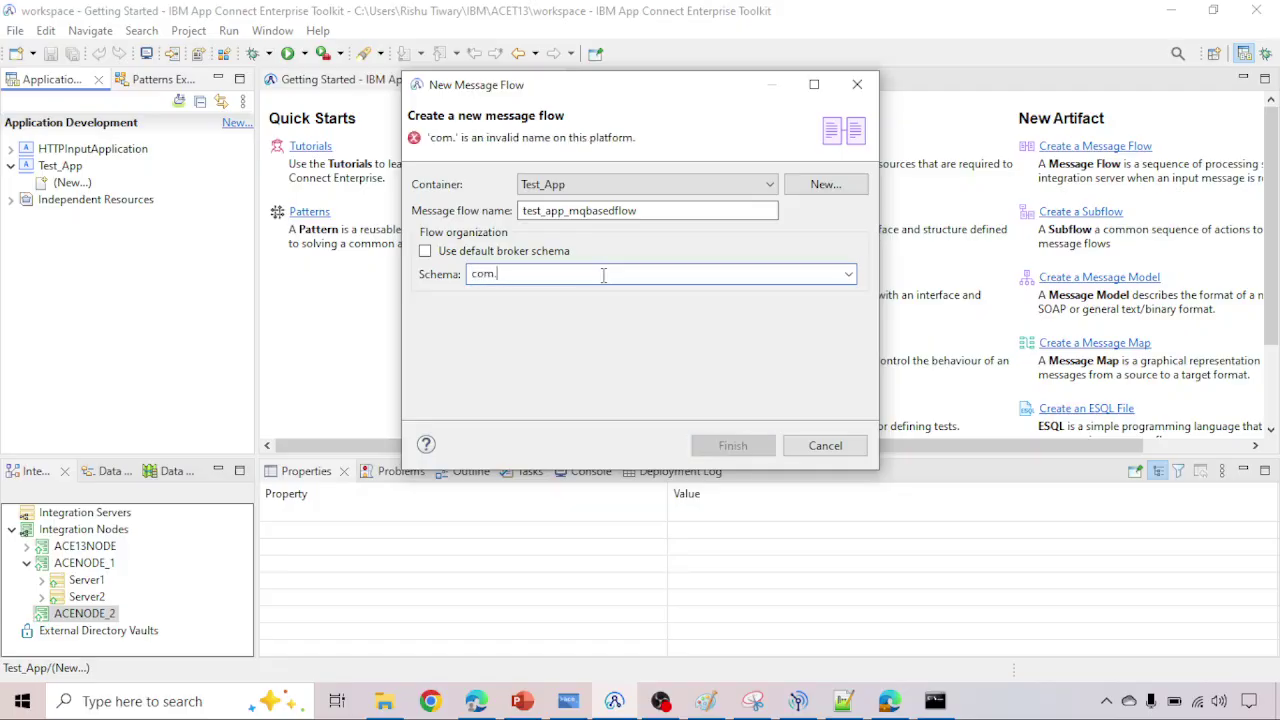
text(mq)
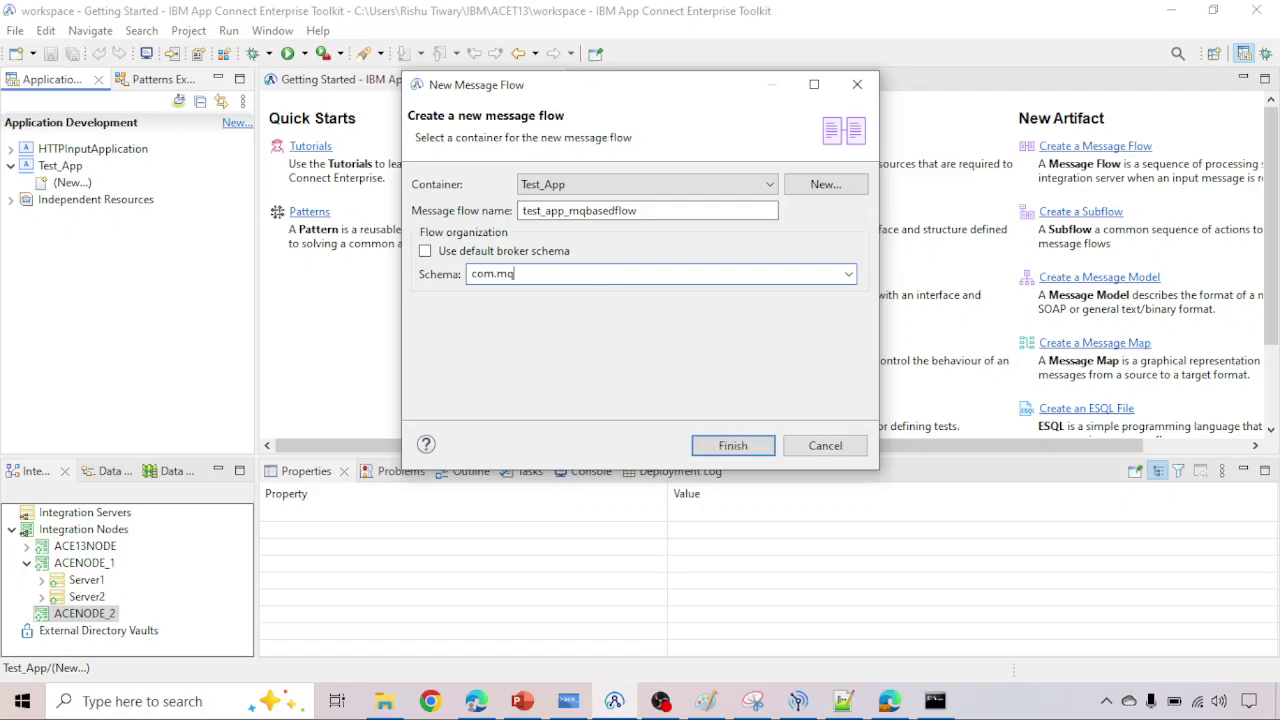
text(node.)
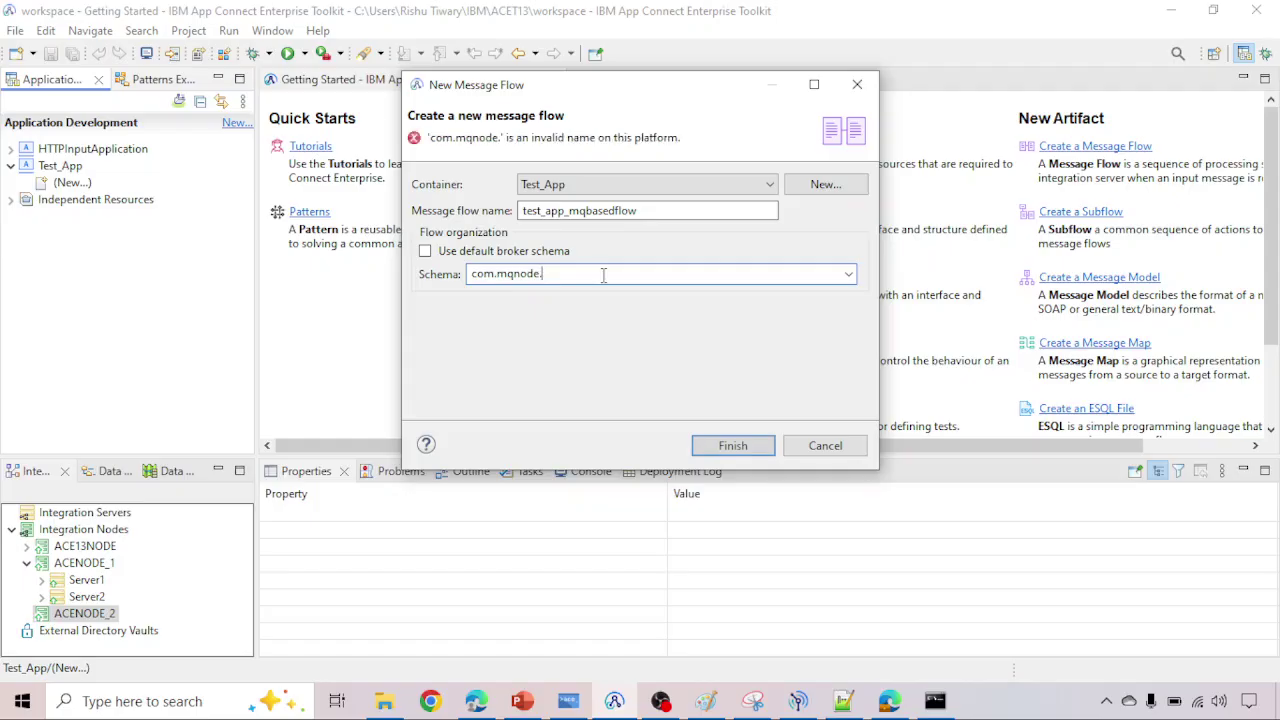
text(based)
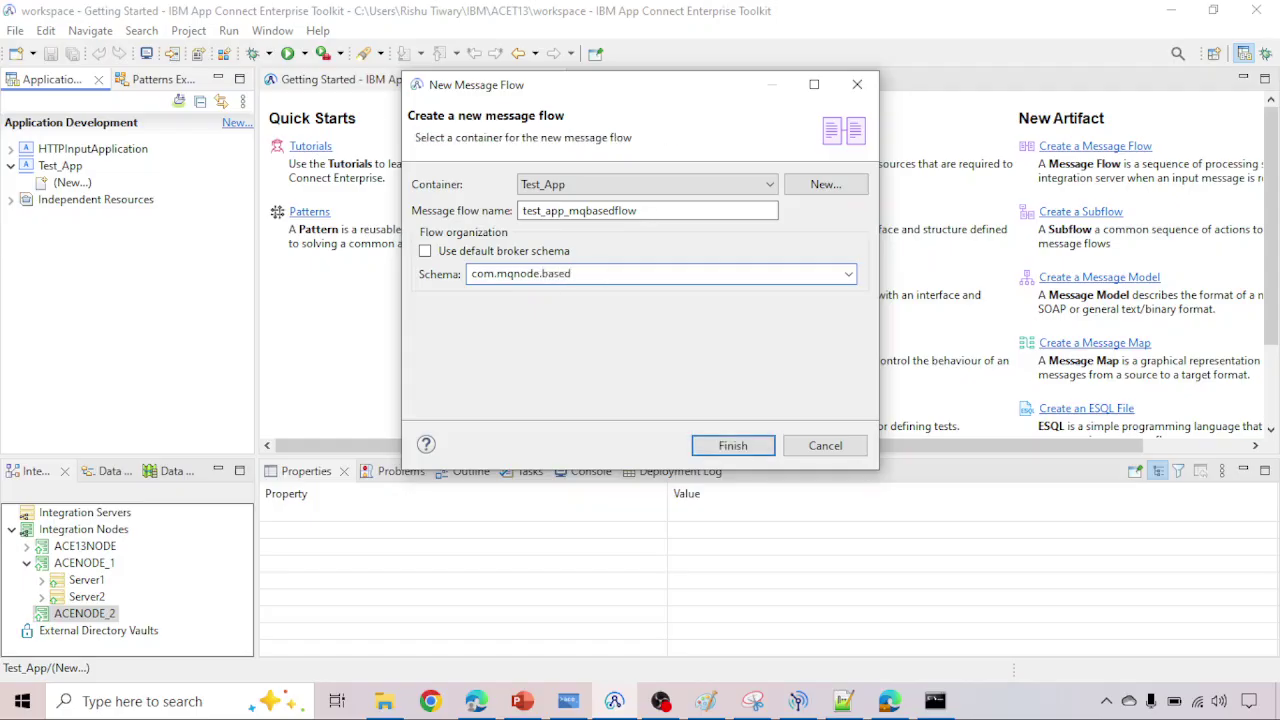
text(.fo)
Step: Review the parts of the schema name and finish creating the test_app_mqbasedflow message flow
drag(471, 273, 601, 281)
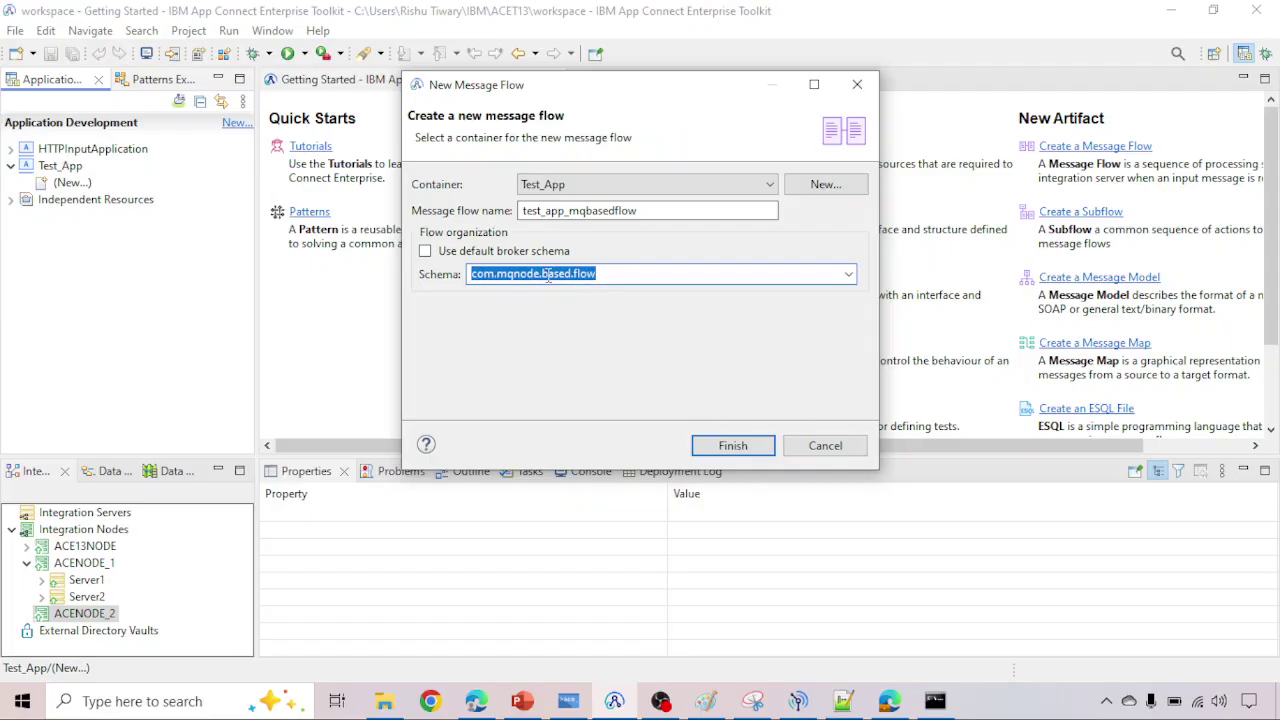
click(478, 278)
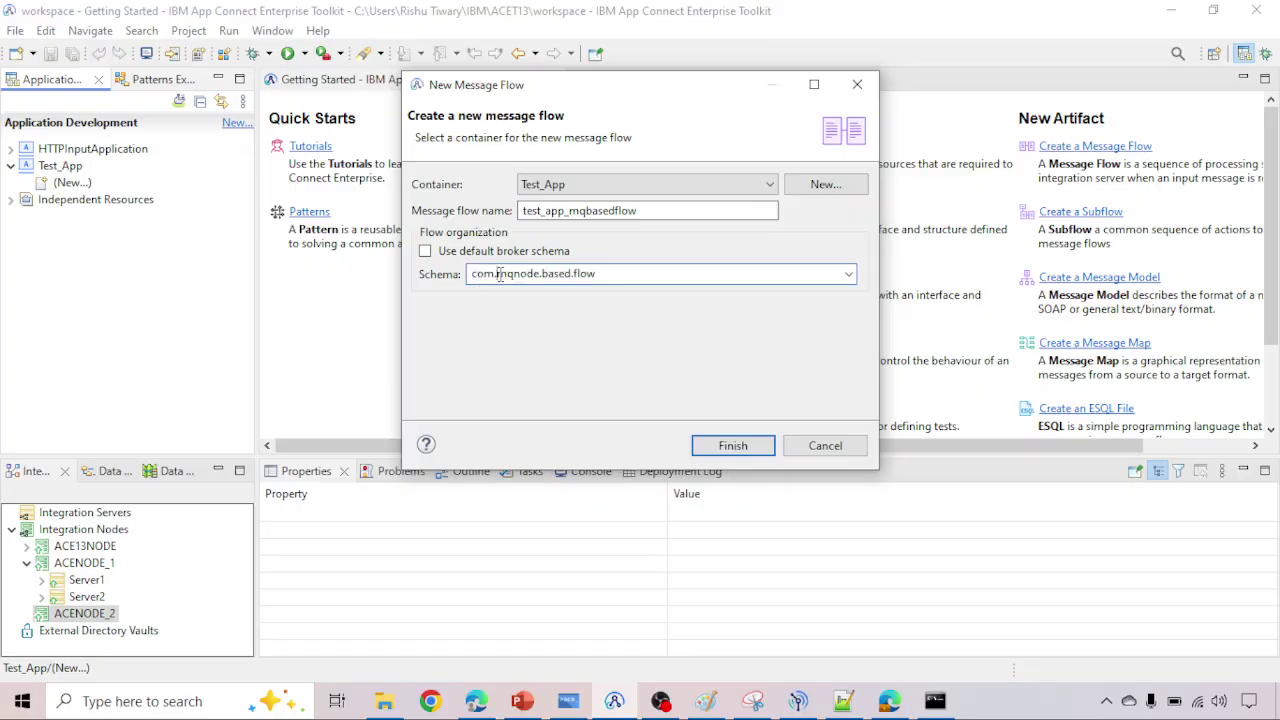
drag(499, 276, 540, 279)
drag(543, 274, 610, 276)
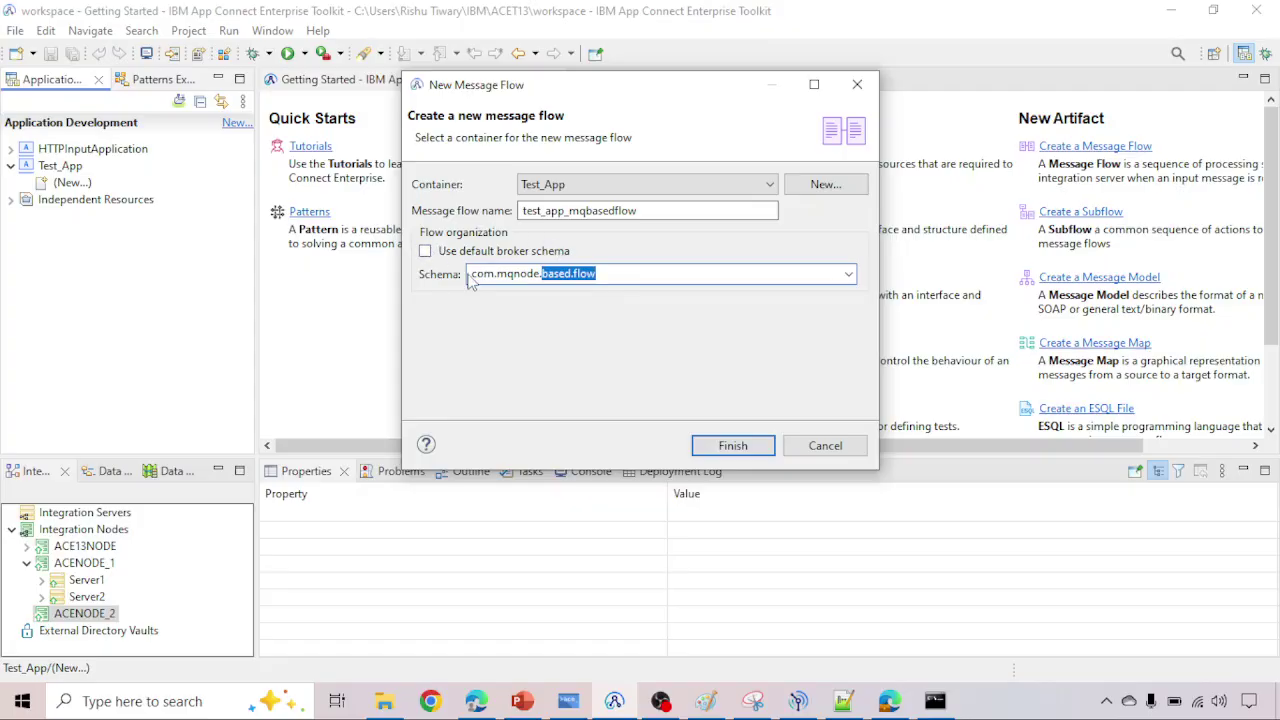
mouse_move(471, 277)
mouse_down()
mouse_move(606, 276)
mouse_move(462, 275)
mouse_up()
click(600, 275)
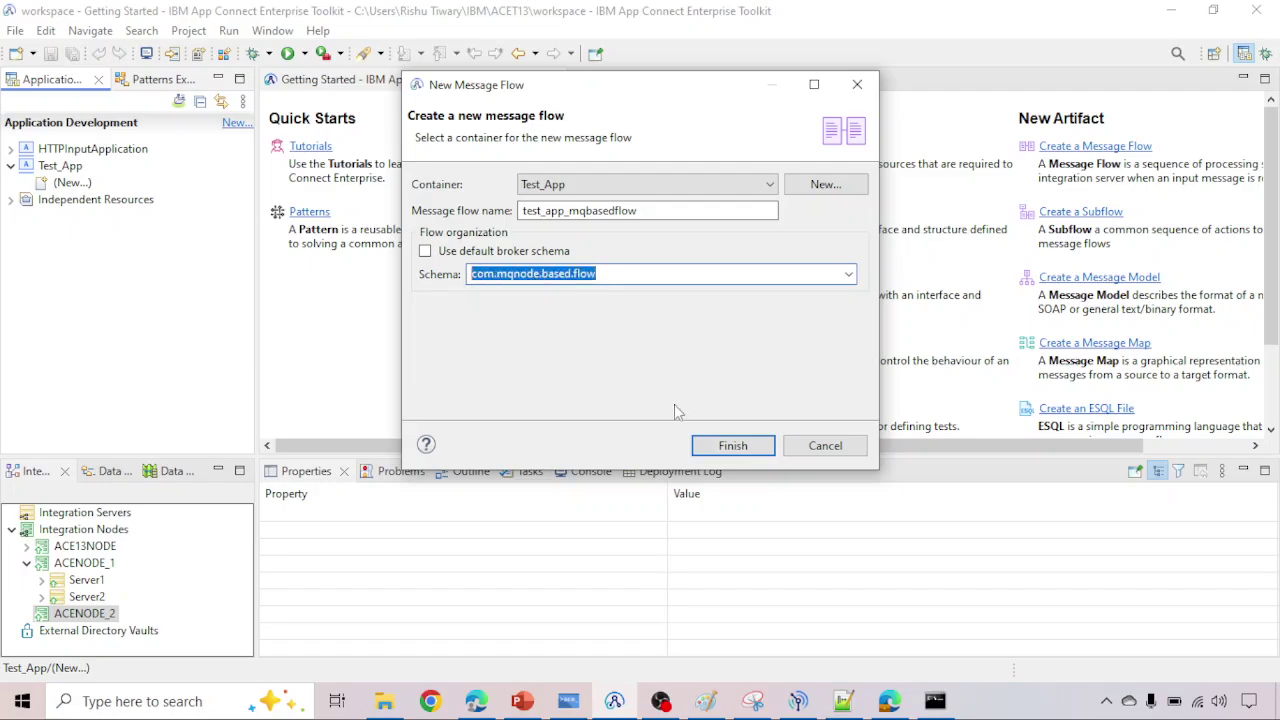
click(727, 446)
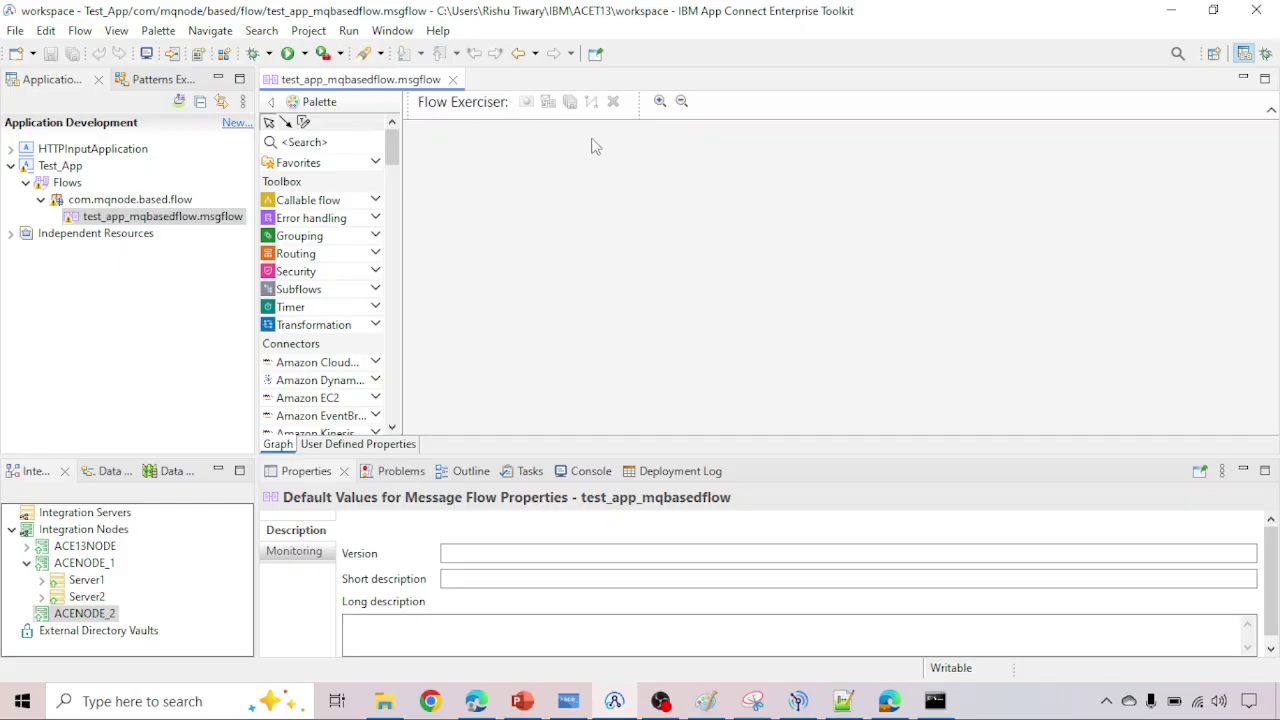
Step: Close the test_app_mqbasedflow message flow and reopen it from the Test_App application's flows
click(451, 80)
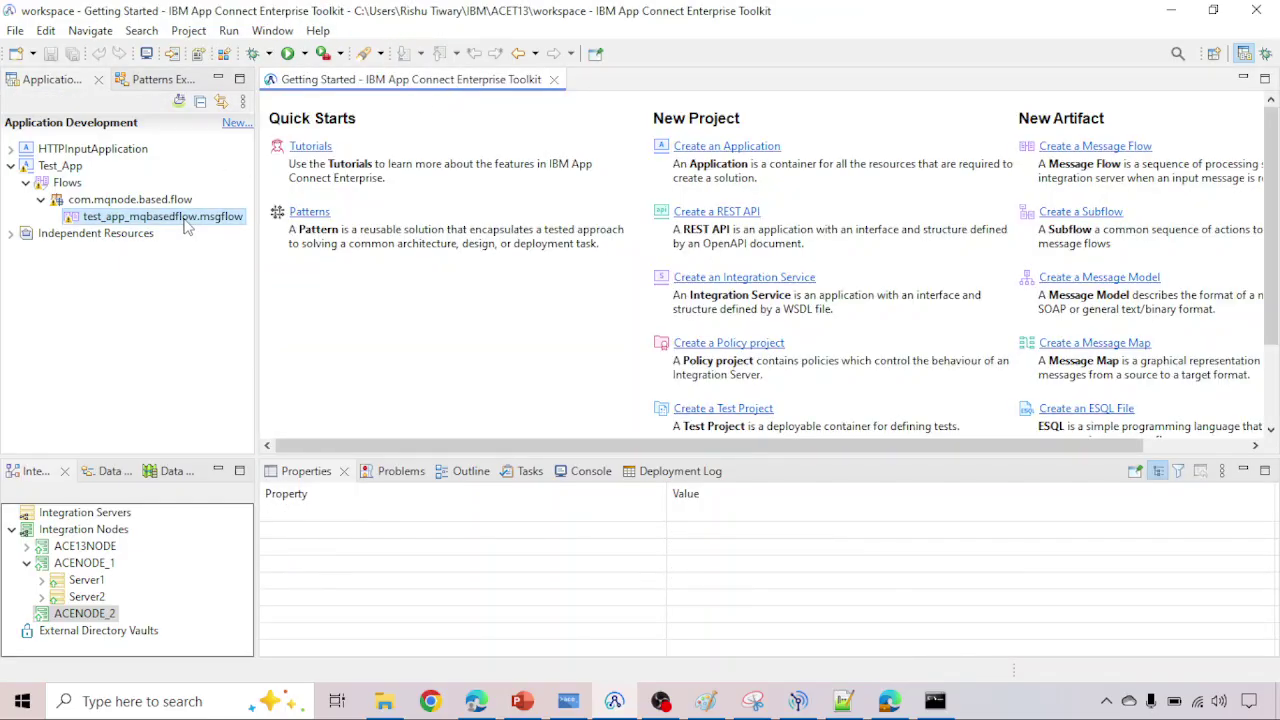
double_click(183, 218)
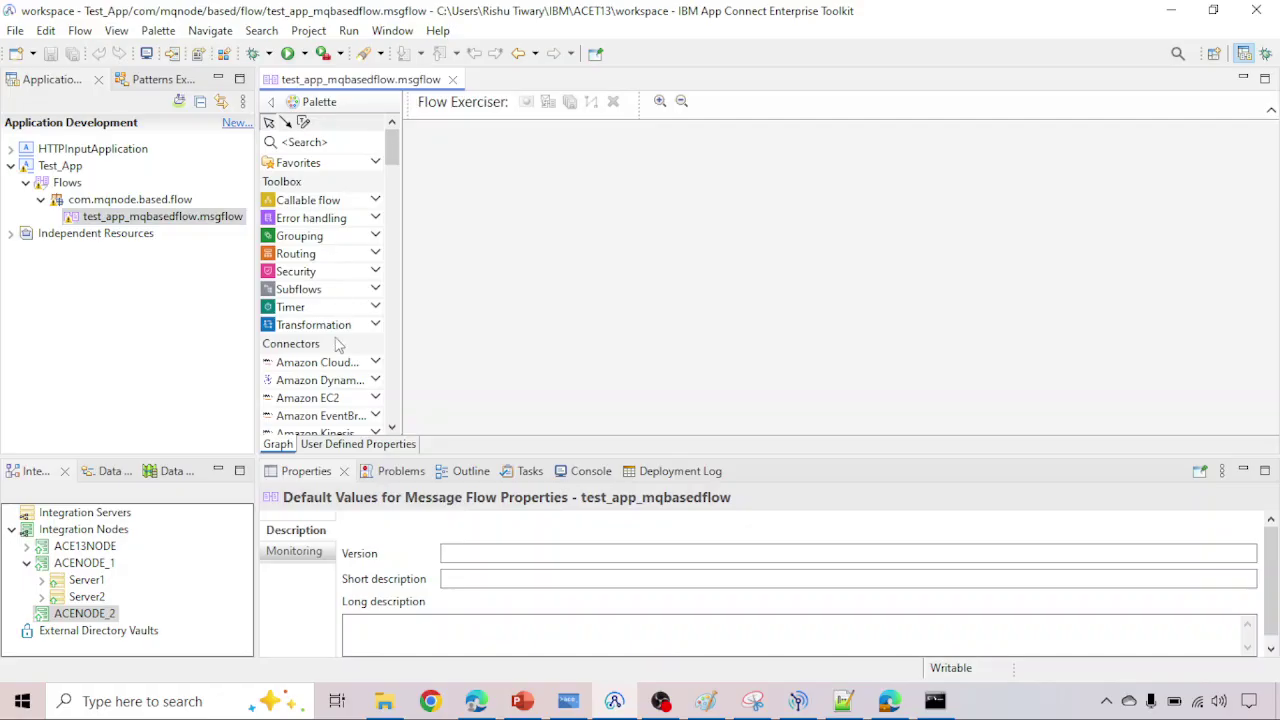
Step: Browse the message flow palette's toolbox and connector categories, including the IBM MQ connector
scroll(332, 377, down, 5)
scroll(331, 370, down, 2)
scroll(331, 366, up, 6)
scroll(332, 322, down, 4)
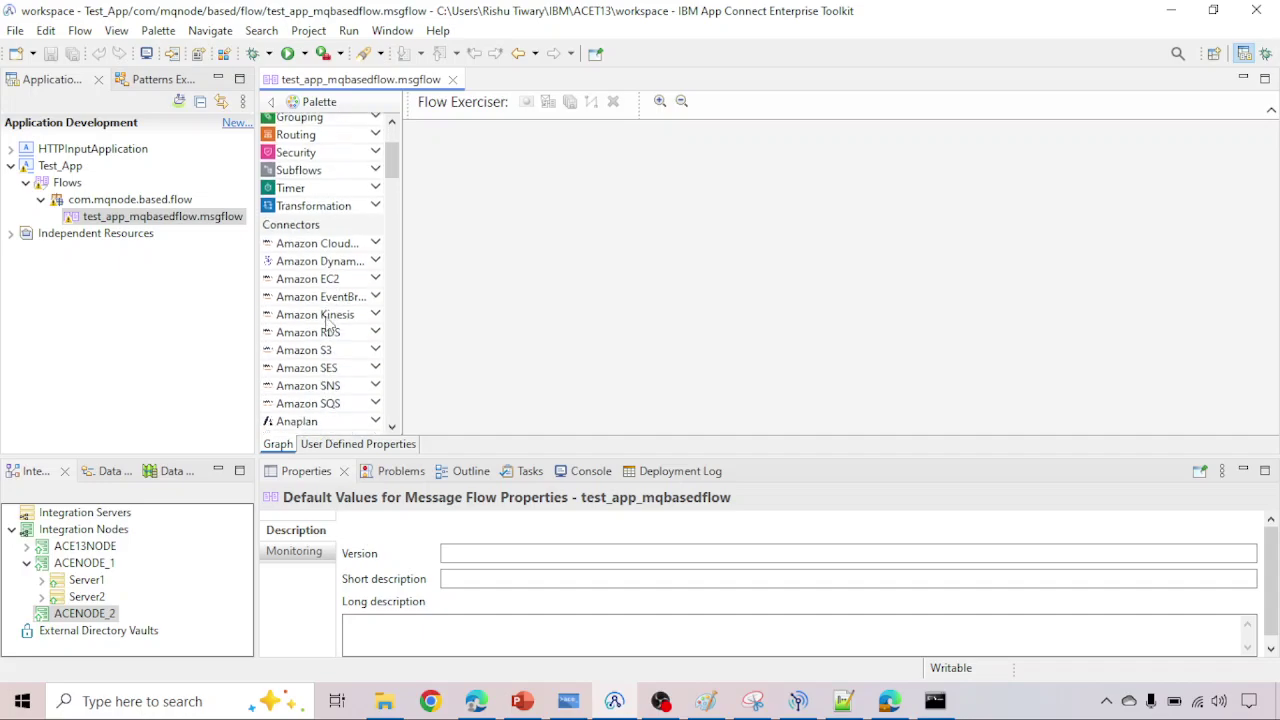
scroll(328, 322, down, 15)
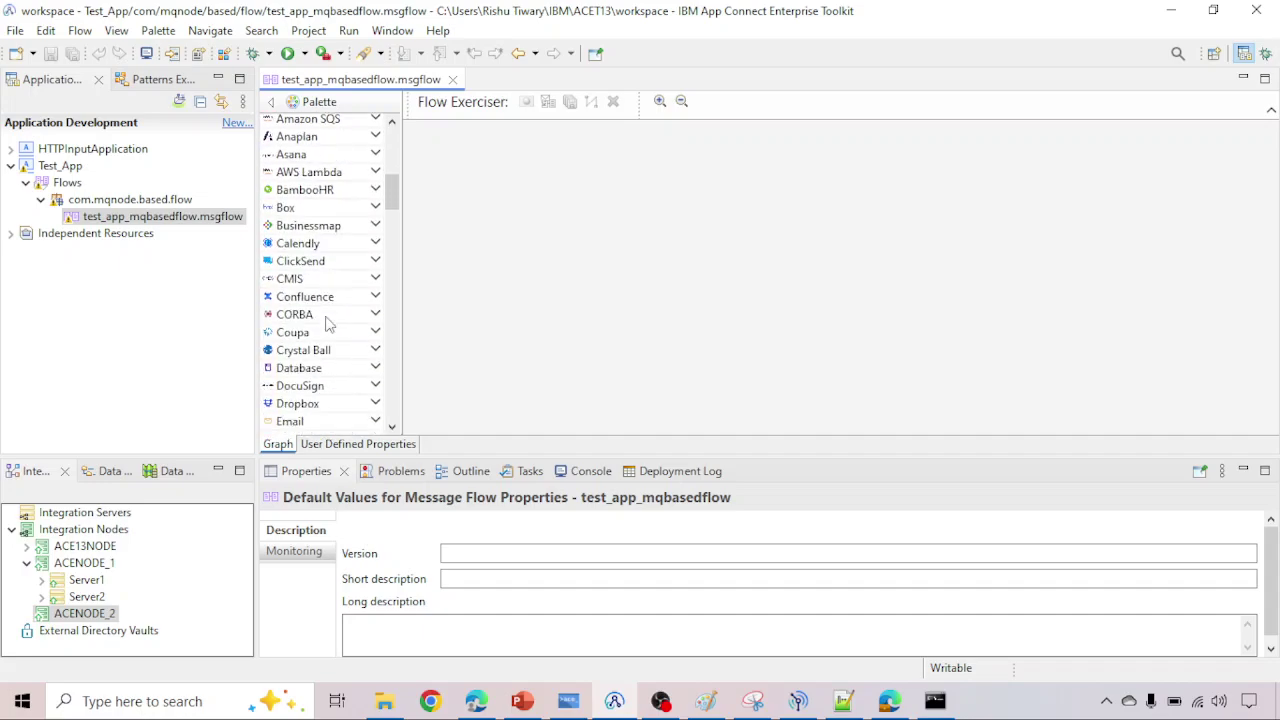
scroll(328, 322, down, 20)
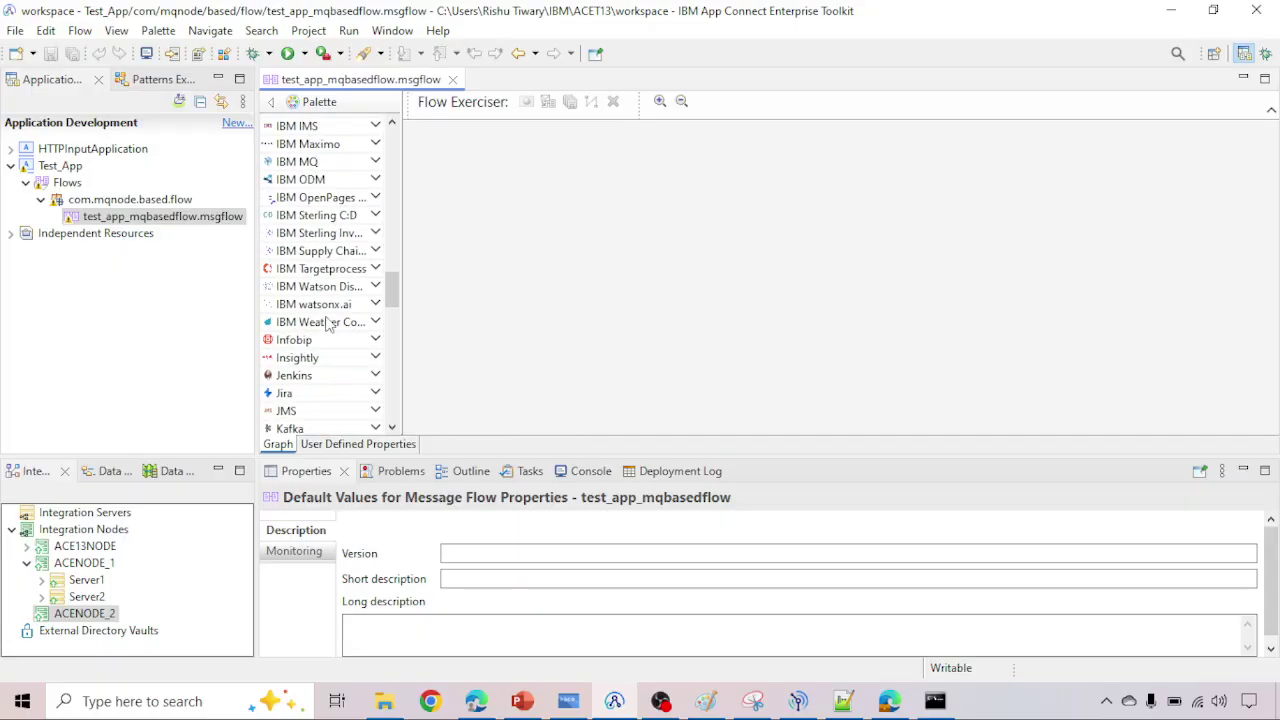
scroll(328, 322, down, 11)
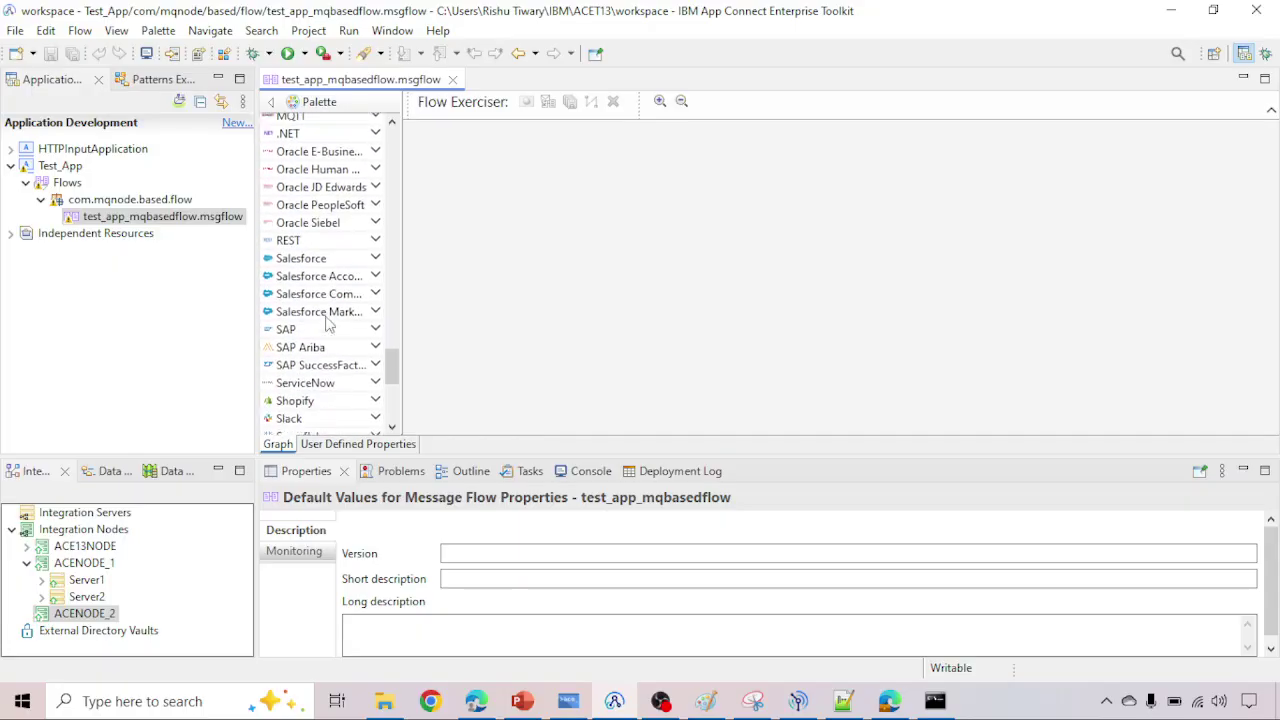
scroll(328, 322, up, 10)
scroll(327, 323, up, 20)
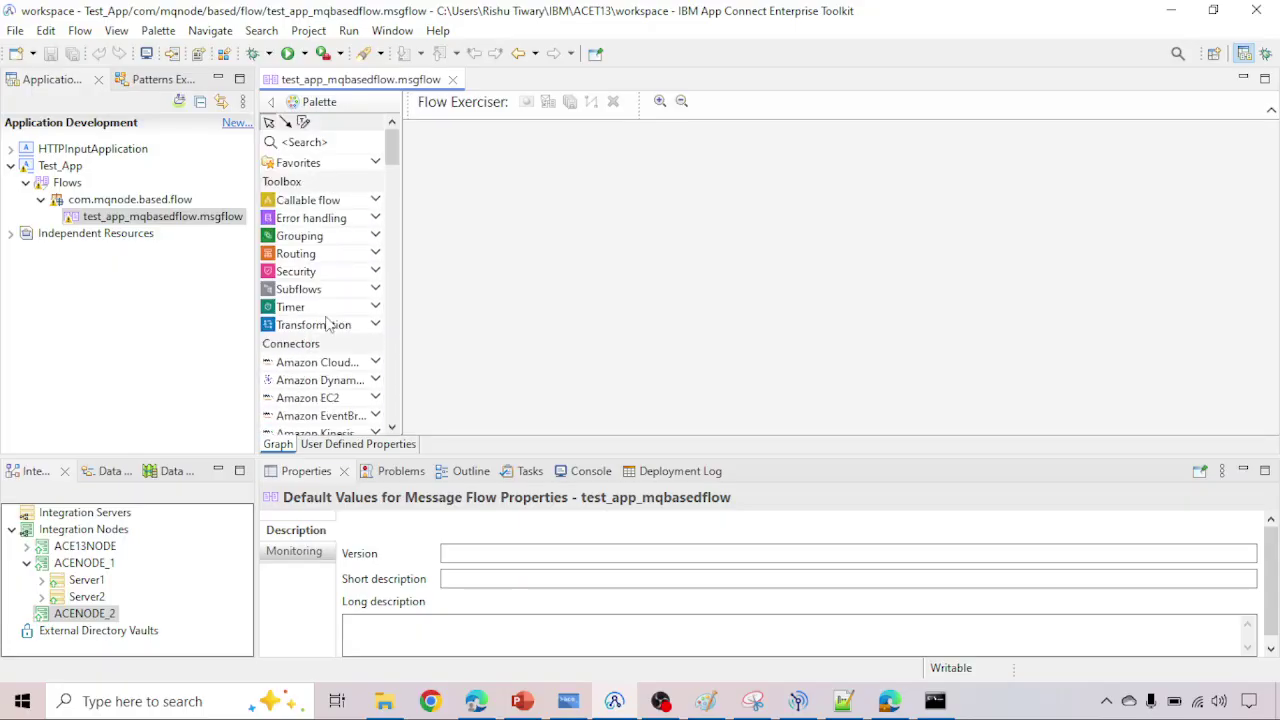
scroll(327, 323, down, 20)
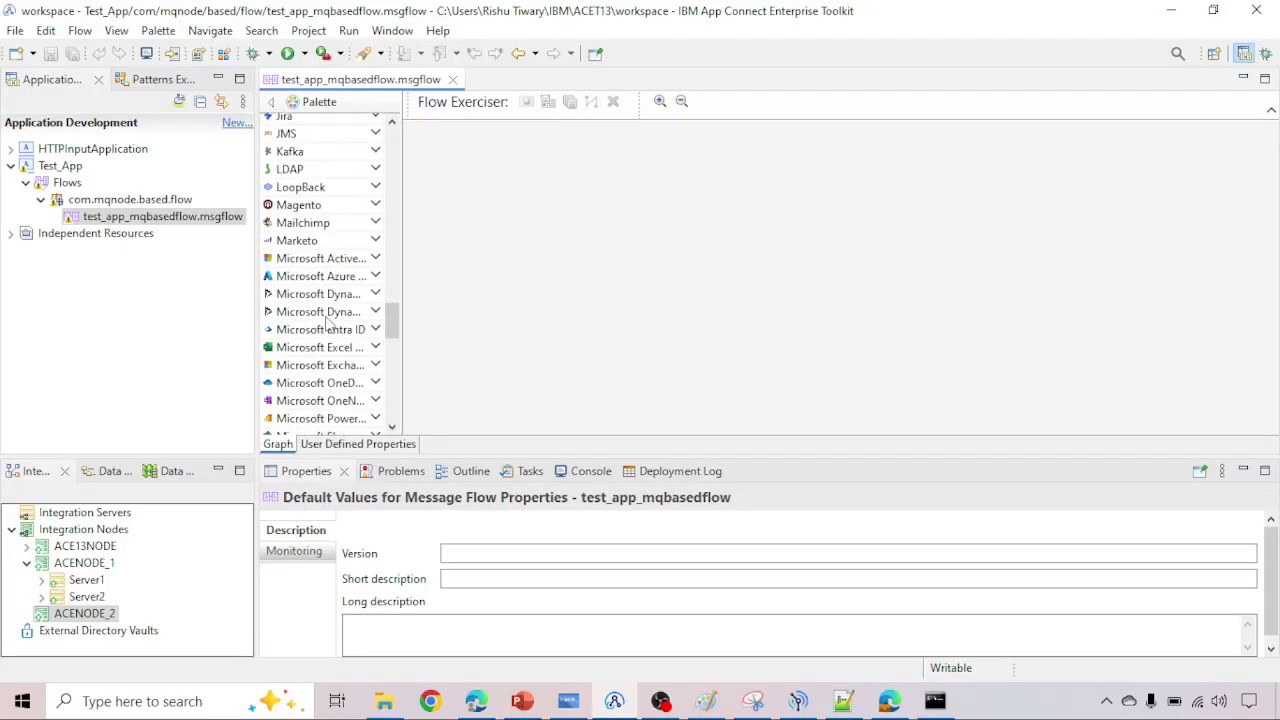
scroll(327, 323, up, 8)
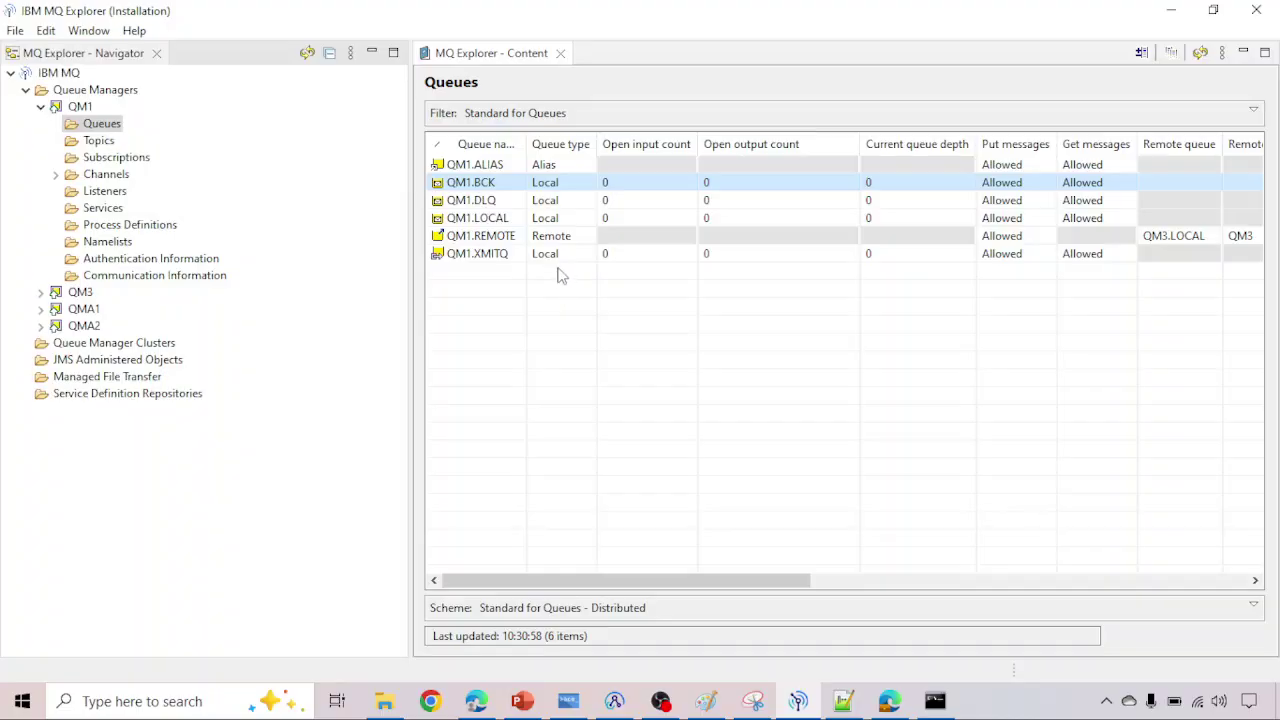
Step: In IBM MQ Explorer, start a new local queue on queue manager QM1 and name it SOURCE_TESTAPP.IN
click(481, 204)
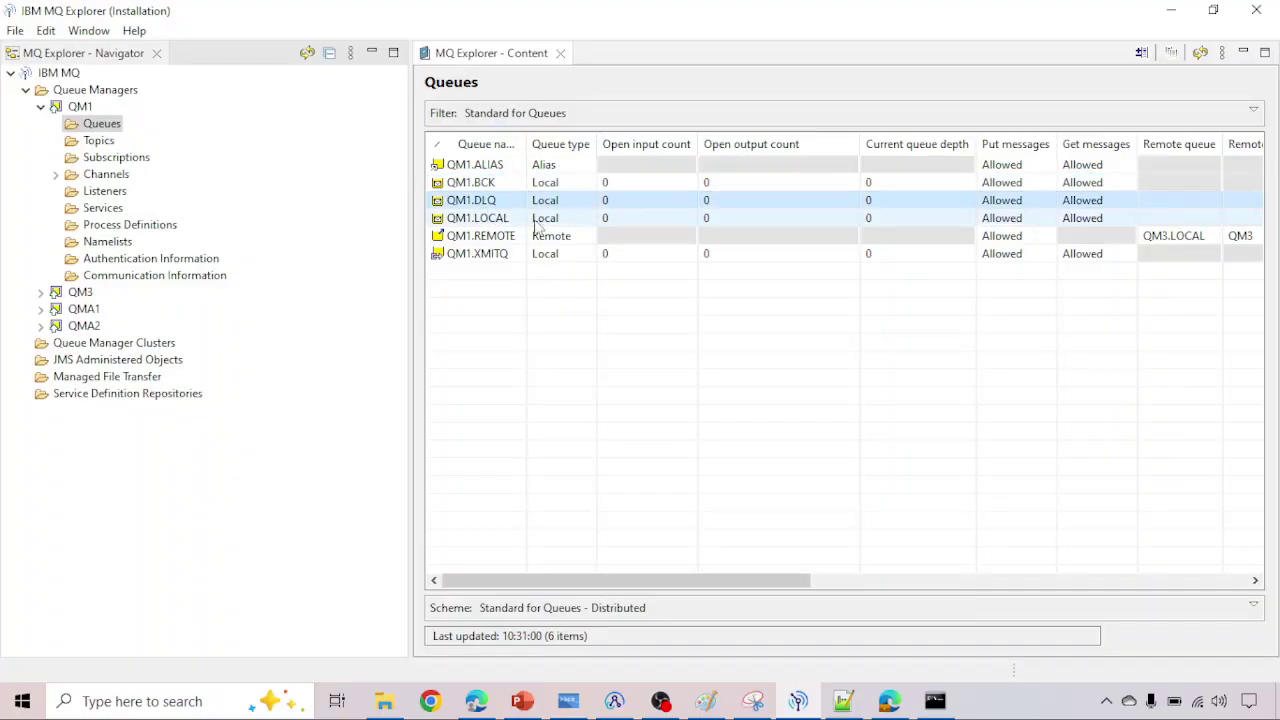
click(506, 220)
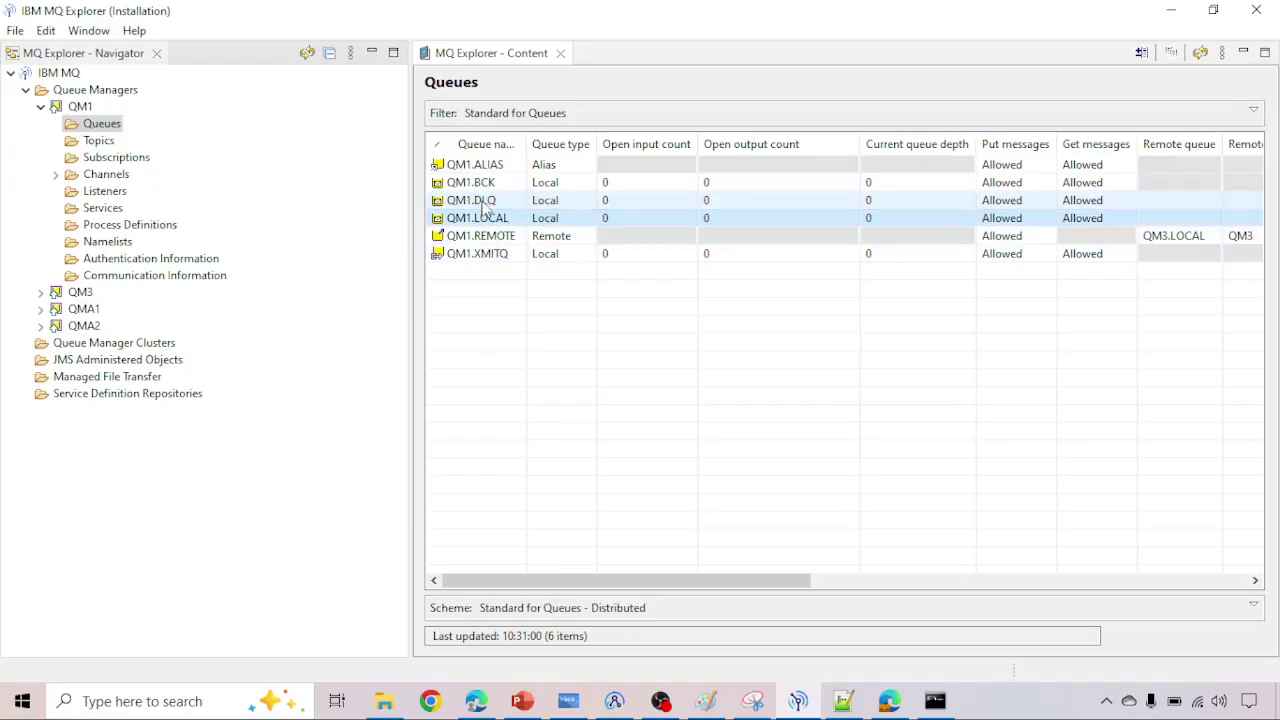
right_click(101, 128)
mouse_move(251, 137)
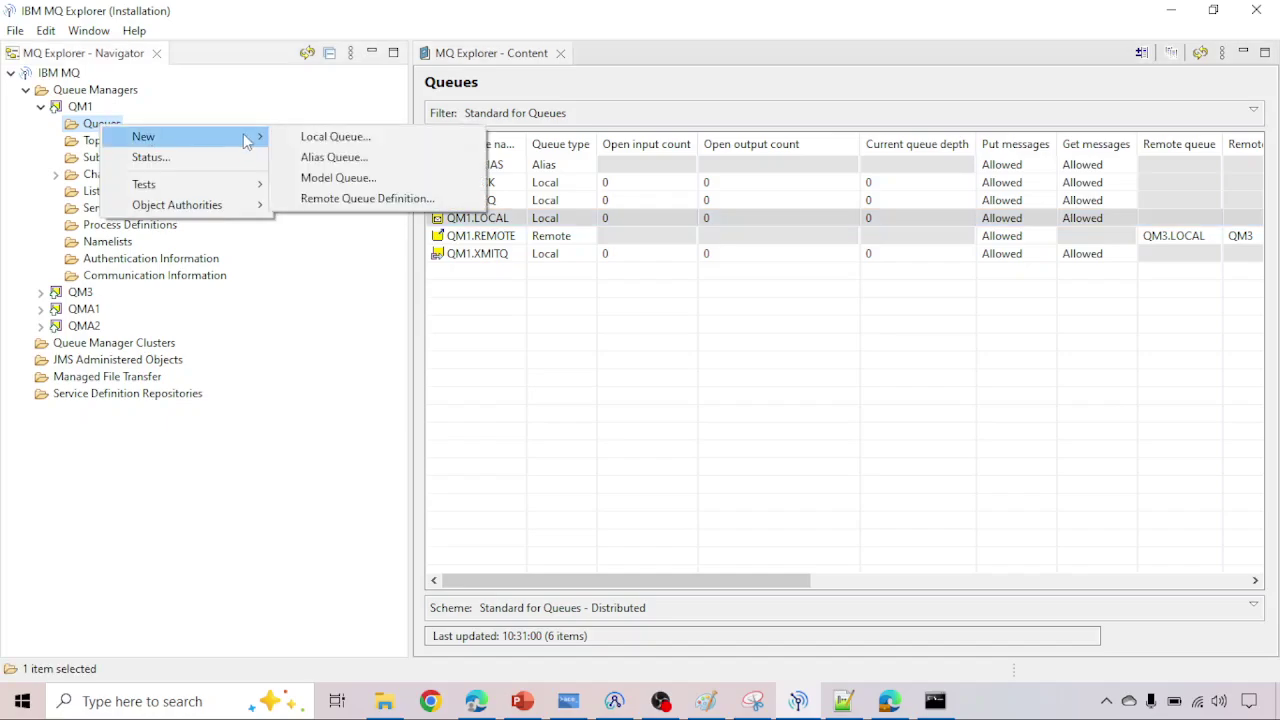
click(335, 137)
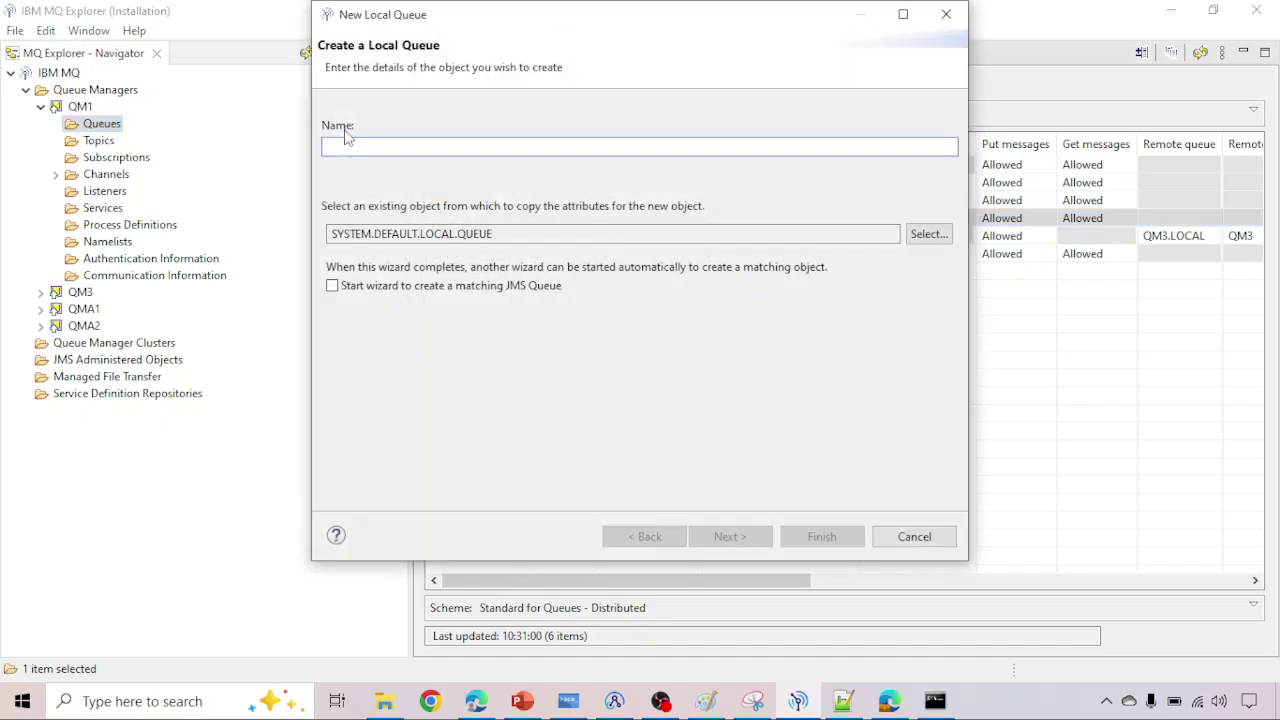
text(Q)
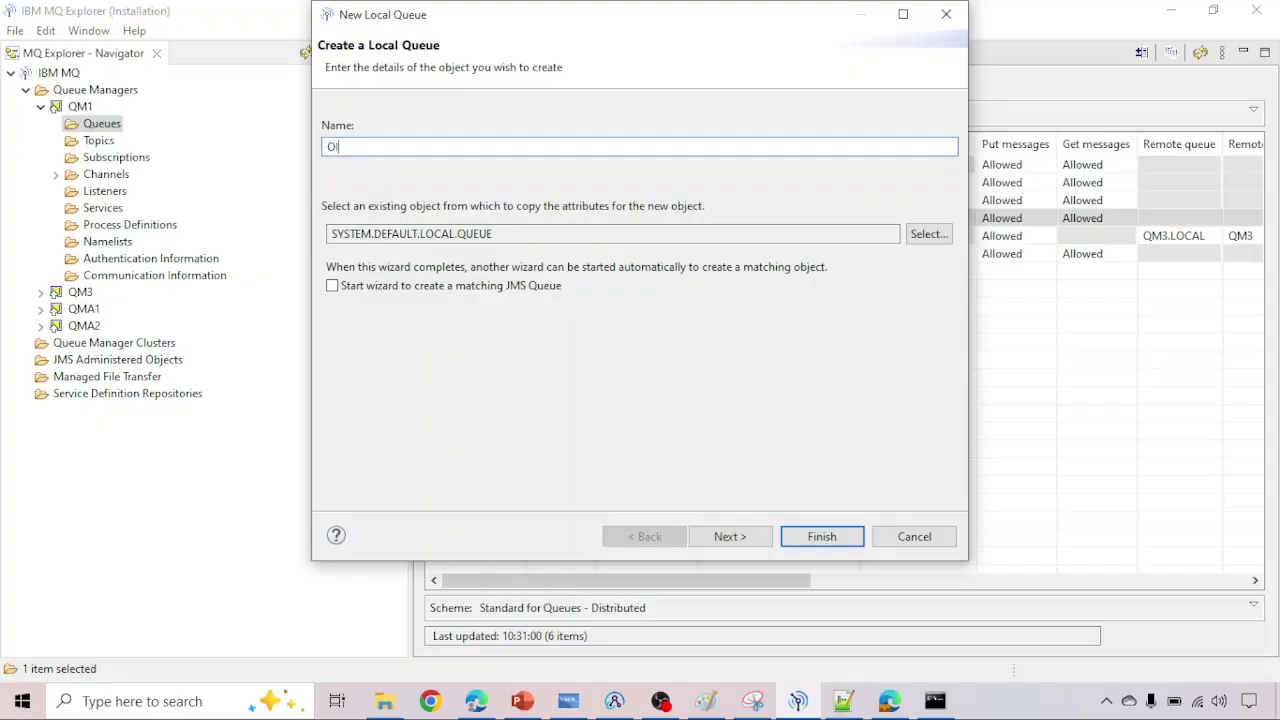
key(BackSpace)
text(SO)
text(TESTAPP.IN)
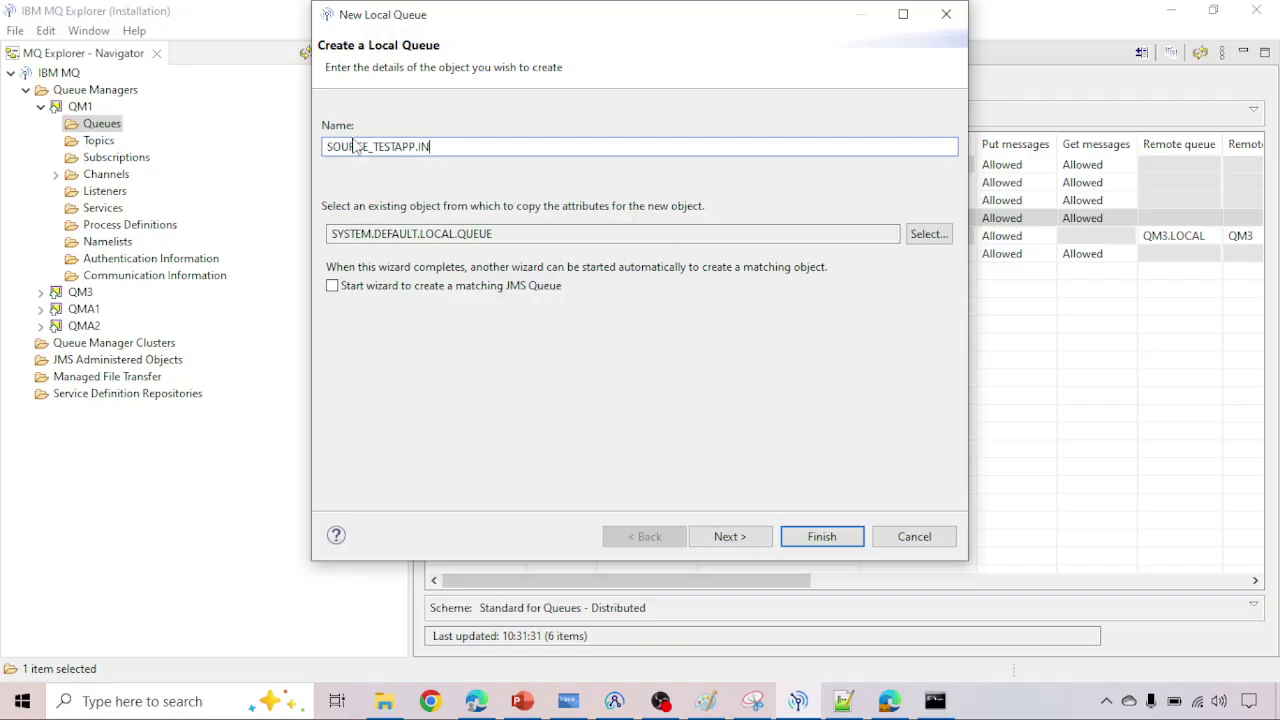
Step: Finish creating the SOURCE_TESTAPP.IN queue and widen the Queue name column of the queue list
key(ctrl+a)
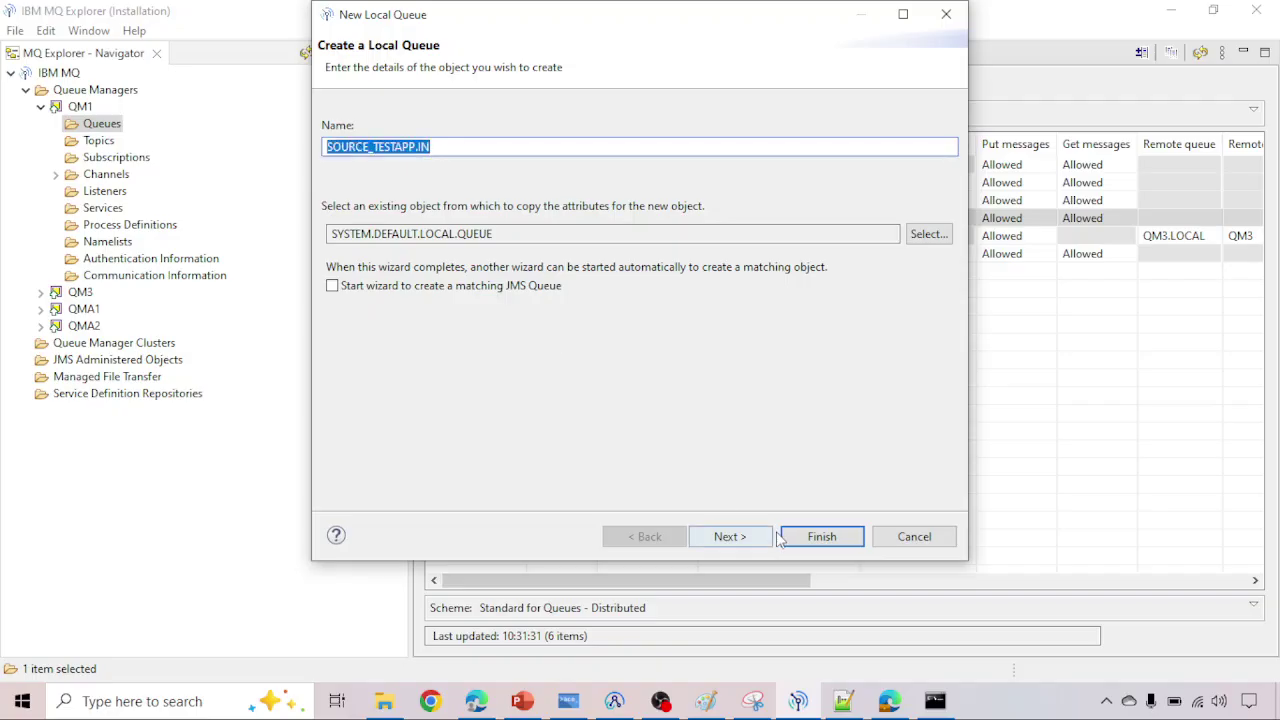
click(818, 540)
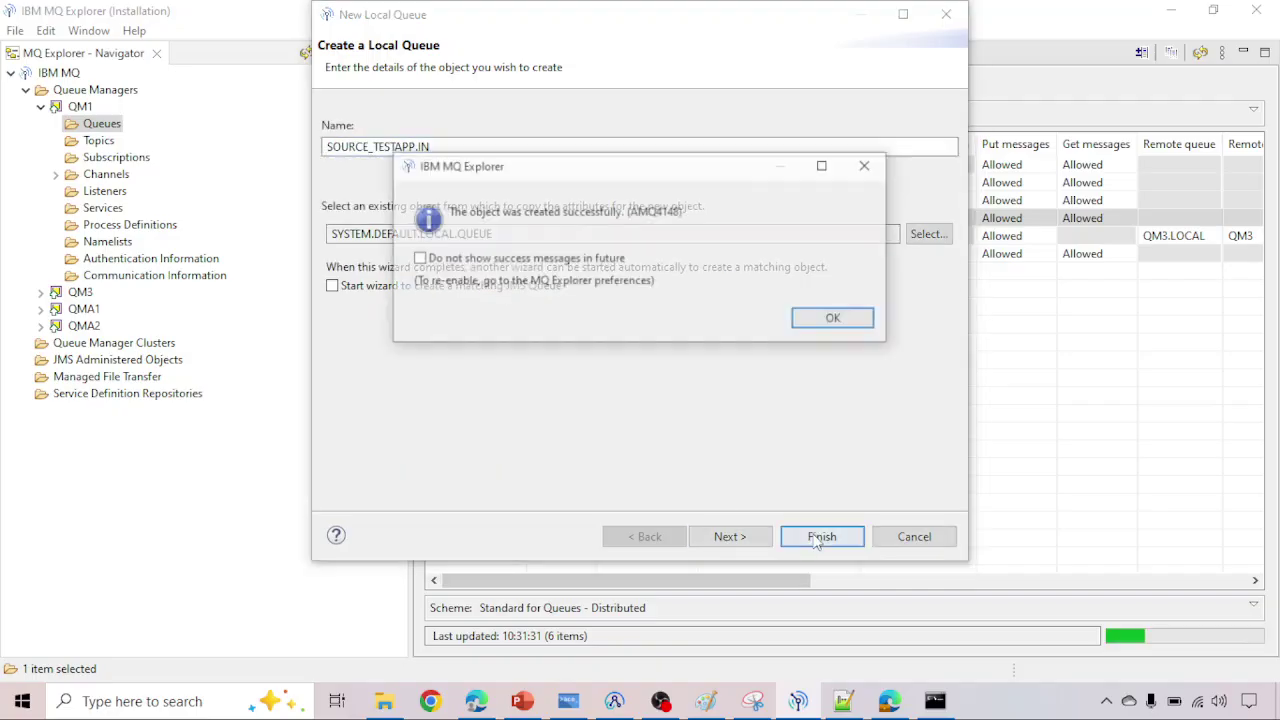
click(833, 319)
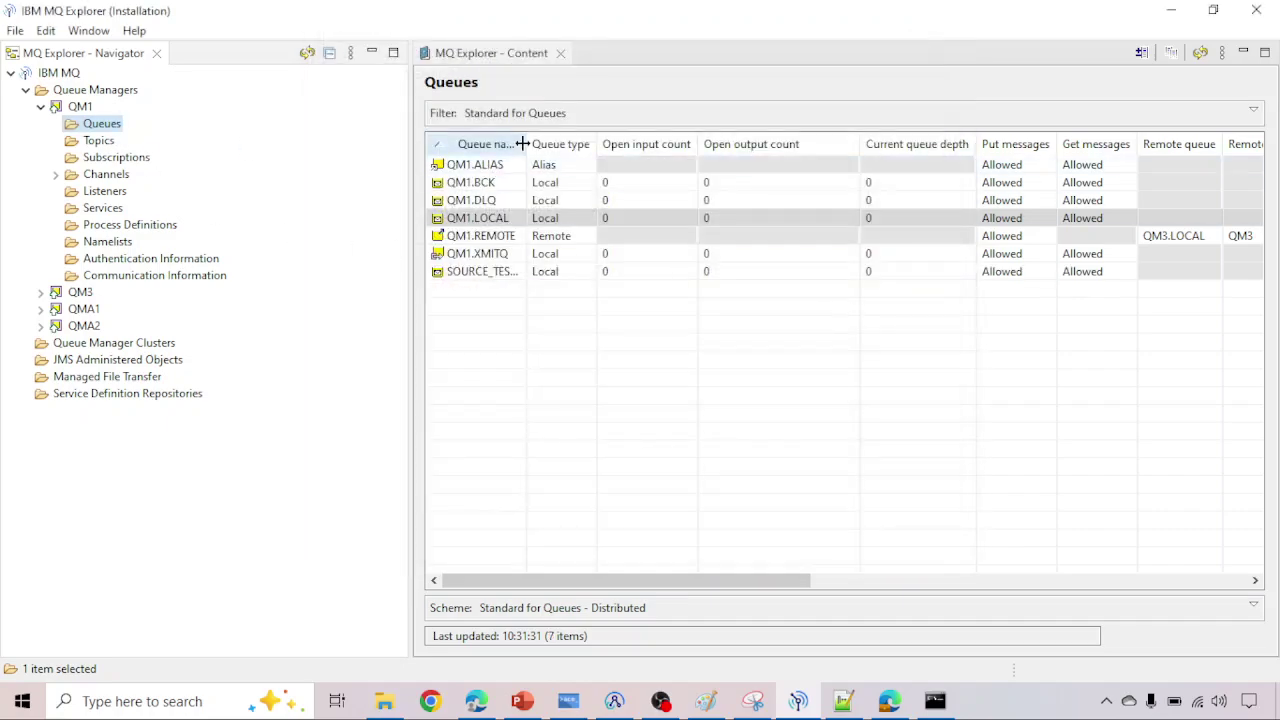
drag(518, 143, 662, 152)
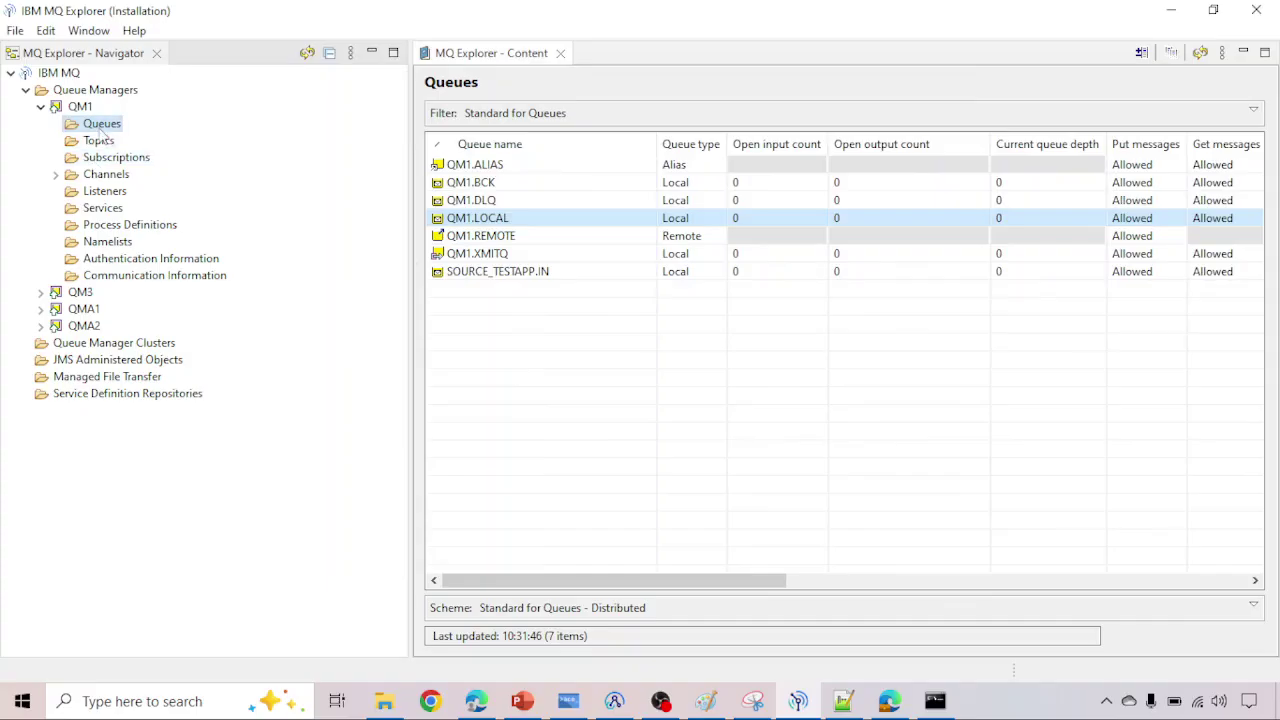
Step: Start a second local queue on QM1, reusing the name SOURCE_TESTAPP.IN with its prefix changed to DES
right_click(103, 128)
mouse_move(229, 138)
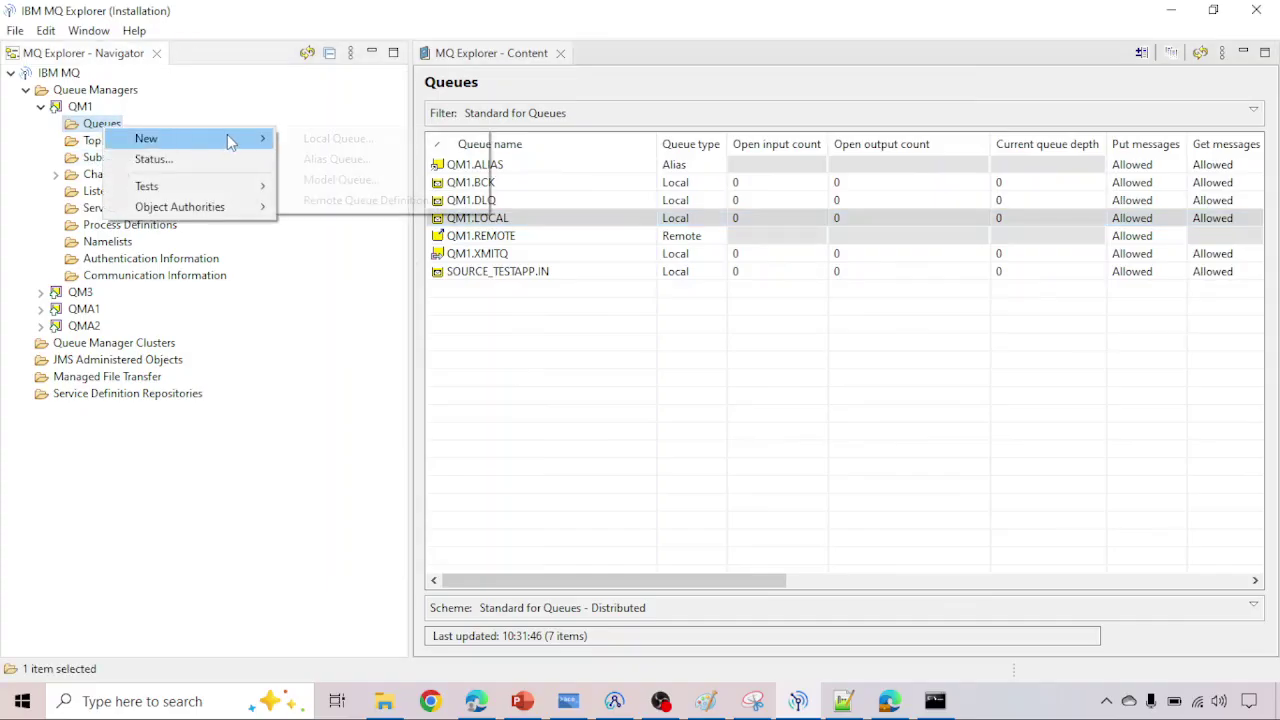
click(334, 141)
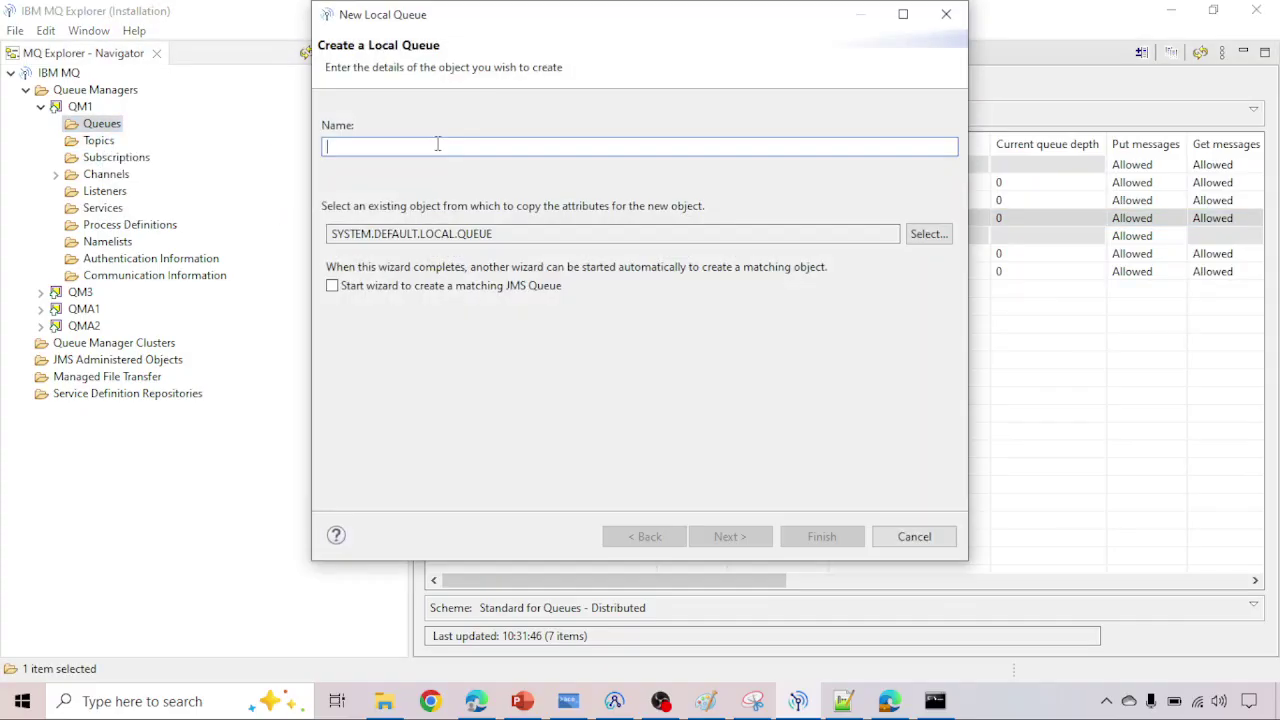
text(SOURCE_TESTAPP.IN)
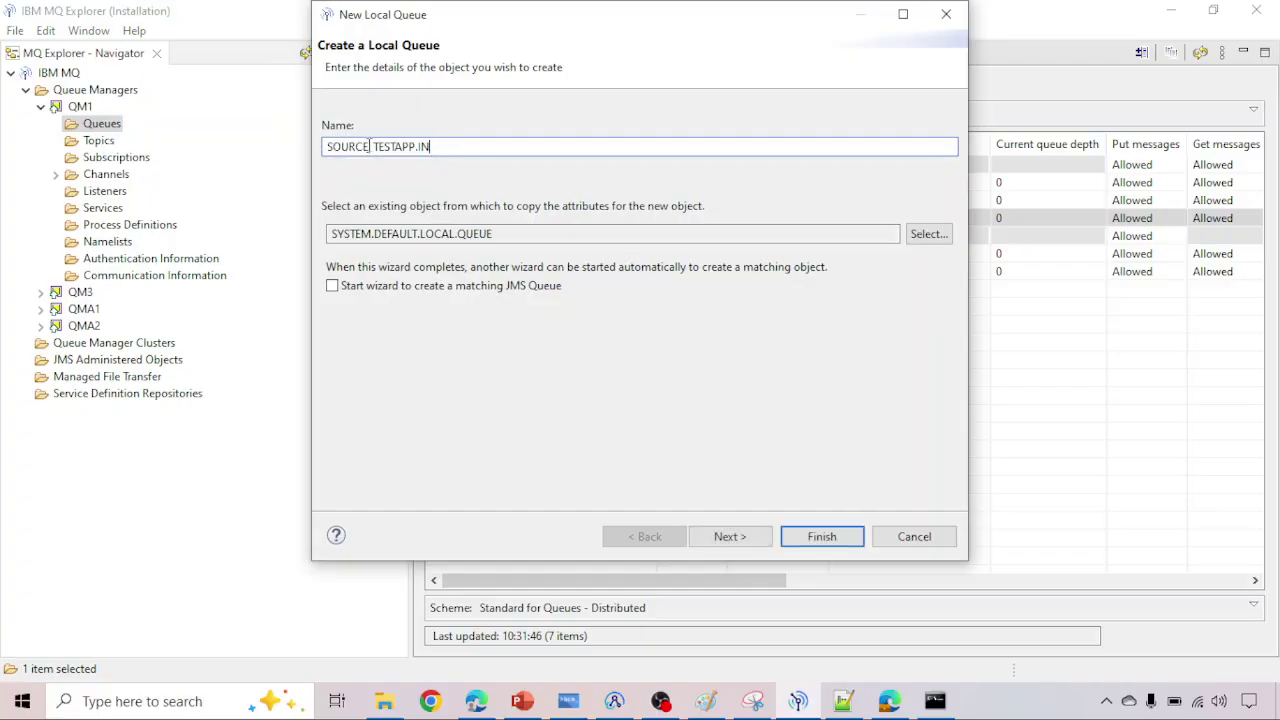
key(BackSpace)
key(BackSpace)
key(BackSpace)
key(BackSpace)
key(BackSpace)
key(BackSpace)
text(dev)
key(BackSpace)
key(BackSpace)
key(BackSpace)
text(DES)
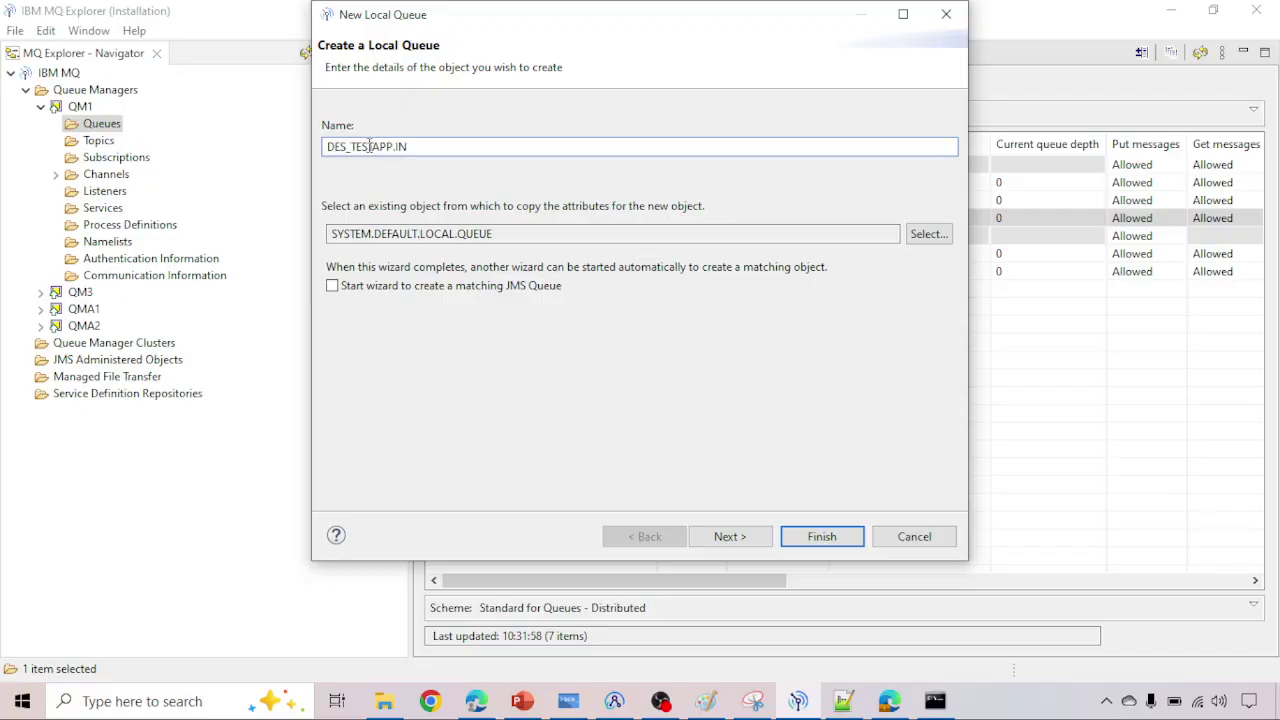
Step: Change the ending of the new queue's name to OUT and finish creating DES_TESTAPP.OUT
drag(326, 146, 338, 147)
click(419, 147)
click(821, 540)
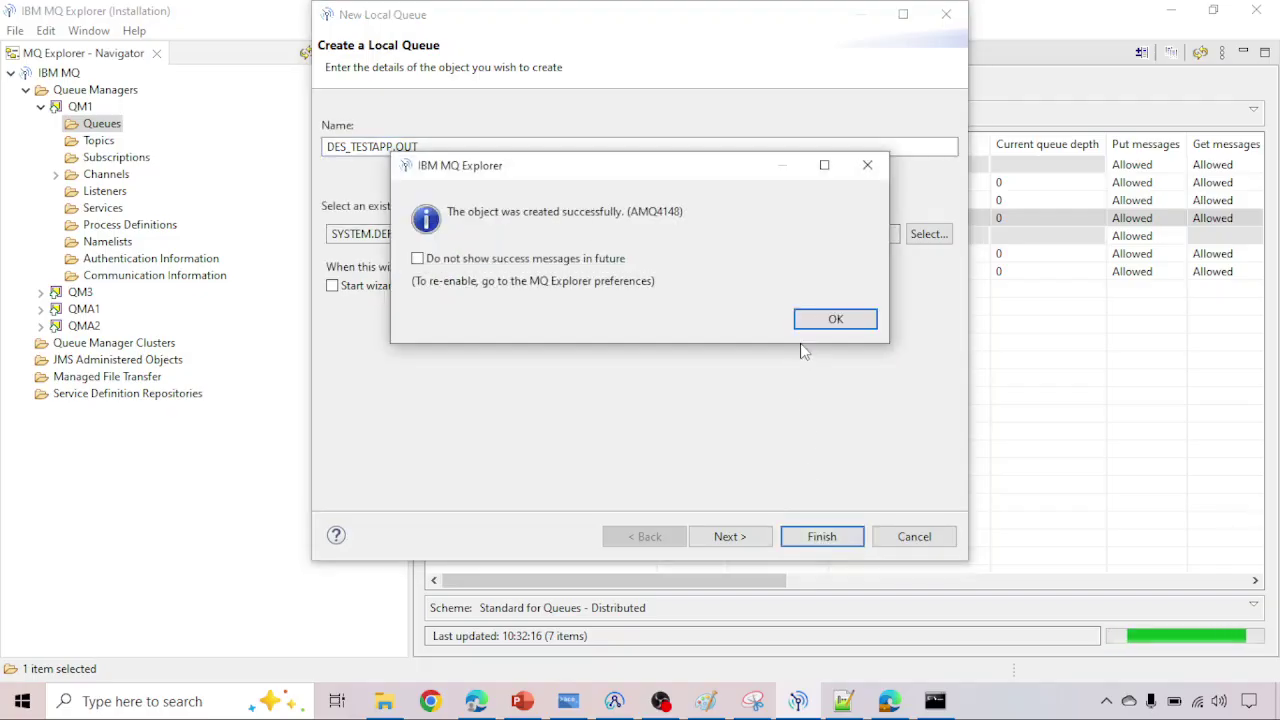
click(830, 320)
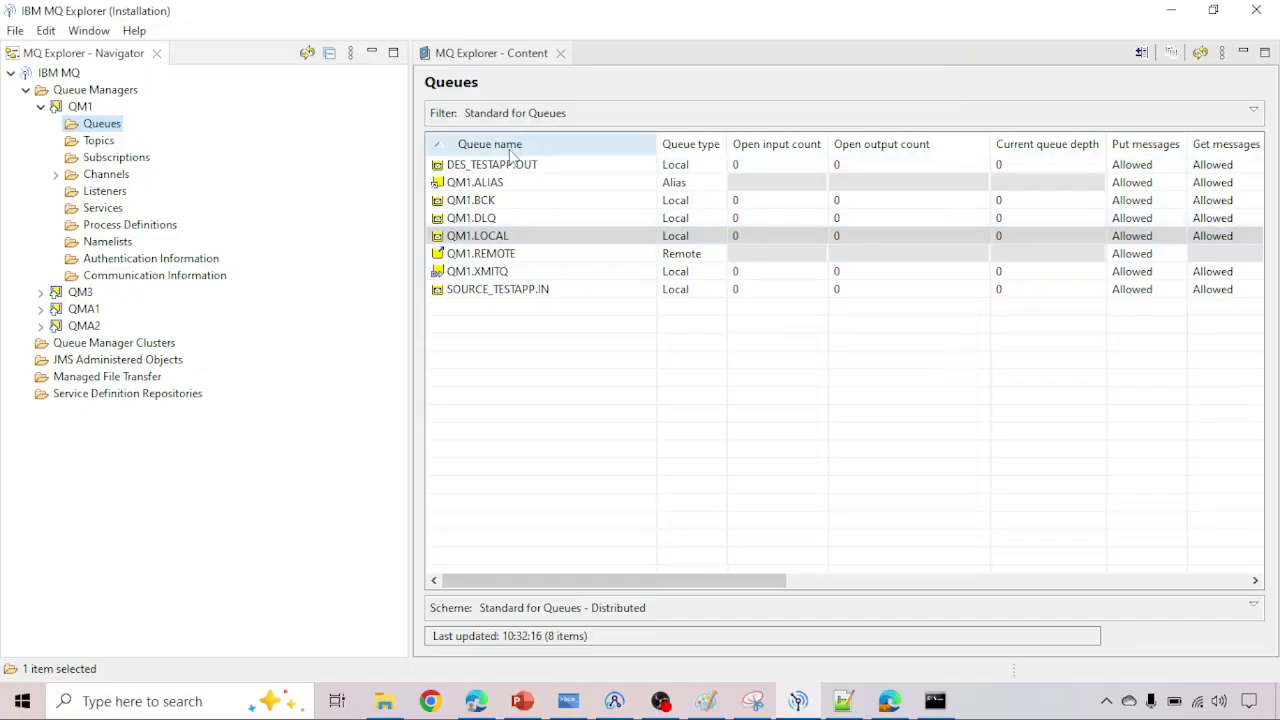
Step: Put a test message with the data dfyf on the SOURCE_TESTAPP.IN queue and refresh the queue list
click(527, 293)
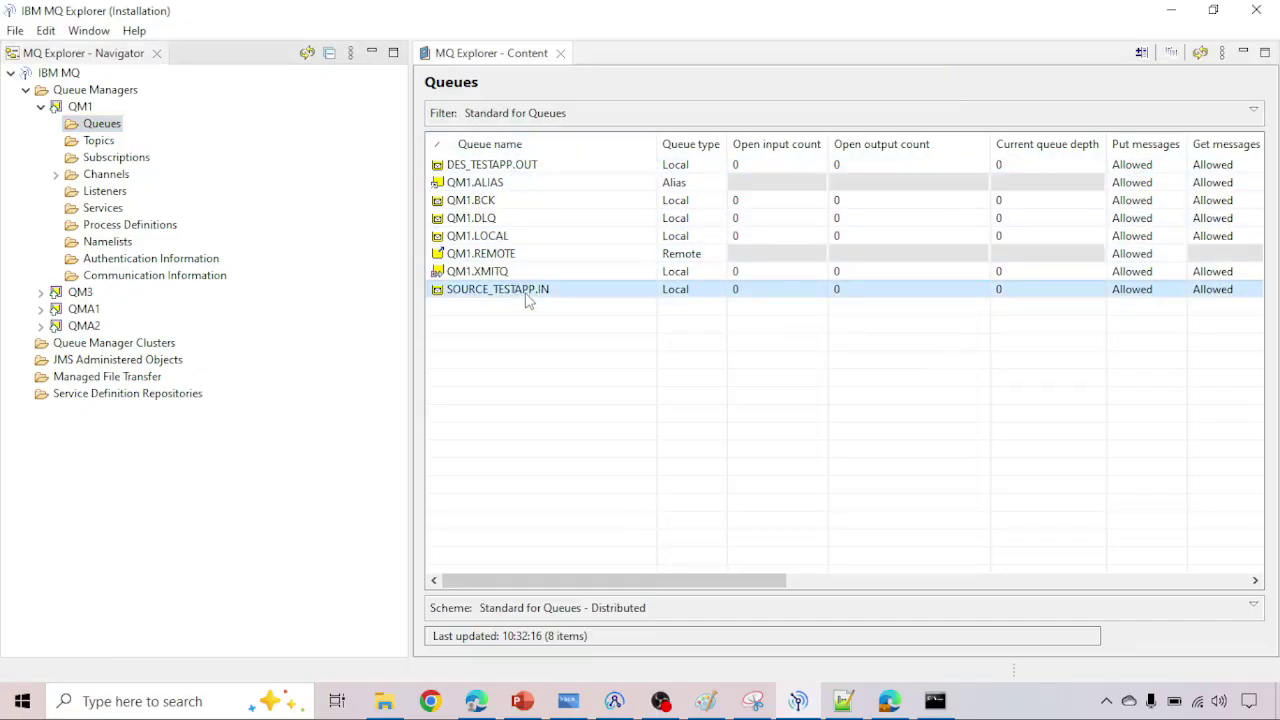
click(505, 167)
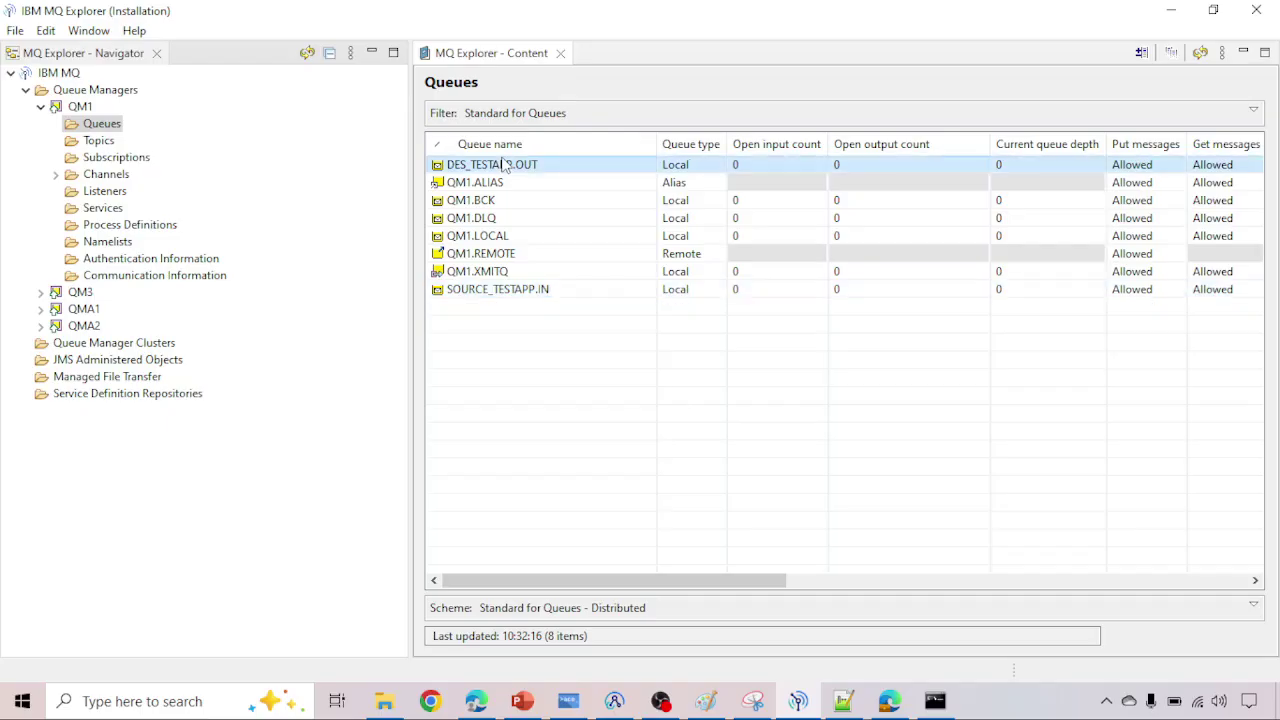
right_click(515, 291)
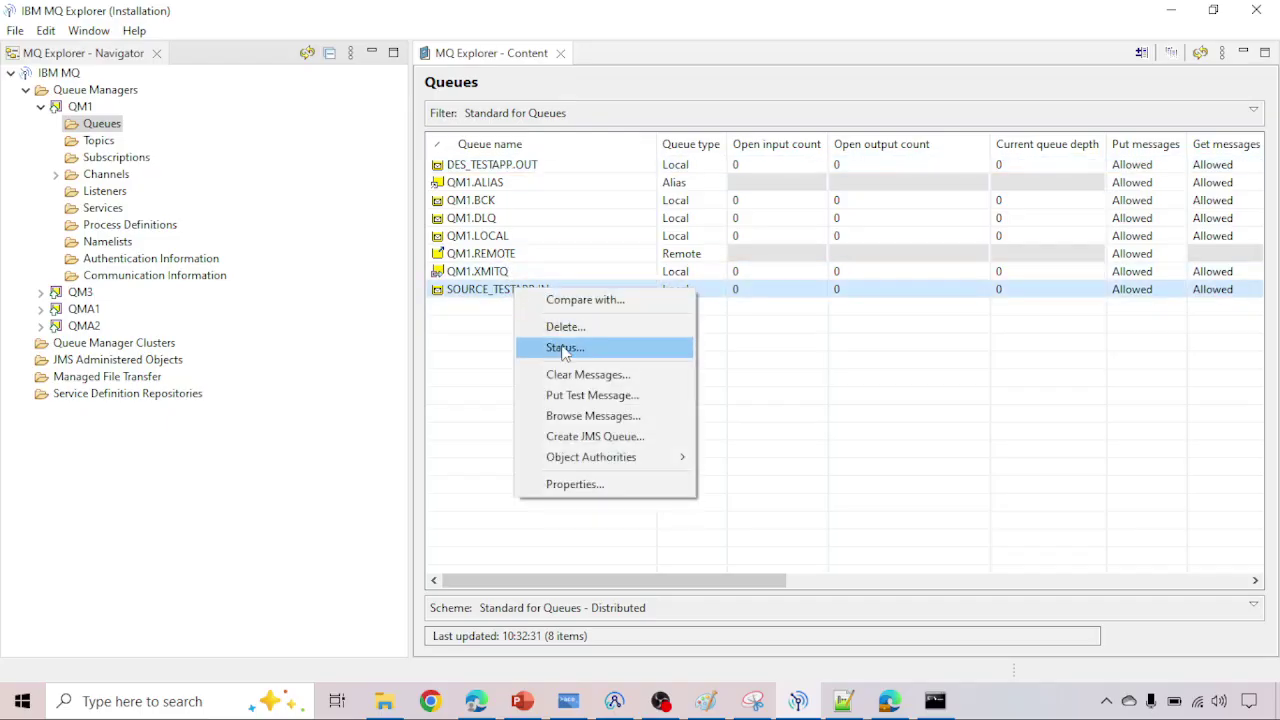
click(578, 395)
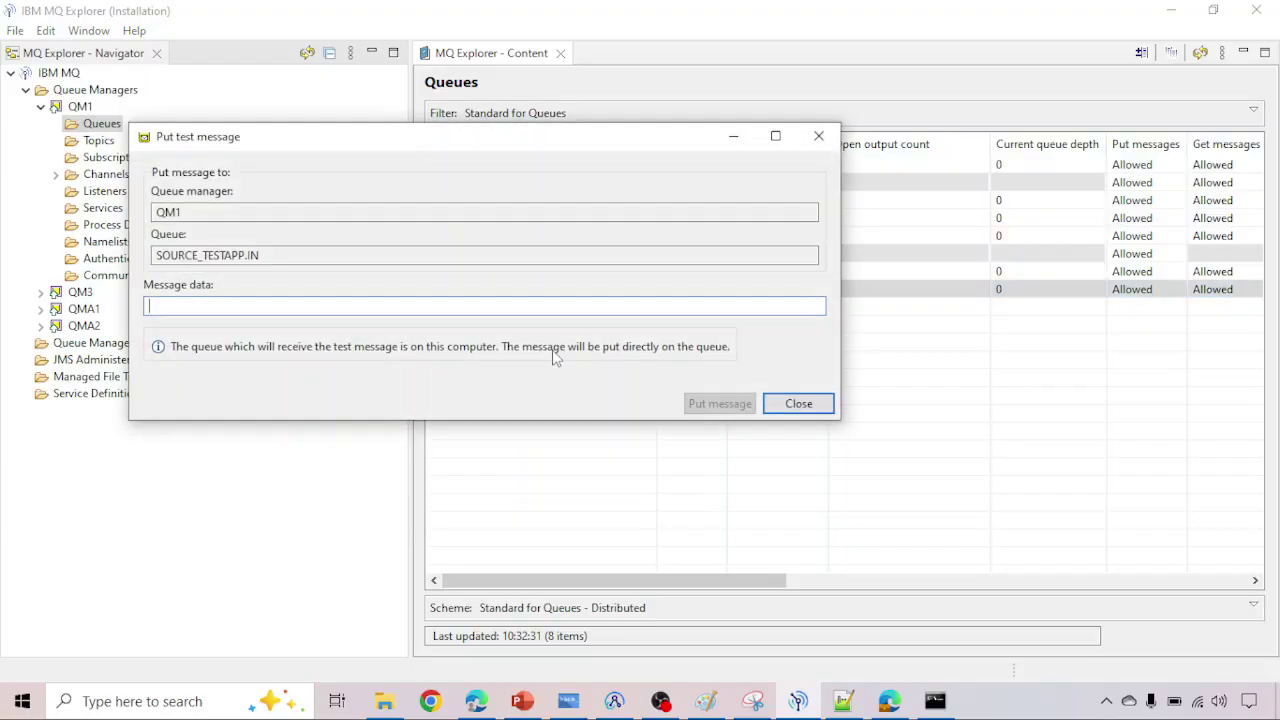
text(dfyf)
key(Return)
click(796, 404)
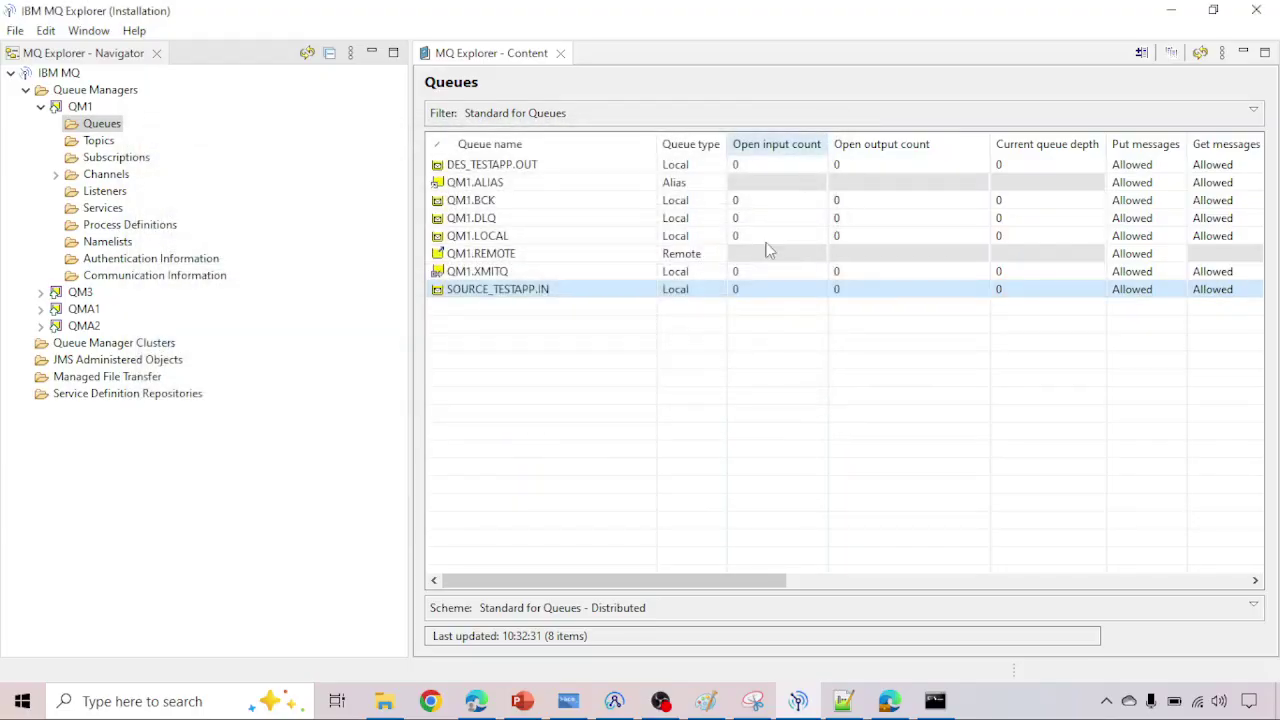
click(1200, 54)
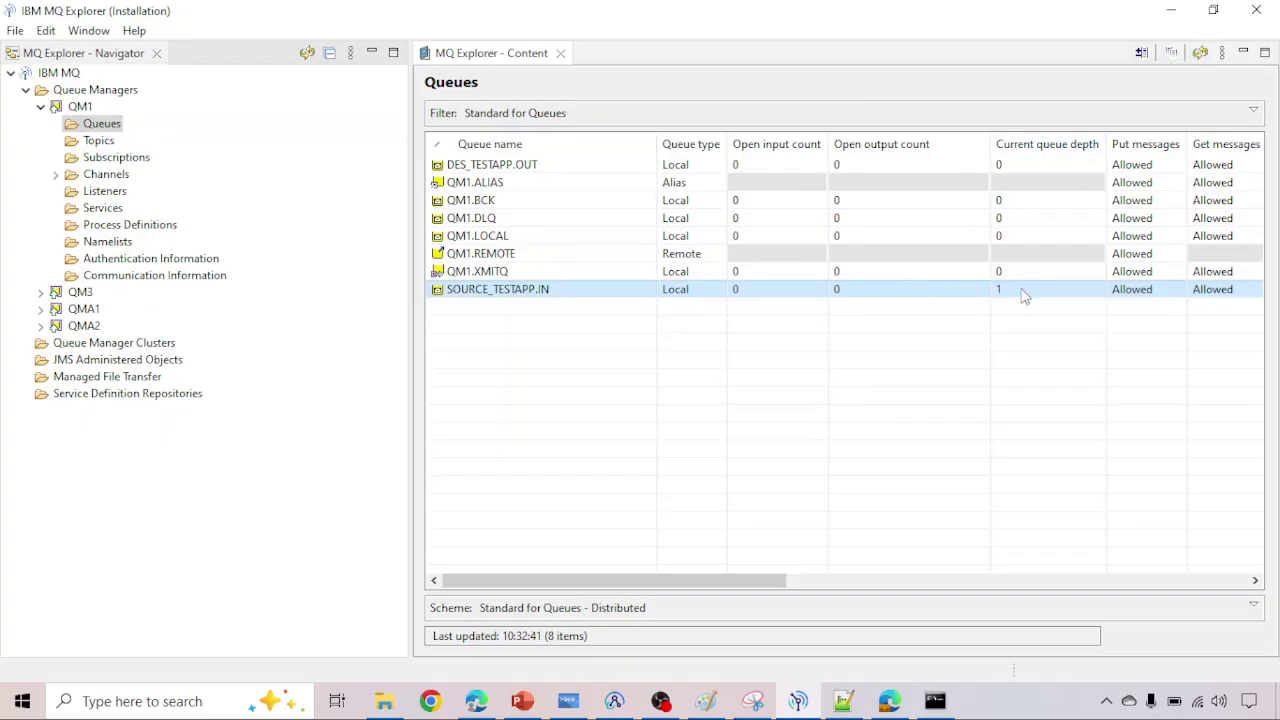
click(557, 170)
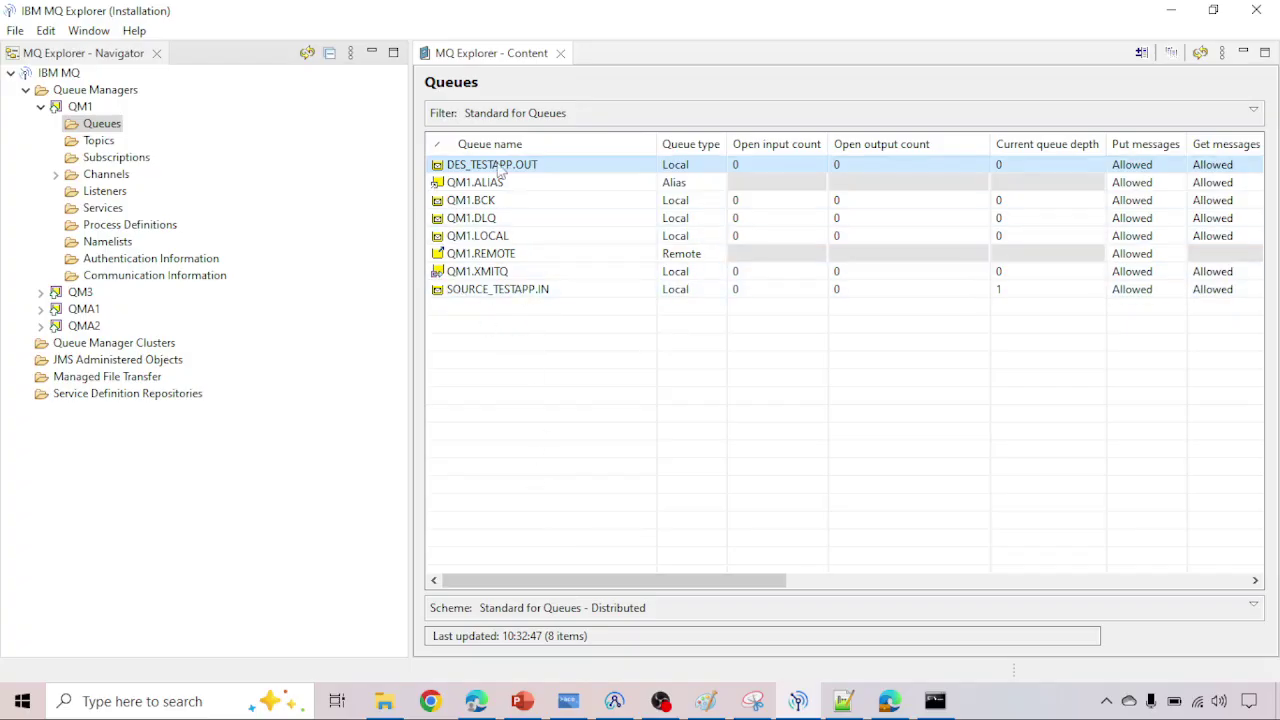
click(614, 701)
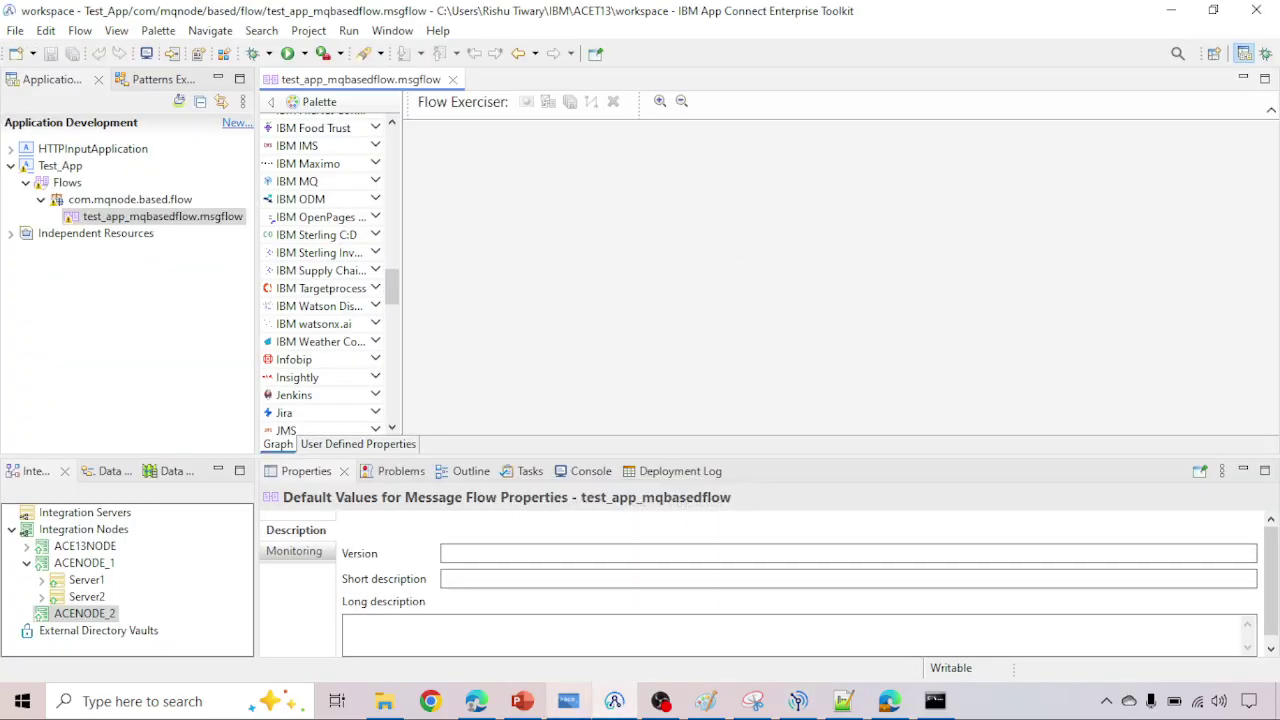
click(611, 710)
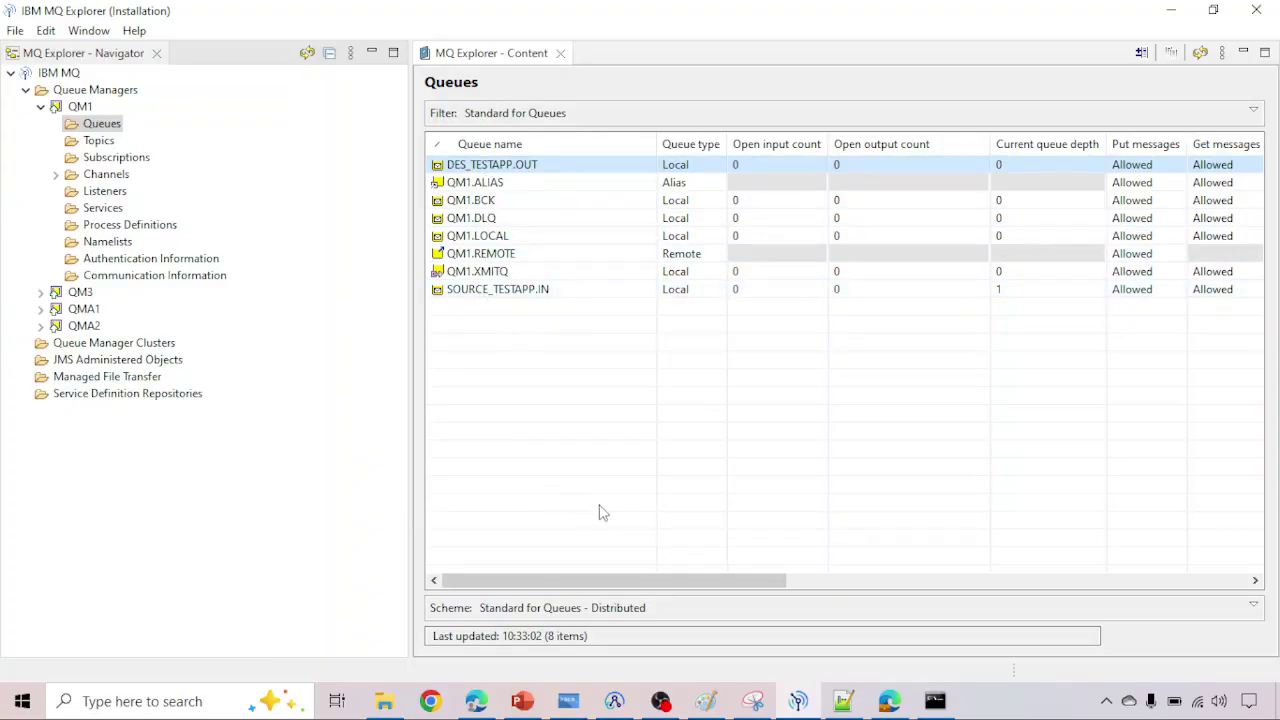
Step: Copy the name SOURCE_TESTAPP.IN from the queue's properties in MQ Explorer and add it in parentheses after Q1 in the Notepad++ flow line
click(843, 703)
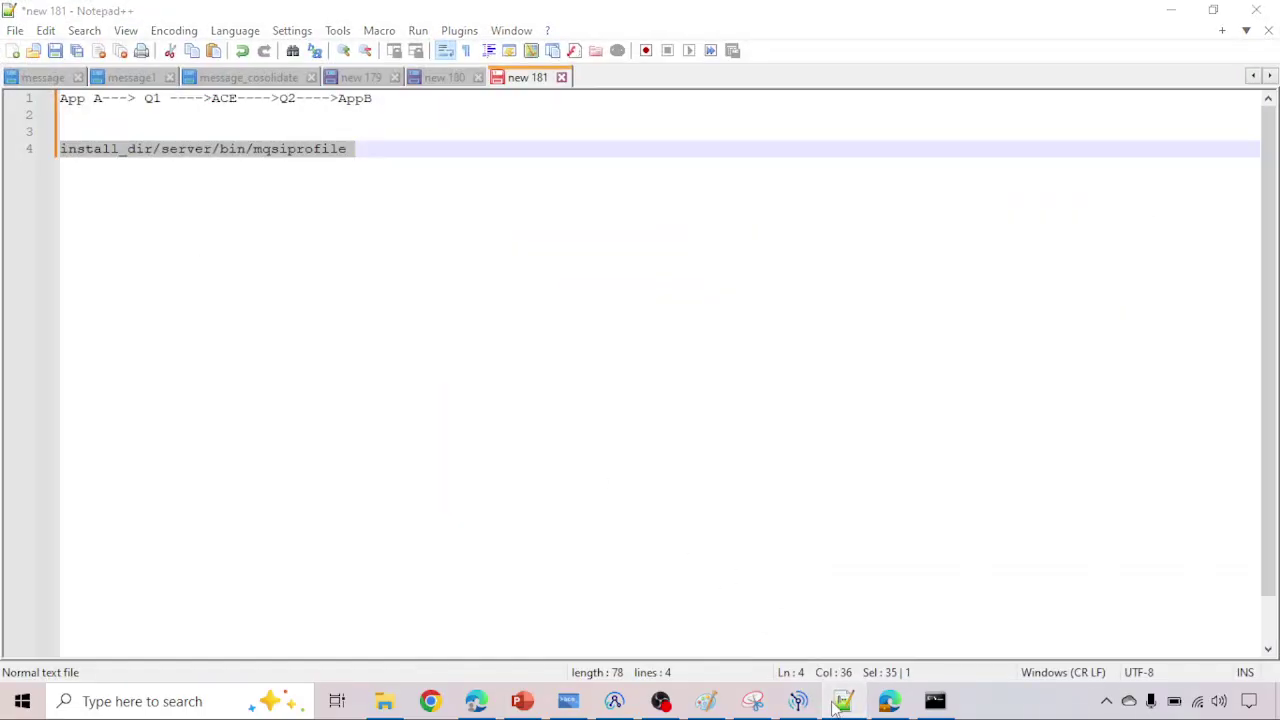
click(800, 703)
double_click(519, 292)
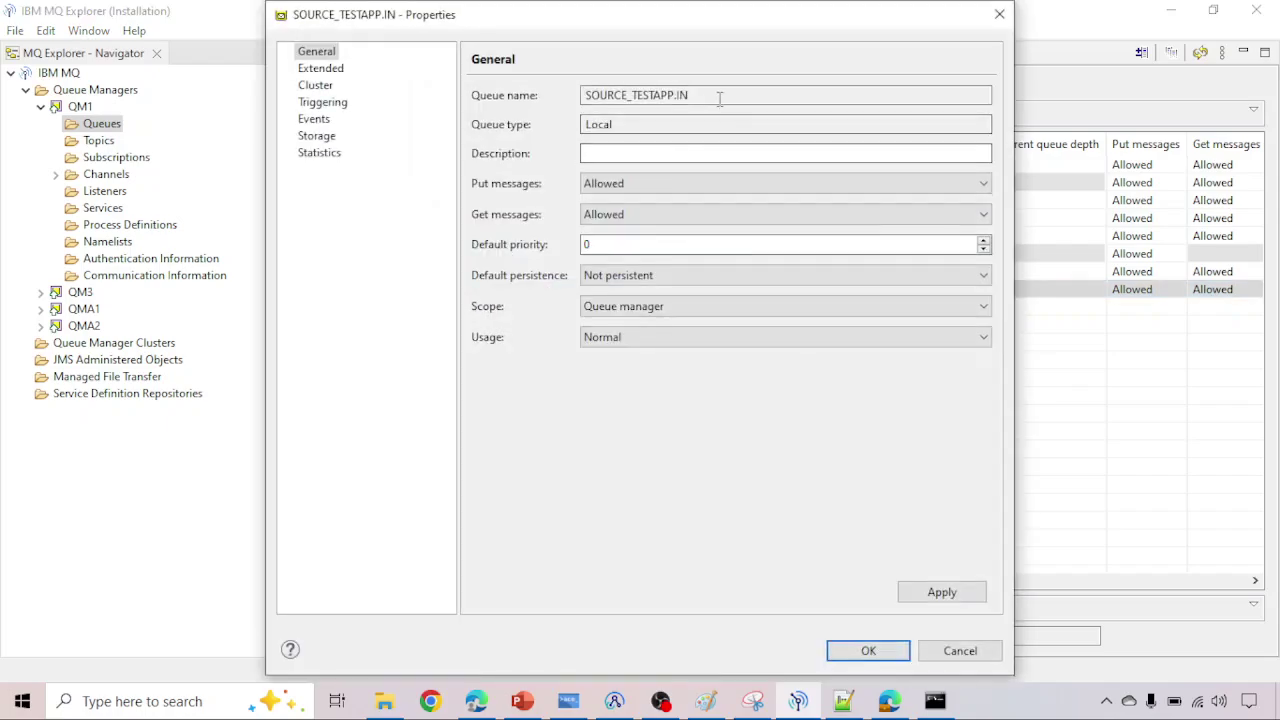
drag(719, 97, 546, 92)
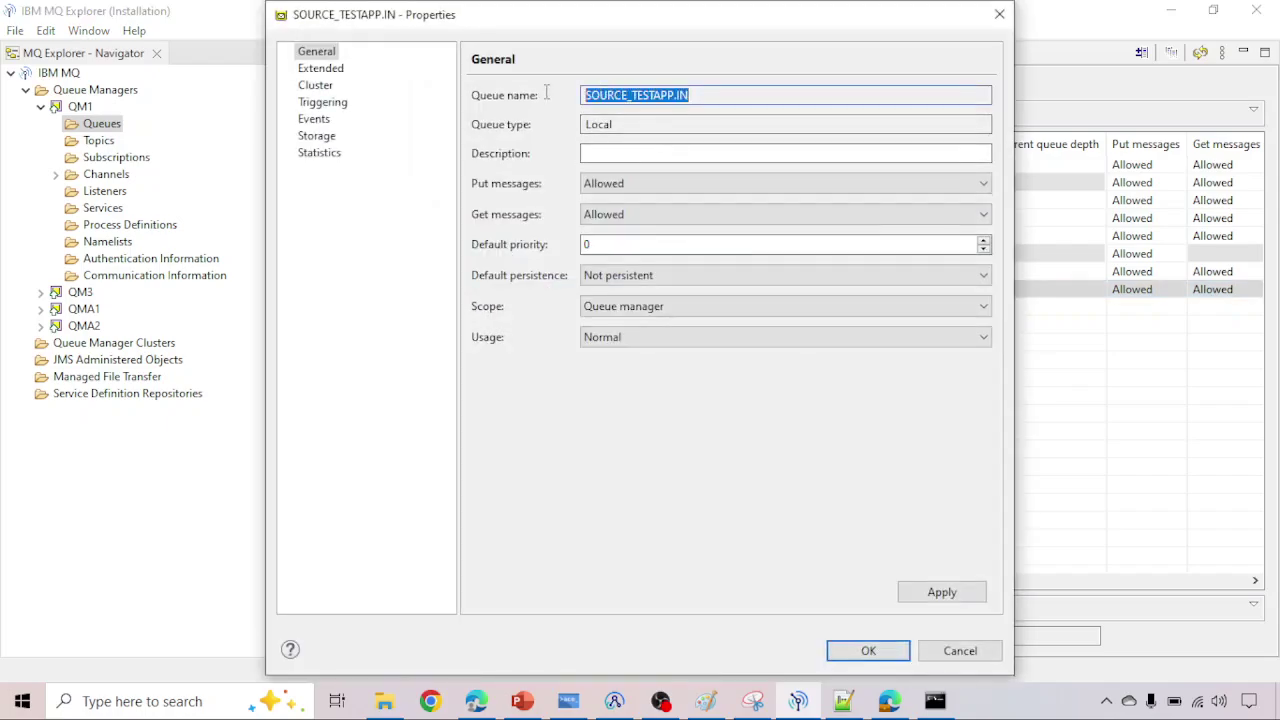
click(999, 14)
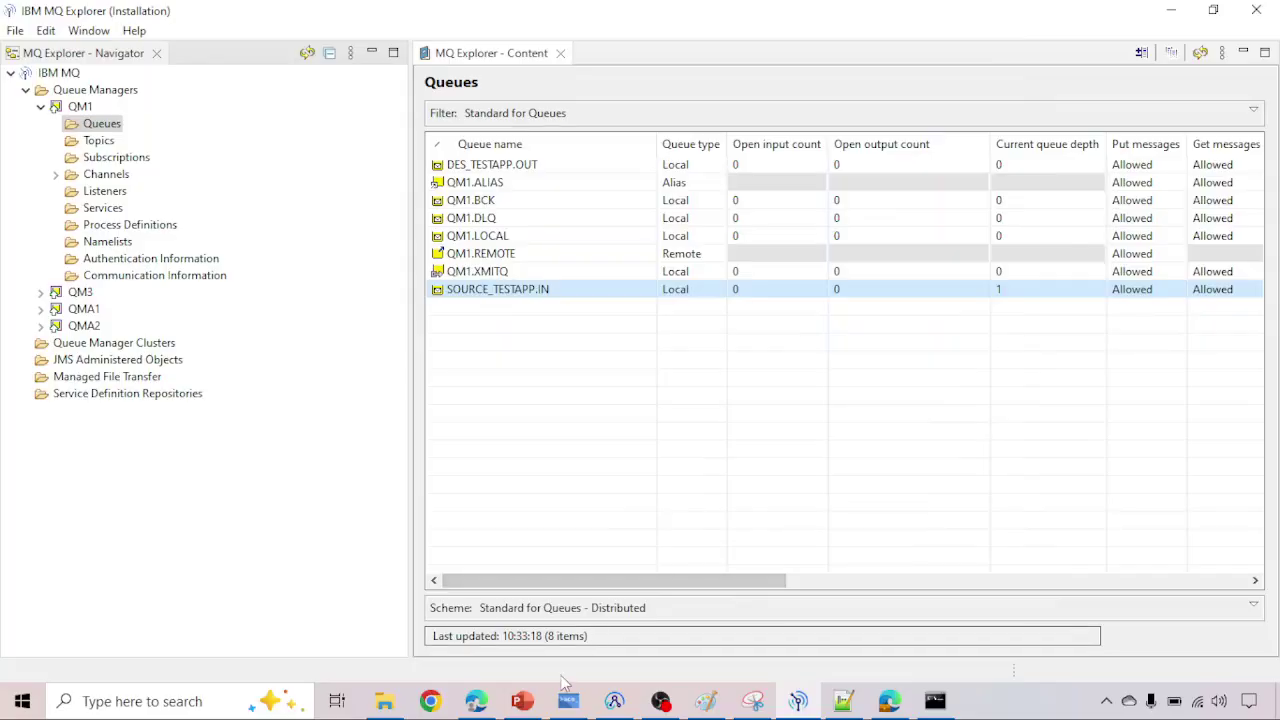
click(843, 701)
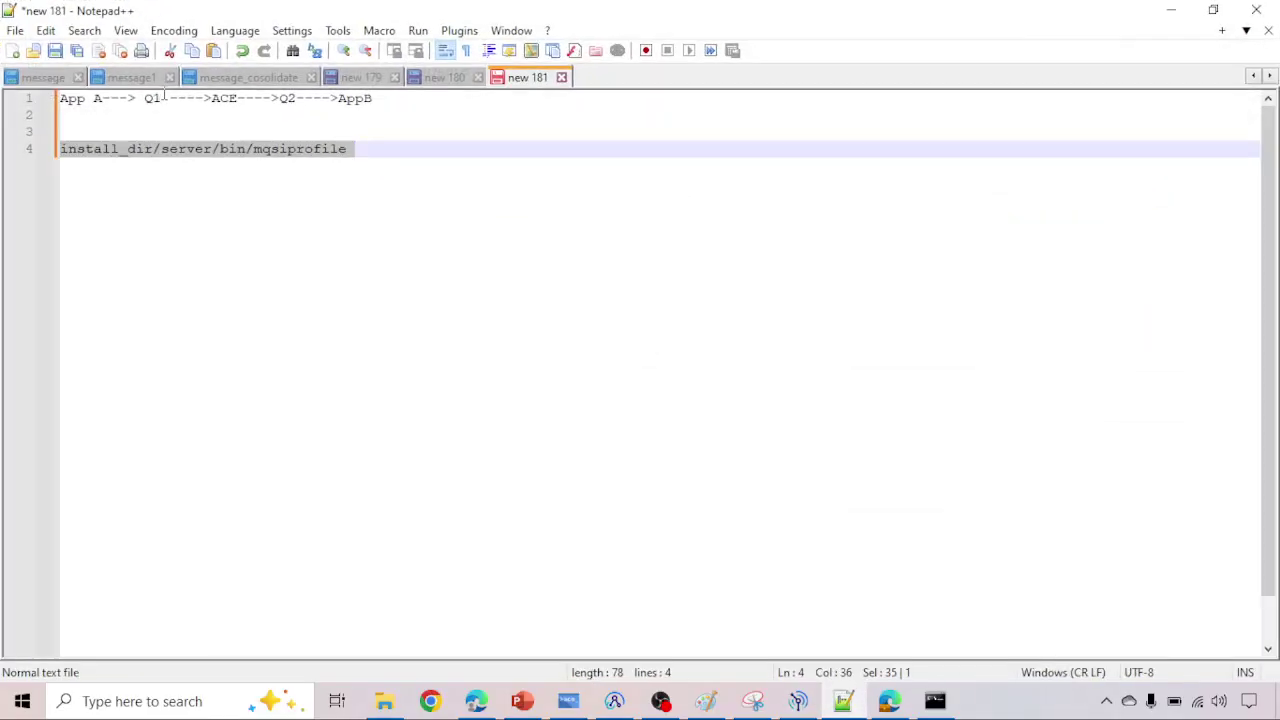
click(164, 97)
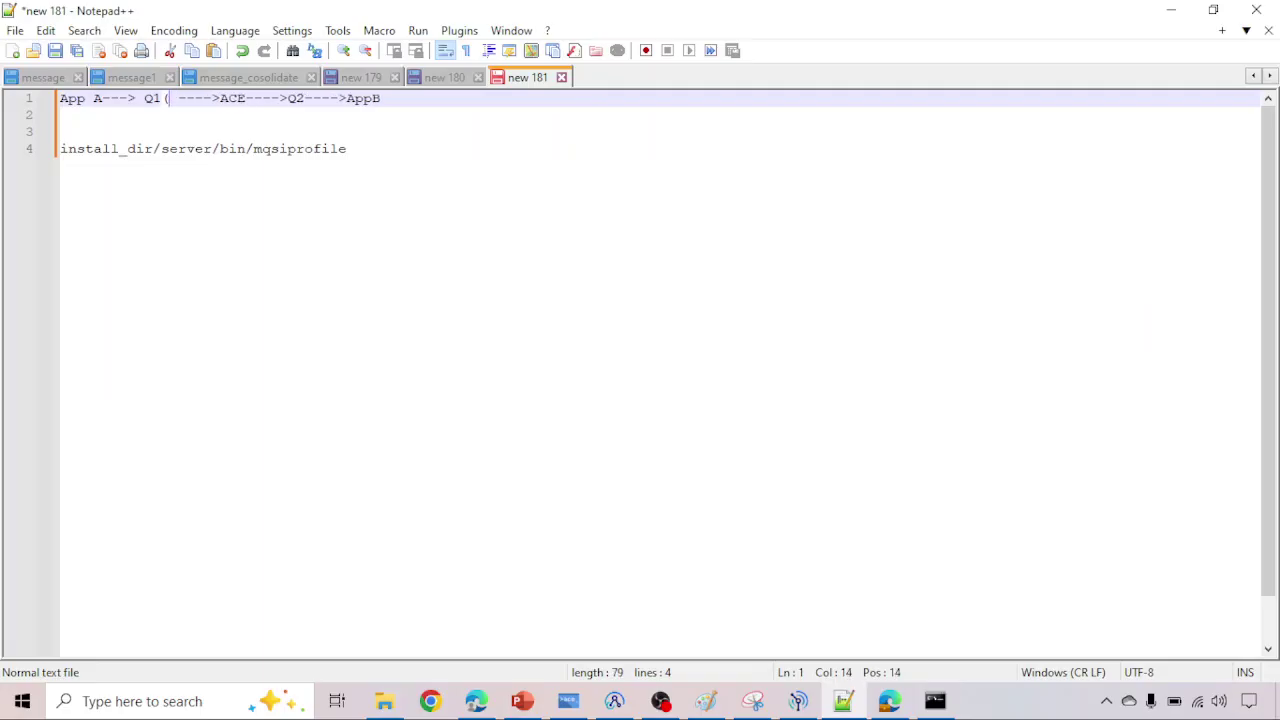
key(BackSpace)
text((SOURCE_TESTAPP.IN))
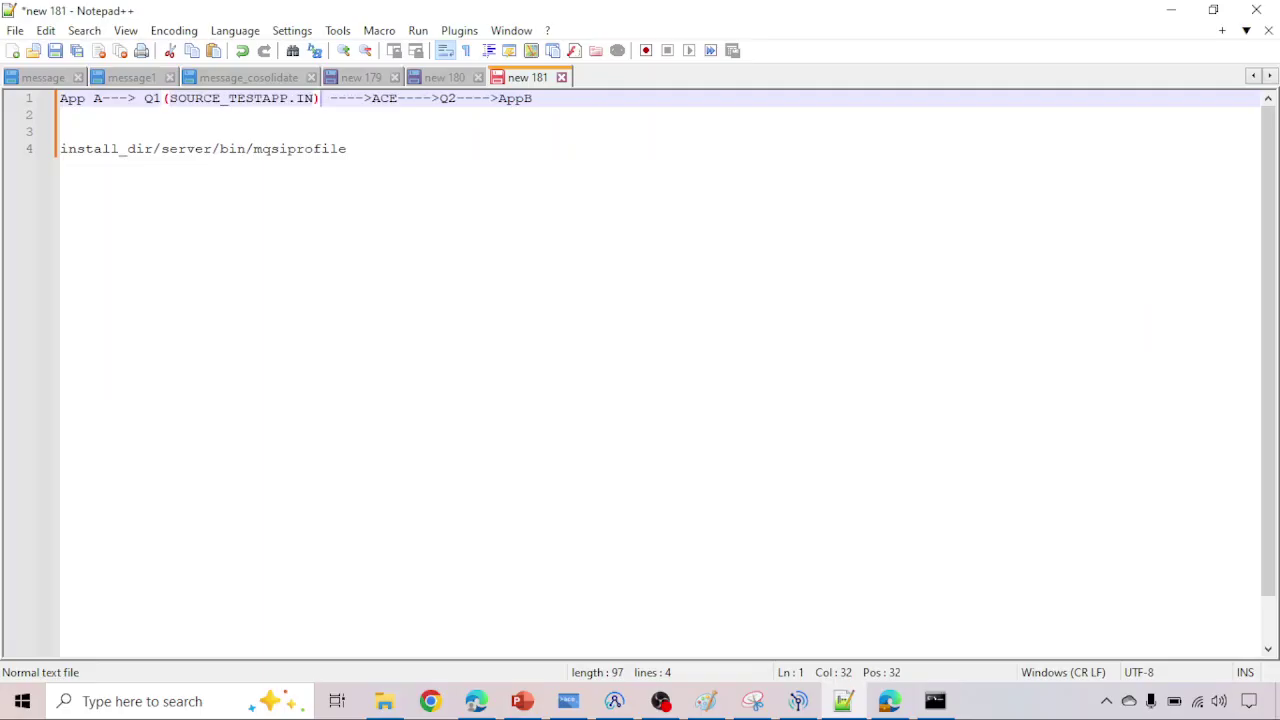
Step: Copy the name DES_TESTAPP.OUT from the queue's properties in MQ Explorer and add it in parentheses after Q2 in the Notepad++ flow line
click(843, 701)
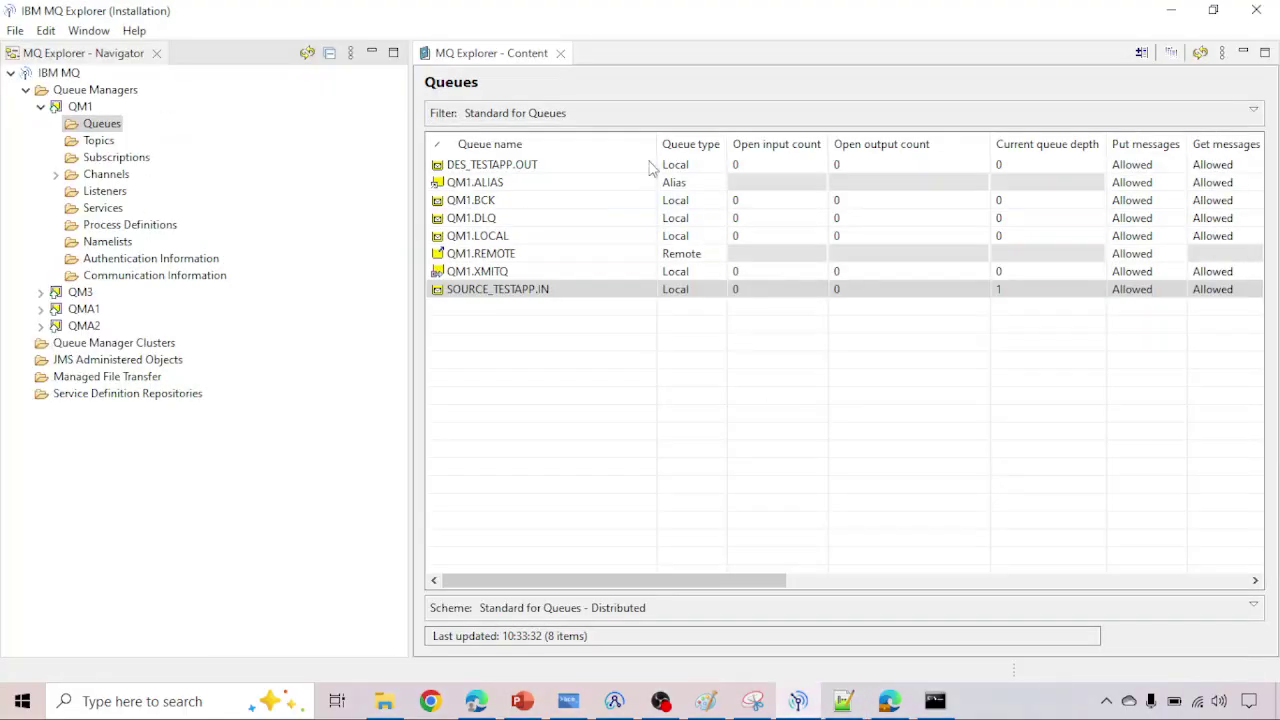
click(533, 168)
double_click(548, 164)
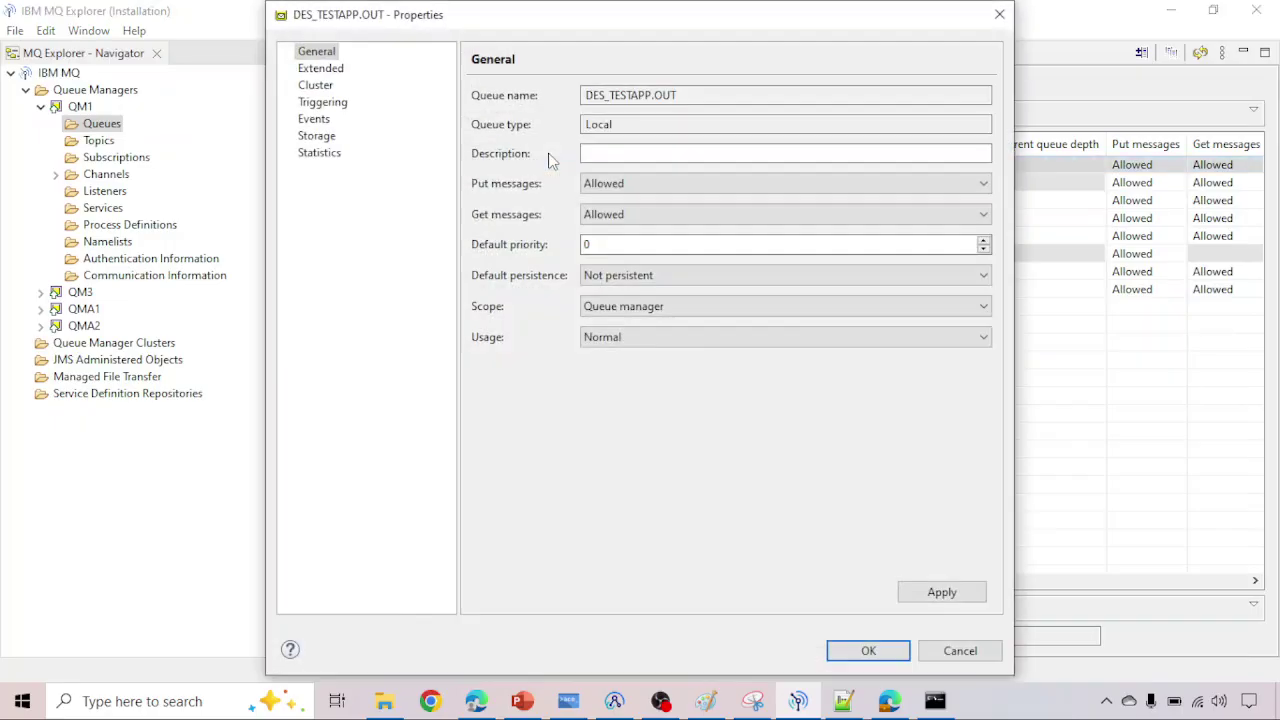
drag(705, 95, 548, 98)
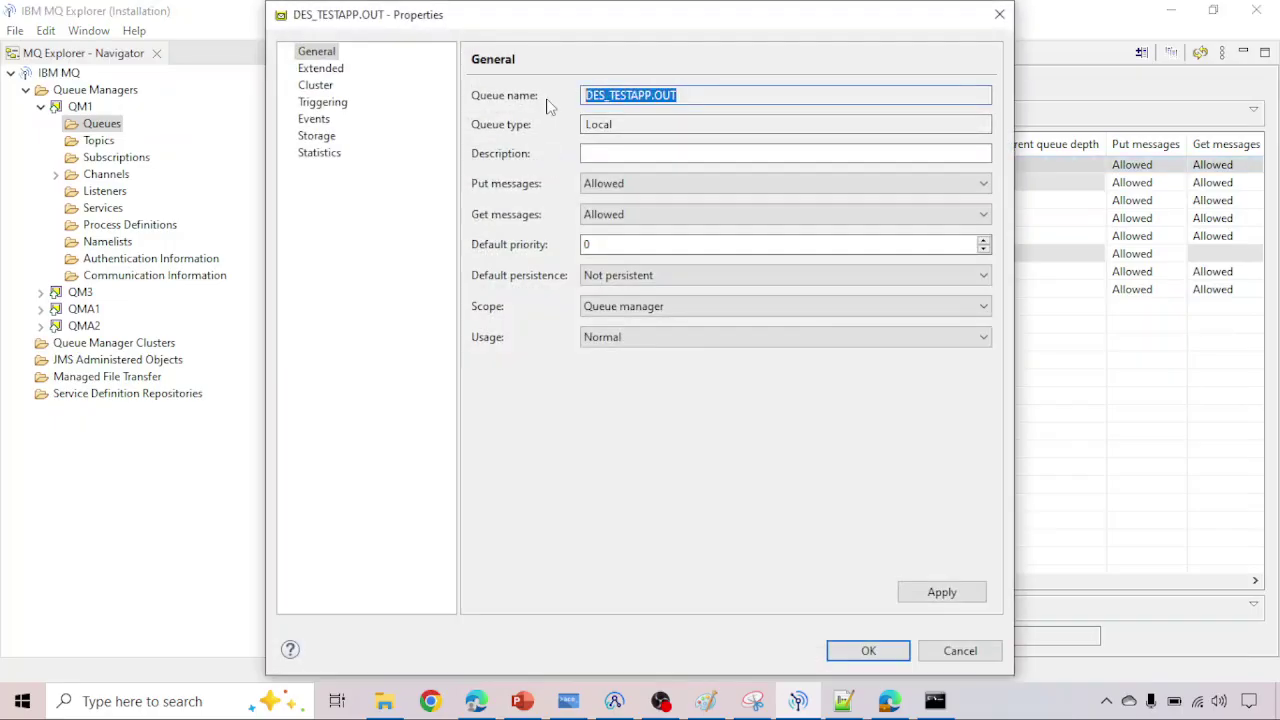
click(999, 14)
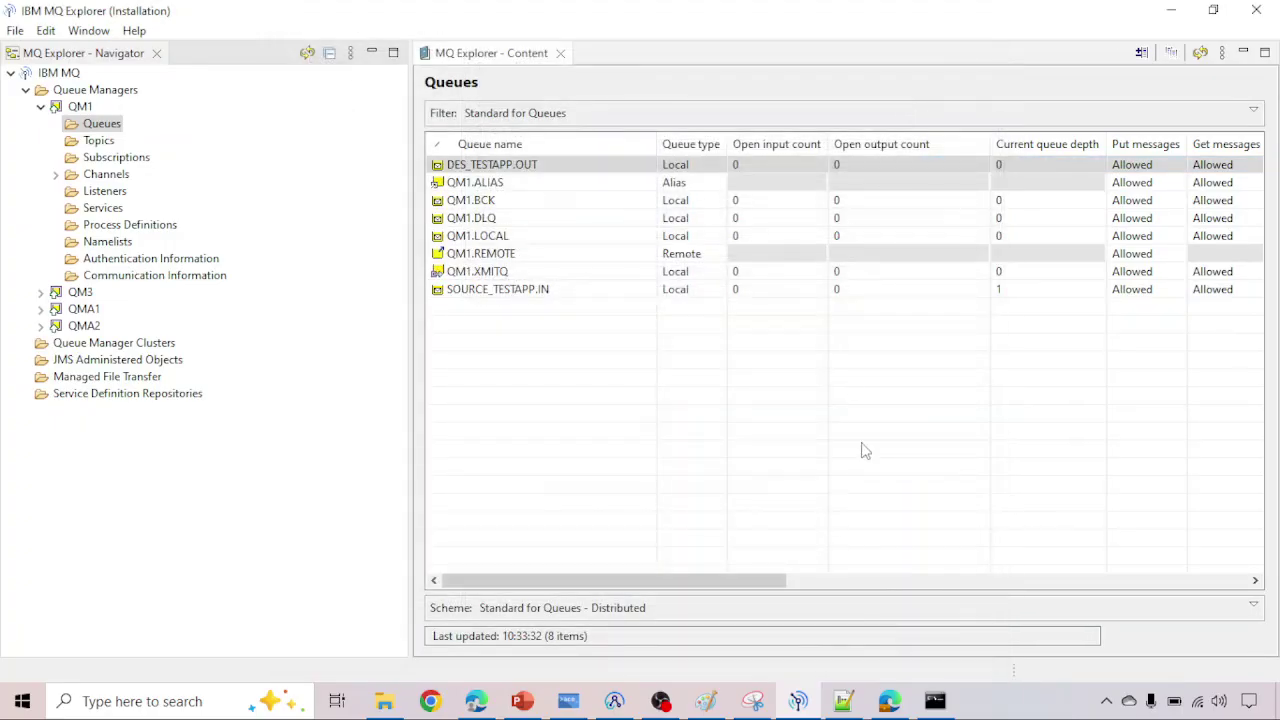
click(843, 700)
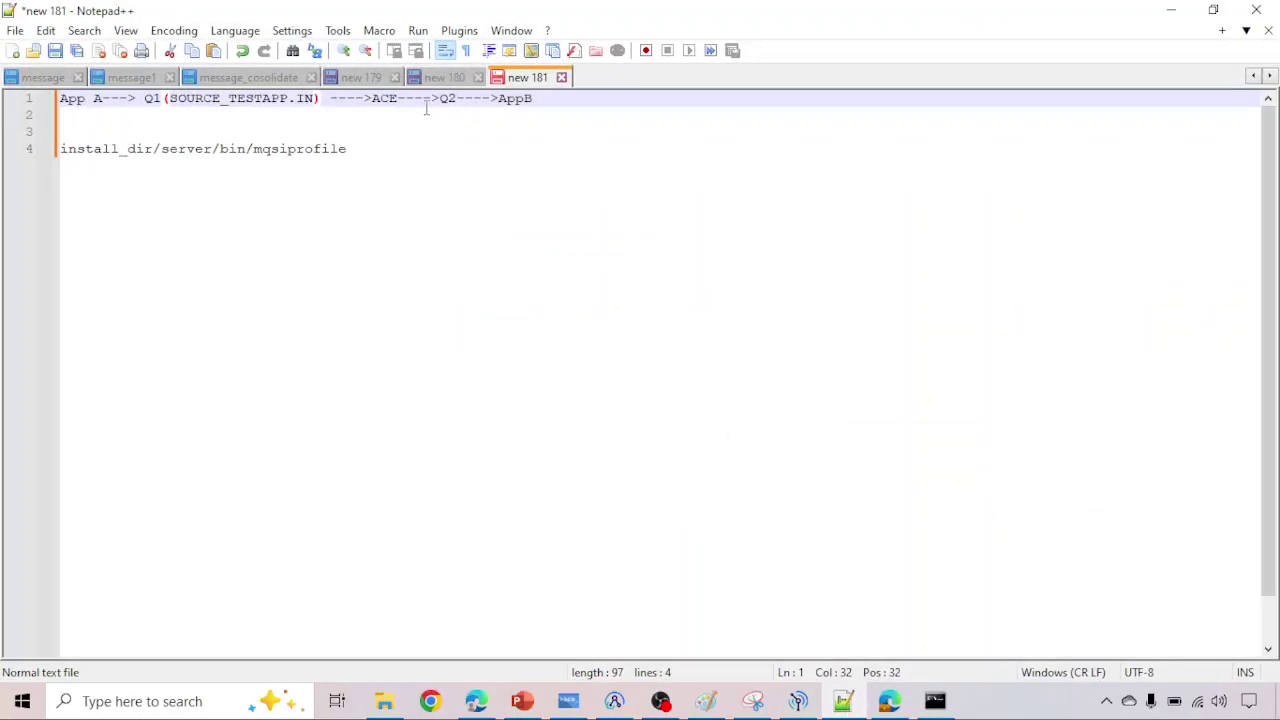
click(458, 97)
text((DES_TESTAPP.OUT)
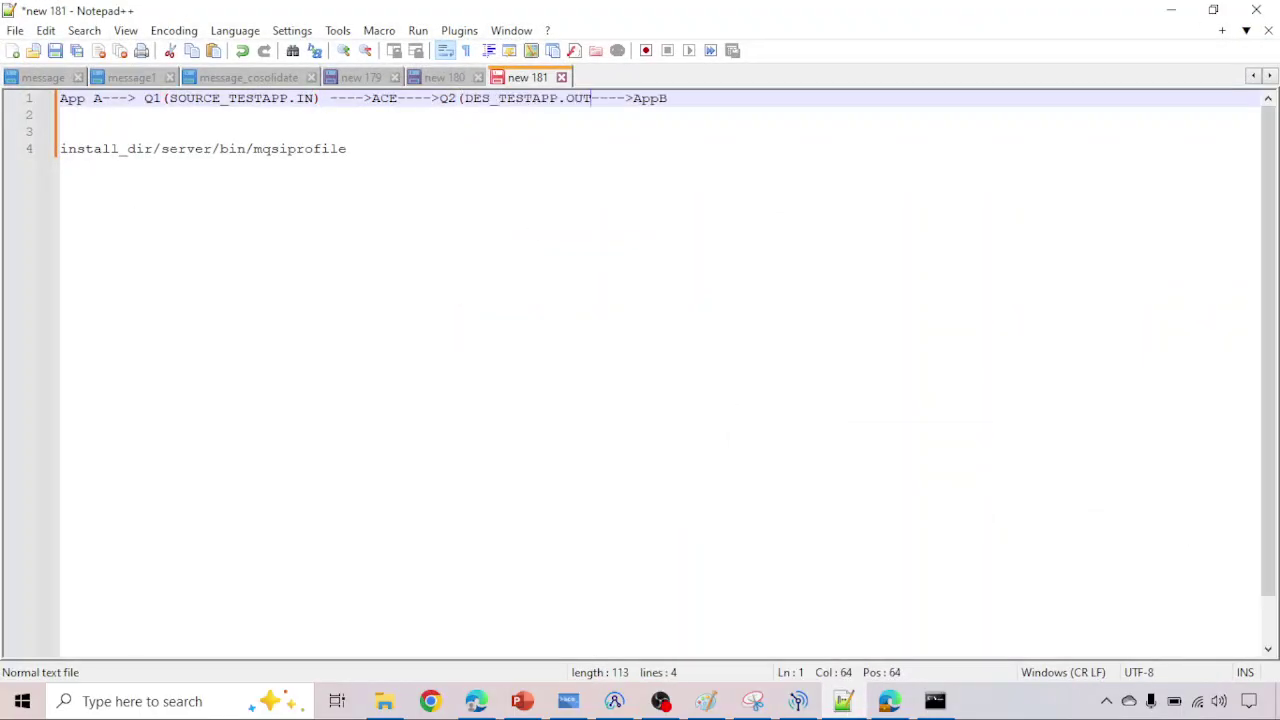
text())
click(530, 136)
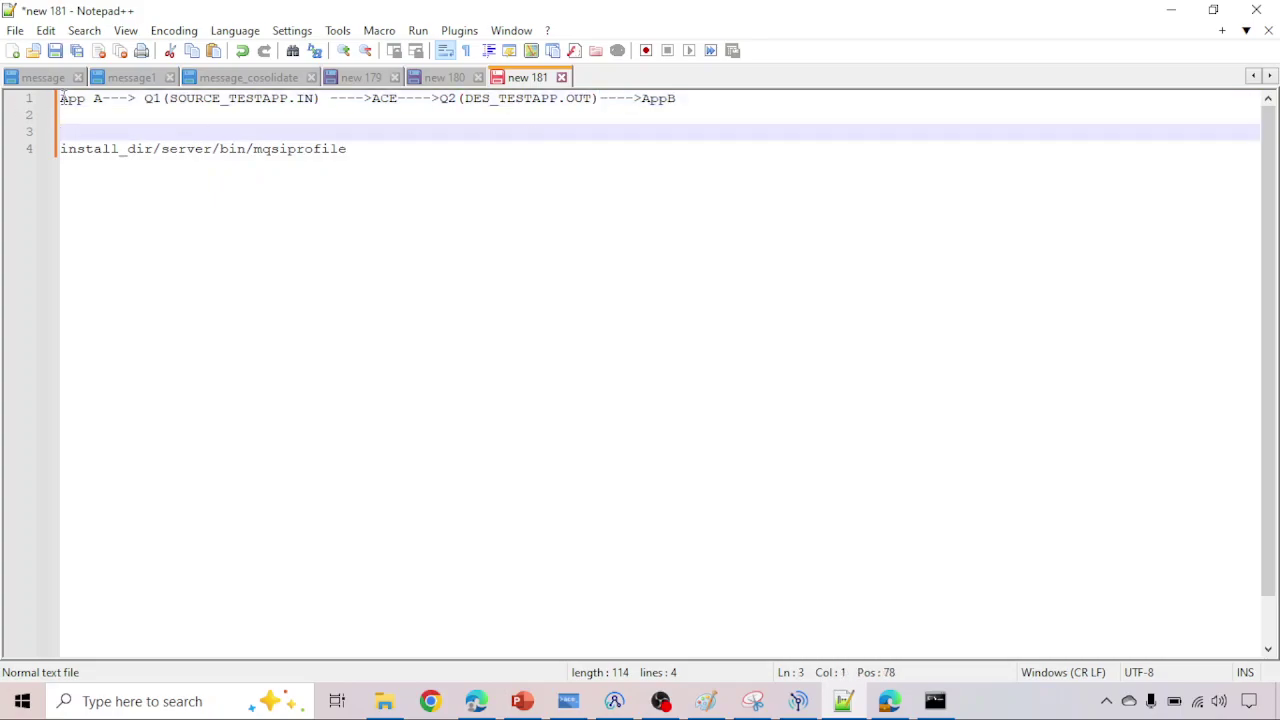
Step: Review the flow line part by part, from App A through the source queue, ACE and the destination queue to AppB
drag(62, 97, 406, 98)
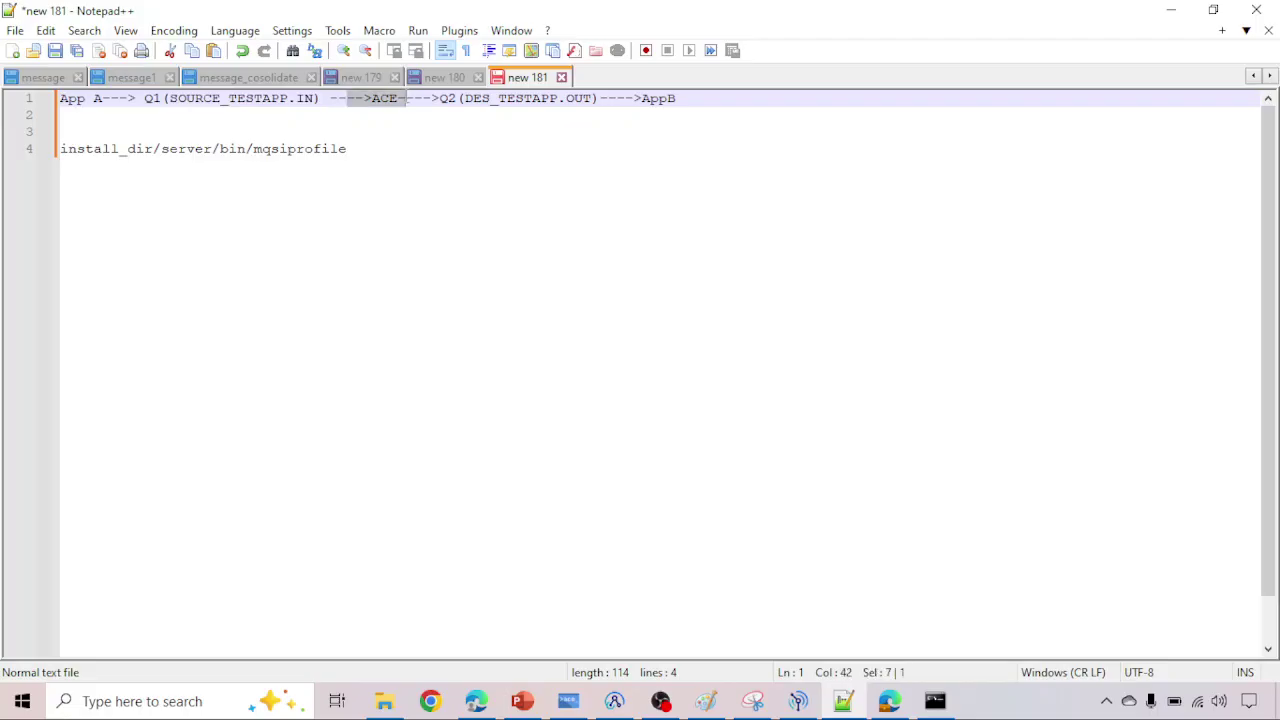
drag(145, 100, 316, 98)
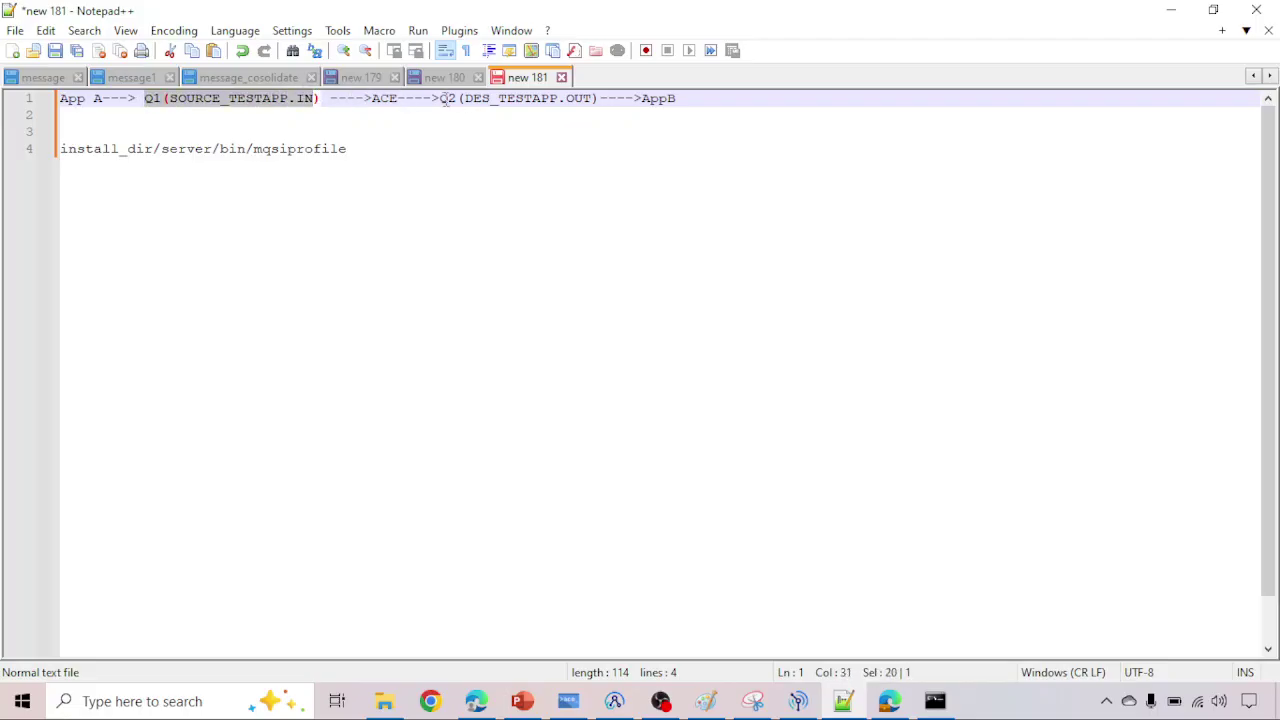
drag(441, 98, 681, 98)
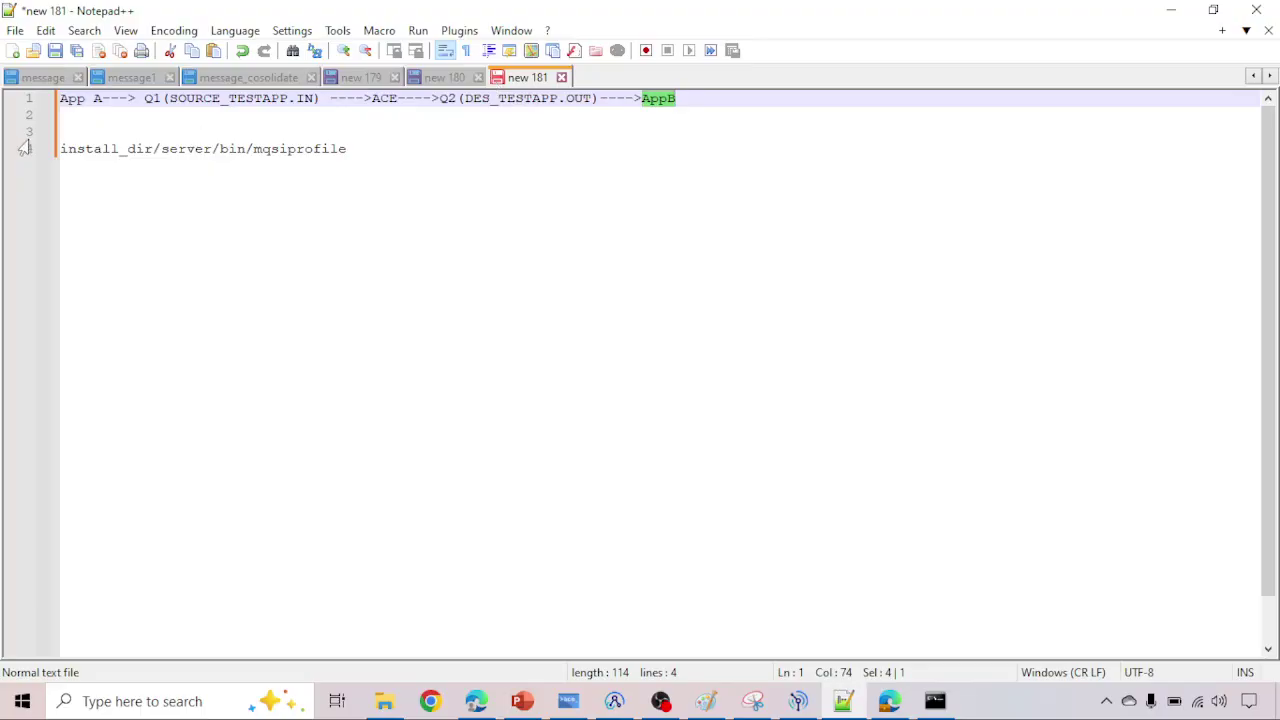
click(50, 101)
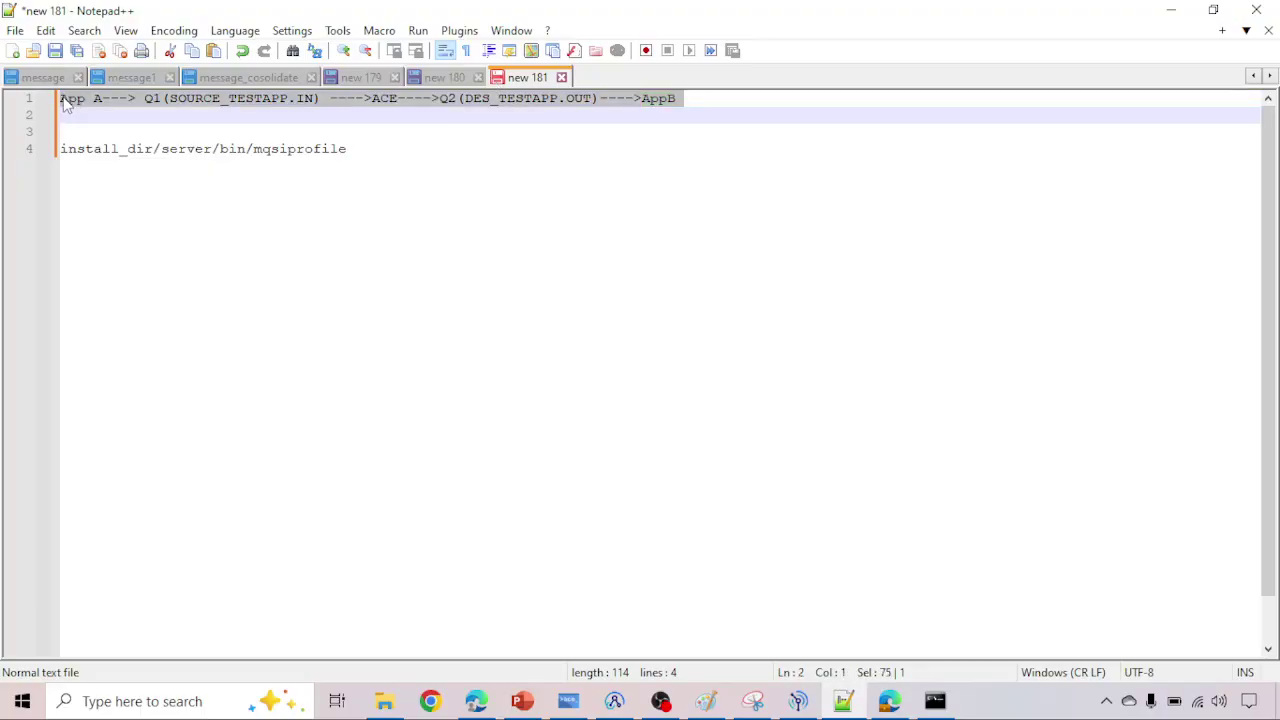
click(61, 99)
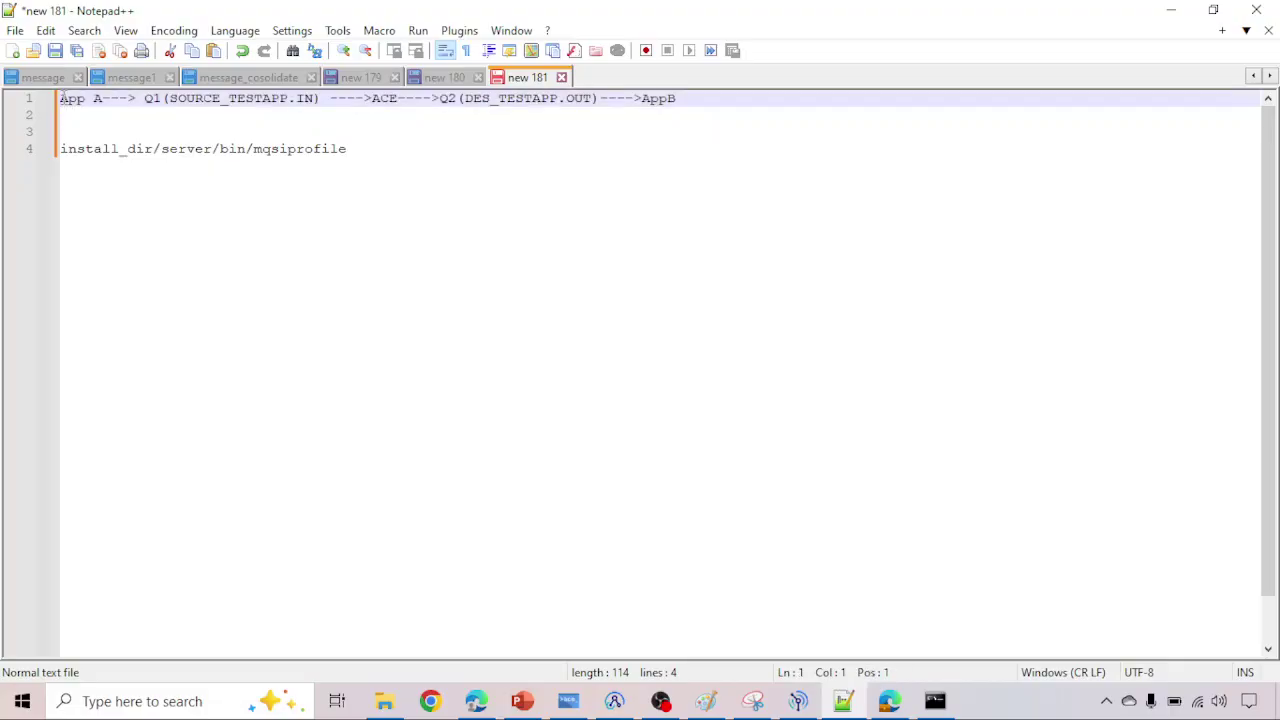
drag(61, 99, 101, 99)
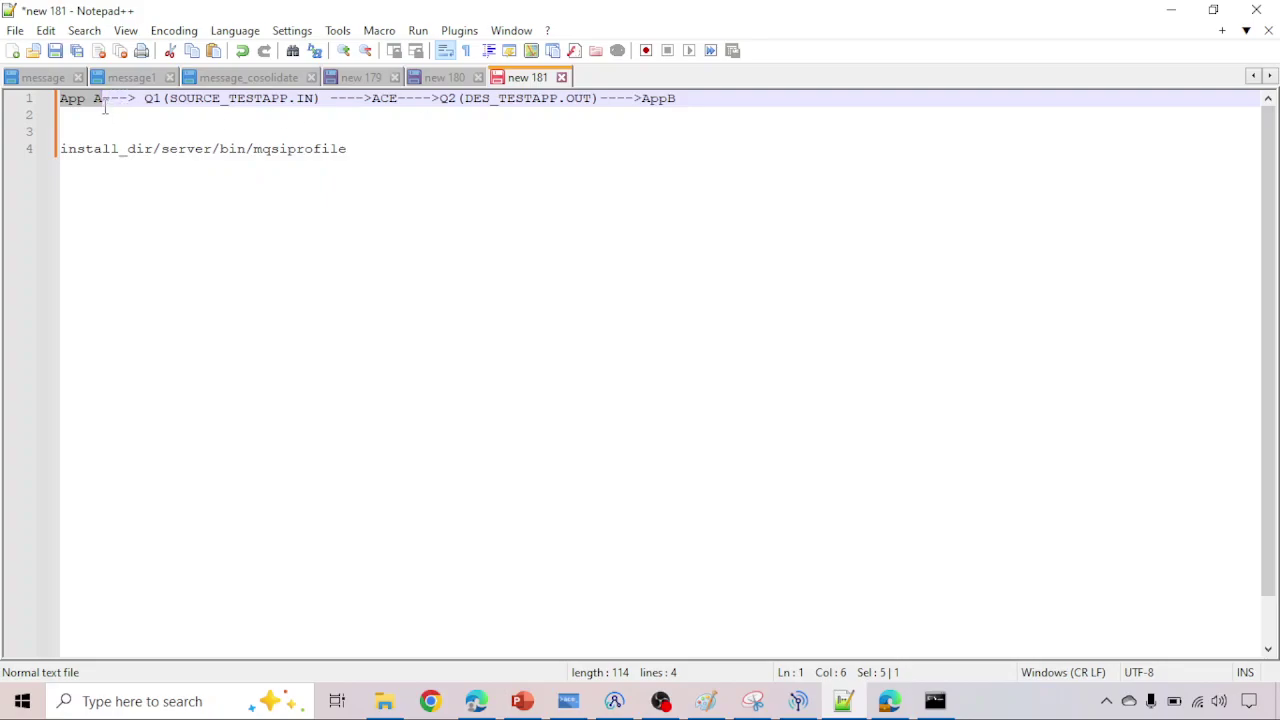
double_click(104, 100)
drag(104, 100, 404, 100)
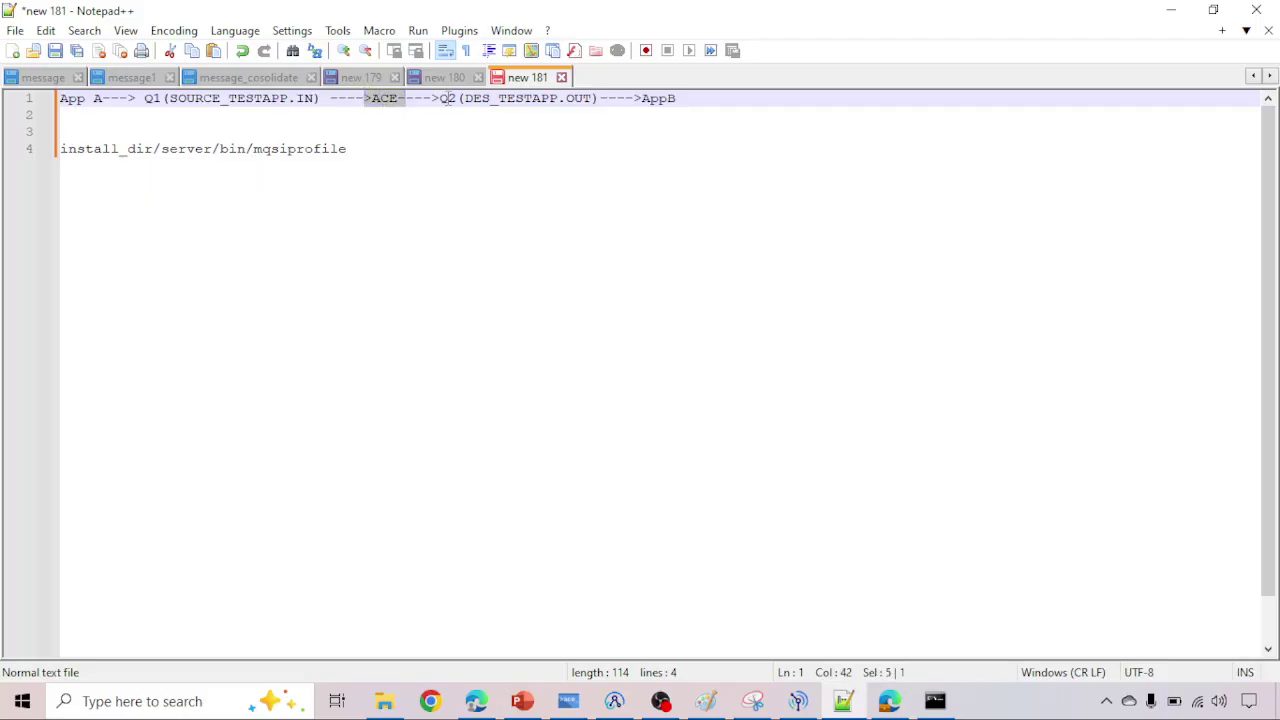
drag(441, 98, 598, 98)
click(643, 98)
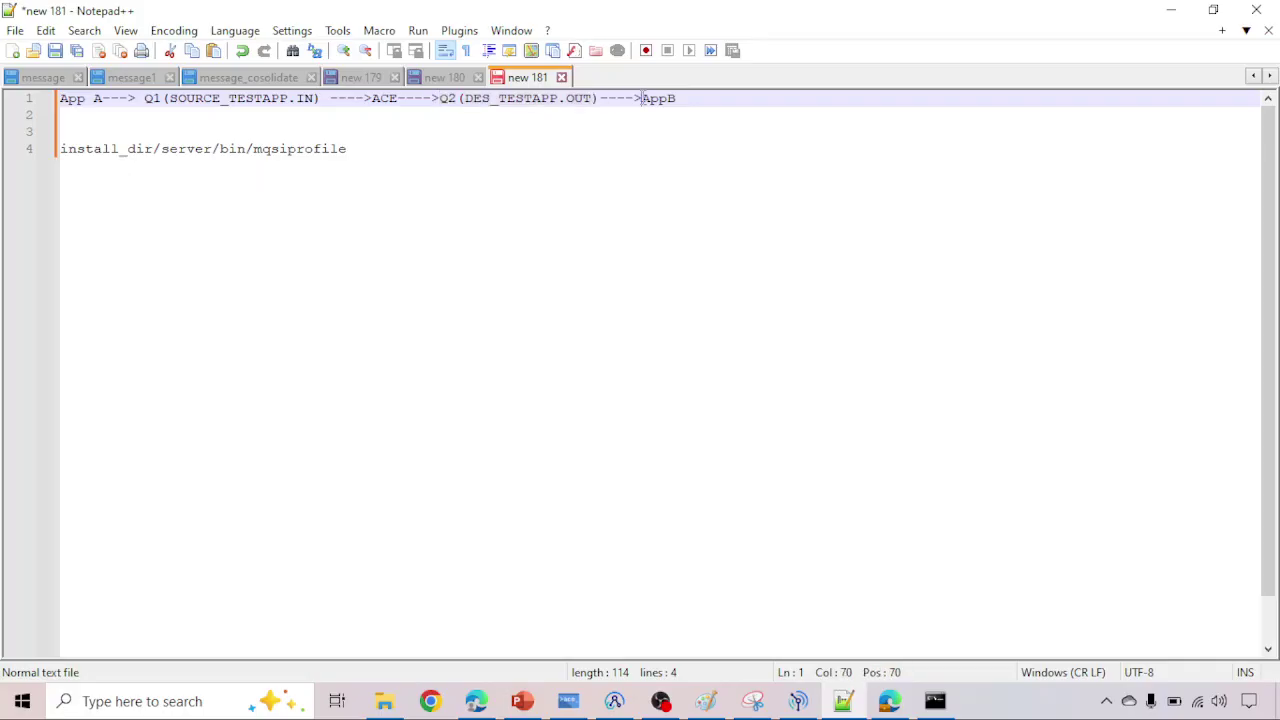
drag(441, 98, 592, 102)
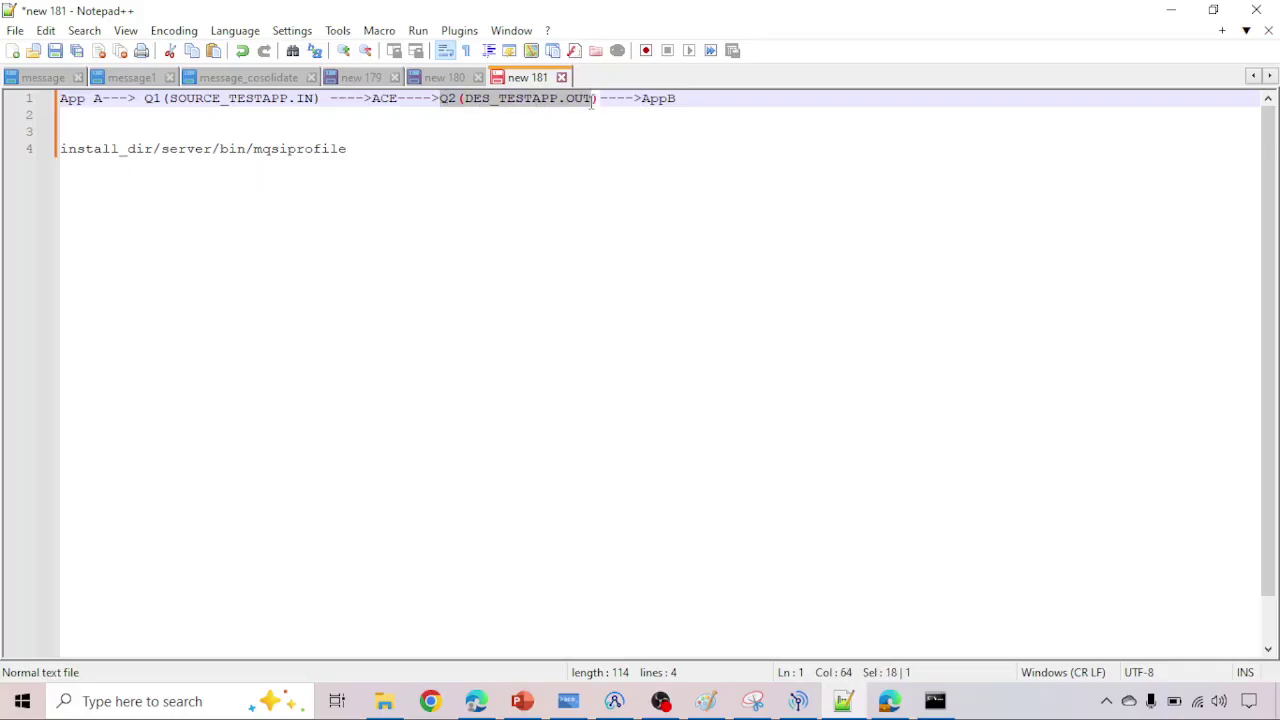
double_click(650, 98)
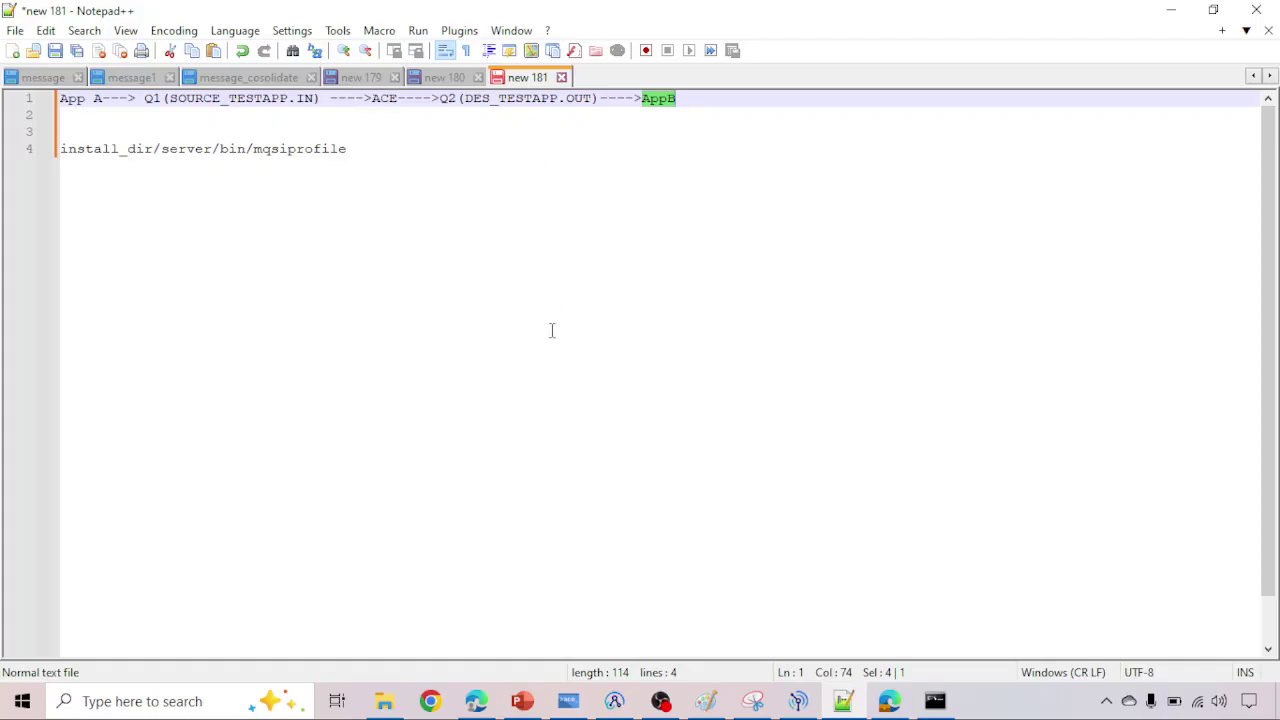
Step: Switch to the App Connect Enterprise Toolkit and examine the IBM MQ connector nodes available in the message flow palette
click(616, 703)
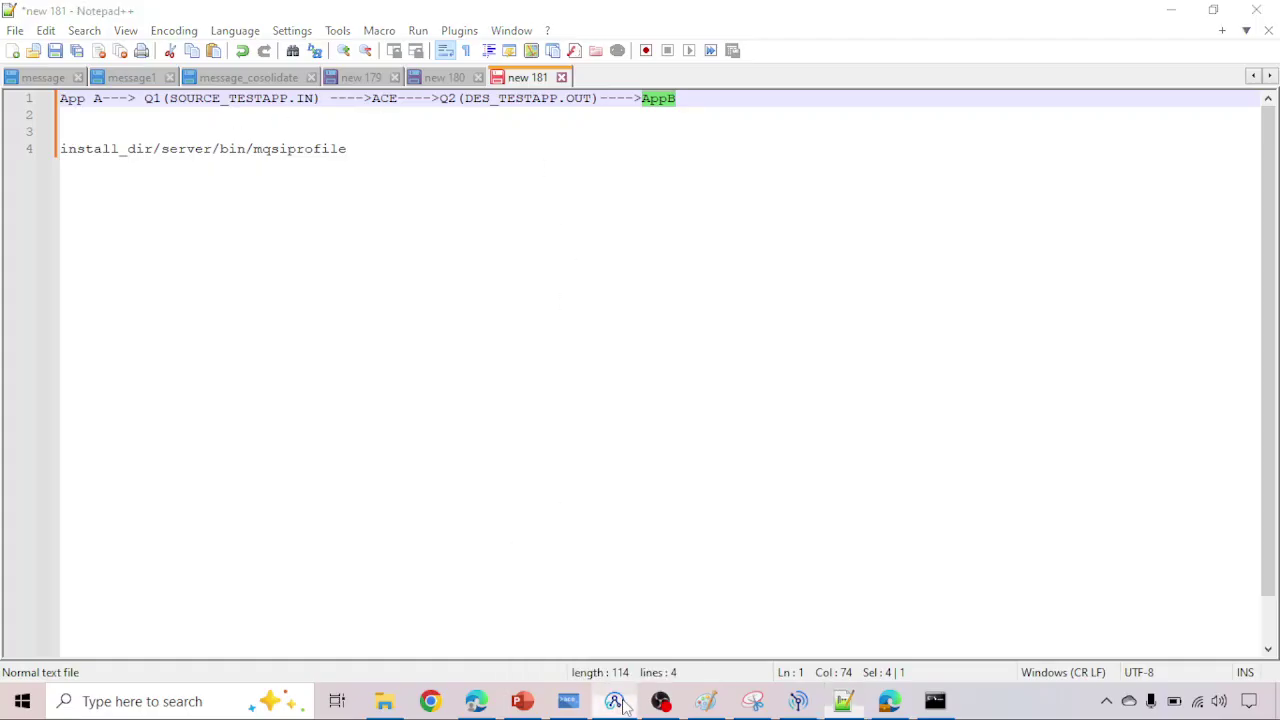
scroll(336, 372, down, 5)
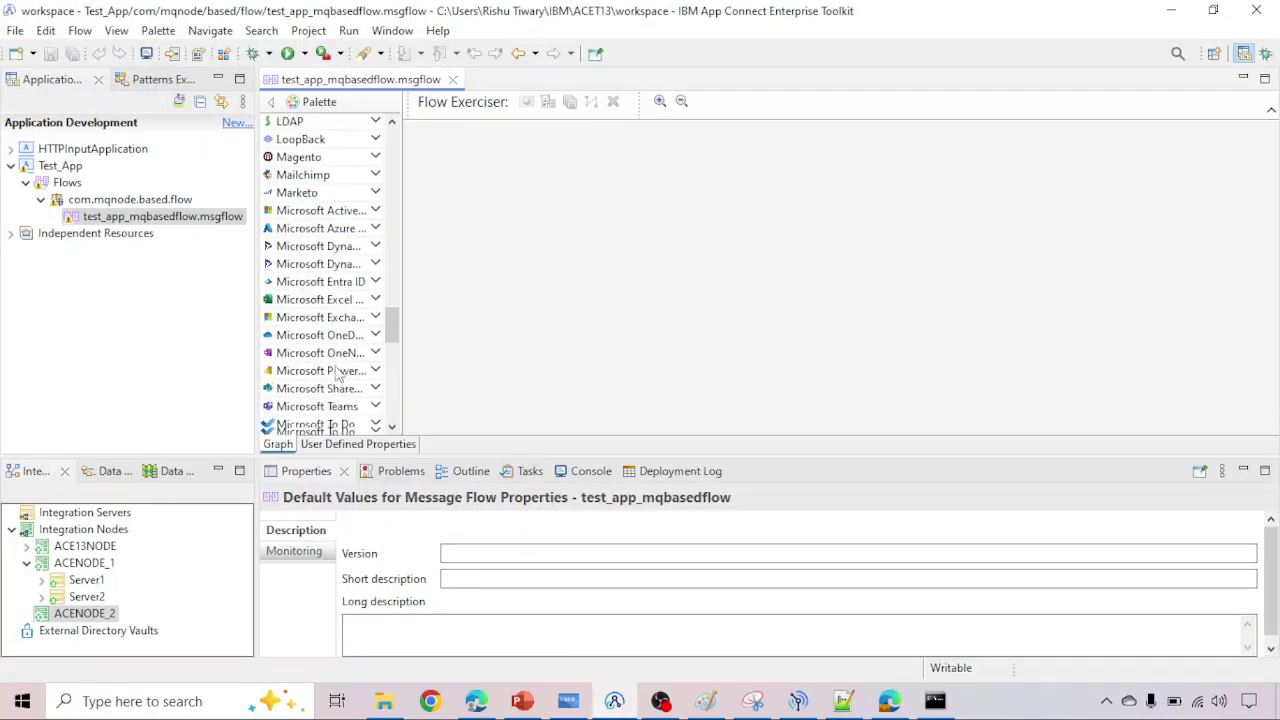
scroll(336, 372, up, 5)
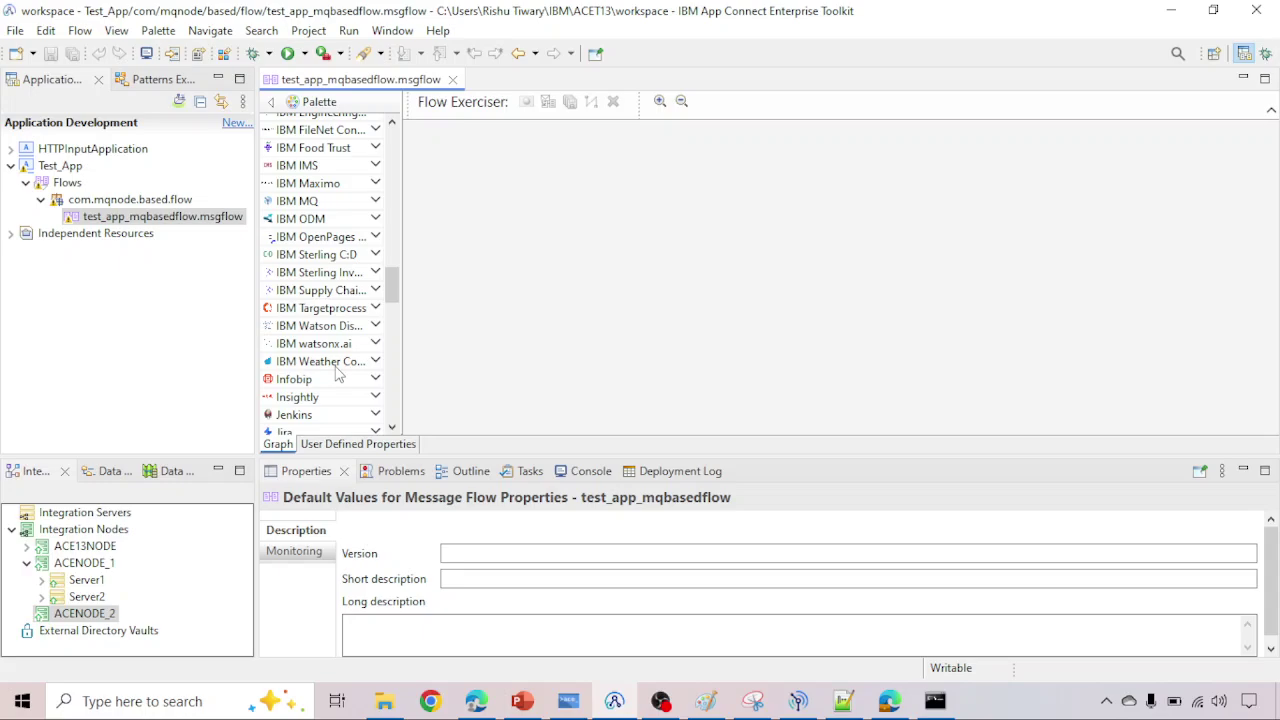
click(375, 203)
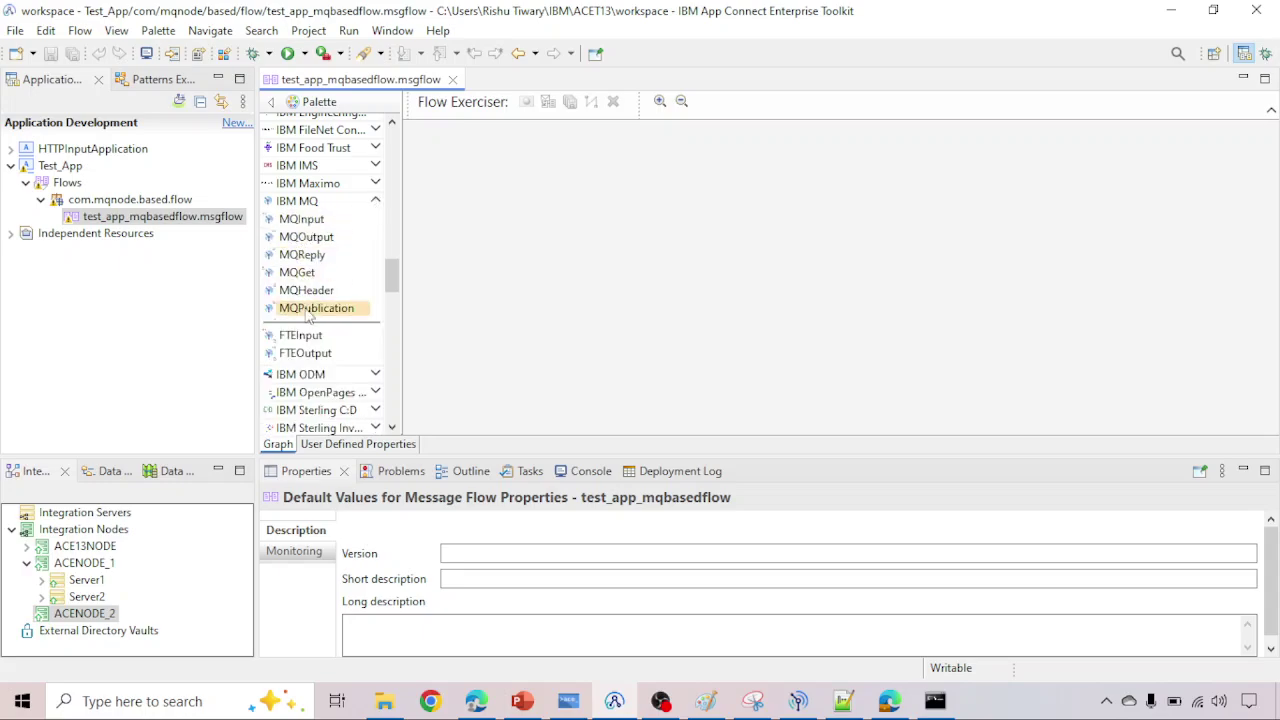
scroll(308, 316, up, 3)
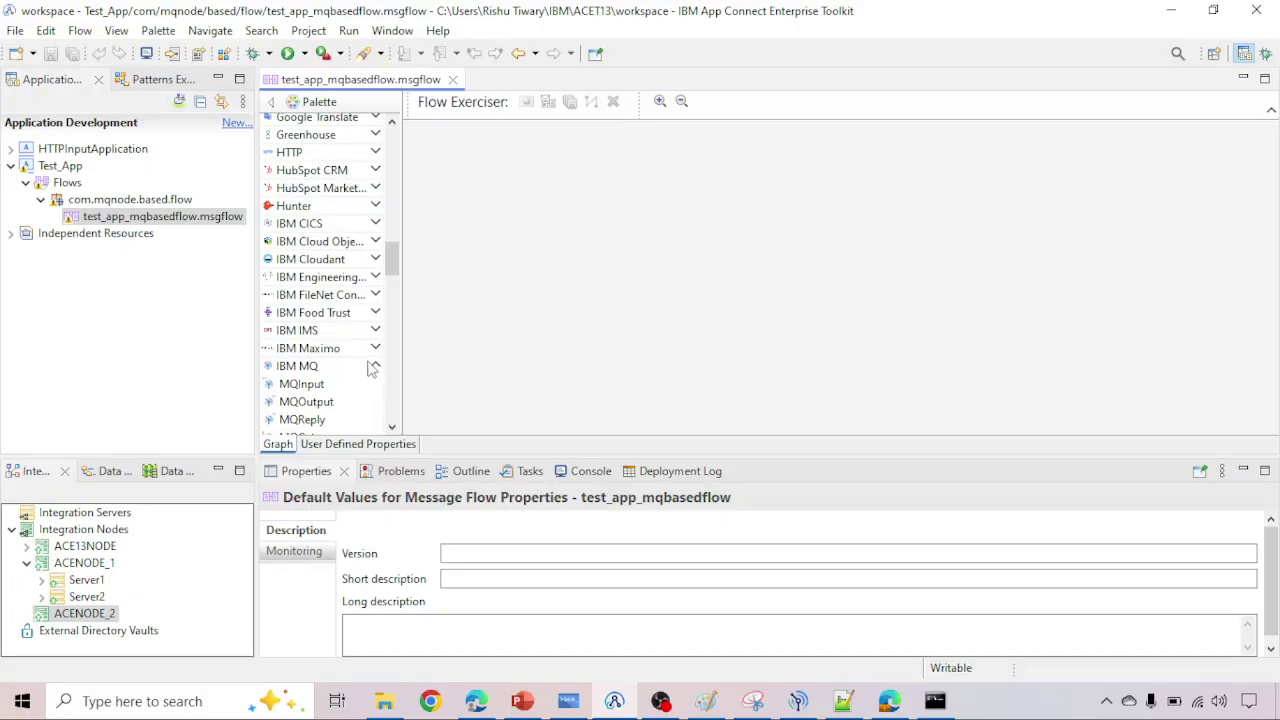
click(371, 369)
scroll(340, 358, up, 10)
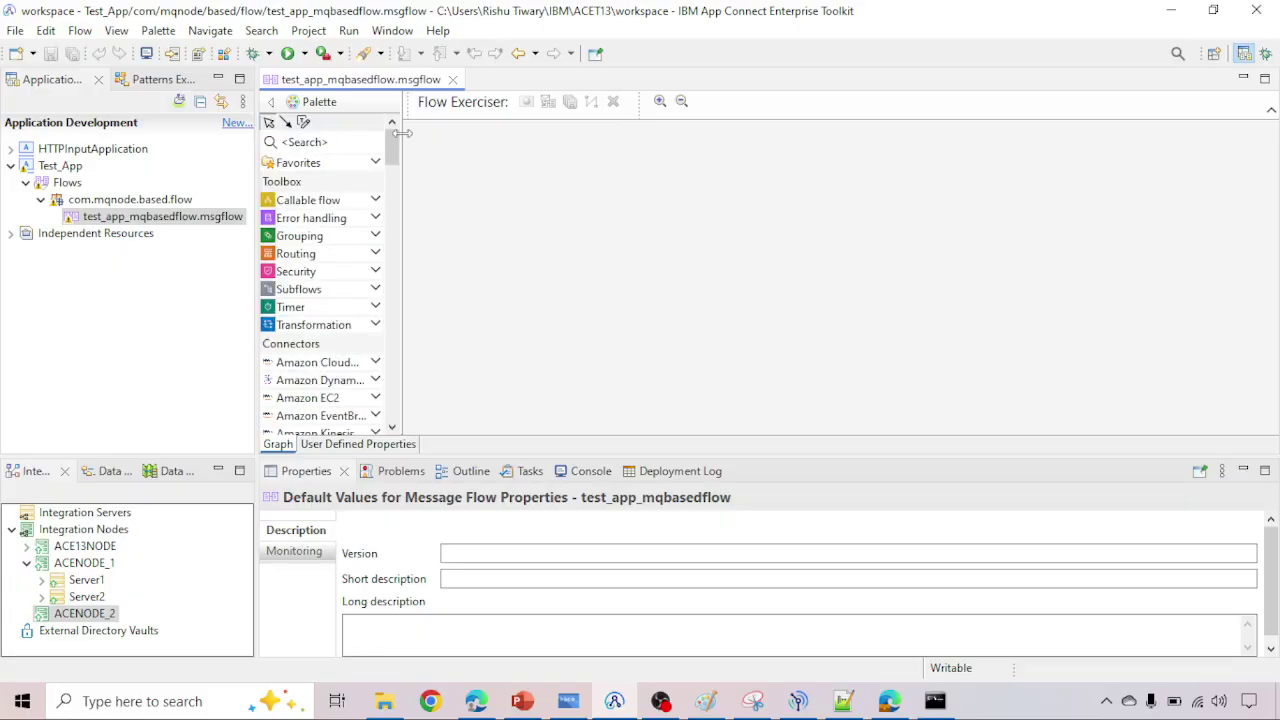
Step: Widen the palette and examine the nodes in the Callable flow, Grouping and Error handling toolbox categories
drag(401, 133, 447, 134)
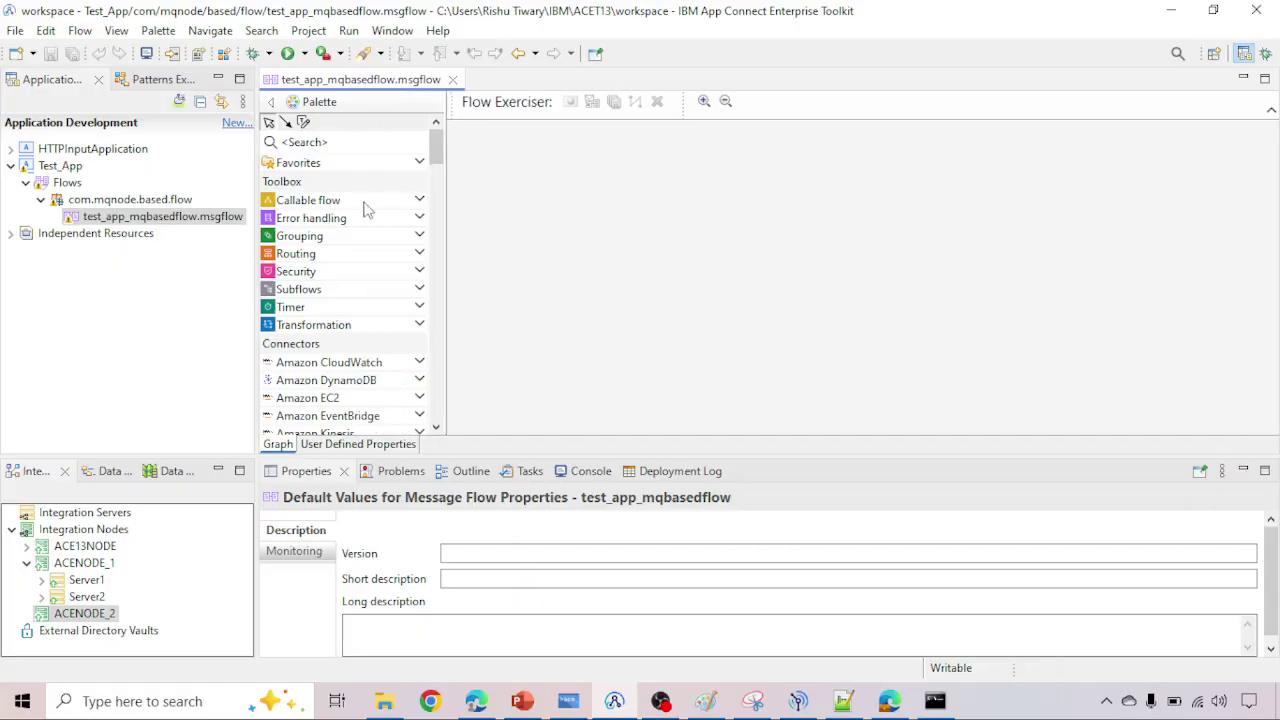
click(400, 203)
click(418, 202)
click(419, 238)
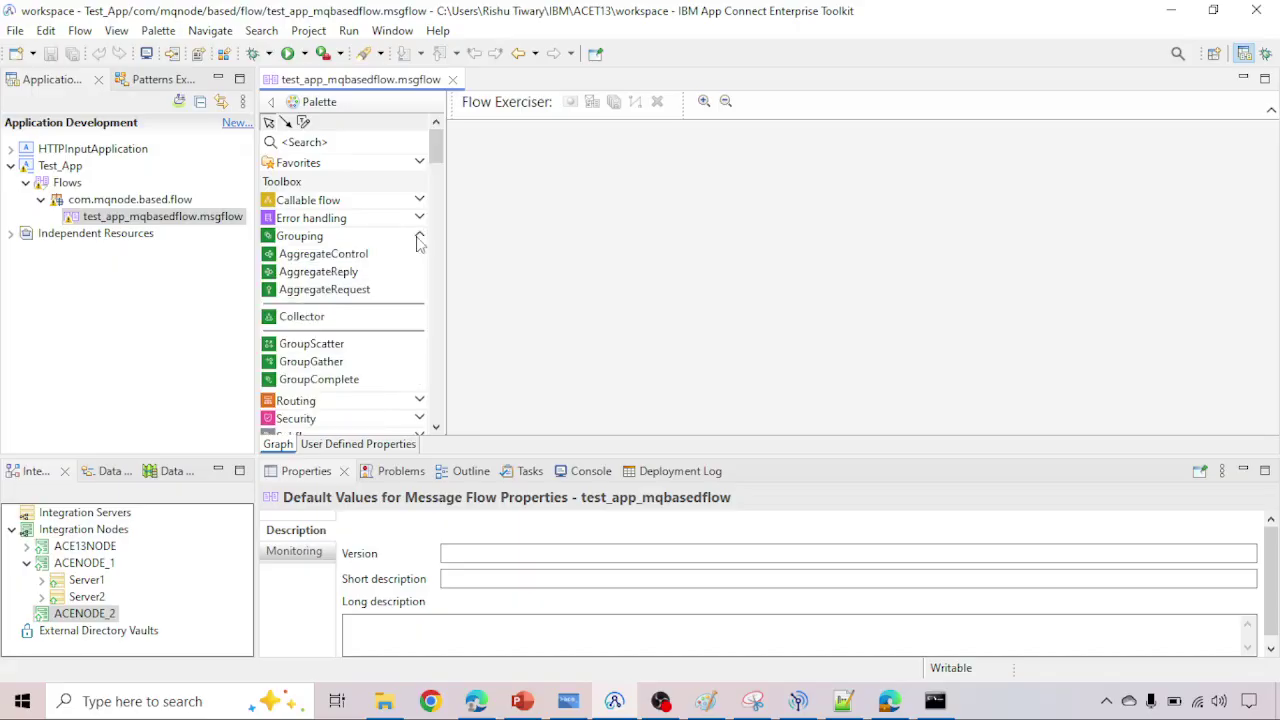
click(419, 238)
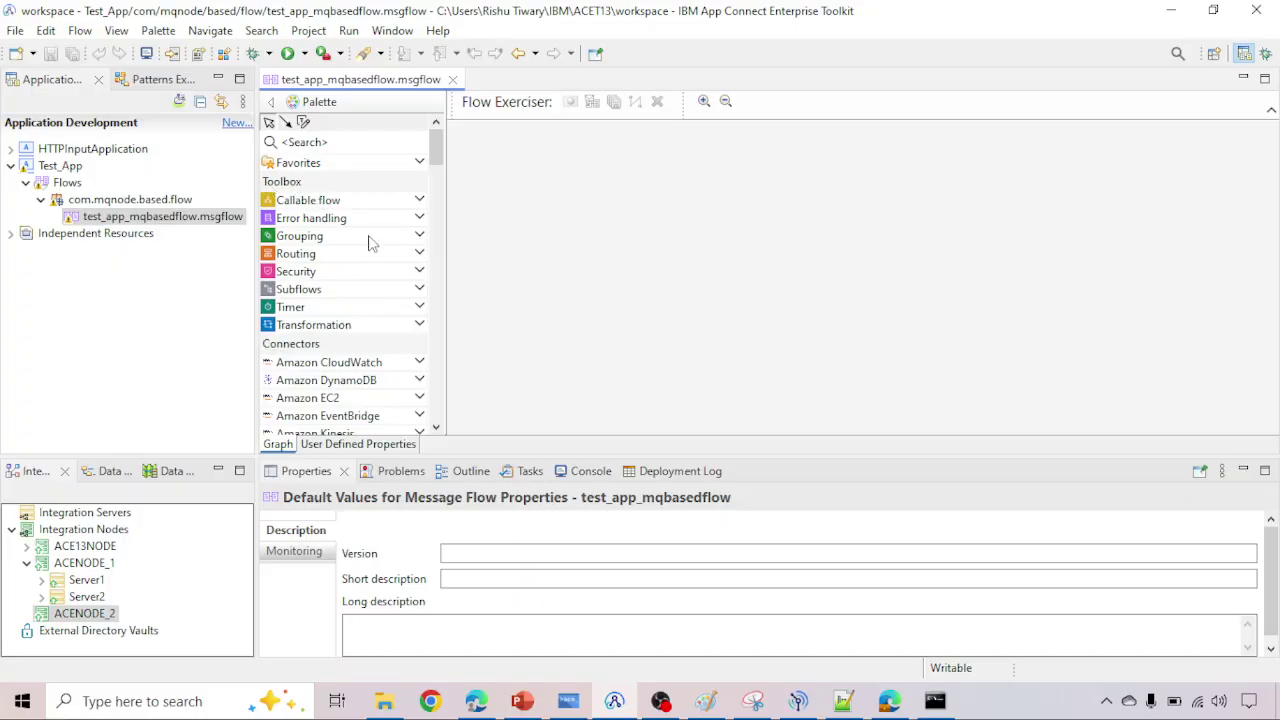
click(419, 219)
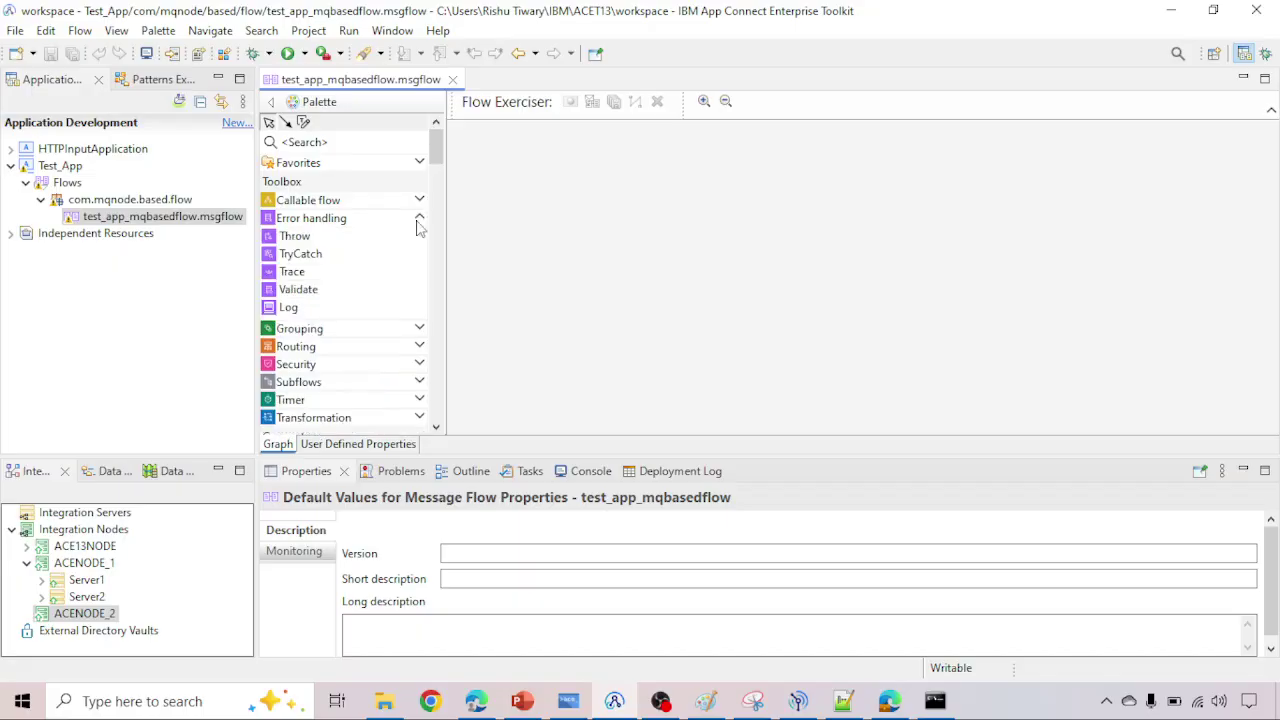
click(419, 222)
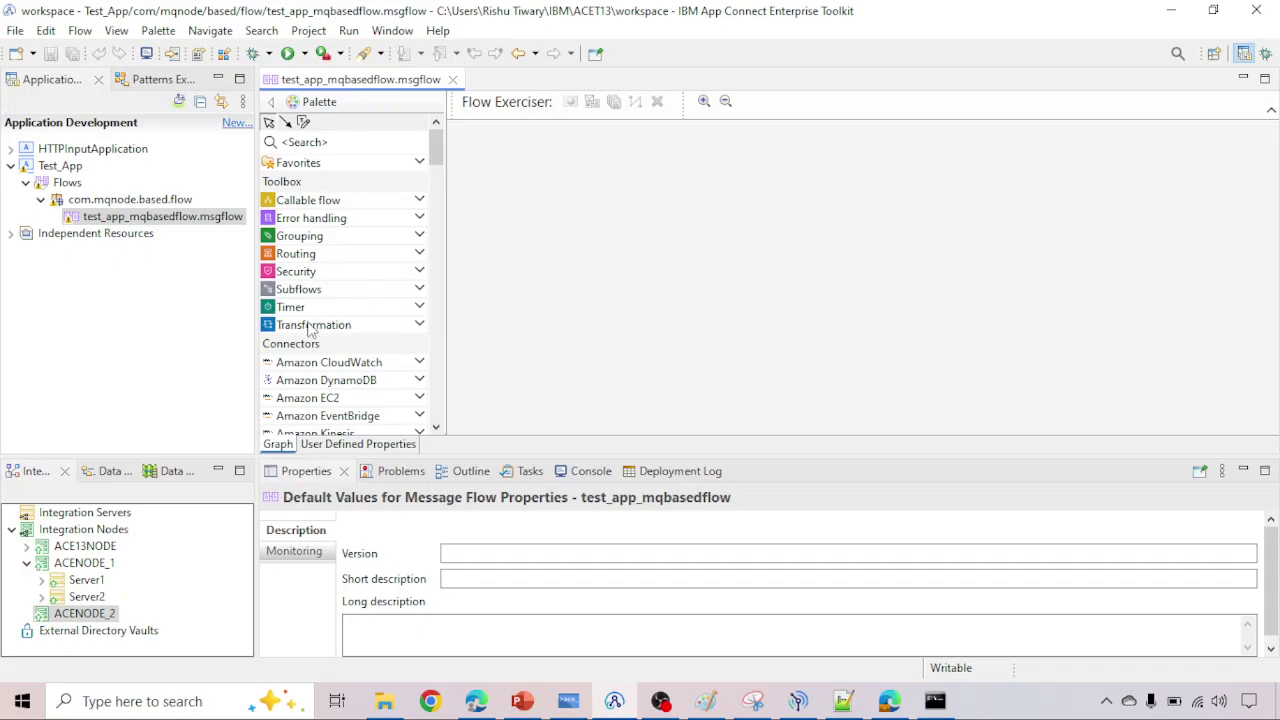
Step: Examine the connector categories in the message flow palette, from the Amazon connectors through the Google and IBM ones to SAP and SOAP
scroll(310, 330, down, 1)
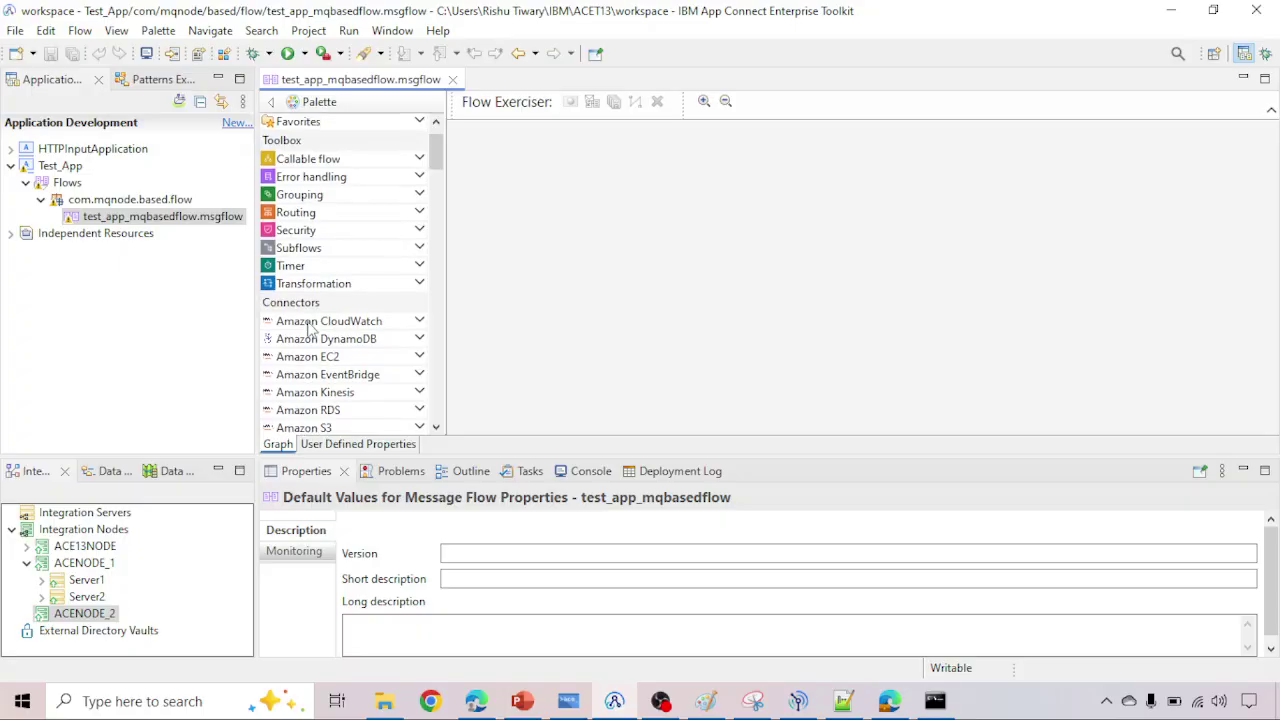
scroll(290, 262, down, 1)
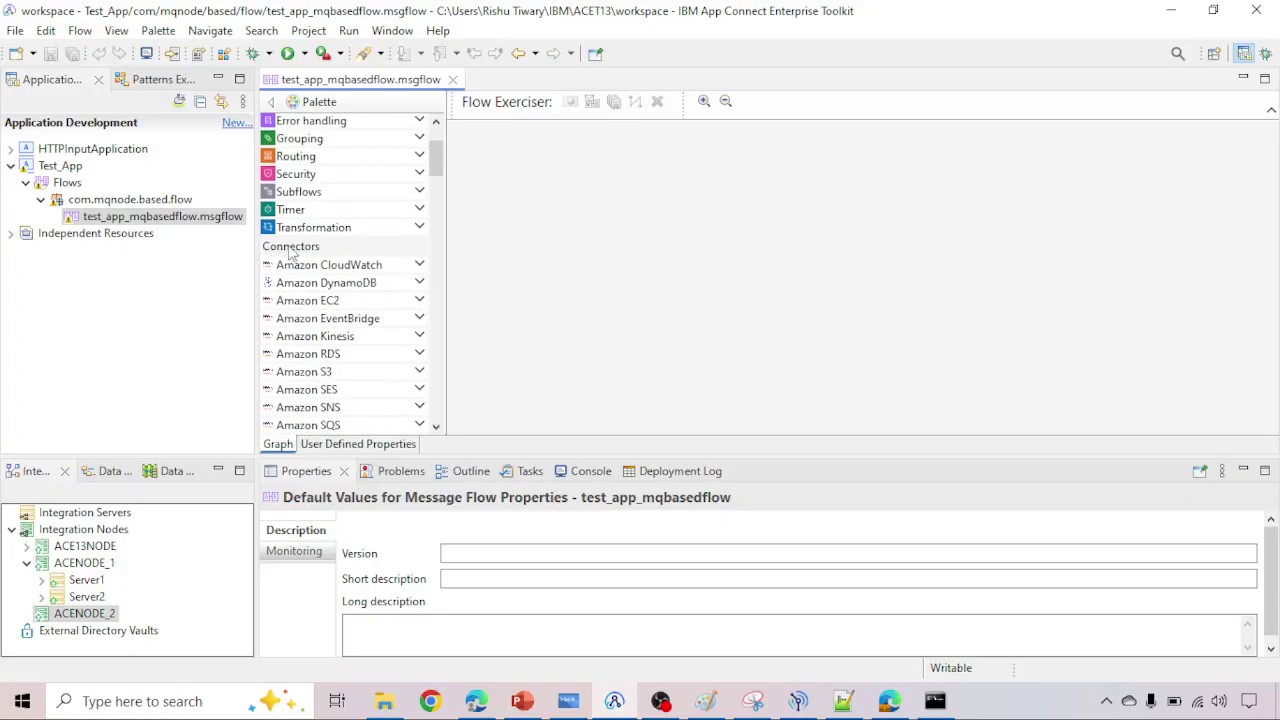
scroll(310, 303, down, 2)
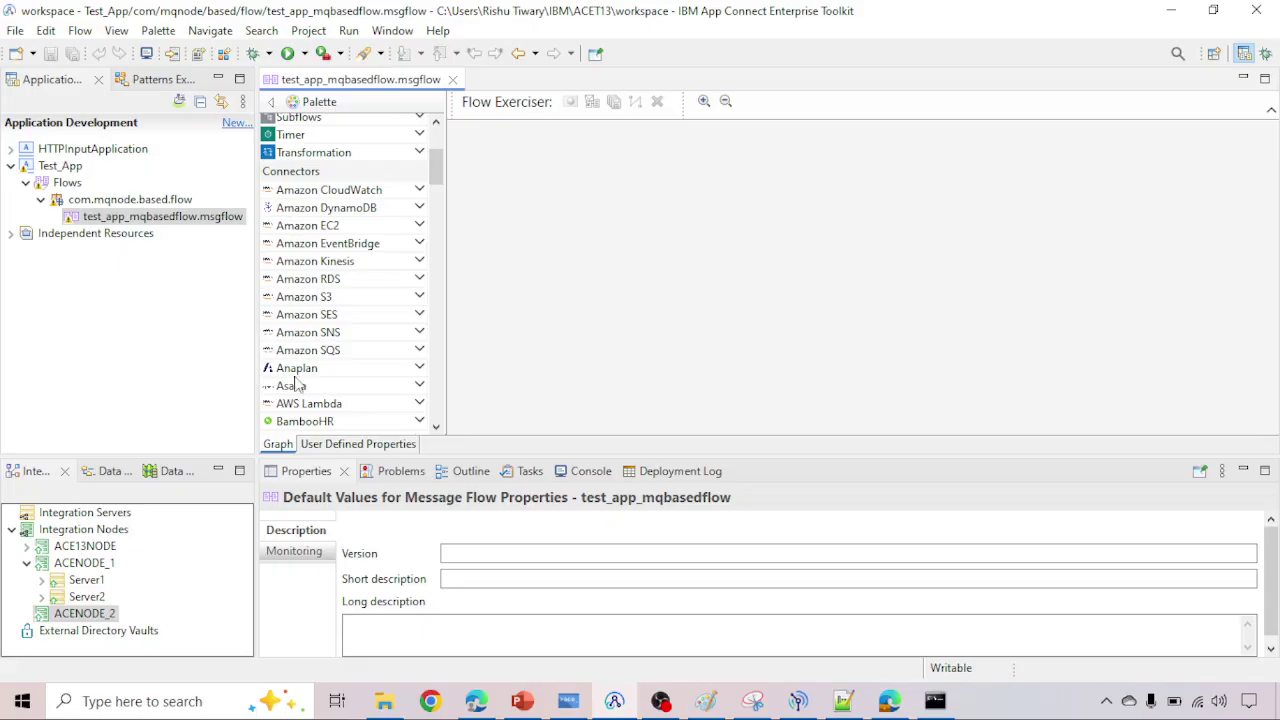
click(419, 261)
click(420, 262)
scroll(325, 350, down, 1)
scroll(325, 350, down, 10)
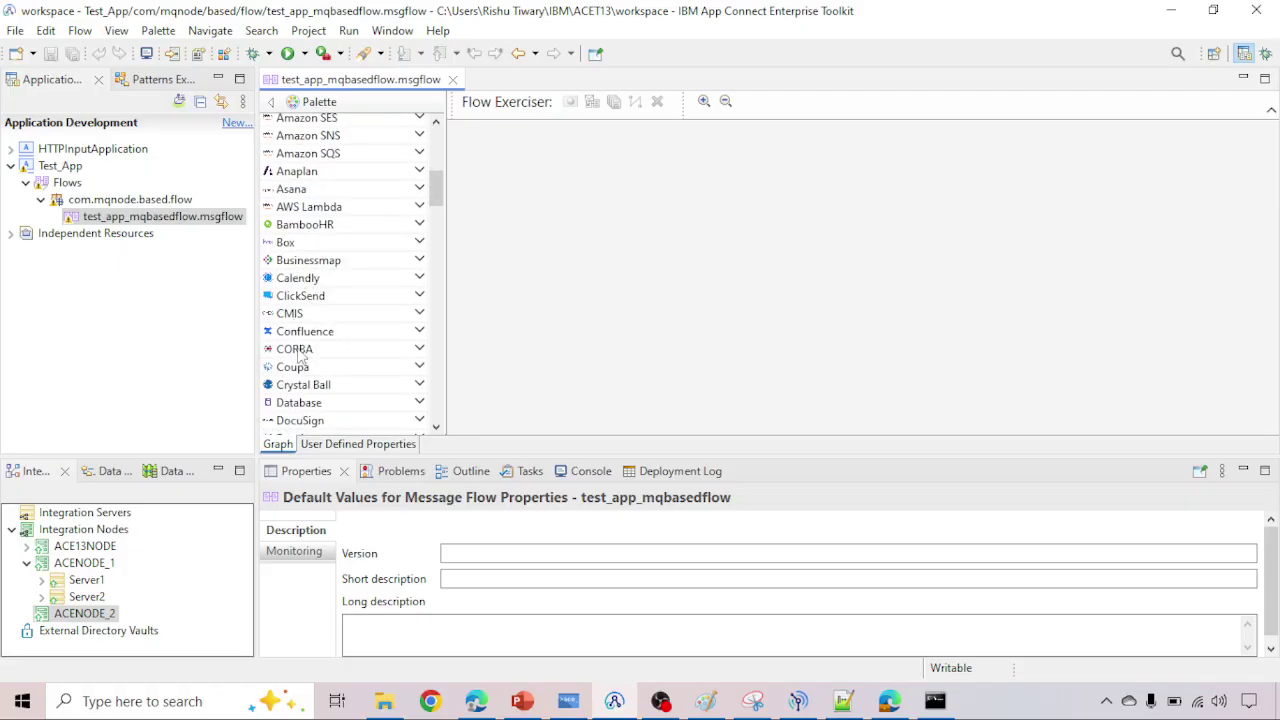
scroll(300, 372, down, 10)
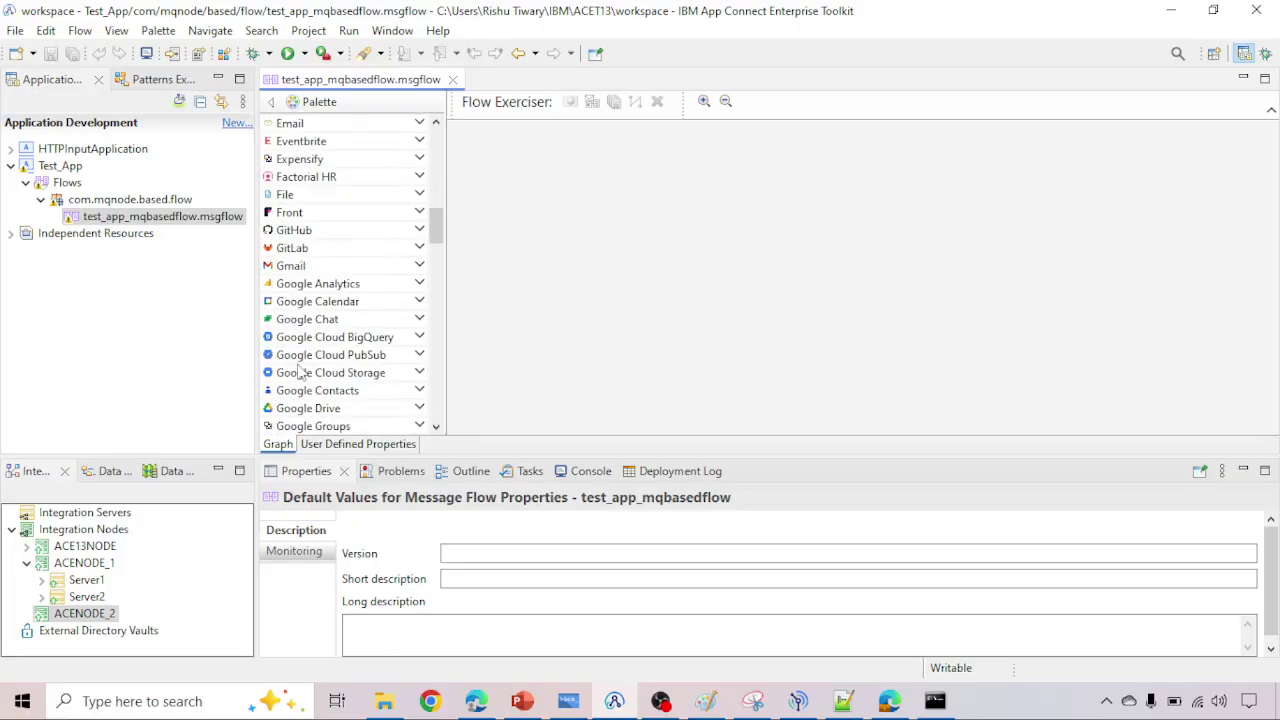
scroll(300, 372, down, 4)
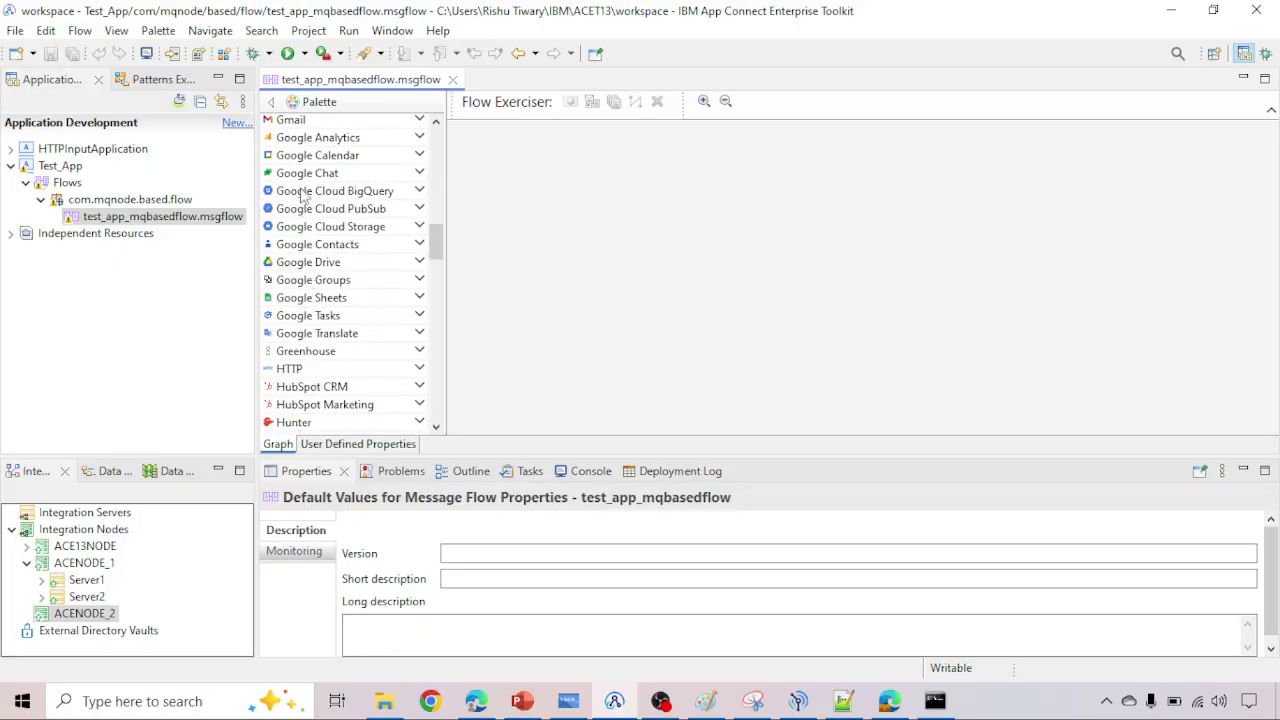
scroll(310, 322, down, 20)
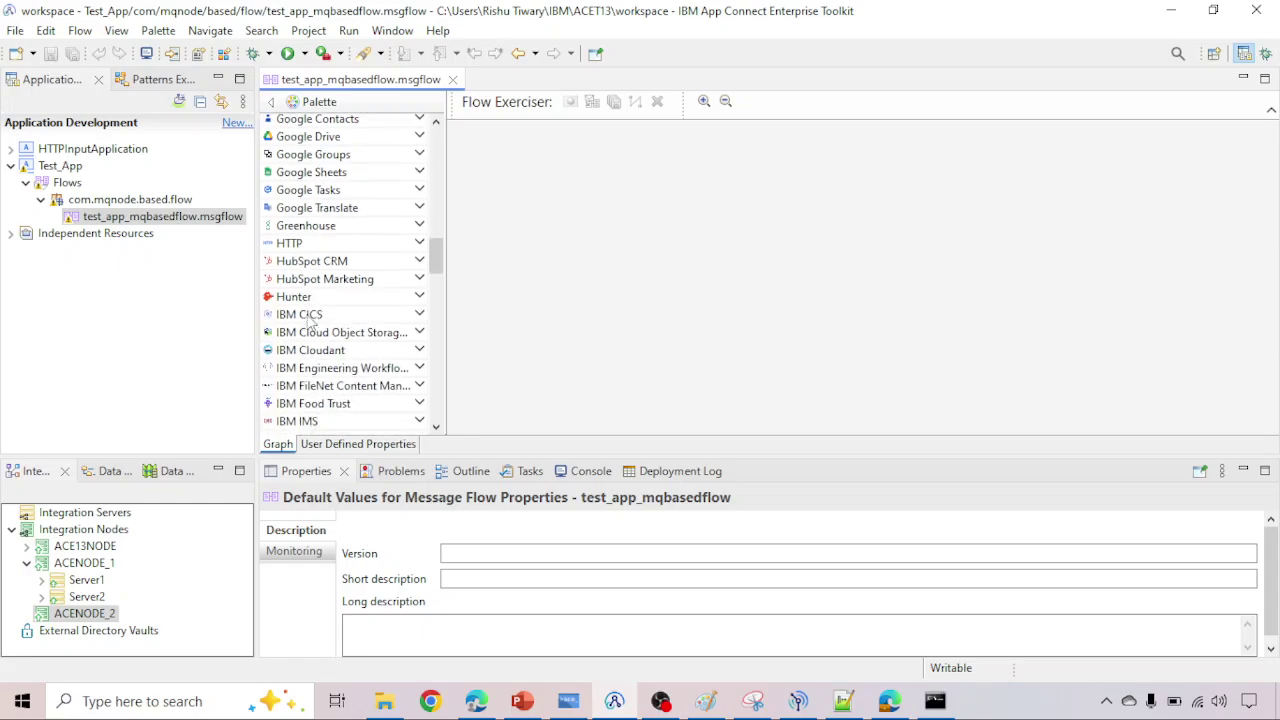
scroll(310, 322, down, 20)
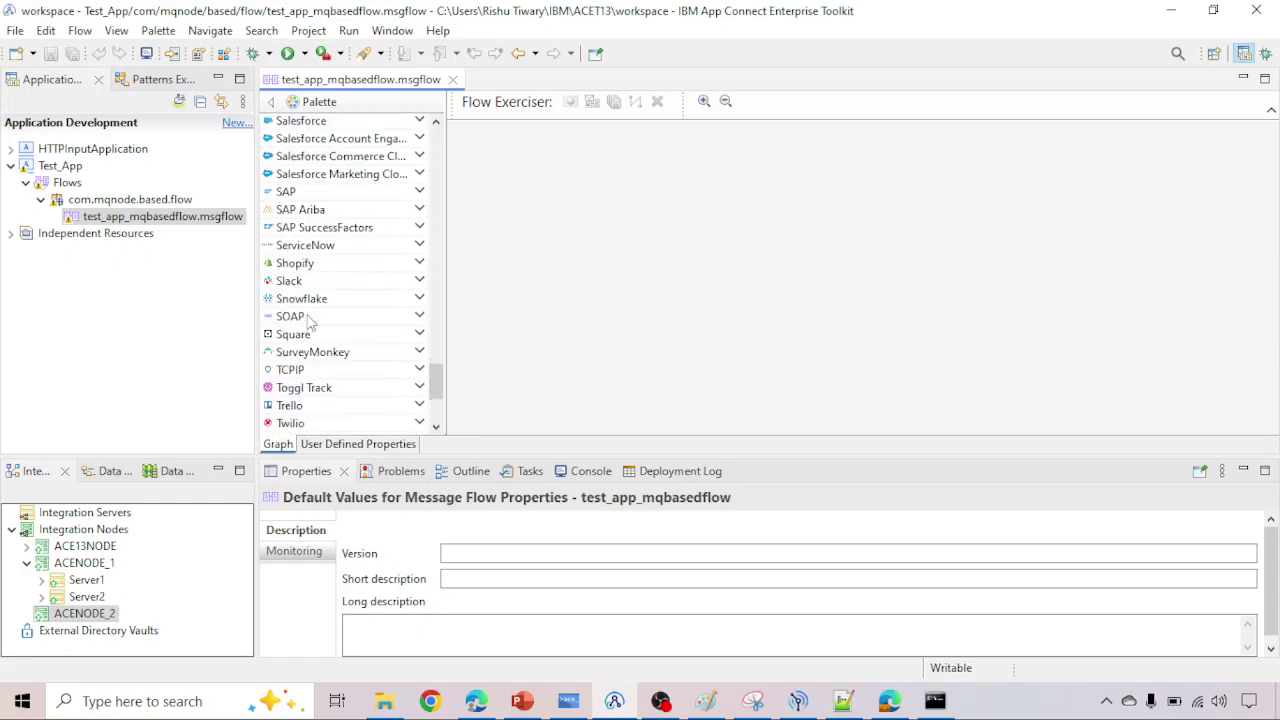
Step: Add an MQInput node and, well to its right, an MQOutput node from the IBM MQ connectors to the empty flow canvas
scroll(310, 322, up, 10)
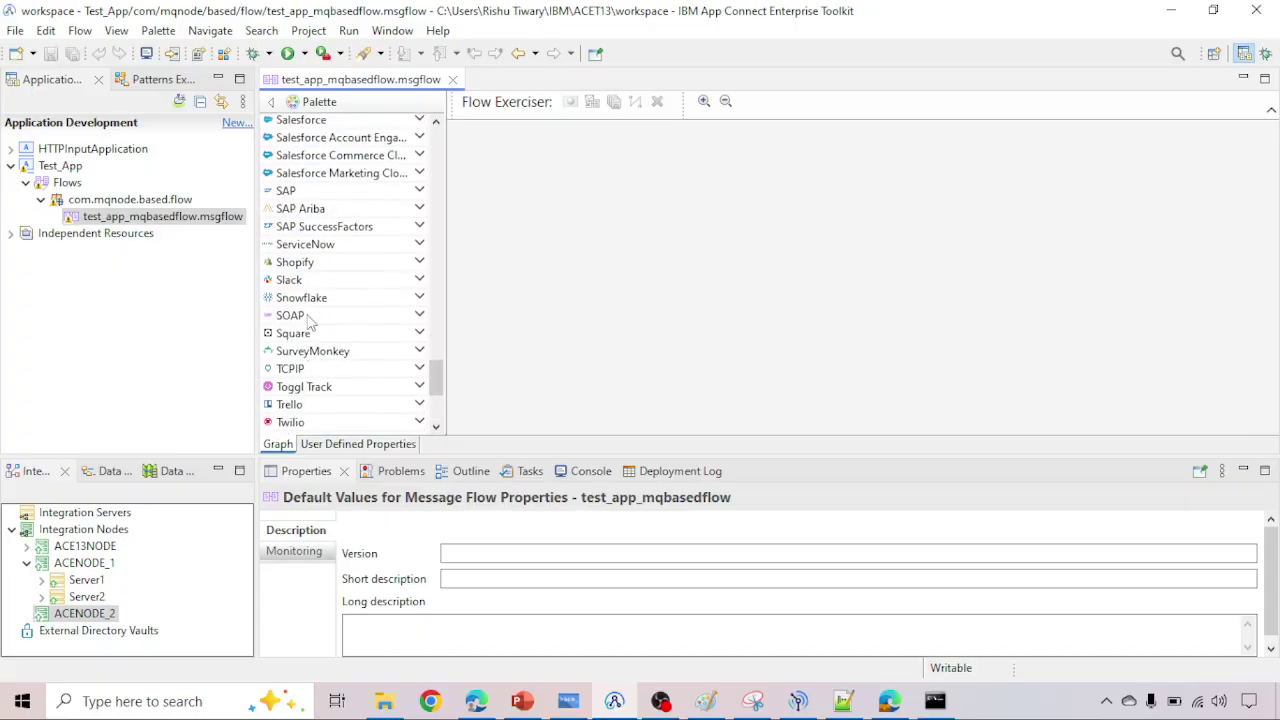
scroll(310, 322, up, 8)
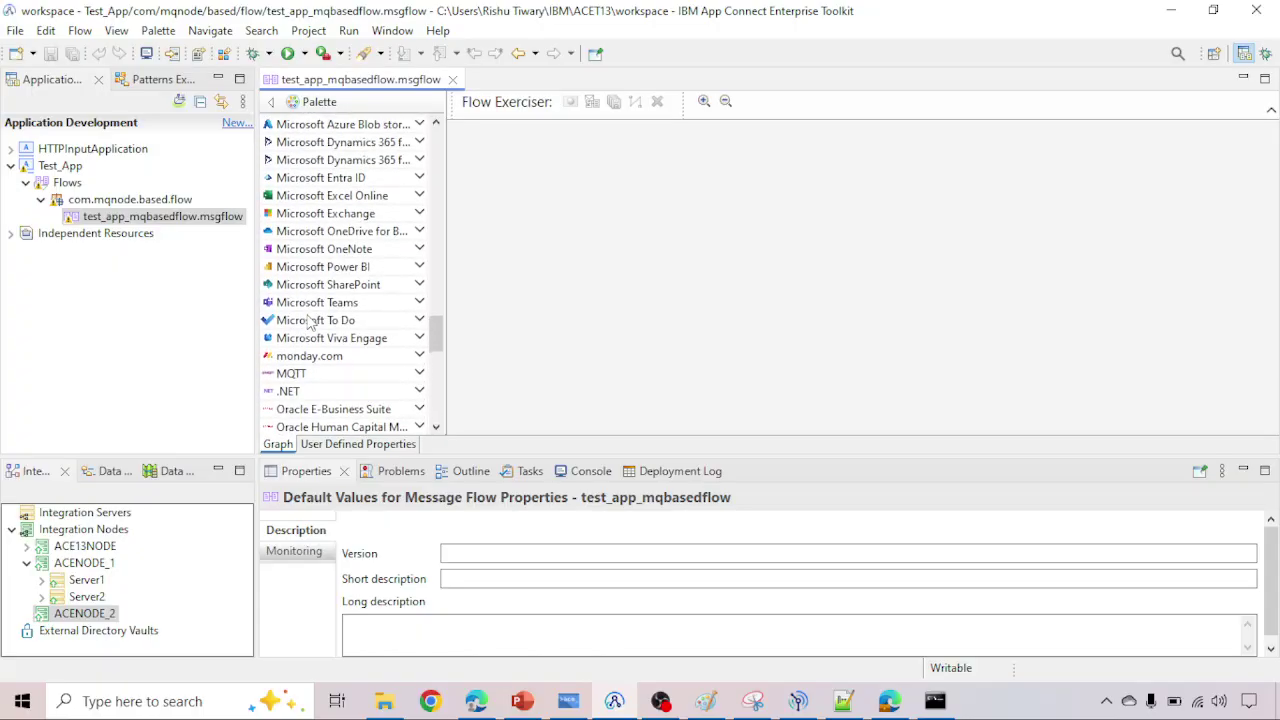
scroll(310, 321, up, 7)
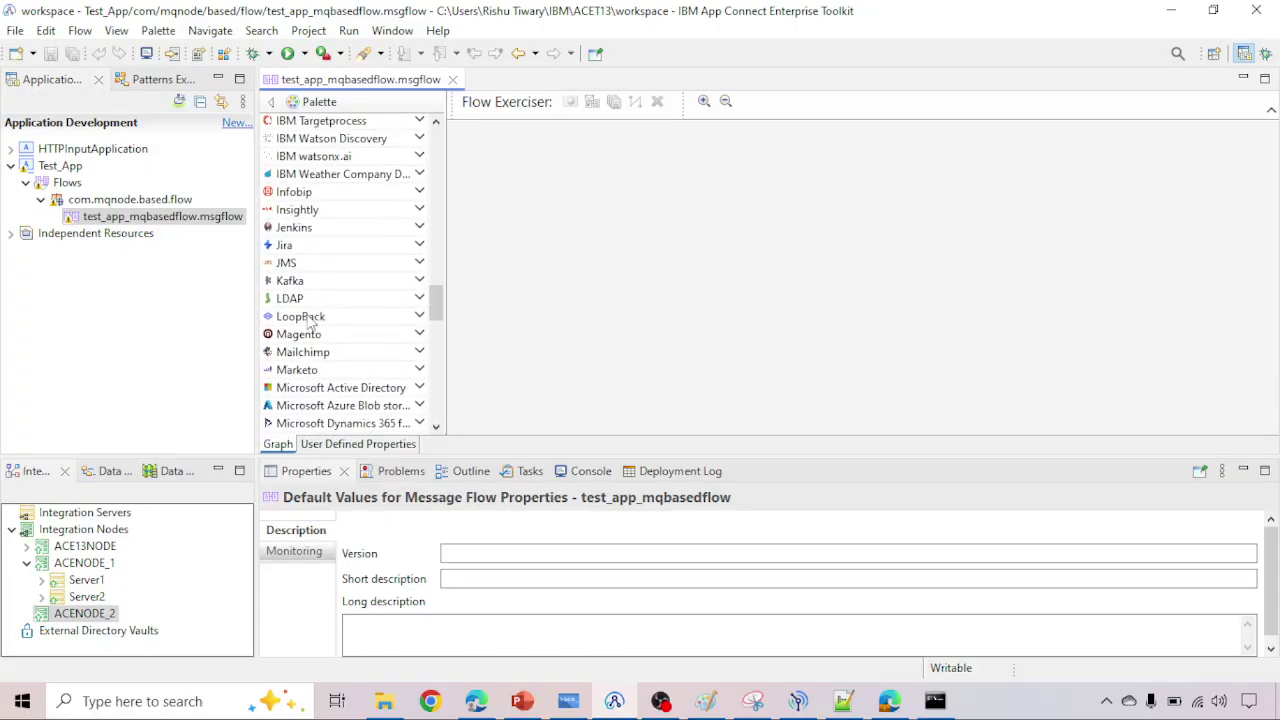
scroll(310, 322, up, 2)
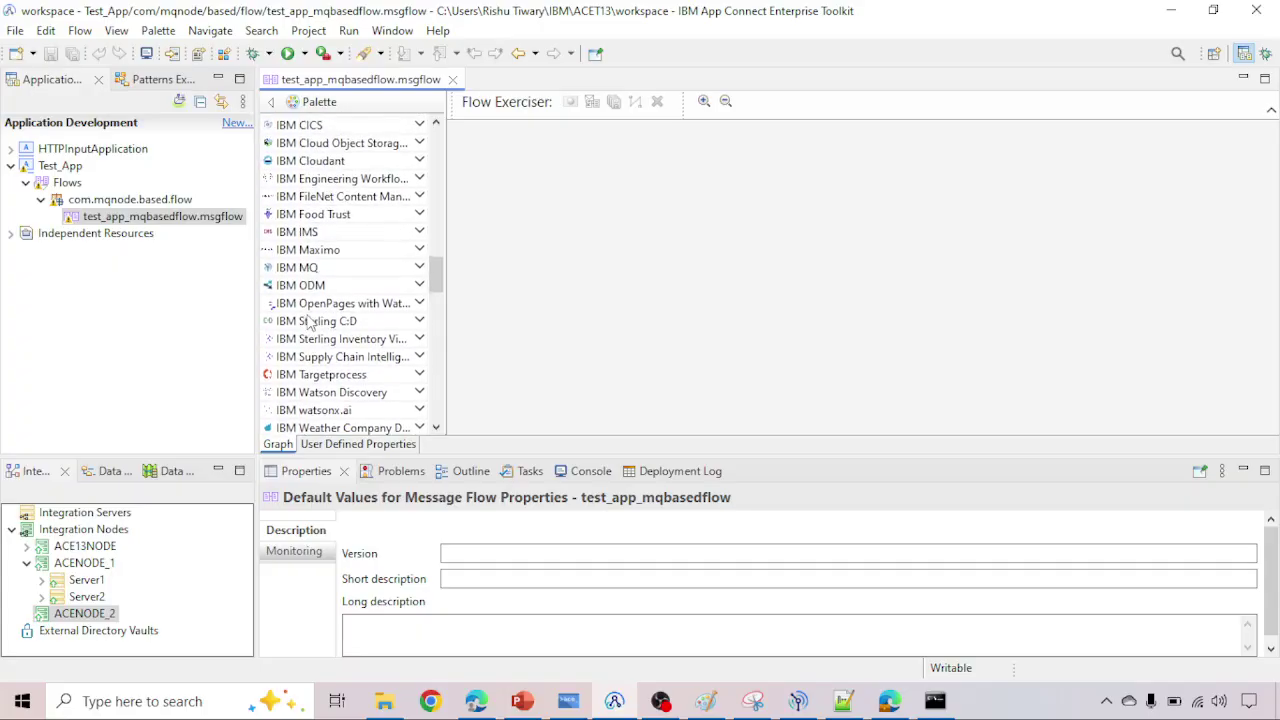
click(420, 268)
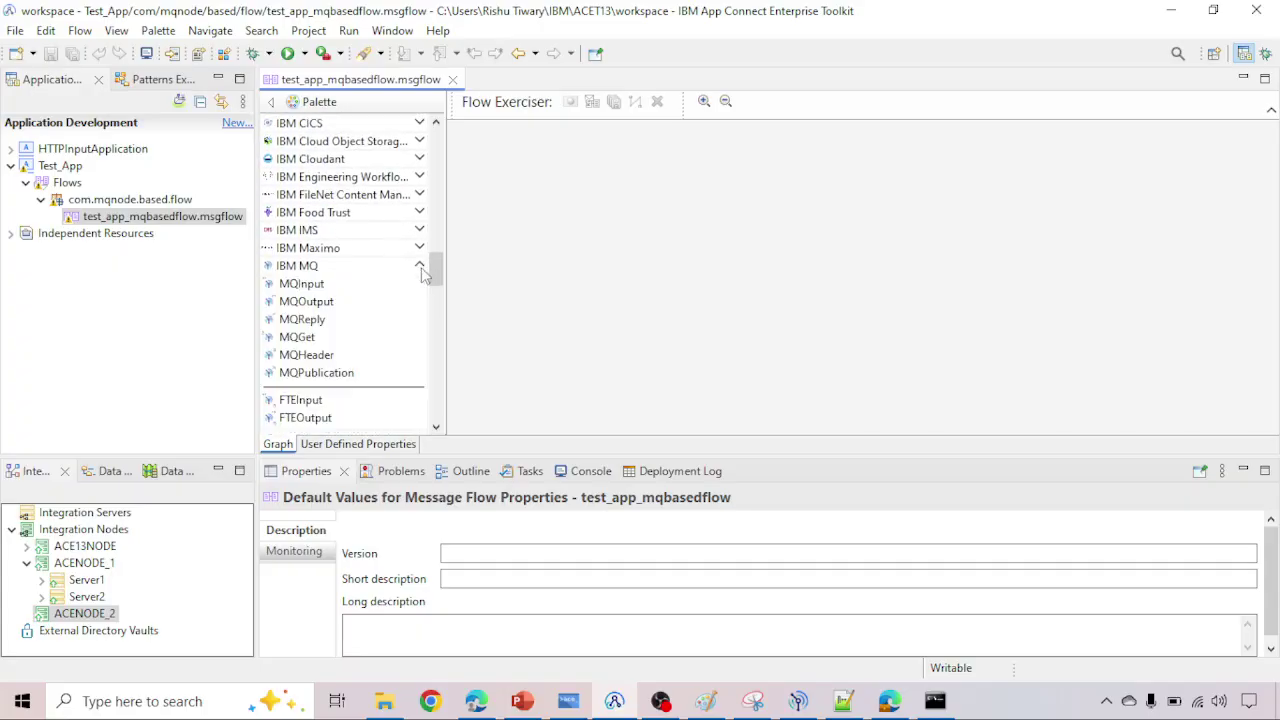
scroll(318, 328, down, 3)
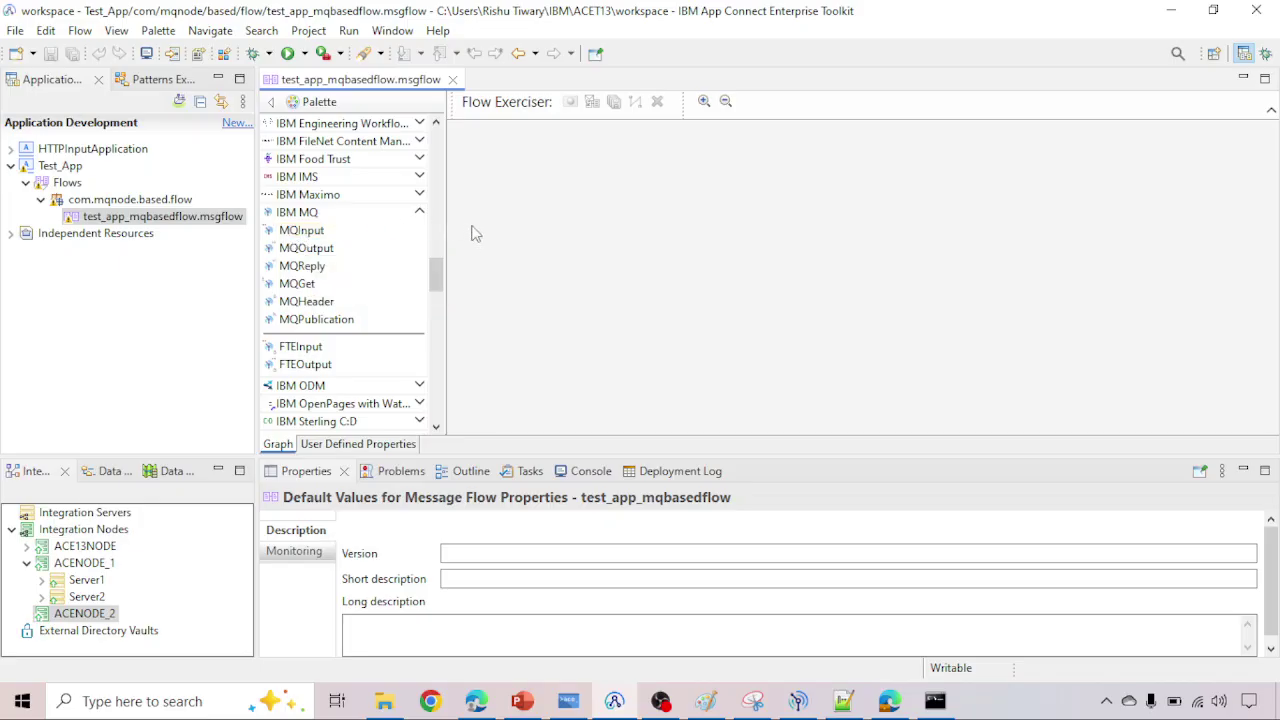
click(296, 230)
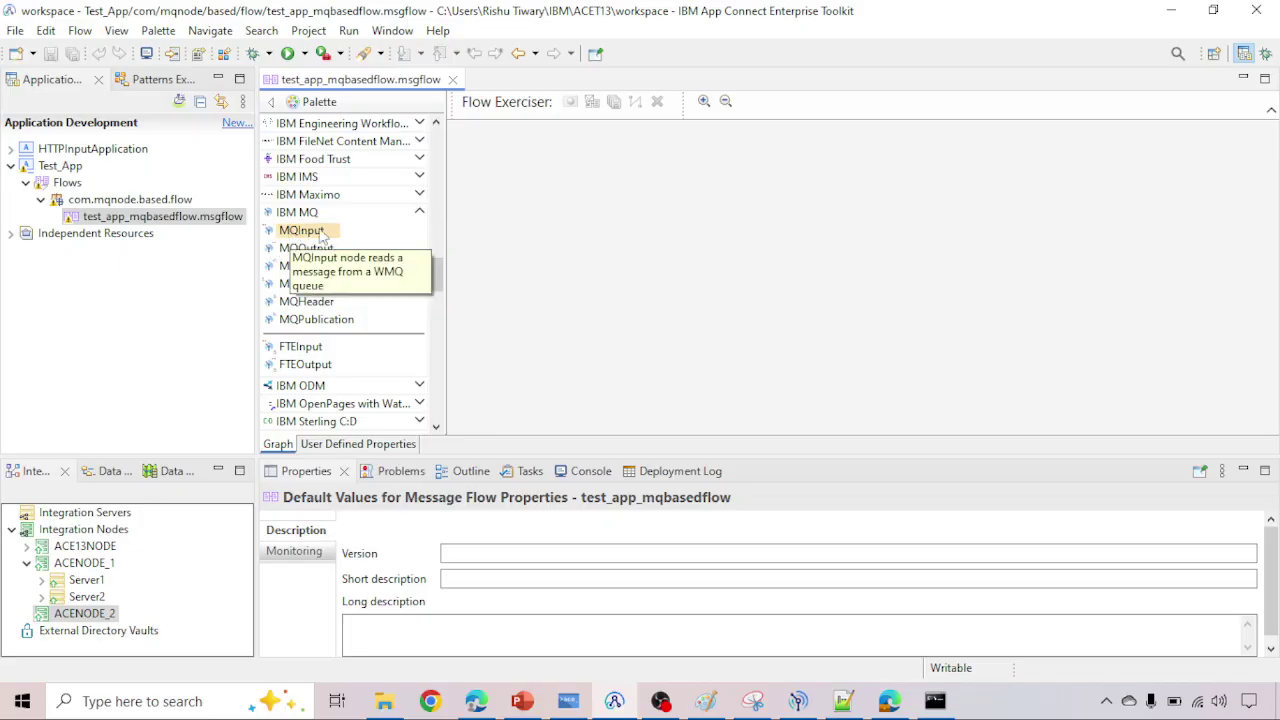
click(534, 226)
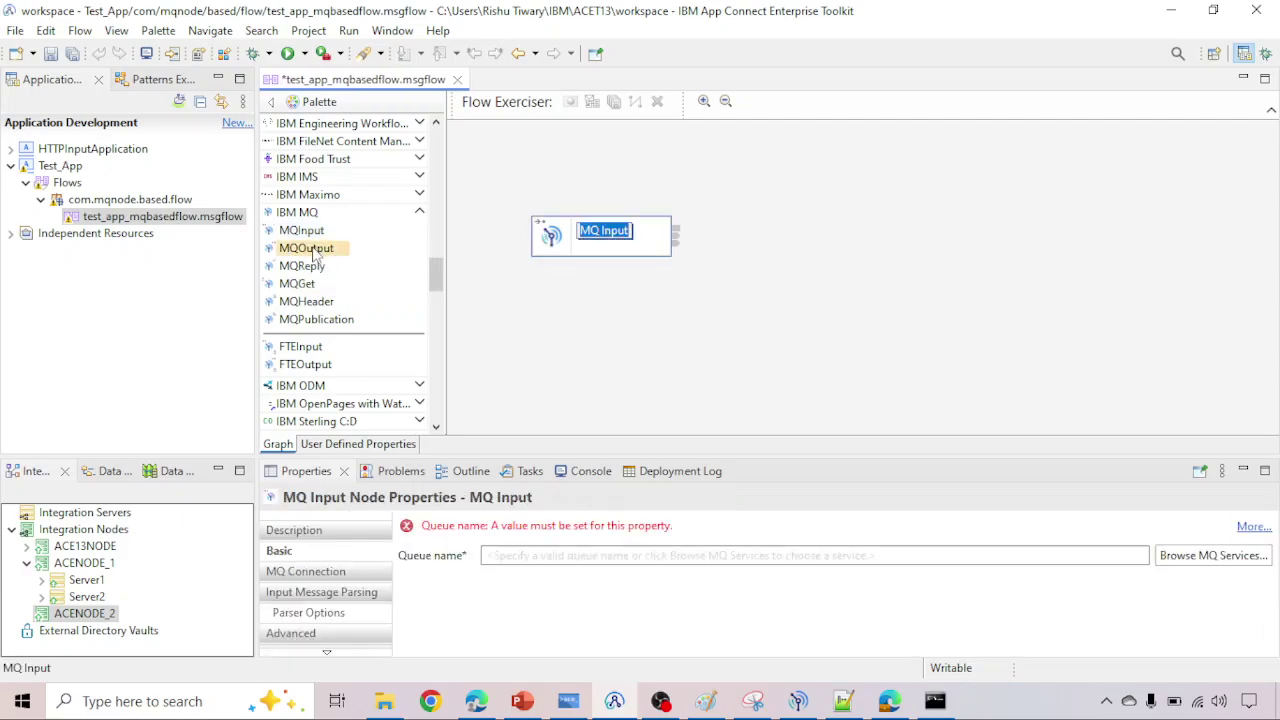
click(313, 253)
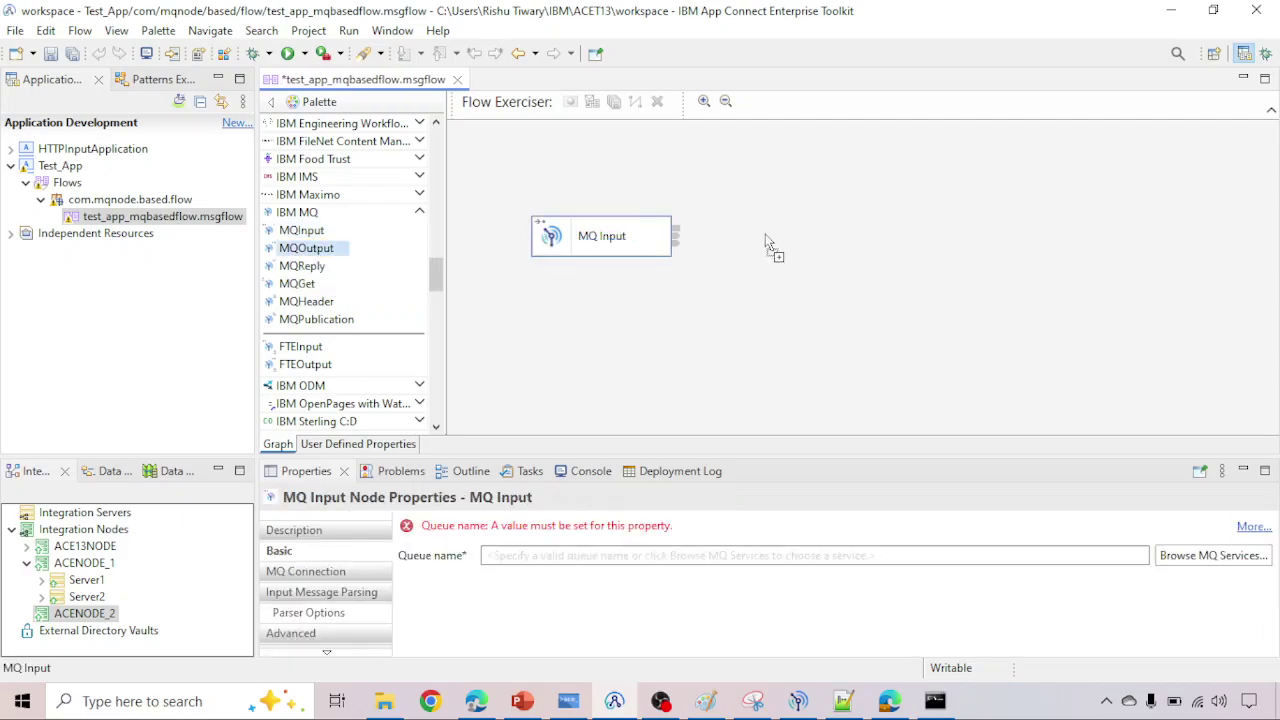
click(994, 222)
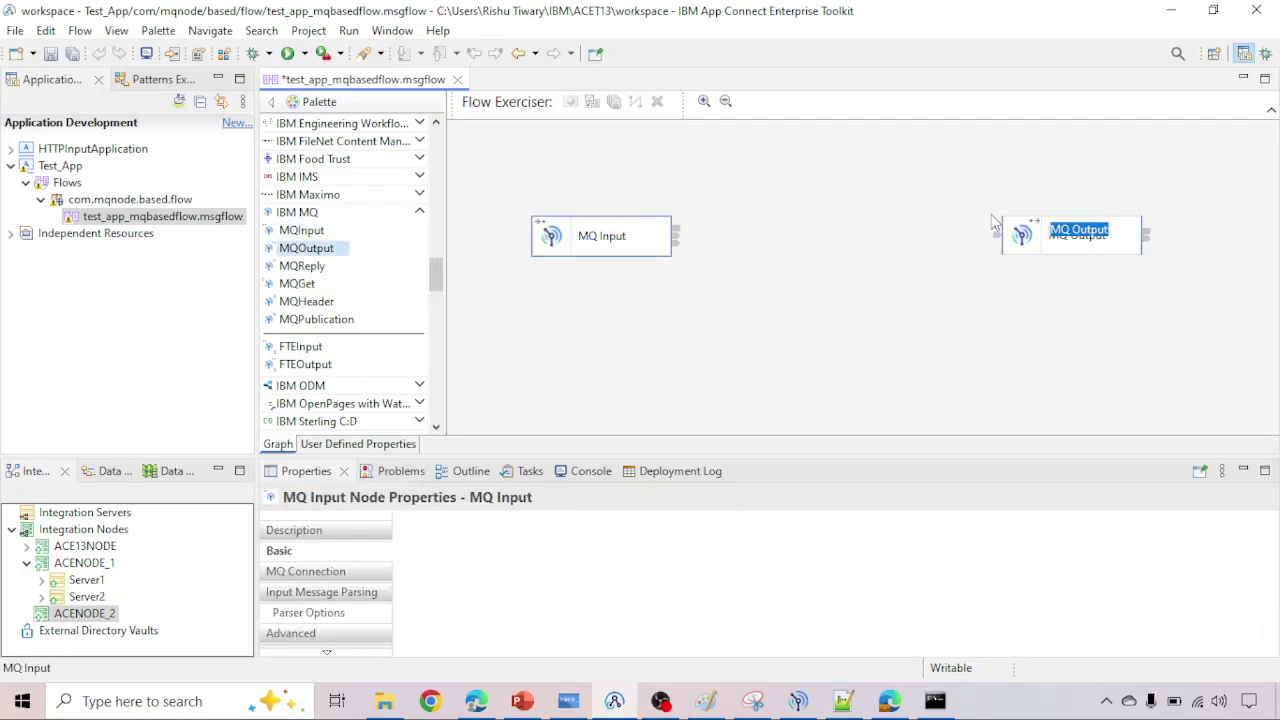
click(419, 213)
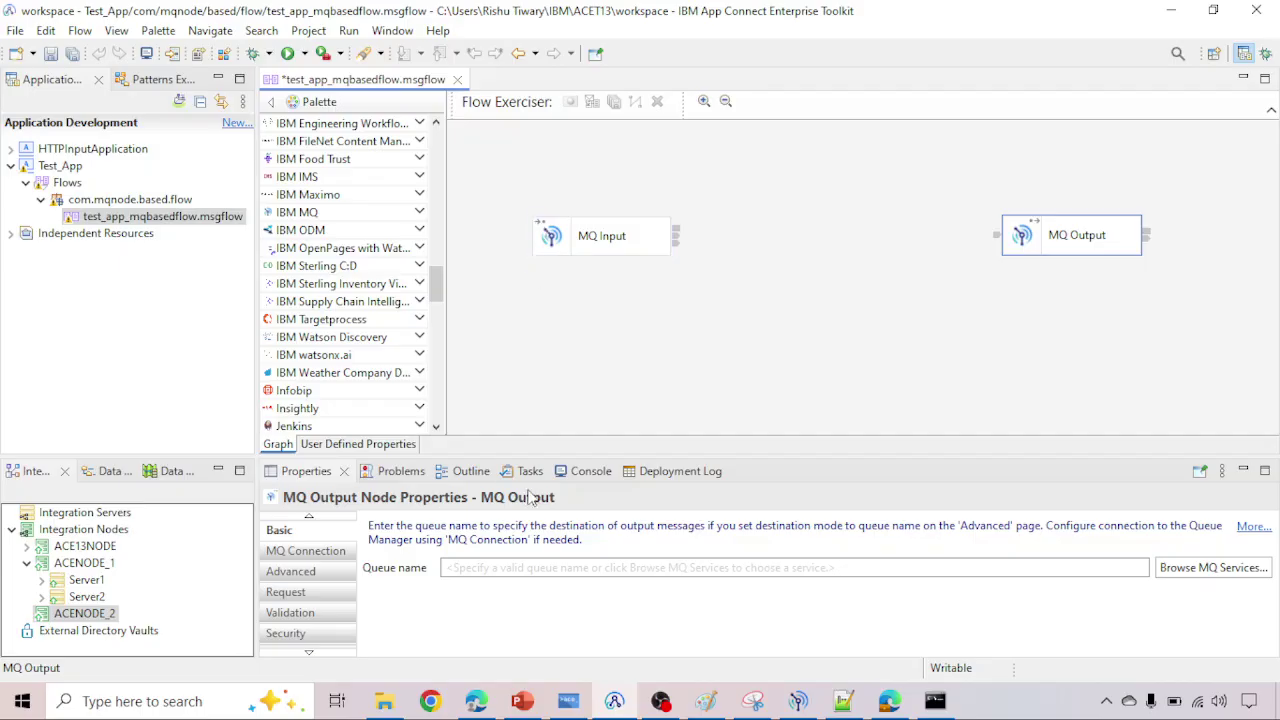
Step: Check in MQ Explorer the queues SOURCE_TESTAPP.IN and DES_TESTAPP.OUT that match the flow's input and output nodes, and return to the Toolkit
click(799, 700)
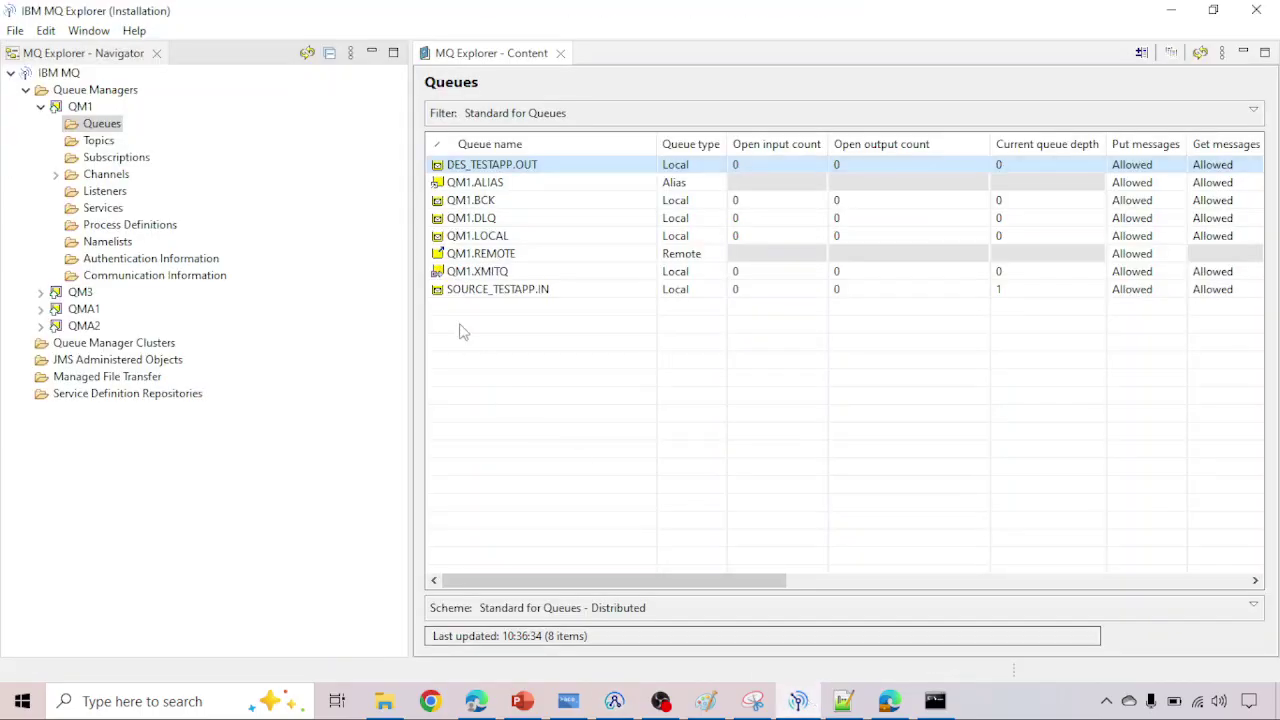
click(520, 296)
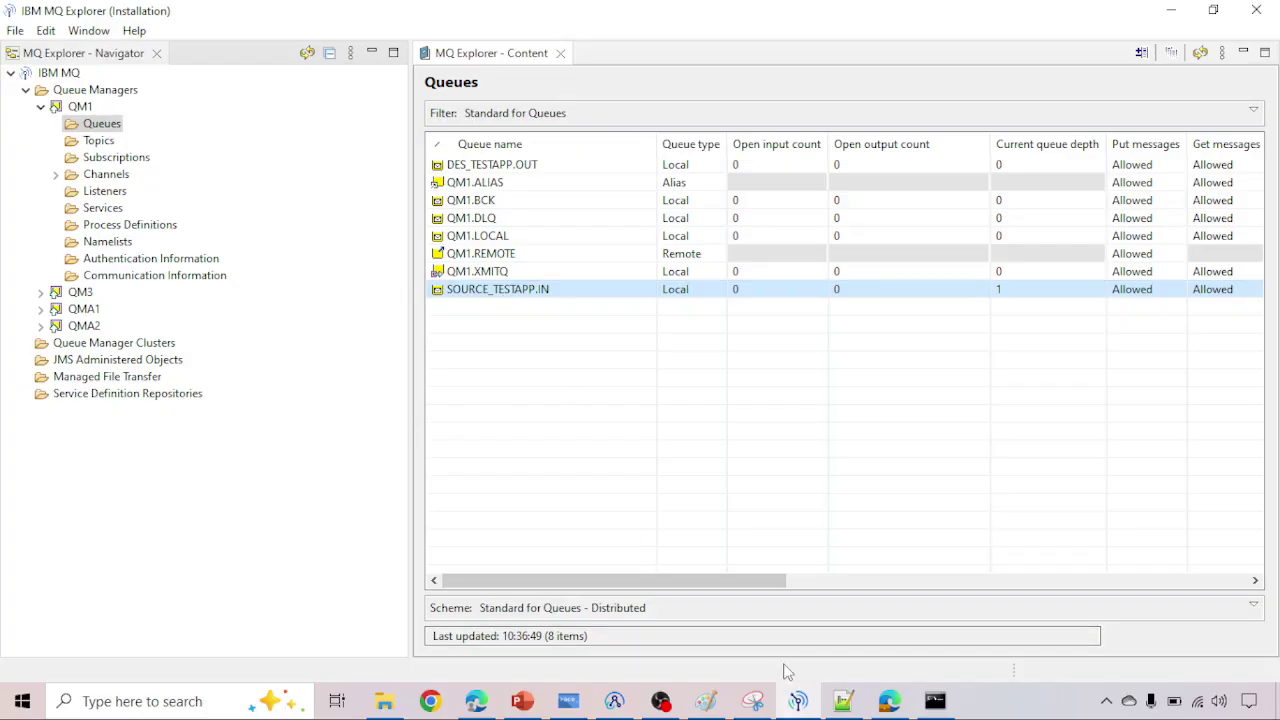
click(798, 700)
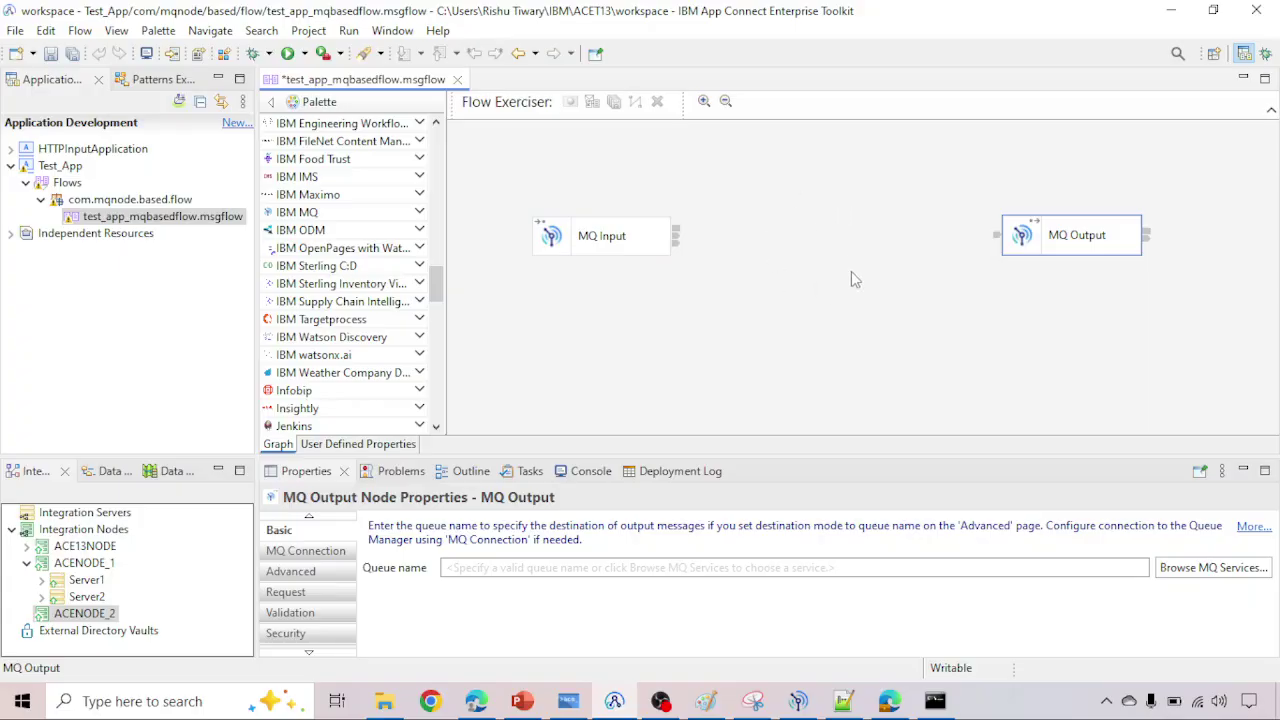
click(1076, 236)
click(1057, 250)
click(792, 708)
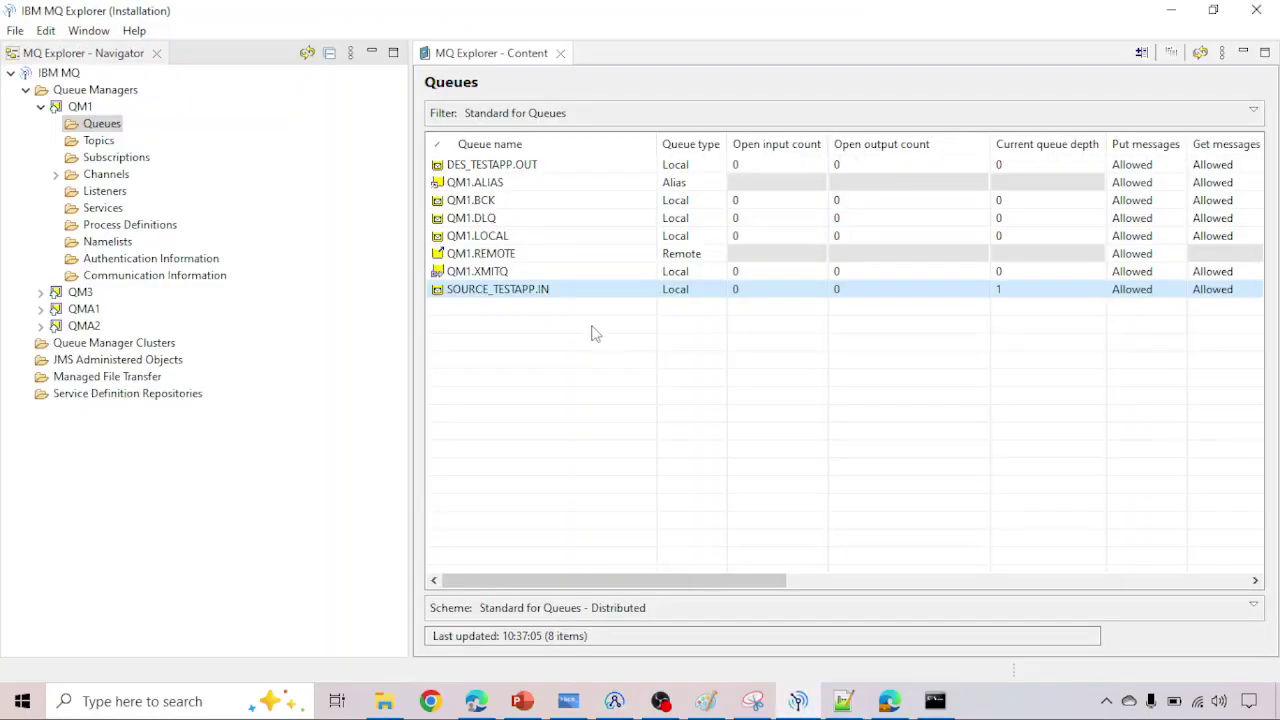
click(527, 170)
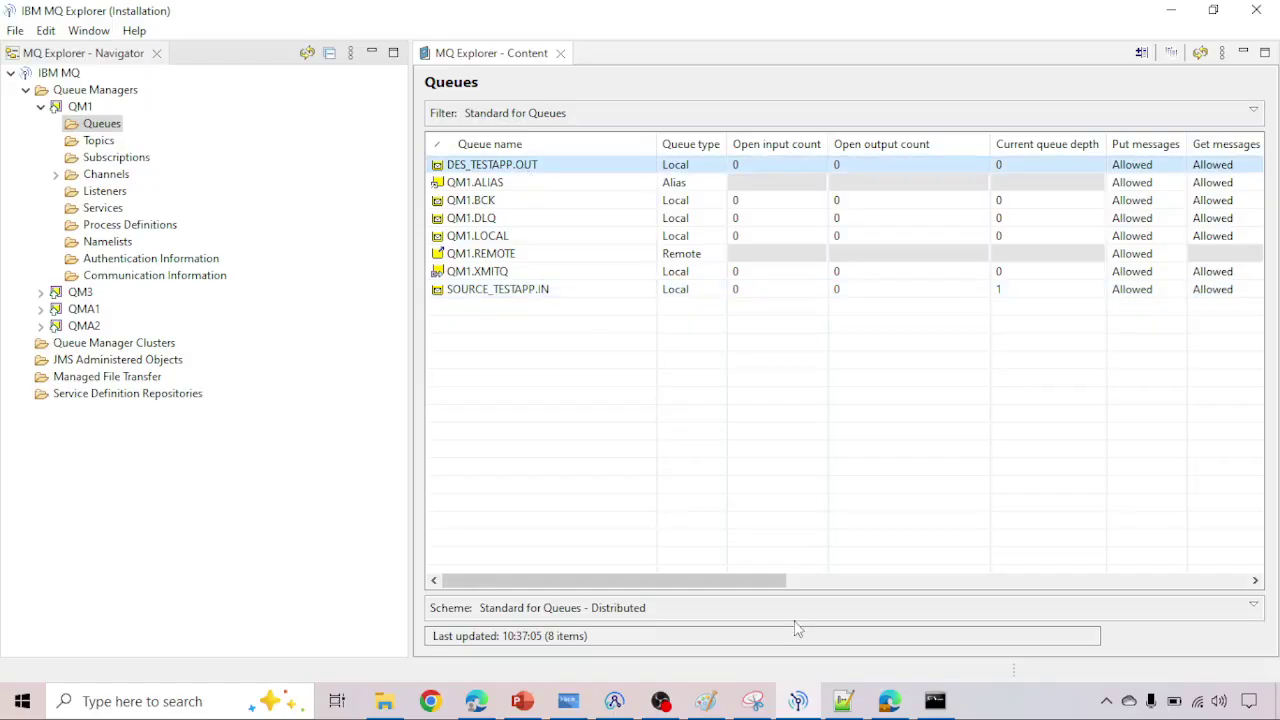
click(801, 705)
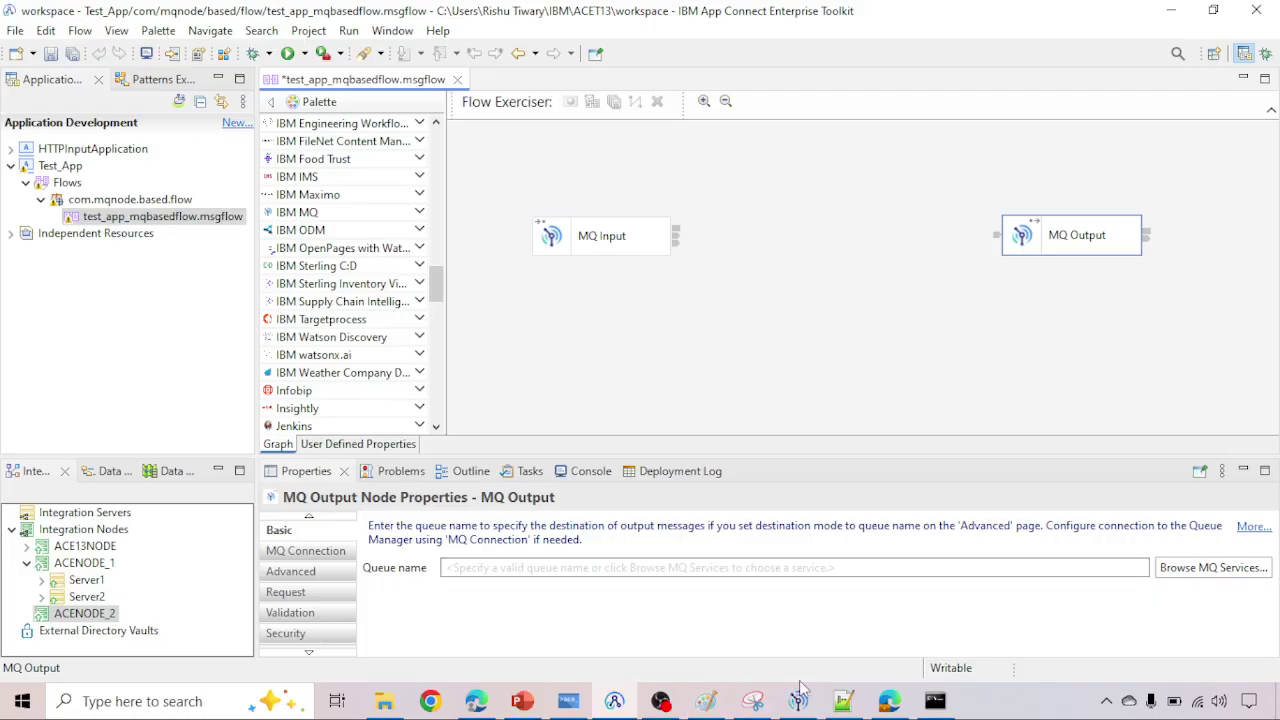
Step: Copy SOURCE_TESTAPP.IN from the Notepad++ flow line and set it as the MQ Input node's queue name in the Toolkit
click(593, 236)
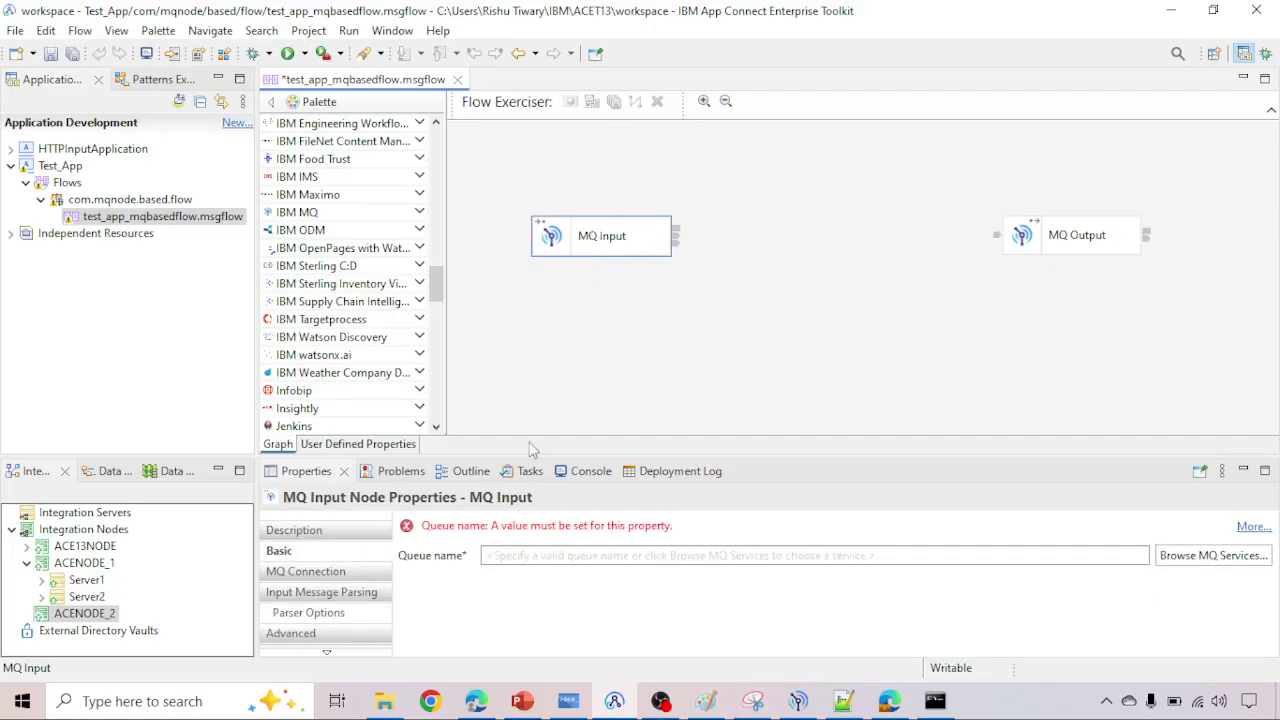
click(499, 555)
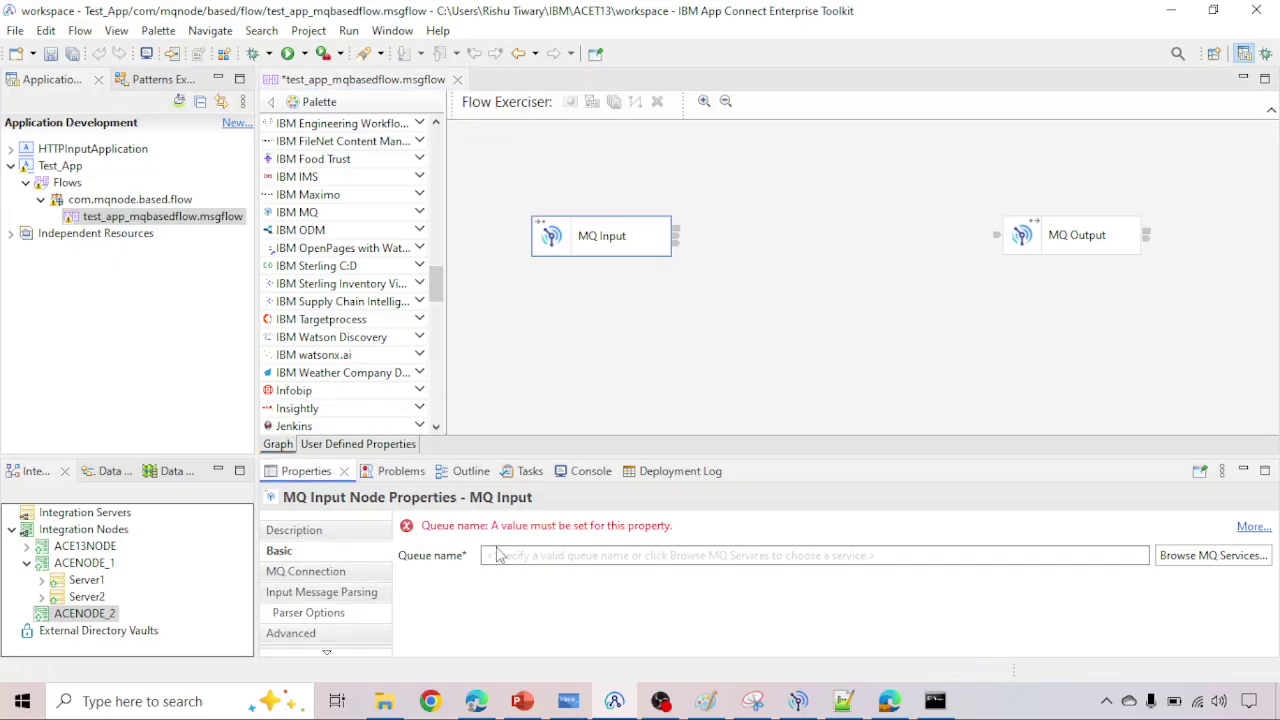
click(499, 555)
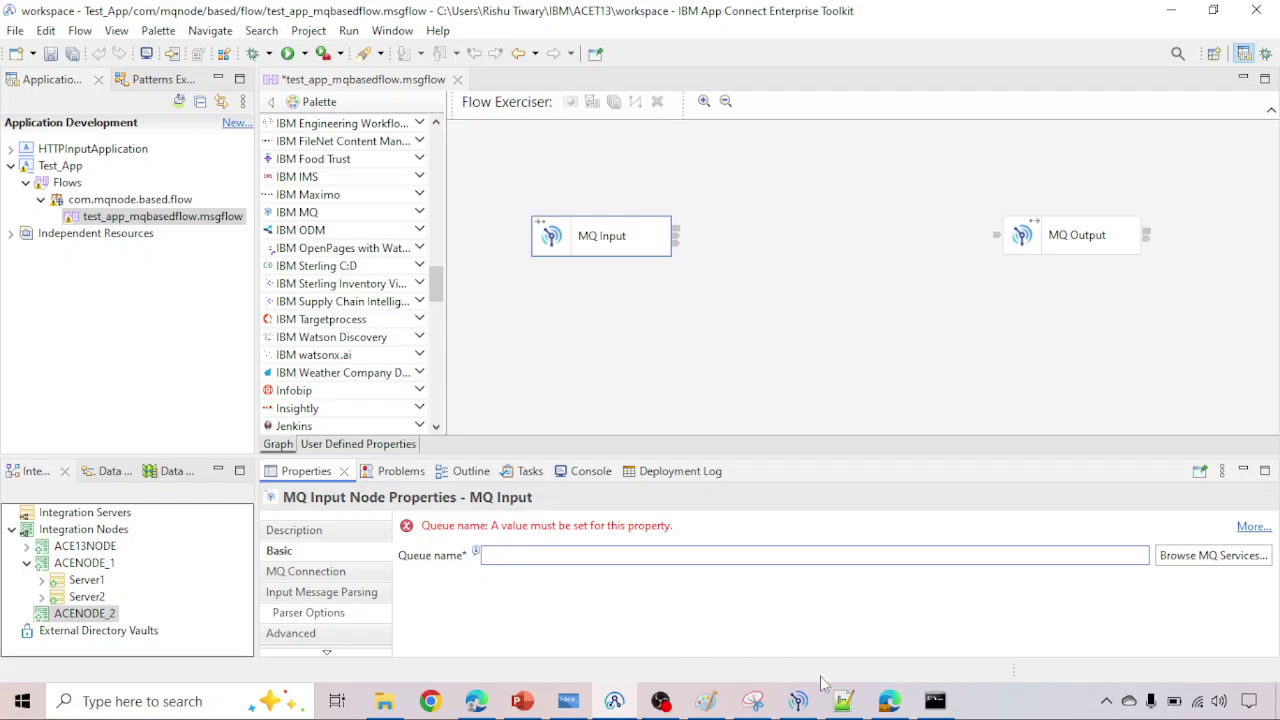
click(844, 701)
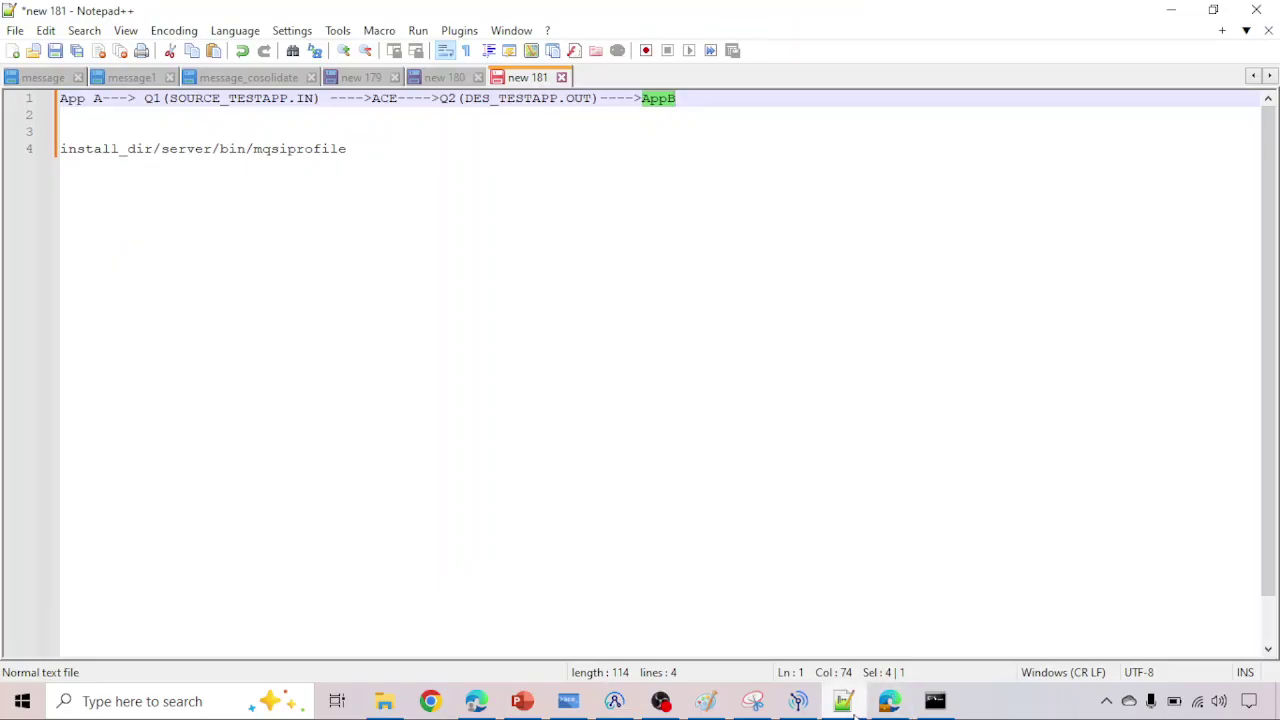
drag(168, 100, 313, 100)
key(ctrl+c)
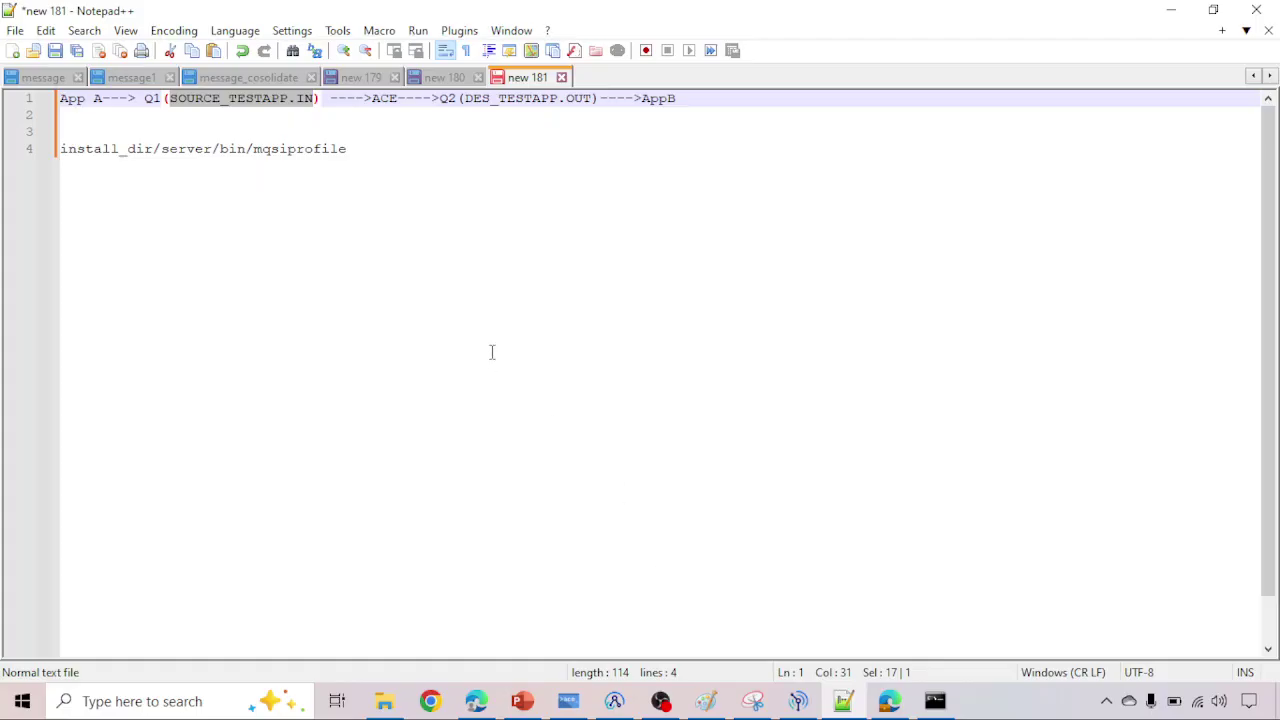
click(616, 702)
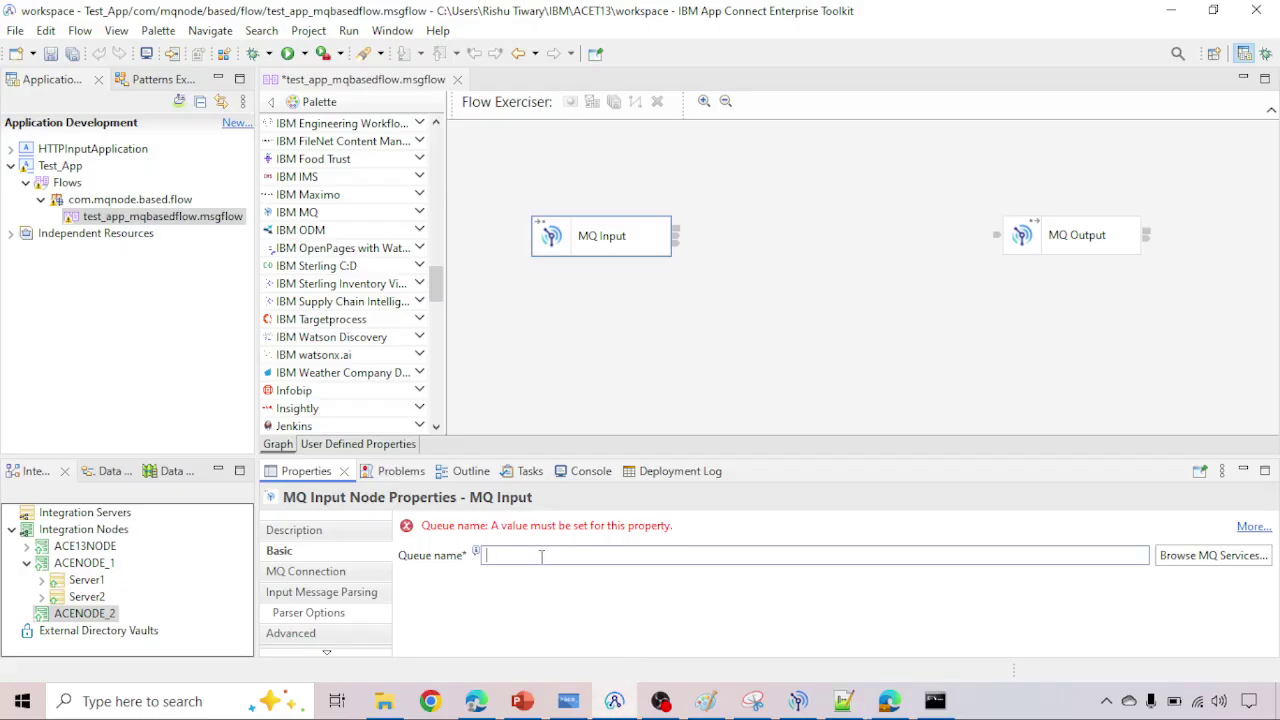
key(ctrl+v)
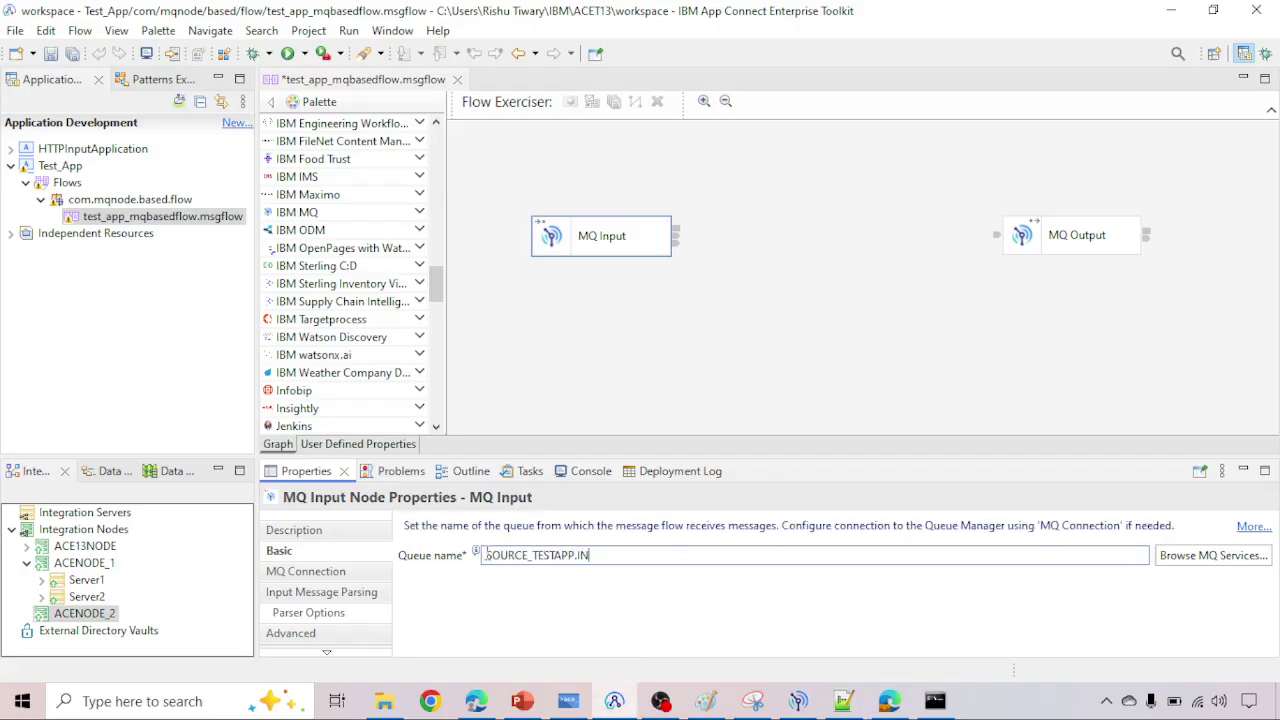
drag(487, 555, 597, 554)
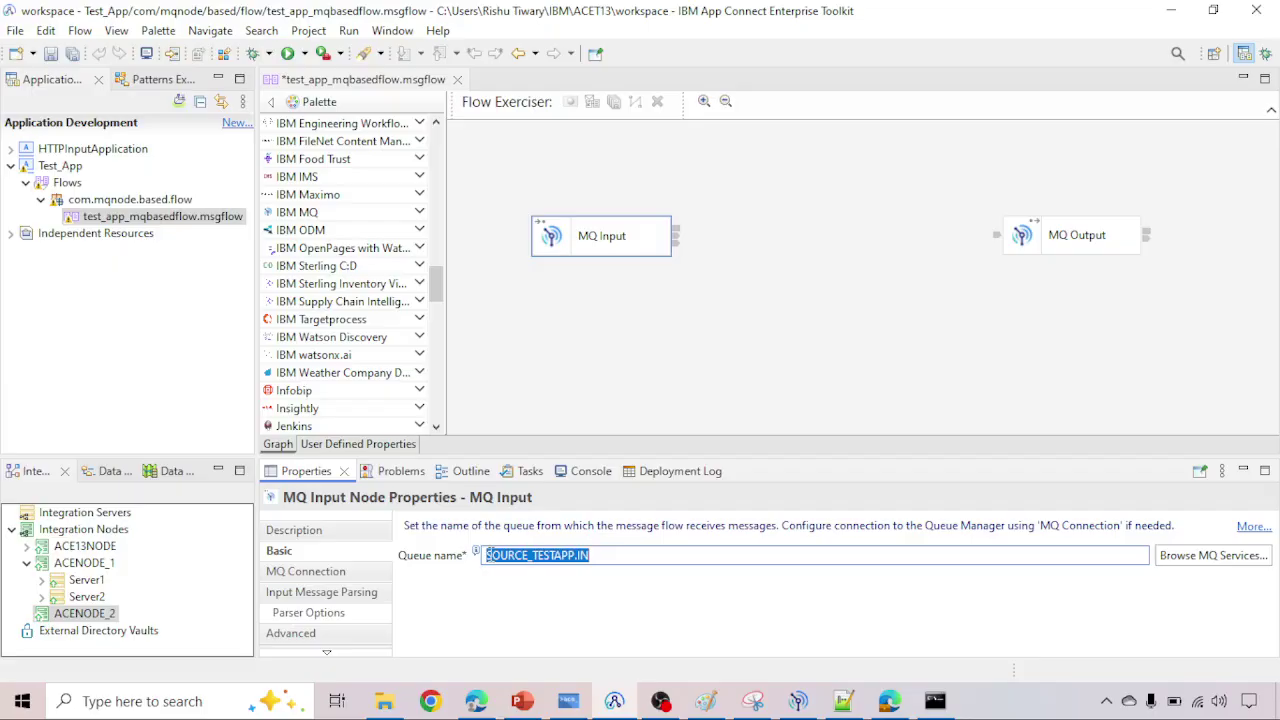
Step: Review the MQ Input node's basic properties with its queue name, and look at the deployment log
click(594, 233)
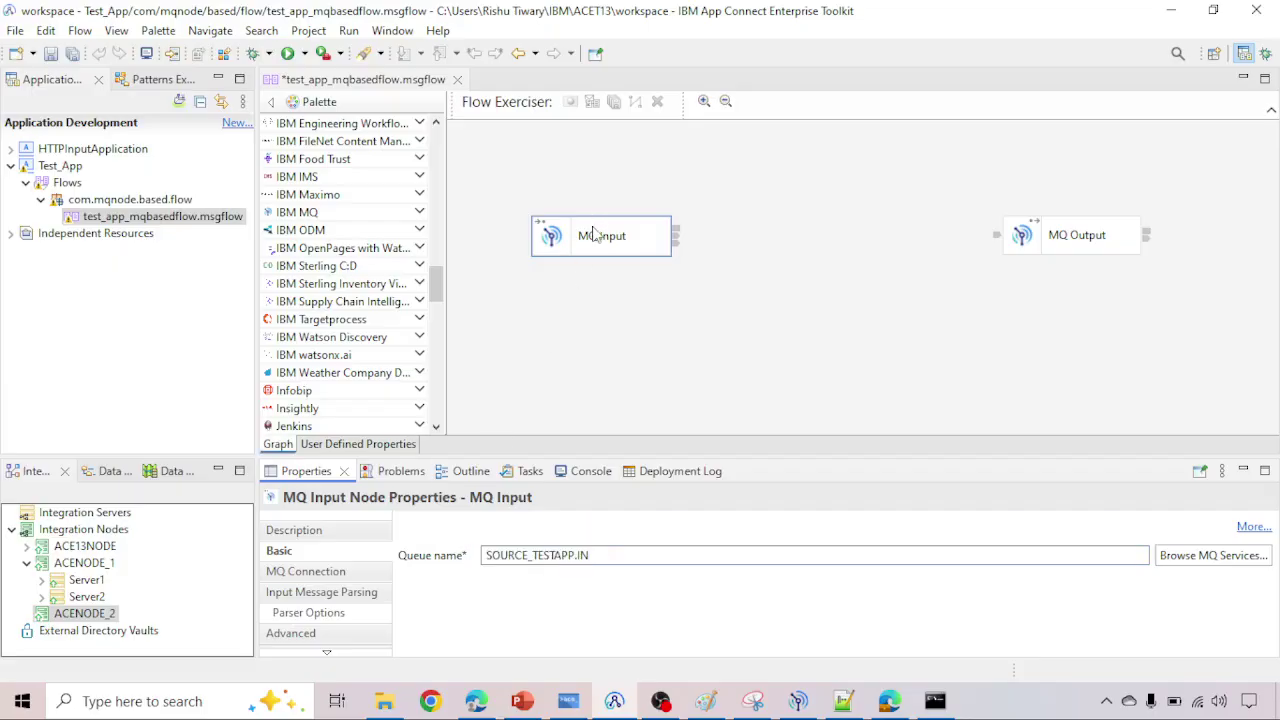
click(594, 233)
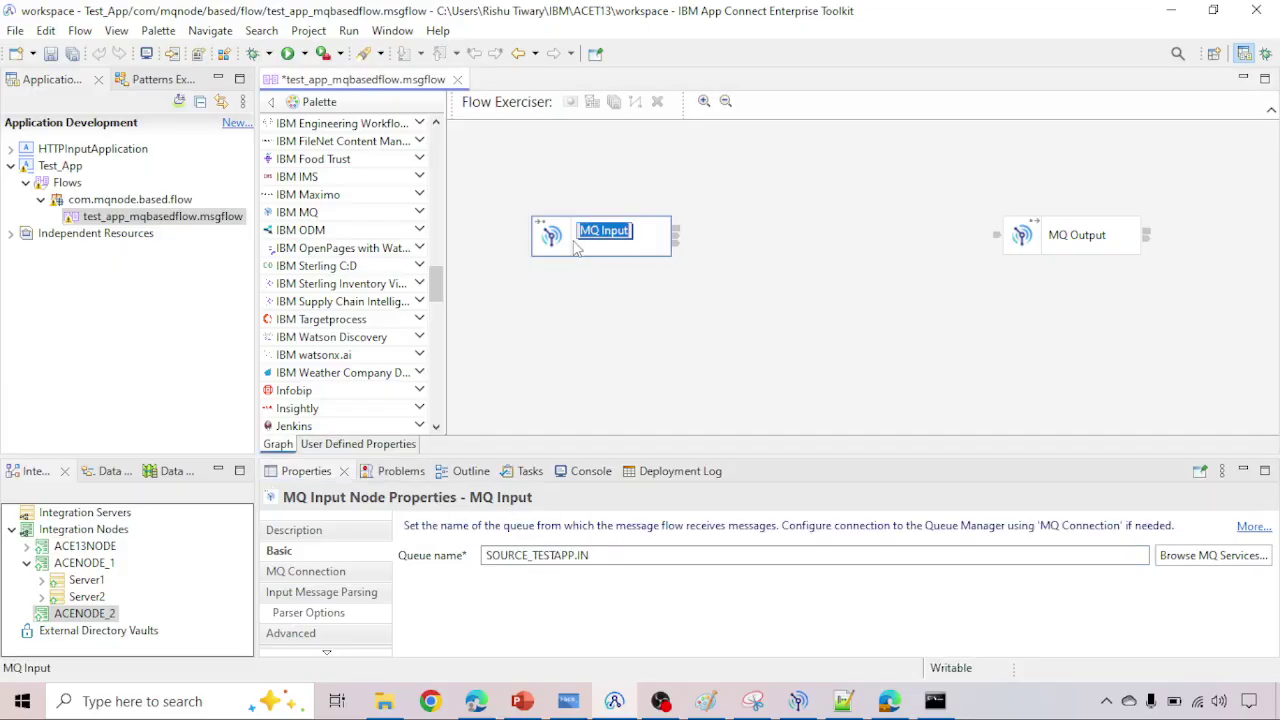
click(576, 248)
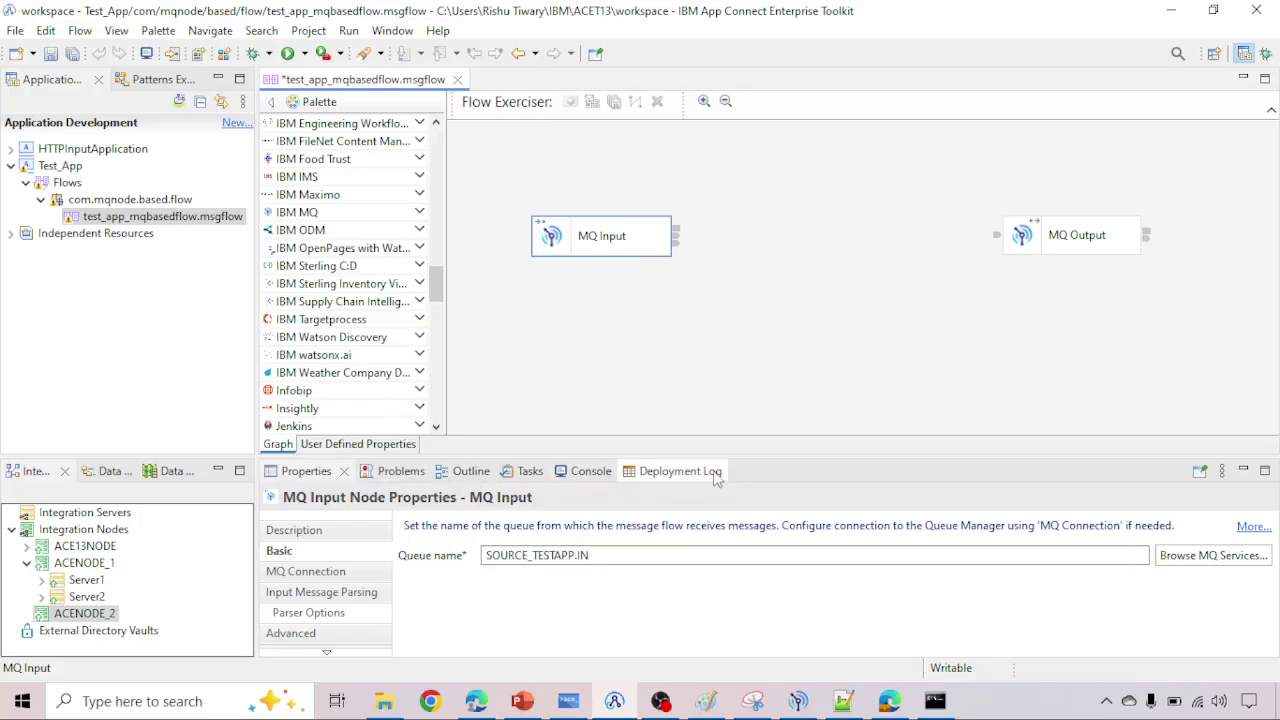
click(650, 472)
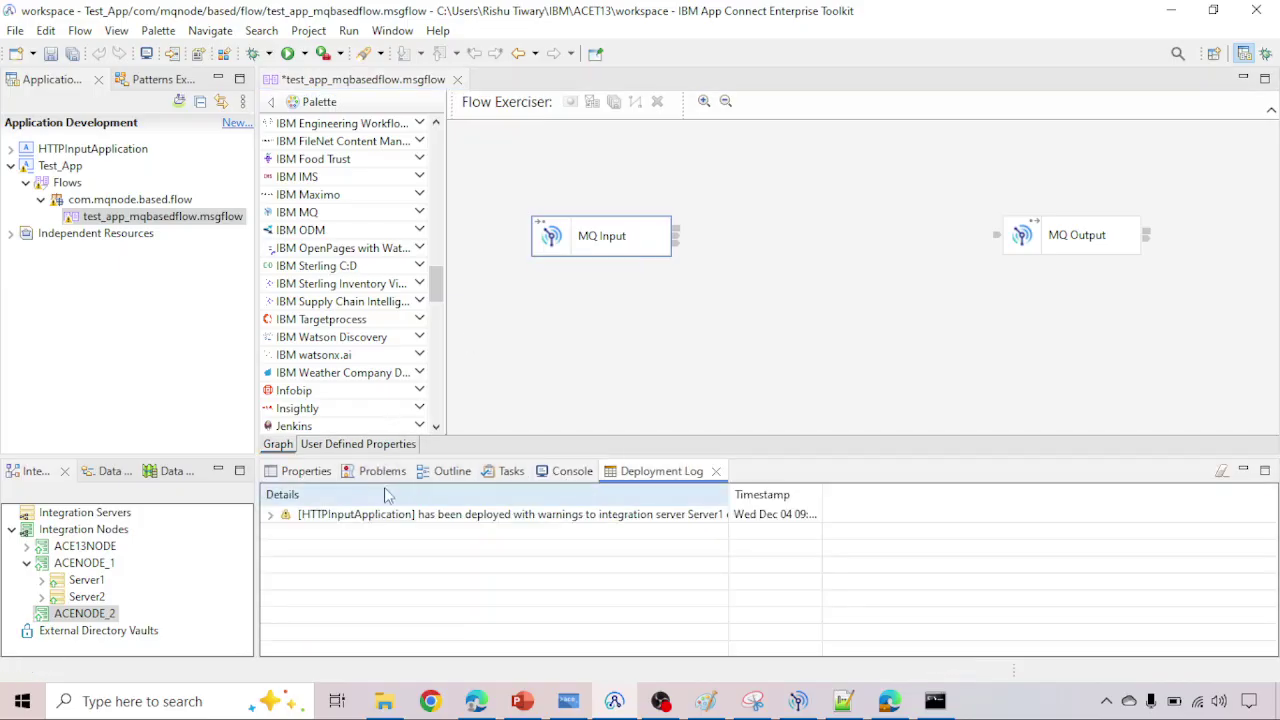
click(305, 474)
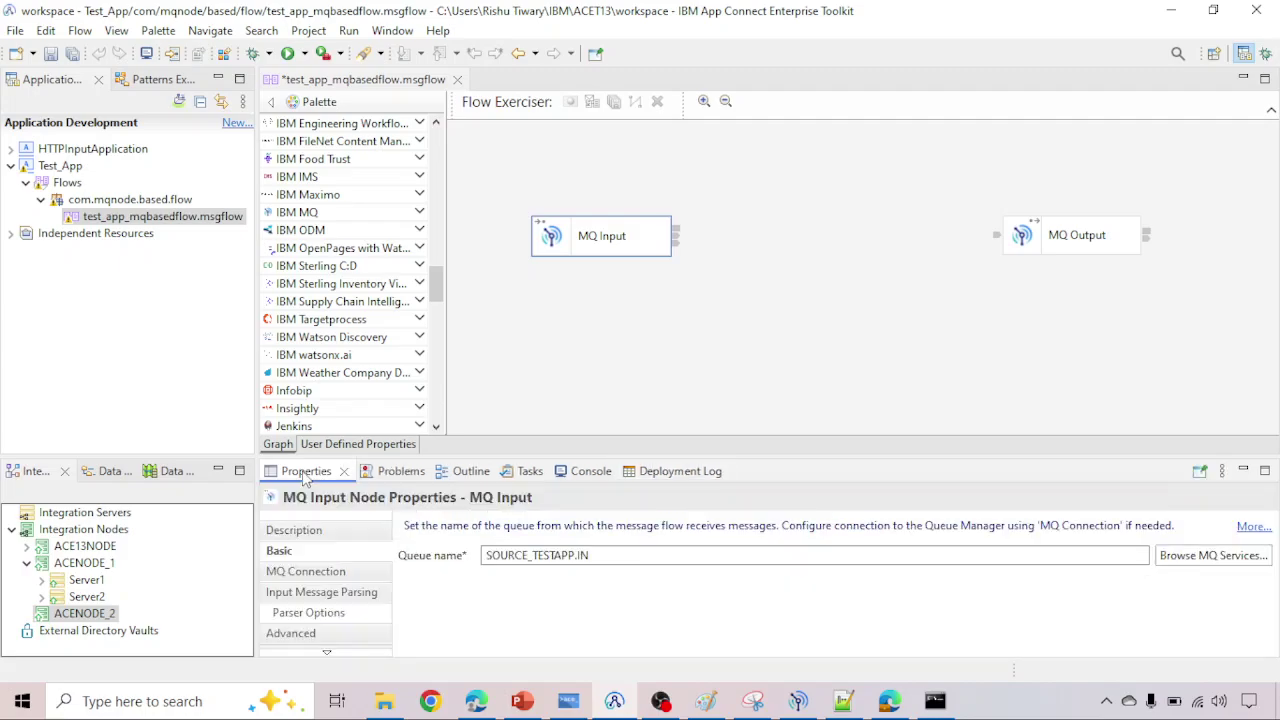
click(489, 558)
drag(489, 558, 614, 555)
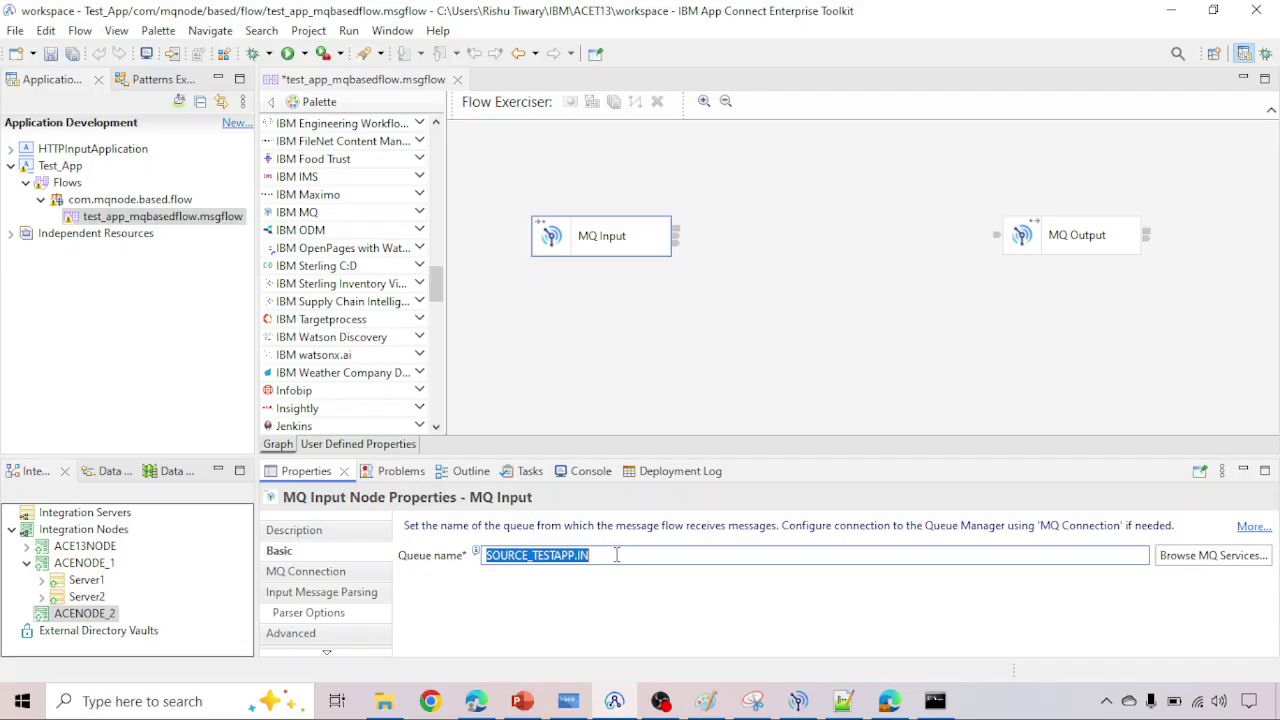
Step: Copy DES_TESTAPP.OUT from the Notepad++ flow line, set it as the MQ Output node's queue name in the Toolkit, and save the flow
click(1080, 238)
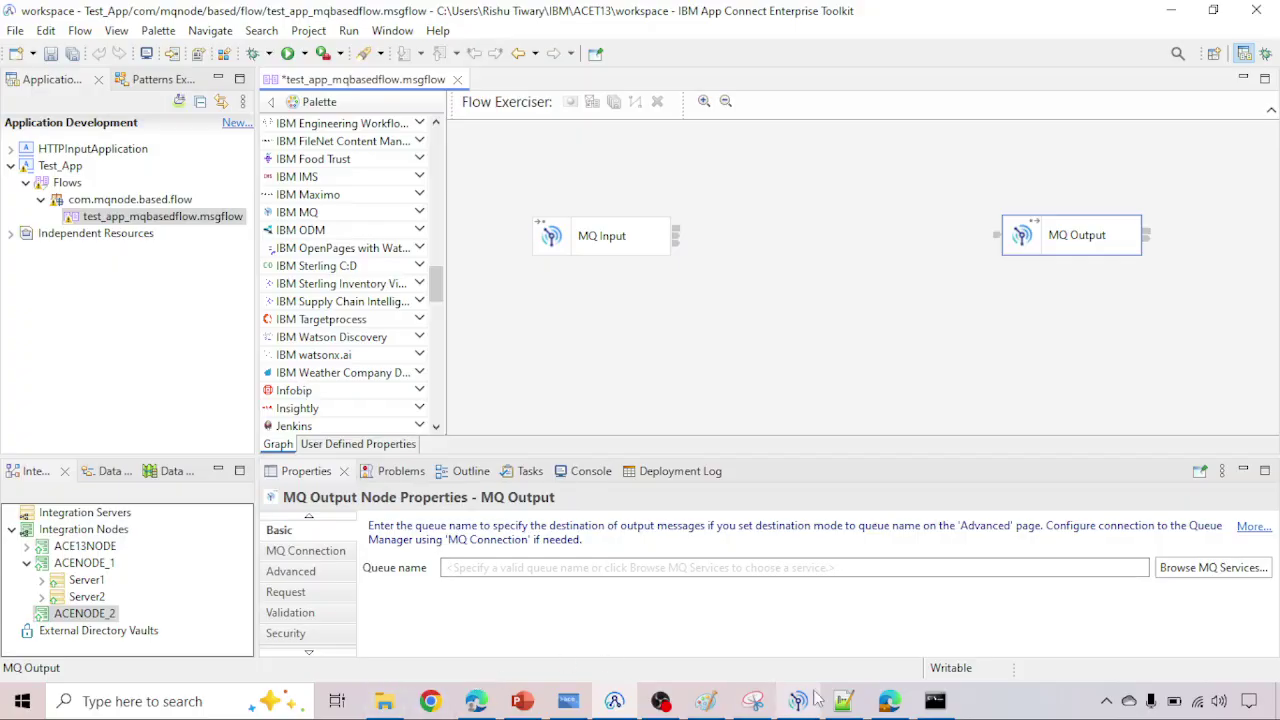
click(843, 701)
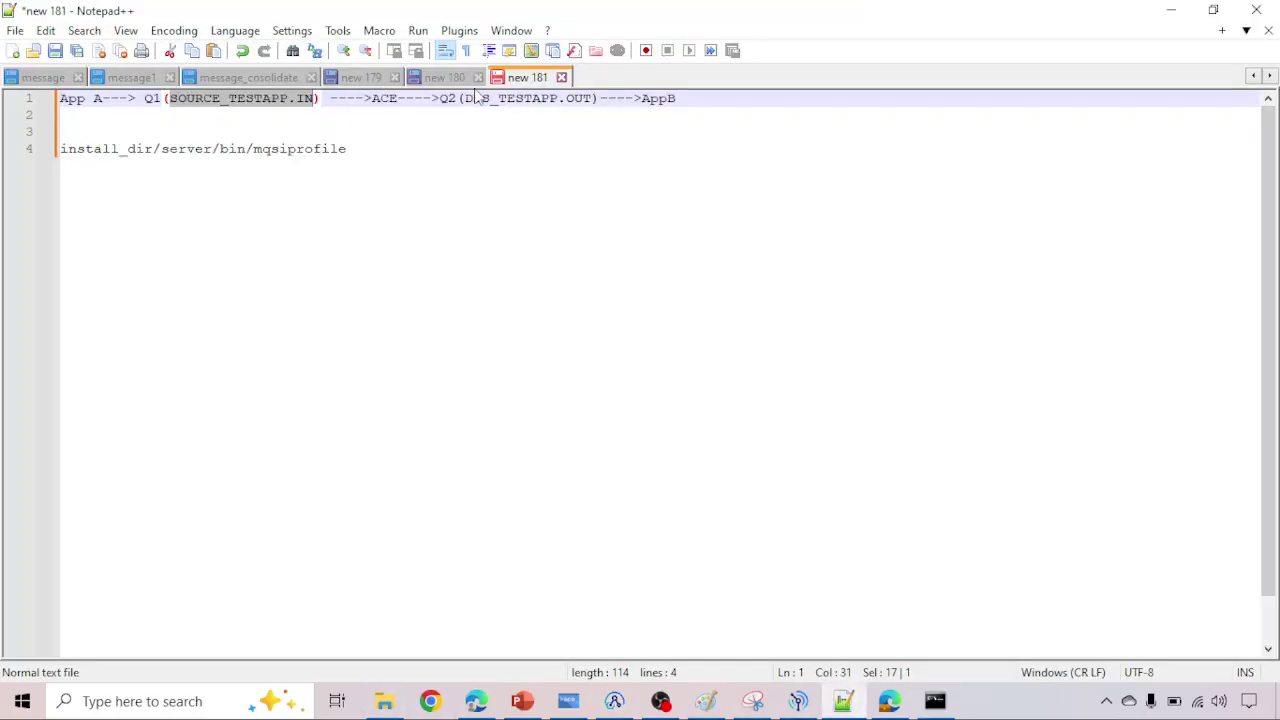
drag(465, 97, 594, 97)
key(ctrl+c)
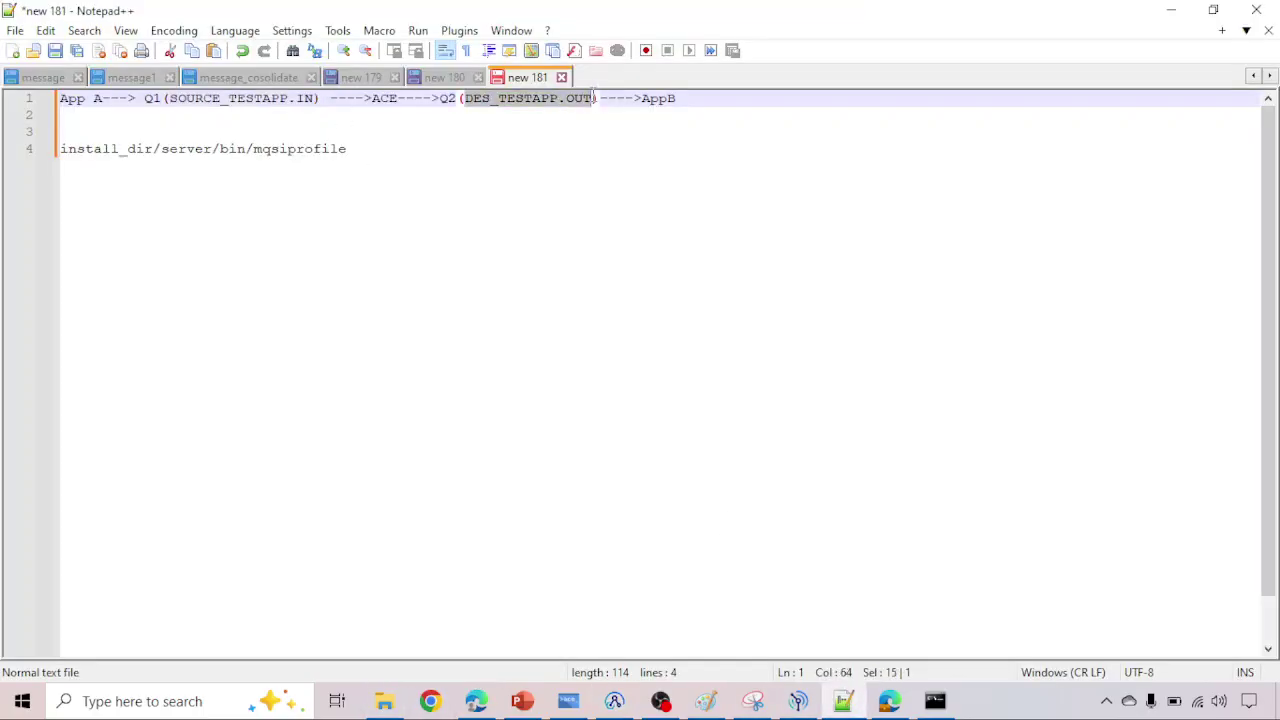
click(843, 701)
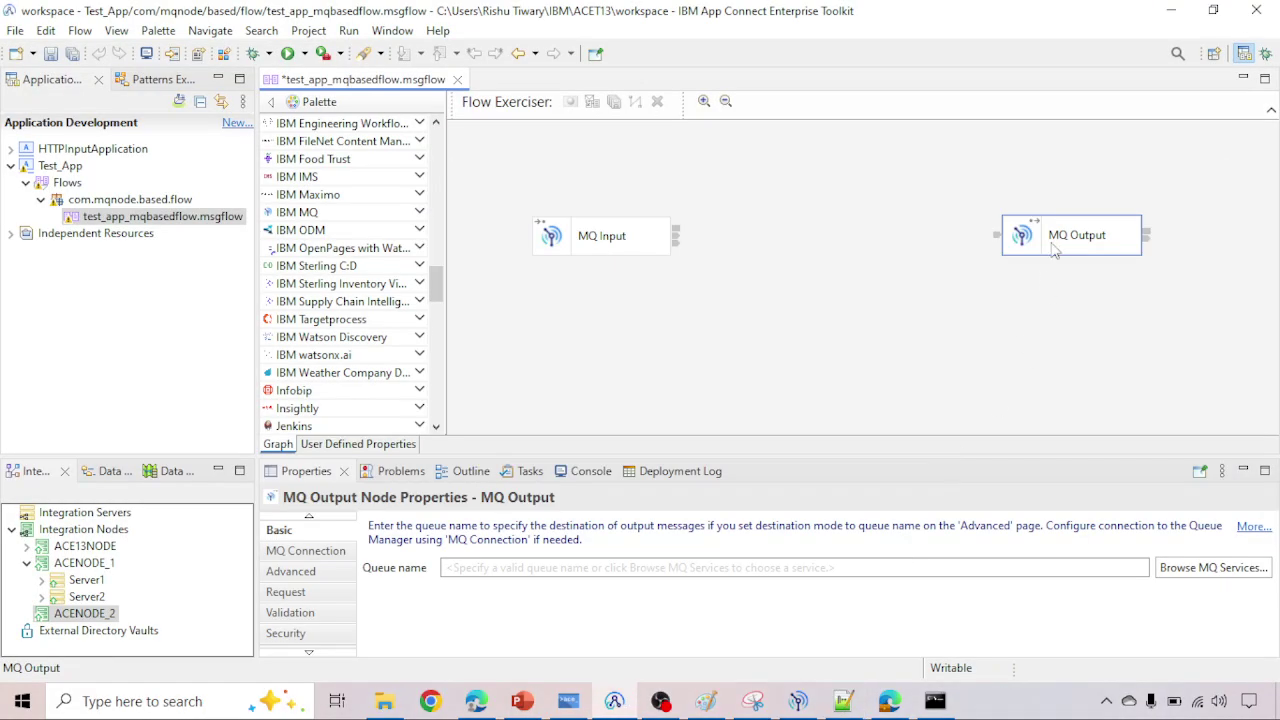
click(453, 568)
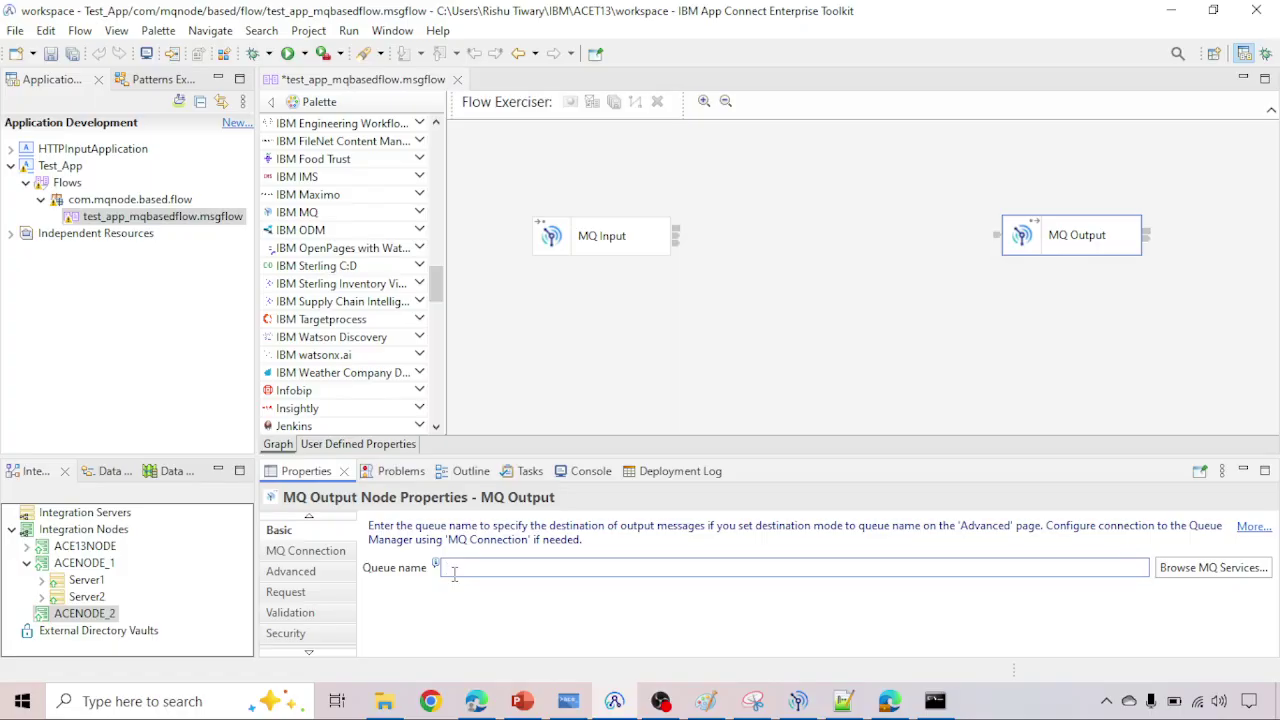
key(ctrl+v)
key(ctrl+s)
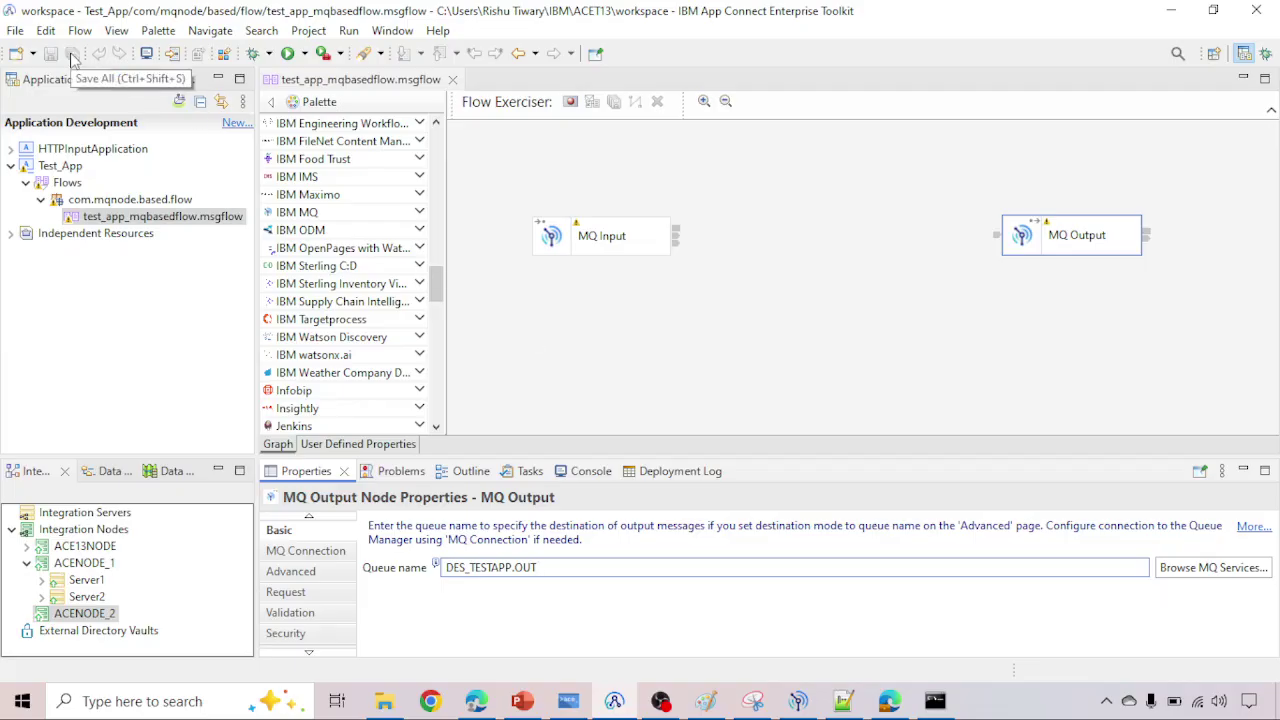
right_click(797, 190)
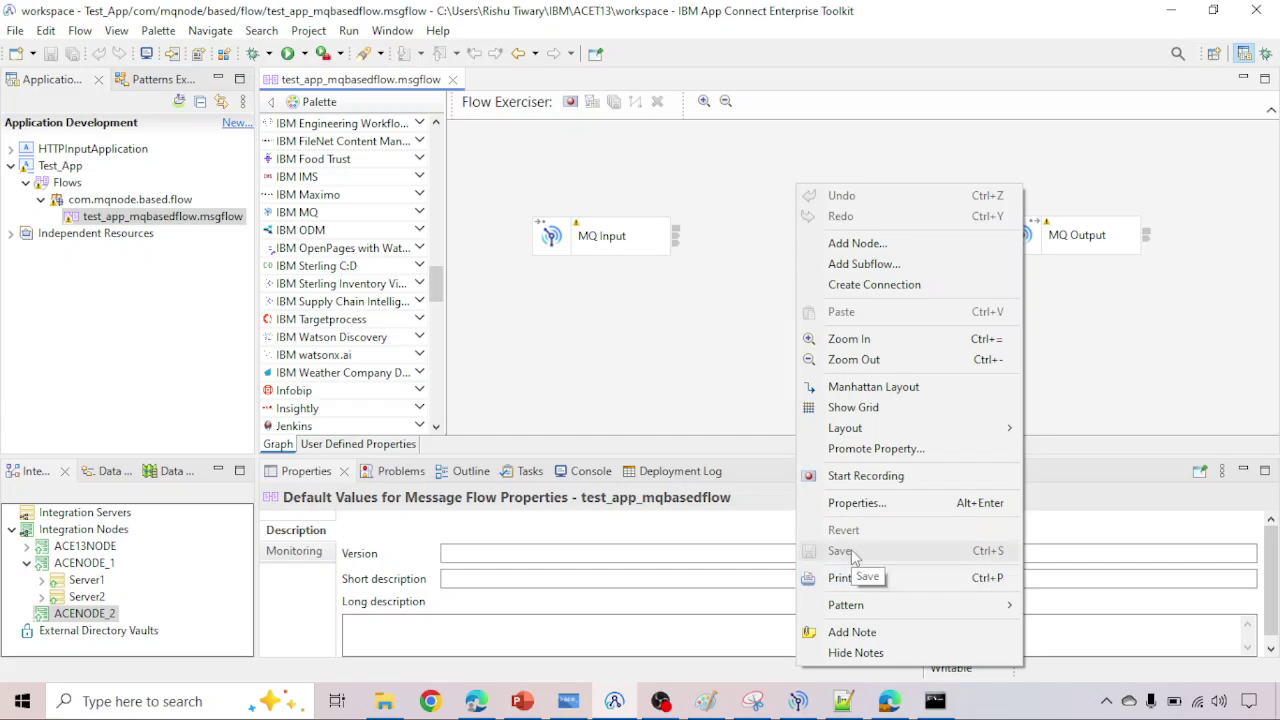
click(642, 309)
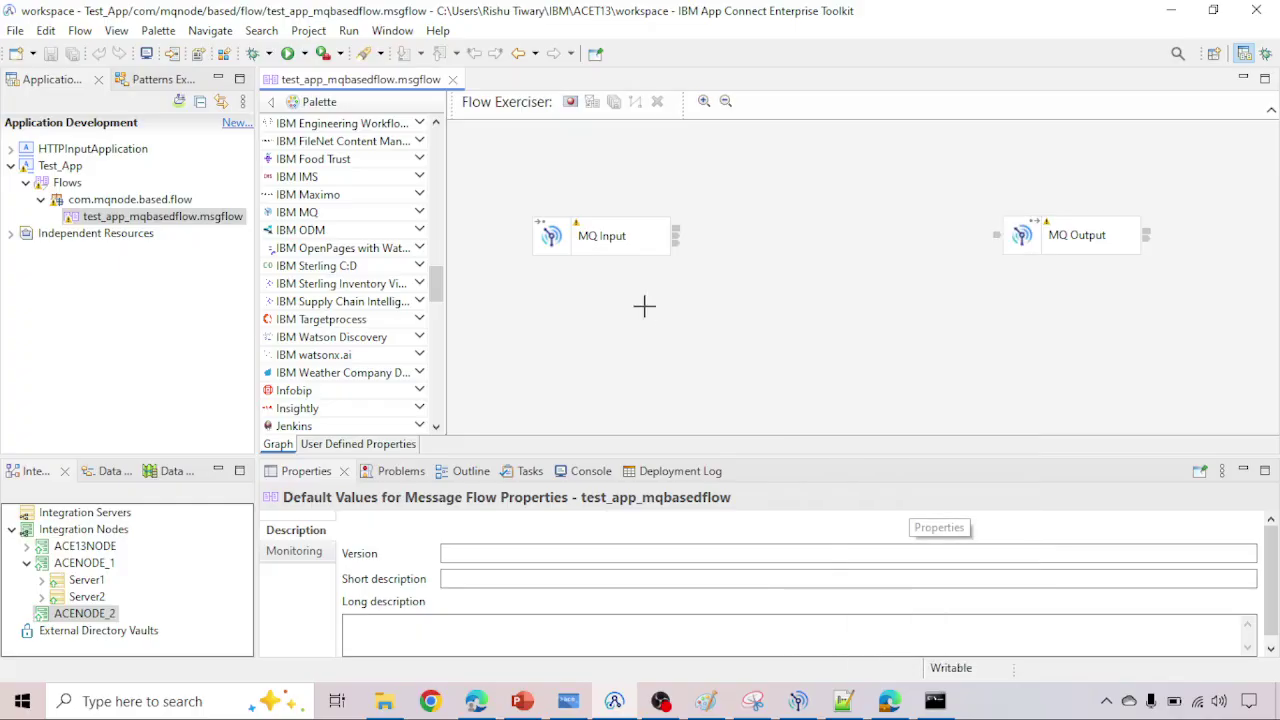
Step: Add a Compute node from the Transformation category between MQ Input and MQ Output, and delete it again
click(597, 237)
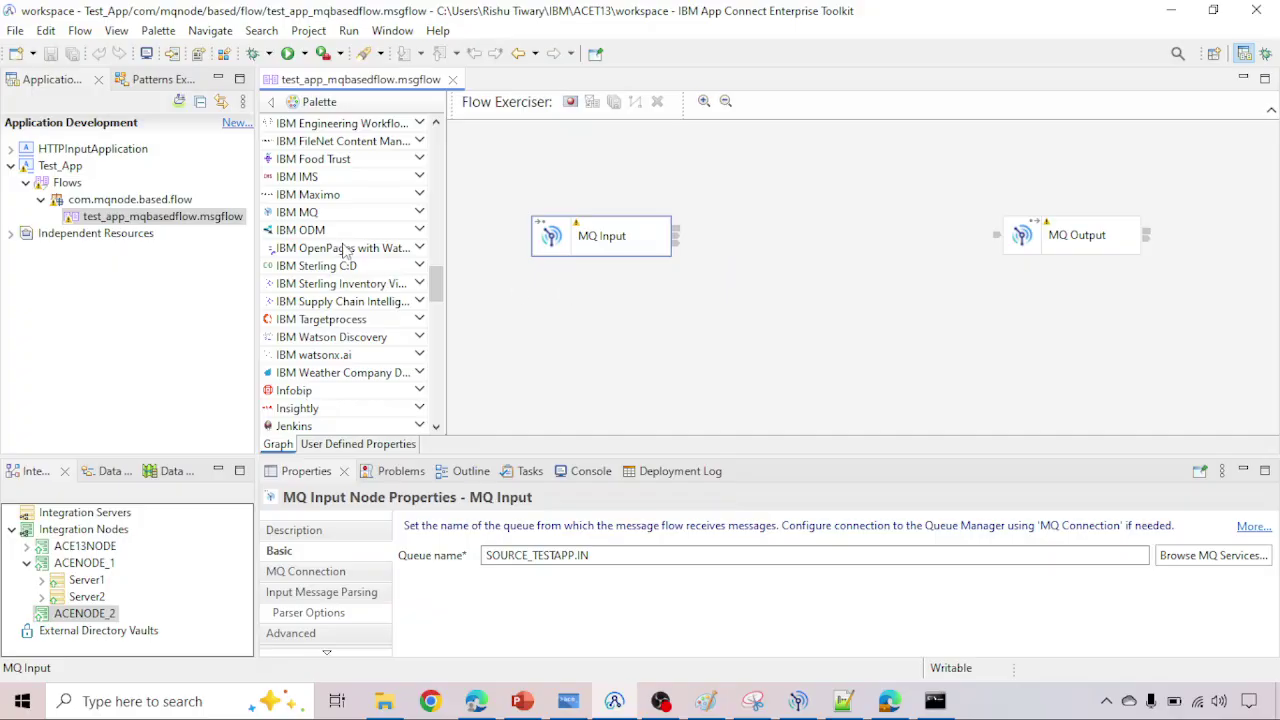
scroll(340, 247, up, 15)
scroll(340, 248, up, 5)
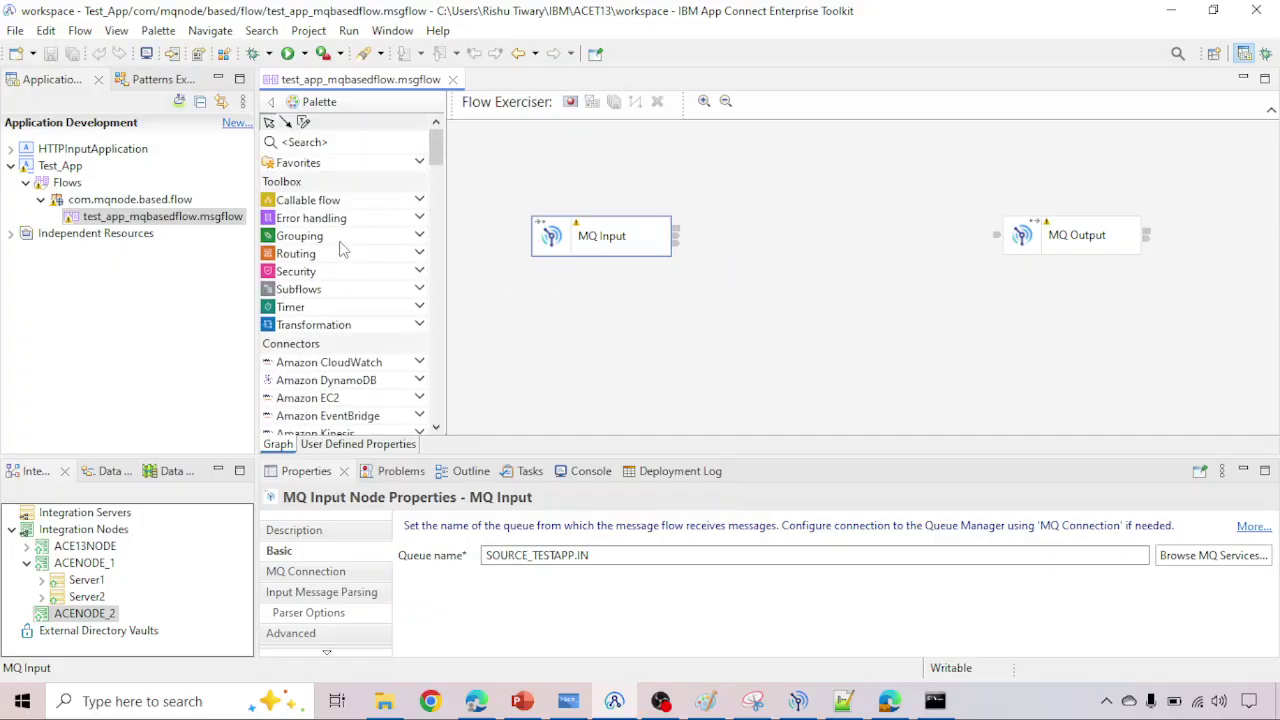
click(380, 325)
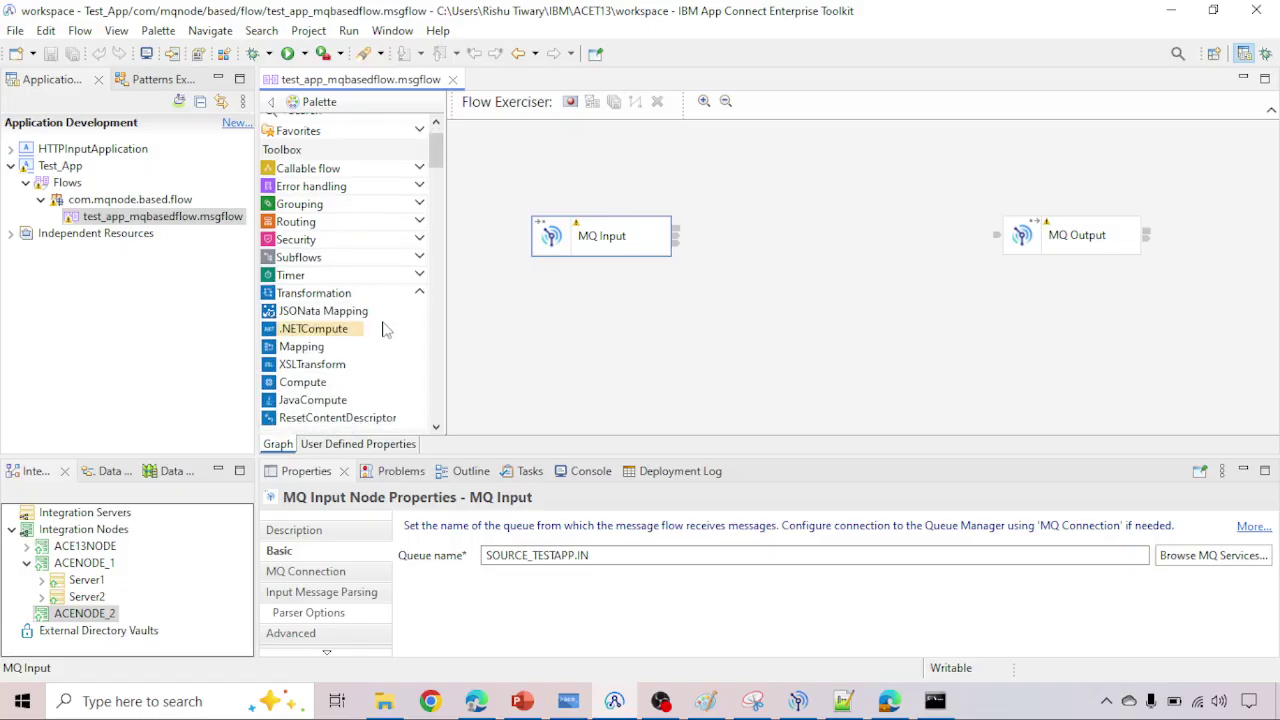
scroll(305, 328, down, 3)
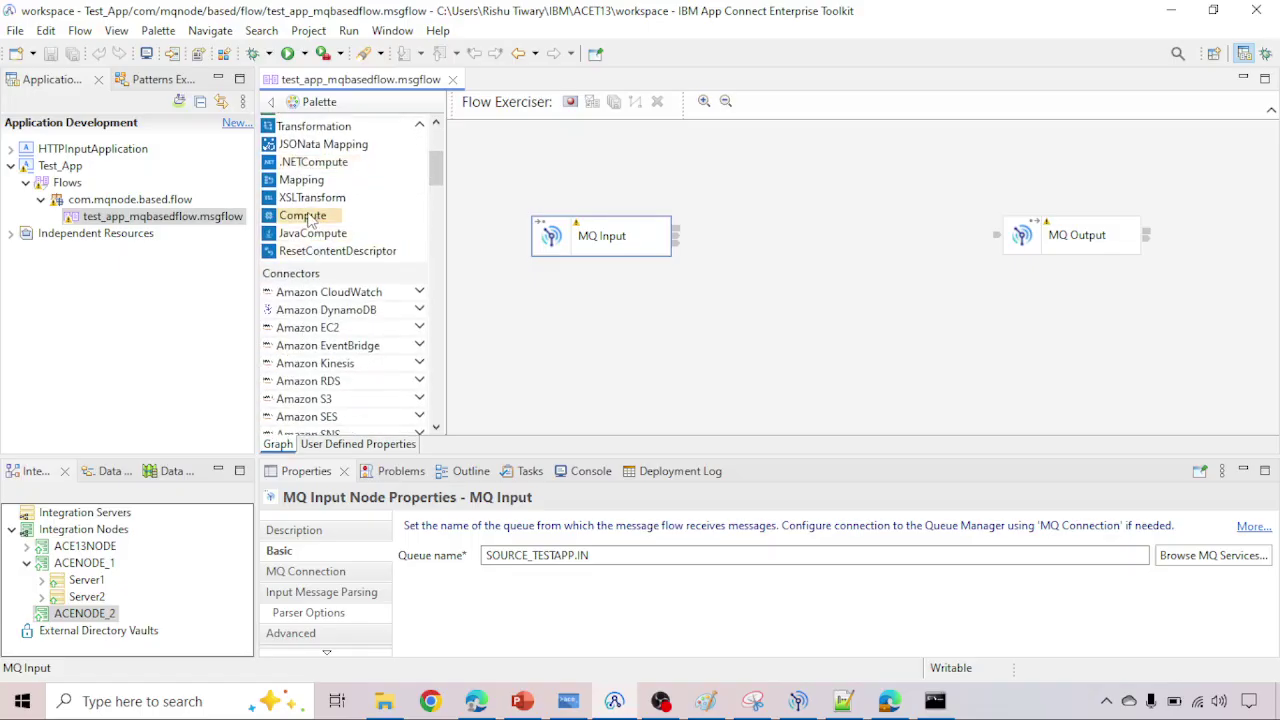
drag(305, 222, 805, 243)
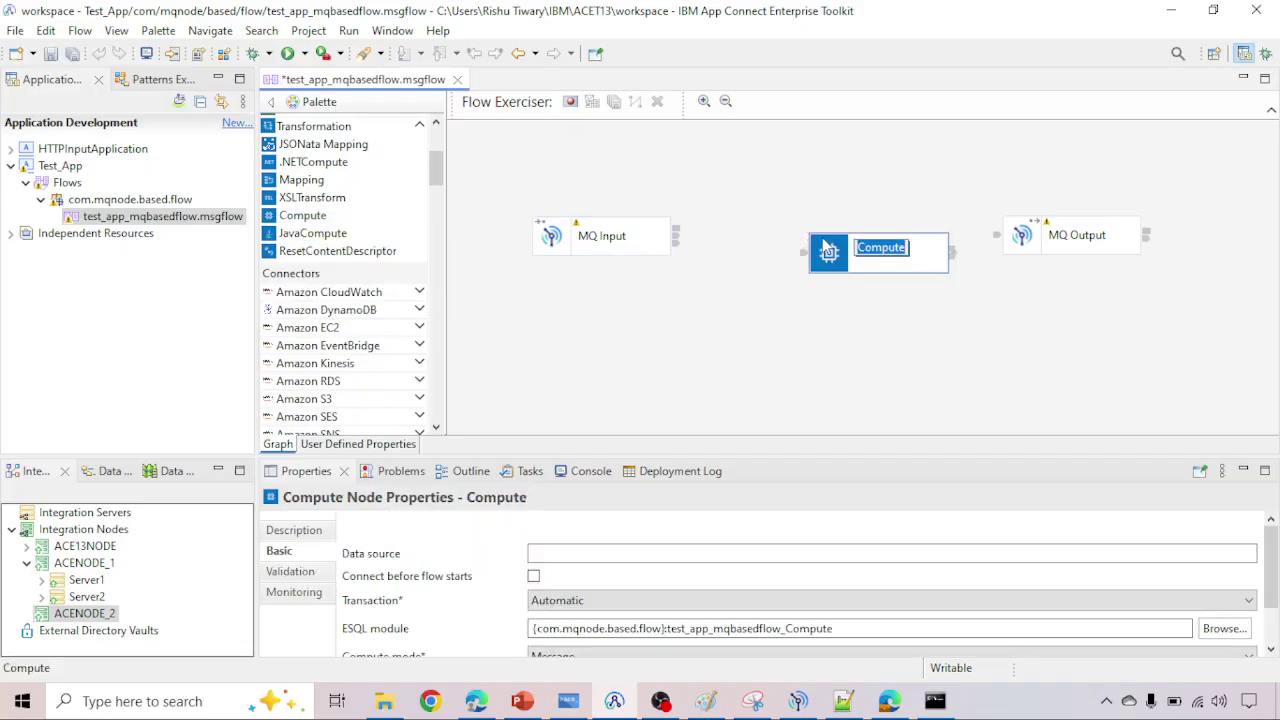
key(Return)
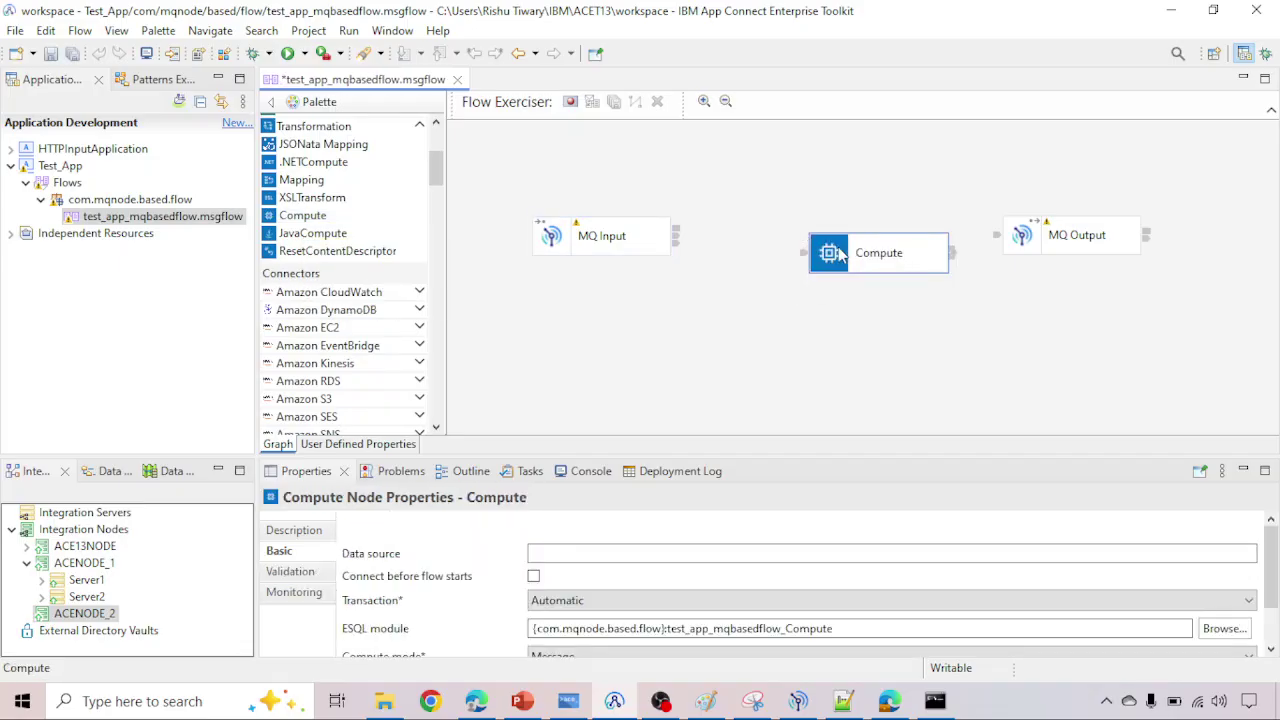
key(Delete)
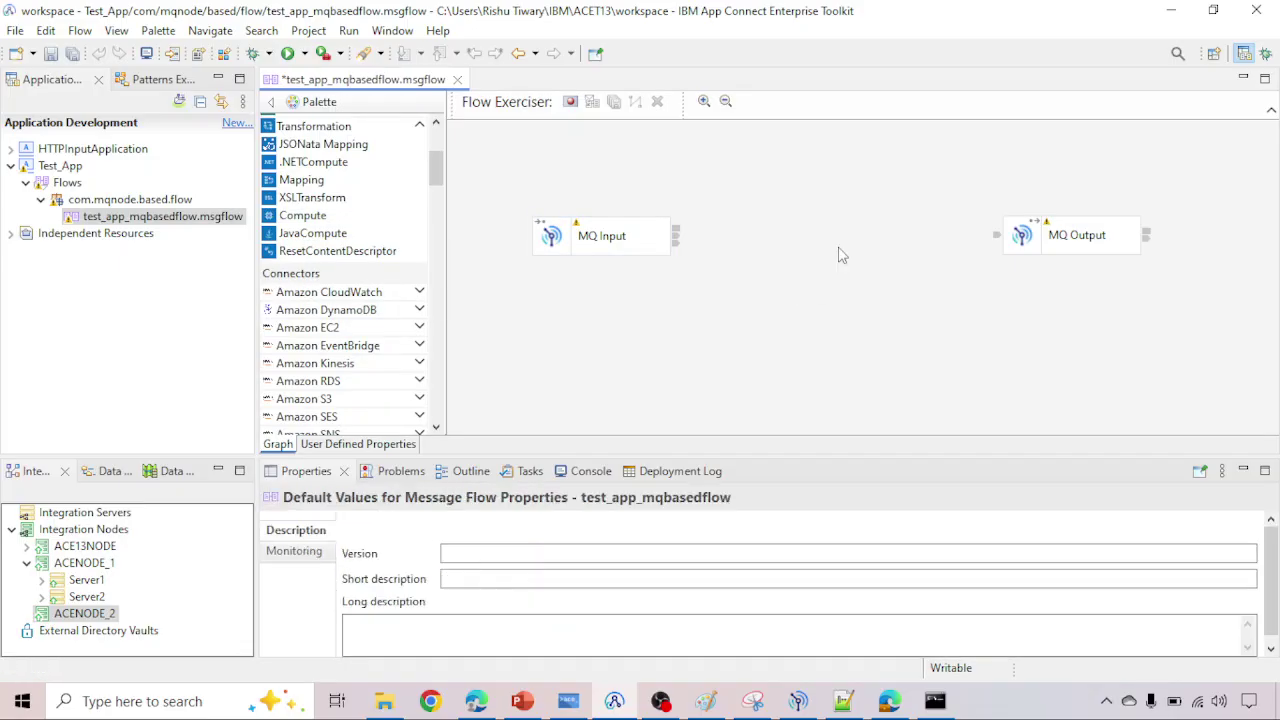
Step: Add a Compute node to the flow by filtering the node names for "com", and move it just above the MQ Input node
right_click(713, 148)
click(752, 208)
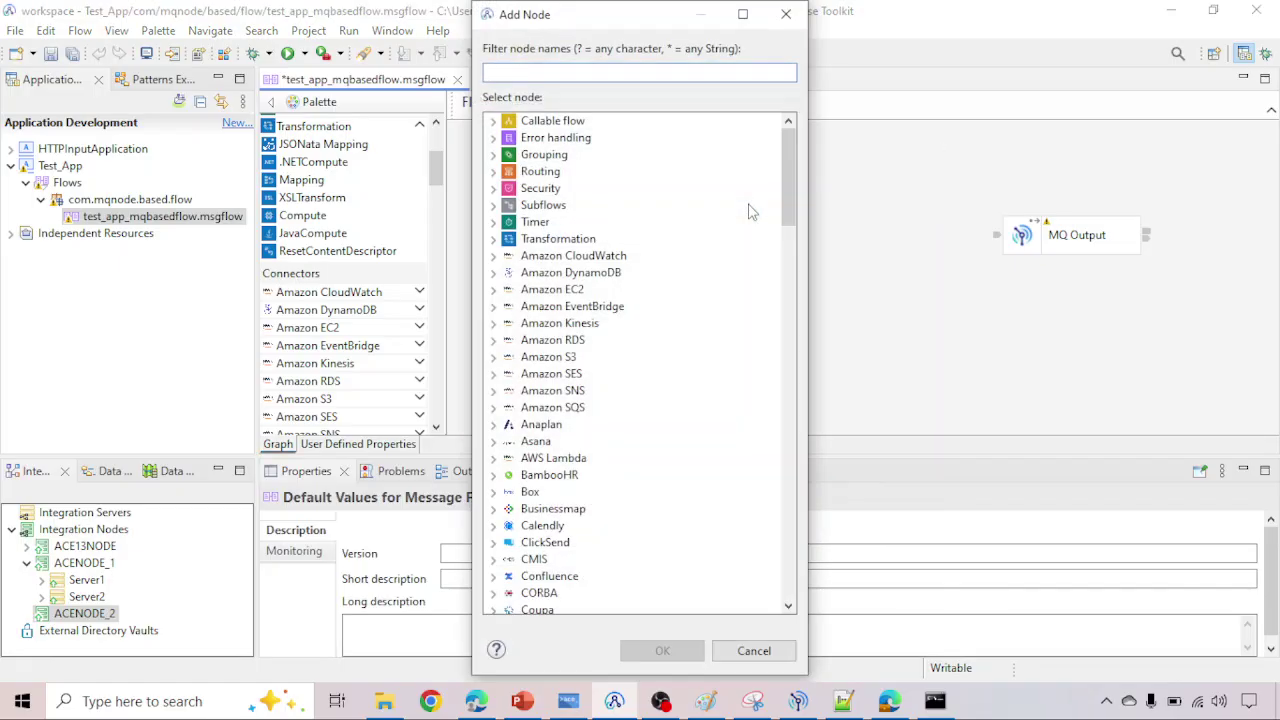
text(com)
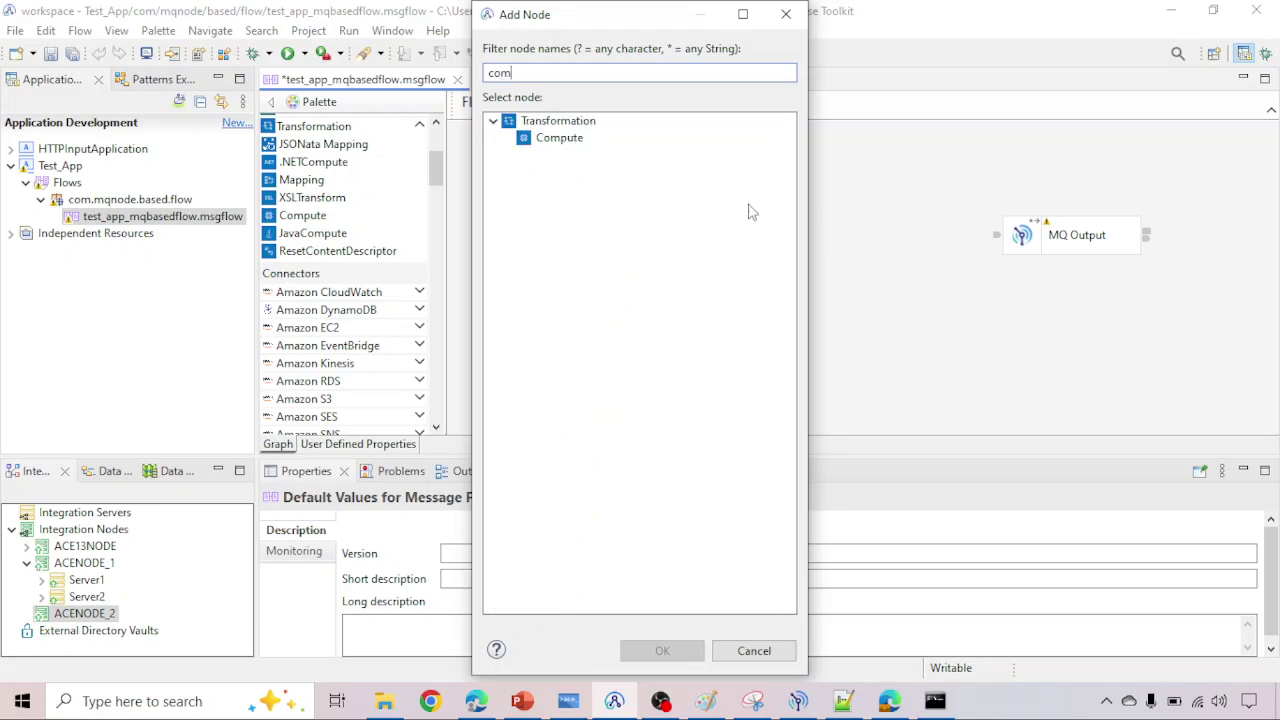
click(556, 138)
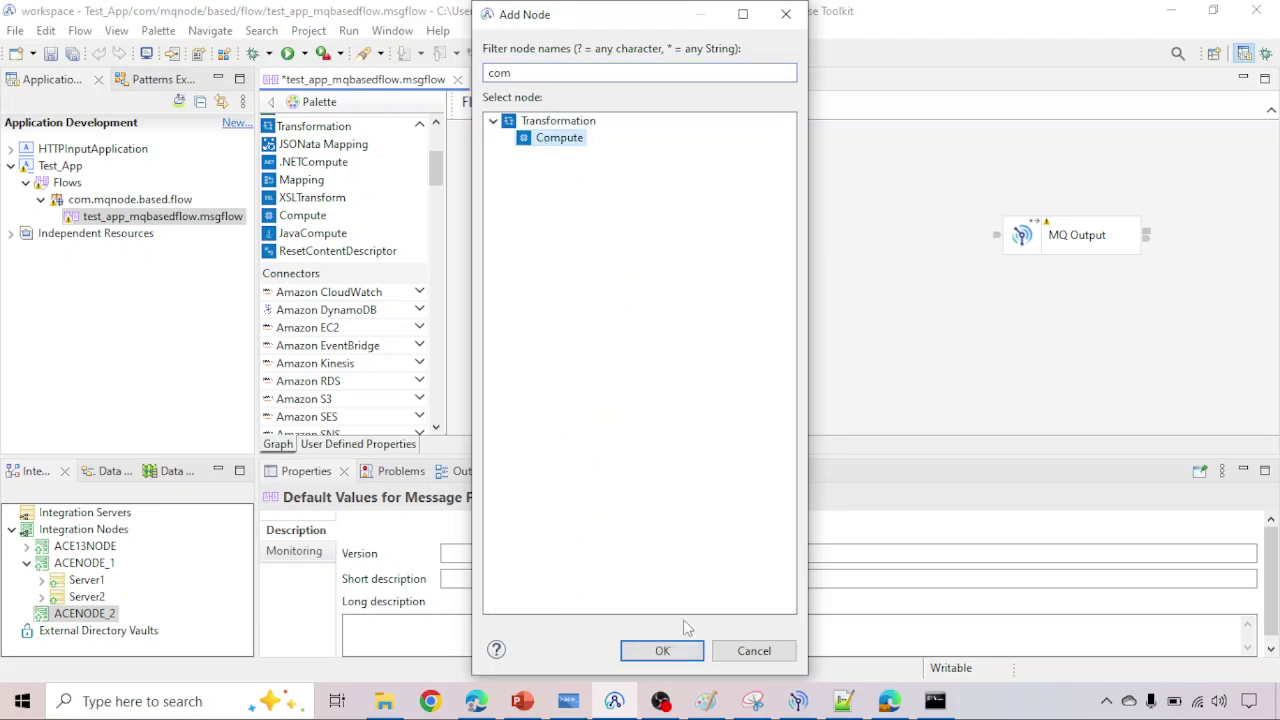
click(662, 650)
scroll(358, 290, up, 4)
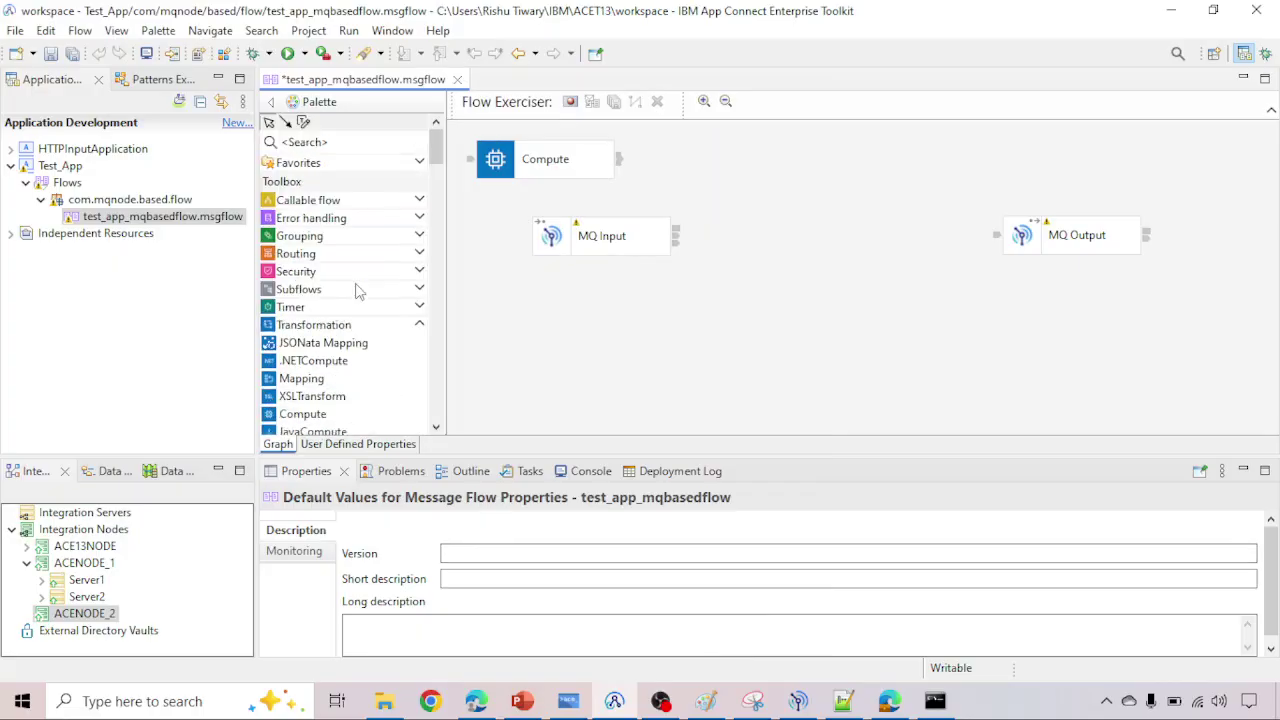
scroll(358, 290, down, 6)
scroll(358, 290, up, 3)
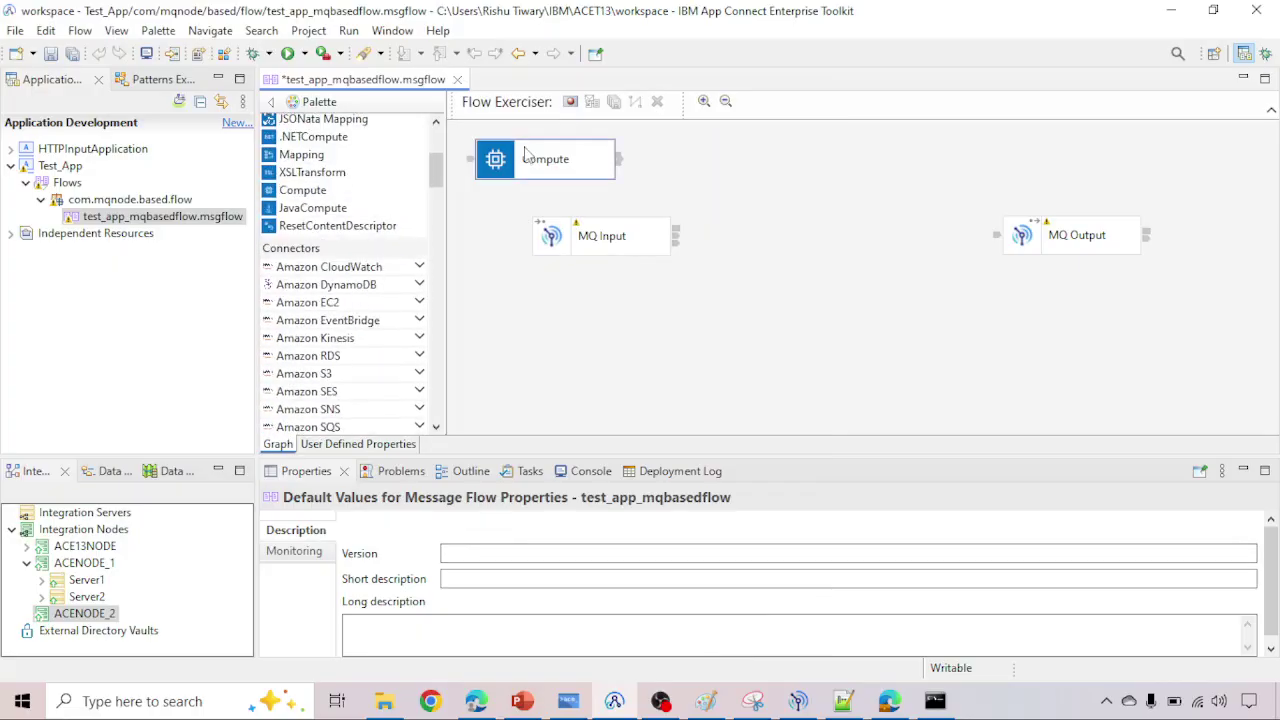
drag(526, 152, 666, 182)
right_click(665, 182)
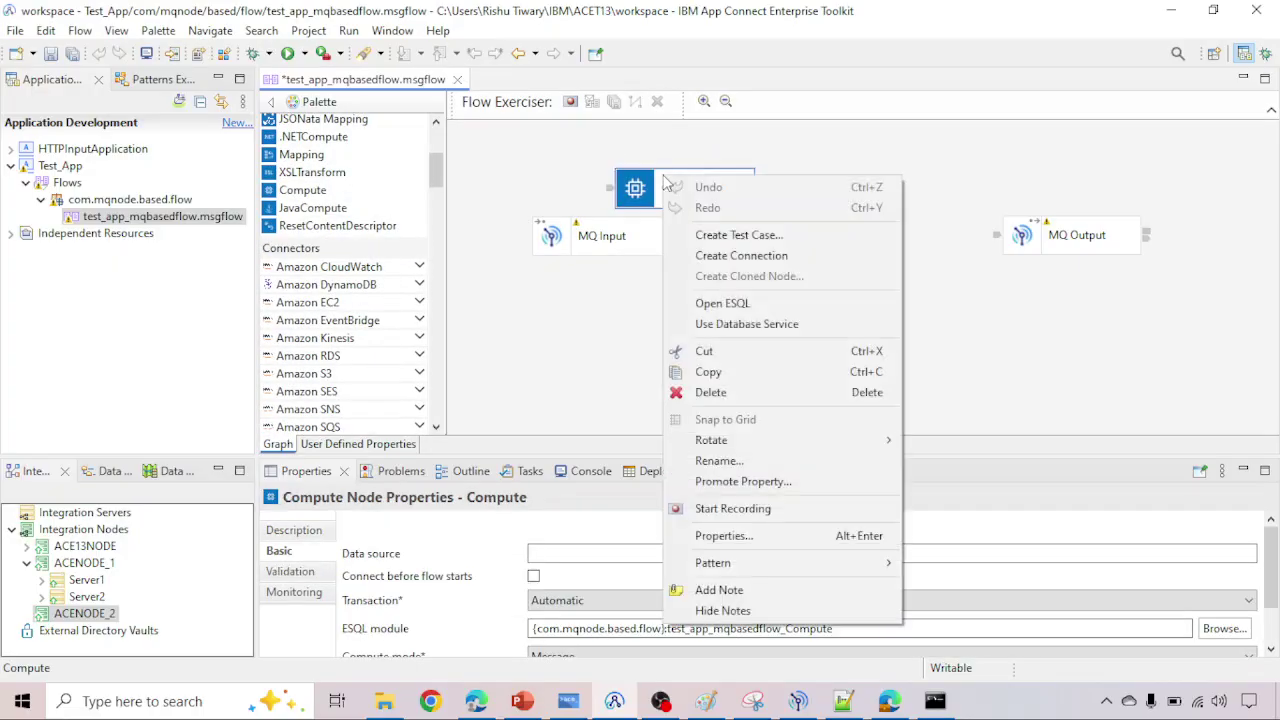
click(888, 157)
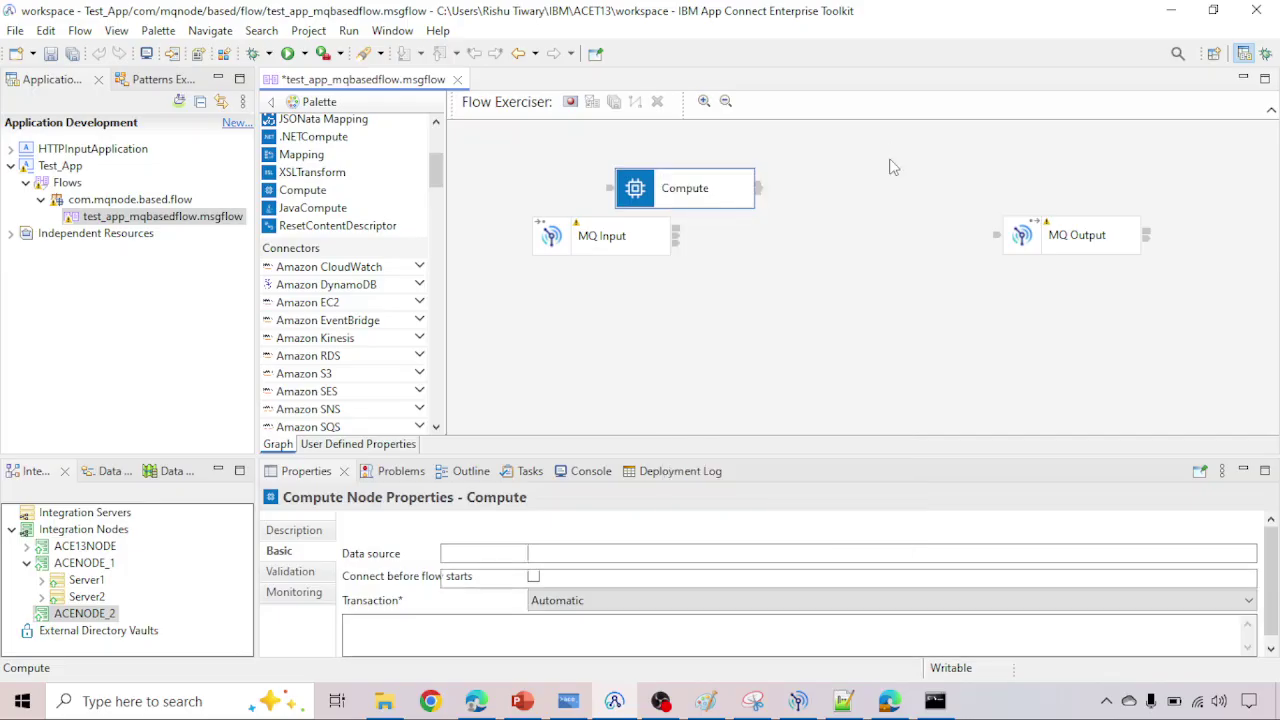
right_click(888, 157)
click(940, 219)
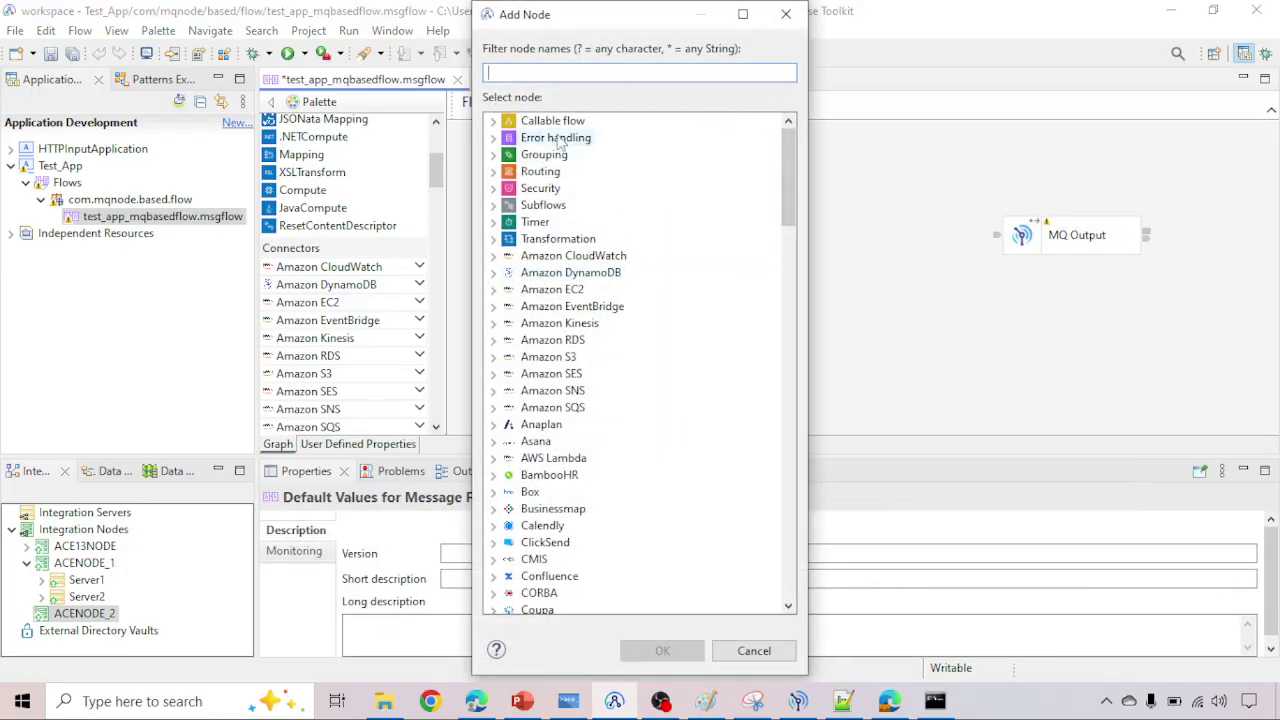
text(com)
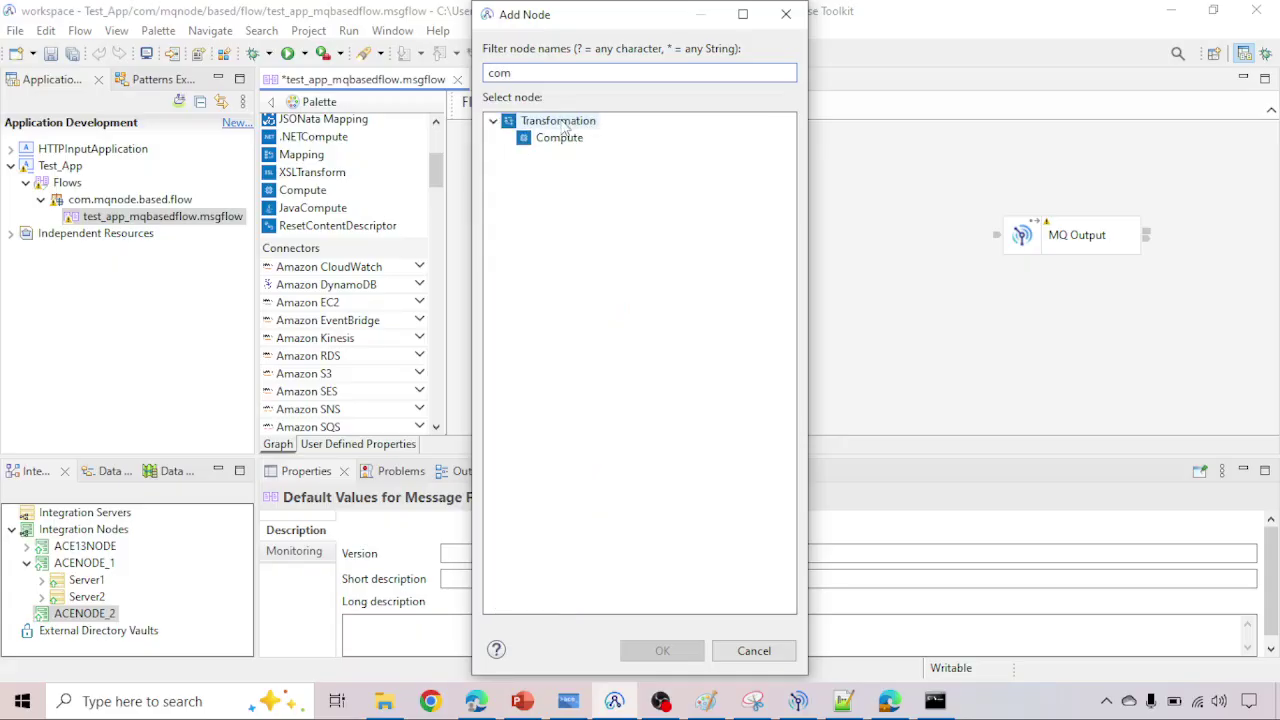
click(788, 18)
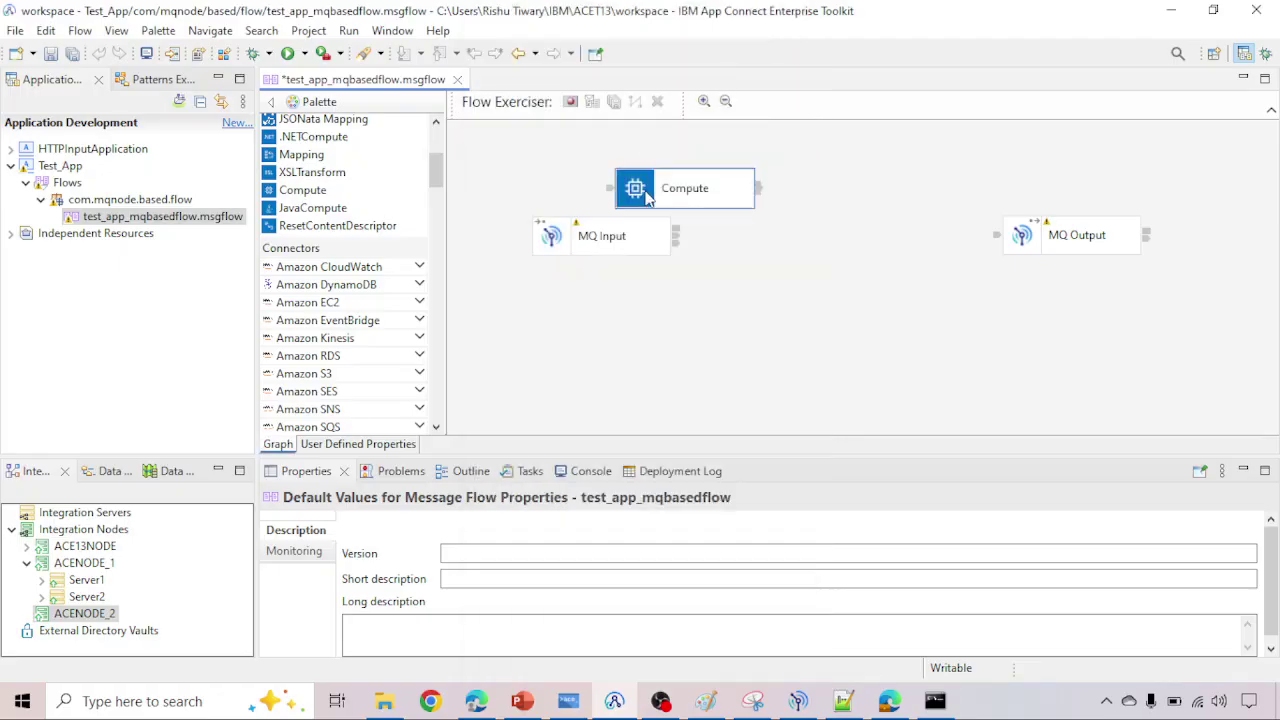
Step: Move the Compute node between MQ Input and MQ Output, and connect MQ Input to Compute and Compute to MQ Output
drag(733, 208, 826, 242)
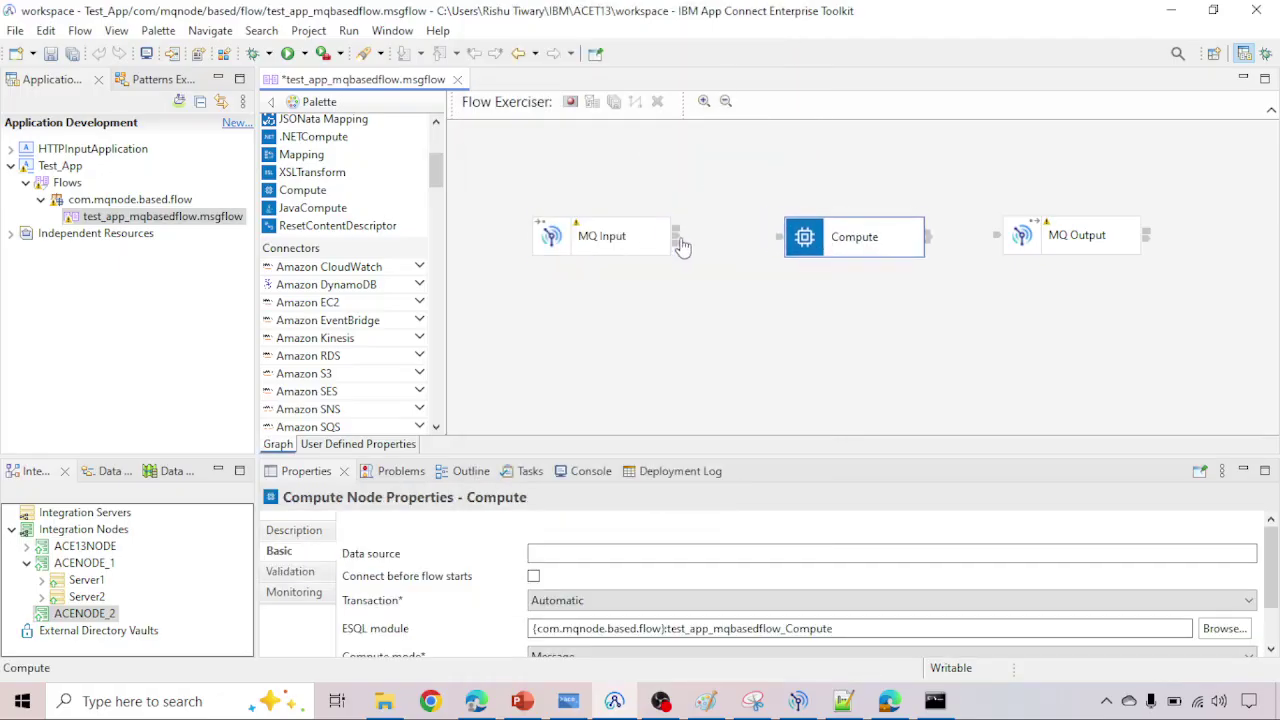
drag(676, 236, 782, 240)
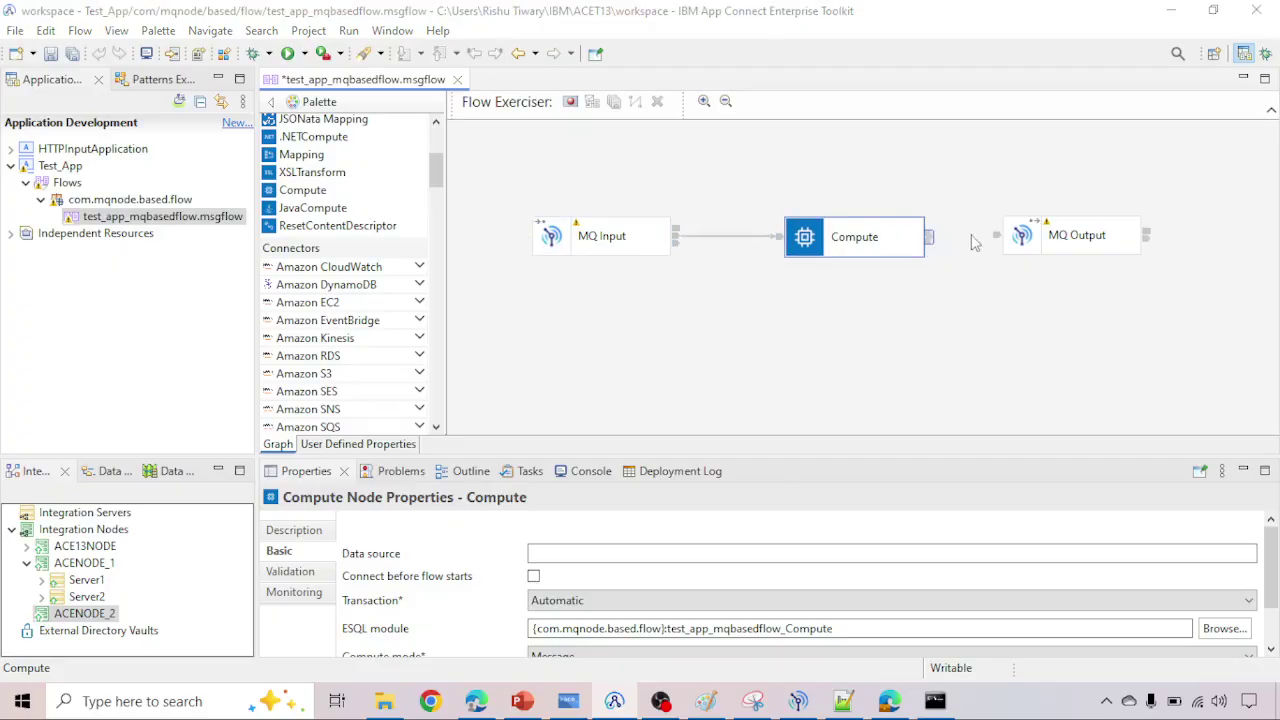
click(930, 238)
click(643, 439)
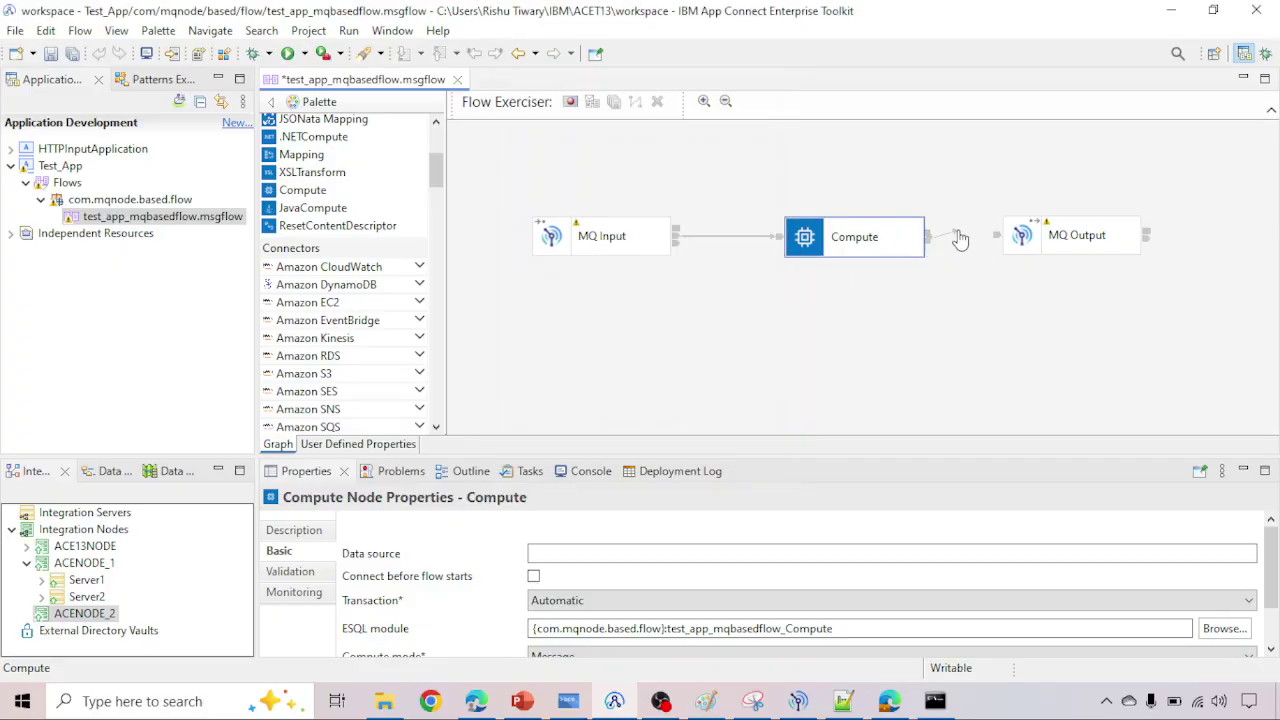
click(1017, 237)
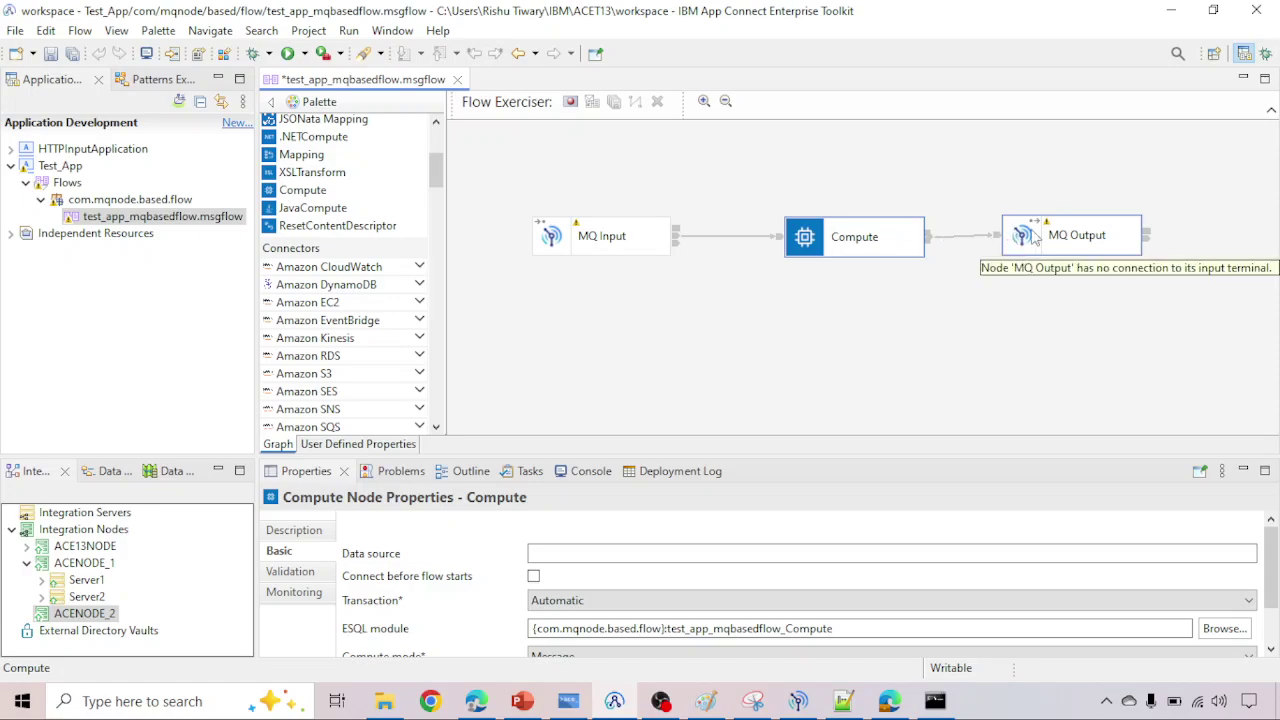
Step: Select the MQ Output node and save the message flow with its connected nodes
click(1043, 236)
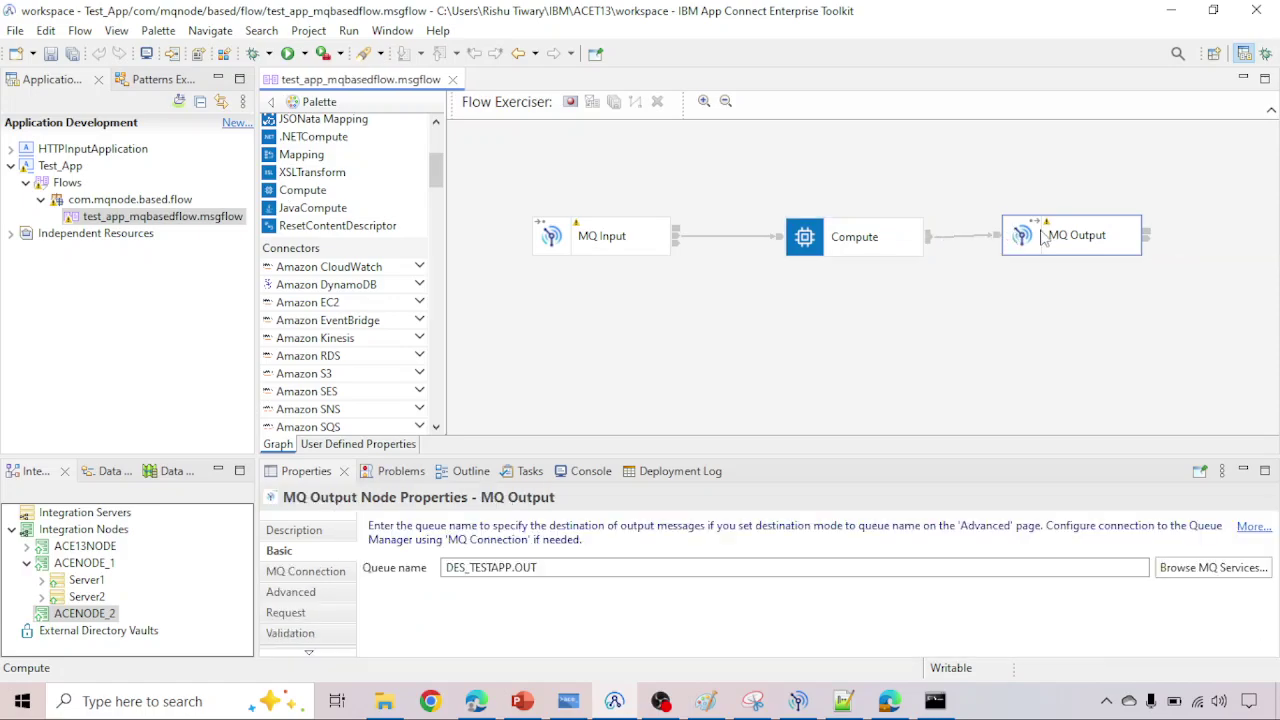
key(ctrl+s)
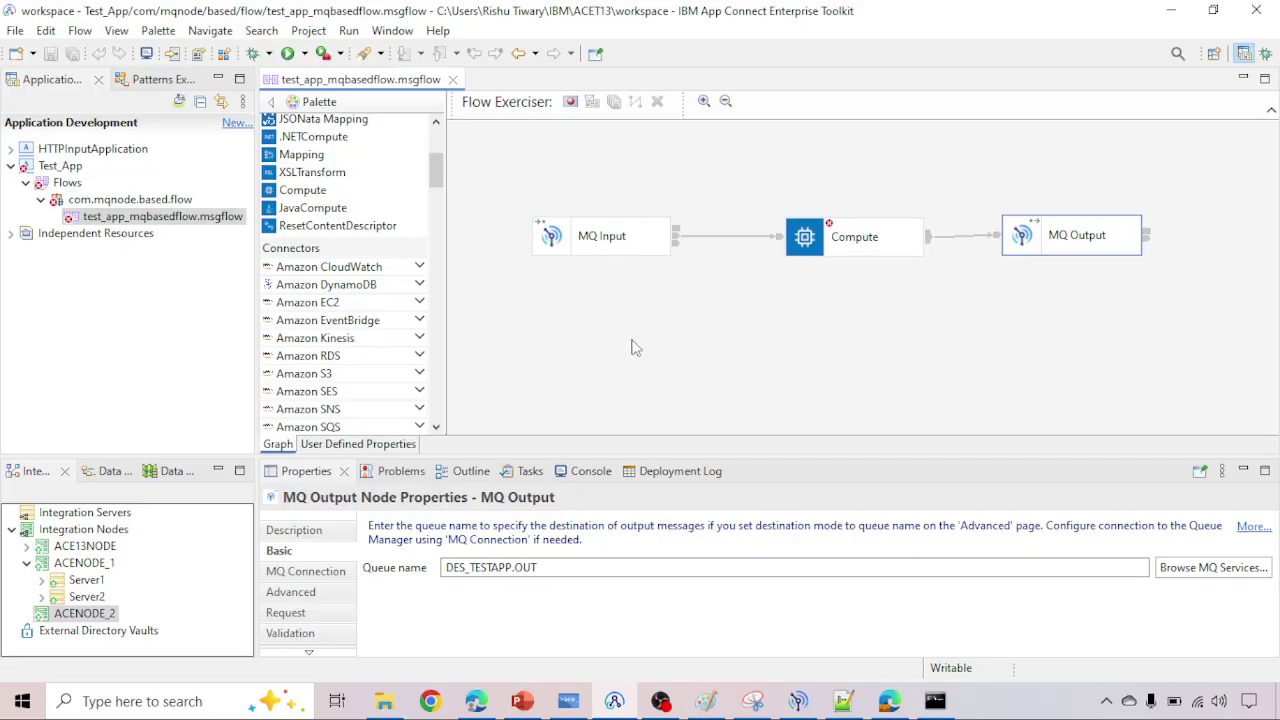
Step: Delete the connection between MQ Input and Compute and save the flow
click(725, 241)
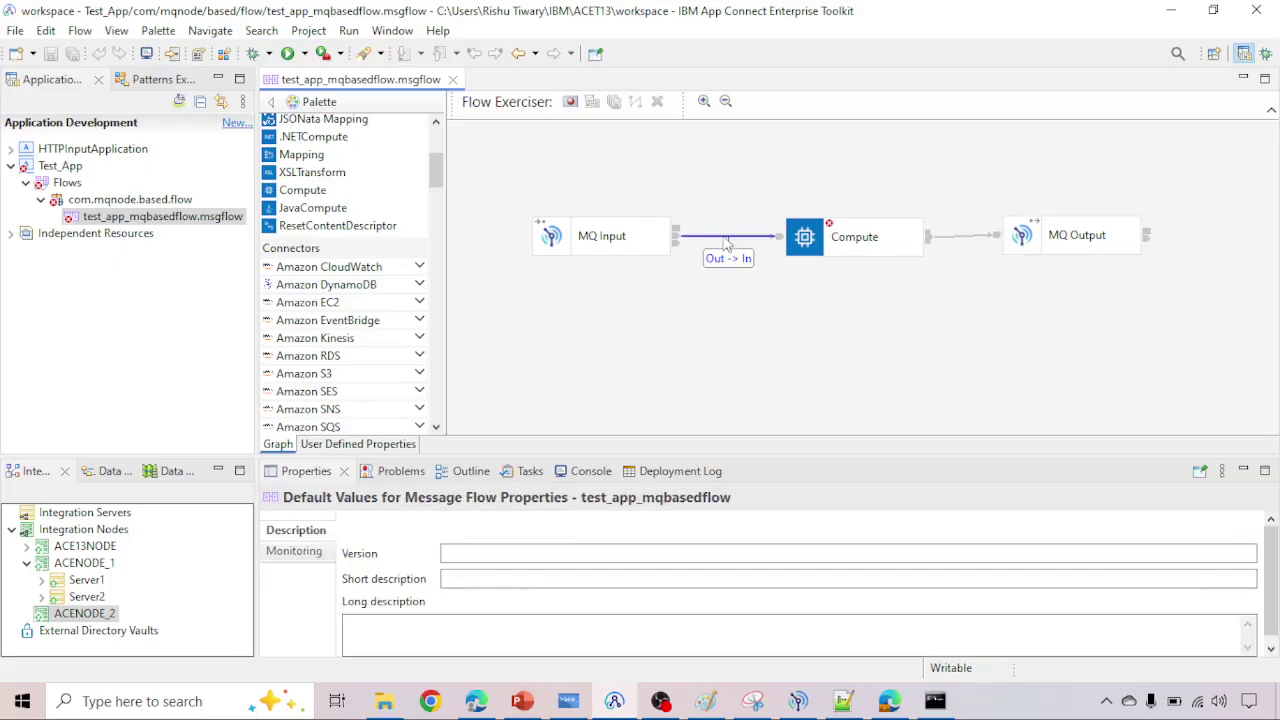
click(727, 240)
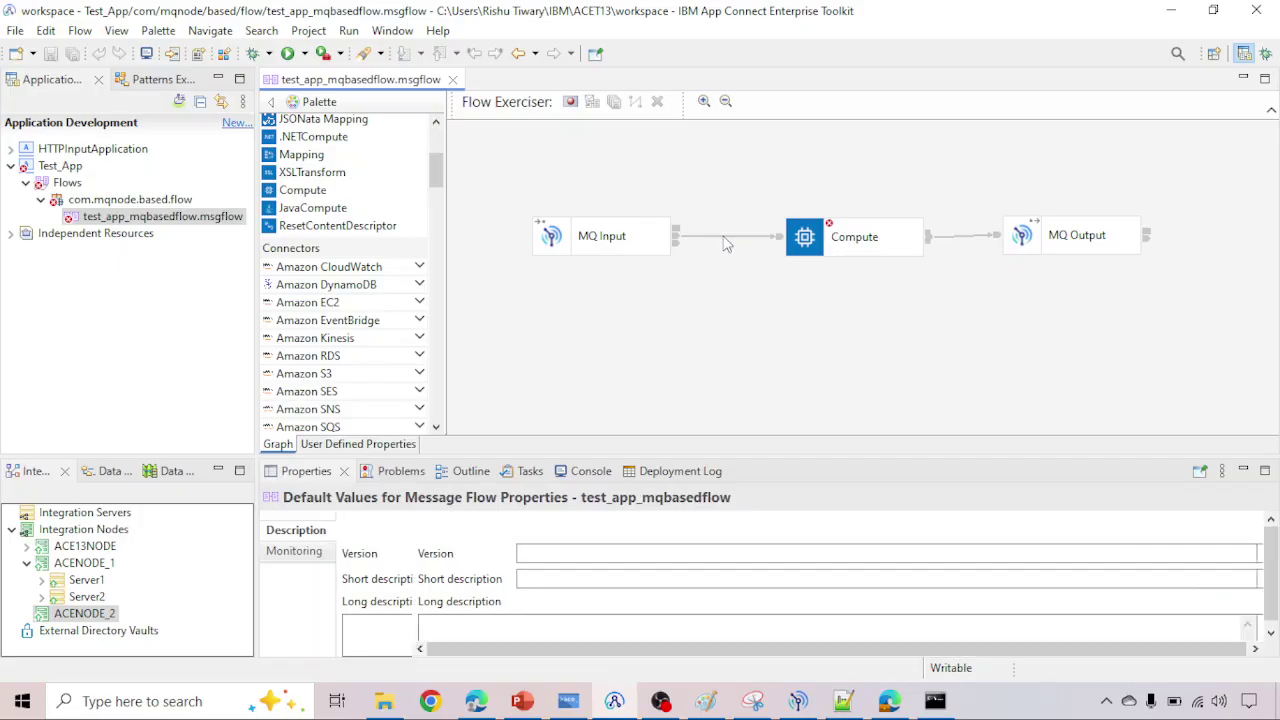
key(Delete)
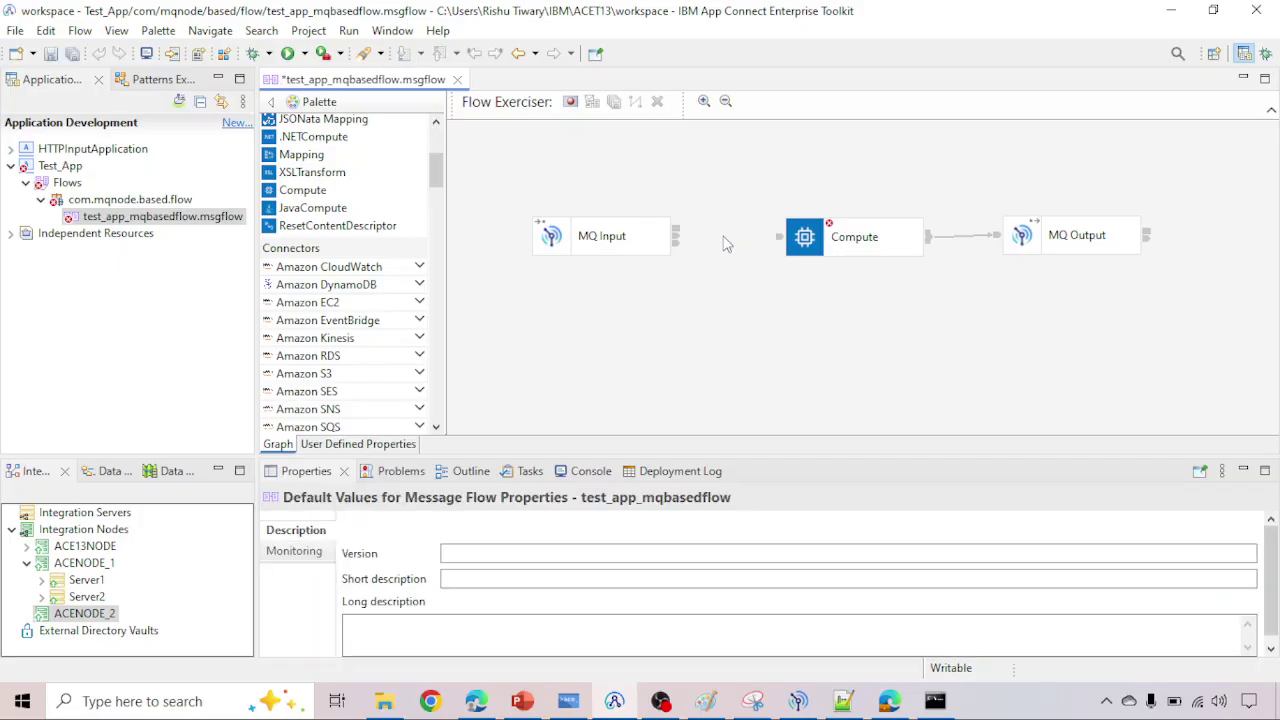
key(ctrl+s)
Step: Examine the flow's listed errors and warnings and the markers on the MQ Input and Compute nodes
click(586, 228)
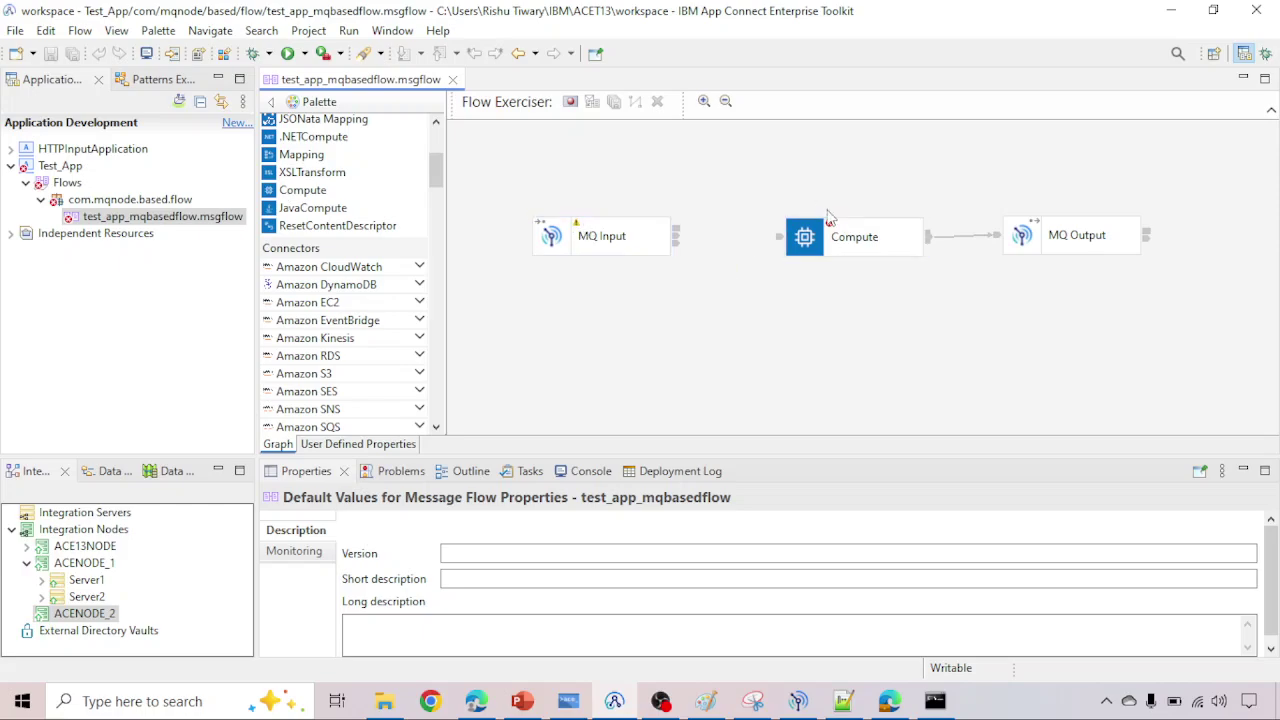
click(574, 232)
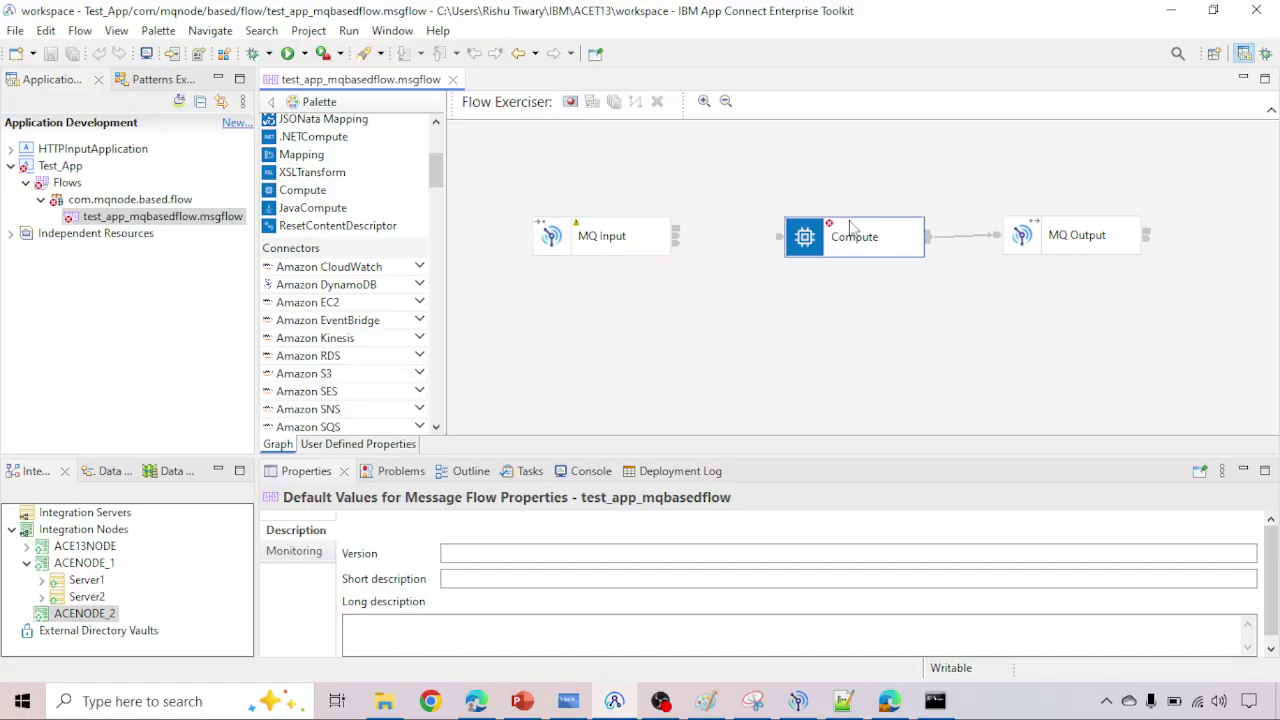
click(401, 471)
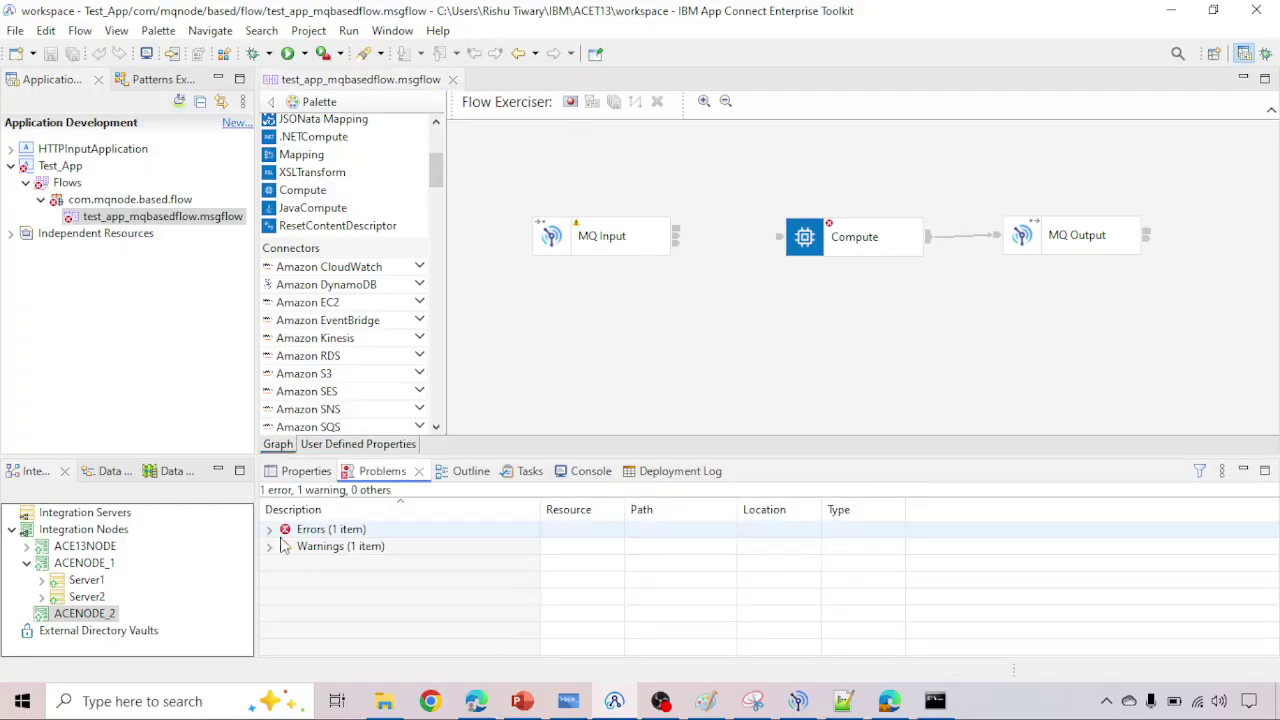
click(270, 547)
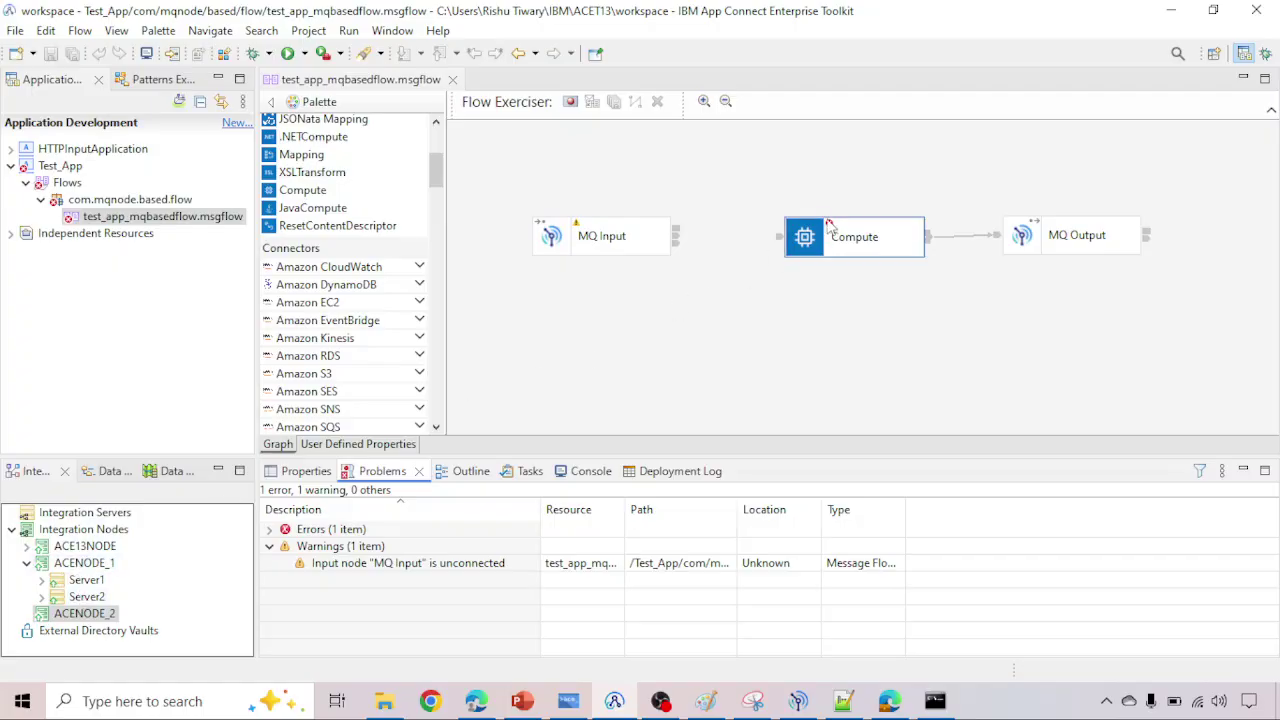
mouse_move(831, 231)
mouse_move(572, 226)
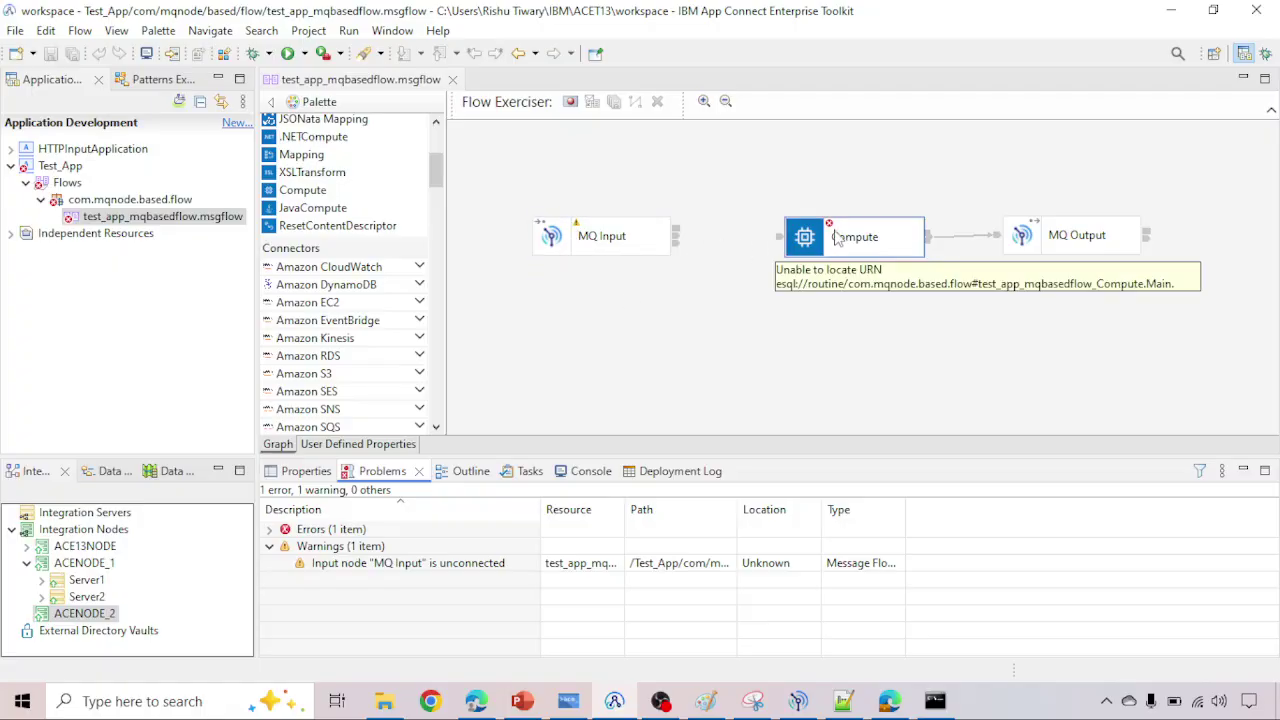
click(270, 530)
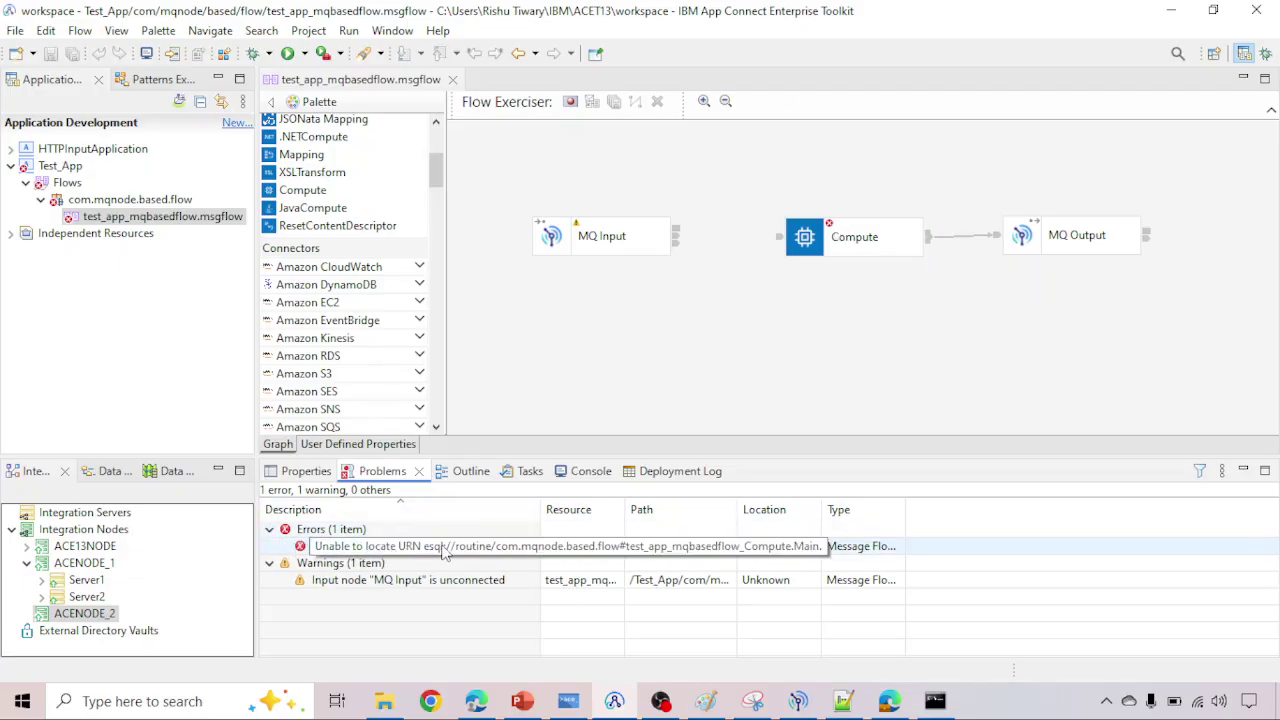
mouse_move(855, 243)
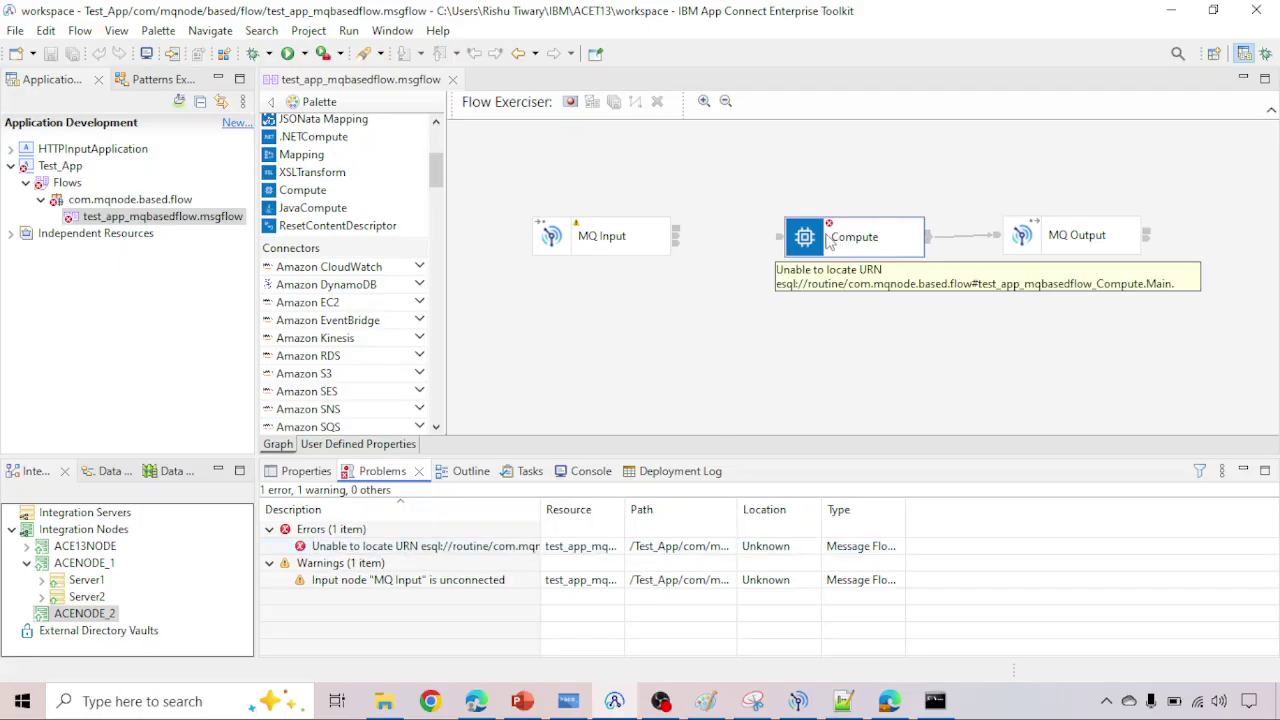
mouse_move(612, 246)
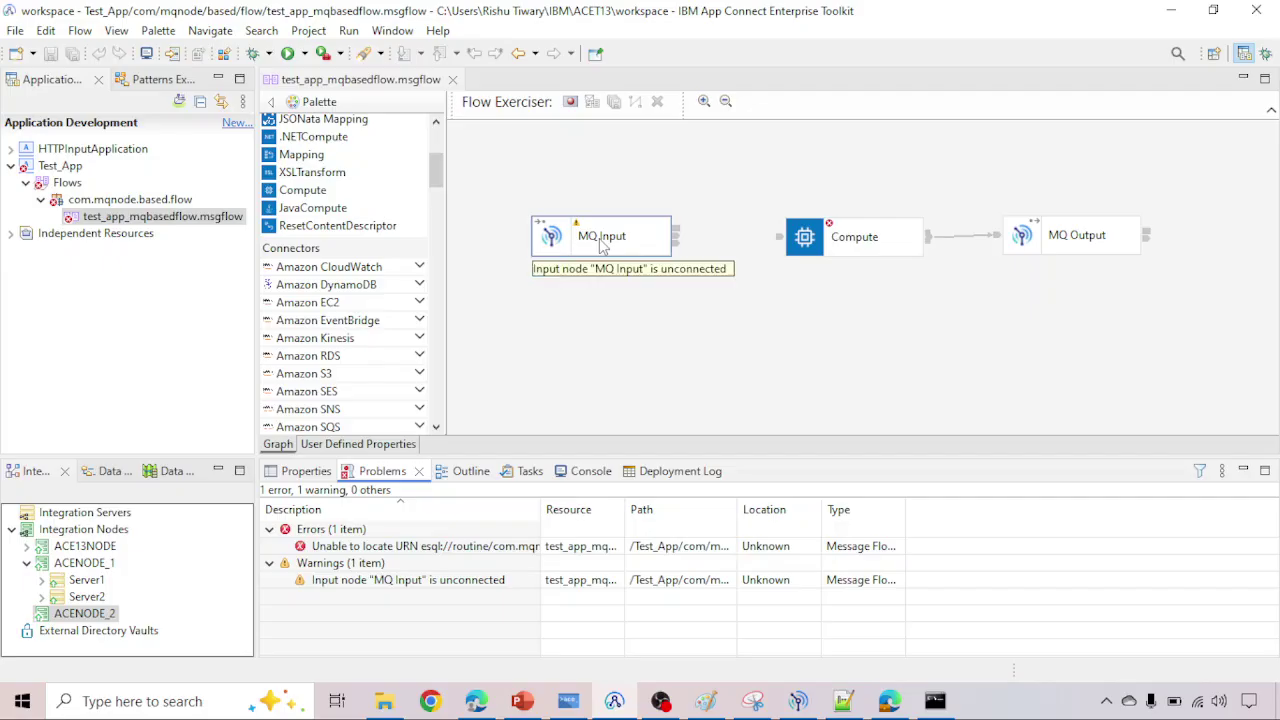
Step: Reconnect MQ Input to the Compute node and save the flow
drag(677, 240, 783, 245)
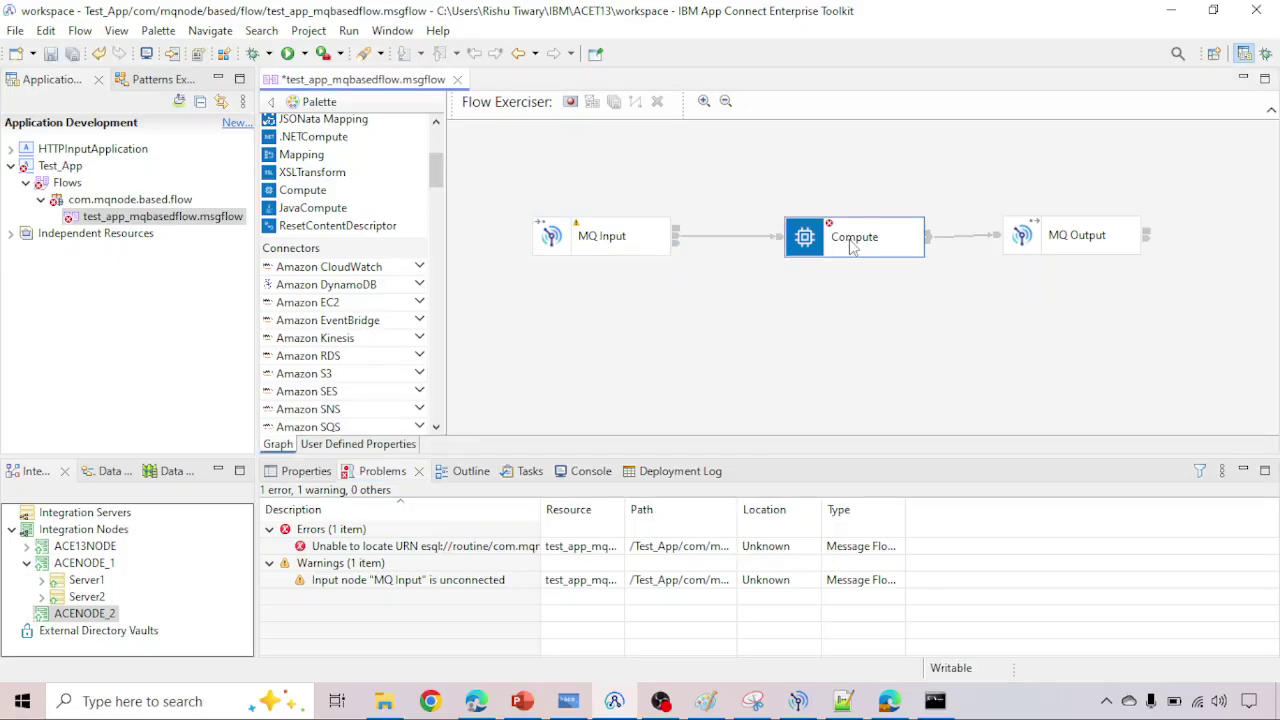
key(ctrl+s)
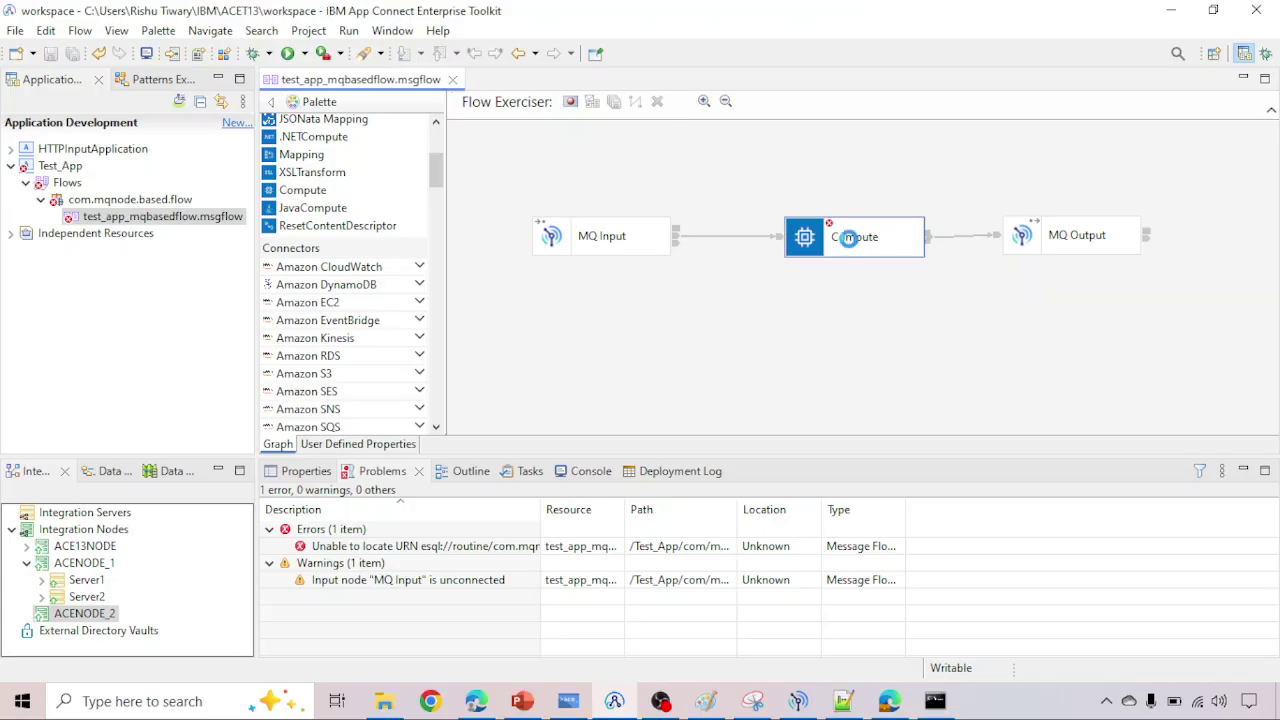
Step: Open the Compute node's ESQL module and review its Main function and the two default copy procedures
double_click(848, 238)
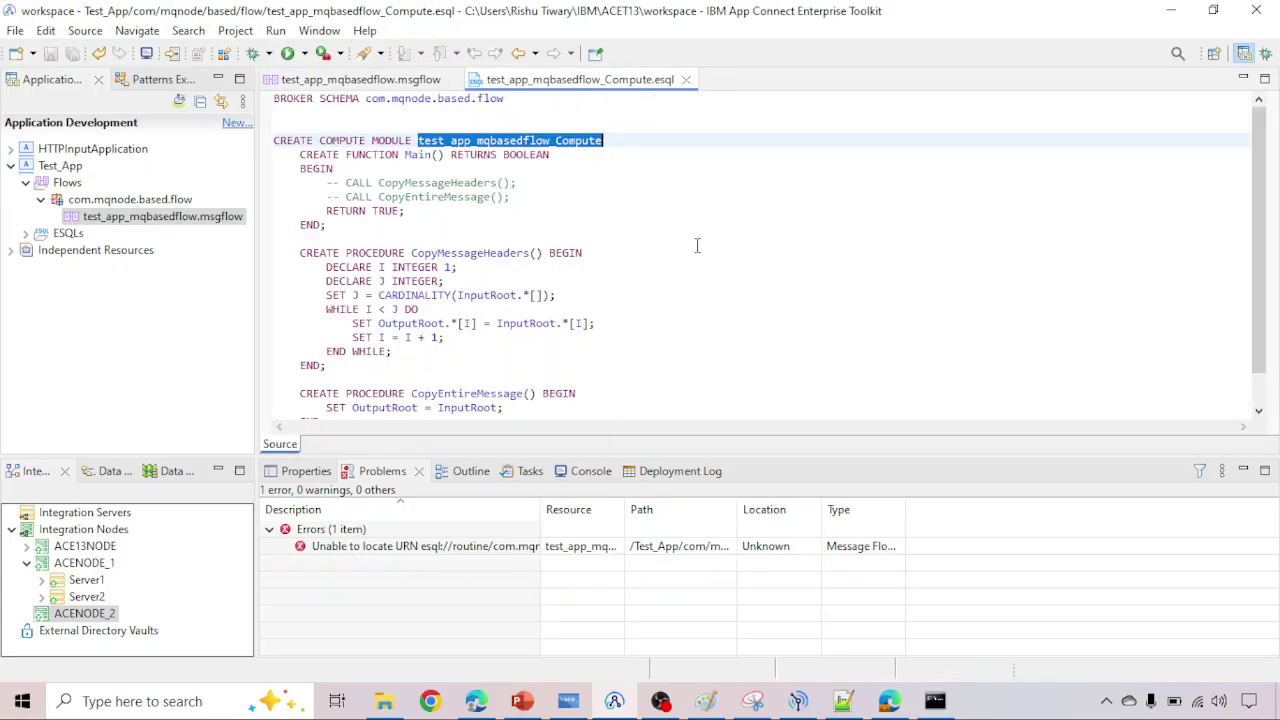
scroll(697, 245, down, 1)
scroll(697, 245, up, 1)
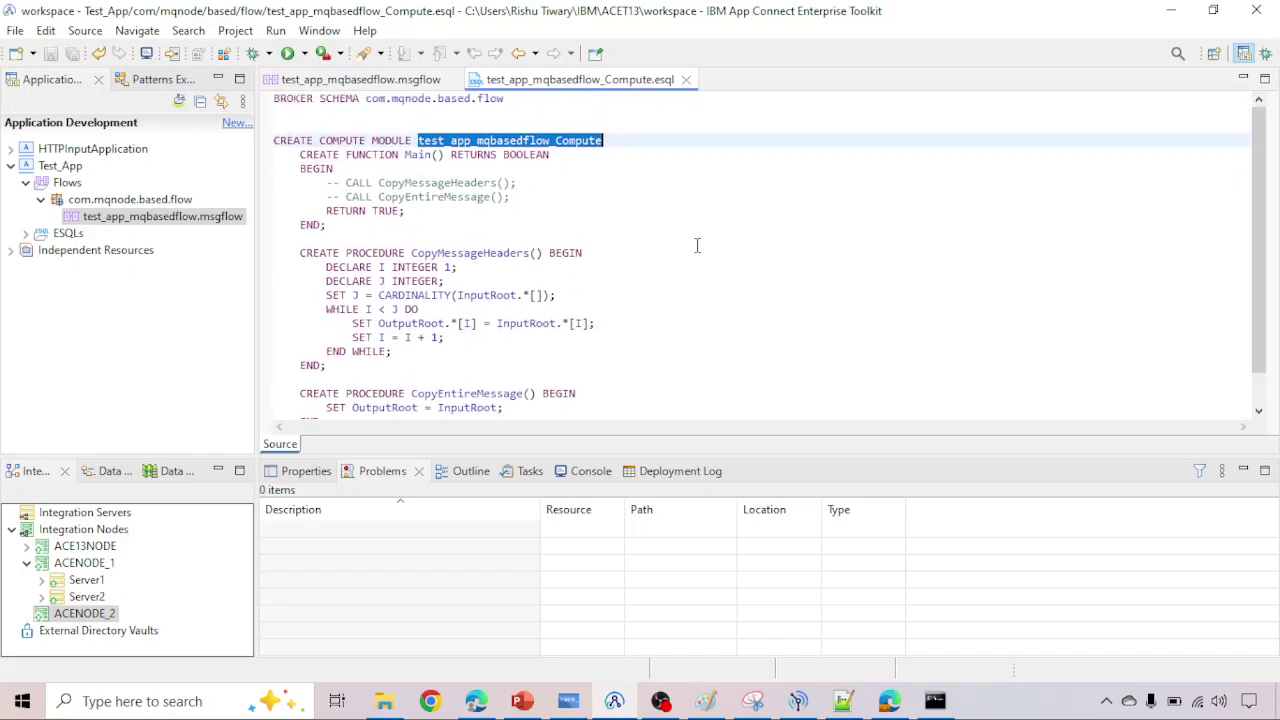
scroll(697, 245, down, 1)
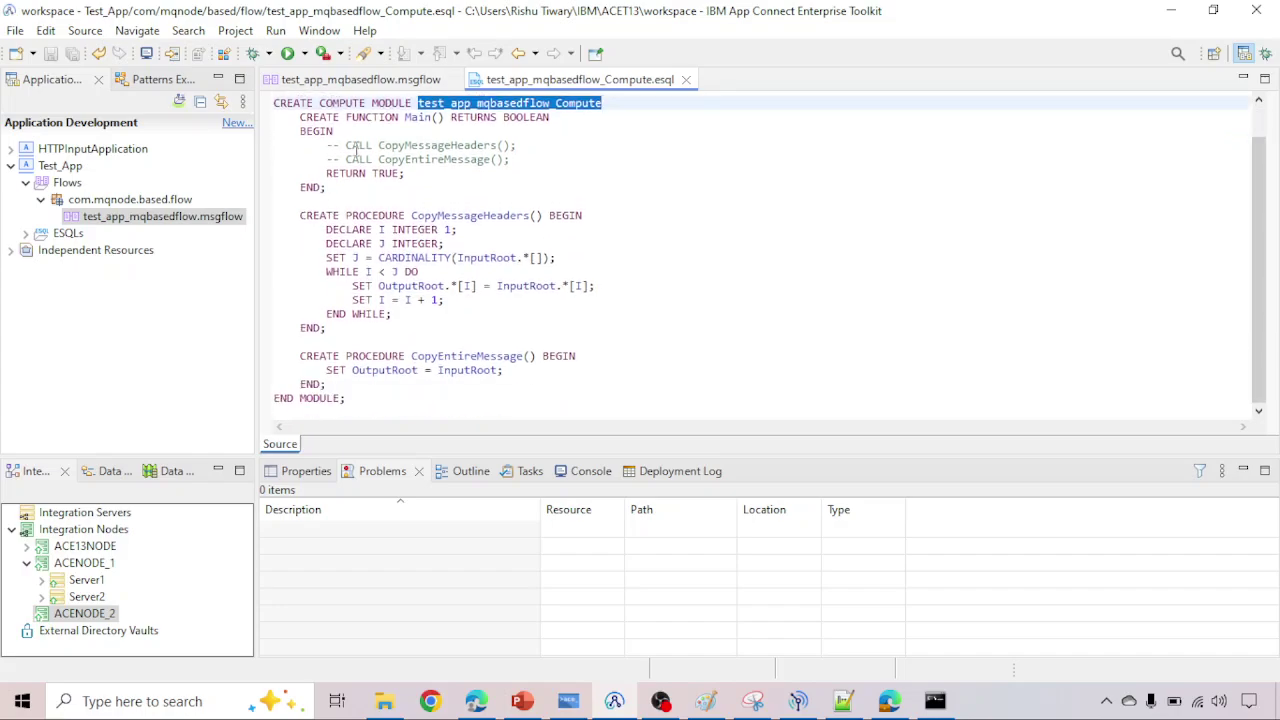
click(345, 145)
drag(300, 215, 449, 383)
scroll(449, 383, up, 1)
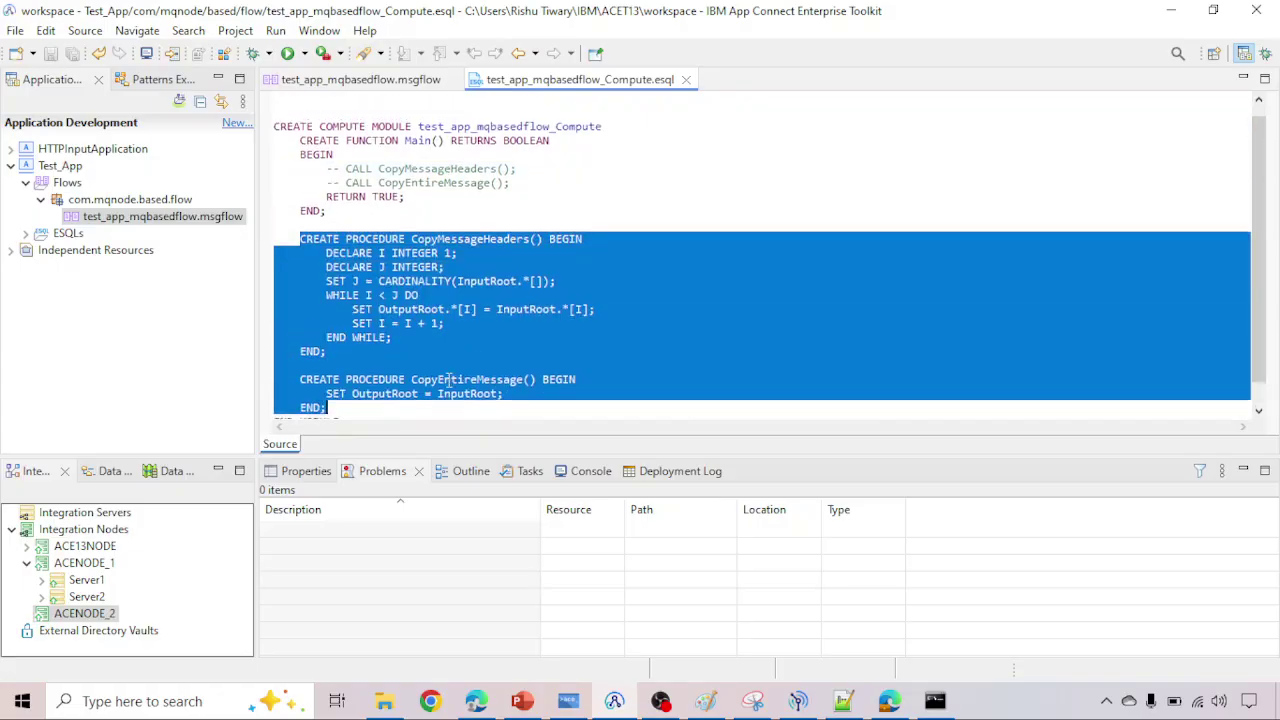
Step: Uncomment the CopyMessageHeaders and CopyEntireMessage calls in Main(), save the ESQL file, and return to the flow
click(345, 183)
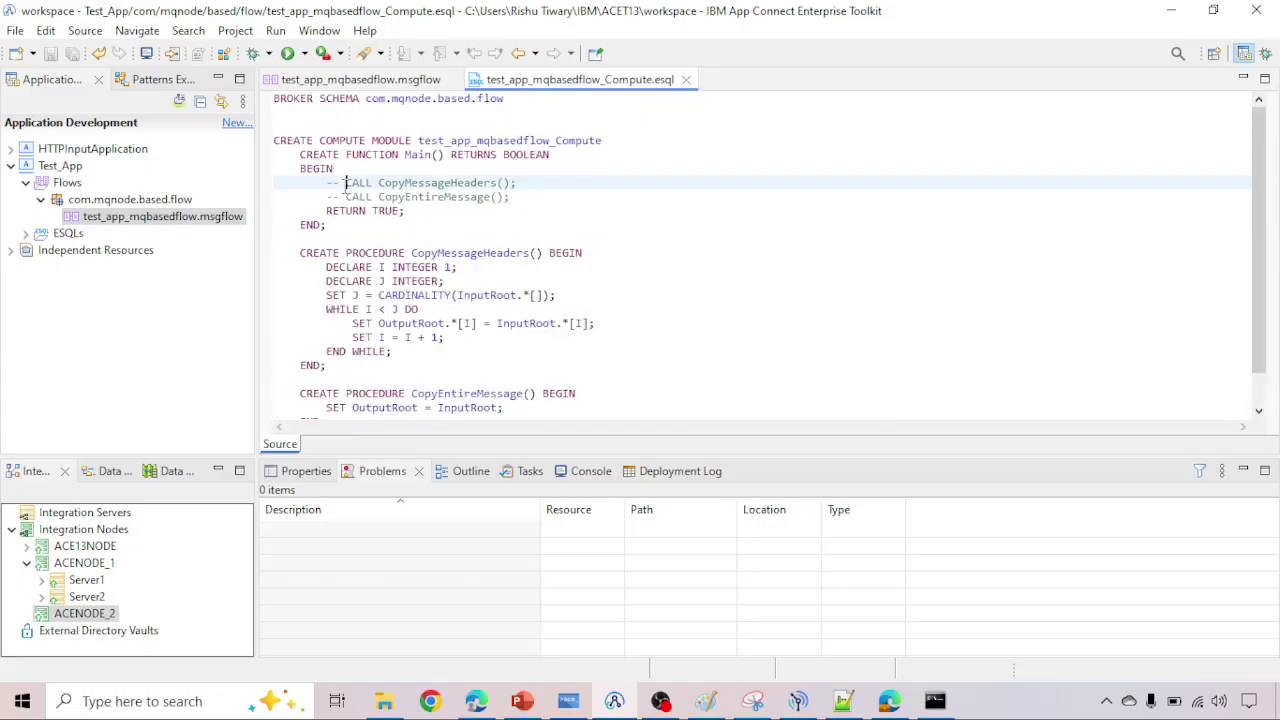
key(BackSpace)
key(BackSpace)
key(BackSpace)
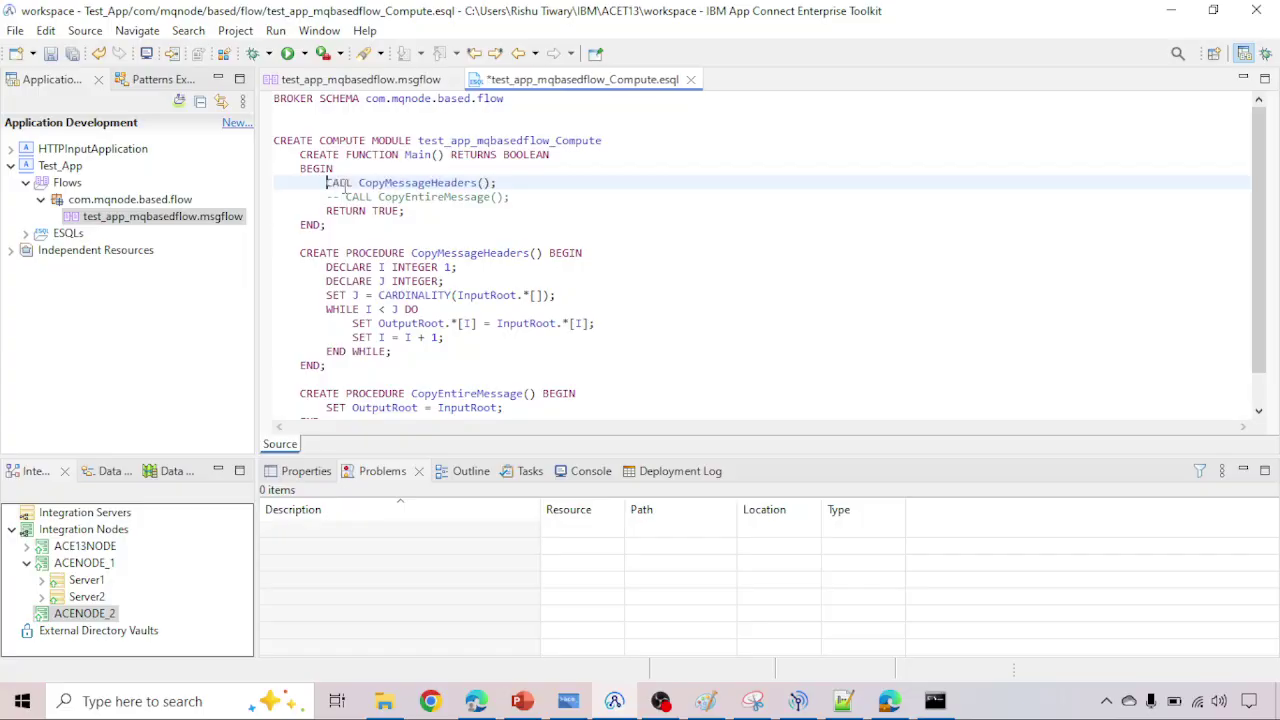
click(346, 197)
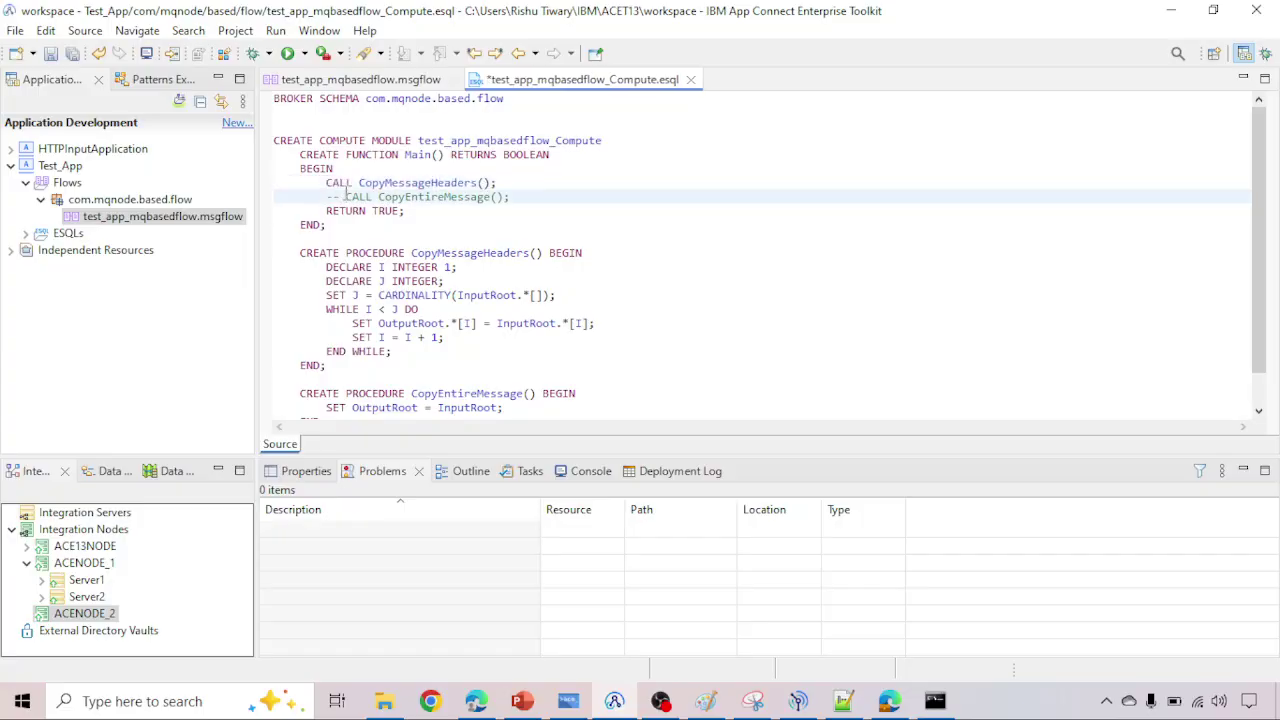
key(BackSpace)
key(BackSpace)
key(BackSpace)
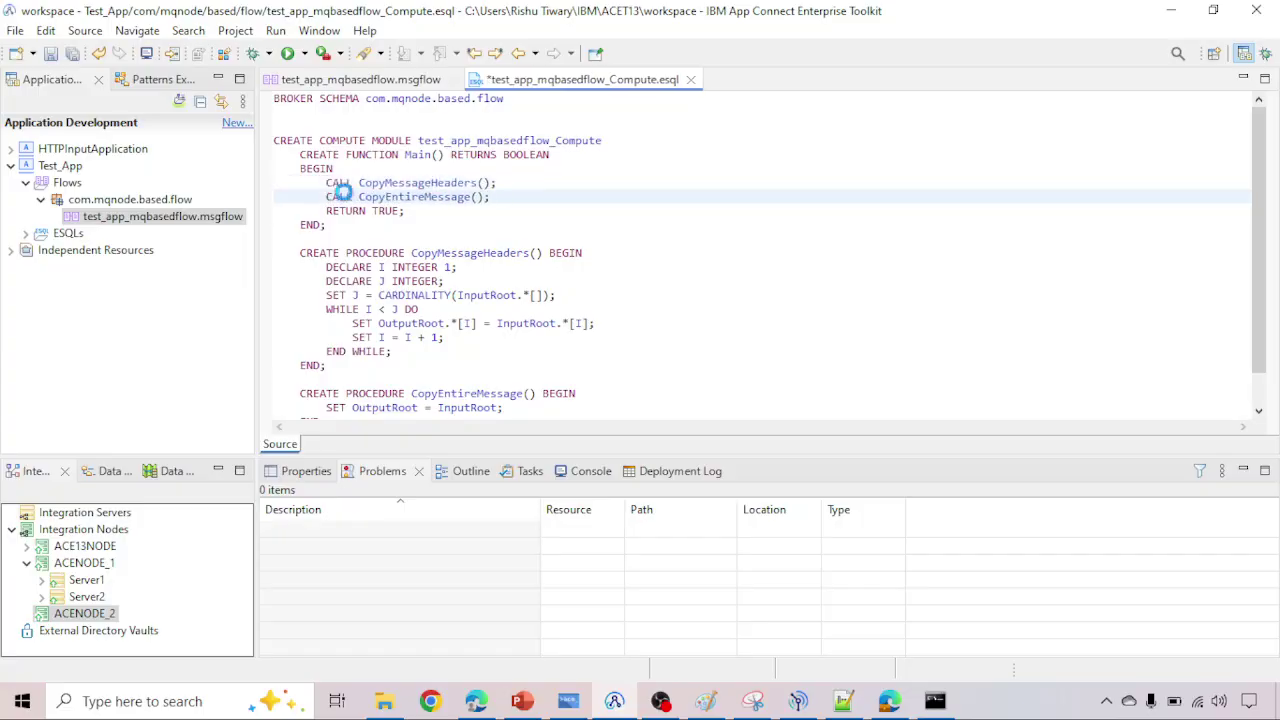
key(ctrl+s)
click(408, 86)
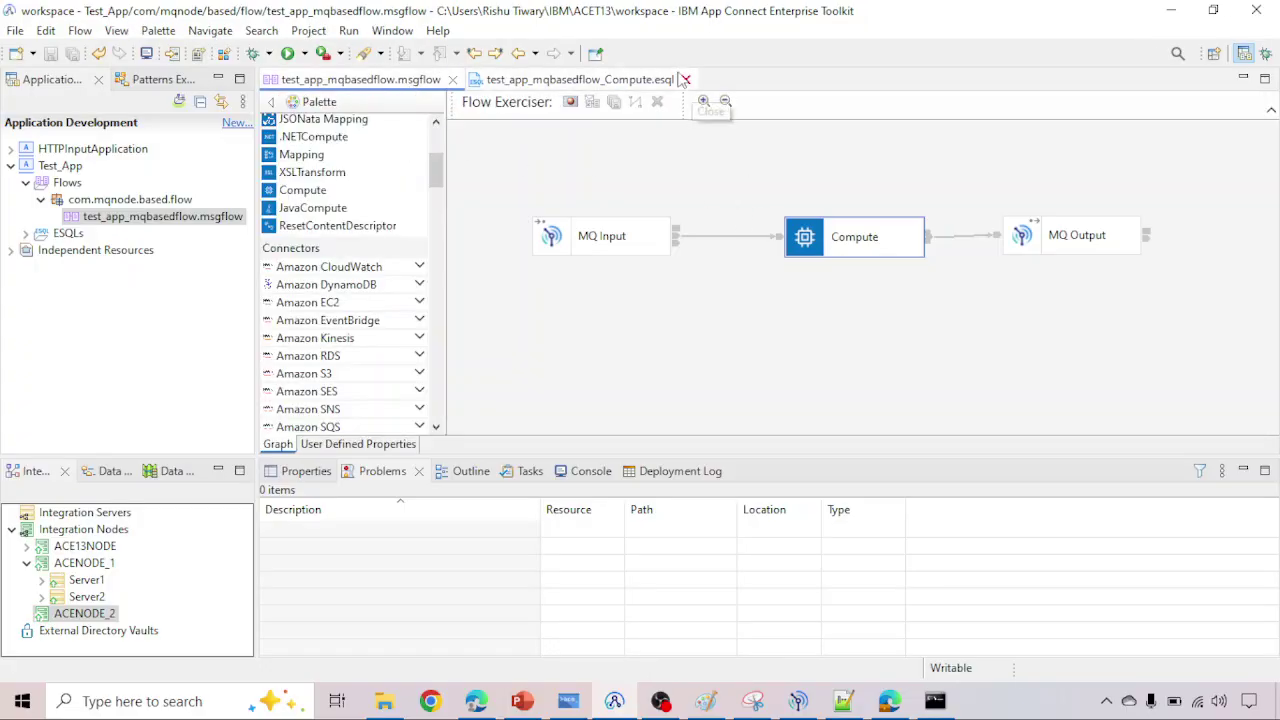
Step: Delete the CopyMessageHeaders and CopyEntireMessage procedure definitions from test_app_mqbasedflow_Compute.esql
click(641, 80)
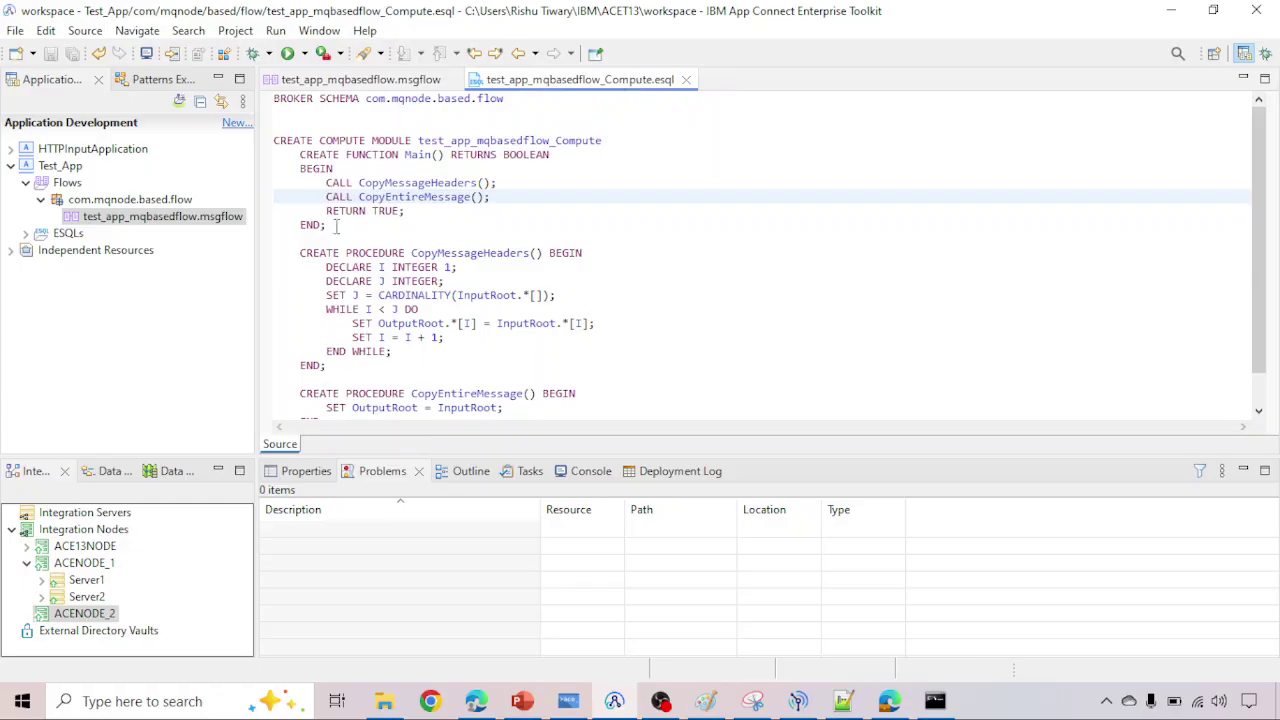
scroll(336, 226, down, 1)
drag(296, 215, 397, 382)
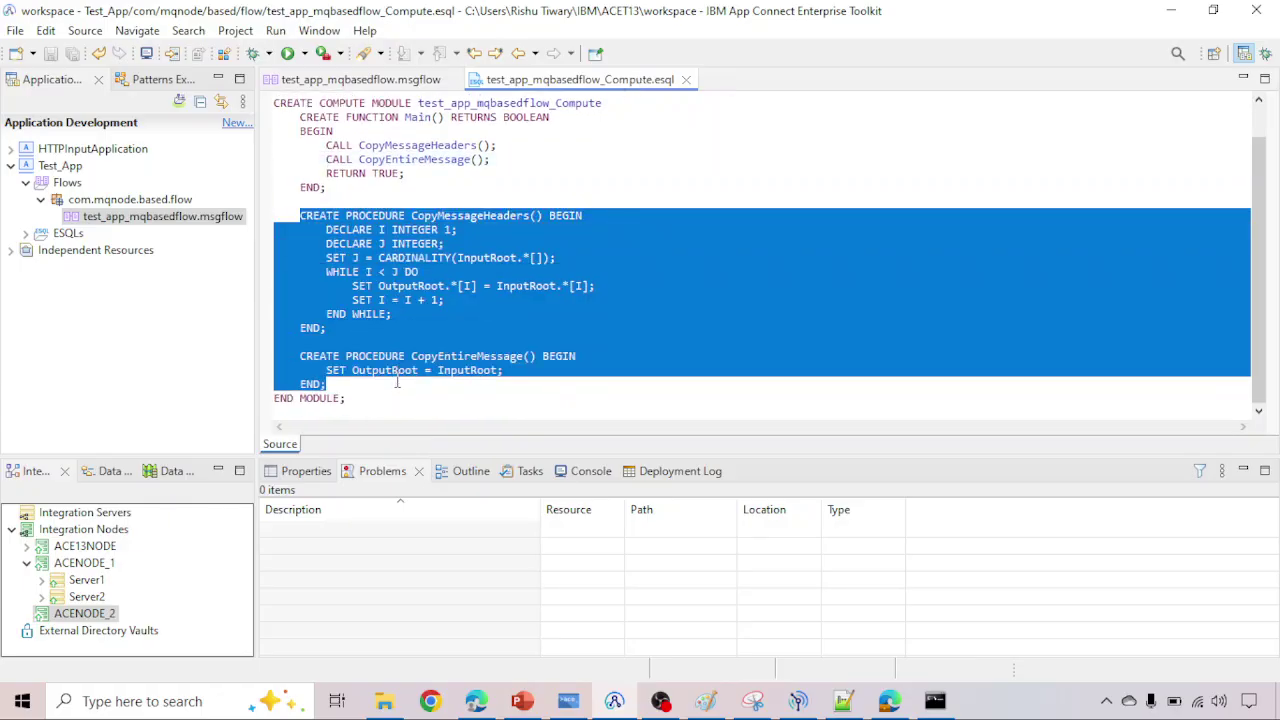
key(Delete)
key(BackSpace)
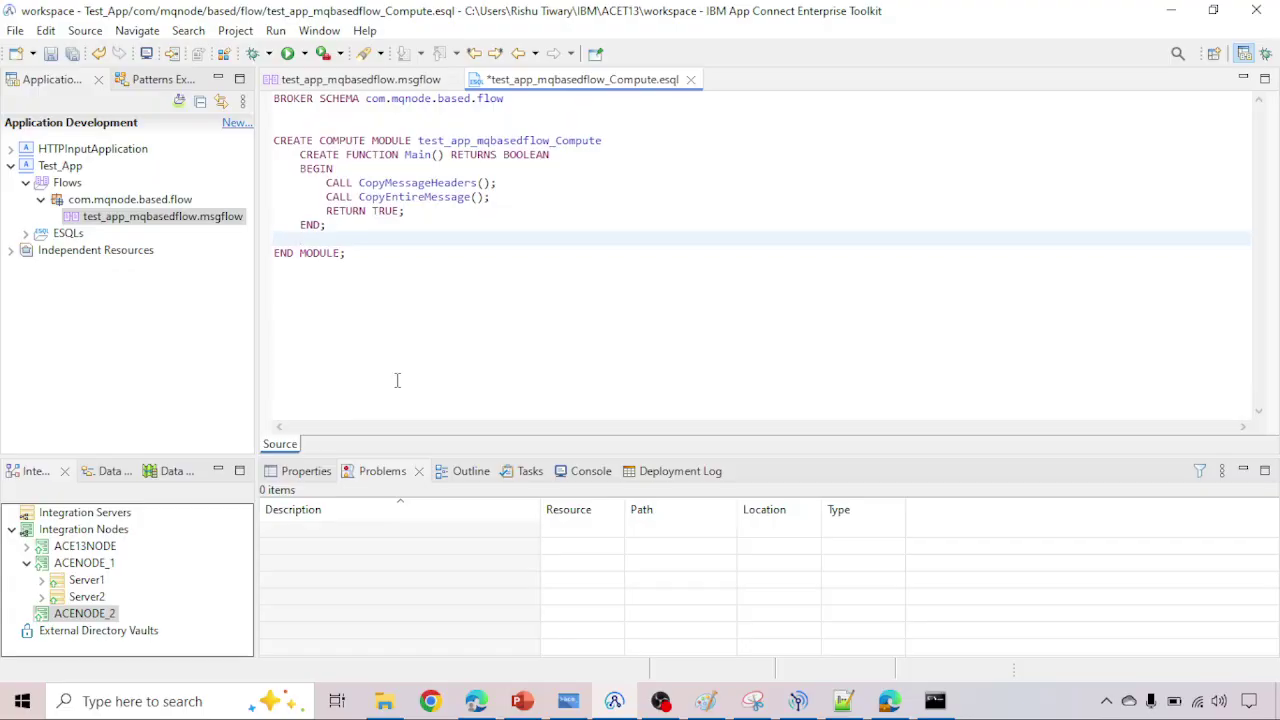
Step: Replace the two CALL lines in Main() with blank lines above RETURN TRUE and save the ESQL file
drag(302, 184, 520, 198)
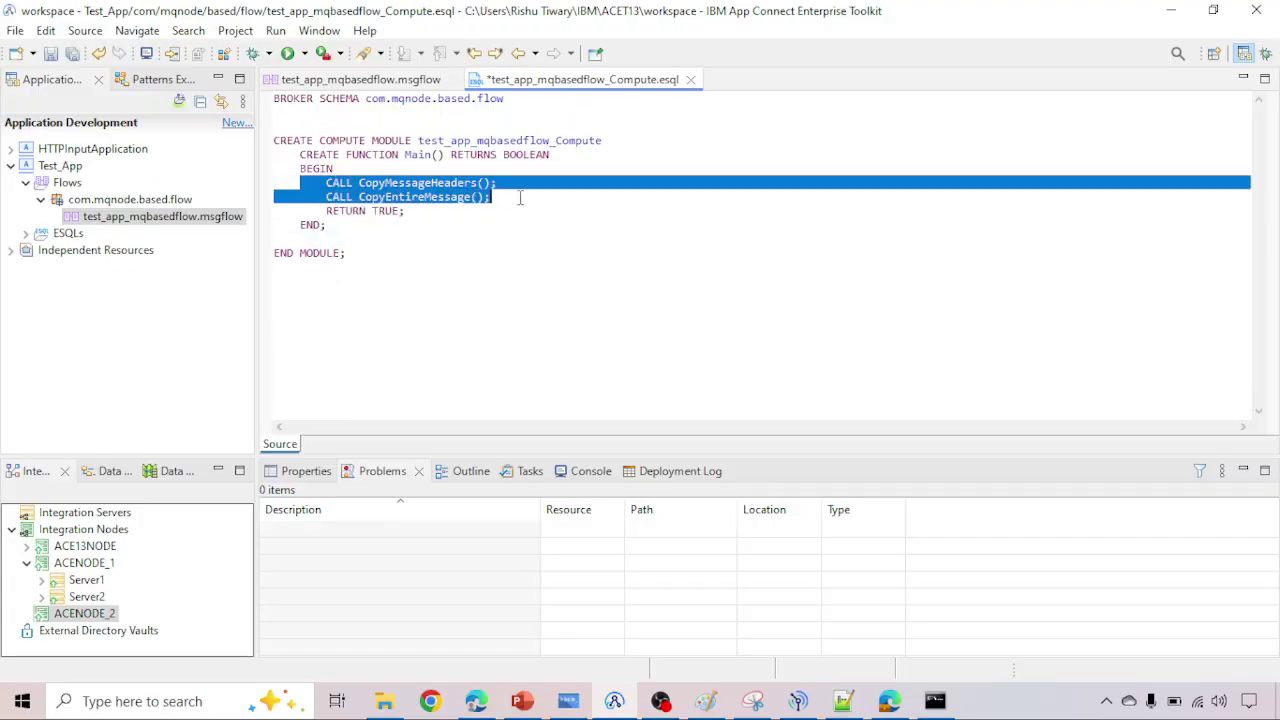
key(Delete)
key(Return)
key(Return)
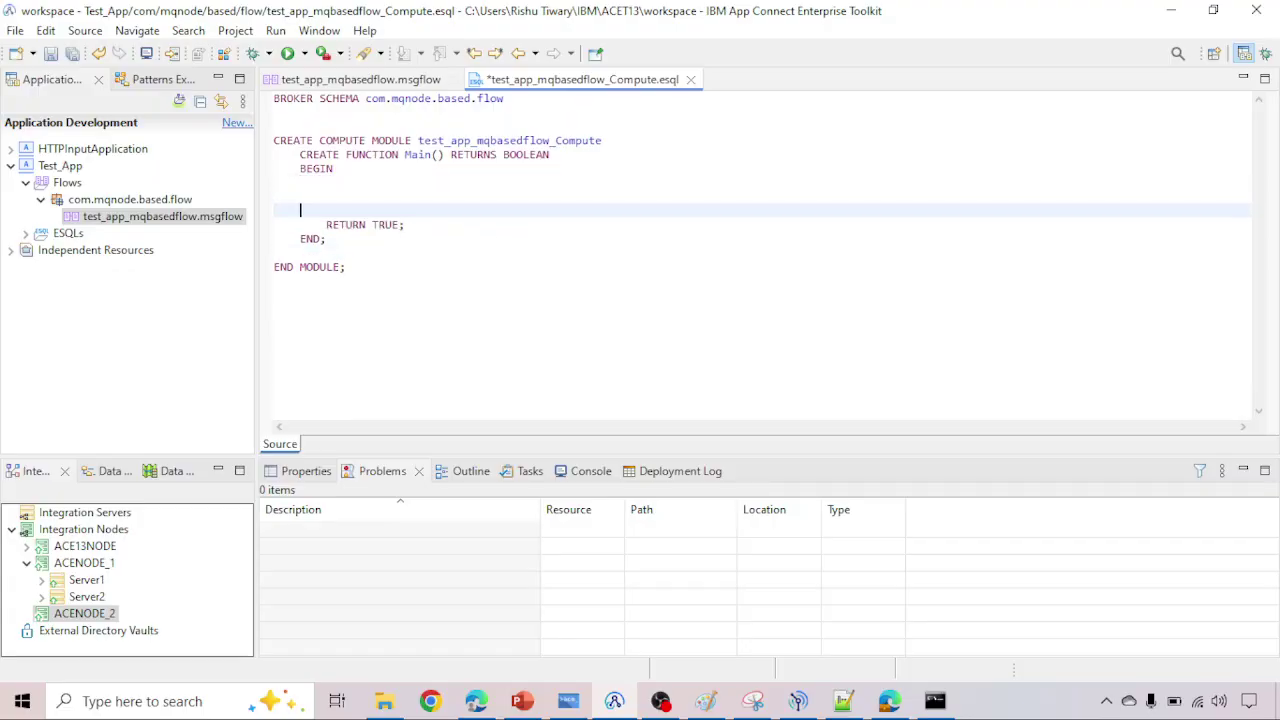
key(ctrl+s)
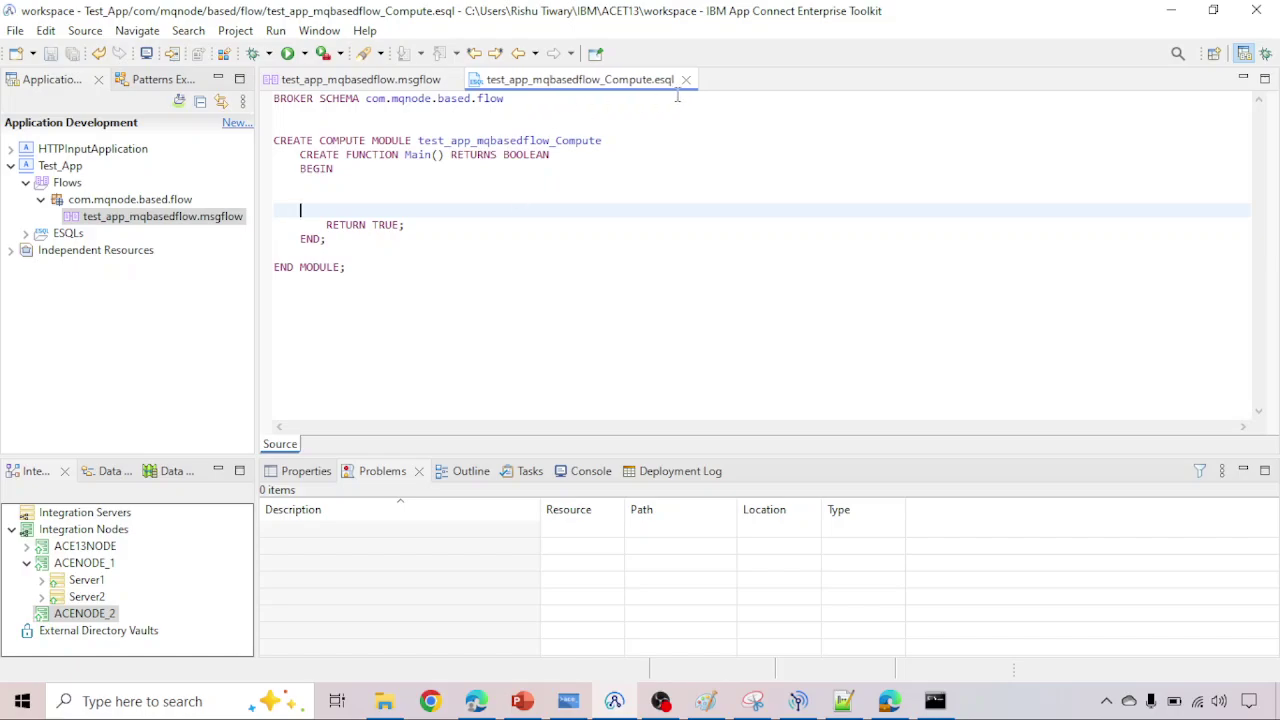
Step: Reopen the Compute node's ESQL from the flow, review the emptied Main() body, and close the ESQL file
click(432, 80)
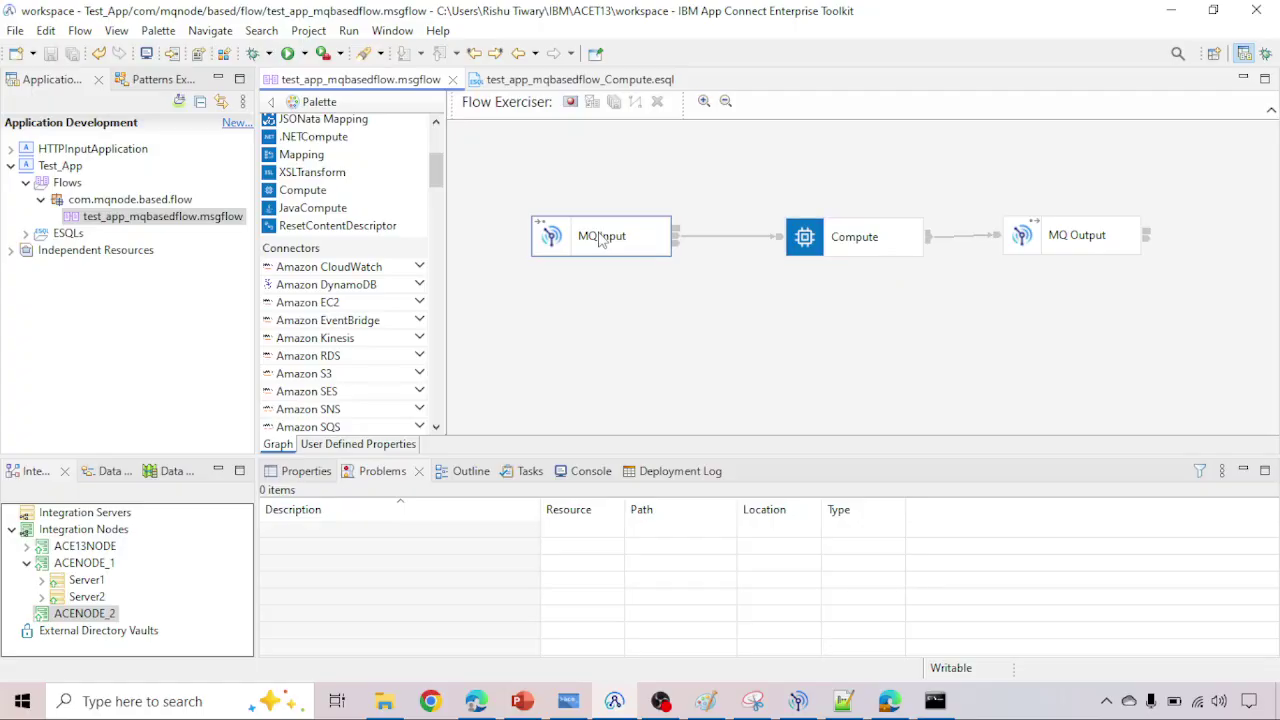
double_click(849, 239)
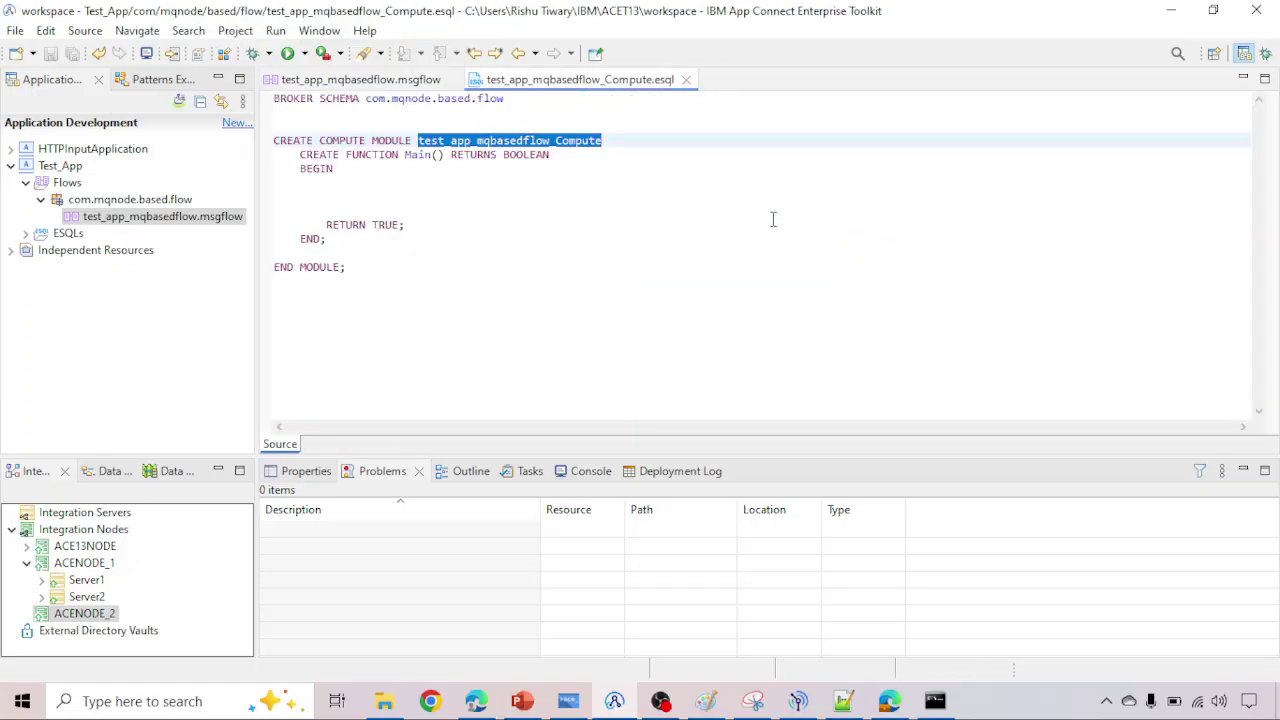
click(350, 189)
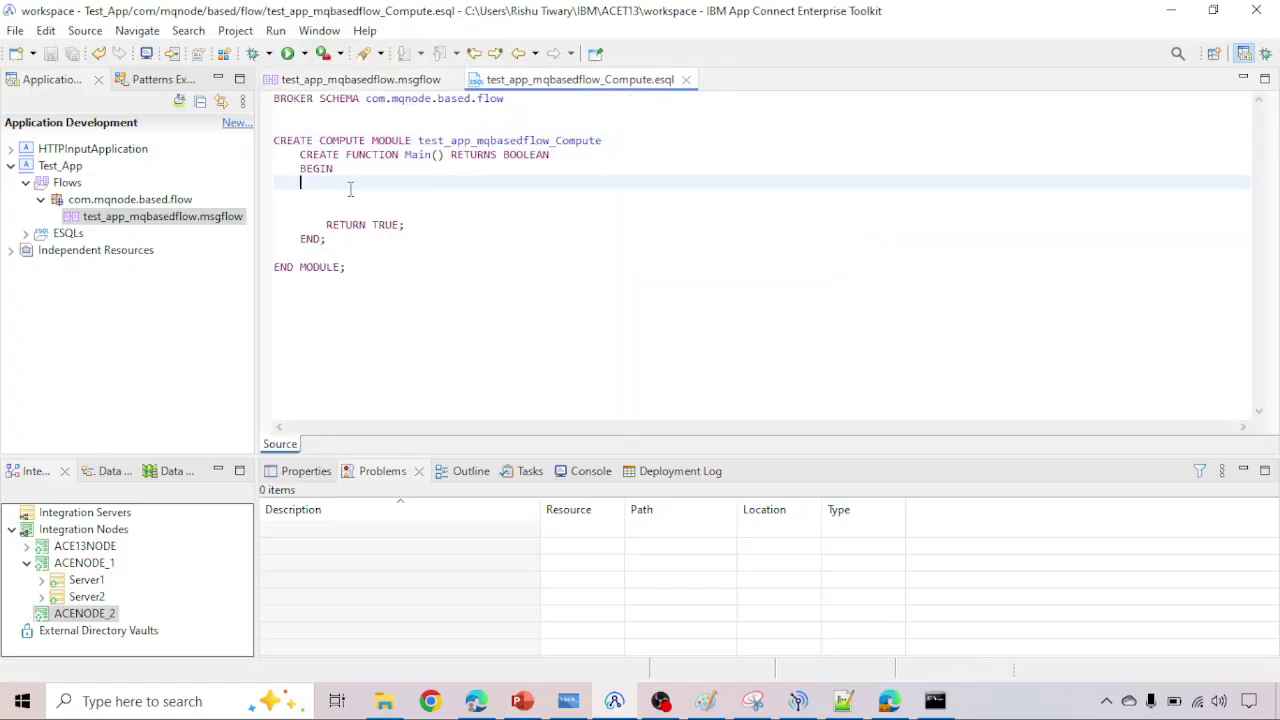
click(341, 197)
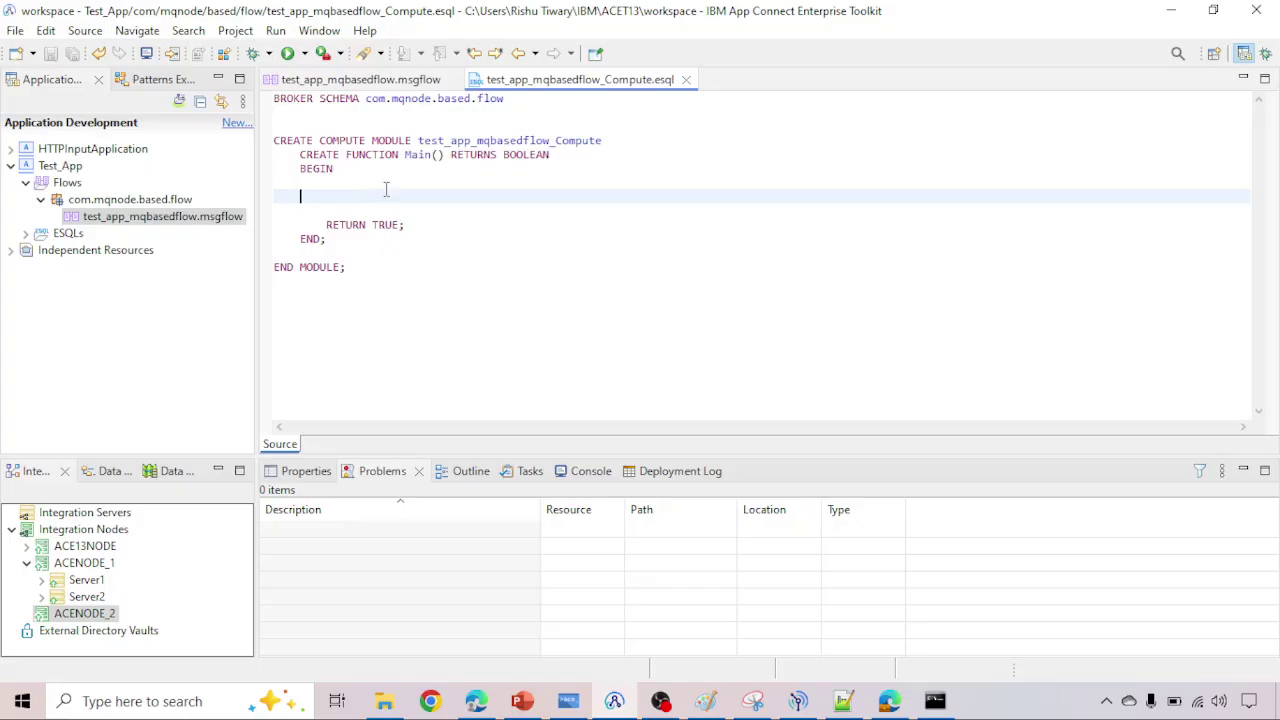
click(686, 80)
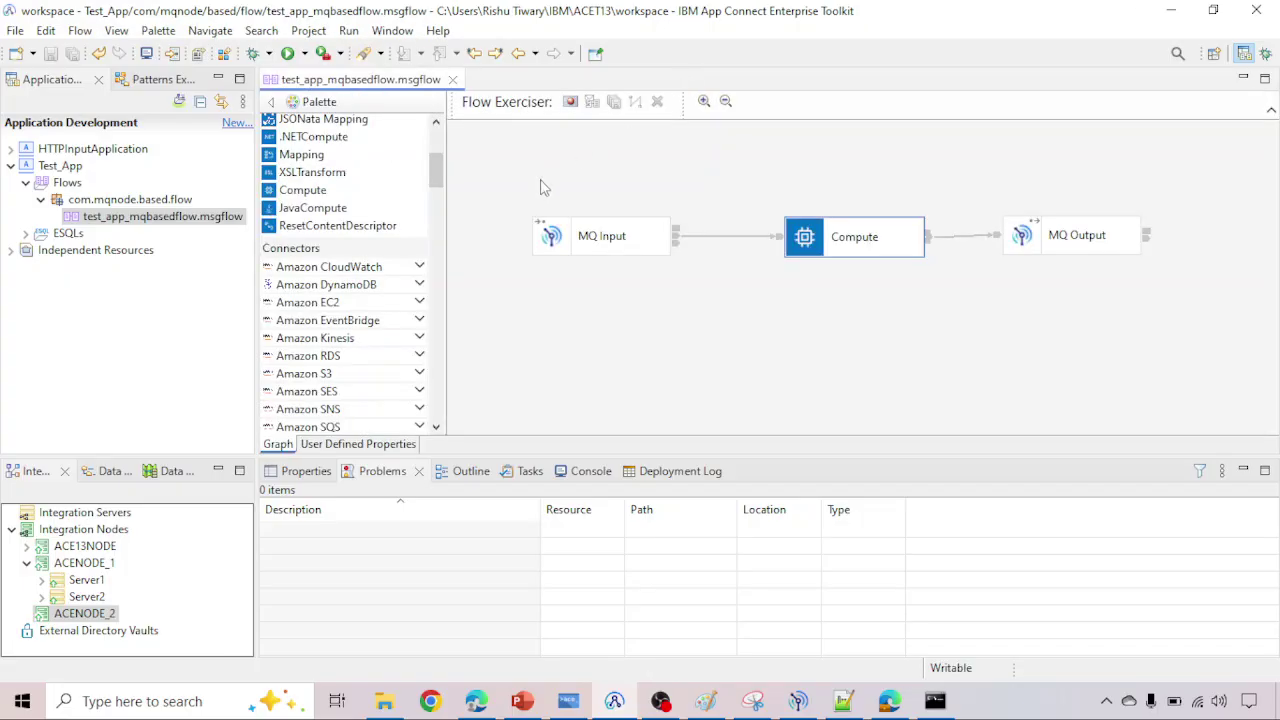
Step: Collapse the Transformation category in the flow editor's node palette
scroll(370, 288, up, 5)
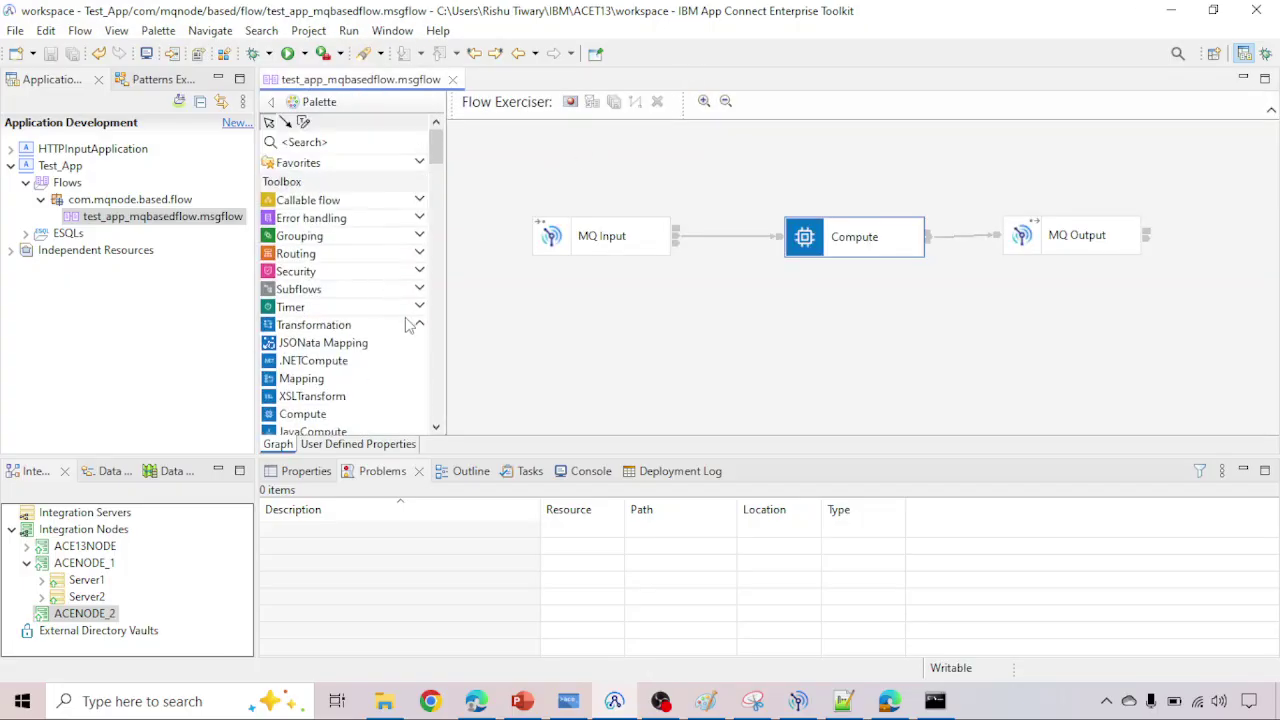
click(419, 325)
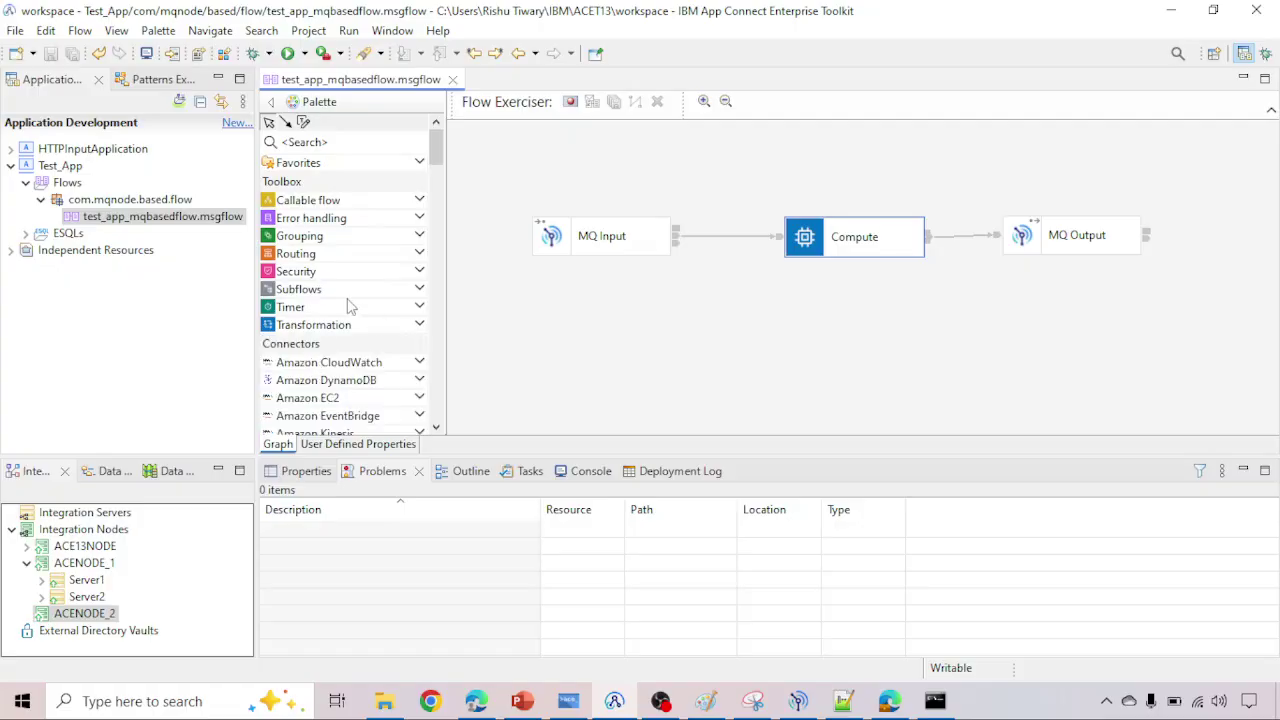
scroll(333, 273, down, 1)
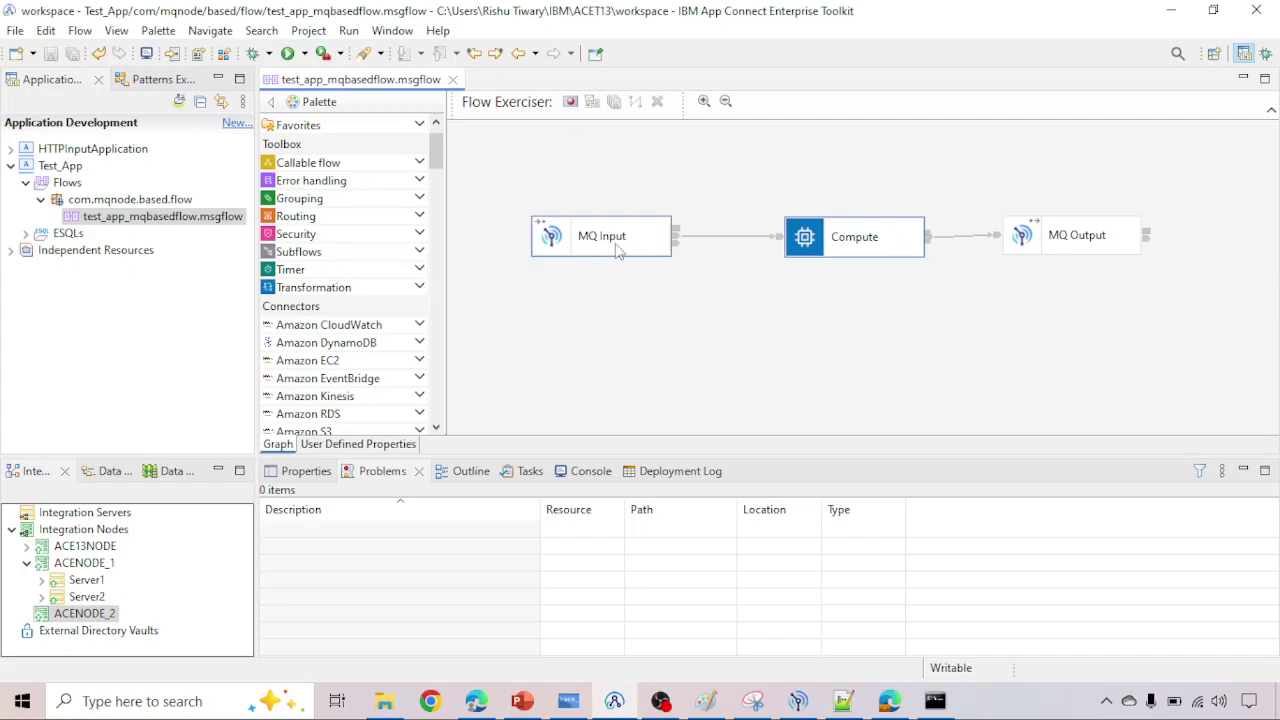
Step: Open the Compute node's ESQL, examine its BROKER SCHEMA and CREATE COMPUTE MODULE lines, and close the file
double_click(858, 250)
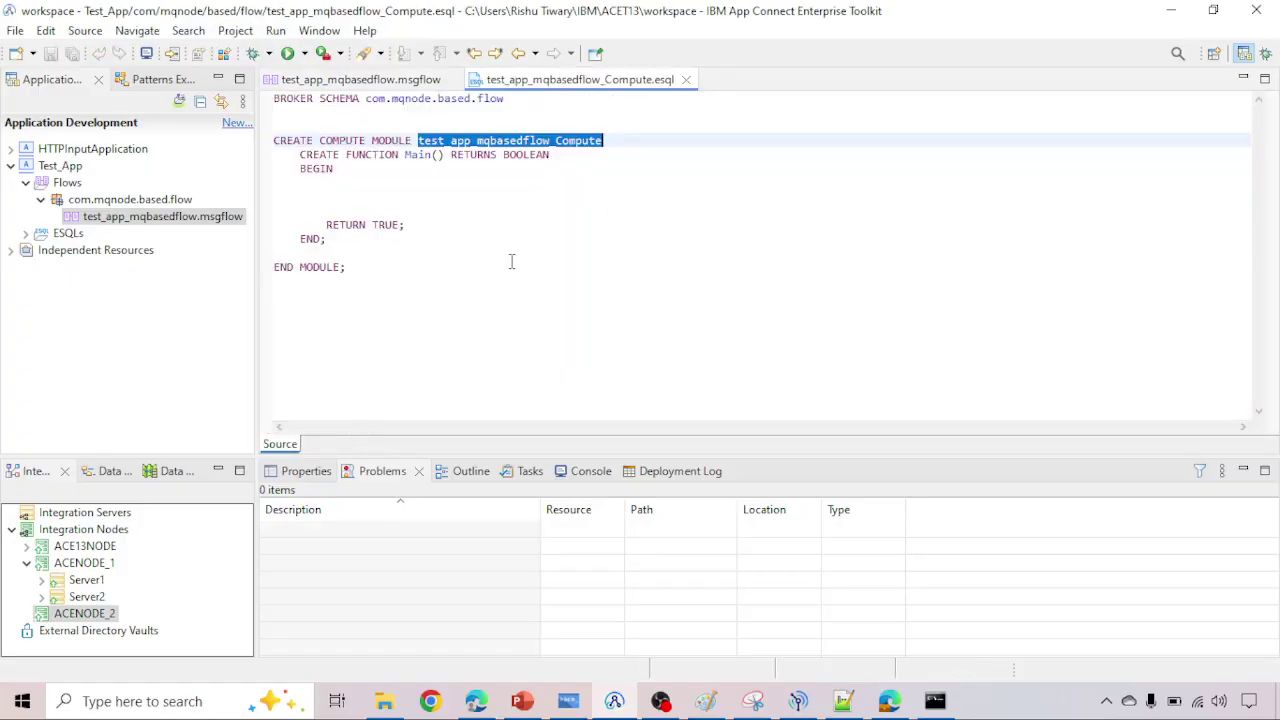
click(420, 86)
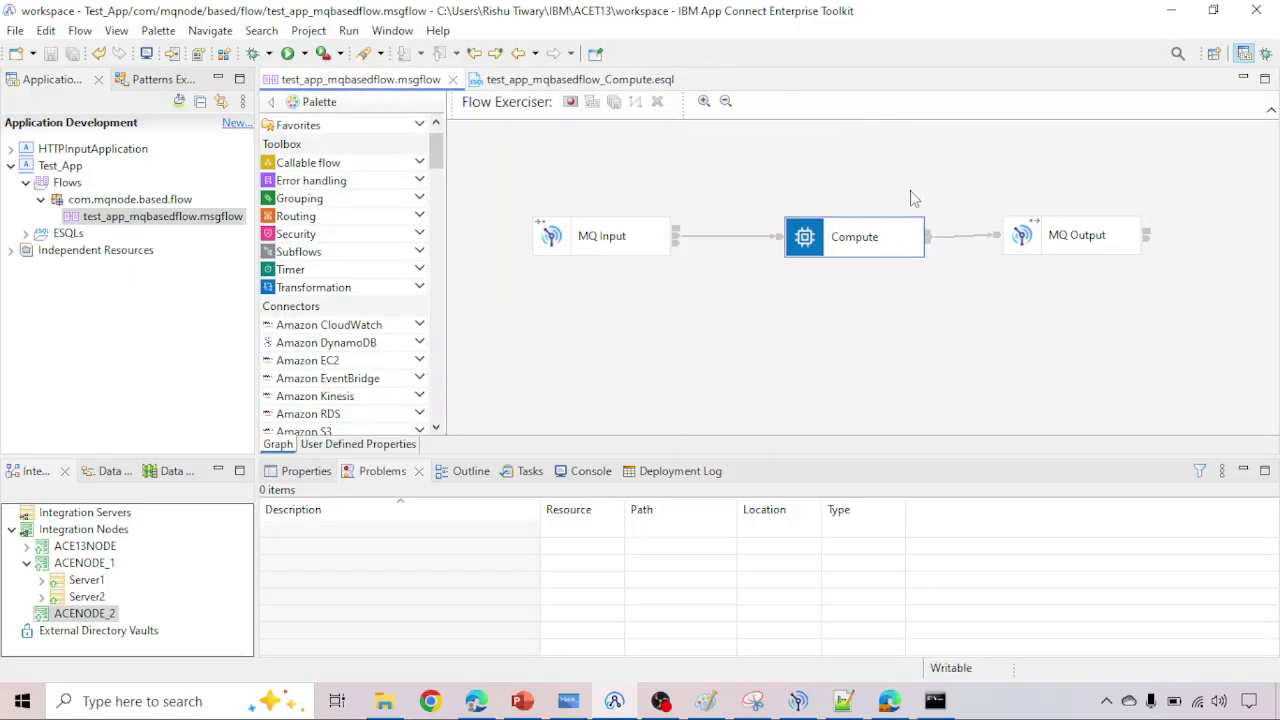
double_click(841, 232)
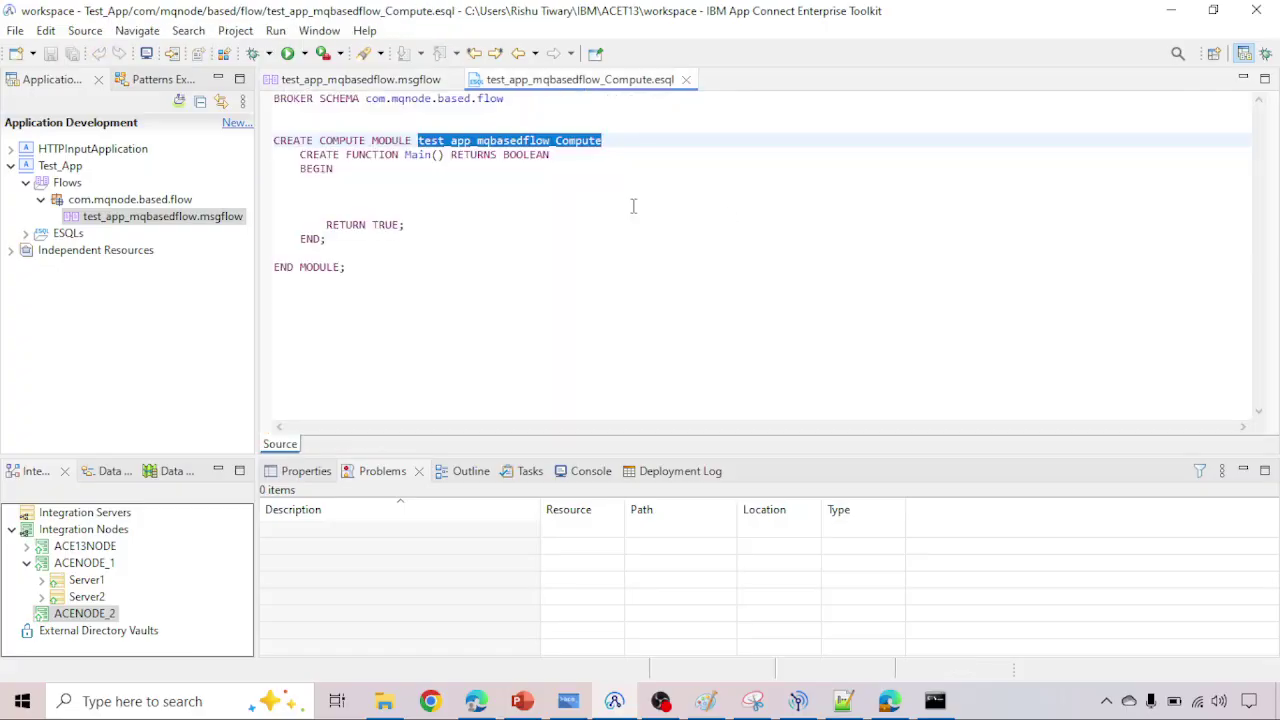
click(400, 193)
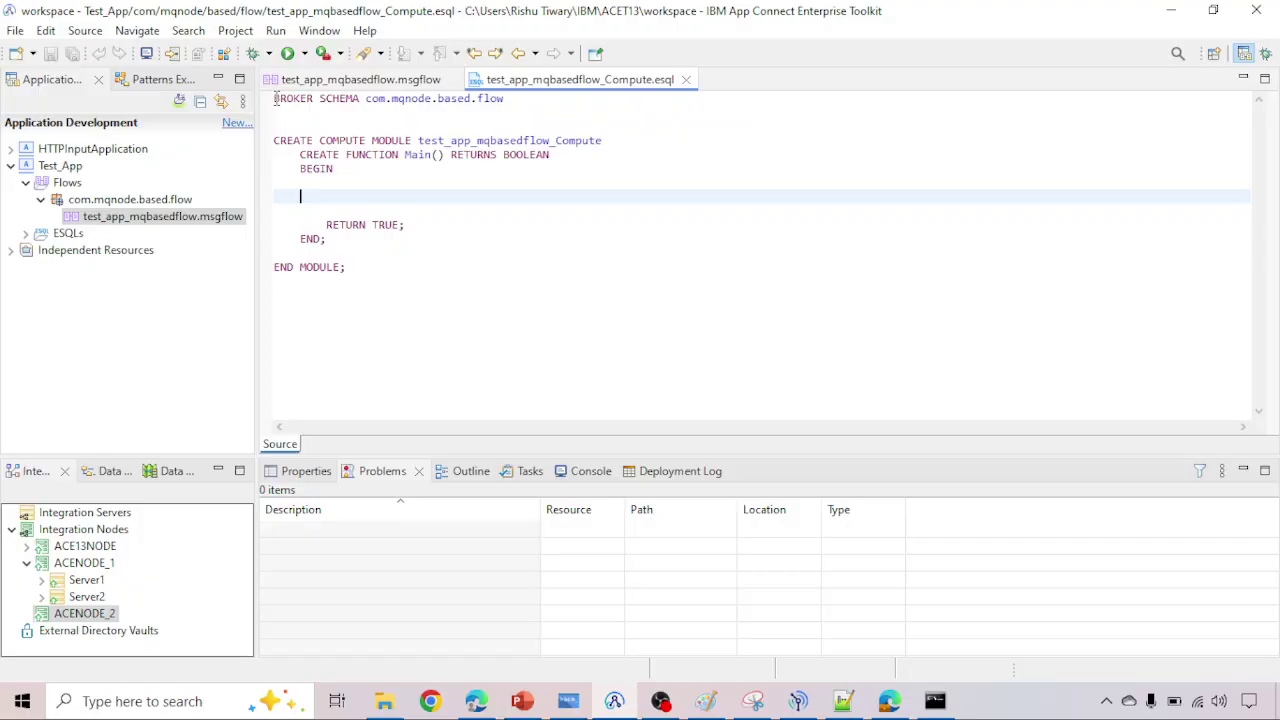
drag(276, 98, 514, 100)
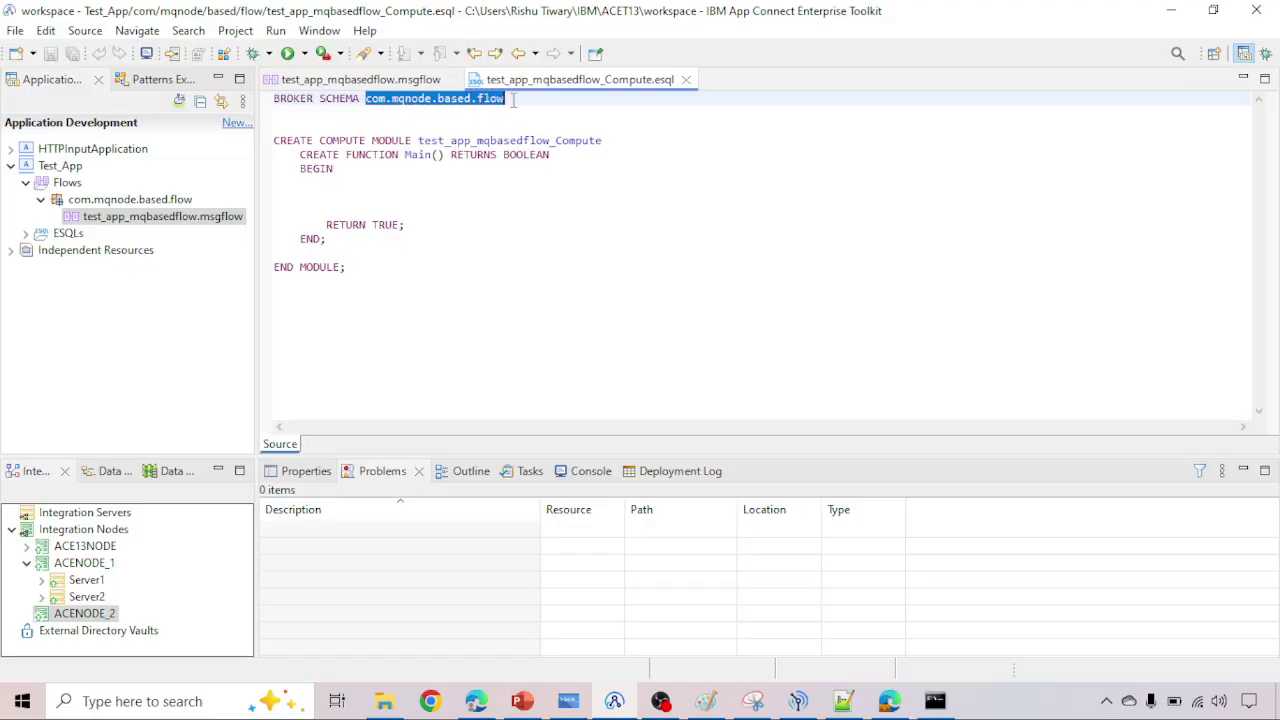
click(514, 100)
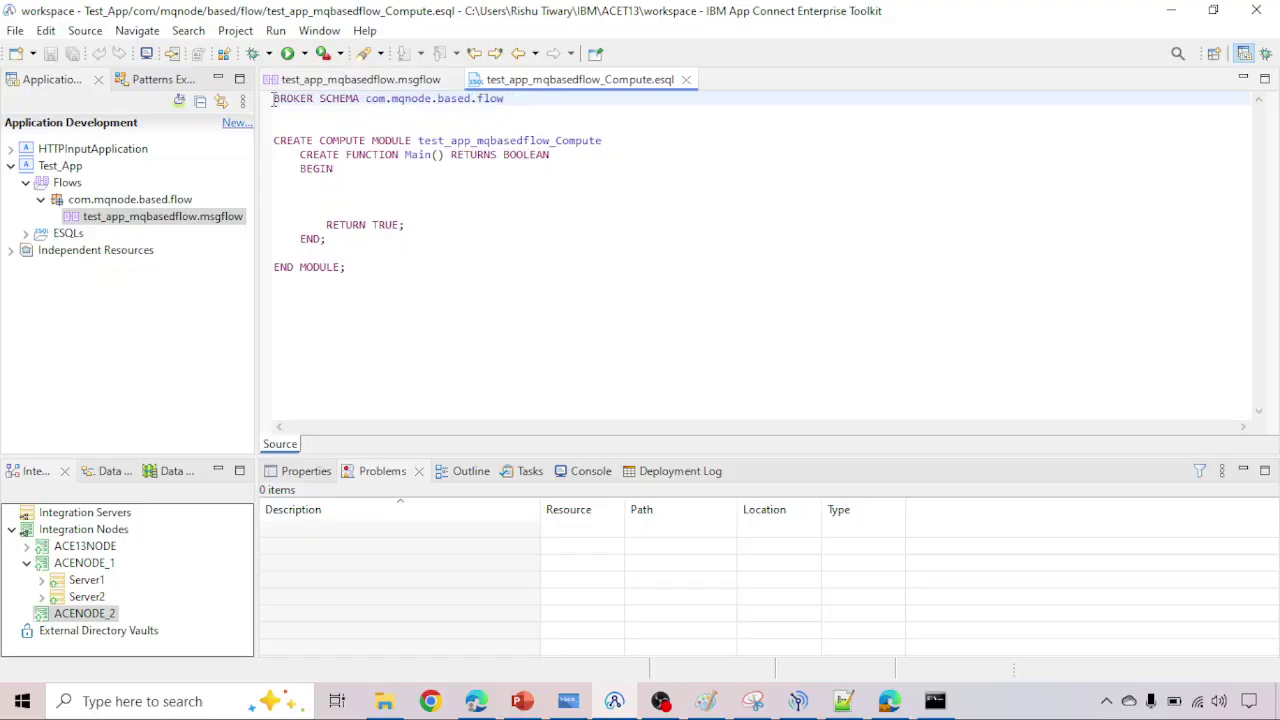
drag(273, 99, 516, 99)
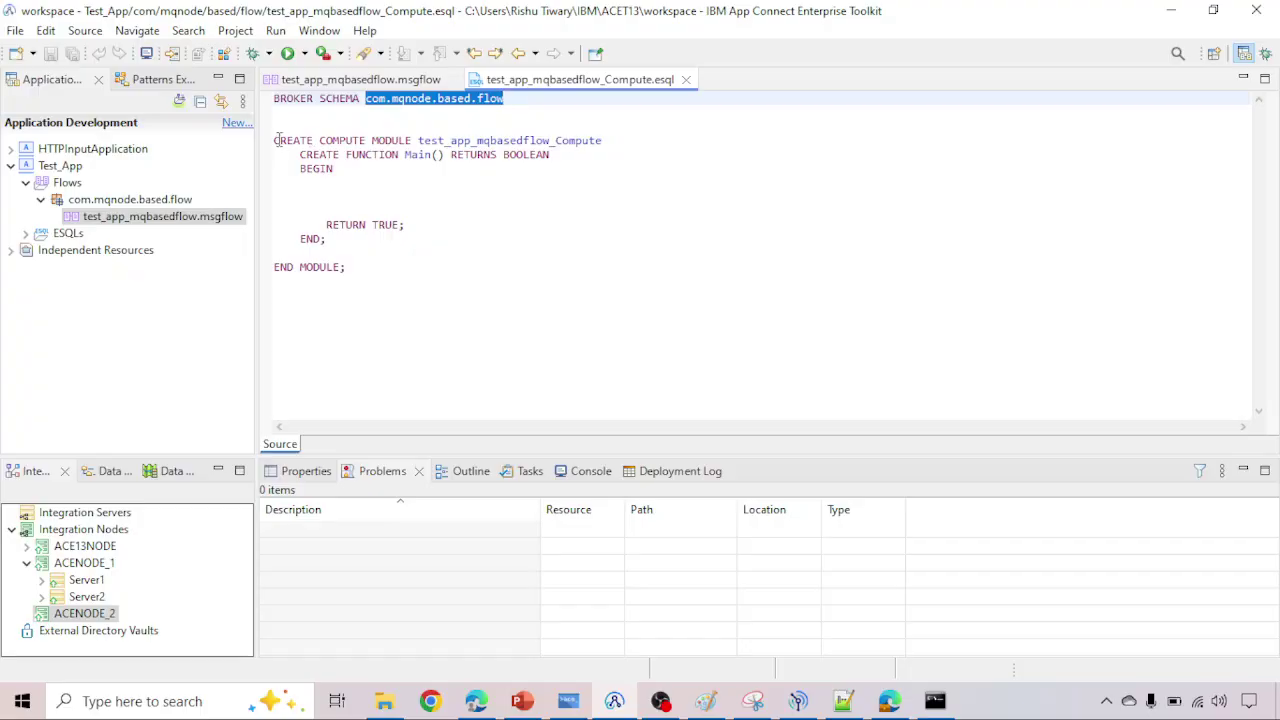
drag(276, 140, 609, 138)
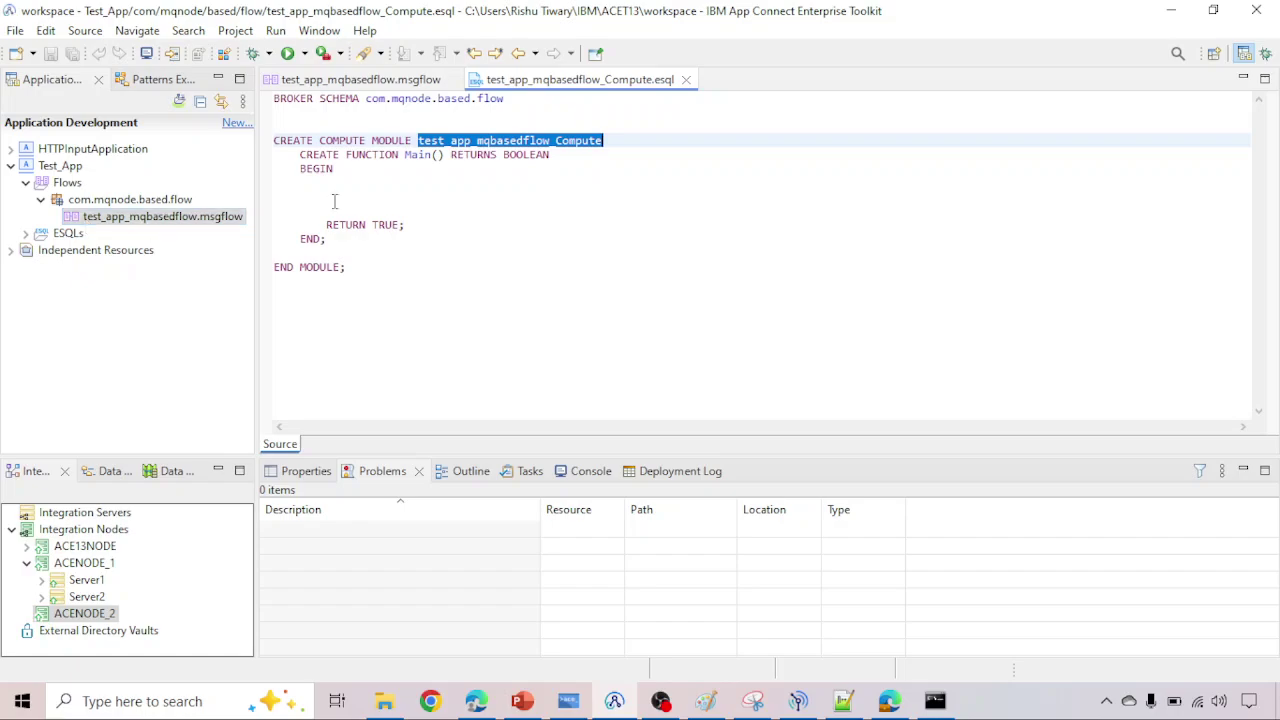
click(606, 141)
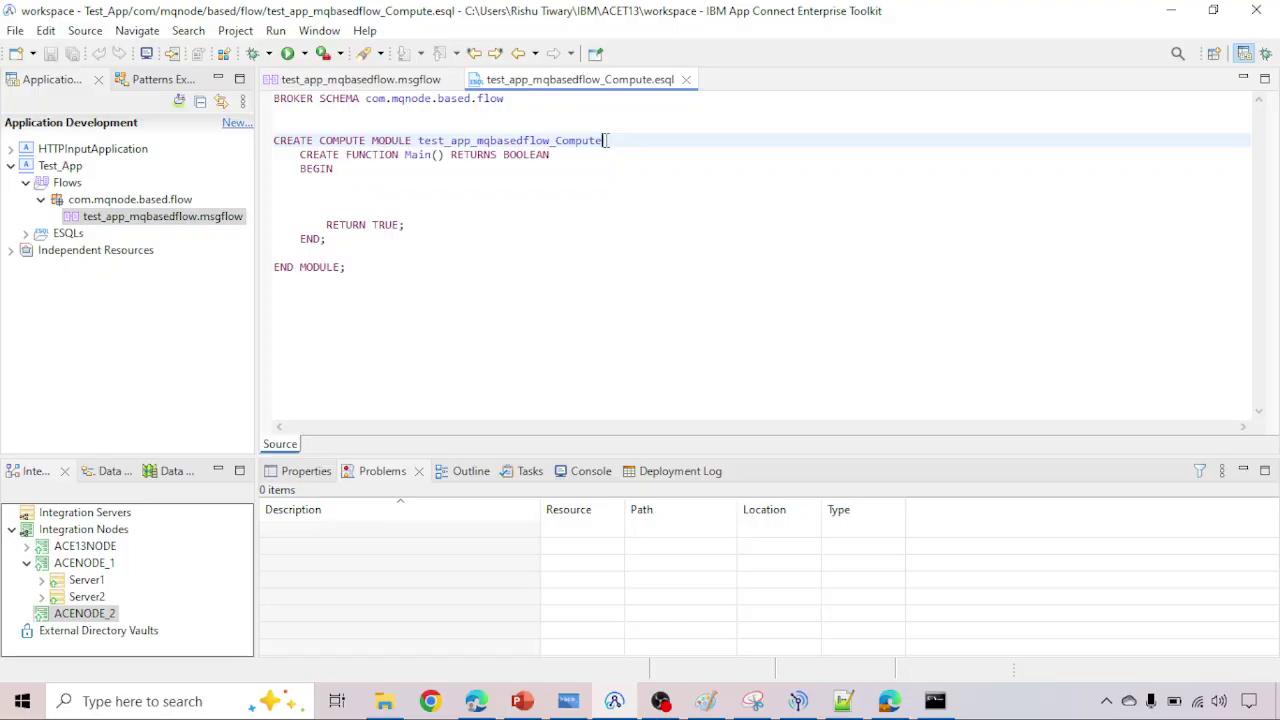
click(686, 80)
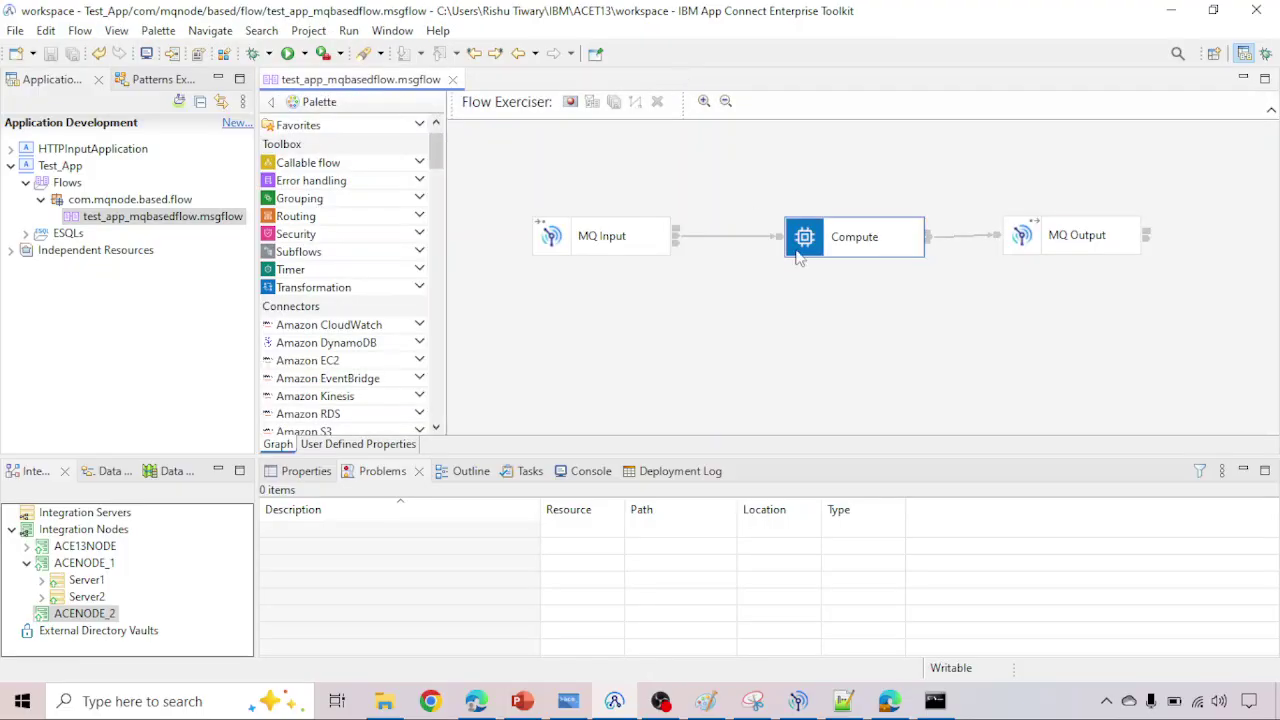
Step: Reopen the Compute node's ESQL and compare Main()'s RETURNS BOOLEAN declaration with its RETURN TRUE statement
double_click(853, 237)
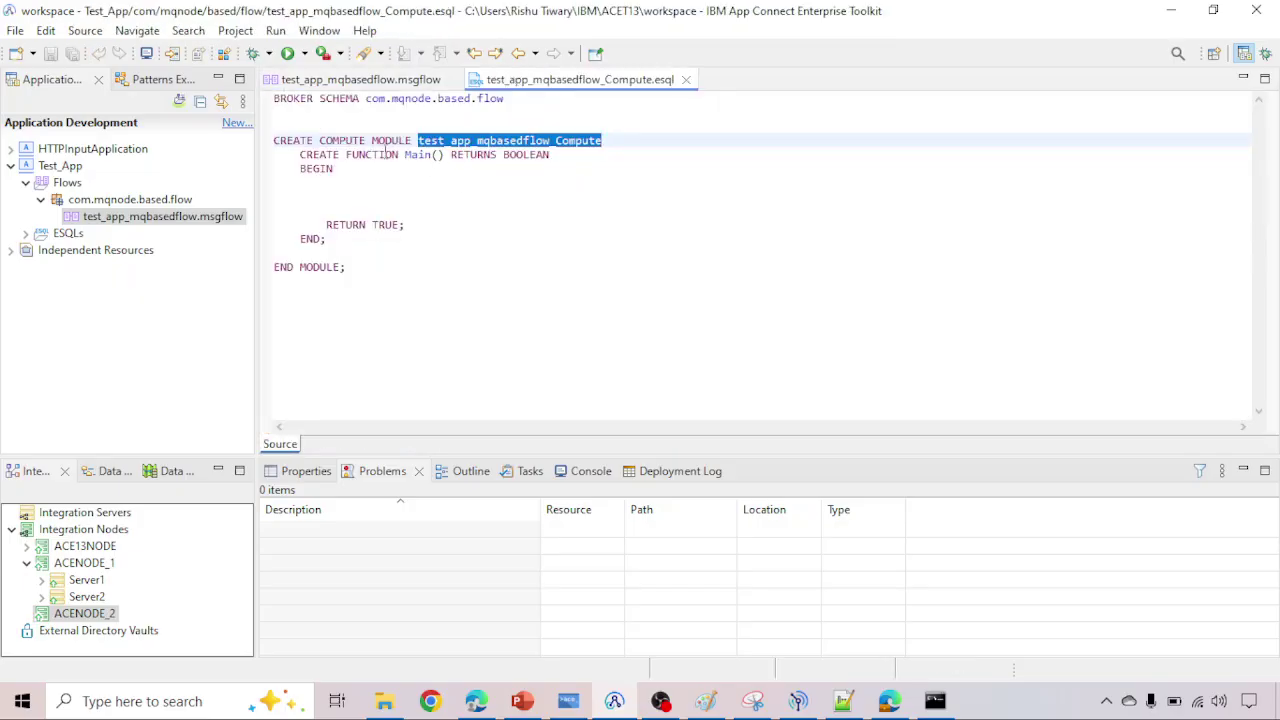
drag(299, 156, 441, 155)
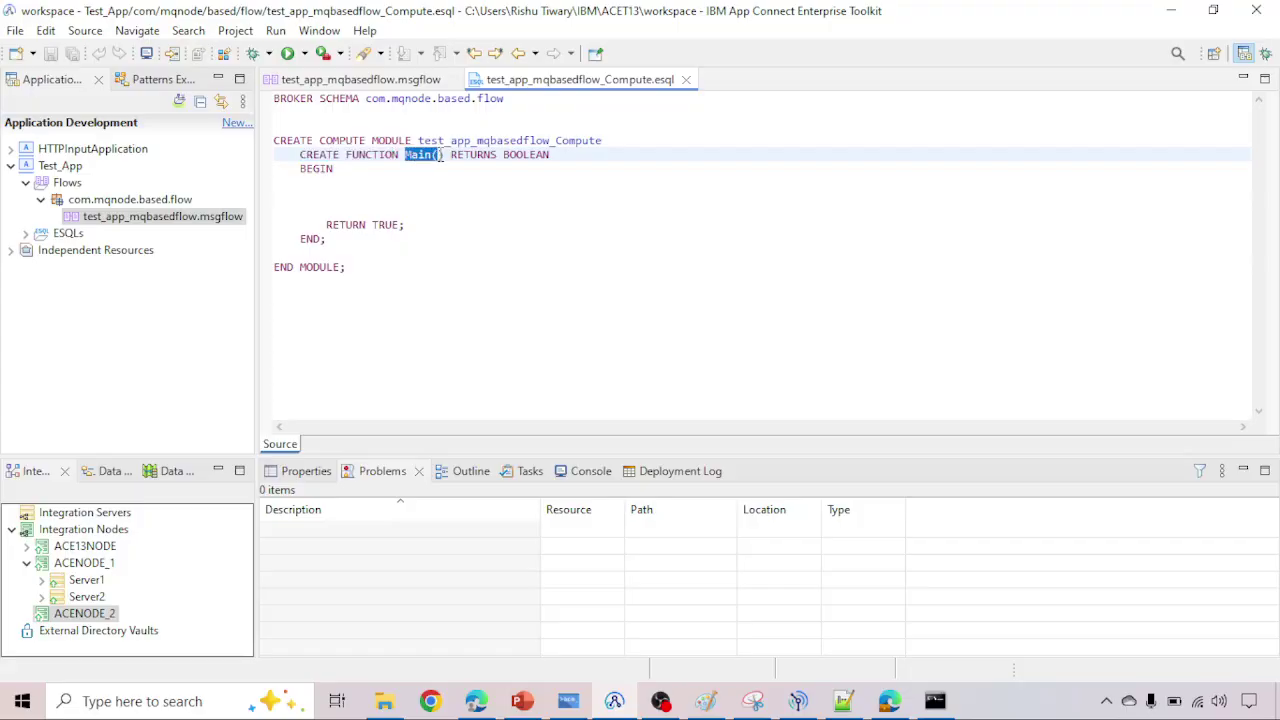
click(455, 156)
drag(451, 155, 547, 155)
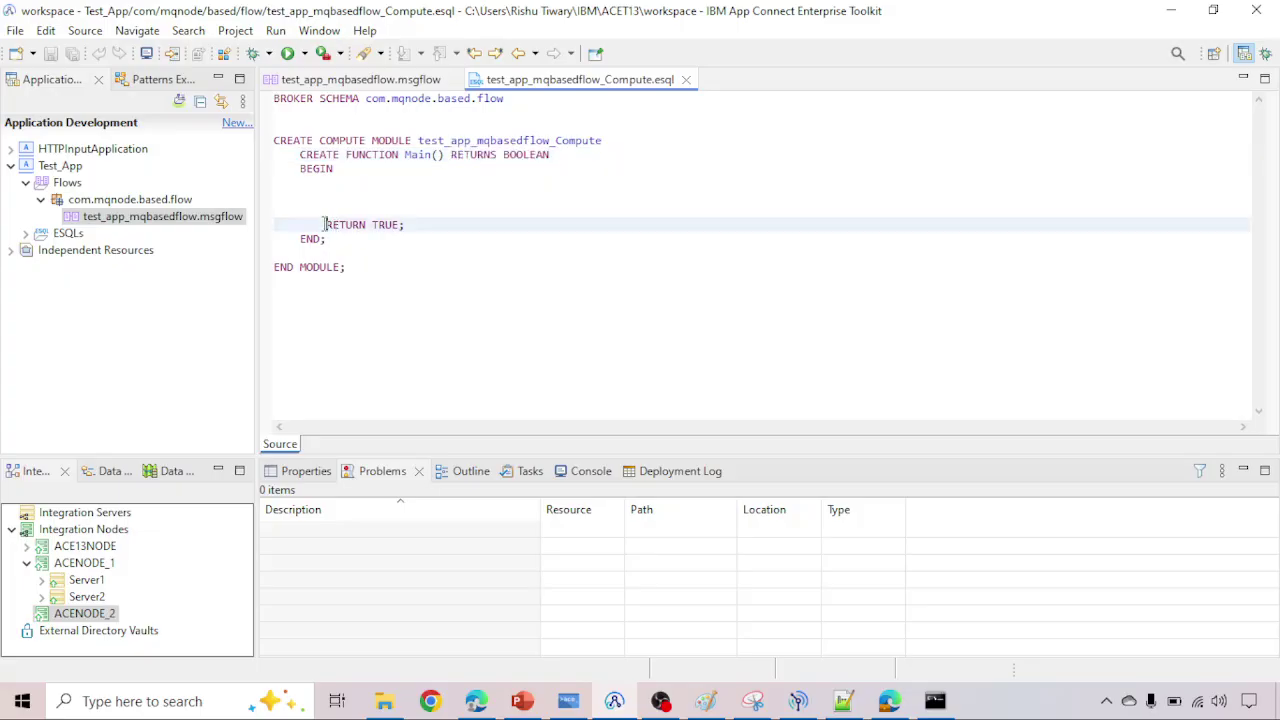
drag(326, 225, 406, 225)
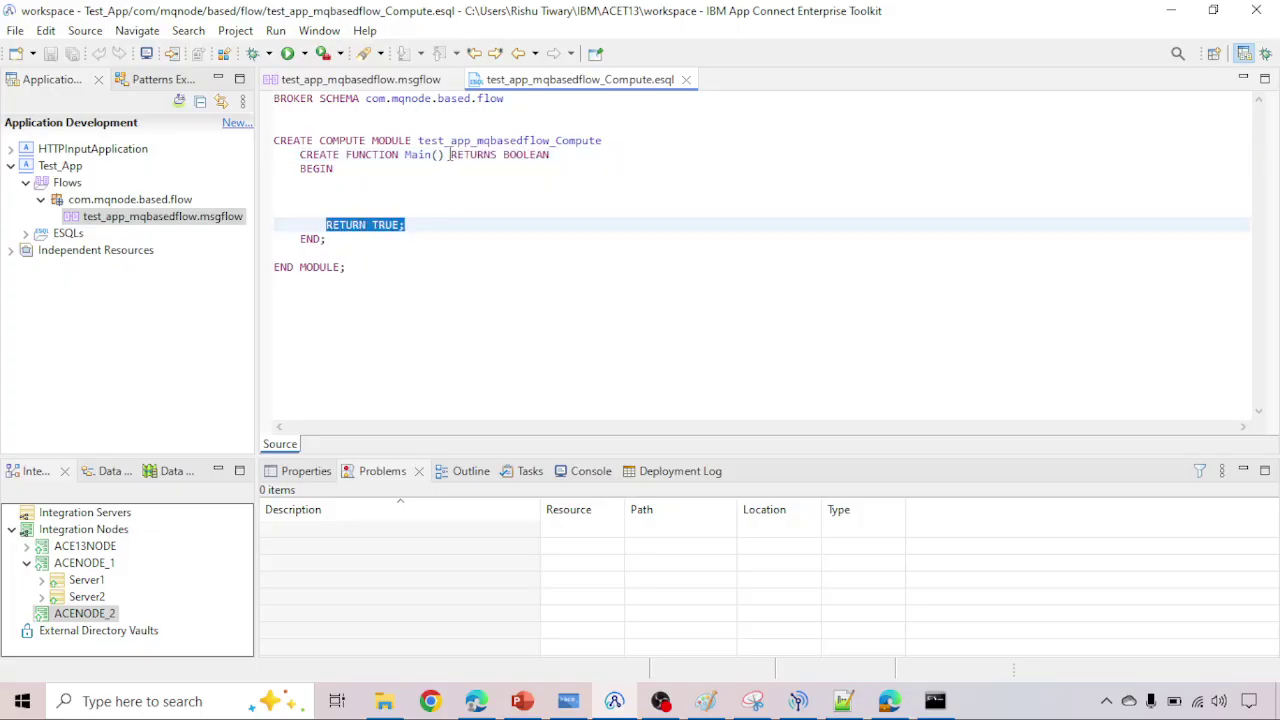
drag(451, 155, 563, 157)
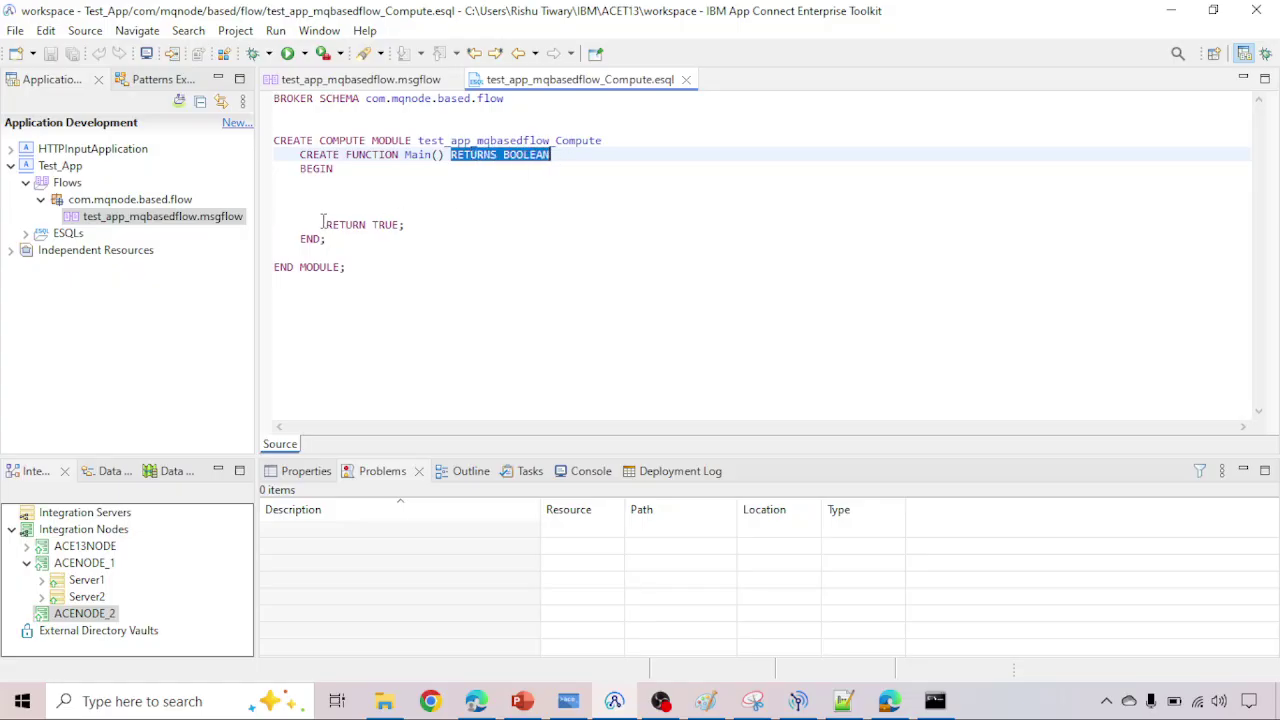
drag(326, 225, 414, 227)
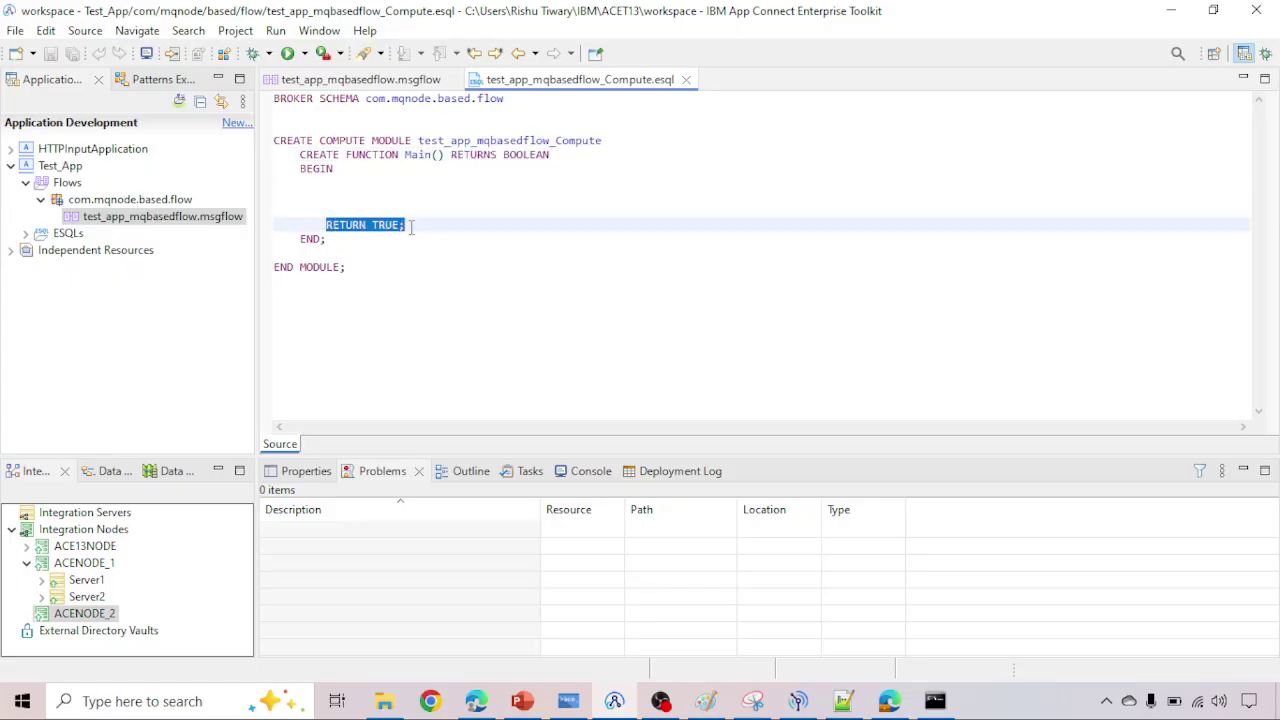
click(410, 227)
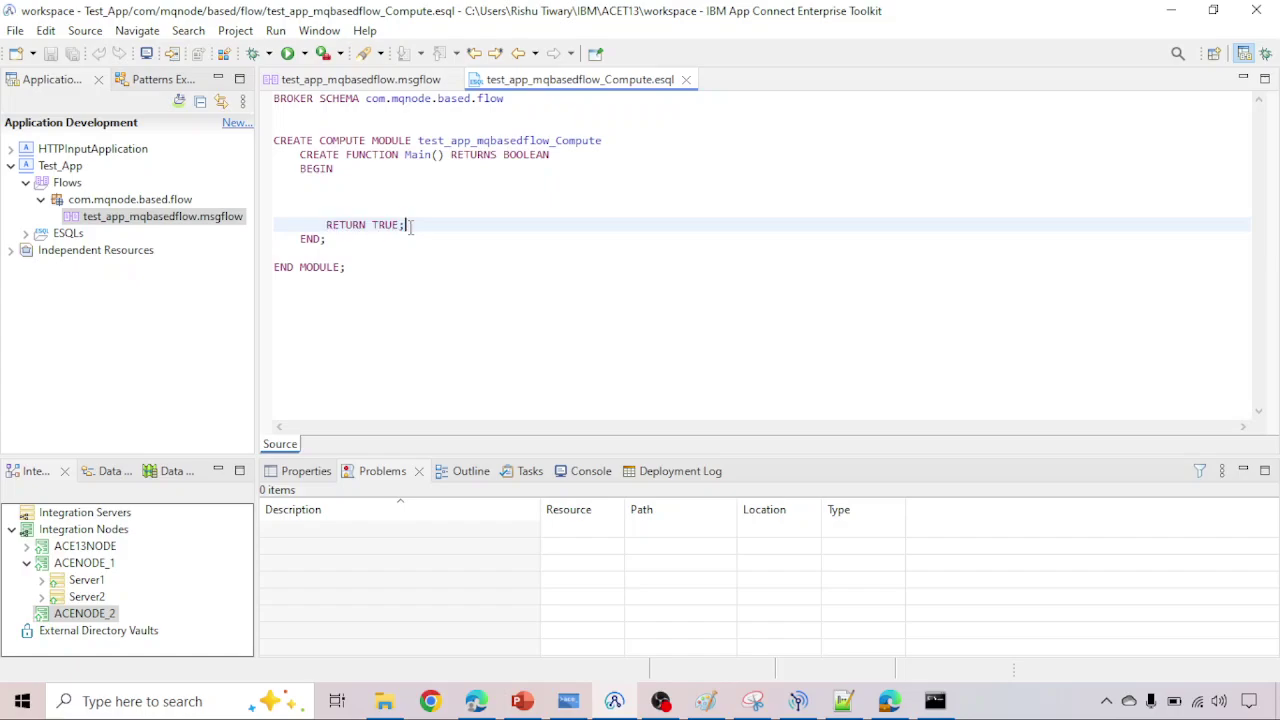
Step: Review the ESQL structure from the broker schema line through the compute module declaration to the Main() function header
click(276, 98)
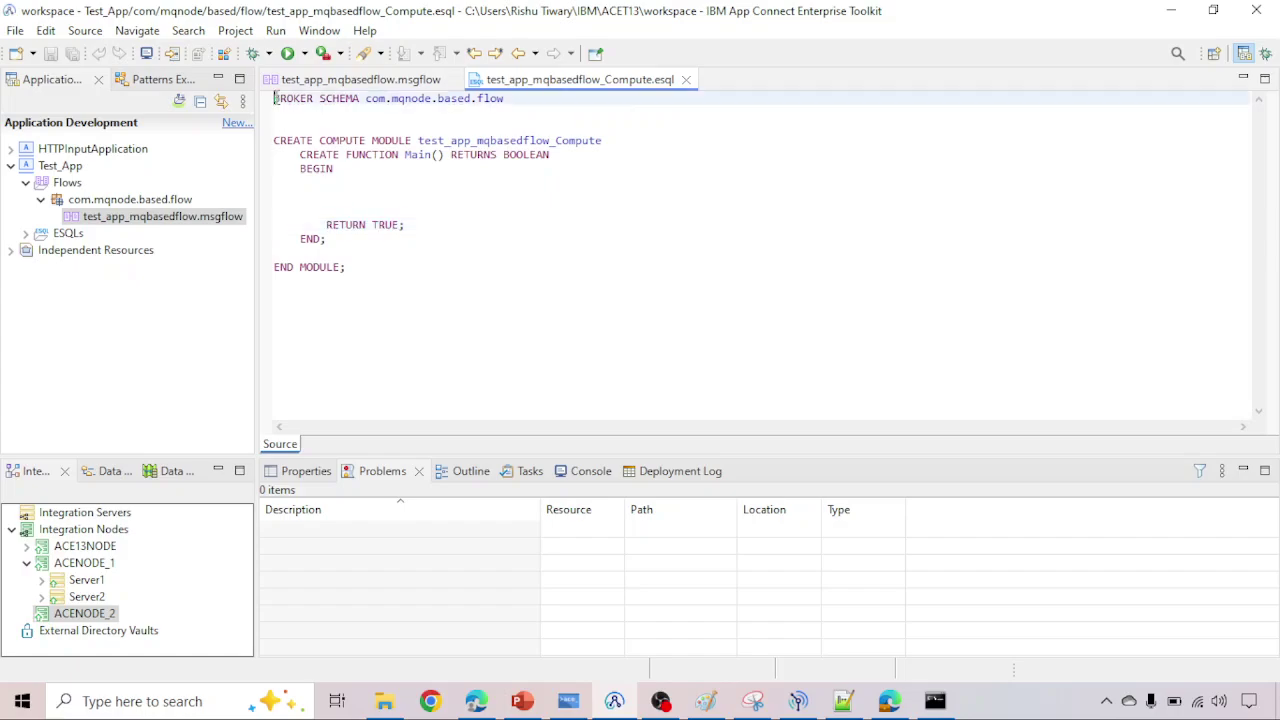
drag(276, 98, 515, 95)
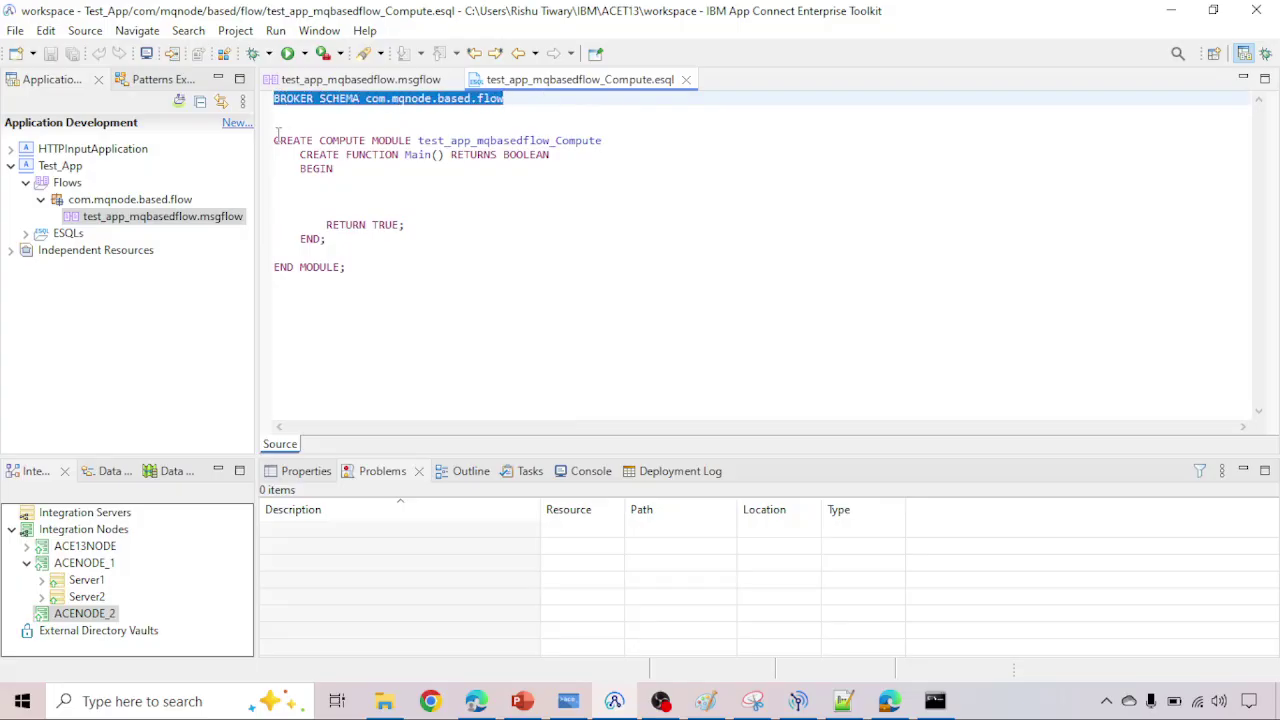
drag(276, 141, 486, 141)
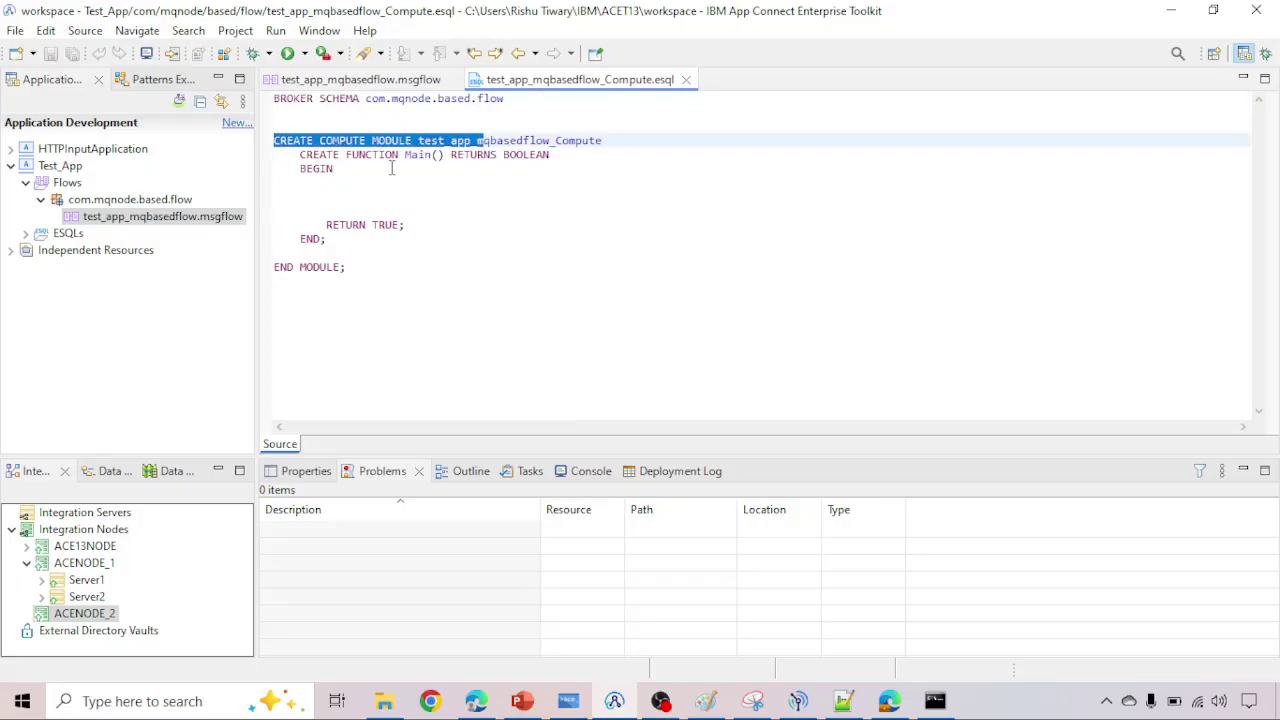
click(291, 156)
drag(291, 156, 453, 155)
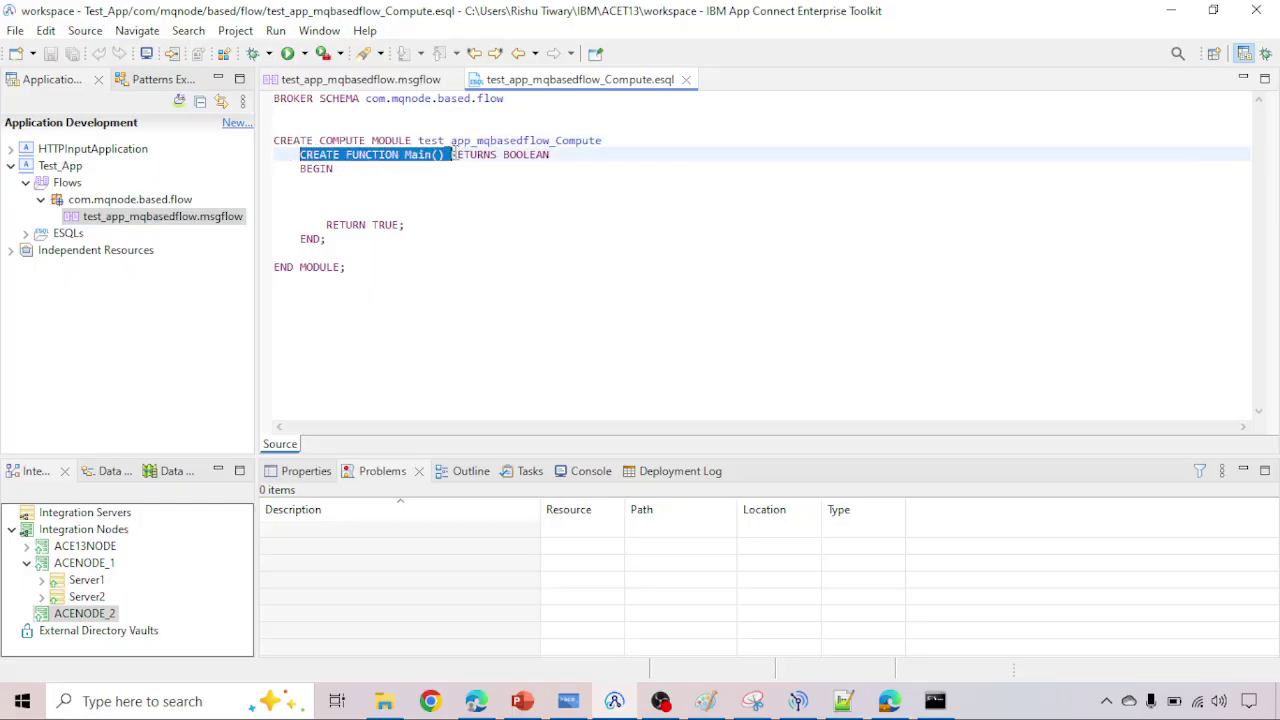
click(337, 114)
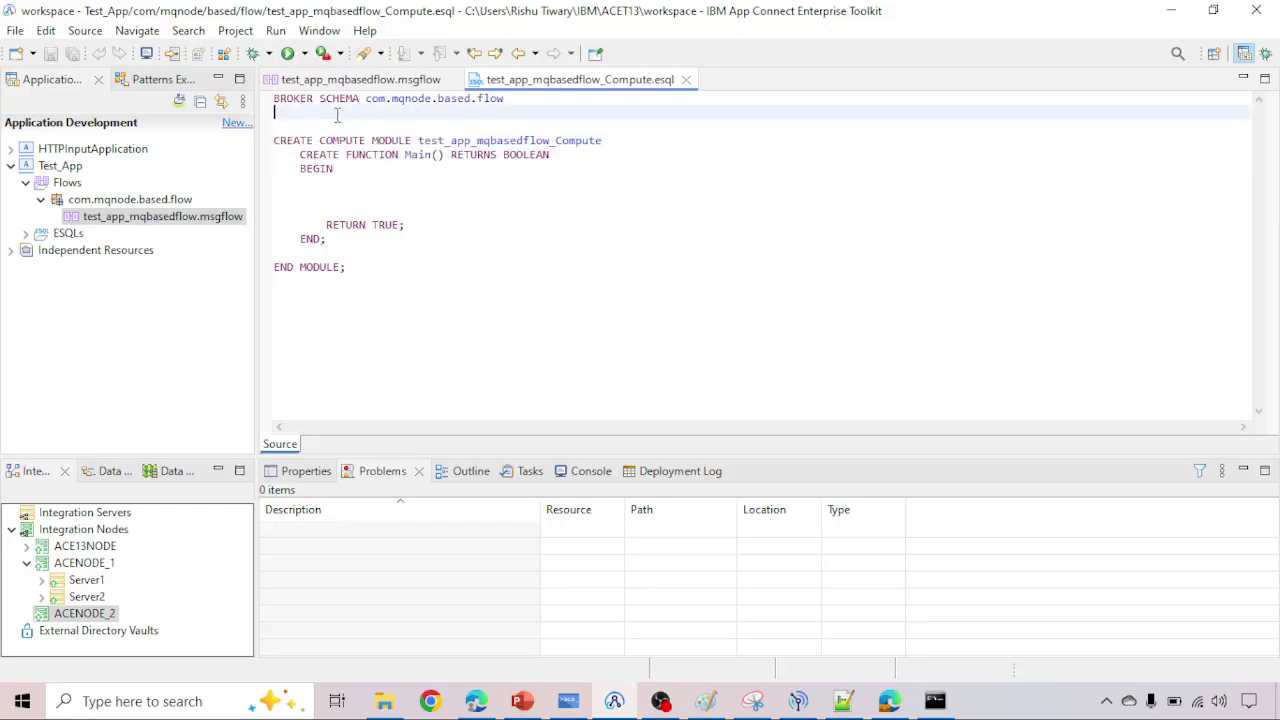
click(273, 98)
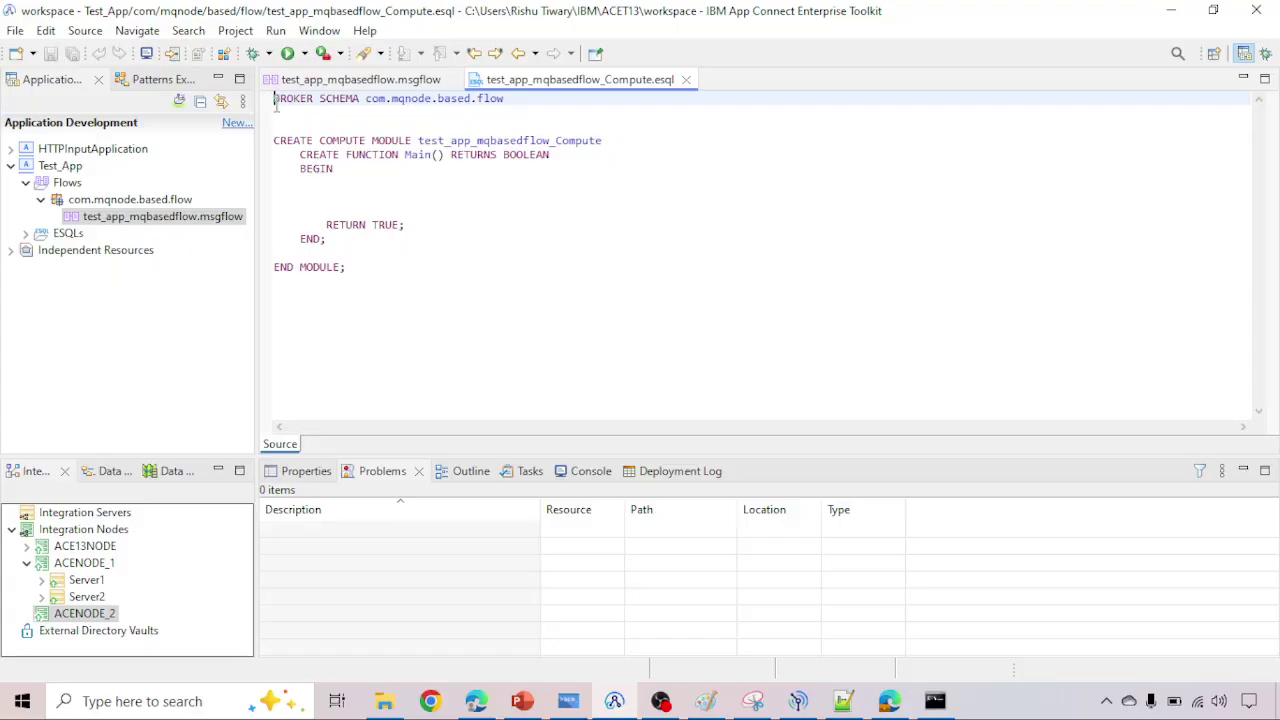
click(277, 112)
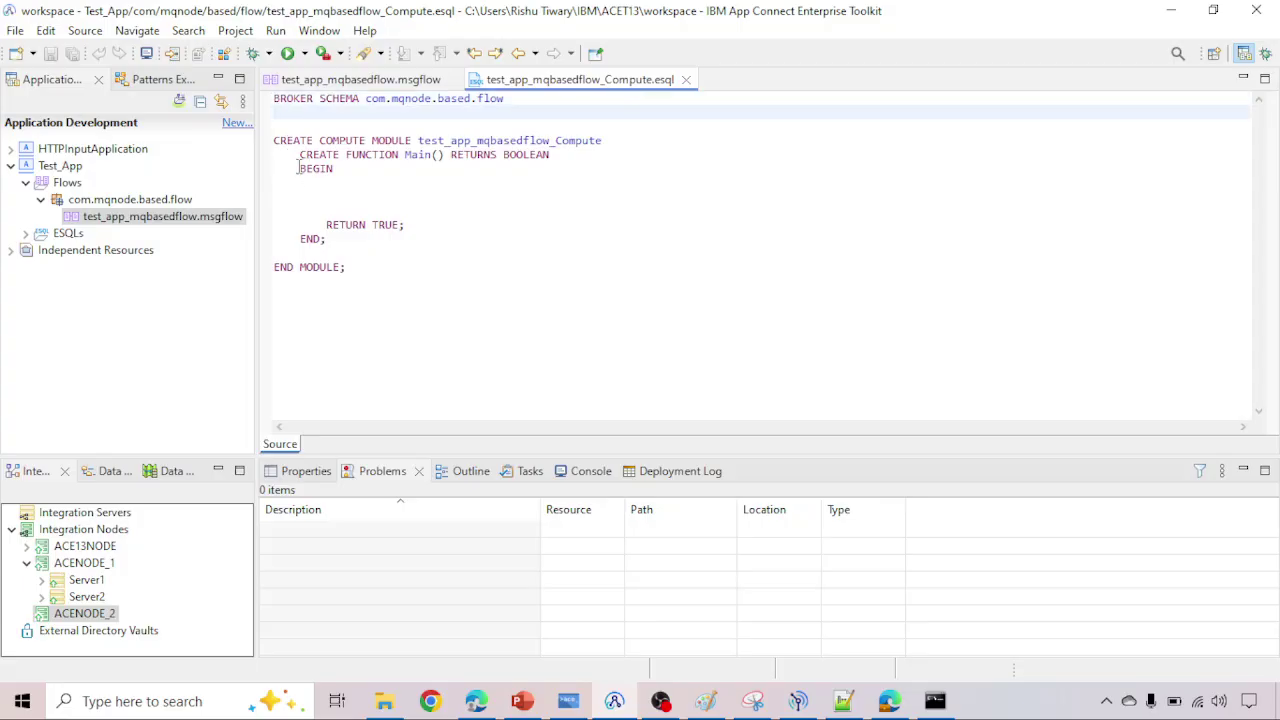
Step: Insert a blank line between the CREATE COMPUTE MODULE and CREATE FUNCTION Main() lines and save the ESQL file
click(275, 141)
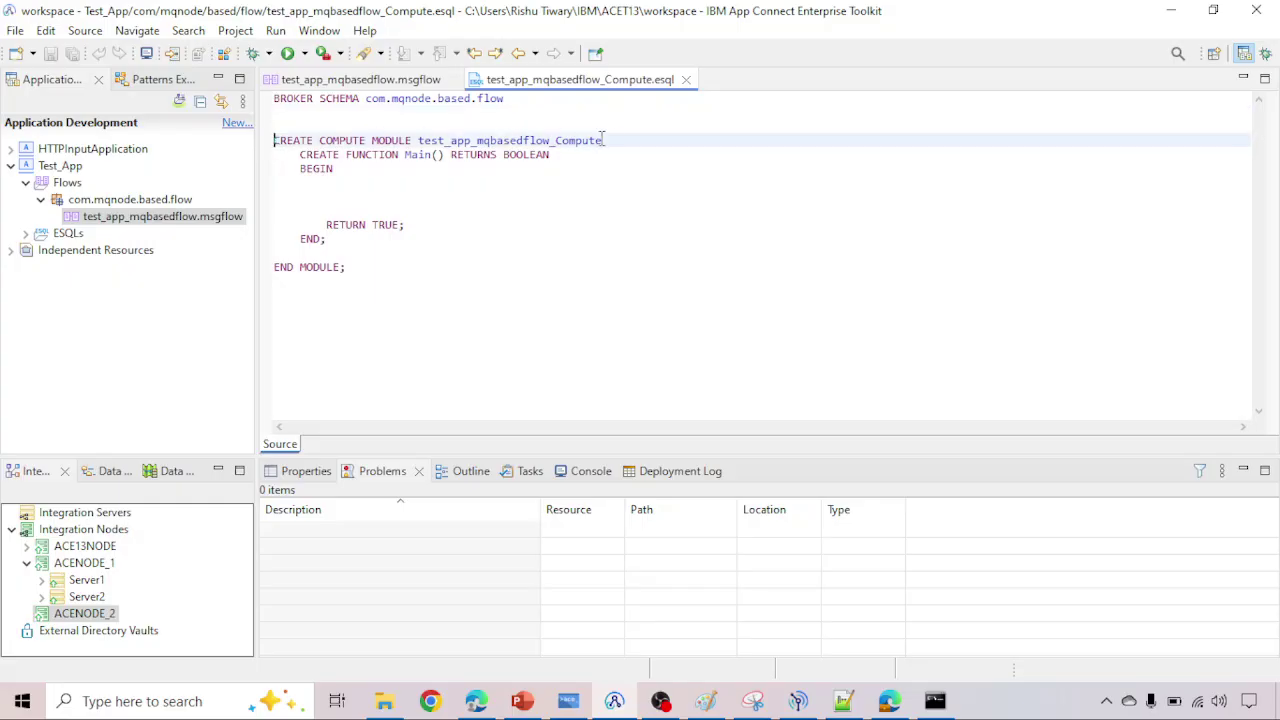
key(Return)
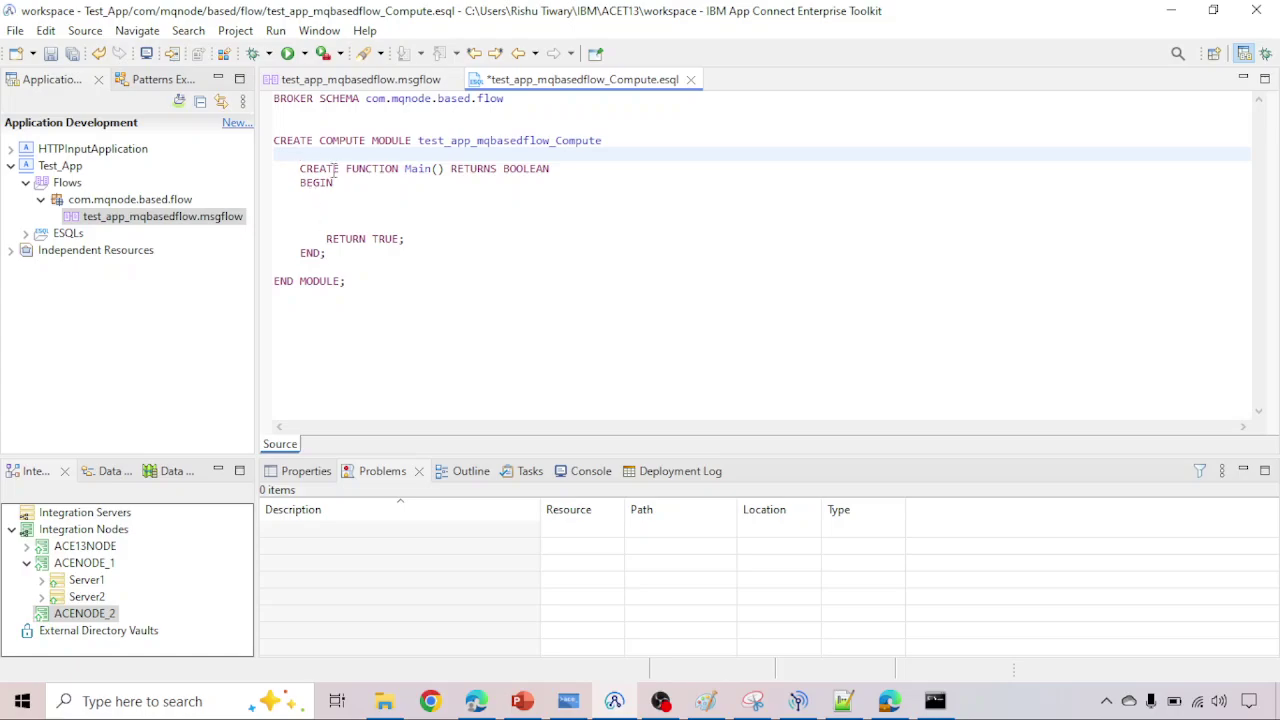
click(325, 198)
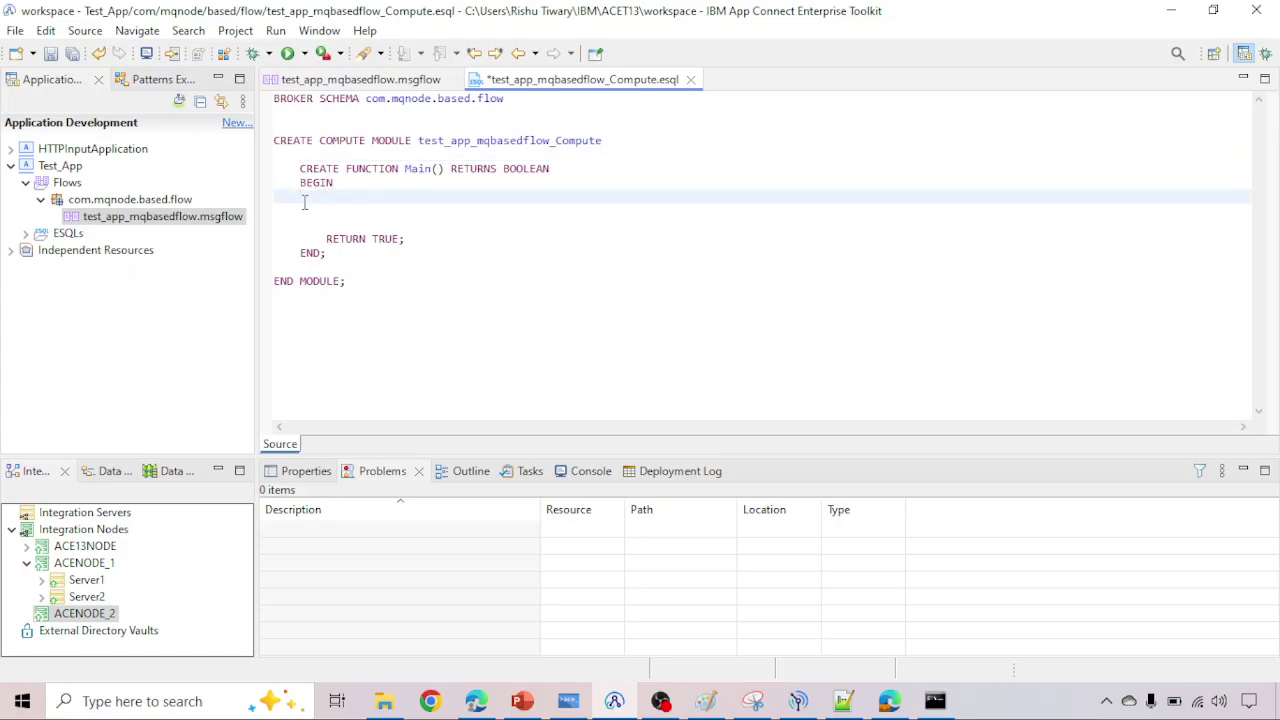
drag(308, 200, 445, 225)
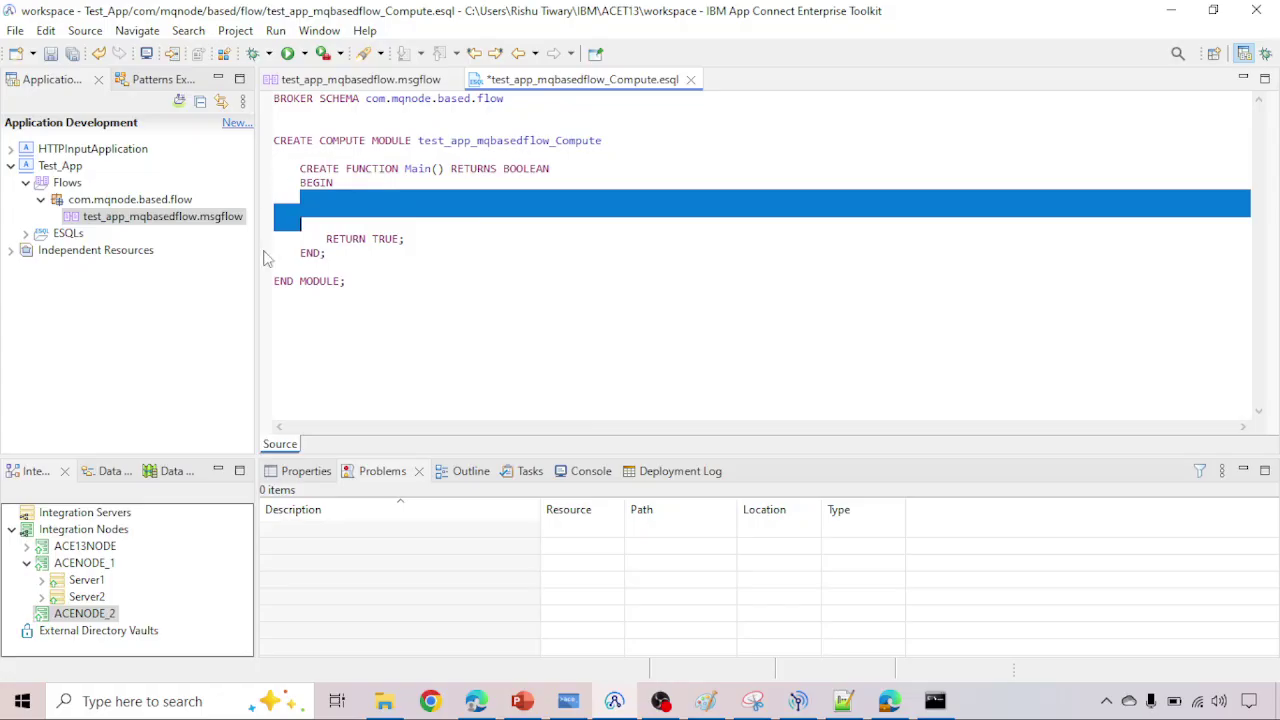
click(300, 199)
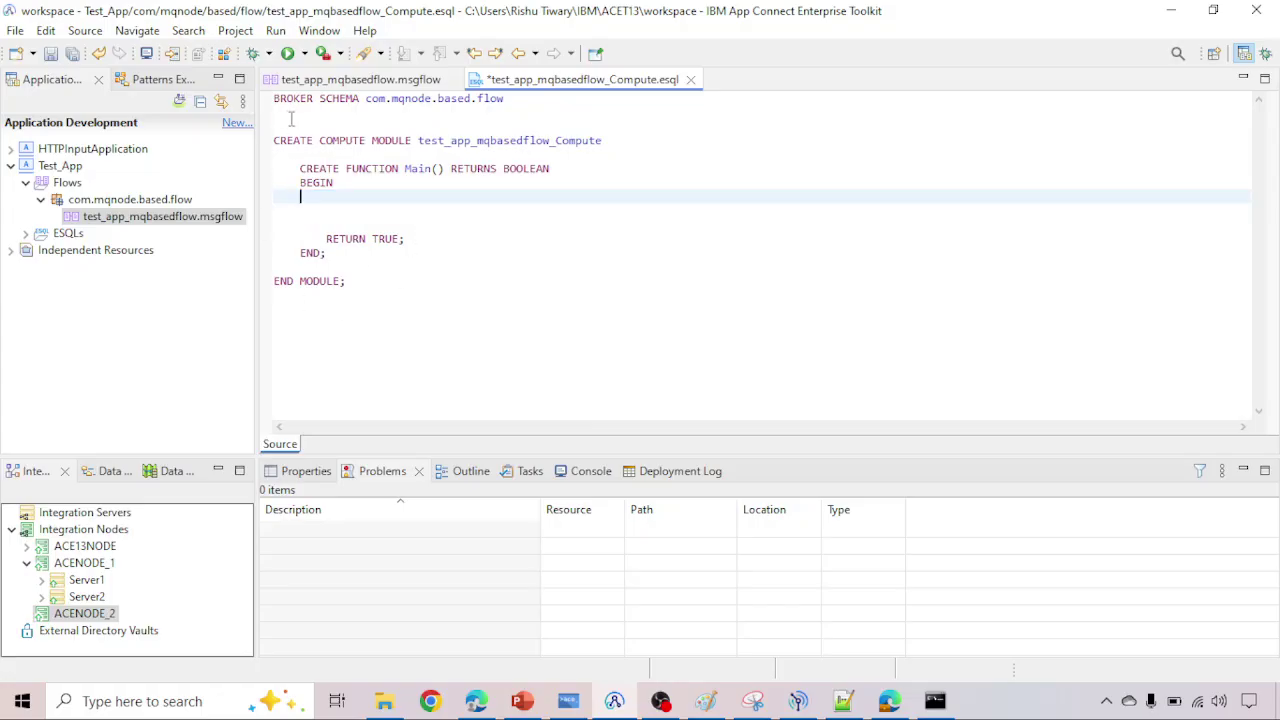
key(ctrl+s)
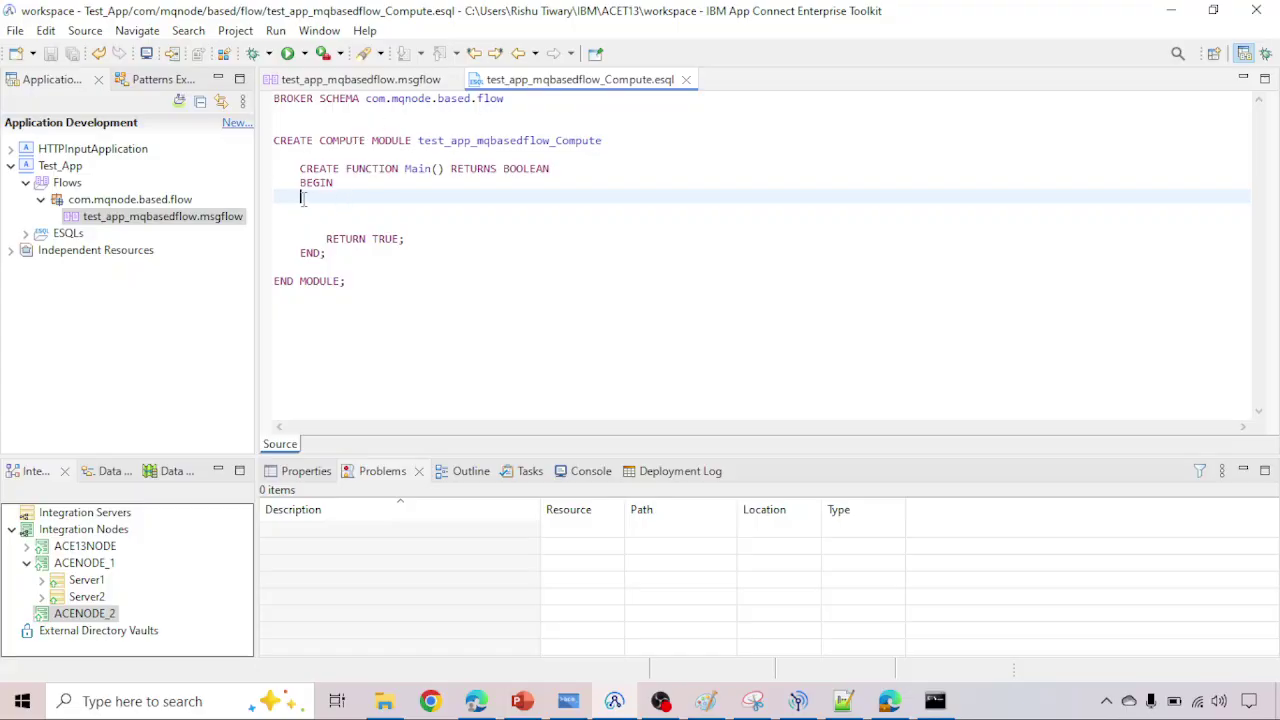
Step: Add five blank lines below BEGIN in Main() and select the empty area above RETURN TRUE
key(Return)
key(Return)
key(Return)
key(Return)
key(Return)
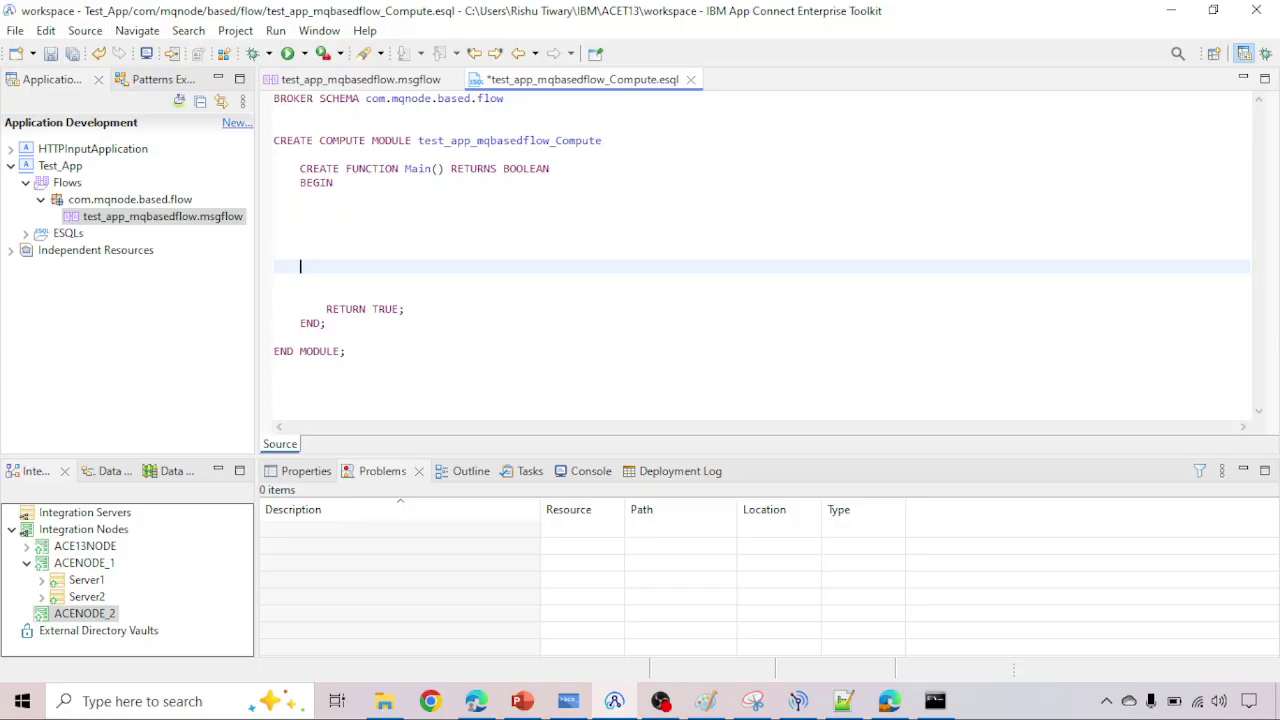
drag(281, 194, 465, 296)
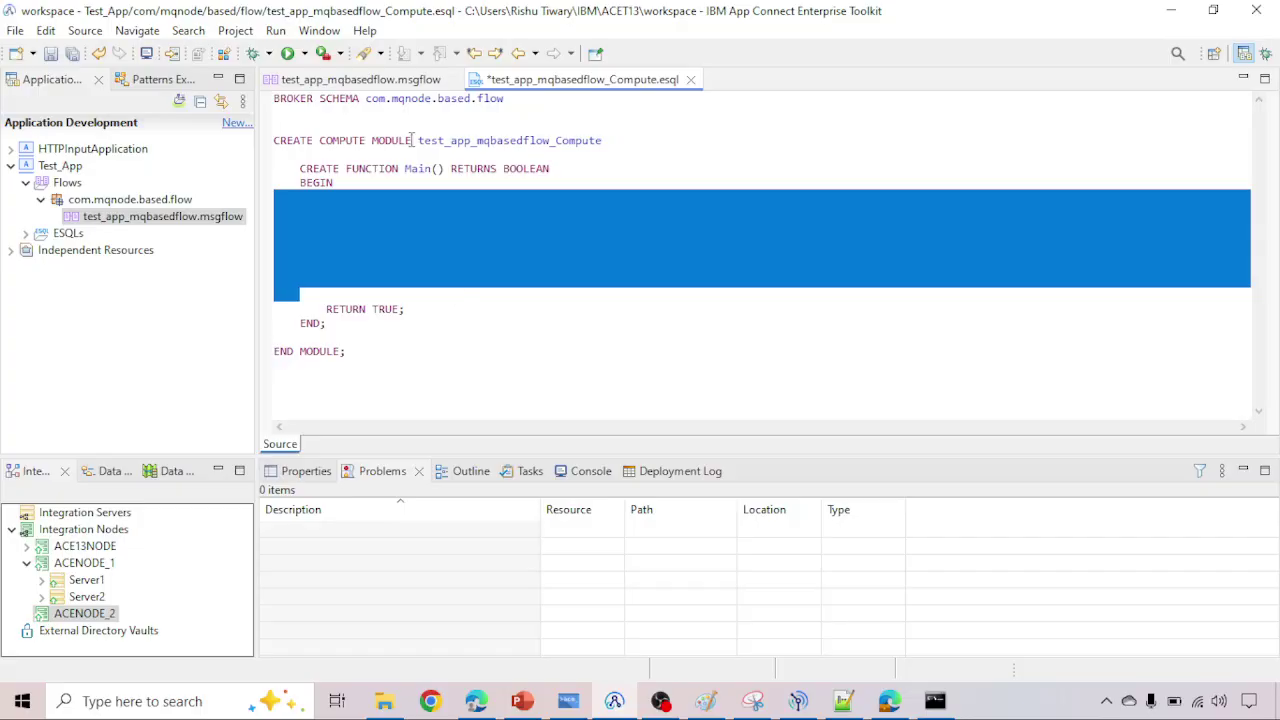
Step: Check SOURCE_TESTAPP.IN as the source queue in the Notepad++ notes and in QM1's queue list in MQ Explorer
click(390, 80)
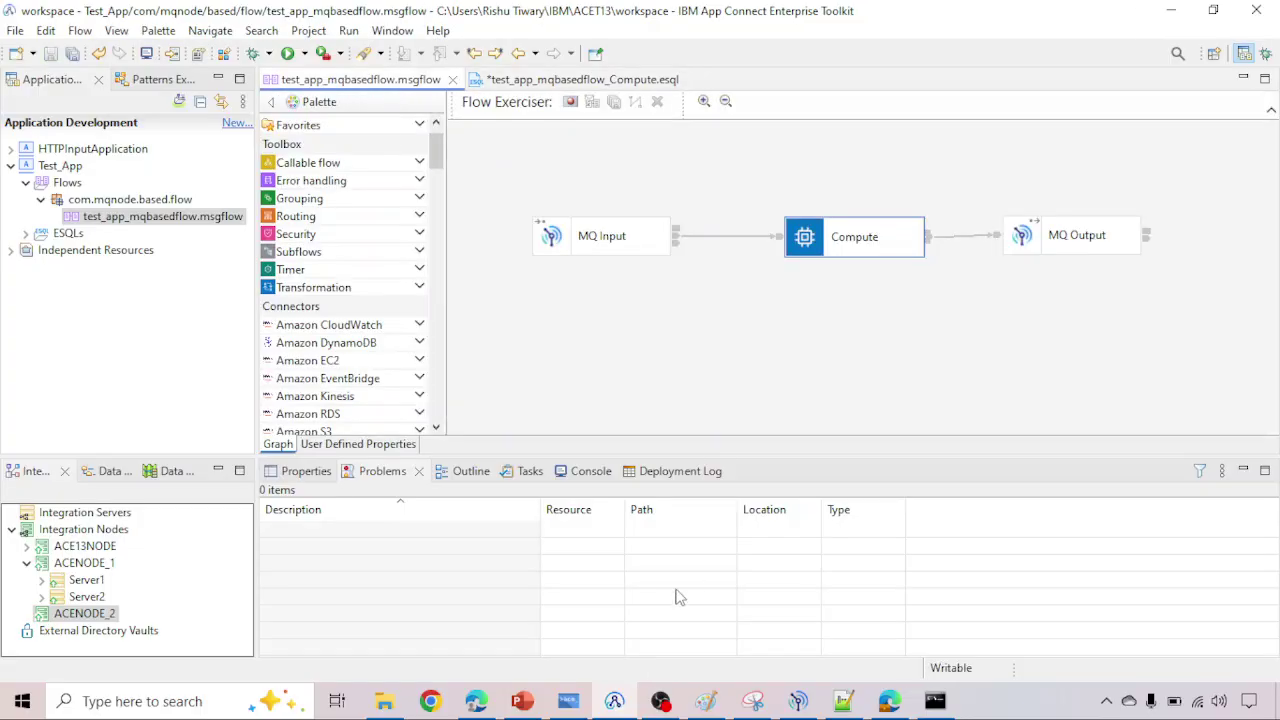
click(843, 701)
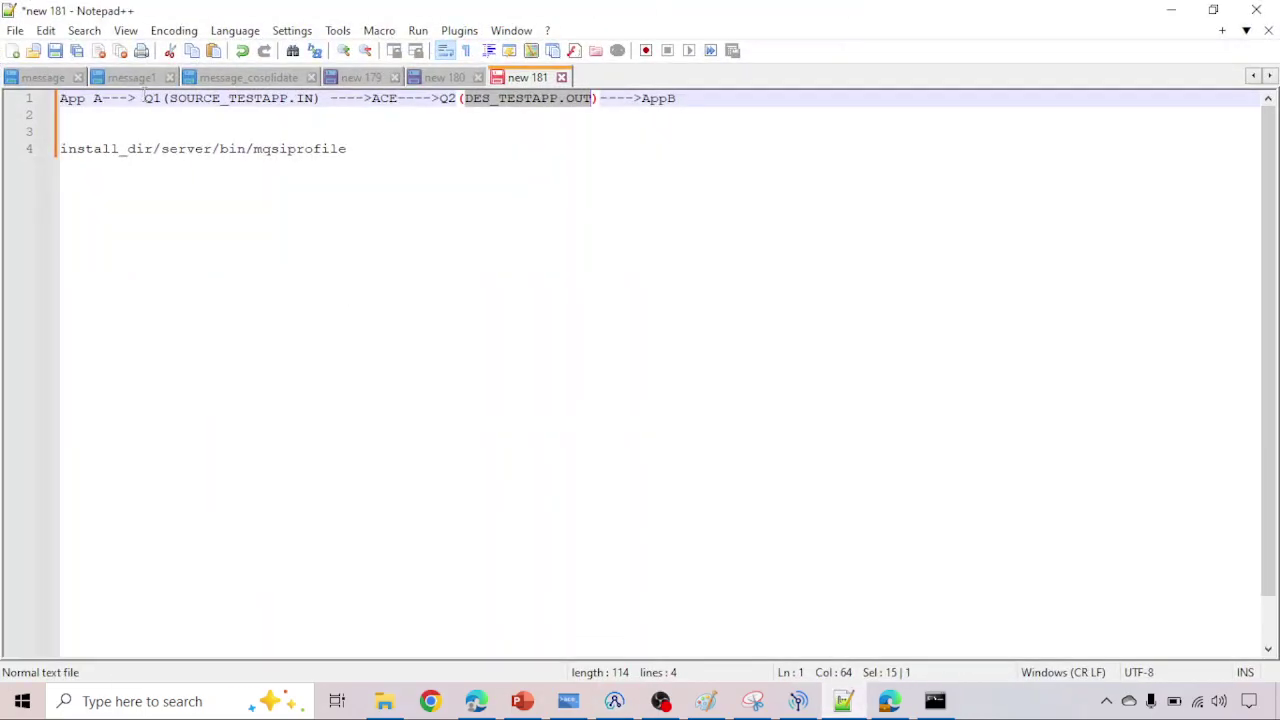
drag(144, 98, 316, 99)
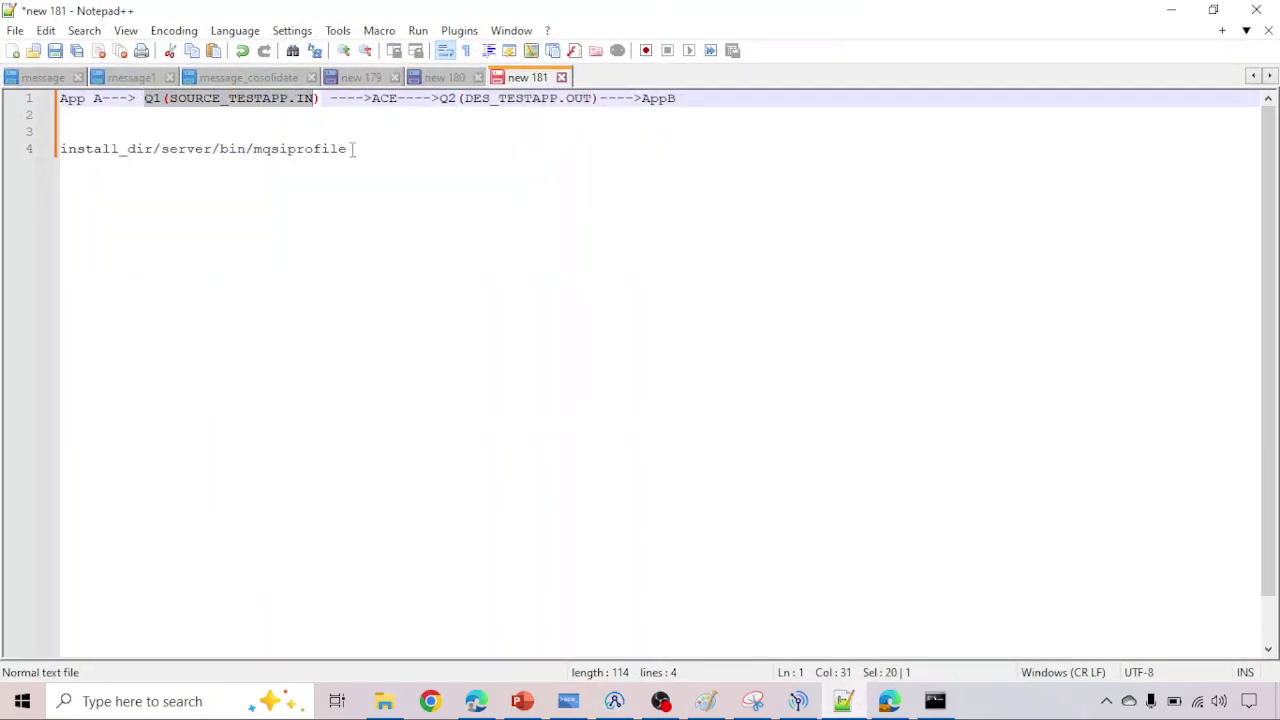
click(797, 701)
click(509, 296)
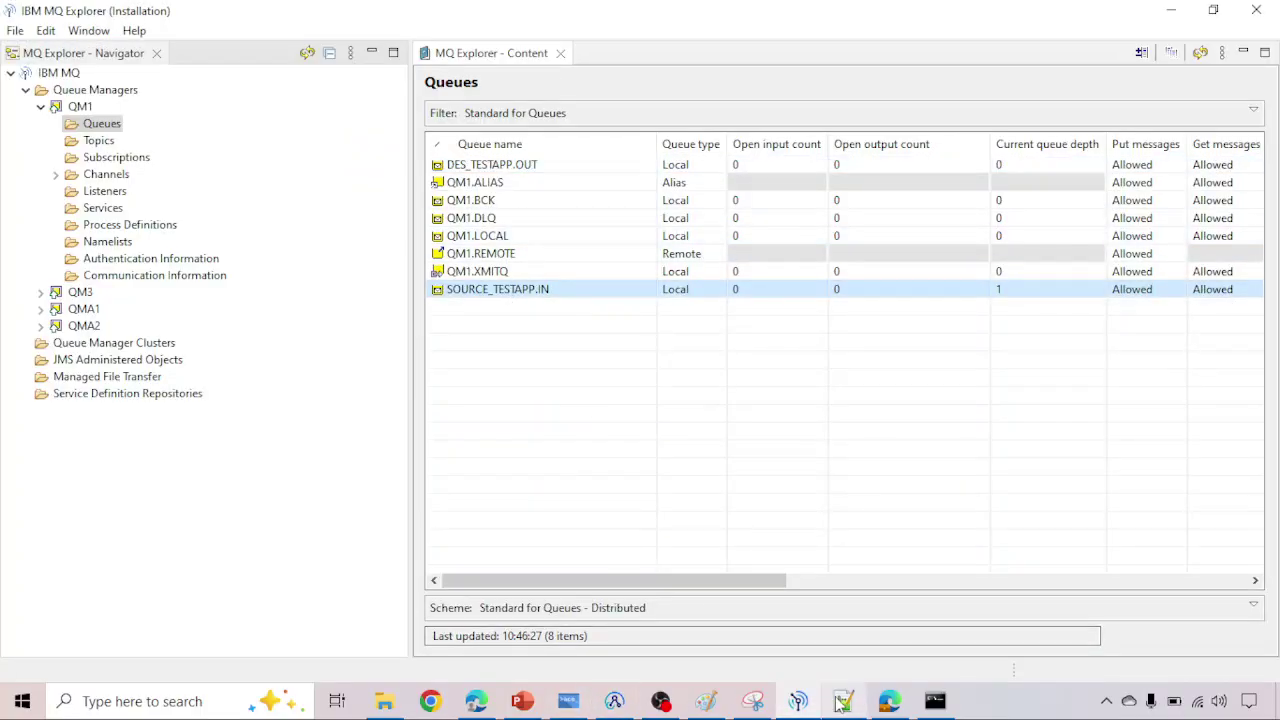
Step: Return to the App Connect Toolkit and compare the MQ Input node's queue name with the SOURCE_TESTAPP.IN queue in MQ Explorer
click(616, 701)
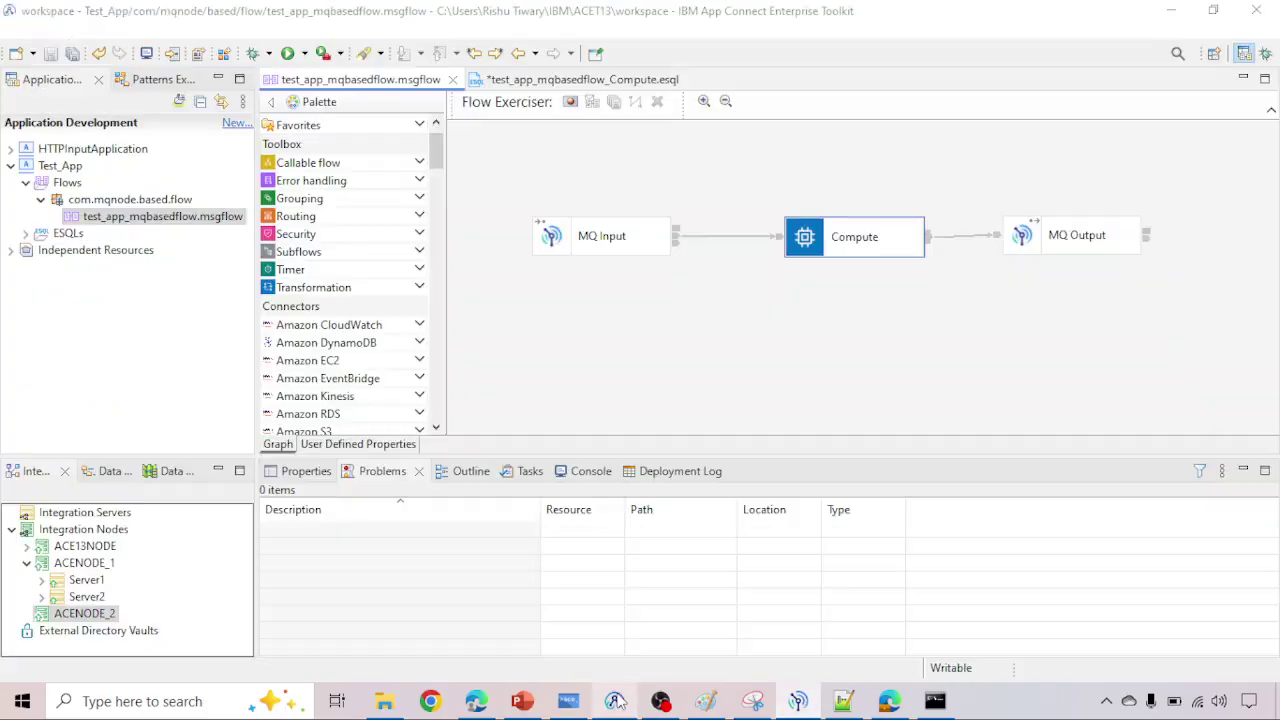
click(572, 242)
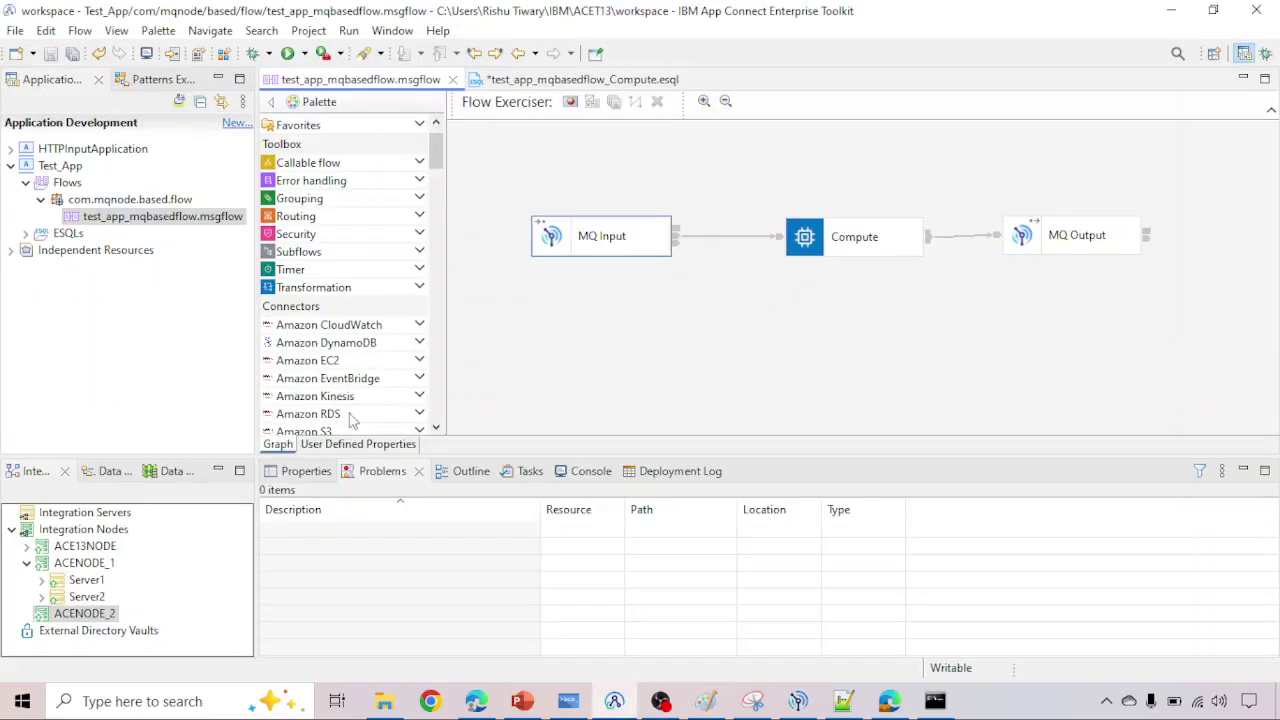
click(306, 471)
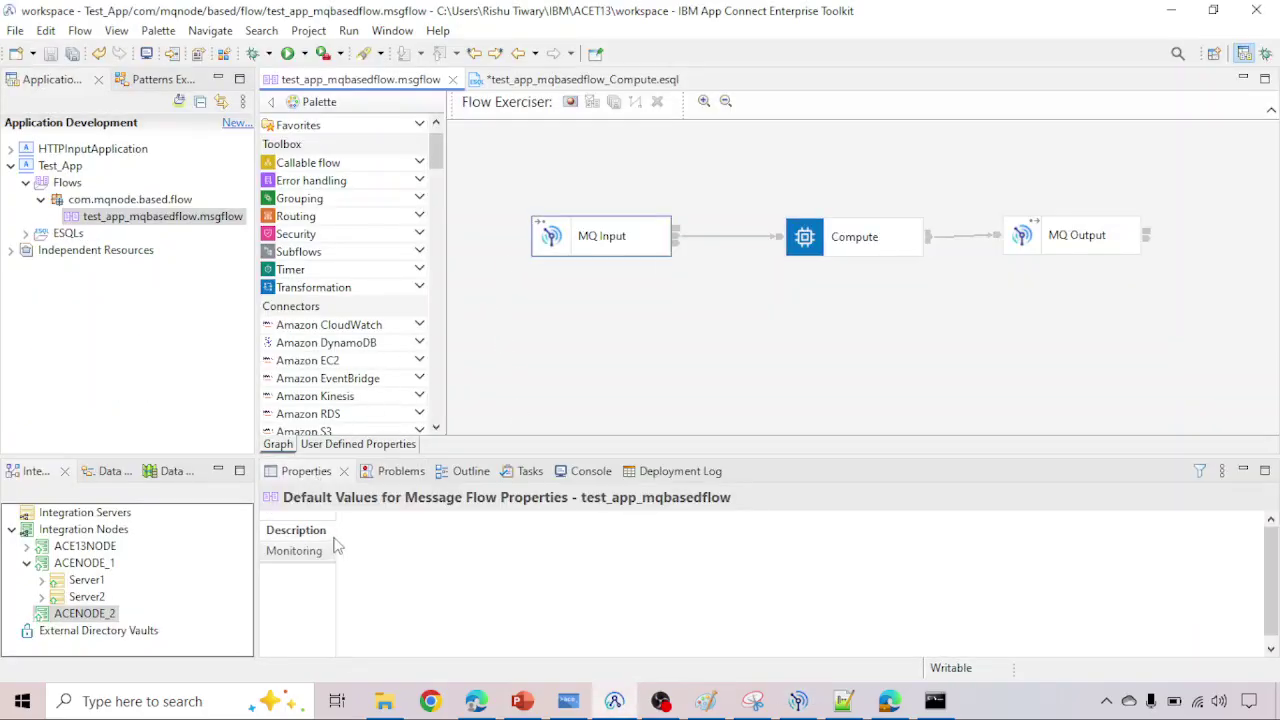
click(494, 557)
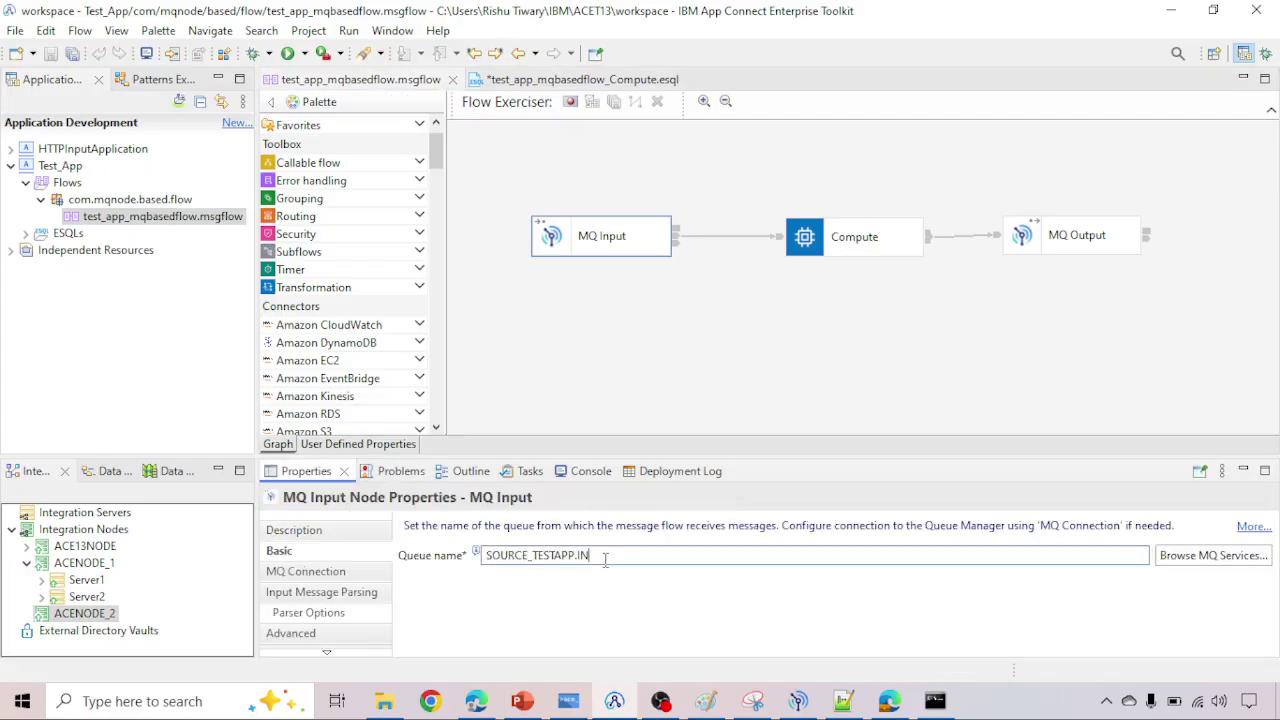
drag(800, 703, 645, 700)
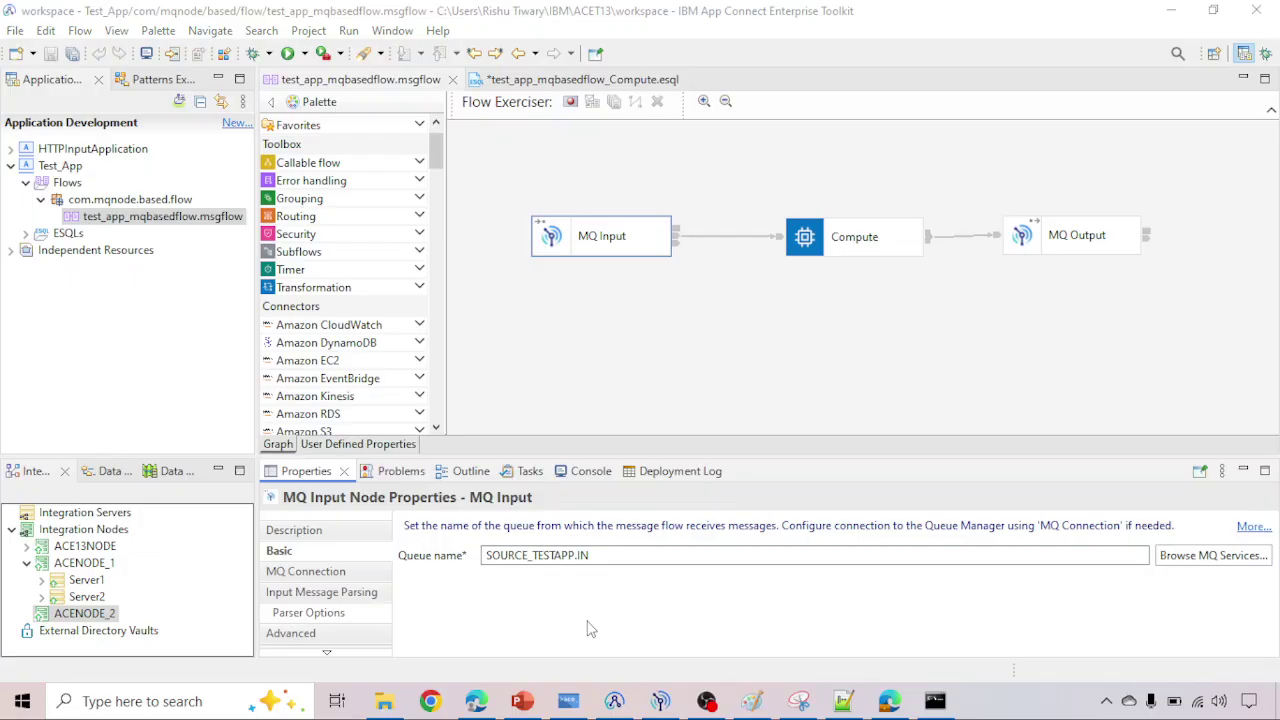
click(660, 700)
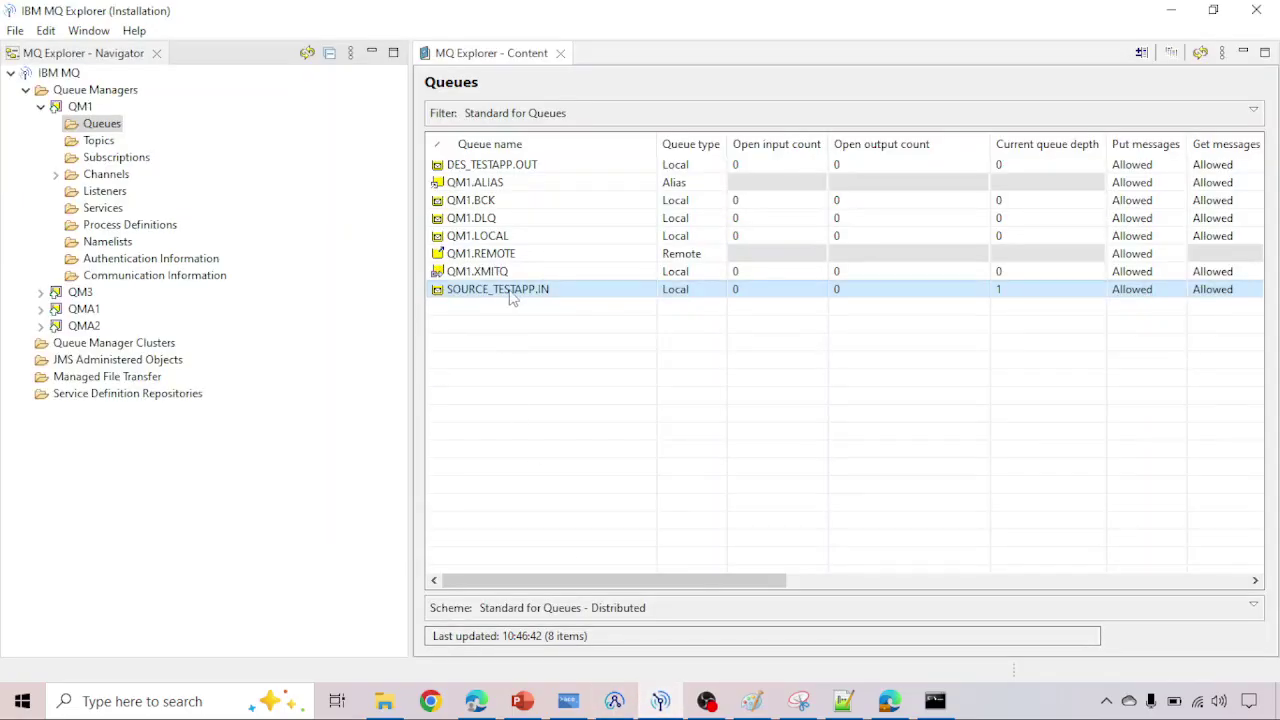
click(660, 702)
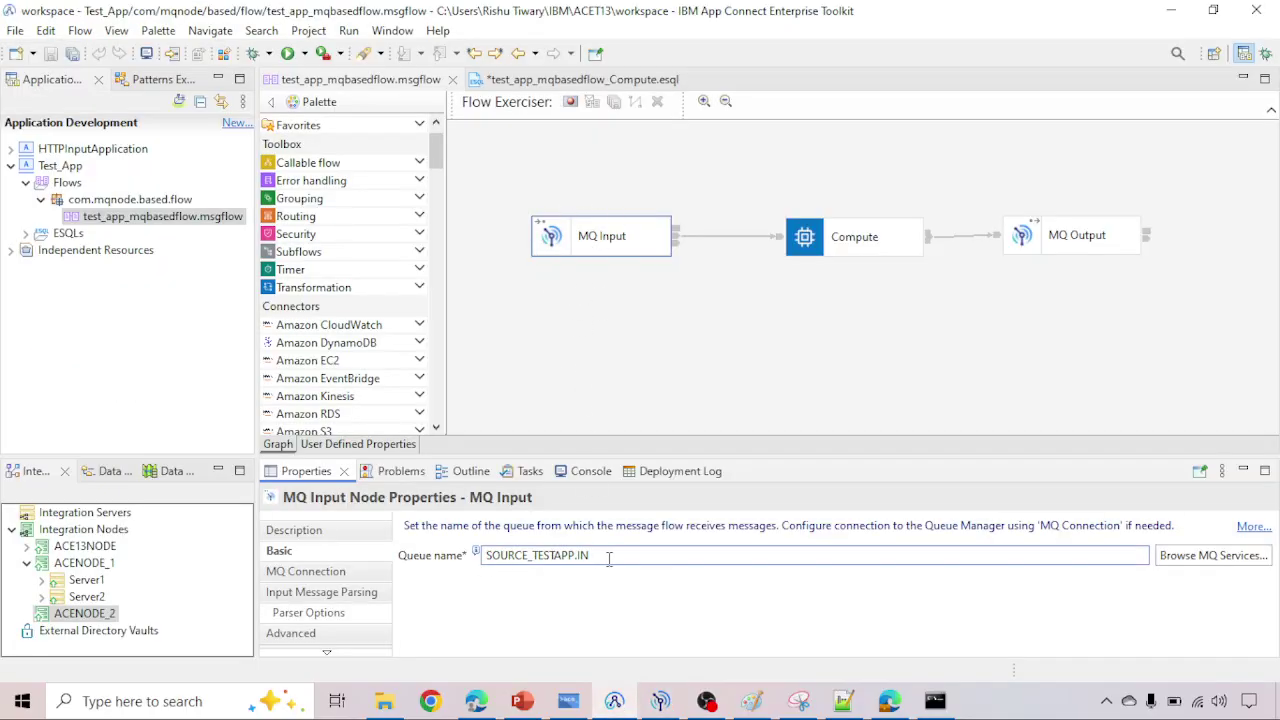
drag(608, 559, 483, 555)
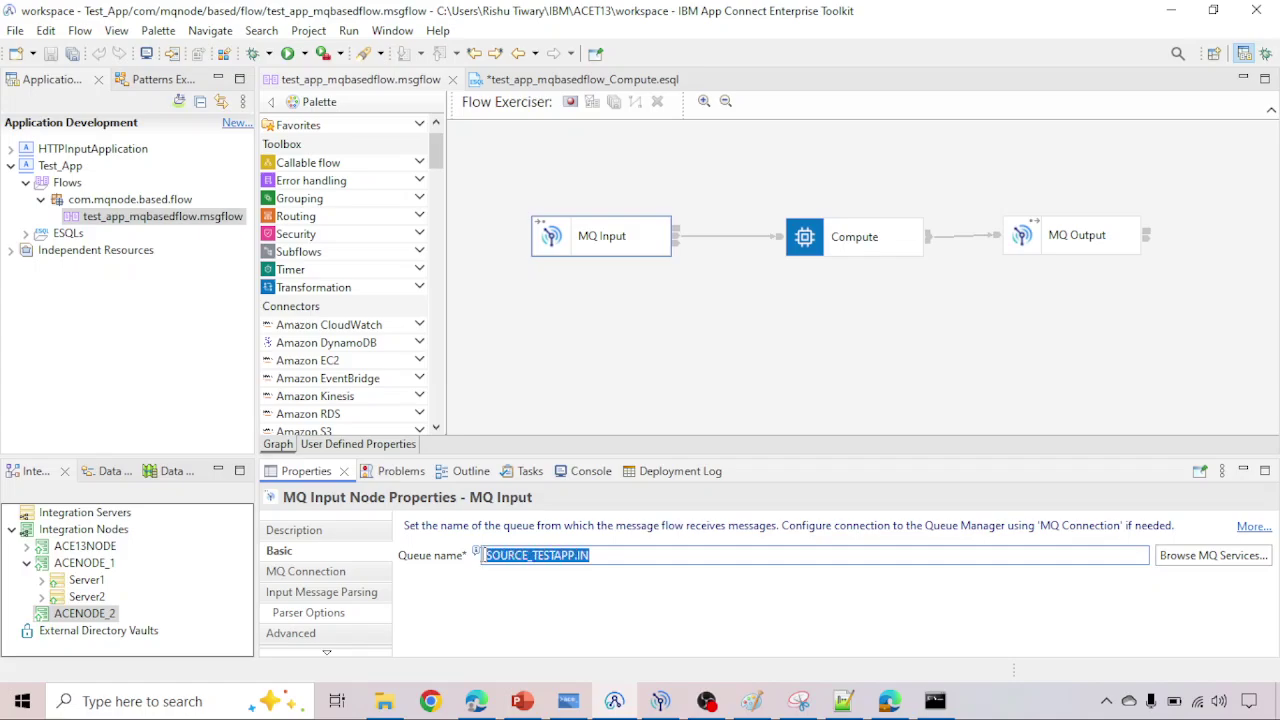
Step: Review the blank body of Main() in the Compute node's ESQL and return to the message flow
double_click(838, 243)
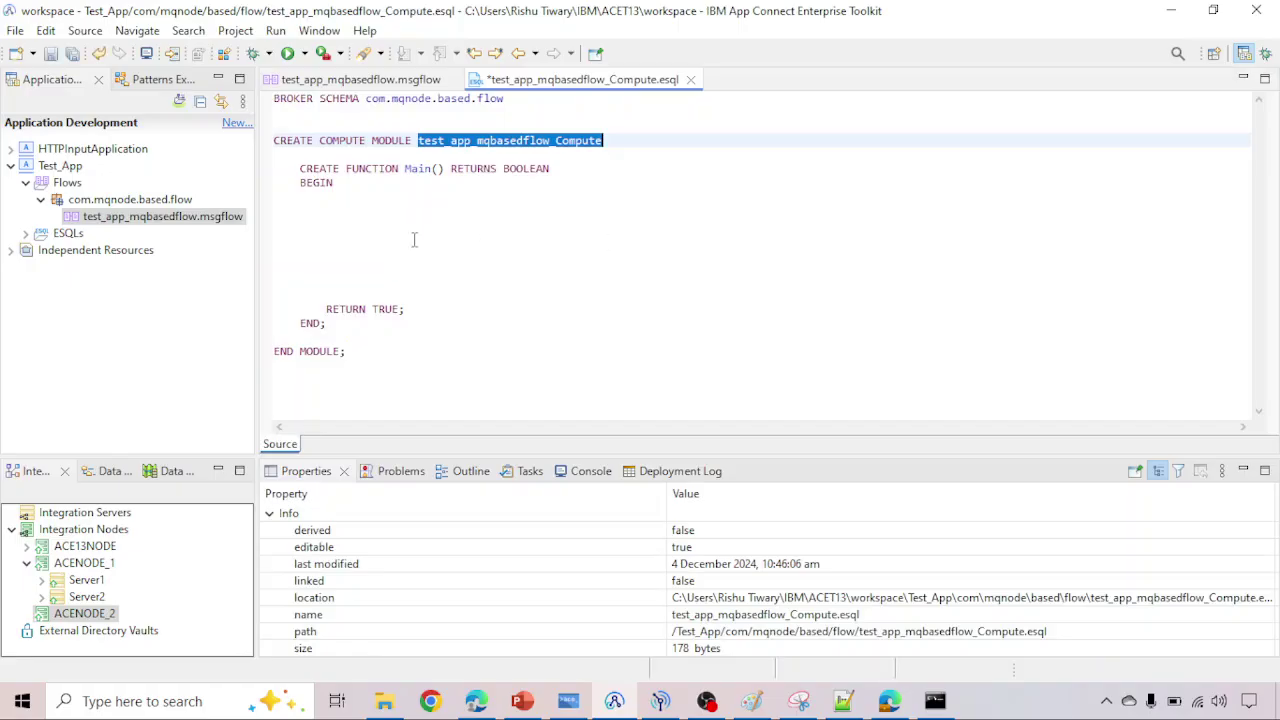
drag(301, 196, 522, 297)
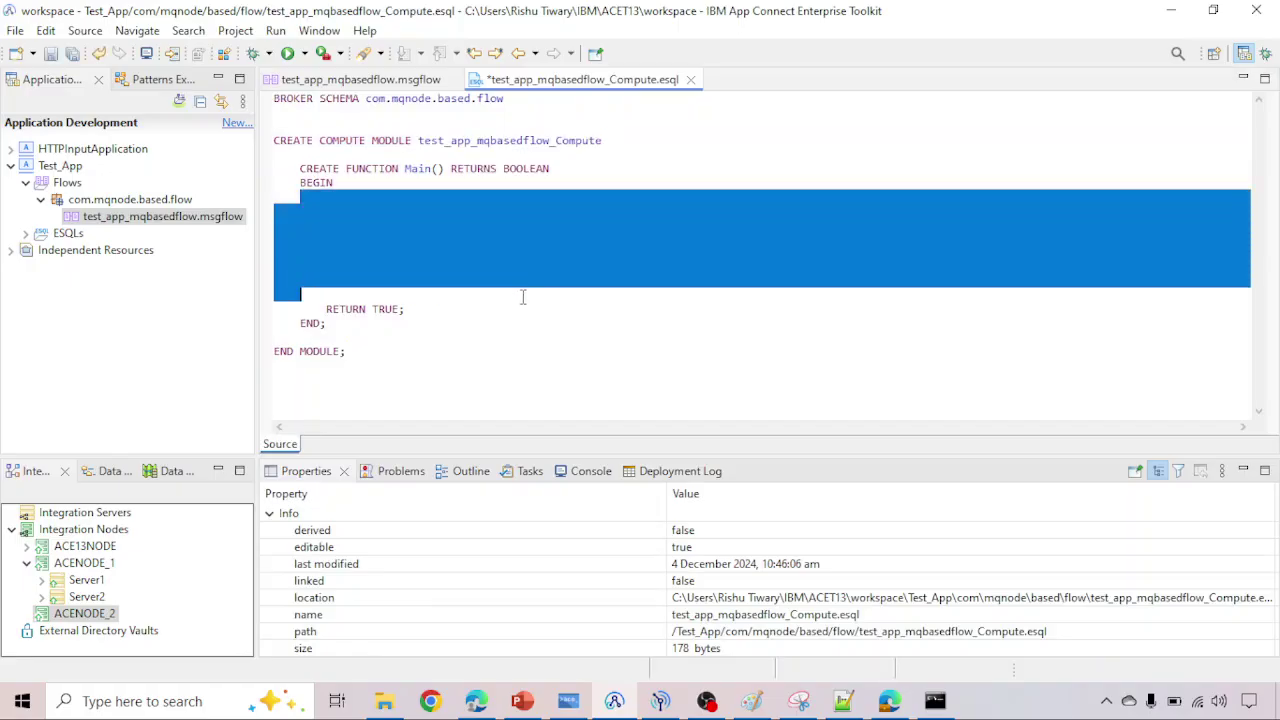
click(388, 80)
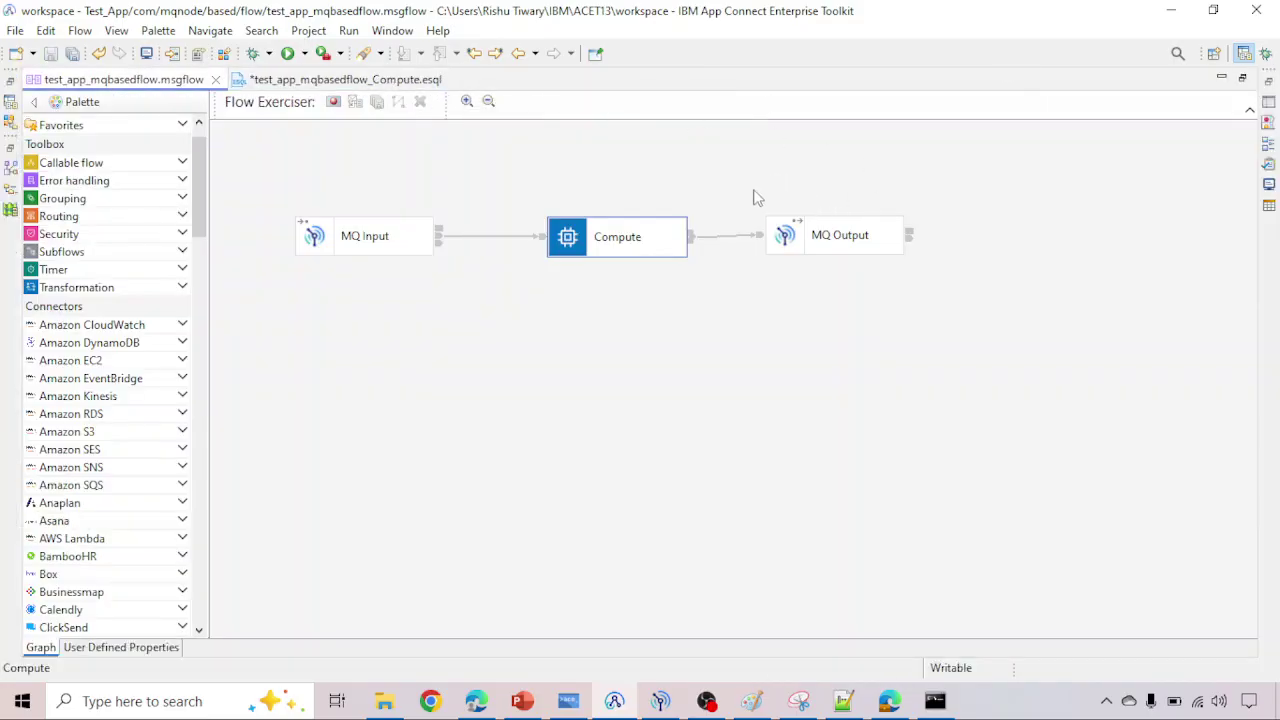
Step: Restore the maximized flow editor and check the MQ Output node's queue name
click(848, 234)
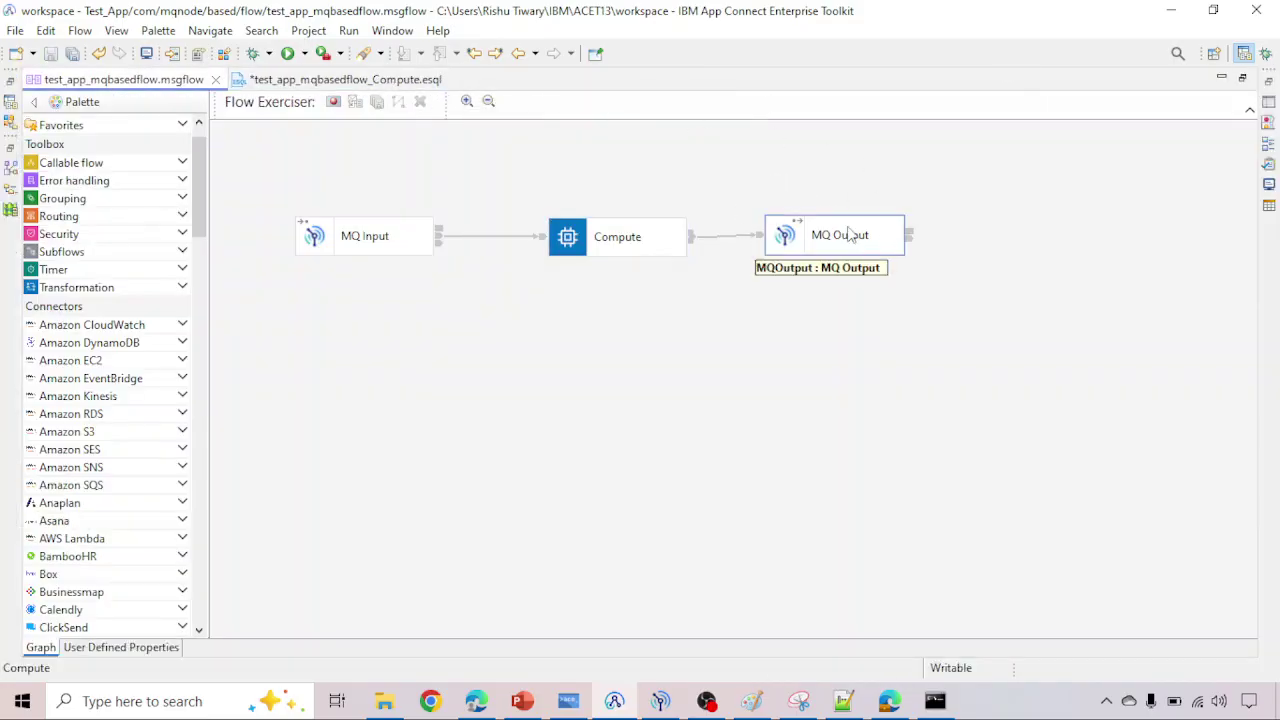
click(848, 234)
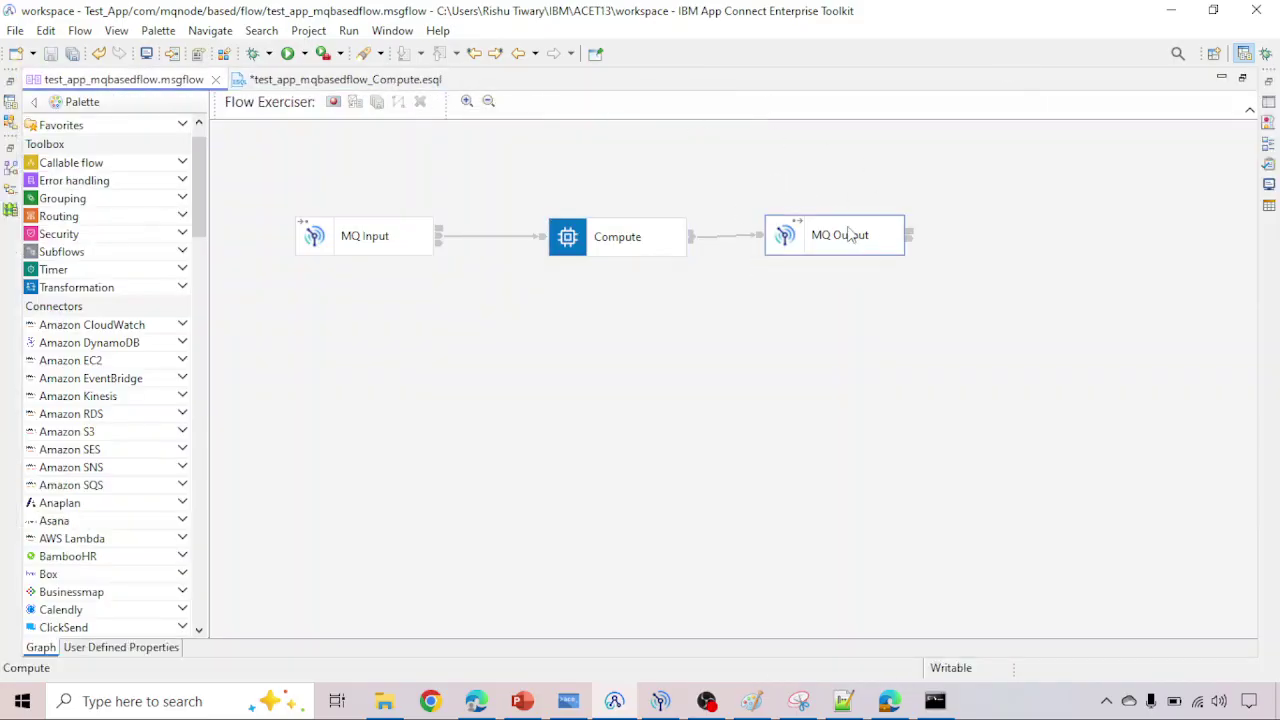
double_click(163, 80)
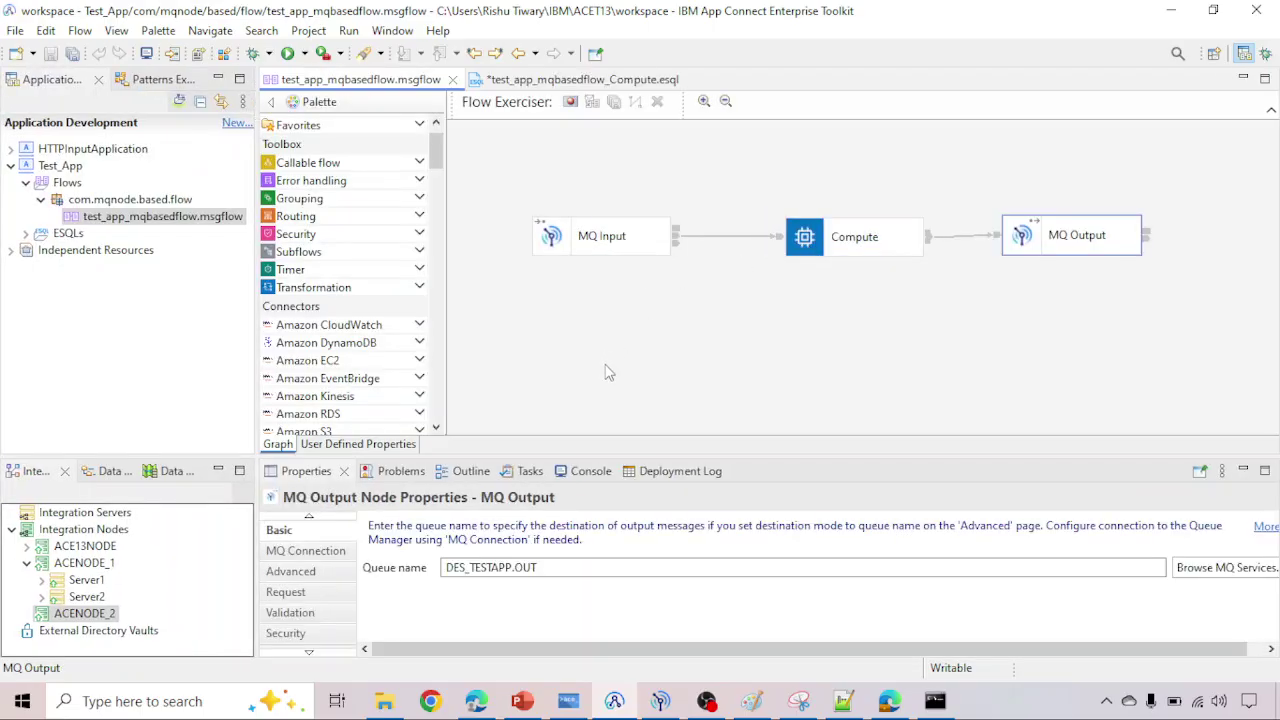
drag(538, 567, 428, 568)
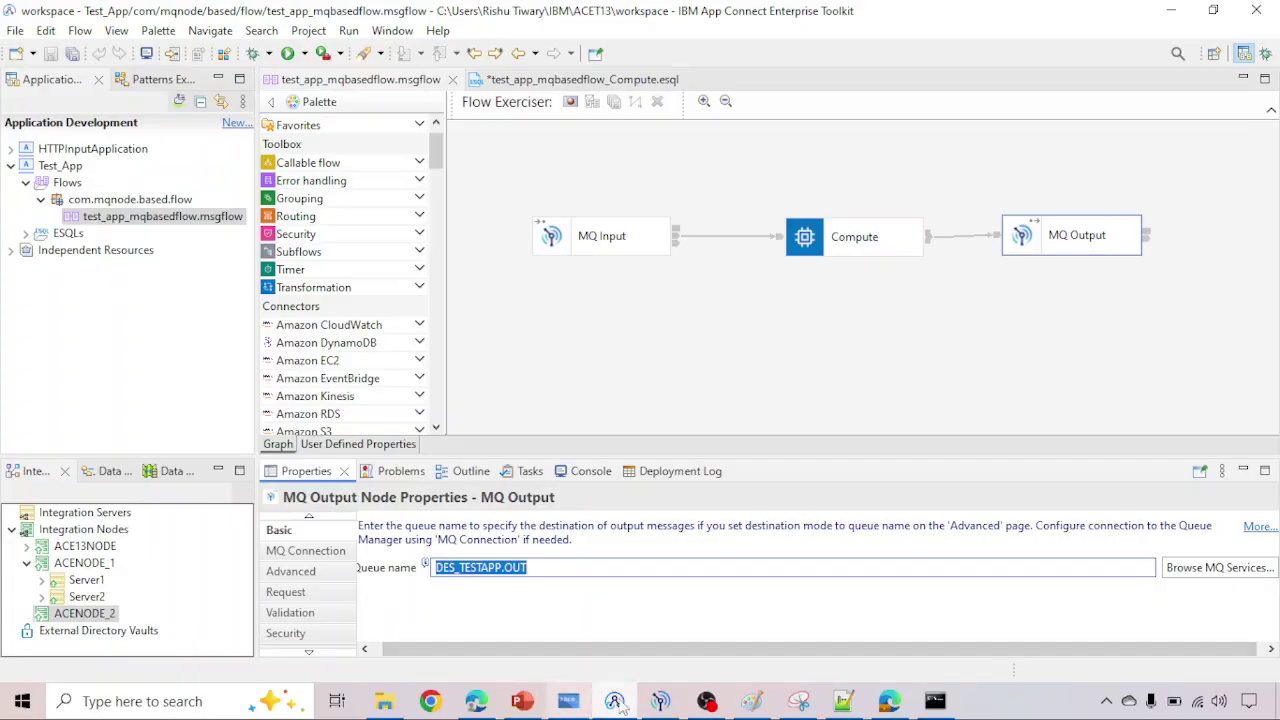
Step: Switch to MQ Explorer to compare the DES_TESTAPP.OUT and SOURCE_TESTAPP.IN queues, and return to the Toolkit's MQ Input node
click(660, 701)
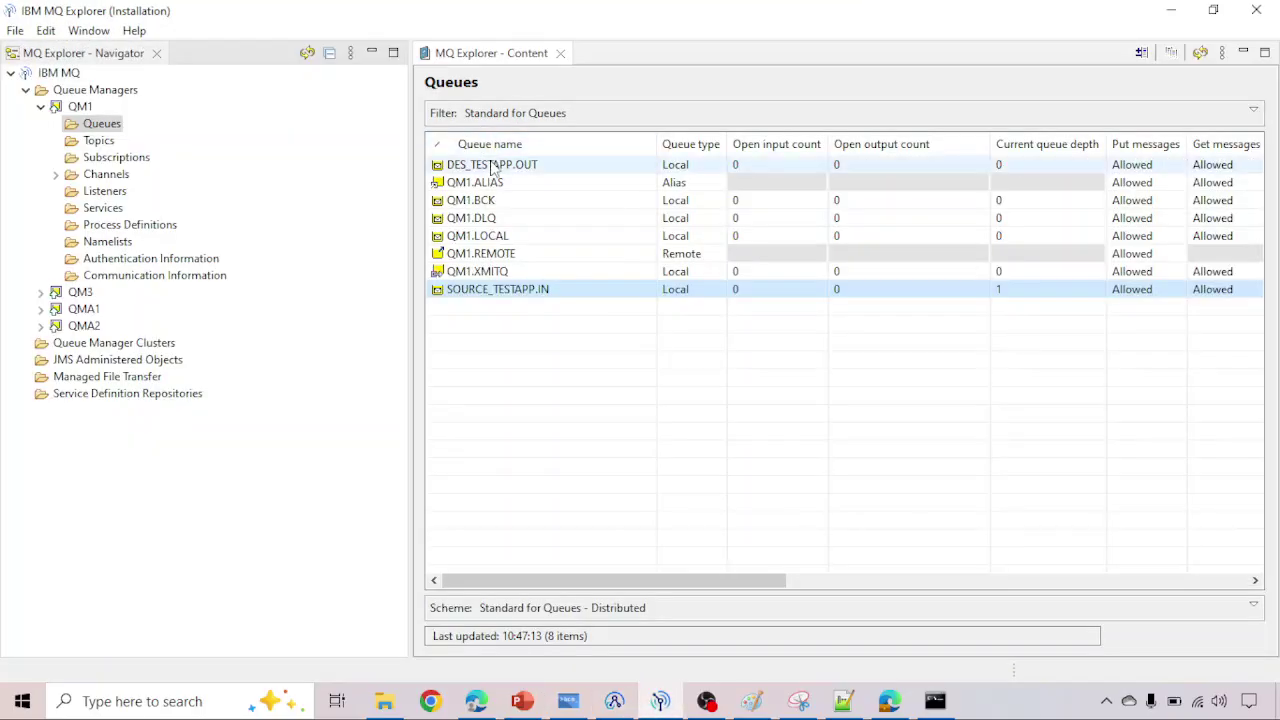
click(493, 166)
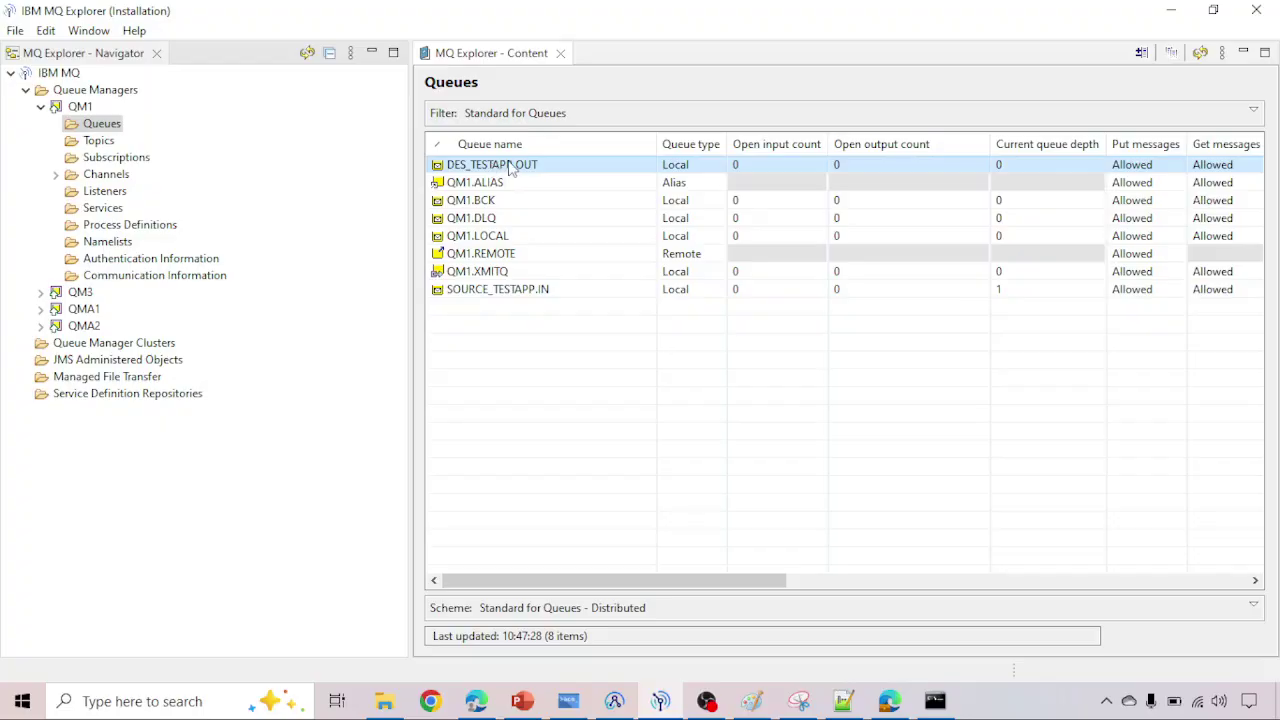
click(496, 295)
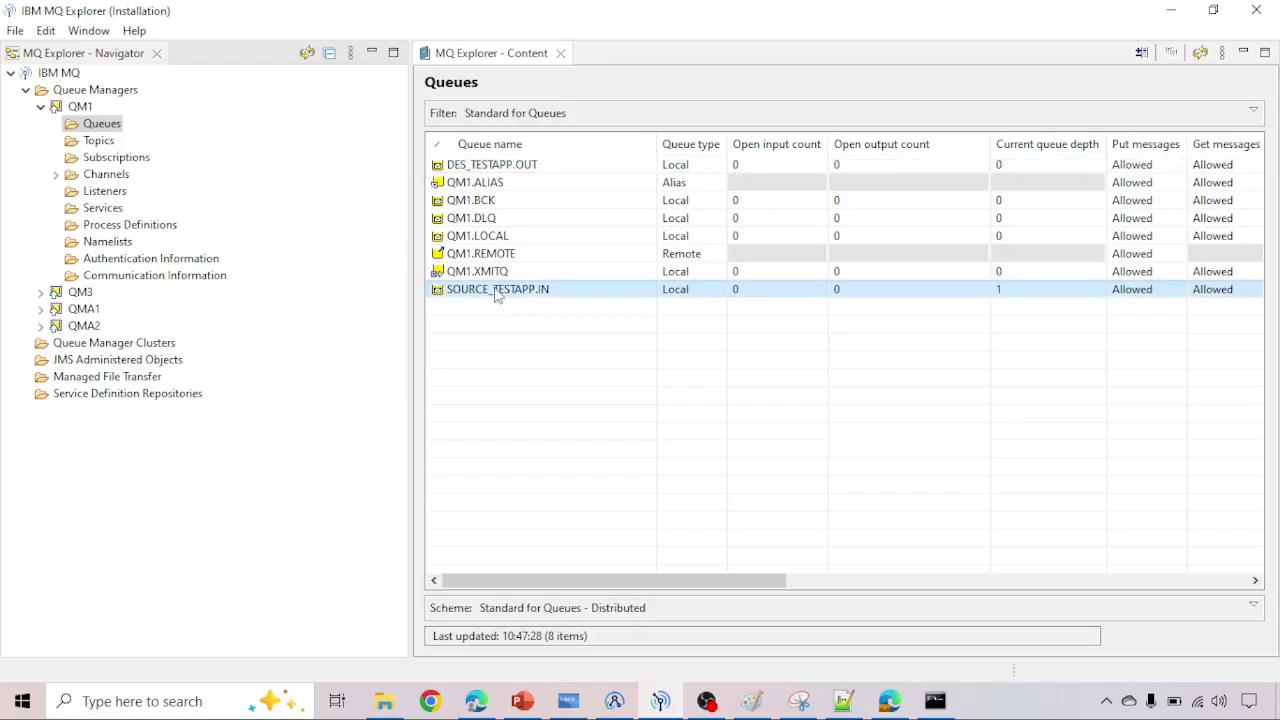
click(496, 168)
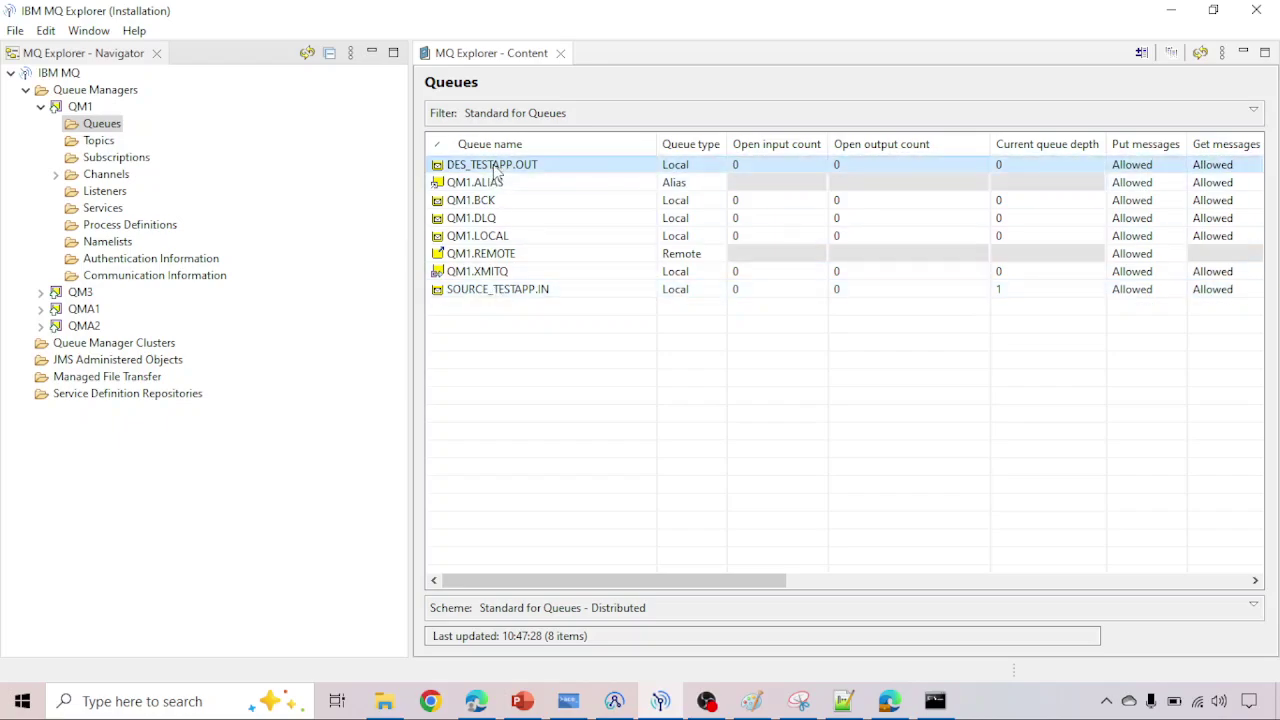
click(659, 703)
click(592, 312)
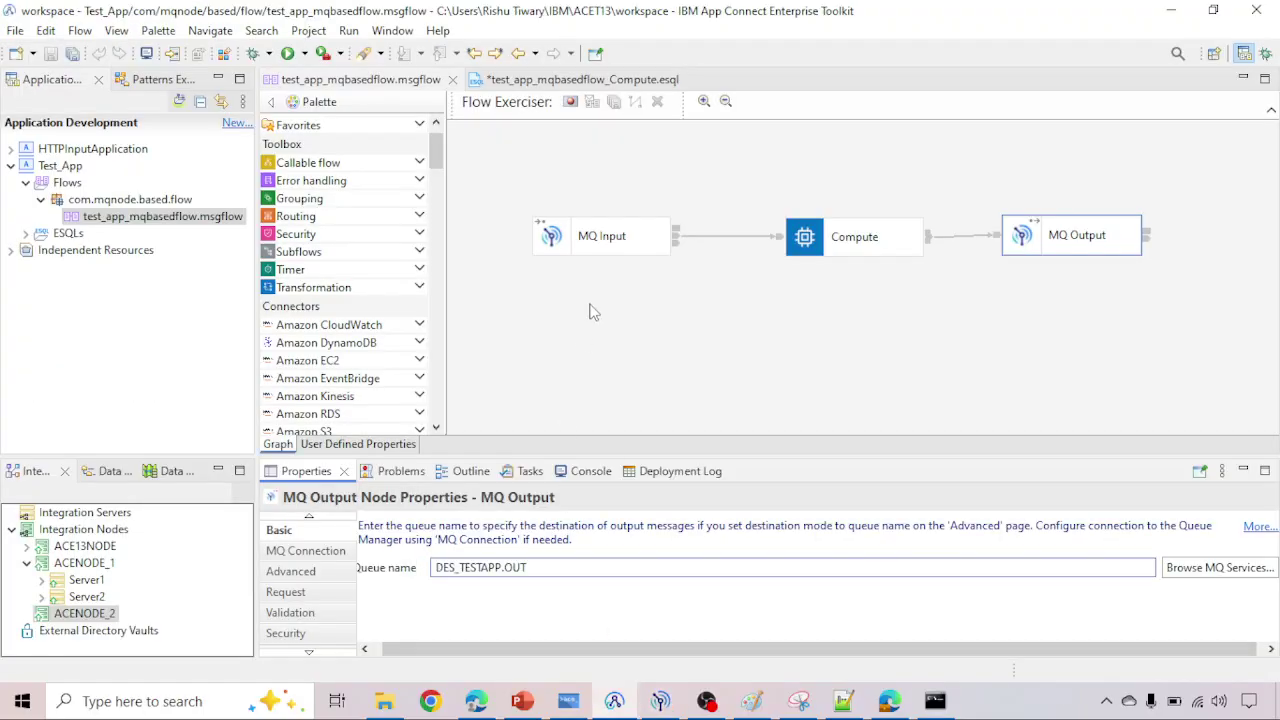
click(595, 245)
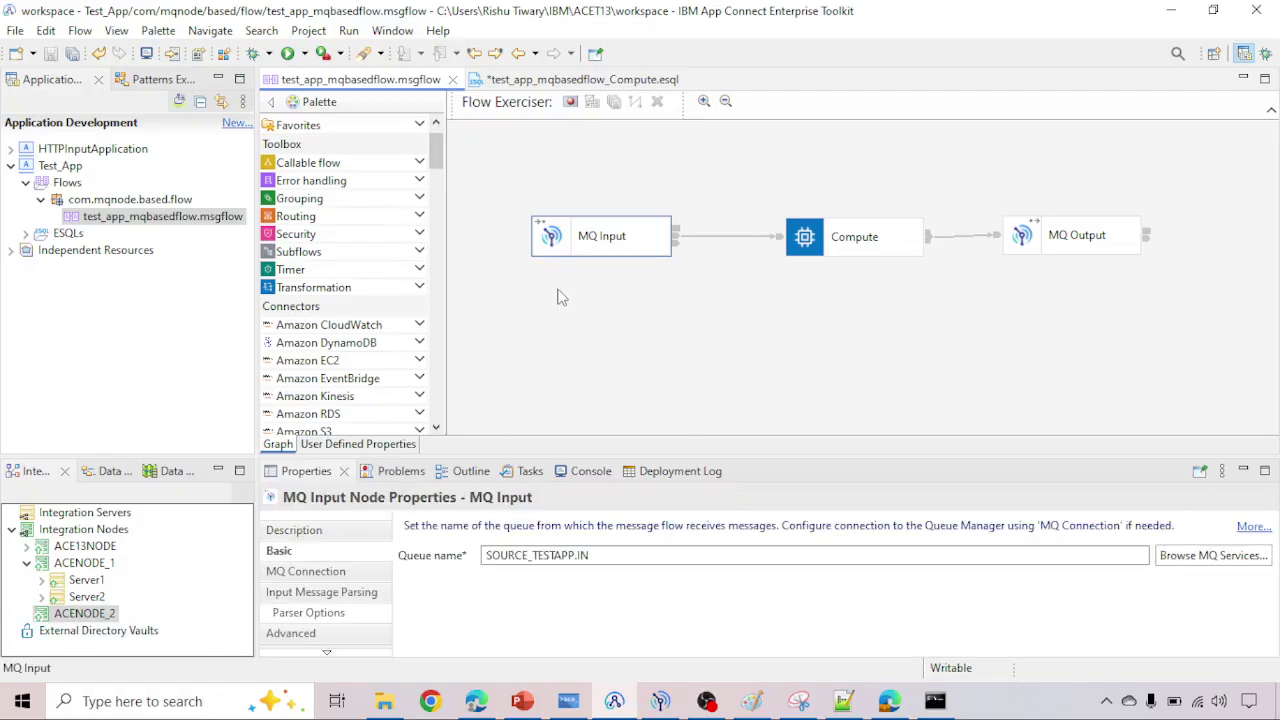
Step: Switch to the App Connect Enterprise Console and examine the default queue manager of ACENODE_1 and ACENODE_2 in the mqsilist output
click(72, 613)
click(567, 705)
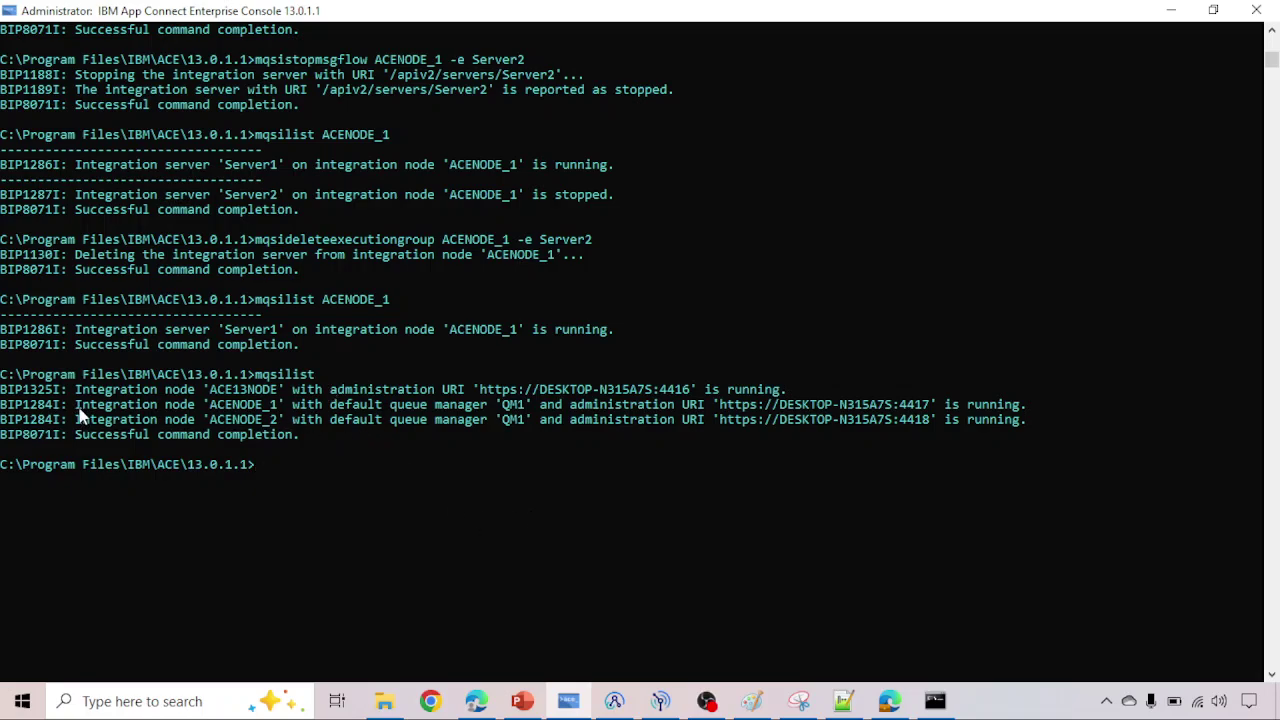
drag(76, 406, 530, 408)
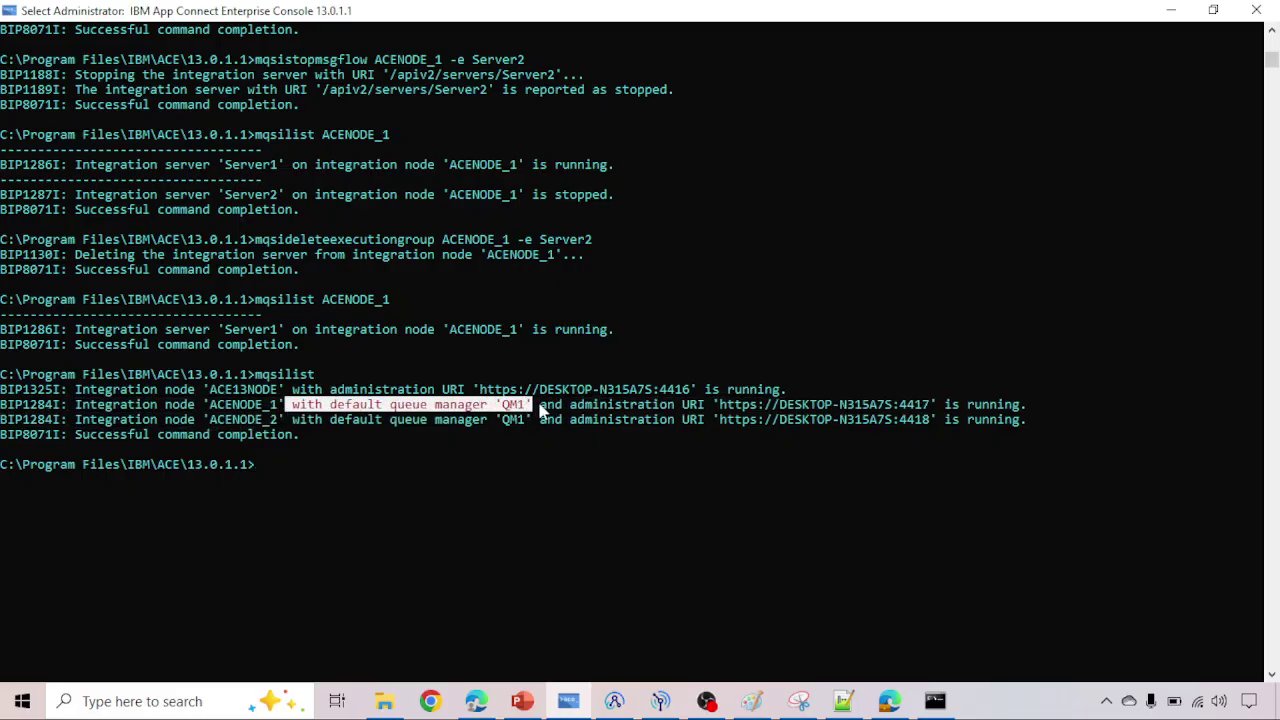
click(280, 419)
drag(293, 407, 528, 408)
click(212, 405)
drag(212, 405, 278, 406)
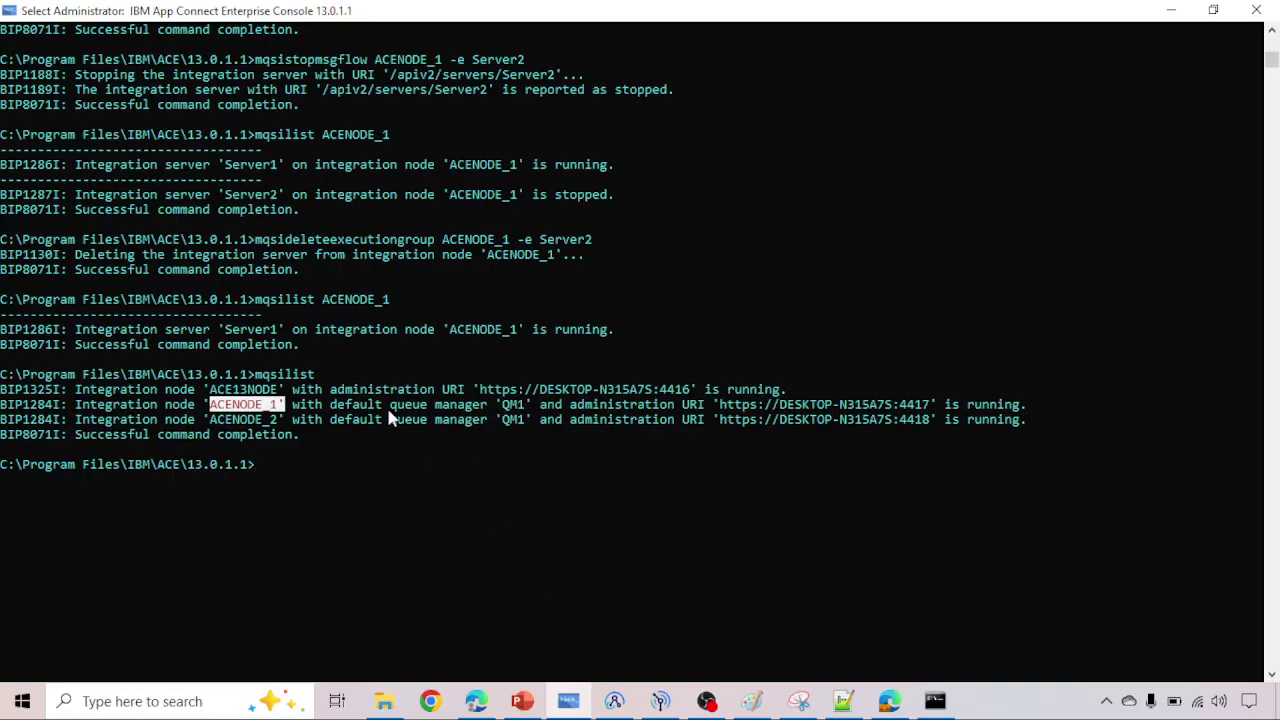
drag(385, 405, 541, 425)
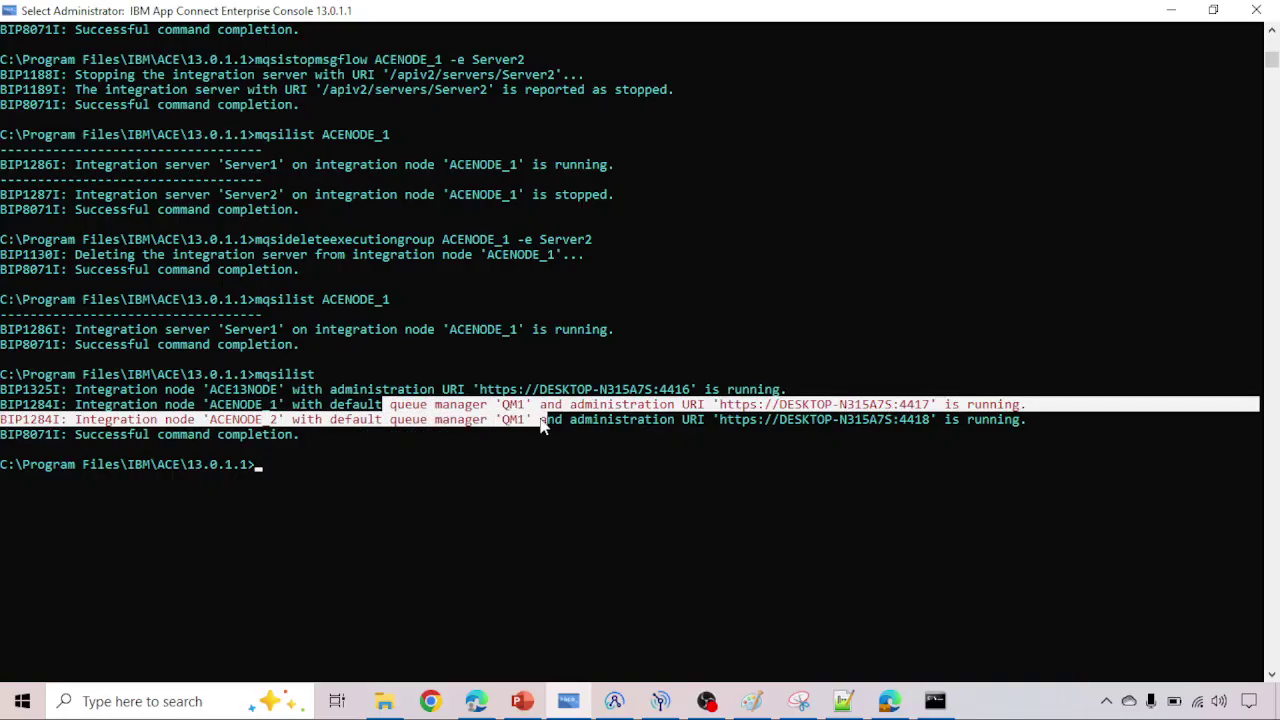
Step: Return to the App Connect Toolkit and review the MQ Input node's queue name and the Compute node's basic properties
click(614, 701)
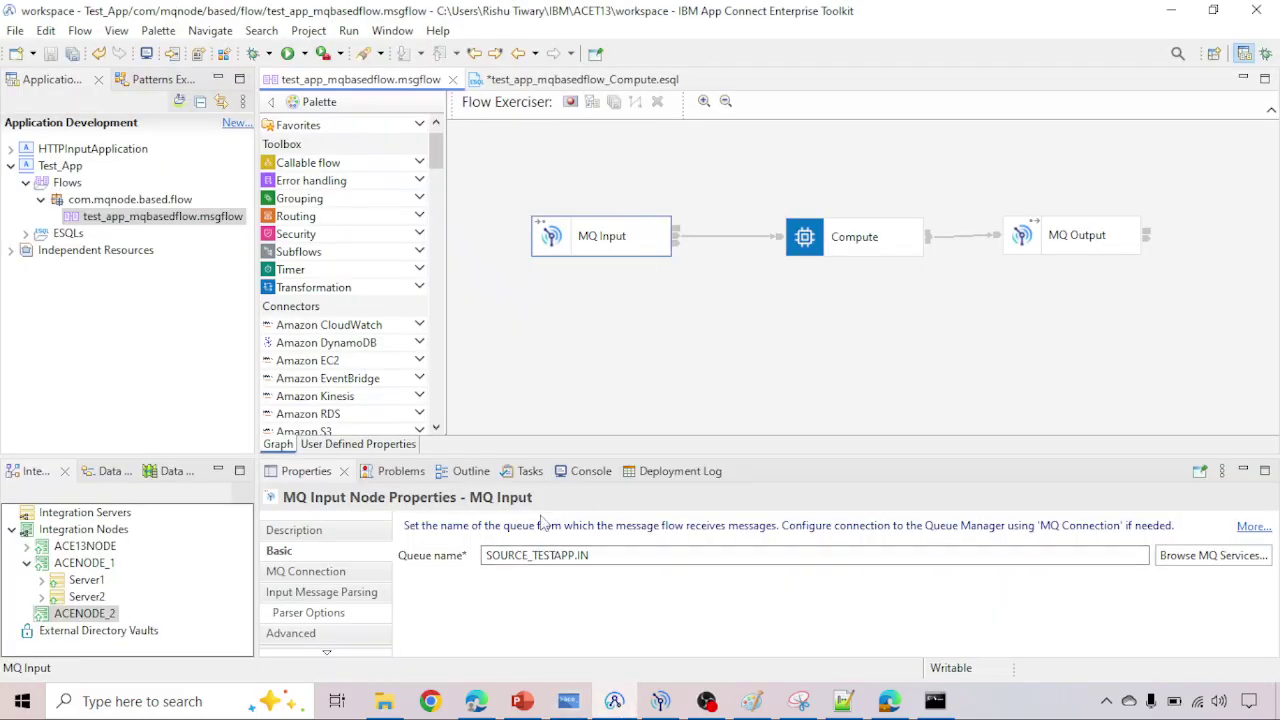
drag(487, 555, 600, 556)
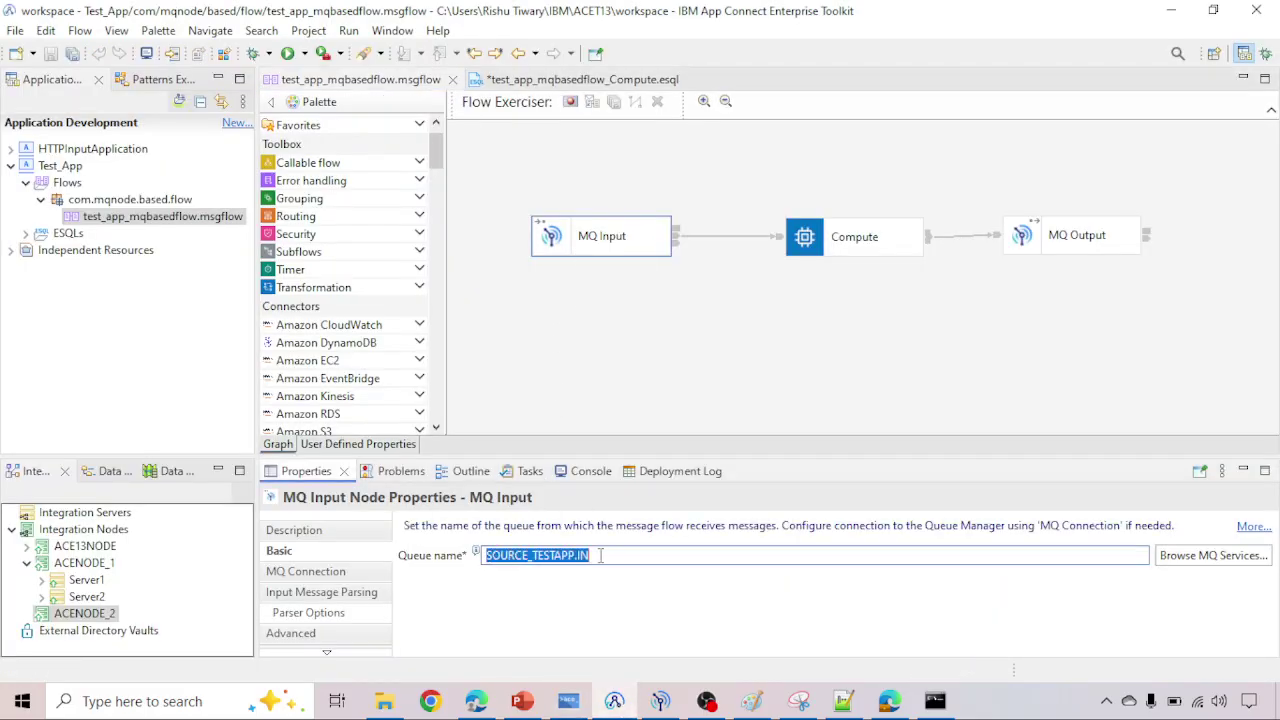
click(588, 252)
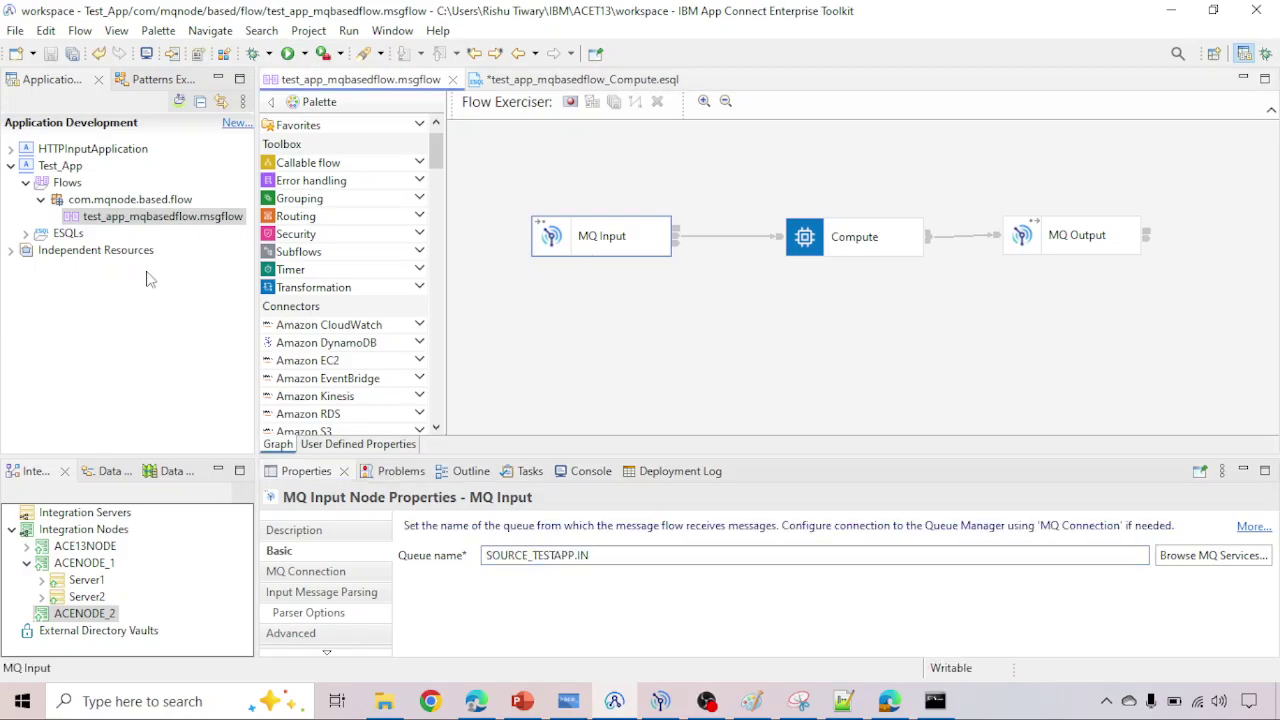
click(525, 271)
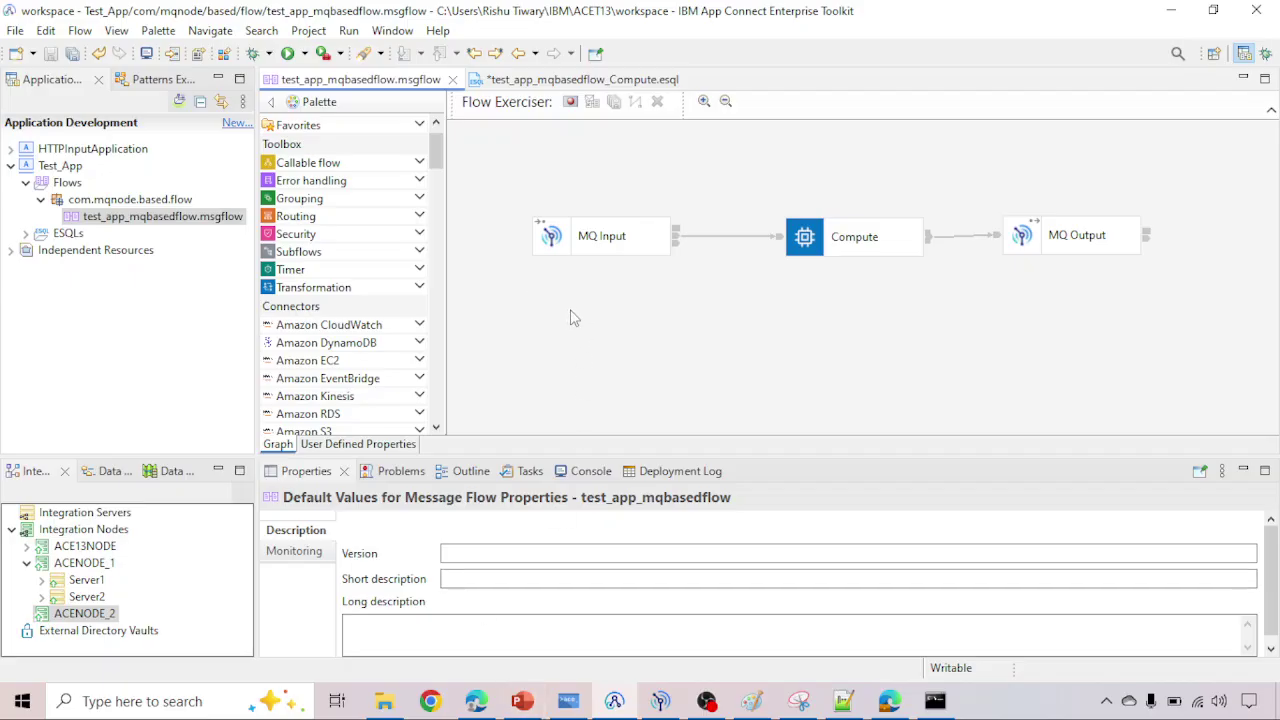
click(590, 250)
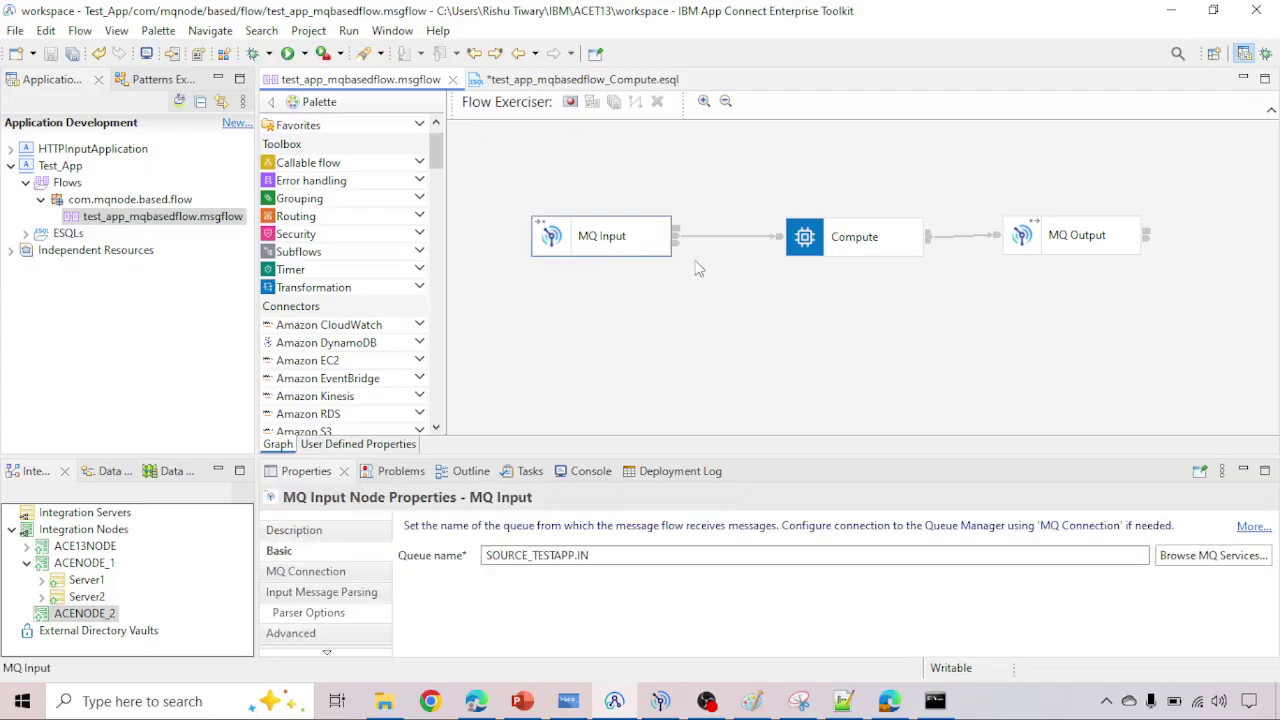
click(845, 240)
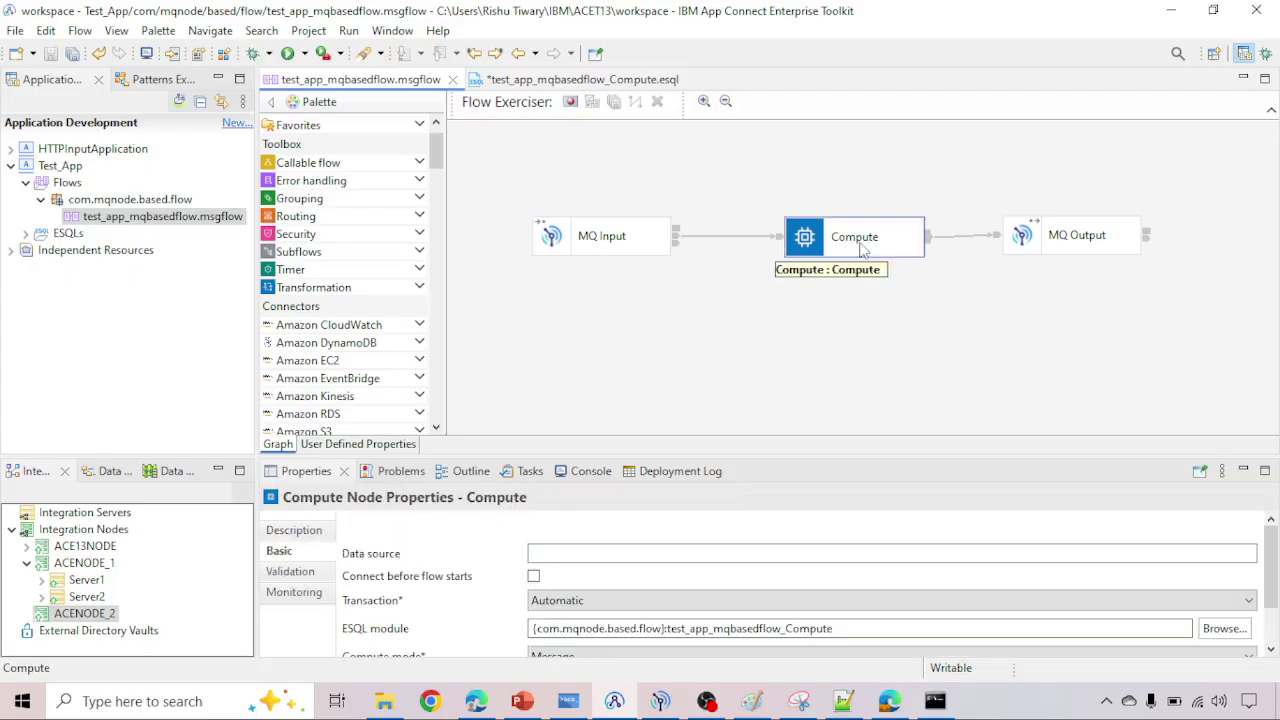
Step: Add the statement Set OutputRoot = InputRoot; to the Main function in the Compute node's ESQL module and save the file
double_click(862, 250)
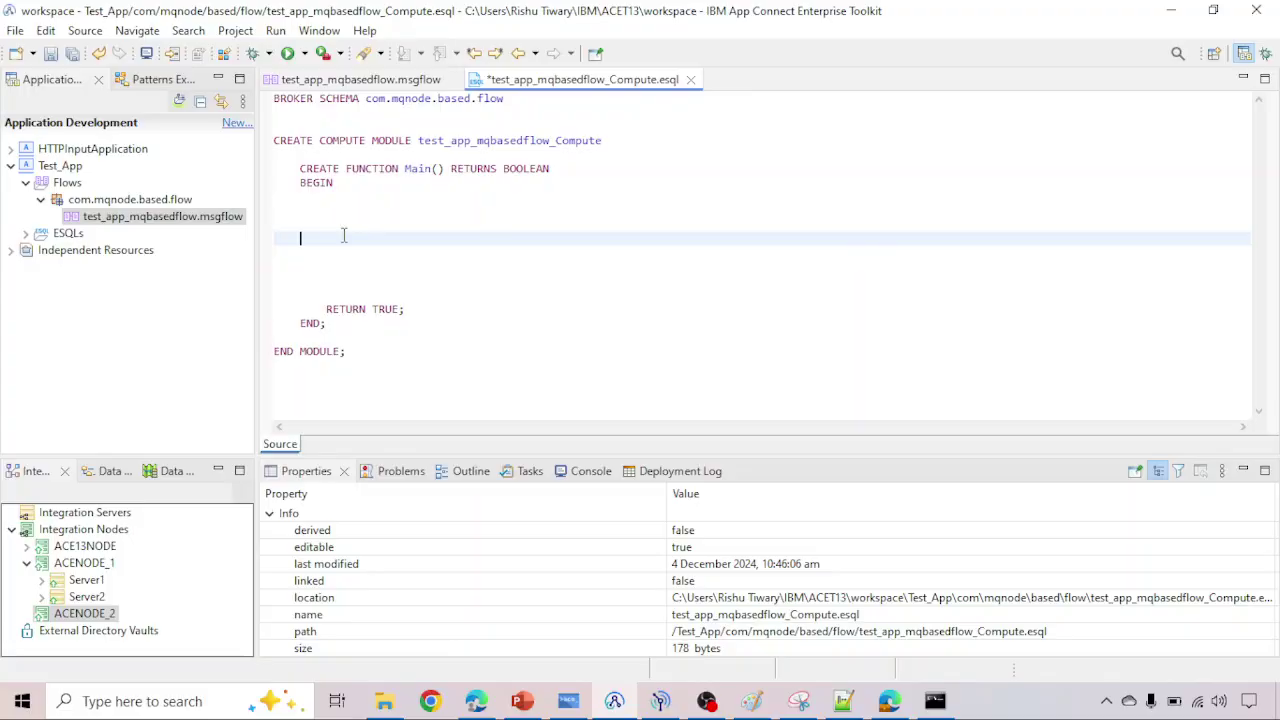
text(Set Ou)
key(ctrl+space)
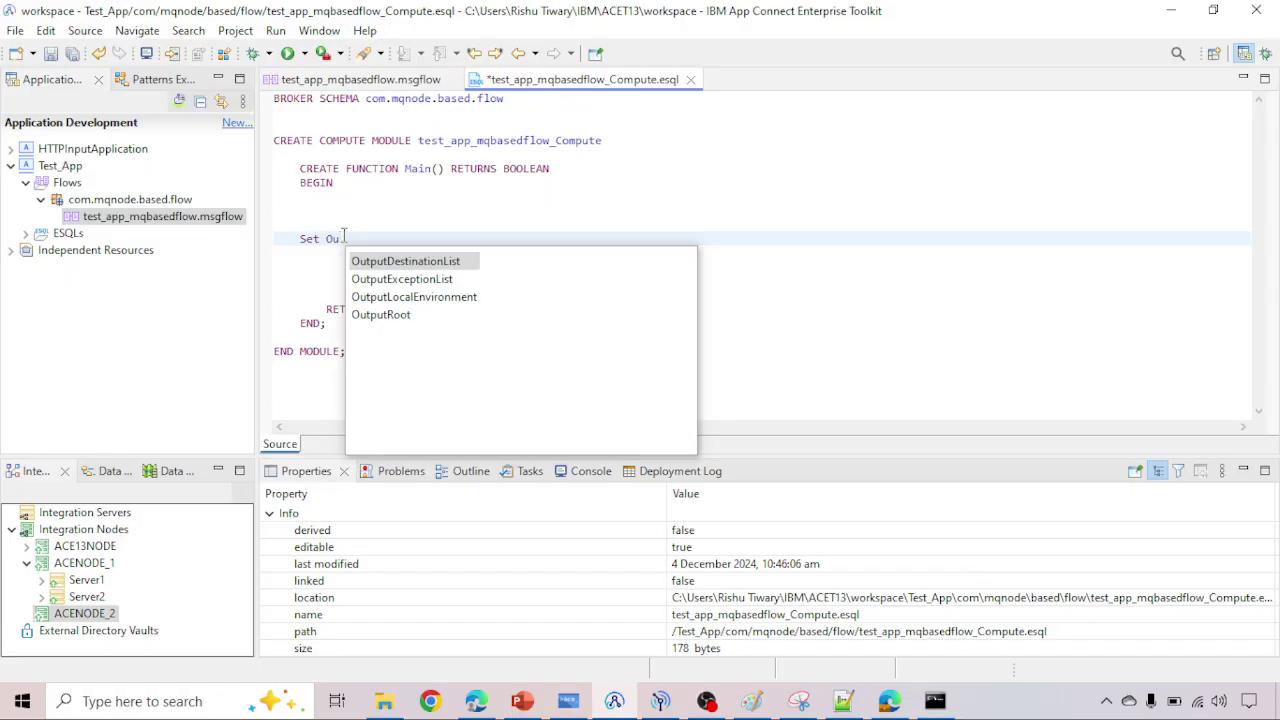
key(Down)
key(Down)
key(Down)
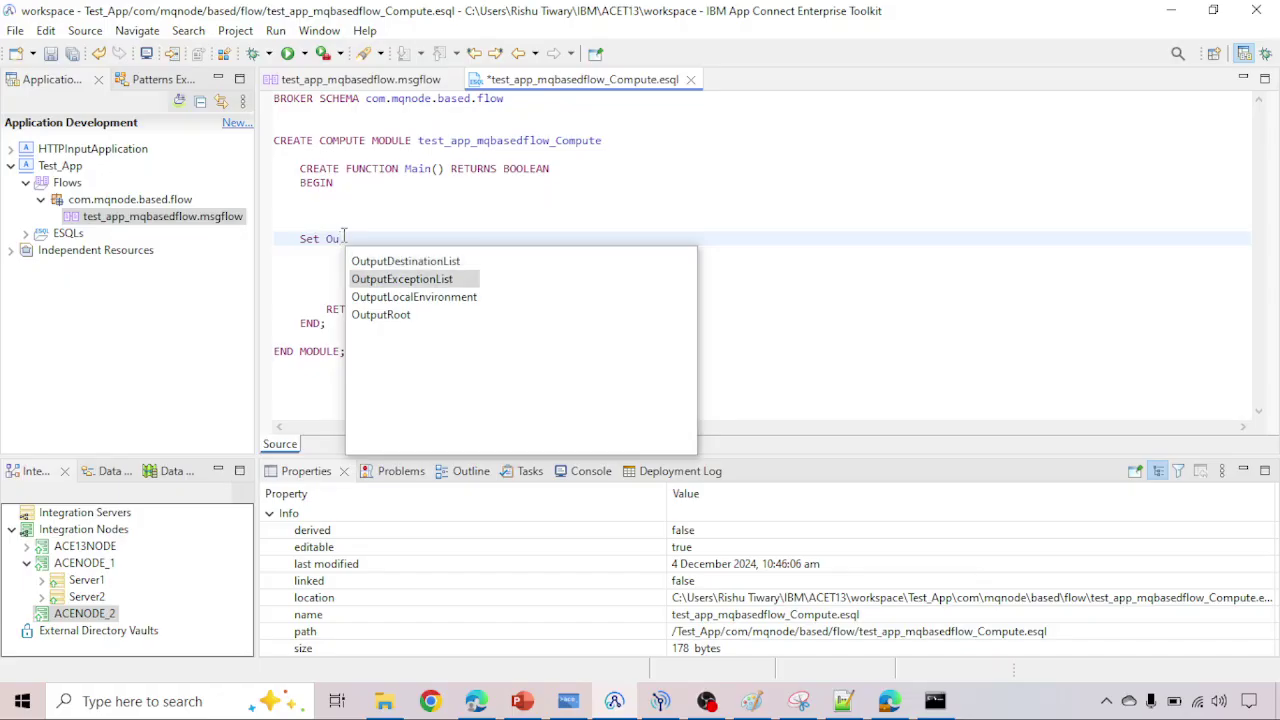
key(Return)
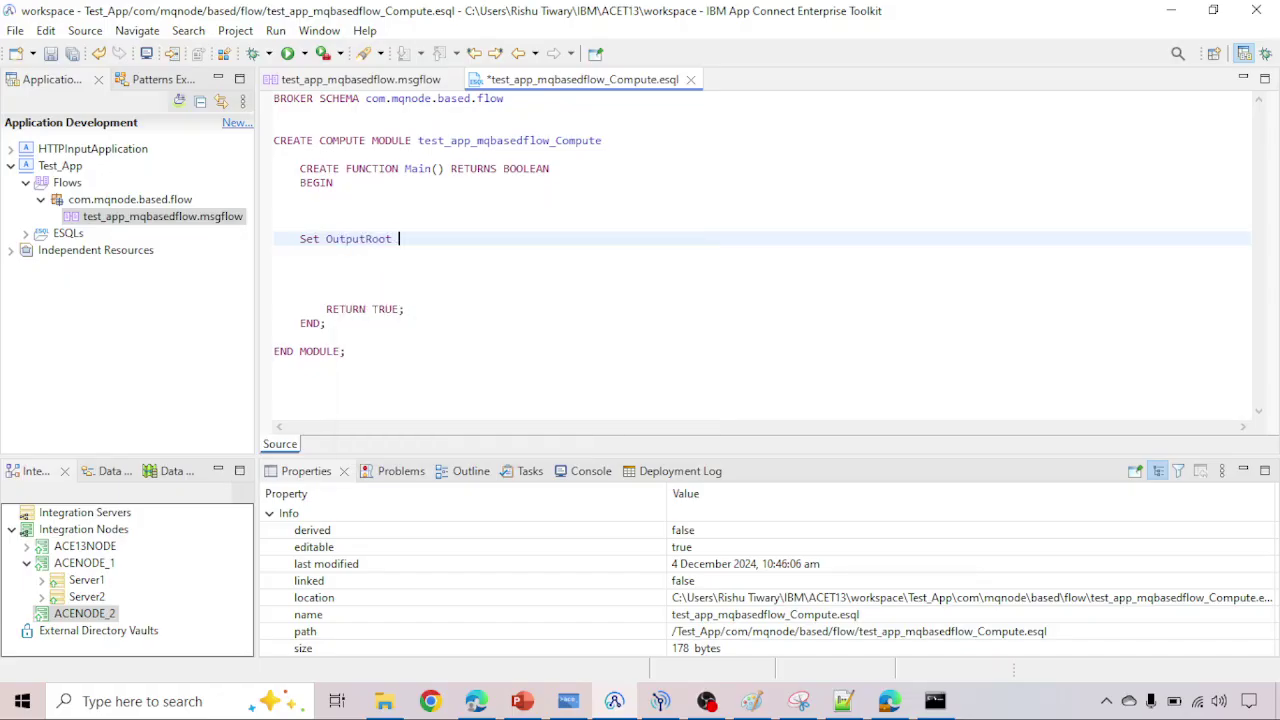
key(ctrl+space)
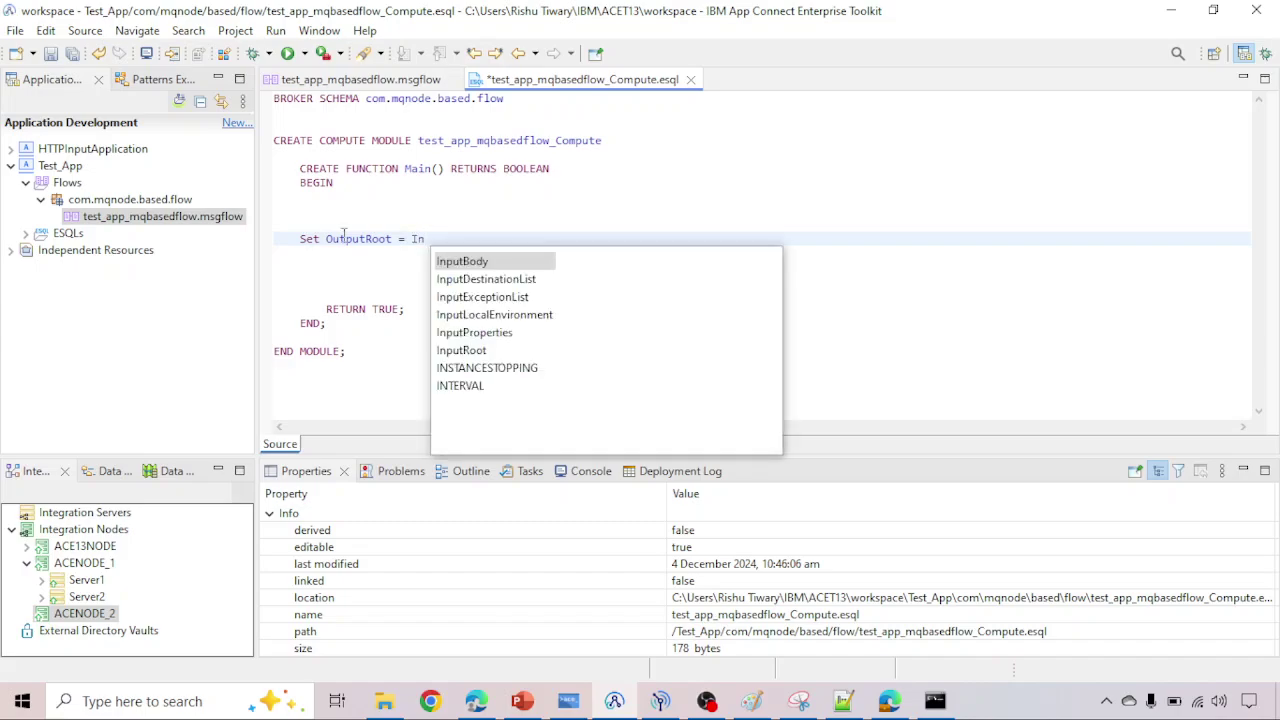
key(Up)
key(Up)
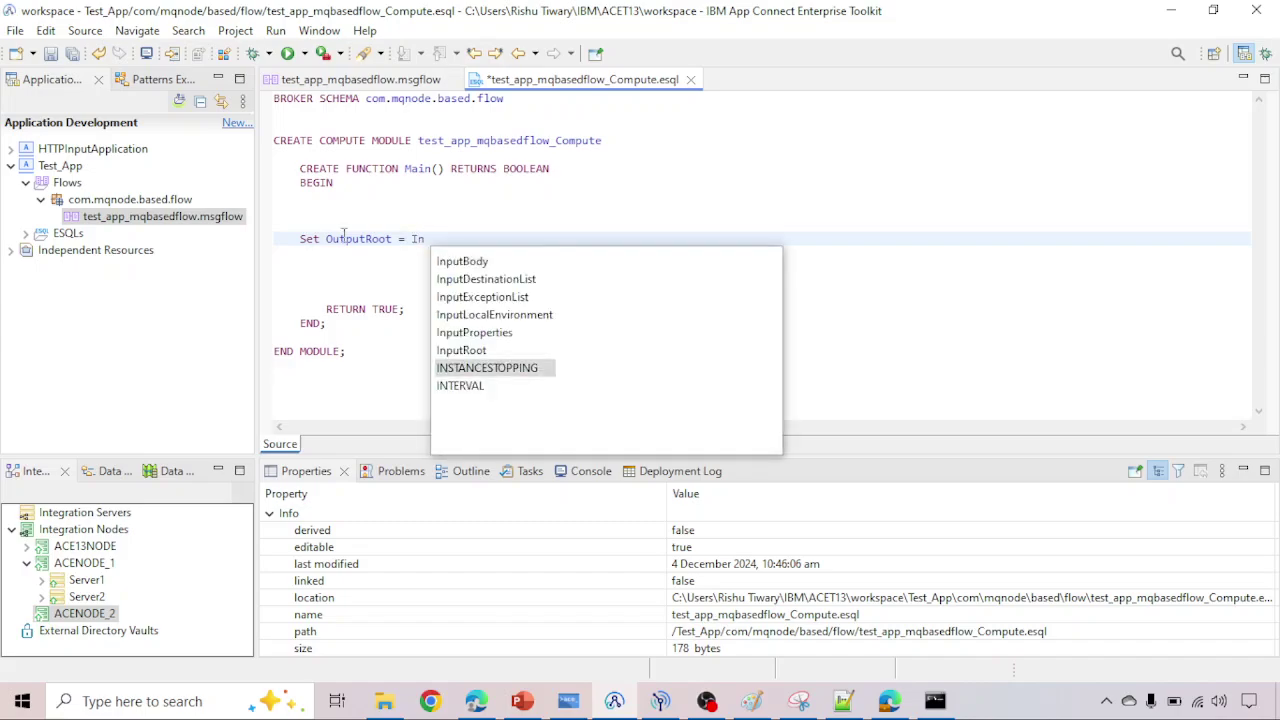
key(Up)
key(Return)
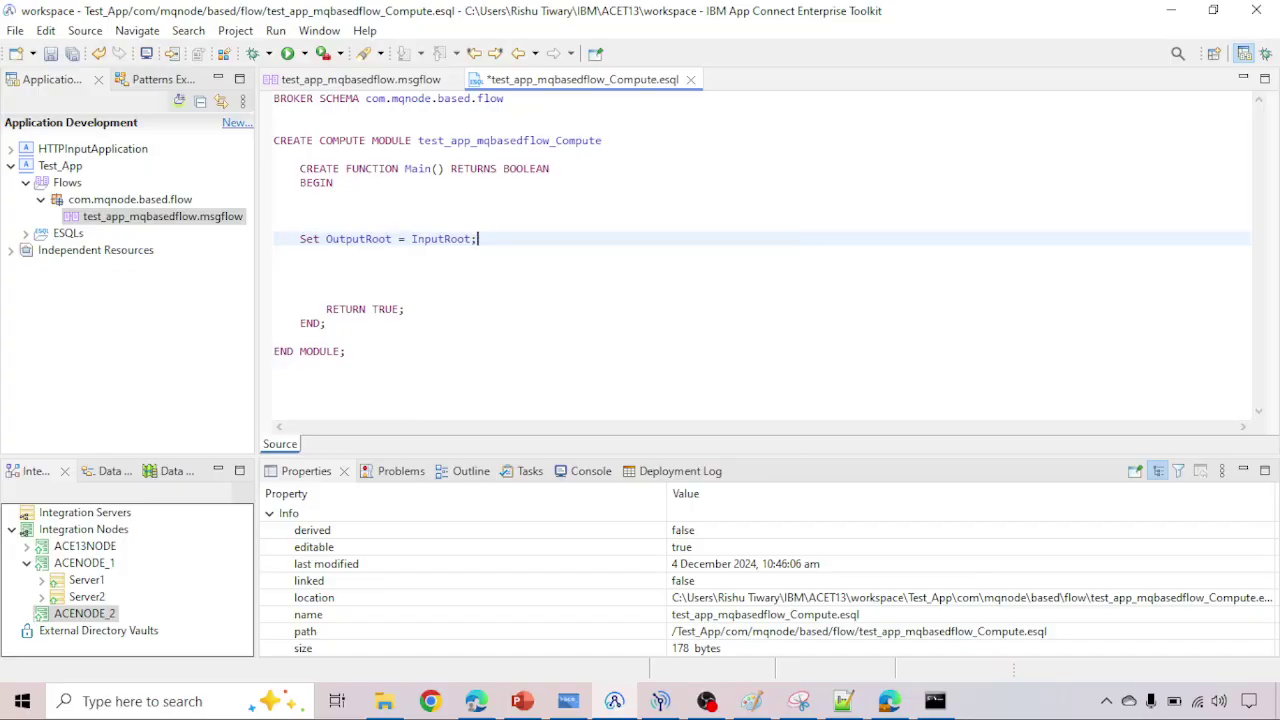
key(ctrl+s)
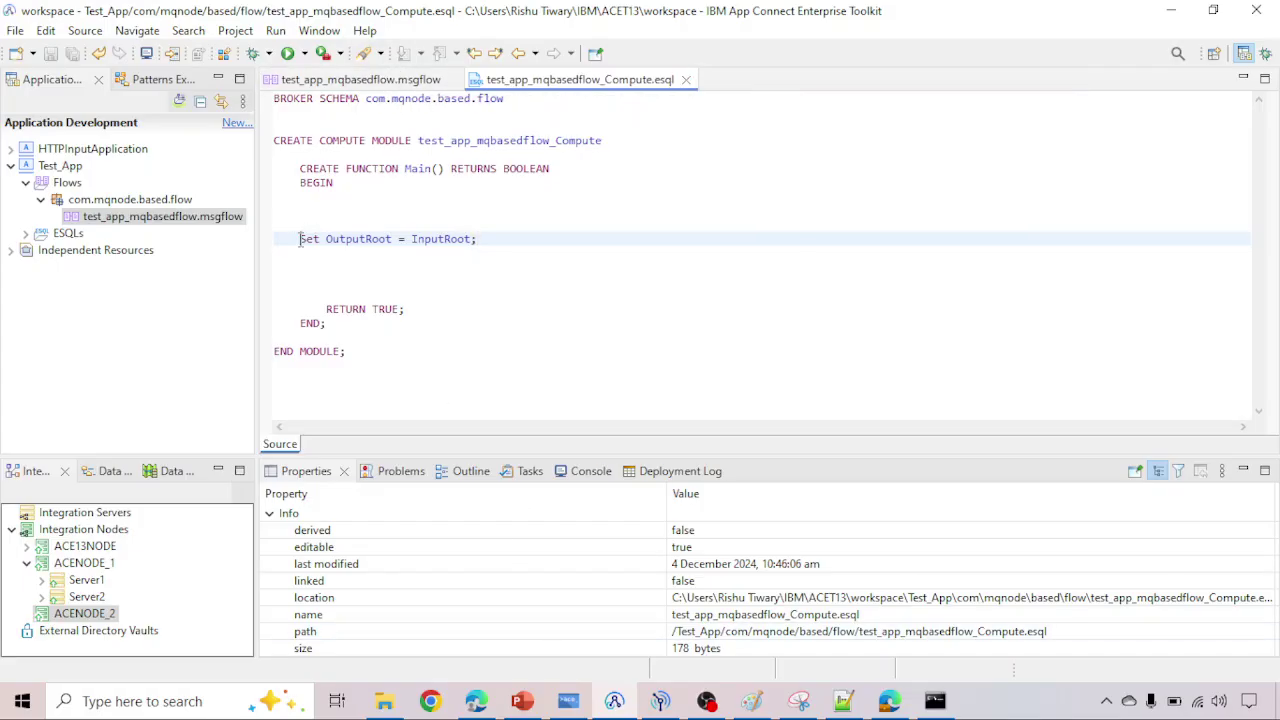
Step: Highlight the assignment statement, switch to MQ Explorer to check the SOURCE_TESTAPP.IN queue, and return to the App Connect Toolkit
drag(299, 239, 485, 240)
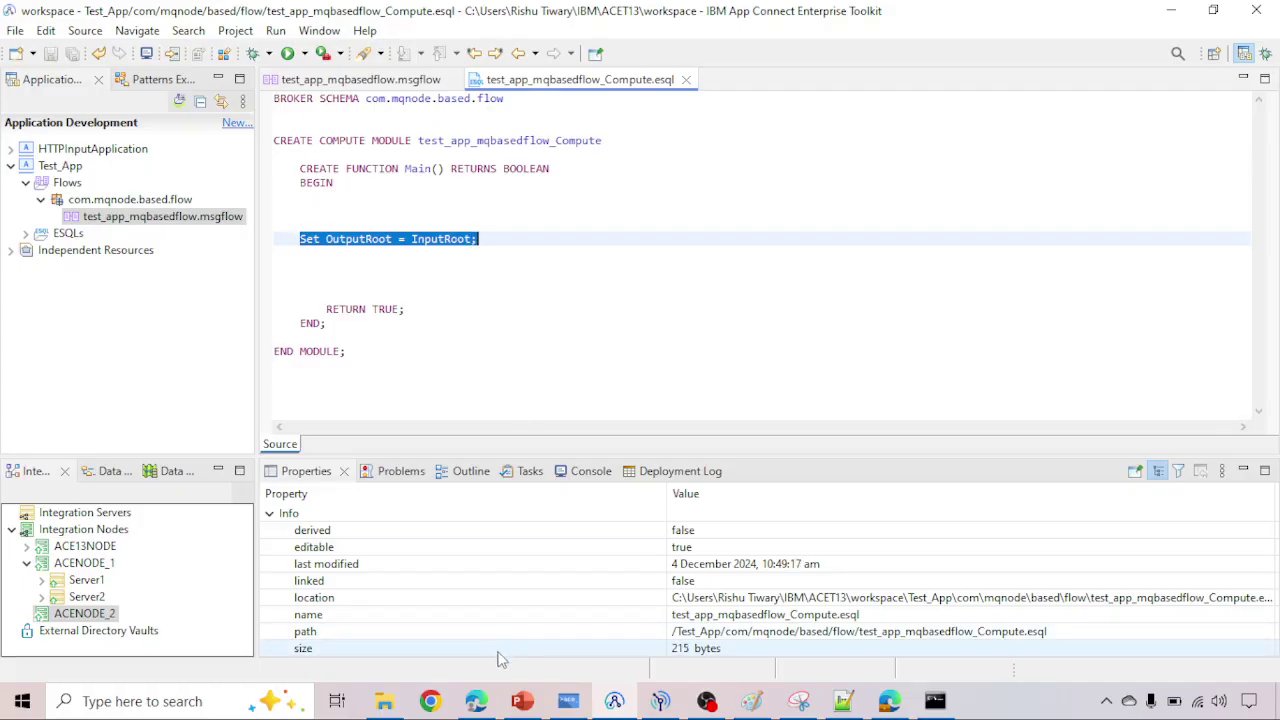
click(667, 704)
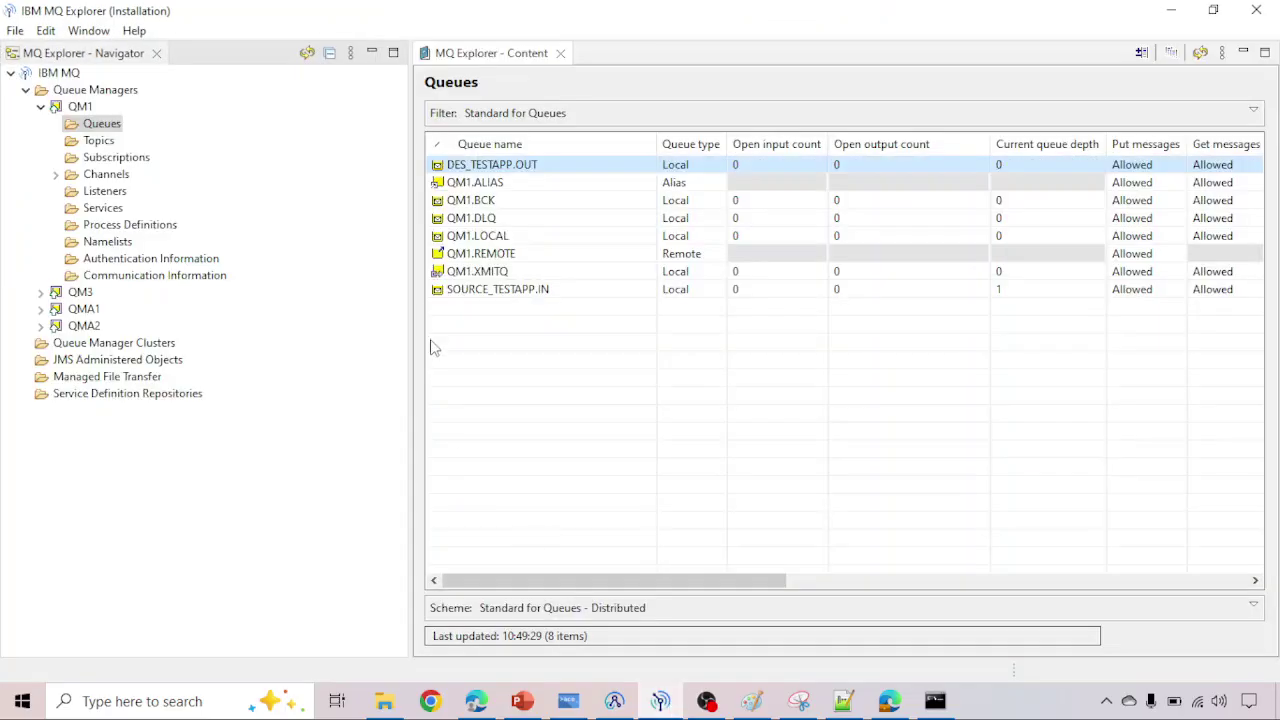
click(487, 296)
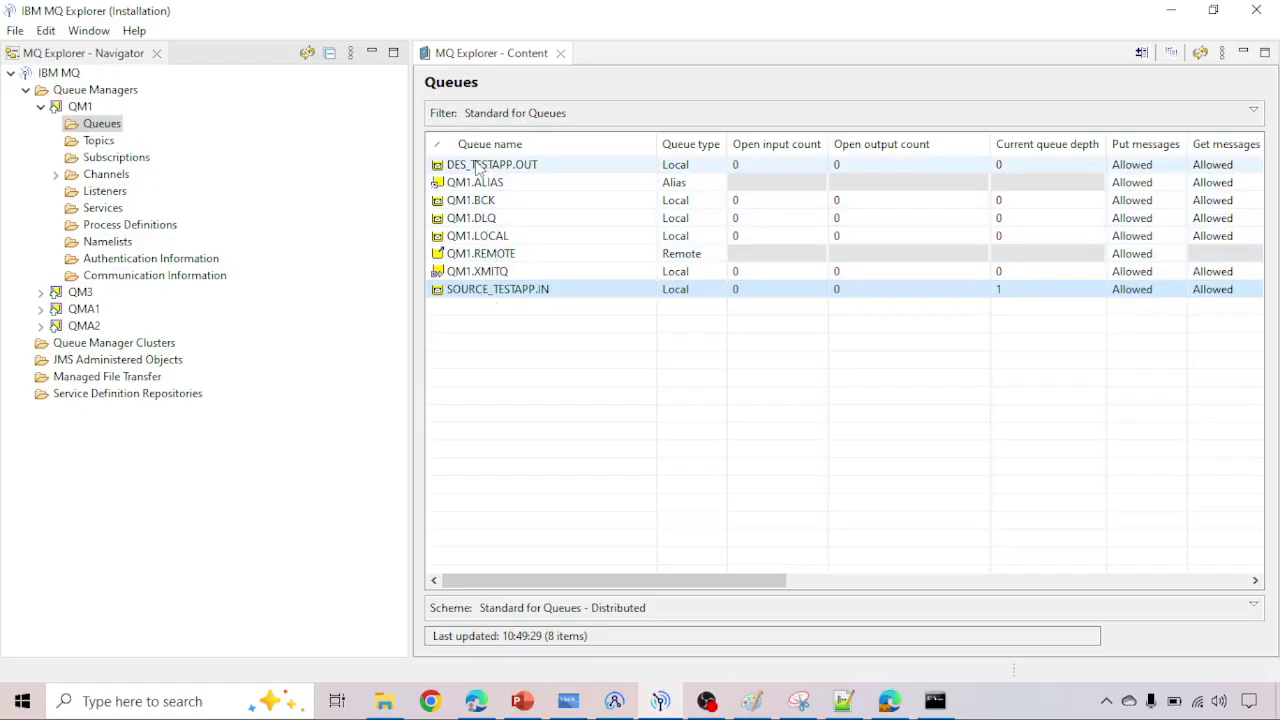
click(614, 703)
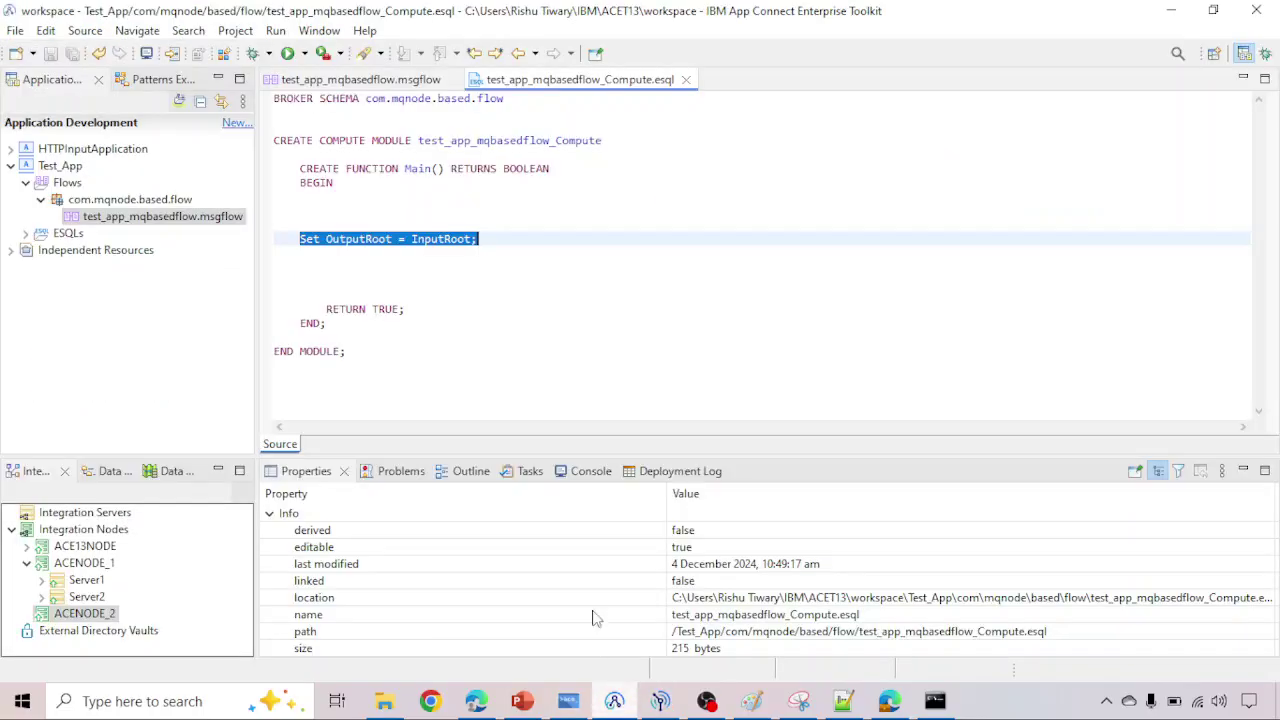
Step: Review the InputRoot and OutputRoot parts of the assignment statement in the ESQL code
click(375, 251)
drag(412, 240, 474, 239)
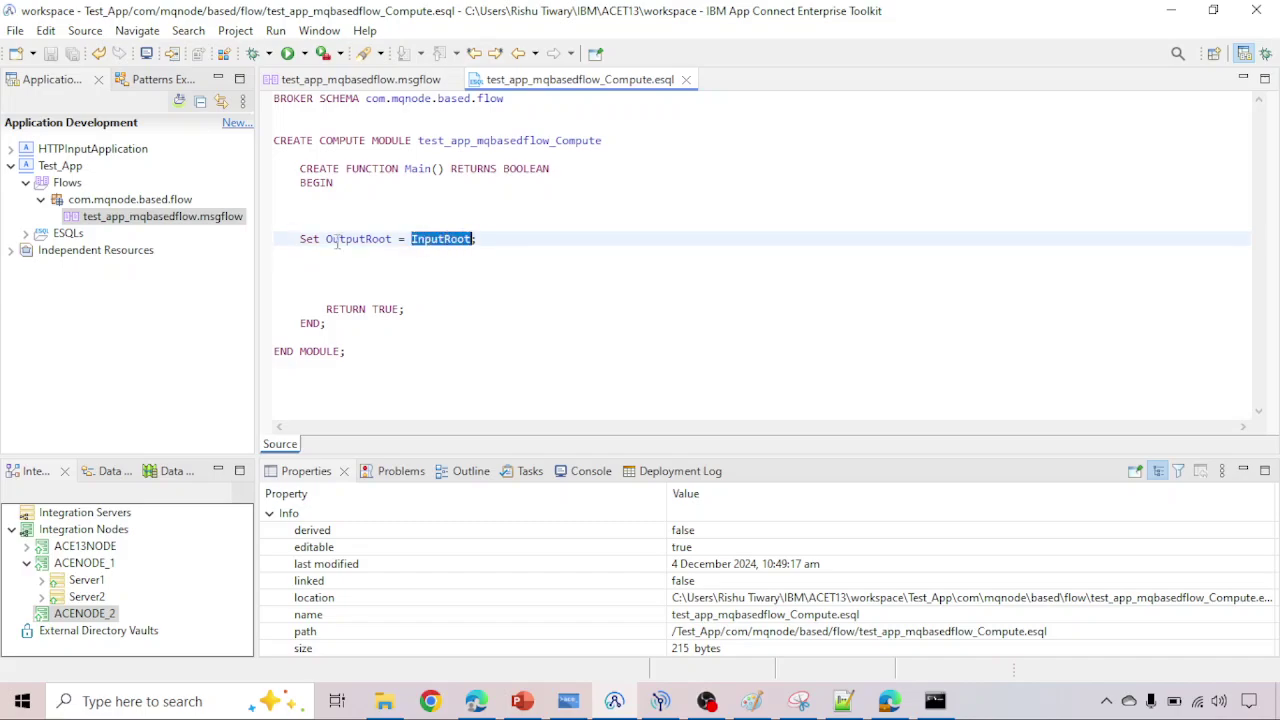
drag(327, 240, 395, 240)
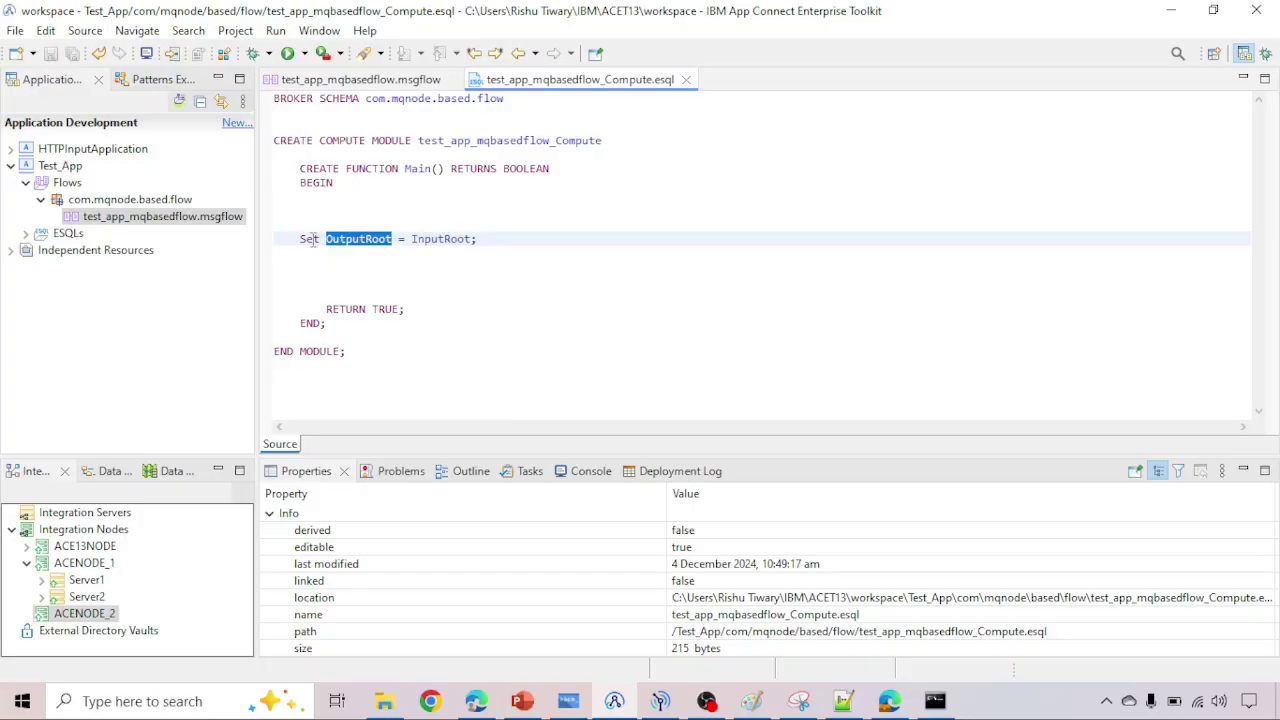
click(412, 239)
Step: Return to the test_app_mqbasedflow.msgflow diagram and check the MQ Input node's queue name
click(390, 79)
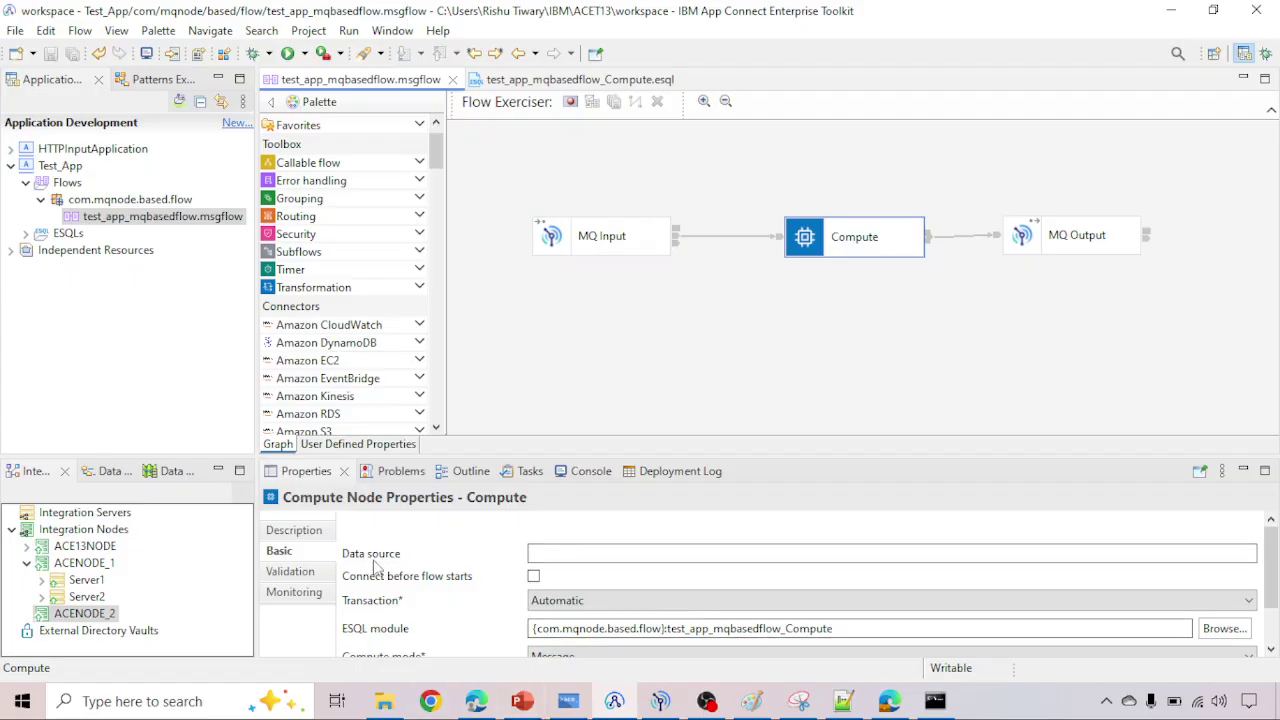
click(600, 245)
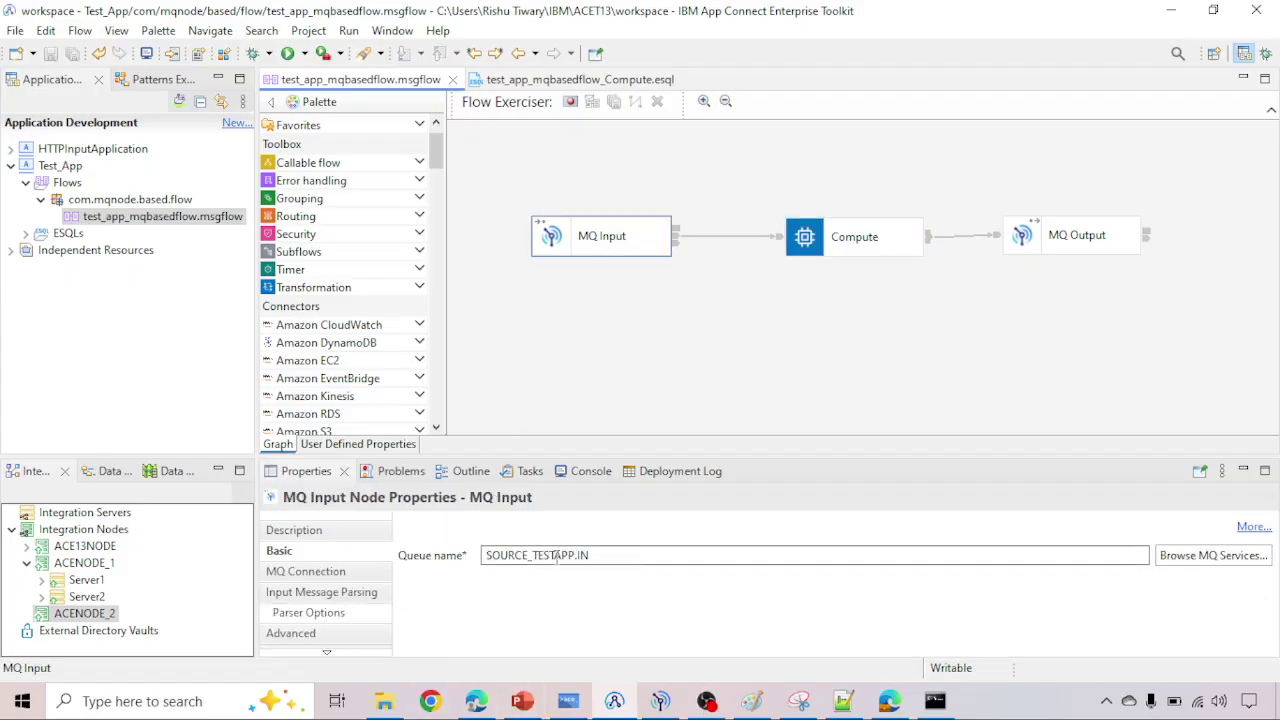
click(596, 556)
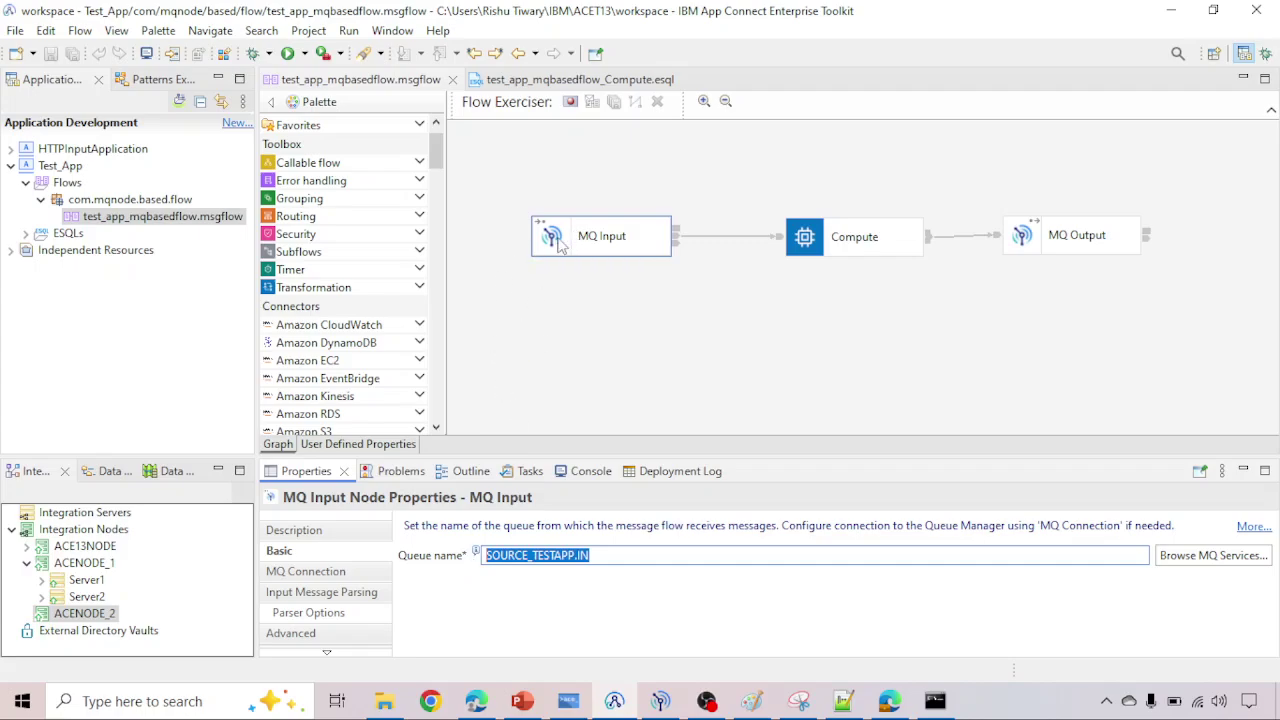
click(600, 243)
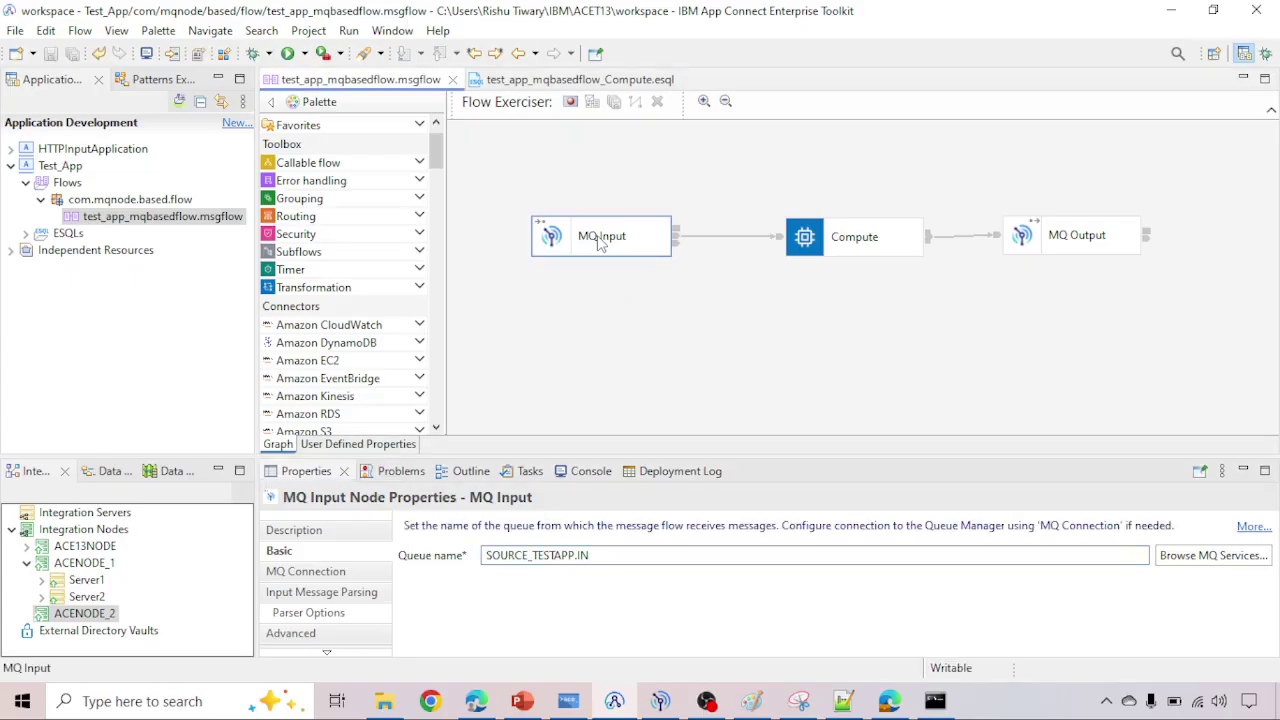
click(600, 237)
key(Return)
Step: Review and close the Compute node's ESQL file, and check the MQ Output node's queue name
double_click(855, 240)
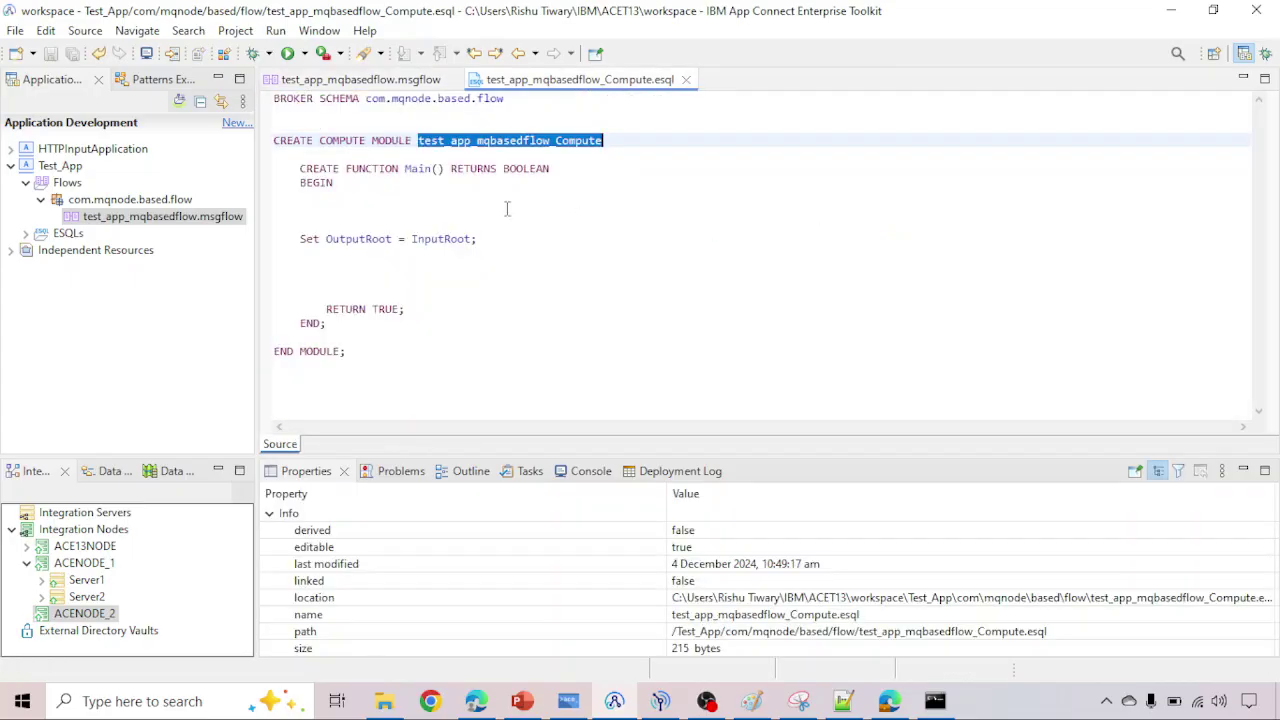
click(687, 79)
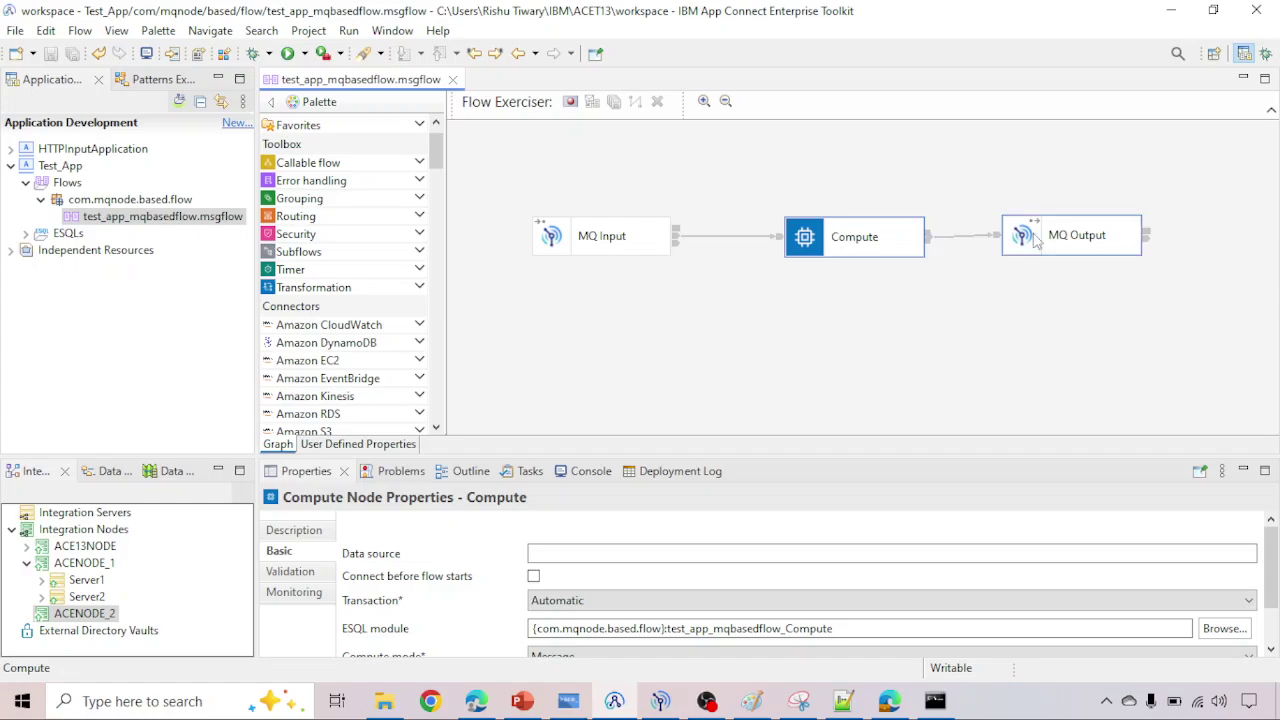
click(1086, 234)
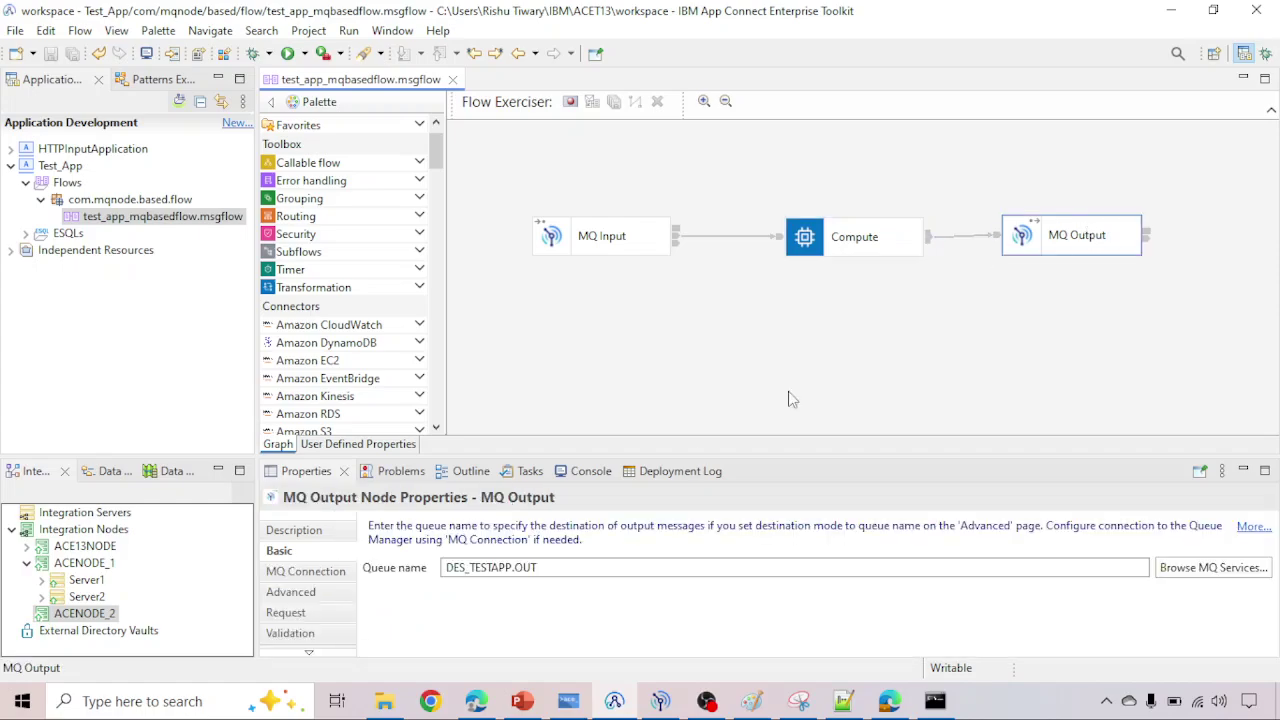
click(548, 566)
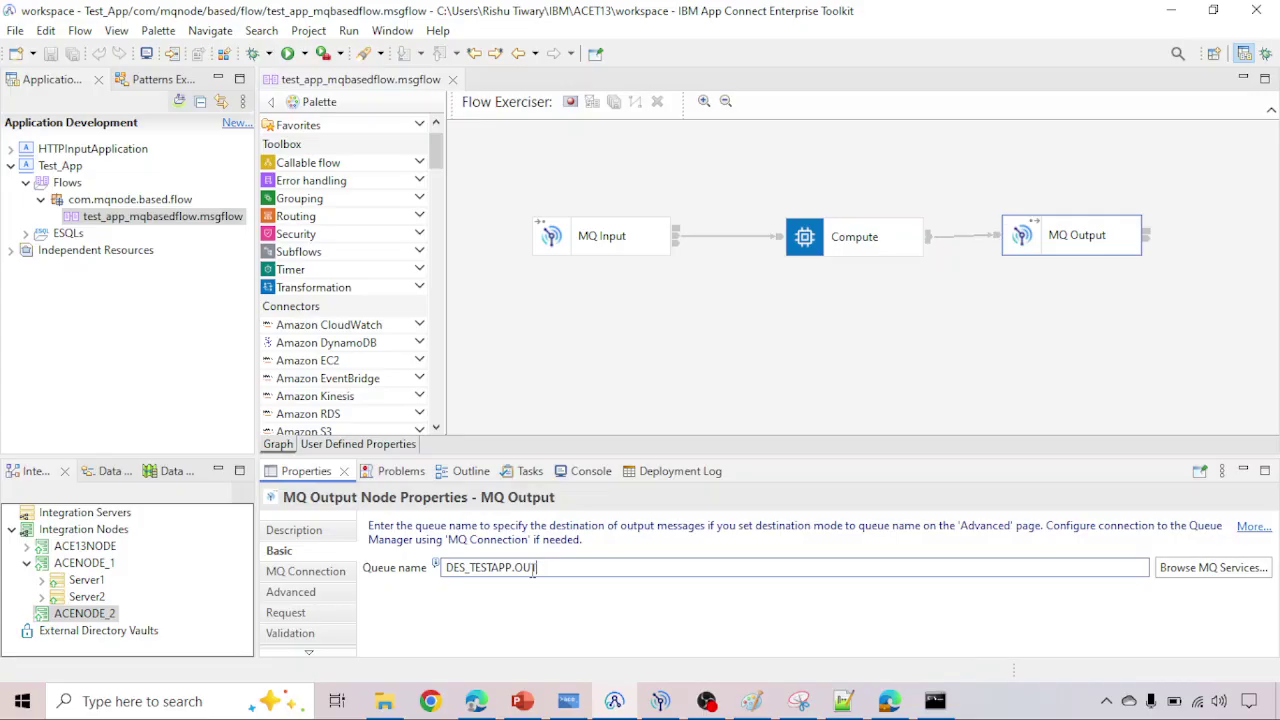
drag(536, 567, 446, 568)
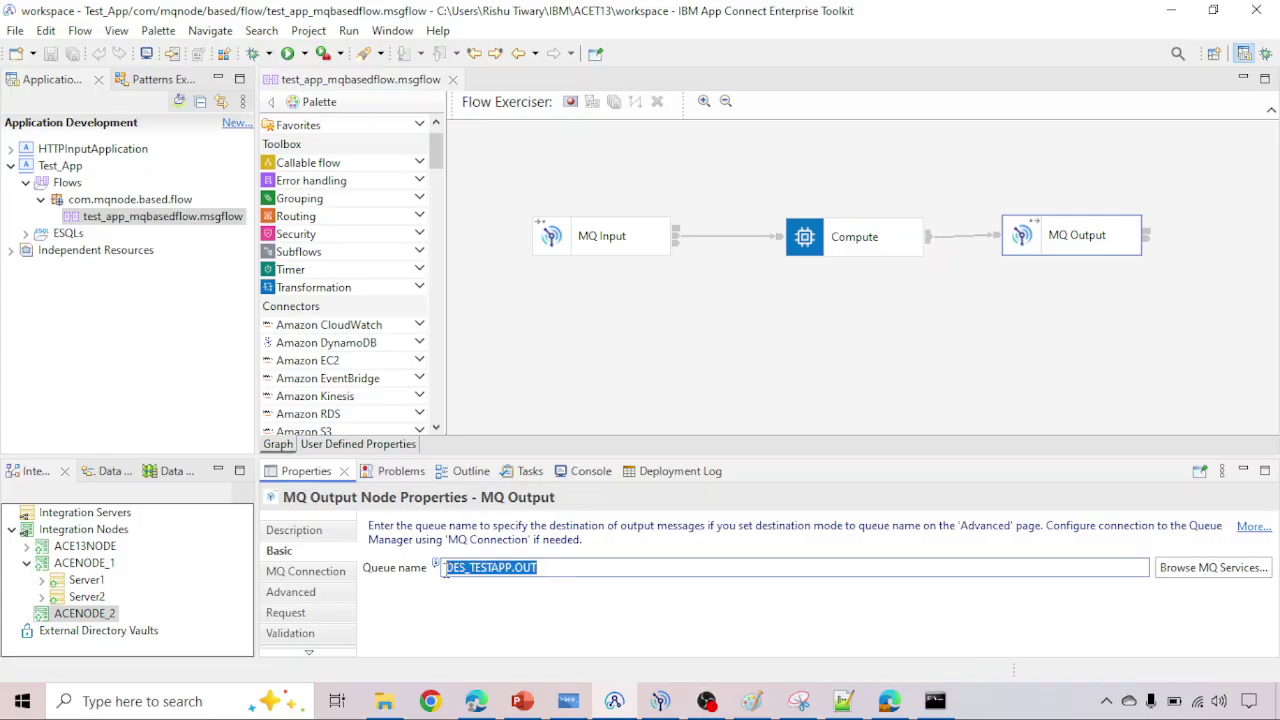
Step: Find DES_TESTAPP.OUT in MQ Explorer's queue list, and return to the Toolkit to recheck and close the Compute node's ESQL
click(660, 701)
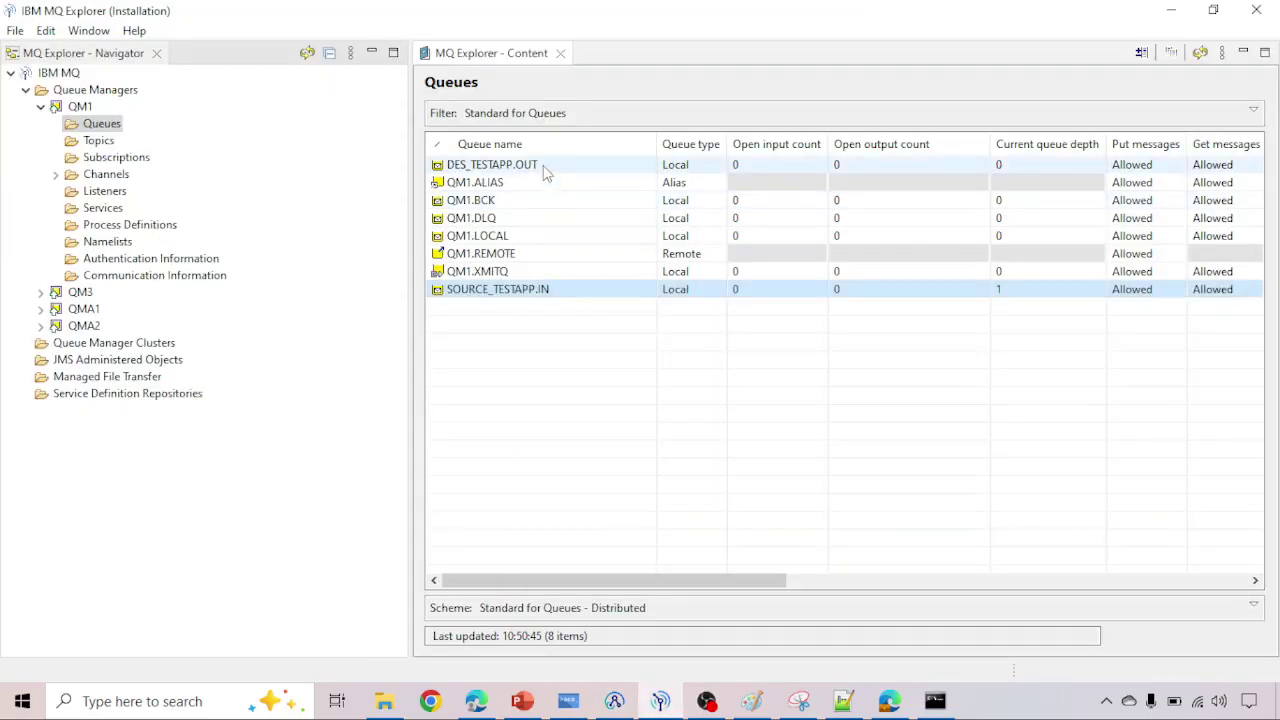
click(660, 620)
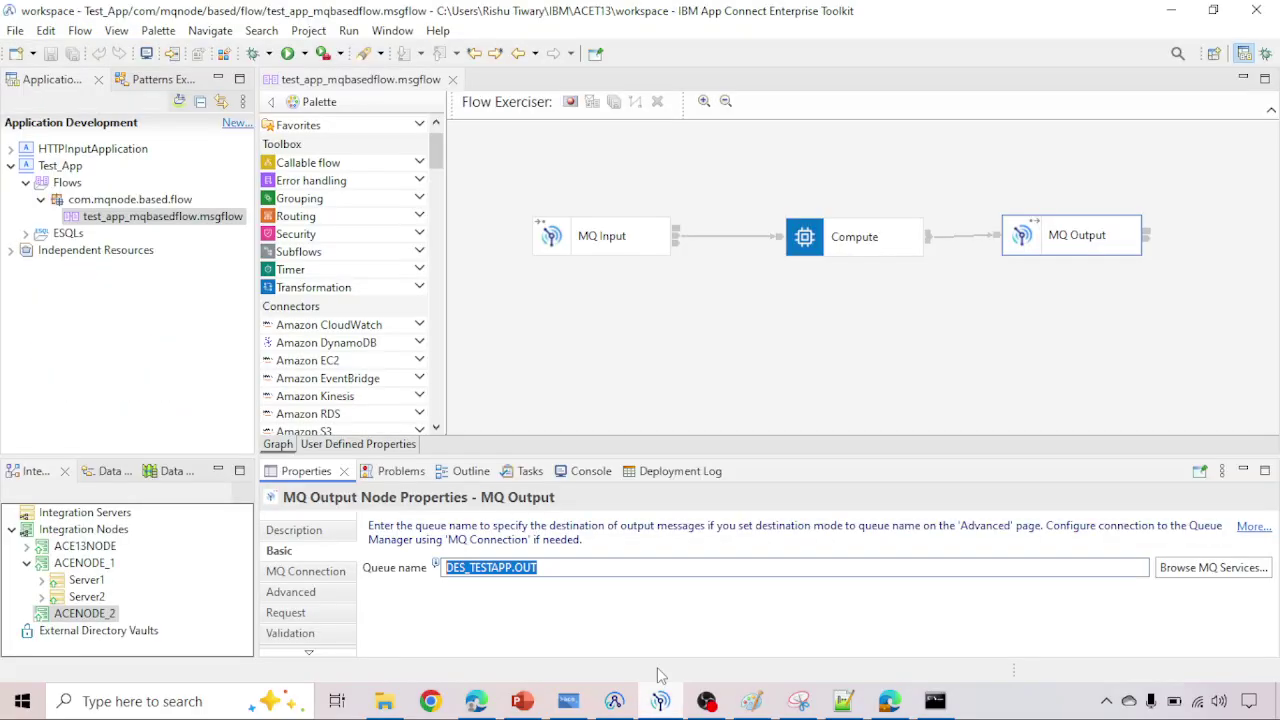
double_click(822, 245)
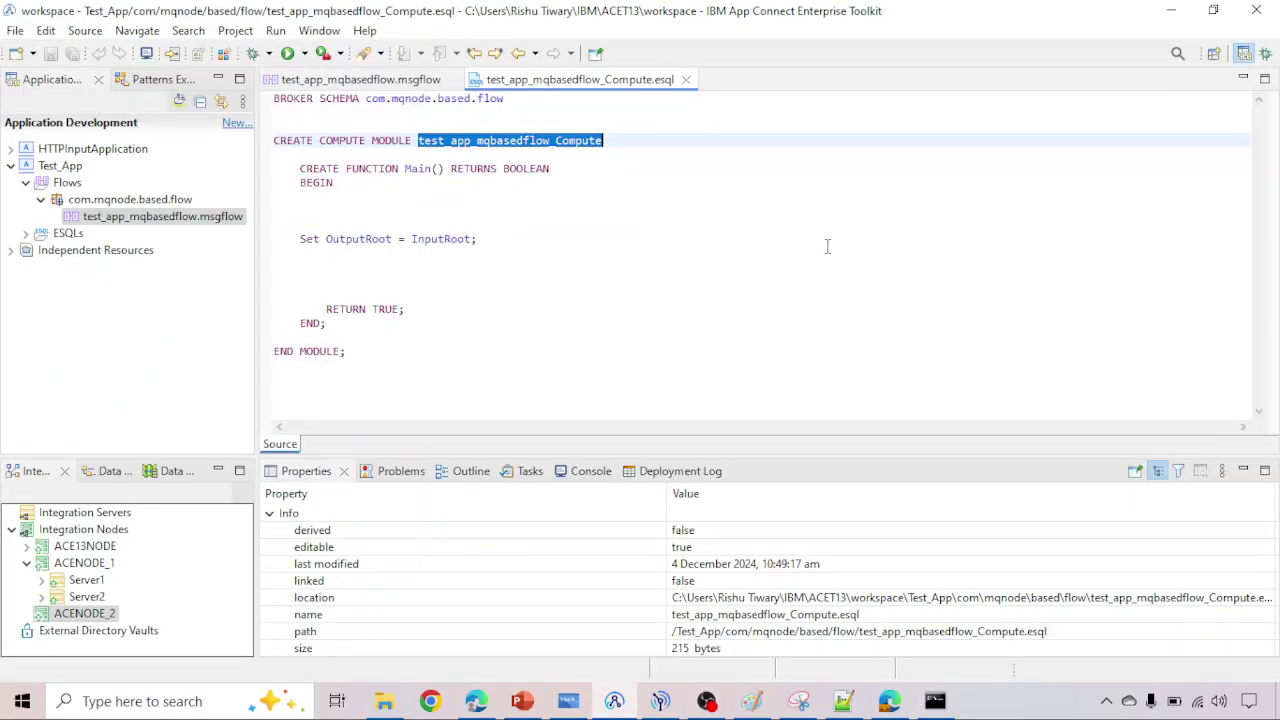
click(686, 79)
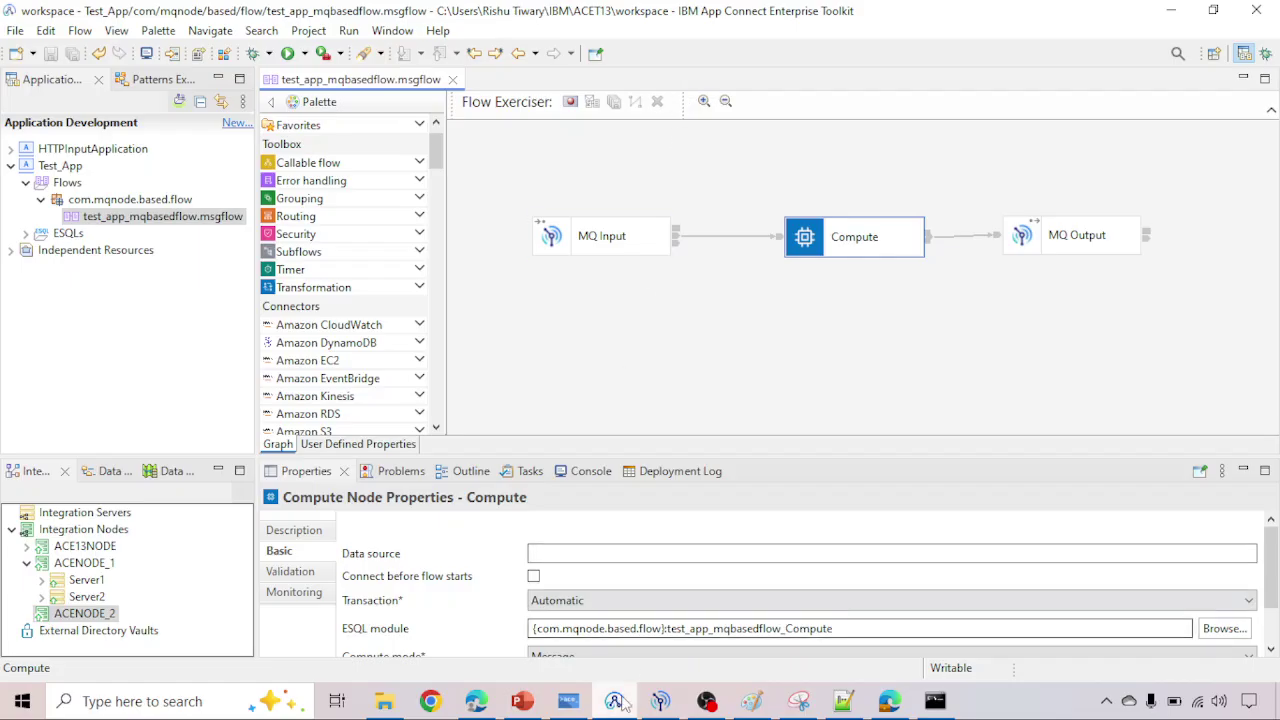
Step: Switch to MQ Explorer to compare the SOURCE_TESTAPP.IN and DES_TESTAPP.OUT queues, and minimize it to return to the Toolkit
click(658, 703)
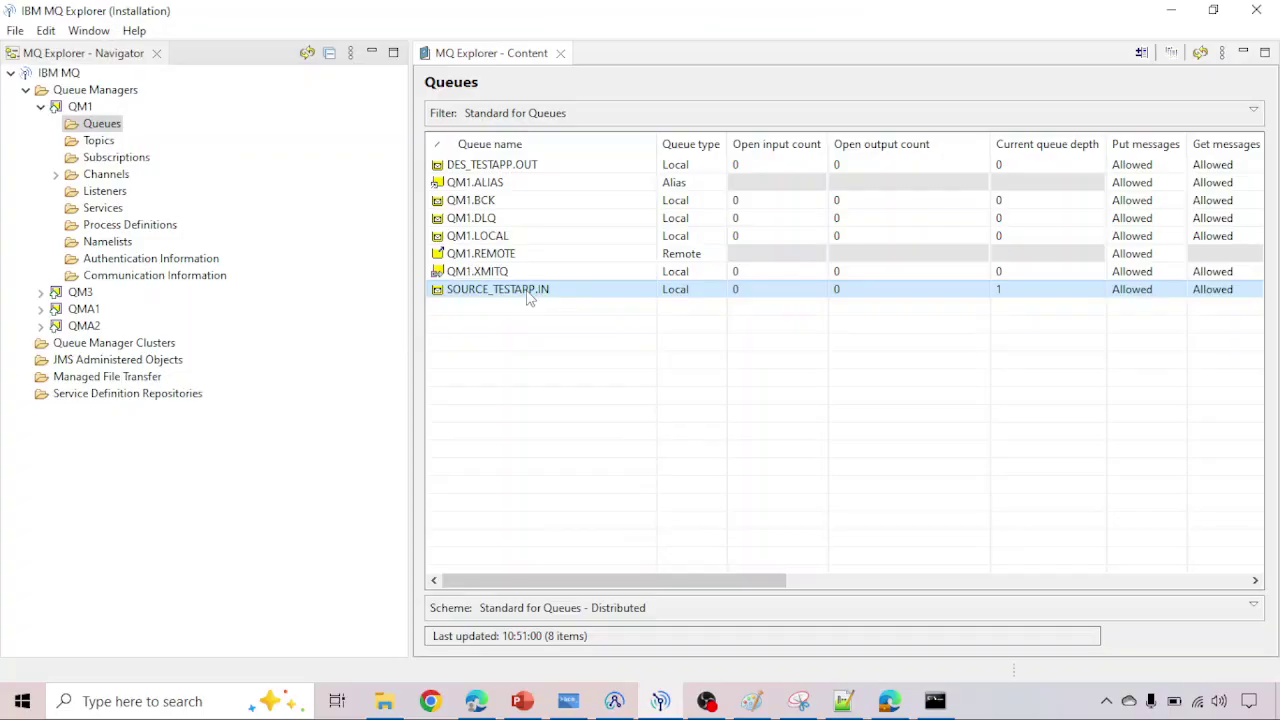
click(493, 168)
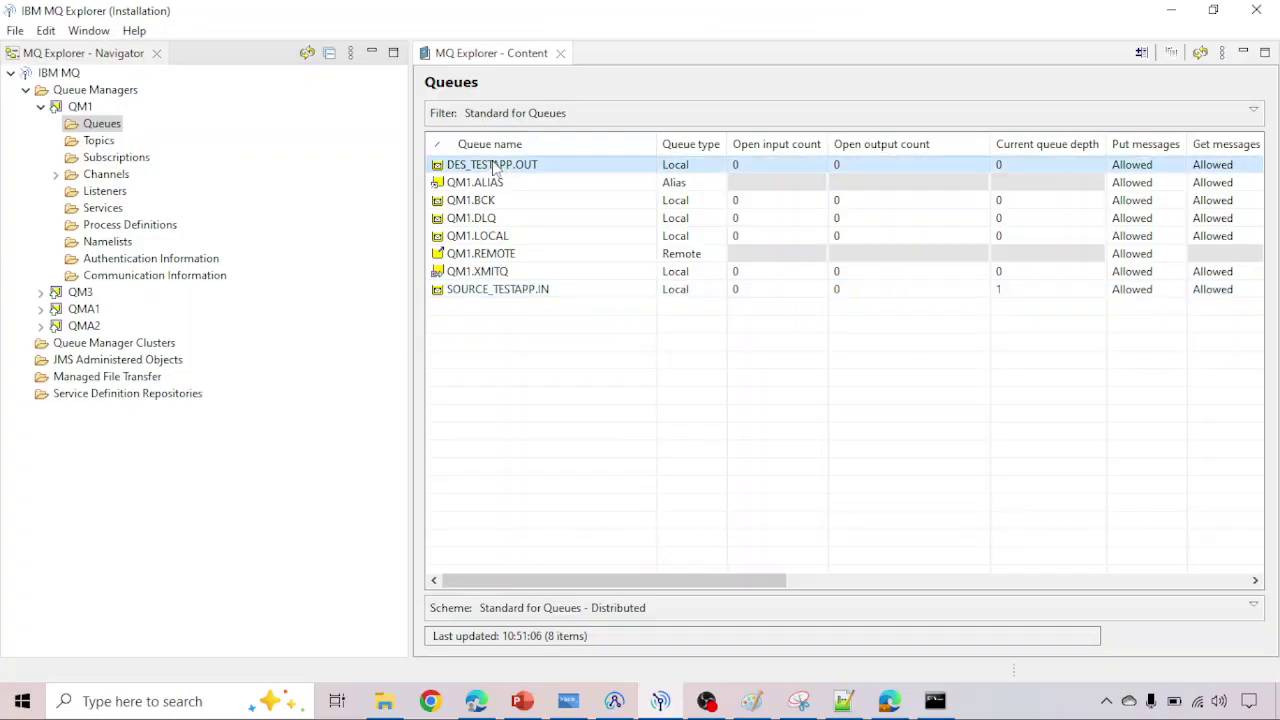
click(1171, 10)
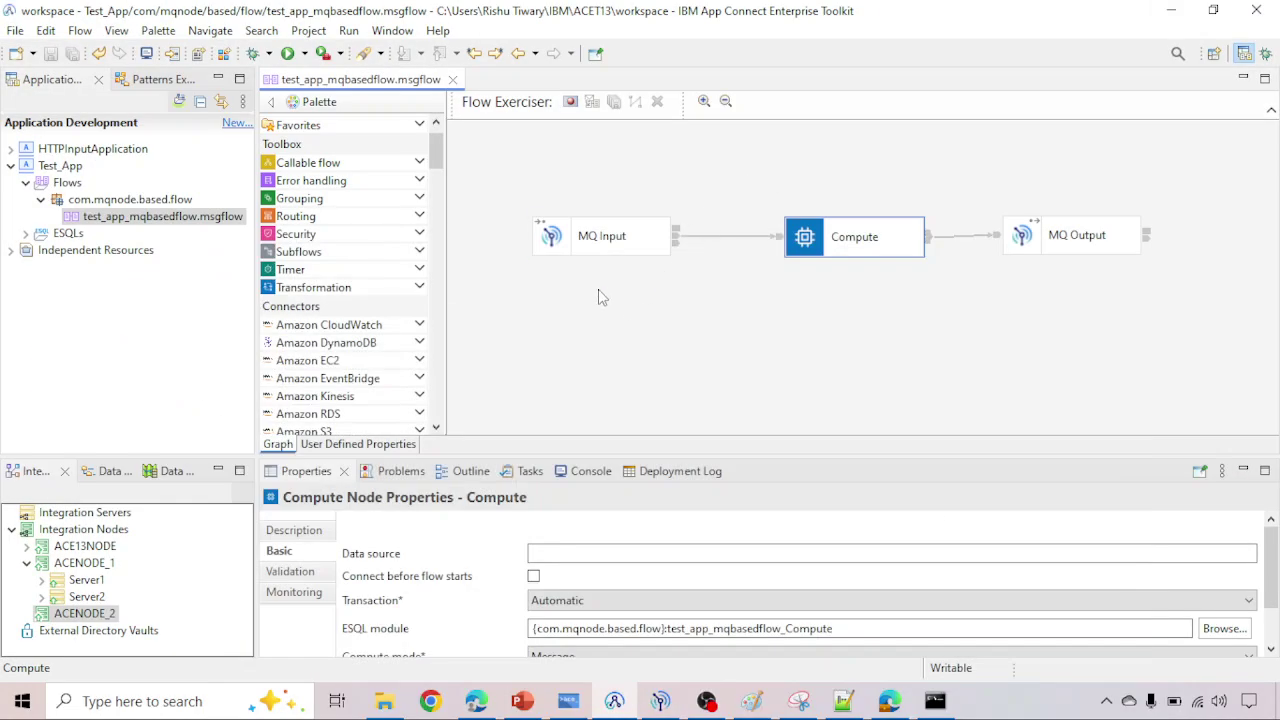
Step: Switch to PowerPoint to review the application and message flow creation points, and return to the Toolkit, selecting test_app_mqbasedflow.msgflow in the project tree
click(522, 700)
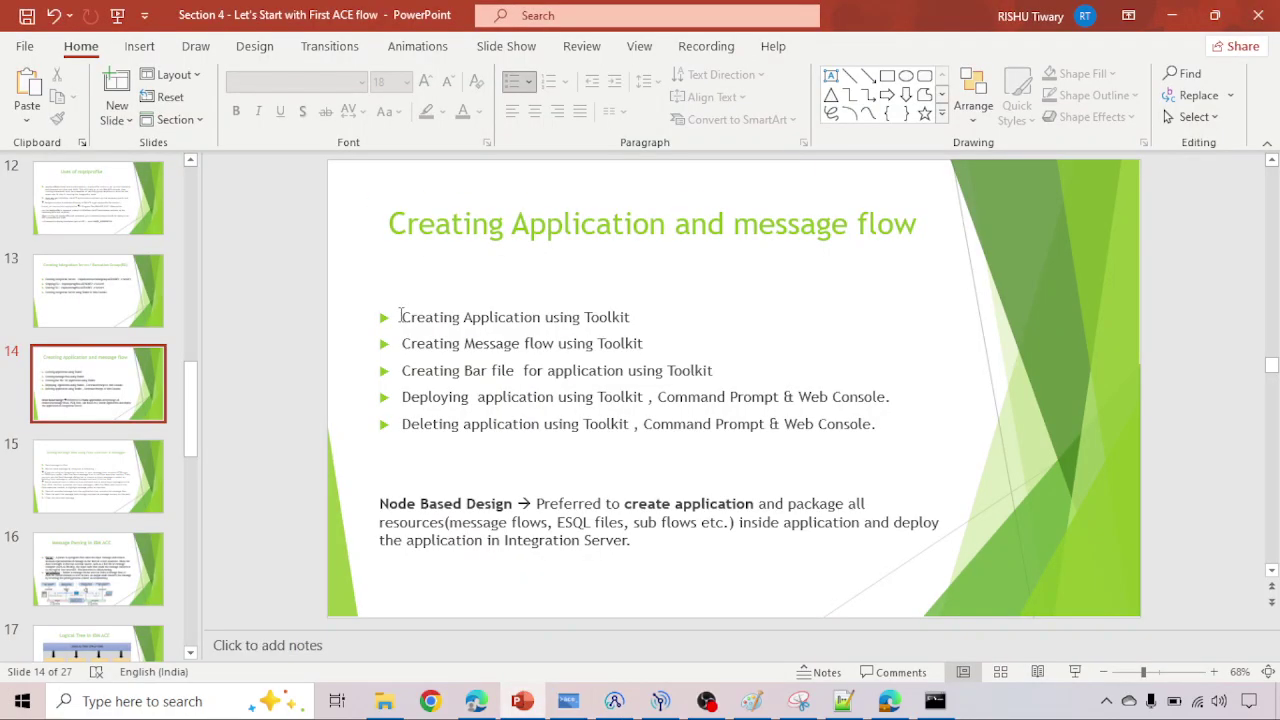
drag(400, 317, 642, 313)
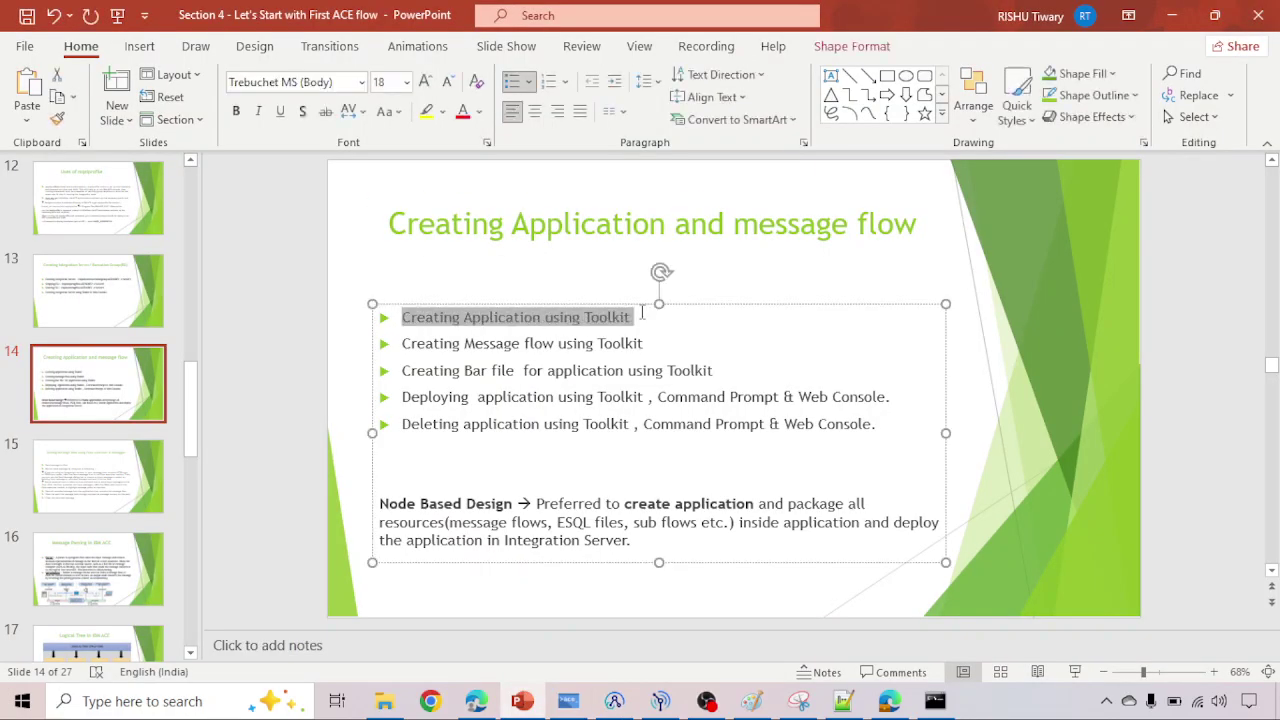
drag(403, 344, 648, 343)
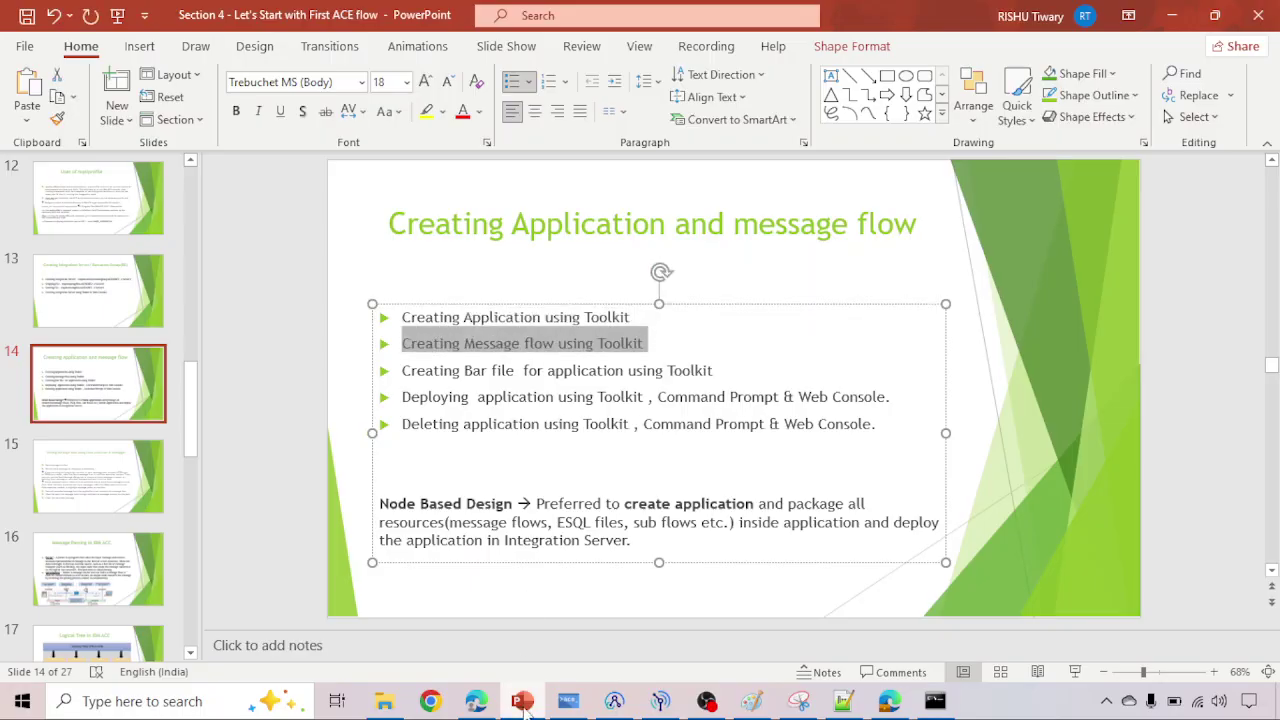
click(522, 701)
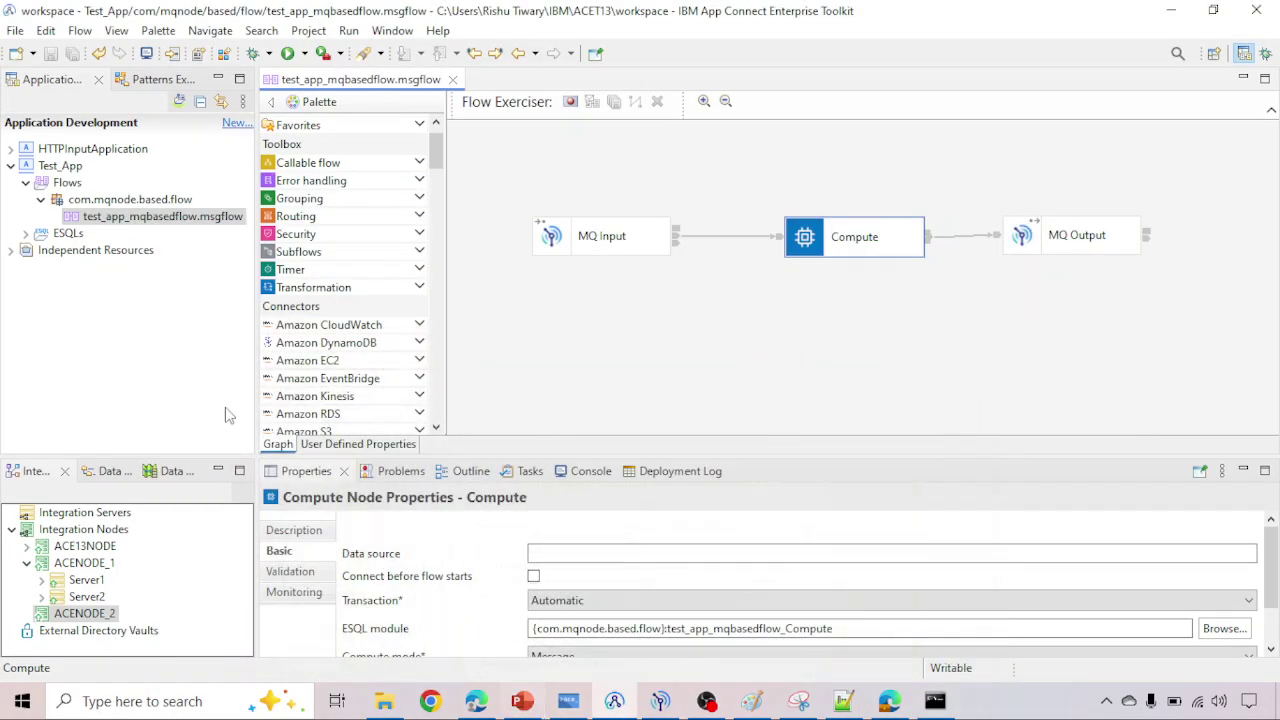
click(115, 220)
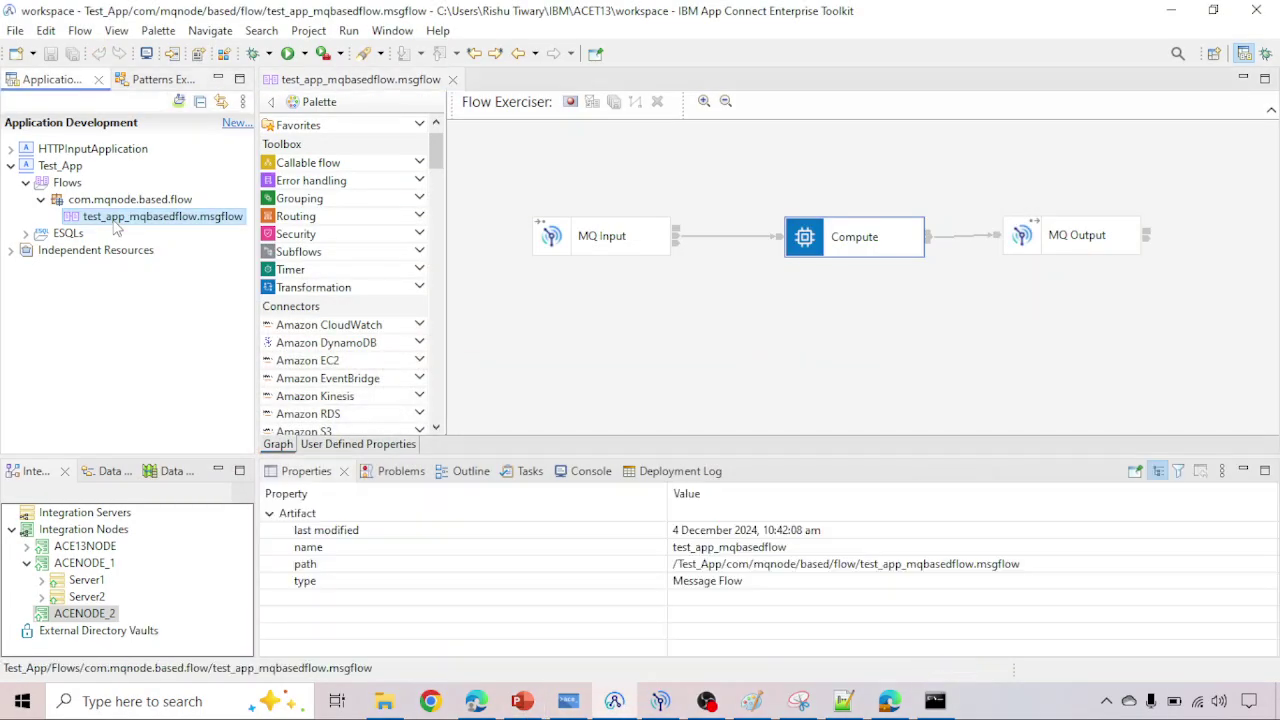
click(56, 168)
right_click(56, 168)
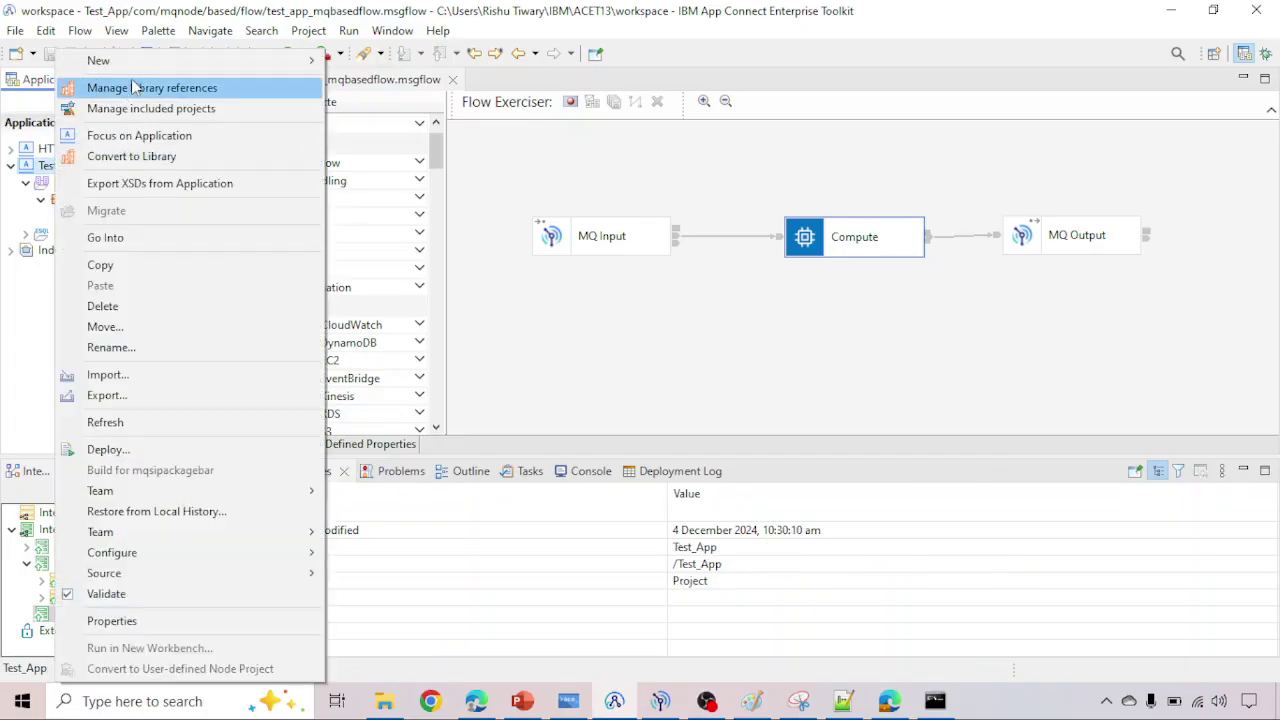
mouse_move(298, 66)
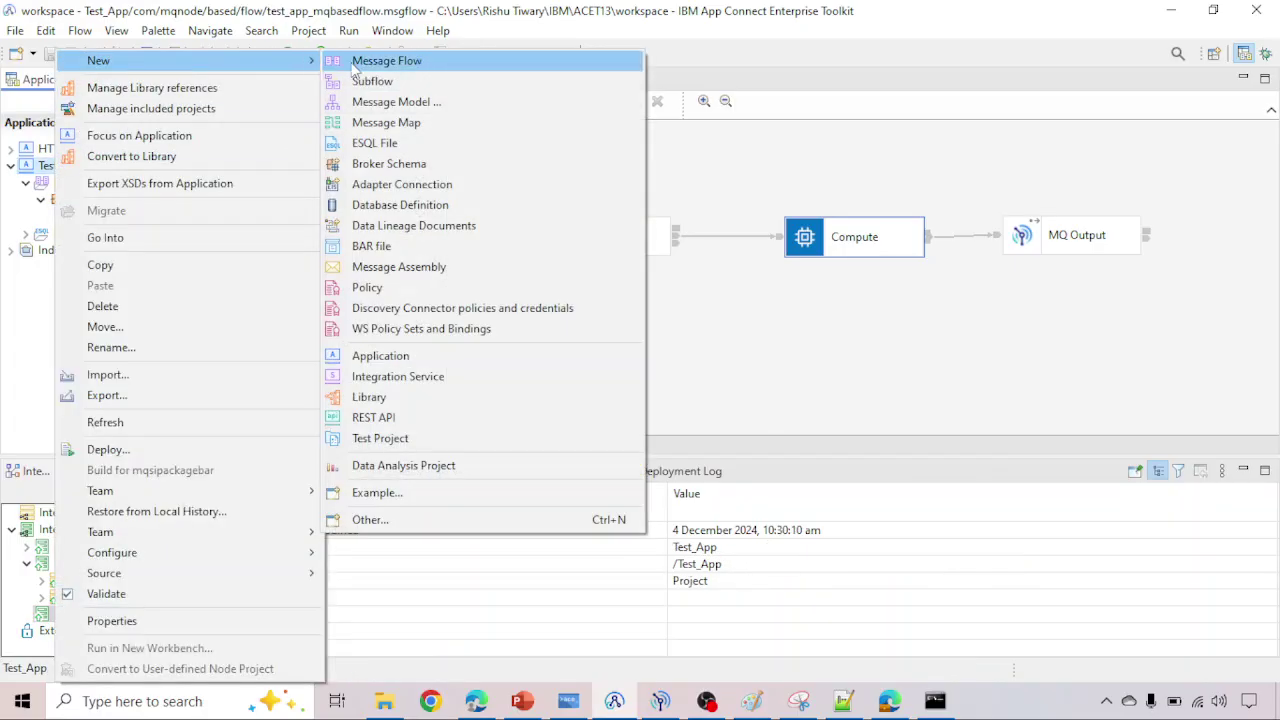
click(386, 61)
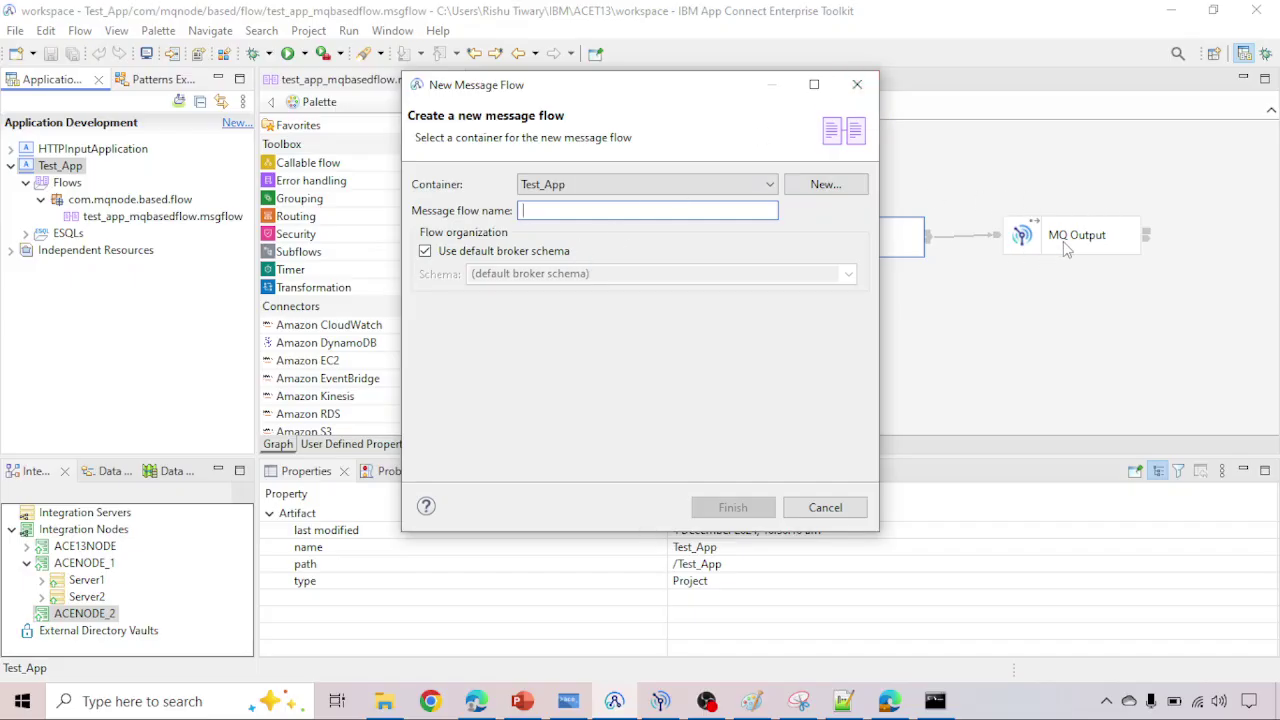
click(857, 88)
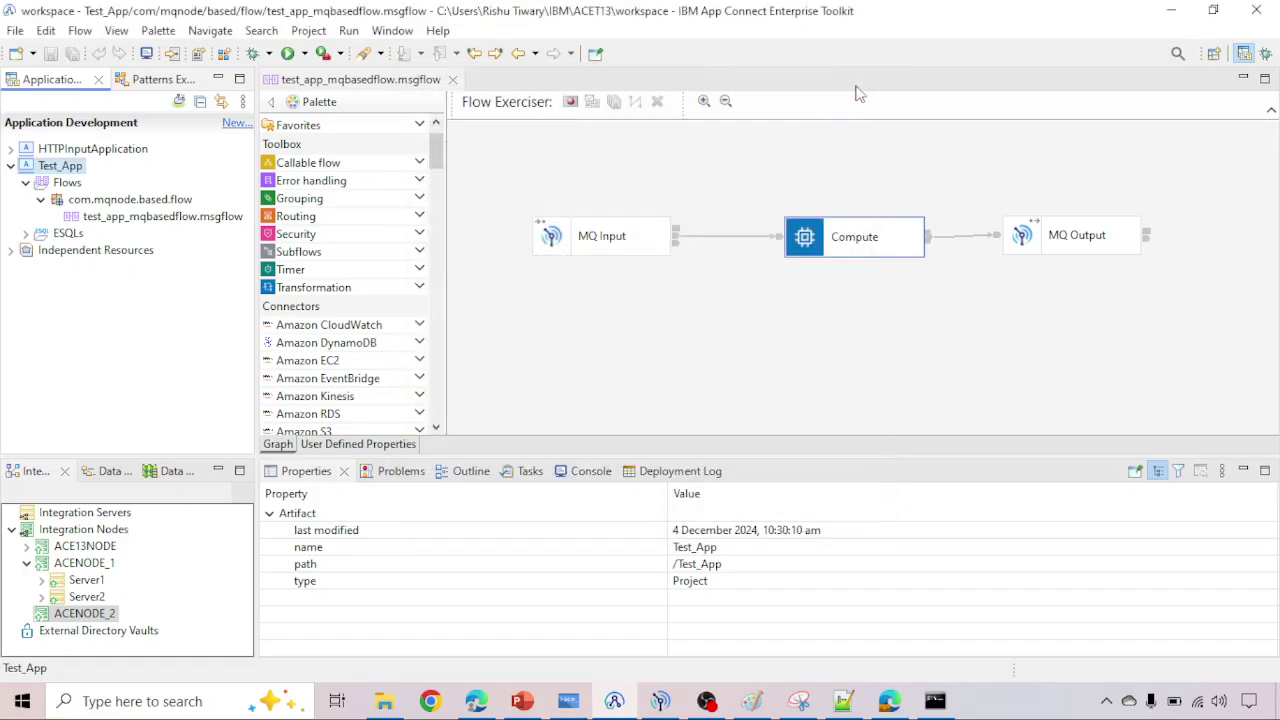
right_click(64, 180)
click(47, 190)
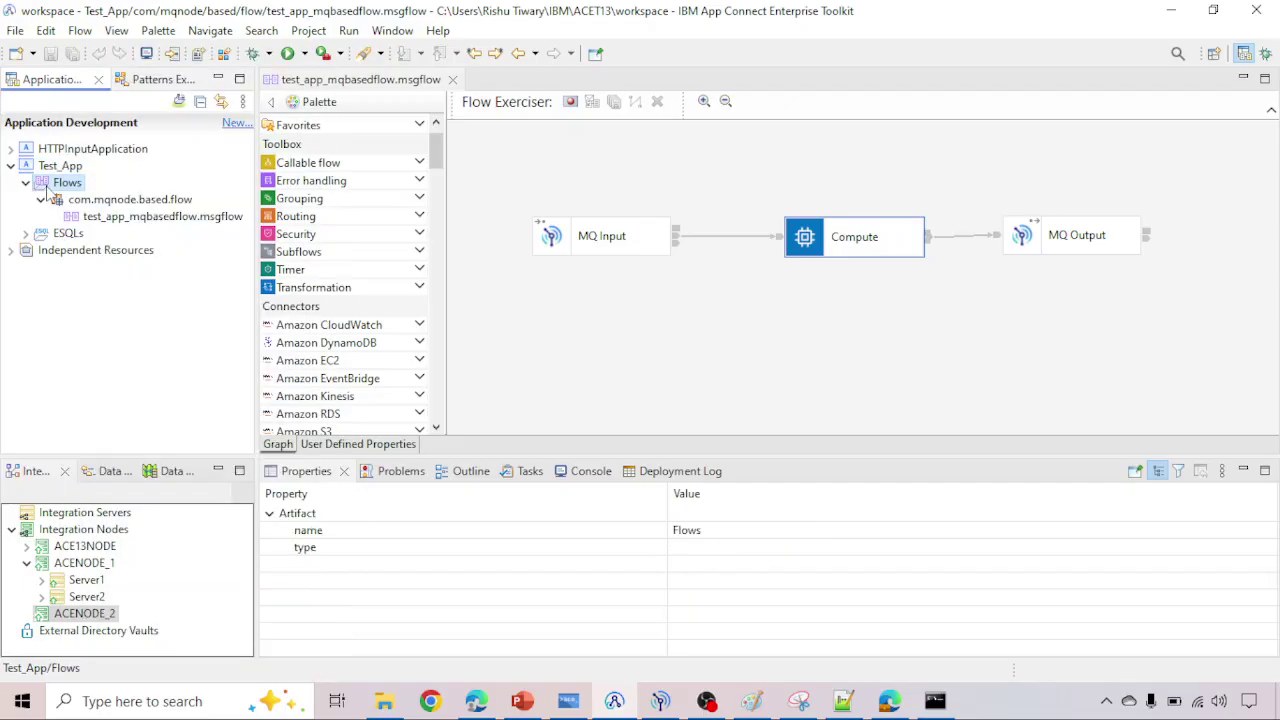
right_click(47, 190)
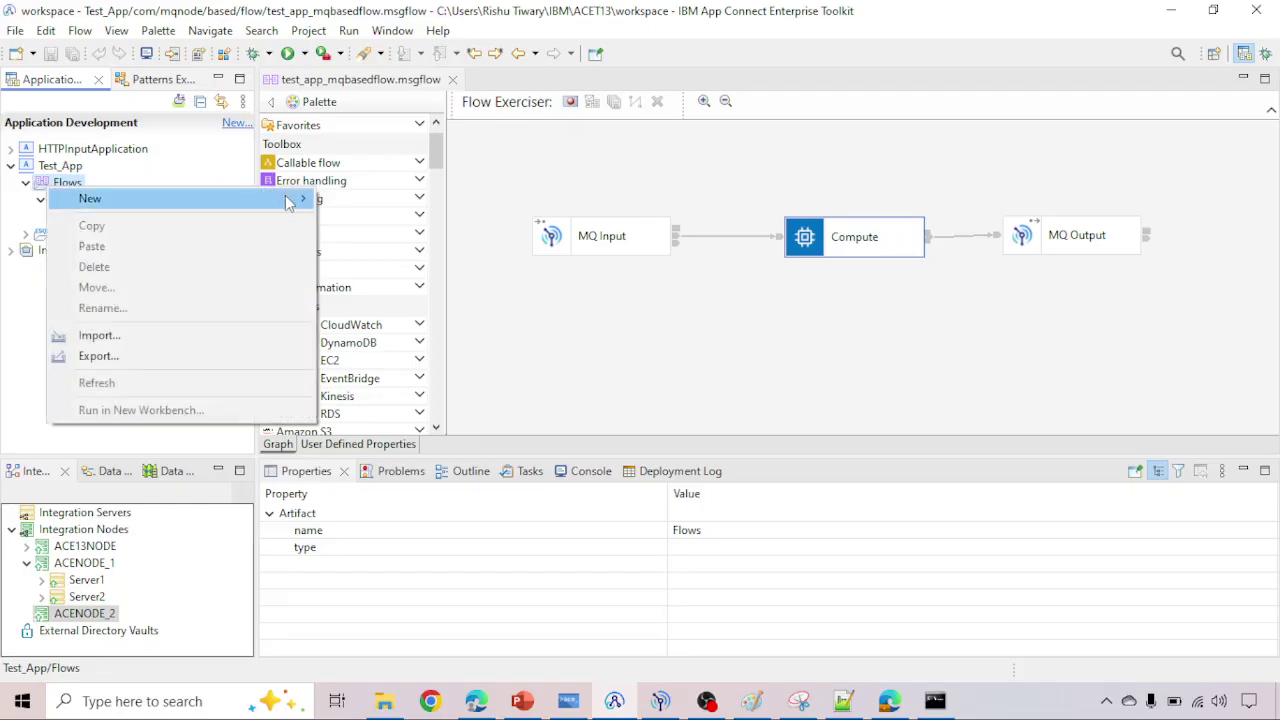
mouse_move(288, 203)
click(361, 204)
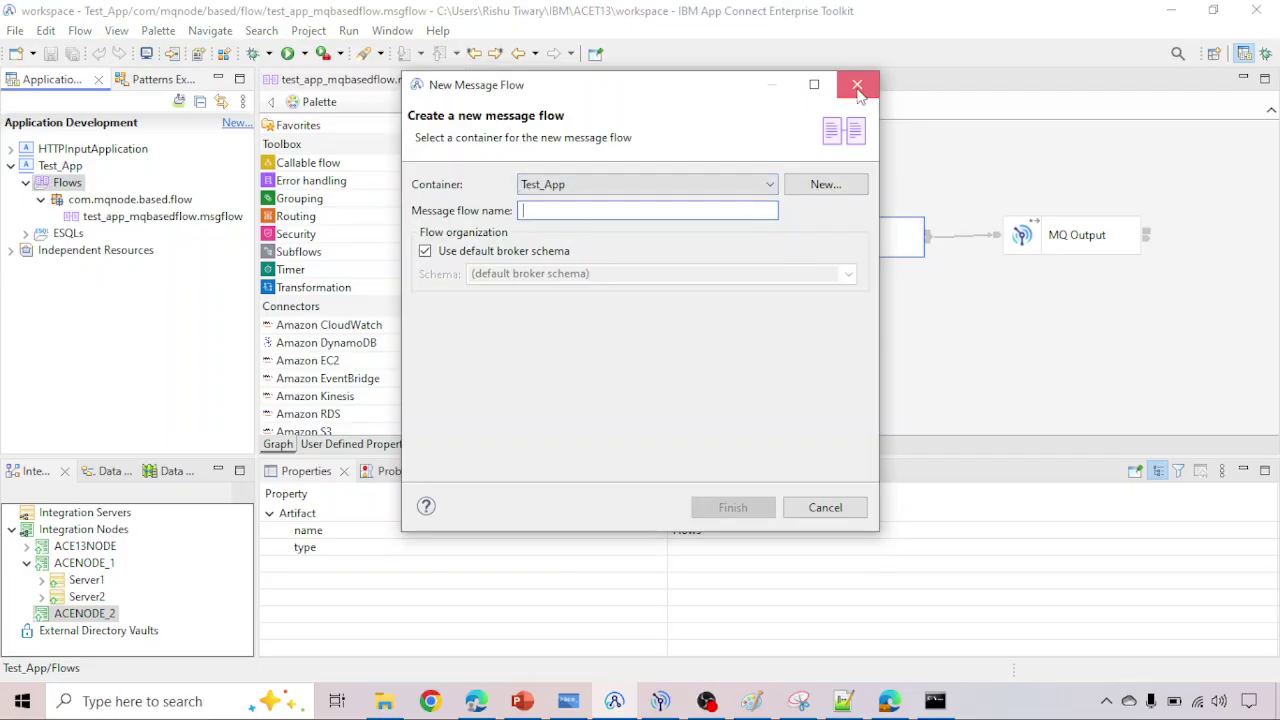
click(857, 87)
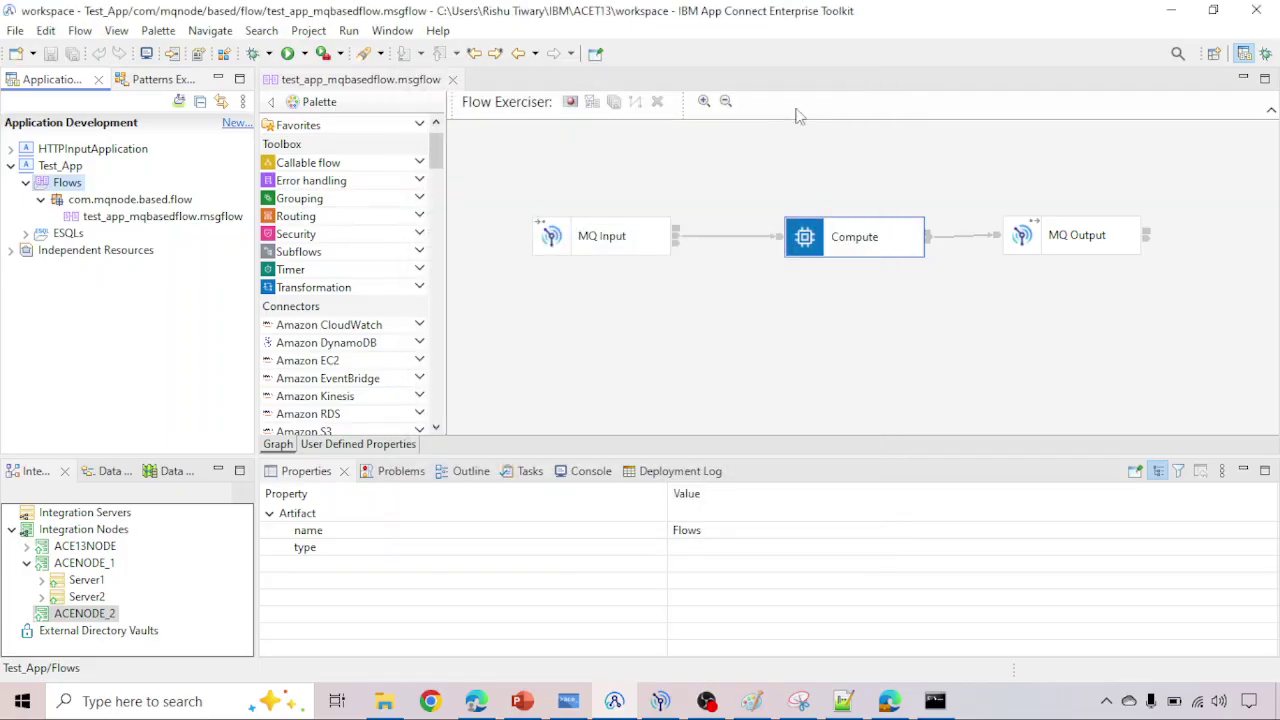
Step: Select test_app_mqbasedflow.msgflow in the project tree, and review and close the Compute node's ESQL file
click(165, 216)
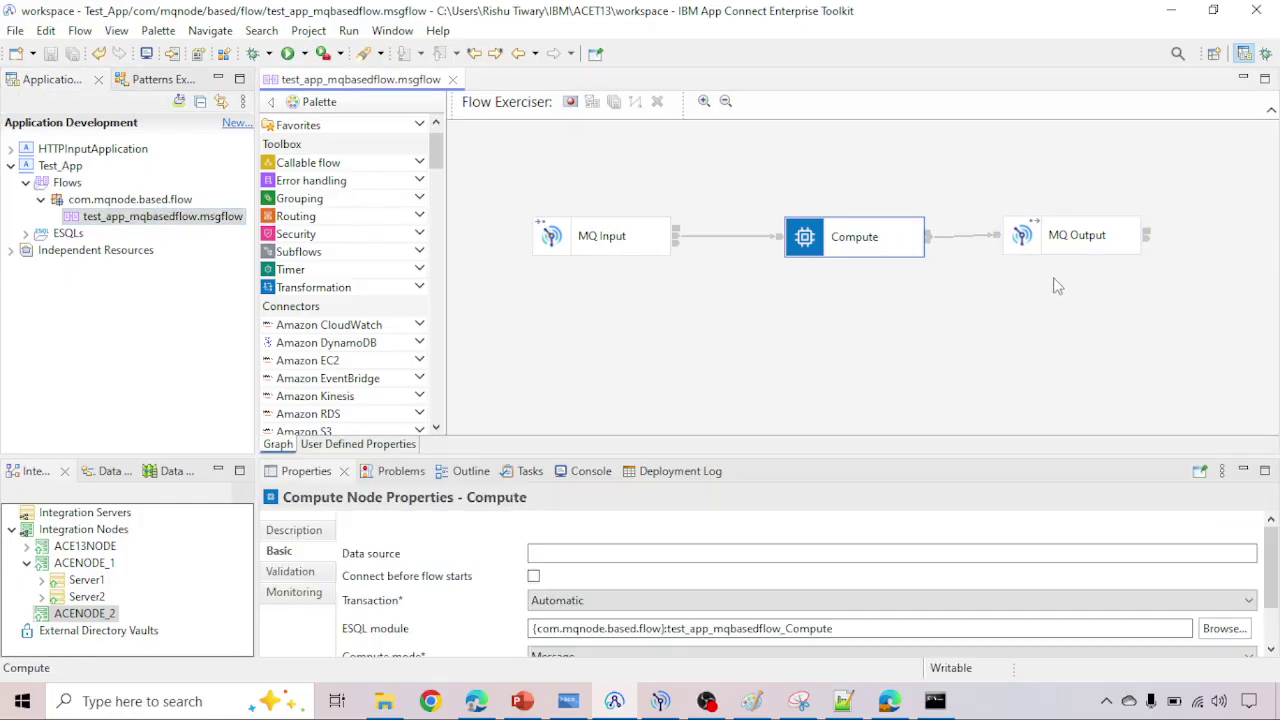
double_click(830, 236)
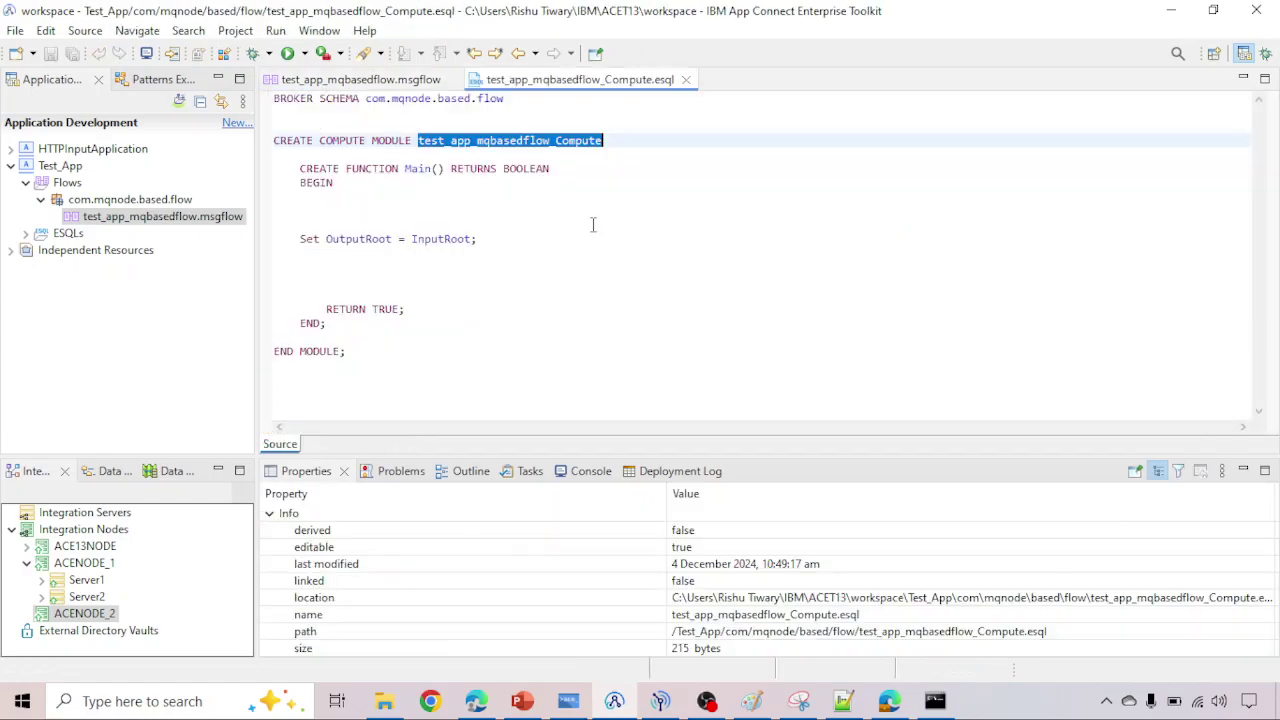
click(685, 80)
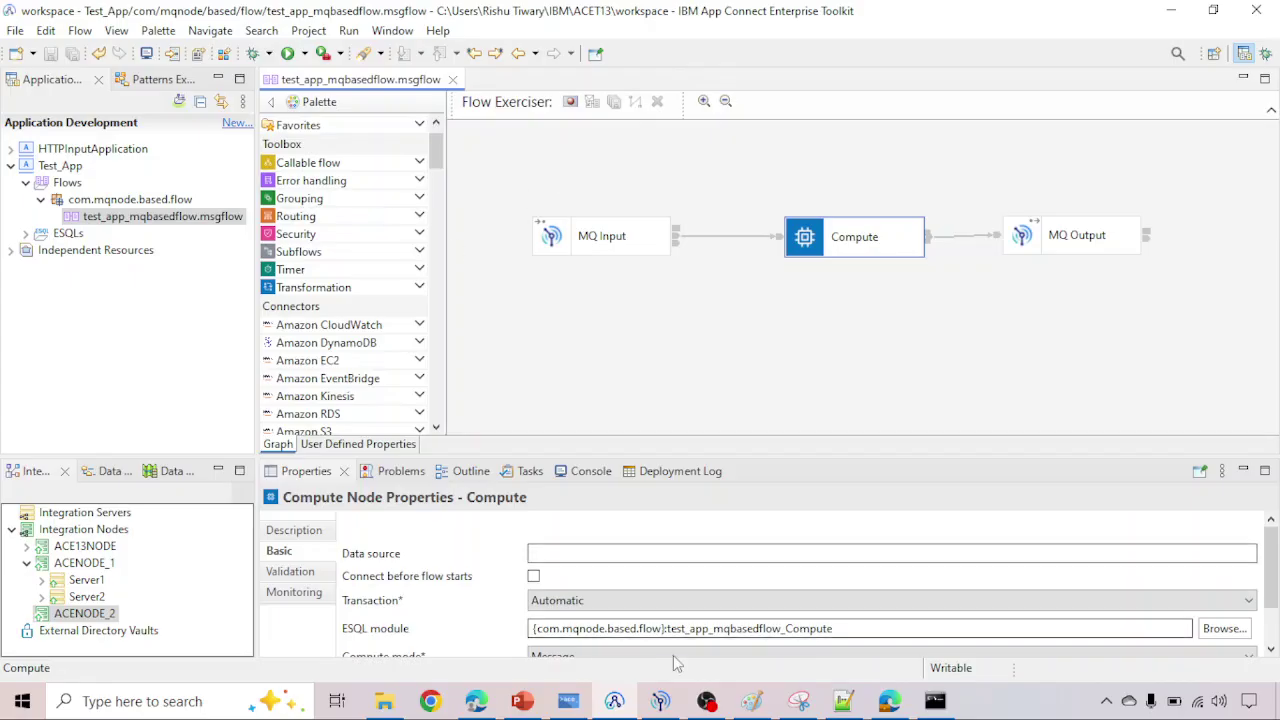
Step: Switch to PowerPoint to highlight the point on creating a BAR file for the application, and return to the Toolkit
click(520, 703)
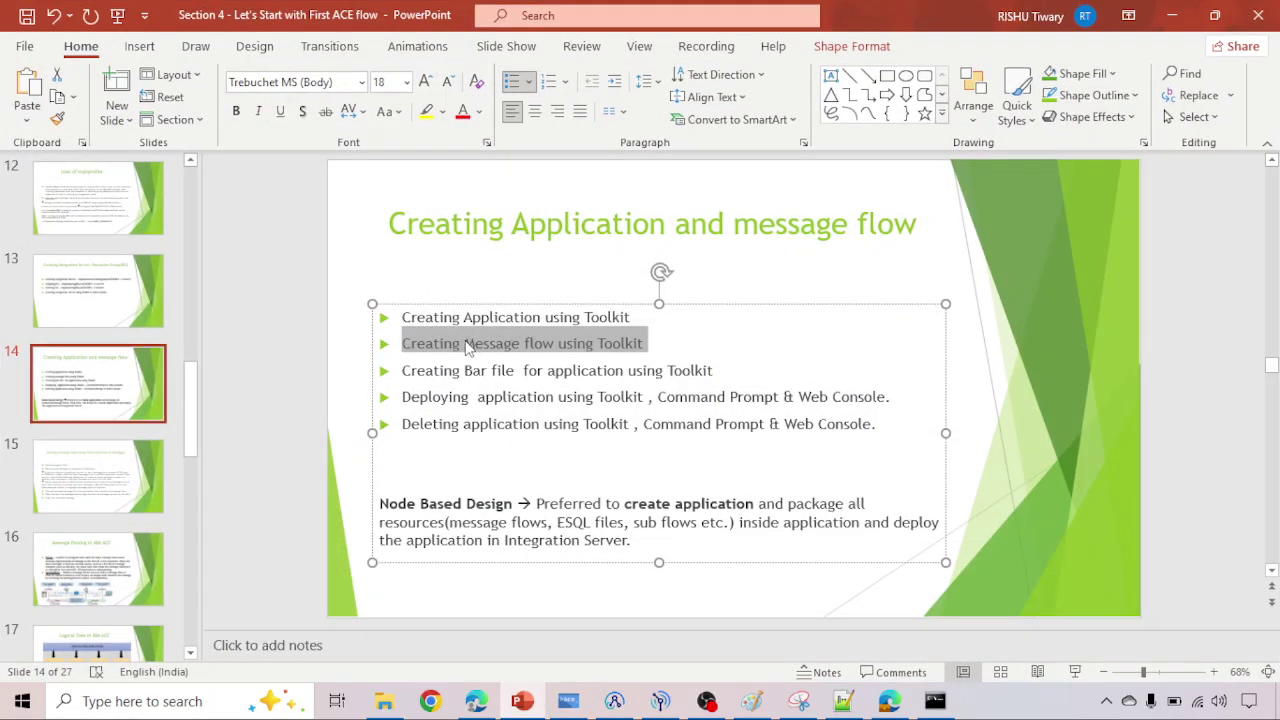
click(400, 371)
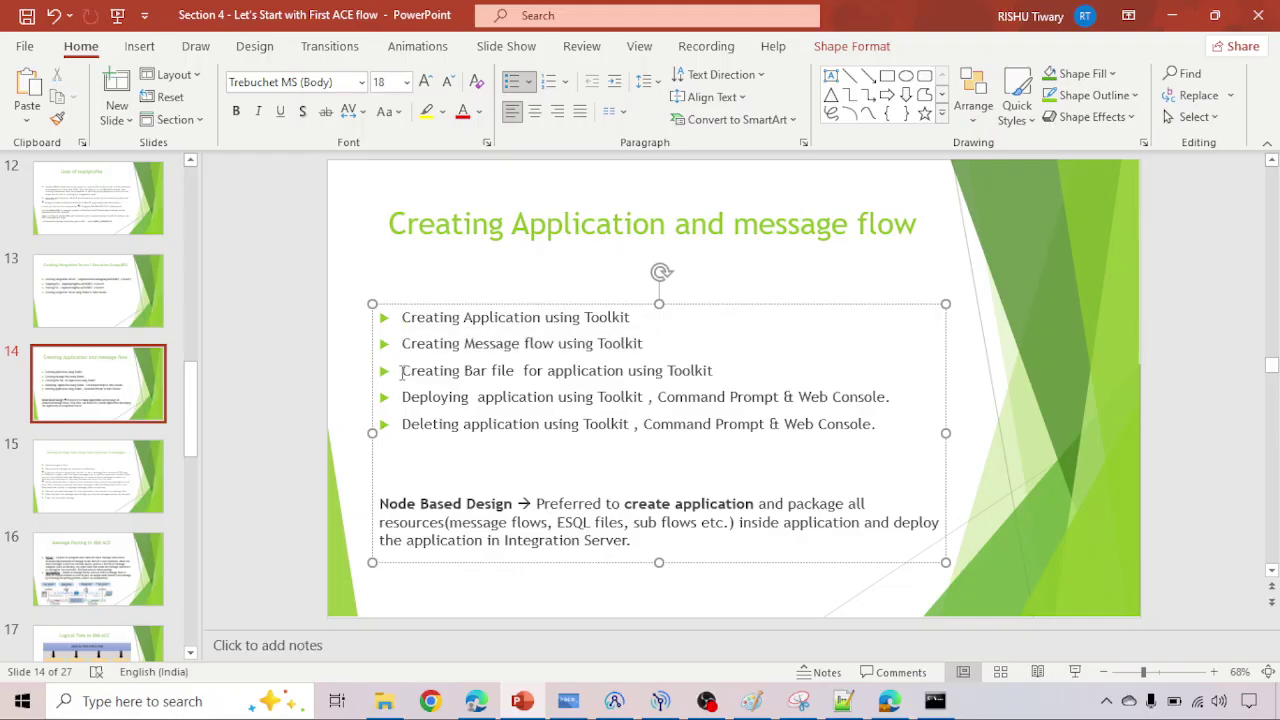
drag(400, 371, 712, 371)
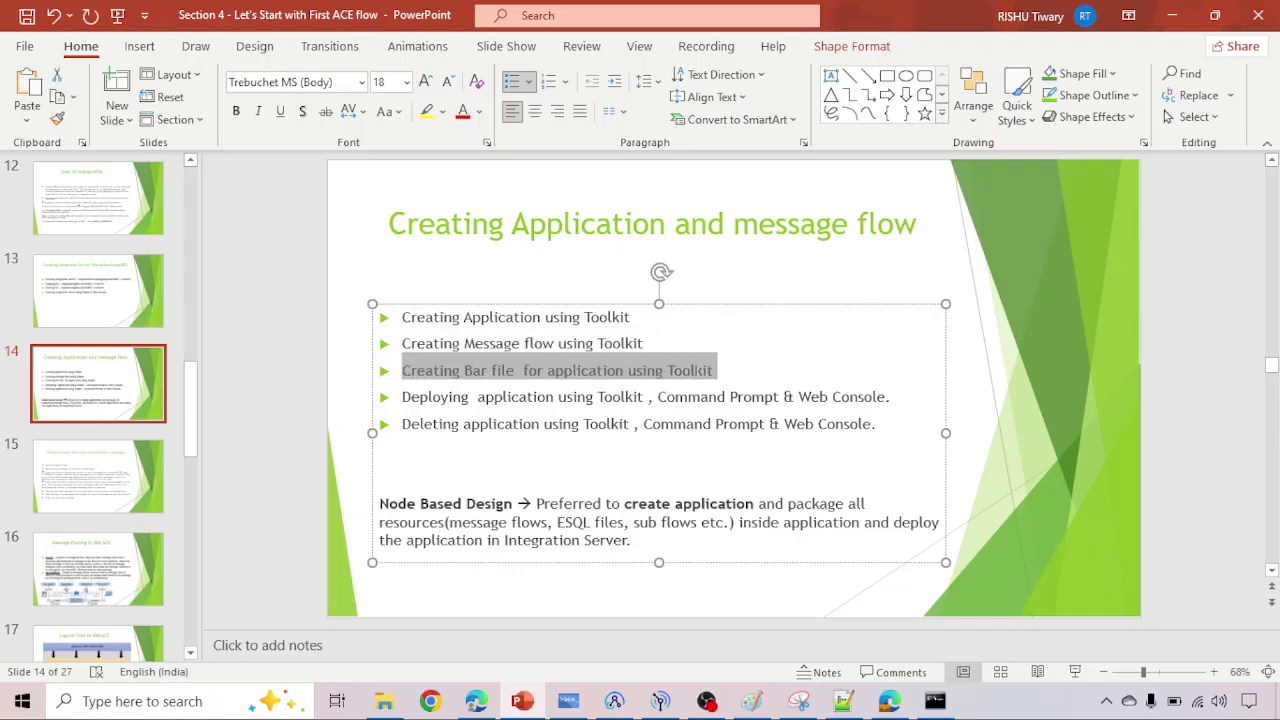
click(522, 701)
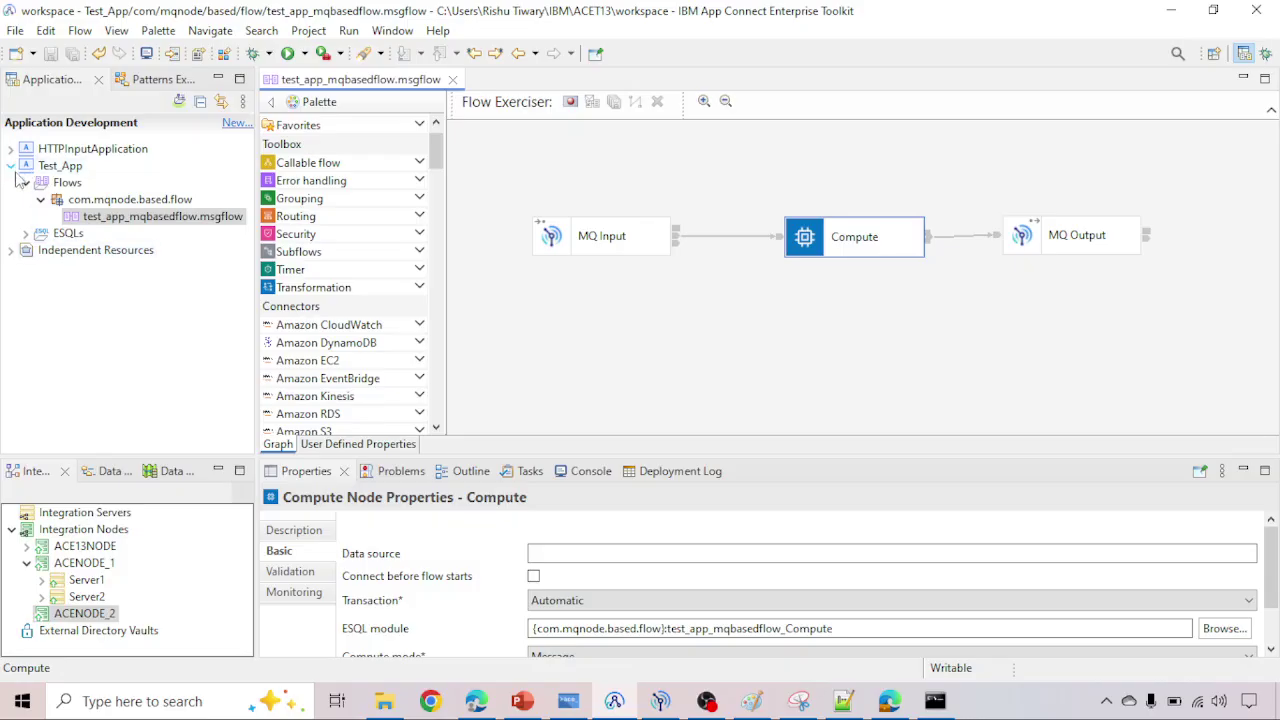
Step: Expand Test_App's ESQLs folder down to the module inside the Compute node's ESQL file
click(26, 234)
click(41, 251)
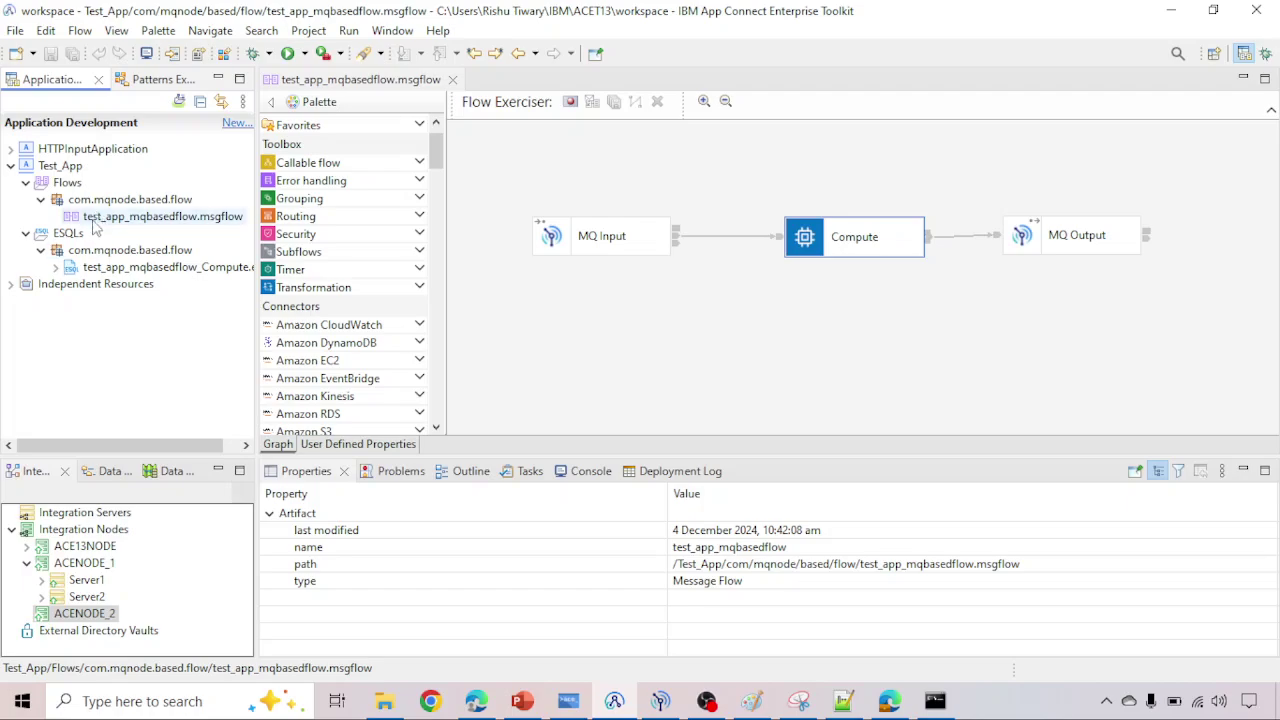
click(55, 267)
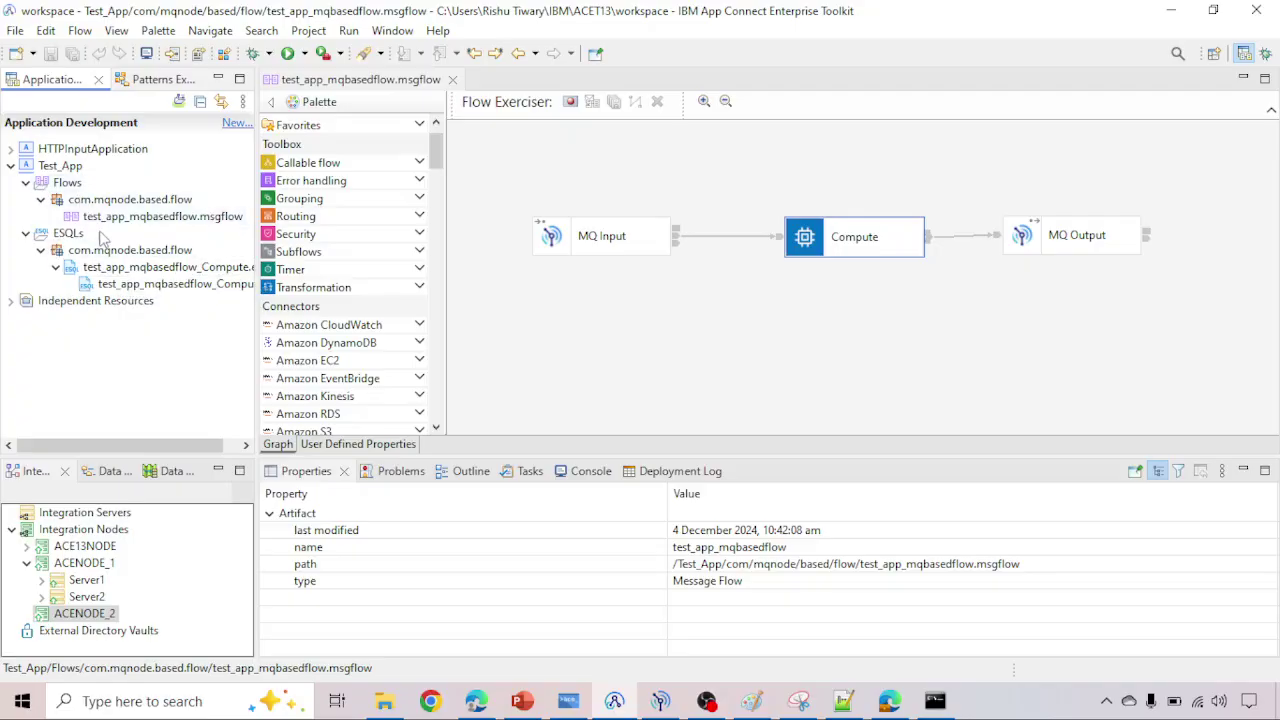
right_click(58, 166)
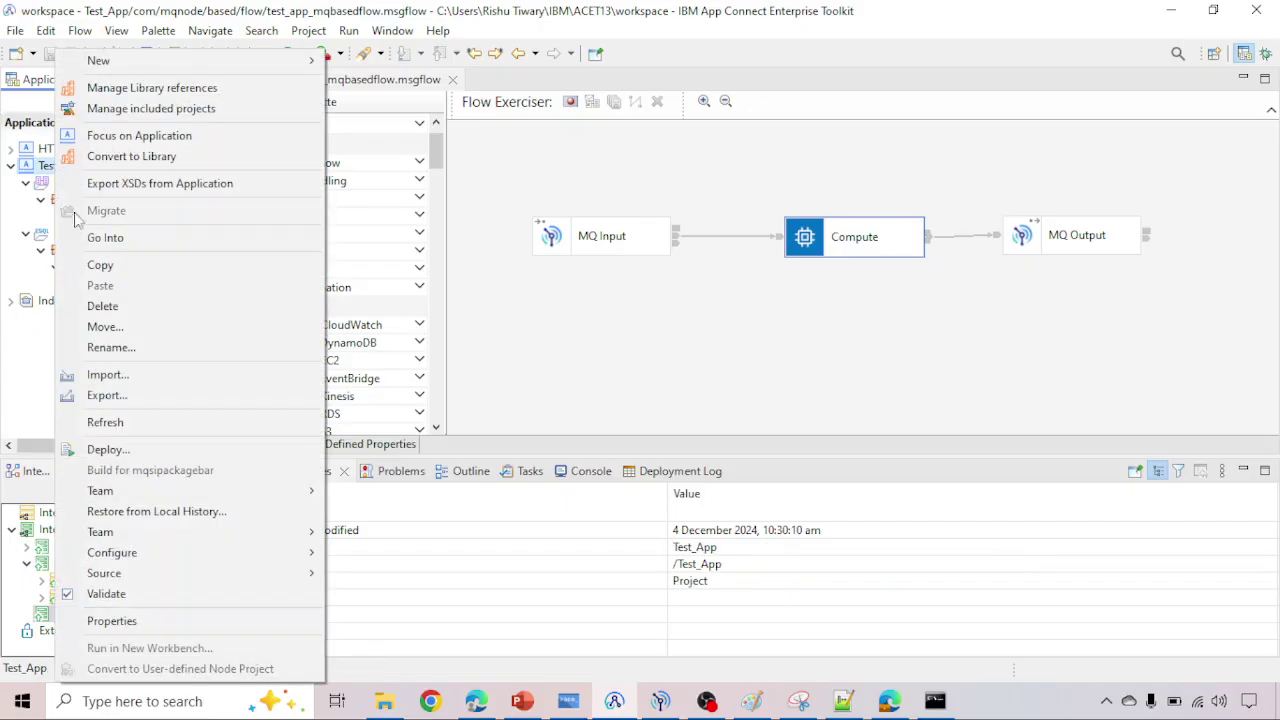
click(108, 450)
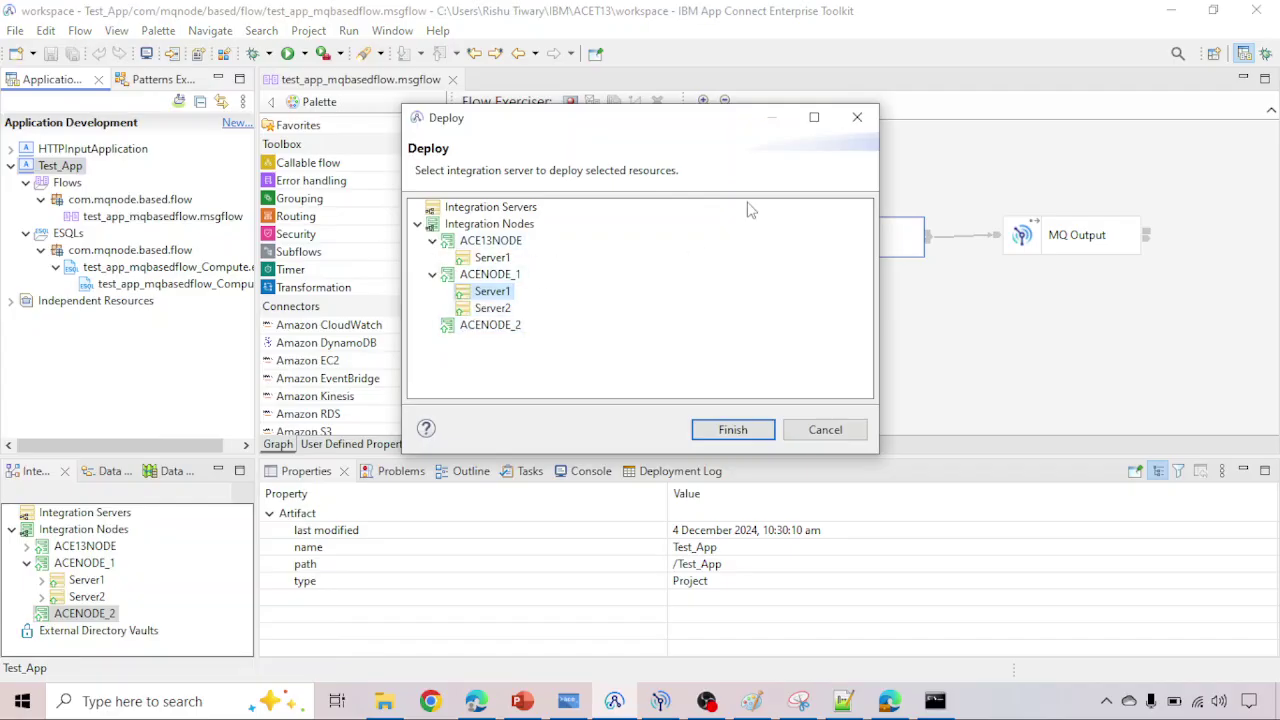
click(857, 117)
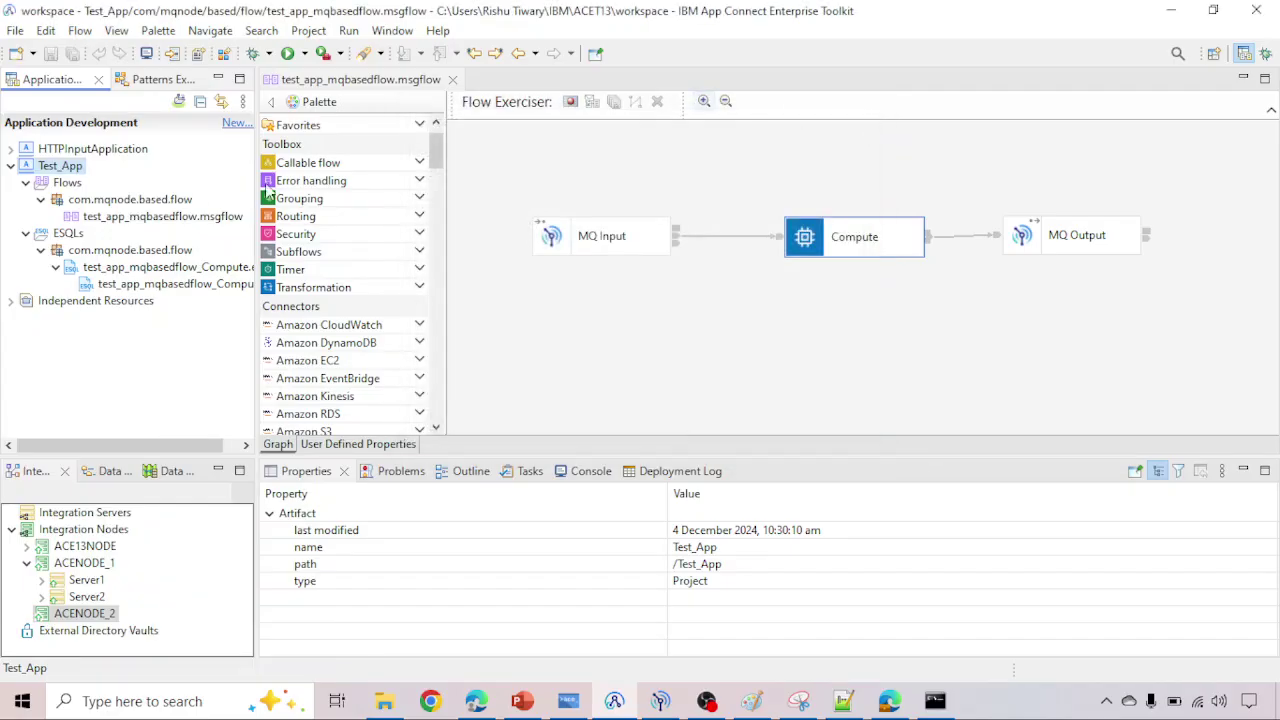
right_click(57, 174)
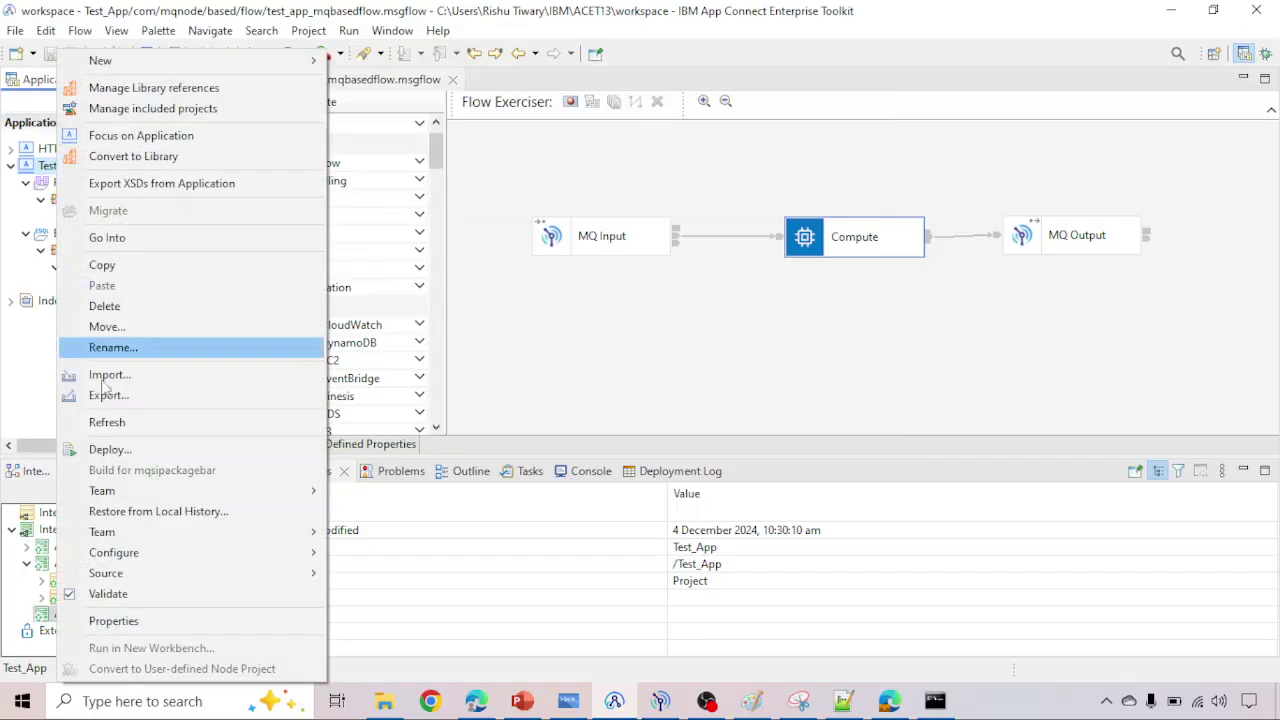
click(108, 450)
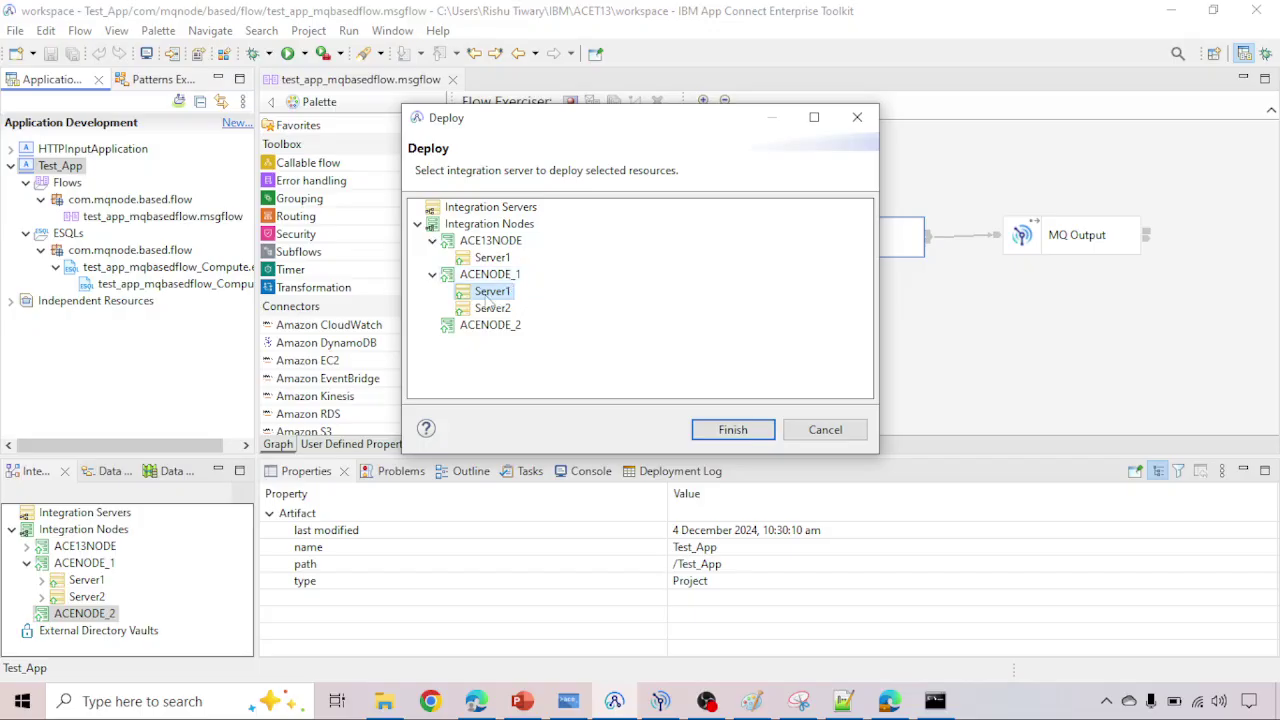
click(858, 119)
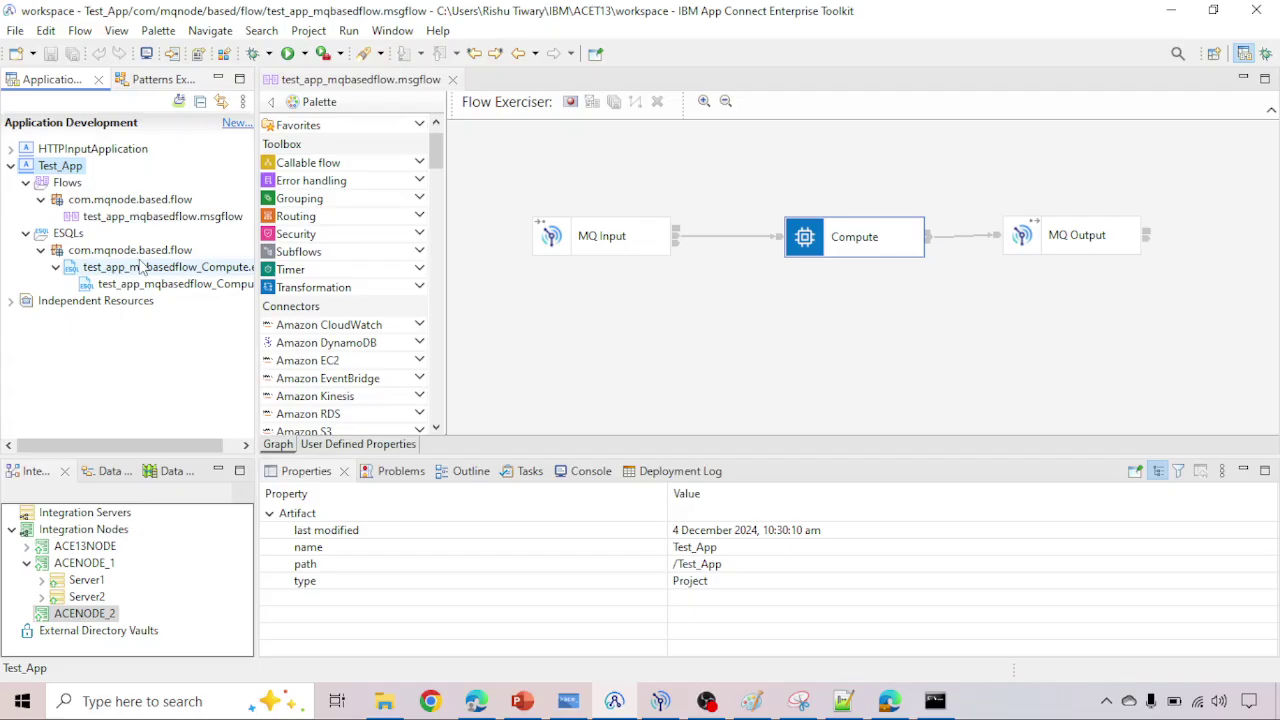
Step: Switch to PowerPoint to highlight the BAR file creation and application deployment points, and return to the Toolkit
click(513, 691)
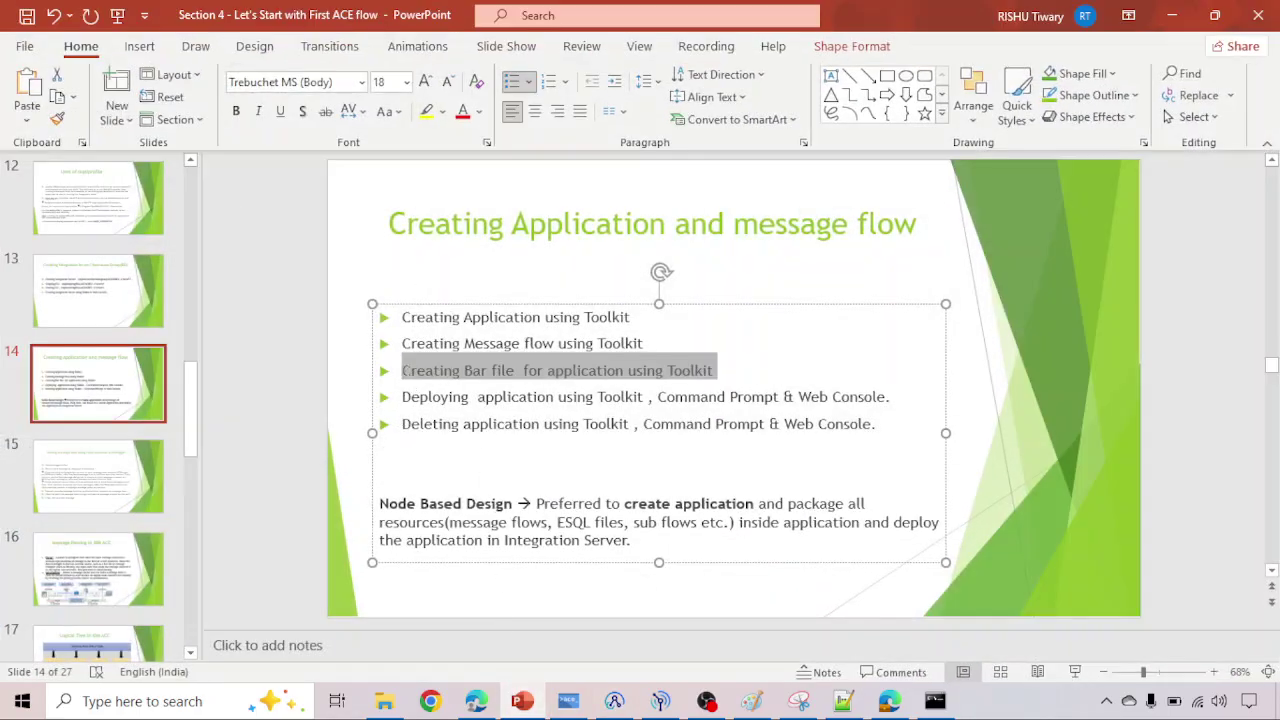
click(406, 370)
drag(404, 370, 715, 370)
drag(400, 396, 697, 398)
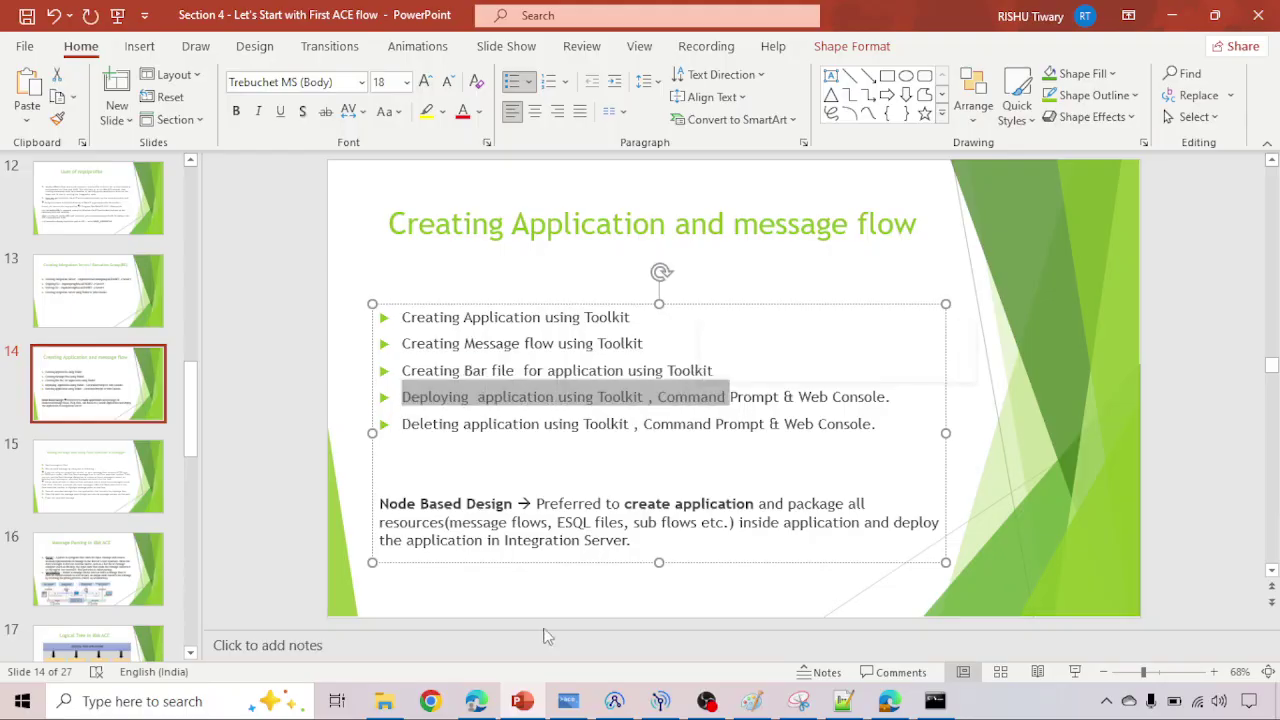
click(525, 701)
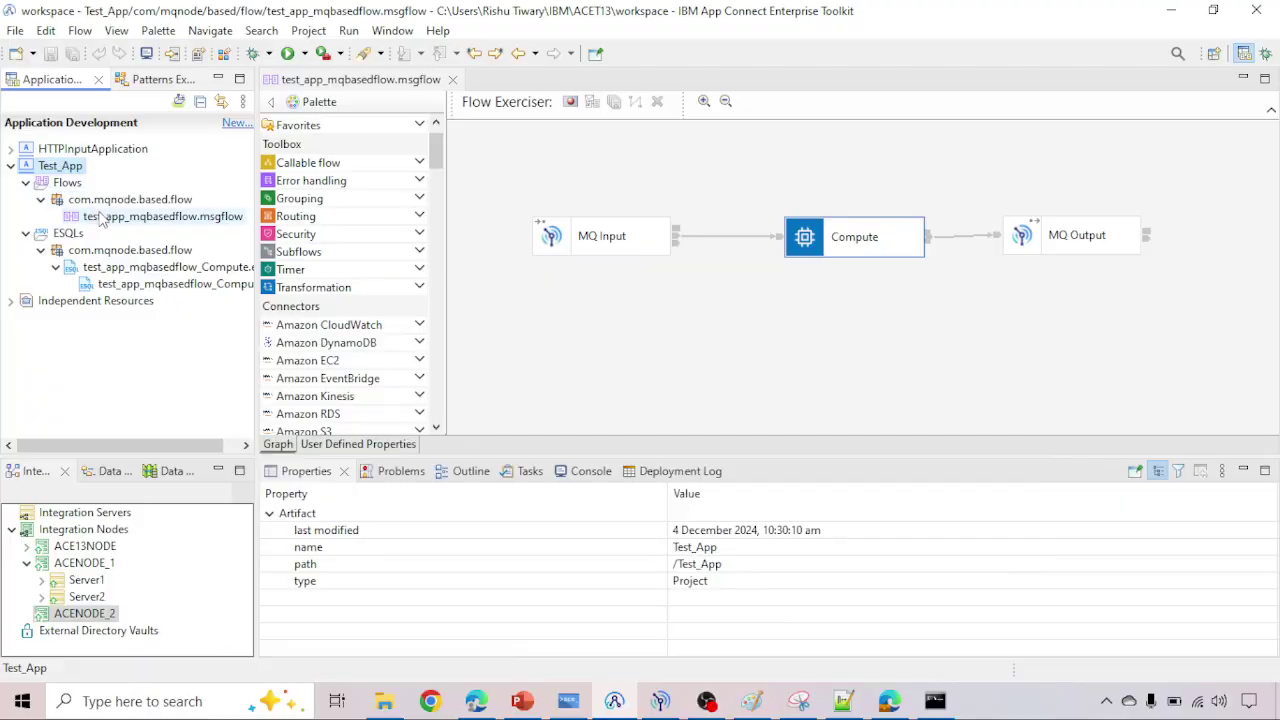
Step: Create a new BAR file named Test_App in the BARfiles container, keeping the default folder
right_click(48, 172)
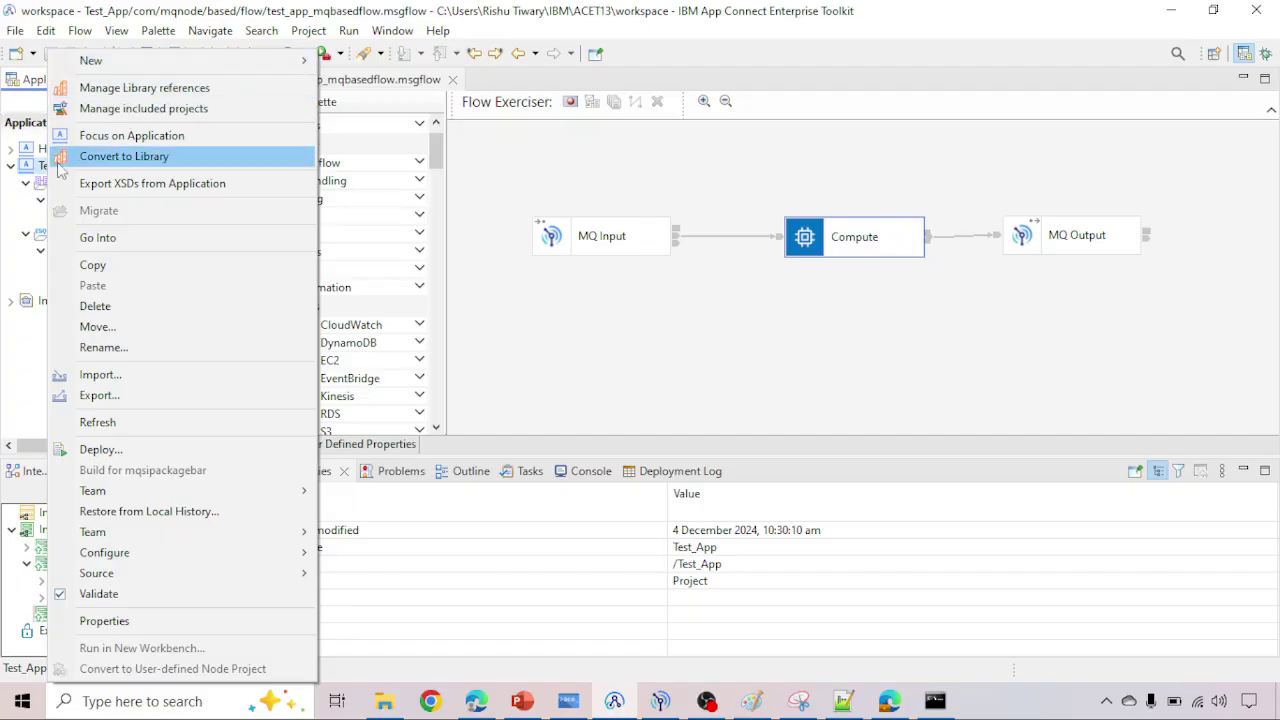
mouse_move(152, 61)
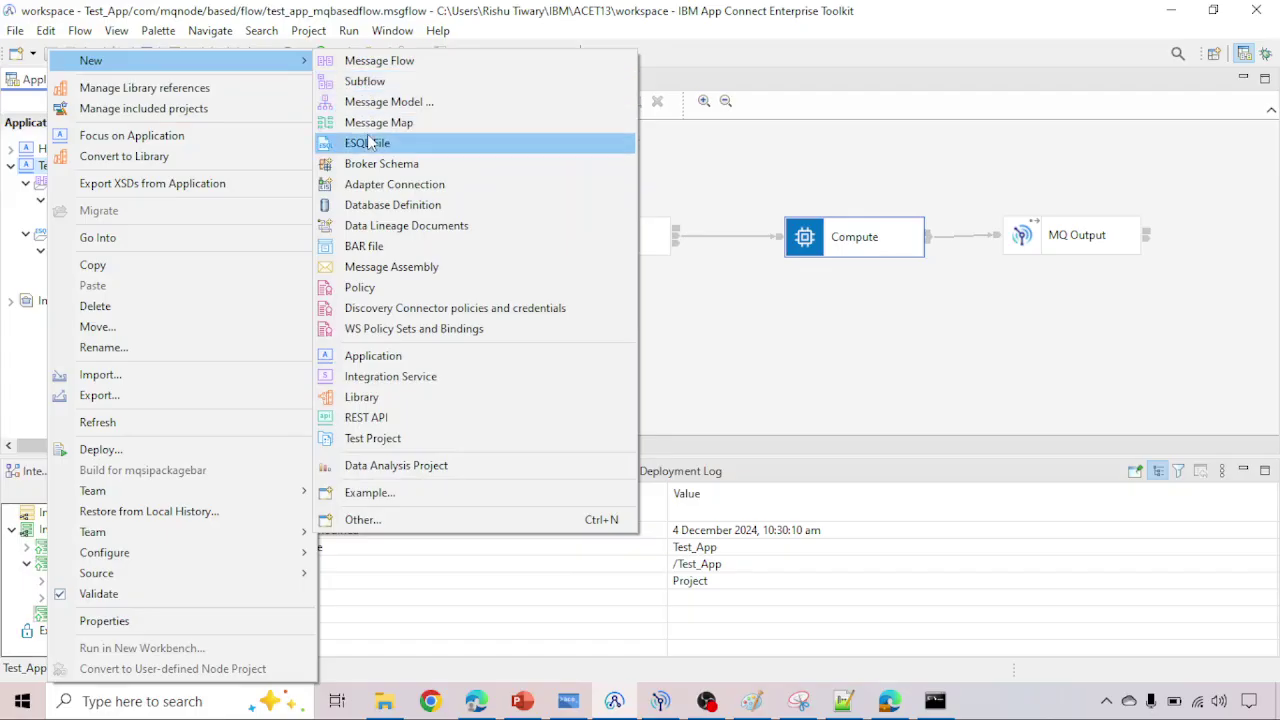
click(372, 252)
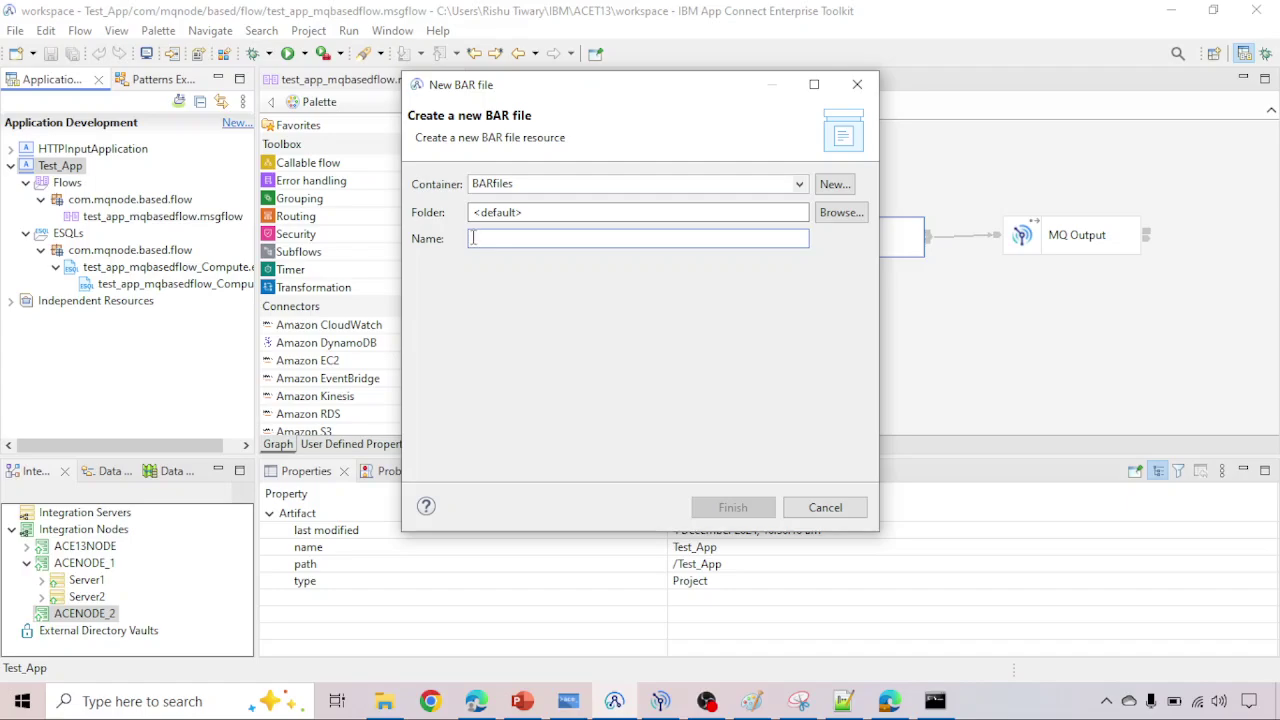
text(Test_App)
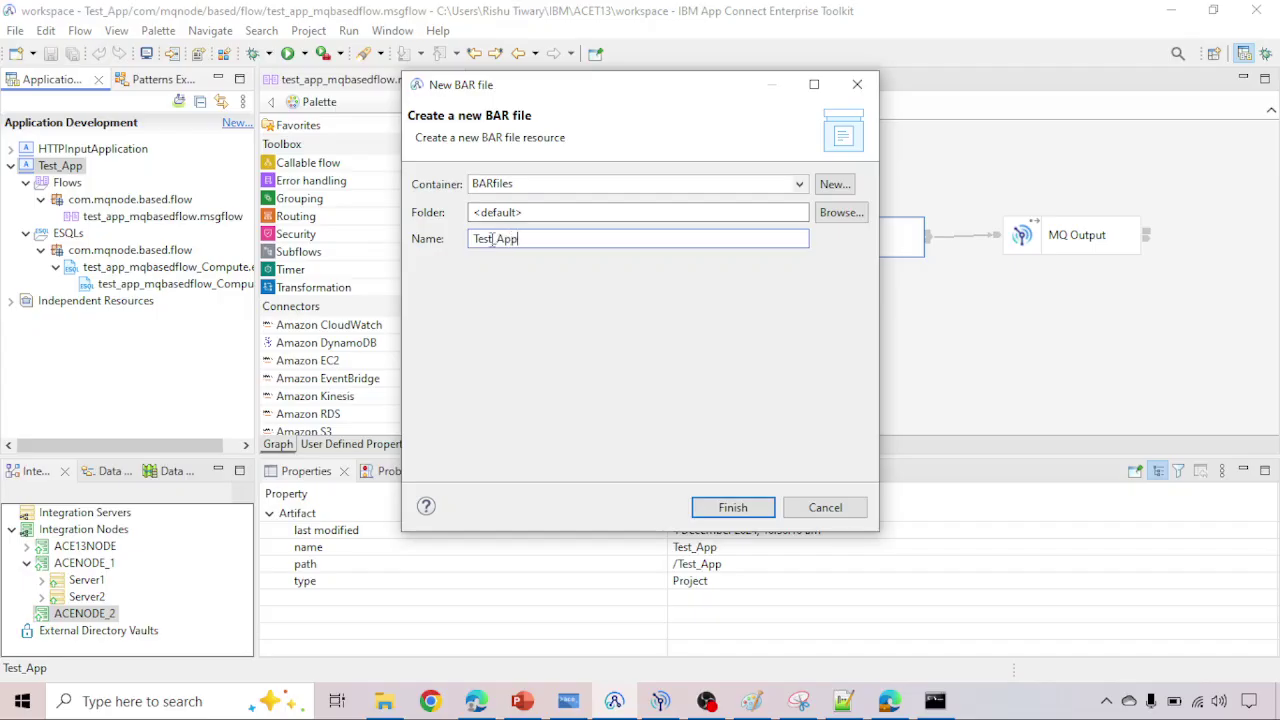
drag(522, 244, 479, 241)
click(532, 240)
click(731, 506)
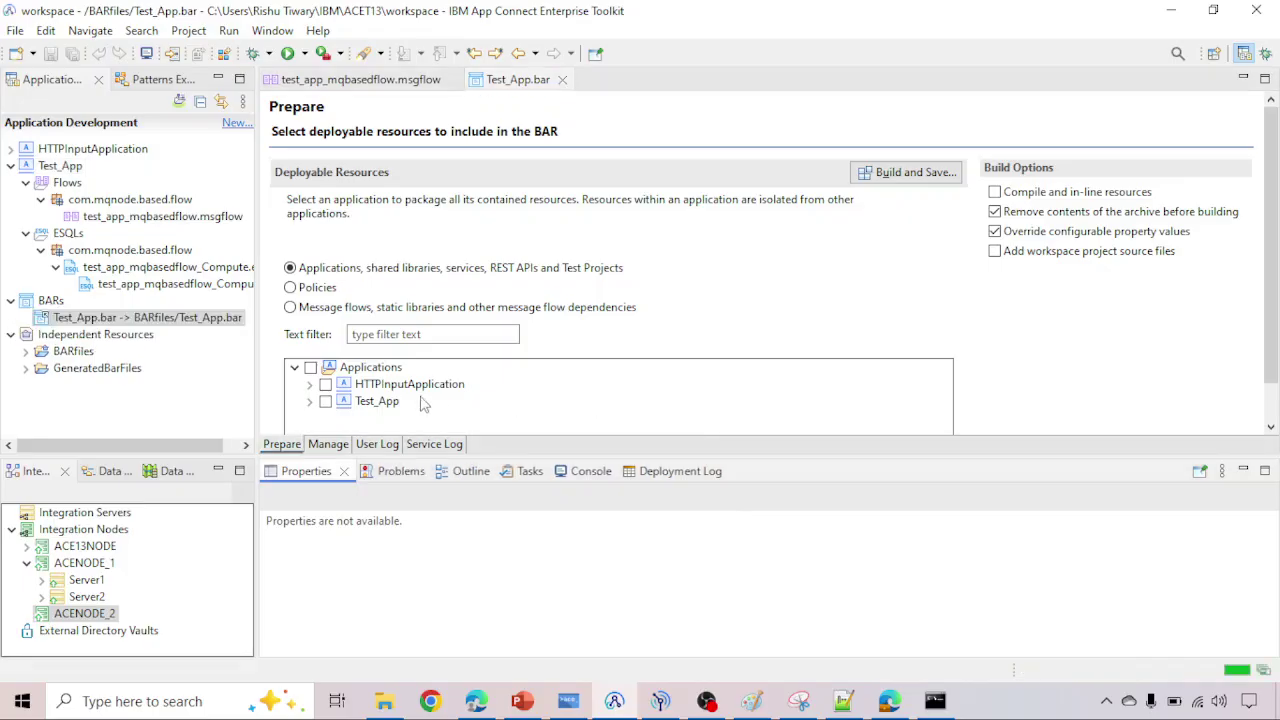
Step: Expand Test_App among the BAR's deployable applications and include only that application in Test_App.bar
click(309, 401)
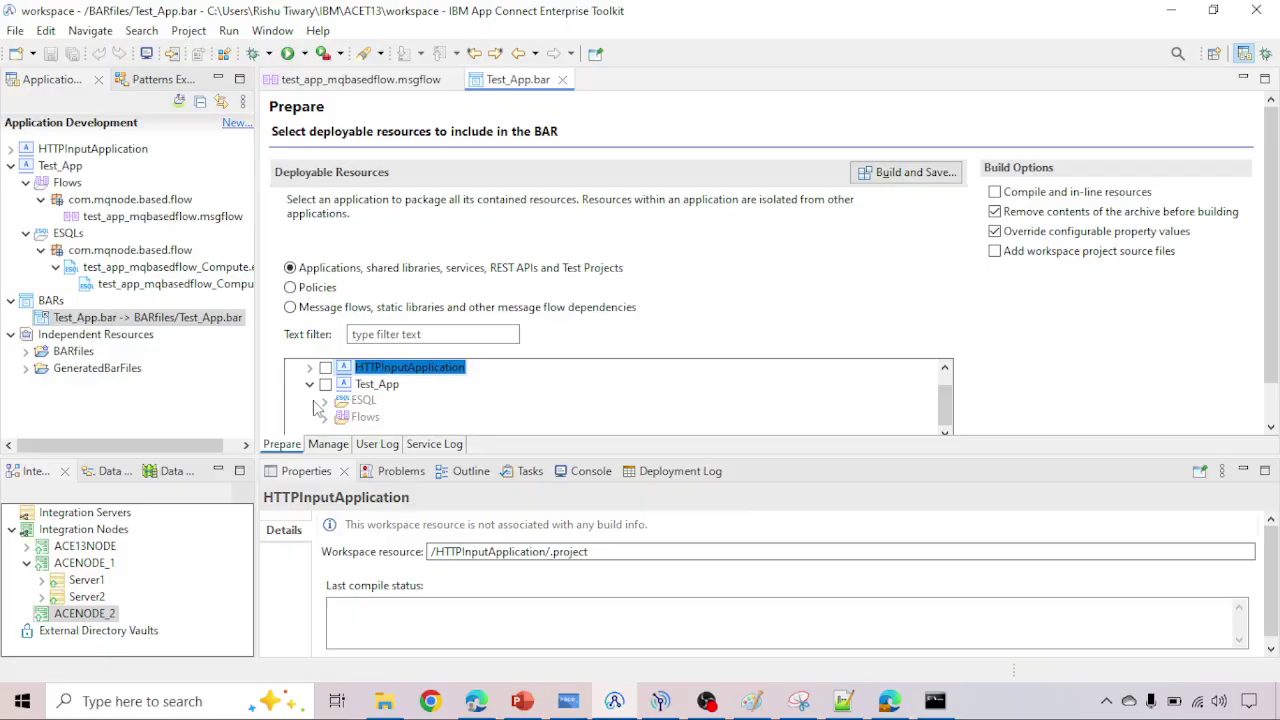
scroll(383, 392, up, 1)
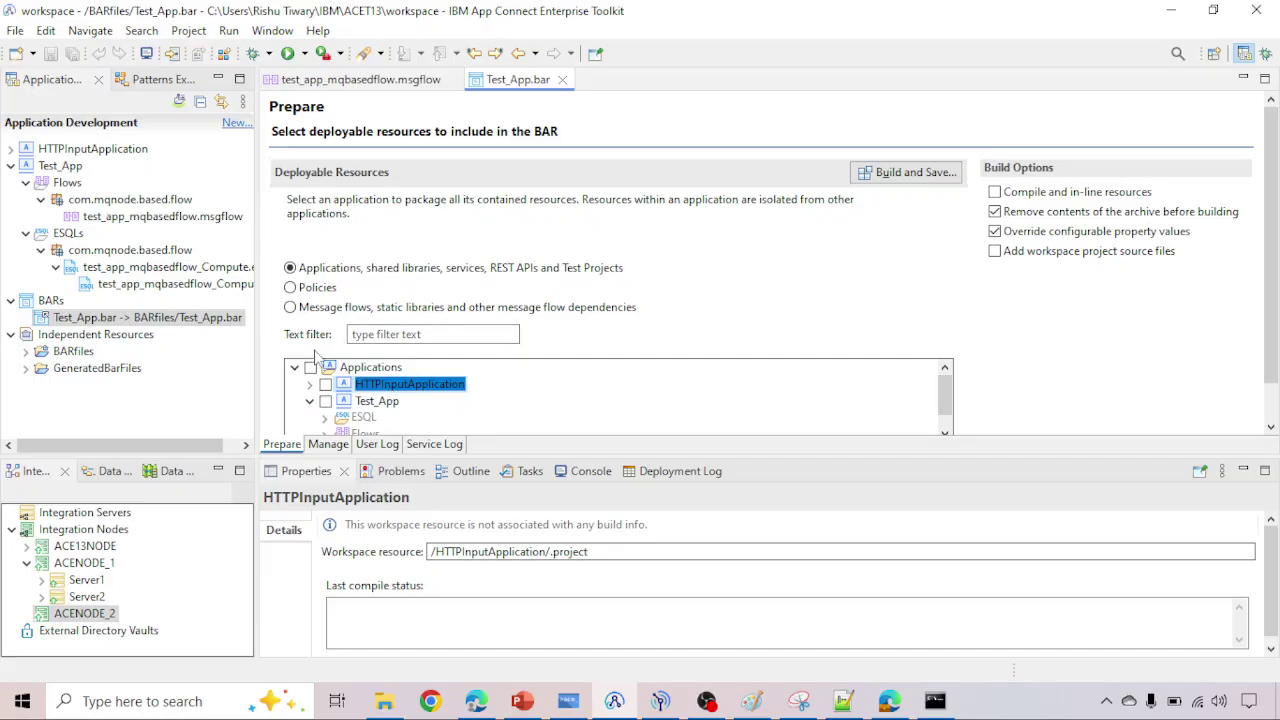
click(310, 368)
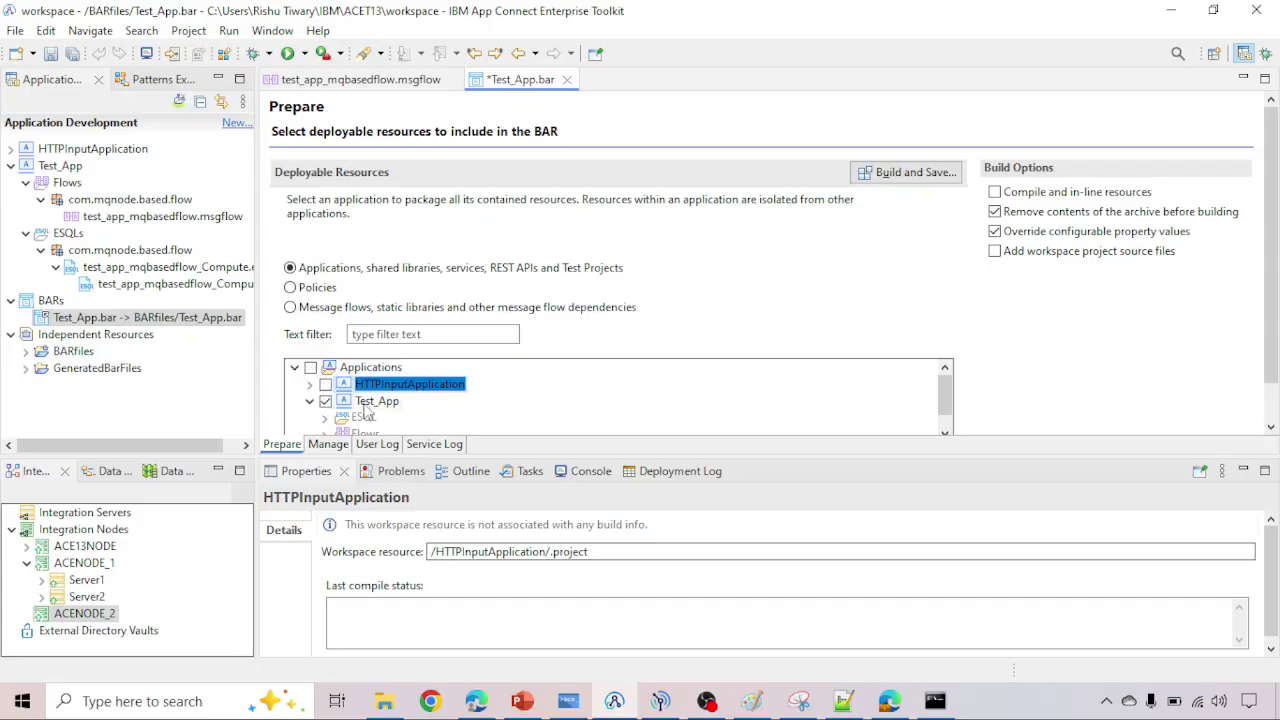
scroll(378, 410, down, 1)
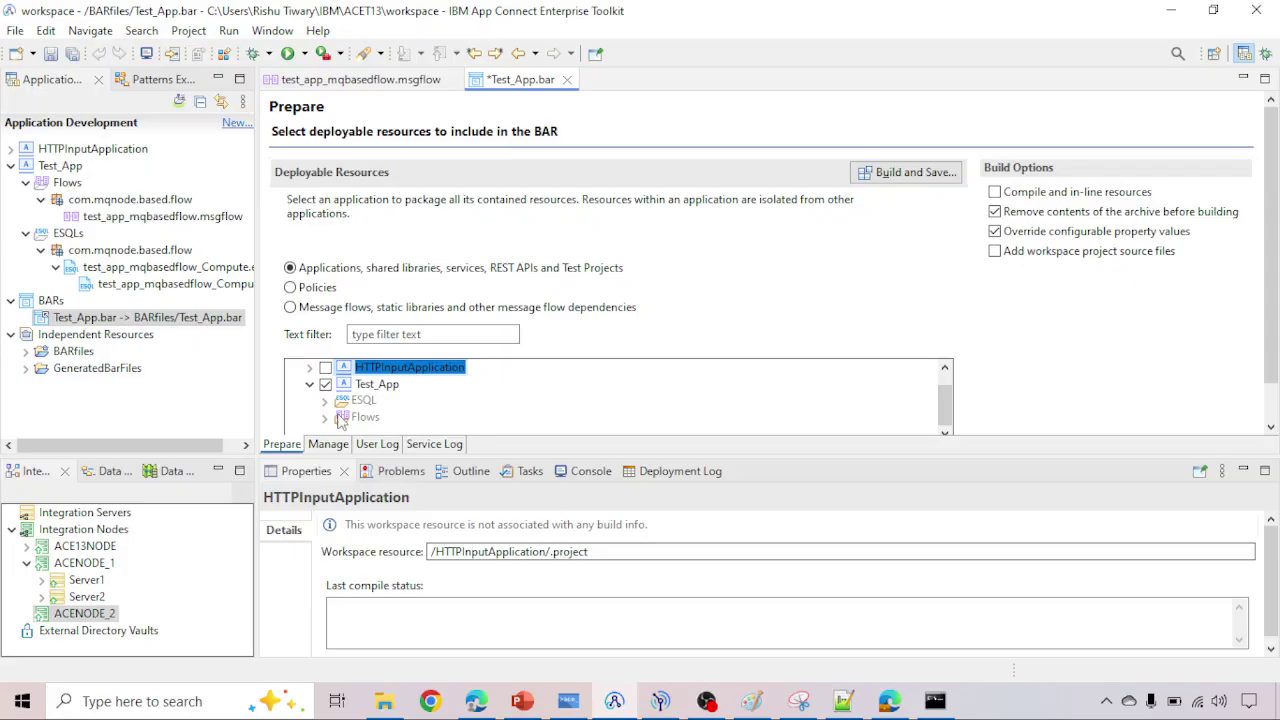
Step: Build and save Test_App.bar with the Test_App application included, and dismiss the completion dialog
scroll(340, 420, up, 1)
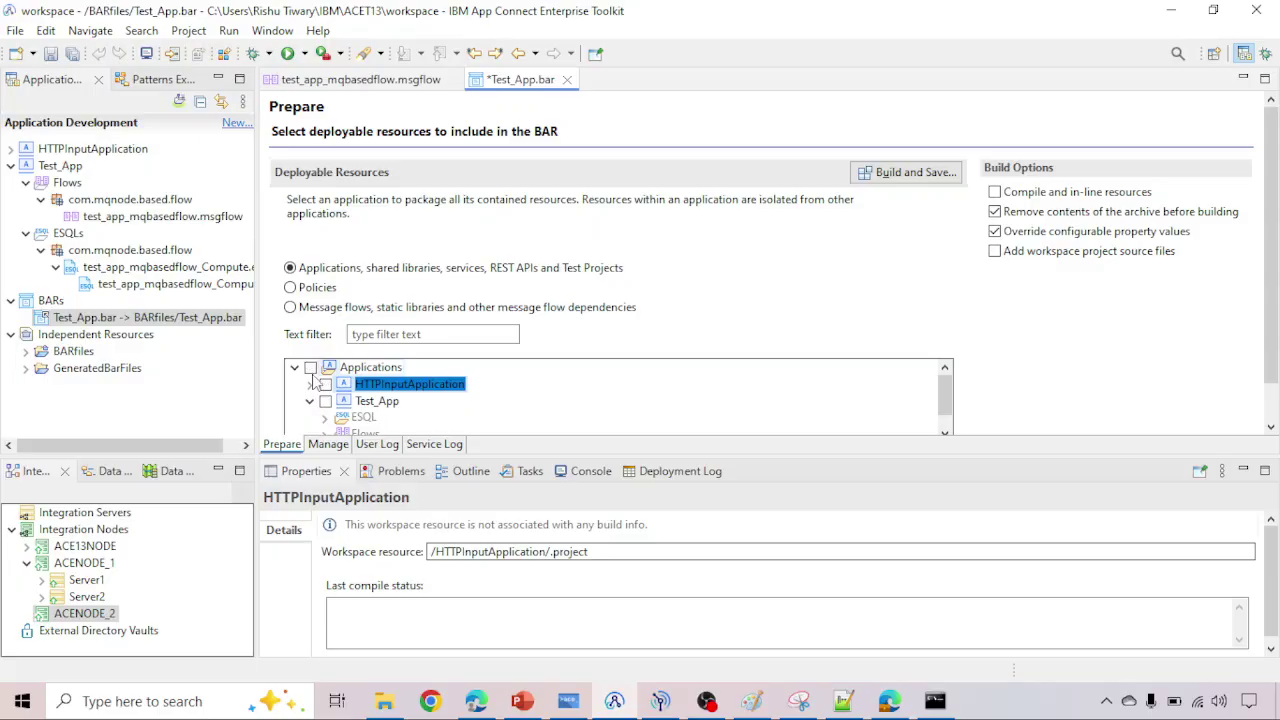
scroll(390, 416, down, 1)
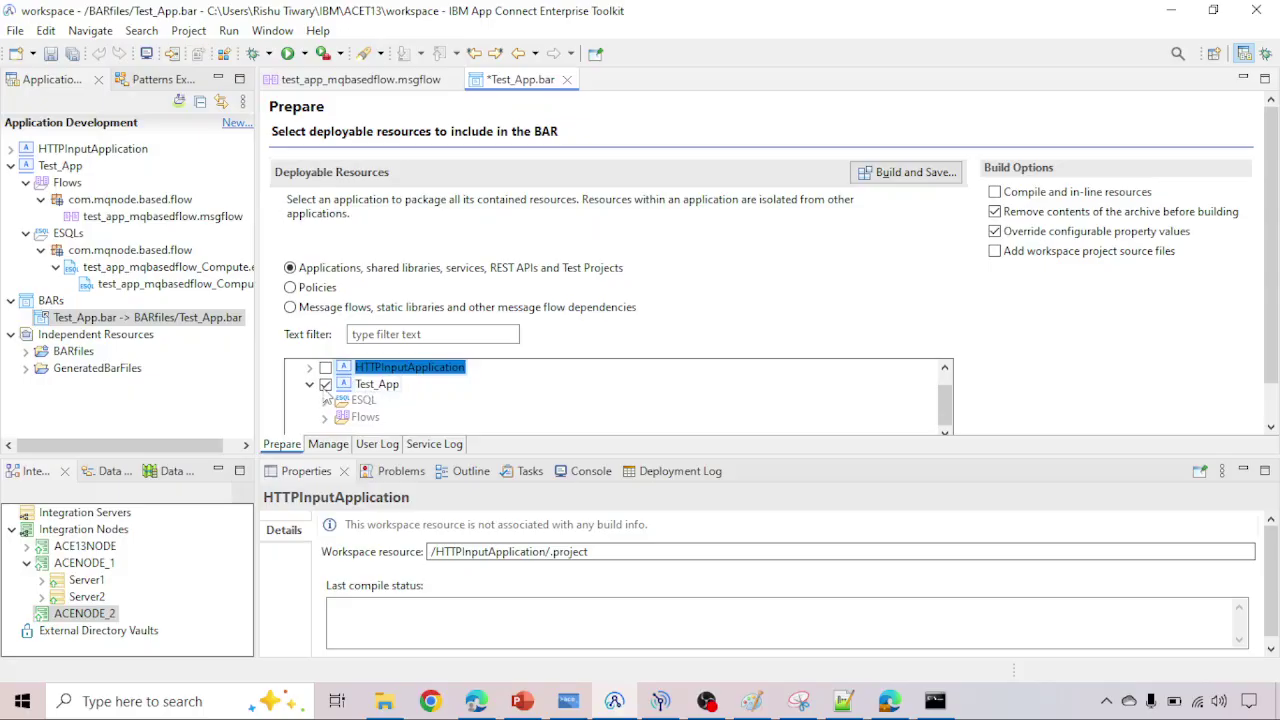
click(910, 175)
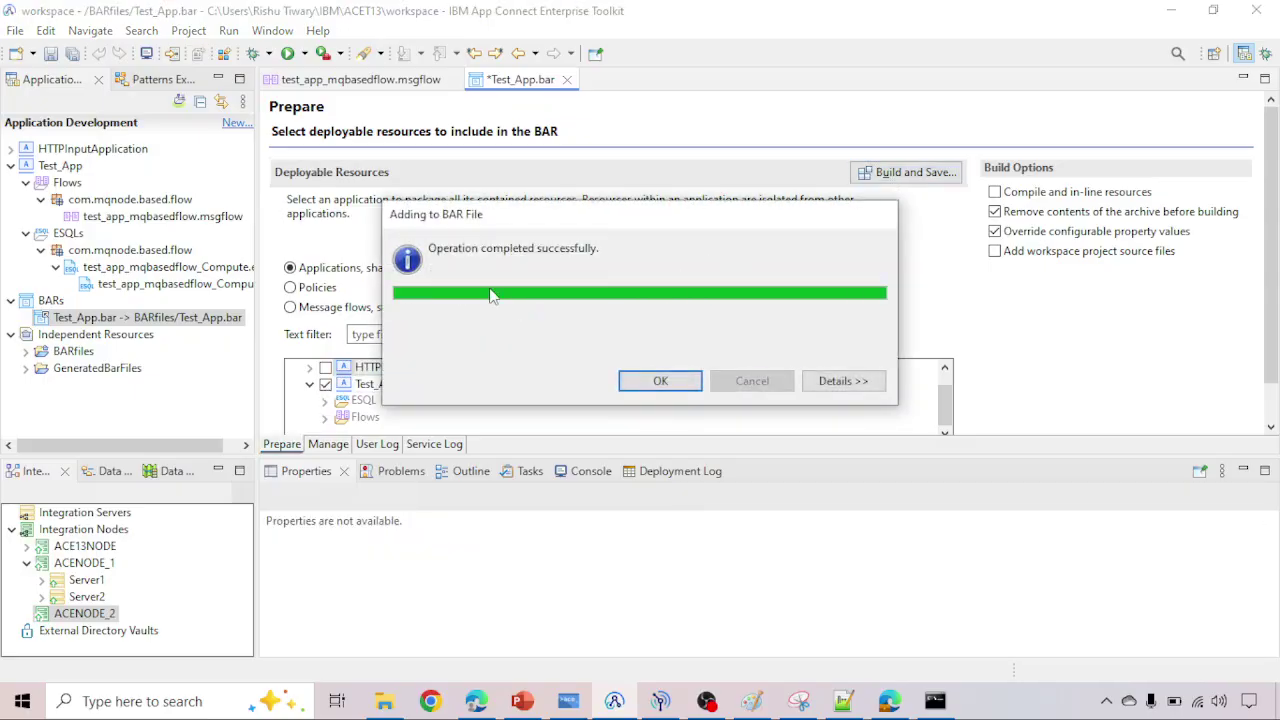
click(655, 379)
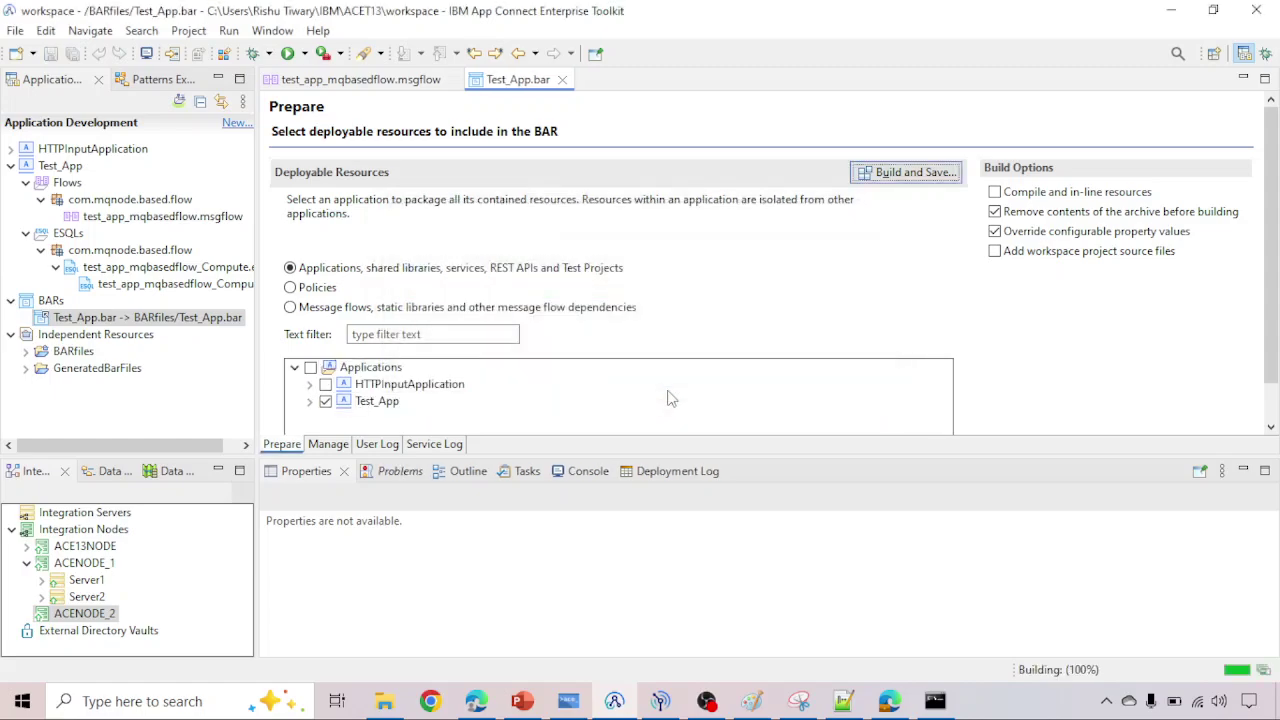
Step: Expand the BARfiles project under Independent Resources down to its BARs folder and select Test_App.bar
click(27, 352)
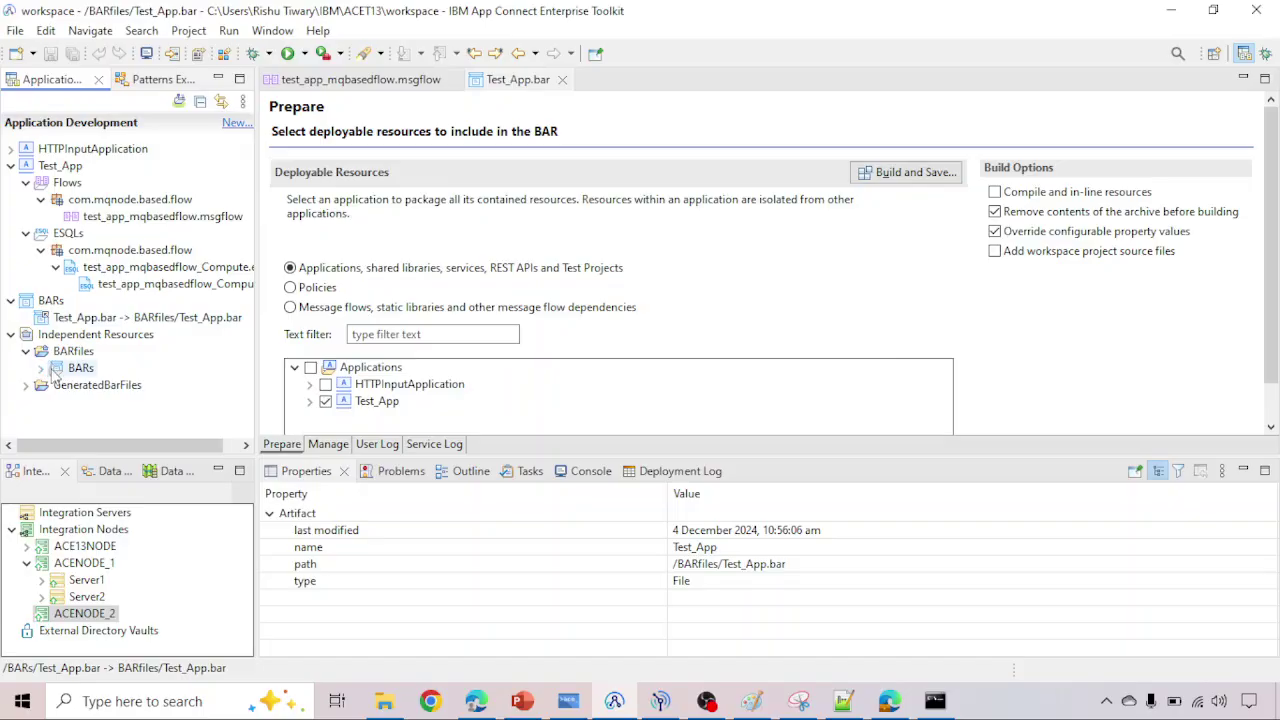
click(42, 369)
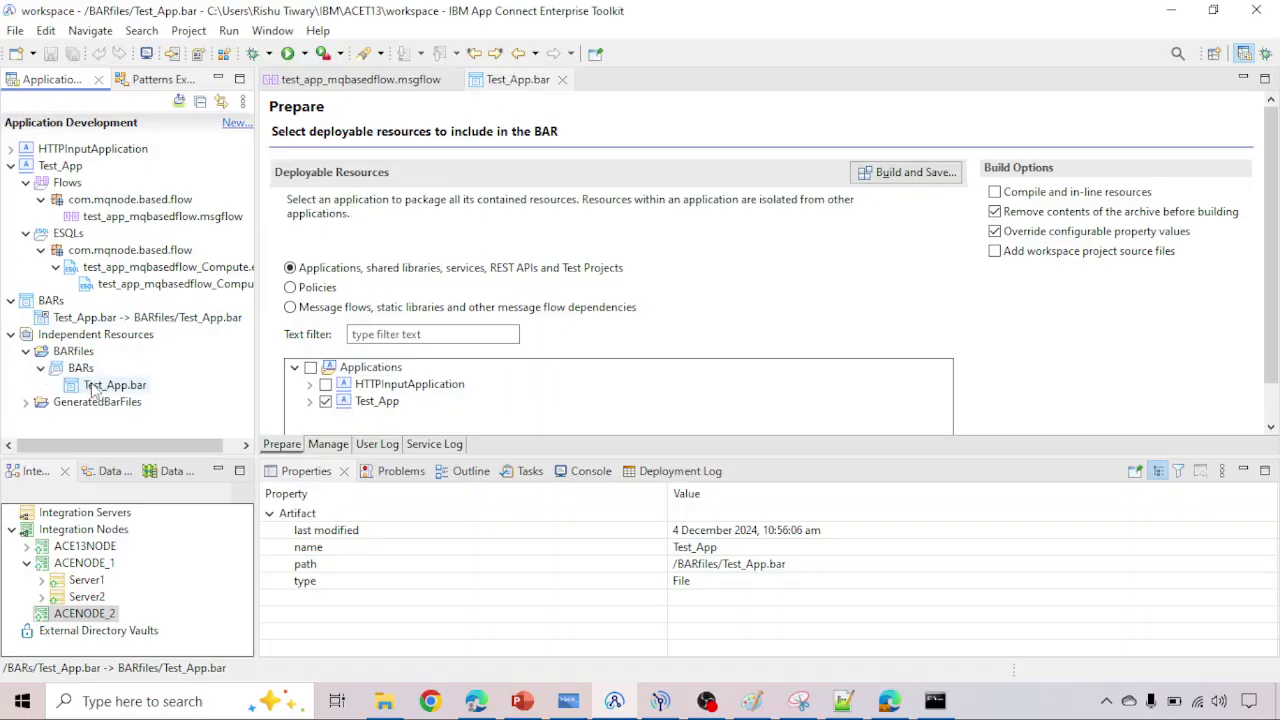
click(92, 389)
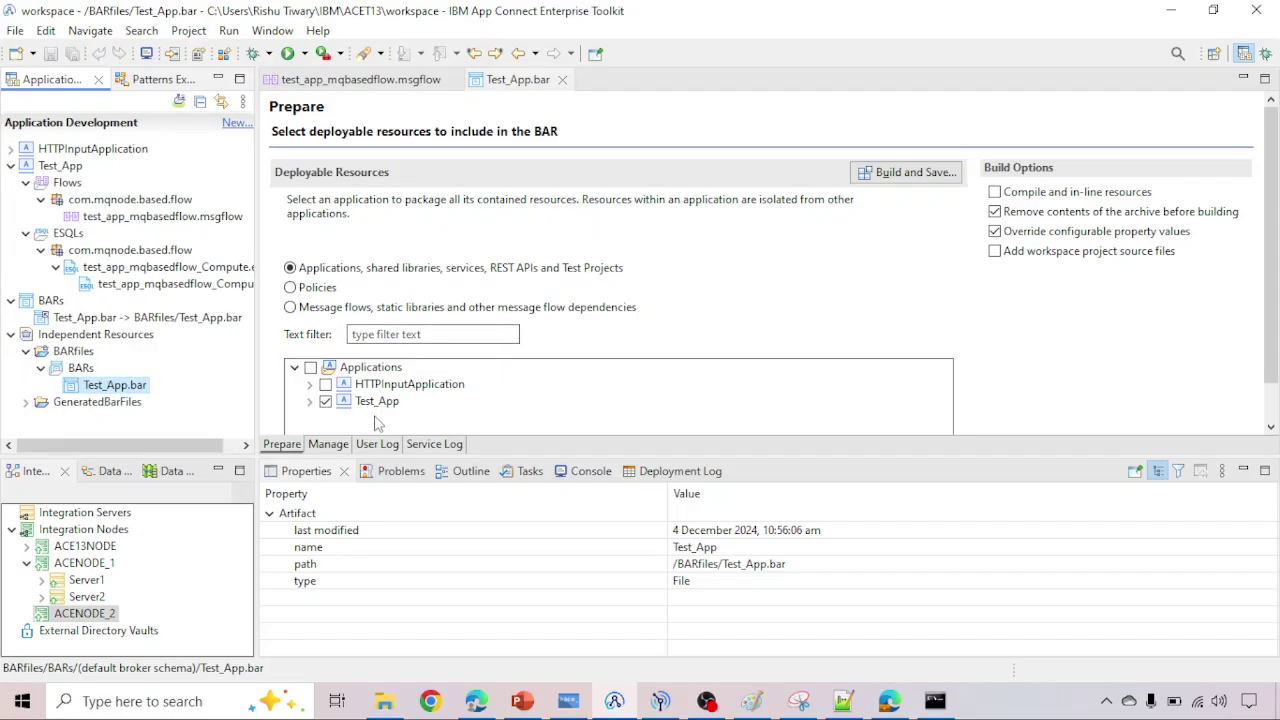
Step: Examine the packaged contents of Test_App.bar, expanding Test_App and test_app_mqbasedflow.msgflow down to the individual nodes
click(328, 445)
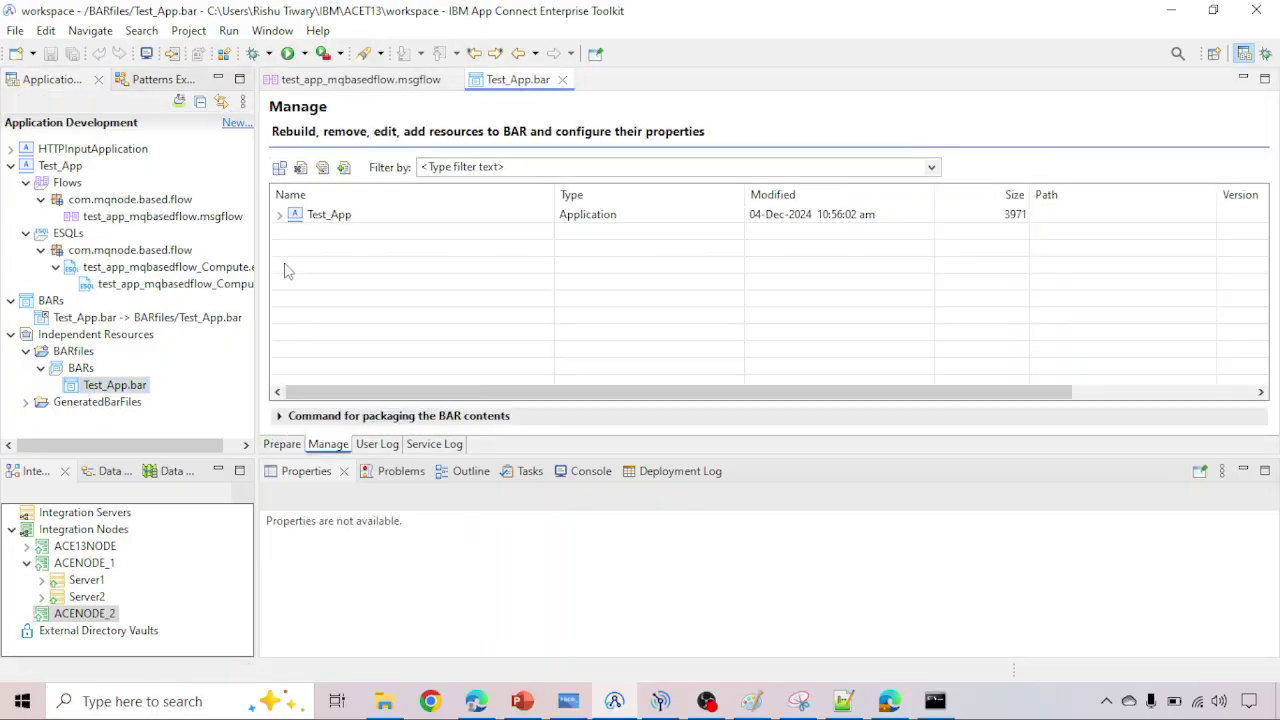
click(280, 215)
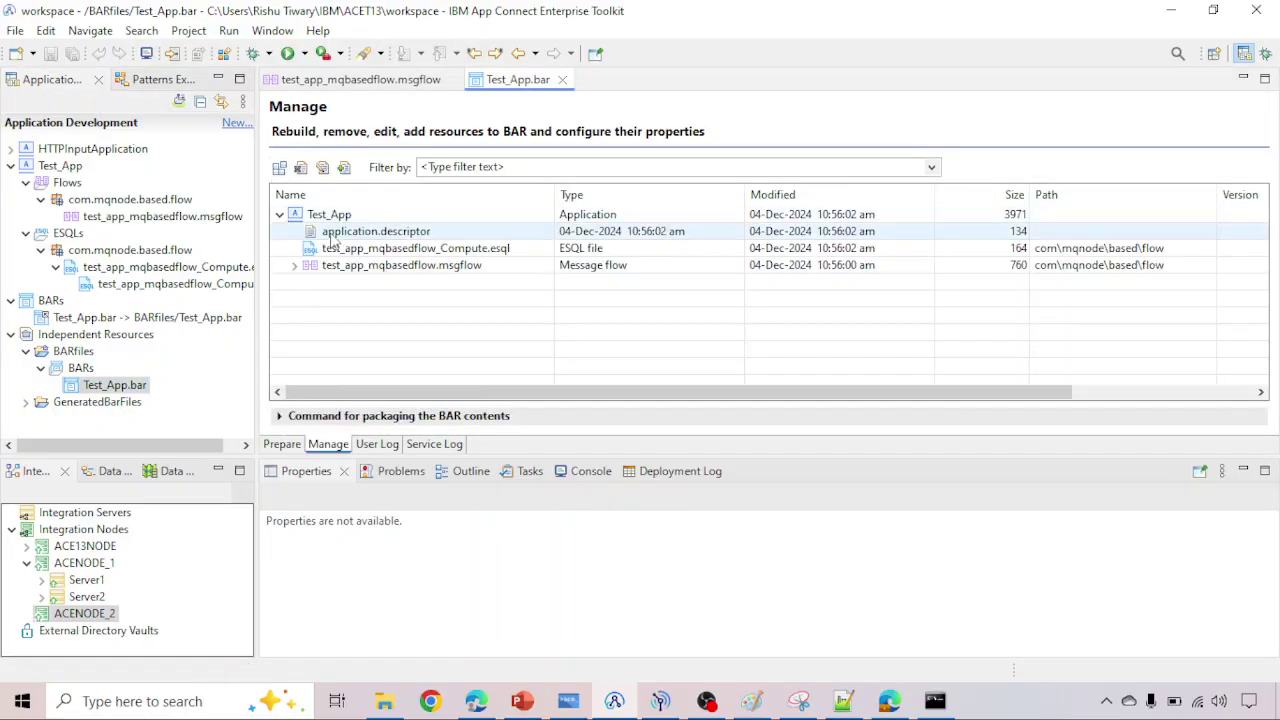
click(294, 265)
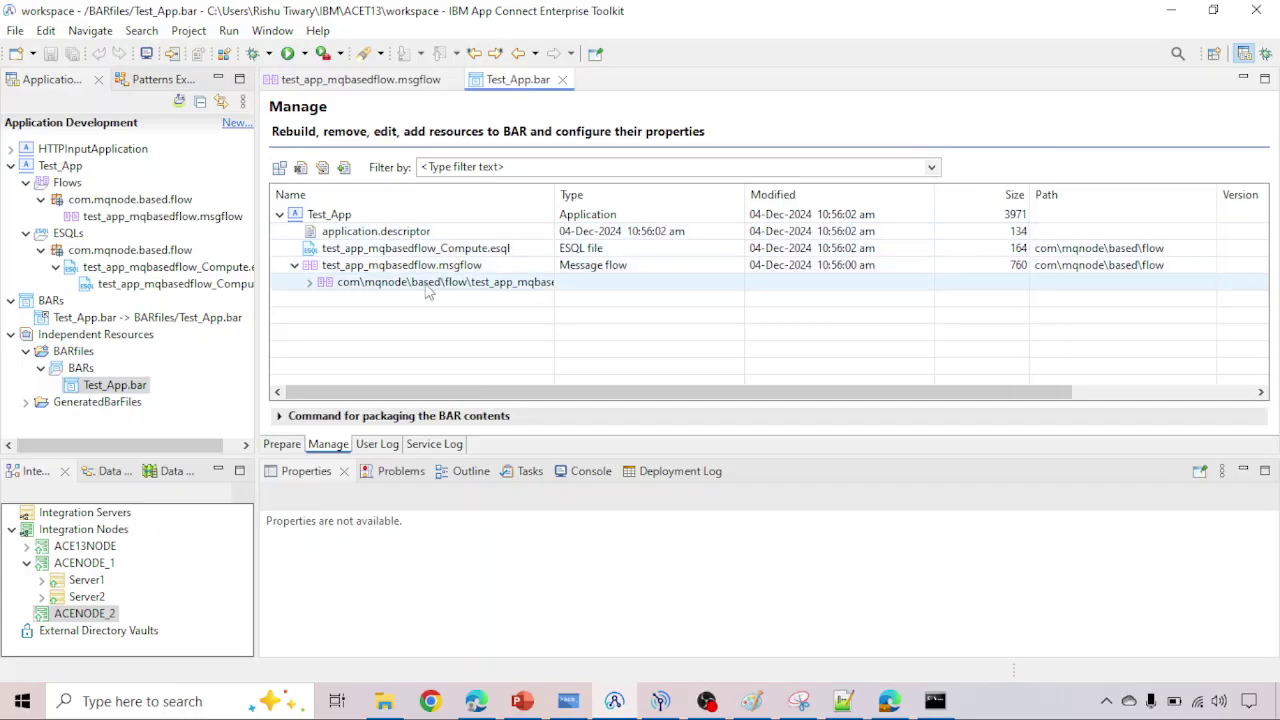
click(312, 283)
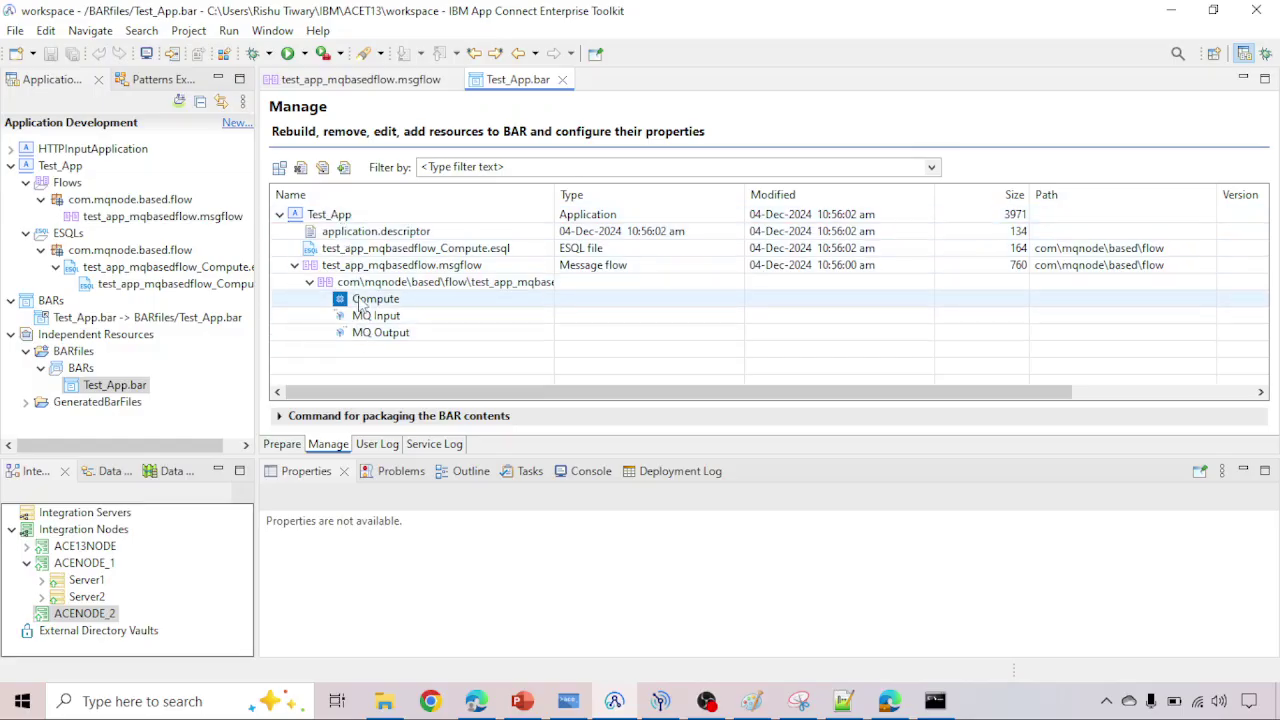
Step: Review the BAR user log and the BAR service log of Test_App.bar
click(377, 444)
scroll(343, 318, down, 5)
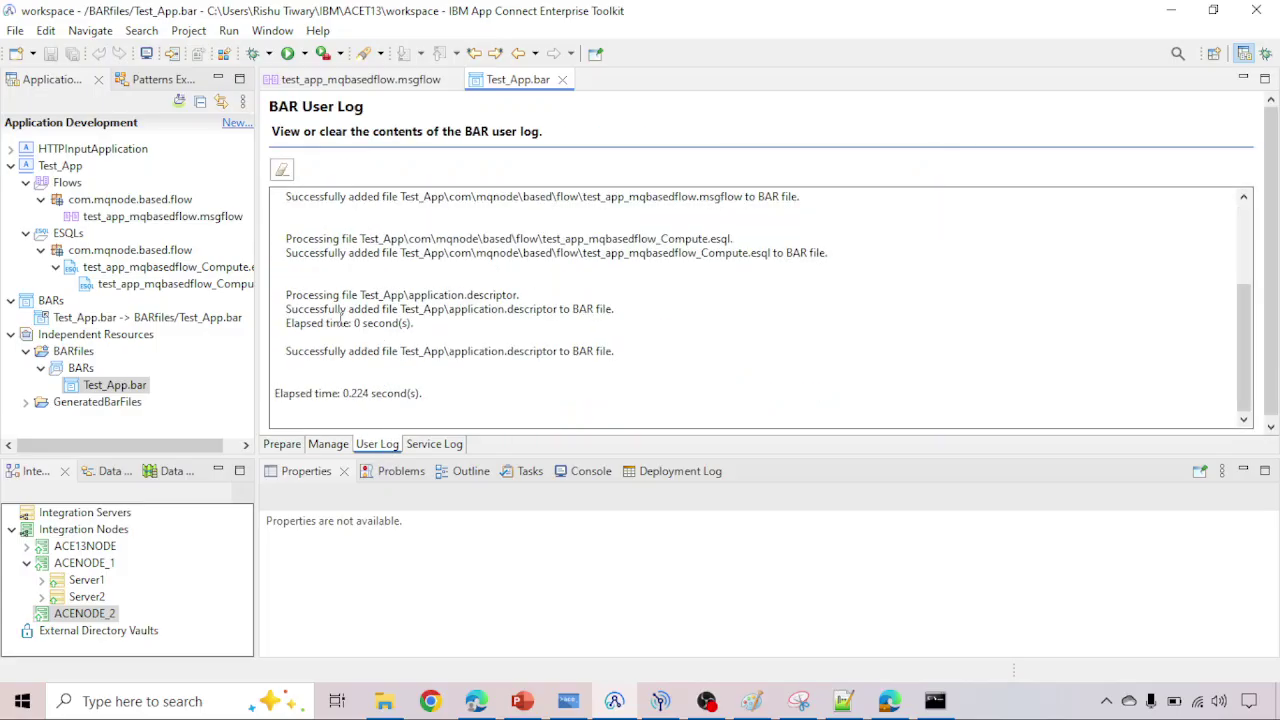
scroll(343, 318, up, 5)
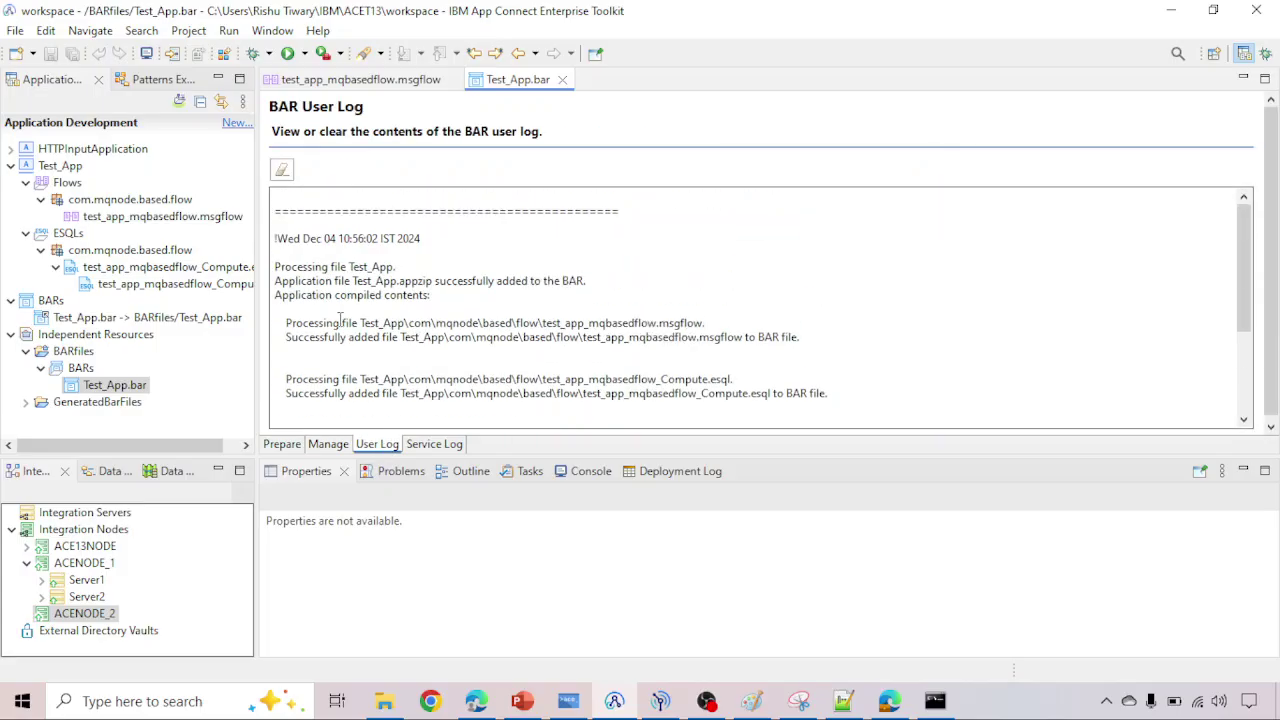
click(421, 446)
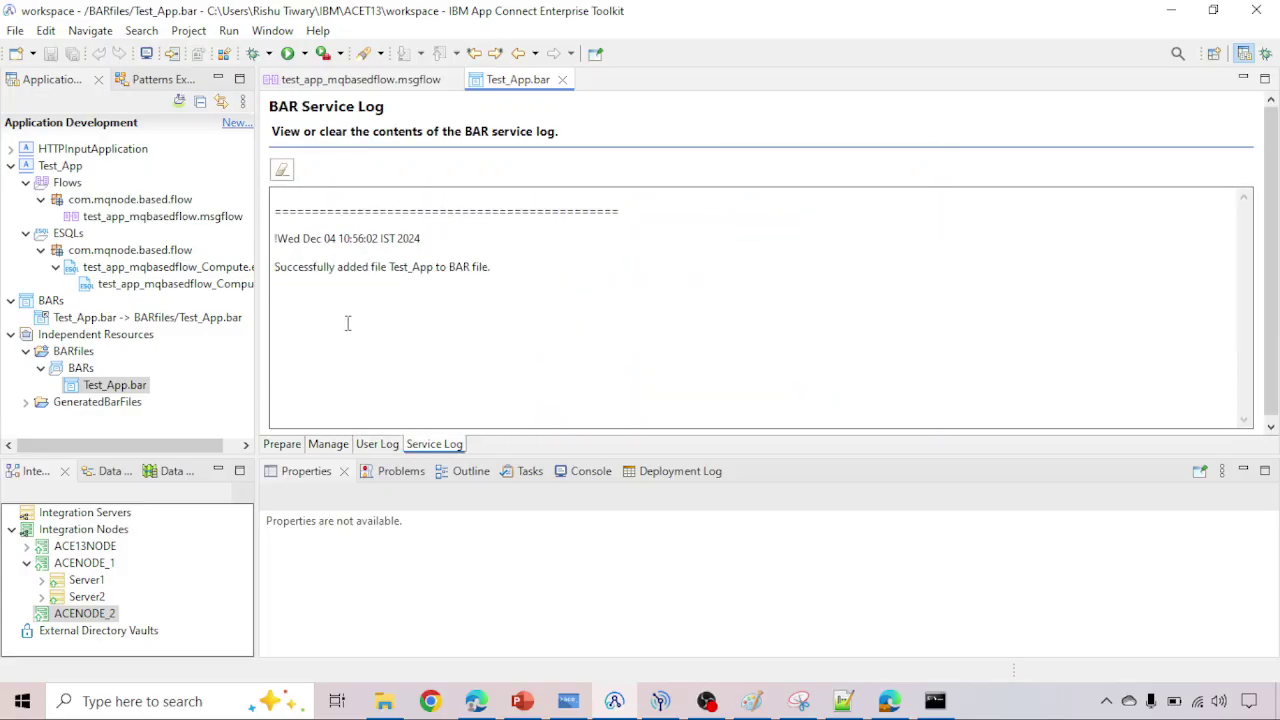
Step: Recheck the managed contents and the deployable resources of Test_App.bar, and close its editor
click(322, 446)
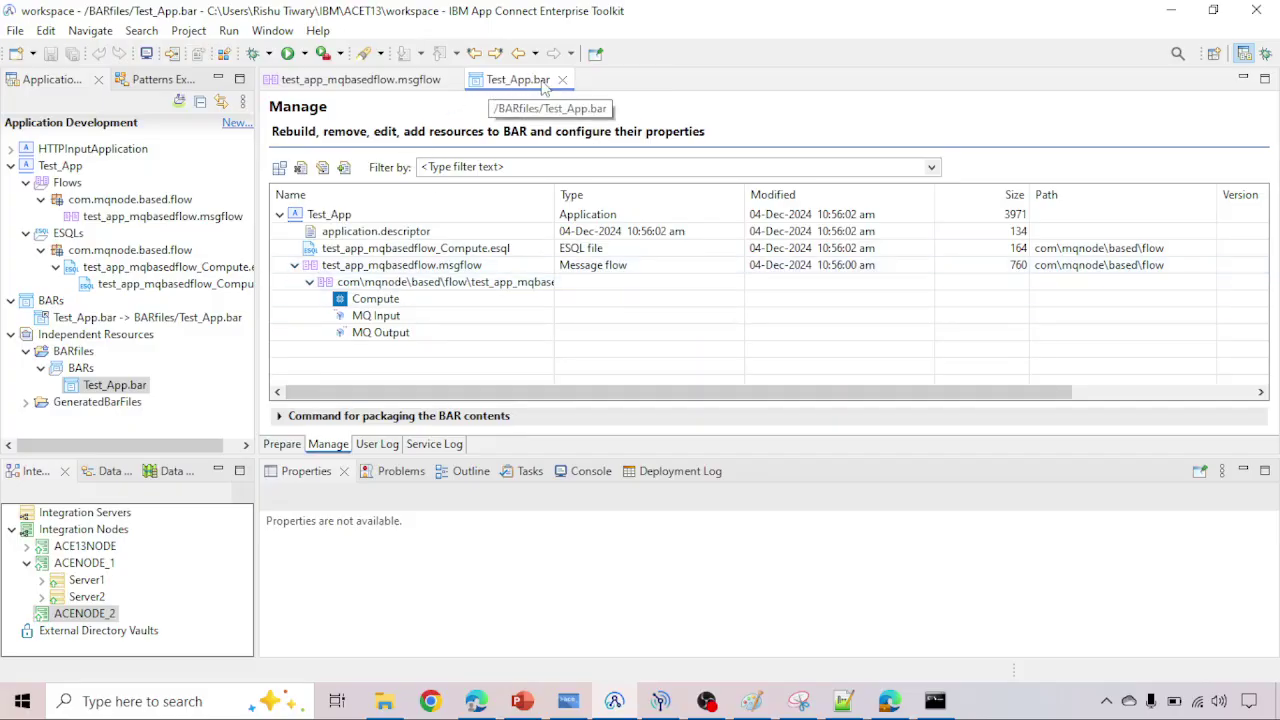
click(281, 215)
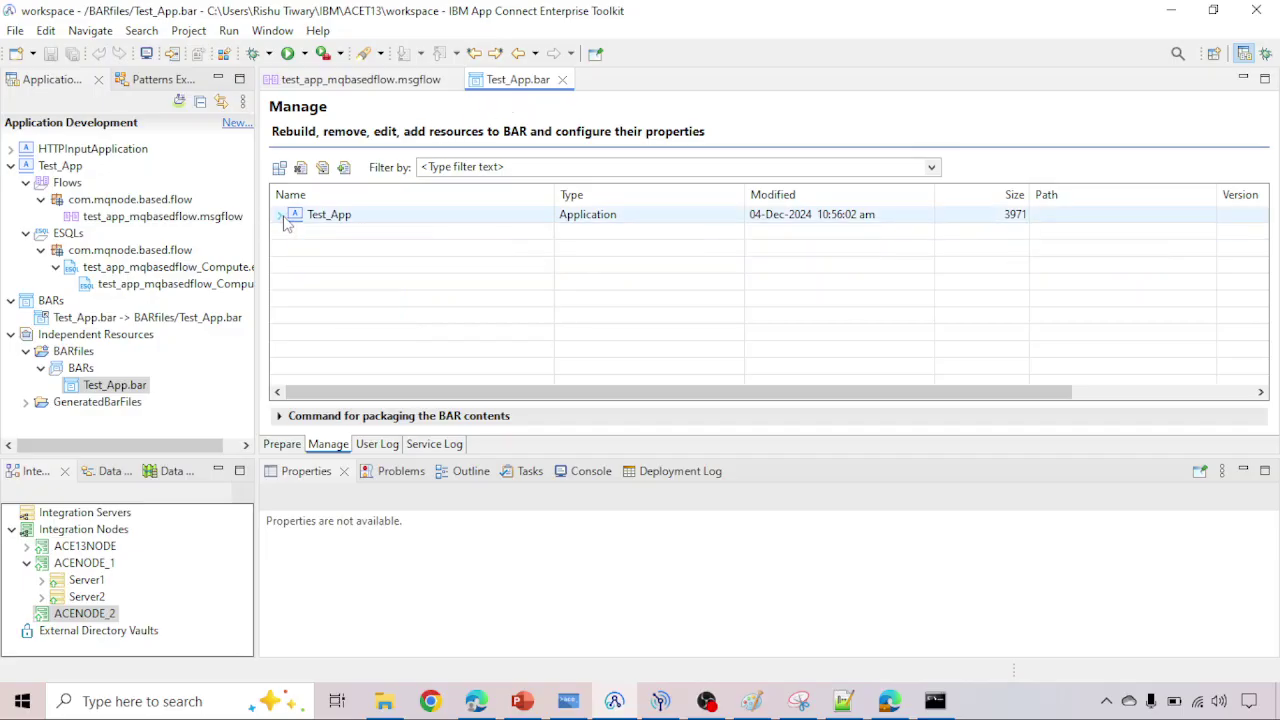
click(282, 444)
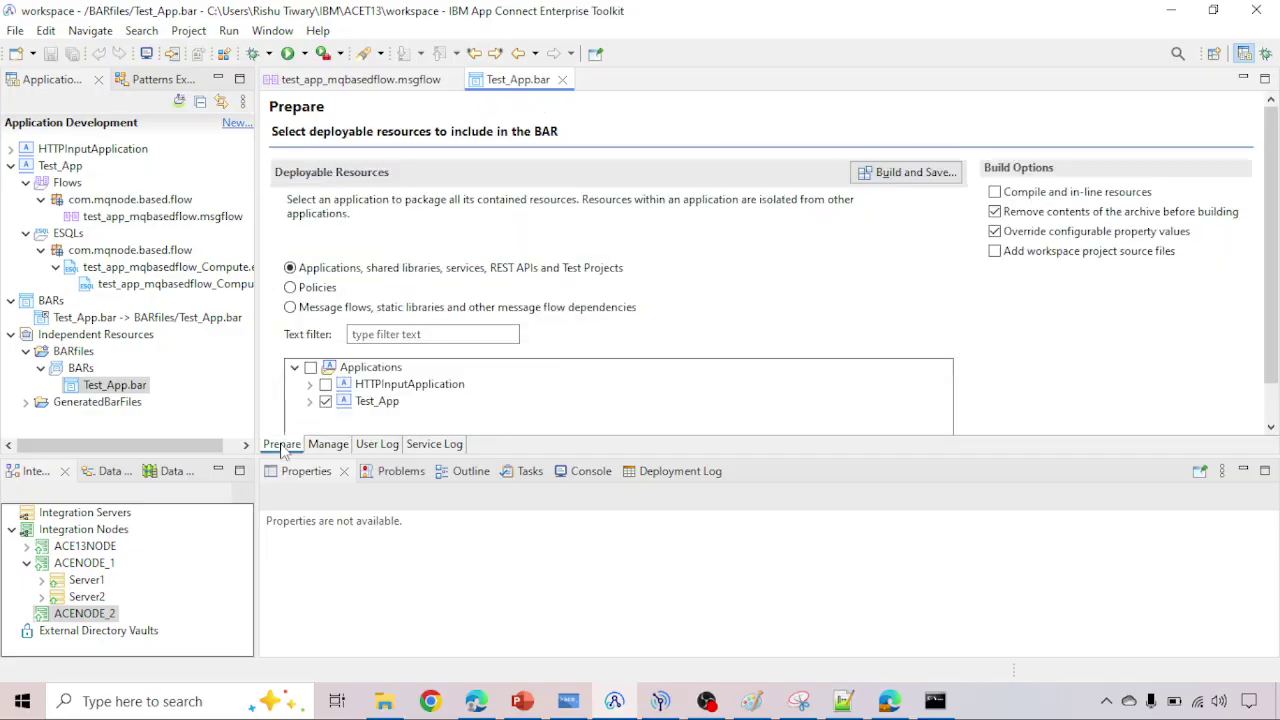
click(561, 79)
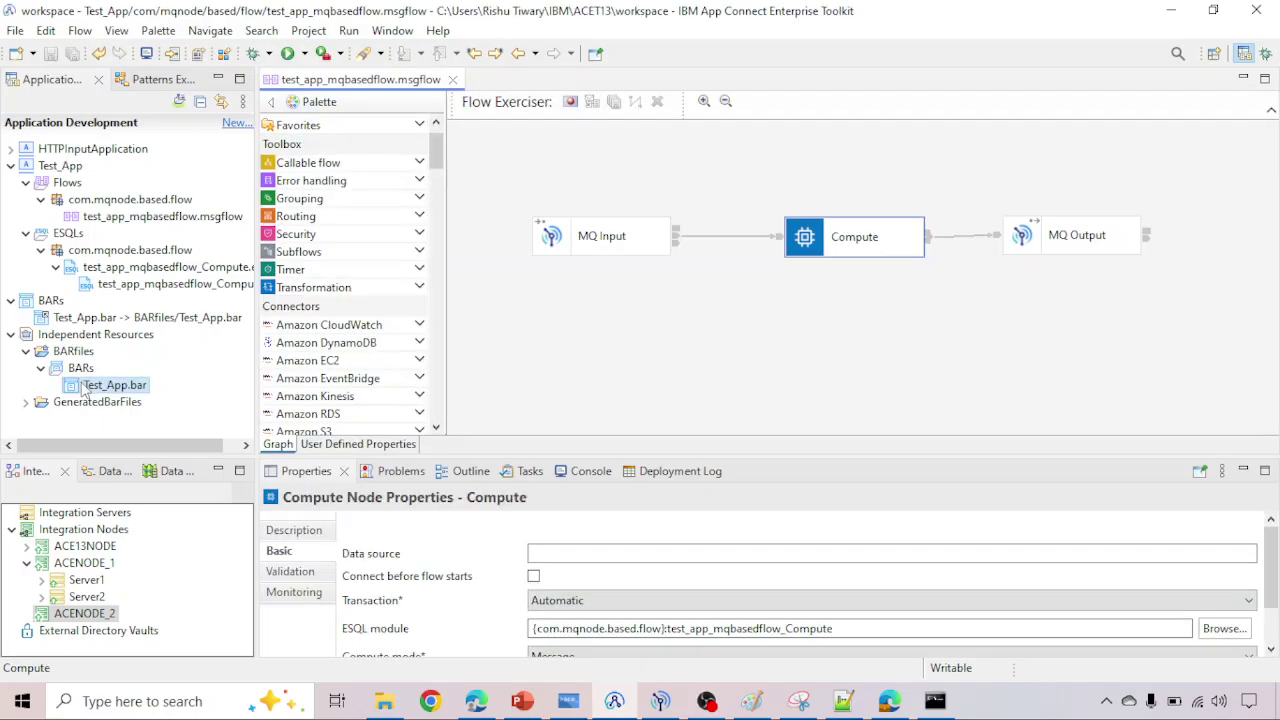
Step: Review the actions available for Test_App.bar without running one, and collapse Test_App's Flows and ESQLs folders
right_click(84, 390)
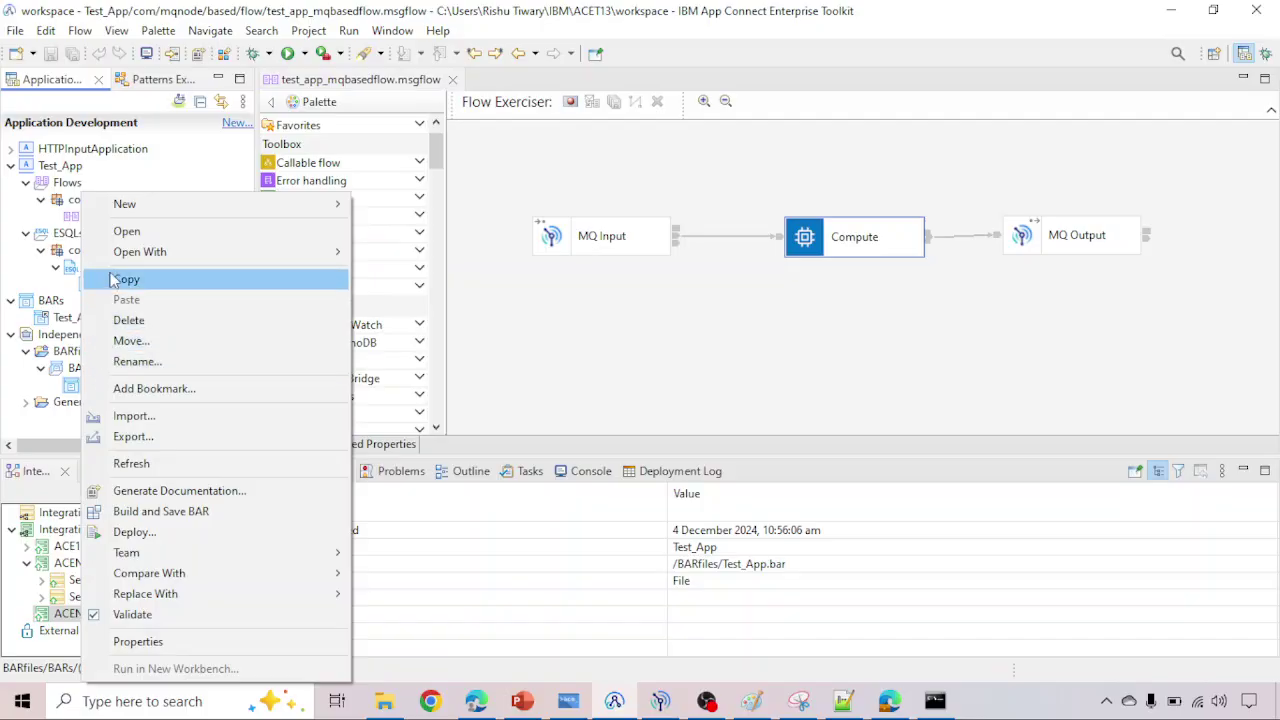
click(23, 382)
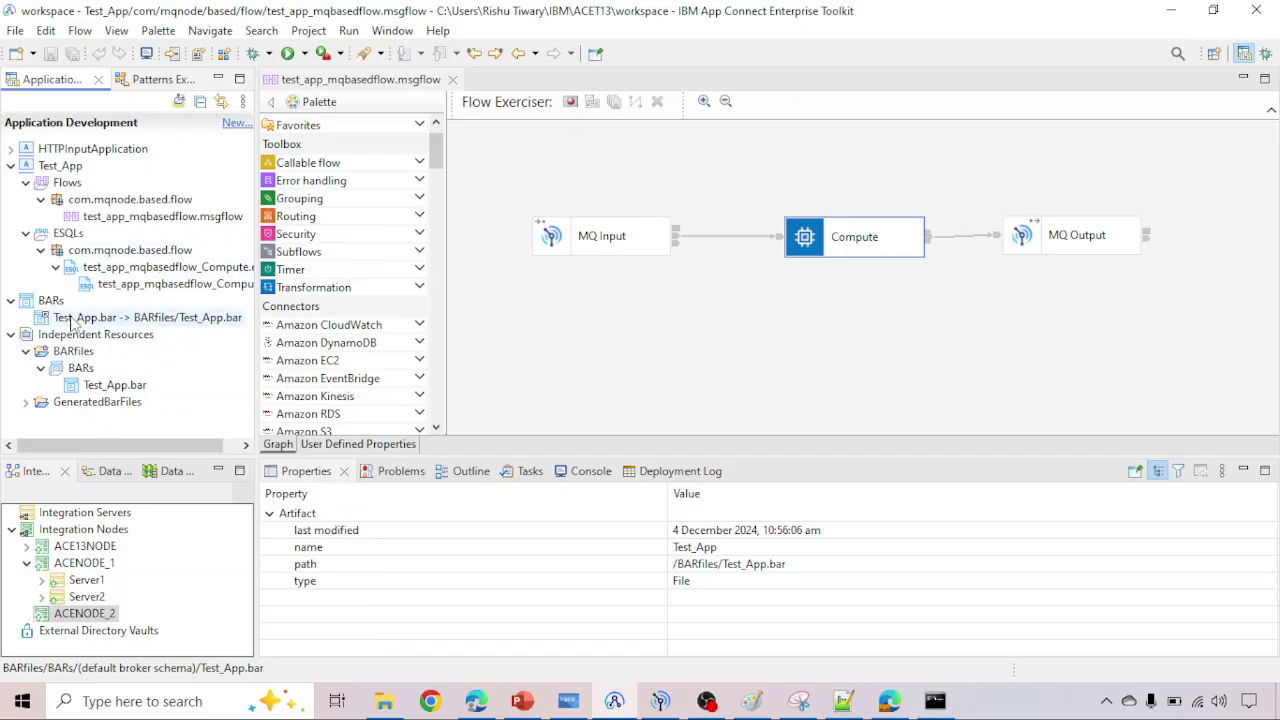
click(25, 182)
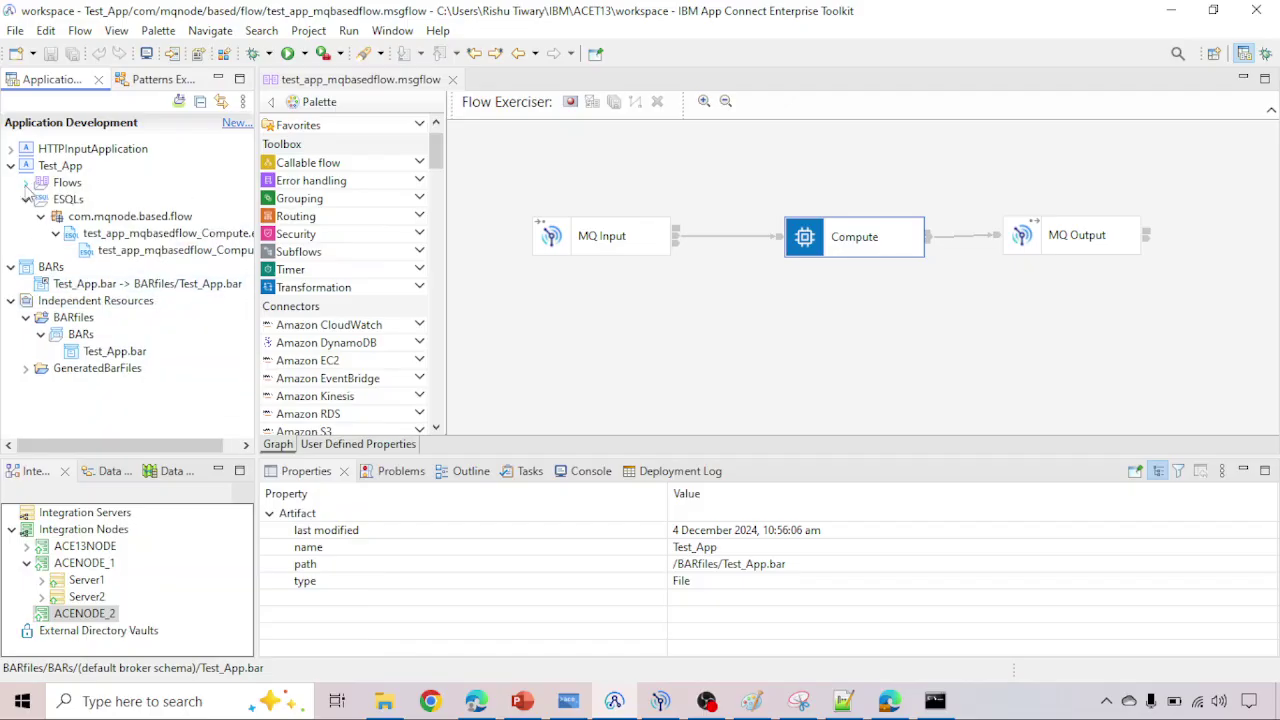
click(26, 199)
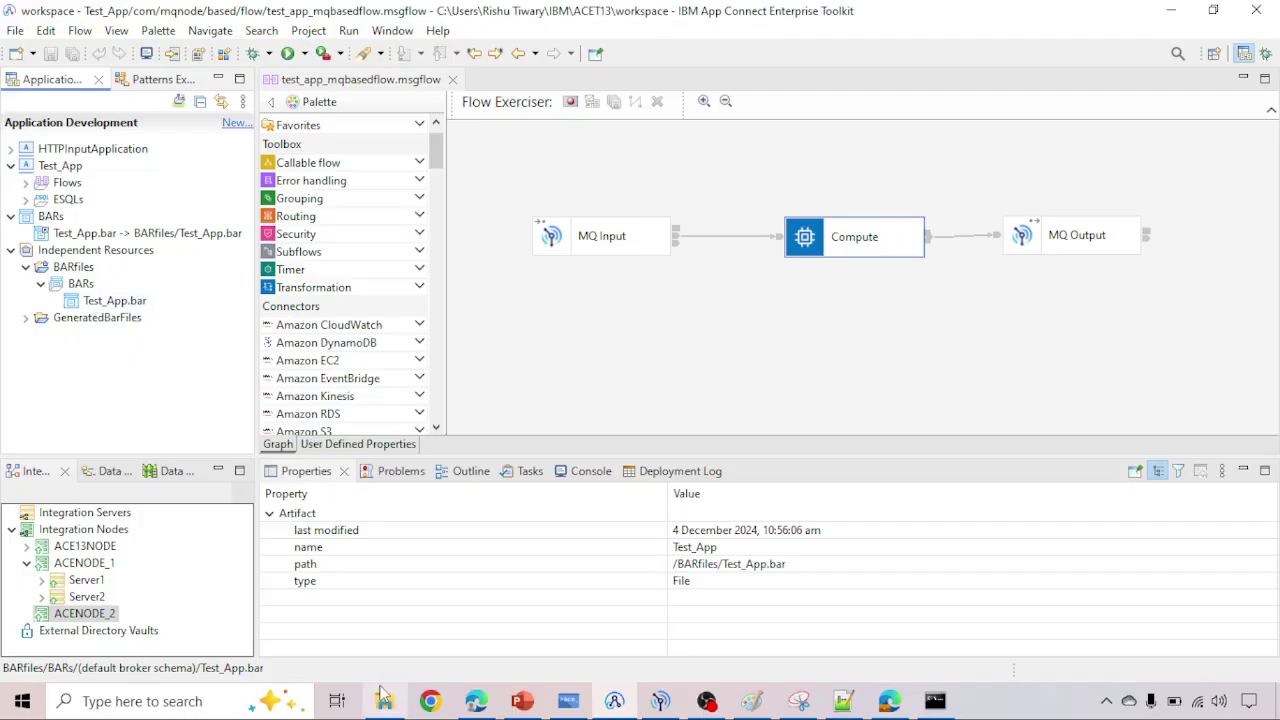
Step: Switch to File Explorer and browse from the C: drive through Users to the user's profile folder
mouse_move(385, 705)
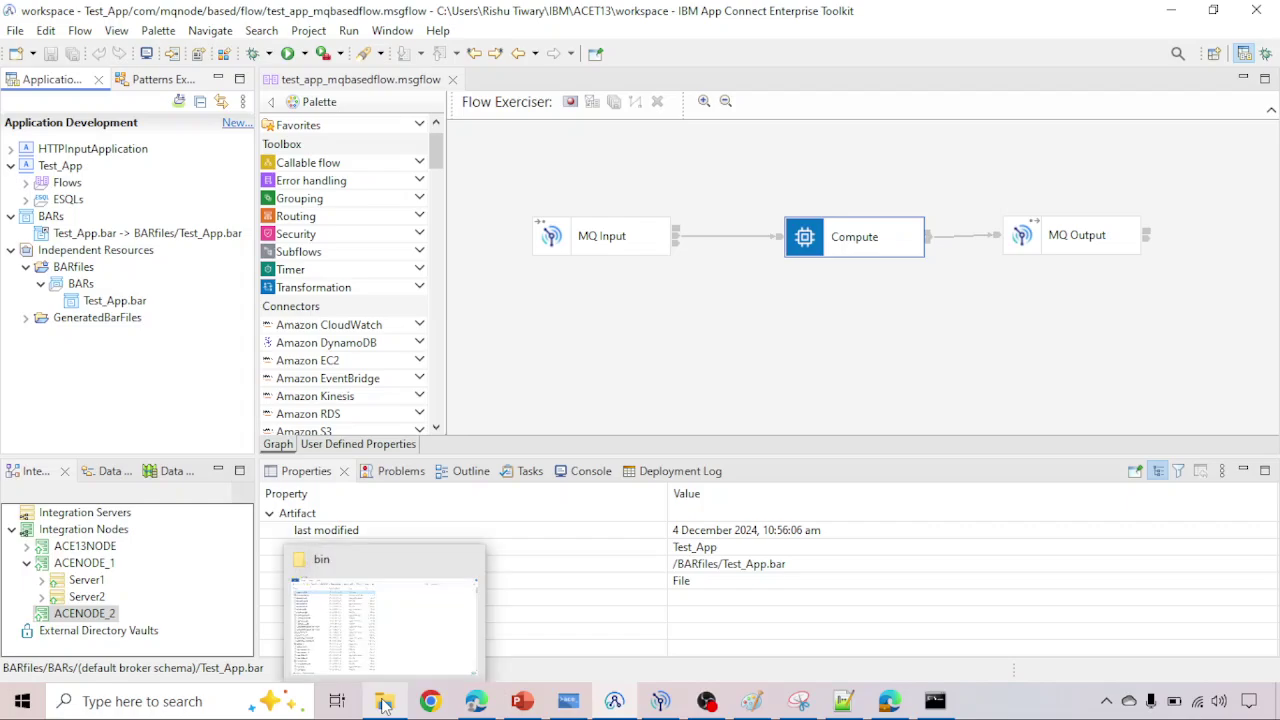
click(385, 705)
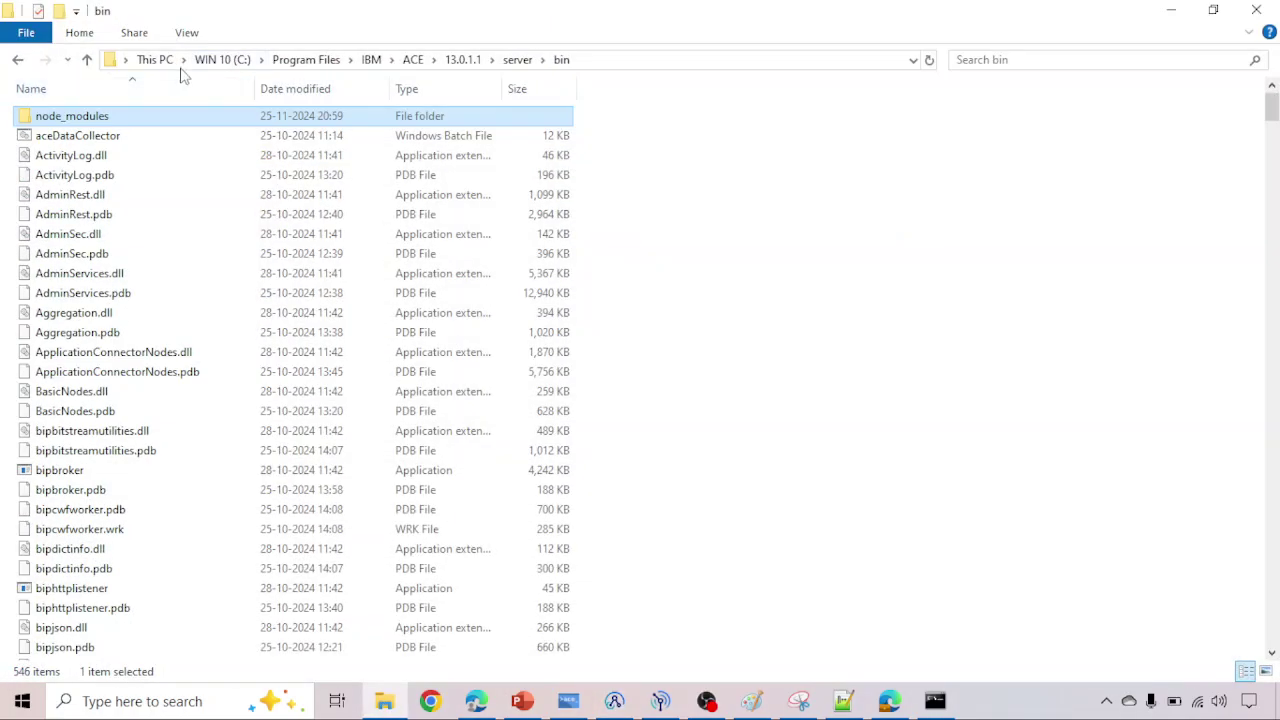
click(222, 60)
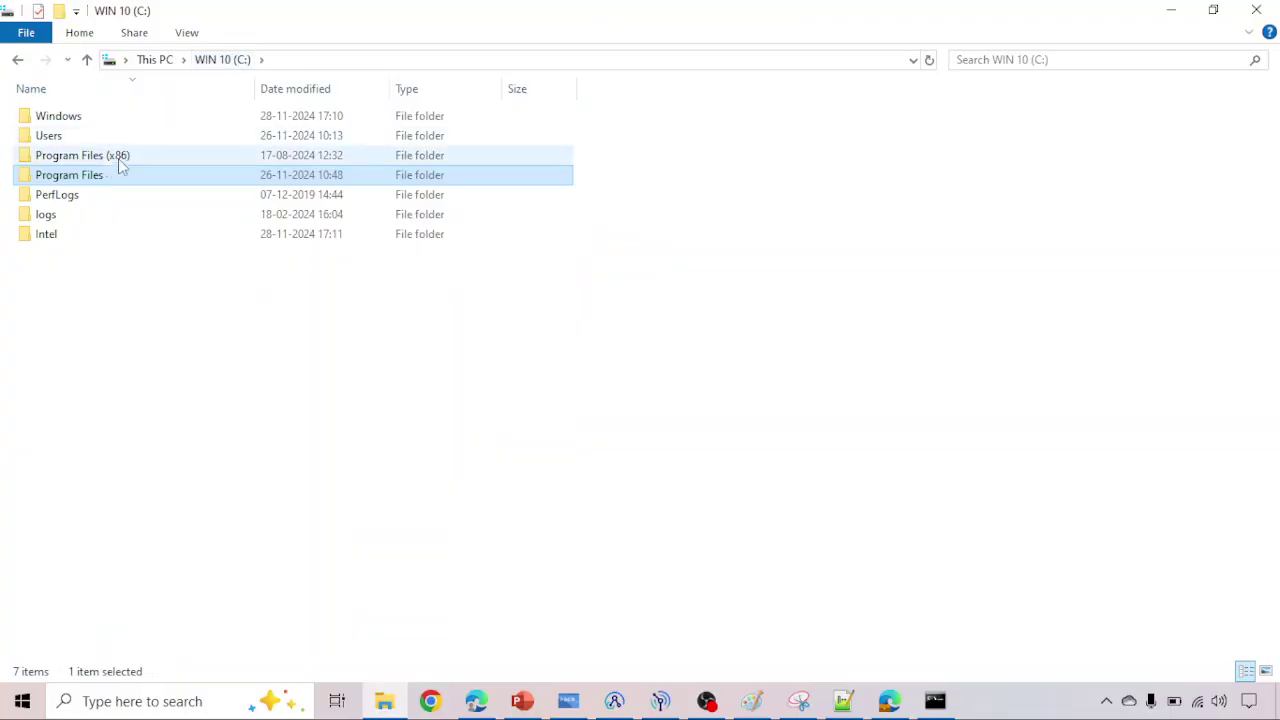
double_click(99, 140)
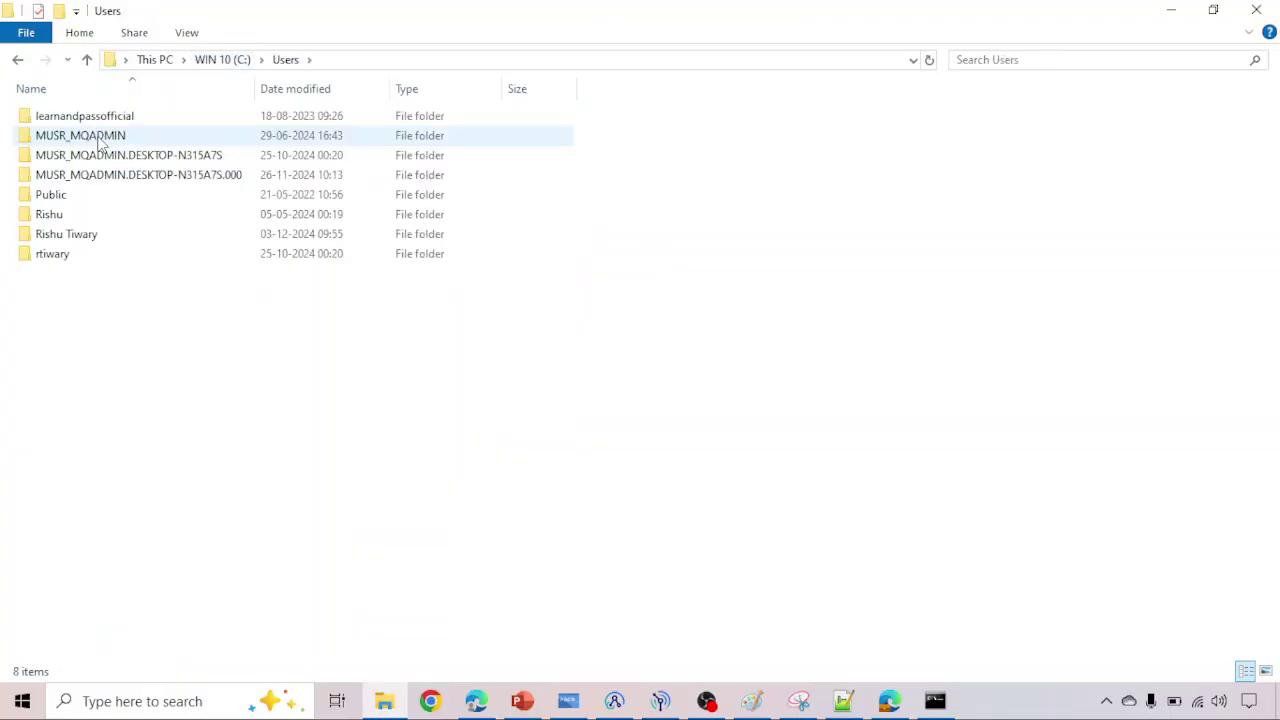
double_click(83, 234)
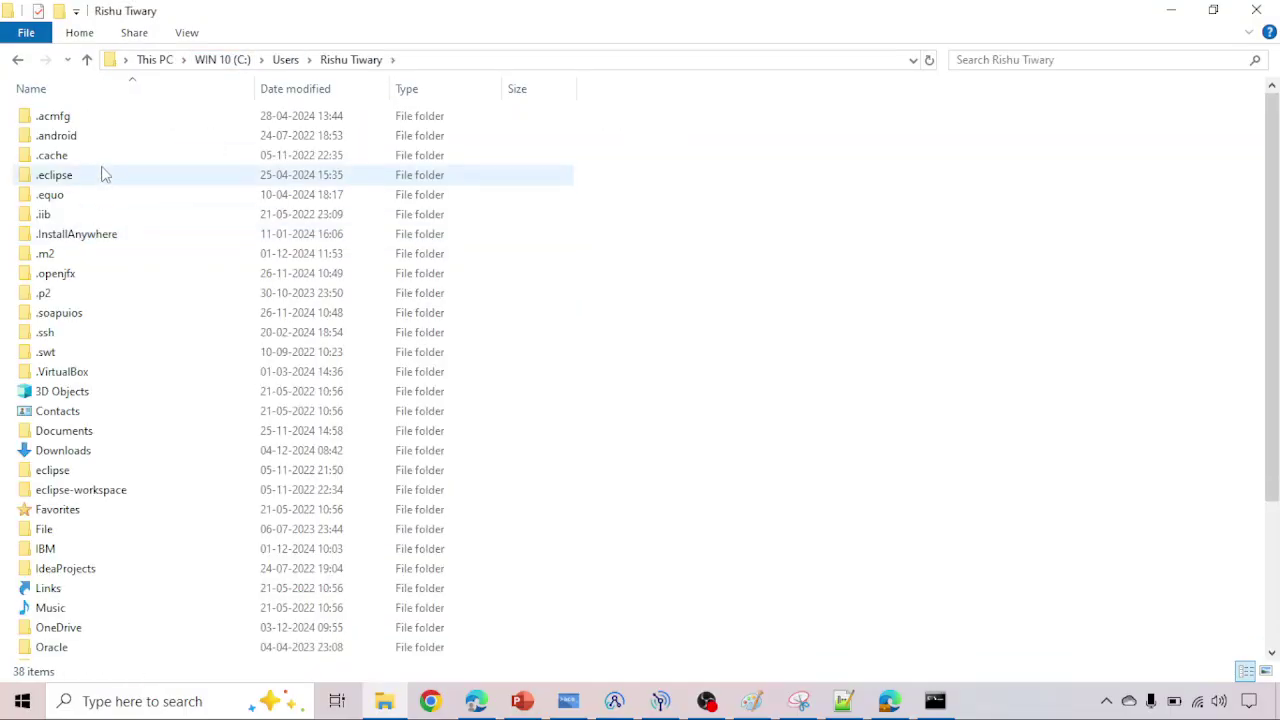
scroll(100, 395, down, 4)
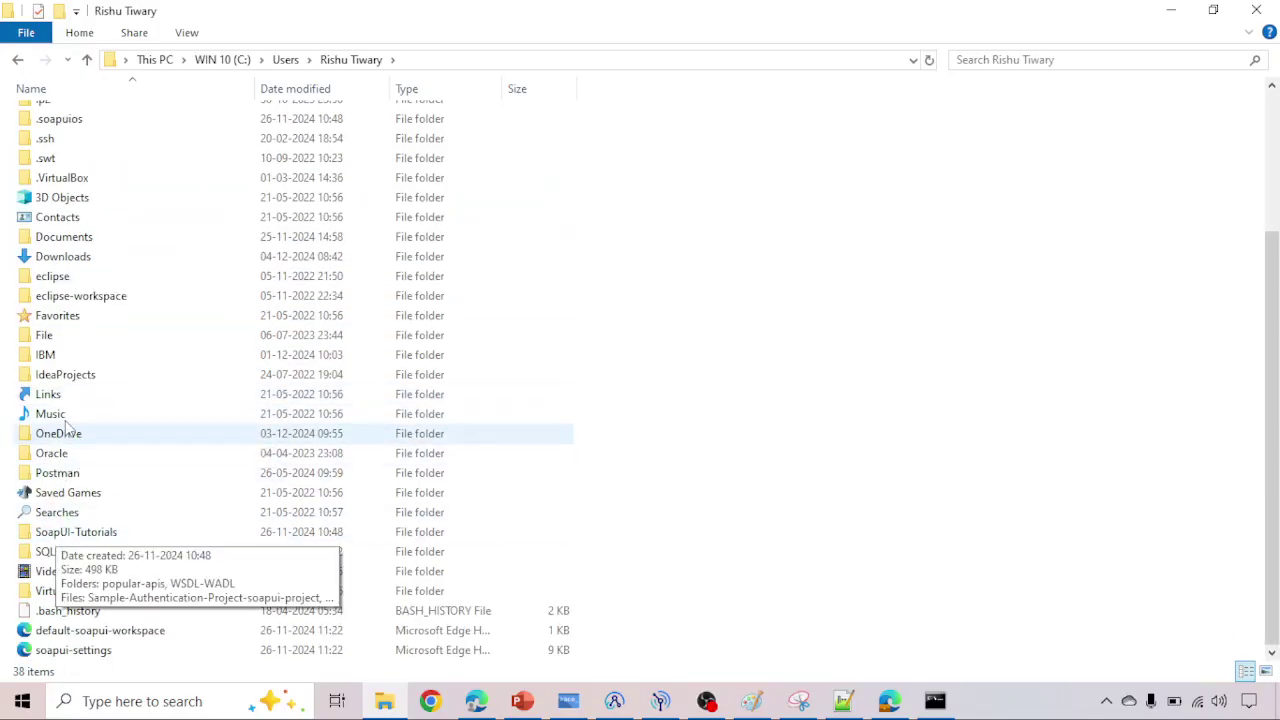
Step: Locate Test_App.bar in the profile's IBM\ACET13\workspace\BARfiles folder, and return to the Toolkit with that BAR file selected
double_click(68, 357)
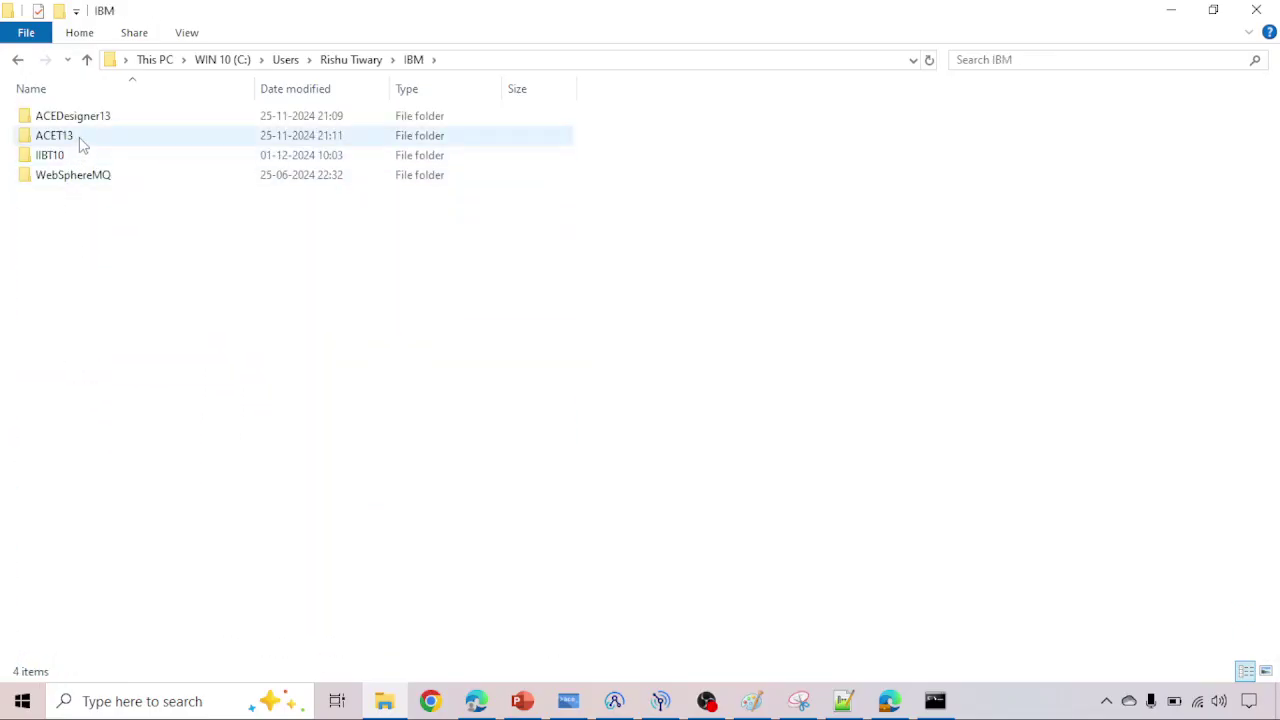
double_click(79, 137)
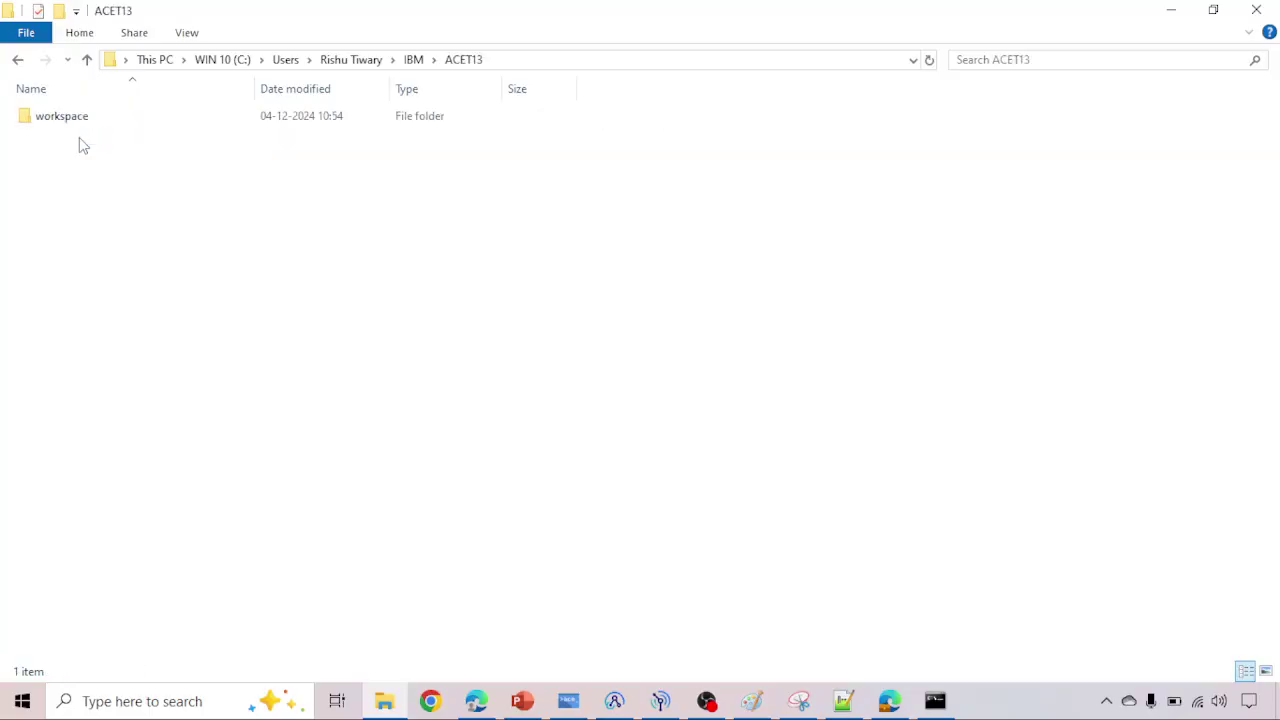
double_click(111, 122)
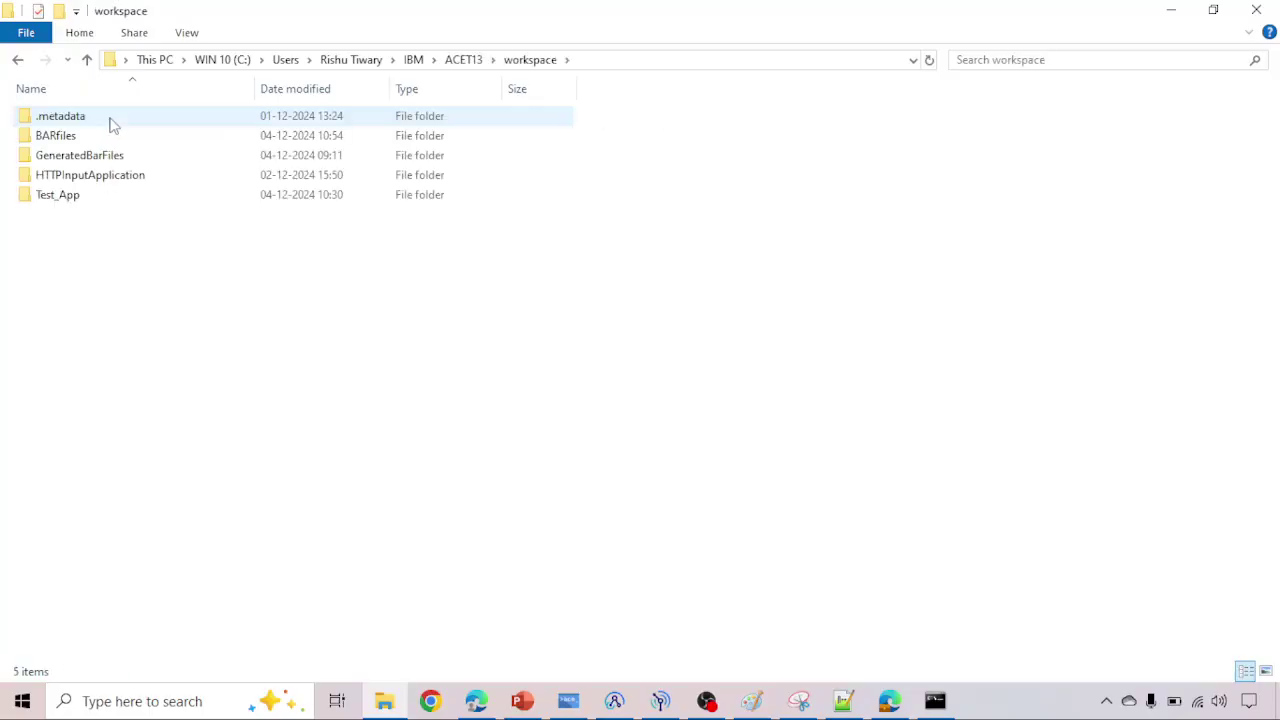
double_click(94, 137)
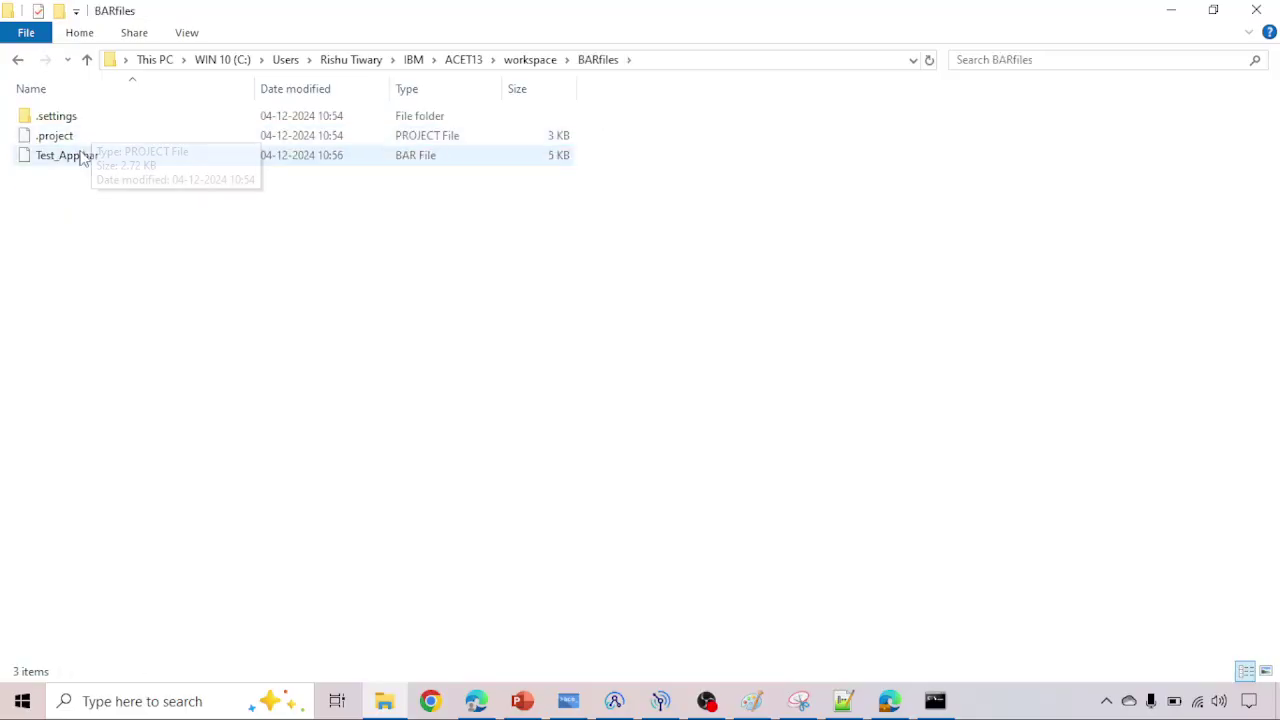
click(76, 160)
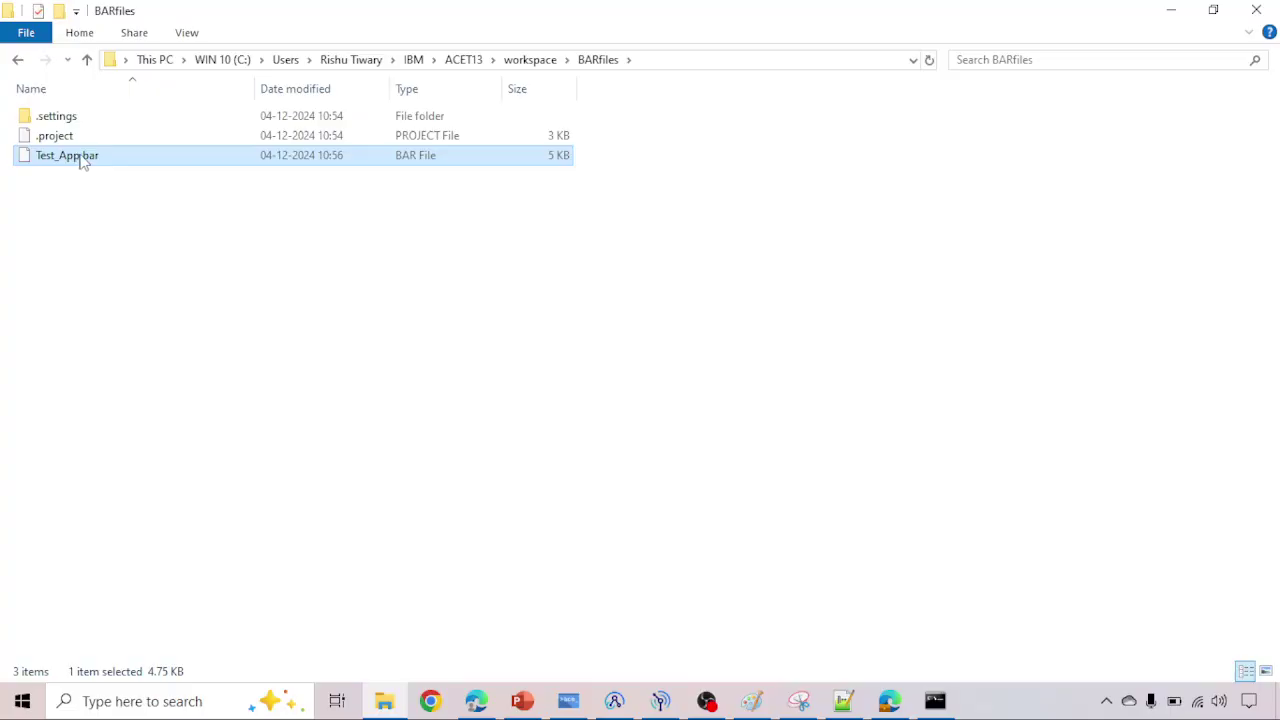
click(1158, 17)
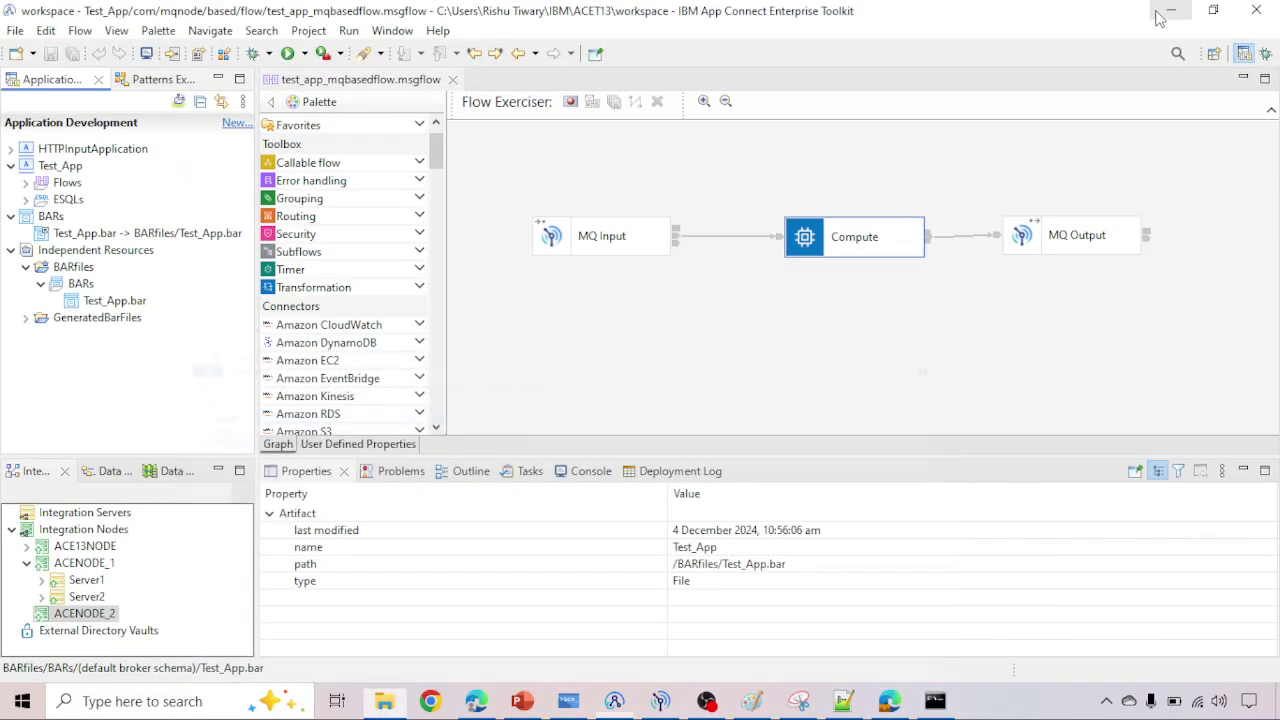
click(109, 305)
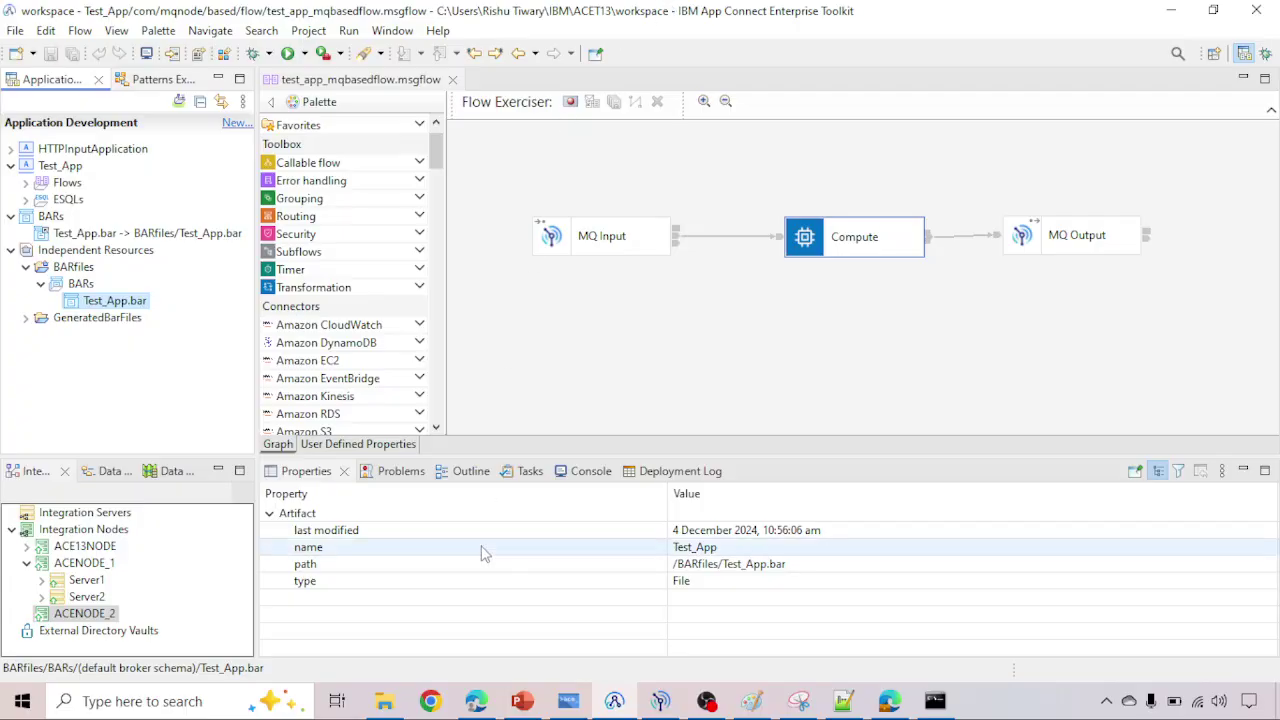
Step: Recheck Test_App.bar in File Explorer, return to the Toolkit, and inspect the GeneratedBarFiles folder before reselecting Test_App.bar
click(395, 703)
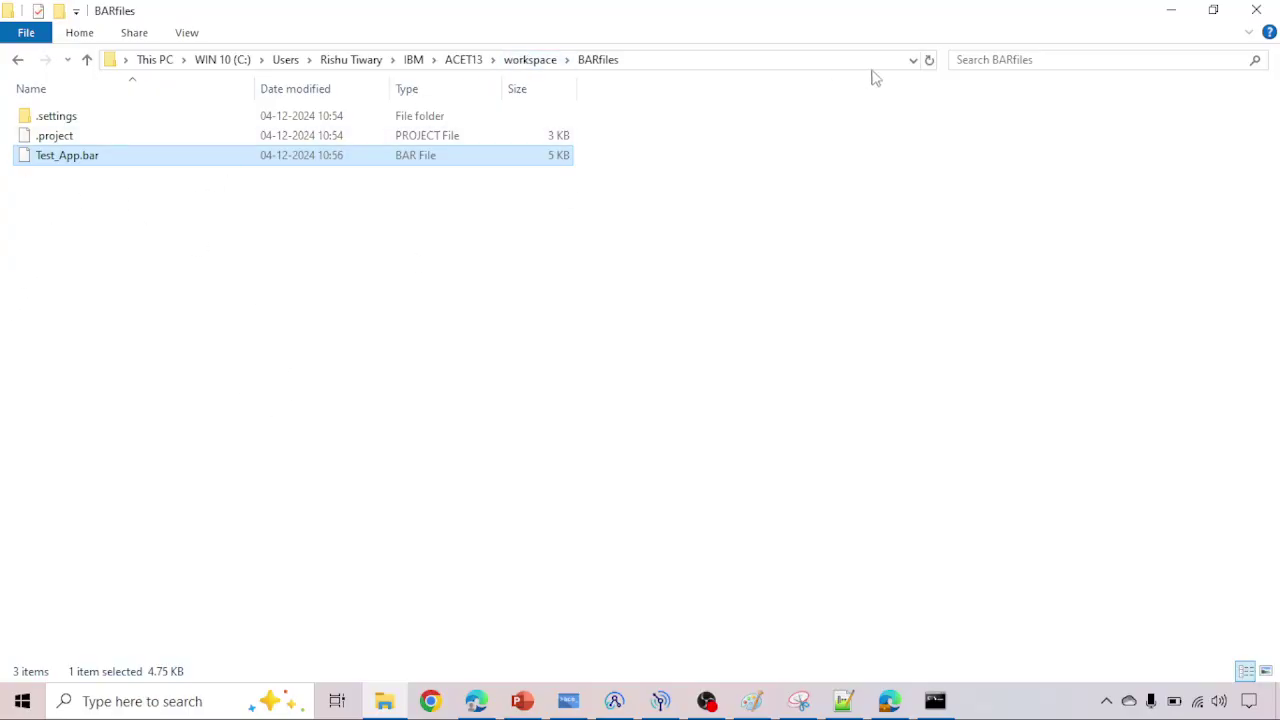
click(1169, 12)
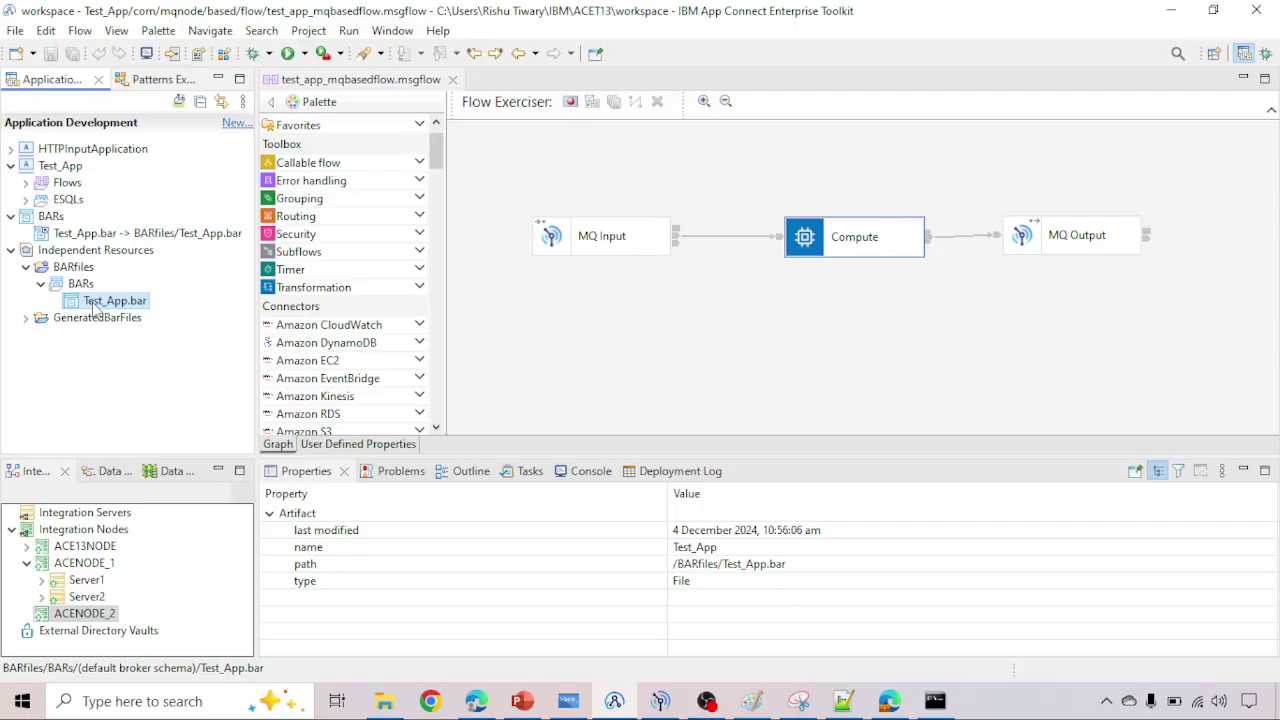
click(25, 318)
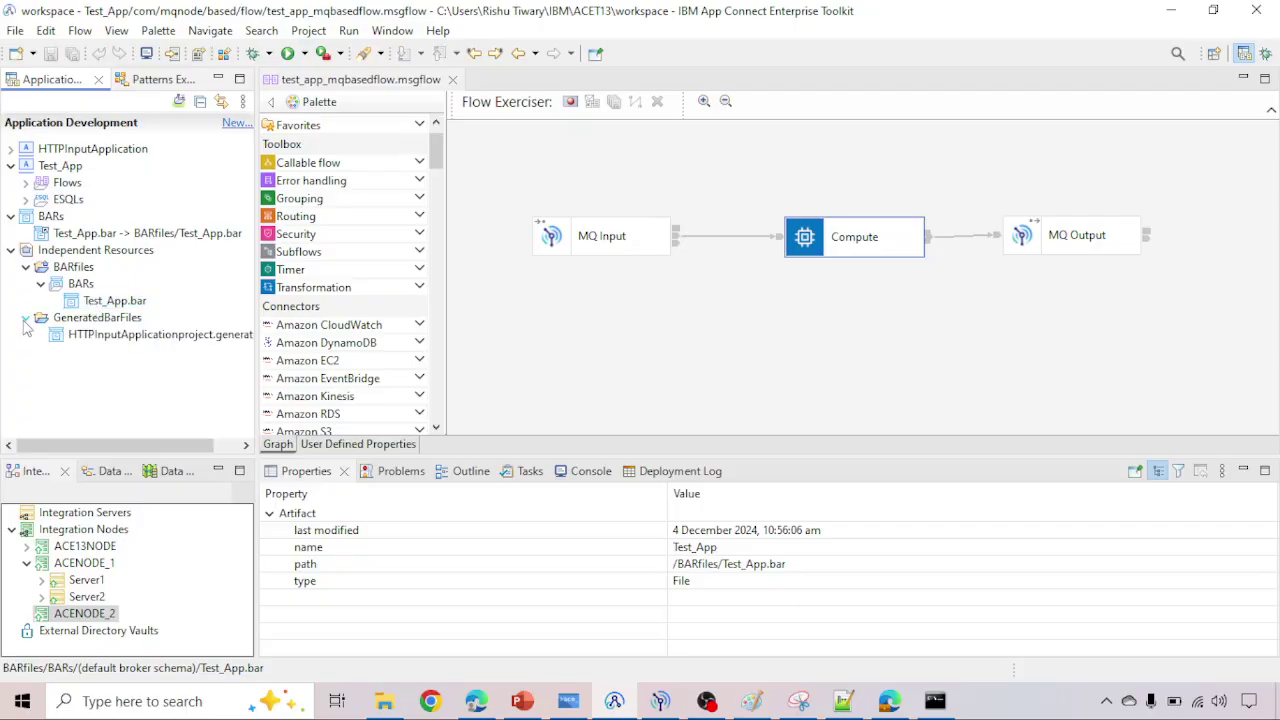
click(27, 319)
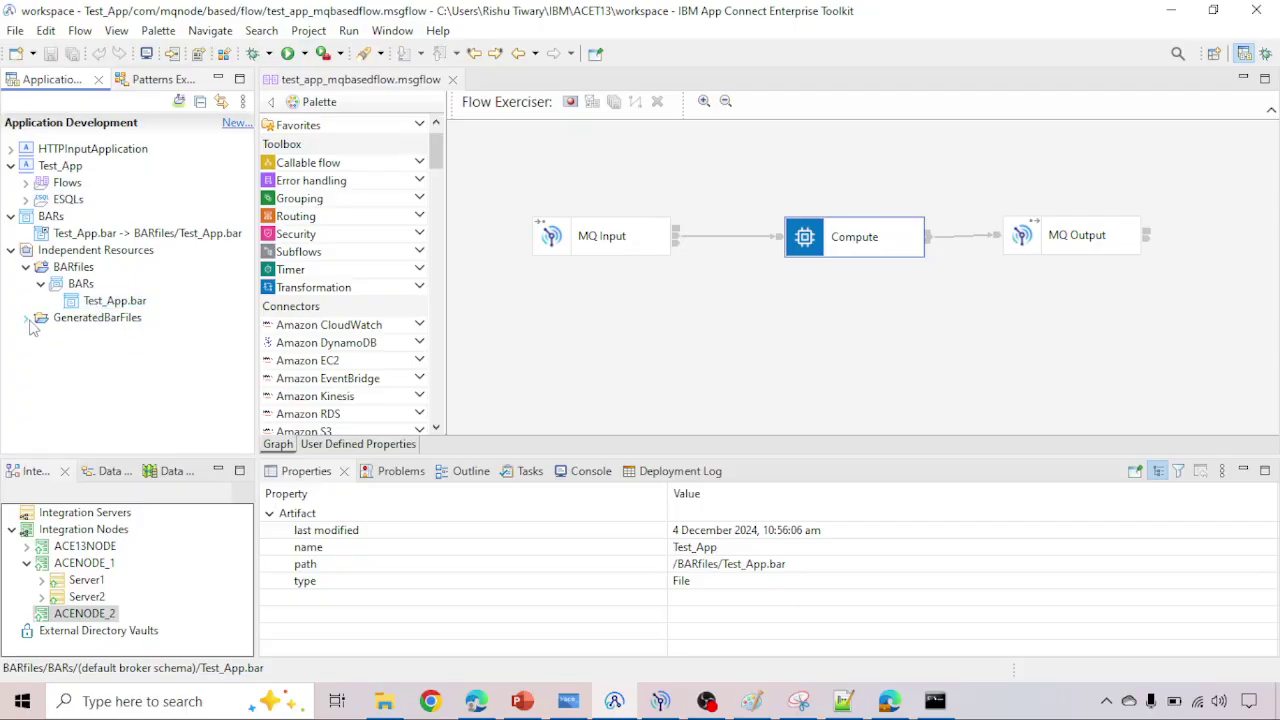
click(99, 306)
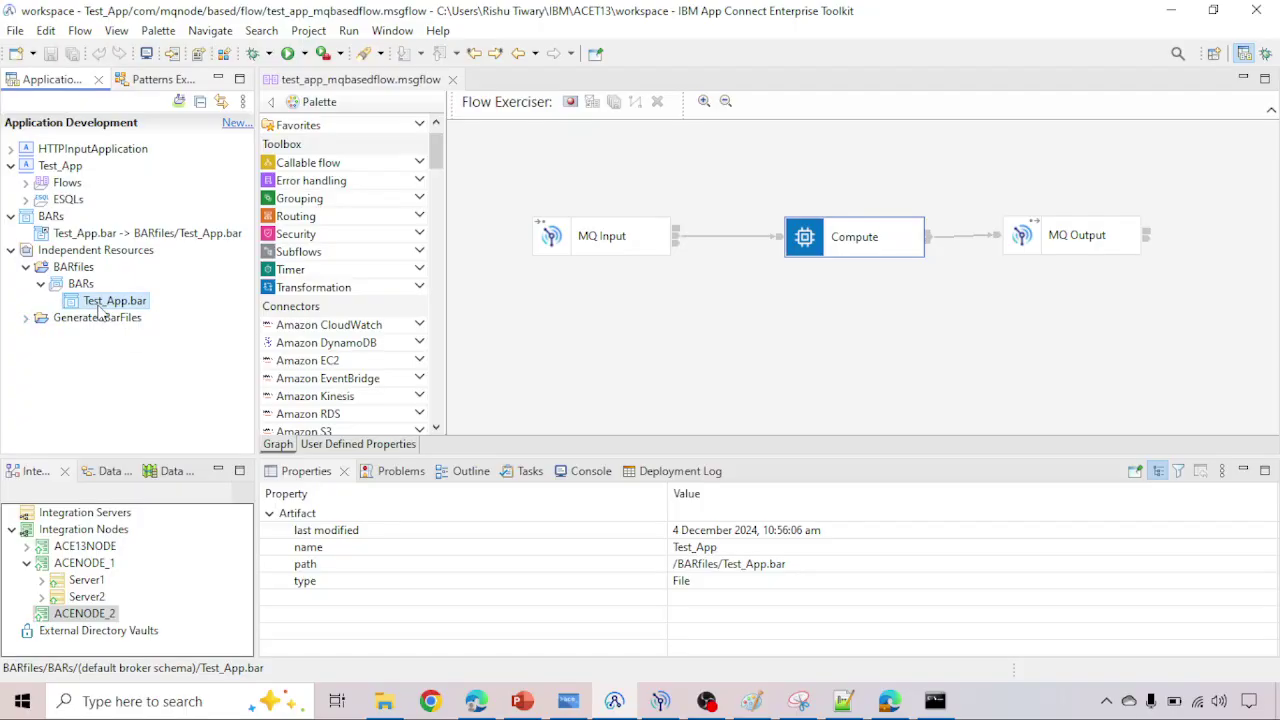
Step: Select the Test_App application and bring up the actions available for it
click(60, 167)
right_click(62, 172)
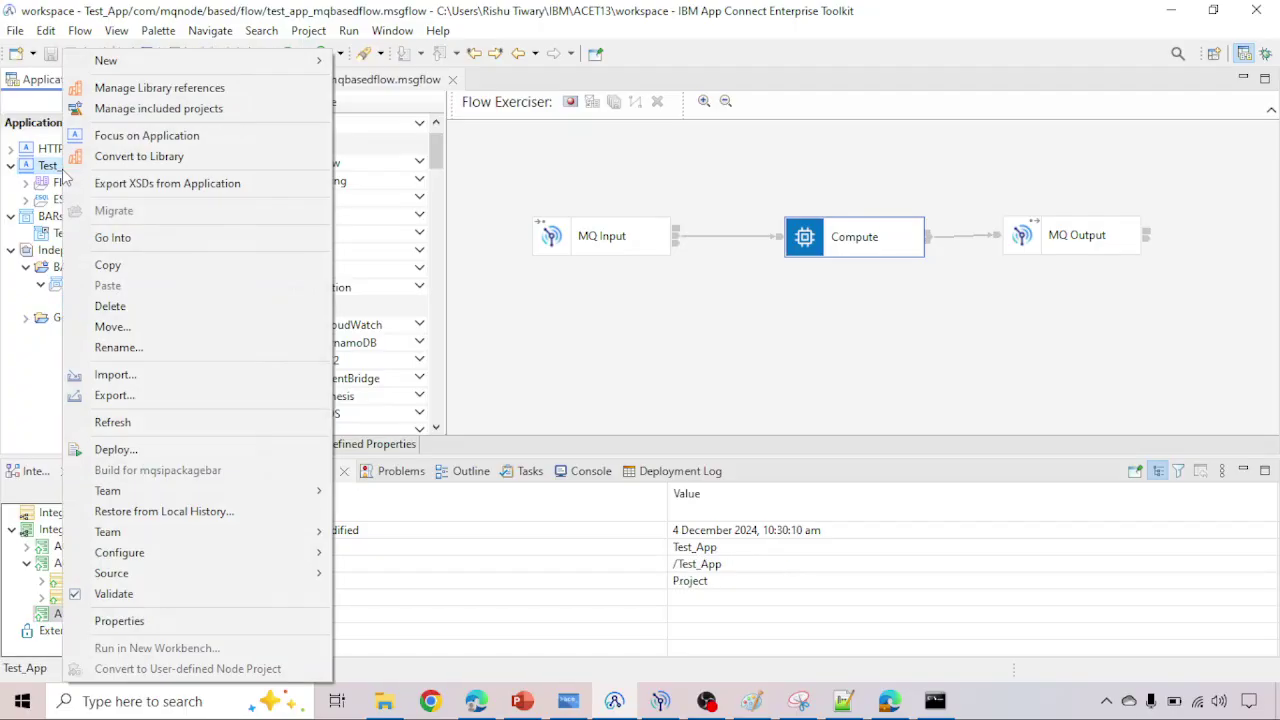
Step: Deploy Test_App.bar from the BARfiles project to Server1 on the ACENODE_1 integration node
click(118, 449)
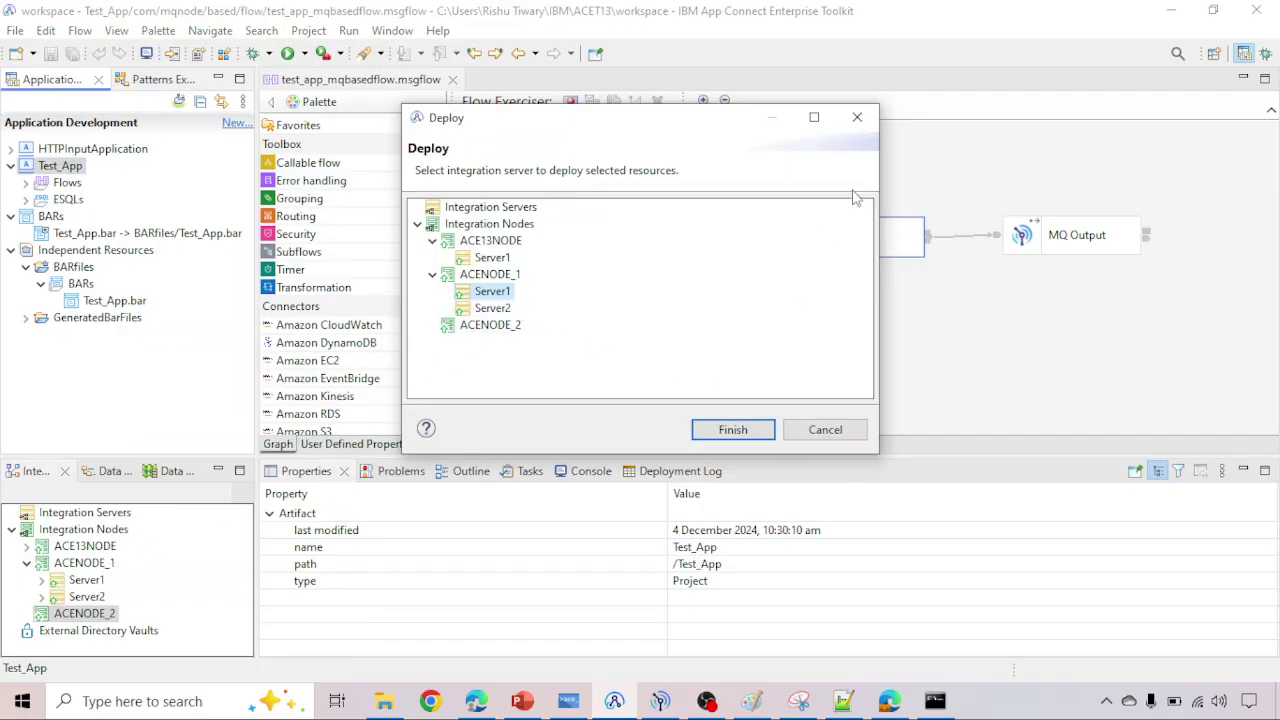
click(857, 117)
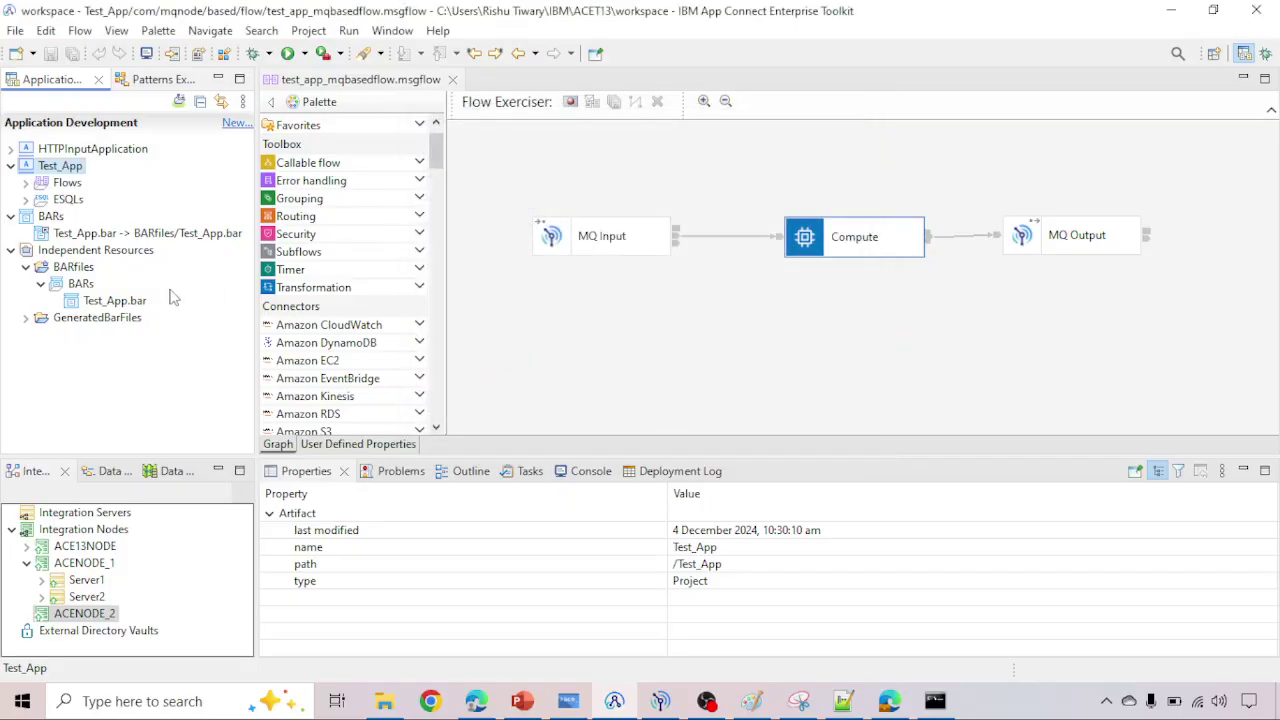
click(115, 302)
right_click(115, 303)
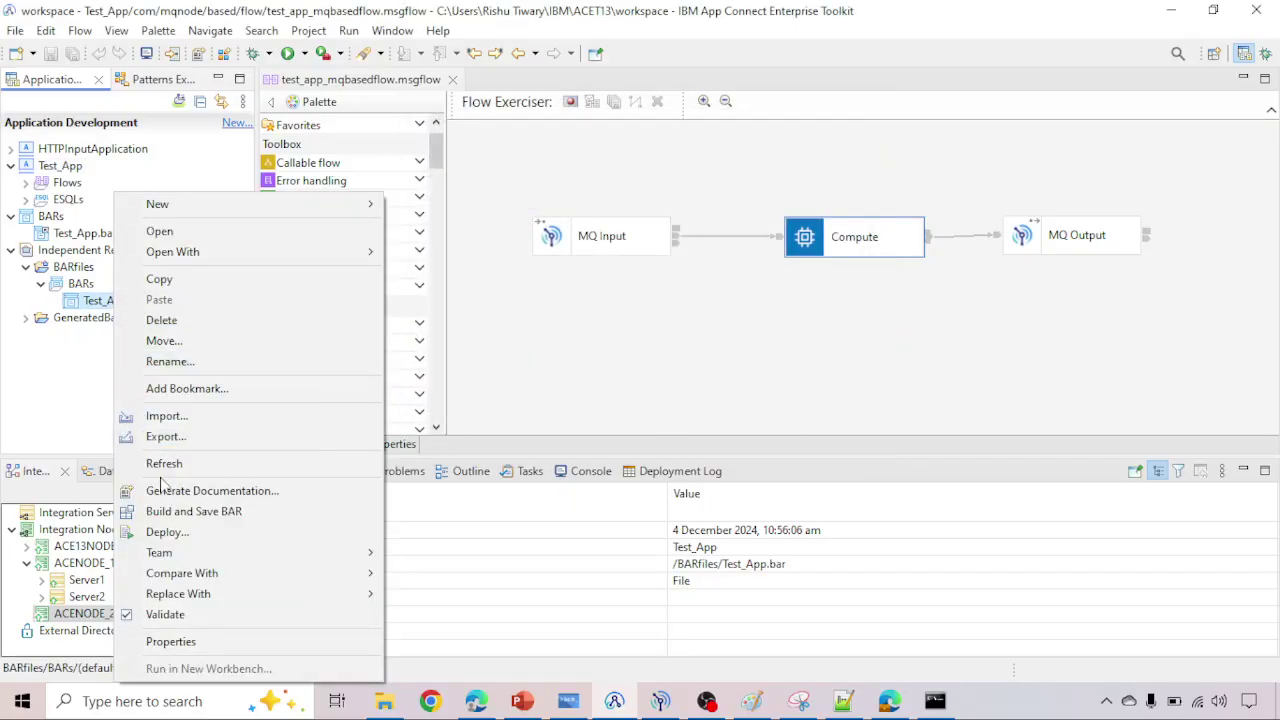
click(160, 533)
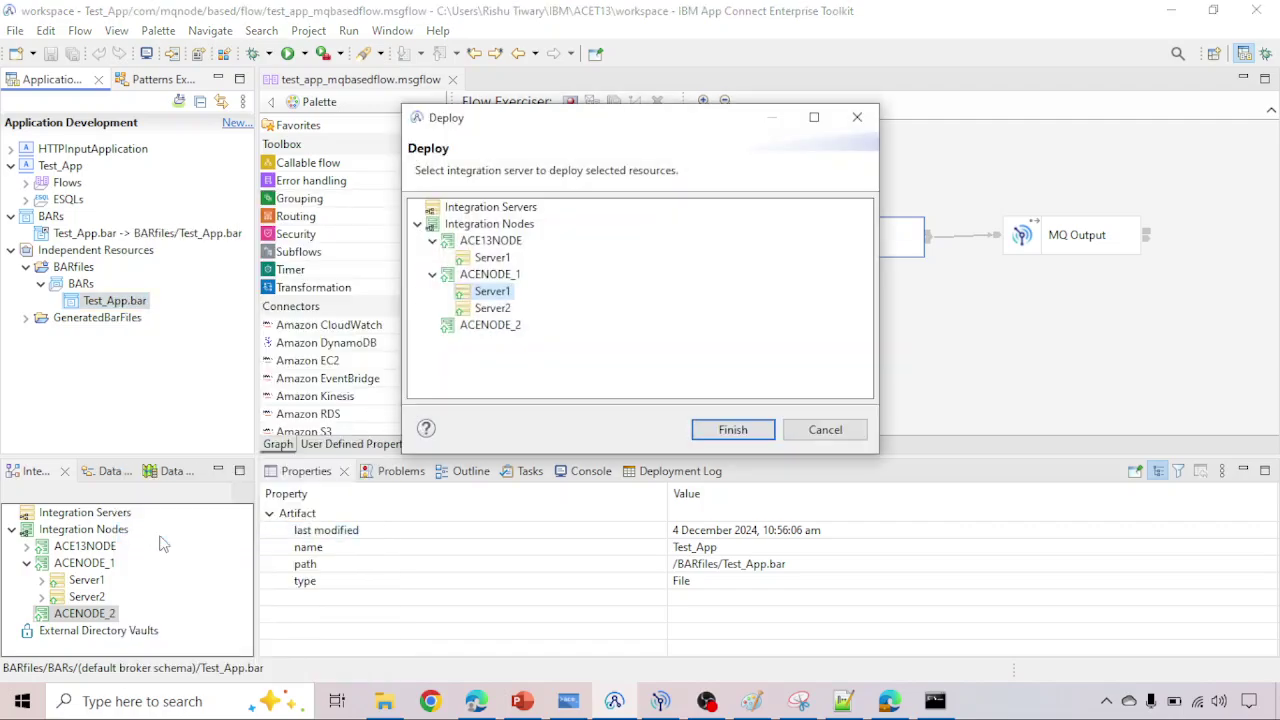
click(500, 291)
click(716, 436)
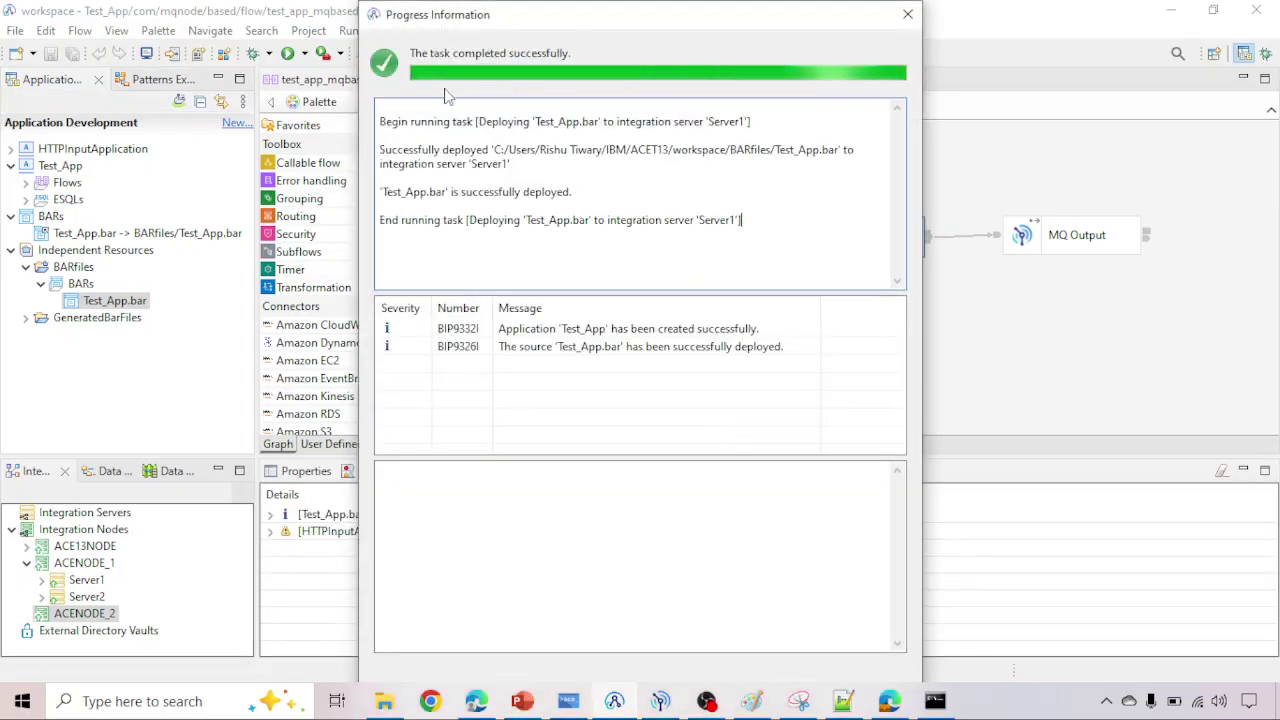
click(907, 14)
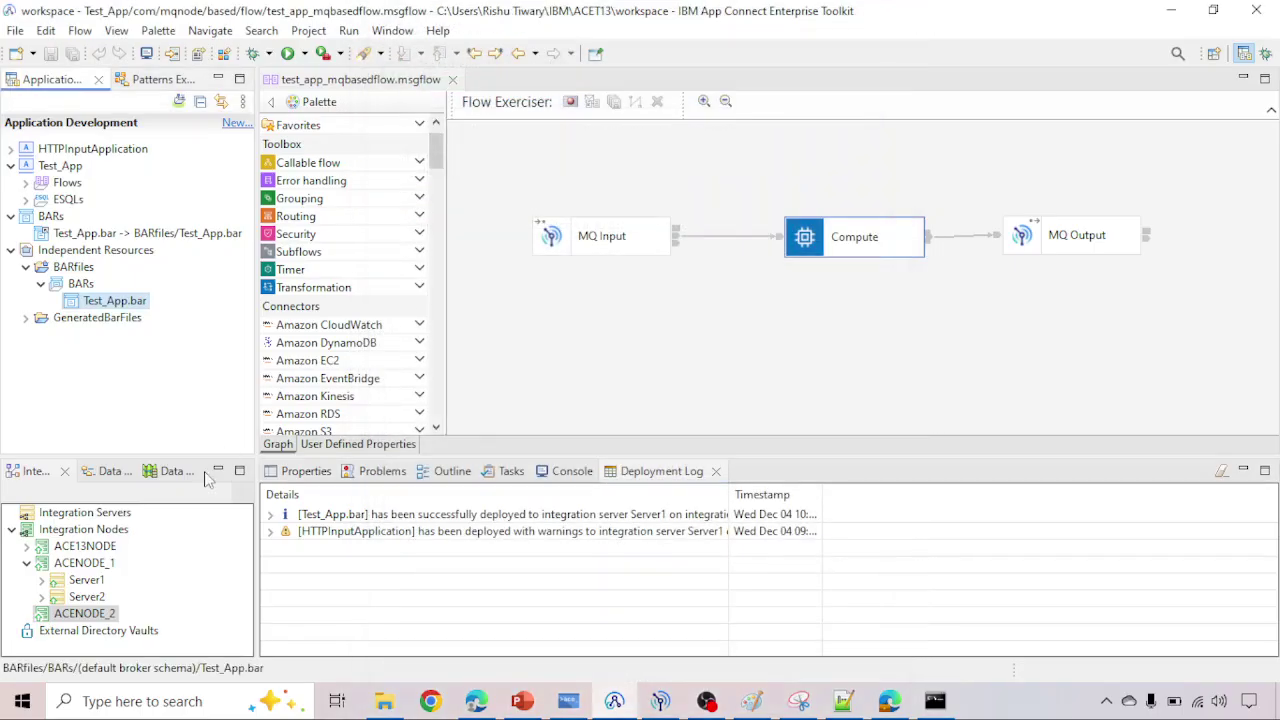
Step: Expand Server1 and its Test_App under ACENODE_1 to inspect the deployed resources, and check the contents of Server2
click(41, 580)
scroll(72, 600, down, 1)
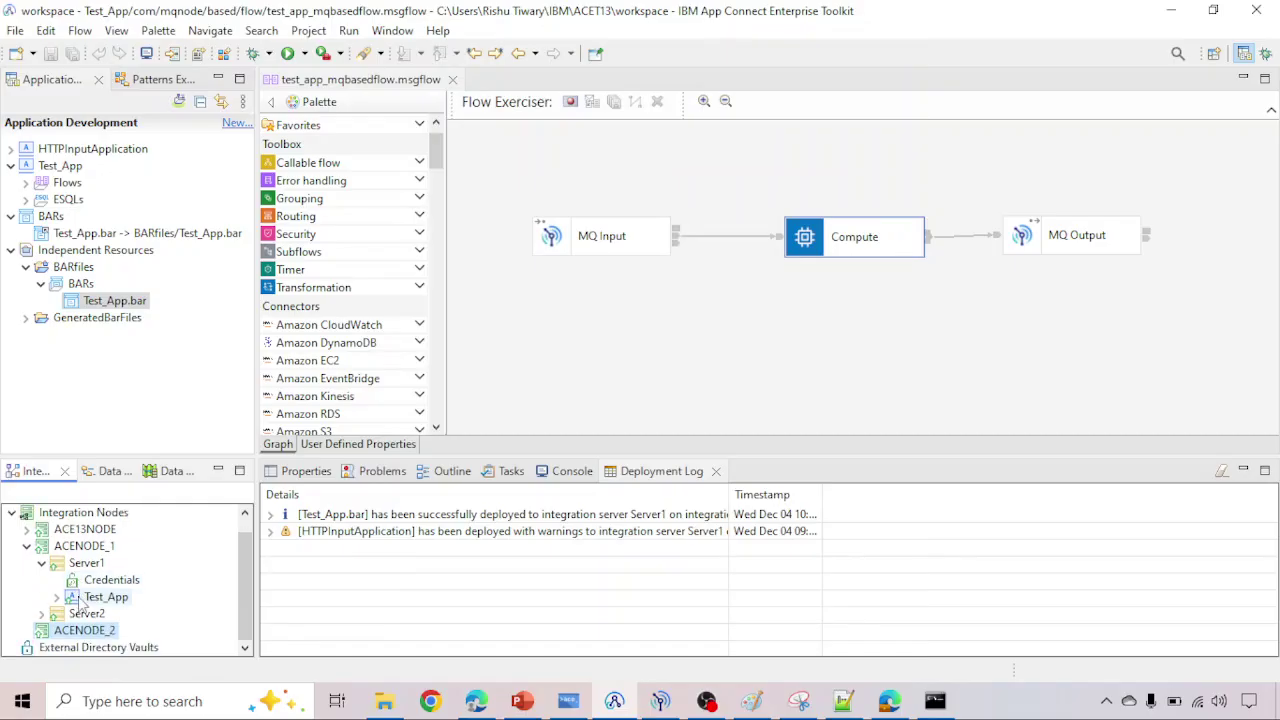
click(57, 597)
scroll(120, 575, down, 3)
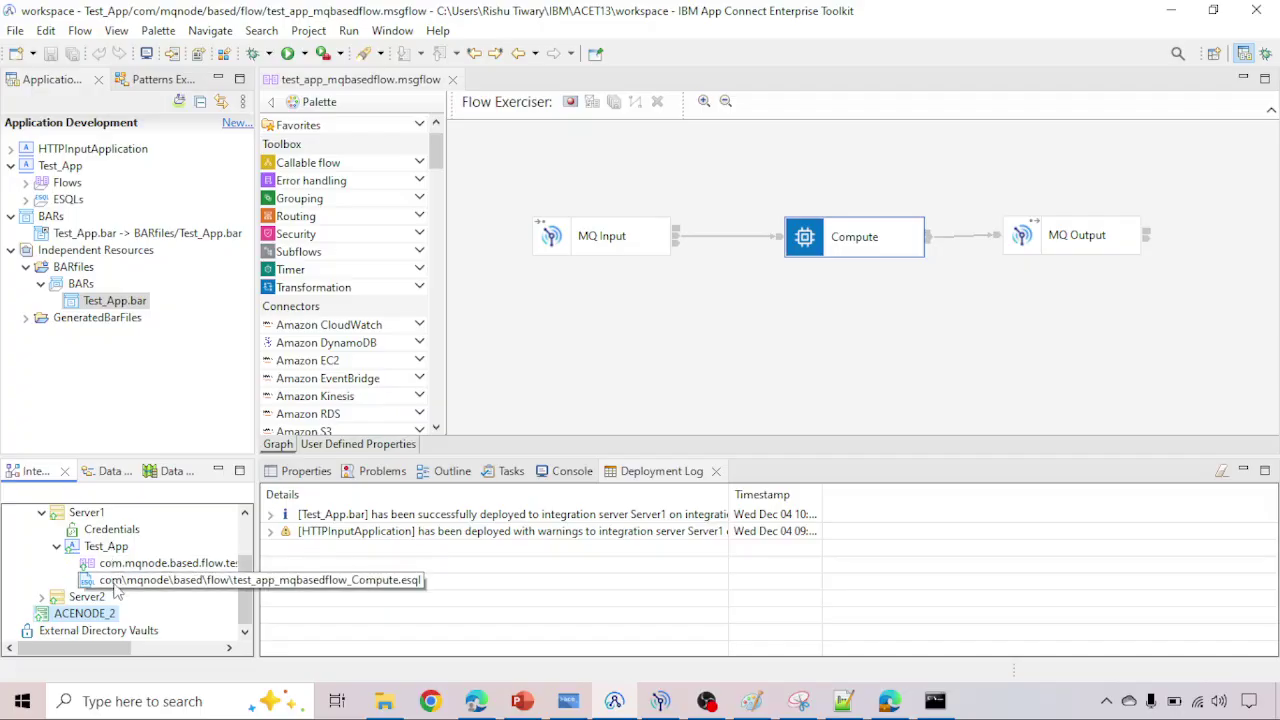
click(42, 597)
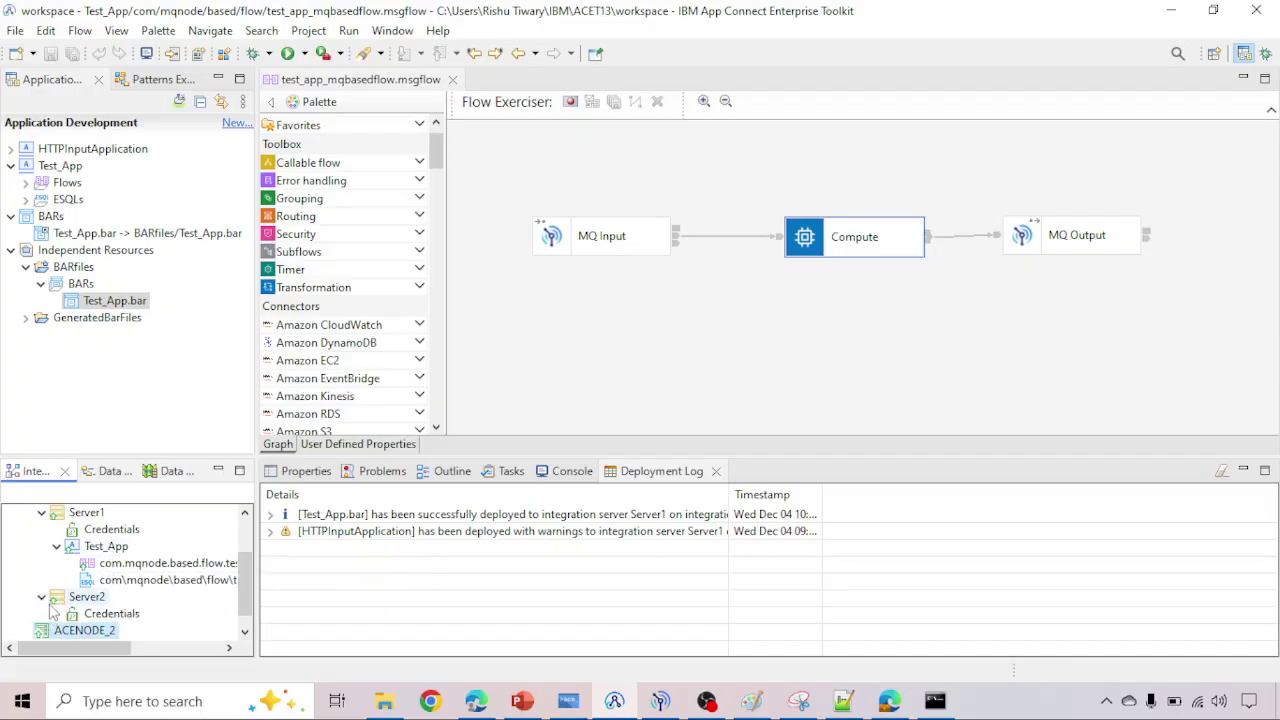
click(42, 597)
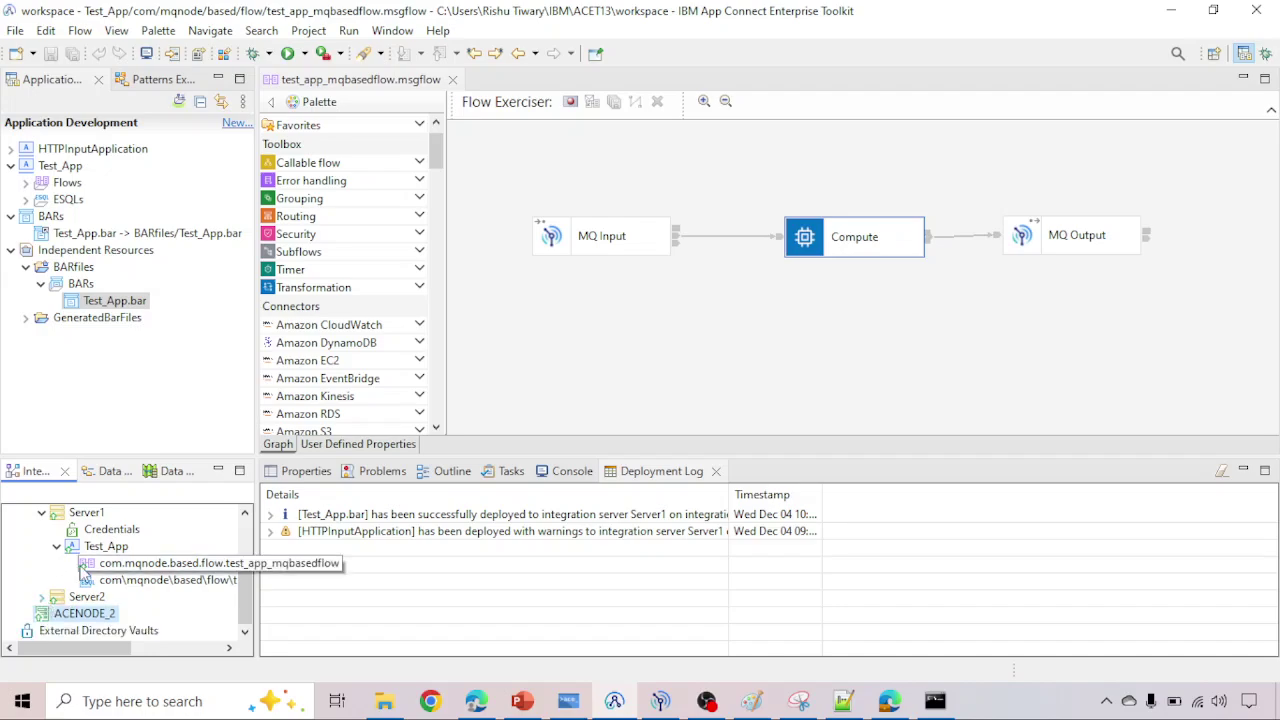
Step: Examine the deployment hierarchy from ACENODE_1 through Server1 to the message flow and ESQL file in Test_App
scroll(83, 568, up, 1)
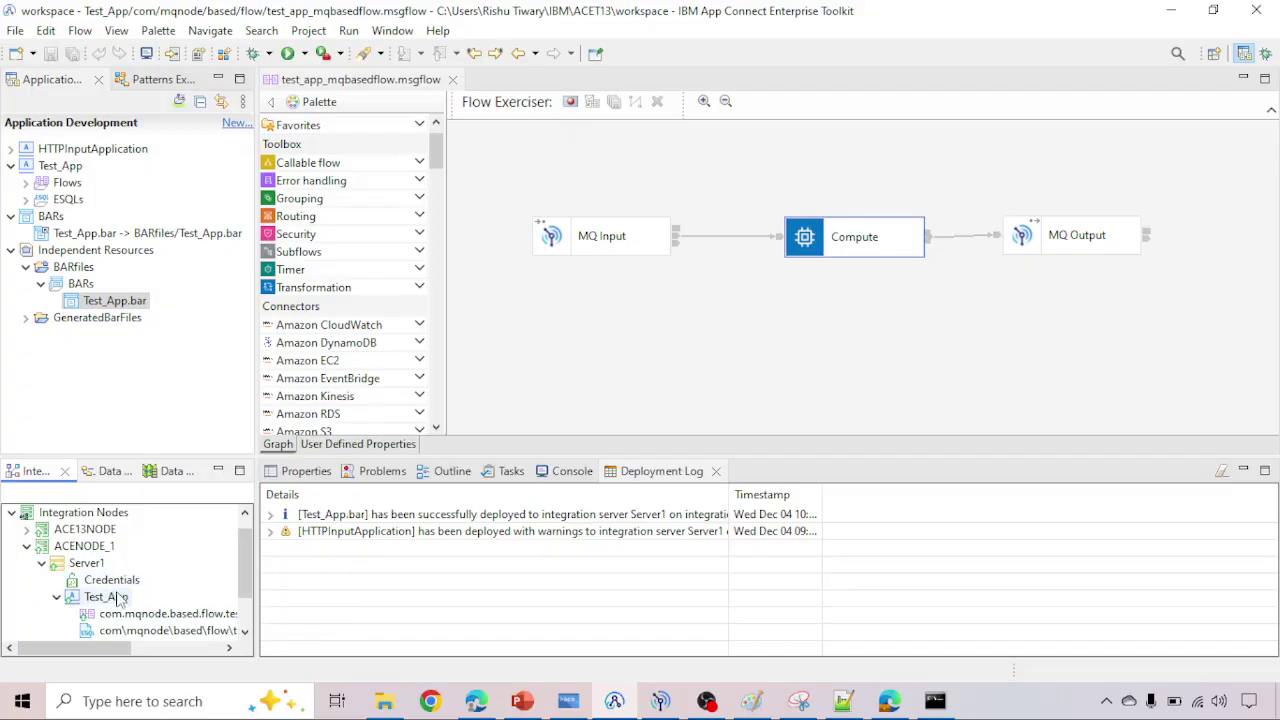
scroll(125, 612, down, 1)
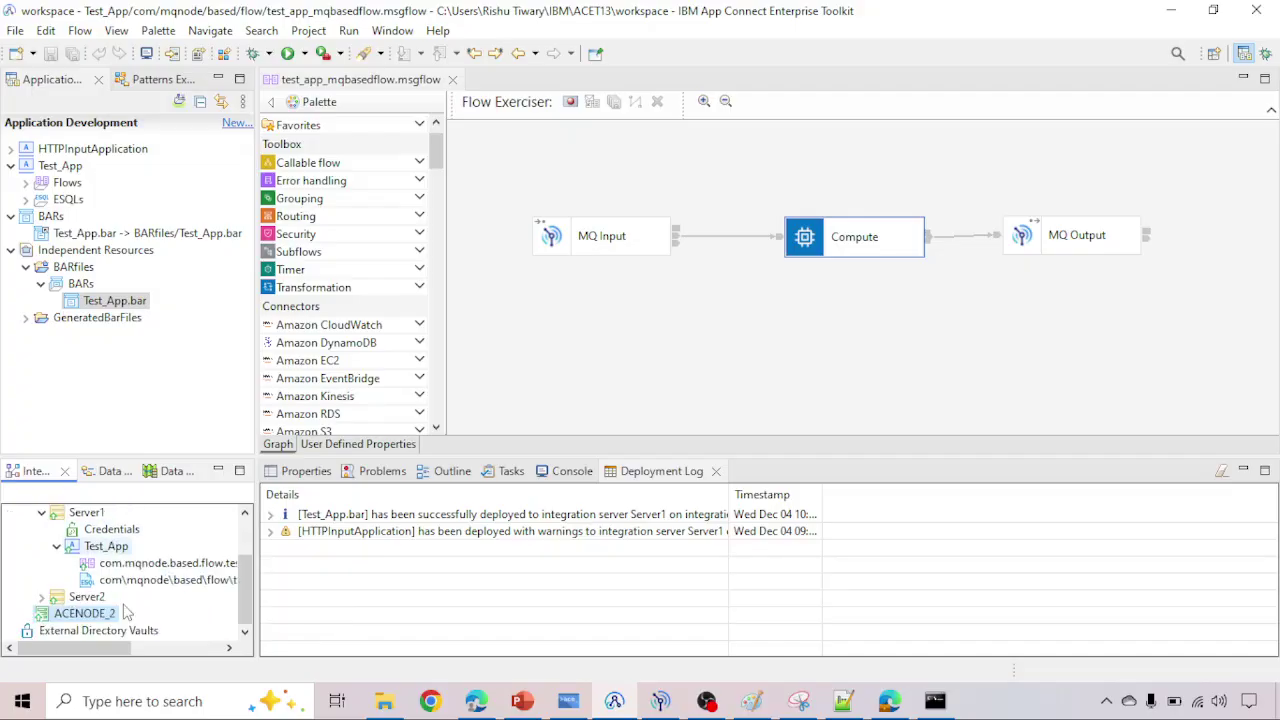
scroll(125, 612, up, 1)
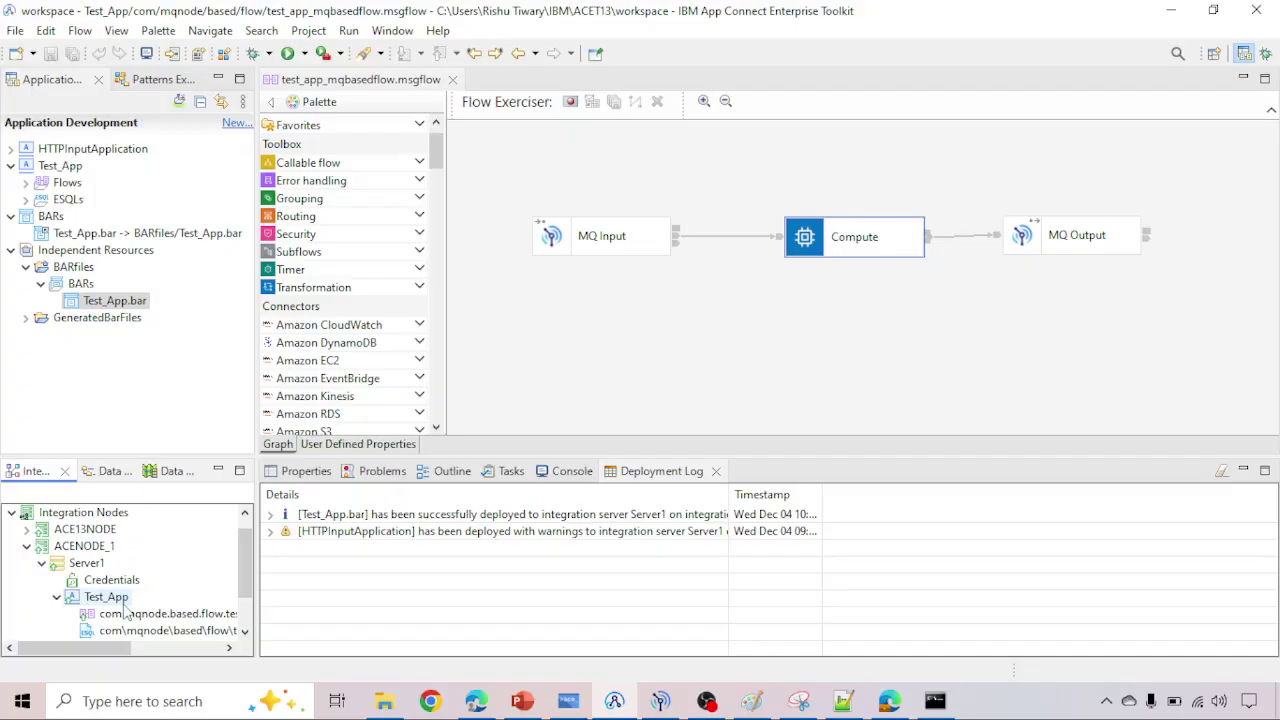
scroll(125, 612, down, 1)
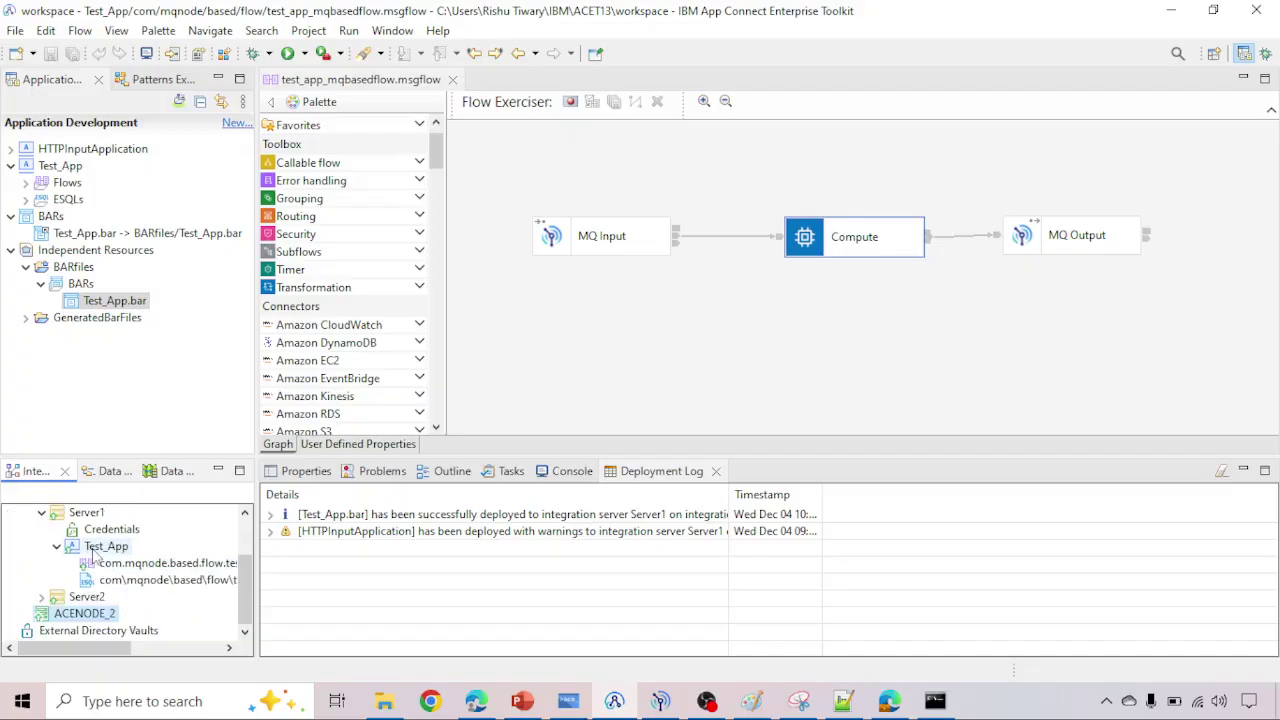
scroll(94, 558, up, 1)
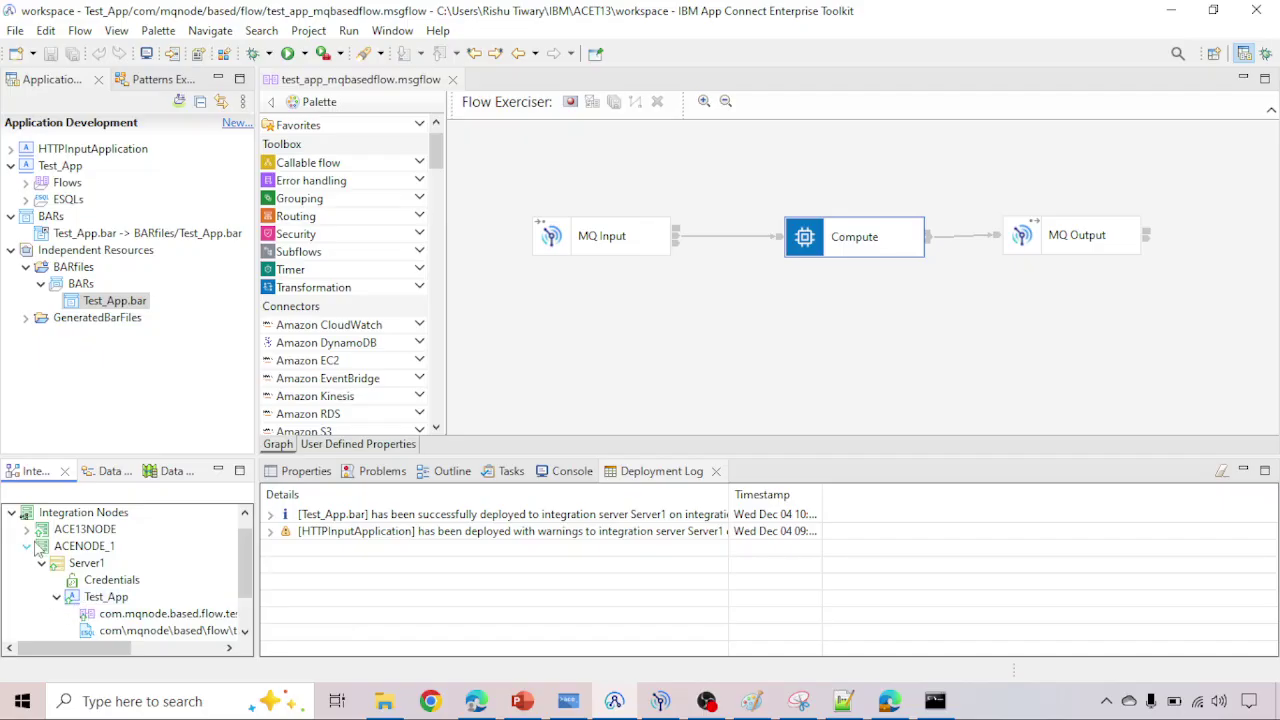
click(72, 550)
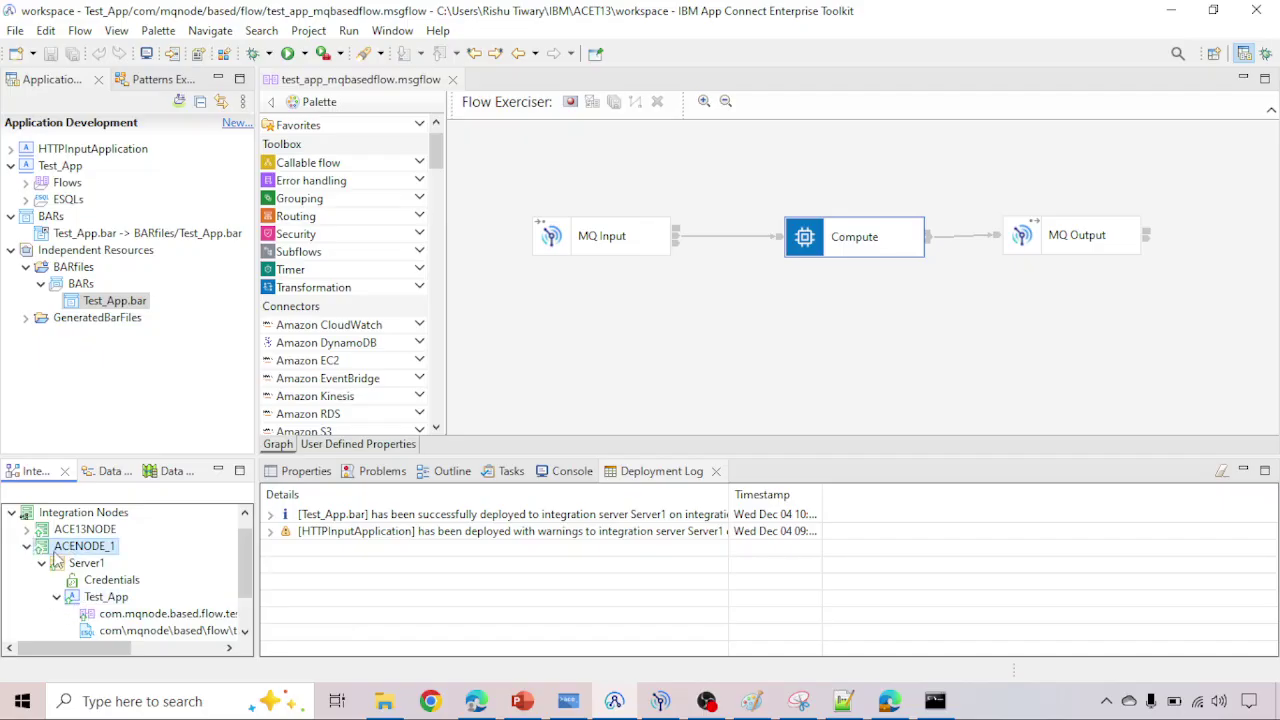
click(77, 566)
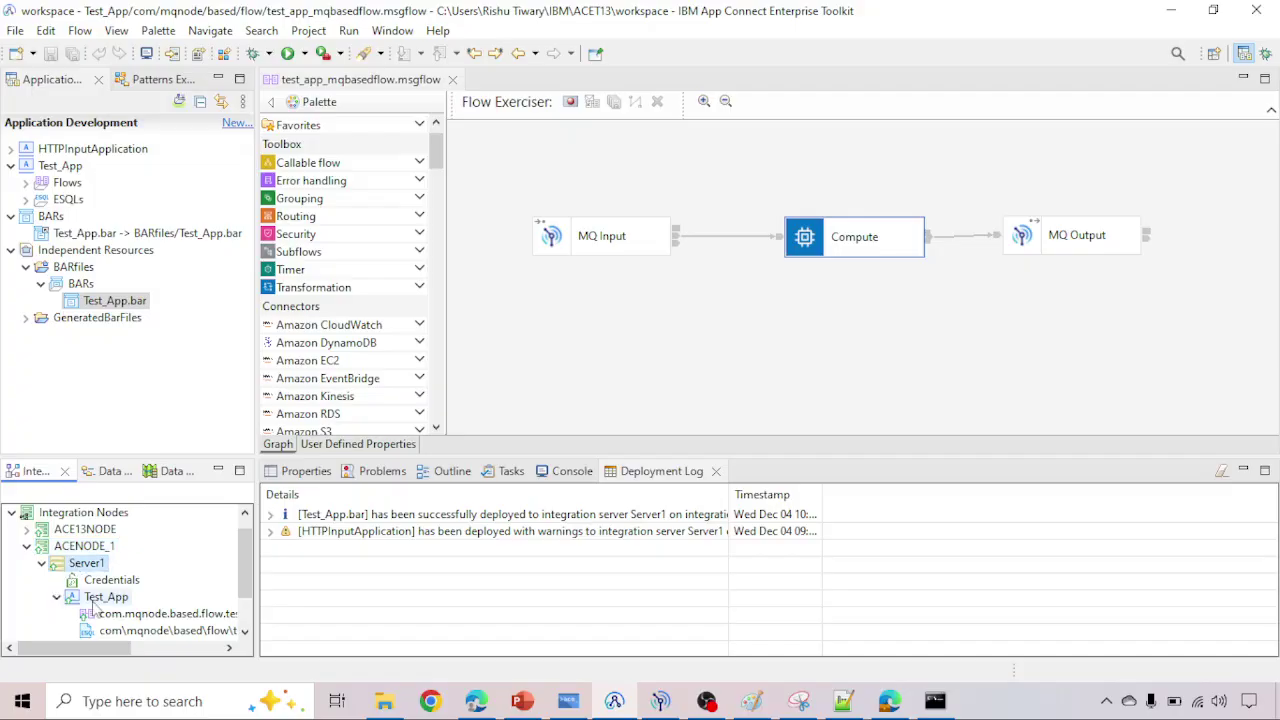
click(107, 600)
scroll(110, 606, down, 1)
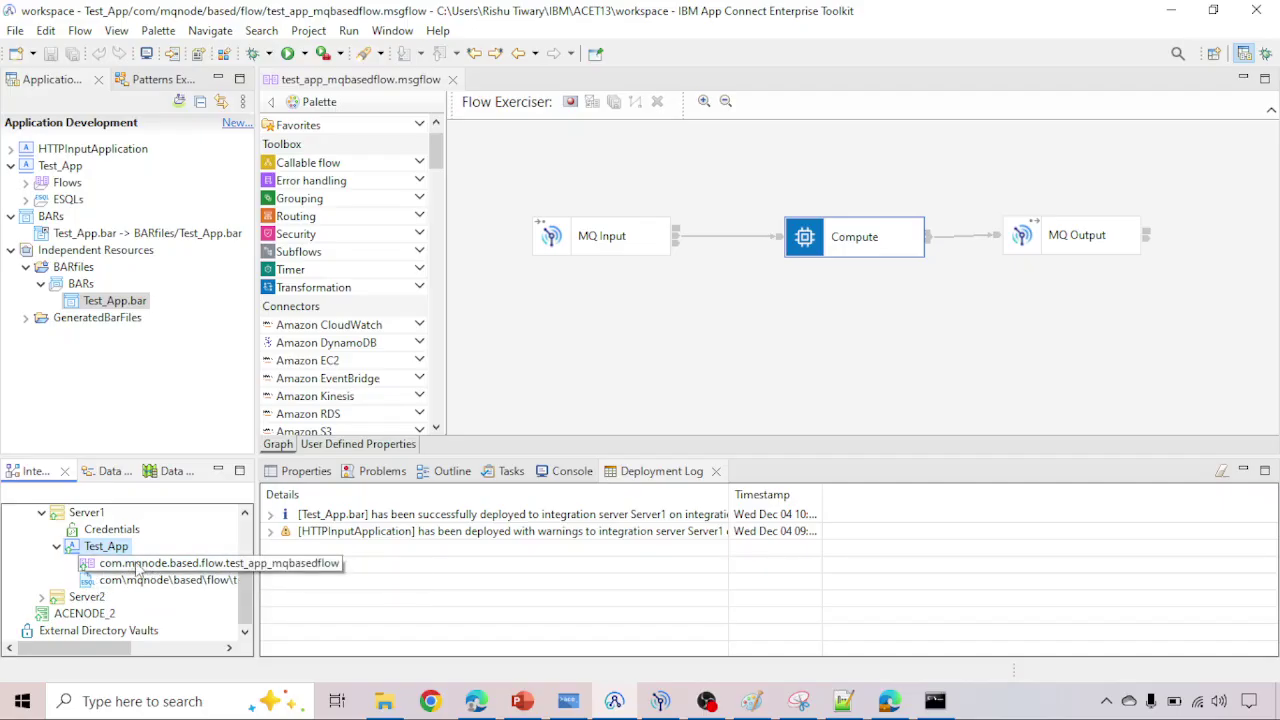
right_click(110, 308)
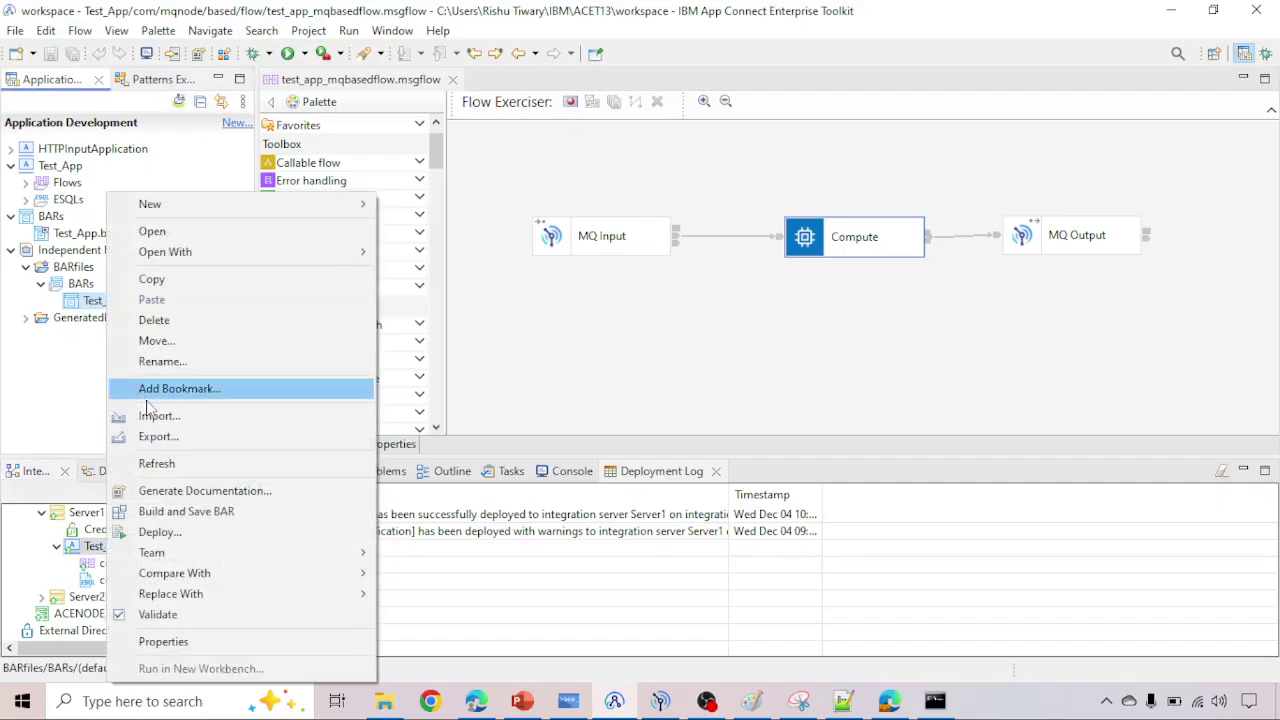
click(160, 532)
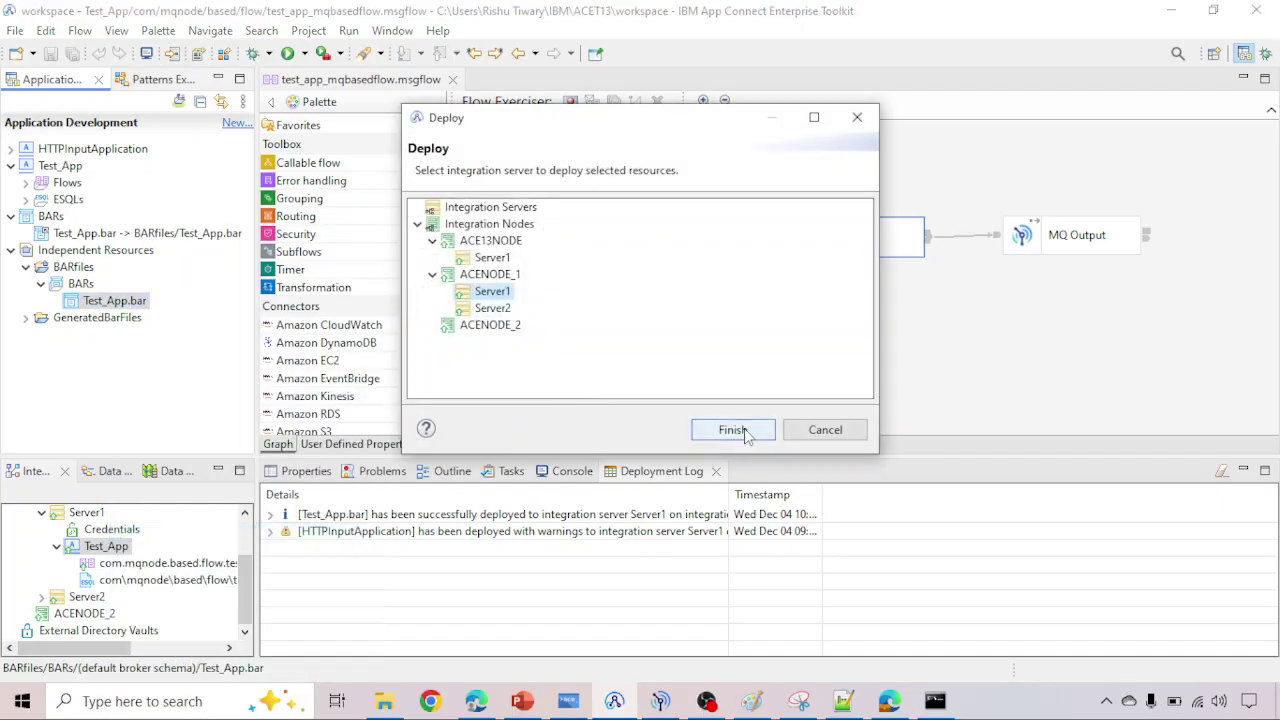
click(858, 118)
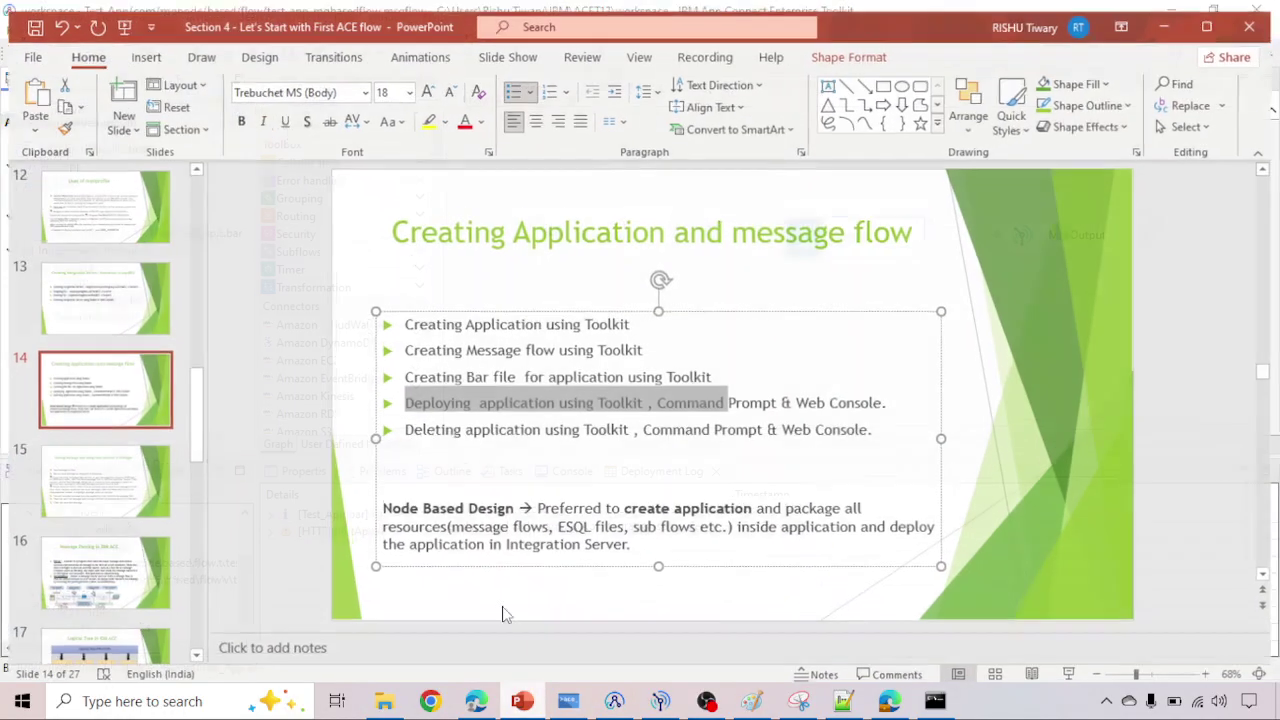
Step: Review the deployment methods on the PowerPoint slide, and return to the Toolkit to expand Server2 under ACENODE_1
click(522, 701)
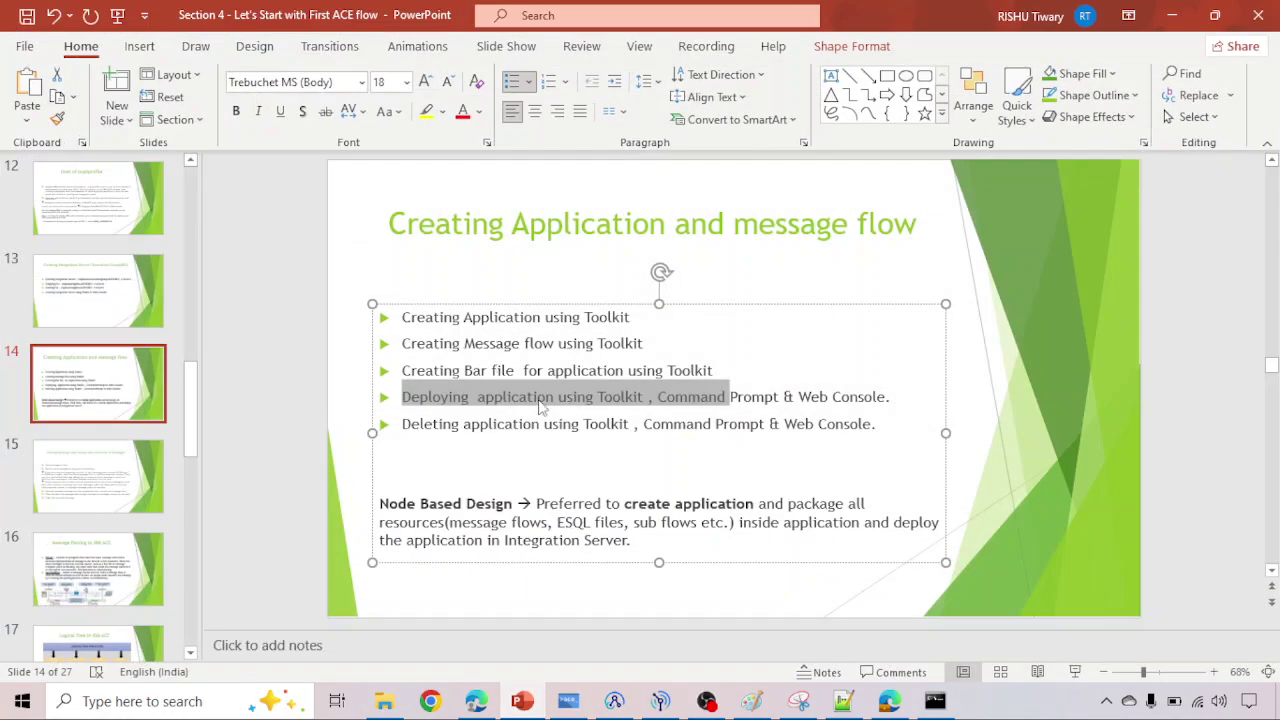
click(522, 701)
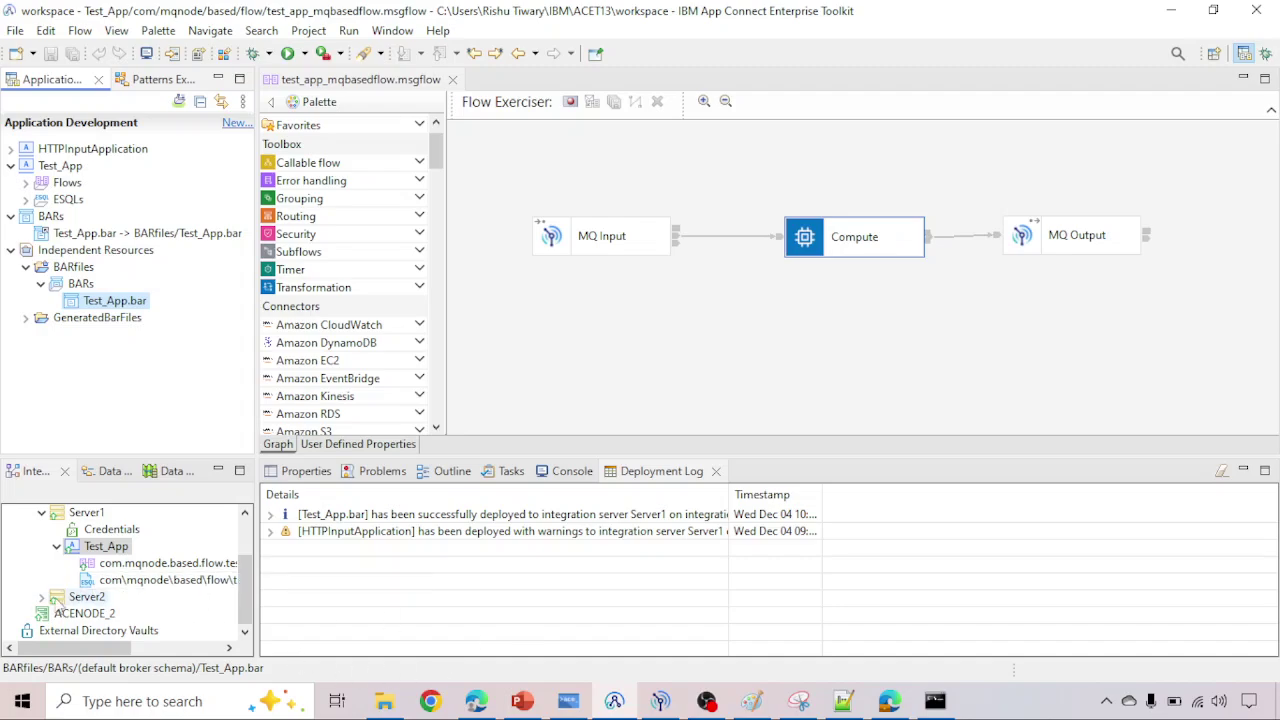
click(41, 597)
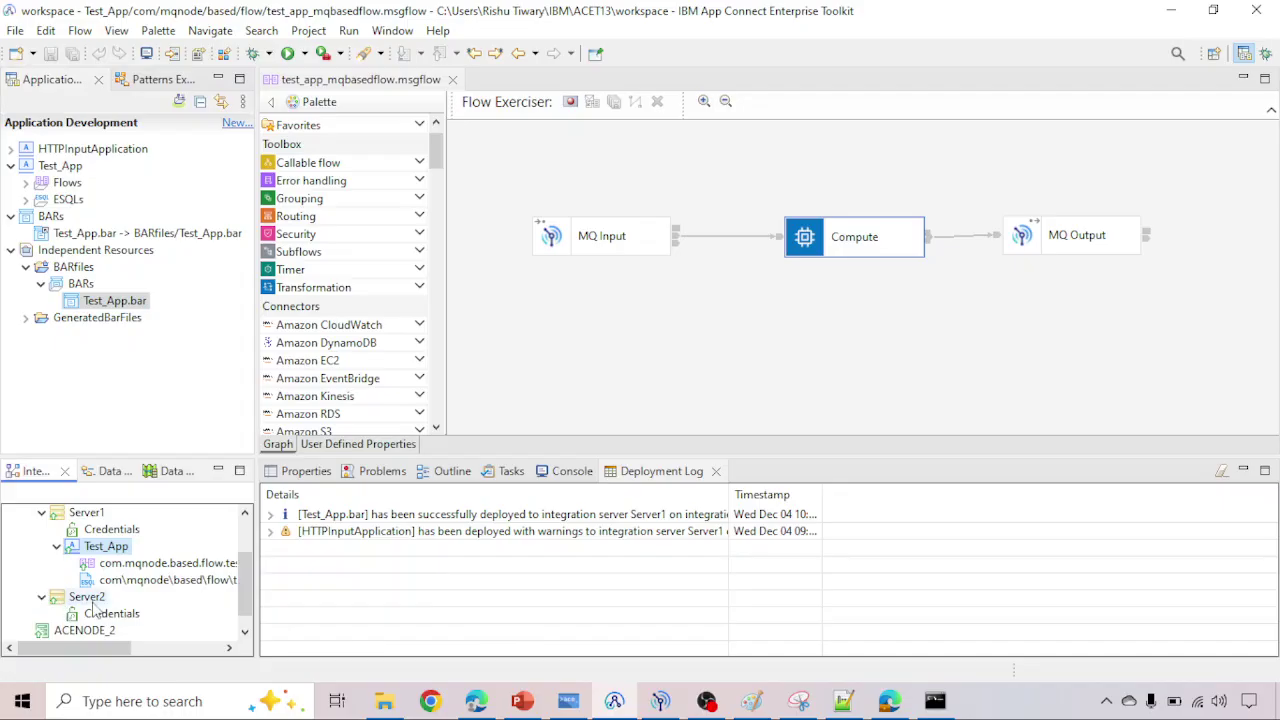
scroll(84, 603, down, 1)
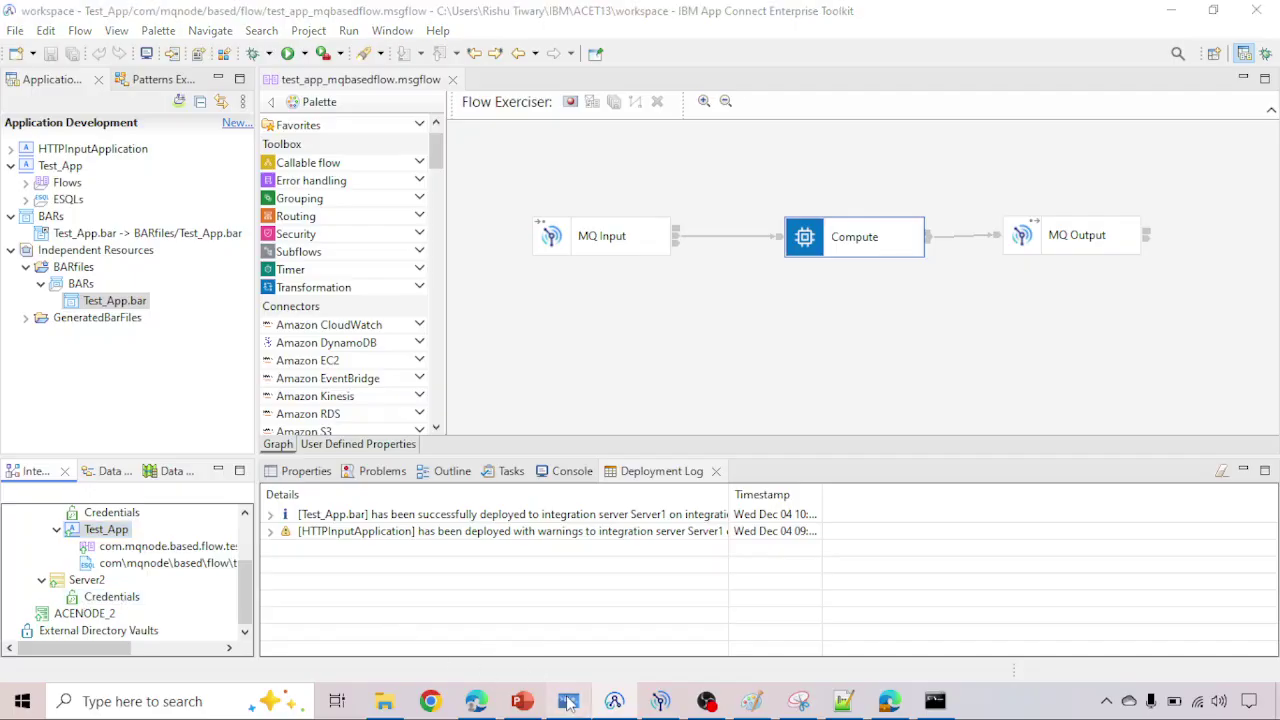
click(512, 618)
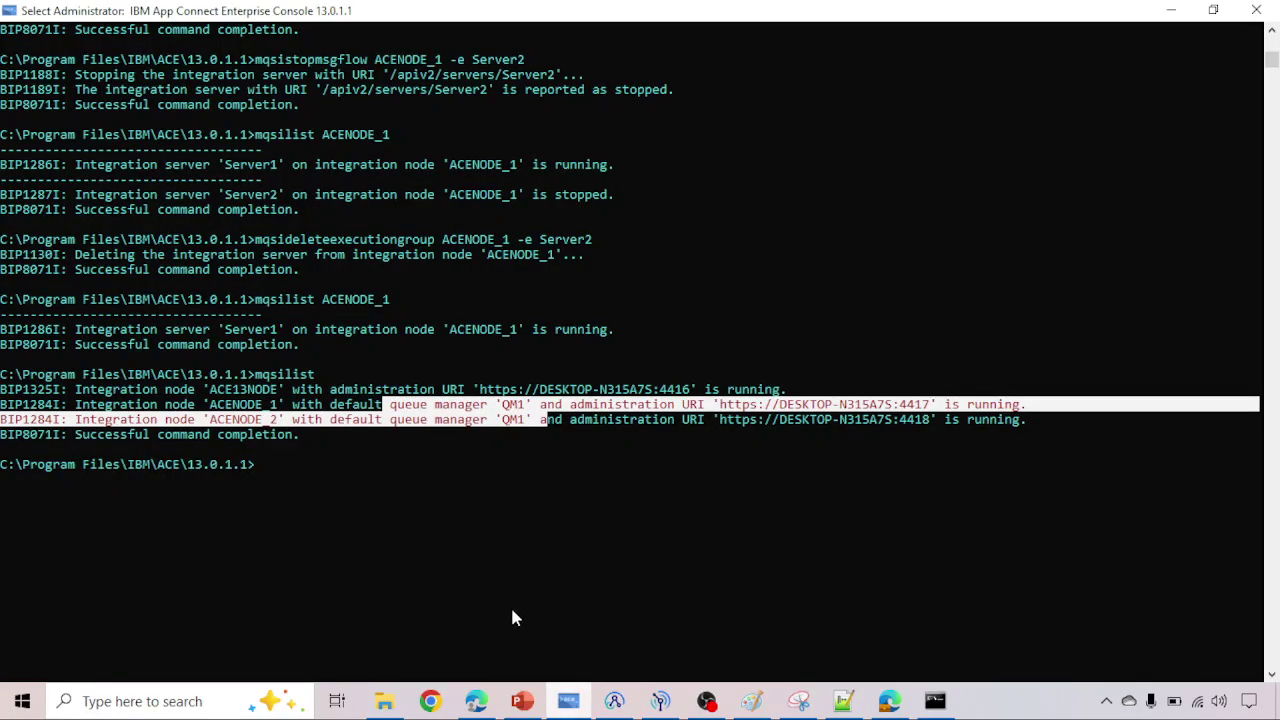
click(558, 698)
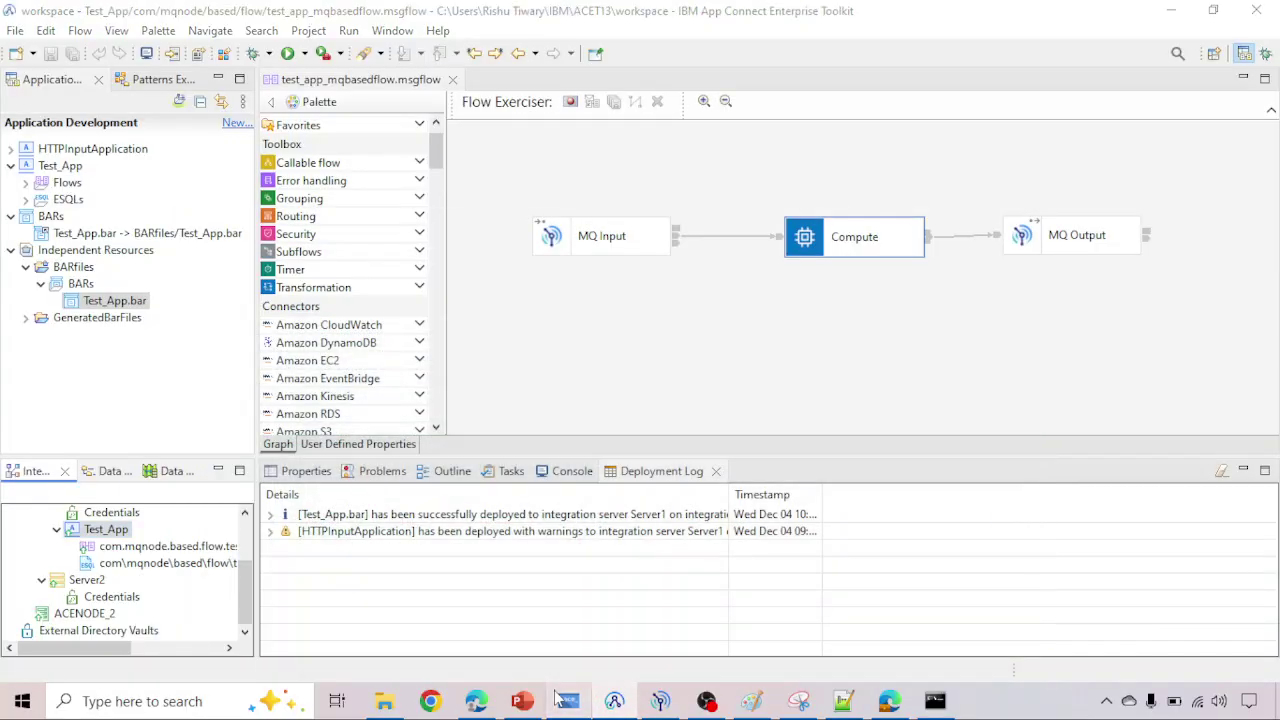
click(558, 698)
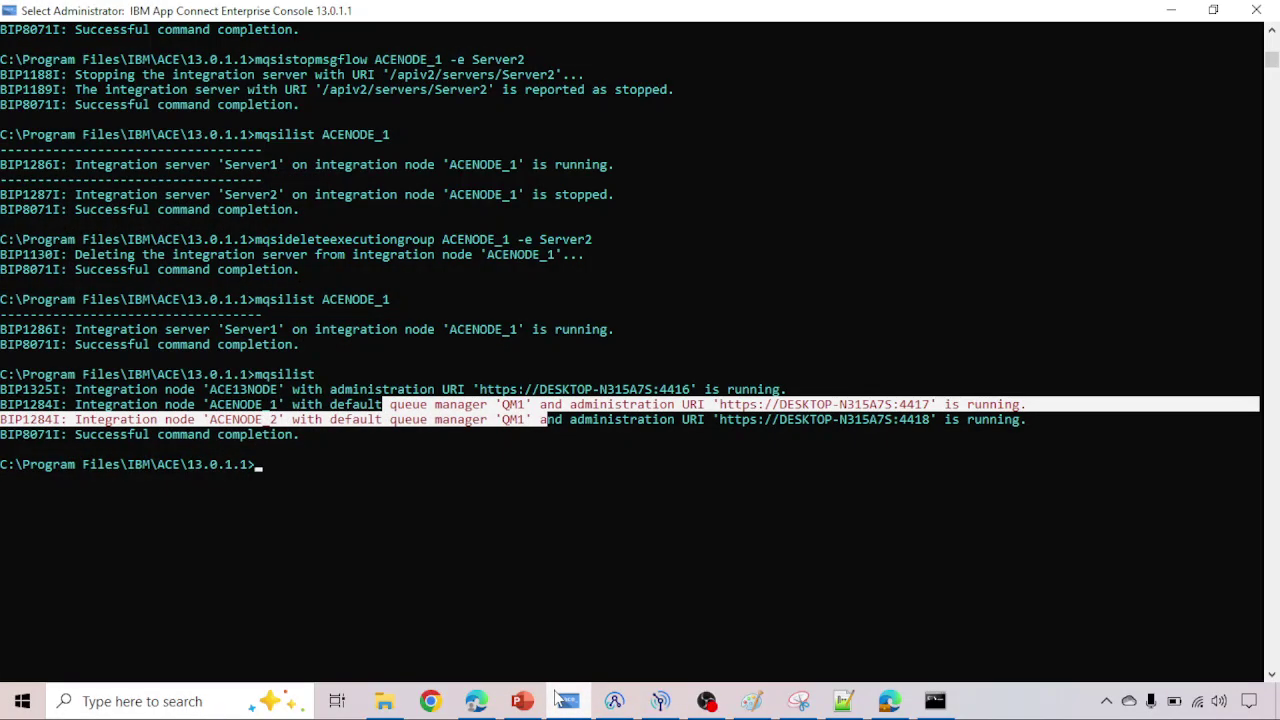
click(558, 698)
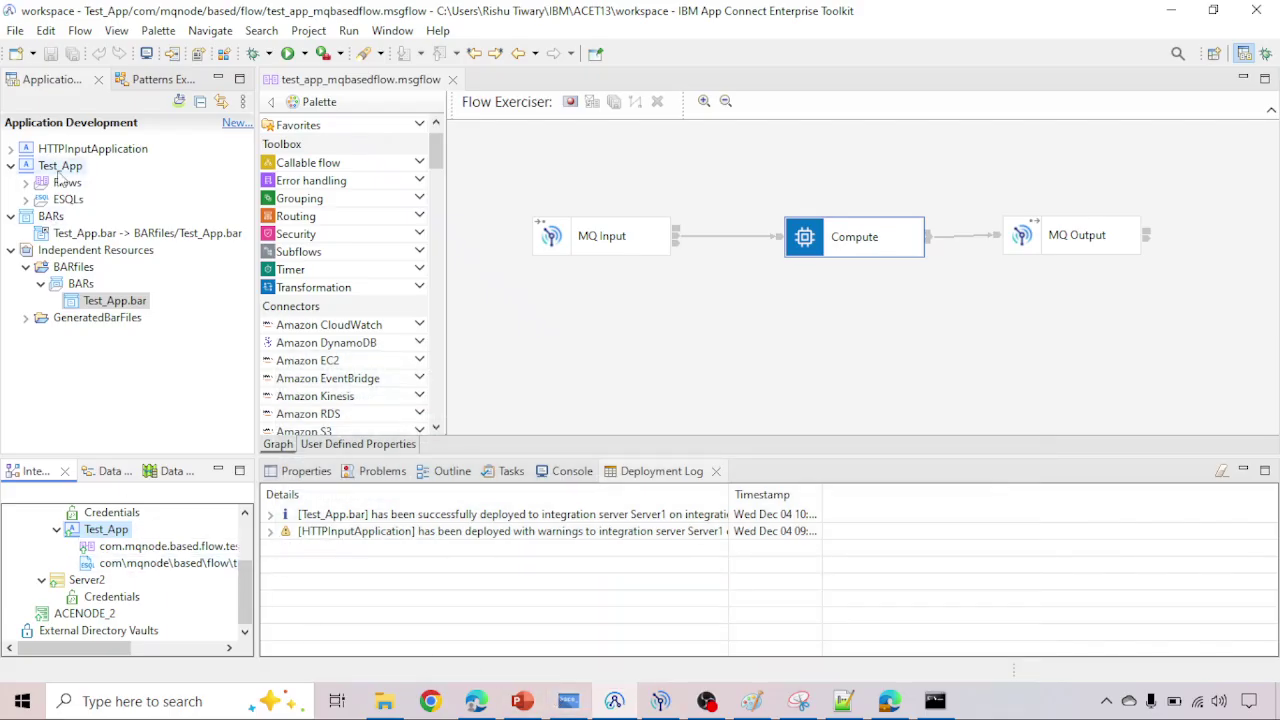
right_click(58, 170)
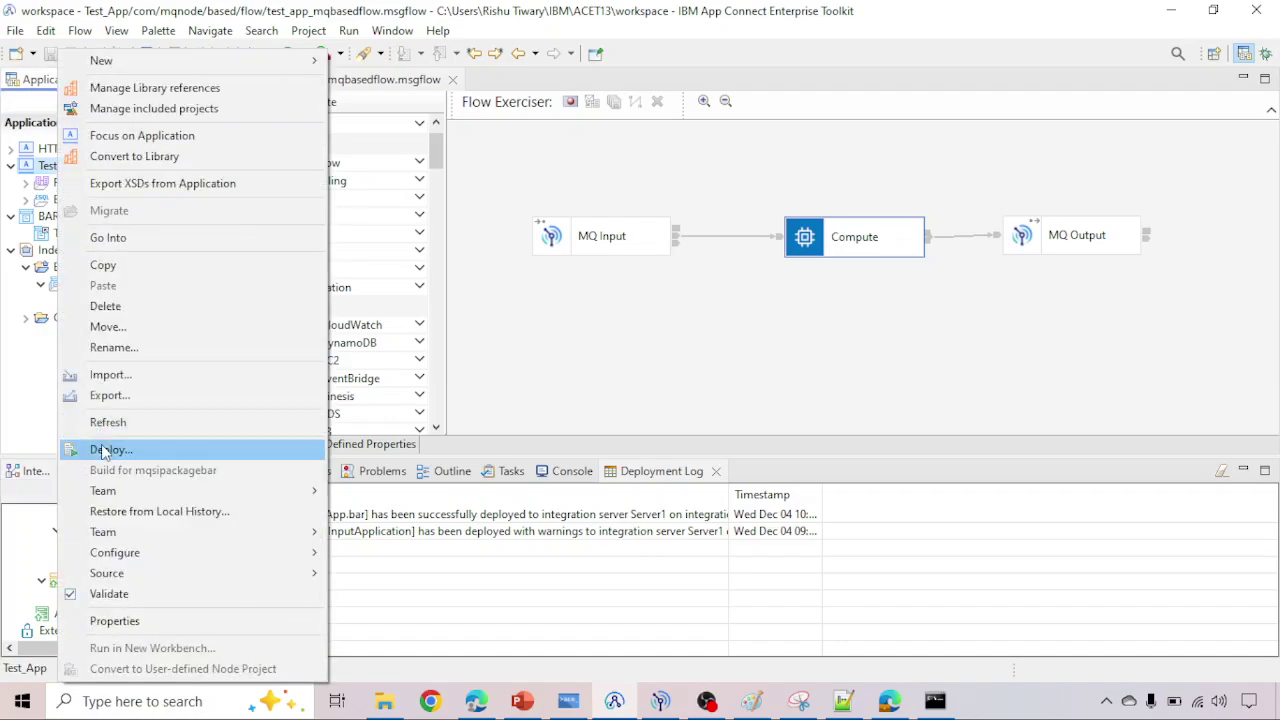
mouse_move(312, 62)
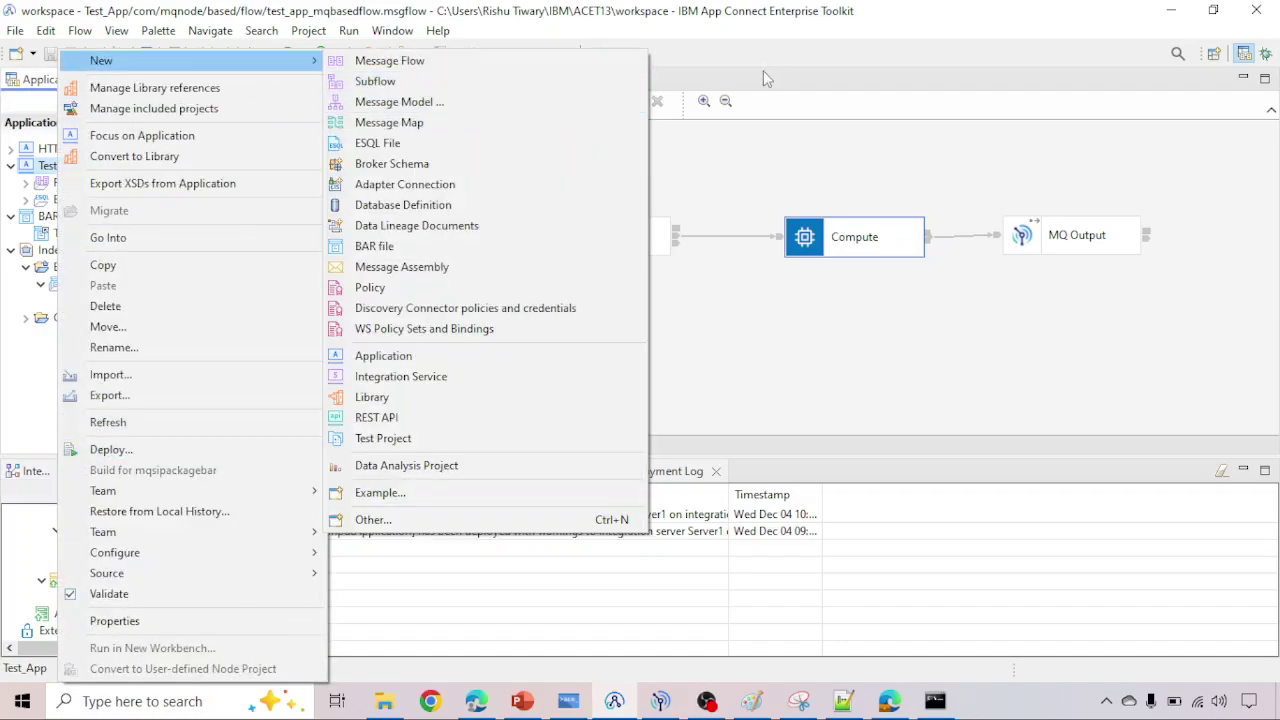
click(788, 63)
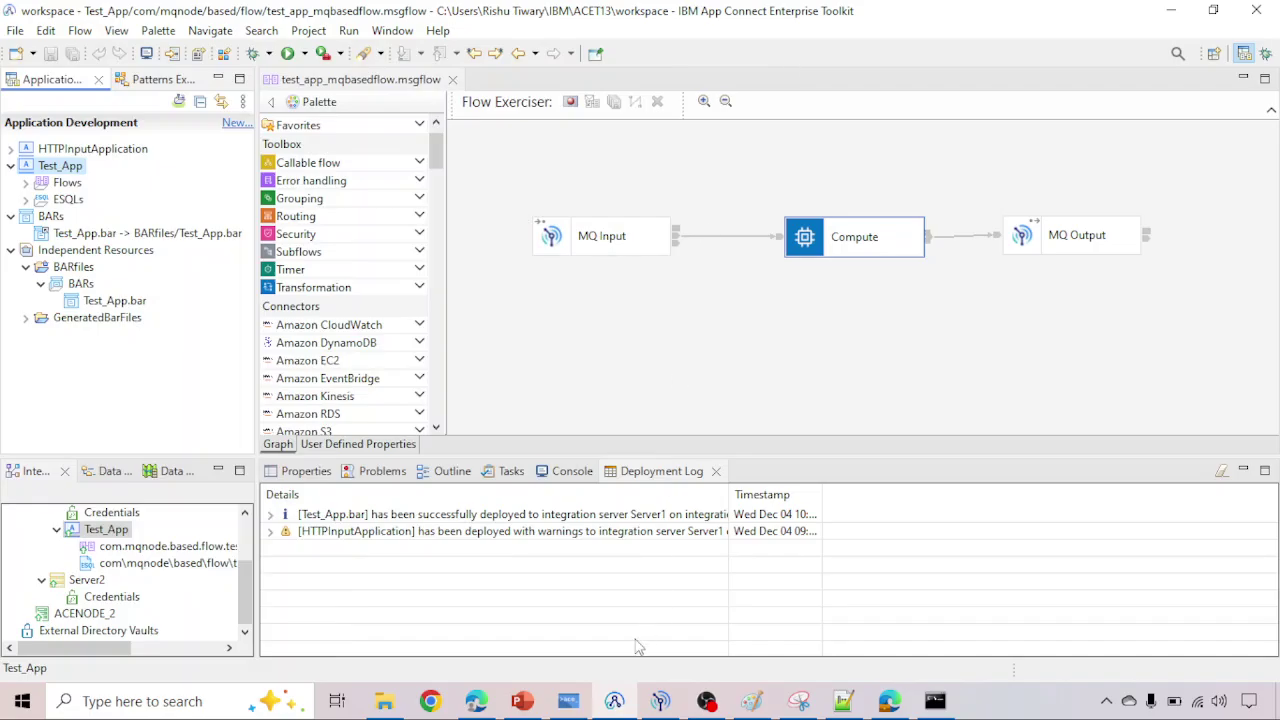
Step: Switch to the IBM App Connect Enterprise Console and check the BARfiles folder containing Test_App.bar in File Explorer
click(570, 703)
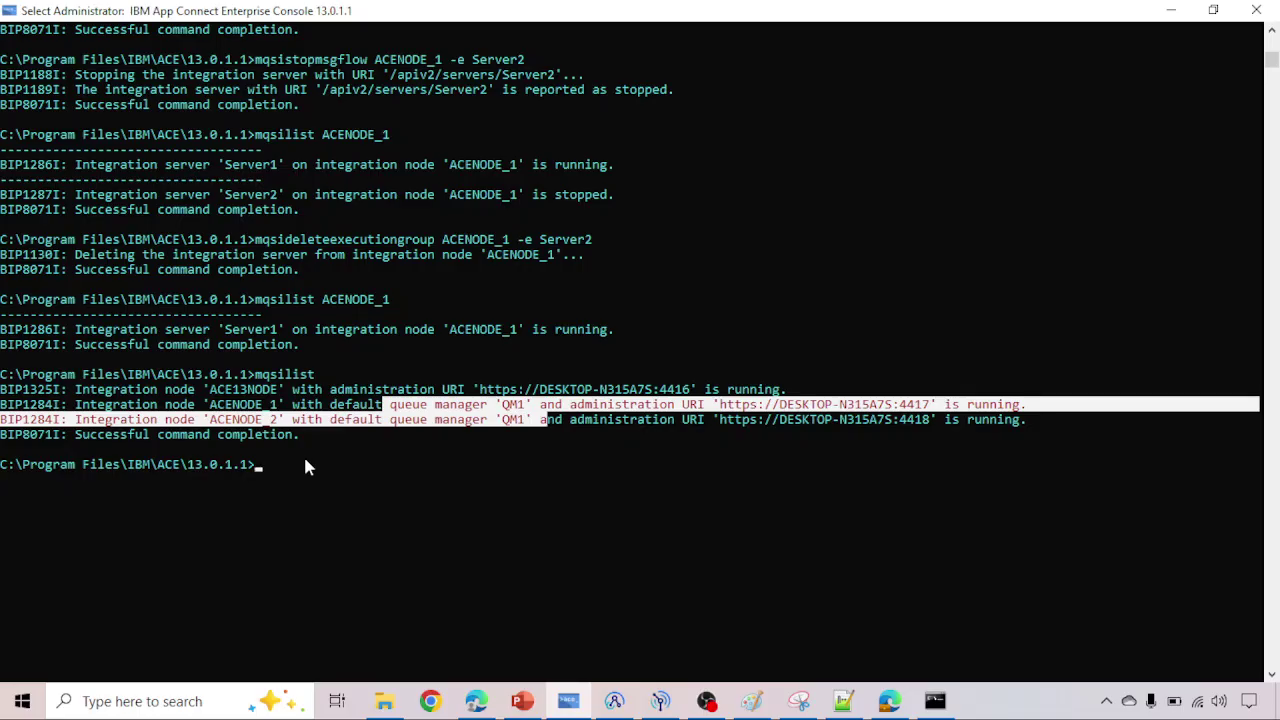
click(384, 700)
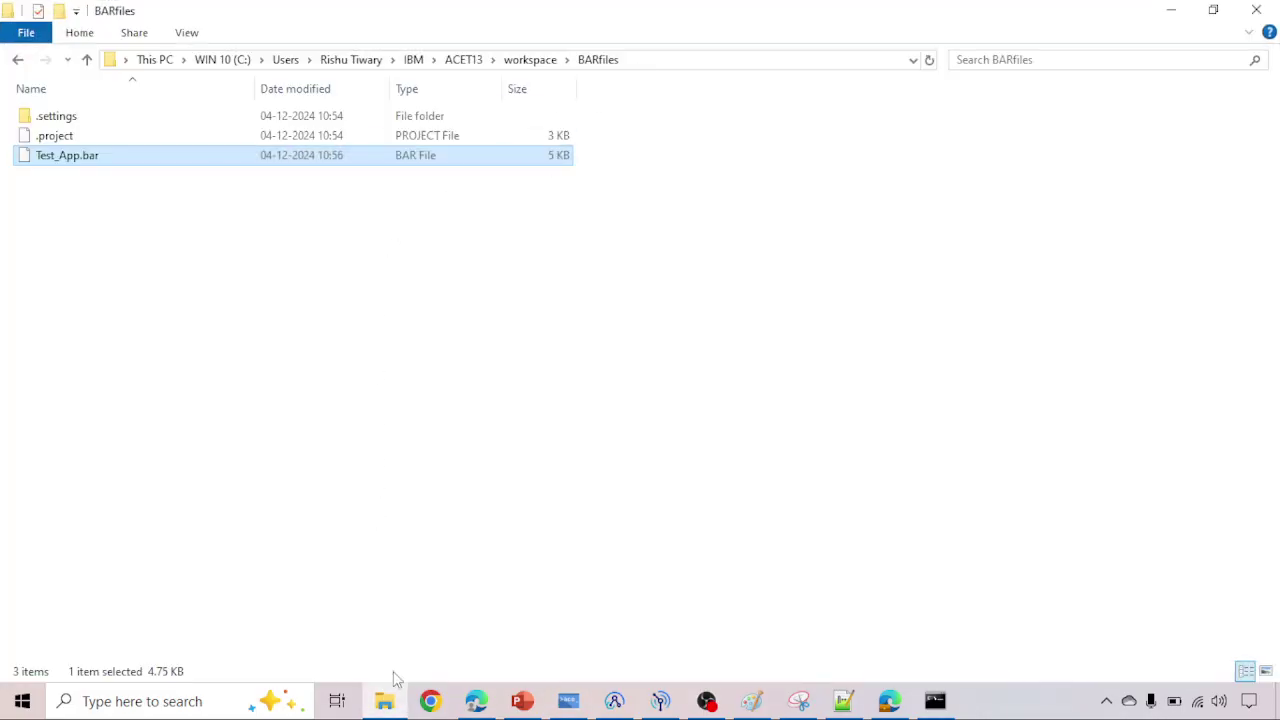
click(395, 614)
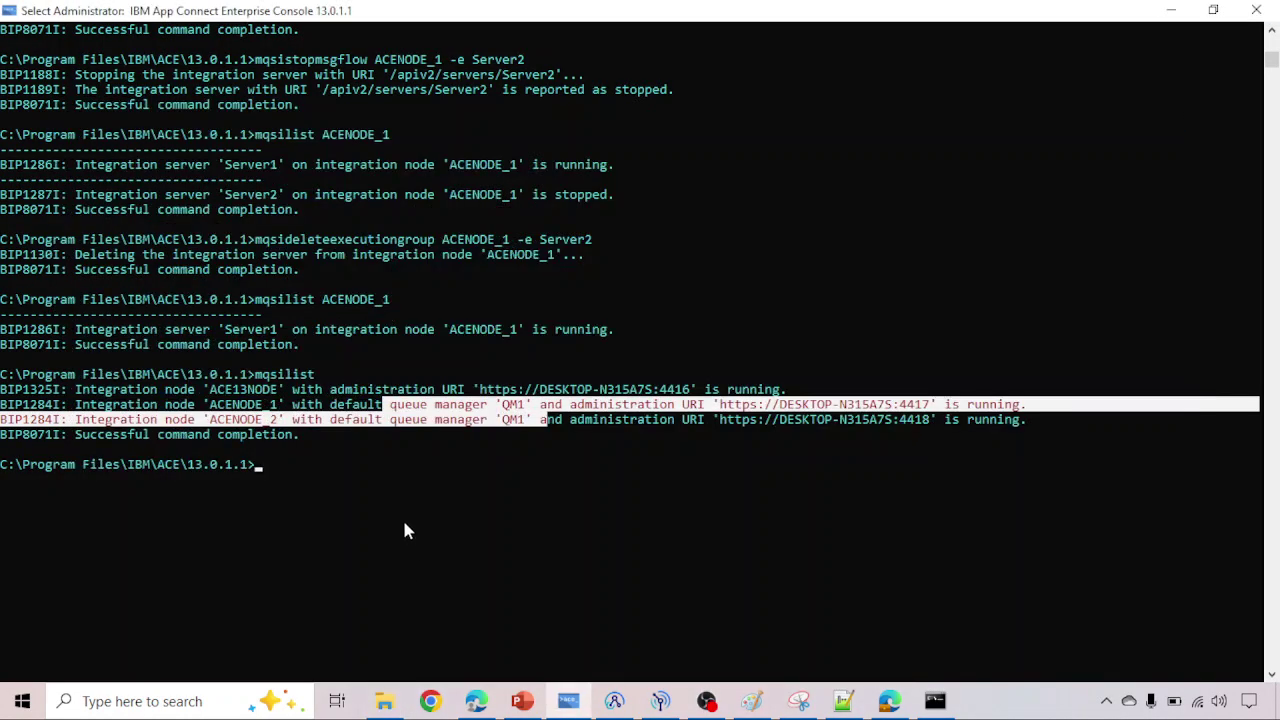
Step: At a fresh console prompt, enter the beginning of the deploy command: mqsideploy ACENODE_1 -e Server2 -a, followed by an opening single quote
key(Return)
key(Return)
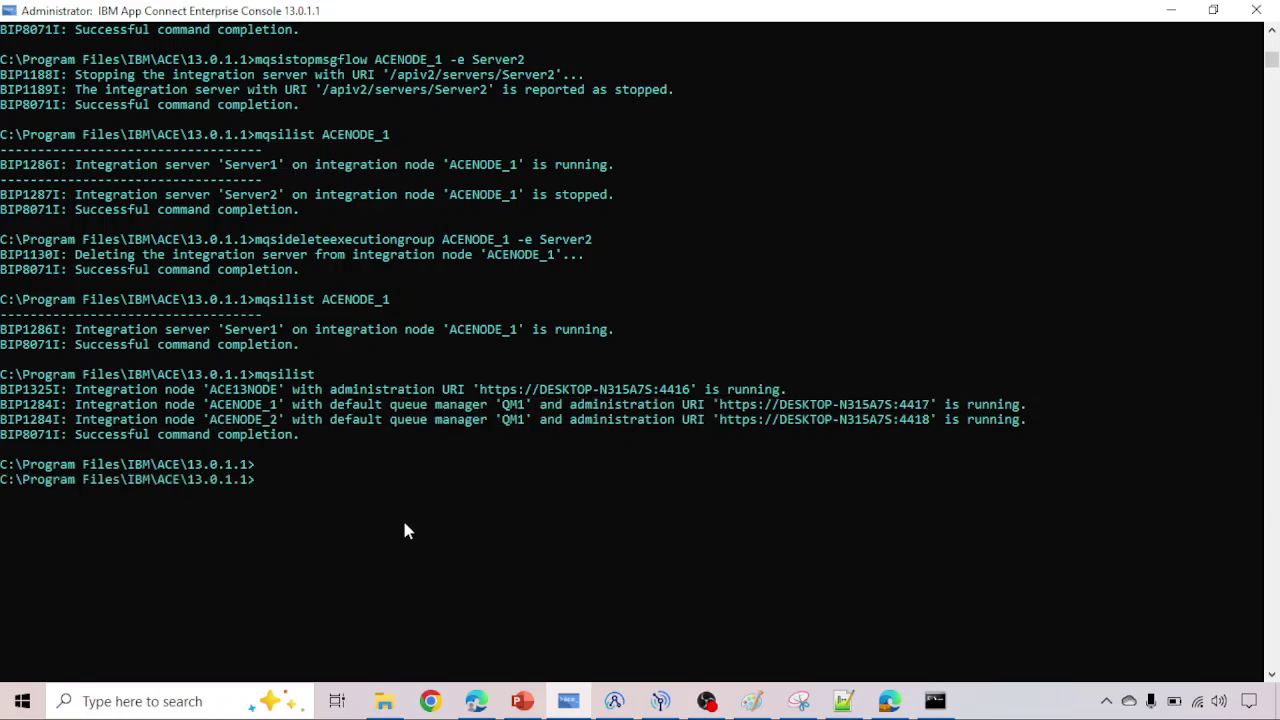
text(mqsideploy II)
key(BackSpace)
key(BackSpace)
text(ACENODE_1 -)
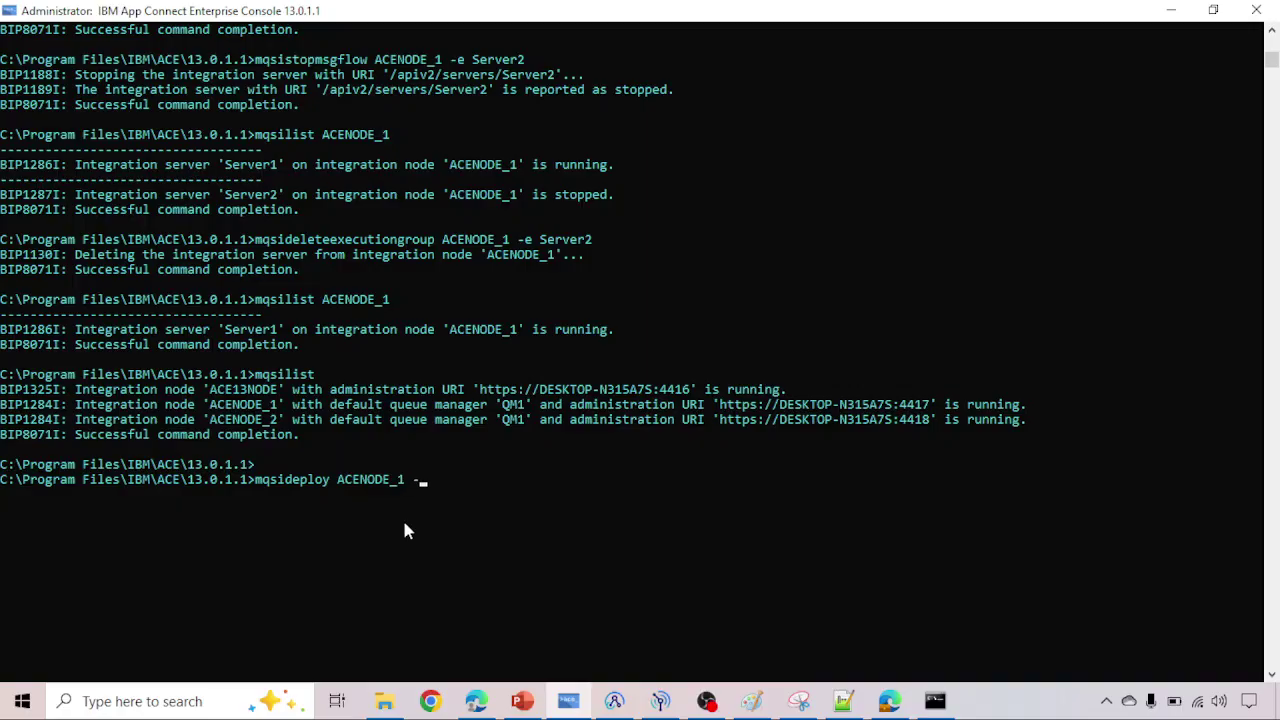
text(e Sev)
key(BackSpace)
text(rver2 -a ')
Step: Copy the BARfiles folder path from File Explorer and add it, with a trailing backslash, to the mqsideploy command in the console
click(386, 701)
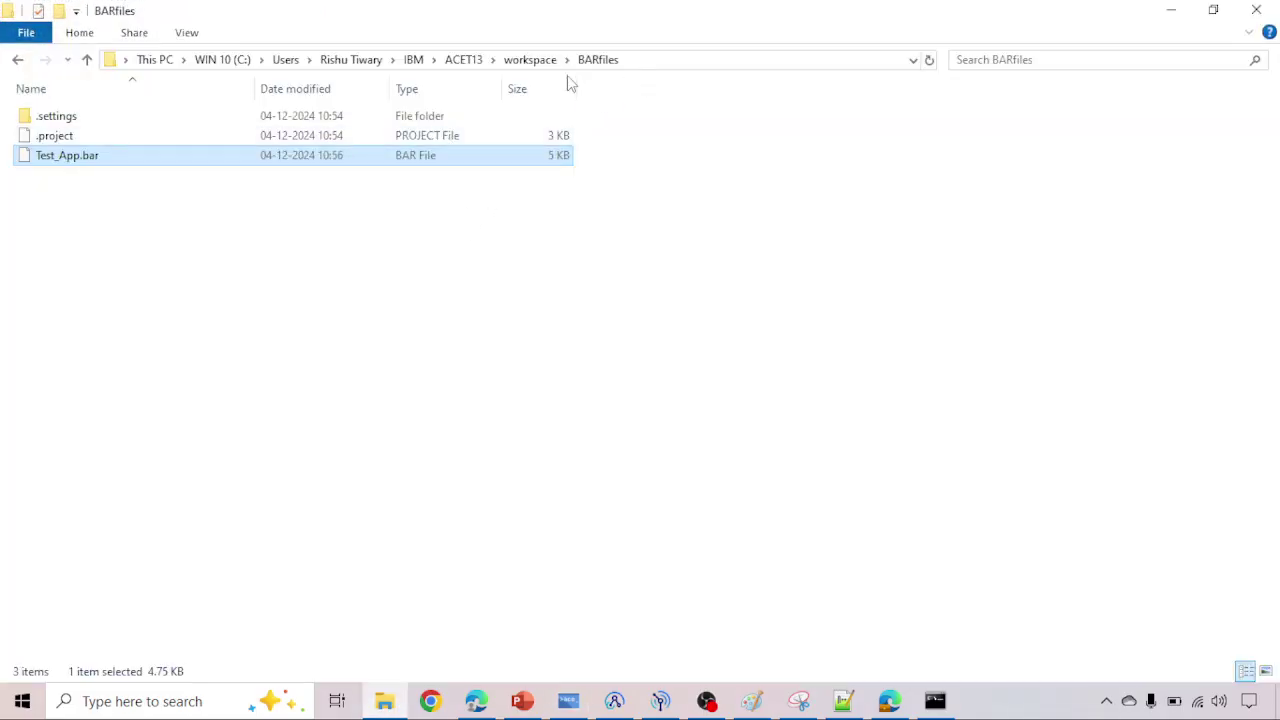
click(658, 63)
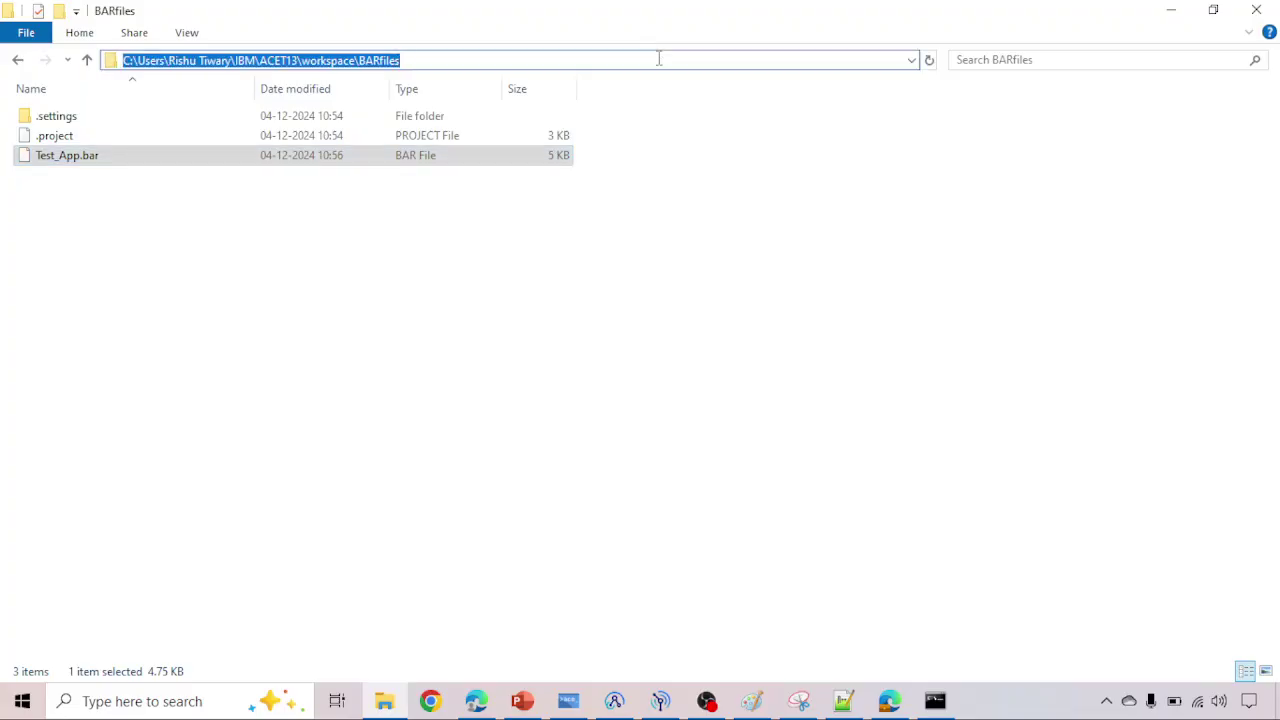
click(386, 704)
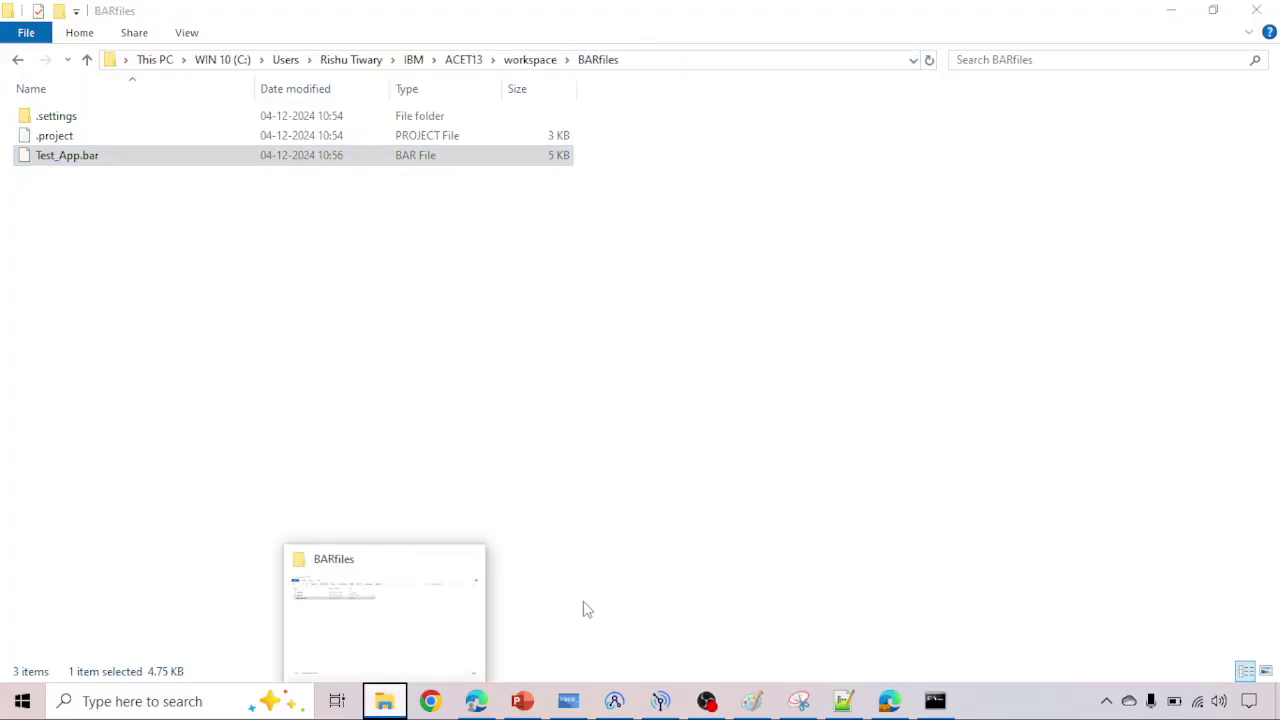
right_click(384, 701)
click(568, 701)
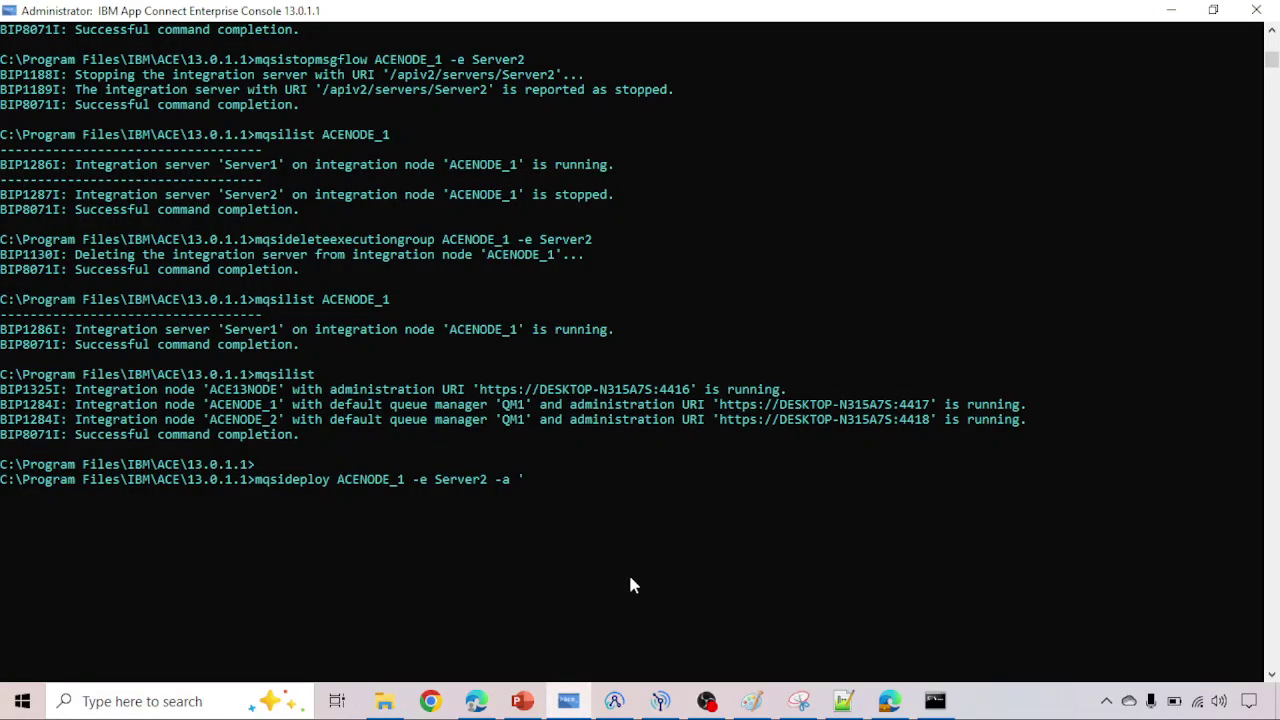
text(C:\Users\Rishu Tiwary\IBM\ACET13\workspace\BARfiles)
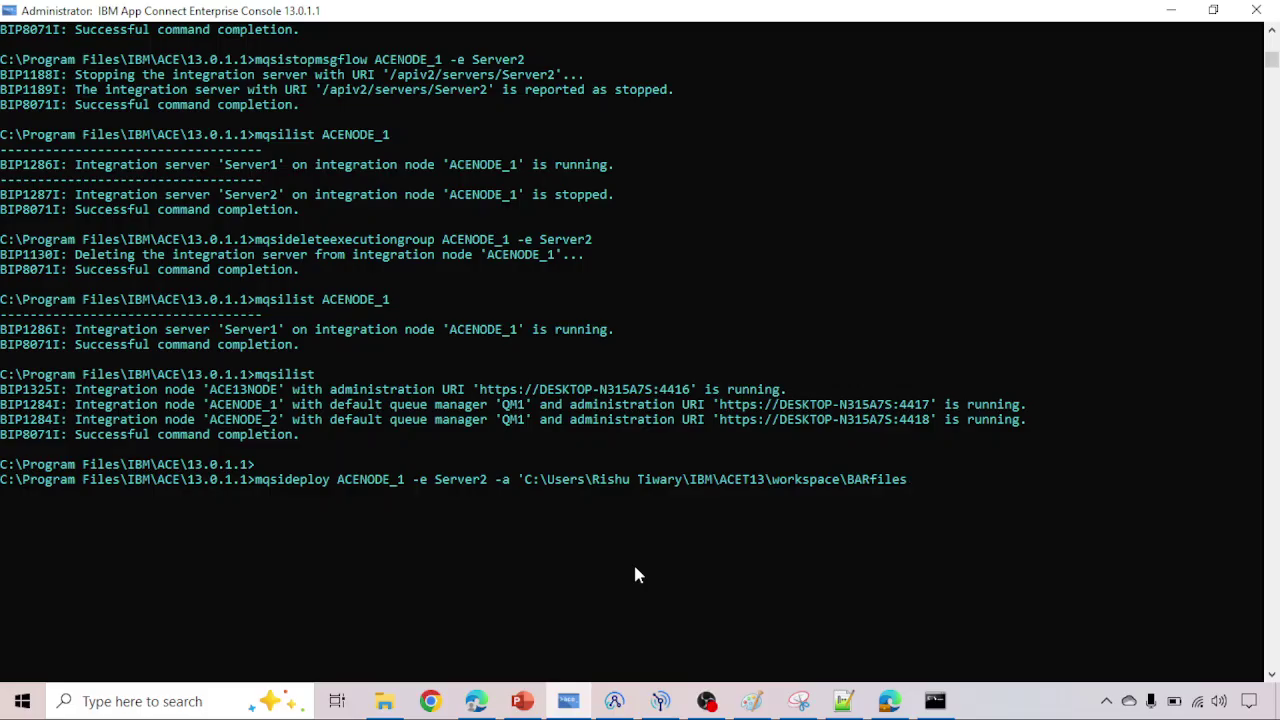
text(\)
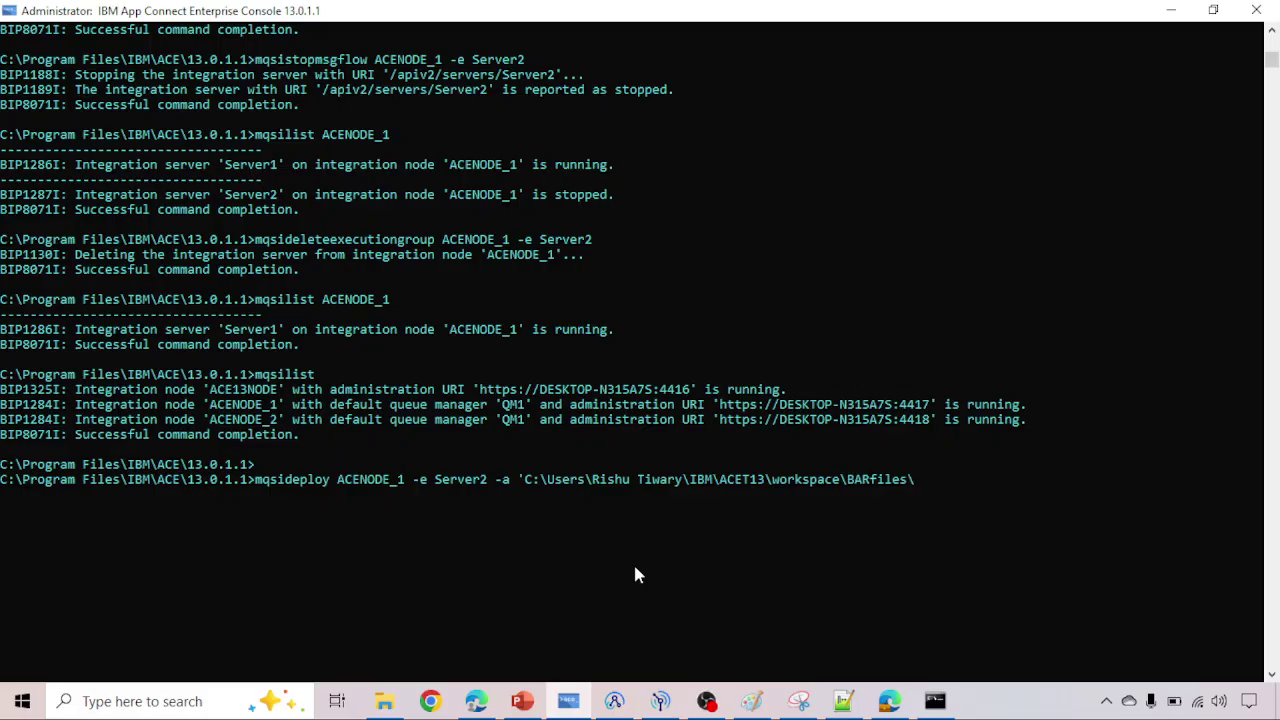
Step: Copy the file name Test_App.bar from File Explorer and append it with a closing single quote to the path in the mqsideploy command
click(386, 702)
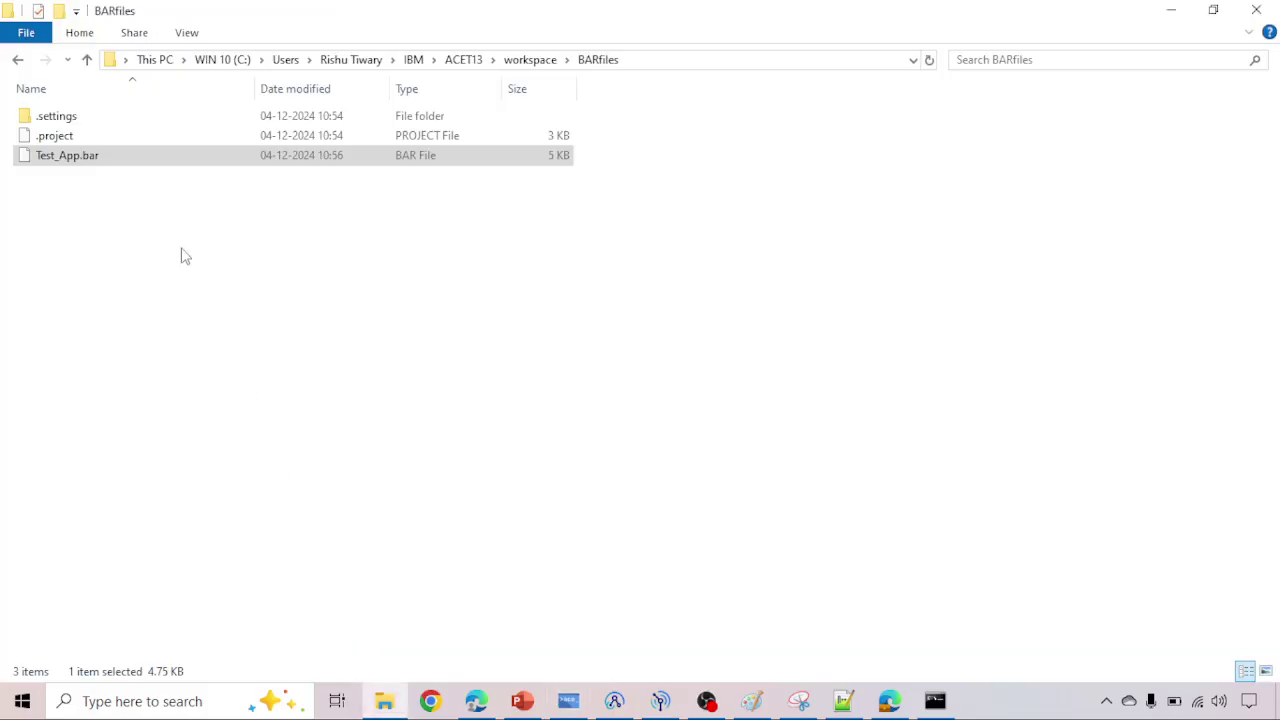
click(70, 156)
key(ctrl+a)
key(ctrl+c)
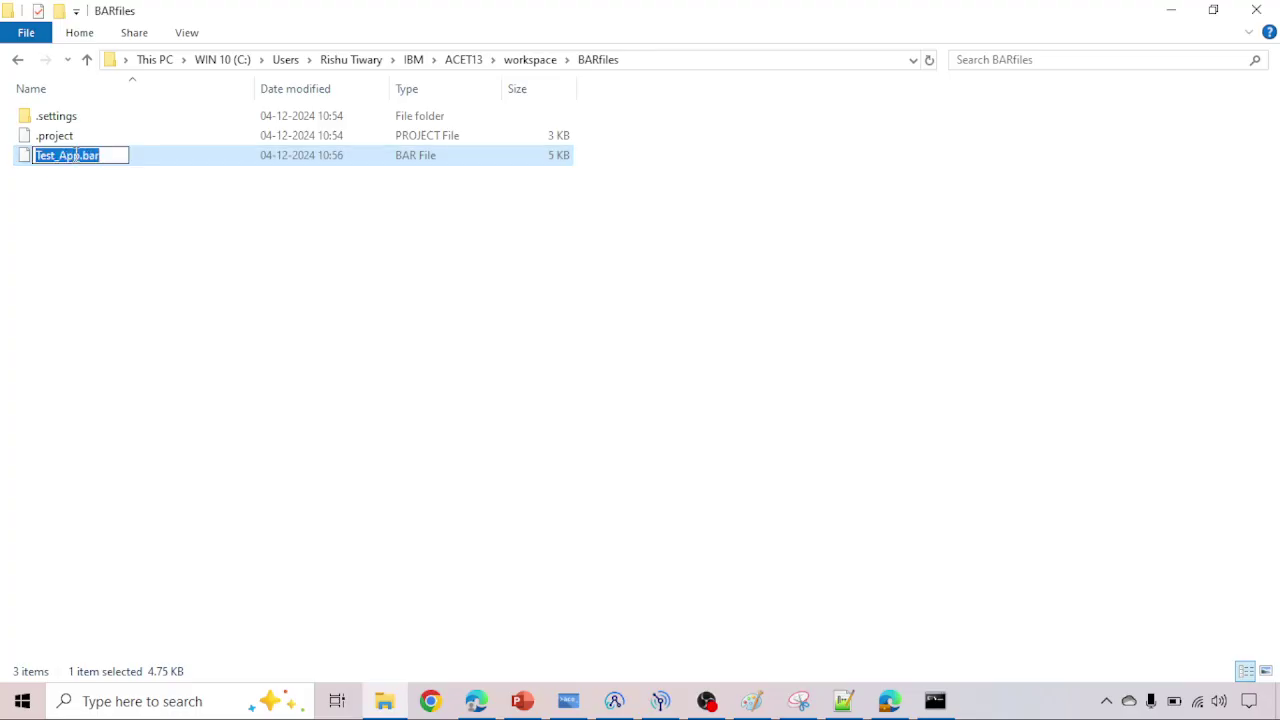
click(386, 701)
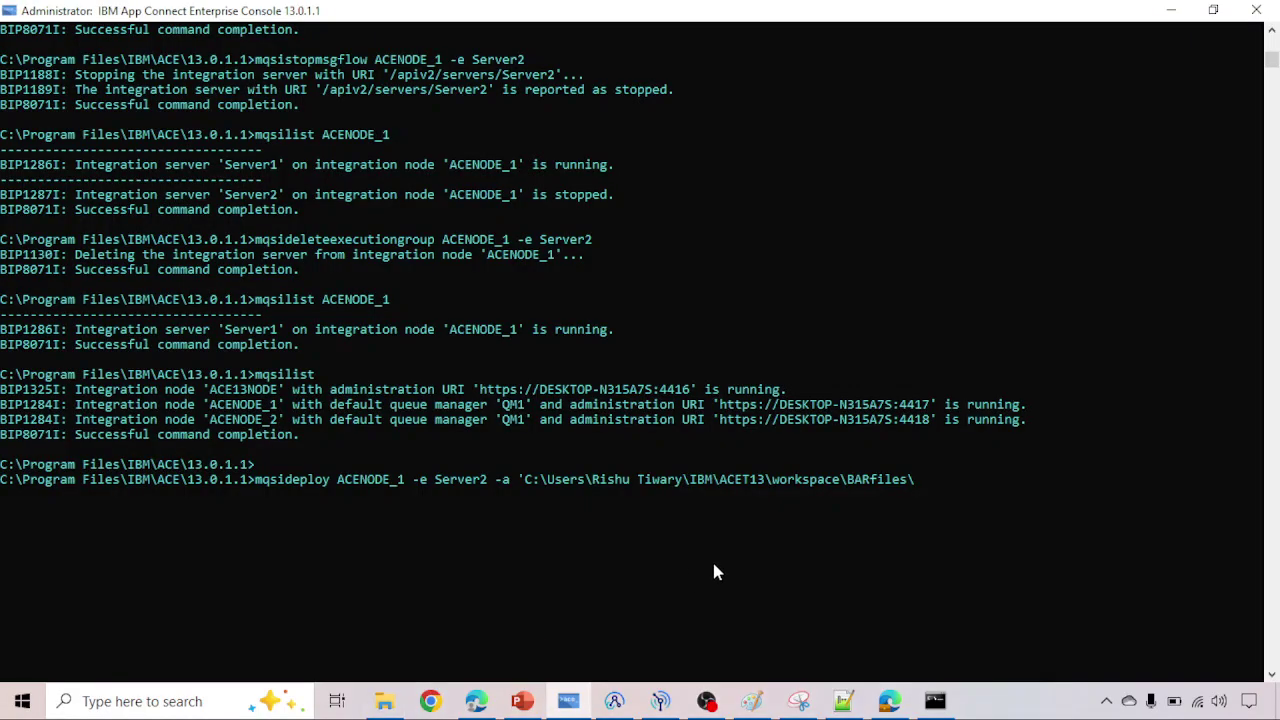
key(ctrl+v)
Step: Check Server2 in the Toolkit, return to the console and review the mqsideploy command's options, BAR file path and current directory
click(614, 701)
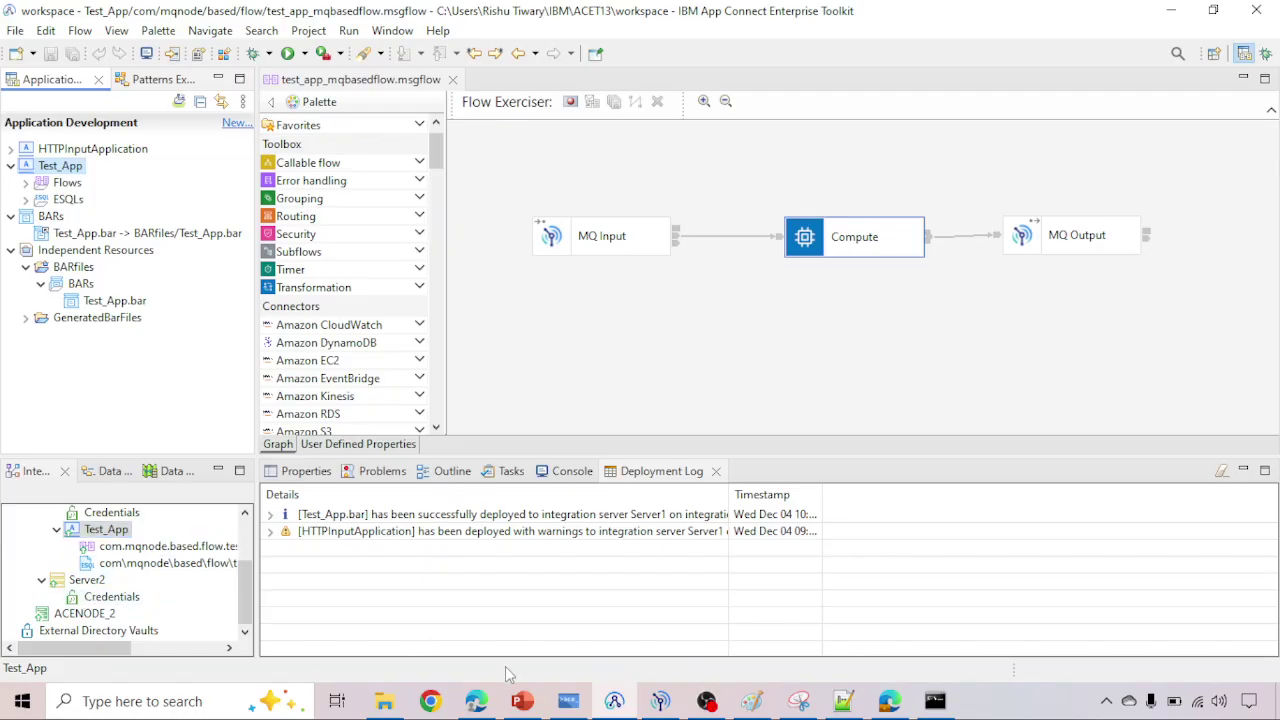
click(568, 701)
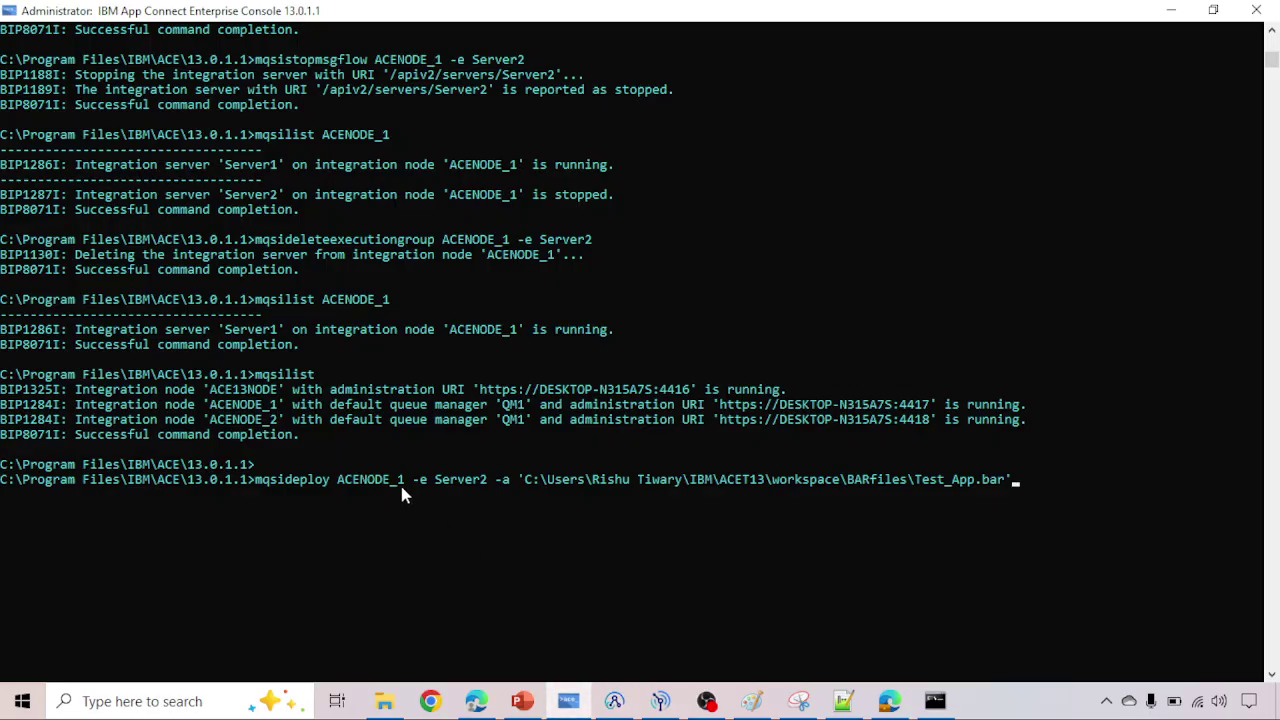
drag(256, 480, 324, 483)
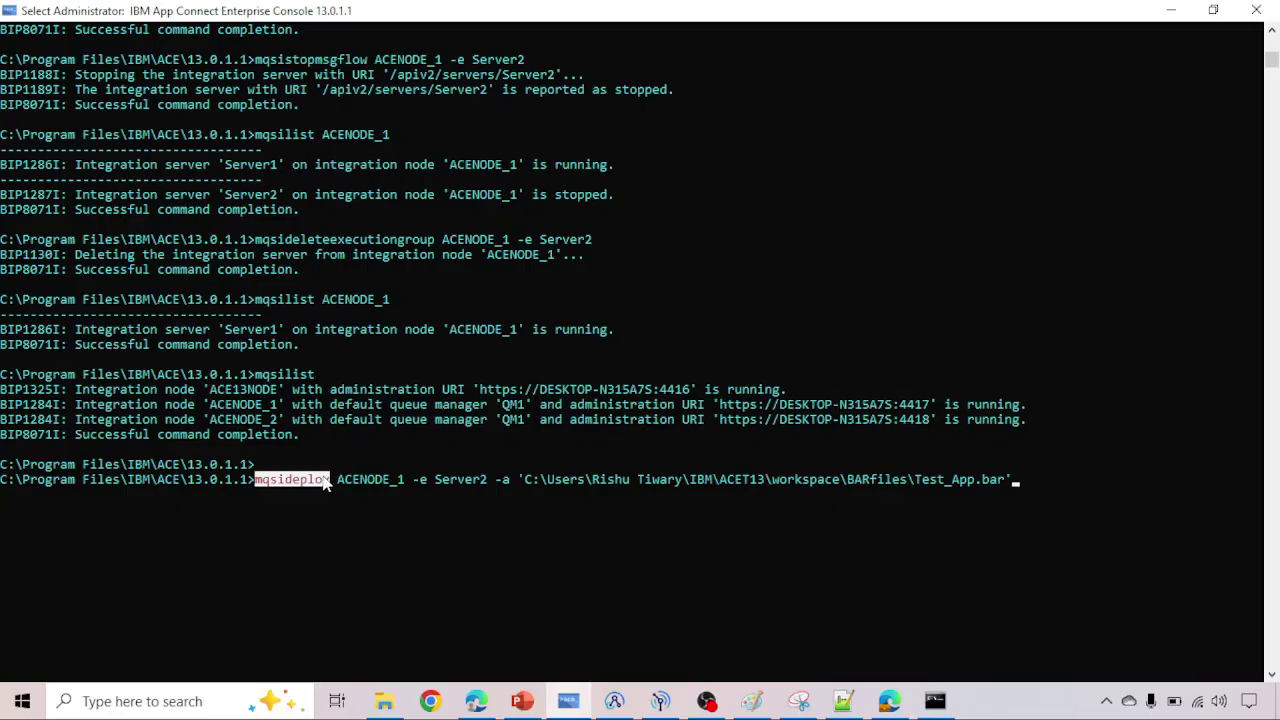
drag(324, 483, 510, 487)
click(339, 481)
drag(520, 481, 1003, 481)
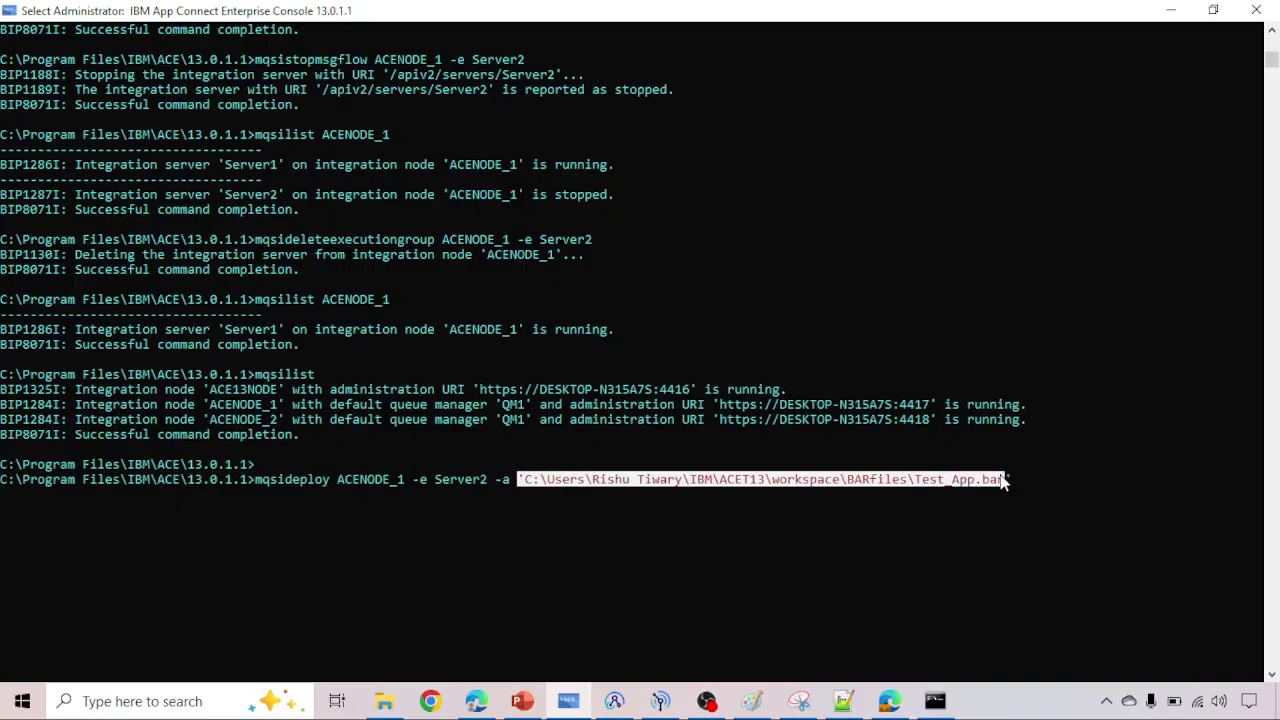
click(530, 481)
drag(530, 481, 757, 484)
drag(5, 484, 242, 483)
drag(521, 481, 997, 484)
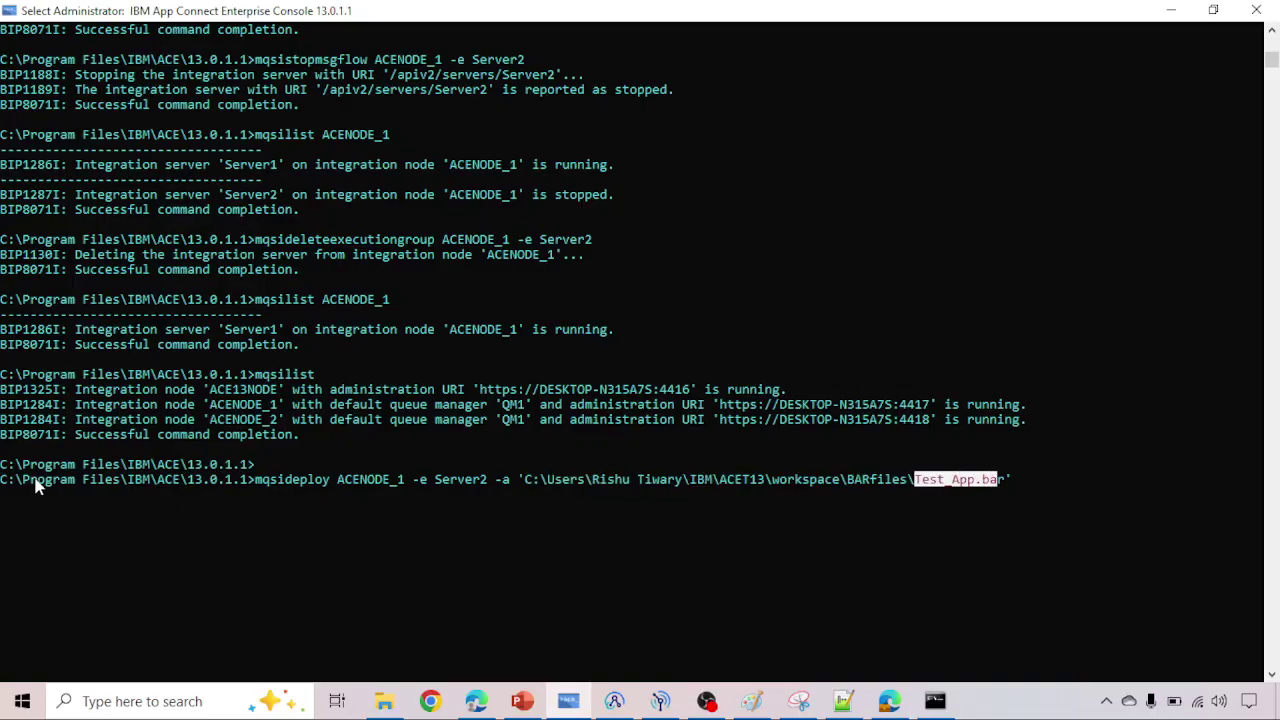
drag(5, 481, 247, 487)
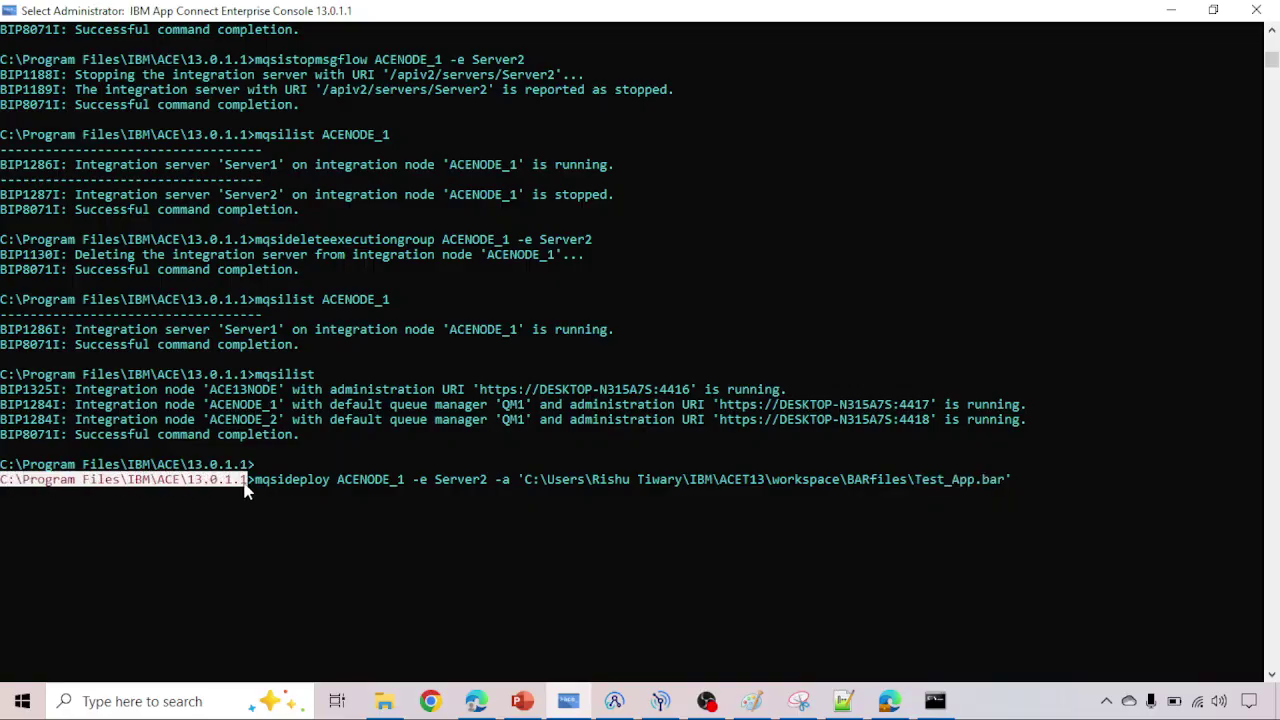
drag(530, 484, 915, 485)
click(913, 480)
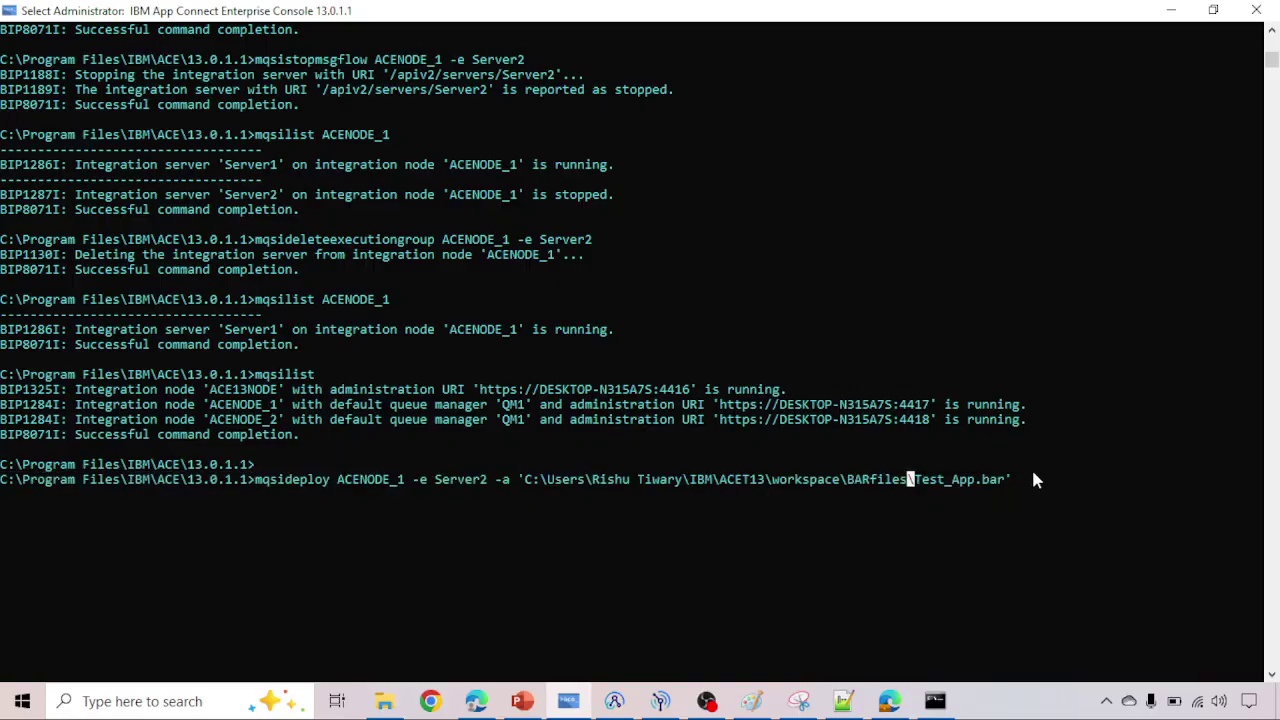
Step: Run the mqsideploy command for Server2 and read through the syntax and command options in its output
key(Escape)
key(Return)
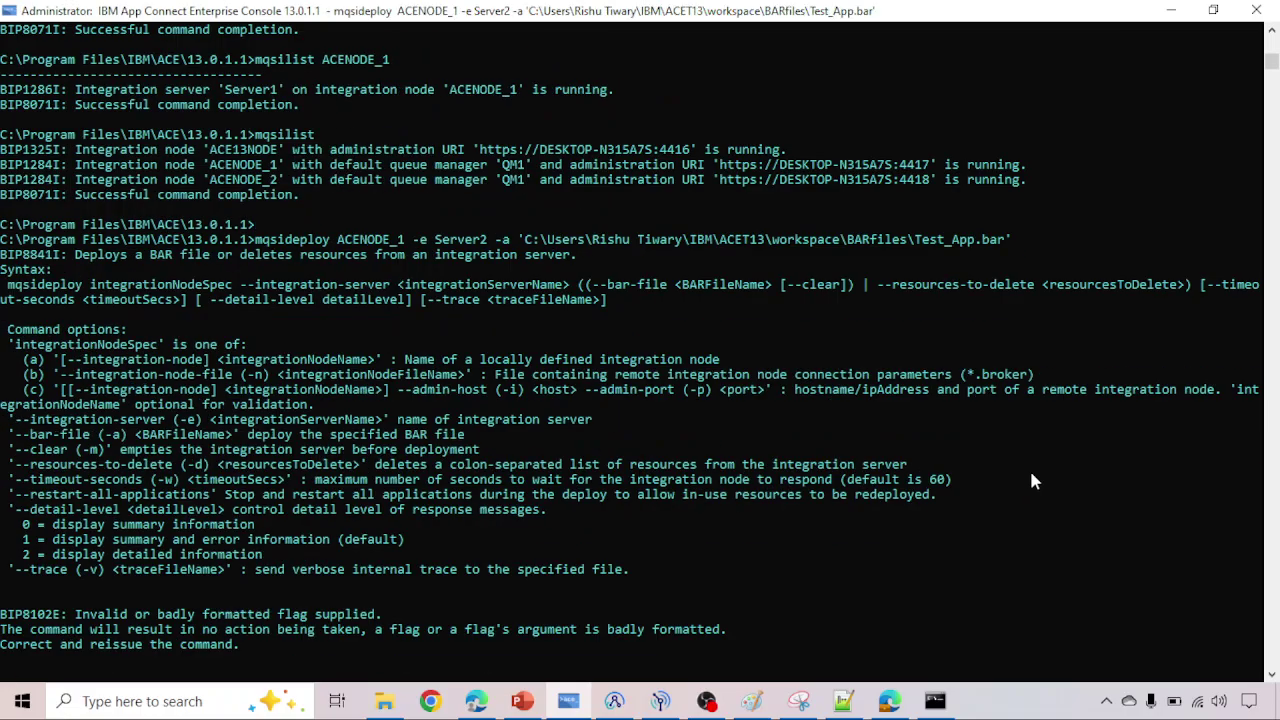
scroll(651, 425, up, 6)
scroll(650, 425, up, 6)
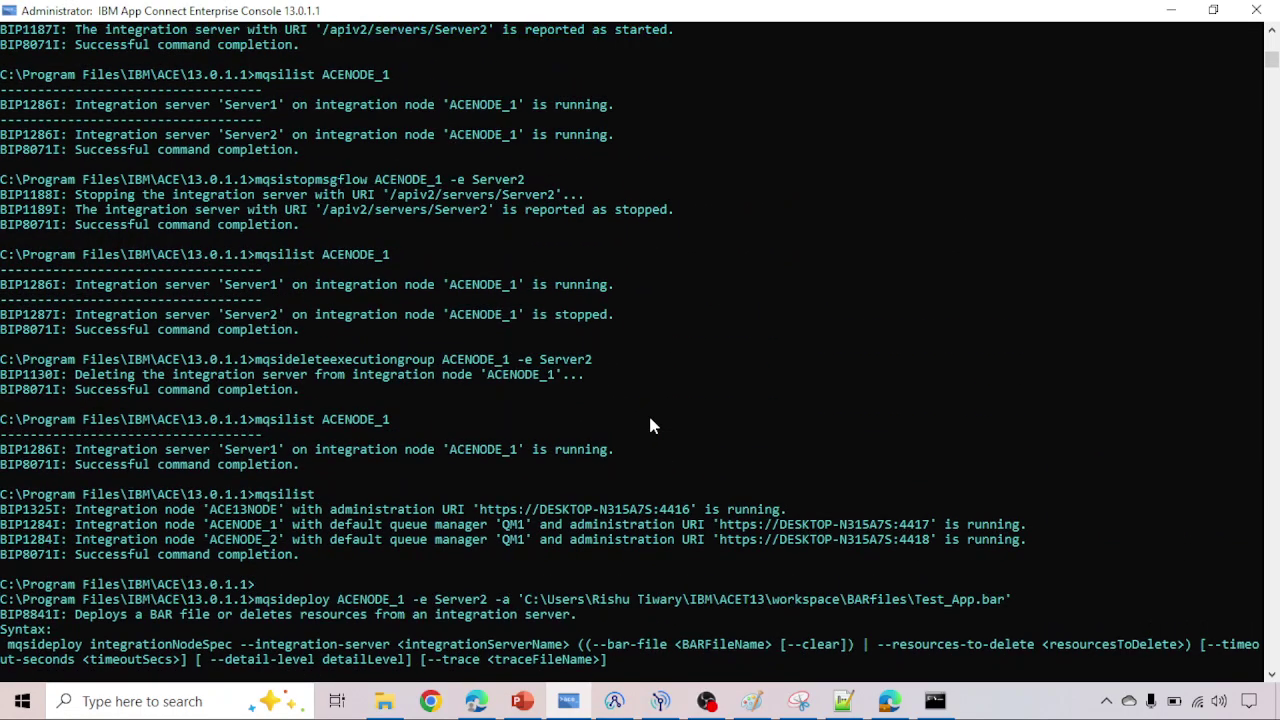
scroll(650, 425, down, 7)
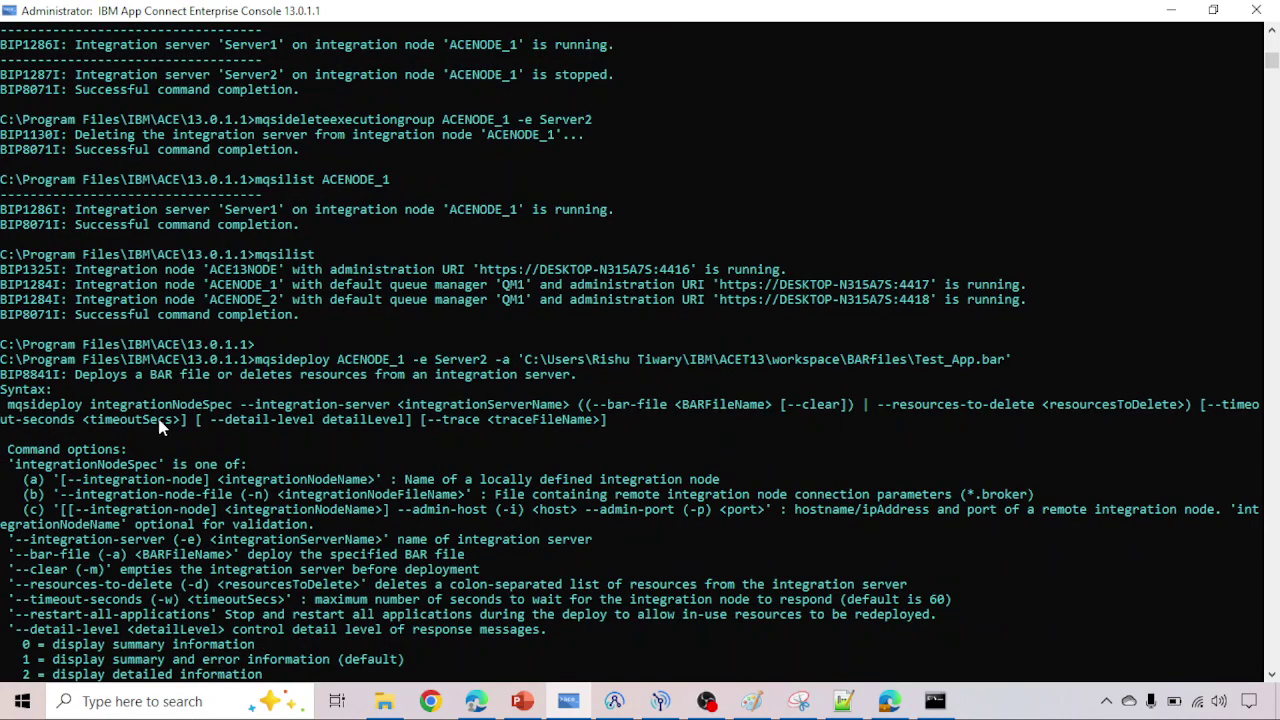
scroll(150, 424, down, 2)
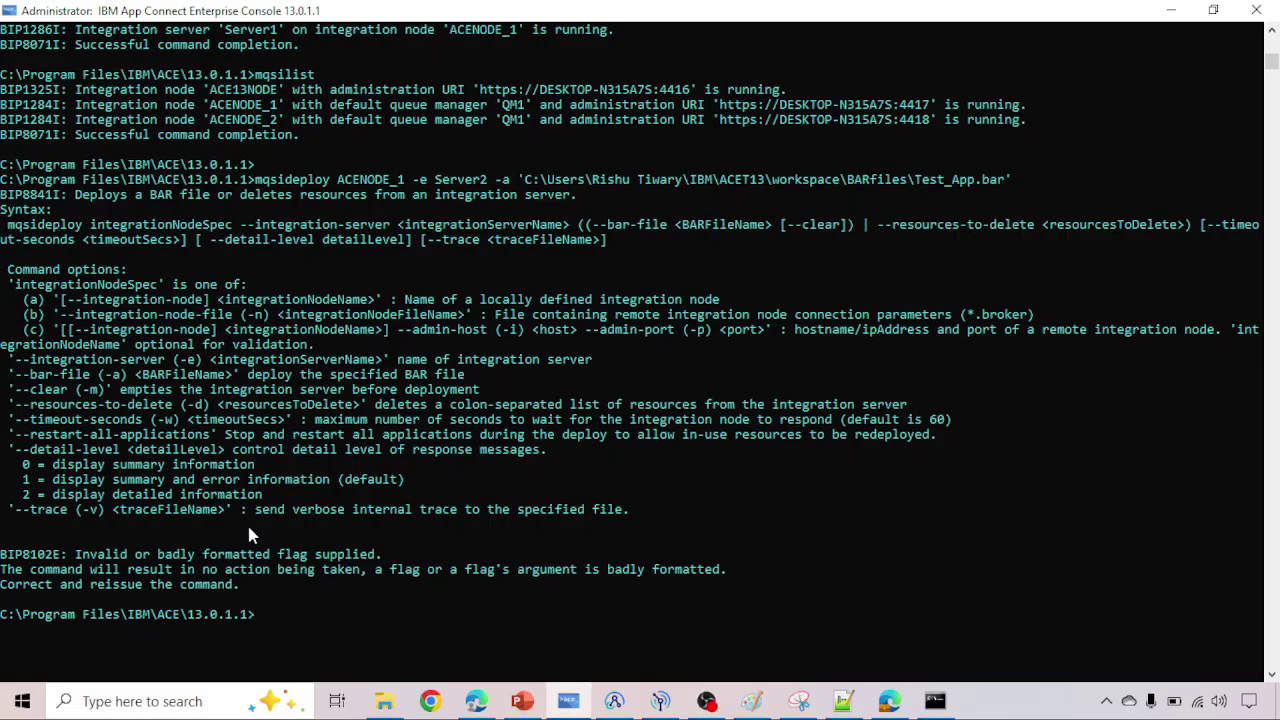
scroll(250, 535, up, 2)
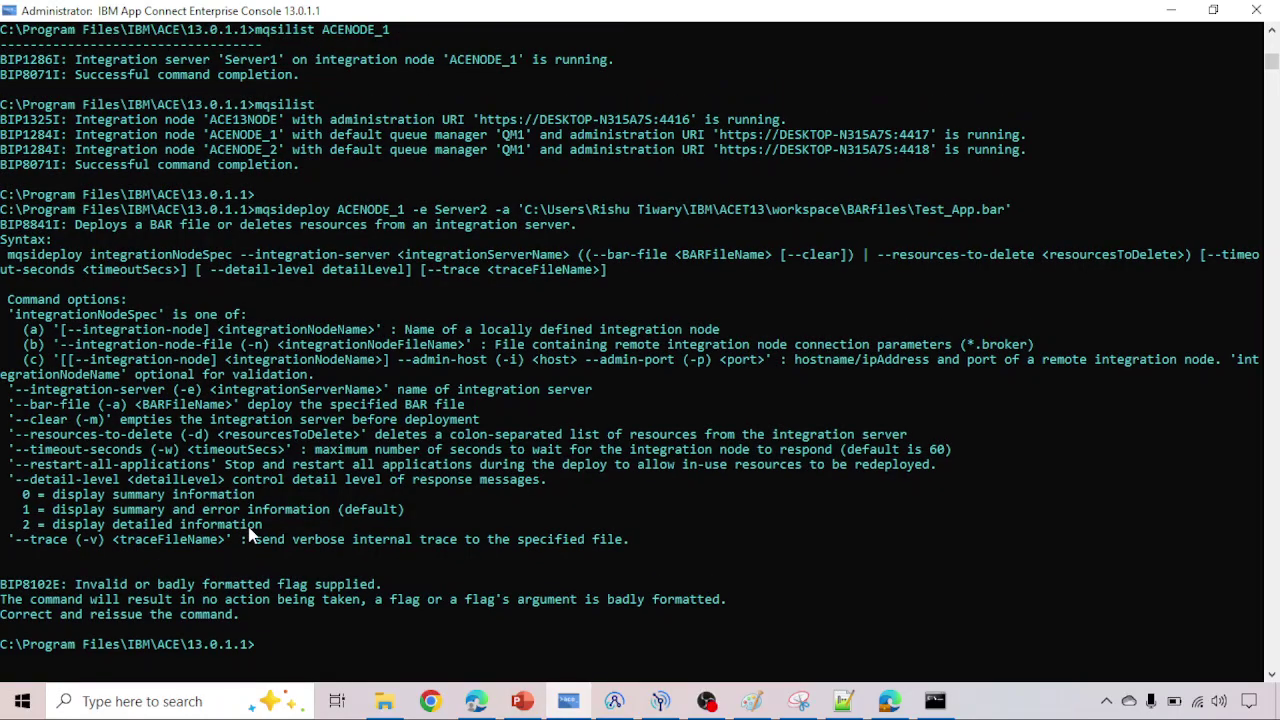
scroll(250, 535, up, 1)
scroll(252, 536, up, 1)
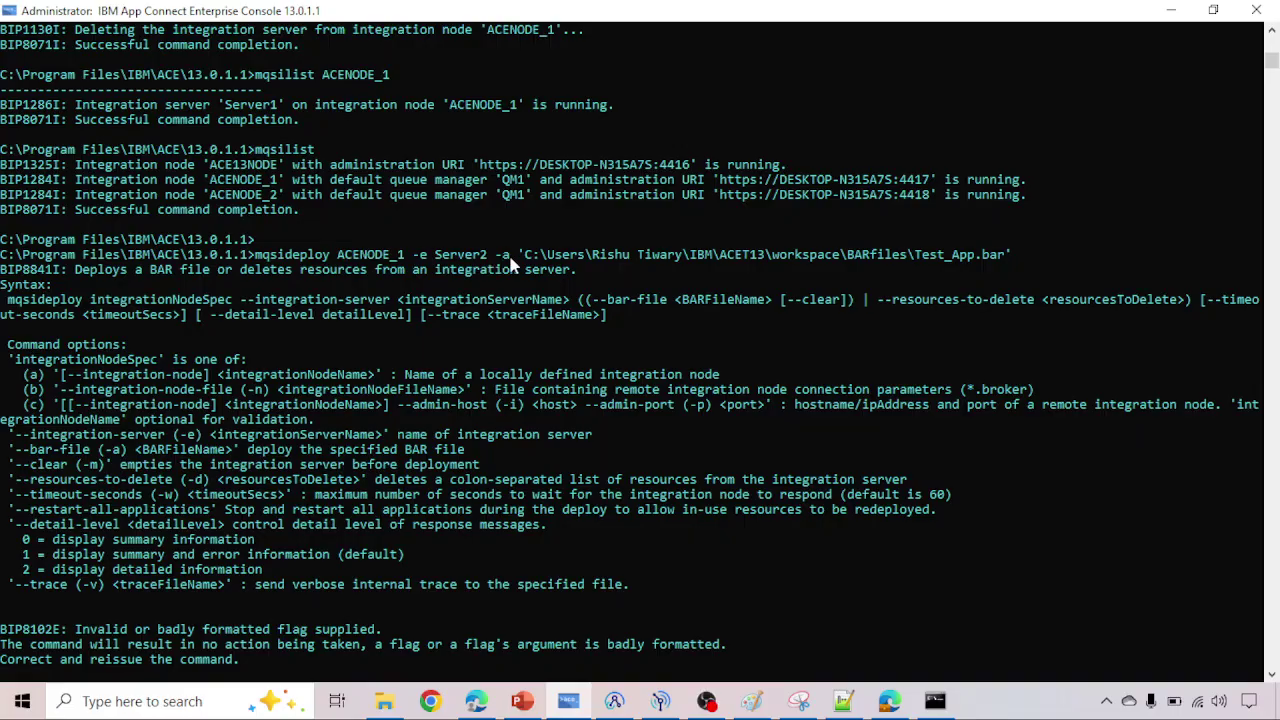
Step: Recall the same mqsideploy command for Server2 and try running it again
key(Up)
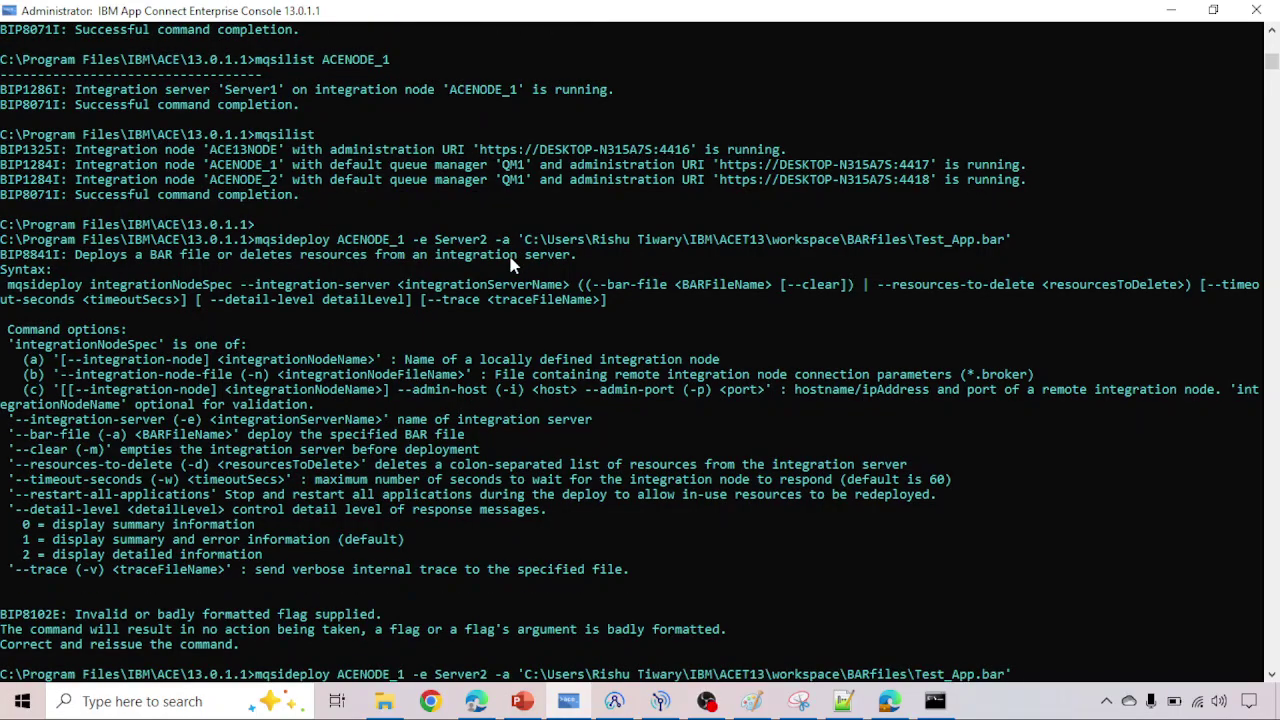
scroll(511, 263, down, 3)
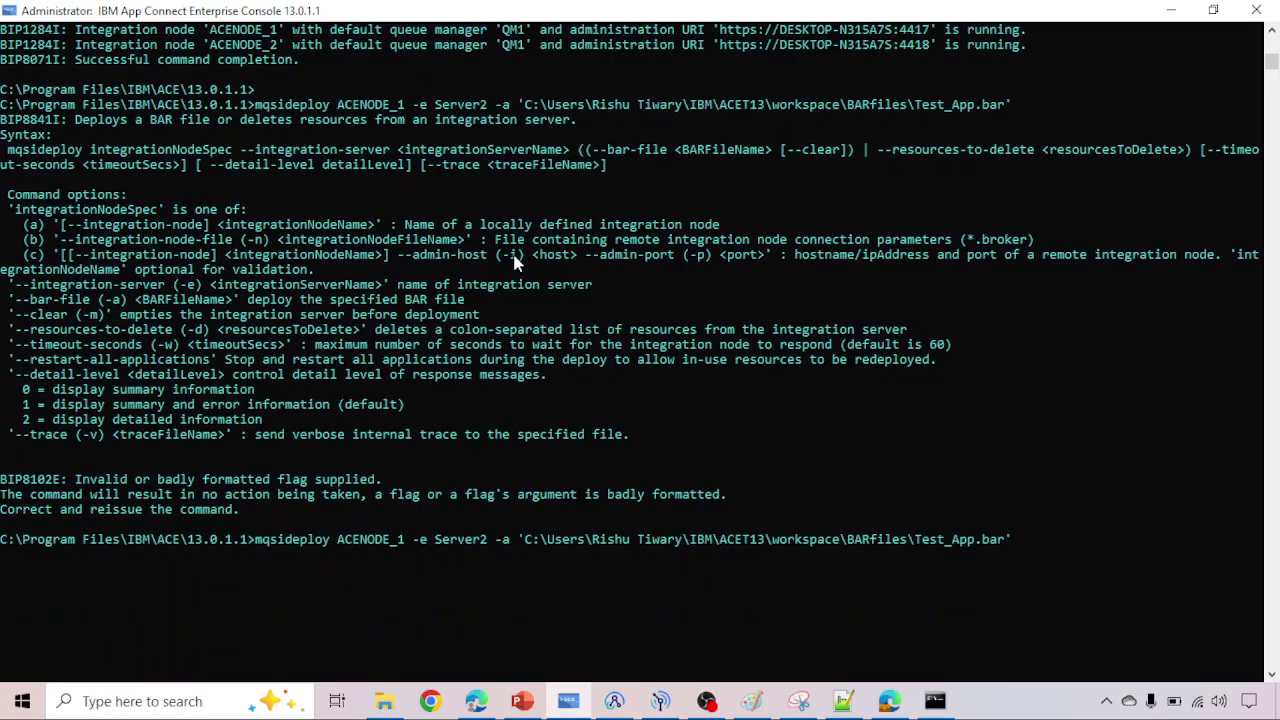
key(Return)
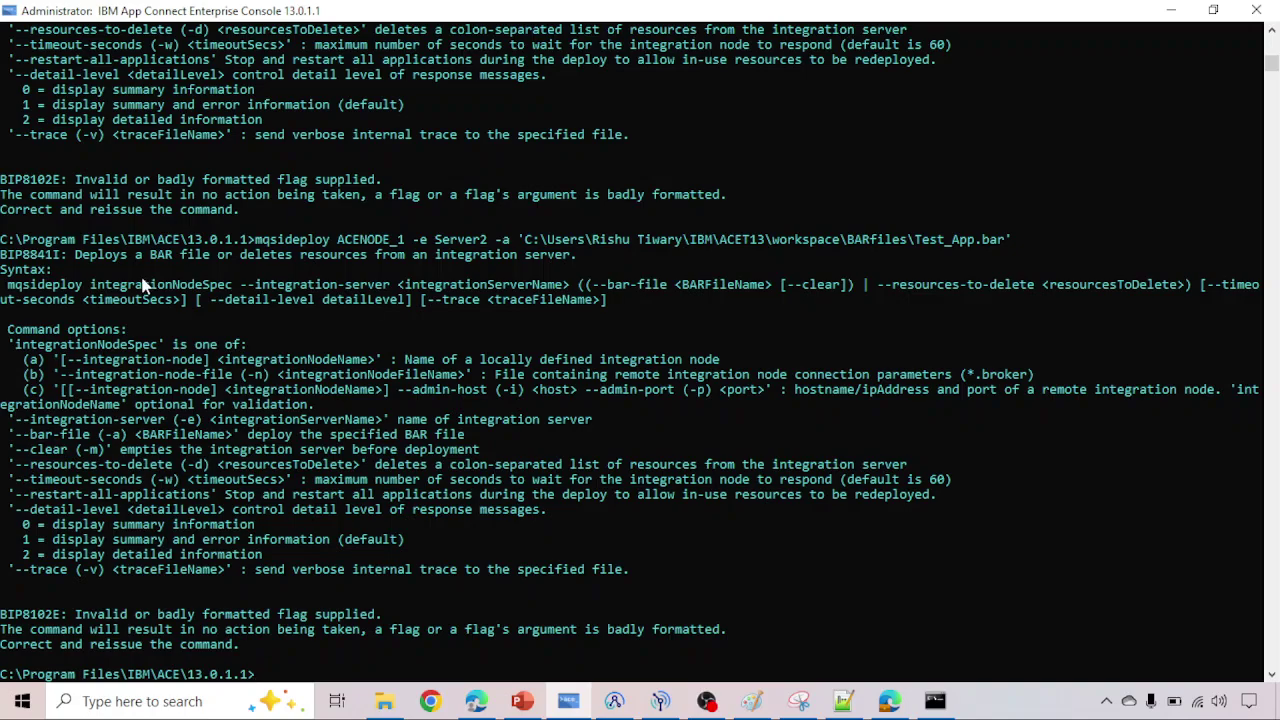
Step: Copy the mqsideploy syntax up to [--clear]) from the console output and paste it on a new line in Notepad++'s new 181 file
drag(8, 289, 856, 293)
right_click(856, 293)
scroll(420, 434, down, 4)
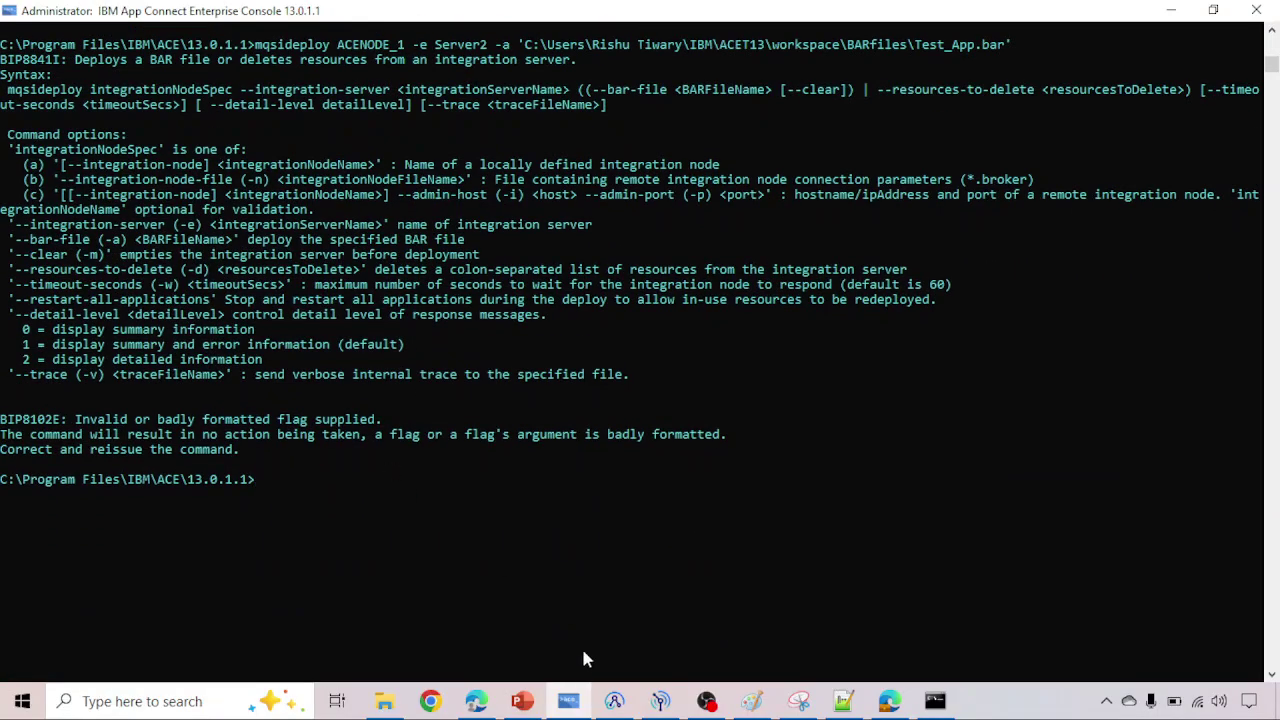
click(845, 701)
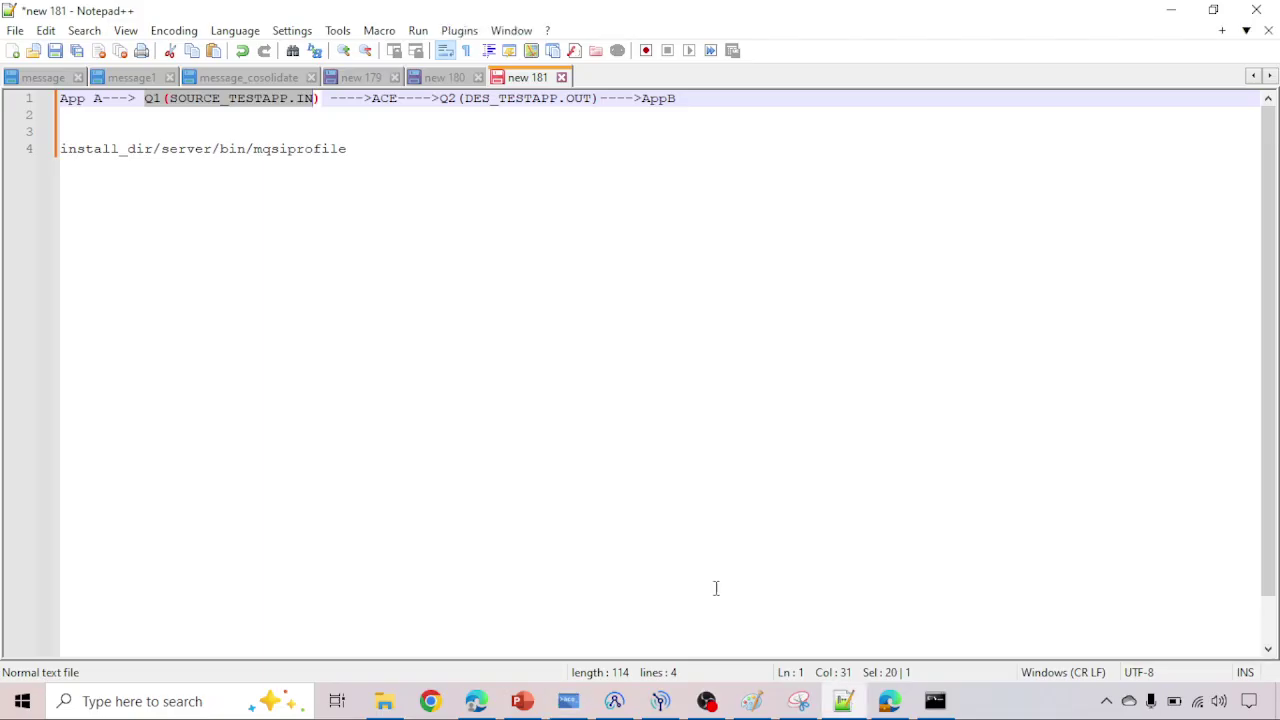
click(668, 552)
key(Return)
key(Return)
text(mqsideploy integrationNodeSpec --integration-server <integrationServerName> ((--bar-file <BARFileName> [--clear]))
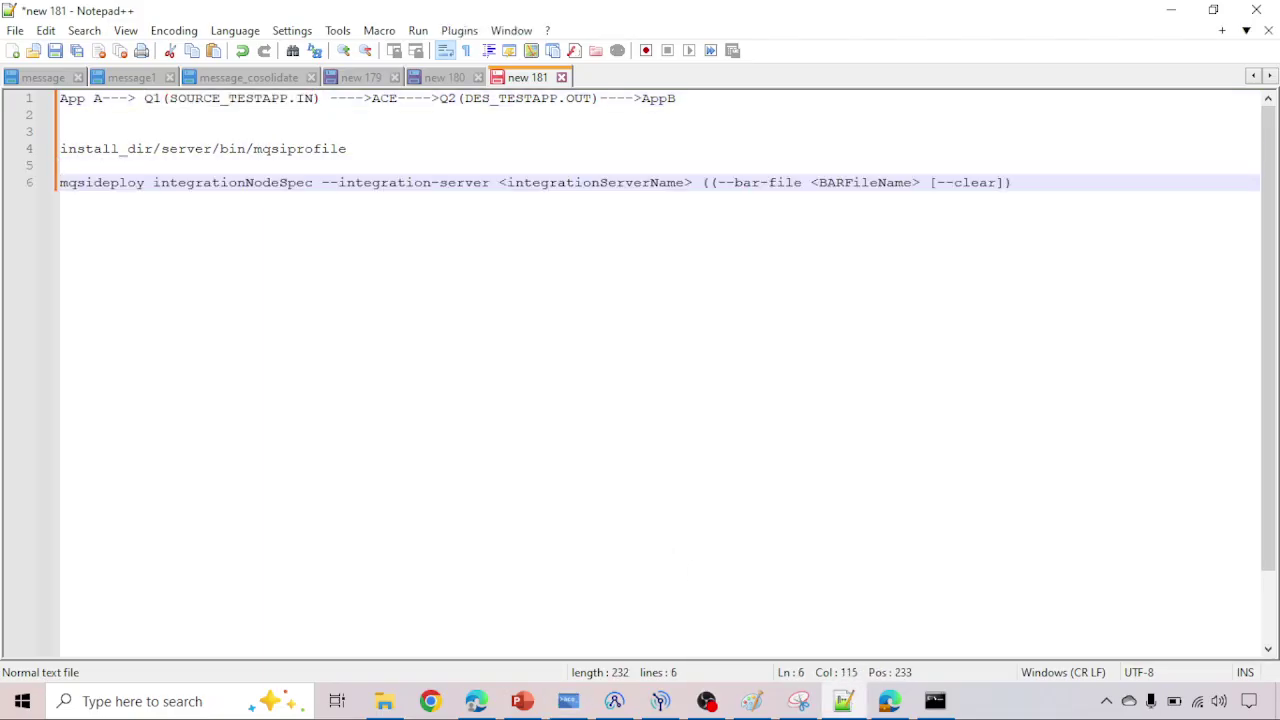
Step: Replace the integrationNodeSpec placeholder in the pasted mqsideploy syntax with ACENODE_1
double_click(228, 184)
key(BackSpace)
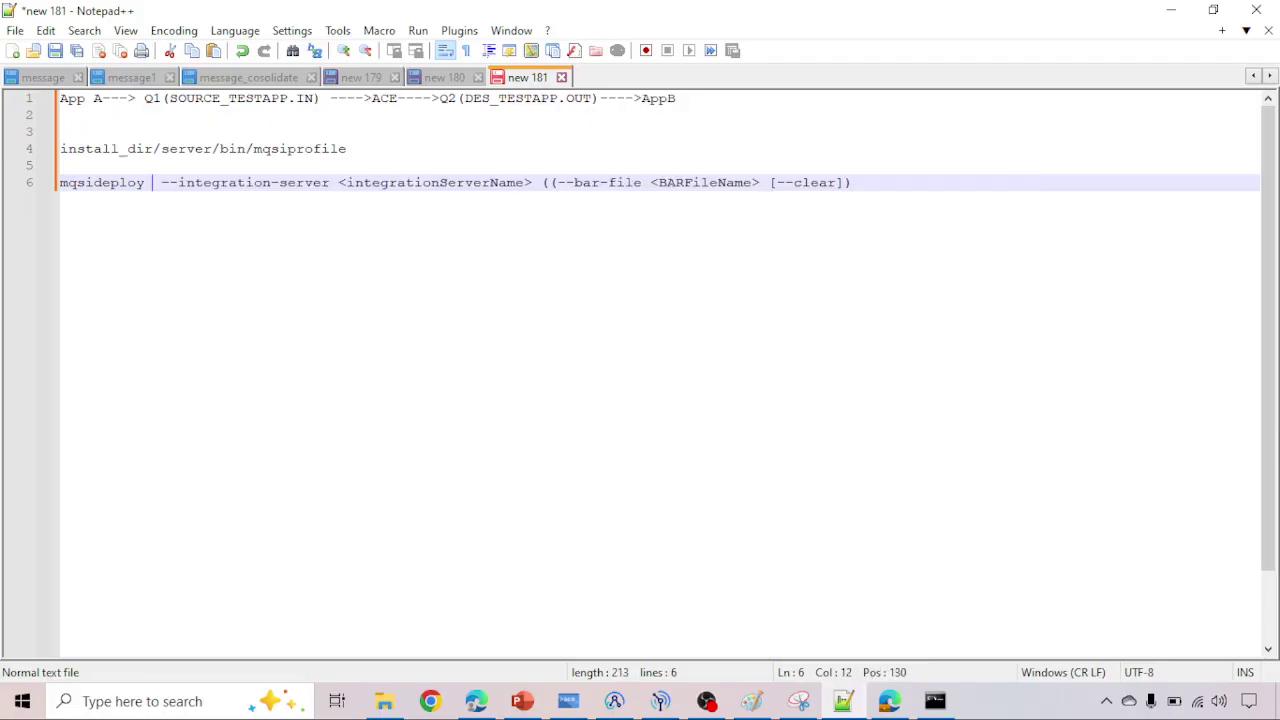
text(ACE)
text(NODE_)
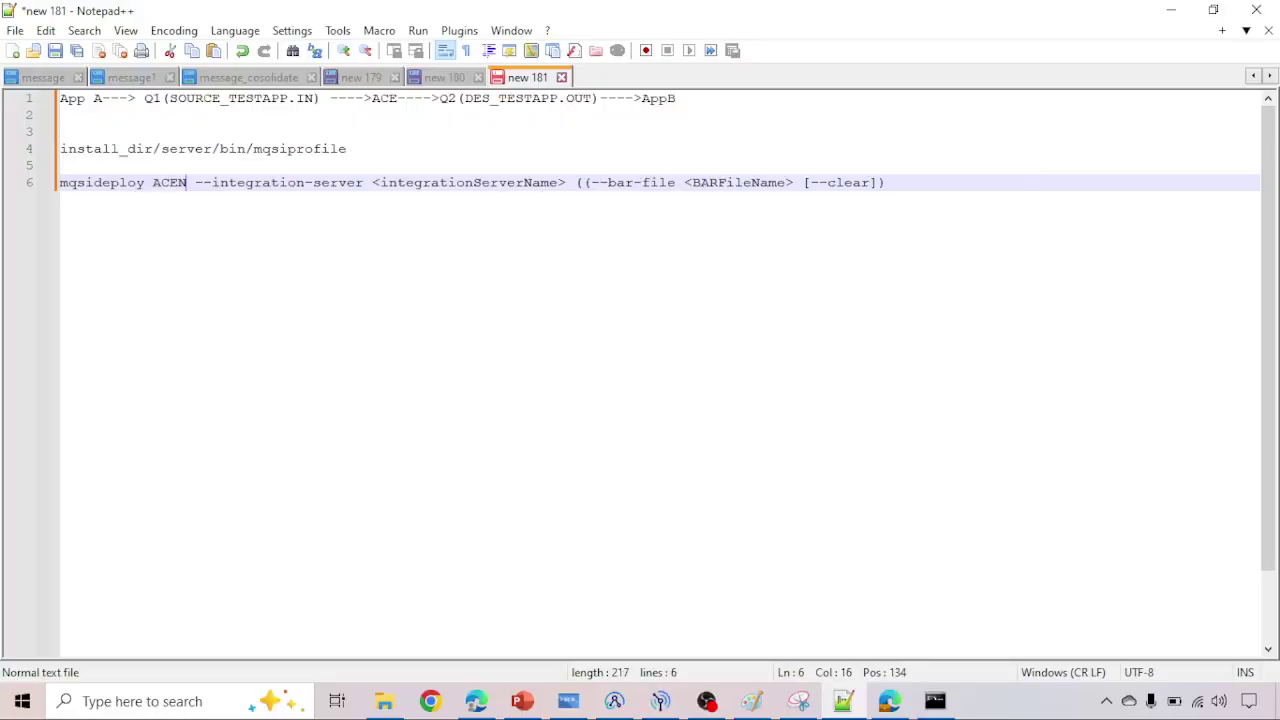
text(1)
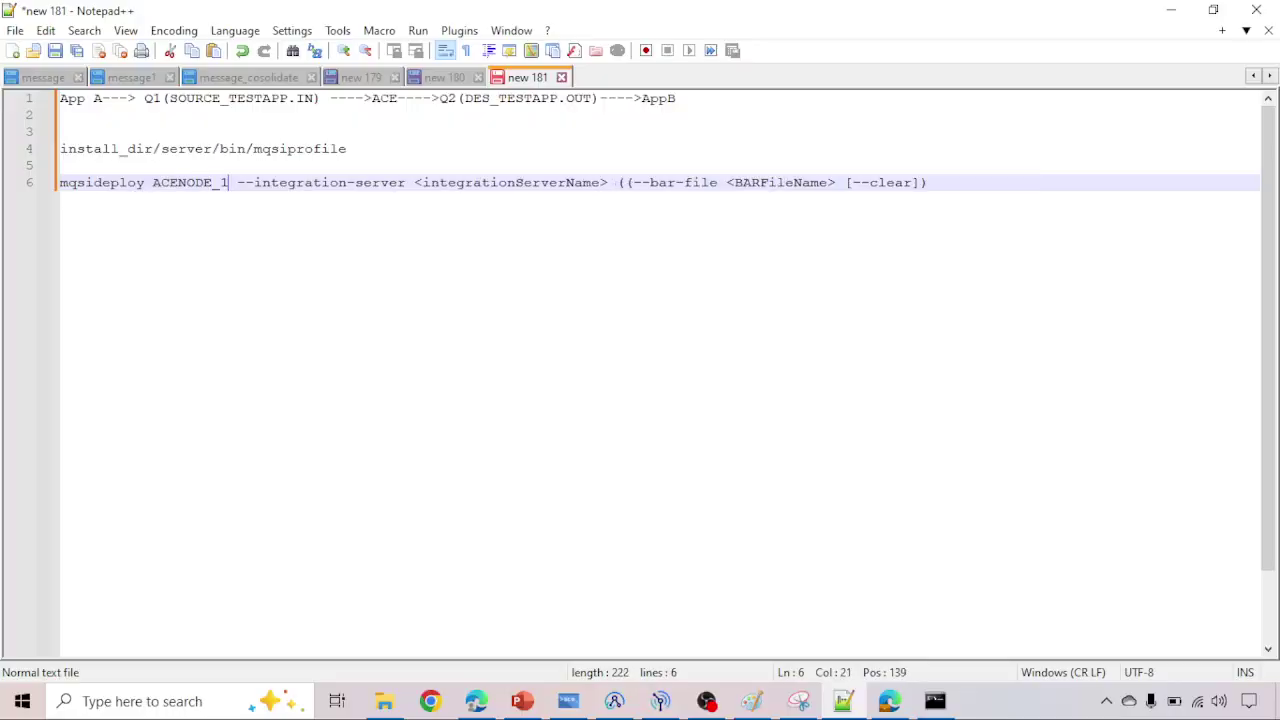
Step: Replace the <integrationServerName> placeholder in the mqsideploy line with Sever1
drag(418, 182, 608, 190)
key(Delete)
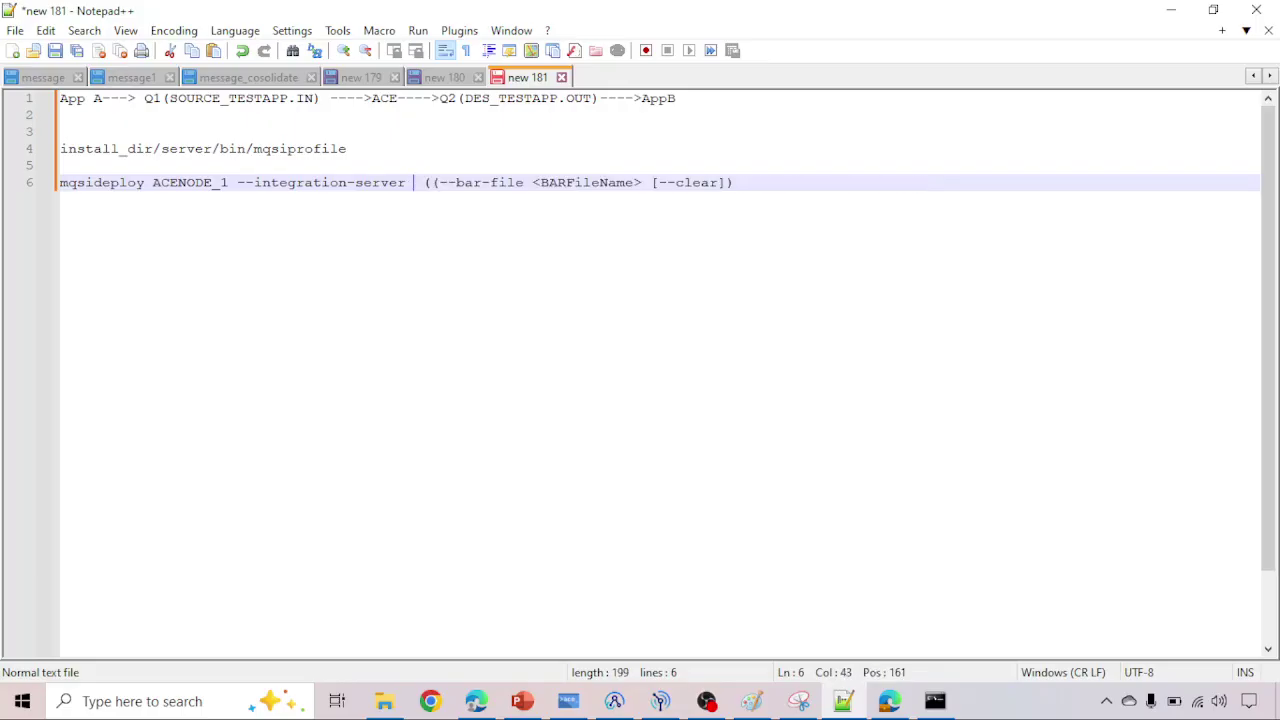
text(Sever)
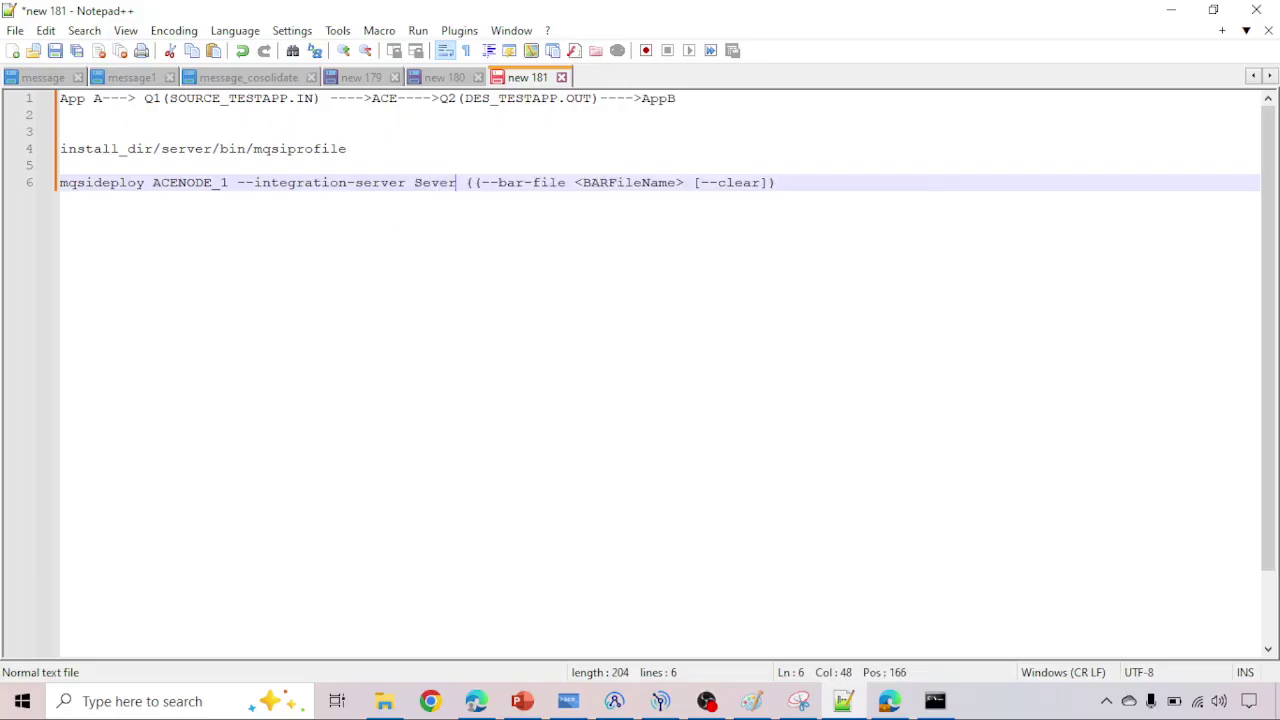
text(1)
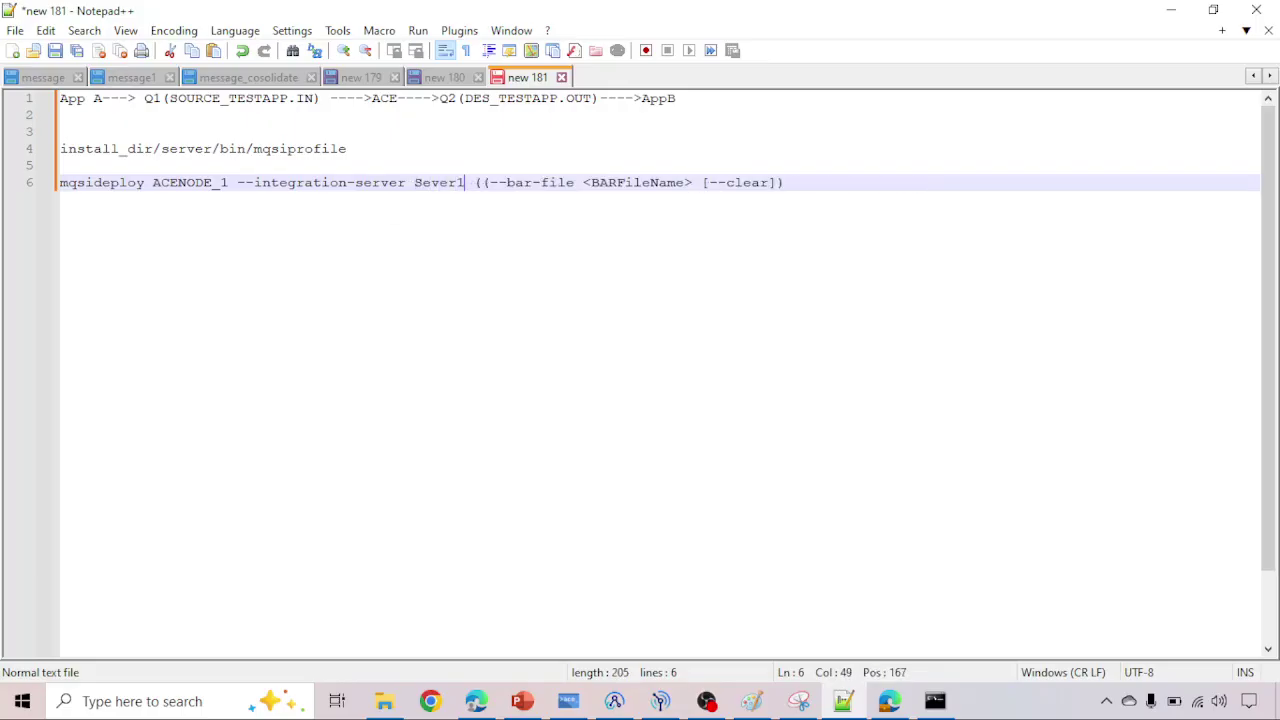
key(End)
click(490, 181)
Step: Replace <BARFileName> [--clear]) with the full Test_App.bar path copied from the console, and remove both opening parentheses before --bar-file
click(570, 703)
key(Up)
key(Return)
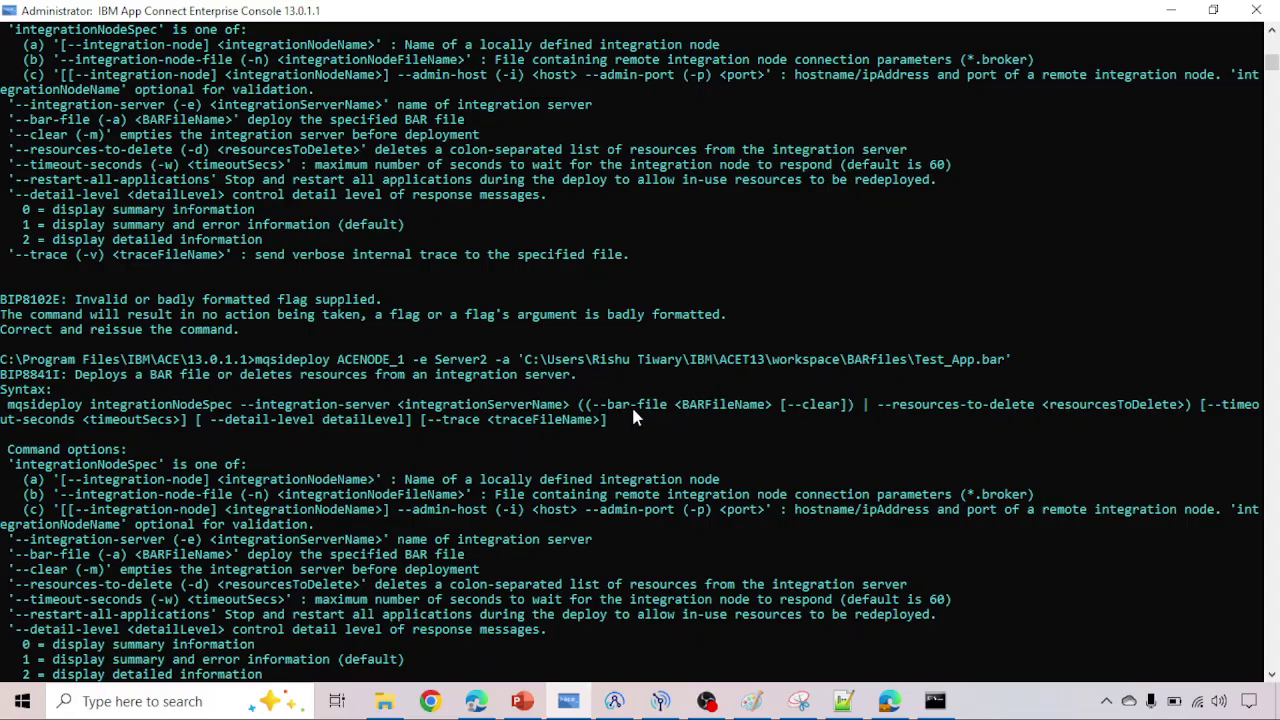
drag(526, 360, 1000, 368)
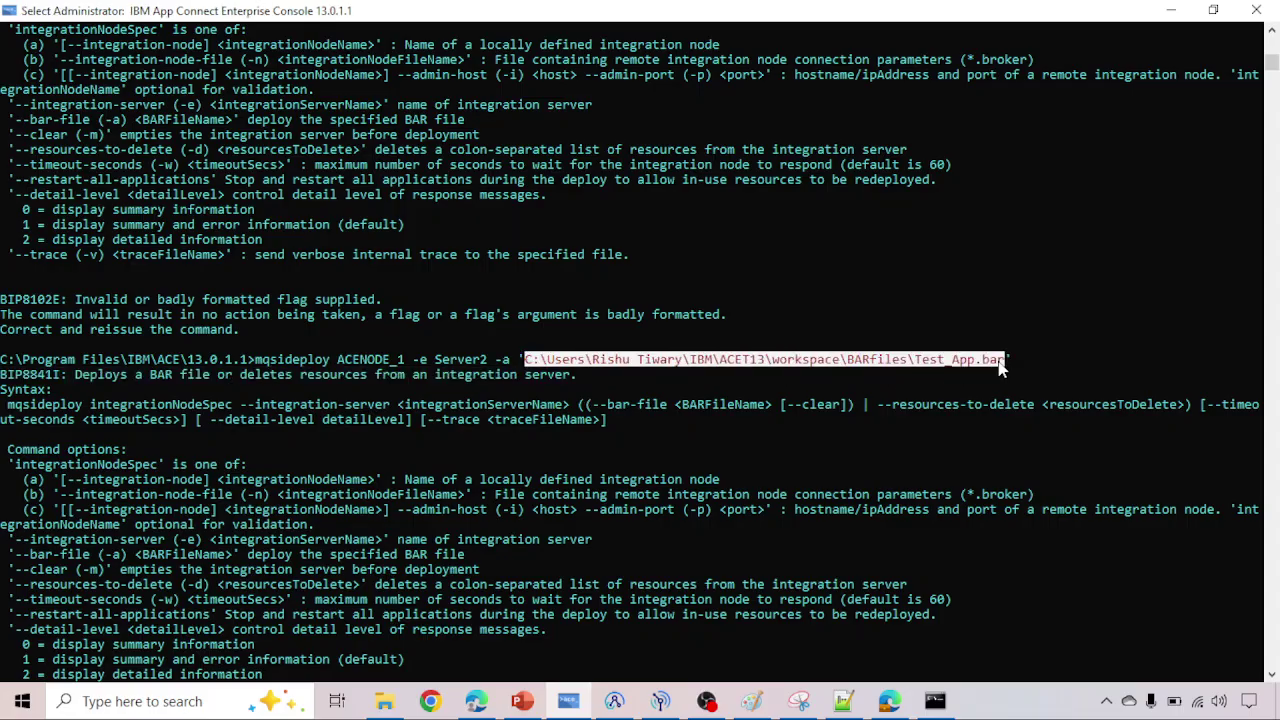
right_click(1000, 368)
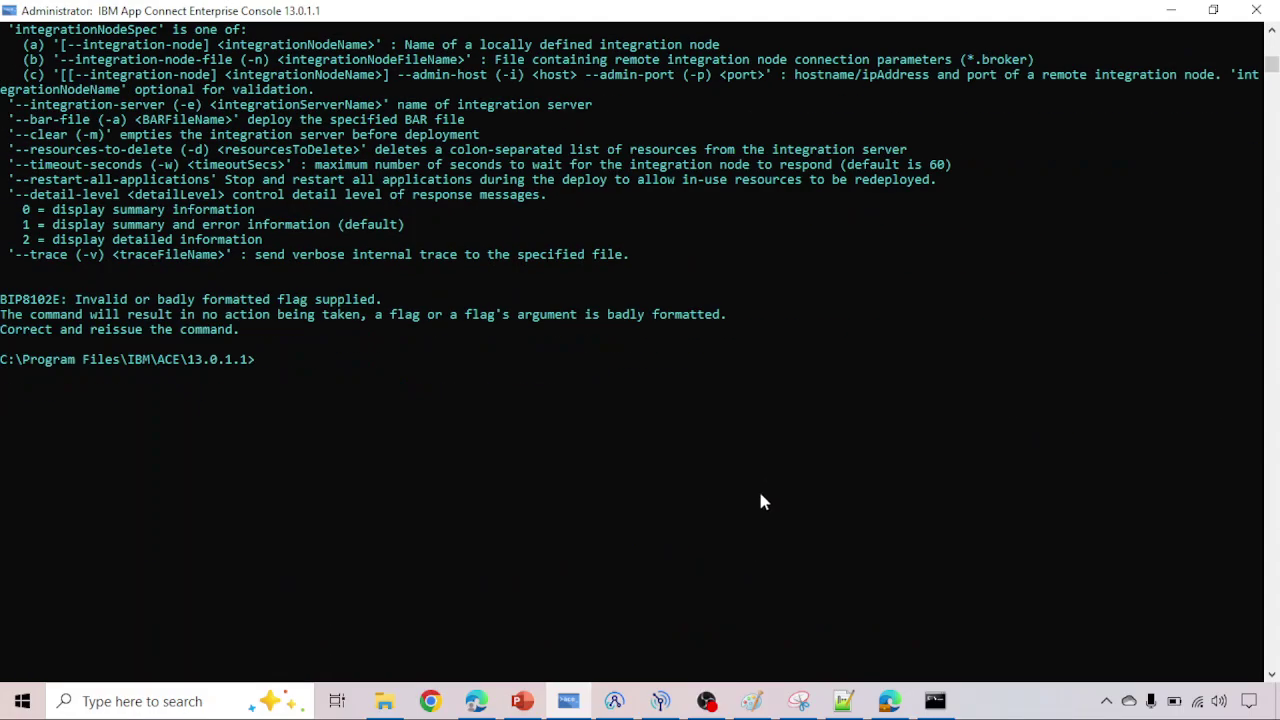
click(843, 703)
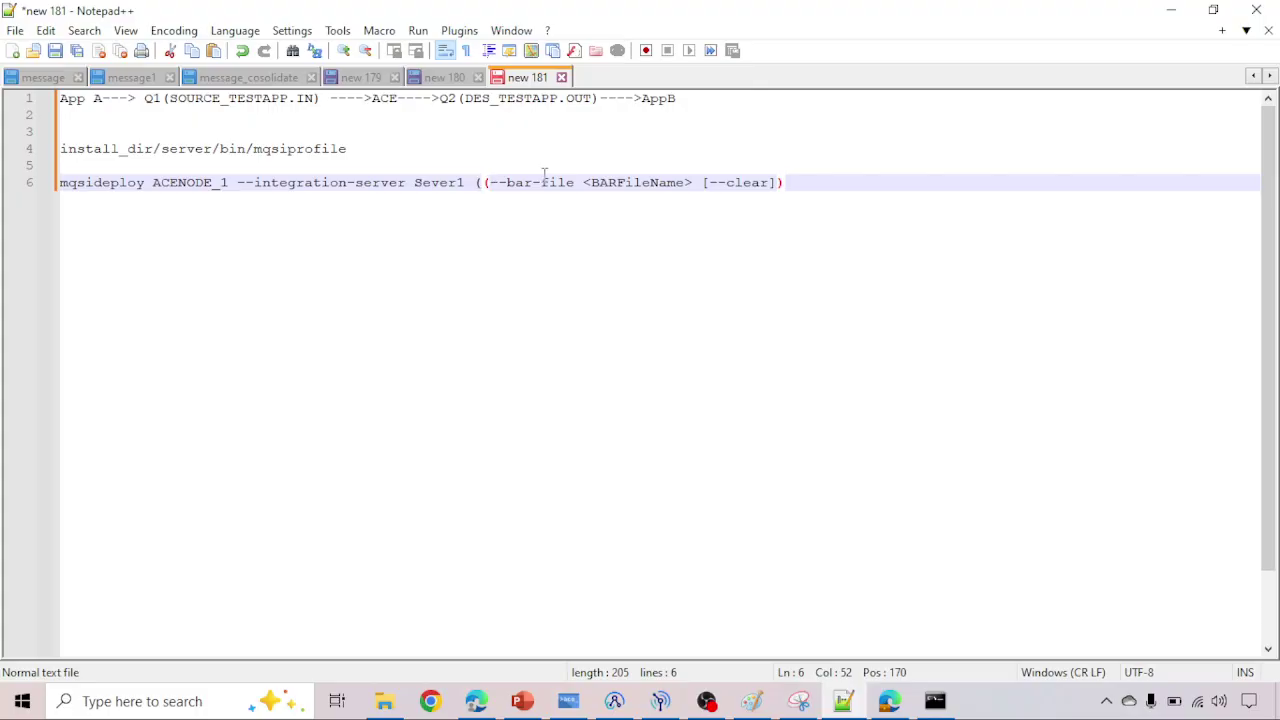
click(588, 182)
drag(588, 182, 803, 182)
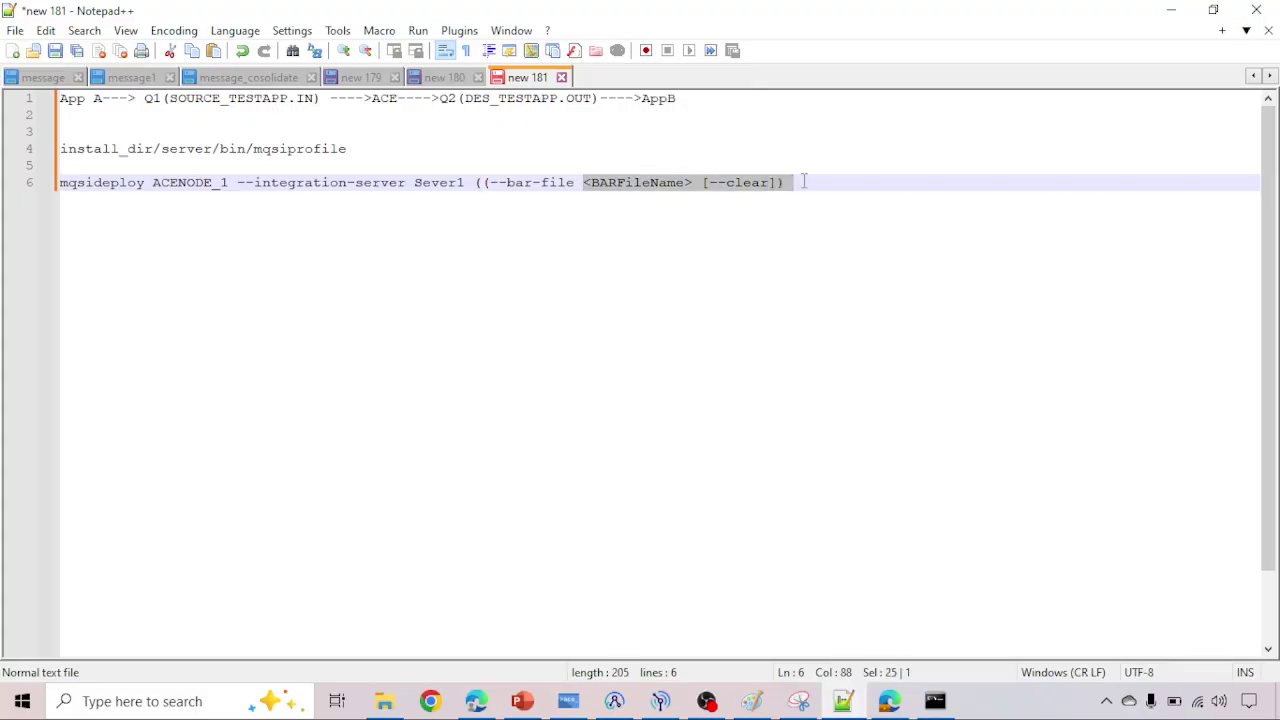
text(C:\Users\Rishu Tiwary\IBM\ACET13\workspace\BARfiles\Test_App.bar)
click(488, 182)
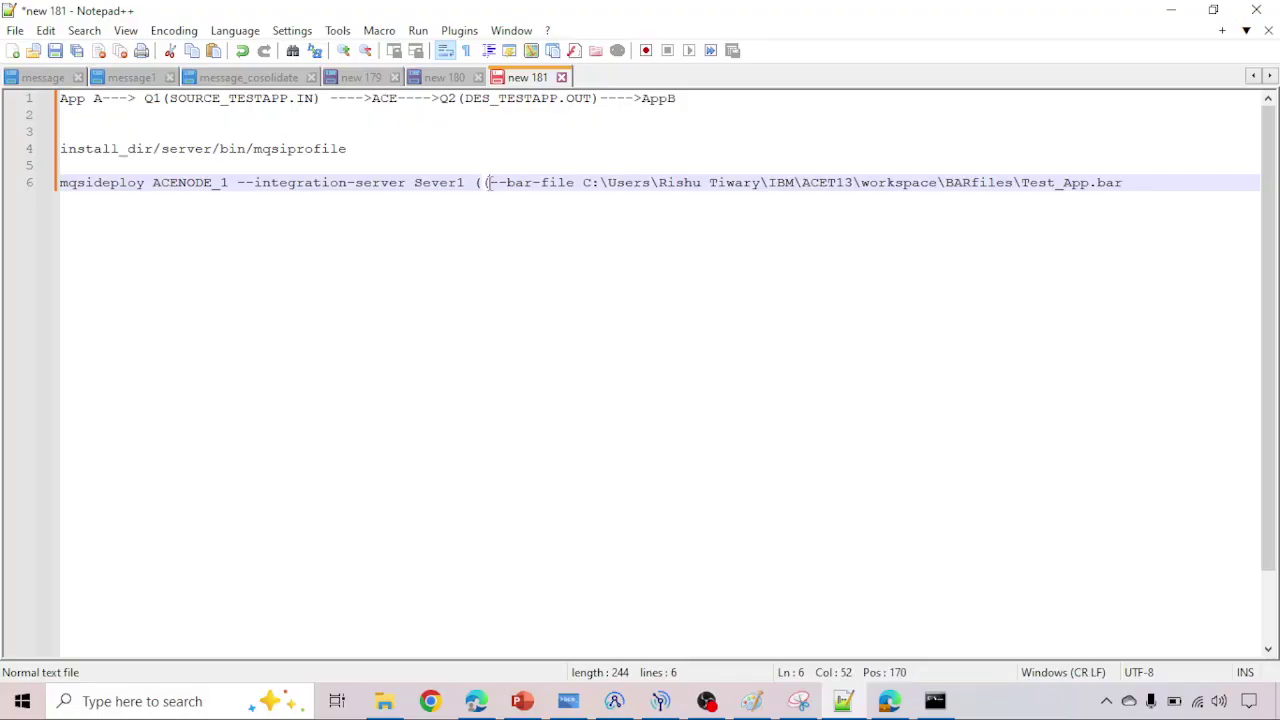
key(BackSpace)
key(BackSpace)
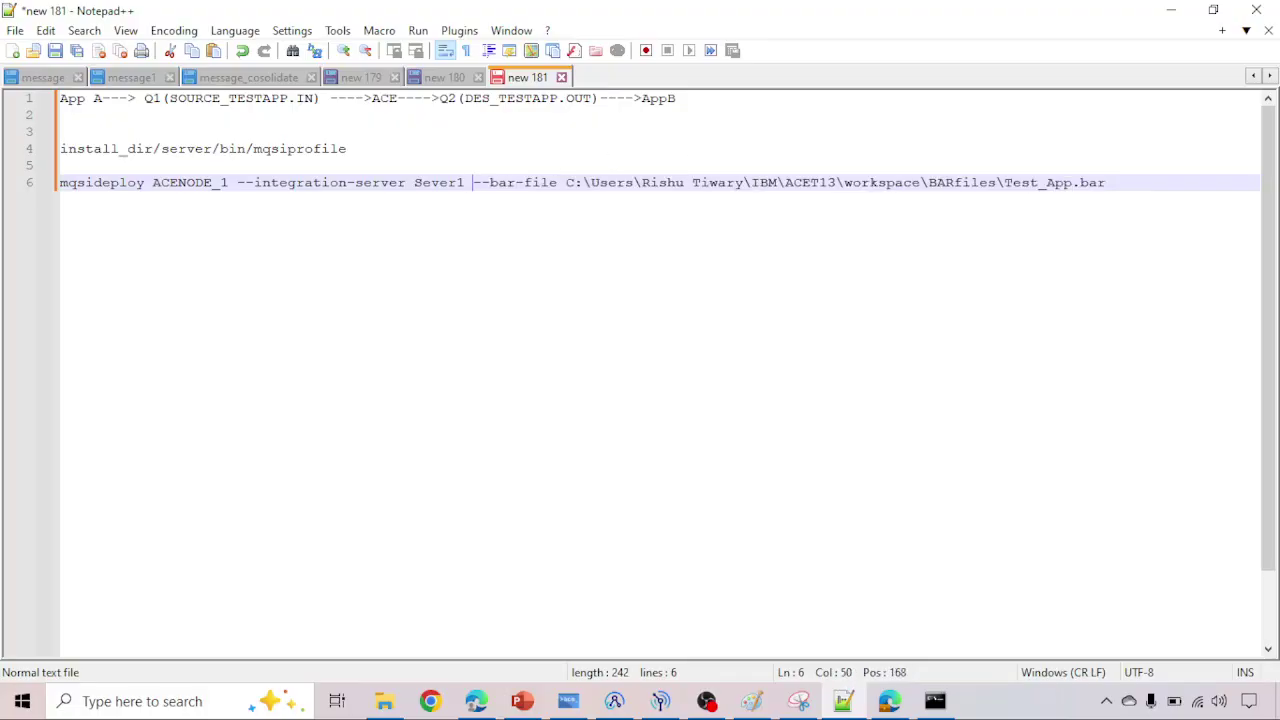
Step: Copy the finished mqsideploy line from Notepad++ into the App Connect Enterprise Console and try running it
click(62, 182)
drag(62, 182, 177, 223)
key(ctrl+c)
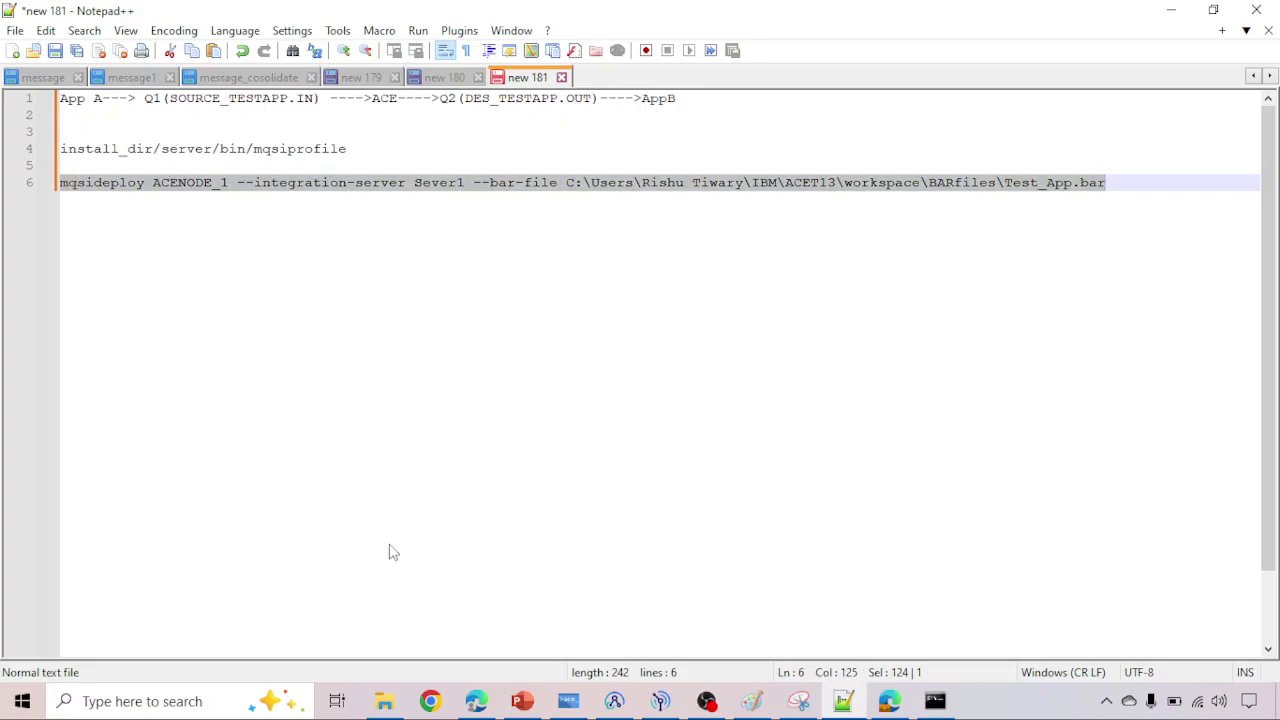
click(568, 700)
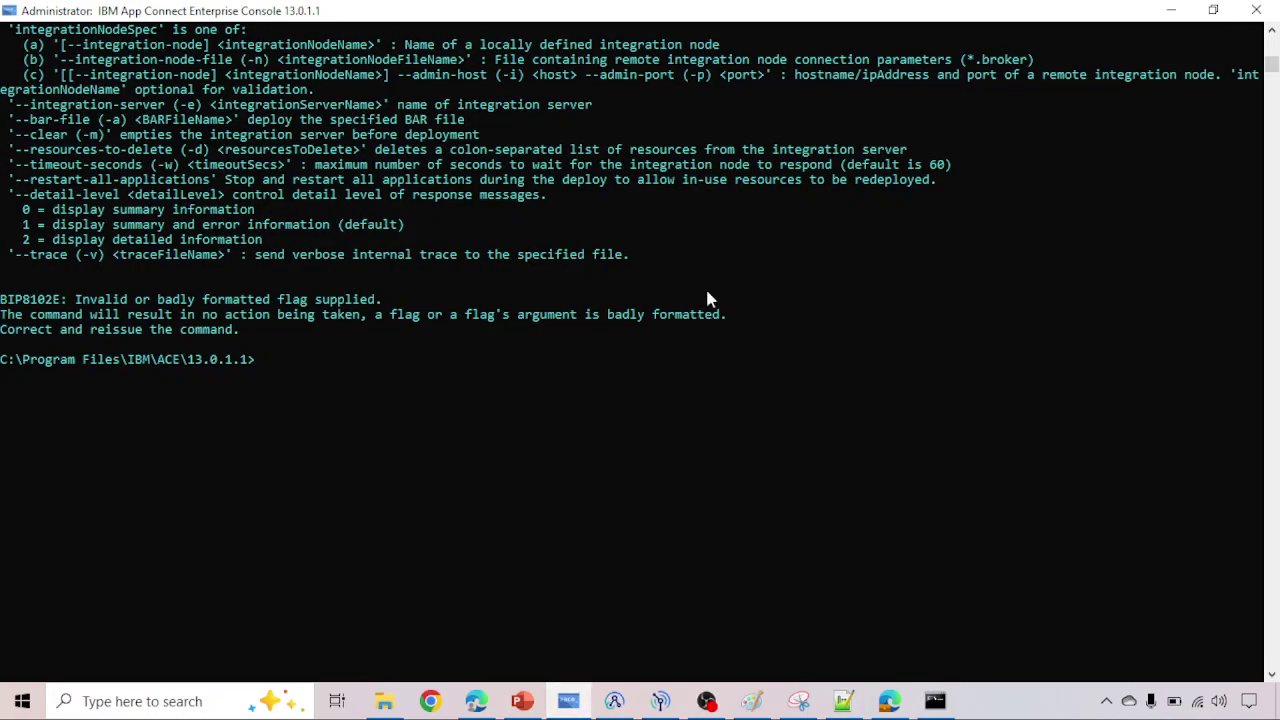
key(Return)
key(Return)
key(Return)
key(Return)
key(ctrl+v)
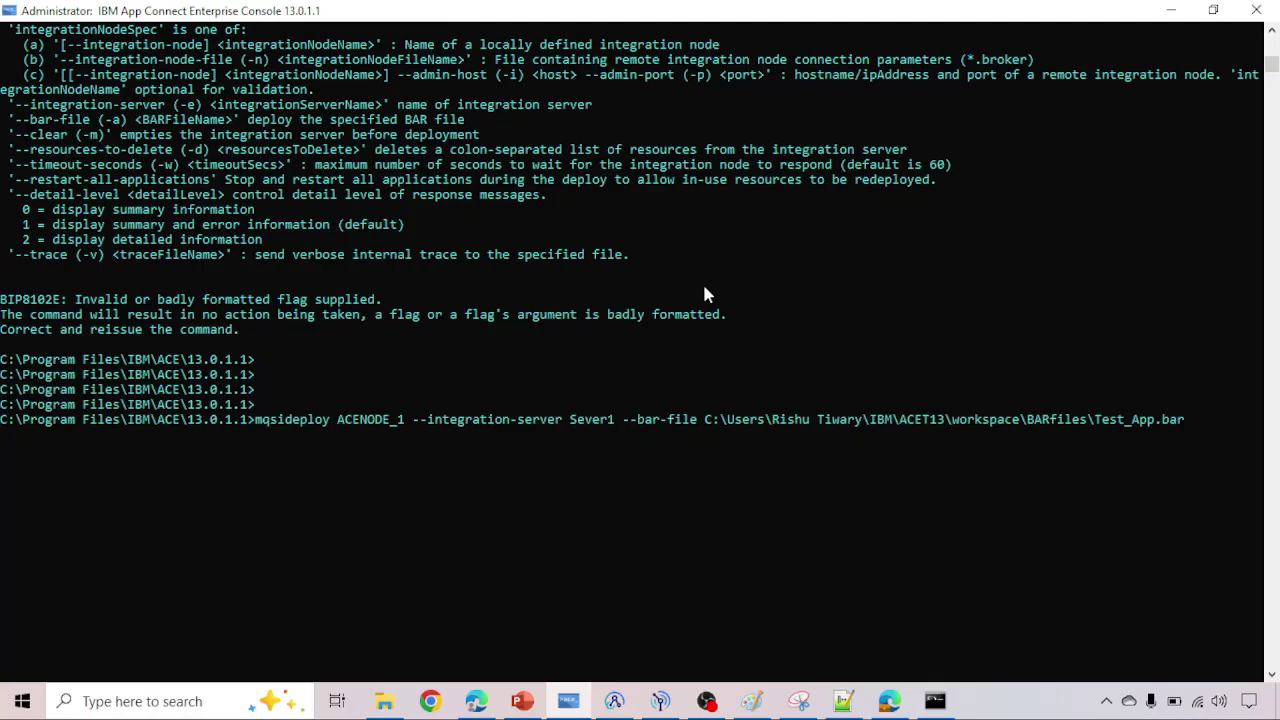
key(Return)
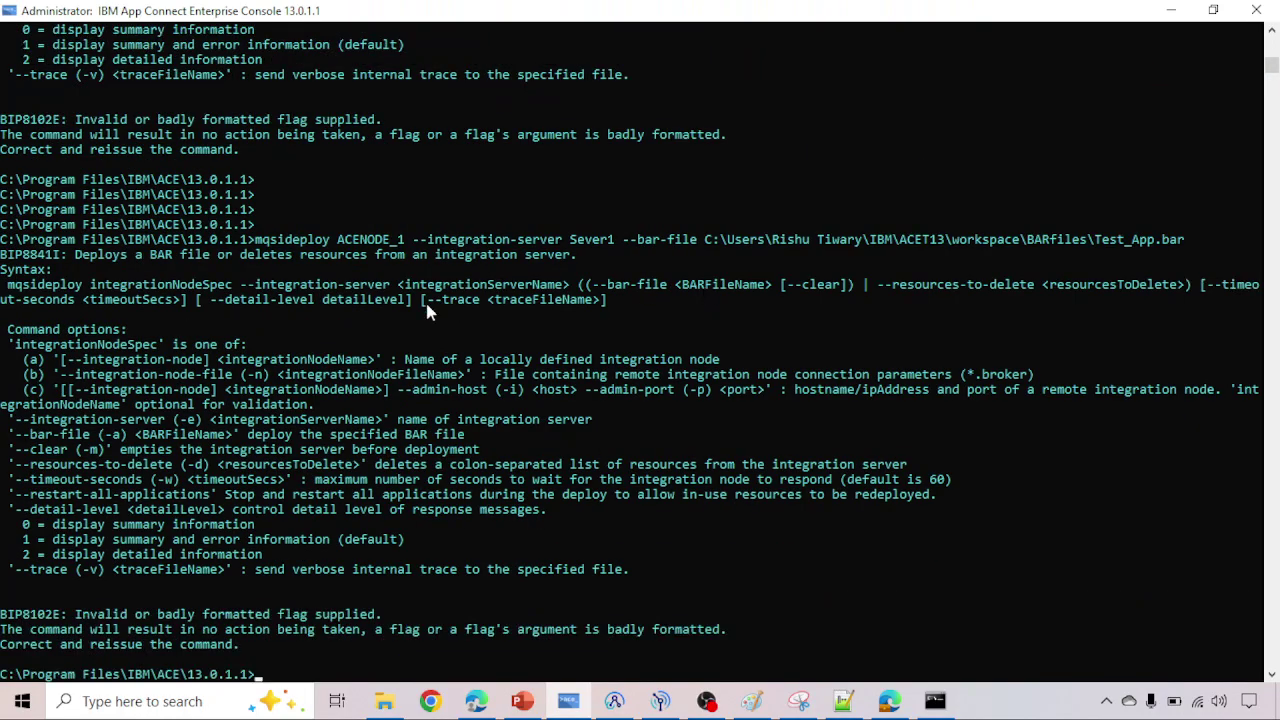
Step: Recall the mqsideploy command for Server2 and review the earlier commands and their output in the console history
scroll(425, 305, down, 3)
scroll(425, 310, up, 2)
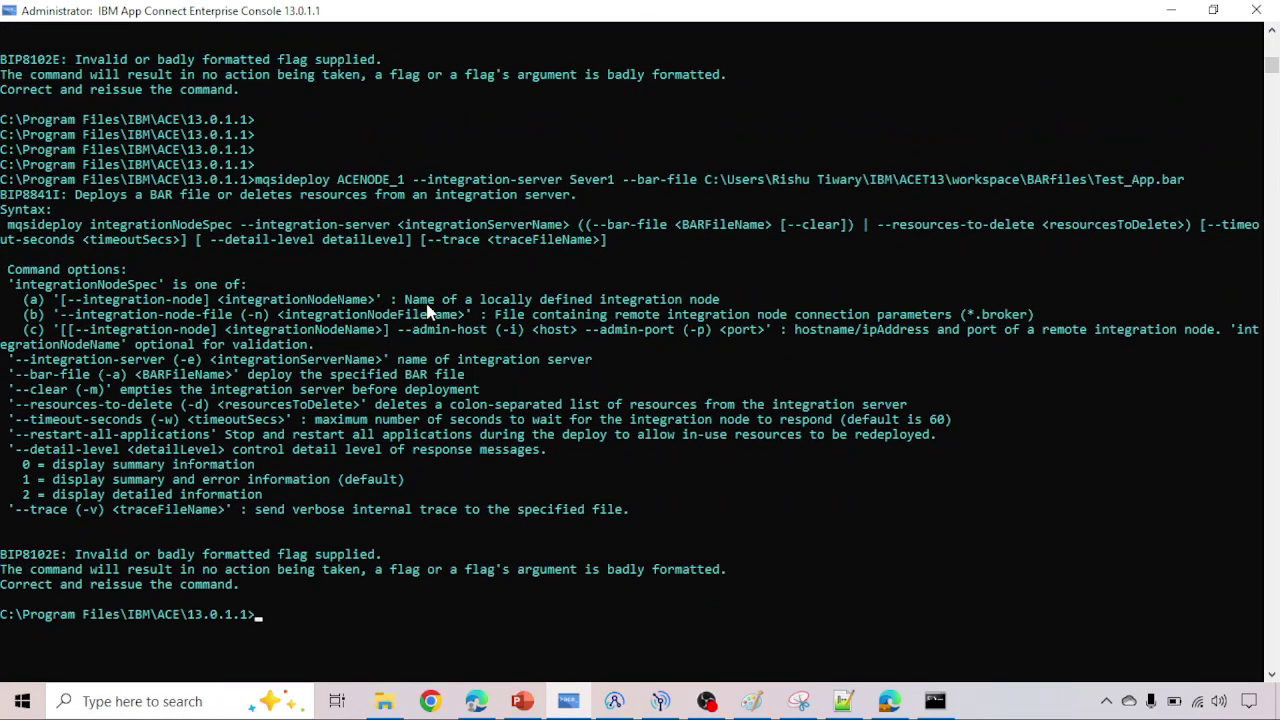
scroll(426, 312, up, 15)
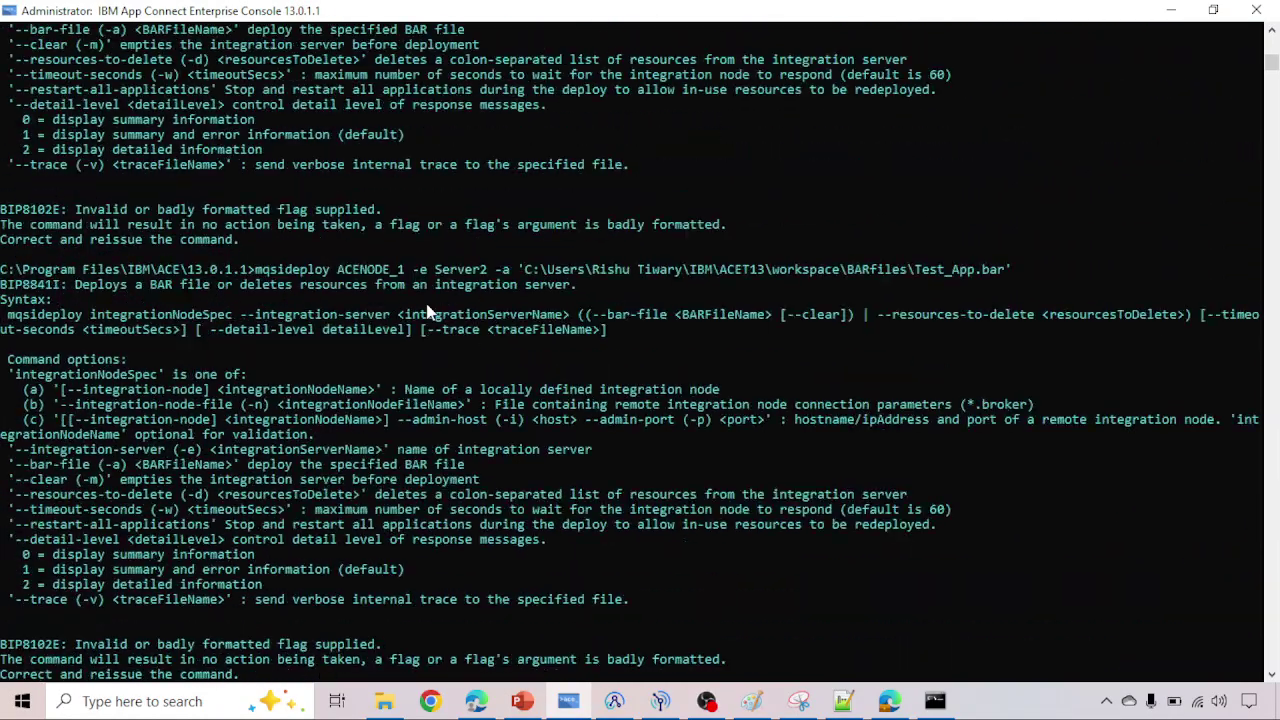
scroll(426, 312, down, 15)
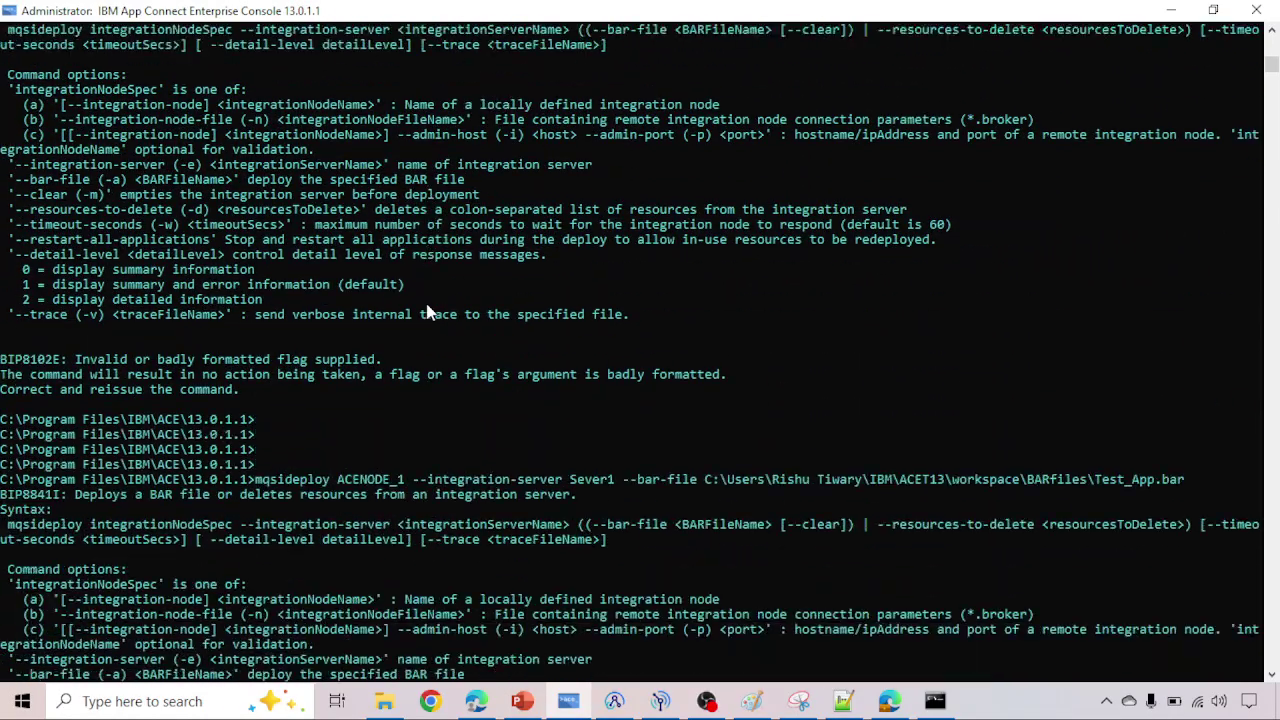
key(Up)
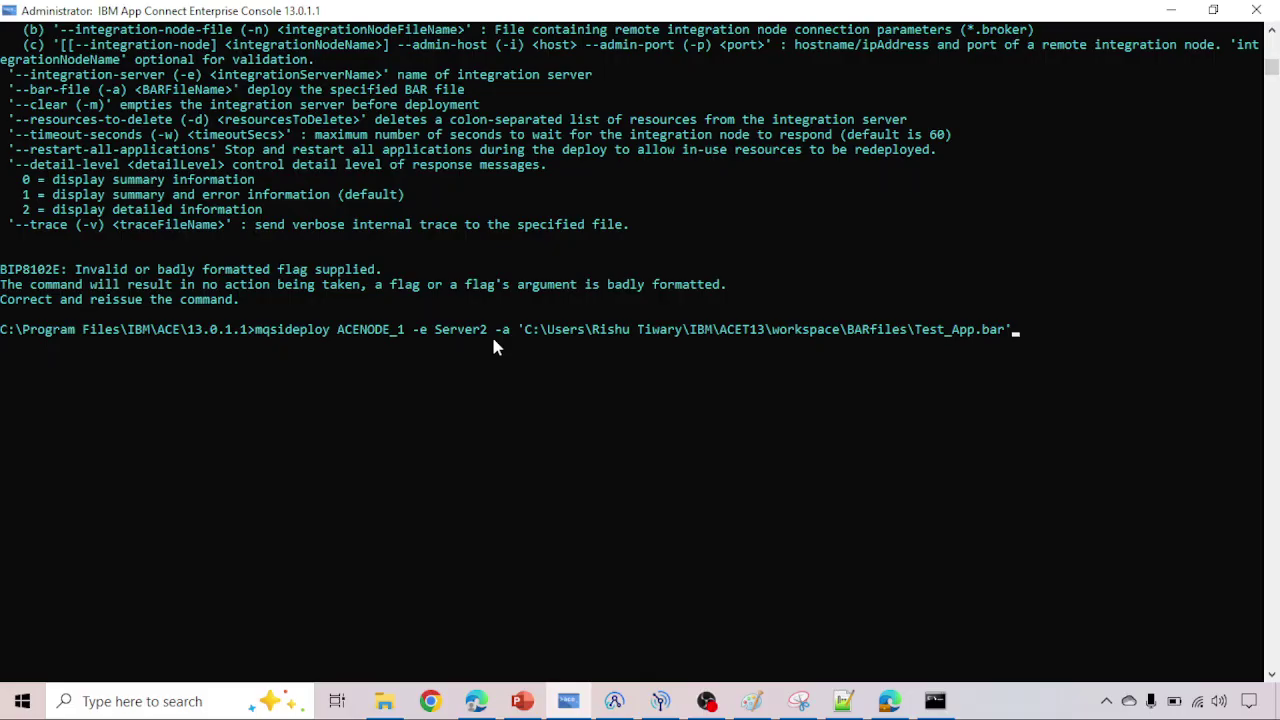
key(Return)
scroll(491, 346, up, 10)
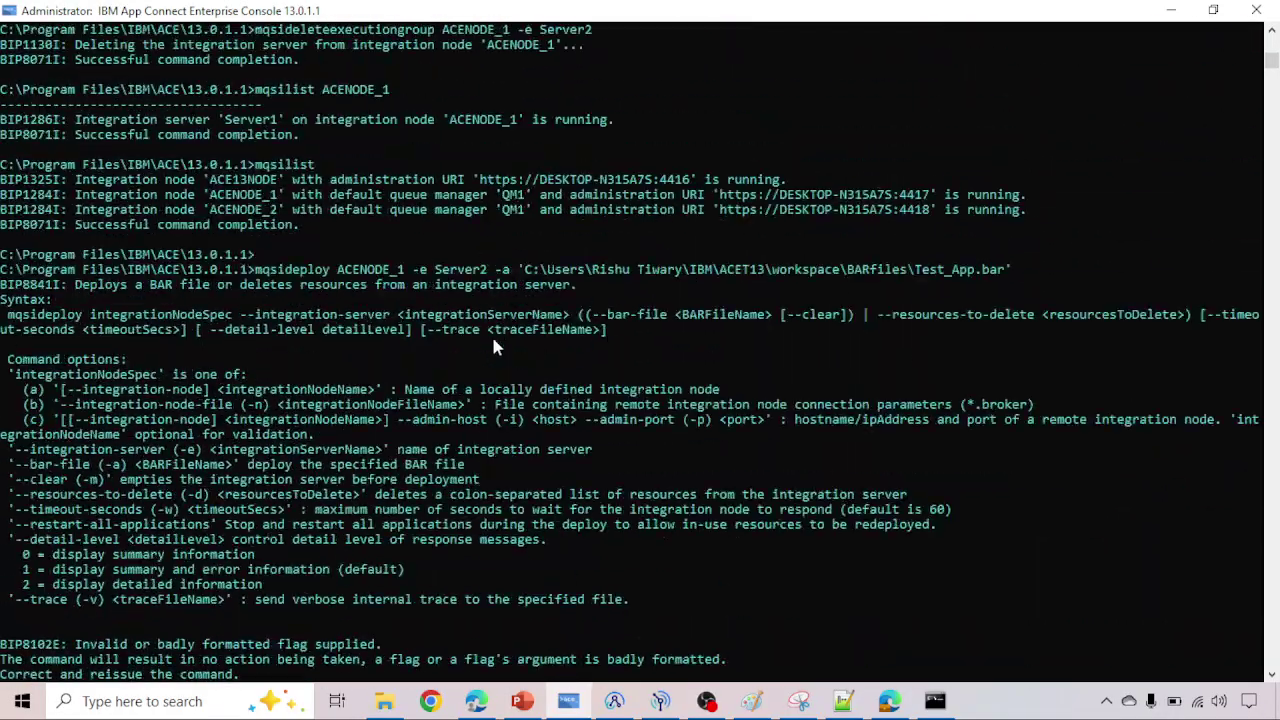
scroll(497, 346, down, 1)
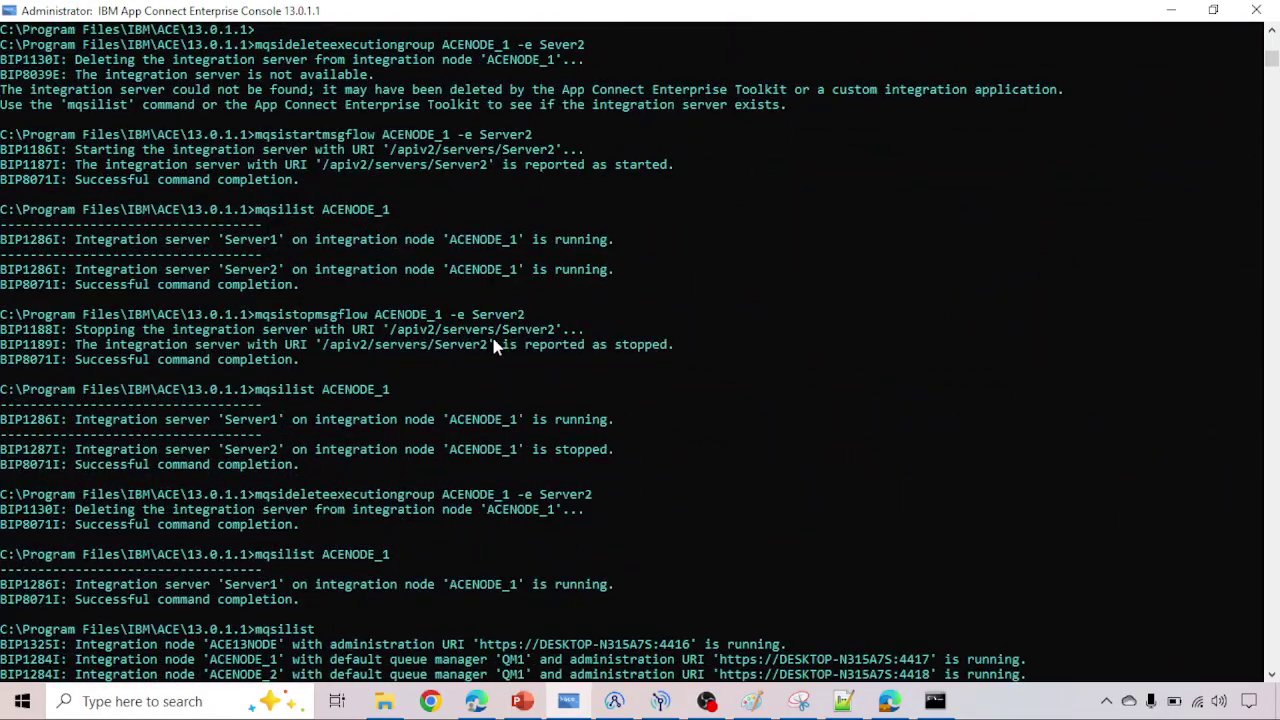
scroll(495, 338, down, 10)
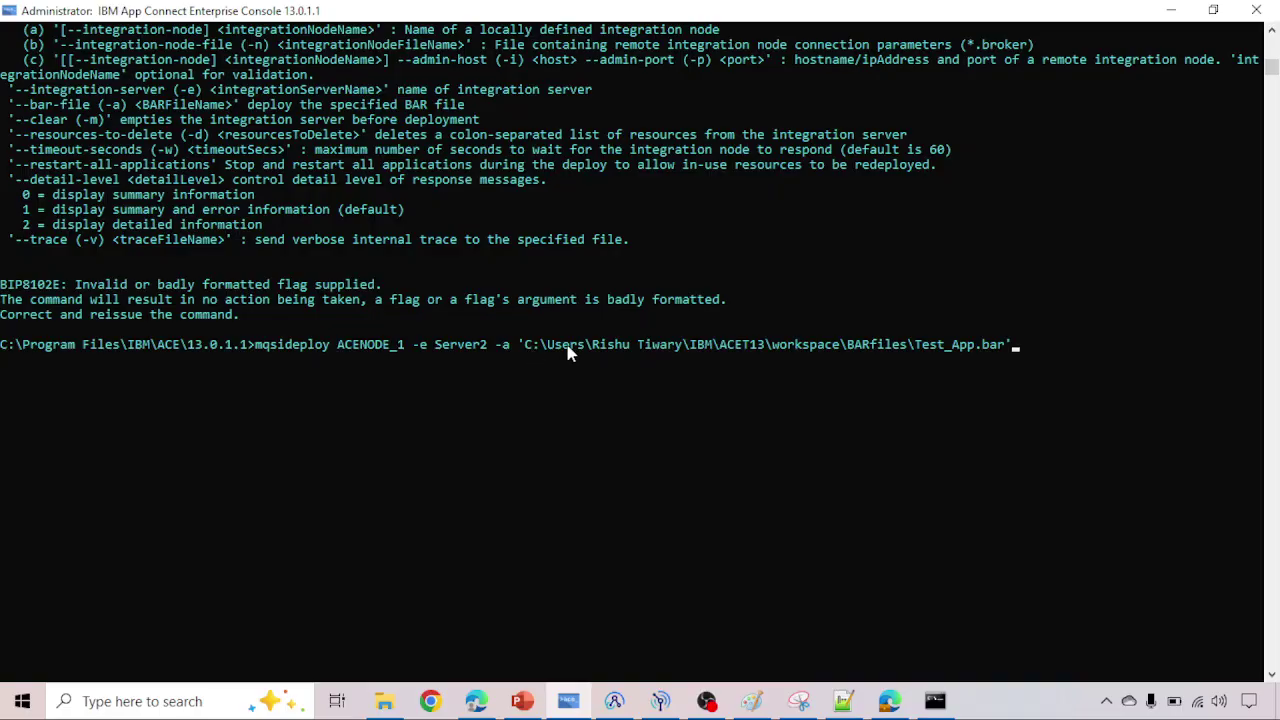
Step: Remove the single quotes around the Test_App.bar path in the recalled mqsideploy command and try running it
key(Left)
key(Left)
key(Left)
key(Left)
key(Left)
key(Left)
key(Left)
key(Left)
key(Left)
key(Left)
key(Left)
key(Left)
key(Left)
key(Left)
key(Left)
key(Left)
key(Left)
key(Left)
key(Left)
key(Left)
key(BackSpace)
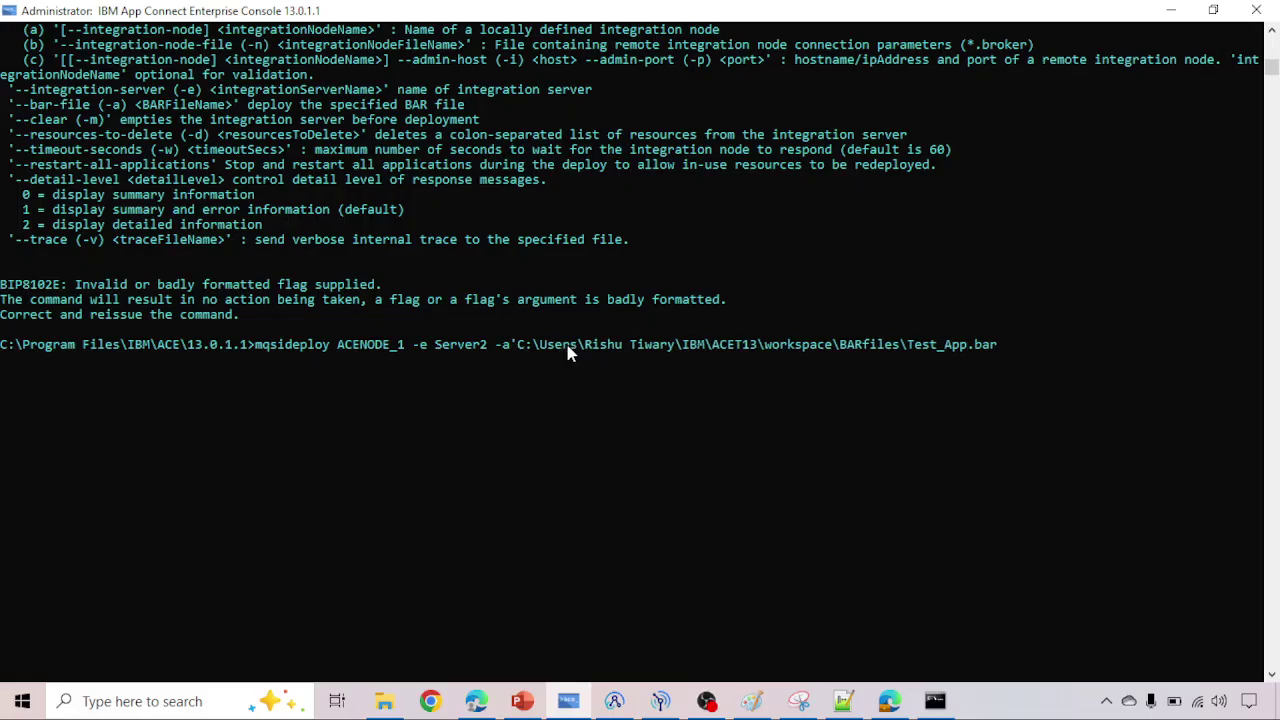
key(Delete)
key(Return)
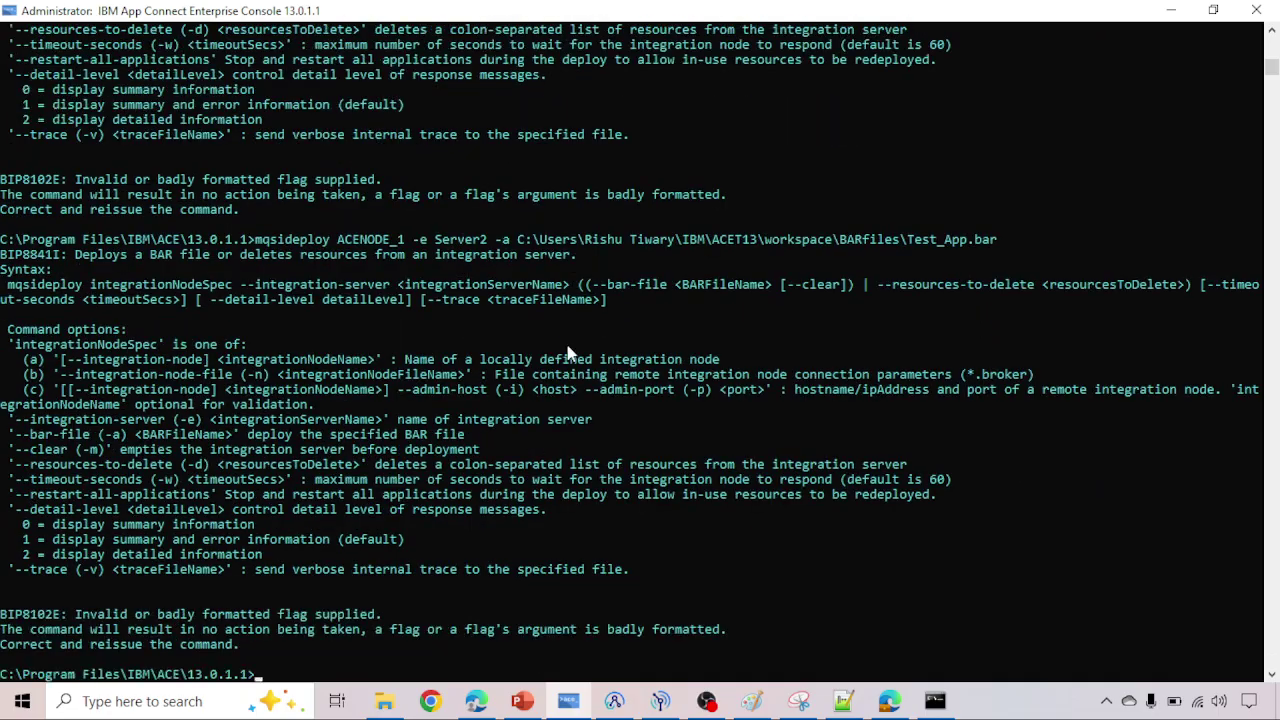
Step: Copy the workspace\BARfiles folder path from the last command and change the console's working directory to it with cd
key(Return)
key(Return)
key(Return)
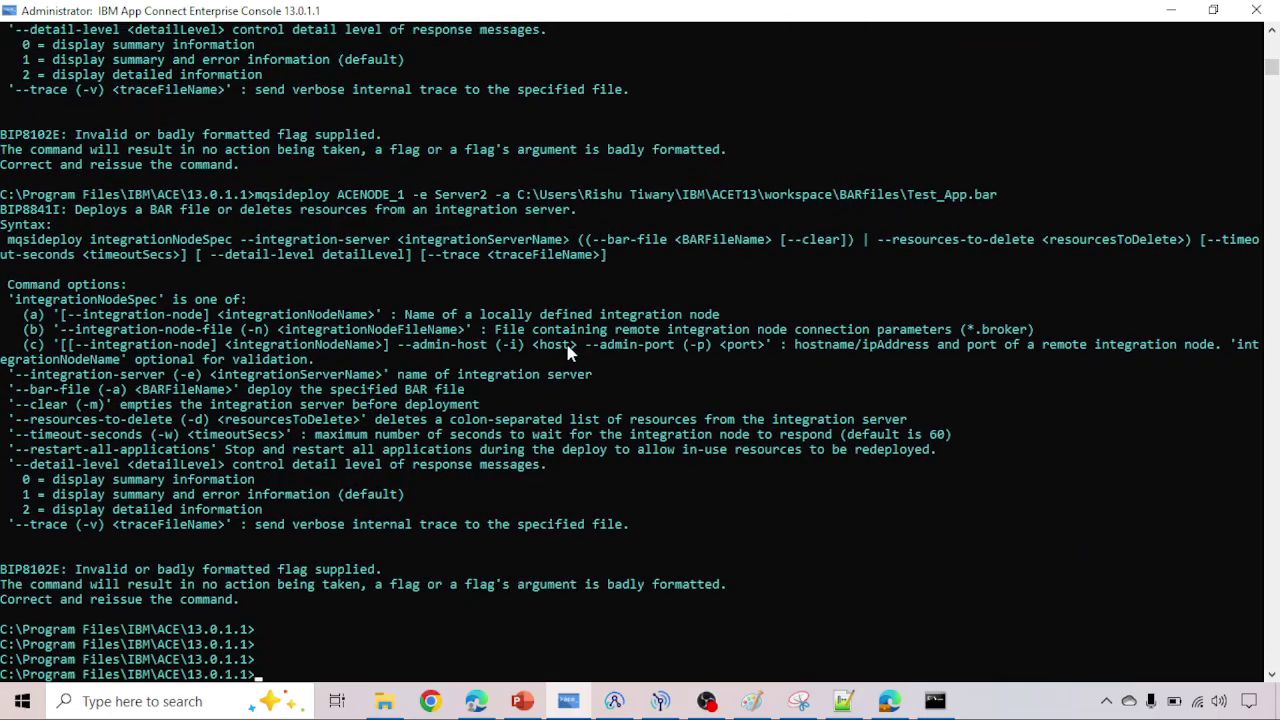
drag(511, 194, 680, 206)
click(680, 200)
click(513, 194)
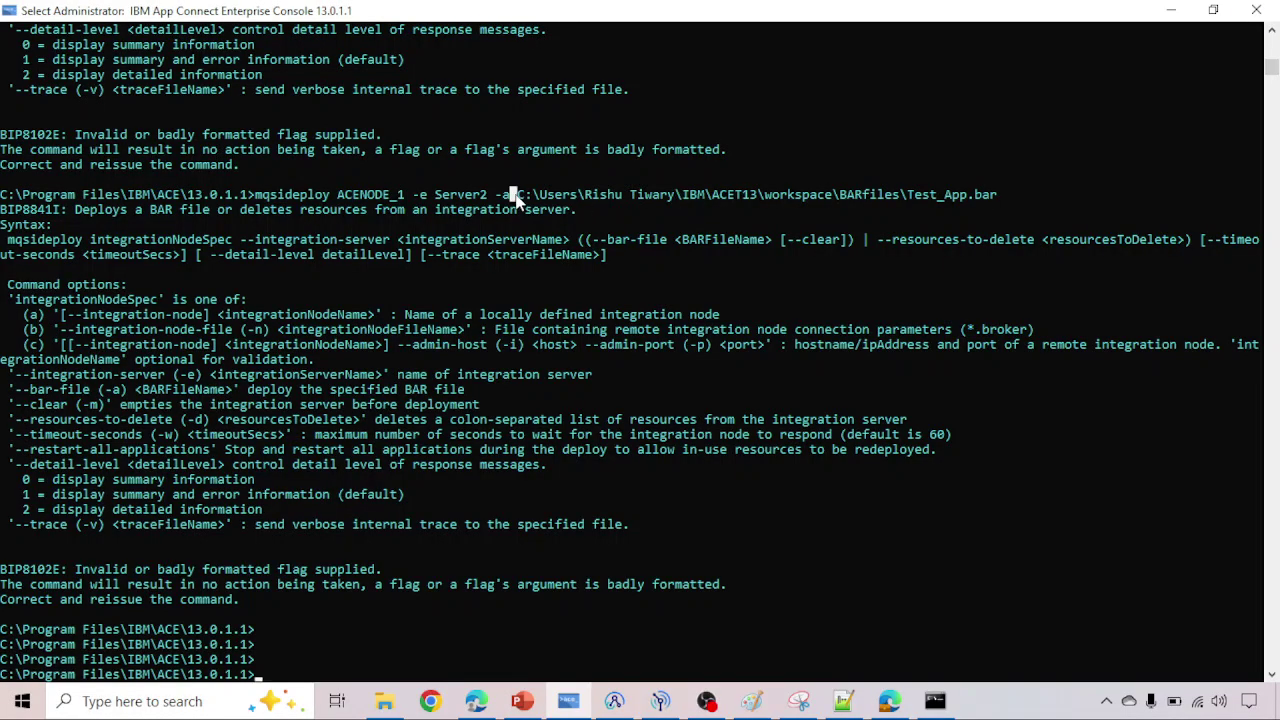
drag(516, 196, 898, 196)
key(ctrl+c)
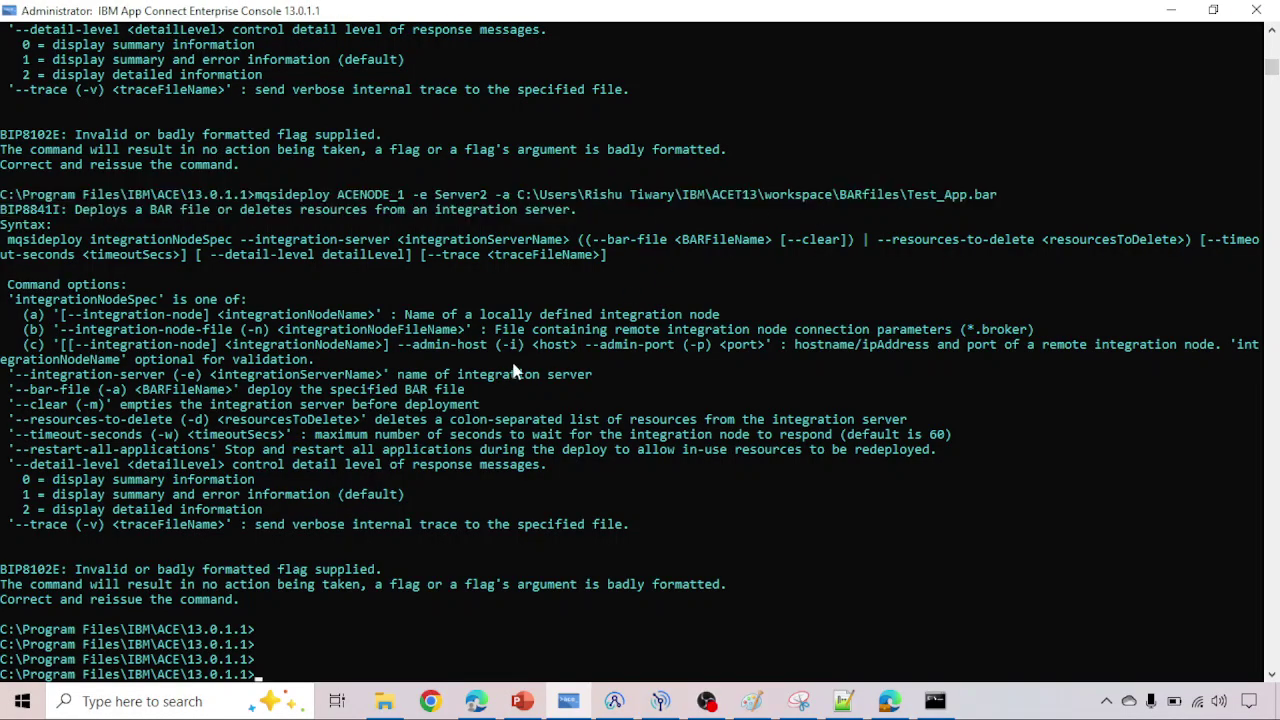
text(cd)
key(ctrl+v)
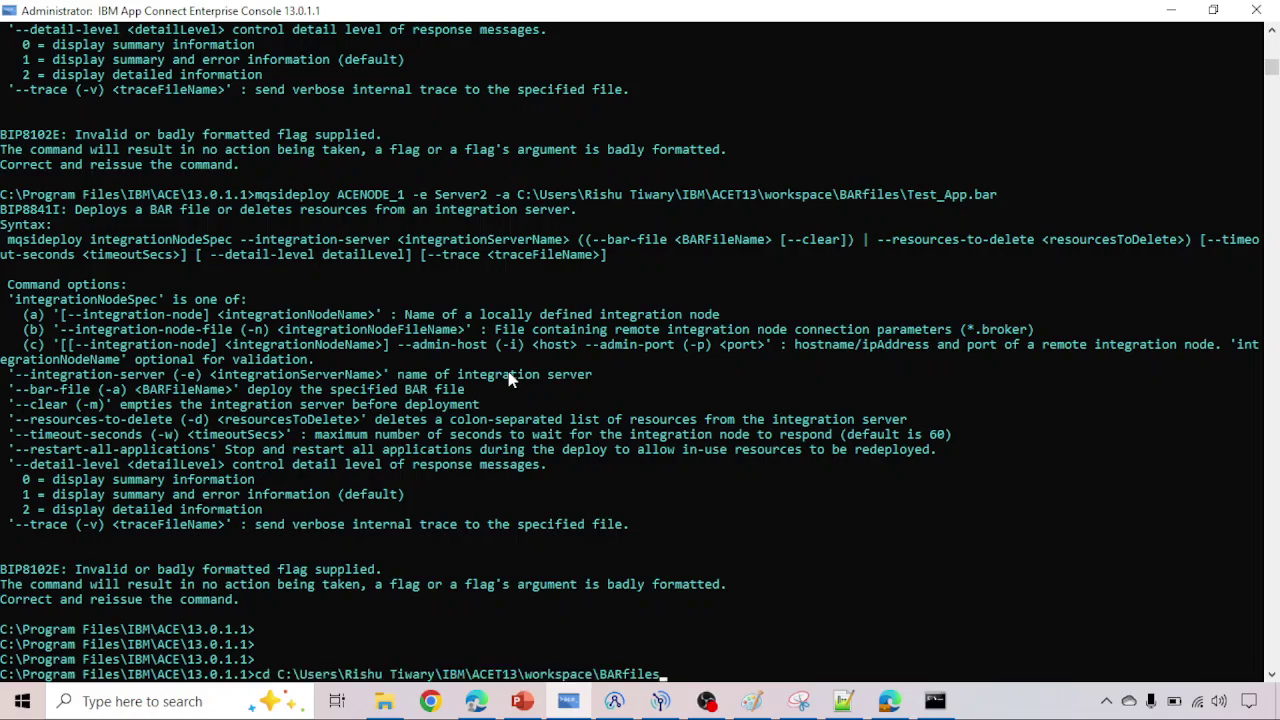
key(Return)
key(Return)
key(Return)
key(Return)
key(Return)
key(Return)
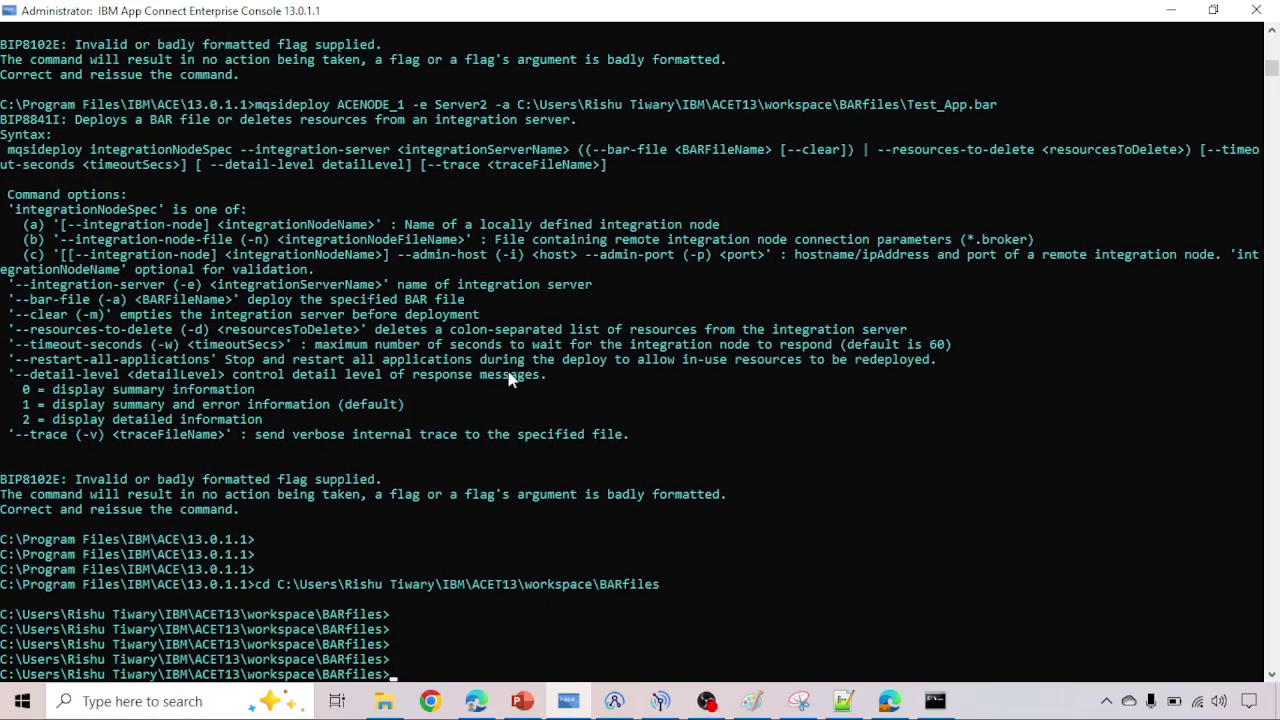
Step: Run mqsideploy ACENODE_1 -e Server2 -a 'Test_App.bar' from the BARfiles folder, checking the BAR file name in File Explorer, and inspect the deployed path
text(mqsi)
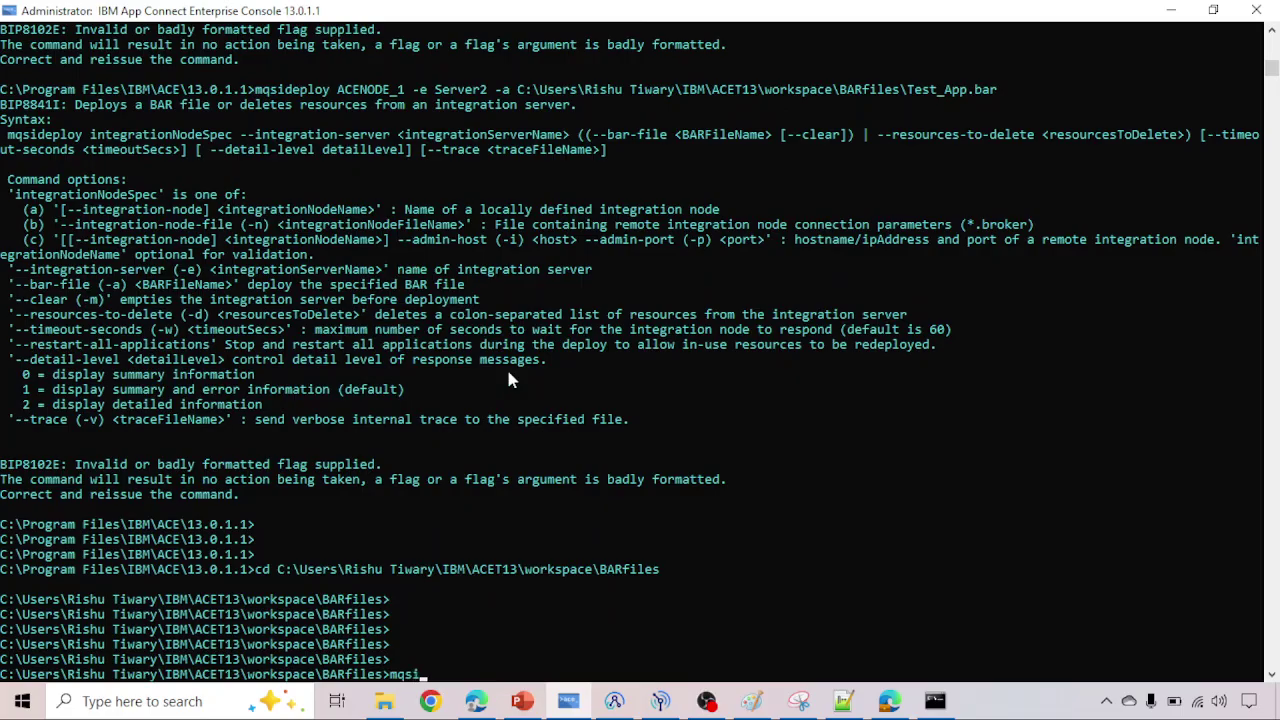
text(deploy ACENODE)
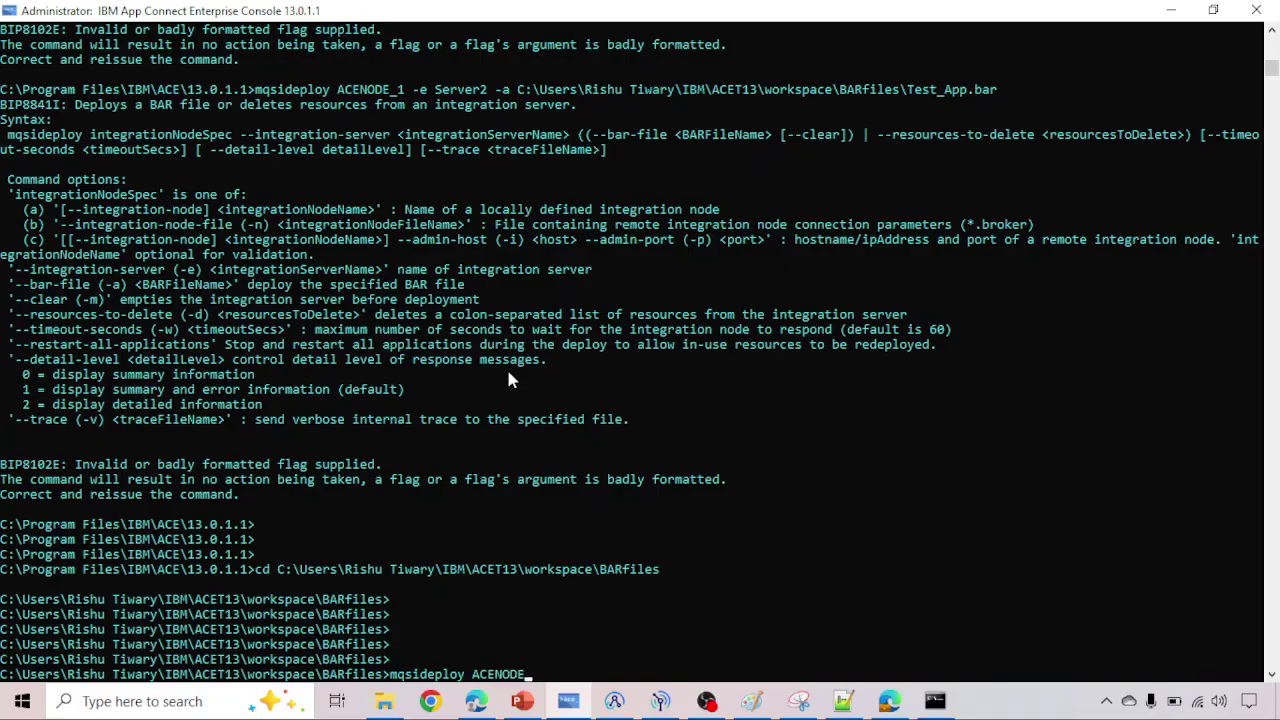
text(_1)
key(BackSpace)
text(rver2 -a ')
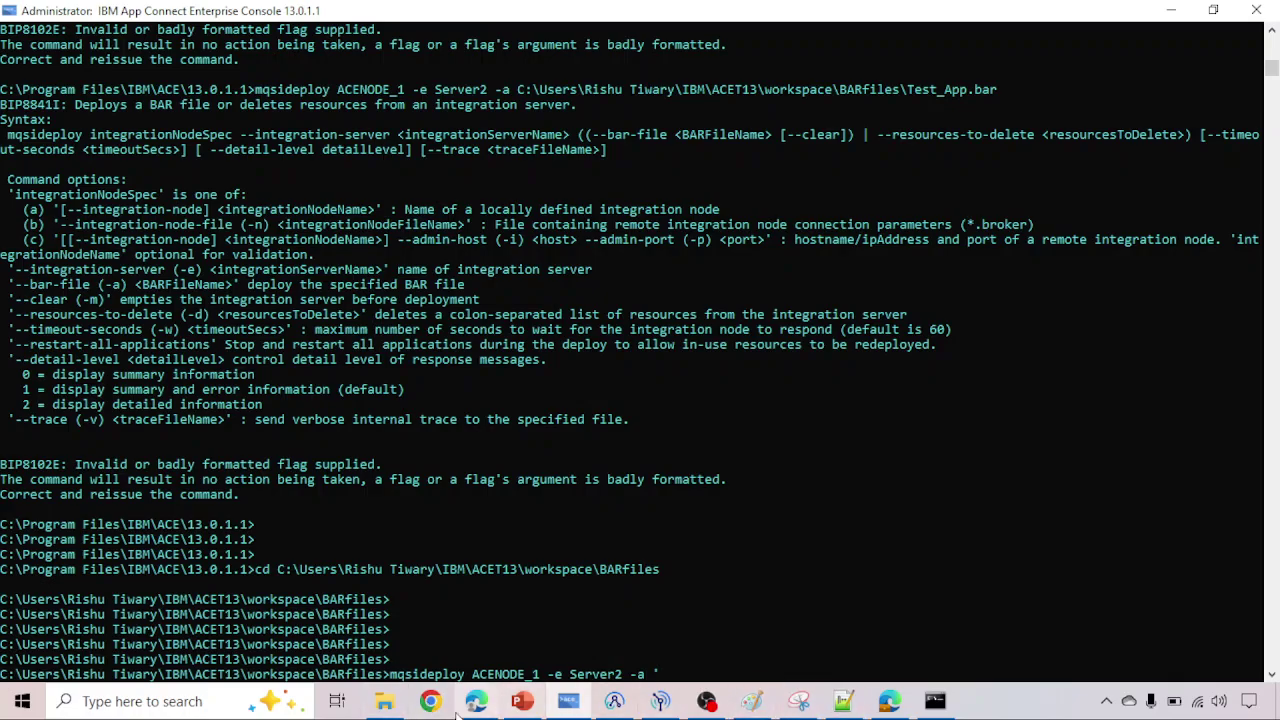
click(385, 704)
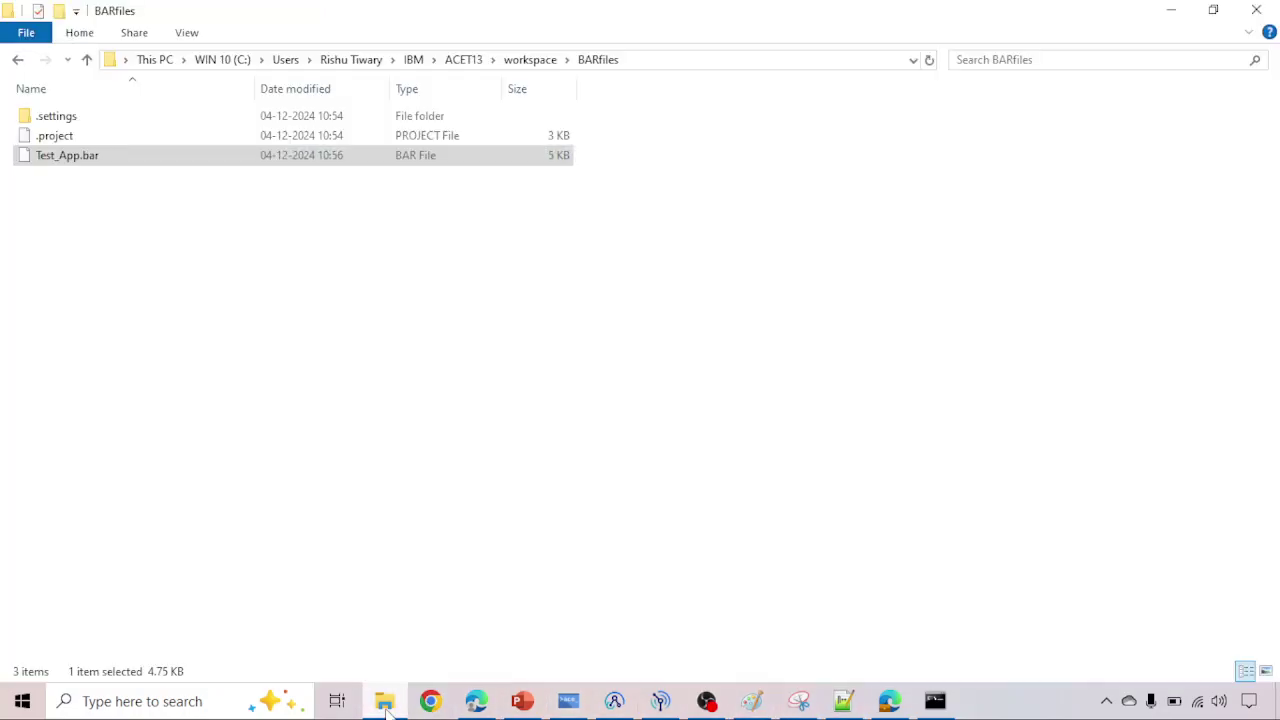
click(385, 704)
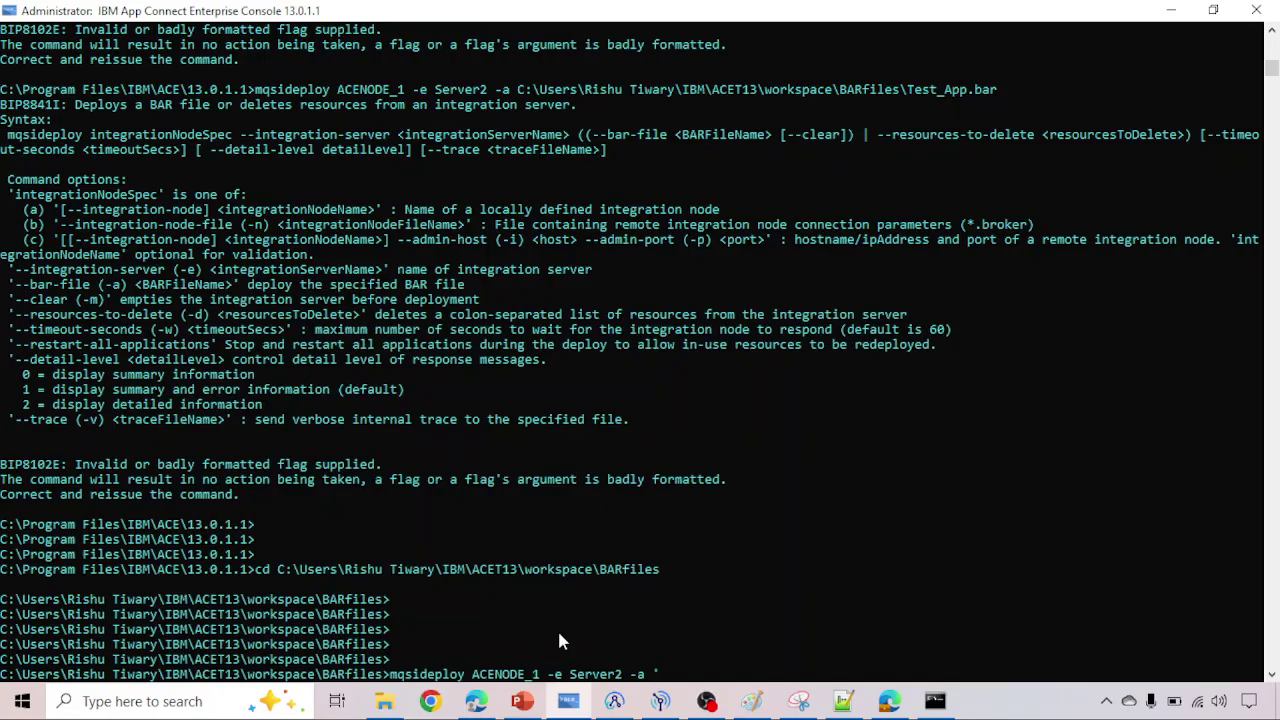
text(Test_App.bar')
key(Return)
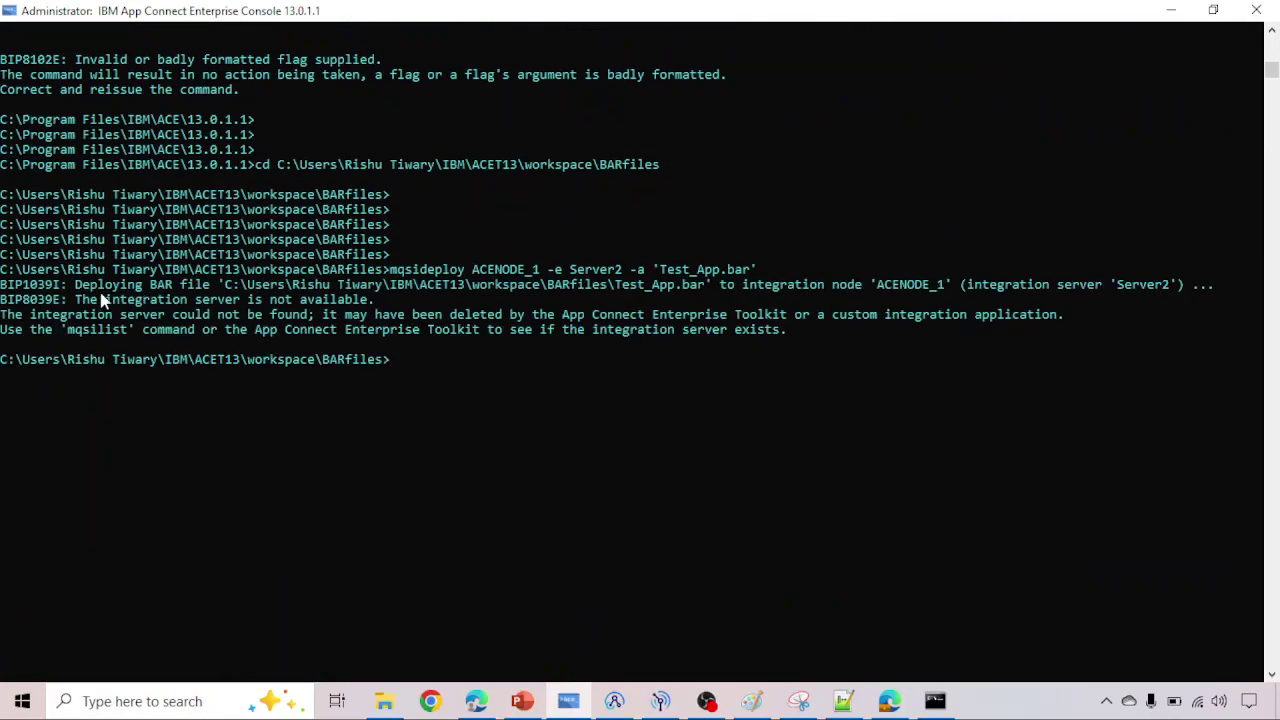
drag(78, 285, 676, 288)
click(228, 286)
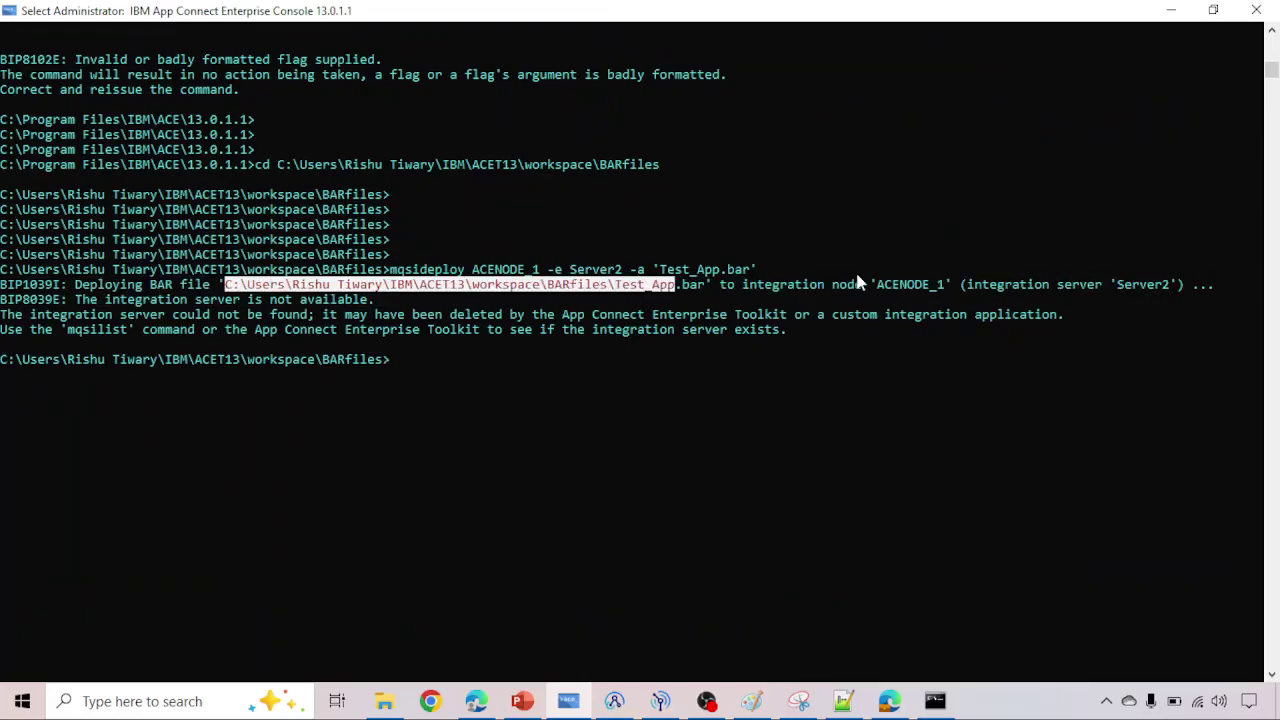
Step: Examine the mqsideploy output for the target node ACENODE_1 and the integration server error text
drag(879, 287, 960, 288)
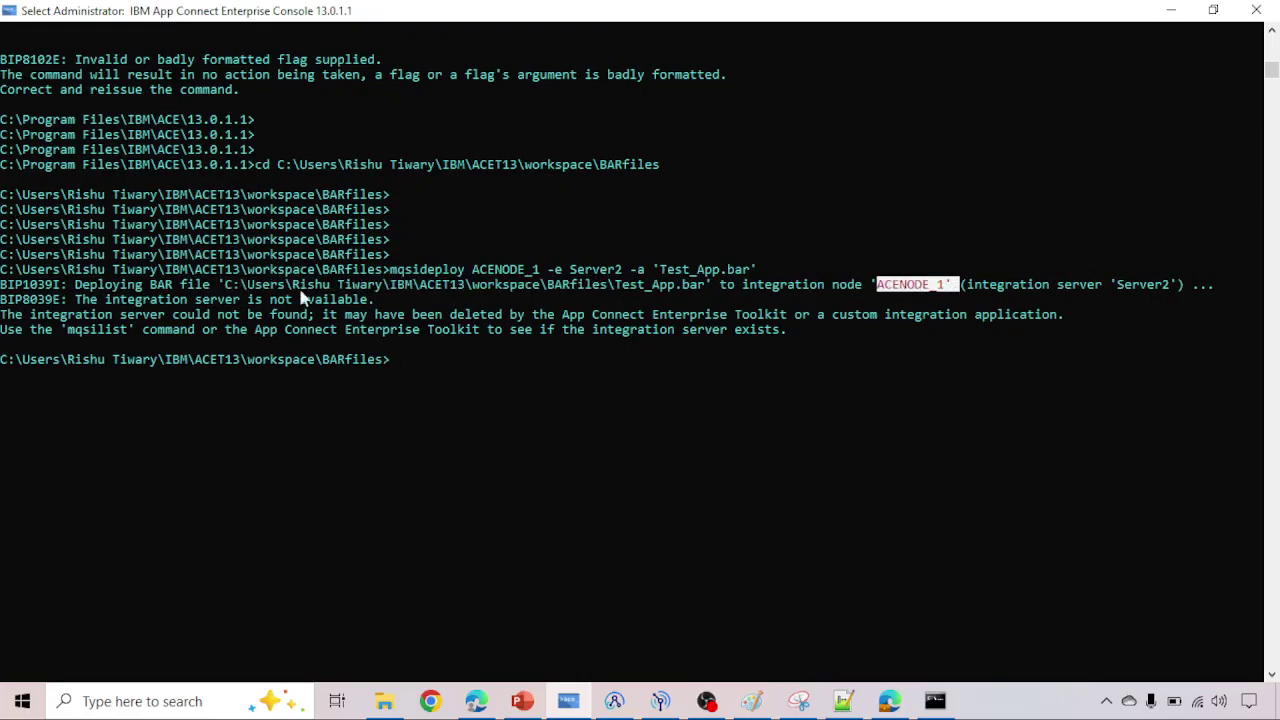
drag(80, 298, 370, 308)
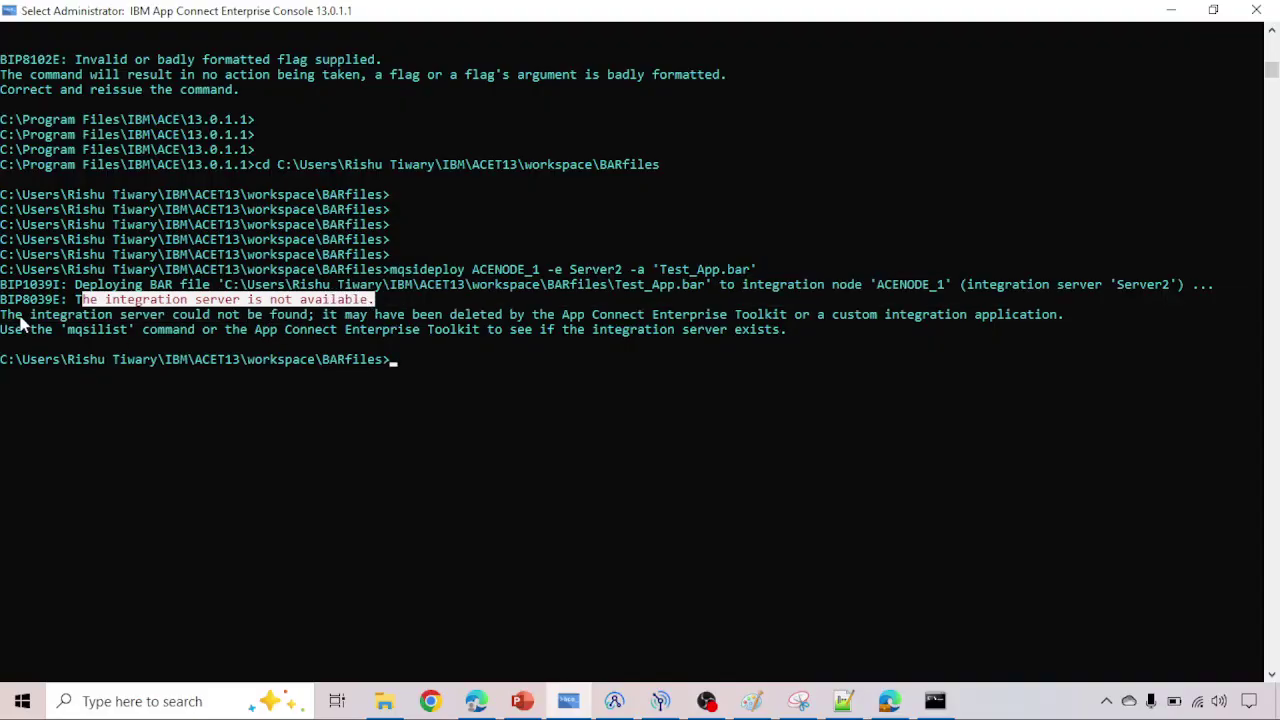
drag(8, 314, 60, 320)
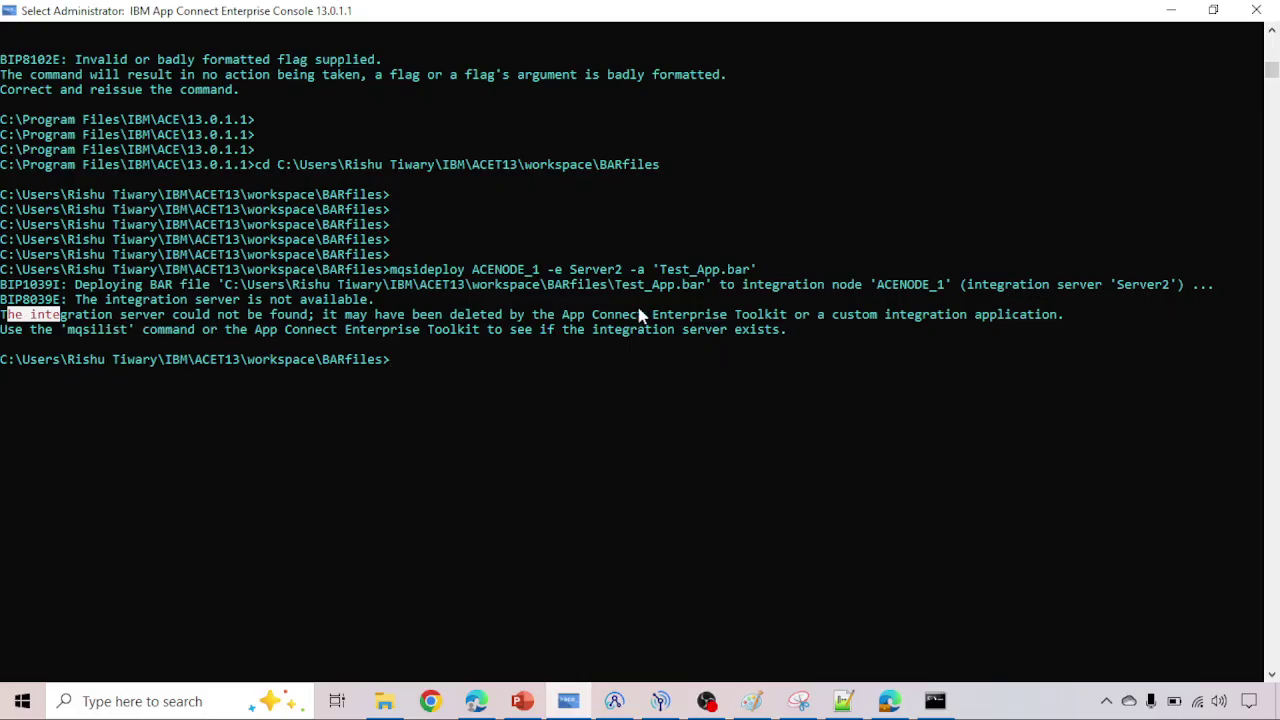
scroll(660, 310, up, 1)
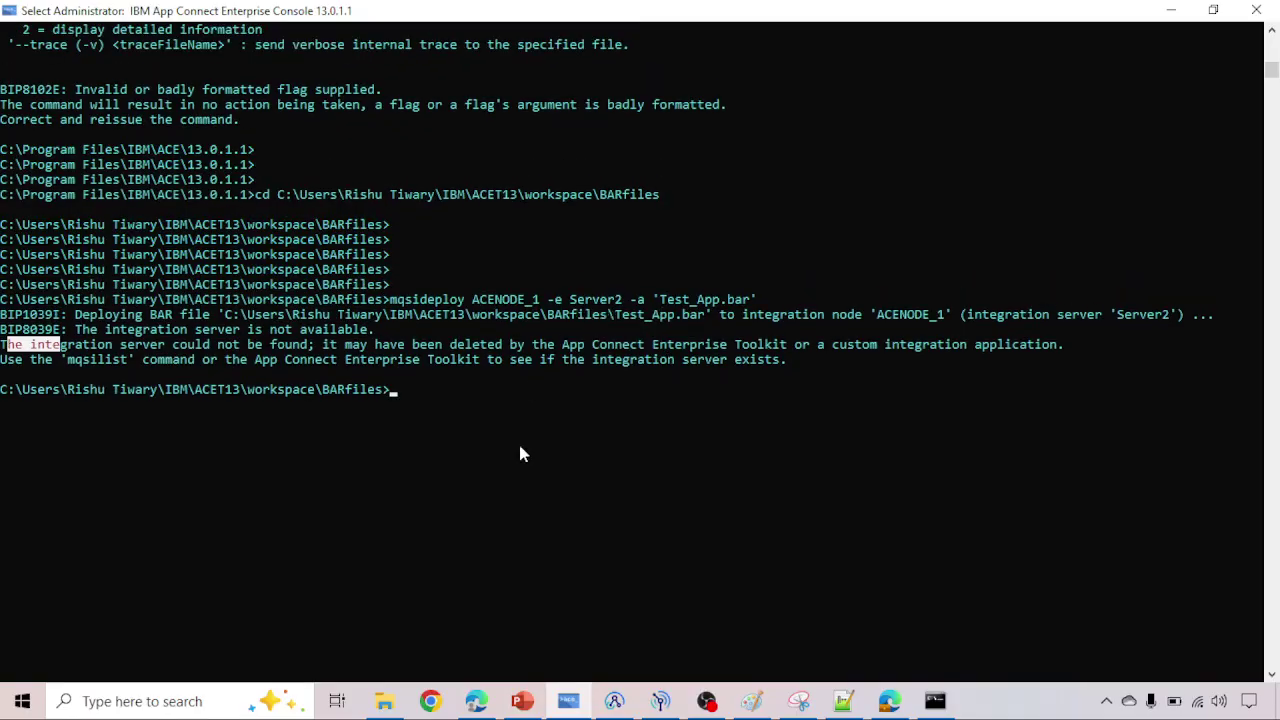
Step: Switch to App Connect Enterprise Toolkit, refresh Server2 under ACENODE_1 and try to start it
click(614, 701)
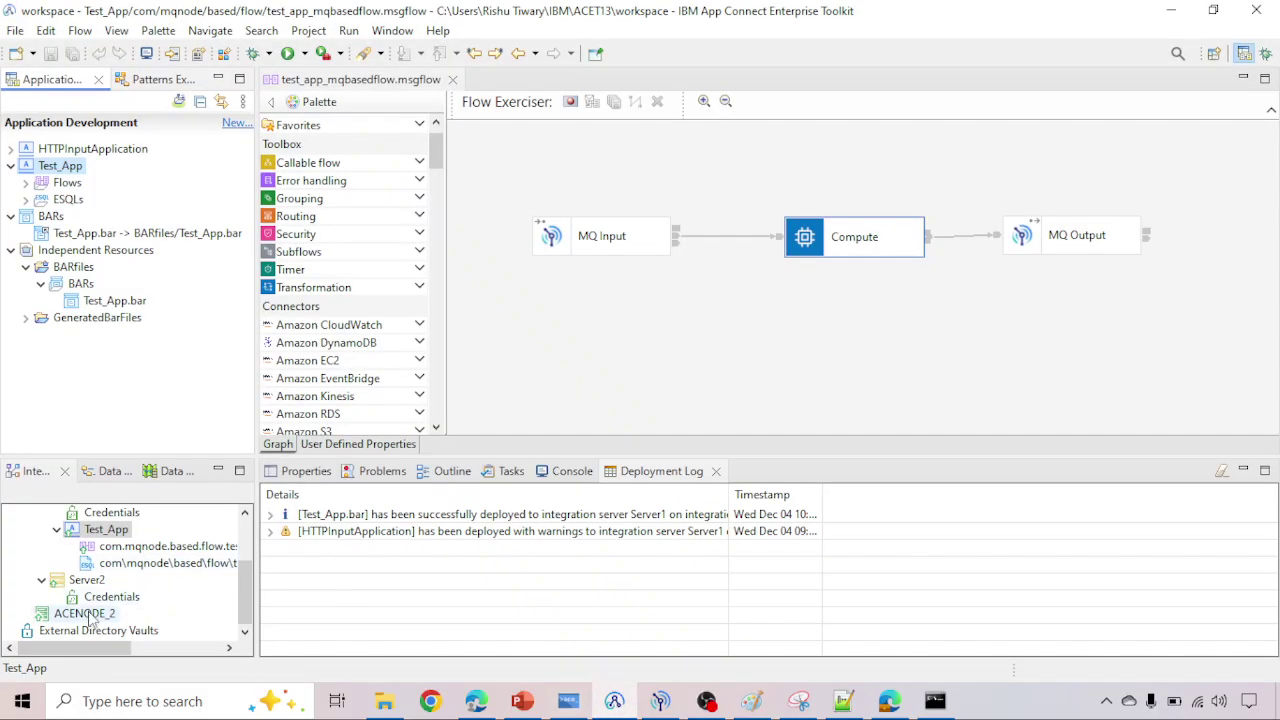
click(614, 705)
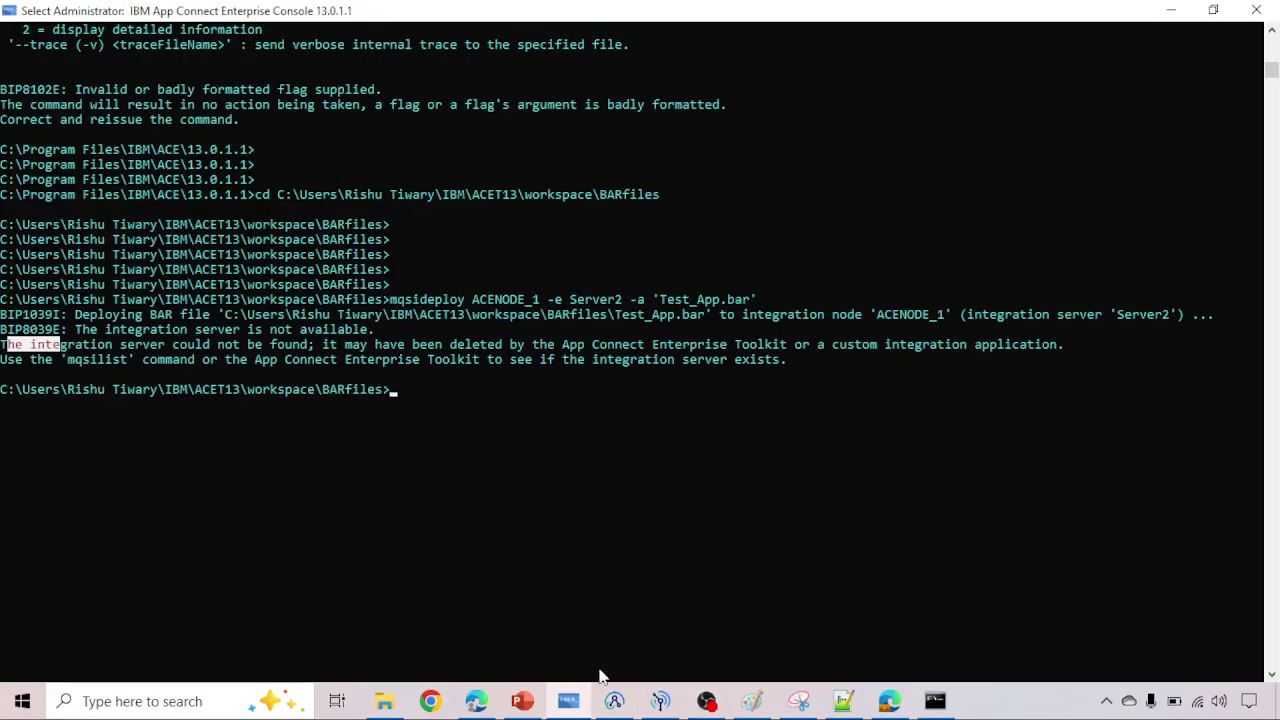
click(614, 705)
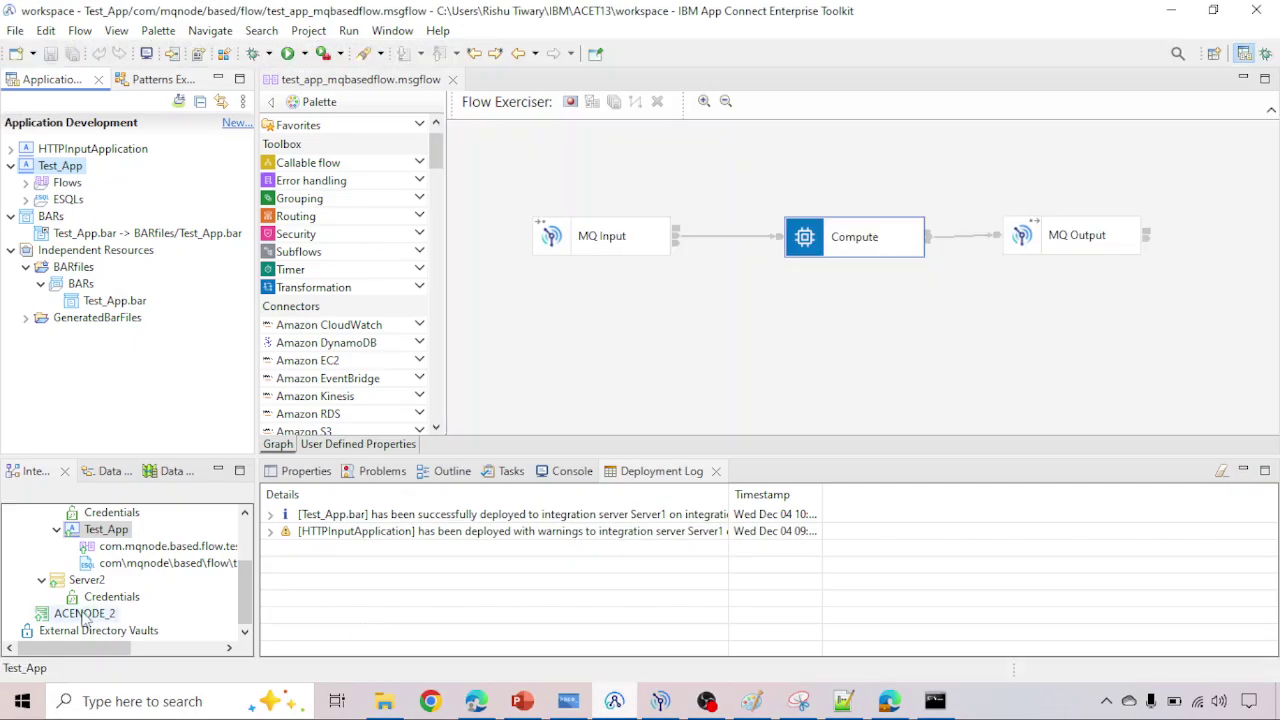
right_click(90, 586)
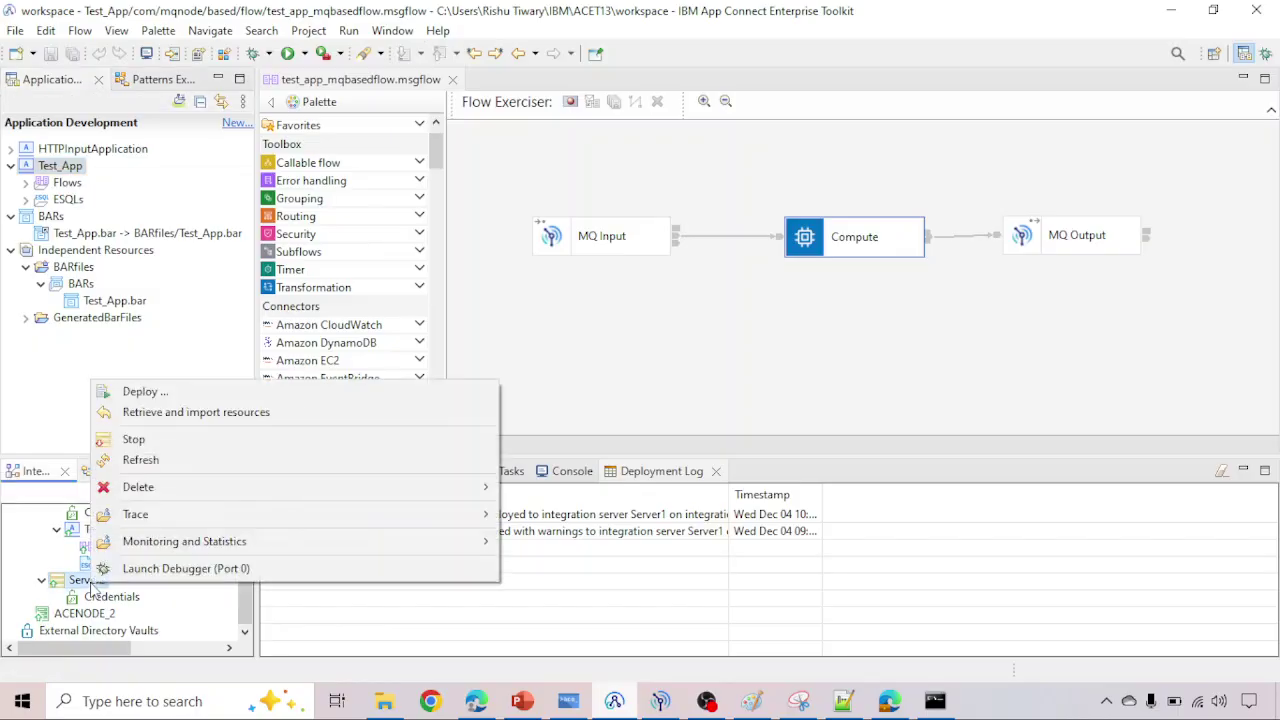
click(137, 461)
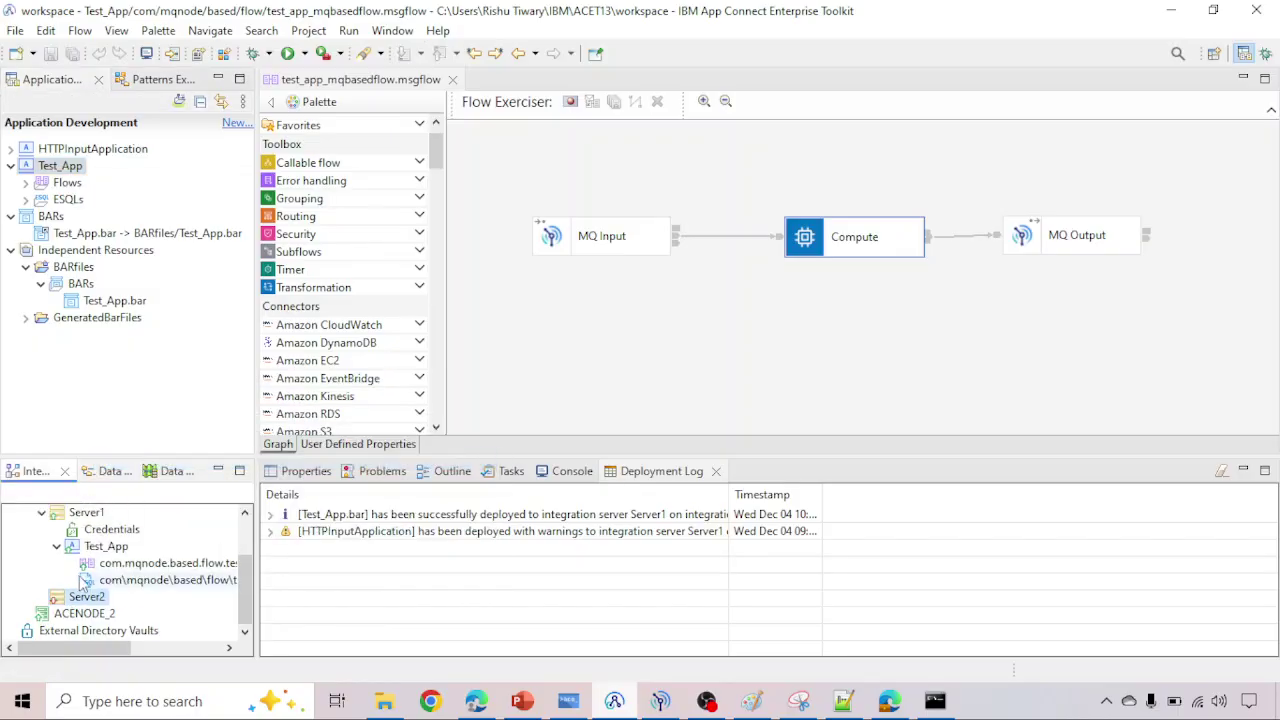
right_click(80, 597)
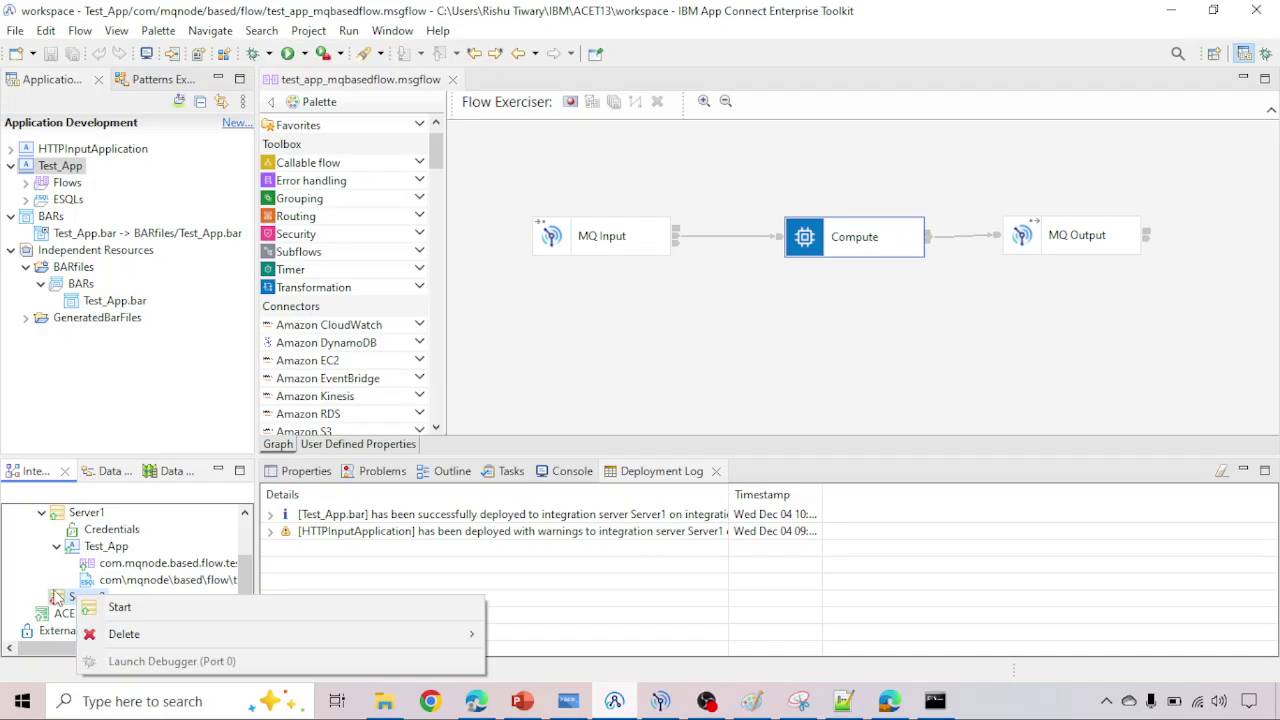
click(105, 610)
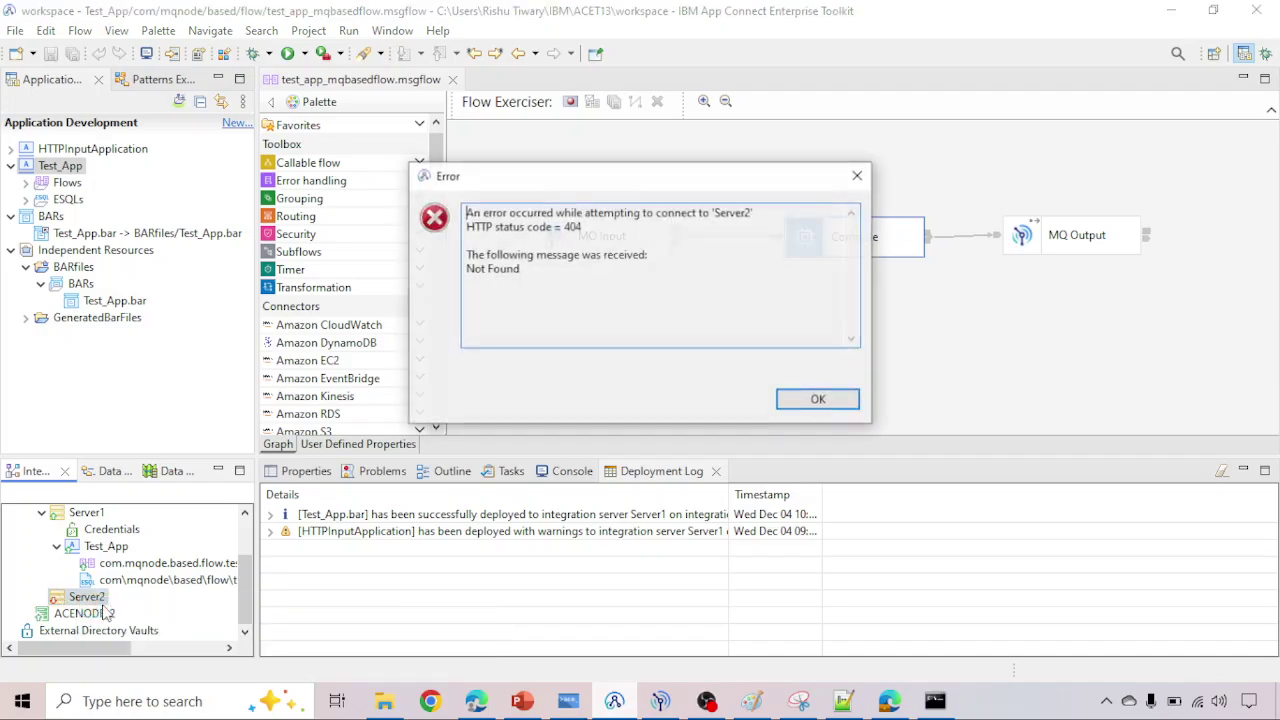
click(818, 400)
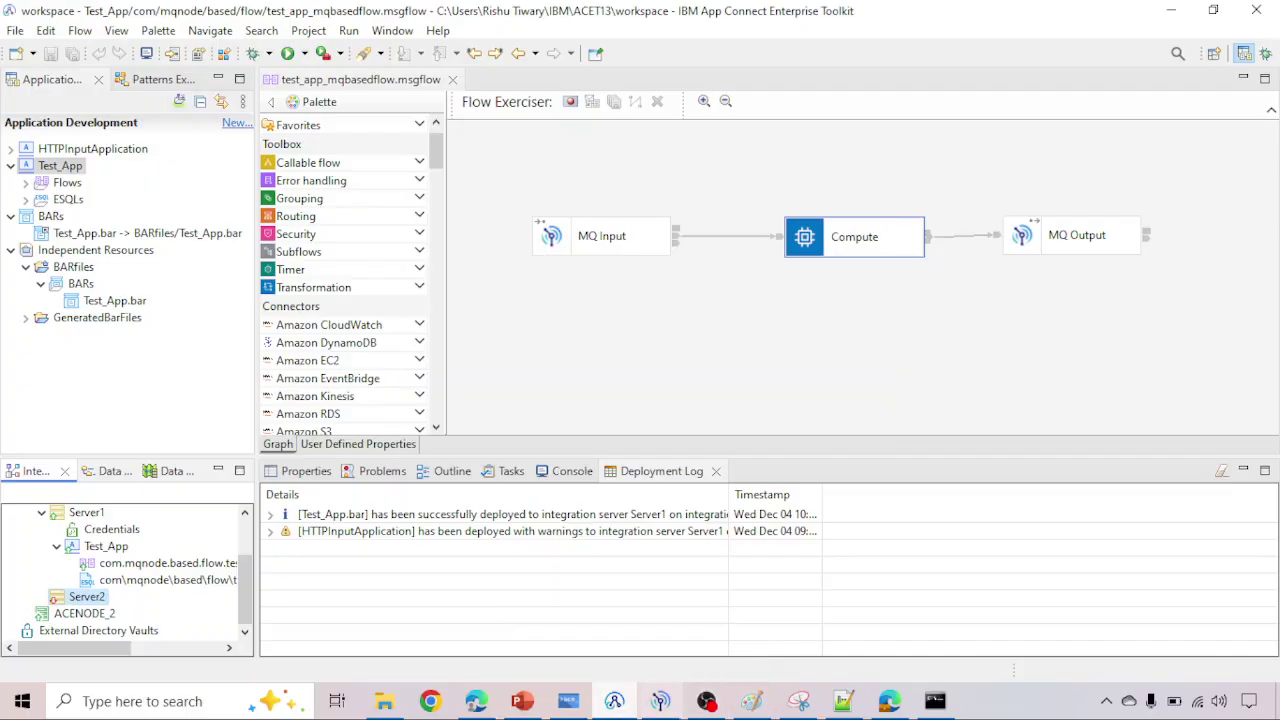
Step: Return to the App Connect Enterprise Console and run mqsilist to list the integration nodes
click(583, 702)
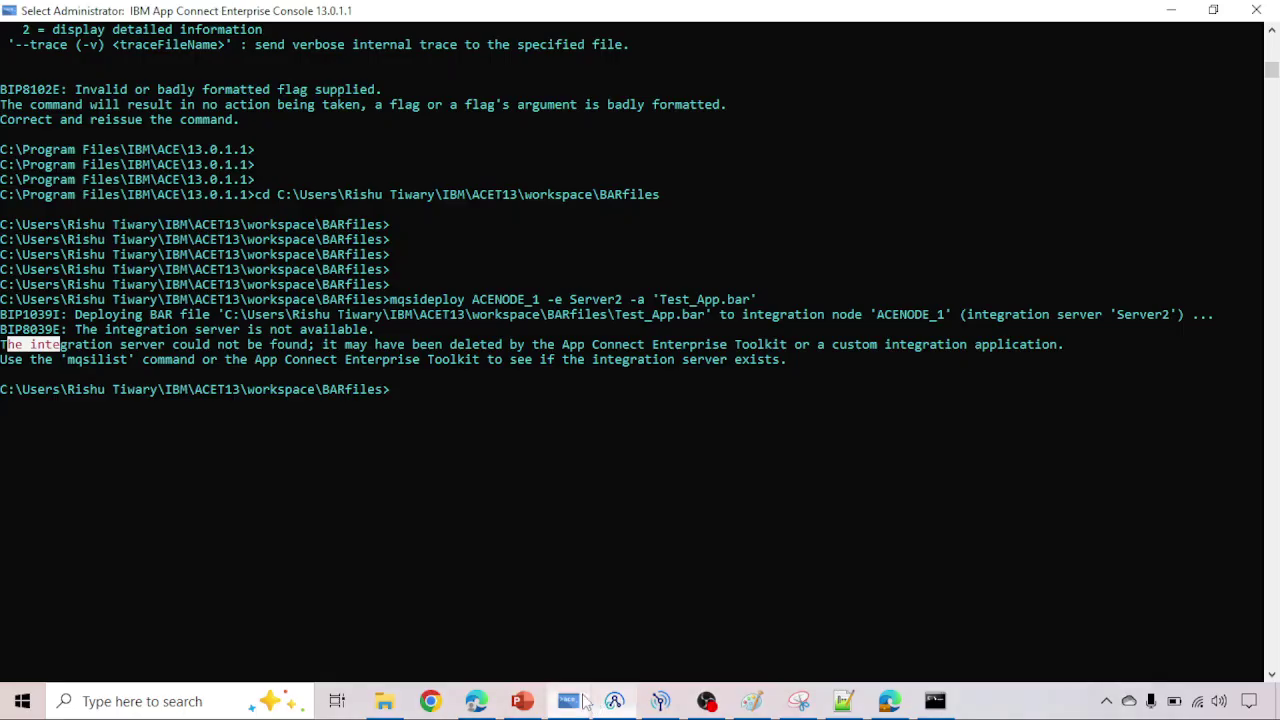
click(542, 561)
key(Return)
text(mqs)
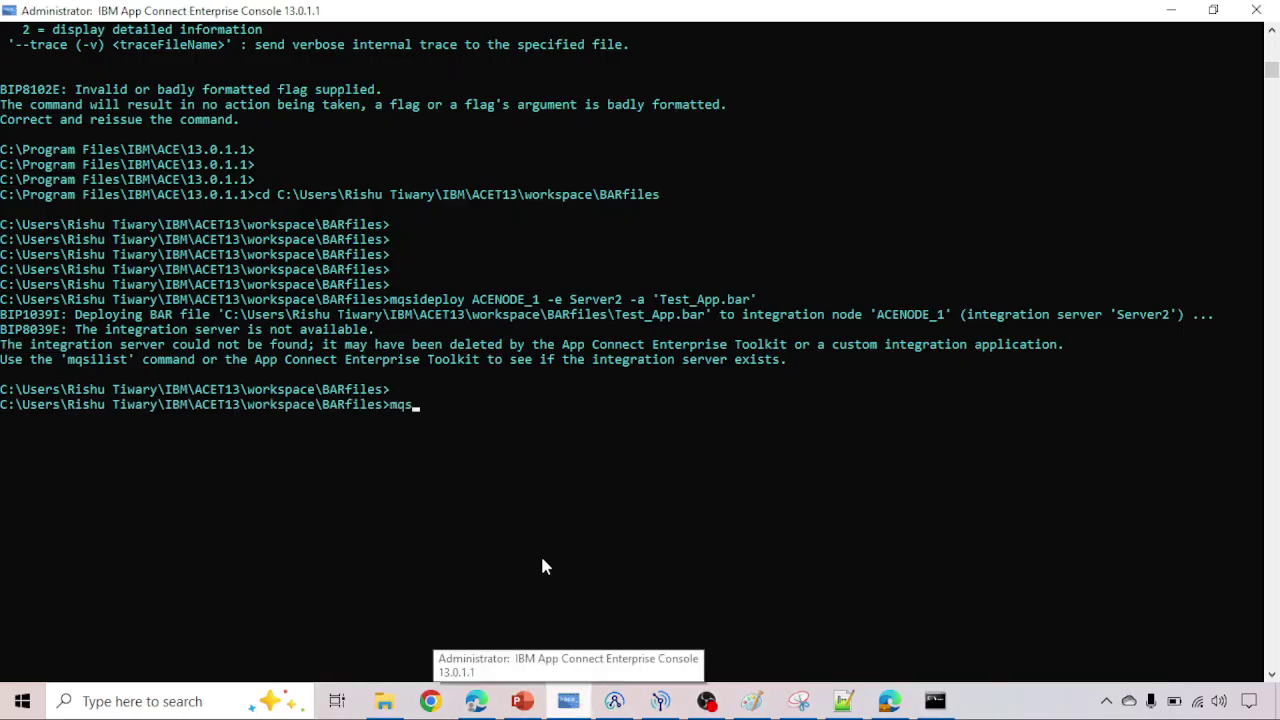
text(ilist)
key(Return)
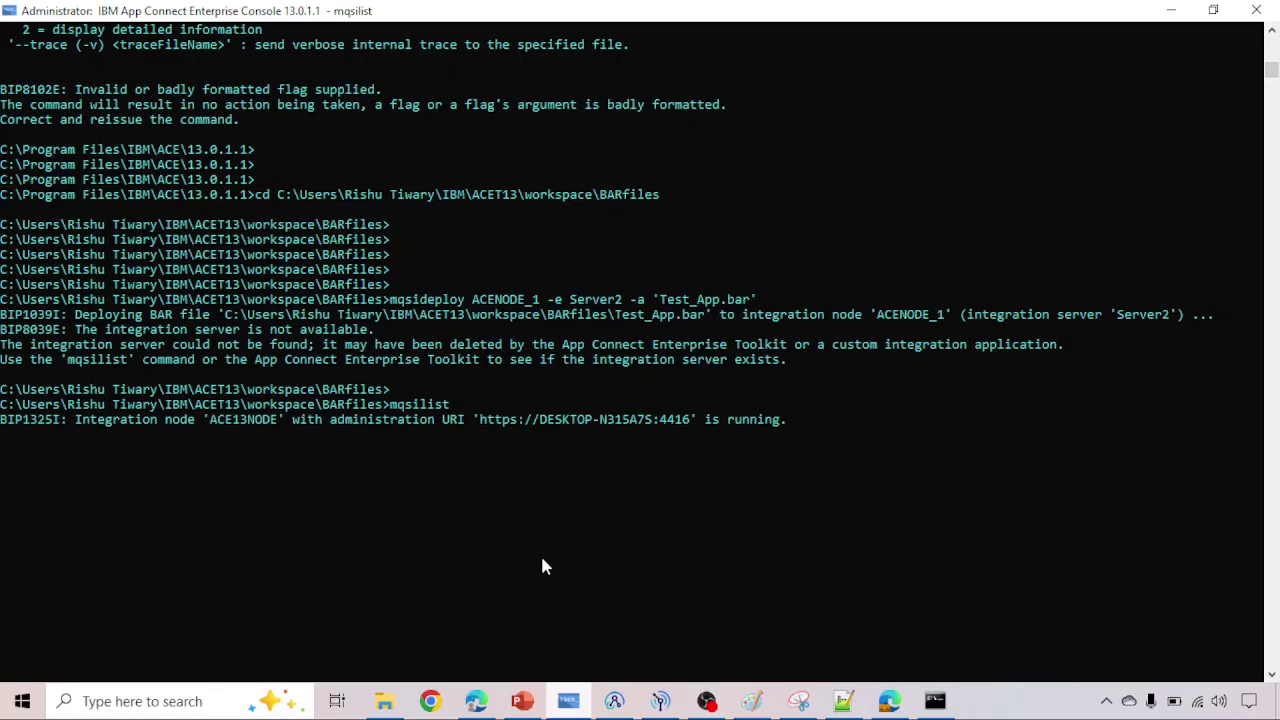
Step: Run mqsilist ACENODE_1 and inspect which integration servers it lists on that node
text(mq)
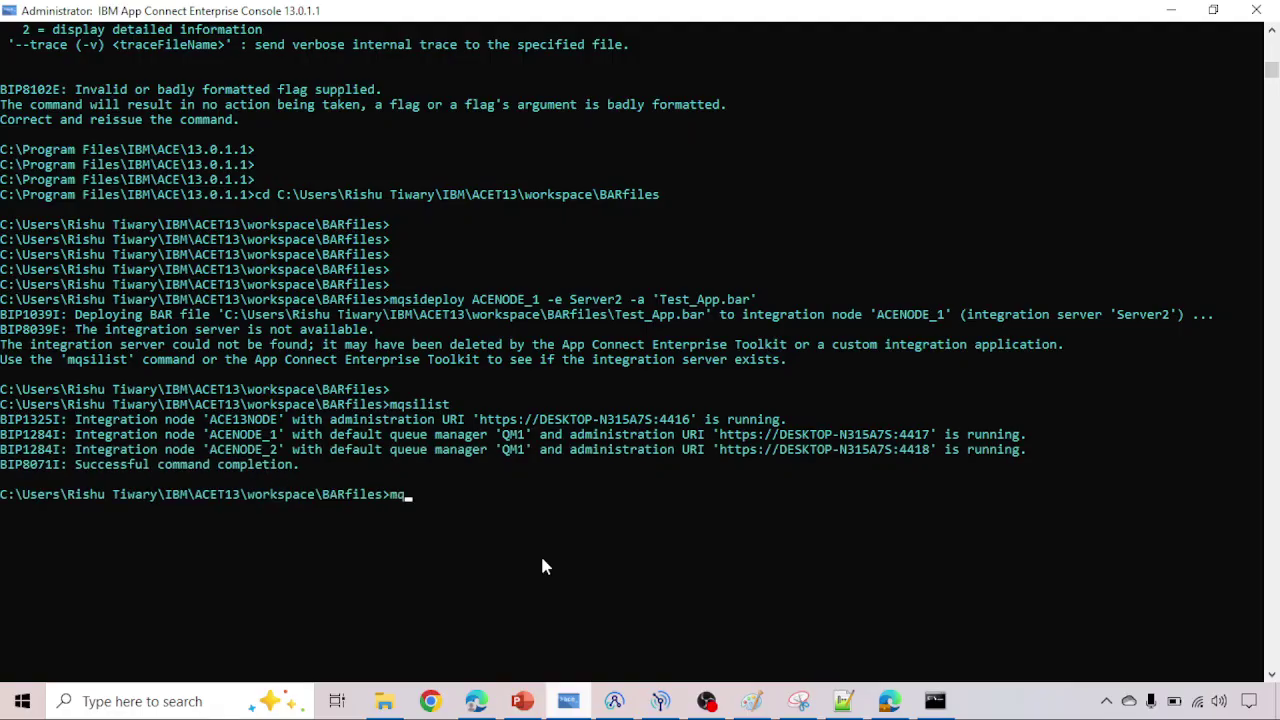
text(silist ACENODE_1)
key(Return)
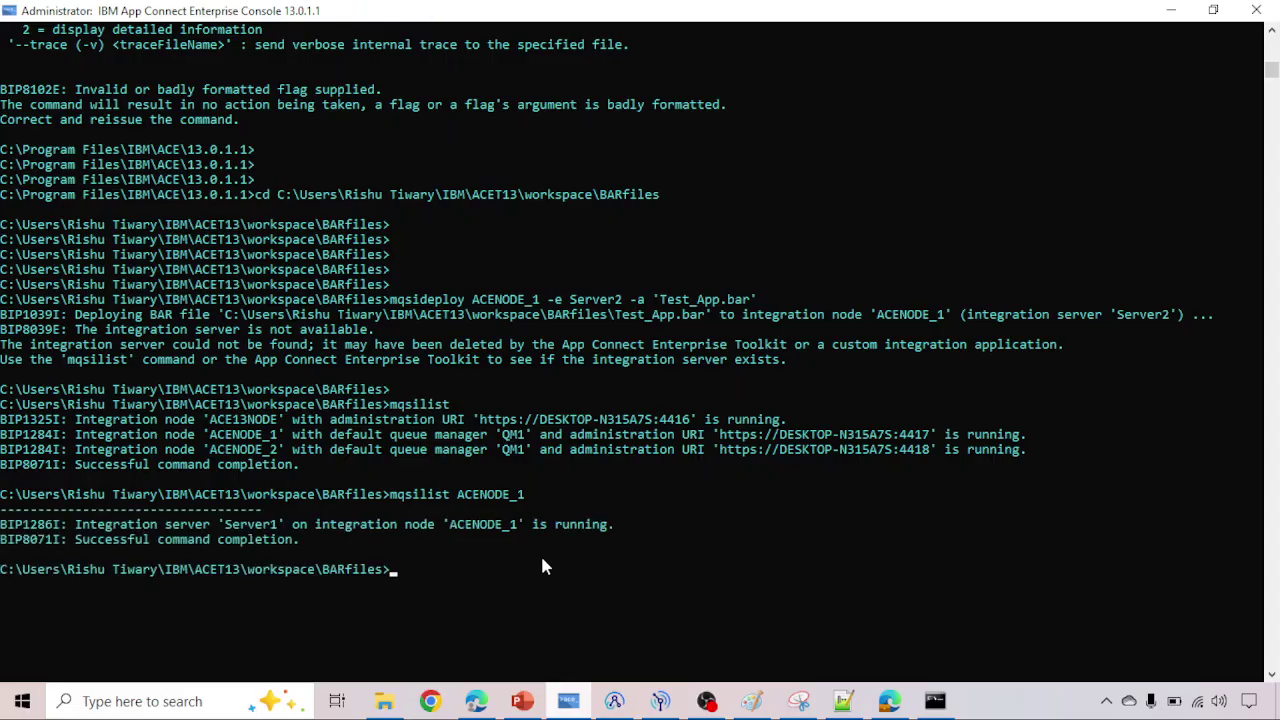
scroll(541, 566, down, 3)
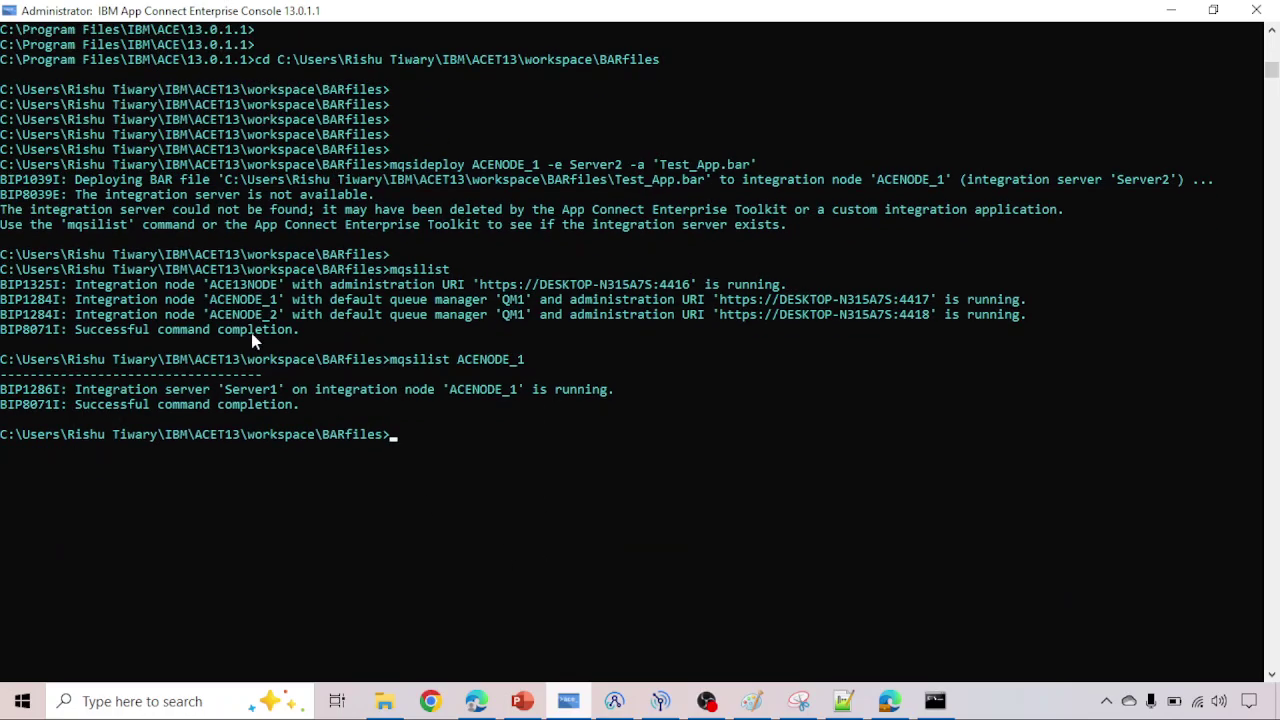
drag(235, 394, 284, 398)
click(274, 391)
click(282, 395)
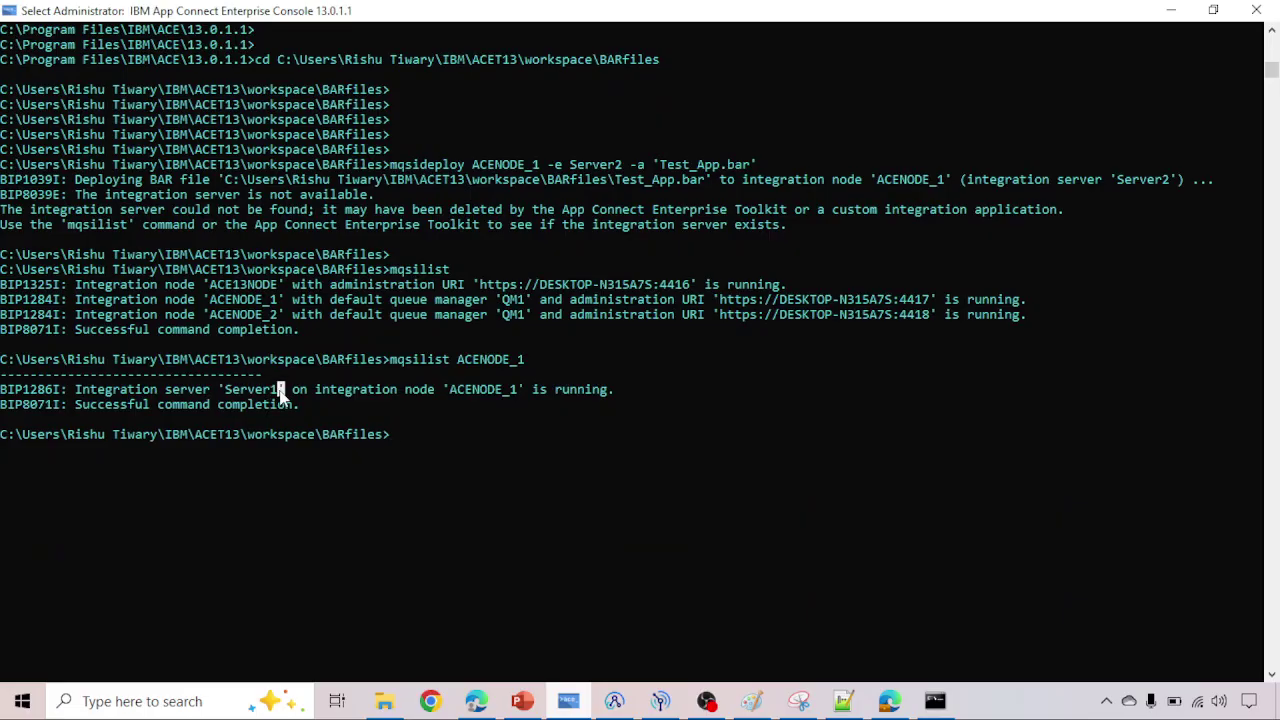
Step: Switch to App Connect Enterprise Toolkit and refresh the ACENODE_1 integration node
click(616, 702)
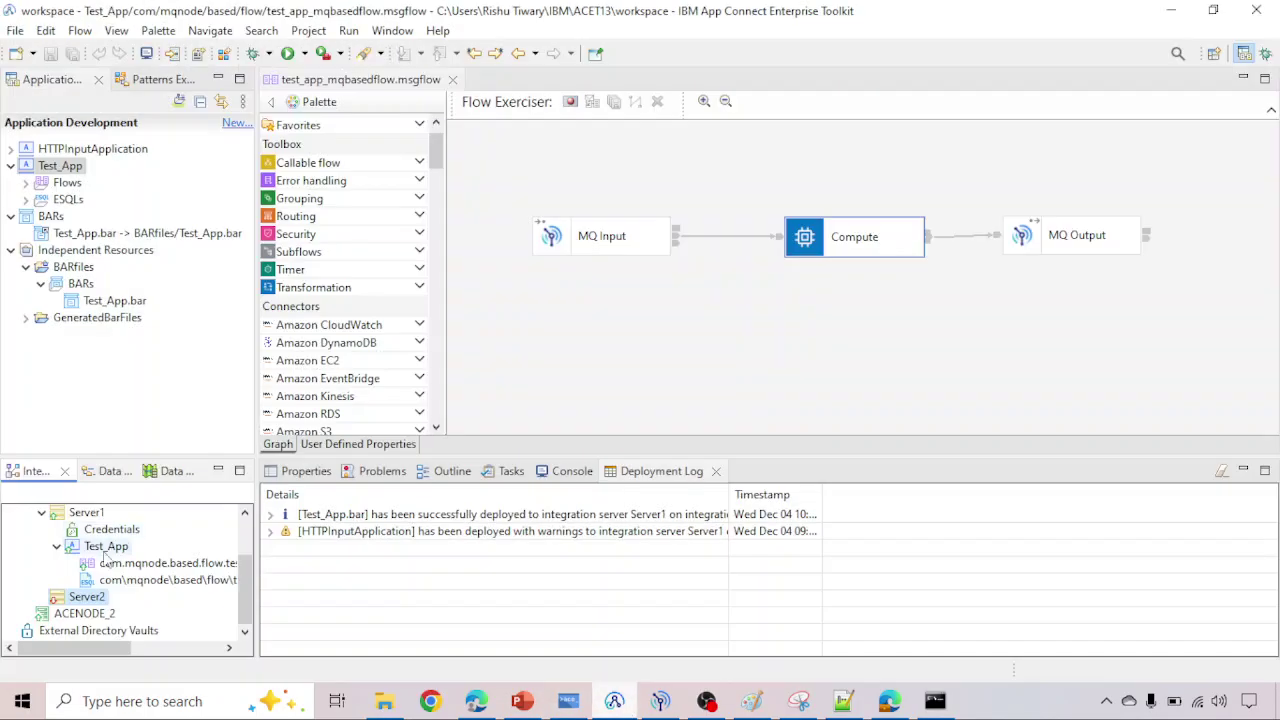
scroll(113, 575, up, 1)
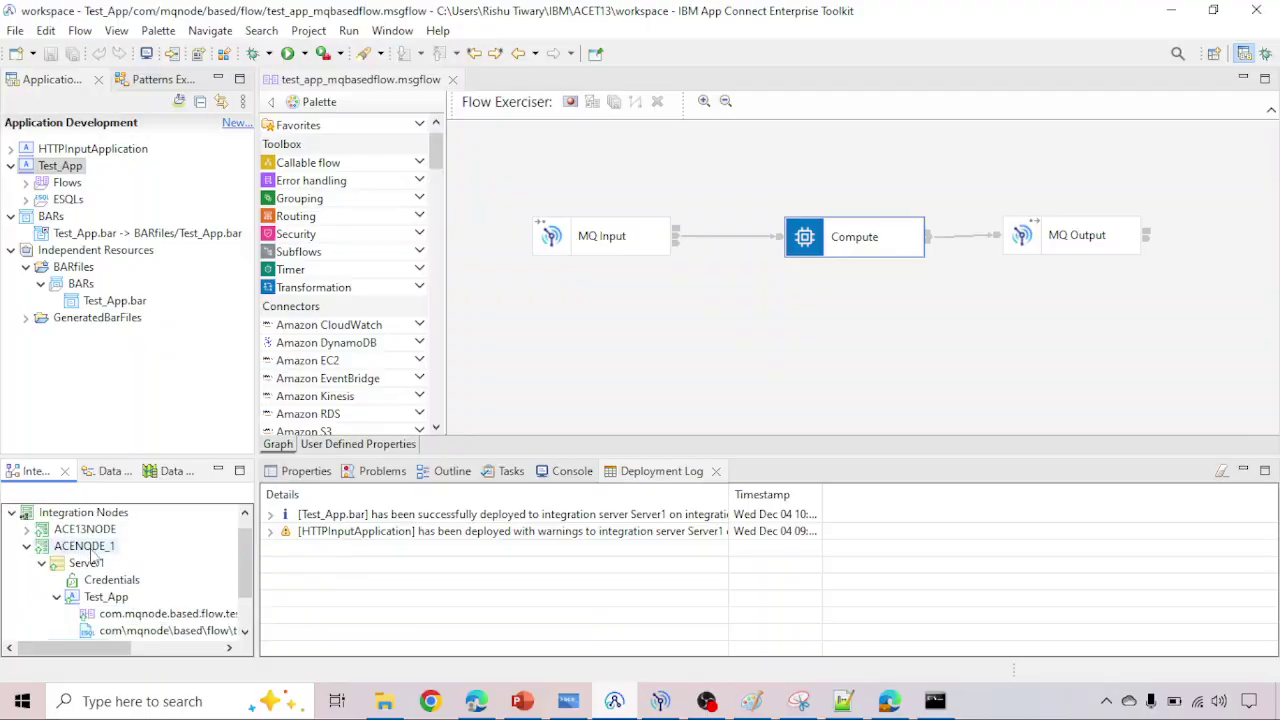
click(95, 547)
right_click(97, 548)
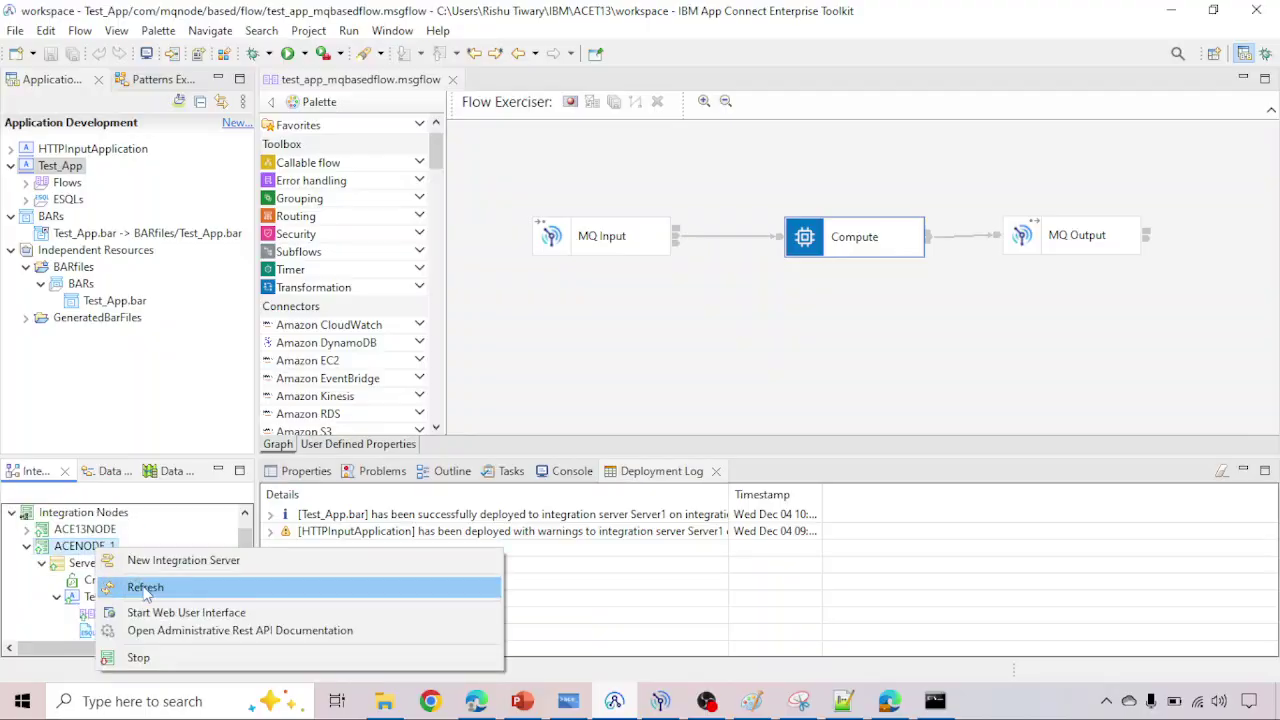
click(143, 588)
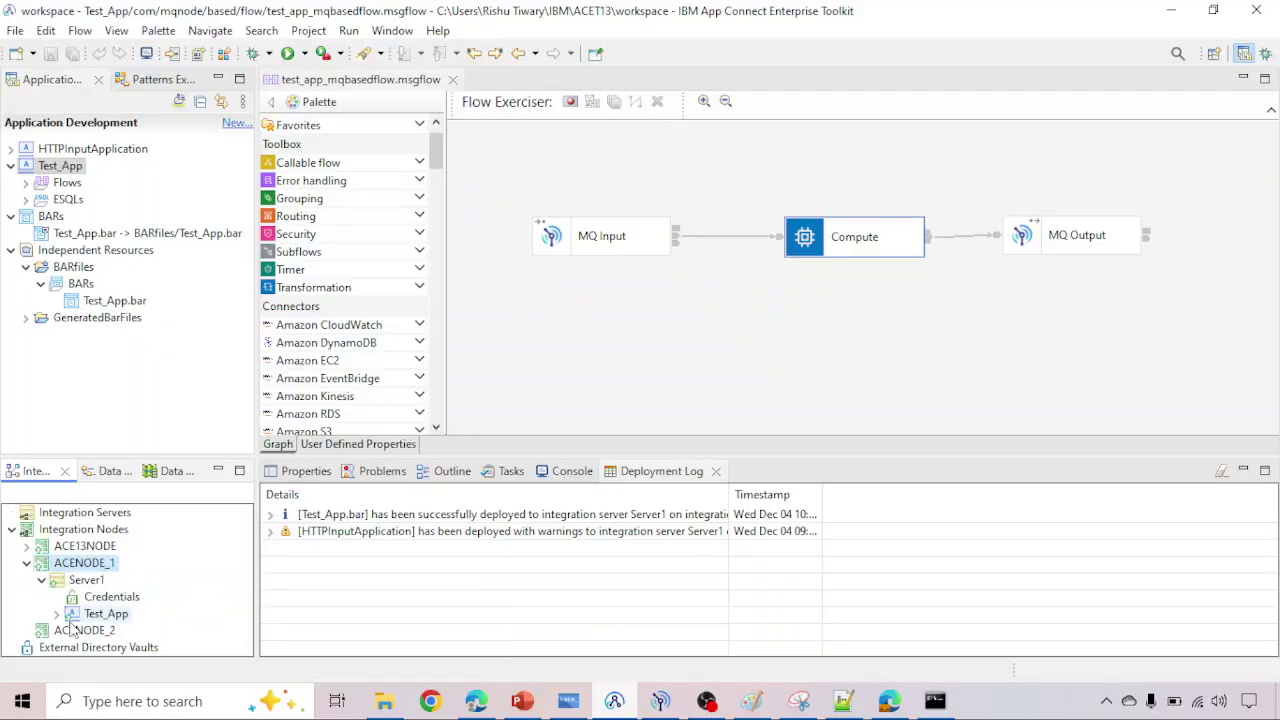
Step: Return to the App Connect Enterprise Console and recheck the integration server name listed for ACENODE_1
click(568, 701)
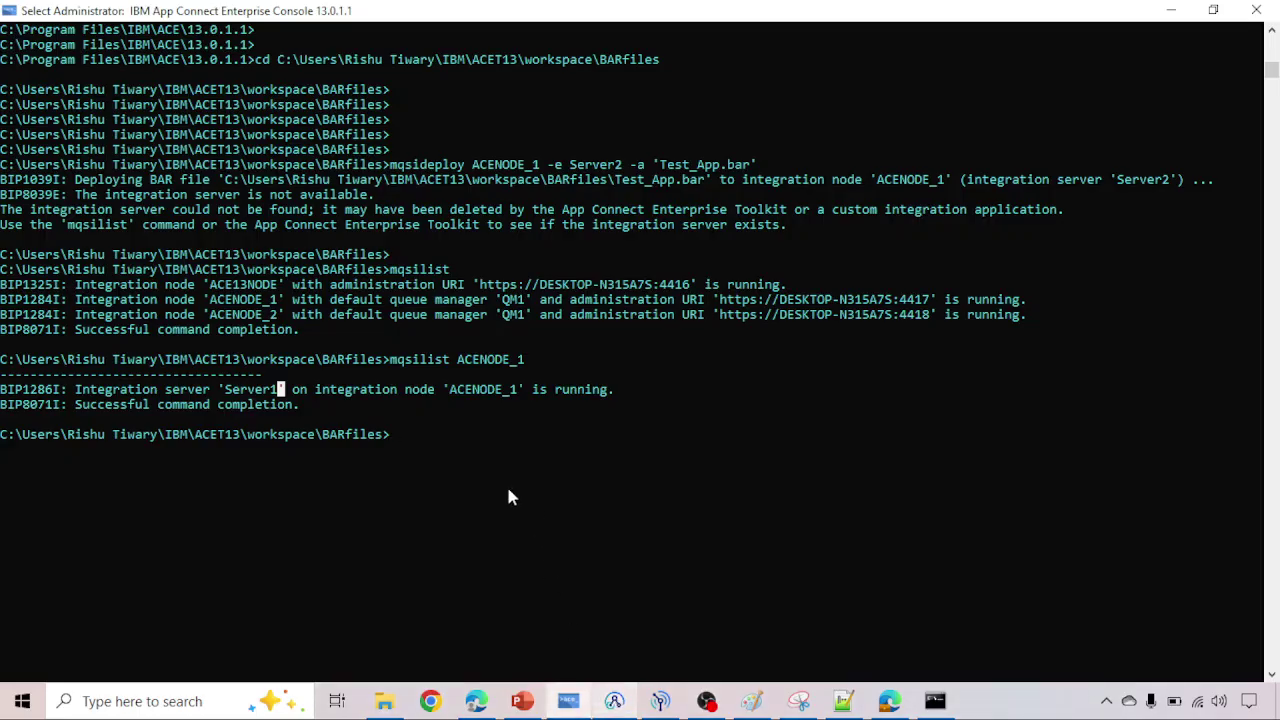
drag(224, 389, 279, 393)
click(274, 394)
key(Return)
key(Return)
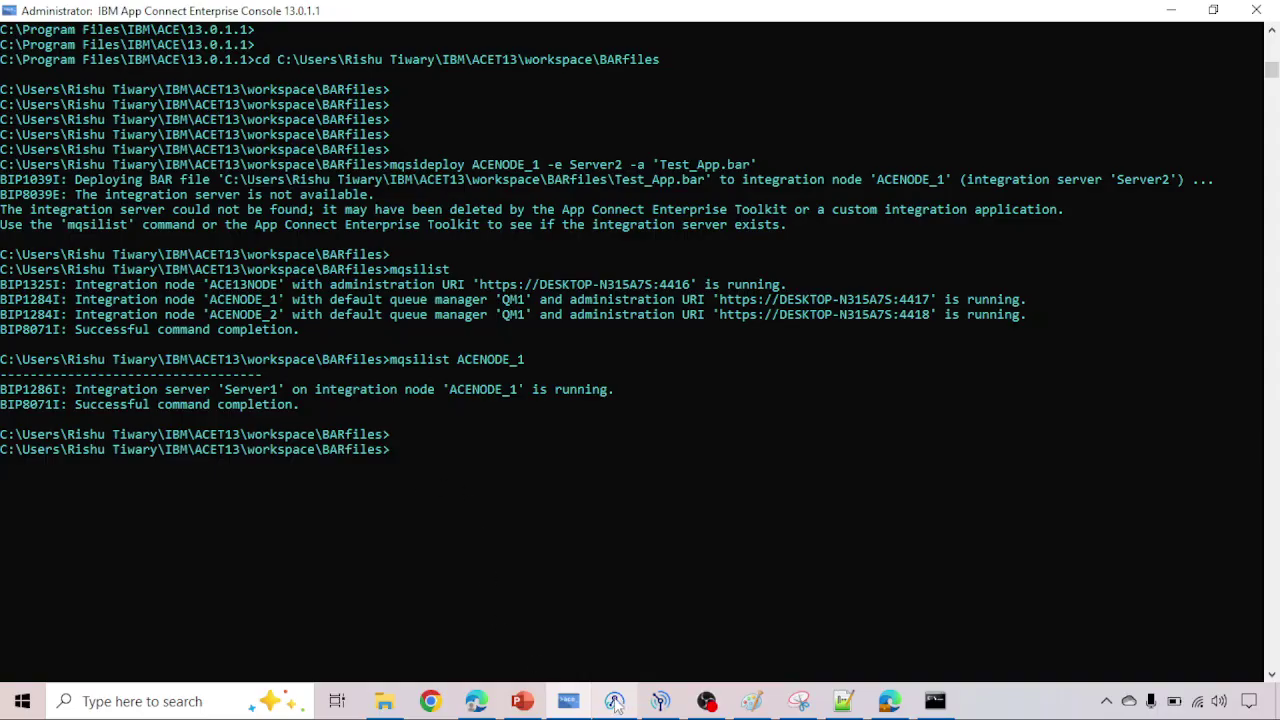
Step: Switch to App Connect Enterprise Toolkit and create a new integration server named Server2 on ACENODE_1
drag(614, 705, 462, 703)
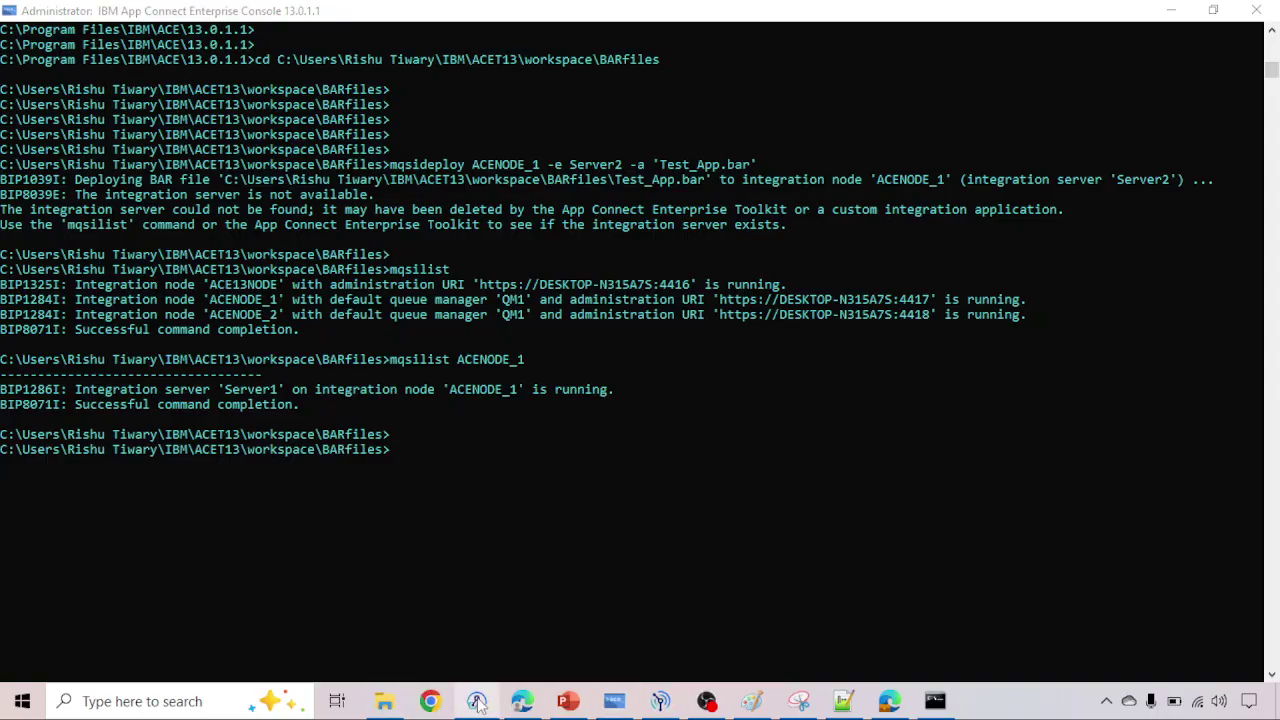
click(470, 701)
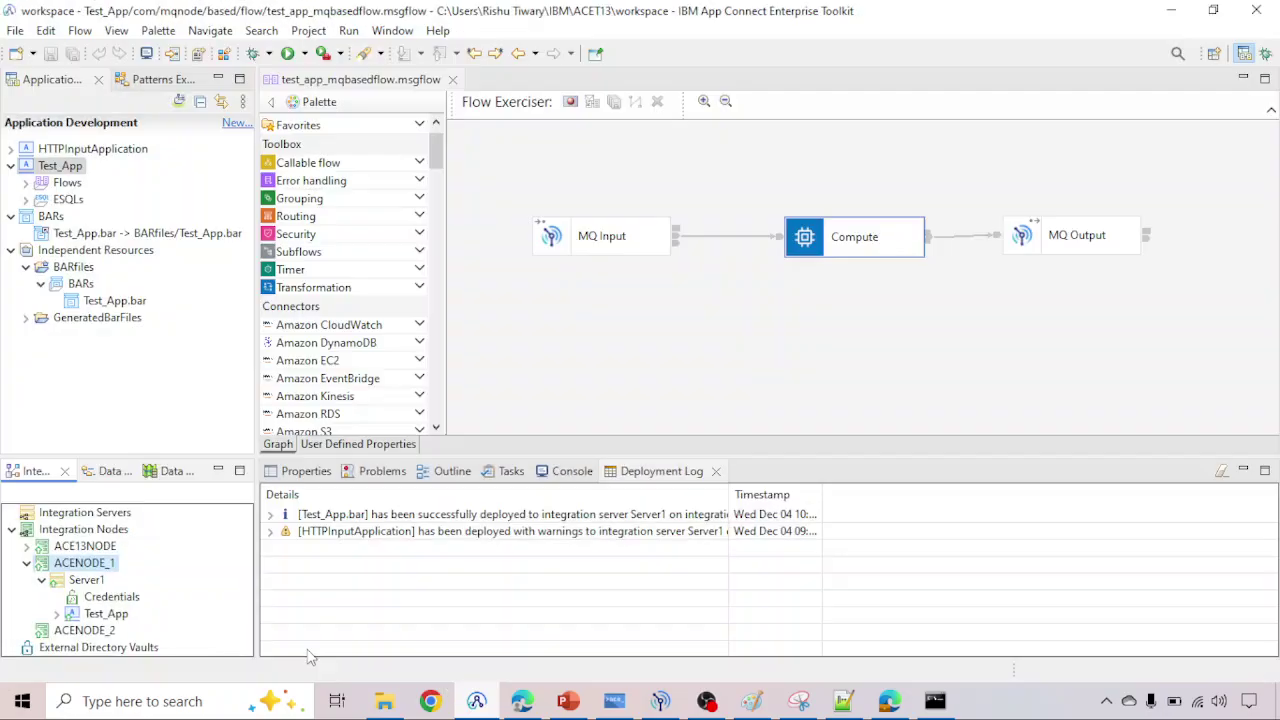
right_click(86, 580)
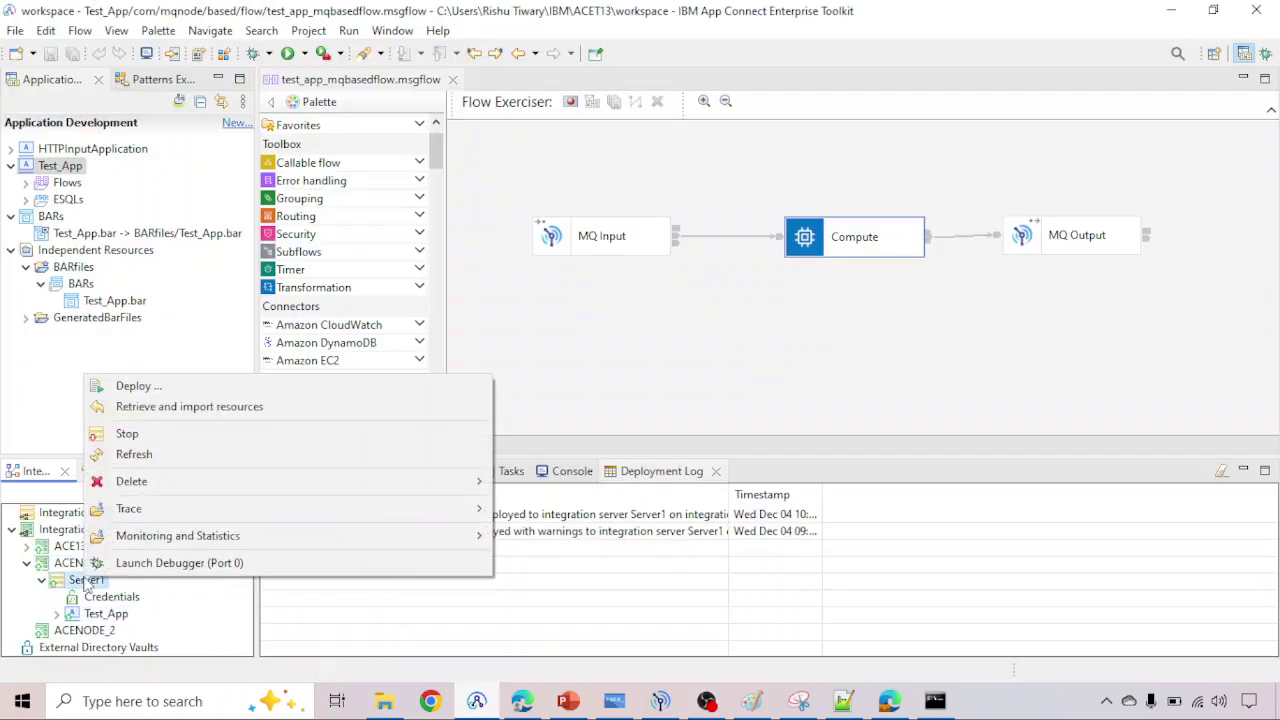
click(70, 565)
right_click(70, 565)
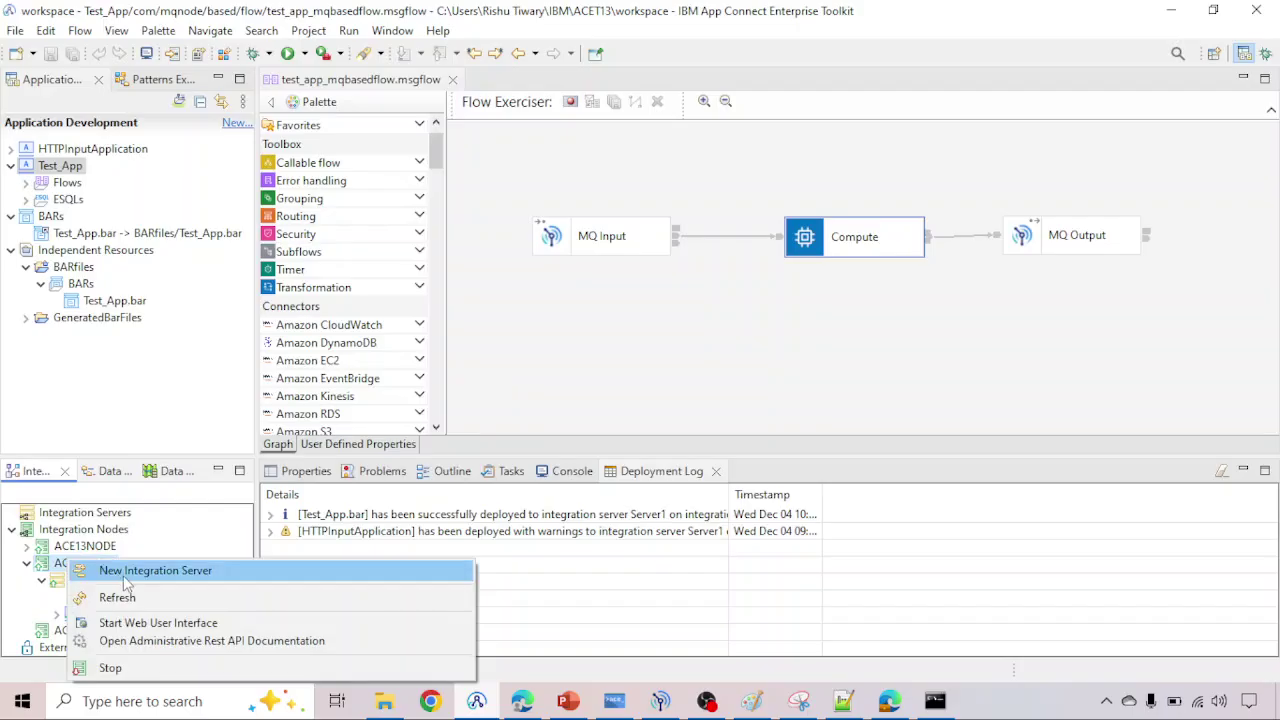
click(125, 571)
text(Se)
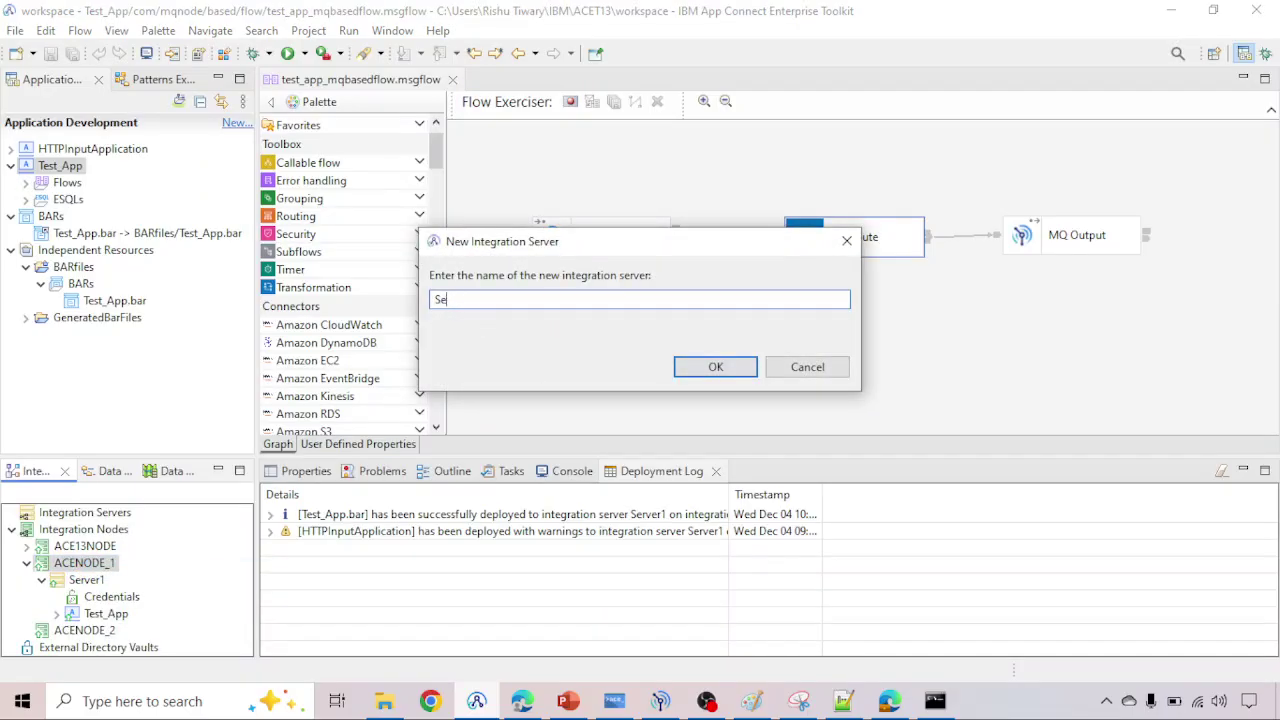
text(vr1)
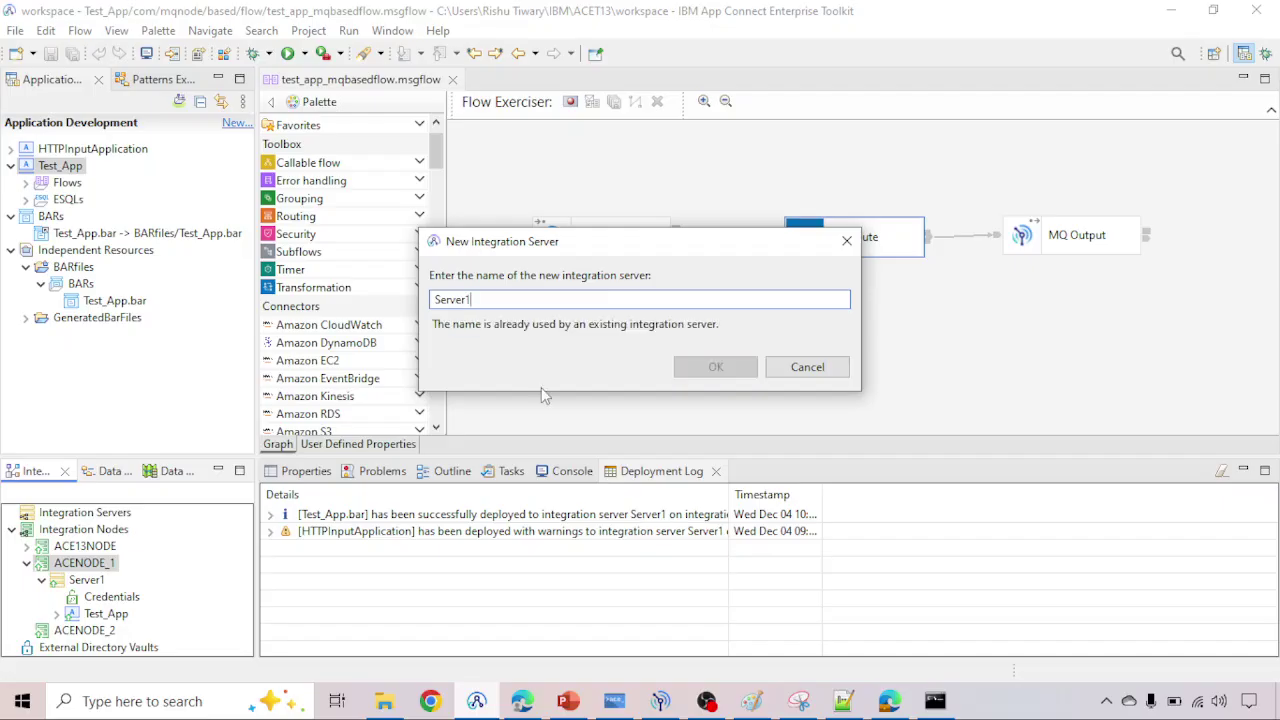
key(BackSpace)
text(2)
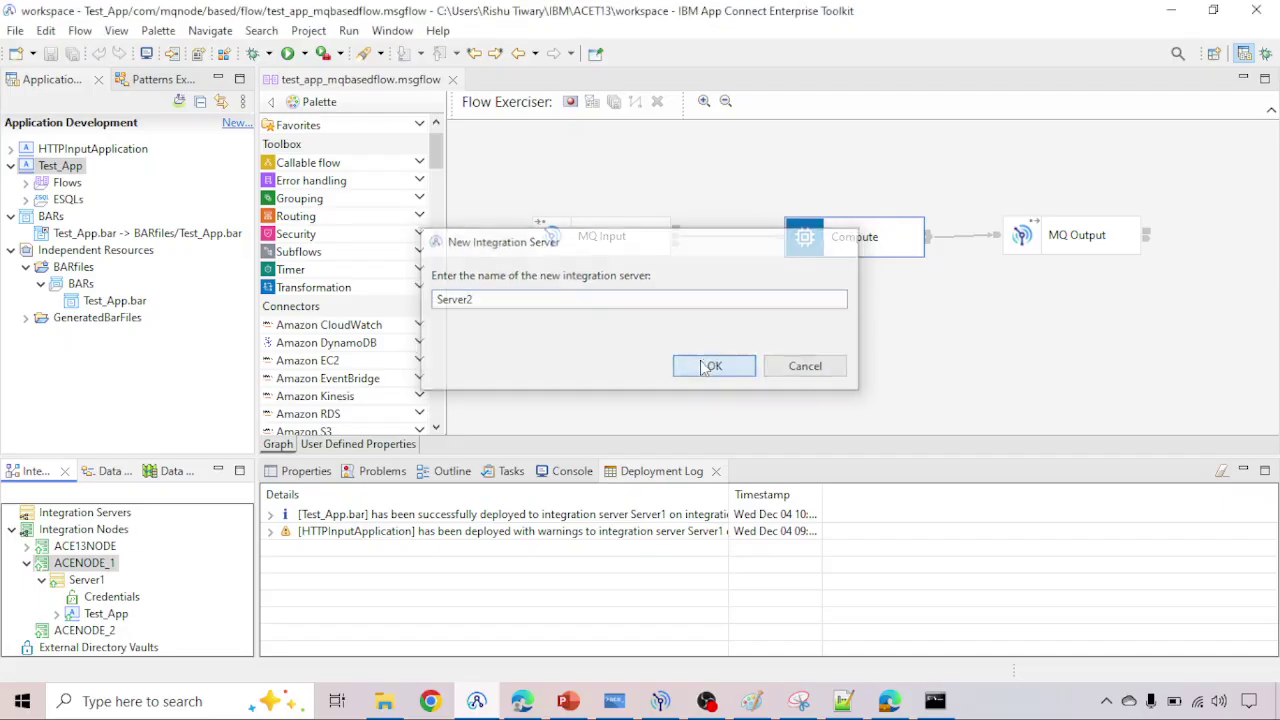
click(707, 367)
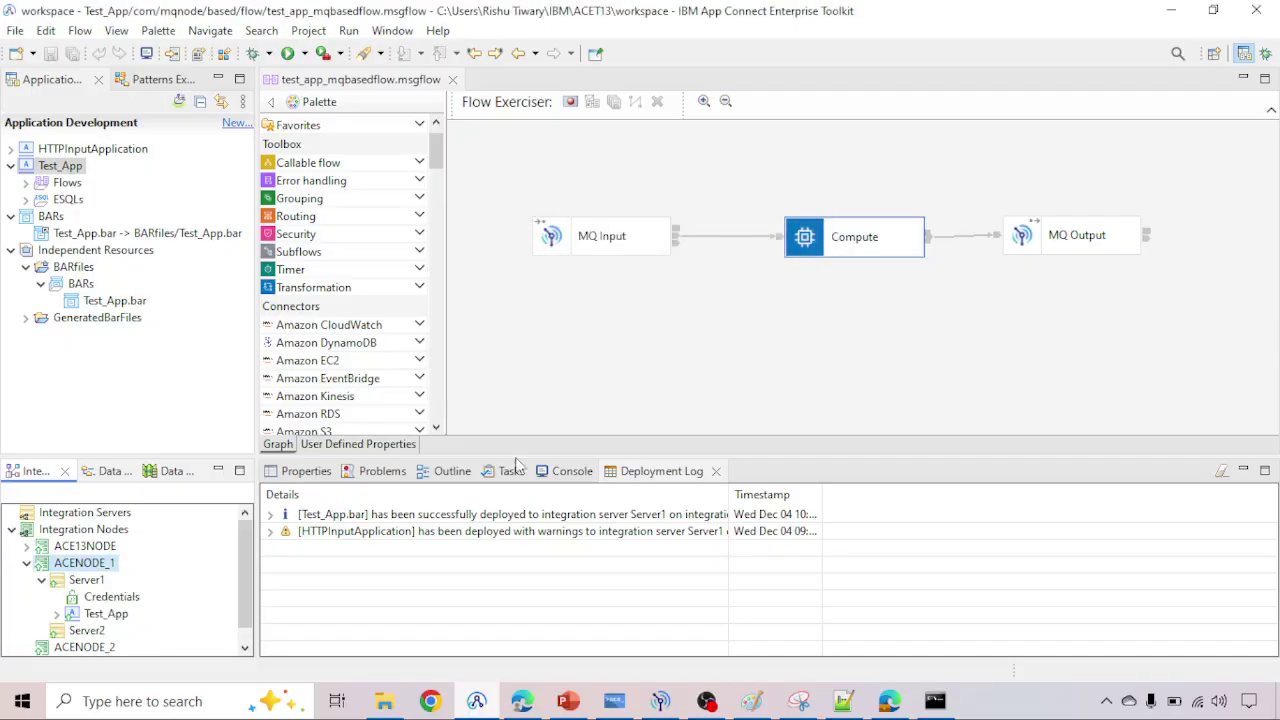
Step: Start the Server2 integration server on ACENODE_1
scroll(110, 620, down, 1)
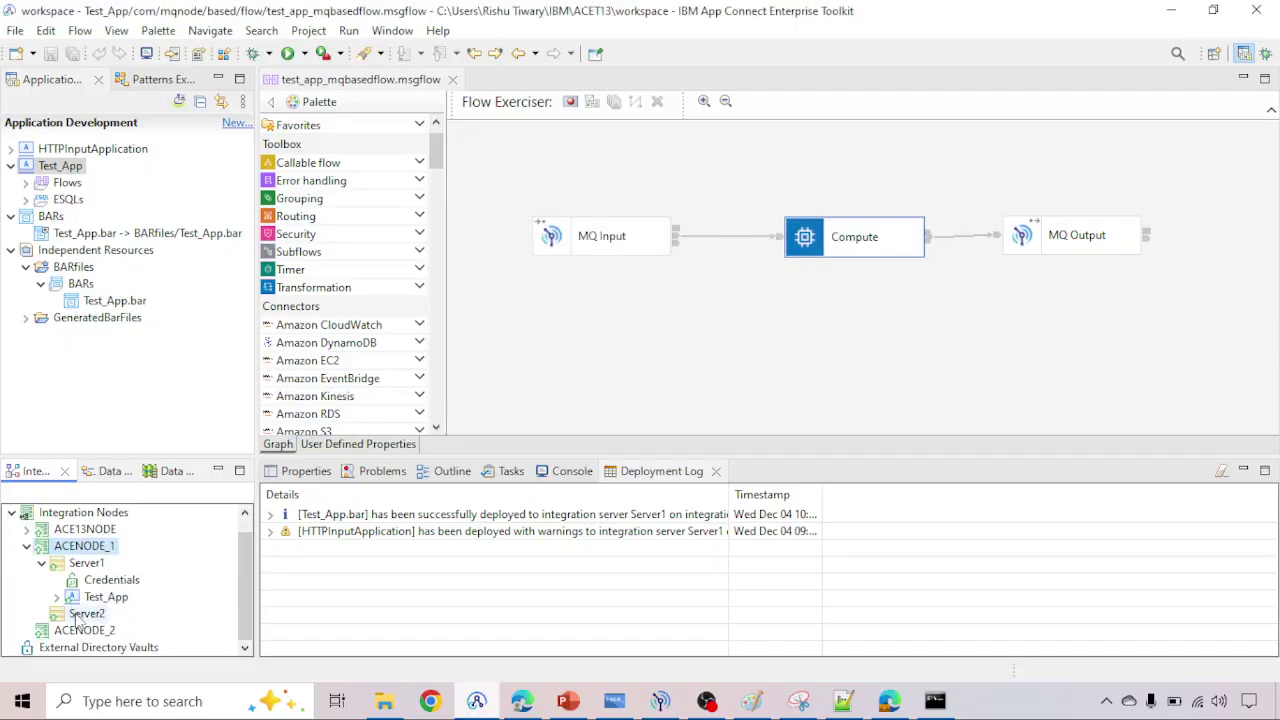
right_click(88, 614)
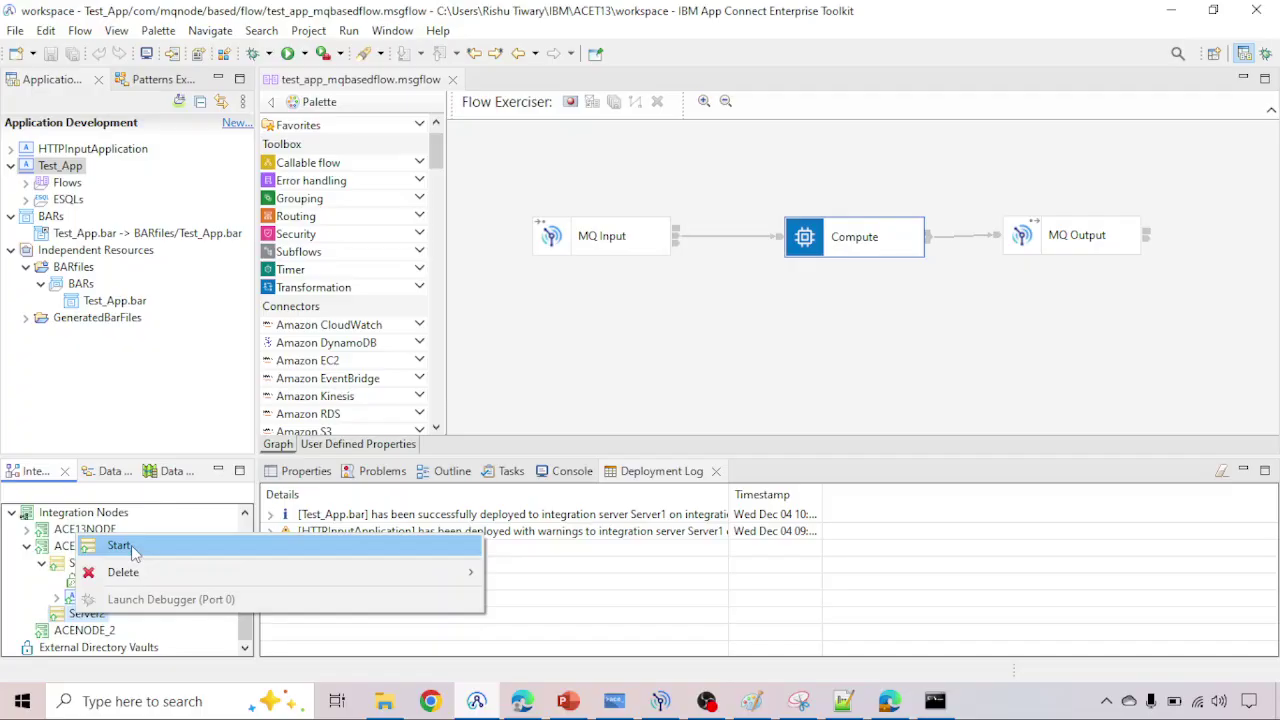
click(40, 588)
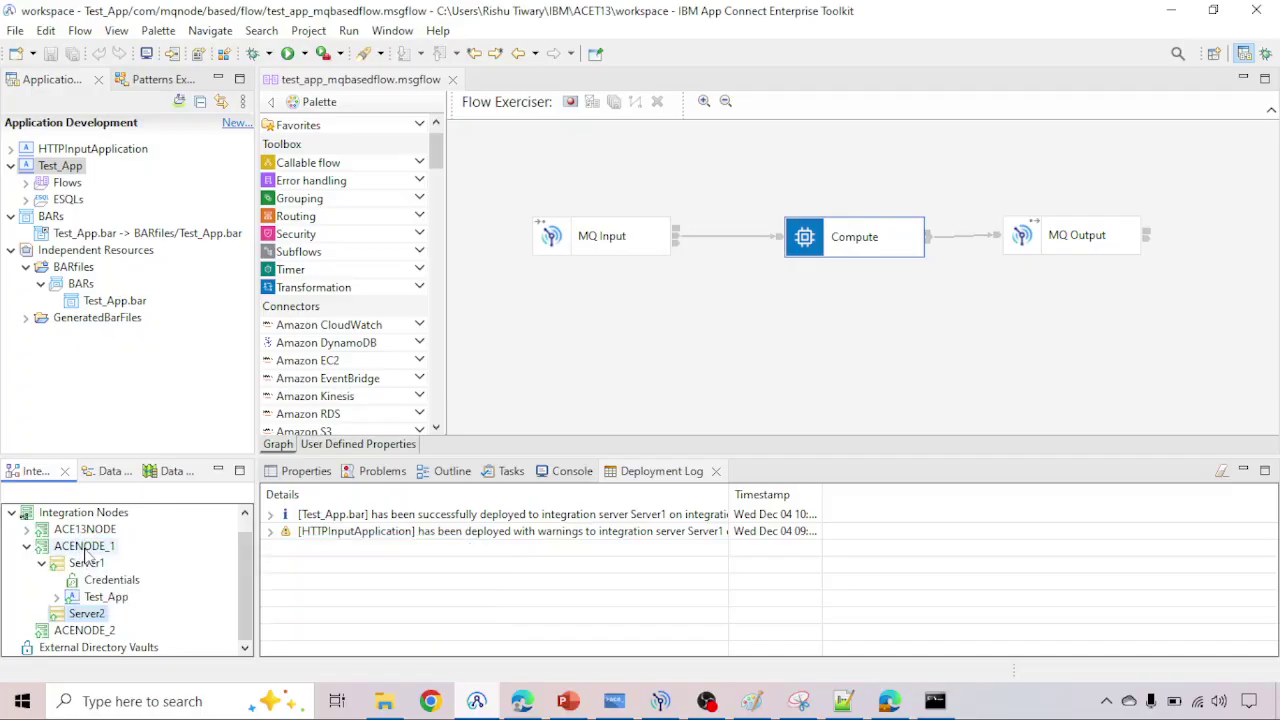
Step: Switch to the App Connect Enterprise Console and rerun mqsilist ACENODE_1 to check its integration servers
click(614, 701)
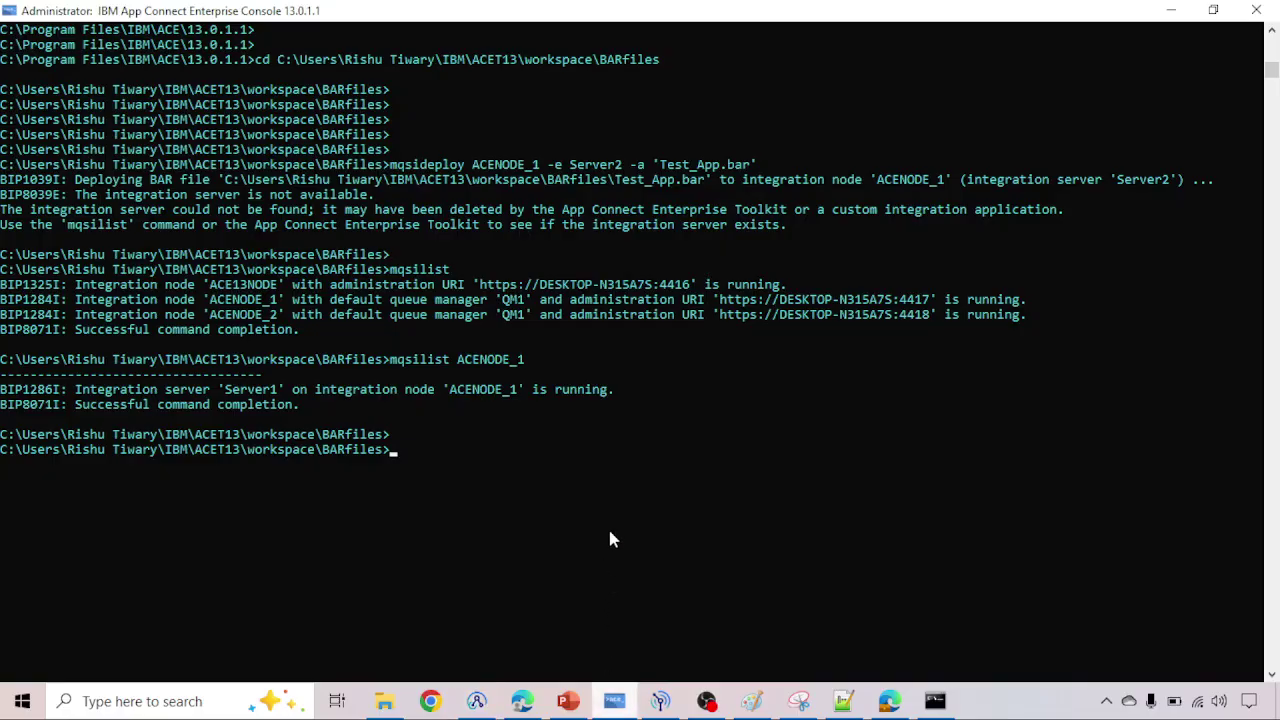
key(Up)
key(Return)
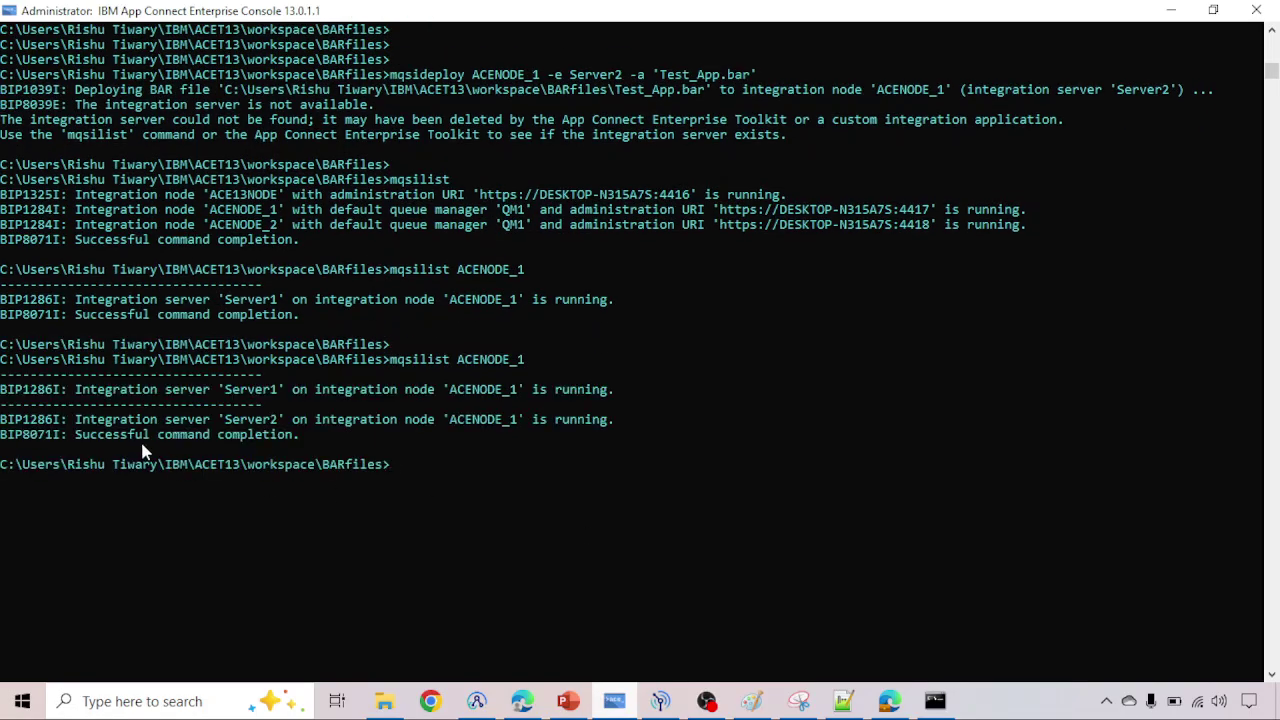
Step: Recall the command mqsideploy ACENODE_1 -e Server2 -a 'Test_App.bar' and review its server, BAR file and working folder
key(Up)
key(Up)
key(Up)
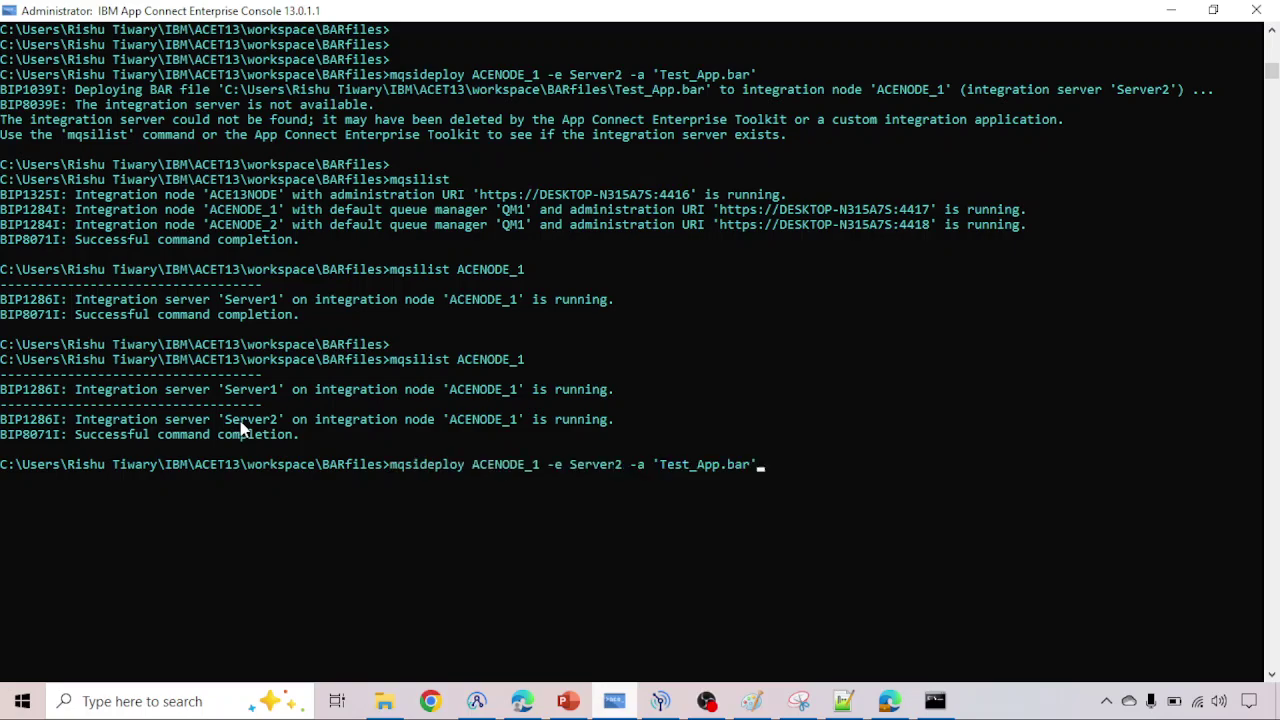
drag(391, 466, 621, 472)
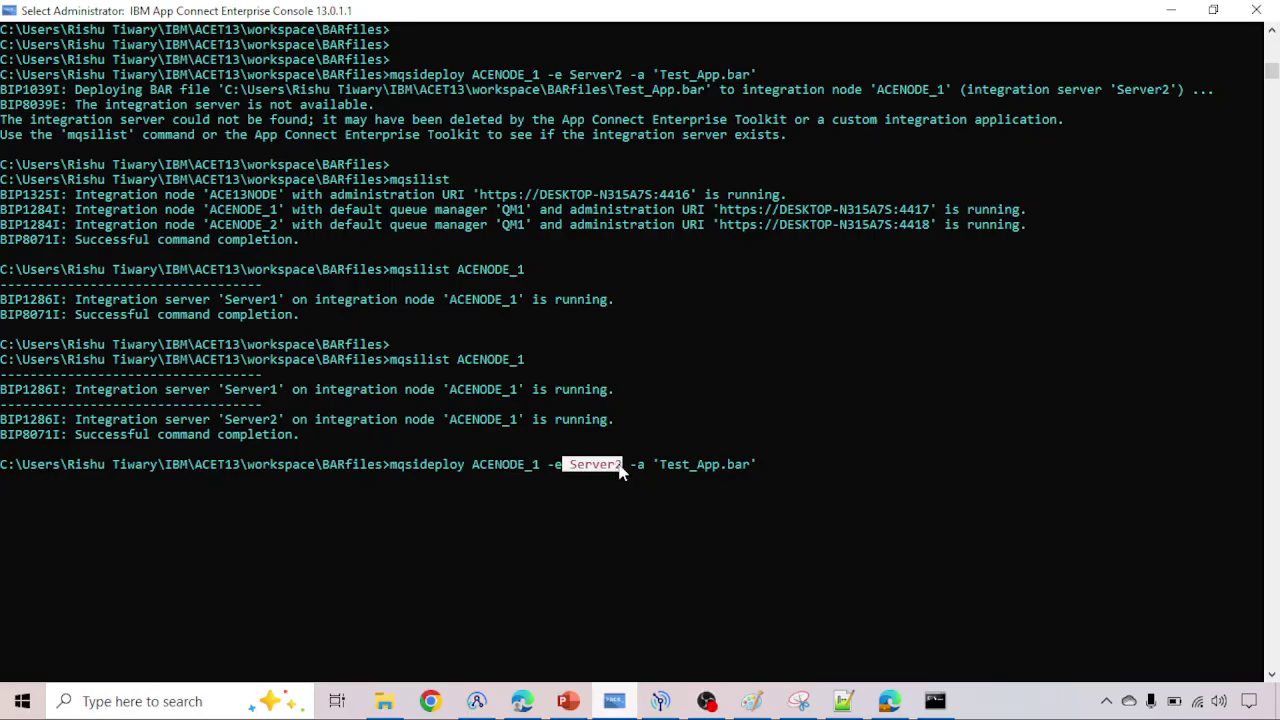
drag(656, 466, 748, 468)
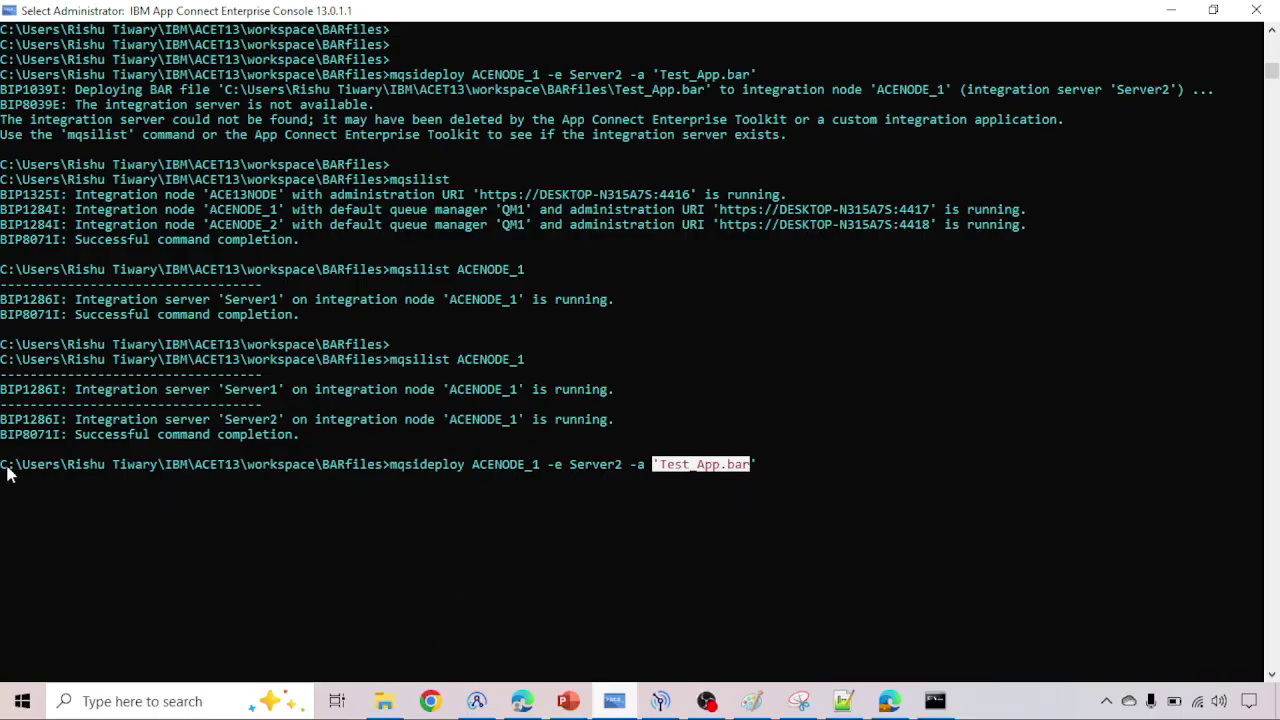
drag(4, 466, 386, 468)
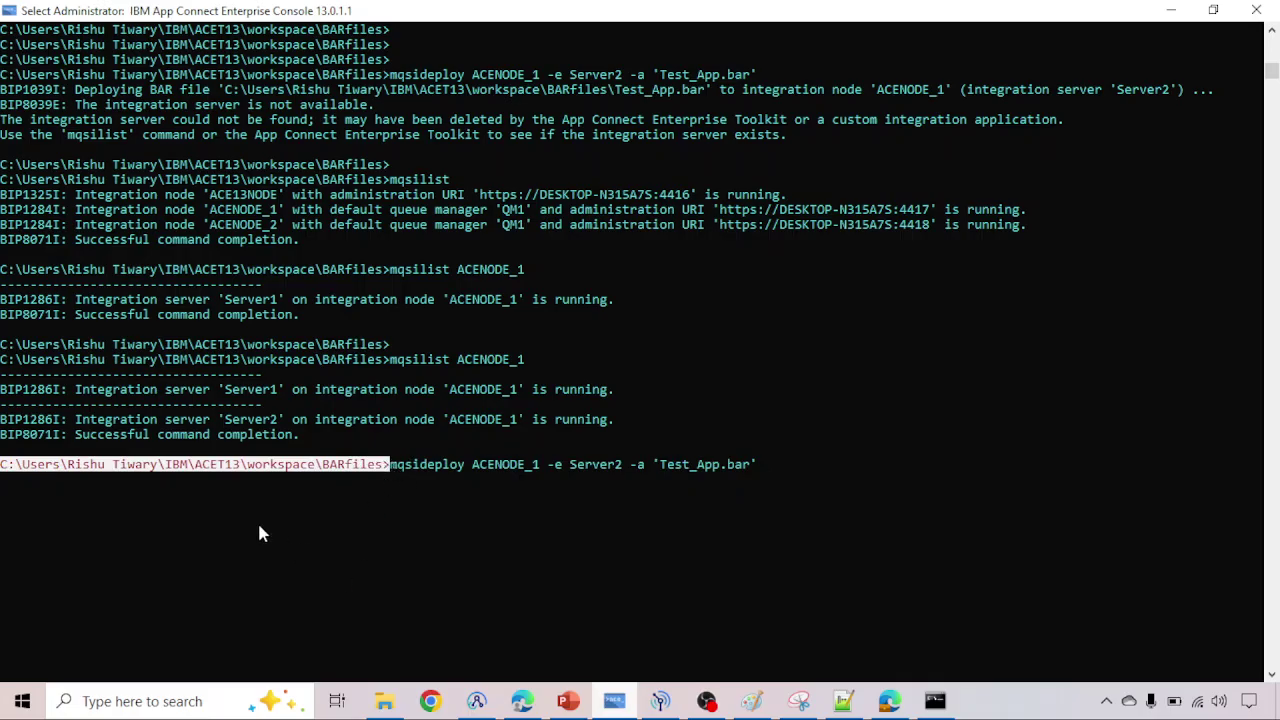
Step: Switch to File Explorer and compare the BAR file in the BARfiles folder with the name in the deploy command
click(386, 703)
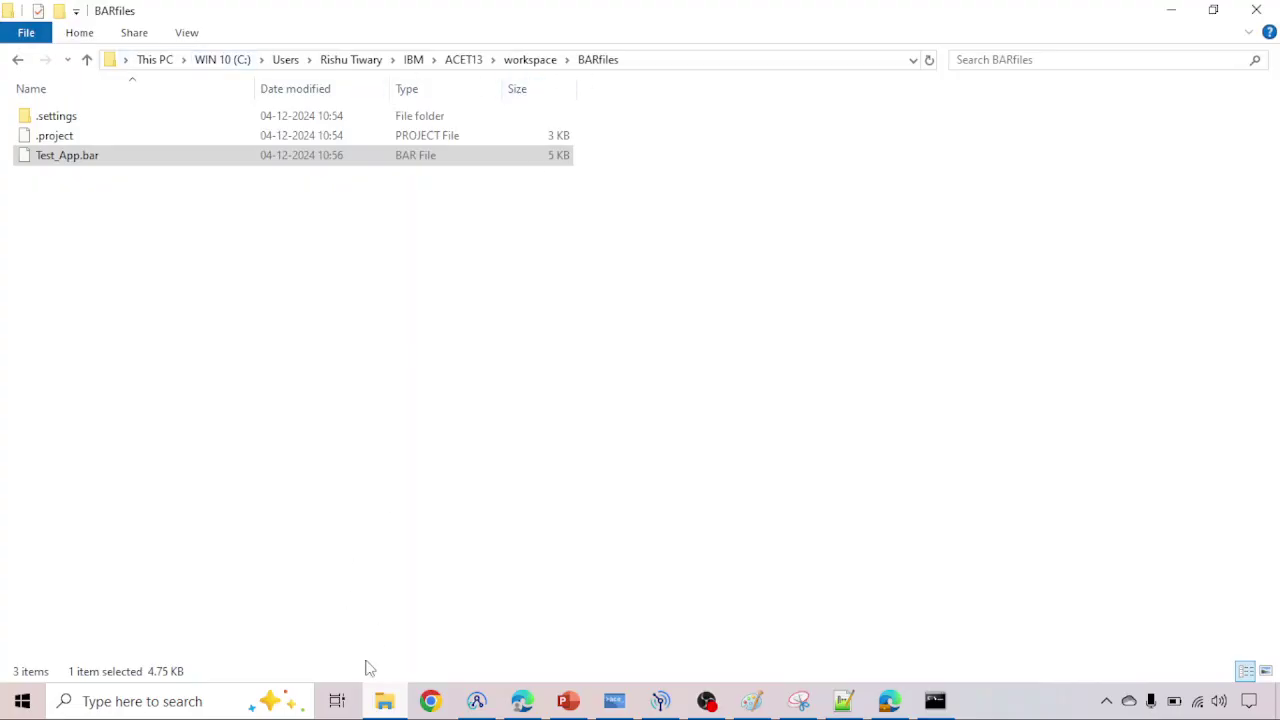
click(386, 705)
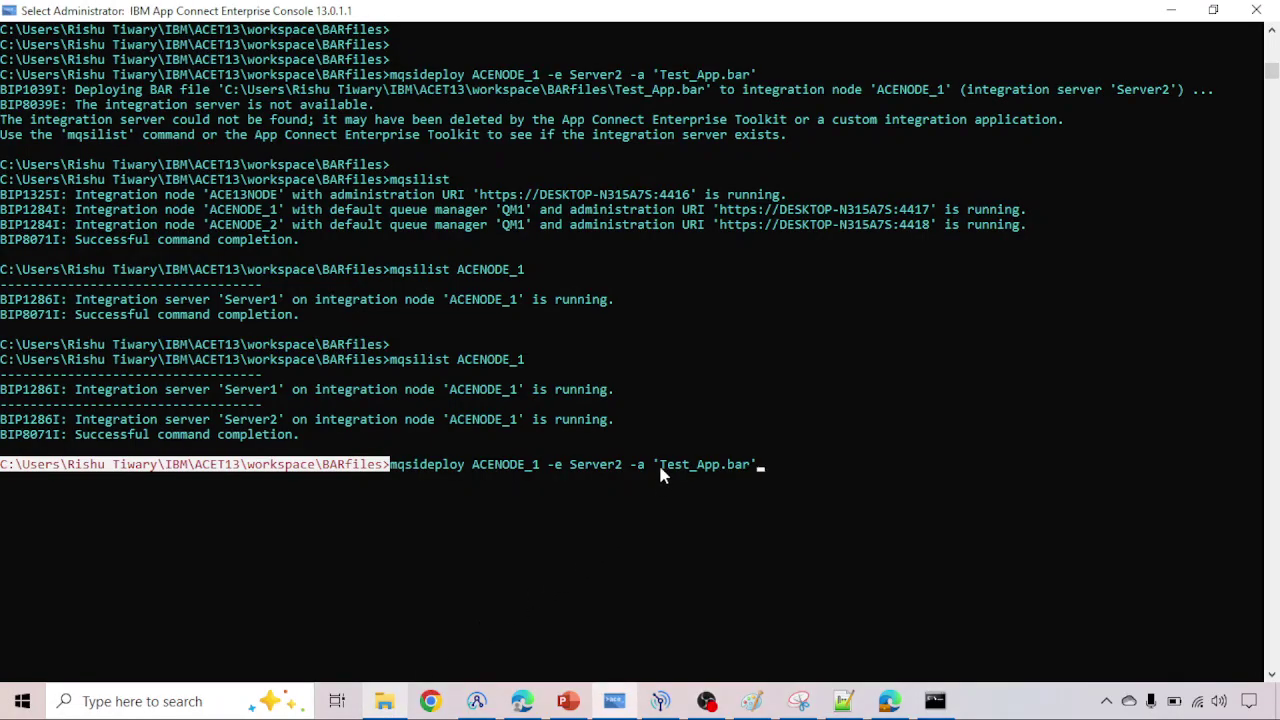
drag(660, 467, 742, 466)
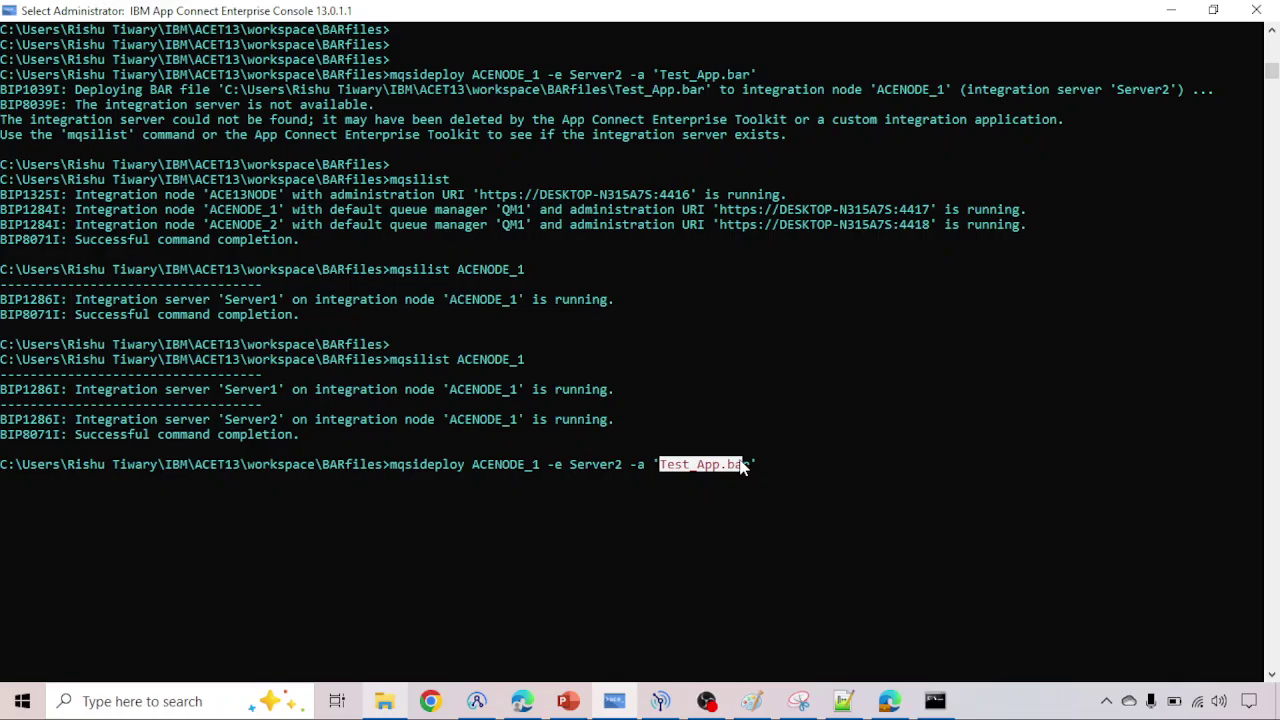
click(386, 701)
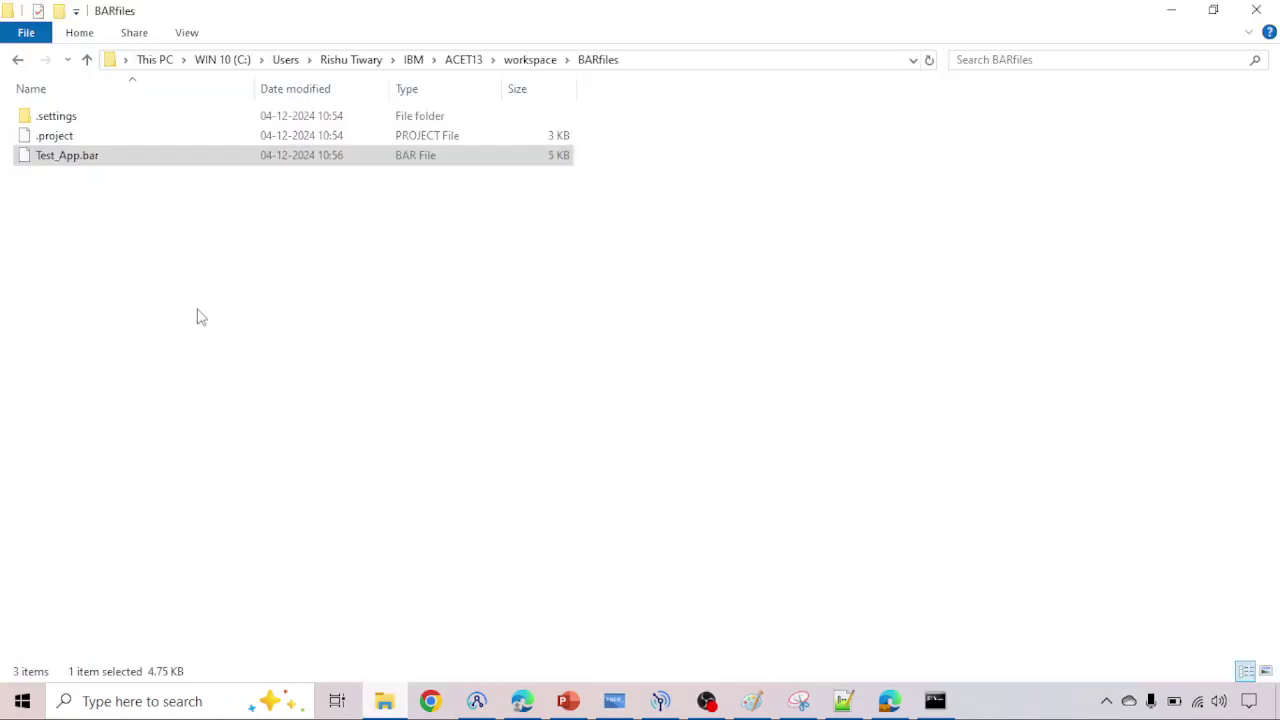
click(393, 700)
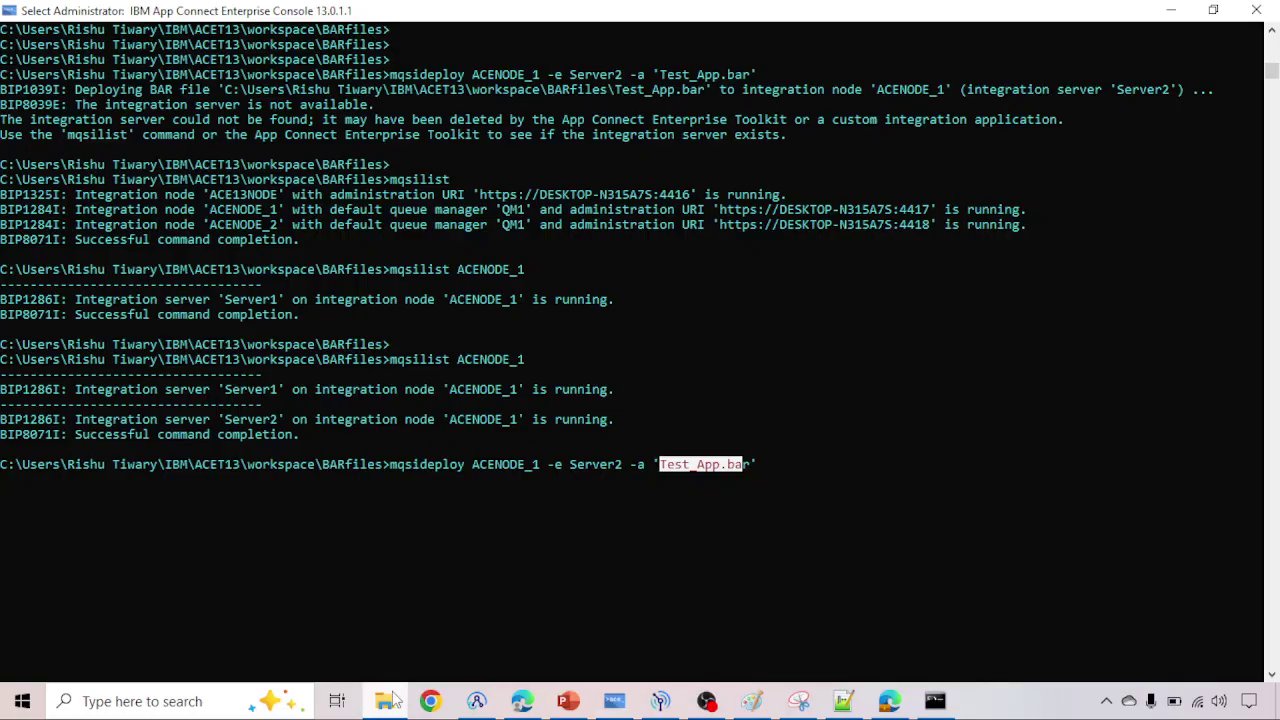
Step: Switch to App Connect Enterprise Toolkit and expand Server2 to examine what is deployed on it
click(476, 701)
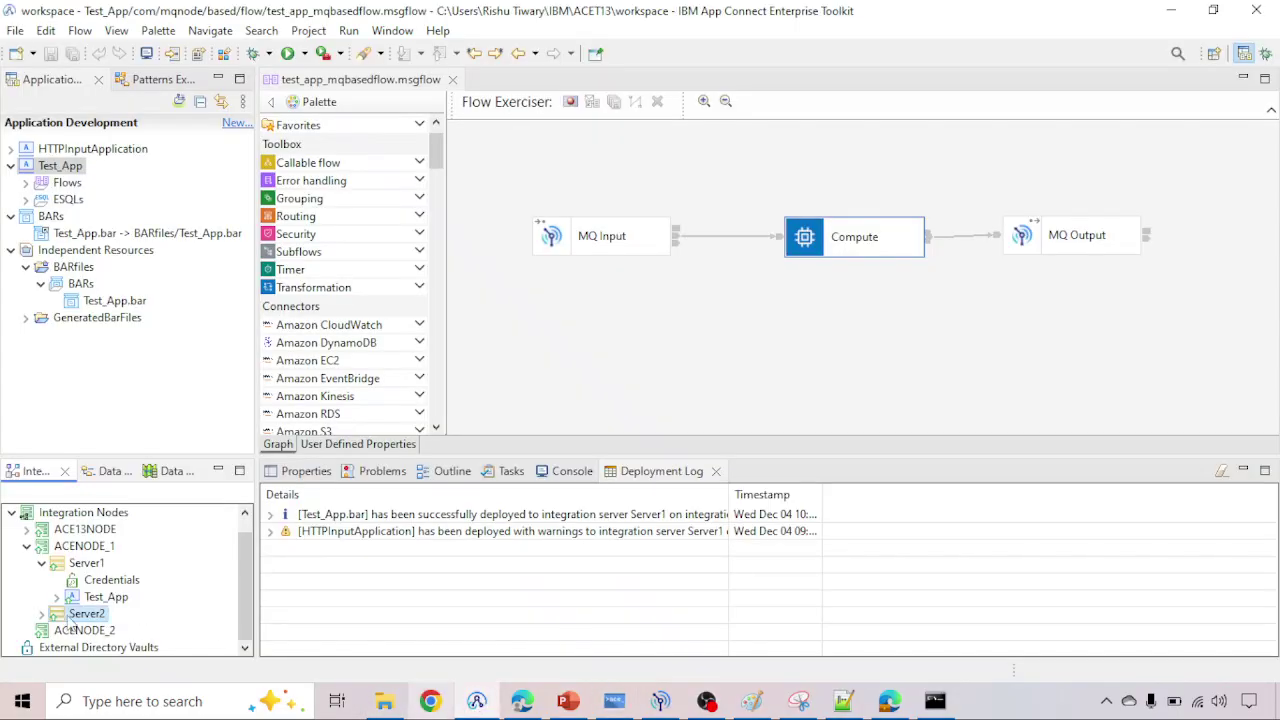
click(41, 613)
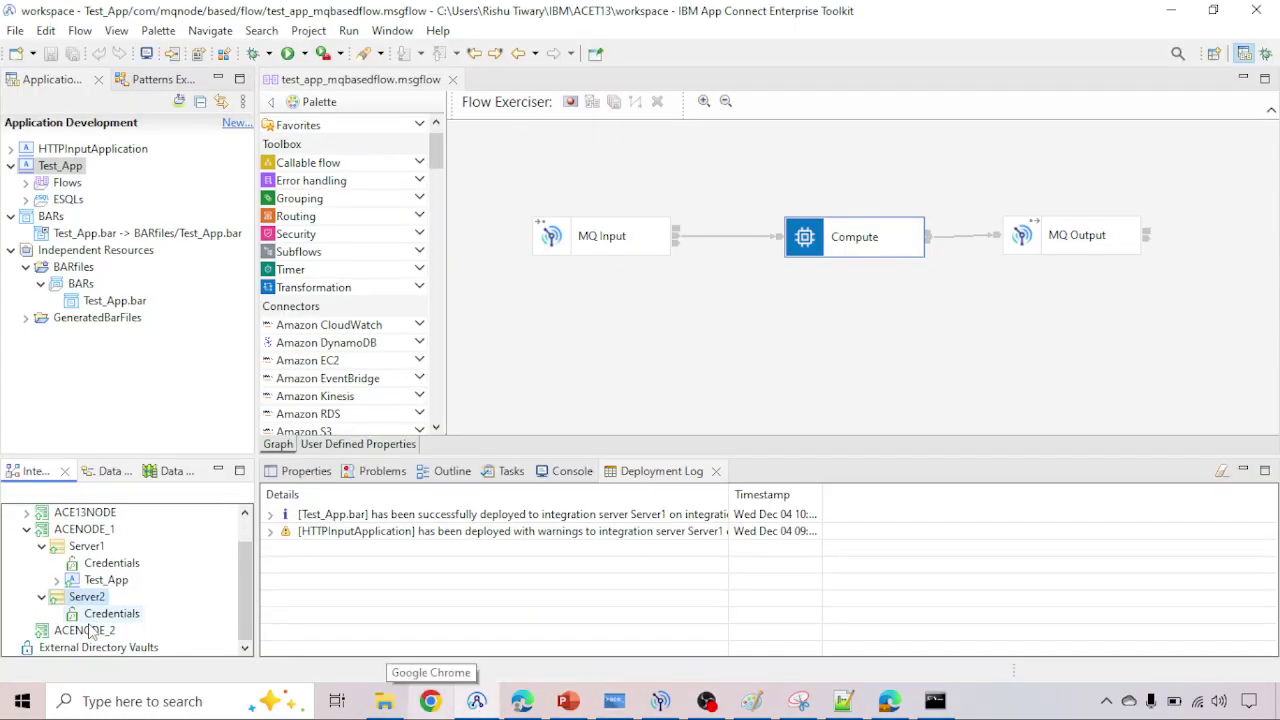
click(476, 701)
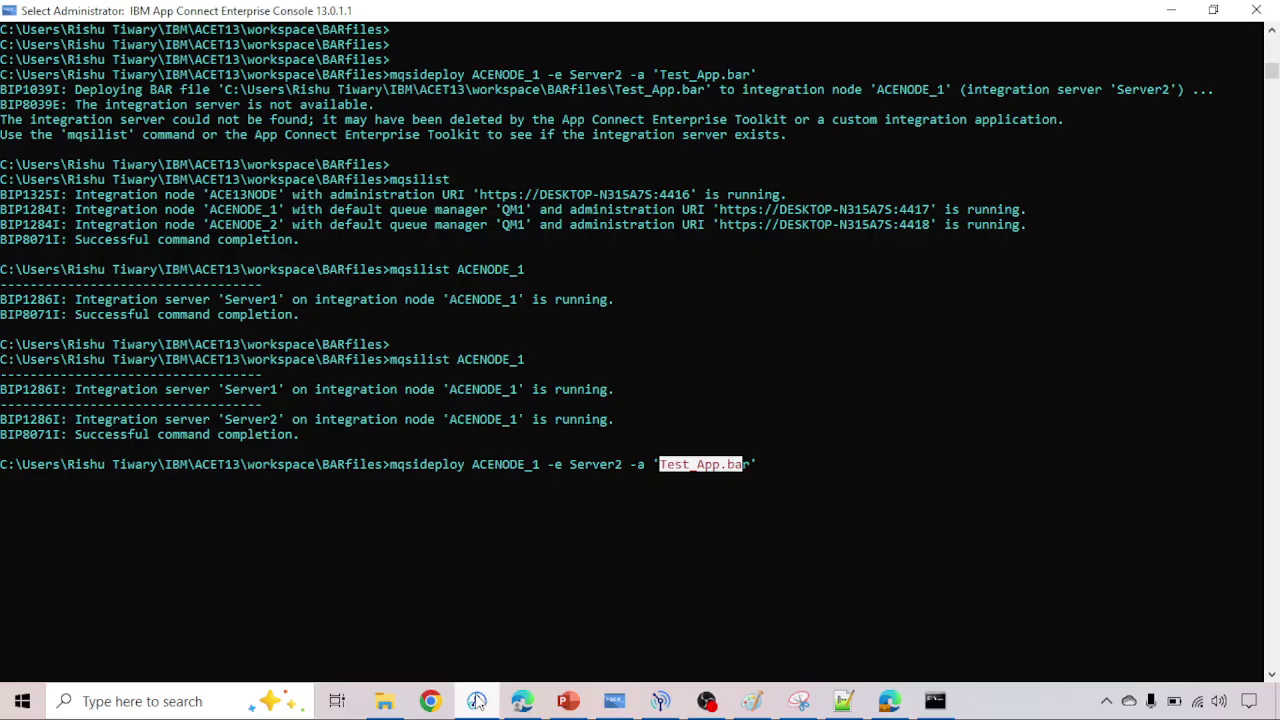
Step: In the App Connect Enterprise Console, run the recalled mqsideploy command to deploy Test_App.bar to Server2 on ACENODE_1
click(602, 474)
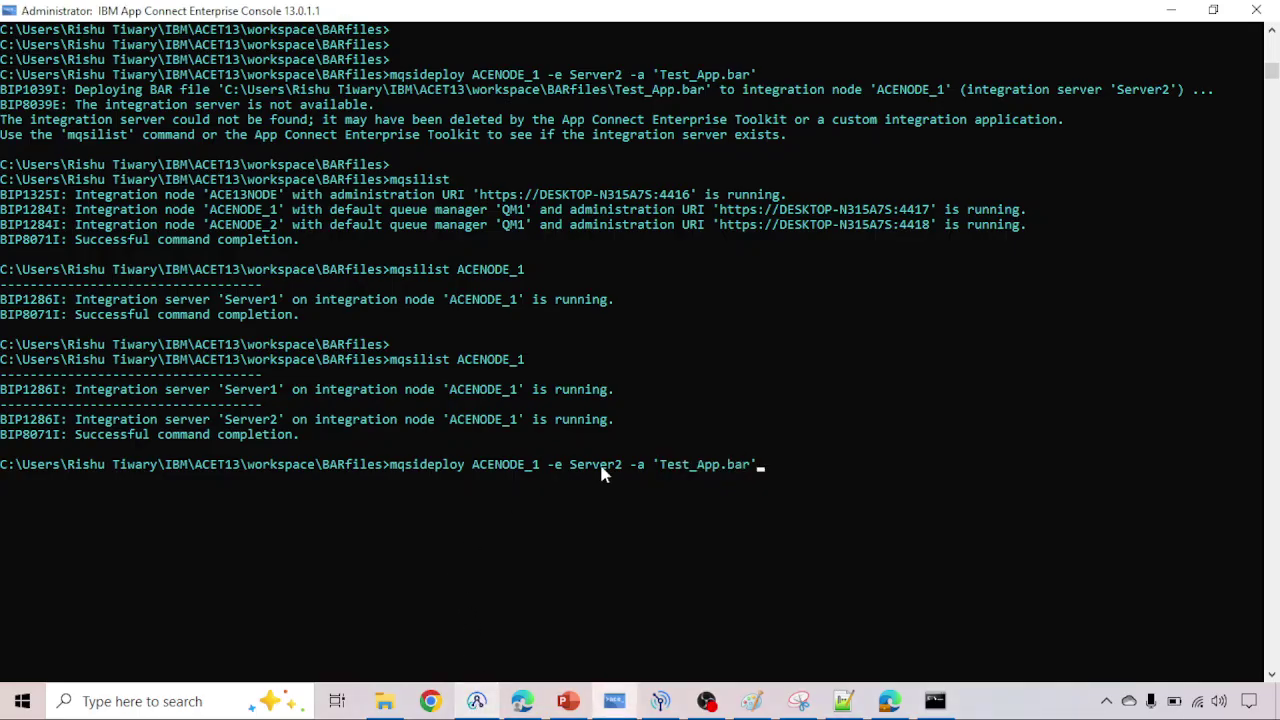
scroll(604, 474, down, 3)
key(Return)
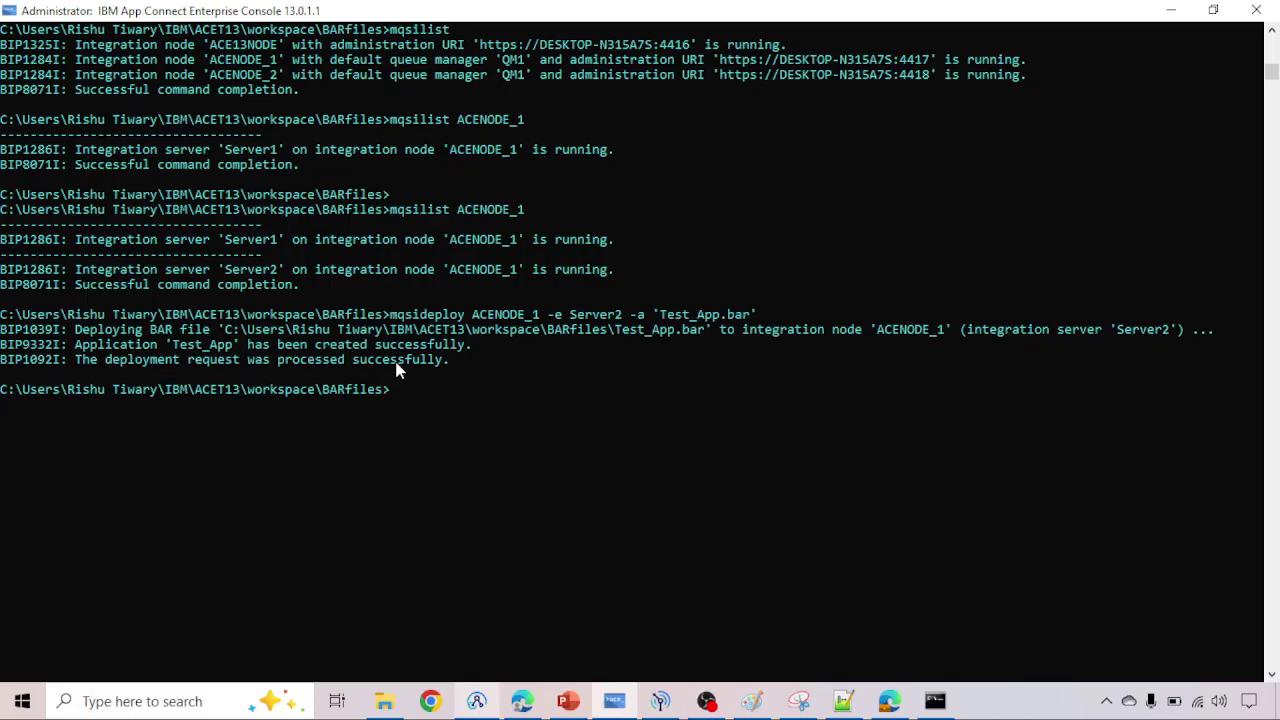
Step: Switch to App Connect Enterprise Toolkit and refresh Server2 on ACENODE_1
click(476, 700)
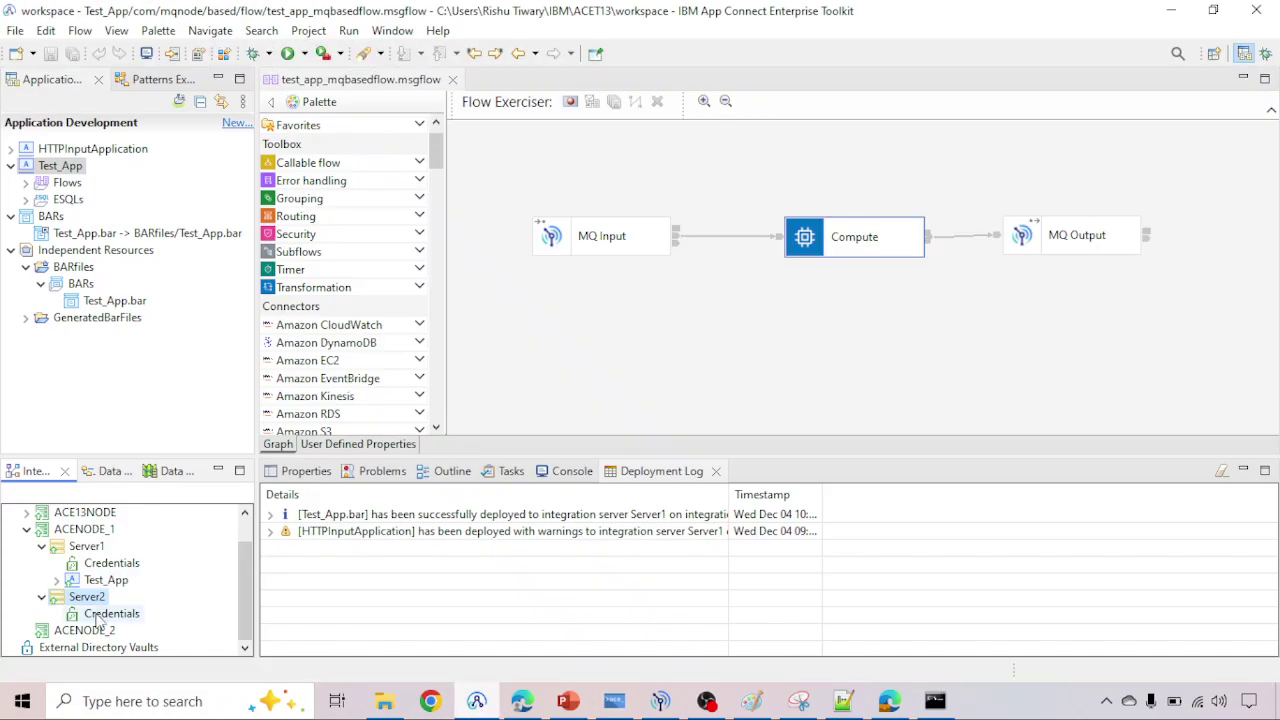
right_click(86, 600)
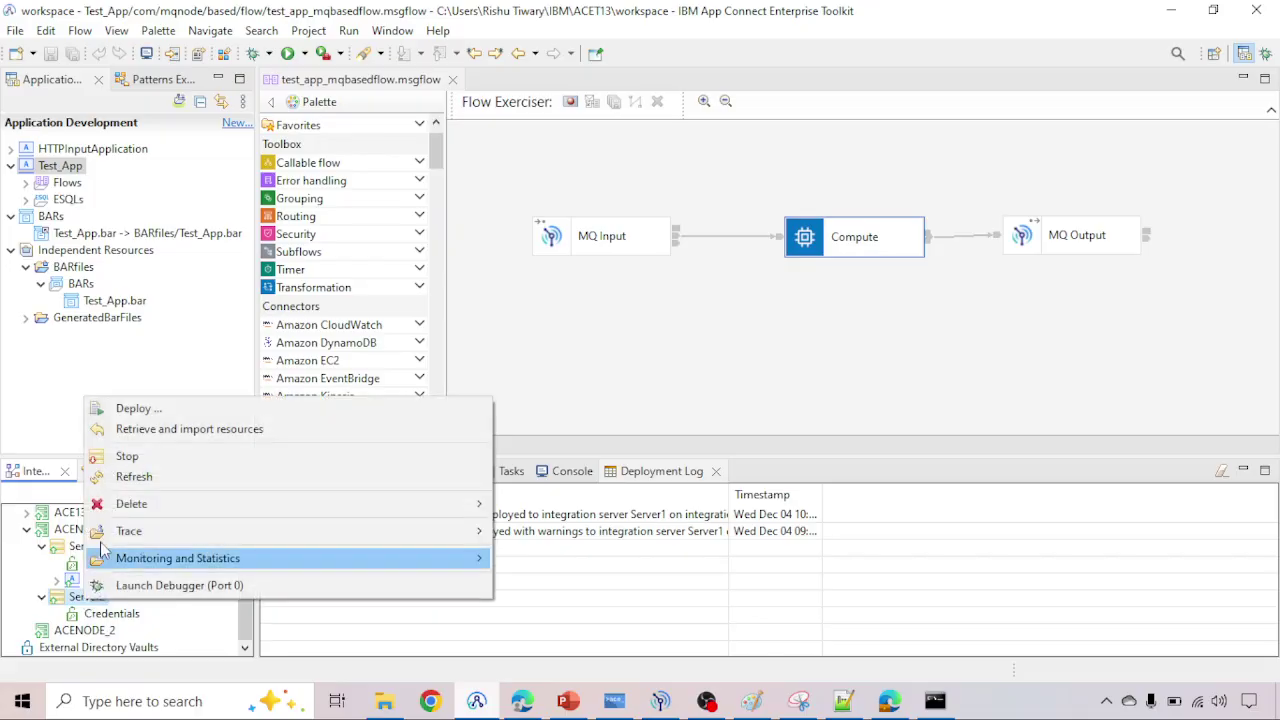
click(133, 477)
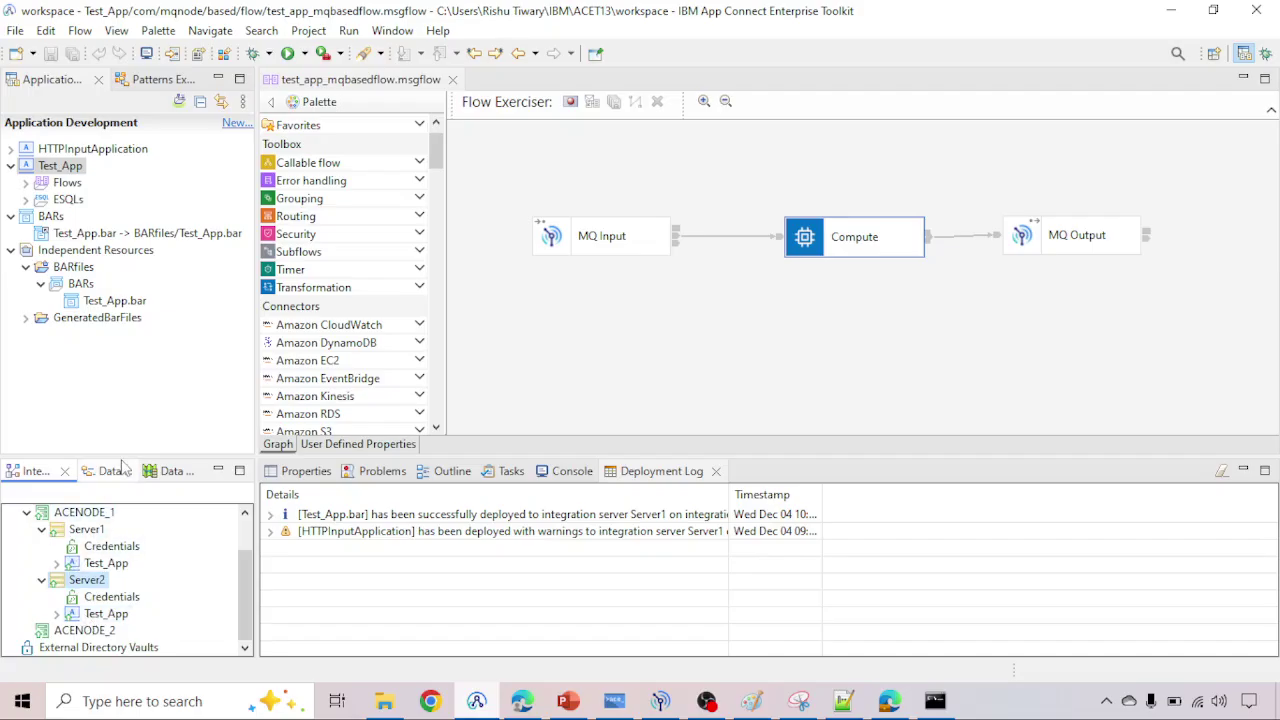
Step: Enlarge the integration node tree and examine the contents of Server1 and Server2 under ACENODE_1
drag(122, 467, 129, 420)
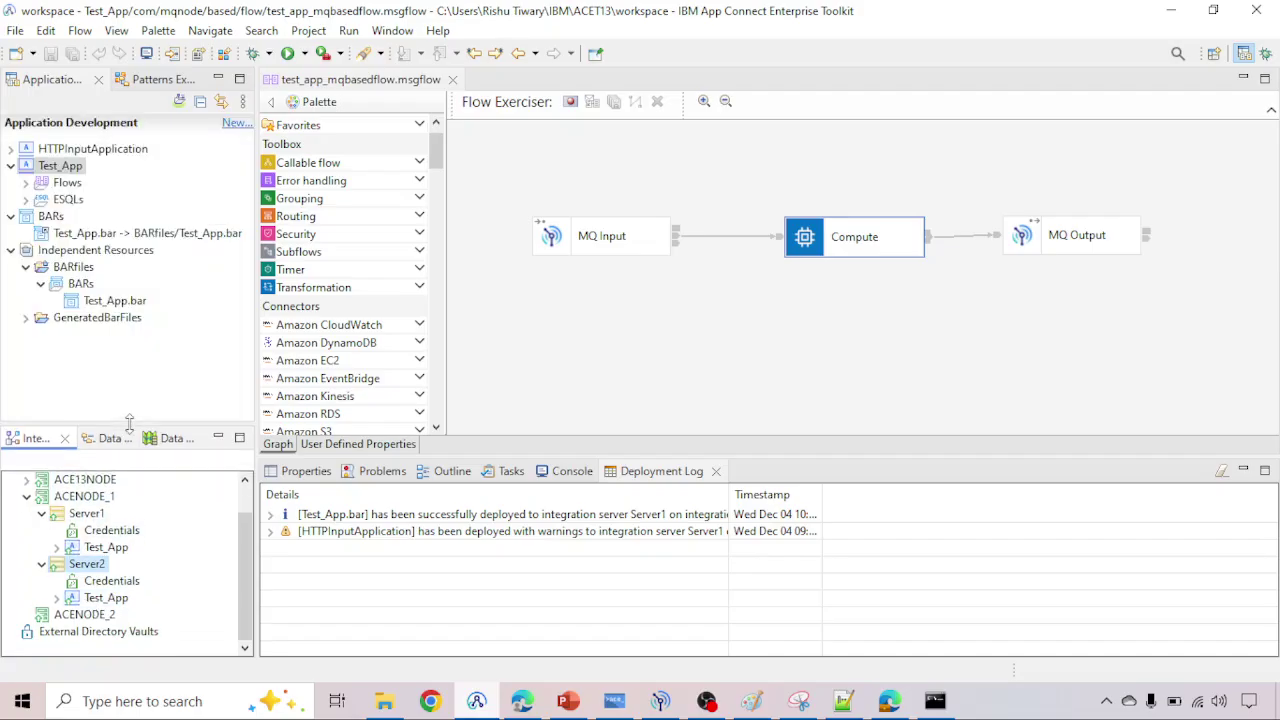
click(84, 496)
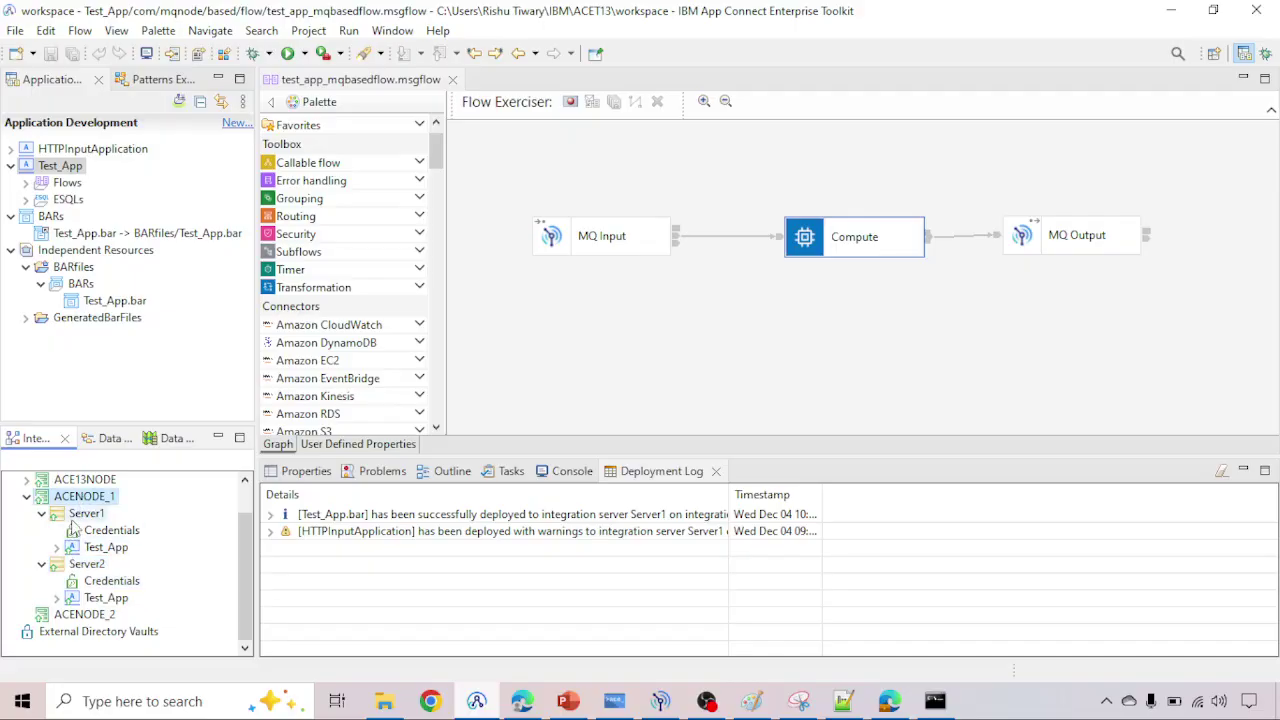
click(83, 549)
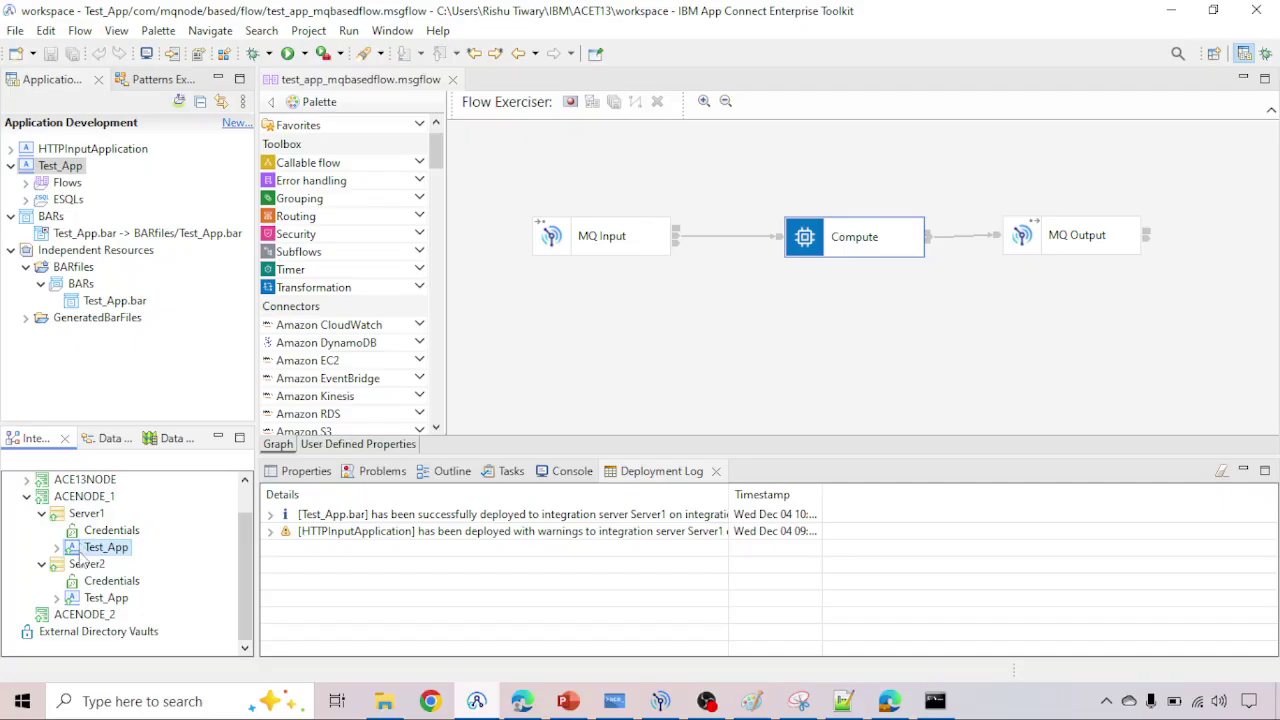
click(85, 564)
click(86, 583)
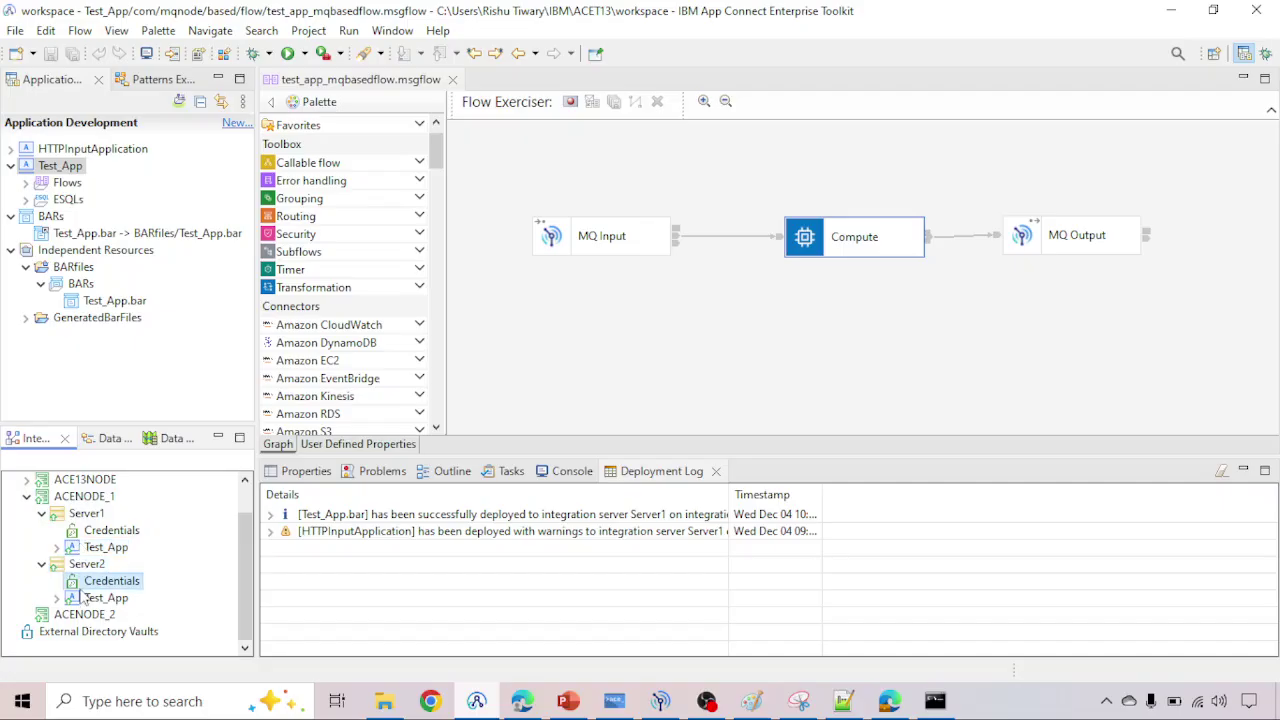
right_click(70, 168)
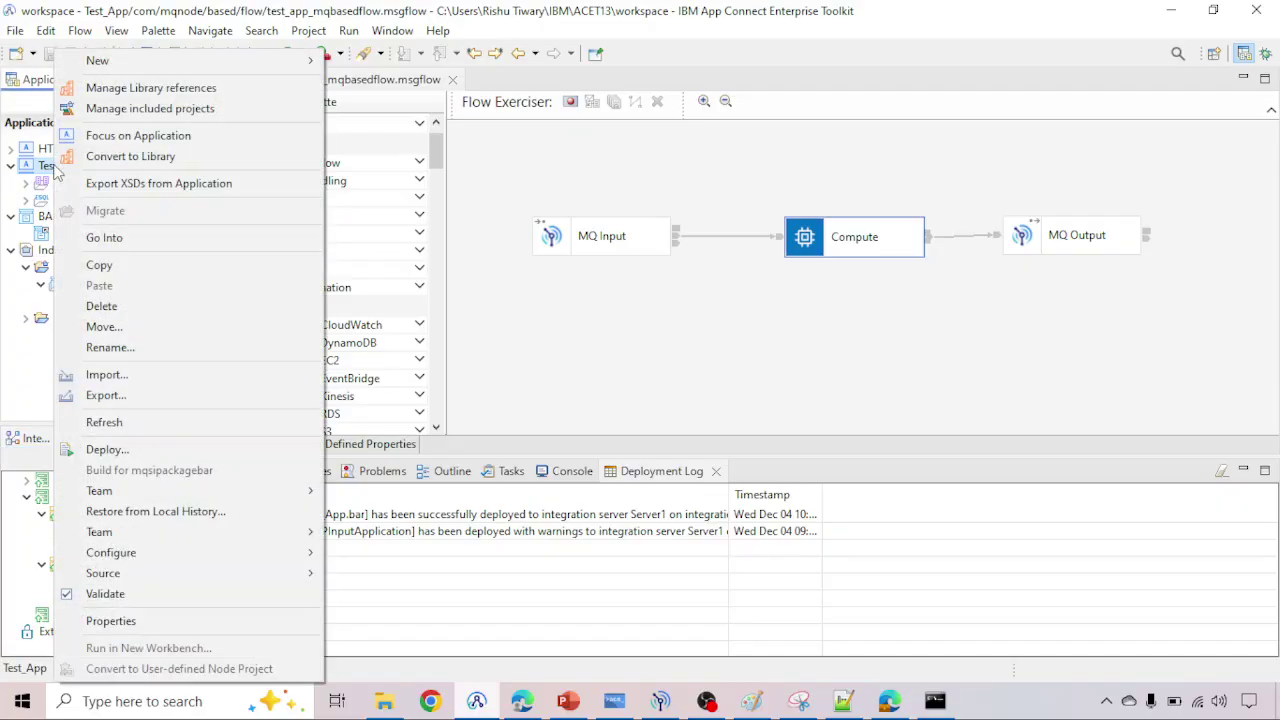
click(21, 318)
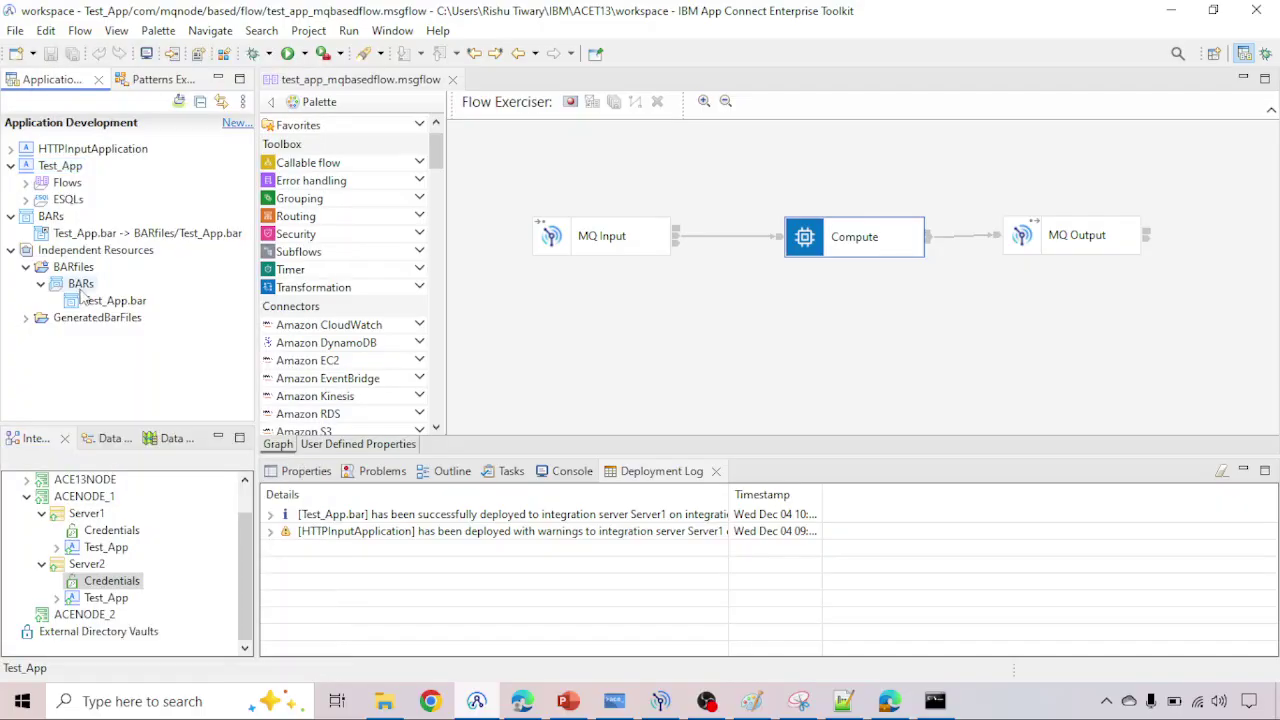
right_click(107, 305)
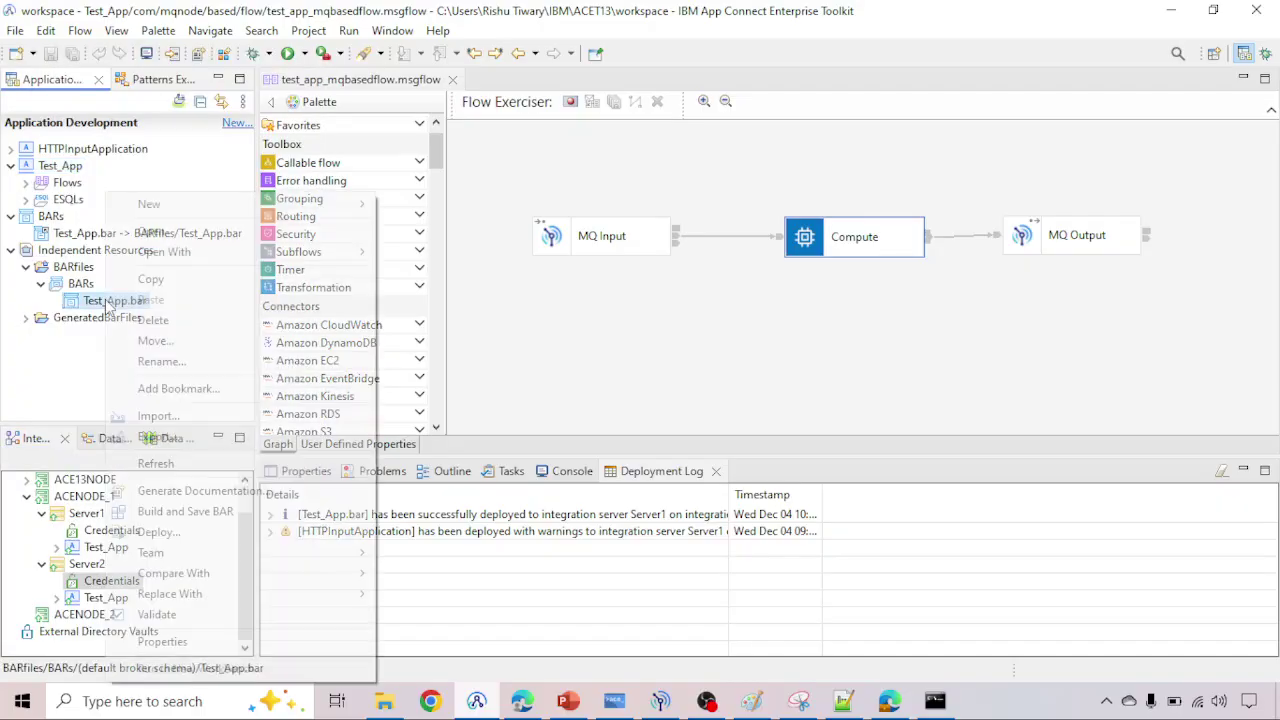
click(160, 532)
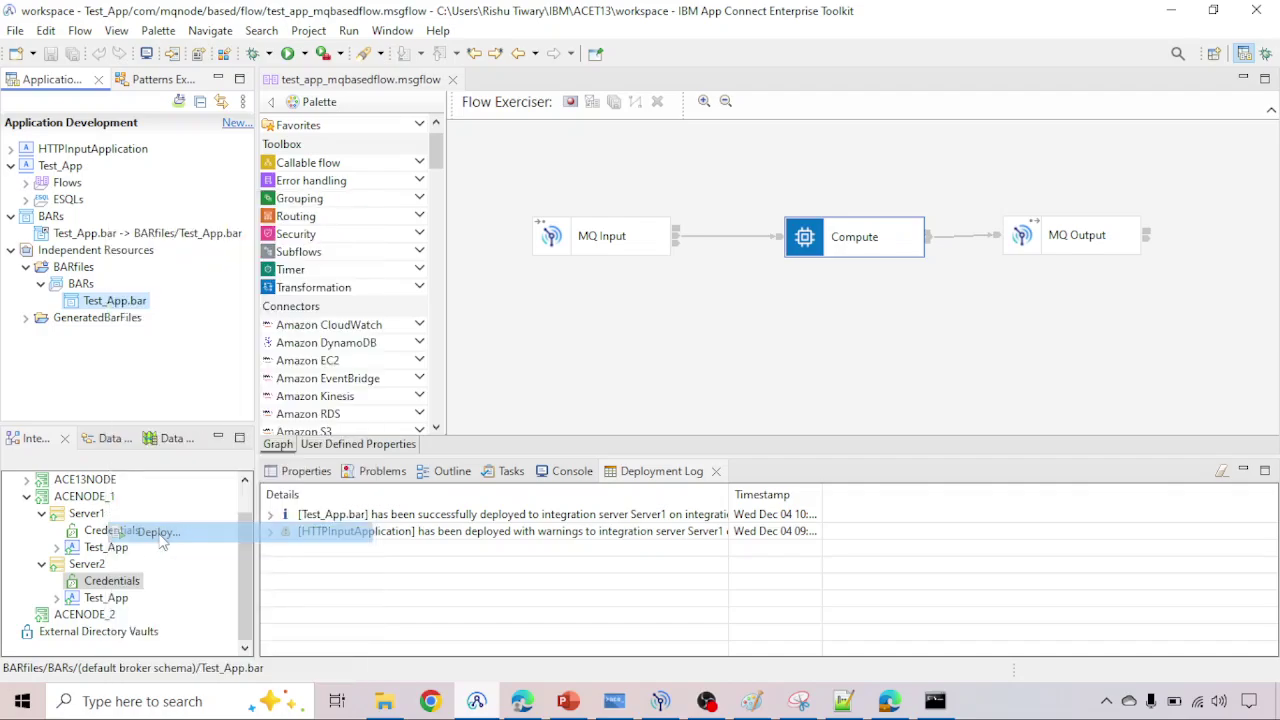
click(857, 119)
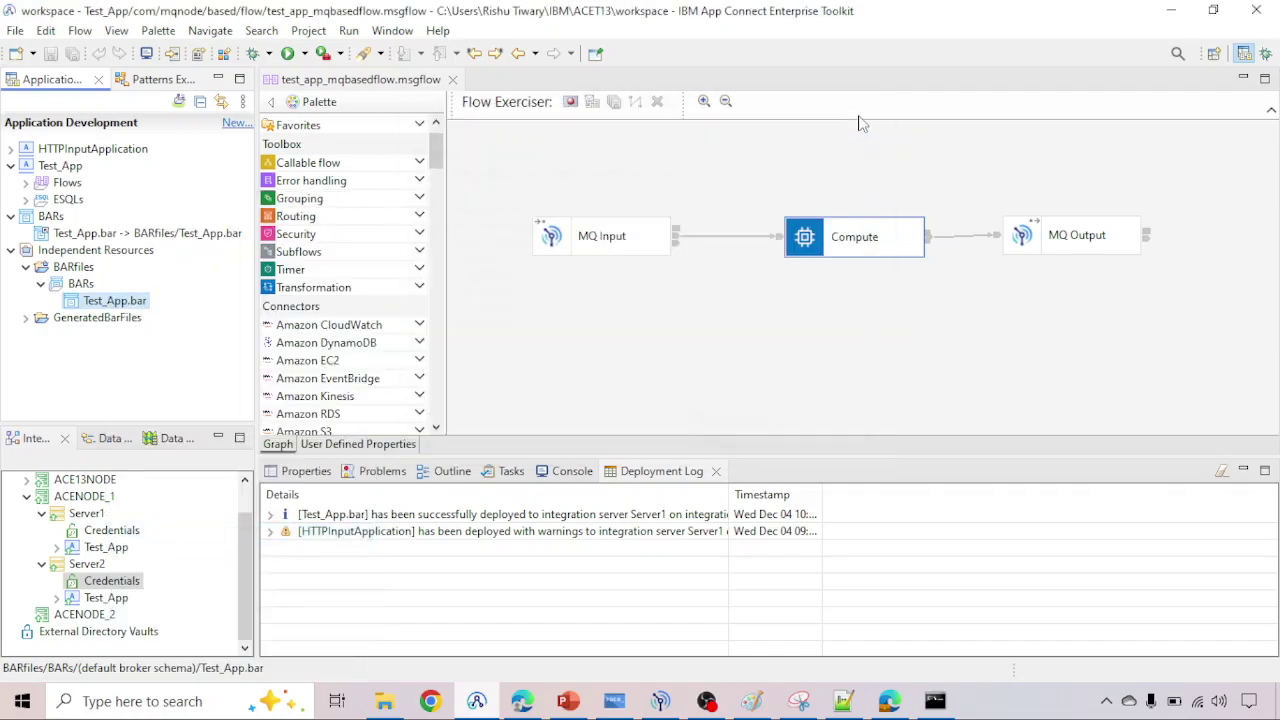
Step: Switch to the App Connect Enterprise Console and review the mqsideploy command, its BAR file argument and its output
click(614, 701)
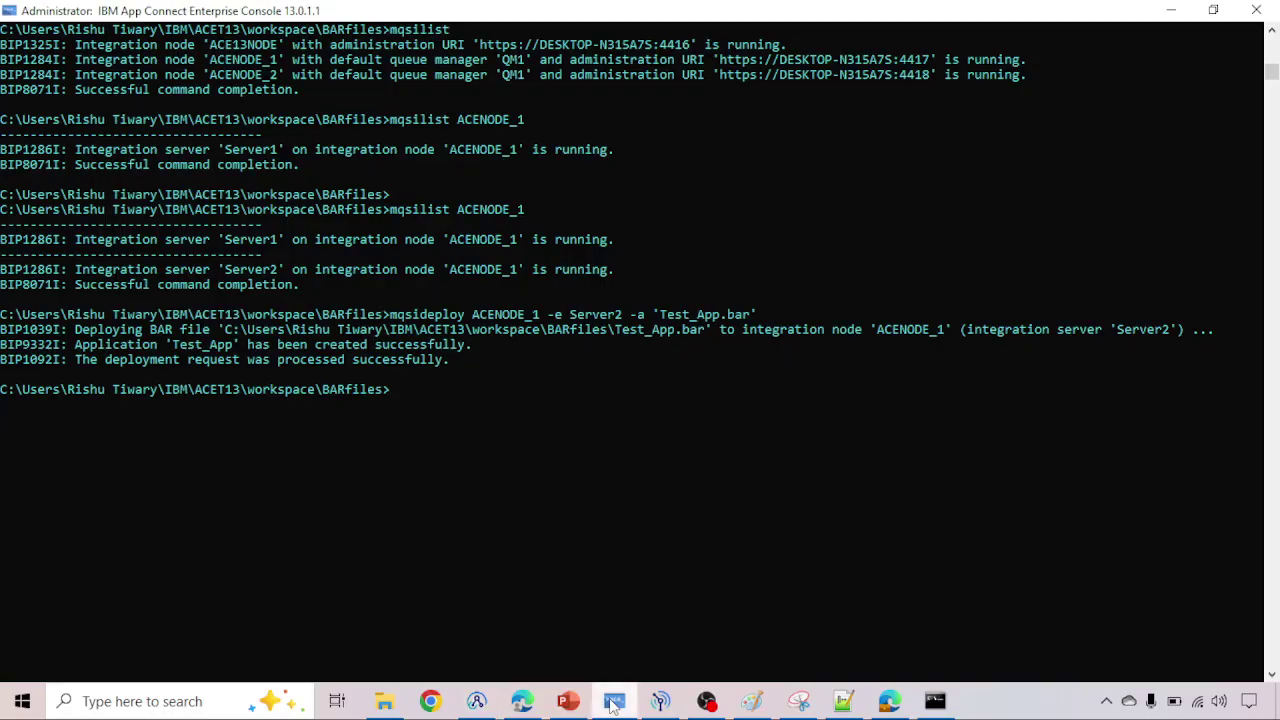
scroll(479, 481, up, 1)
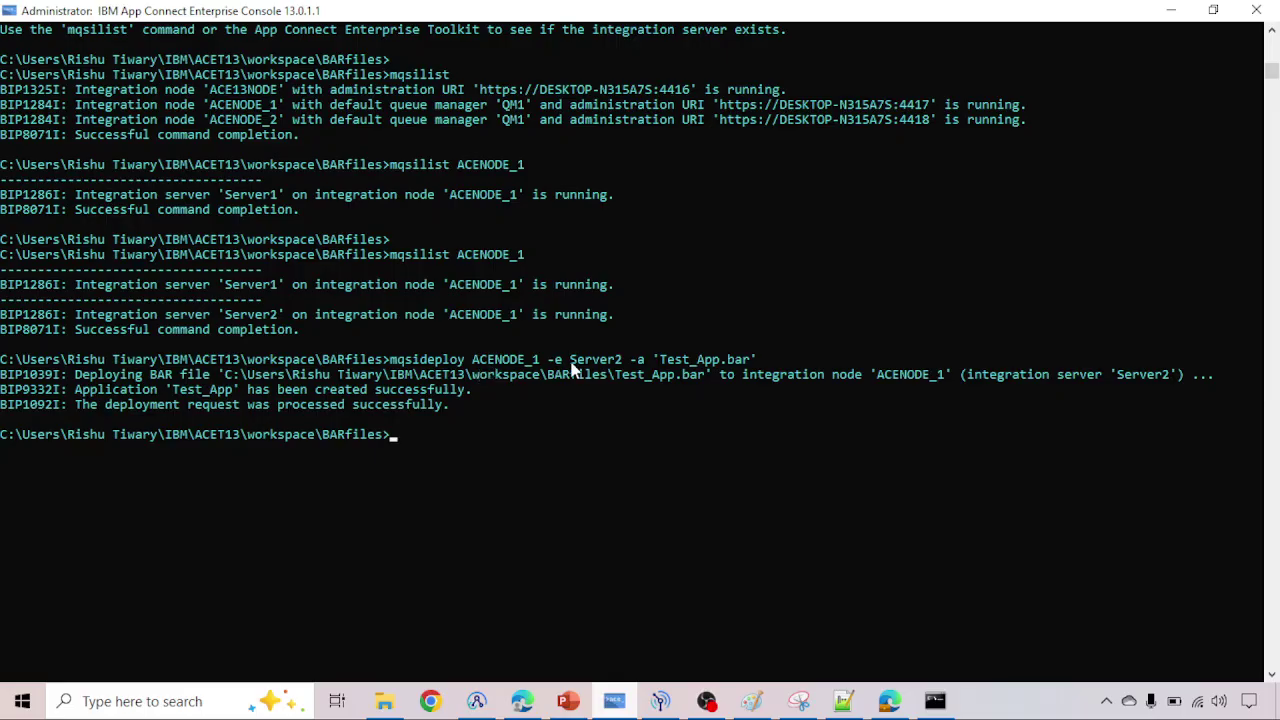
drag(657, 365, 748, 368)
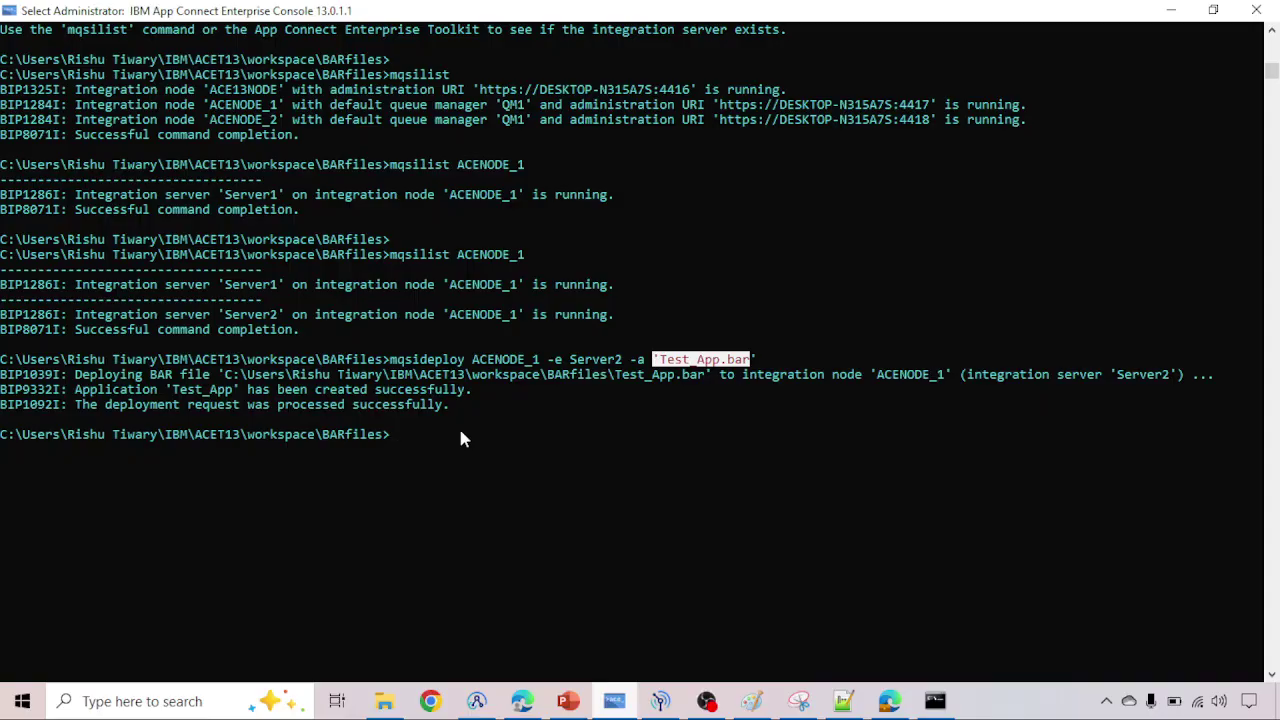
scroll(495, 437, up, 2)
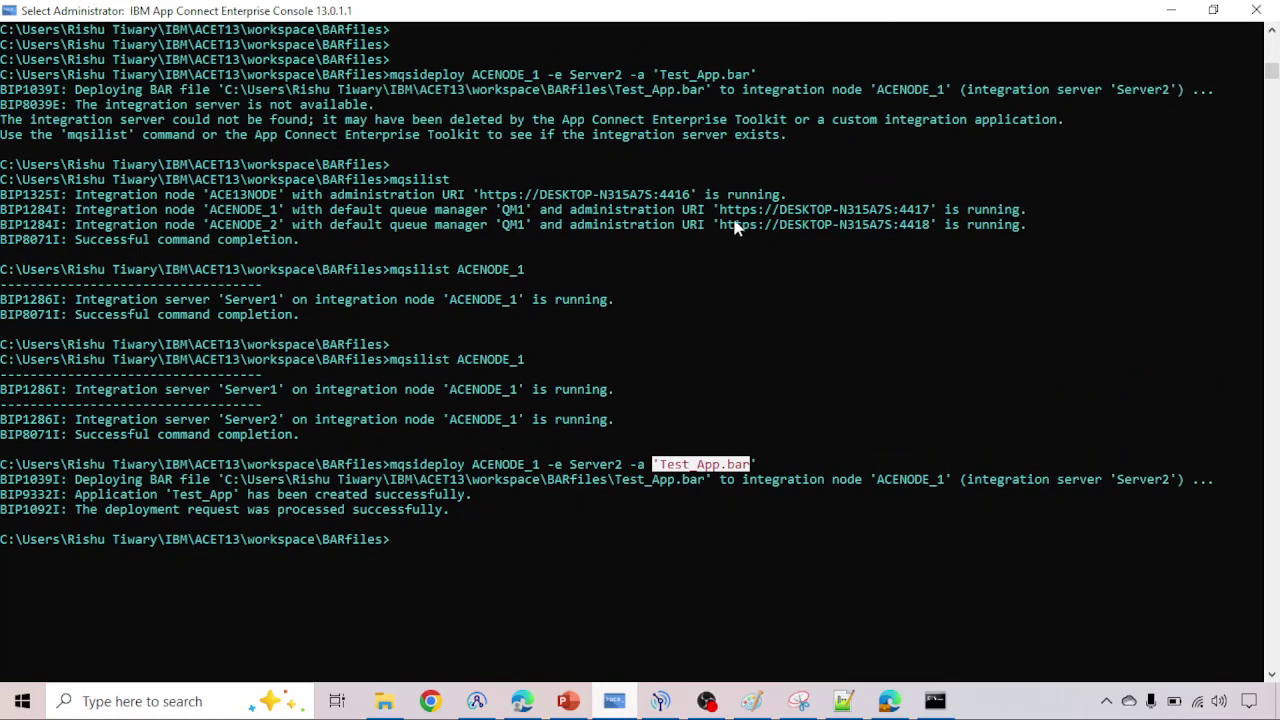
Step: Check the administration URIs of ACENODE_2 and ACENODE_1 in the mqsilist output, and copy the ACENODE_1 one
drag(721, 226, 930, 228)
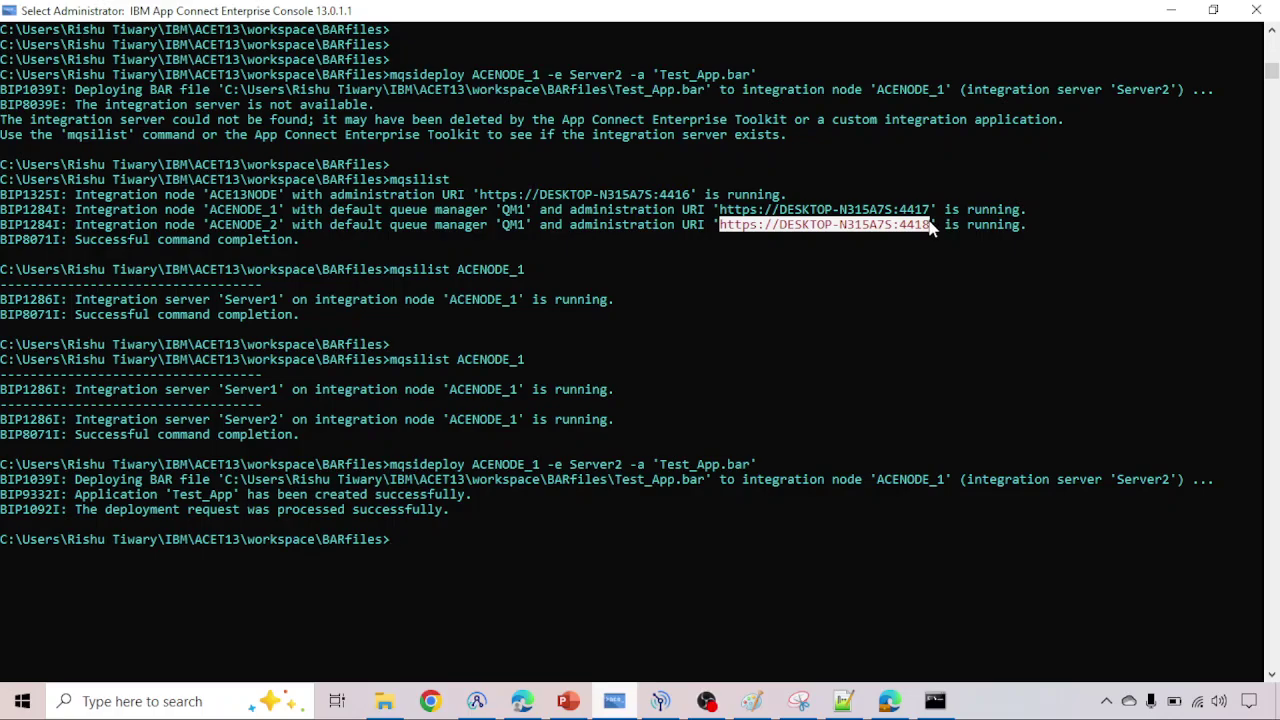
drag(722, 210, 928, 210)
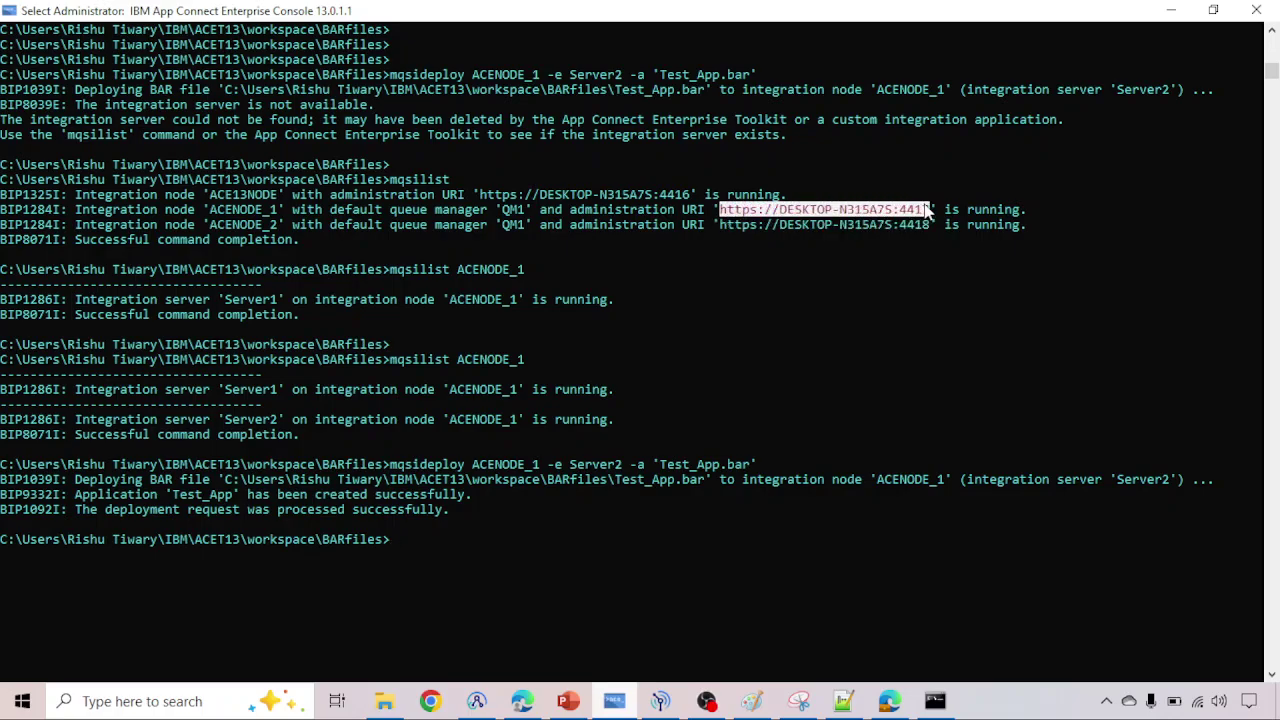
right_click(928, 210)
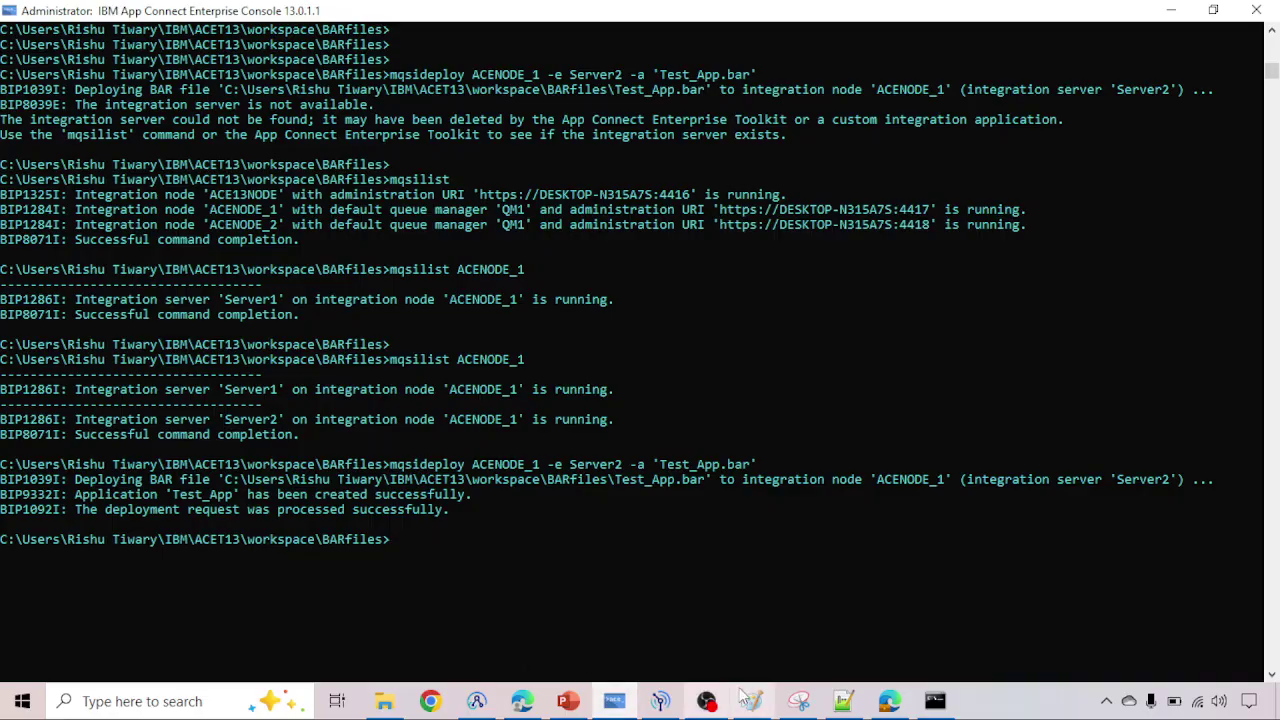
Step: Switch to the IBM App Connect web console in Edge and reload the Server1 contents page of ACENODE_1
click(889, 700)
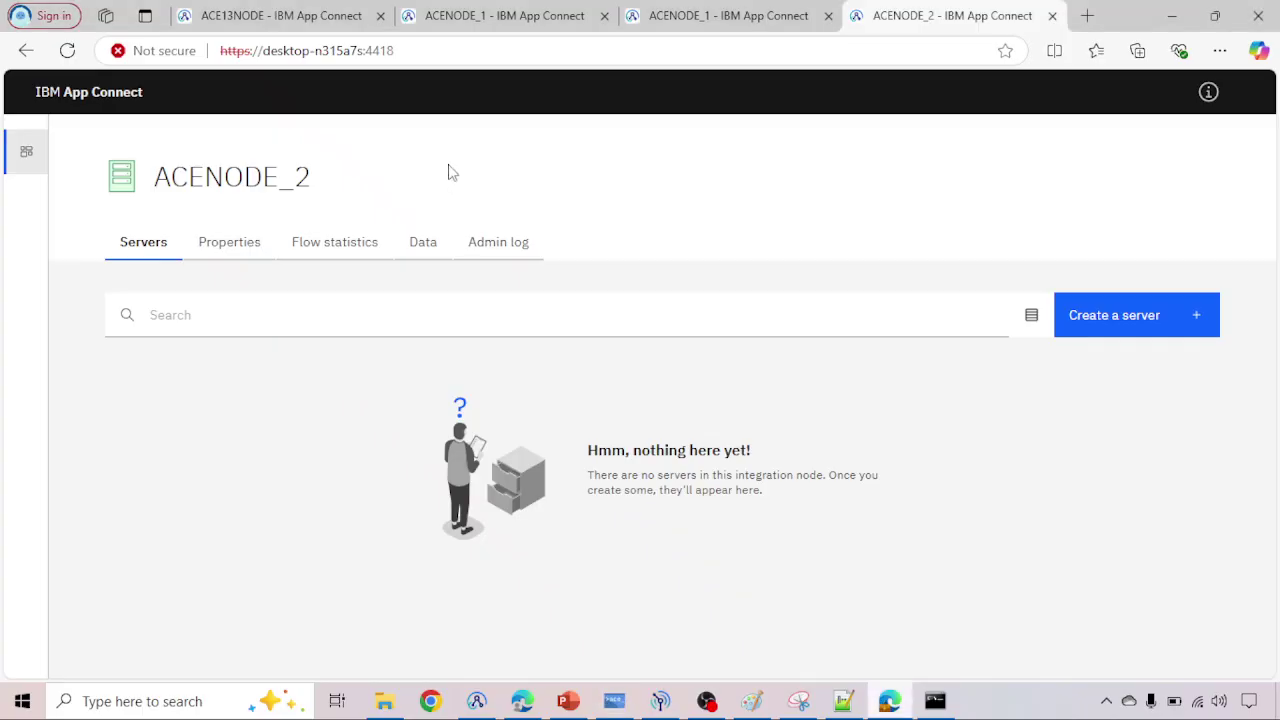
click(505, 16)
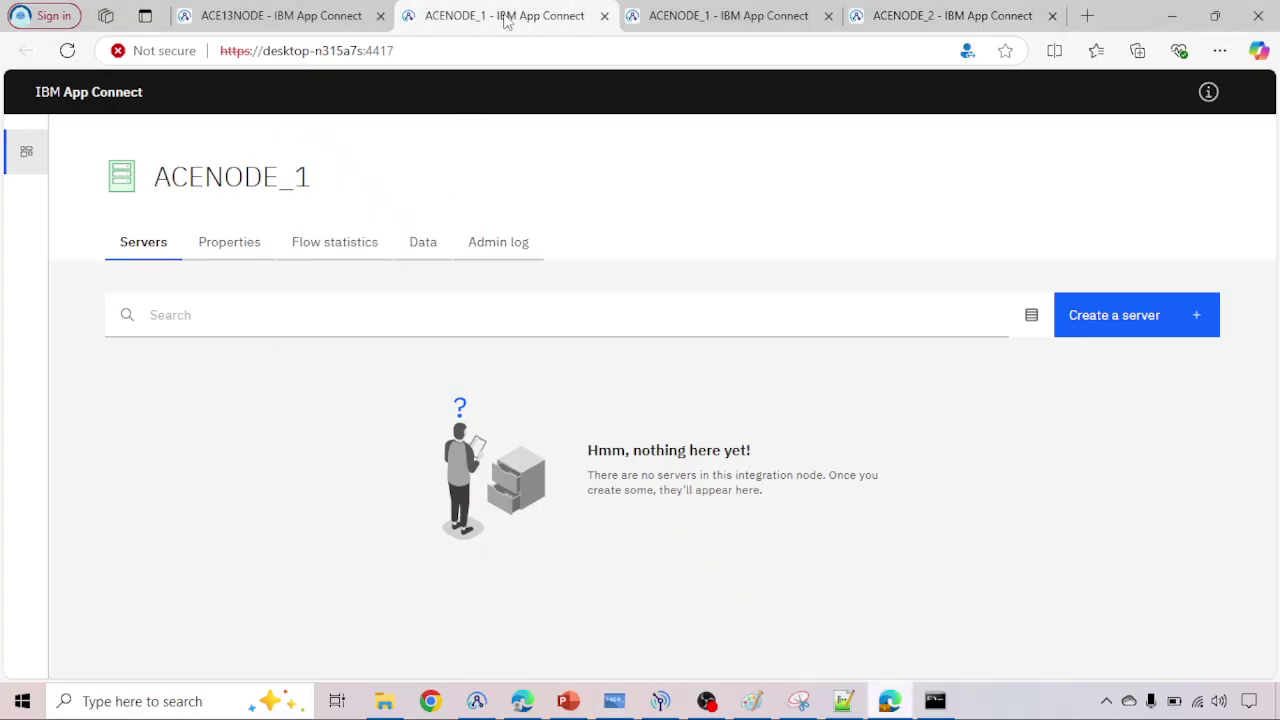
click(660, 16)
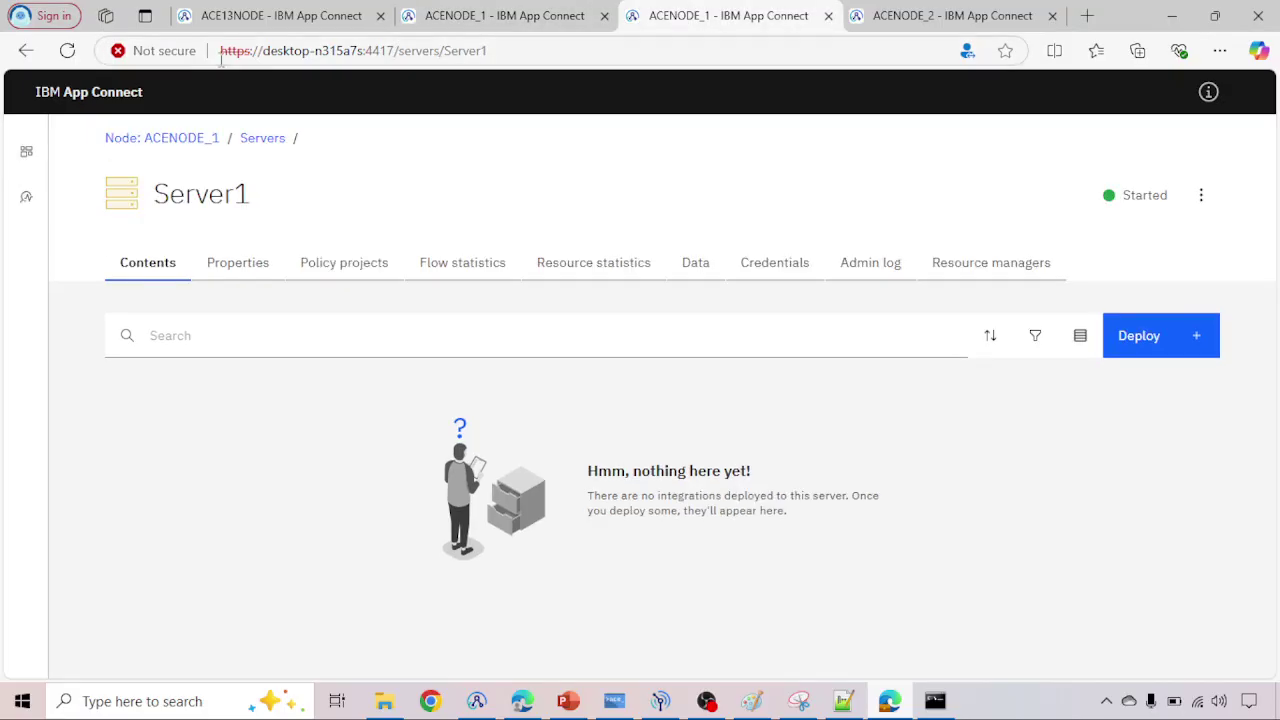
click(68, 51)
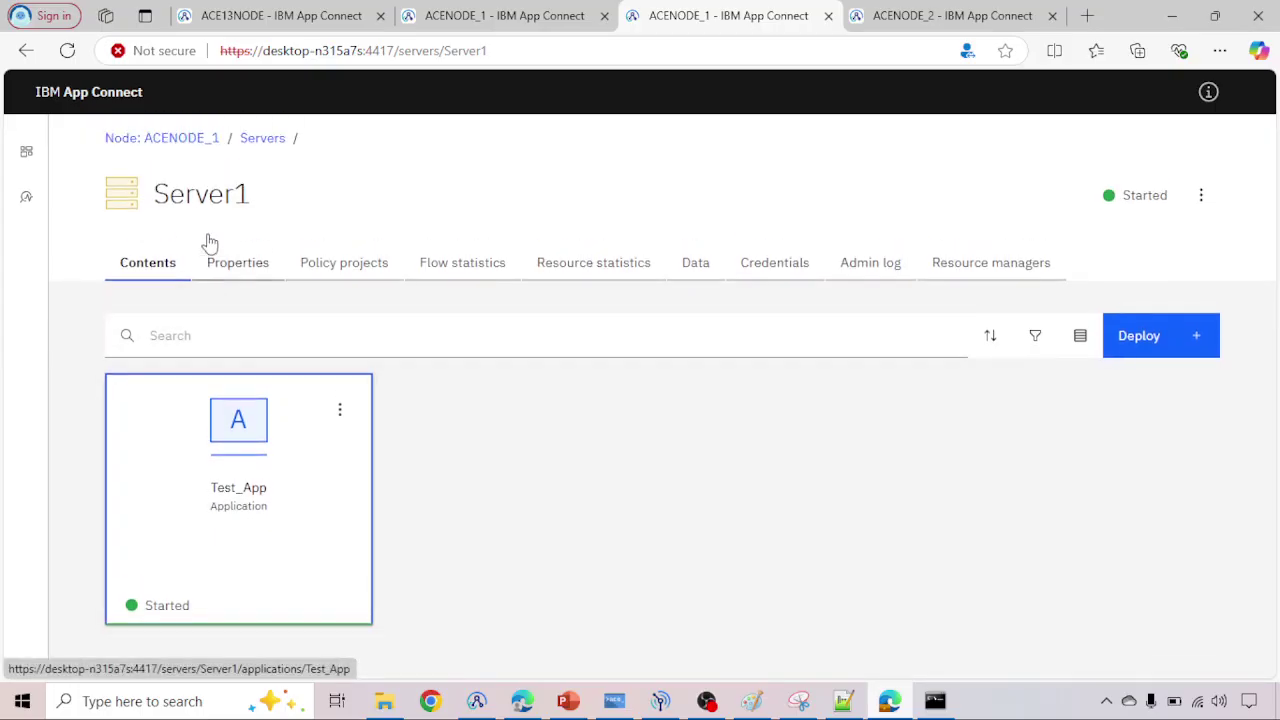
Step: Go to the server overview of ACENODE_1 and open the BAR file deployment form for Server2
click(190, 138)
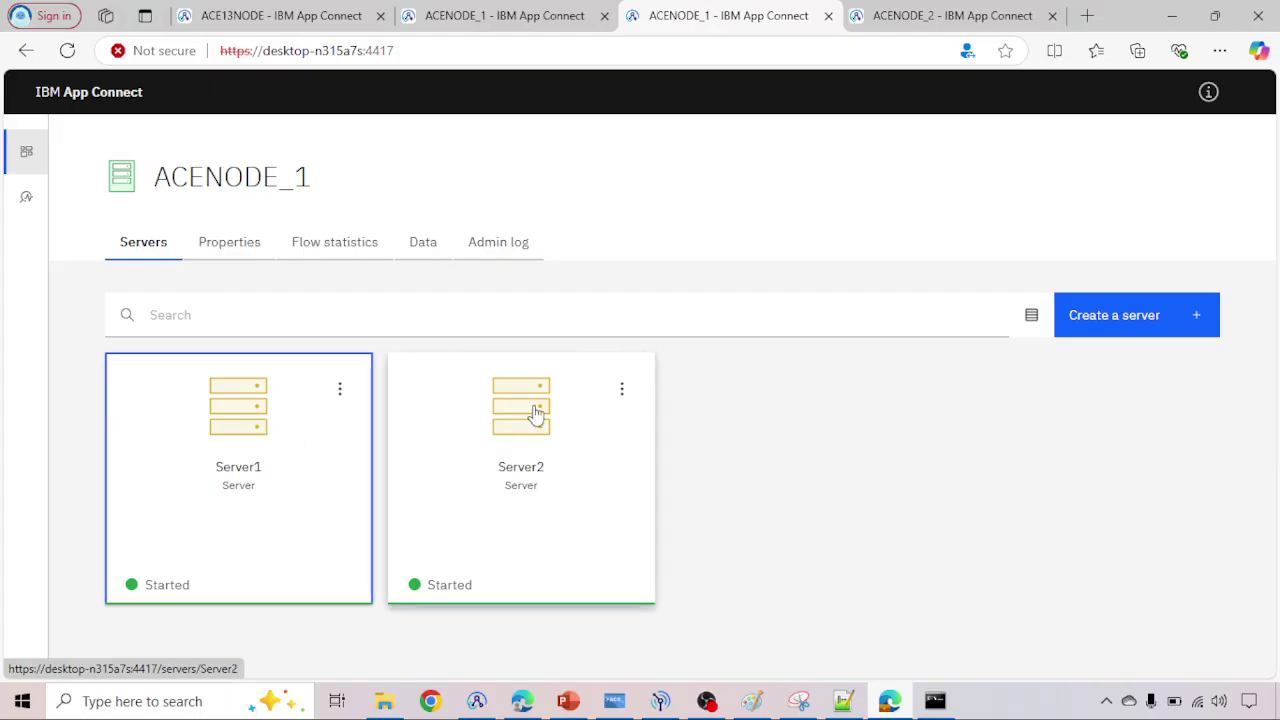
scroll(458, 428, down, 1)
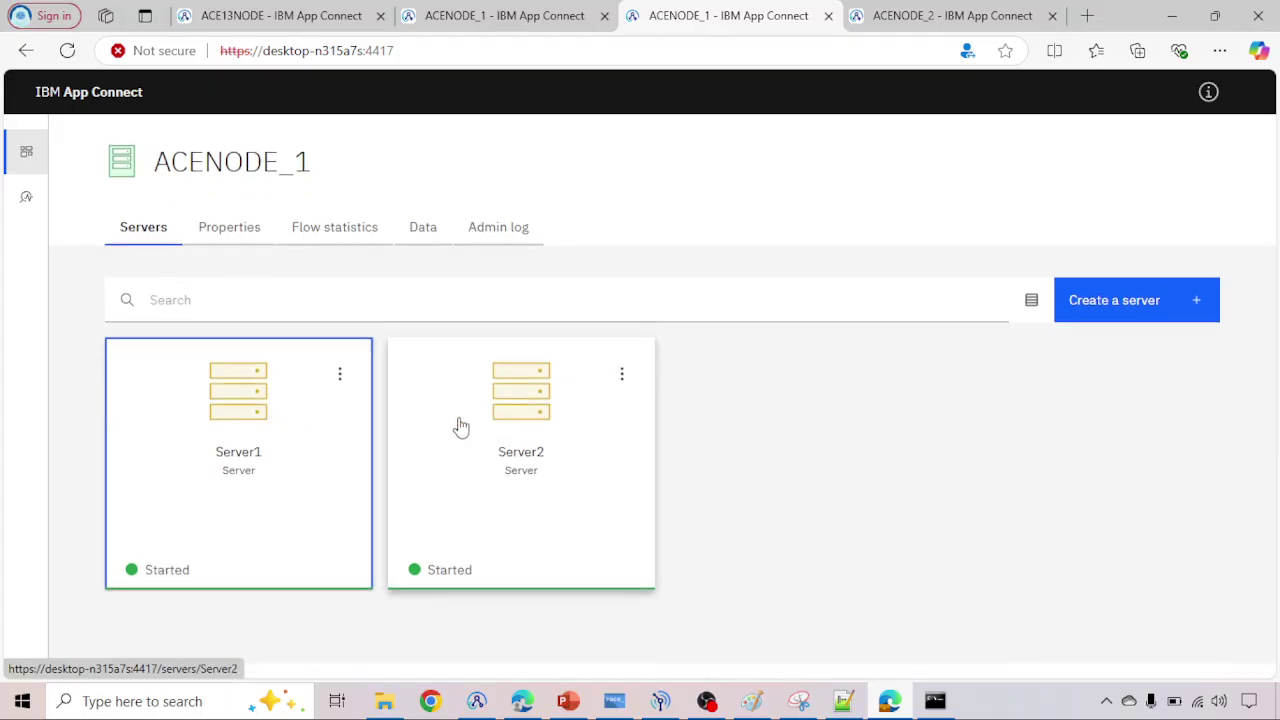
scroll(461, 428, up, 1)
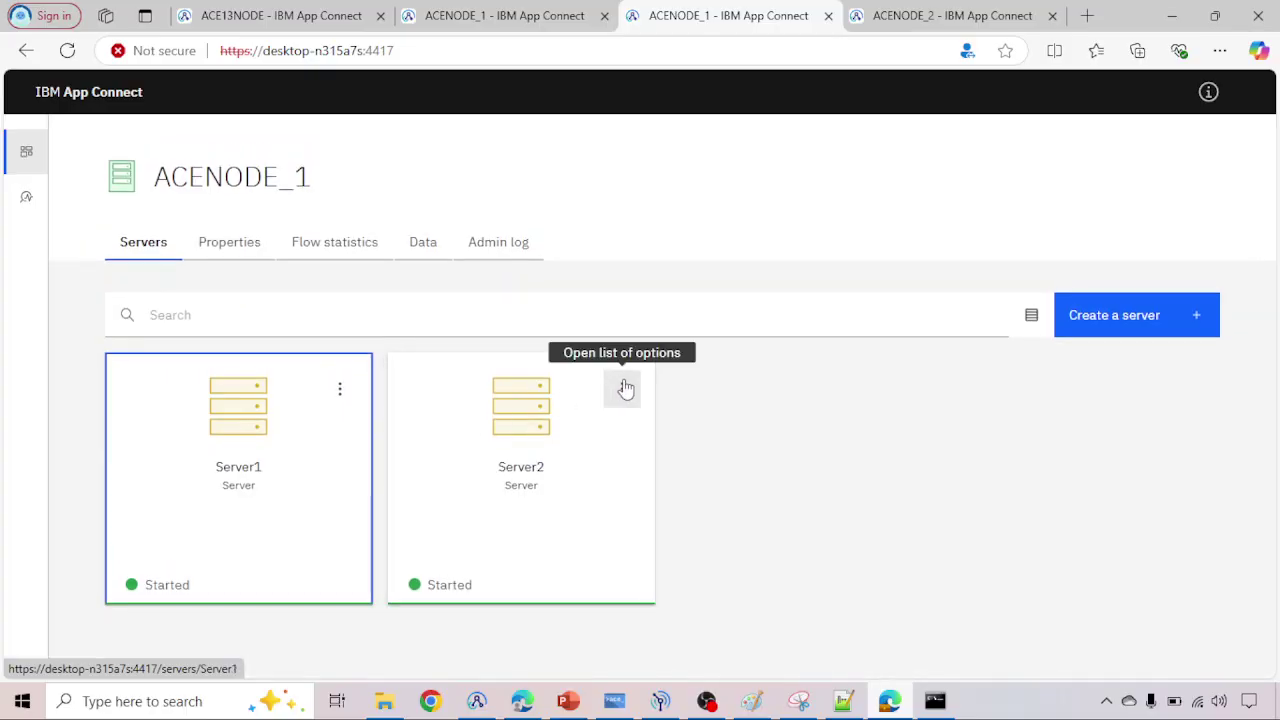
click(620, 388)
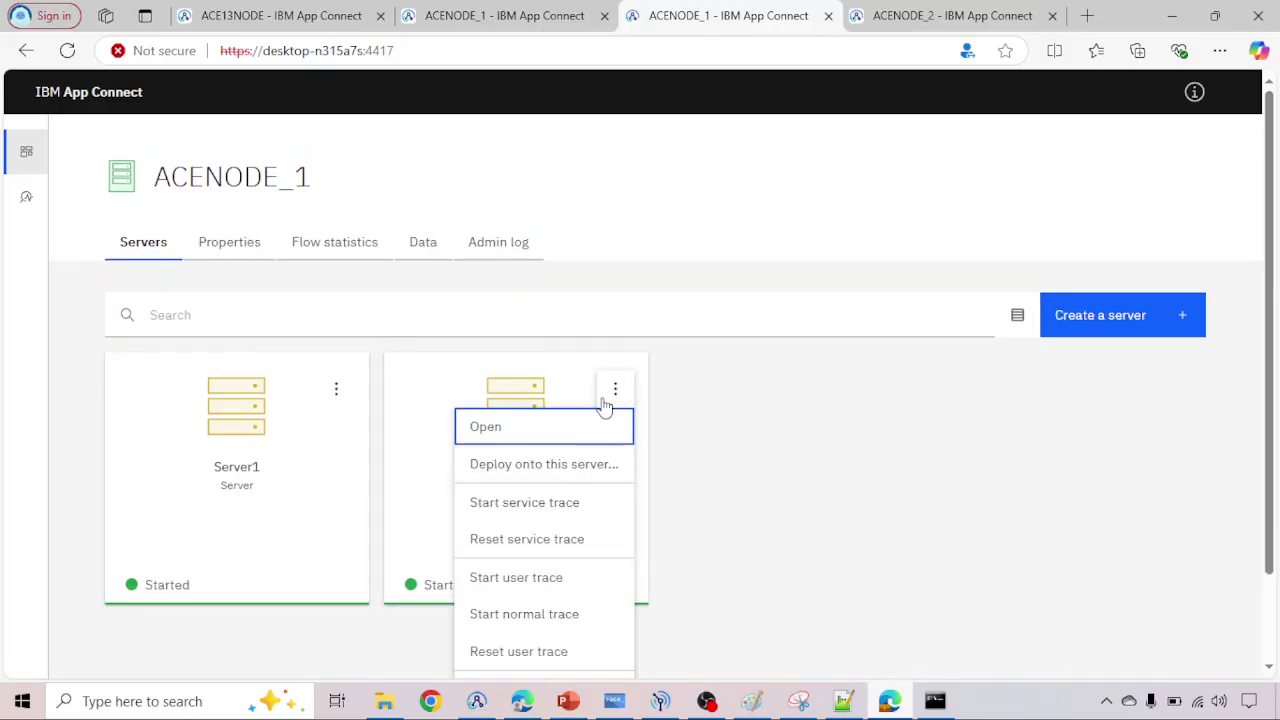
click(527, 466)
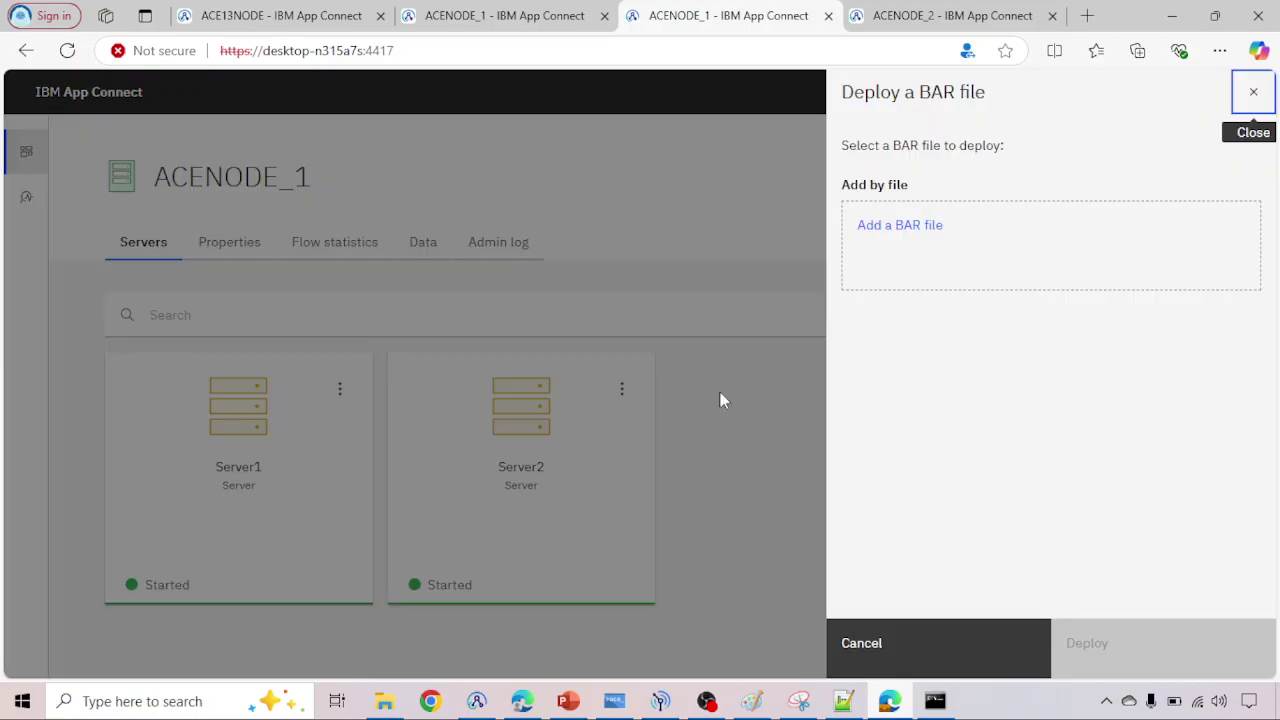
Step: Start adding a BAR file to the deployment, and copy the BARfiles folder path from File Explorer
click(885, 226)
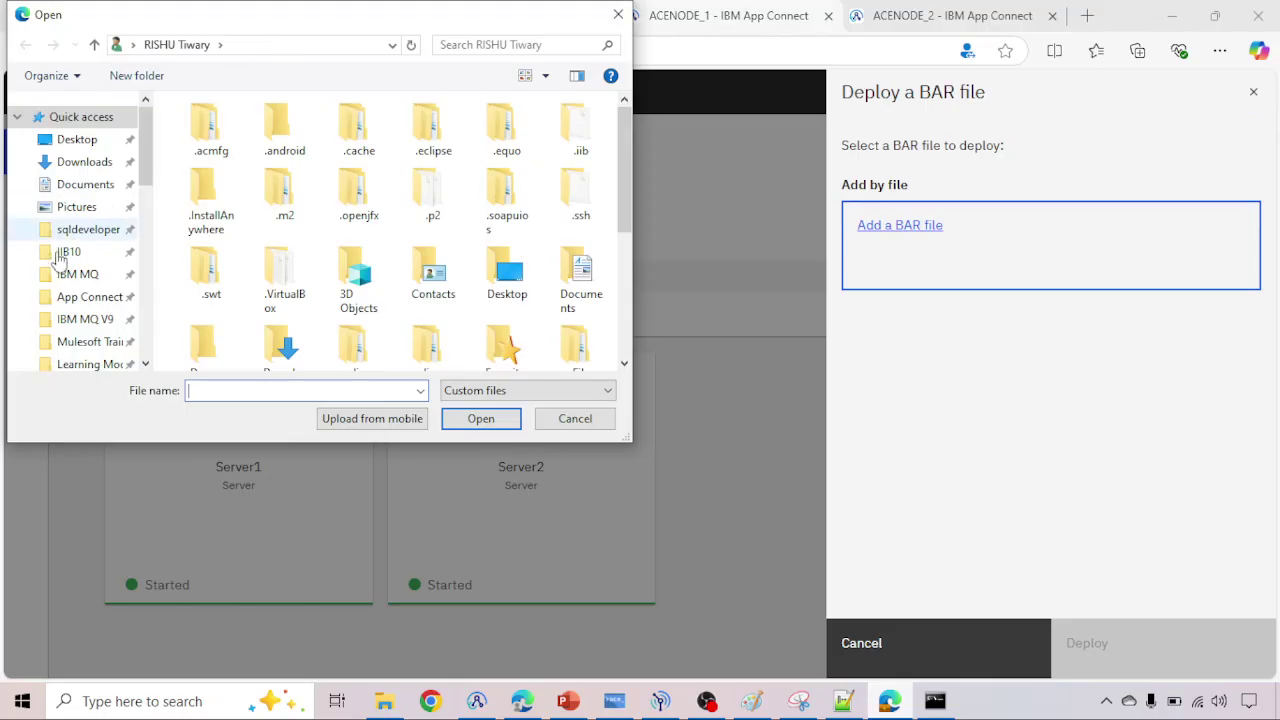
scroll(65, 285, down, 2)
mouse_move(384, 701)
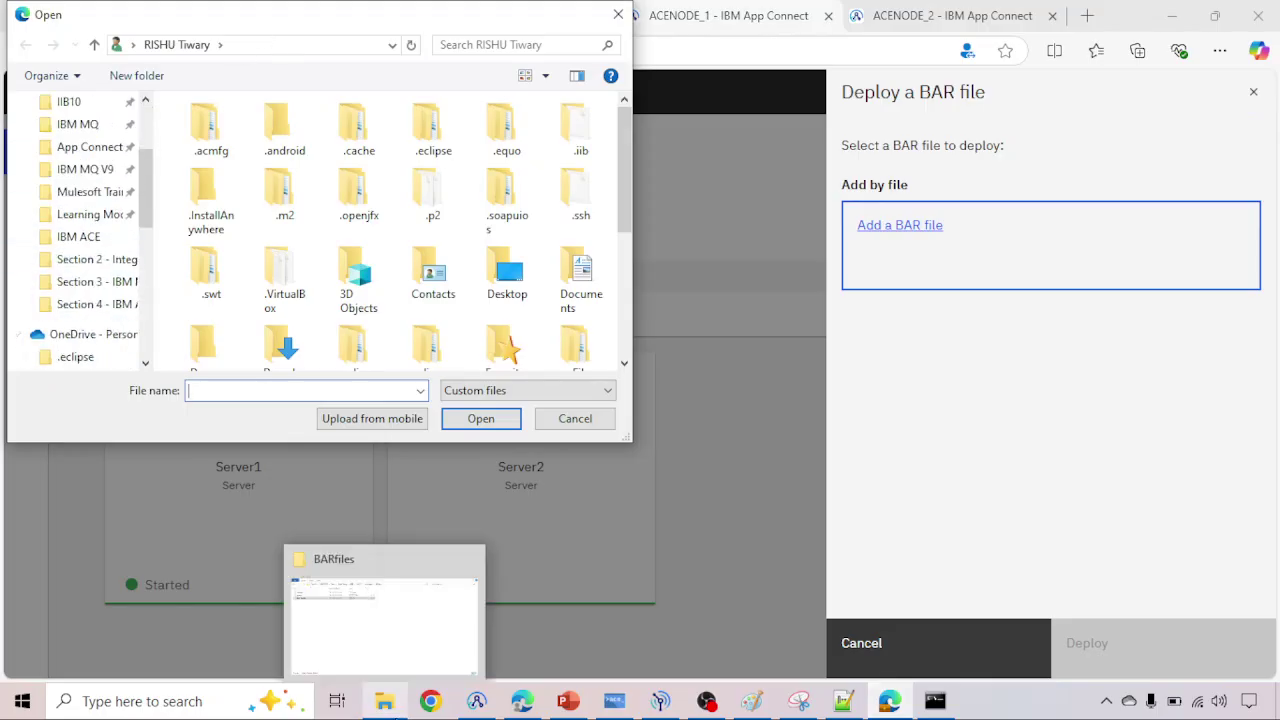
click(384, 625)
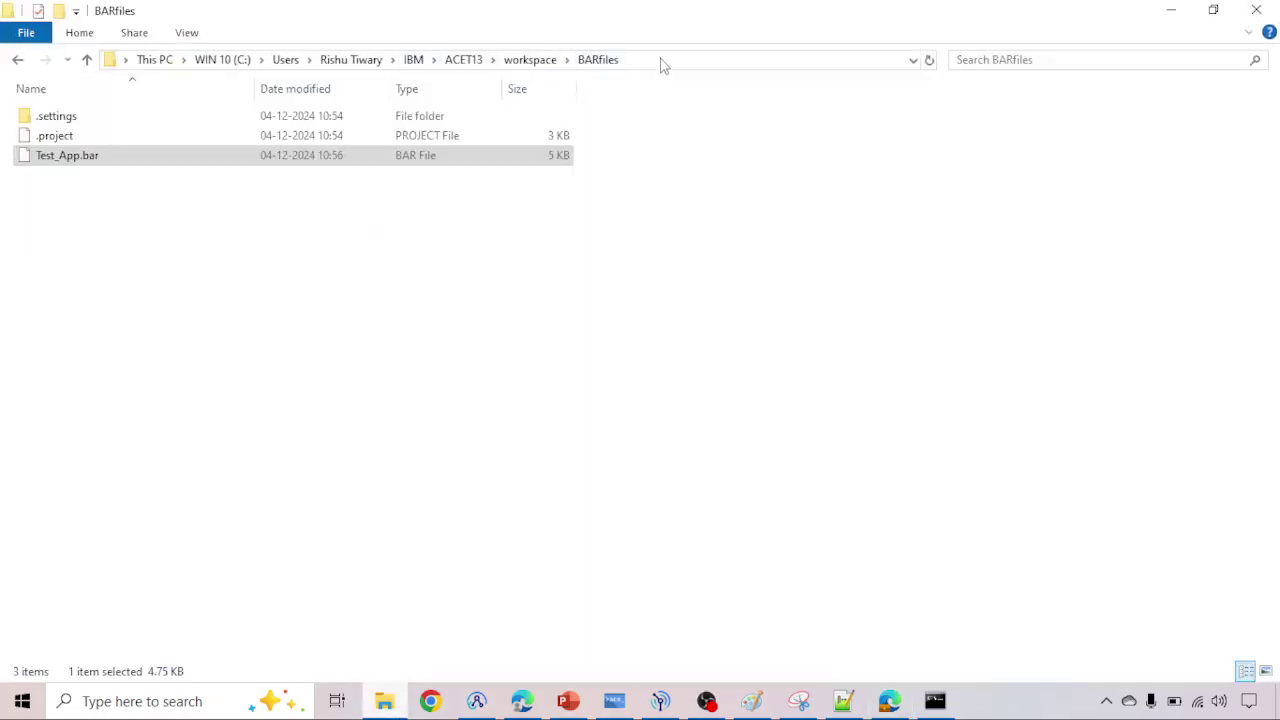
click(661, 60)
key(ctrl+c)
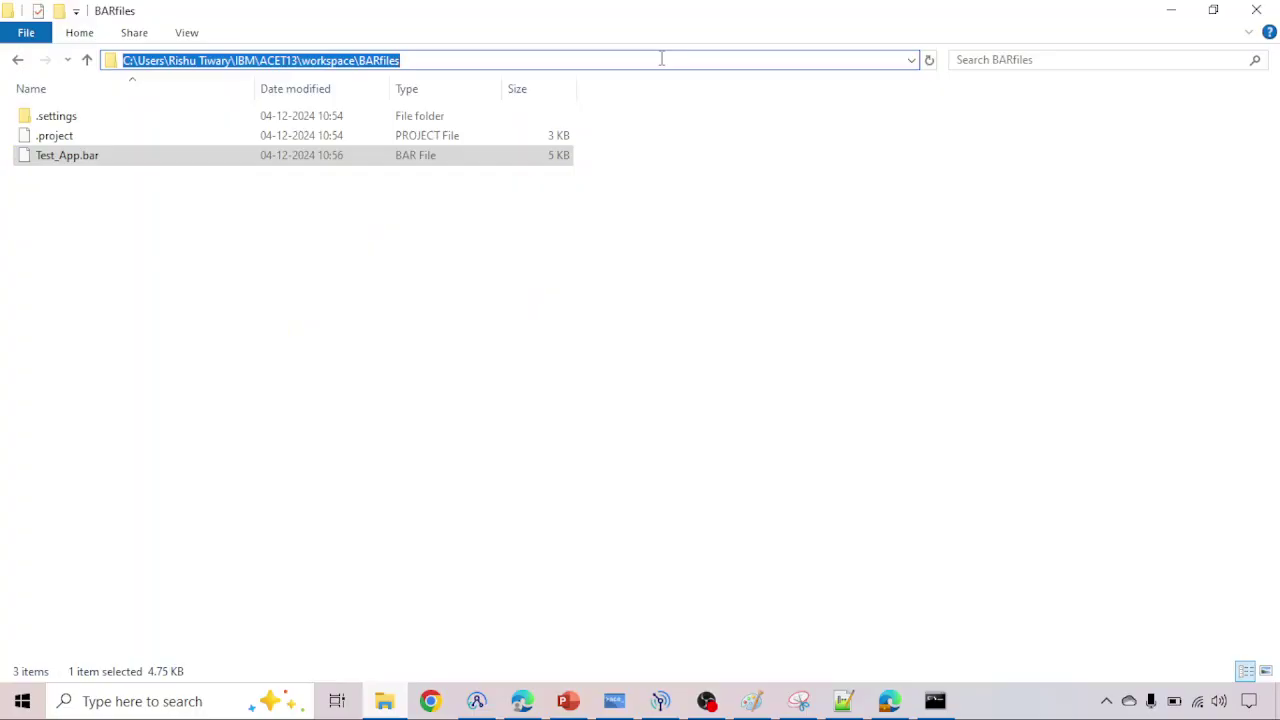
Step: Choose Test_App.bar from the copied BARfiles folder path in the file chooser and deploy it to Server2
click(386, 700)
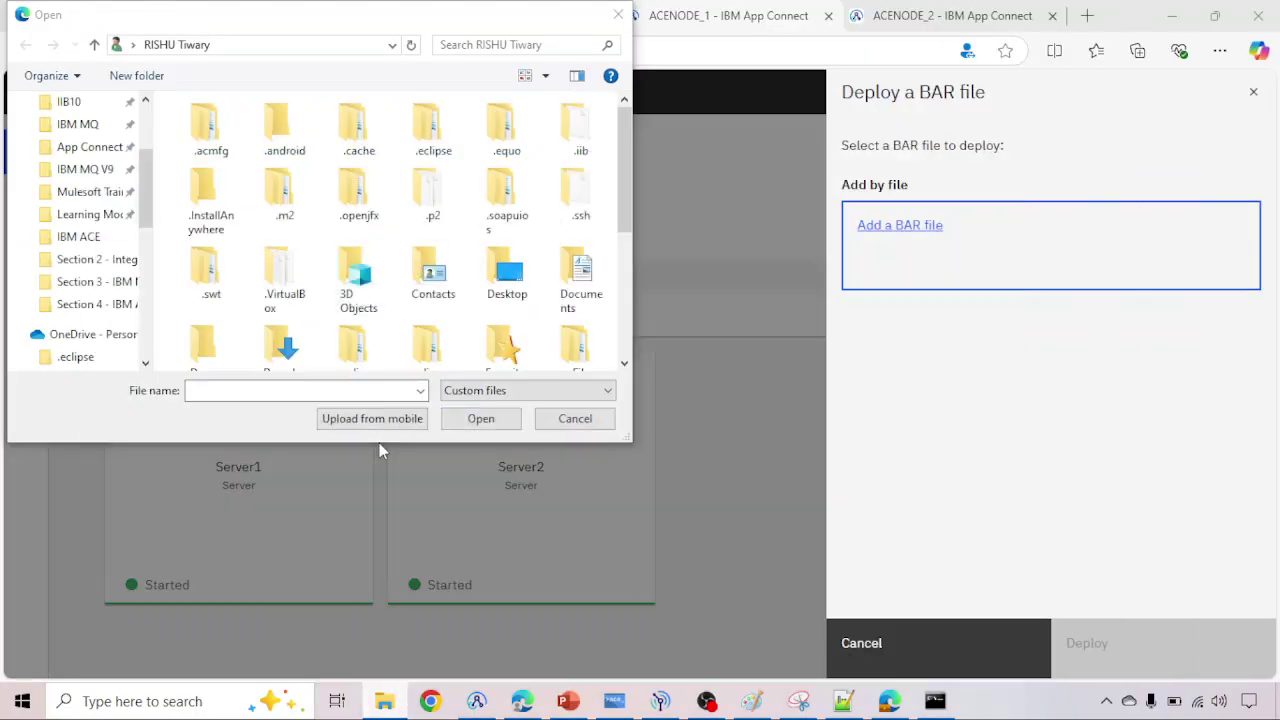
click(280, 48)
key(ctrl+v)
key(Return)
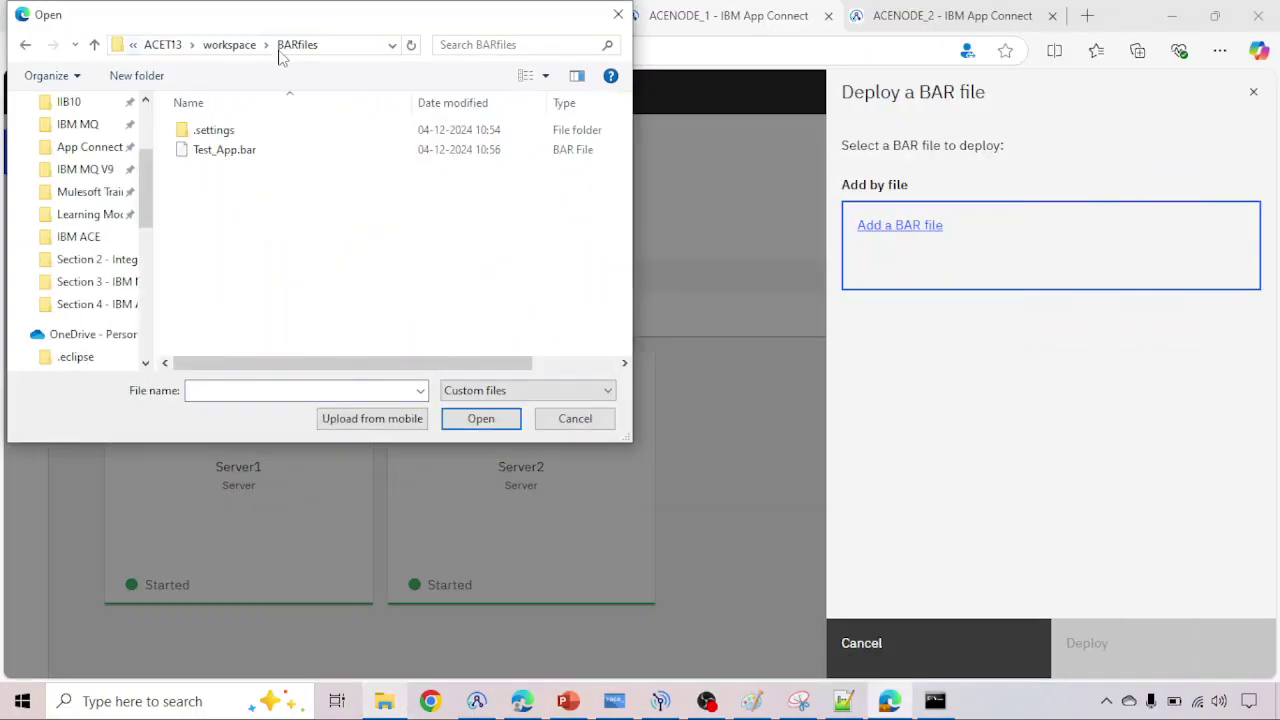
click(240, 155)
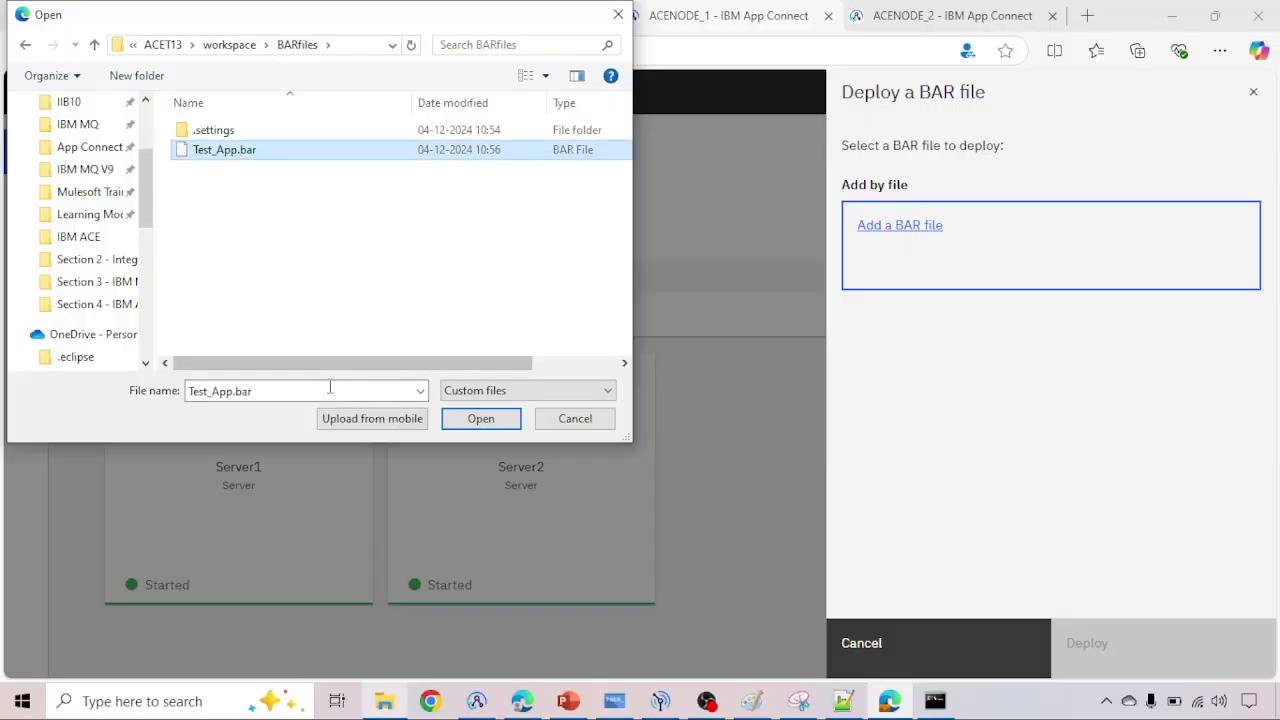
click(481, 419)
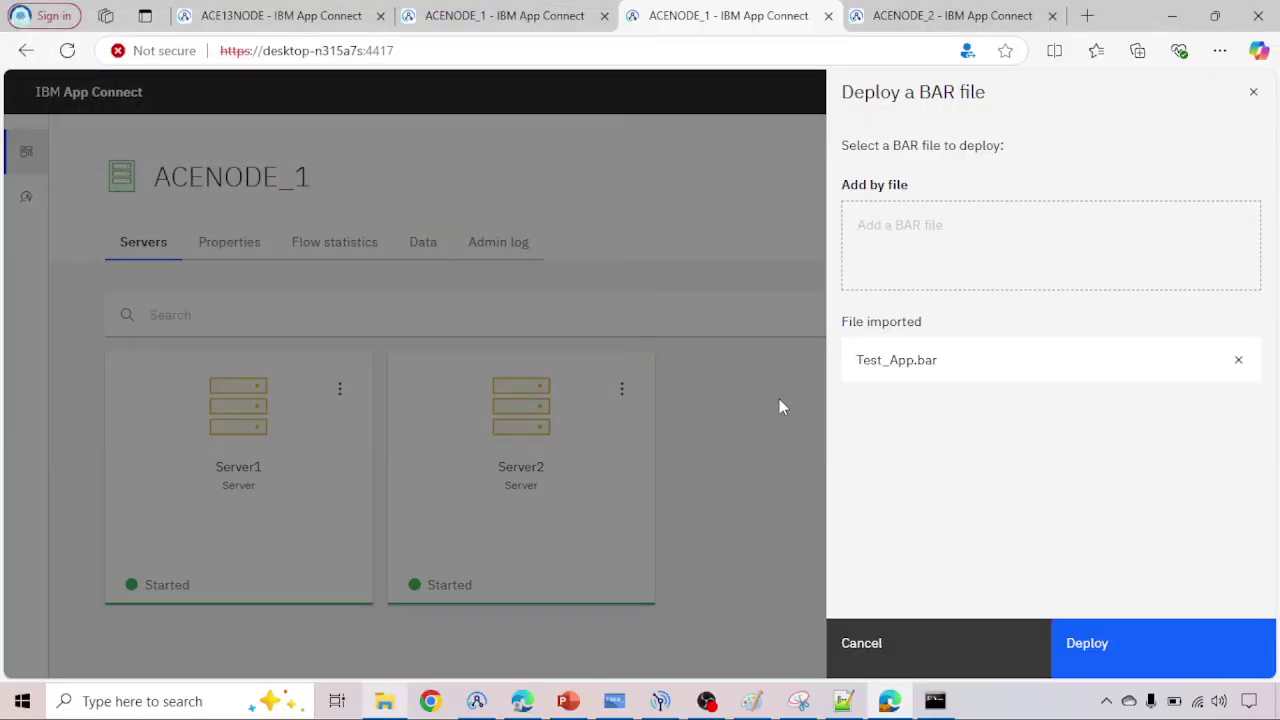
click(1106, 638)
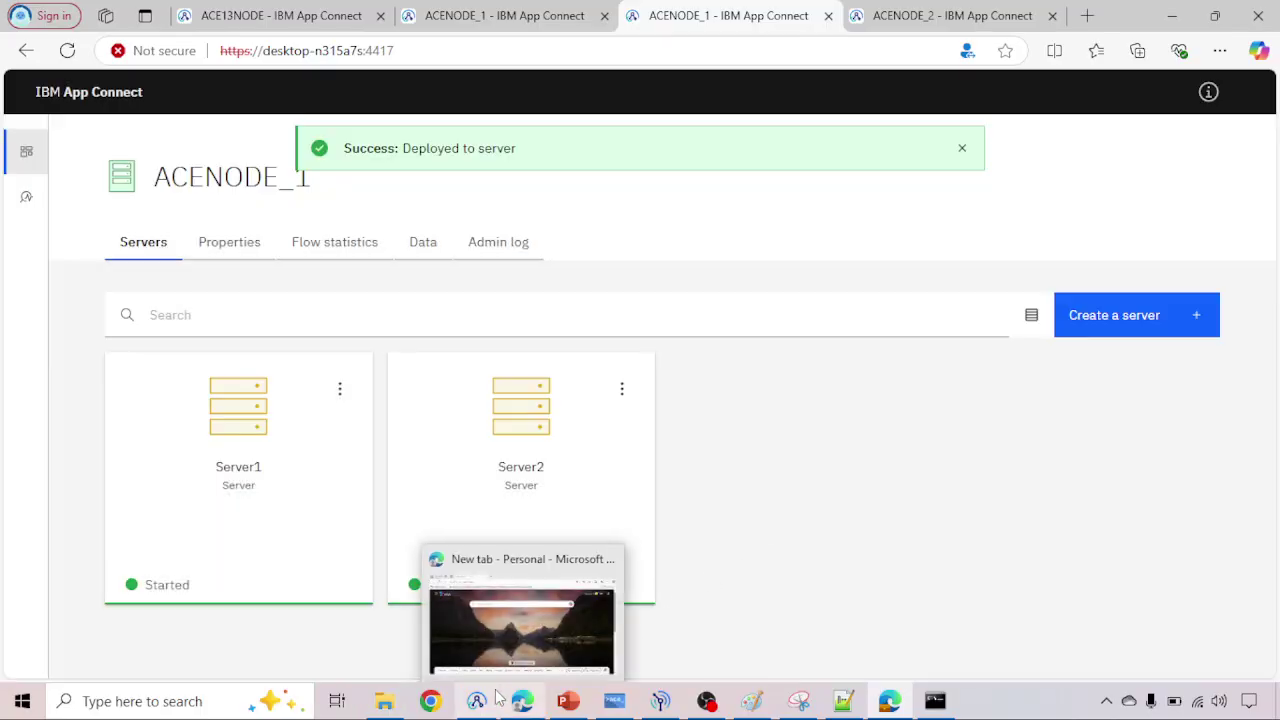
Step: Check the contents of Server2 for the deployed application, and return to the ACENODE_1 server overview
mouse_move(469, 697)
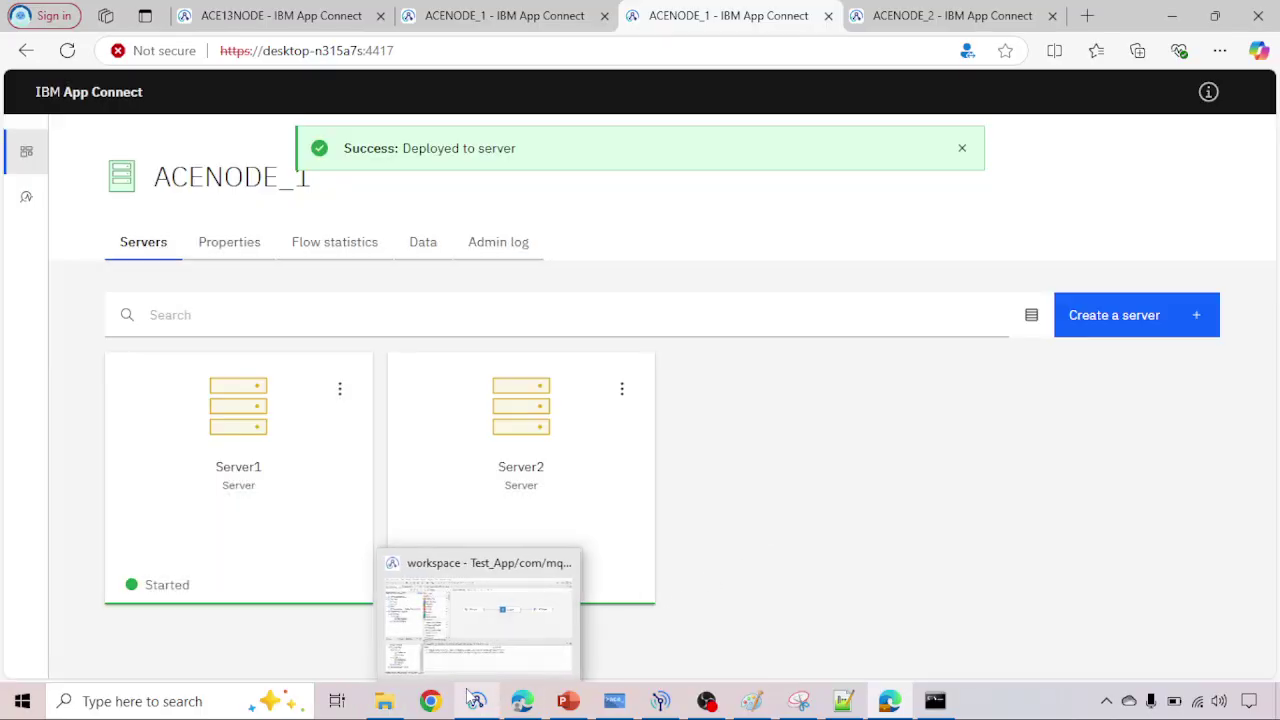
drag(401, 152, 523, 149)
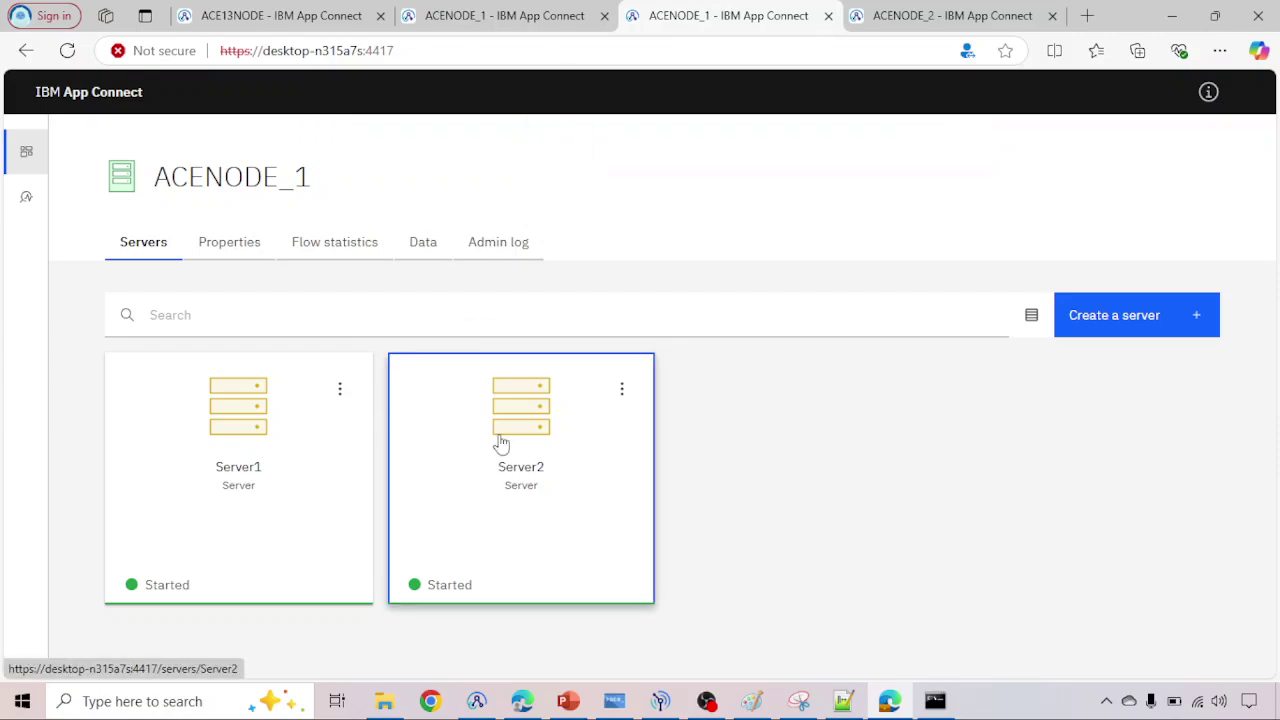
click(501, 443)
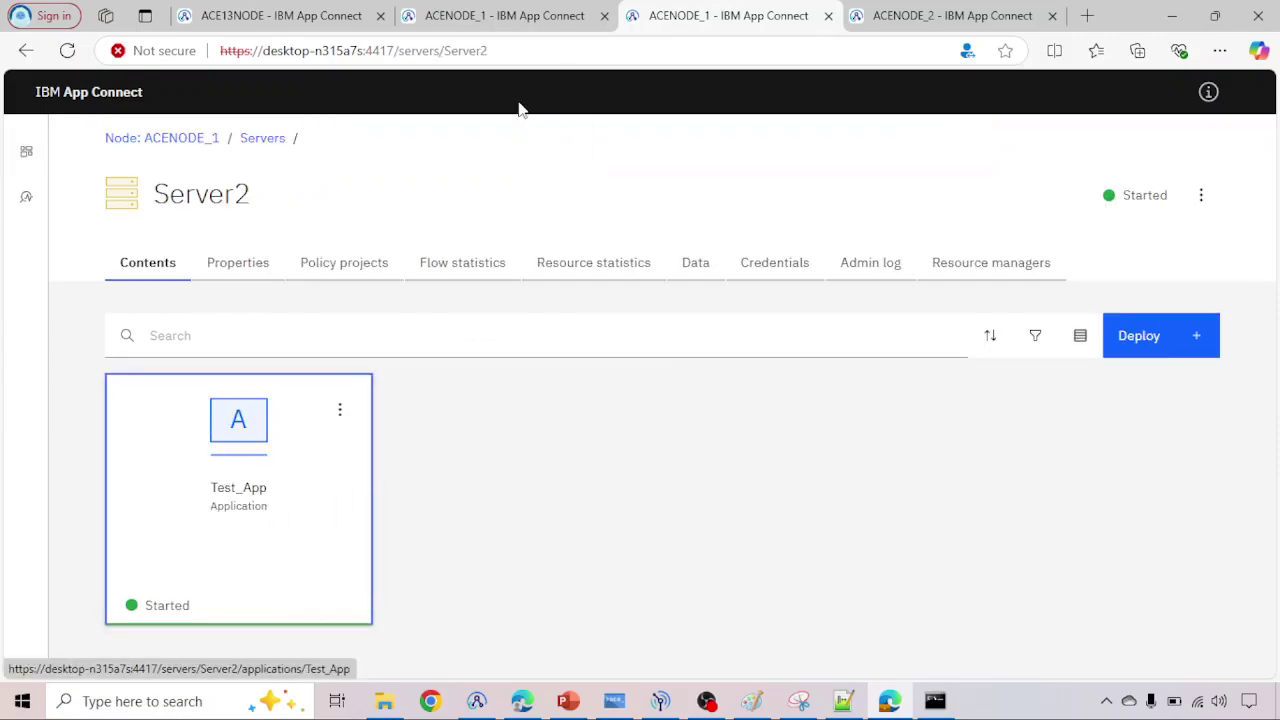
click(180, 143)
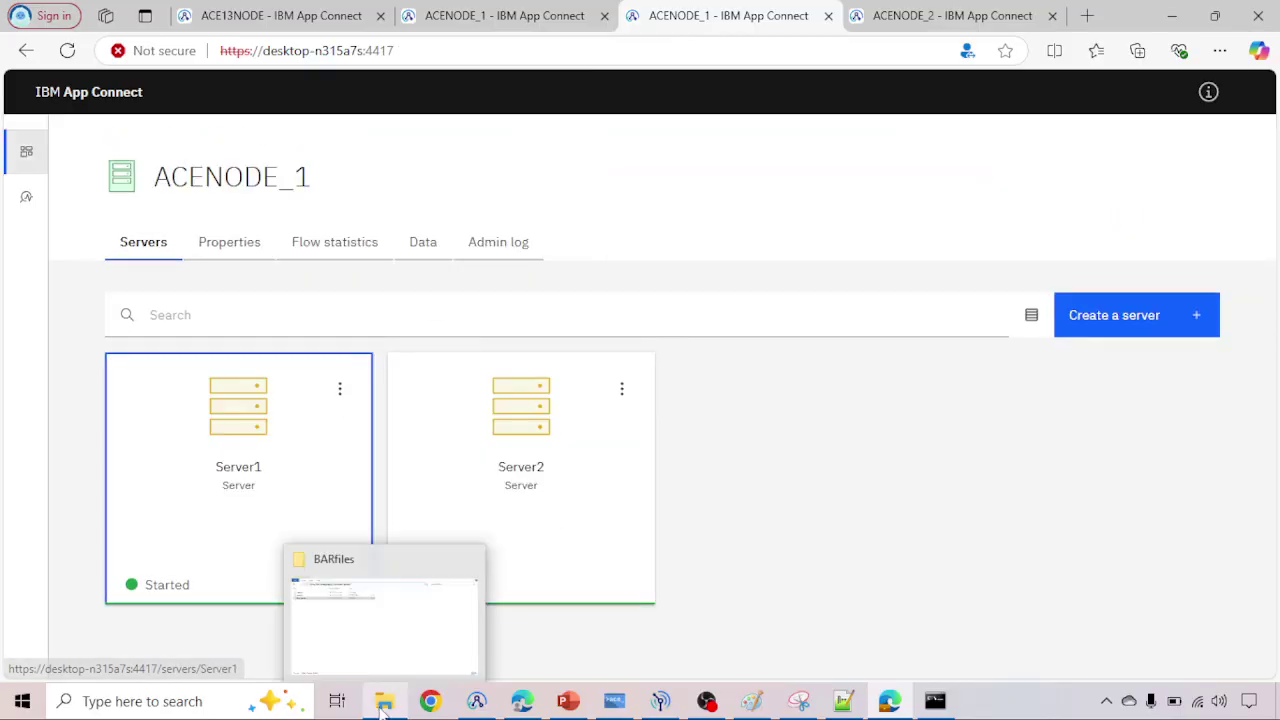
Step: Review the ACENODE_1 servers in App Connect Enterprise Toolkit and the Test_App.bar argument of mqsideploy in the App Connect Enterprise Console
click(476, 703)
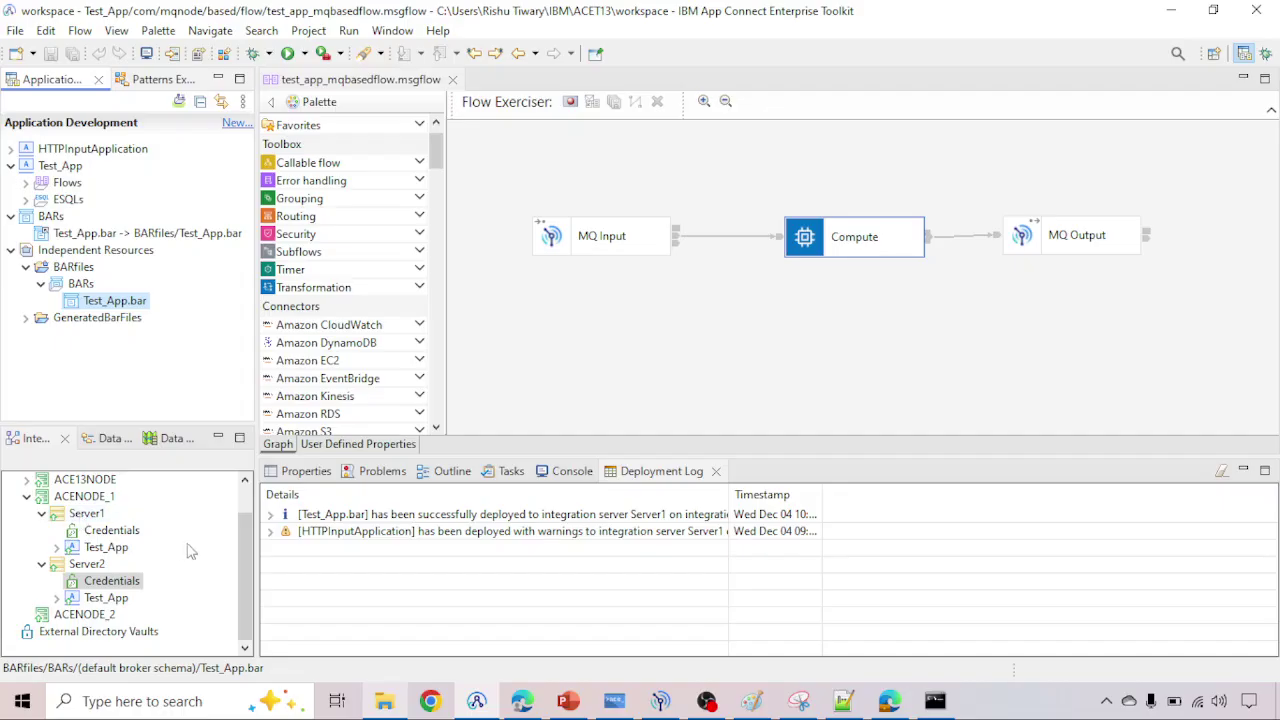
click(619, 700)
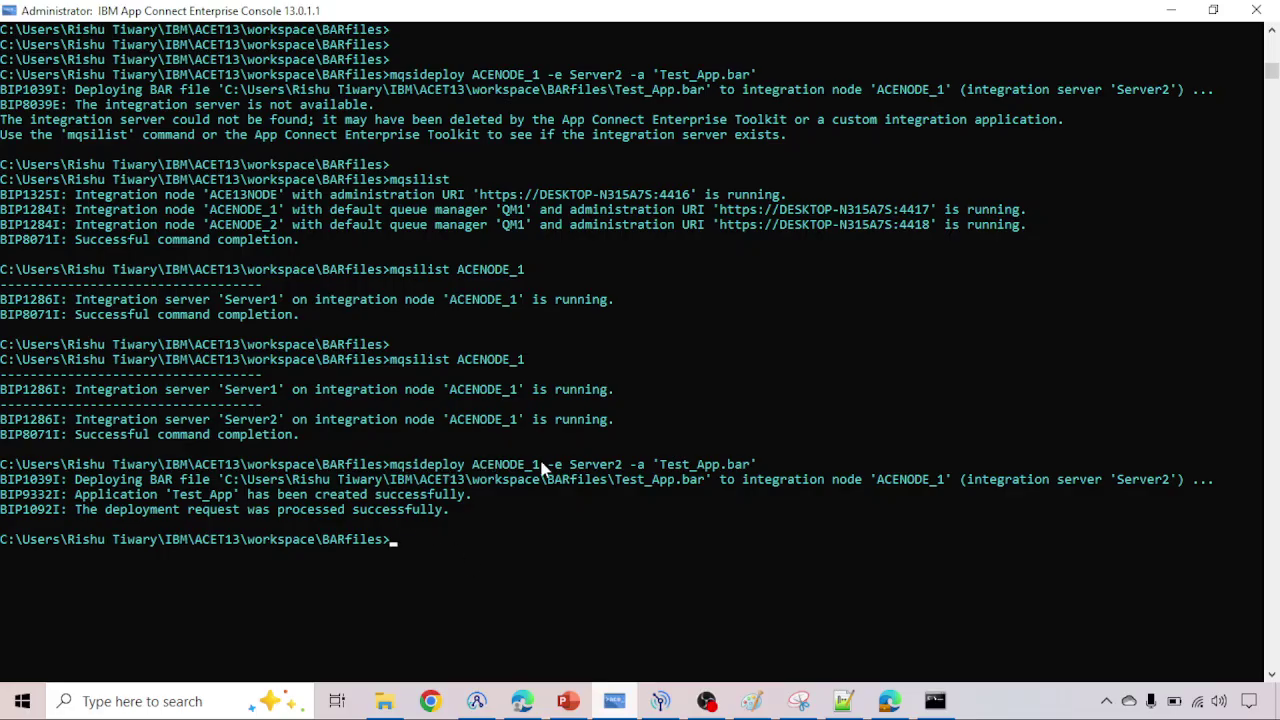
drag(651, 464, 757, 474)
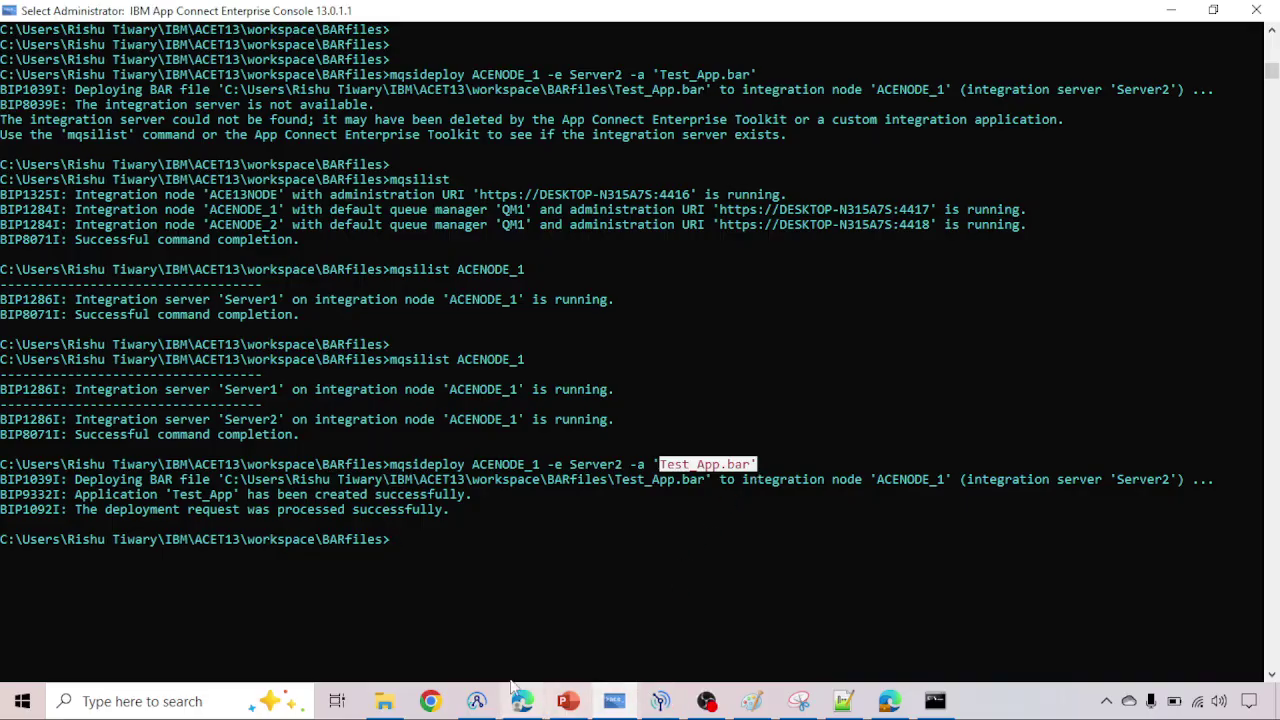
Step: Switch to the ACENODE_1 web console in Edge, view the BAR file deployment form for Server1 and close it without deploying
click(889, 701)
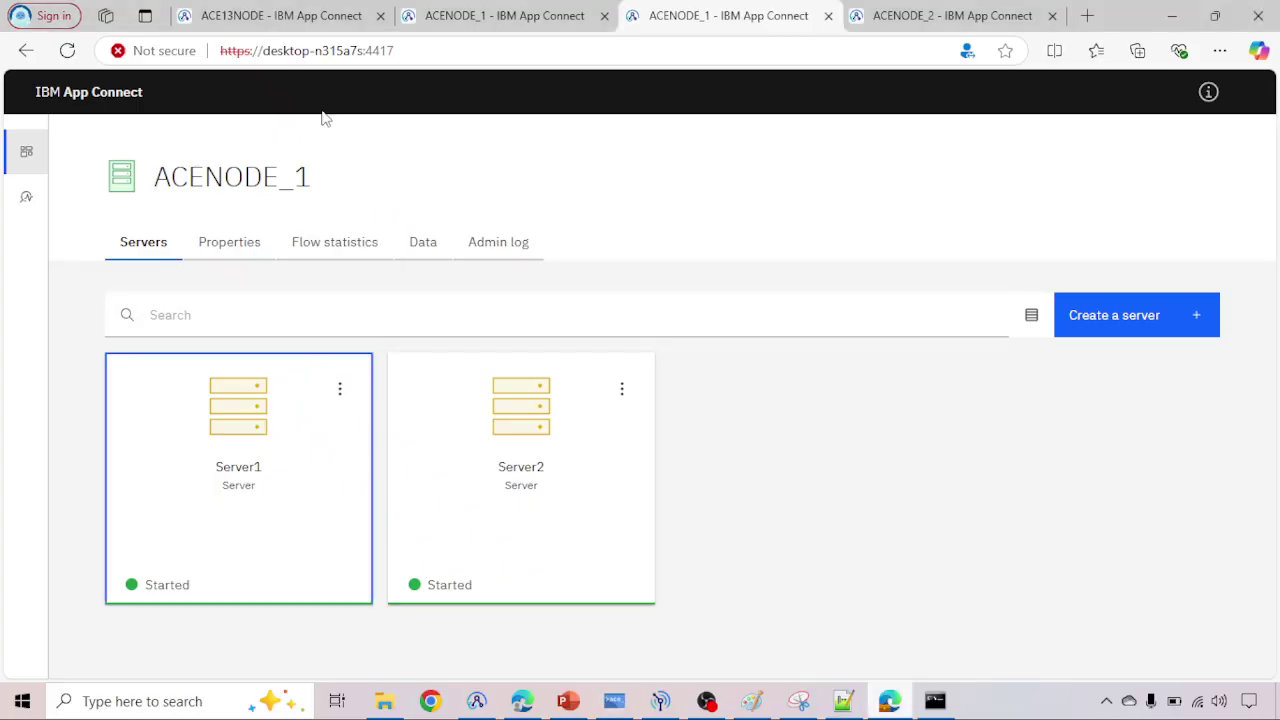
click(339, 391)
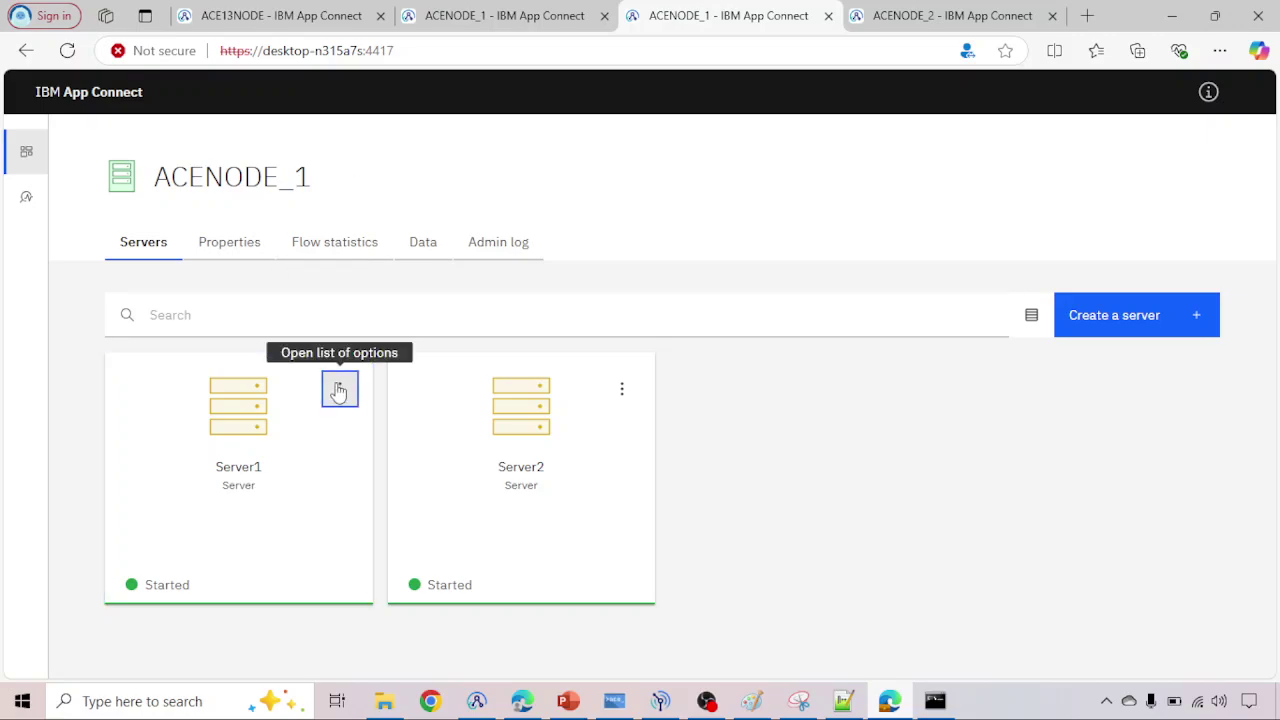
click(262, 465)
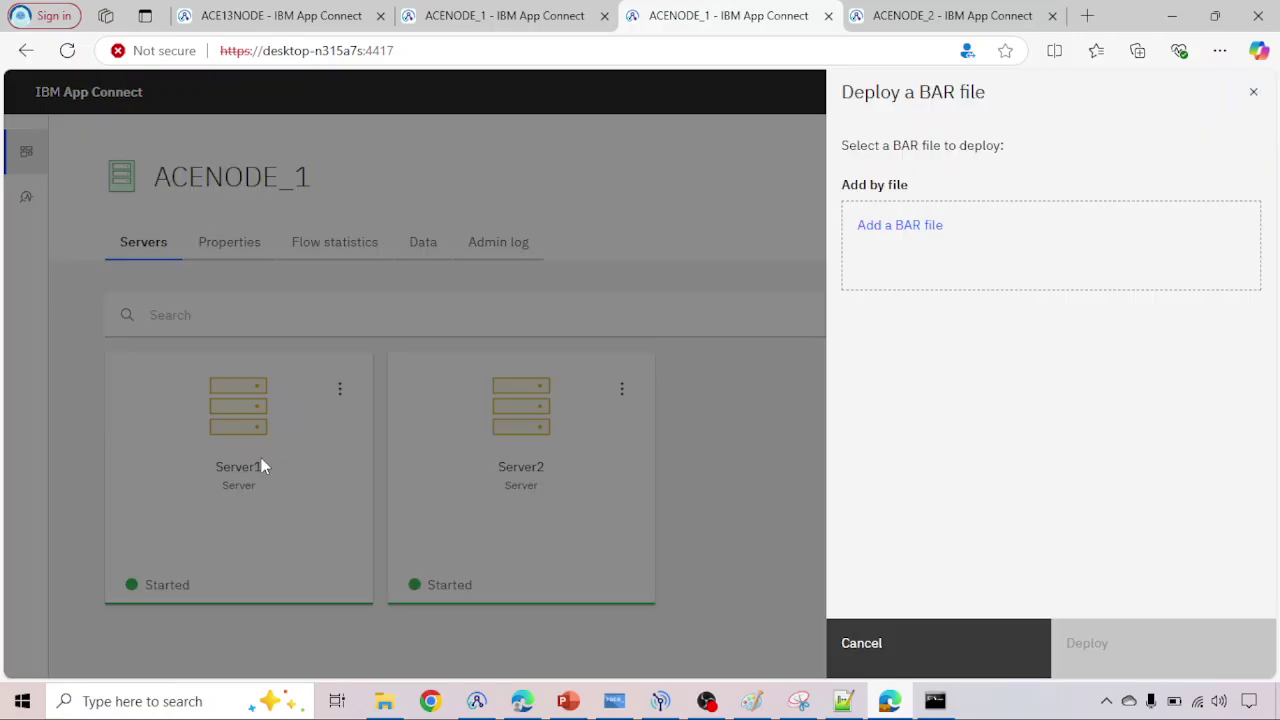
click(1250, 93)
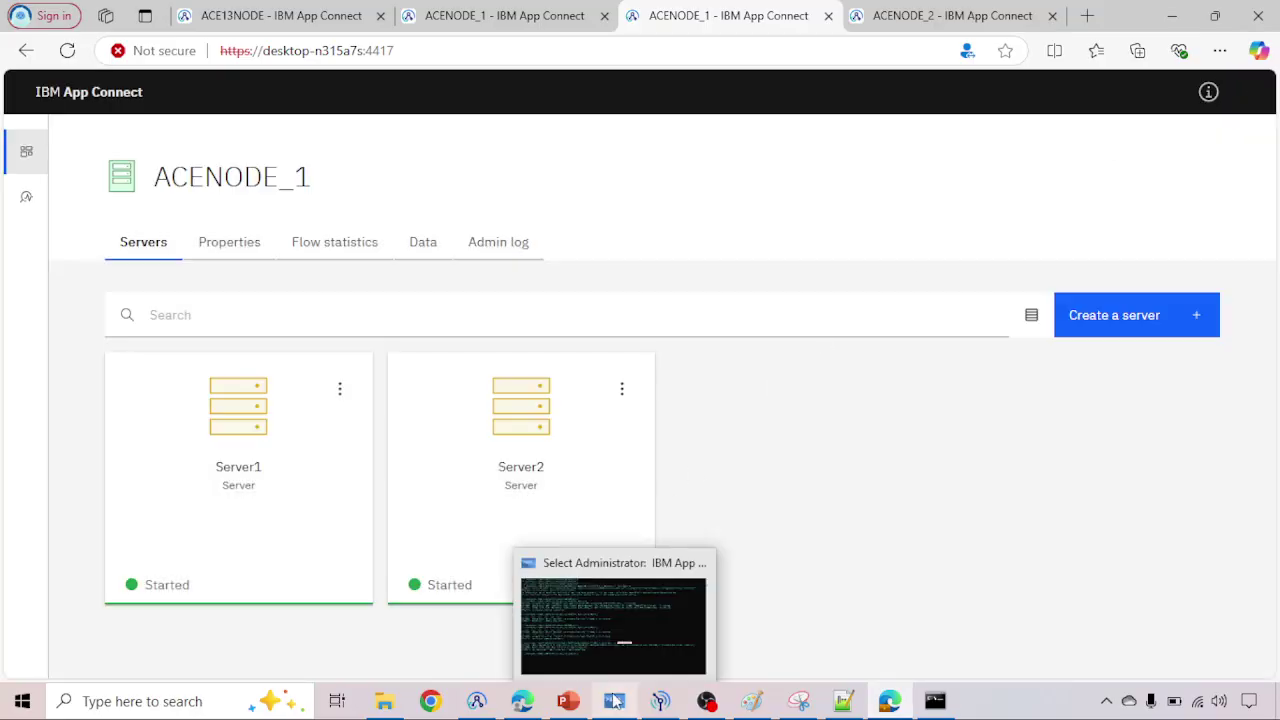
Step: Get a fresh prompt in the App Connect Enterprise Console and switch to the "Creating Application and message flow" slide in PowerPoint
click(614, 700)
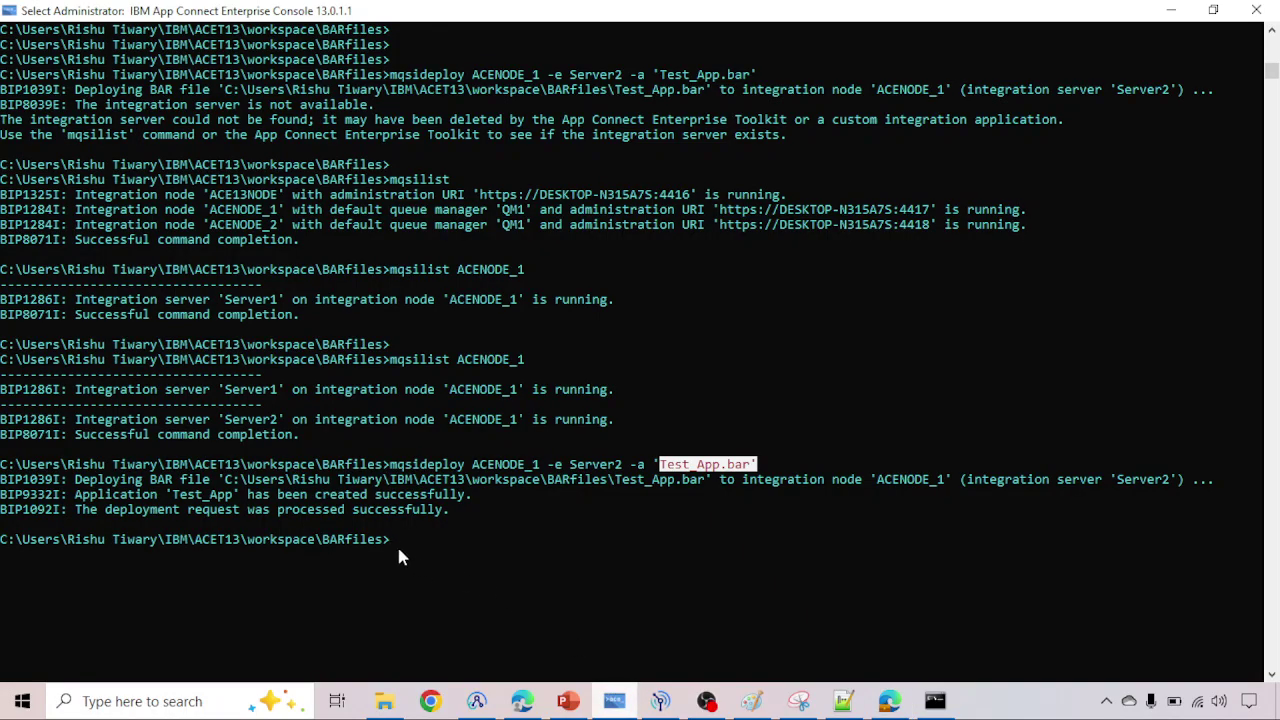
key(Return)
key(Return)
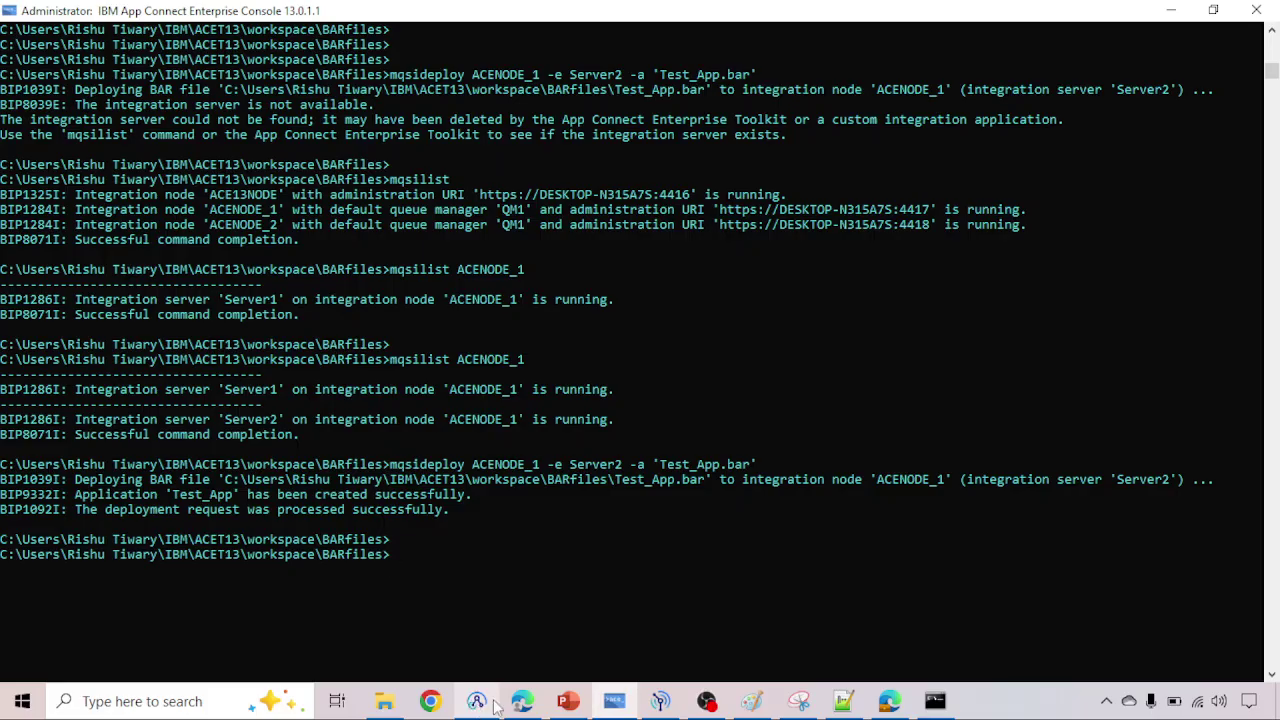
click(566, 703)
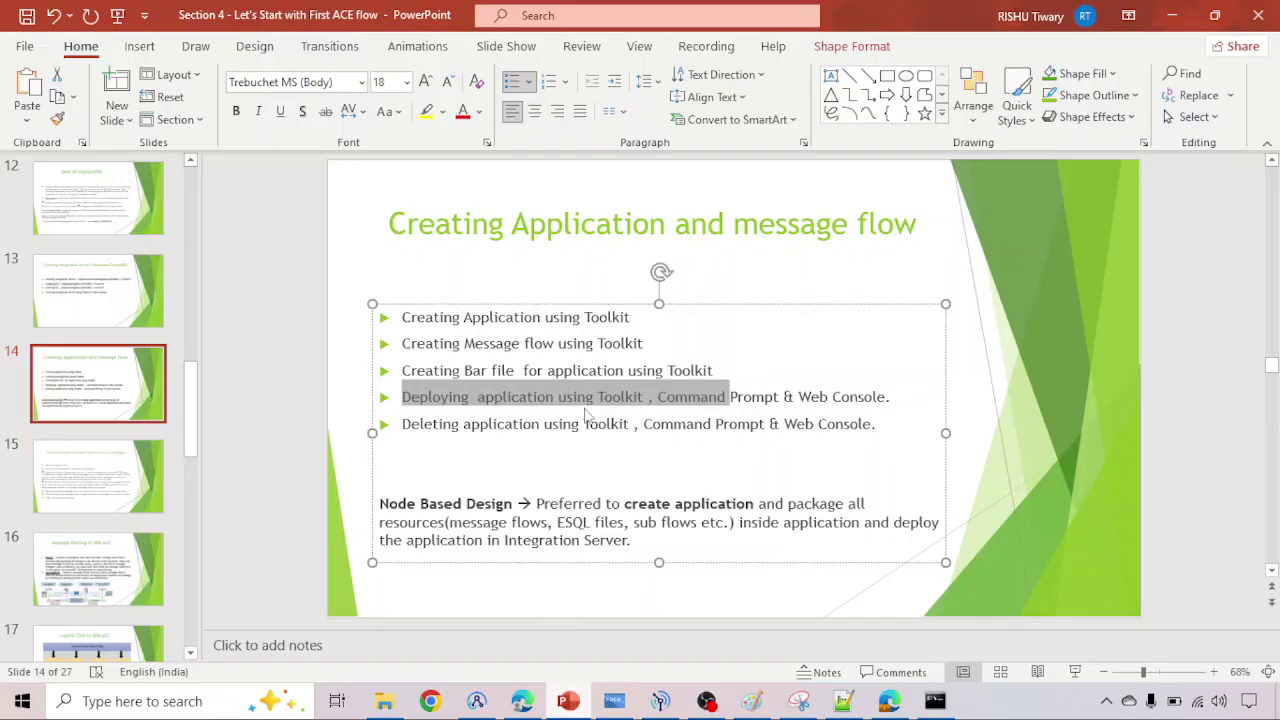
Step: Review the slide's bullets on deploying and deleting applications, and switch to the App Connect Enterprise Console with a fresh prompt
click(527, 405)
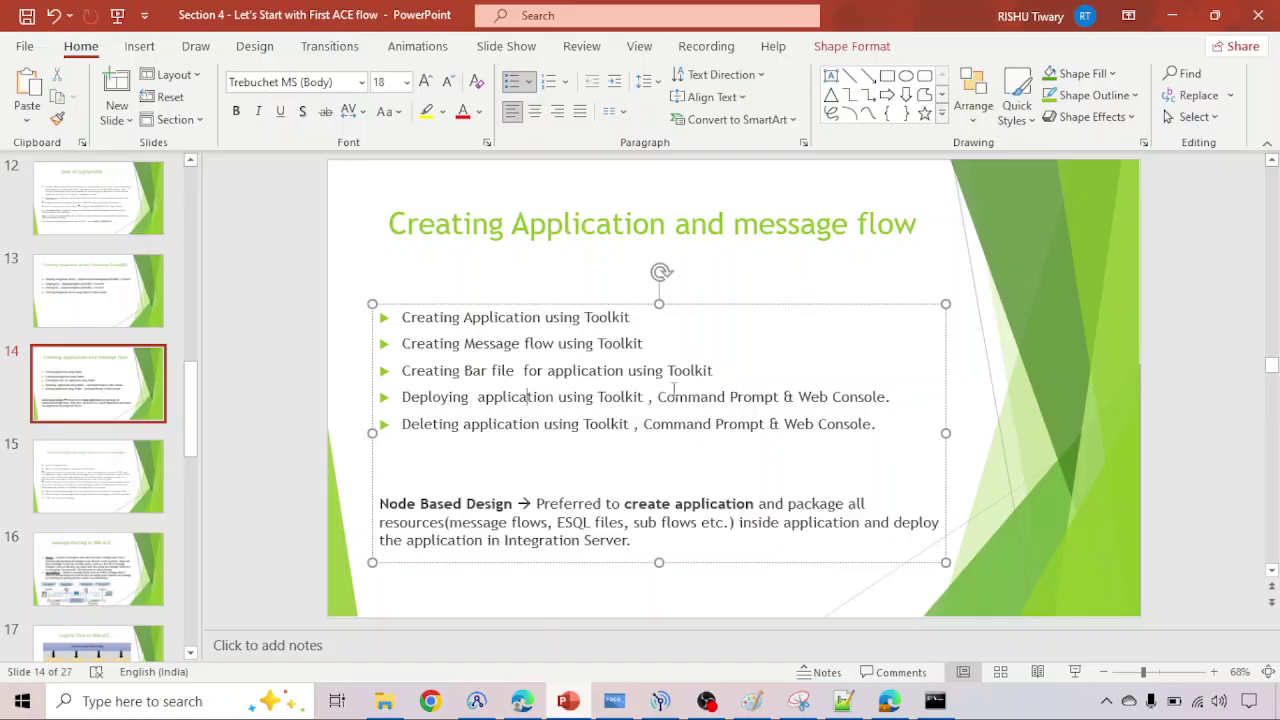
drag(657, 396, 886, 397)
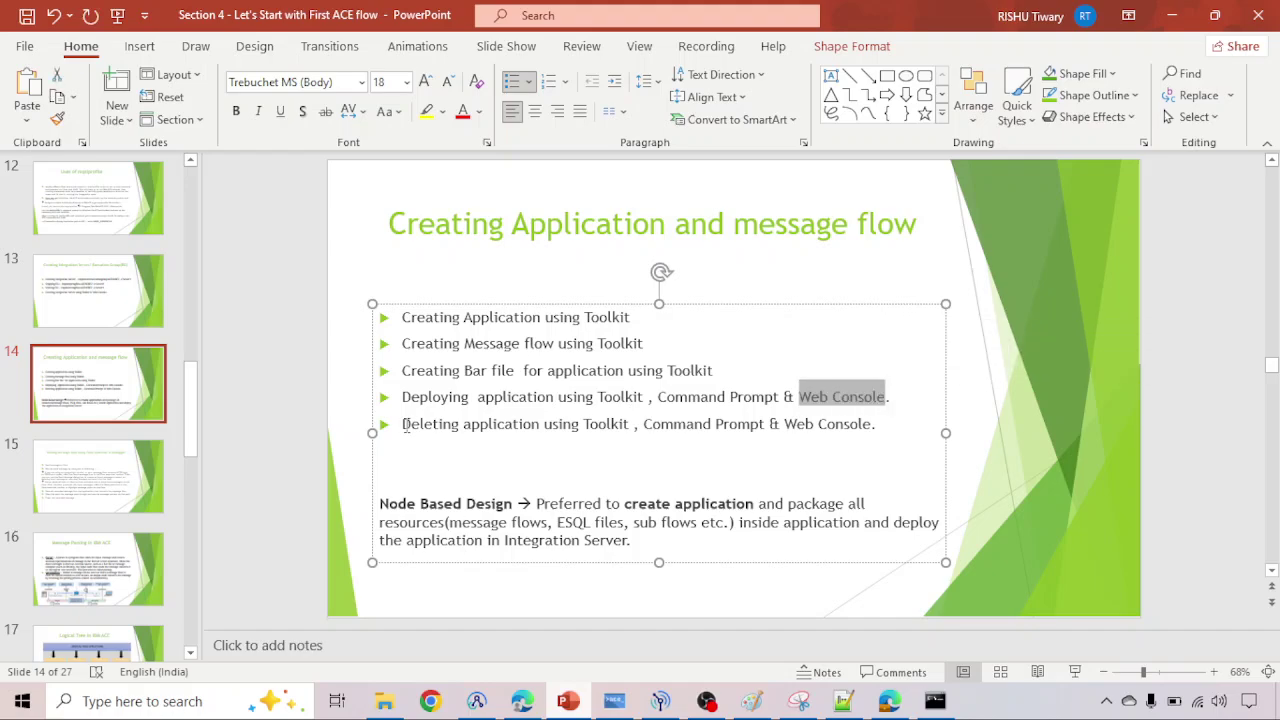
drag(402, 425, 849, 425)
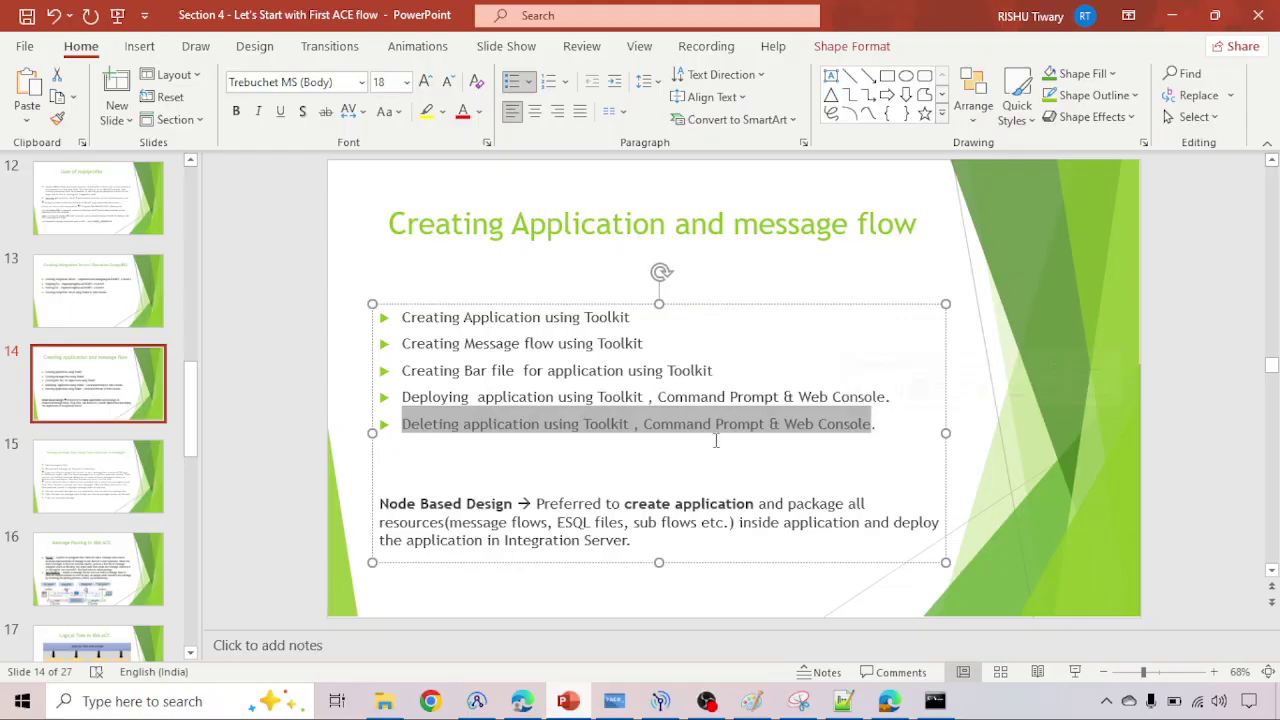
click(654, 440)
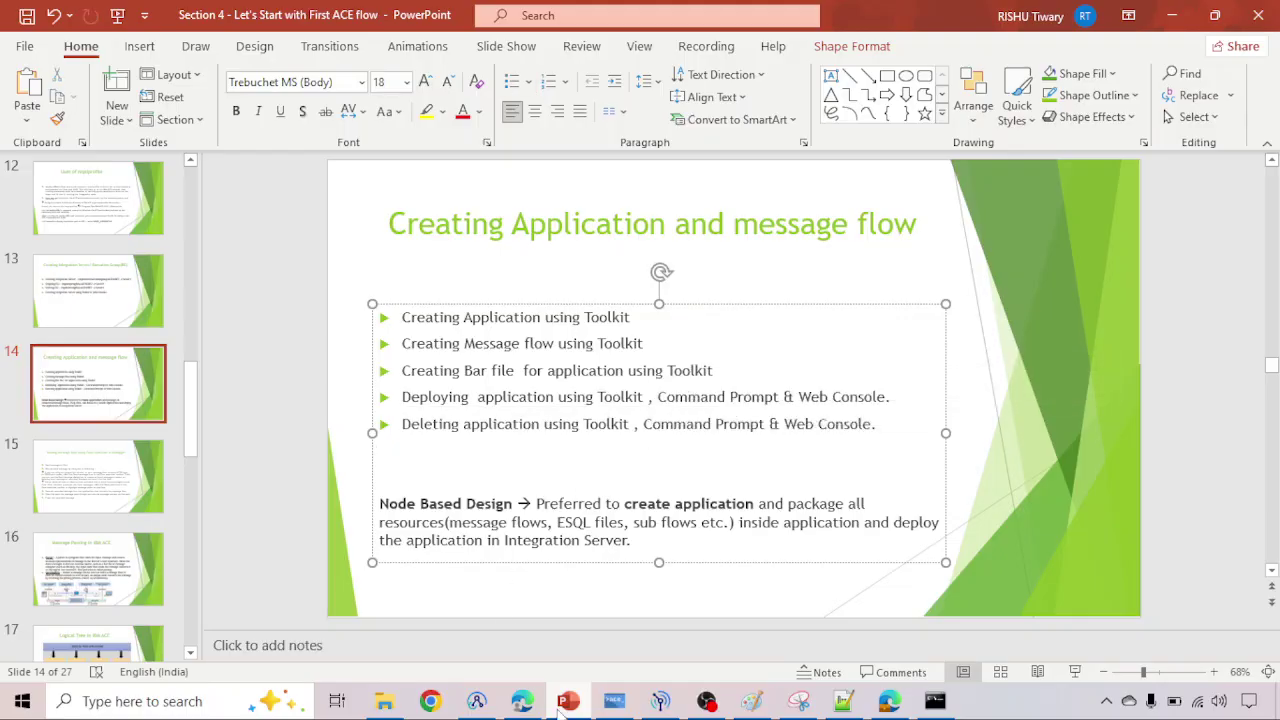
click(614, 701)
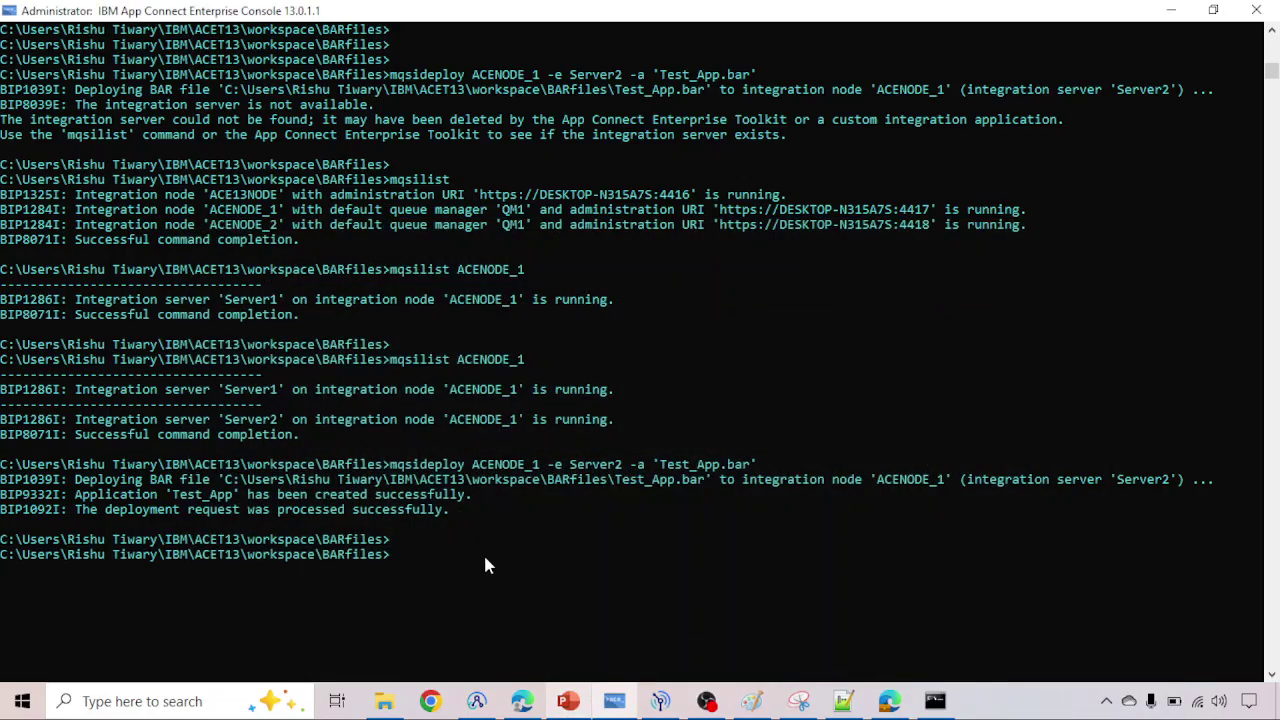
key(Return)
key(Return)
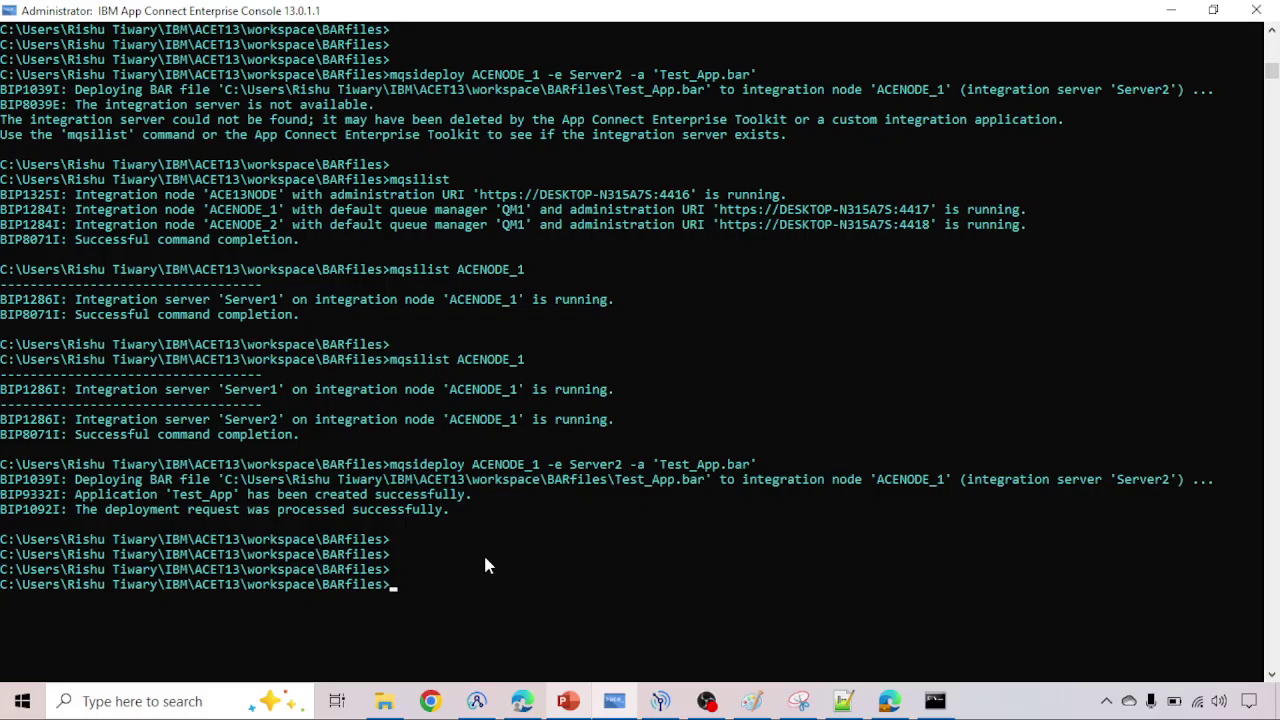
key(Return)
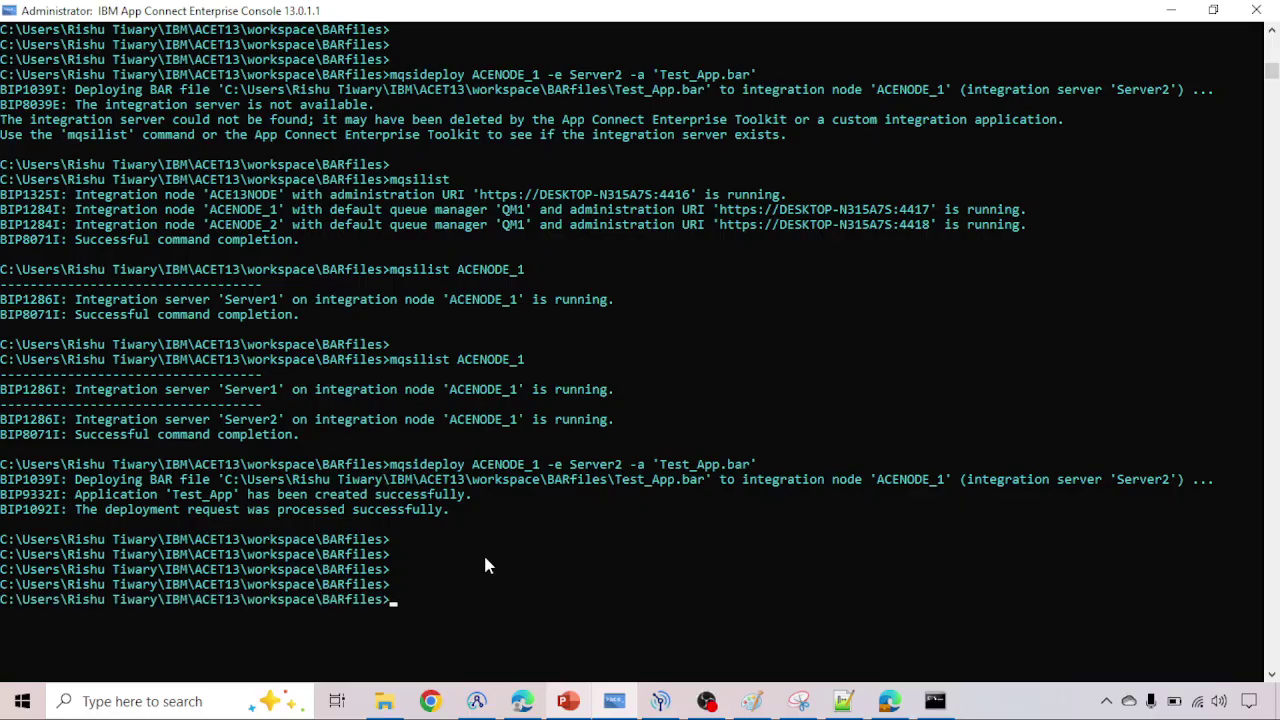
Step: Try to list the integration nodes with the command mqlist, and move on to fresh blank prompts
text(mqlist)
key(Return)
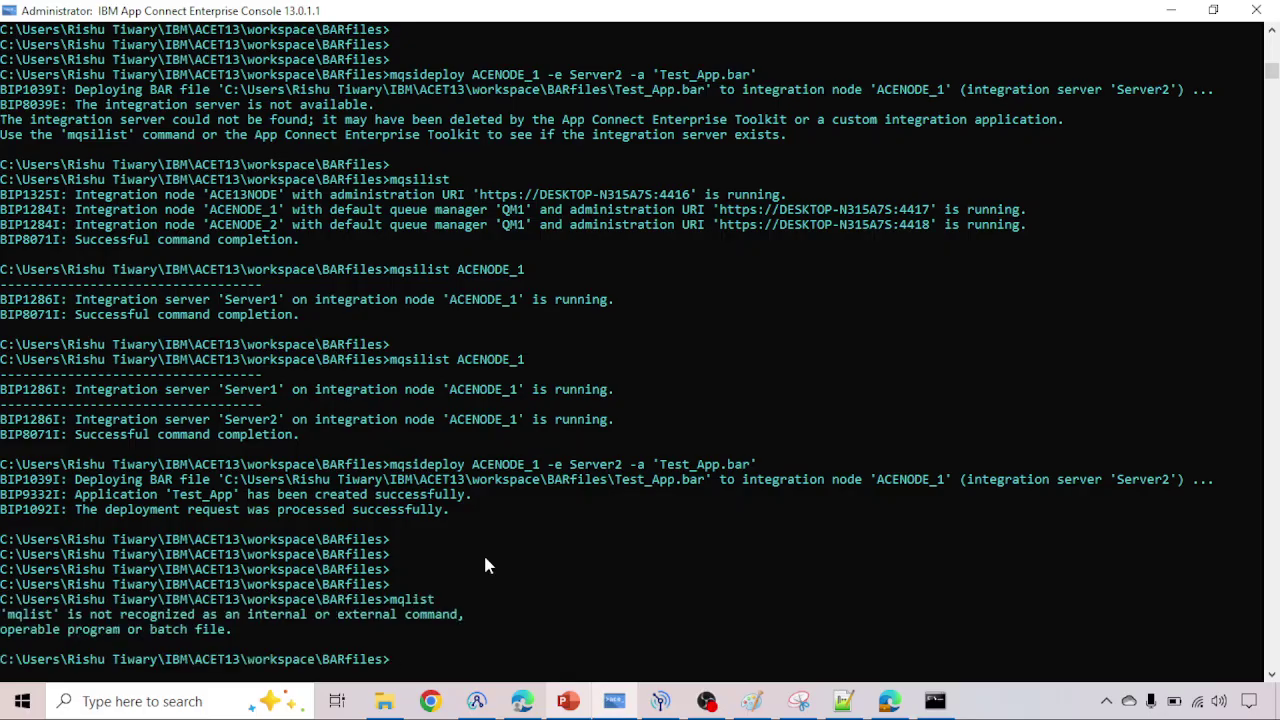
key(Return)
key(Return)
key(Return)
key(Return)
key(Return)
key(Return)
key(Return)
key(Return)
key(Return)
key(Return)
key(Return)
key(Return)
key(Return)
key(Return)
key(Return)
key(Return)
key(Return)
key(Return)
key(Return)
key(Return)
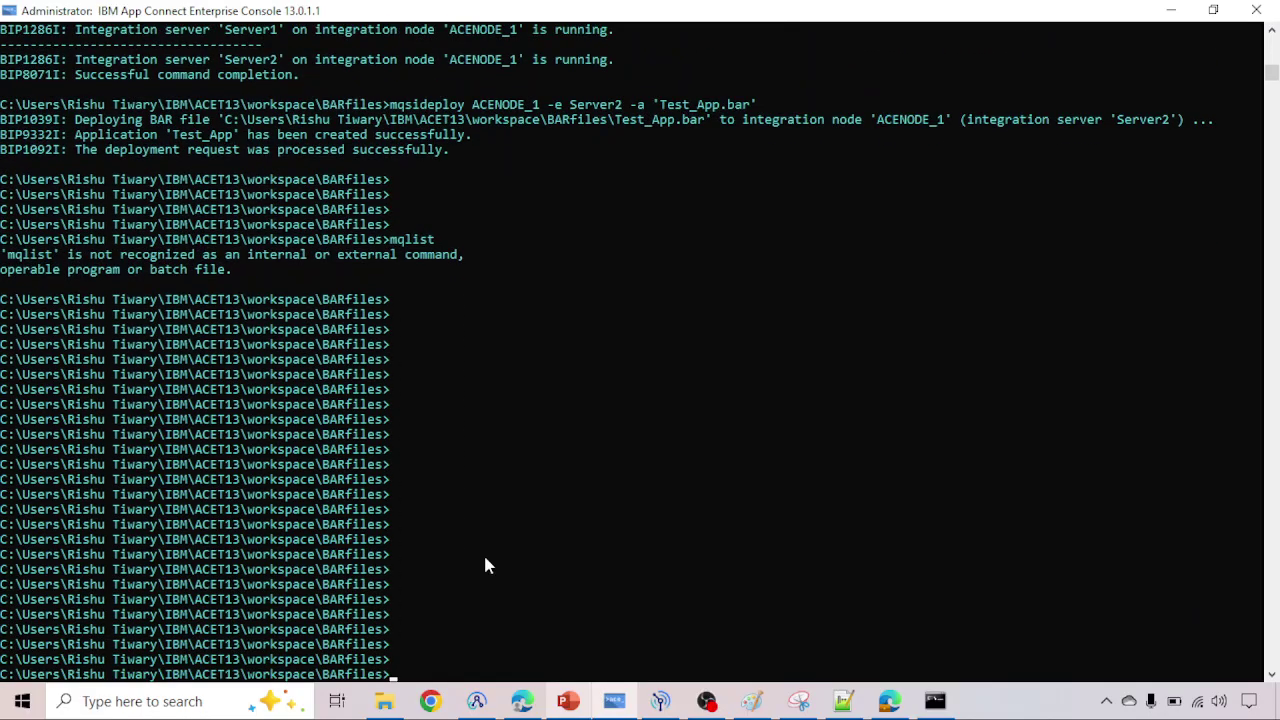
Step: List all integration nodes with mqsilist and examine the node names in the output
text(mqsilist)
key(Return)
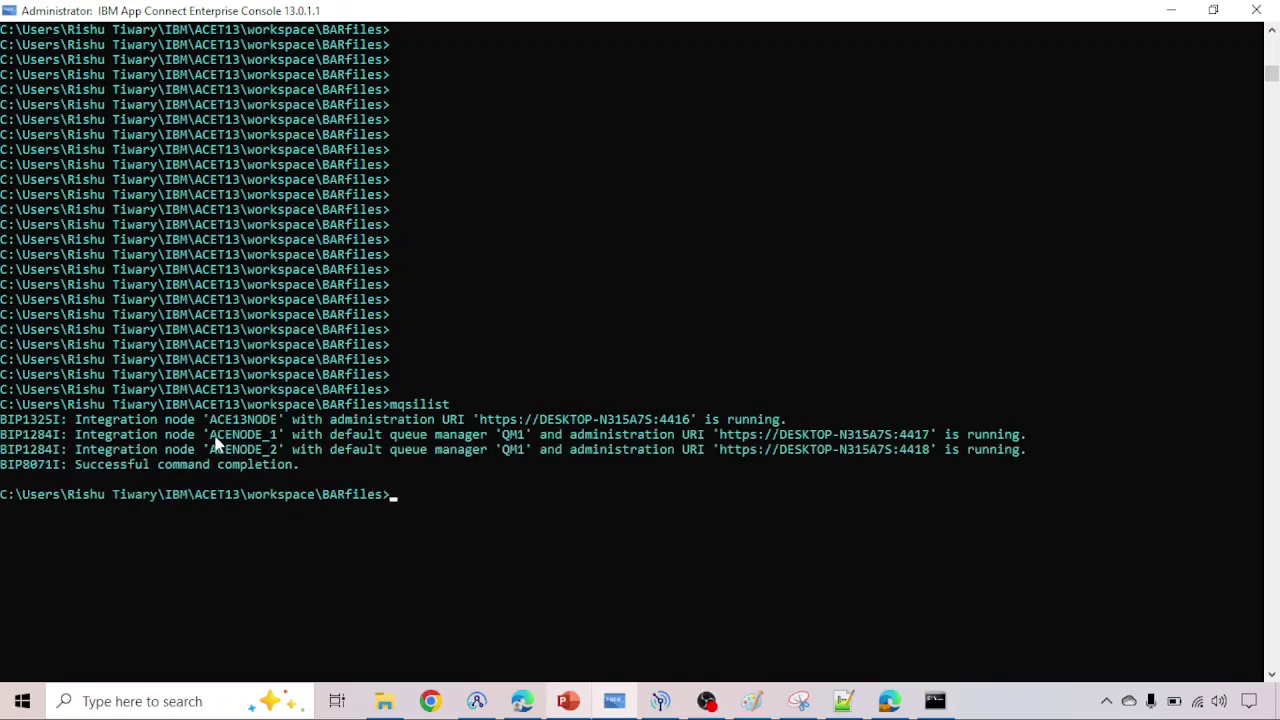
drag(76, 421, 318, 460)
click(317, 454)
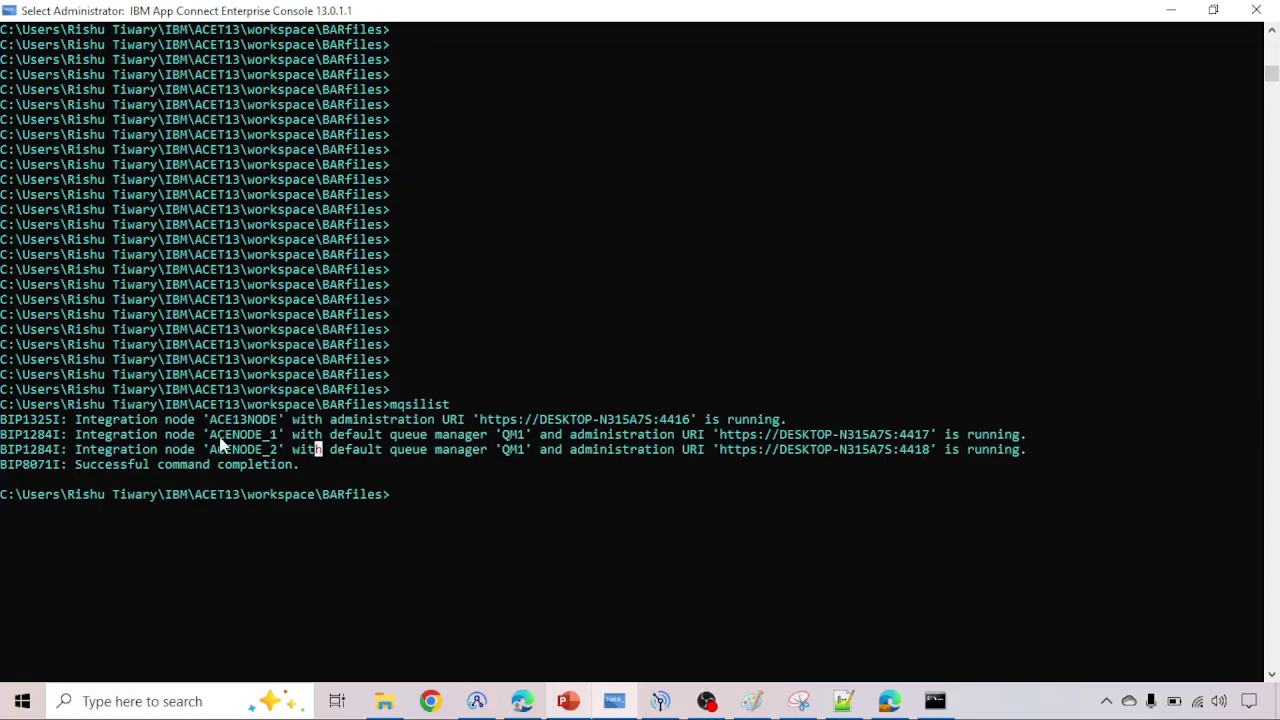
Step: List the integration servers on one node with mqsilist ACENODE_1, and examine the server and node names
drag(213, 433, 274, 442)
key(ctrl+c)
text(mqsi)
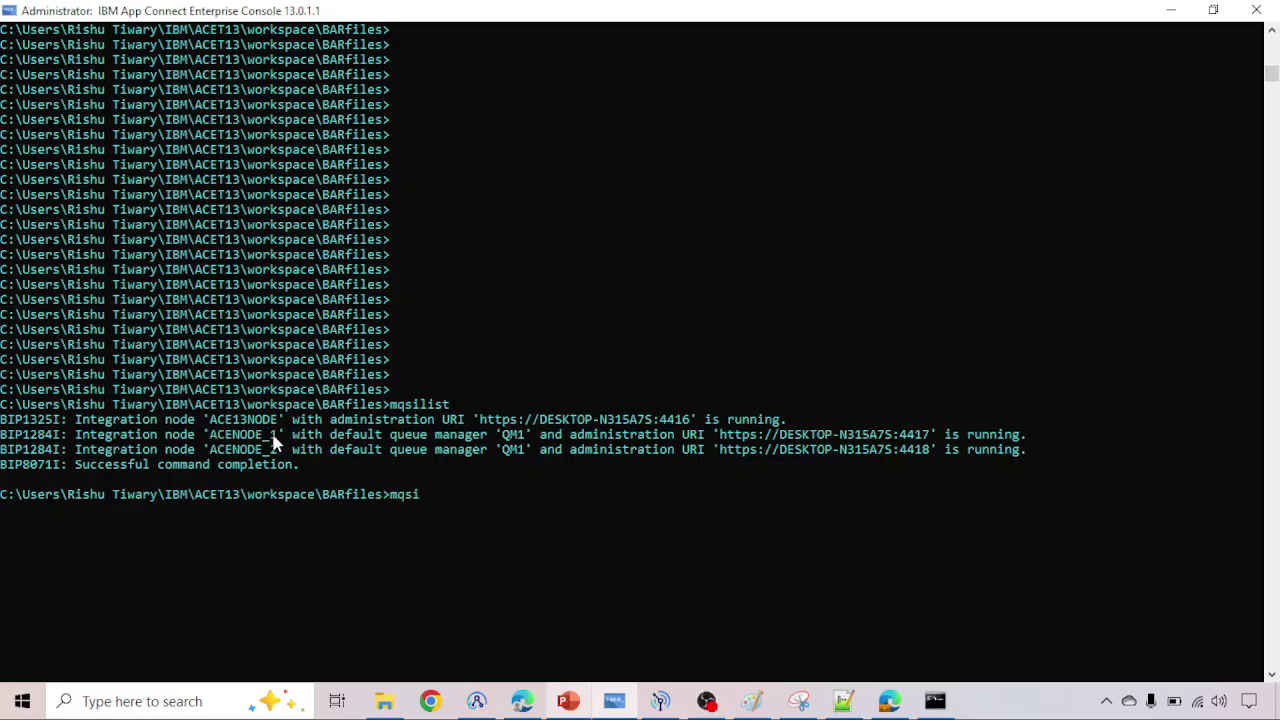
text(list ACE_NODE)
text(1)
key(BackSpace)
key(BackSpace)
key(BackSpace)
key(BackSpace)
key(BackSpace)
key(BackSpace)
text(NODE_1)
key(Return)
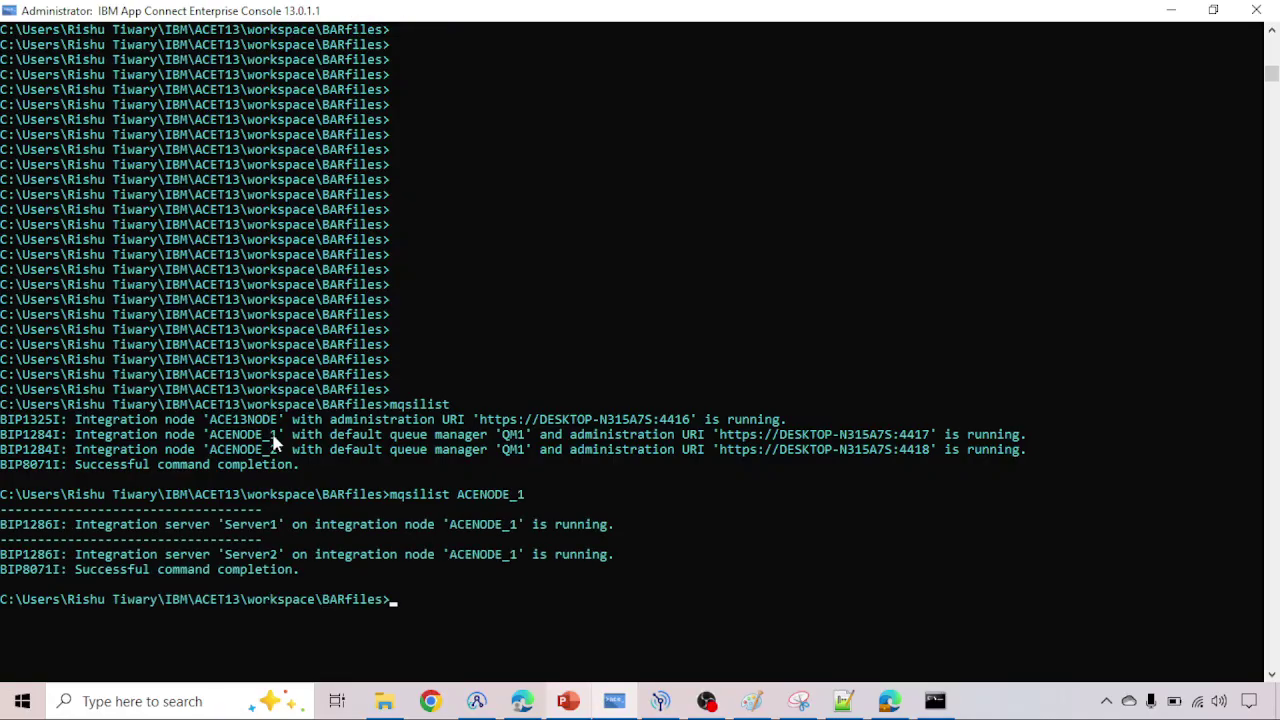
scroll(276, 440, down, 2)
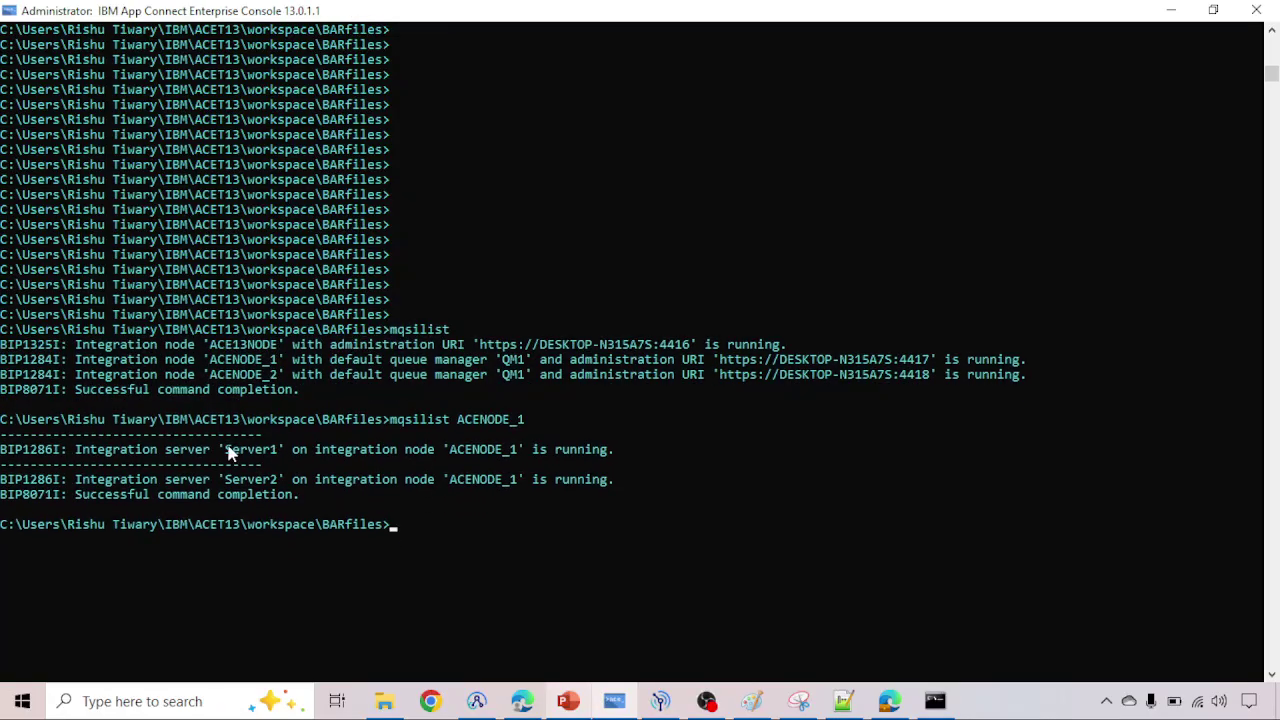
click(228, 450)
drag(228, 450, 278, 452)
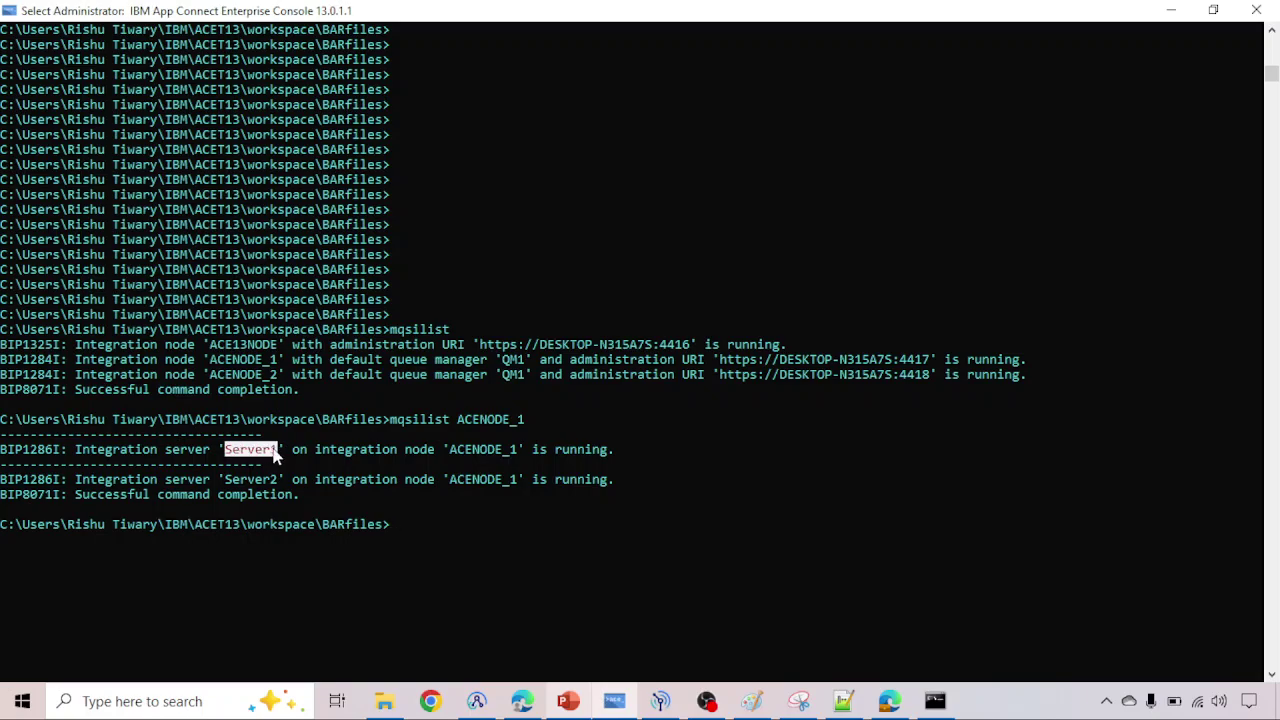
drag(220, 481, 278, 482)
drag(449, 450, 517, 450)
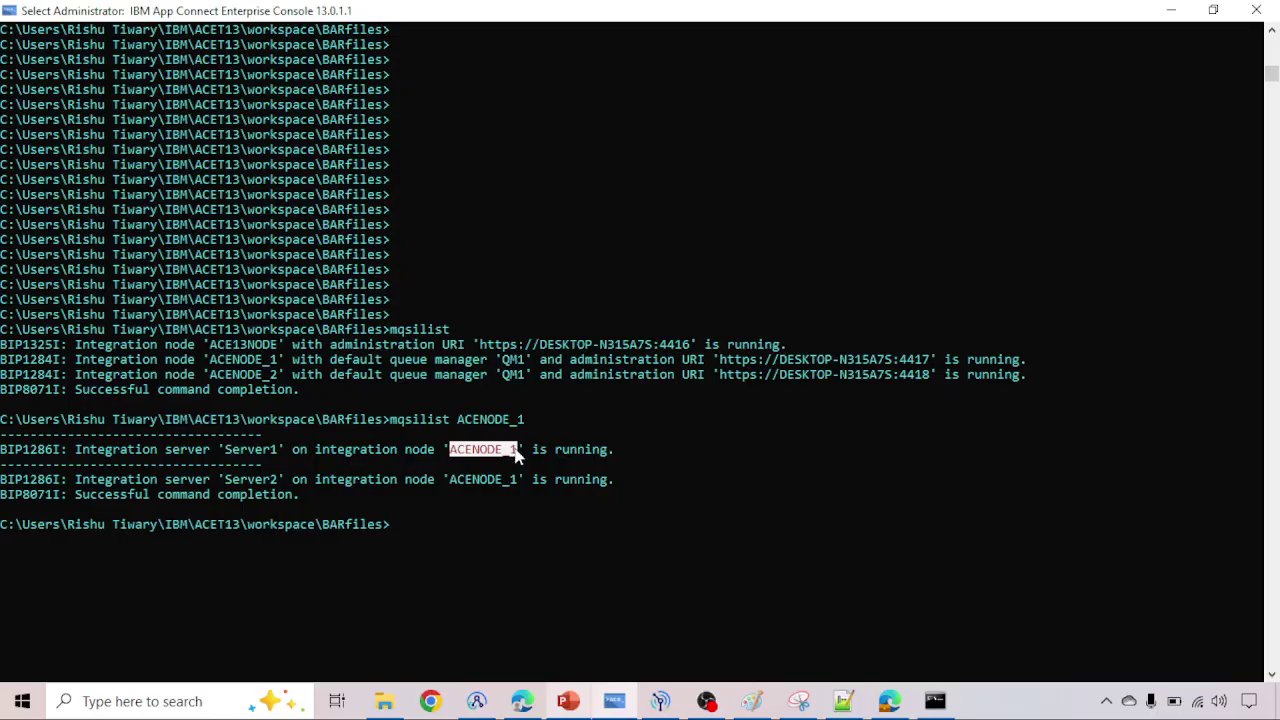
click(515, 451)
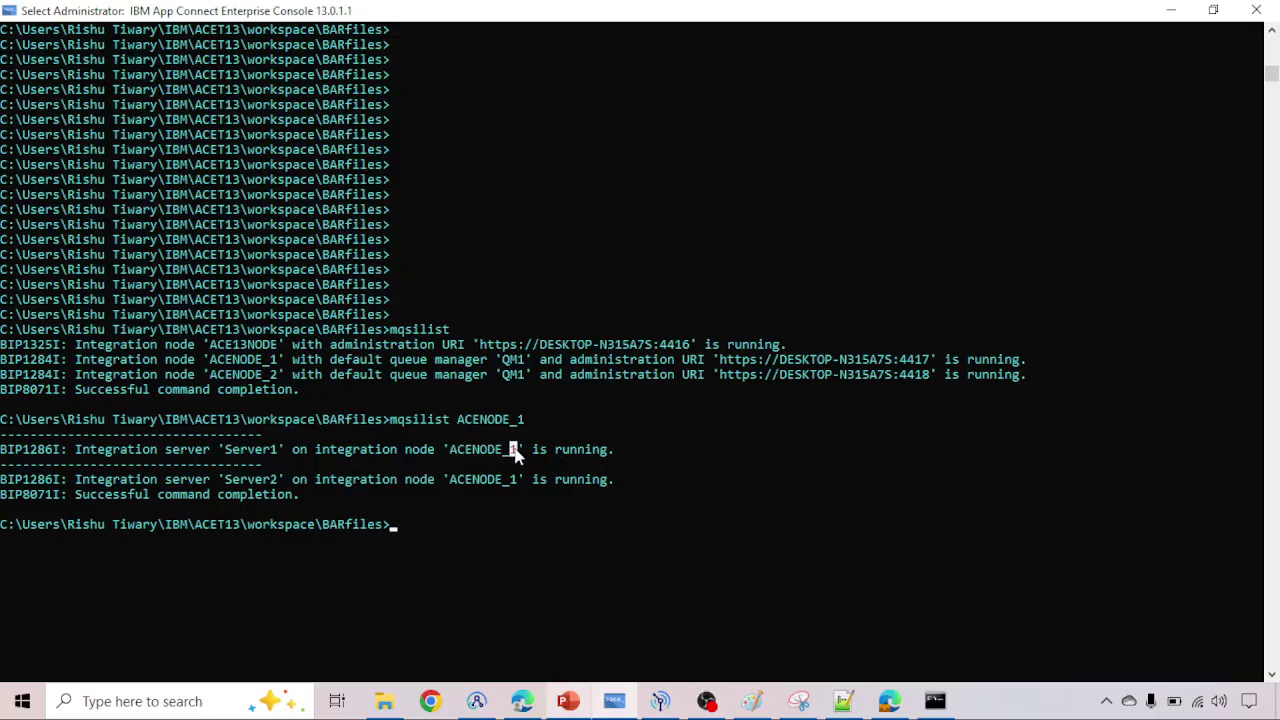
Step: List the applications deployed on Server1 with mqsilist ACENODE_1 -e Server1, and examine the output against the command's arguments
click(228, 450)
drag(228, 450, 270, 458)
key(Return)
key(Up)
text(-e)
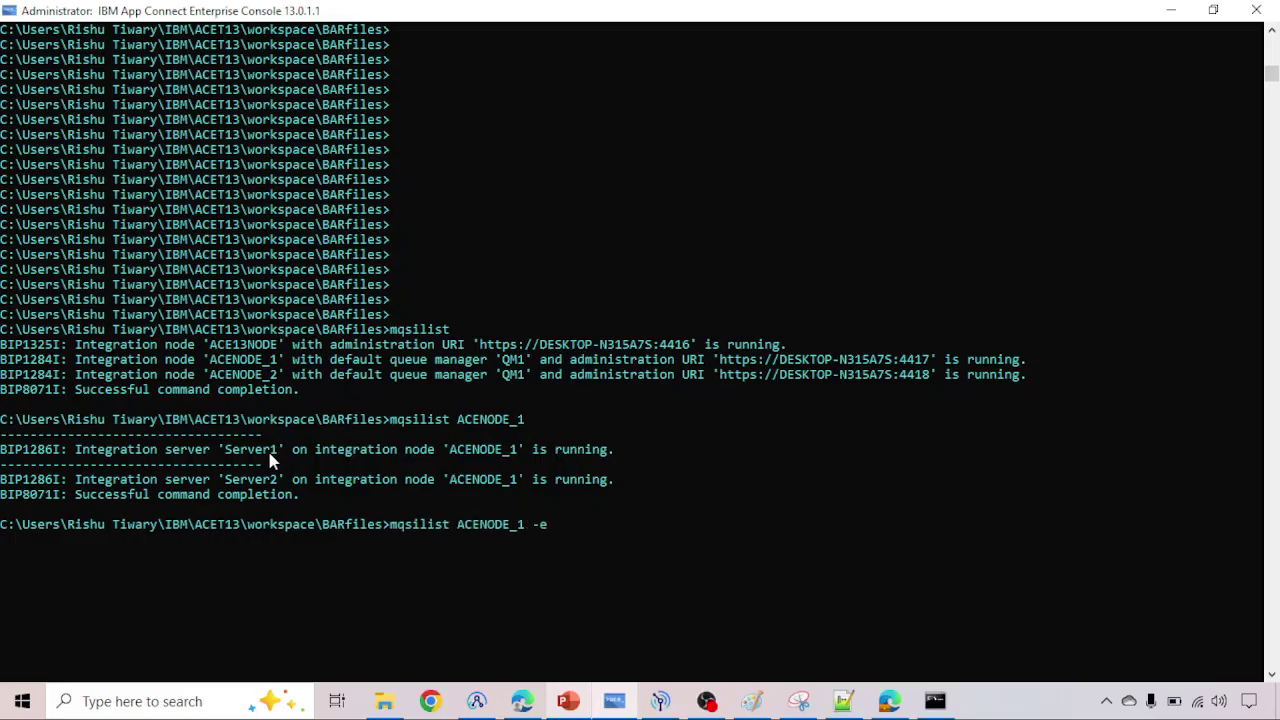
text( Server1)
key(Return)
scroll(270, 460, down, 3)
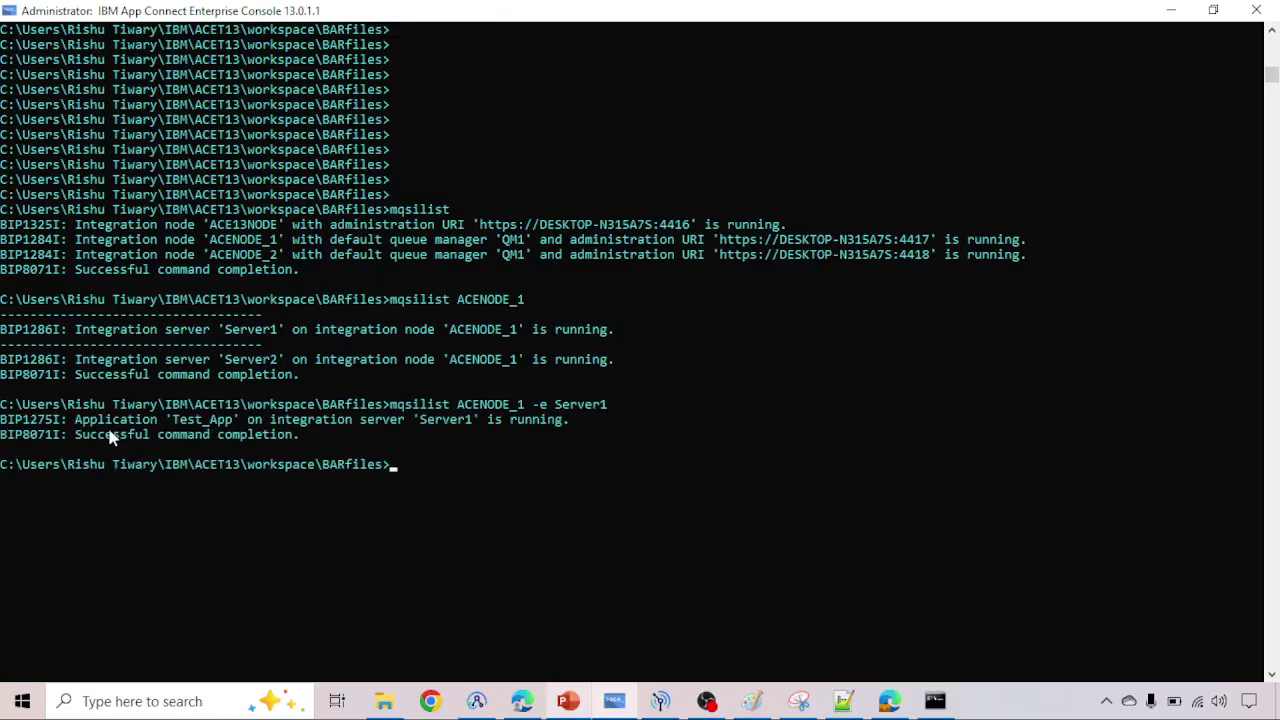
click(77, 420)
drag(77, 420, 566, 428)
click(174, 420)
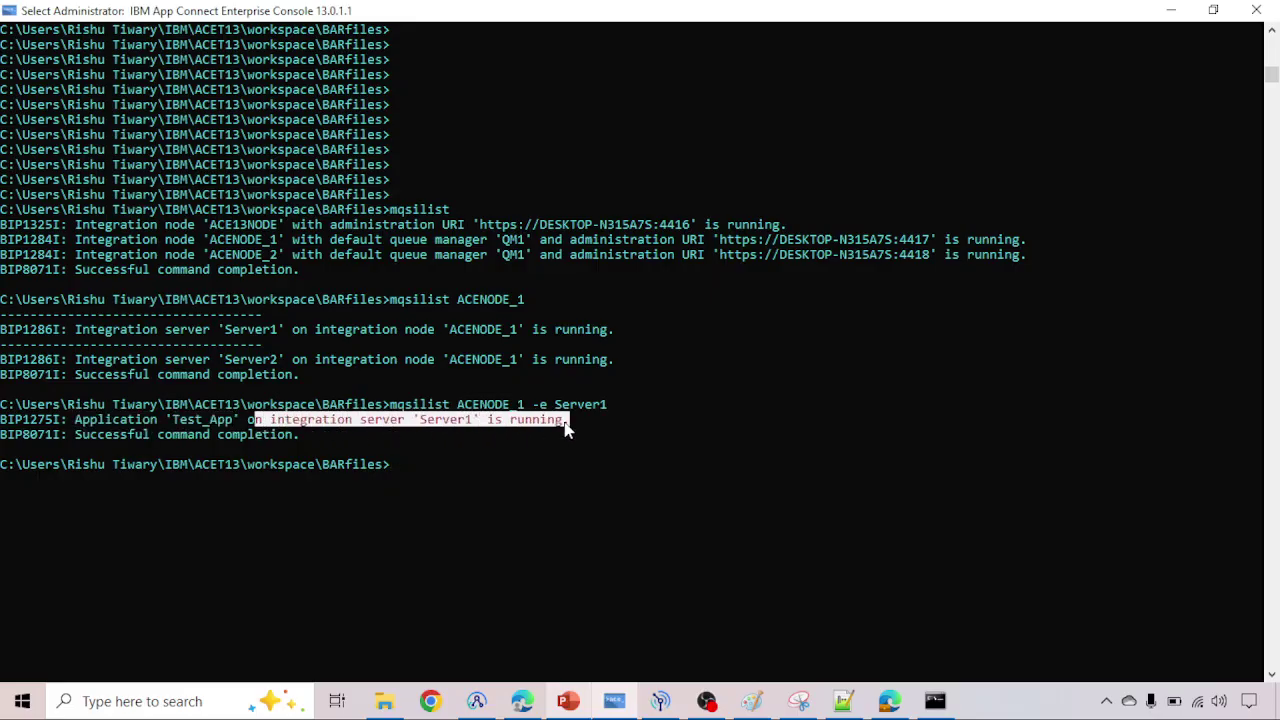
click(418, 422)
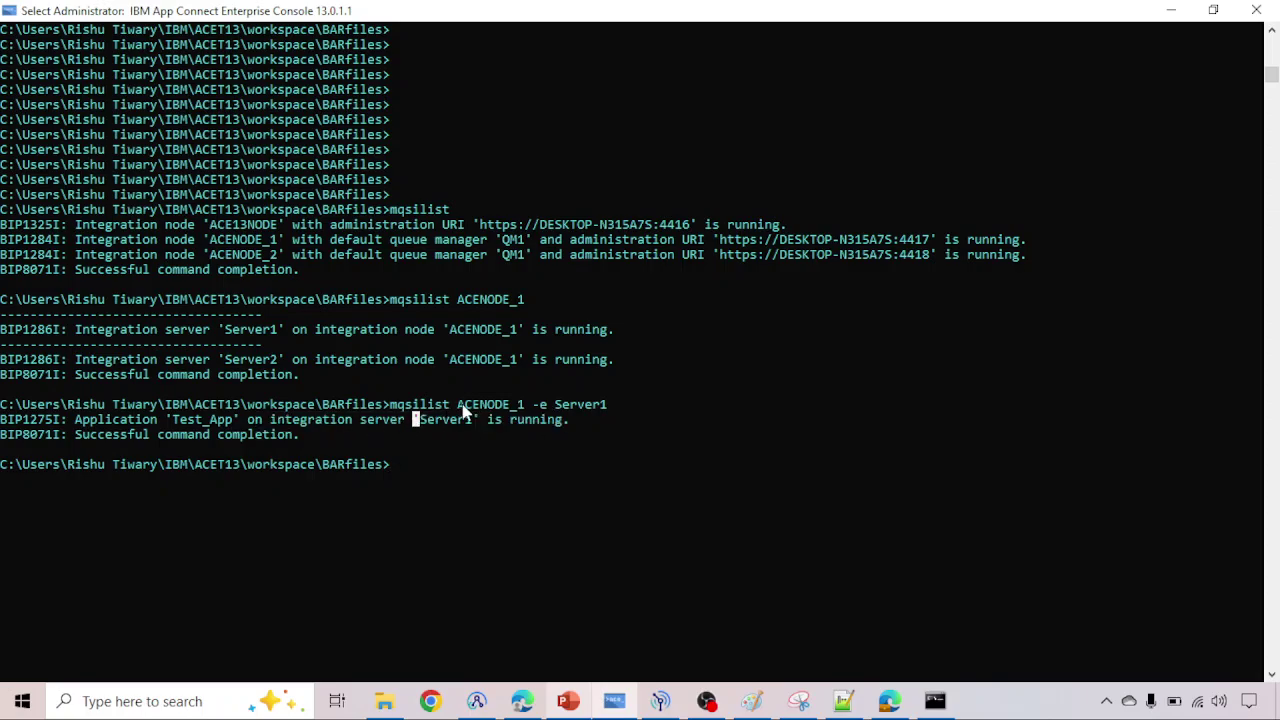
drag(460, 406, 608, 410)
click(535, 405)
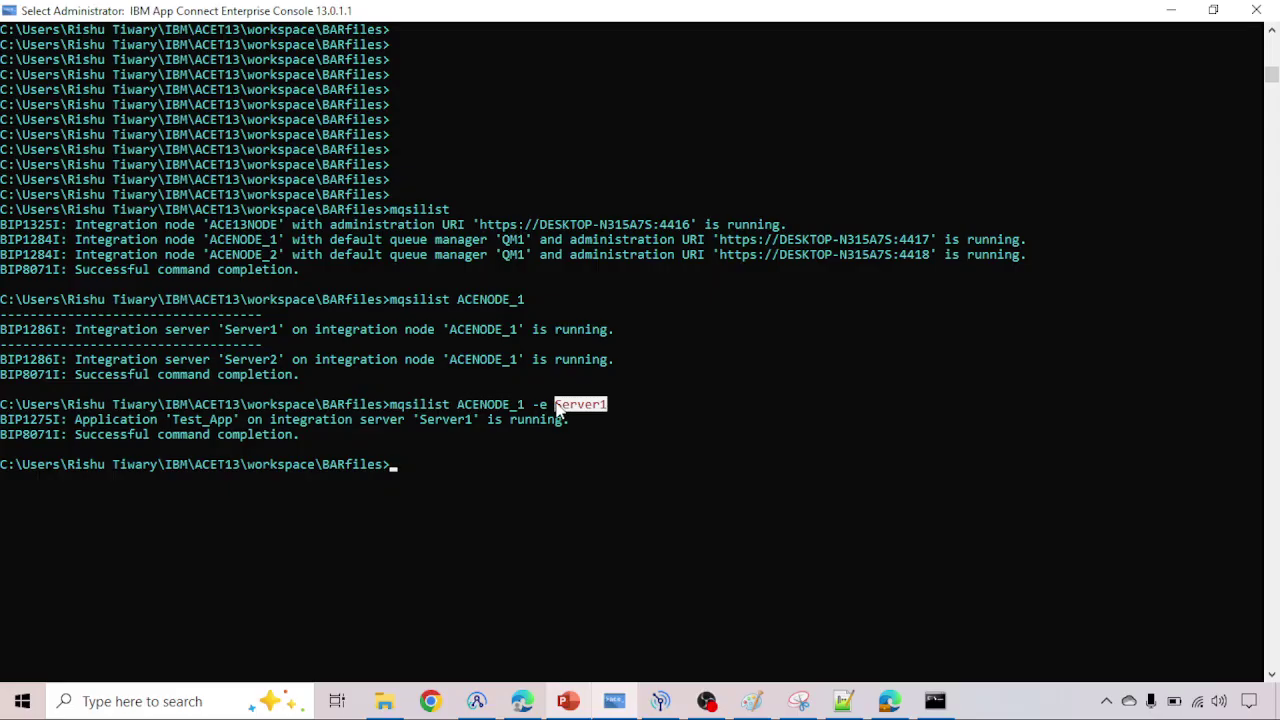
Step: List the applications deployed on Server2 with mqsilist ACENODE_1 -e Server2, and compare the application's name and status on both servers
key(Up)
key(BackSpace)
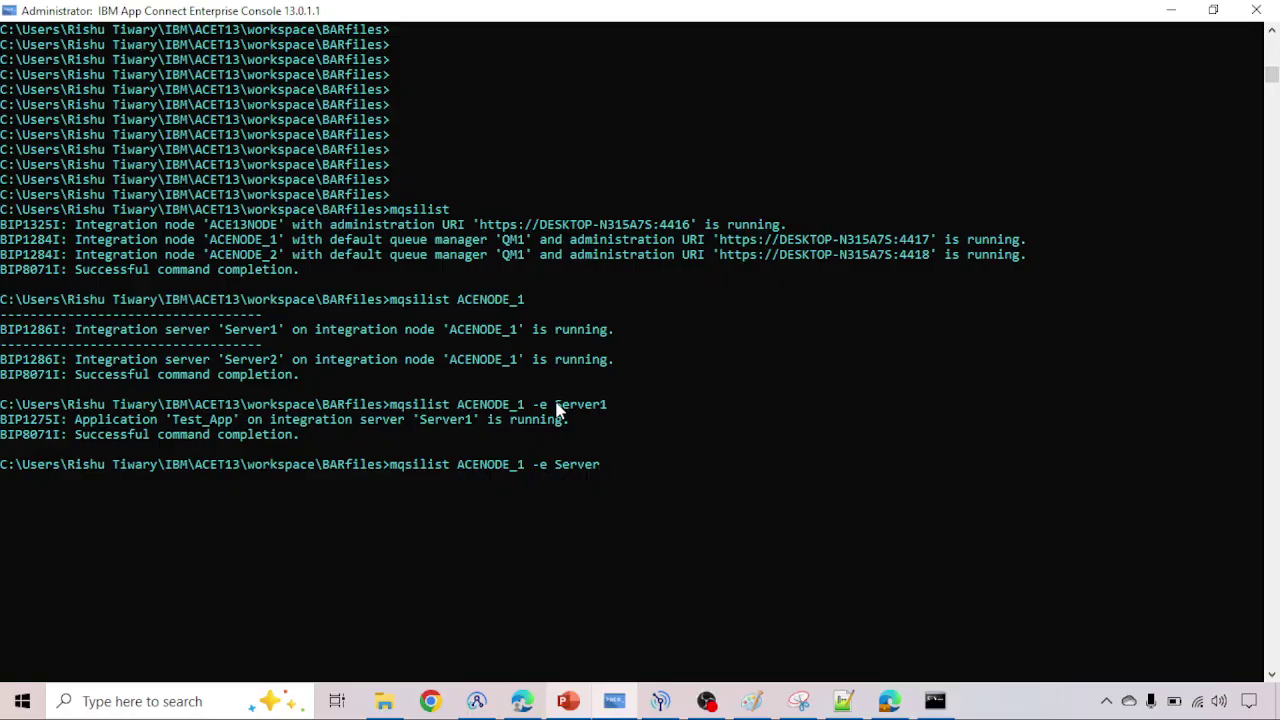
text(2)
key(Return)
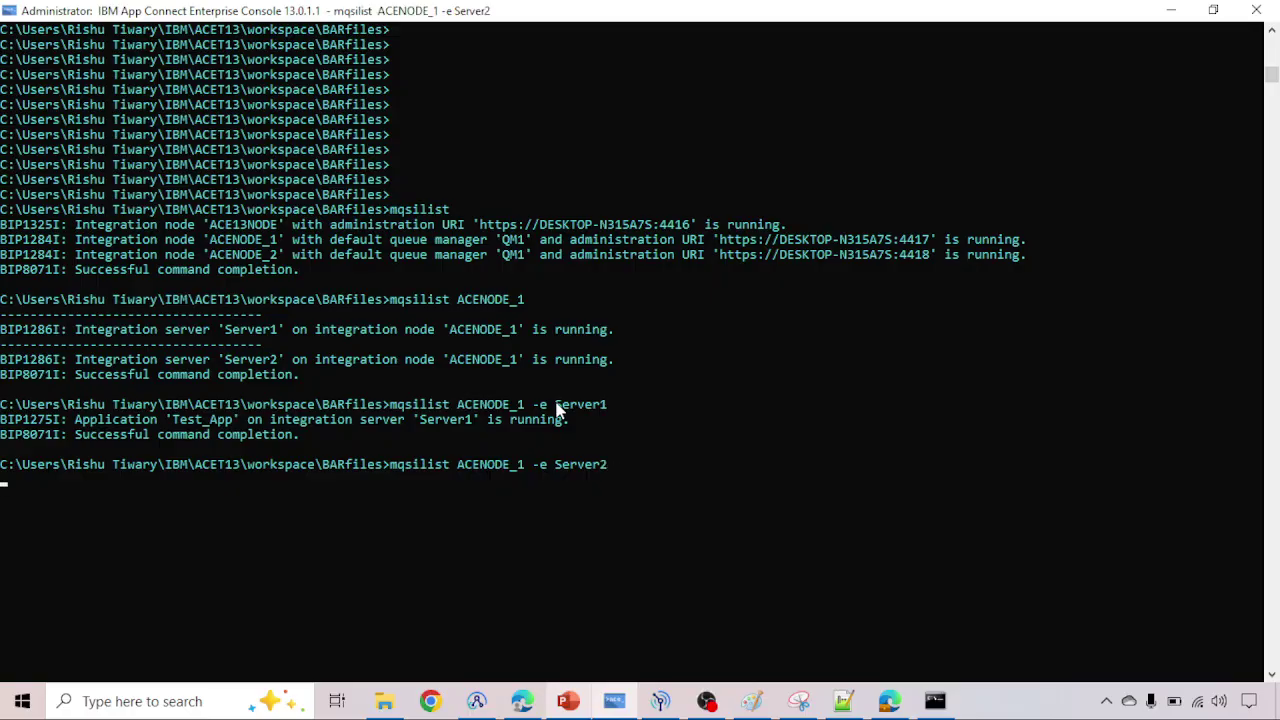
scroll(557, 410, down, 1)
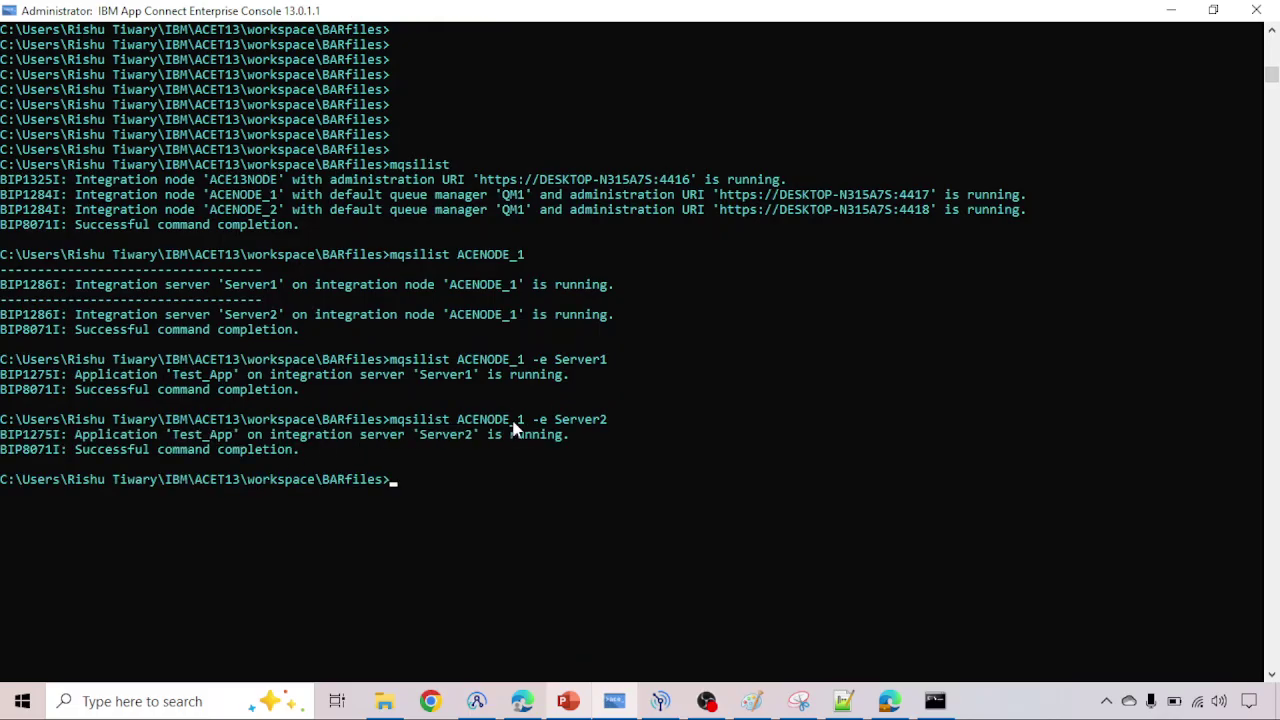
drag(555, 422, 608, 424)
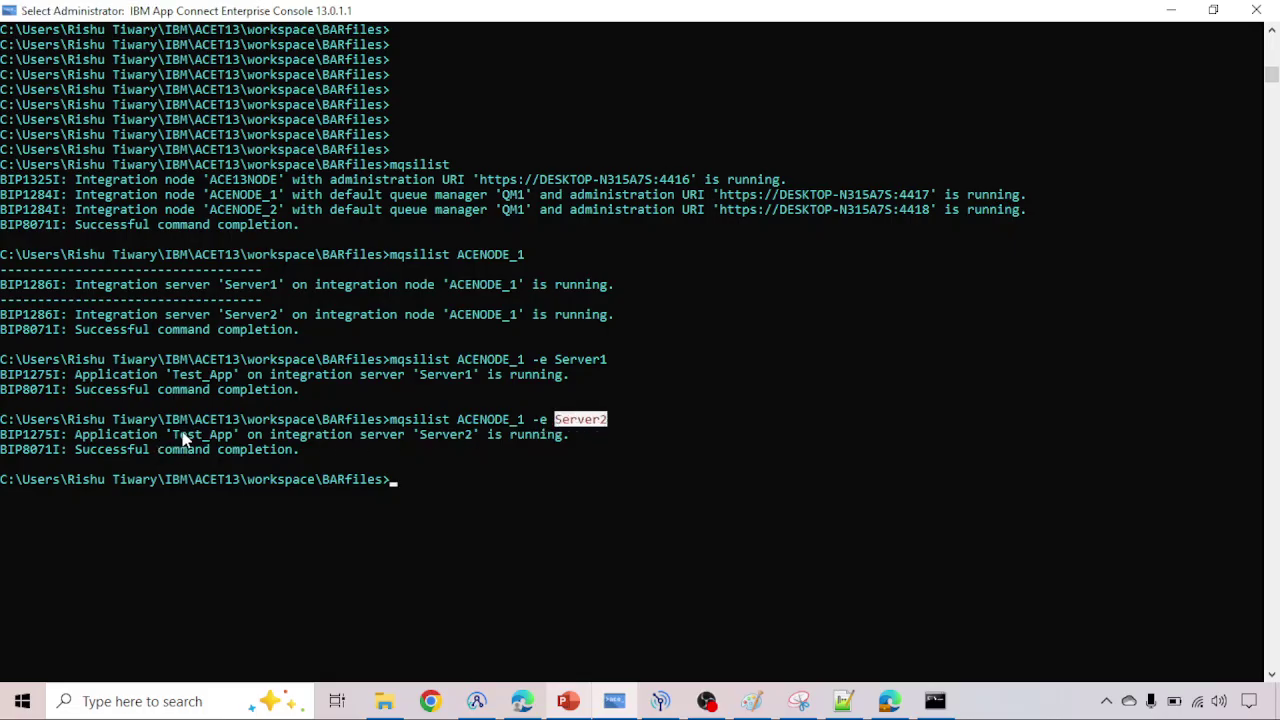
drag(173, 434, 224, 440)
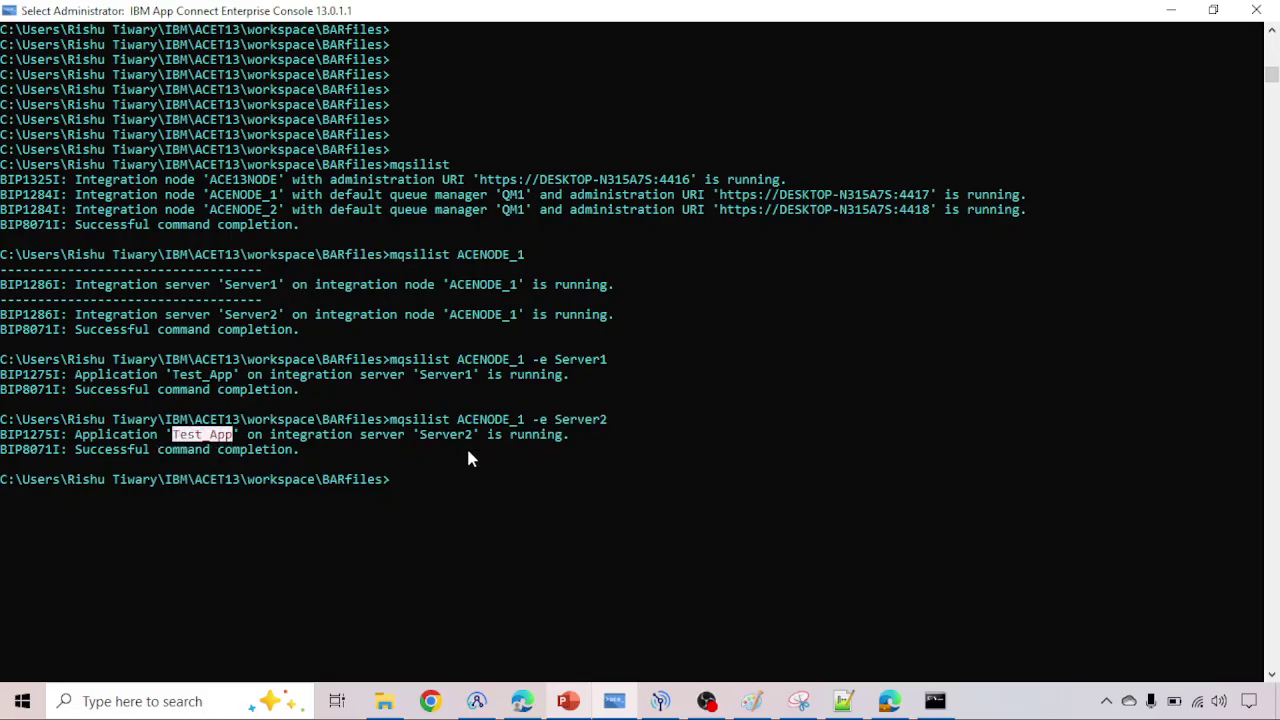
drag(555, 421, 614, 427)
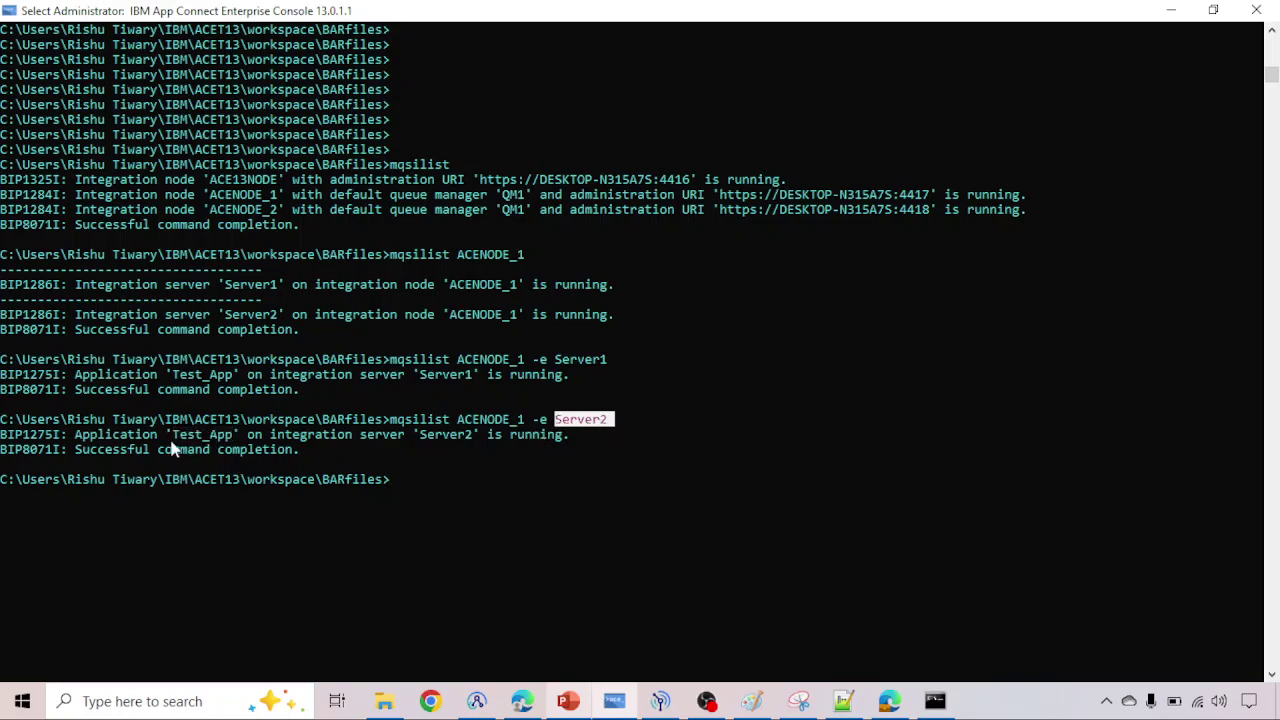
drag(176, 438, 234, 440)
click(236, 438)
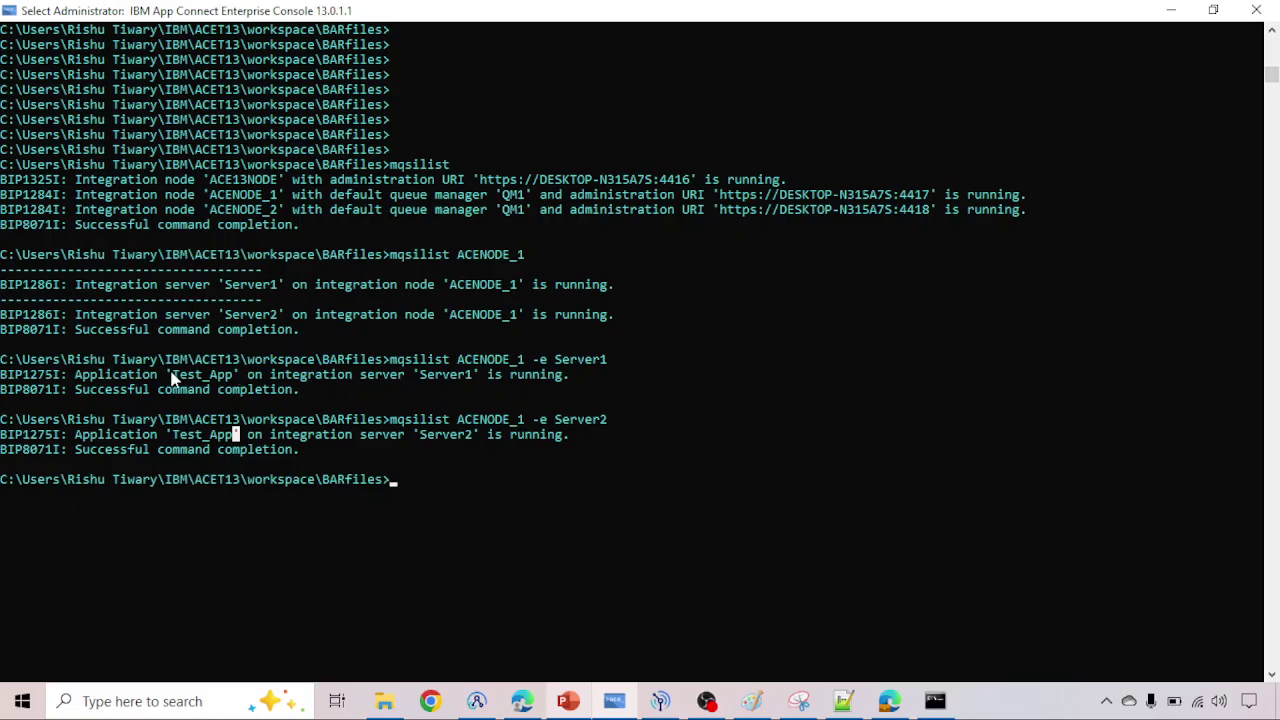
drag(172, 378, 234, 380)
mouse_move(492, 390)
mouse_down()
mouse_move(526, 378)
mouse_move(512, 375)
mouse_up()
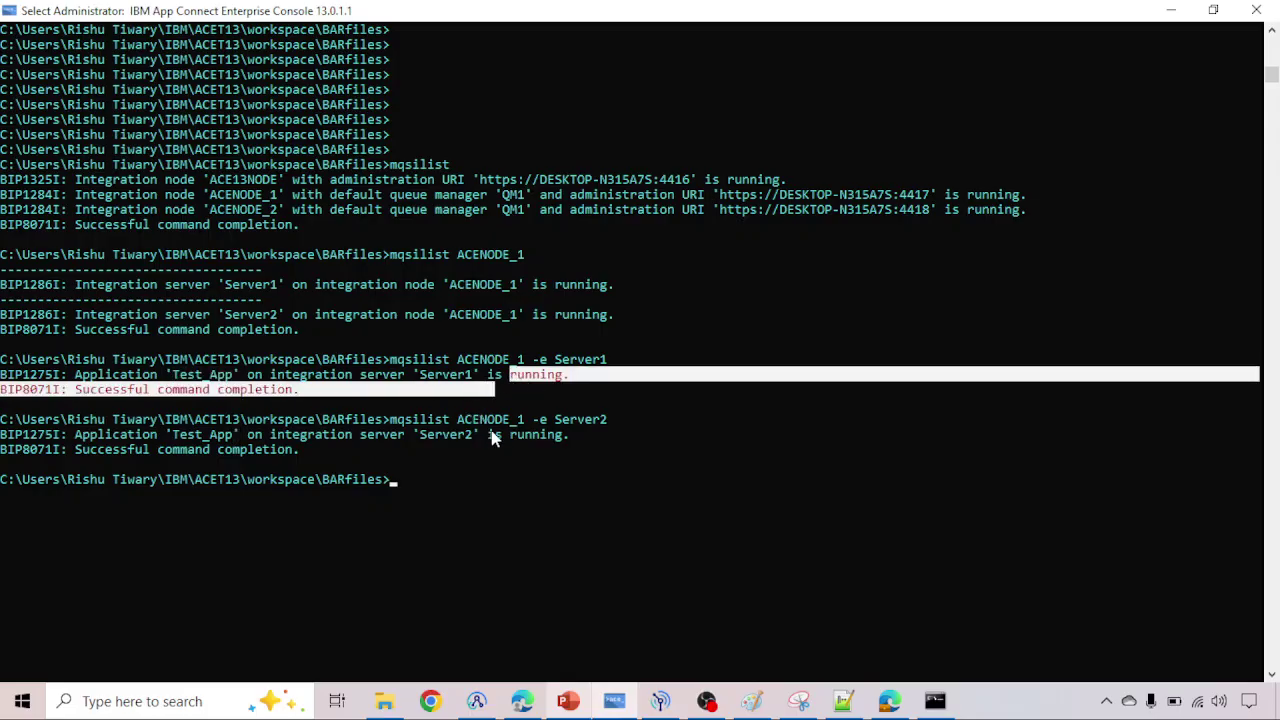
drag(489, 434, 565, 440)
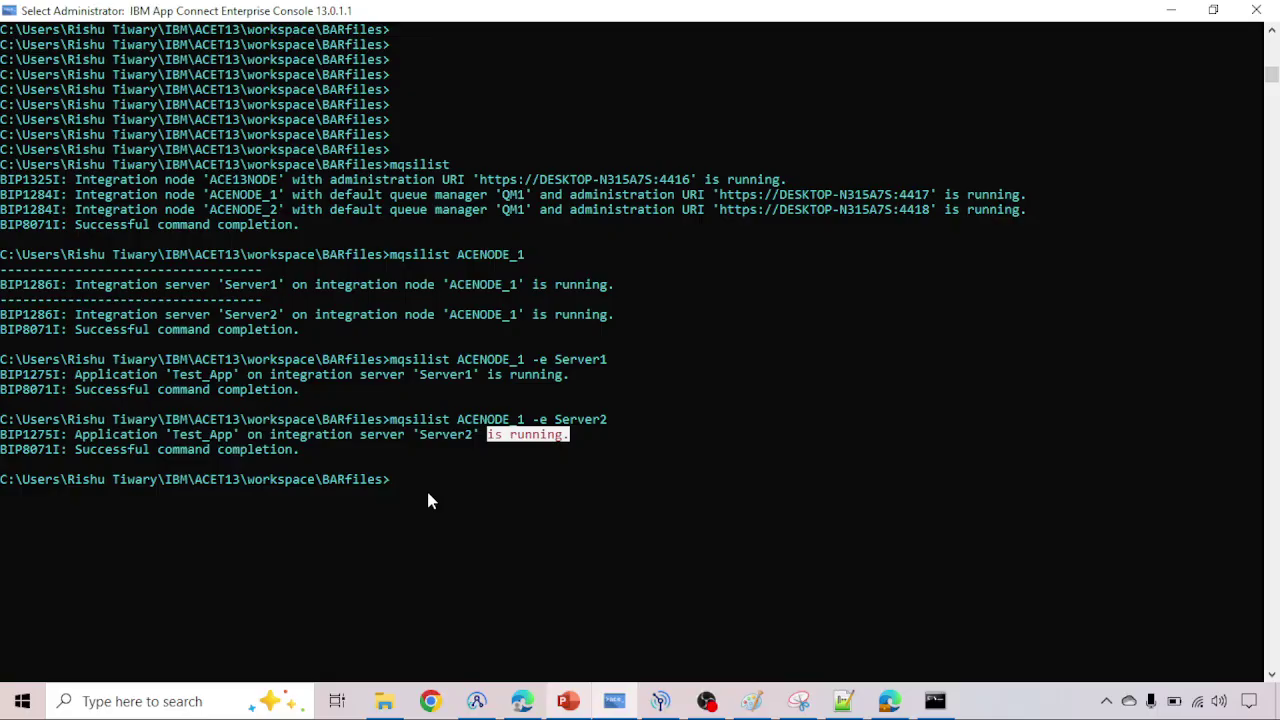
Step: List the contents of Test_App on Server1 with mqsilist ACENODE_1 -e Server1 -k Test_App, and examine the message flow and ESQL file entries
key(Up)
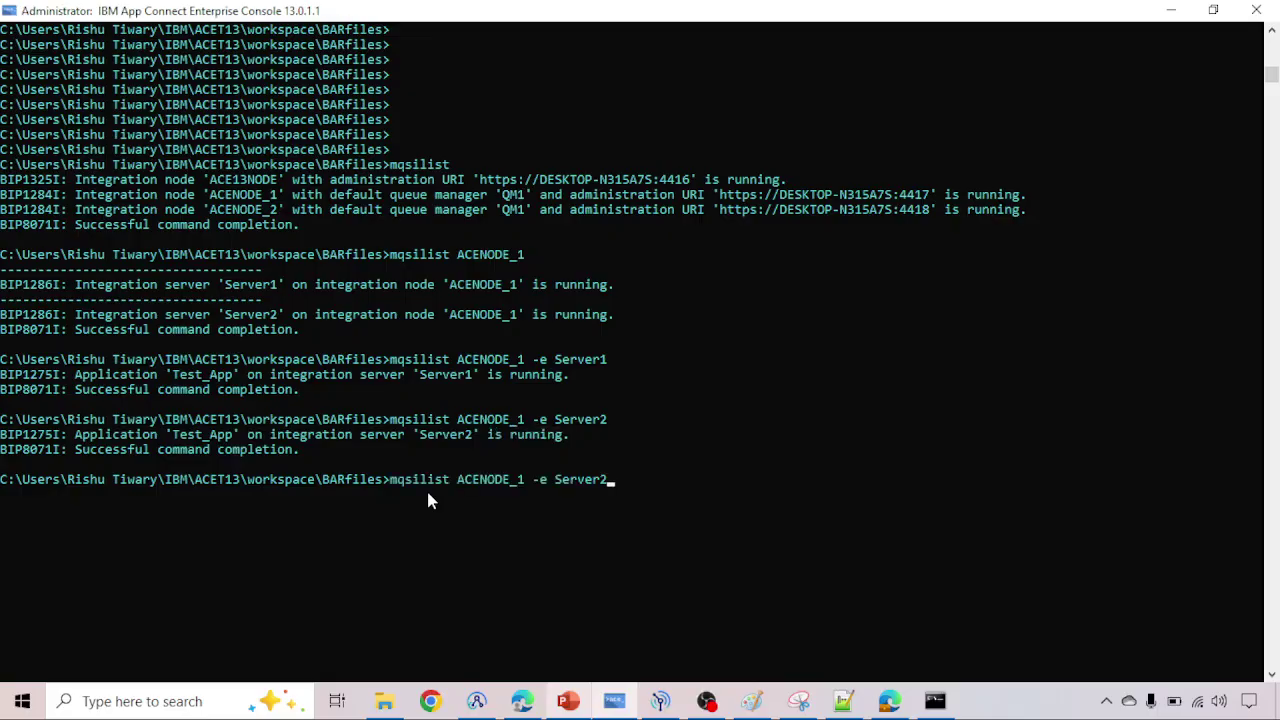
key(BackSpace)
text(1 -k Test_App)
key(Return)
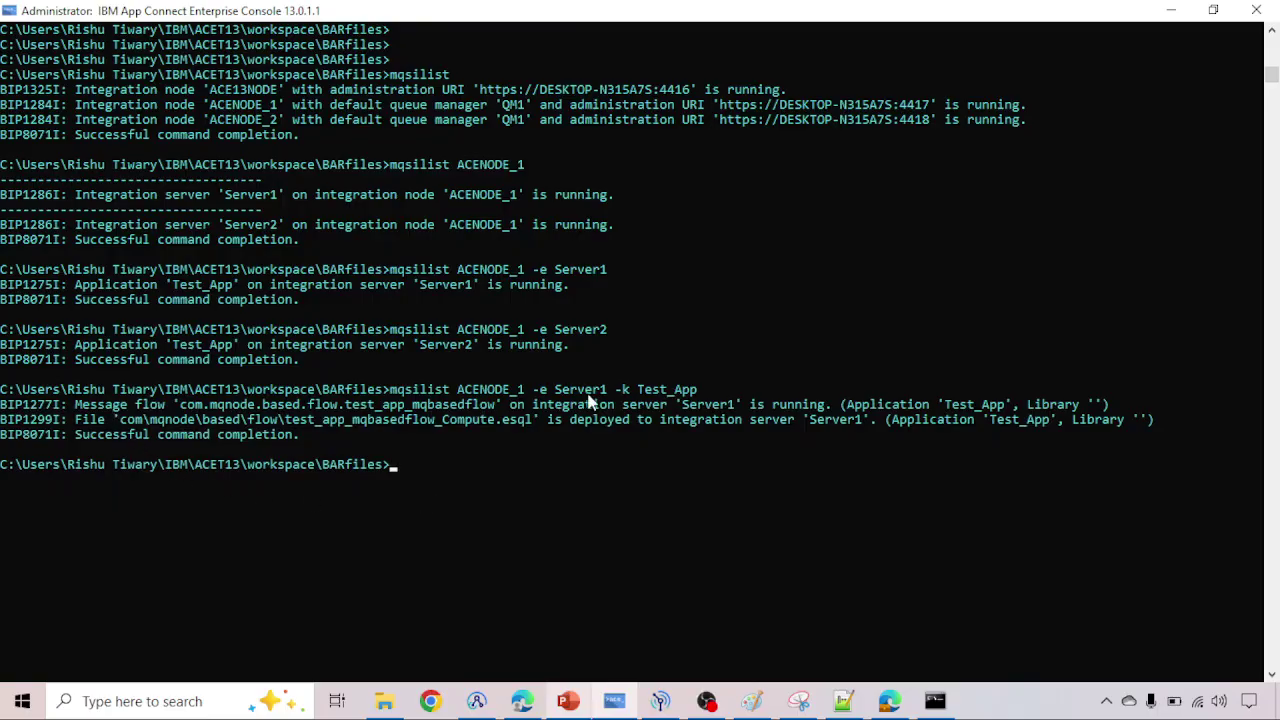
drag(774, 408, 822, 412)
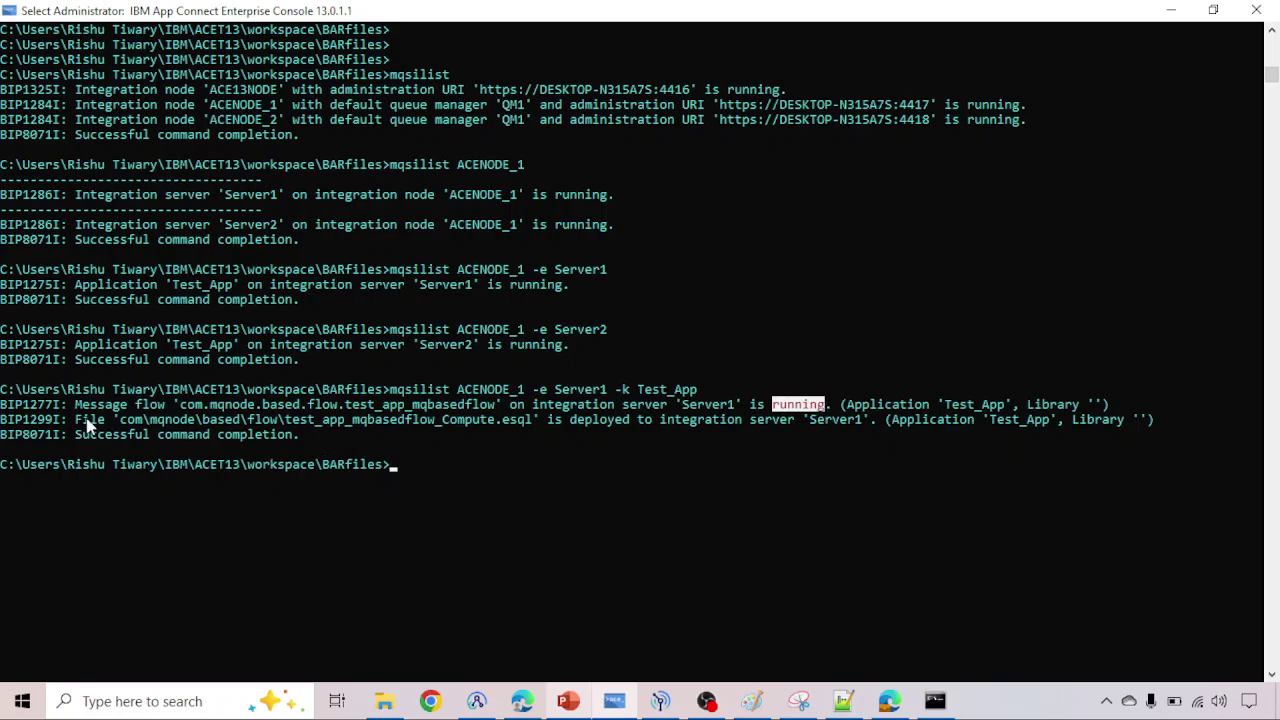
drag(82, 420, 604, 451)
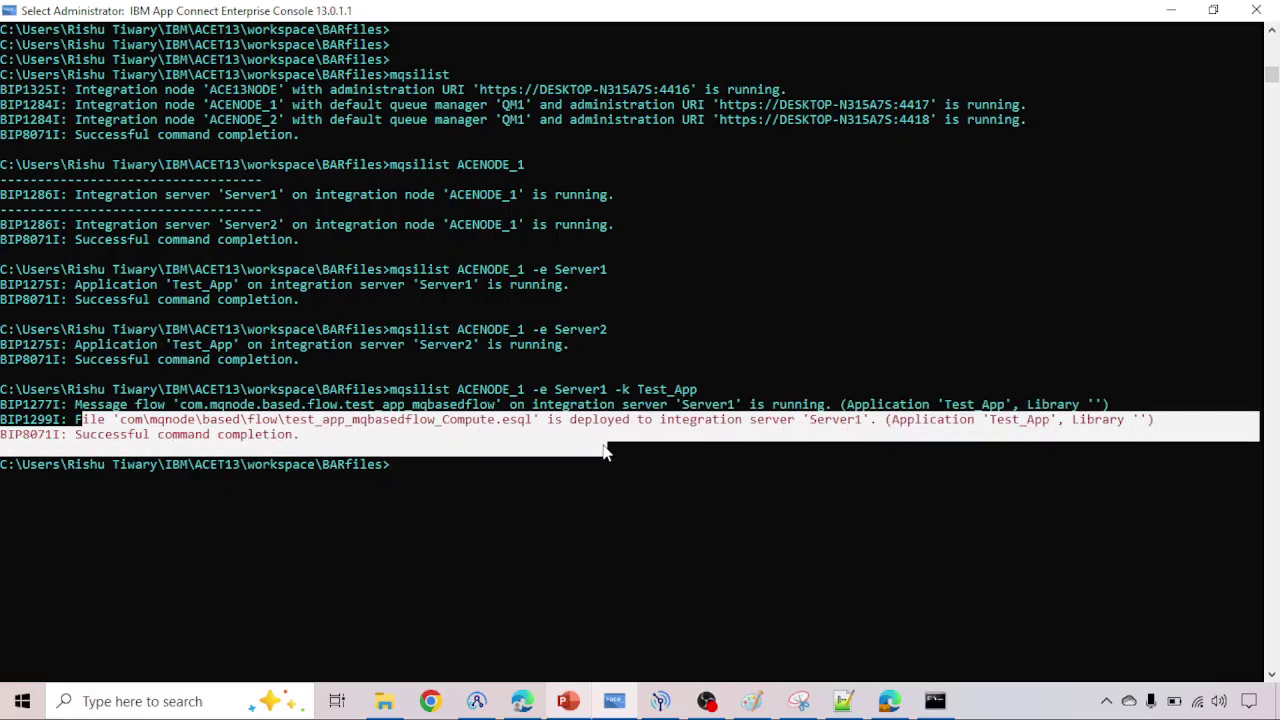
Step: Review the mqsilist commands and outputs for the node and its servers, examining the -e and -k arguments and Test_App's reported status
click(603, 436)
scroll(402, 421, up, 1)
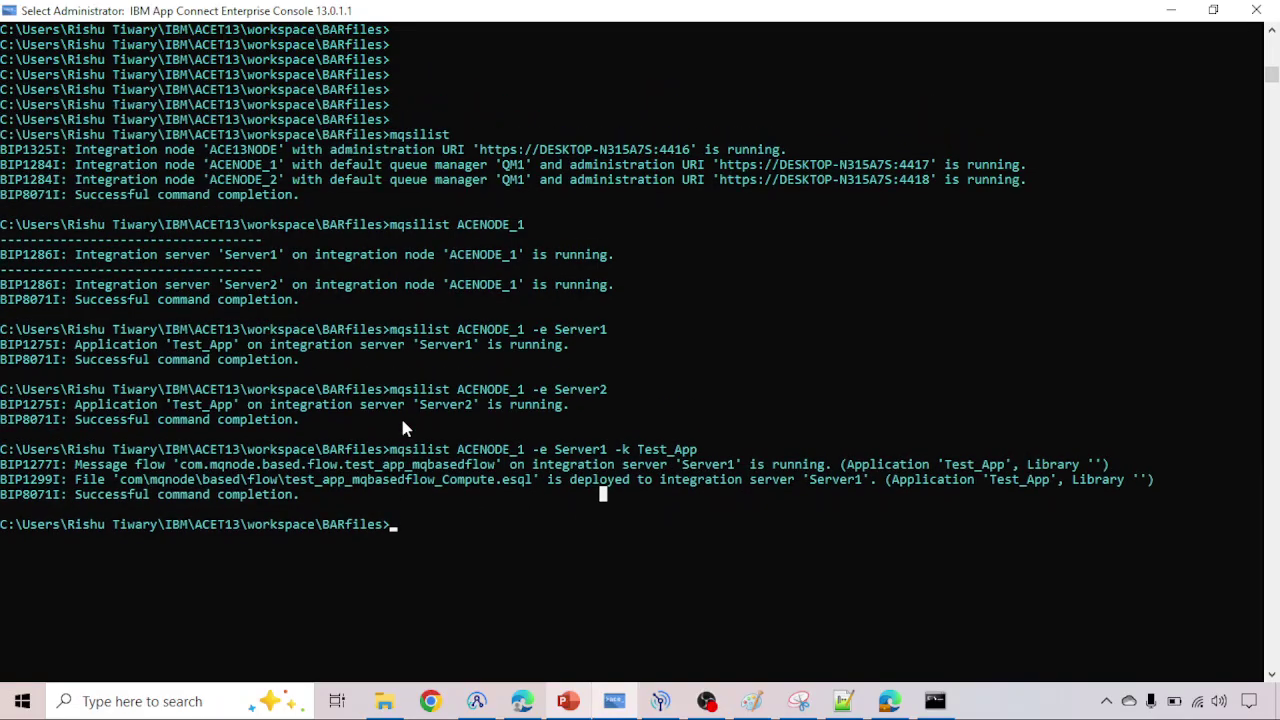
scroll(404, 428, up, 1)
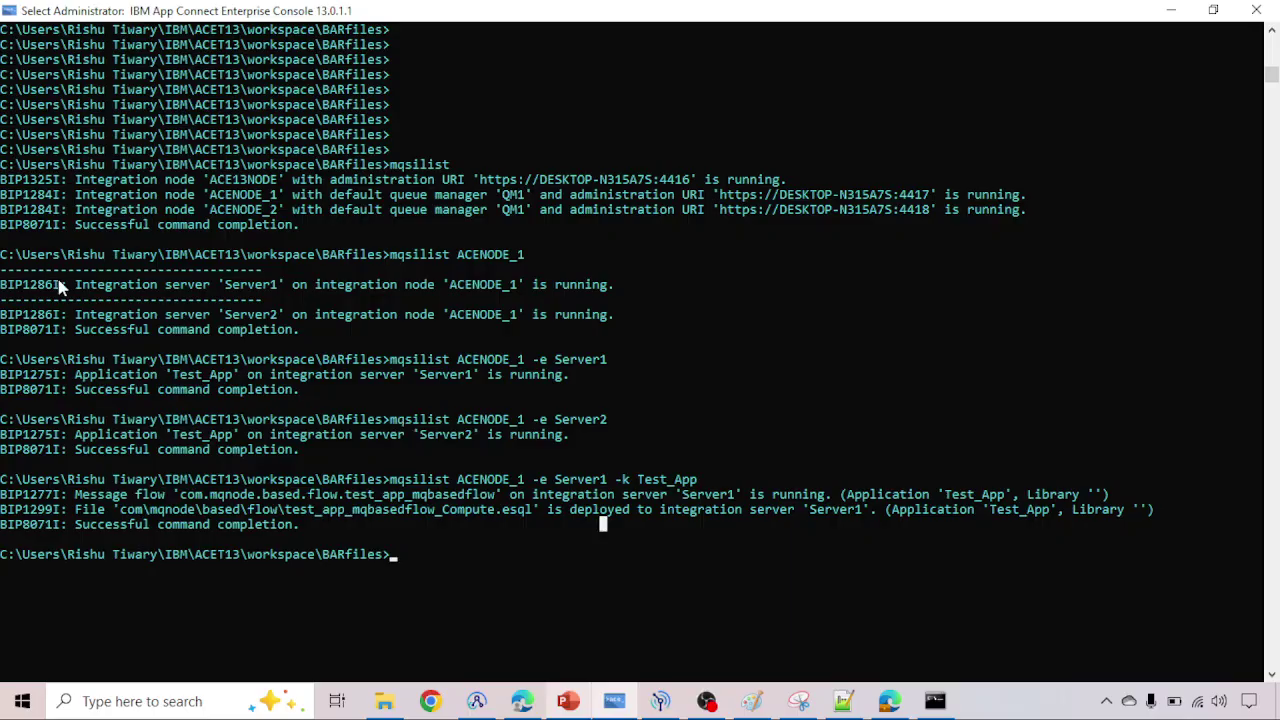
drag(55, 284, 290, 328)
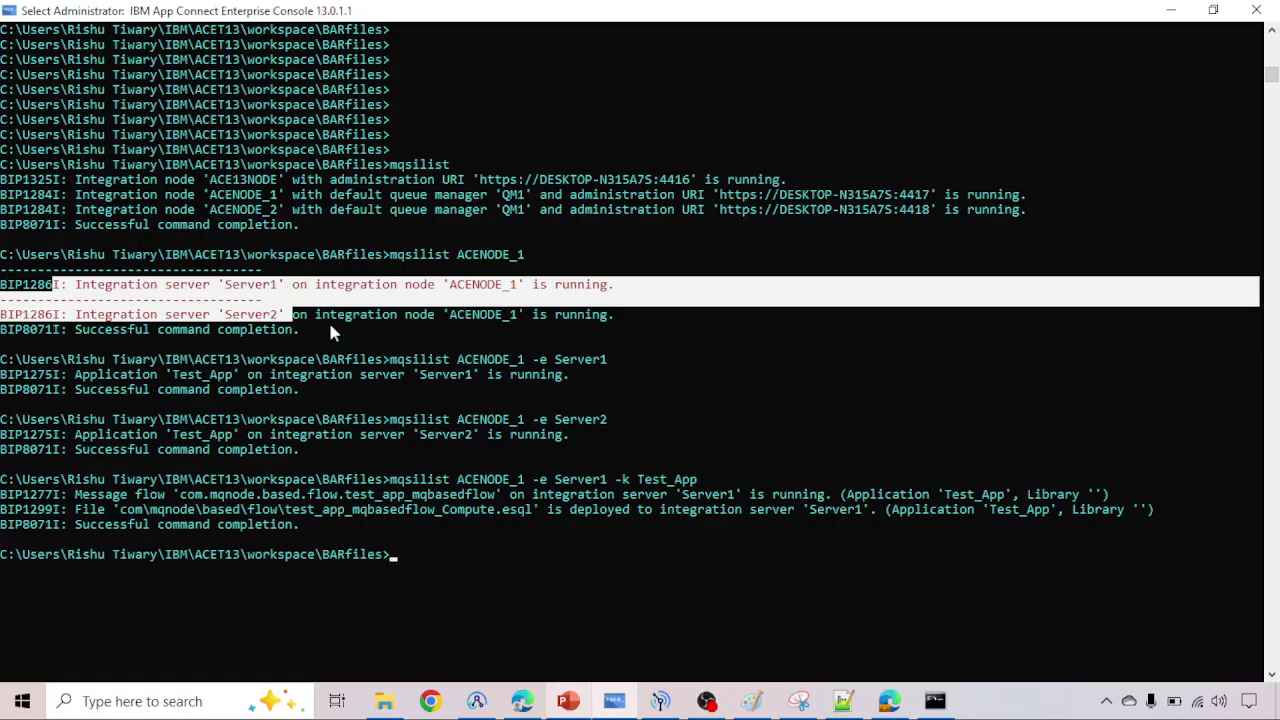
drag(549, 362, 613, 369)
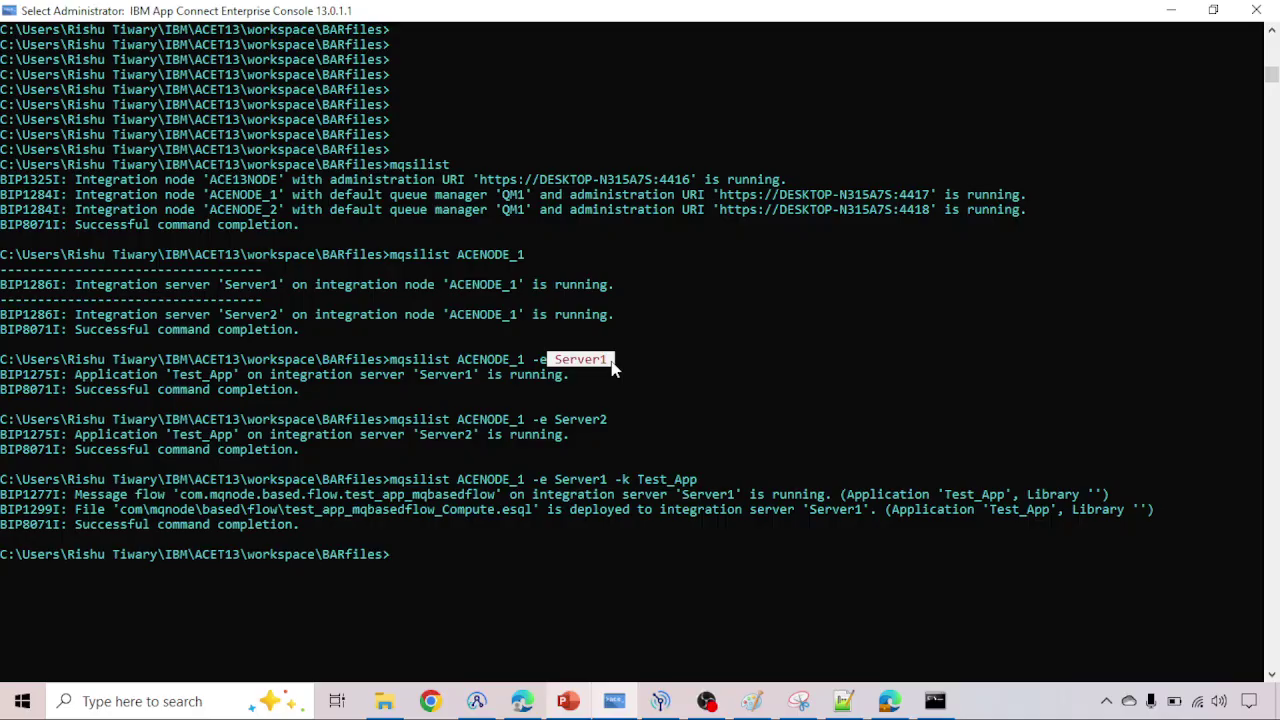
drag(391, 482, 606, 492)
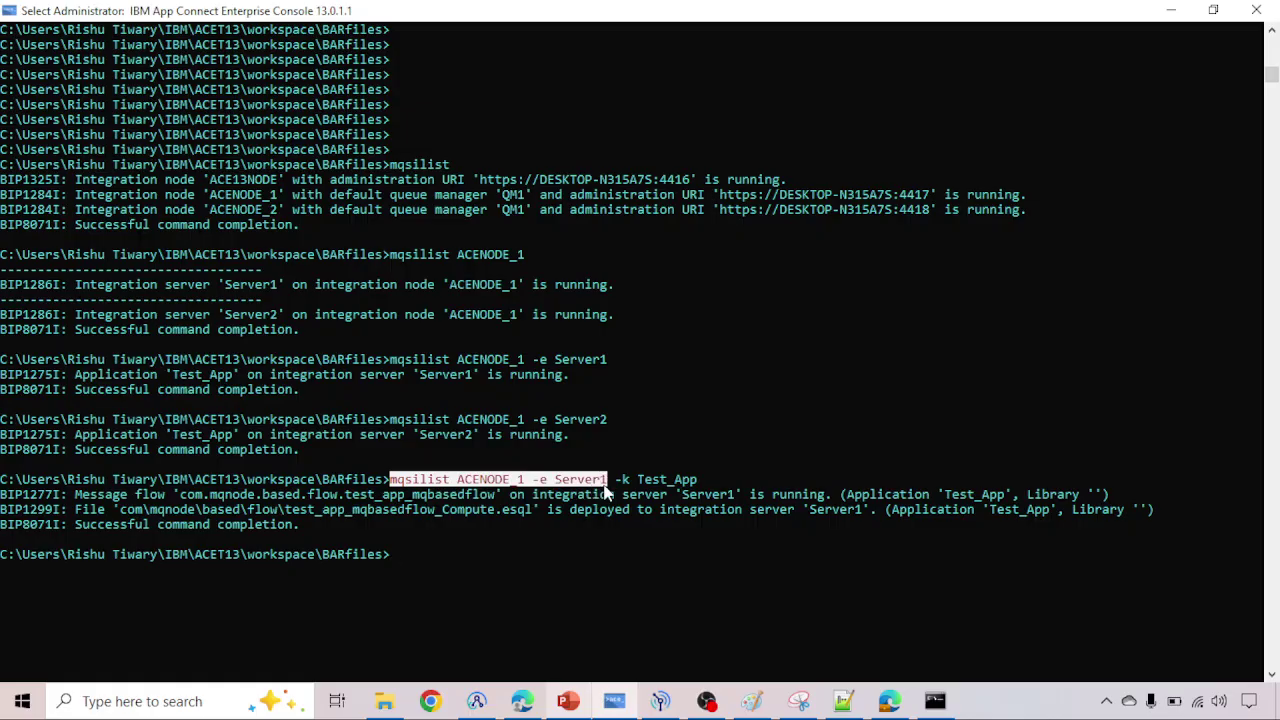
drag(606, 492, 630, 481)
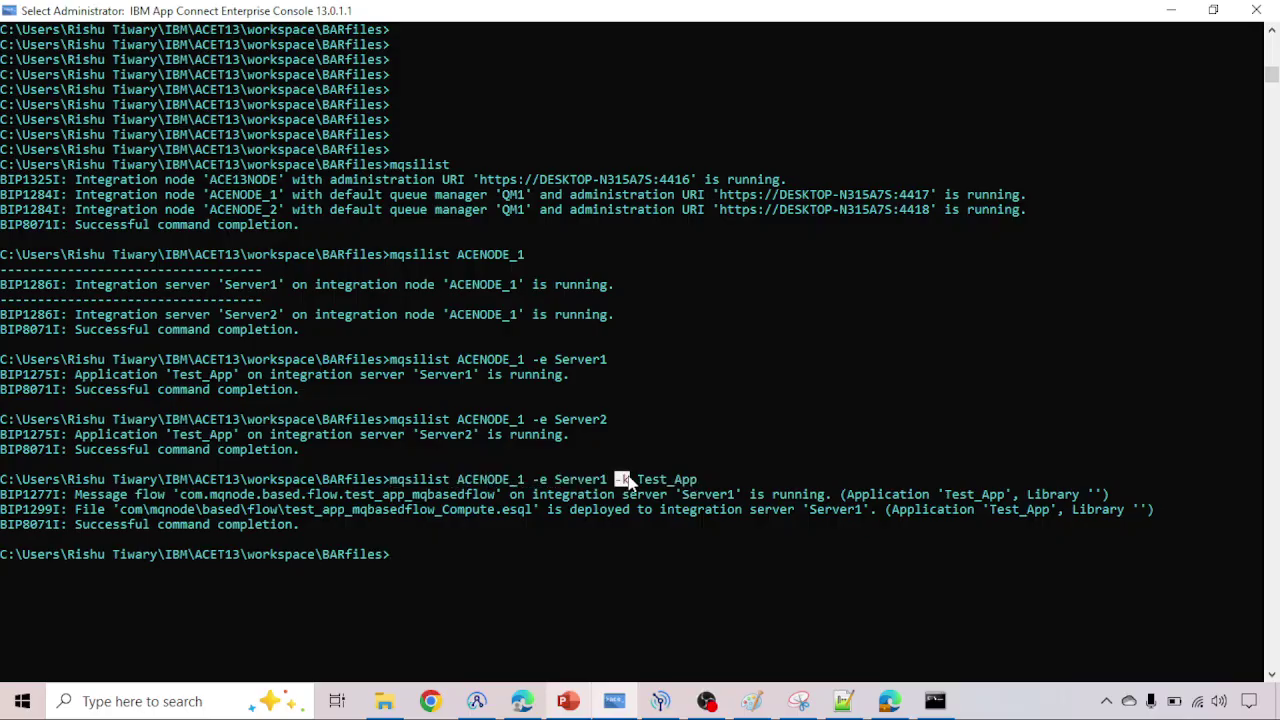
drag(532, 482, 548, 482)
drag(630, 482, 700, 483)
drag(556, 484, 605, 487)
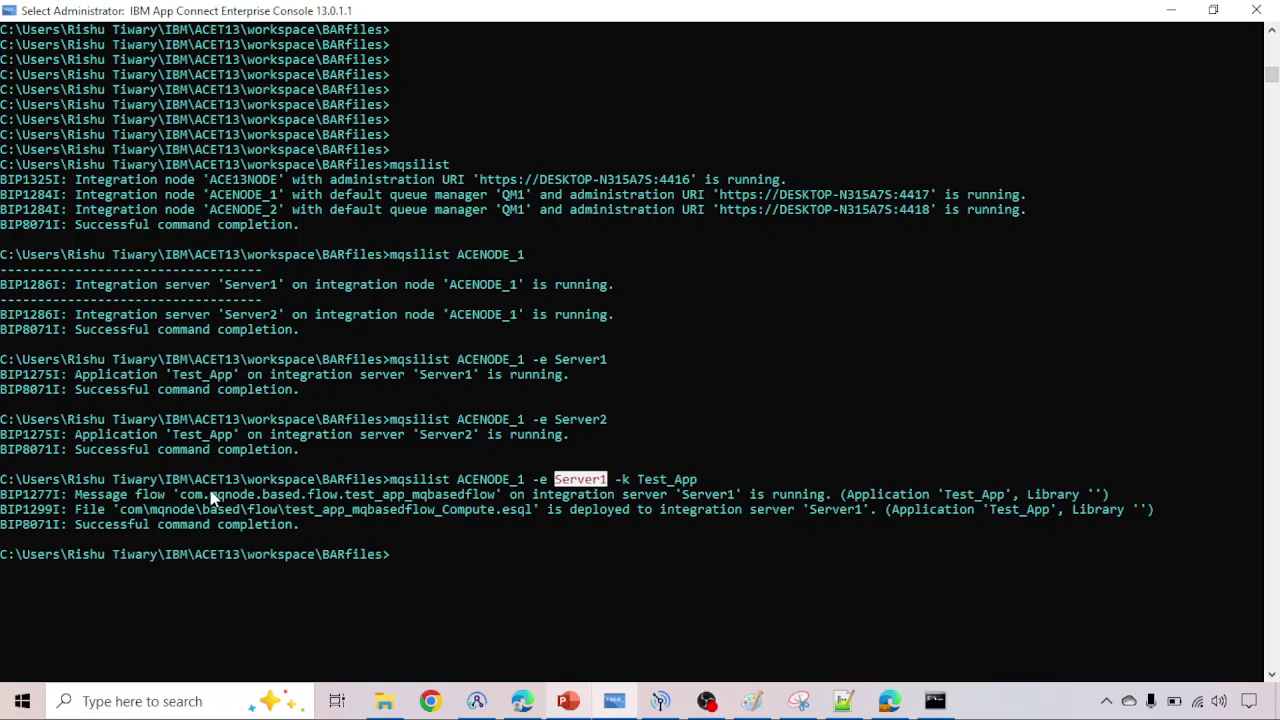
drag(744, 500, 820, 500)
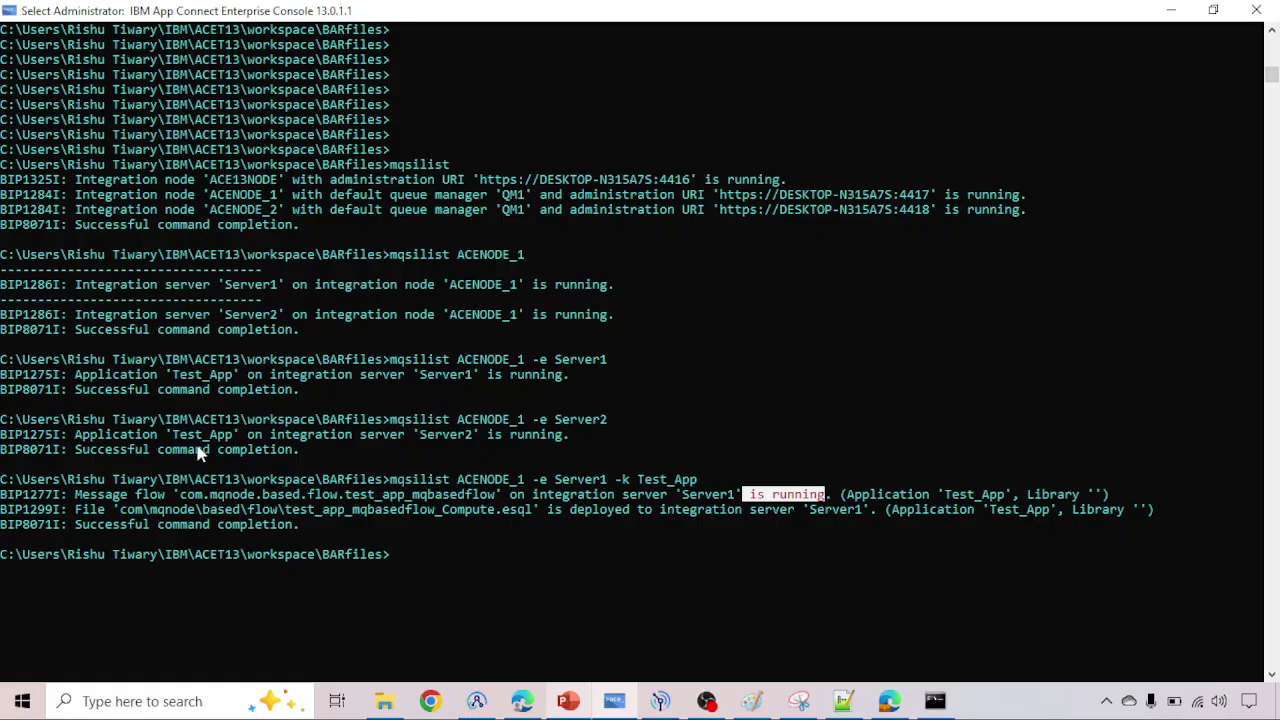
drag(180, 434, 229, 449)
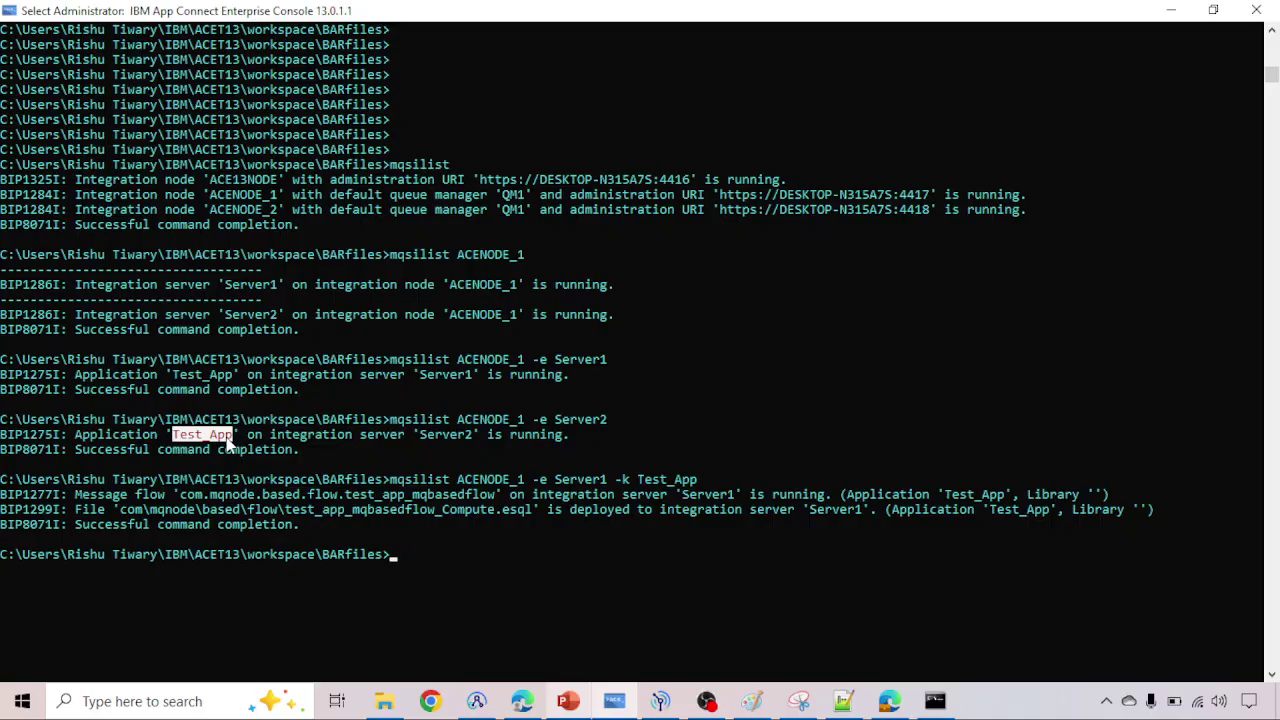
Step: Stop the Test_App application on Server1 with mqsistopmsgflow ACENODE_1 -e Server1 -k Test_App
key(ctrl+c)
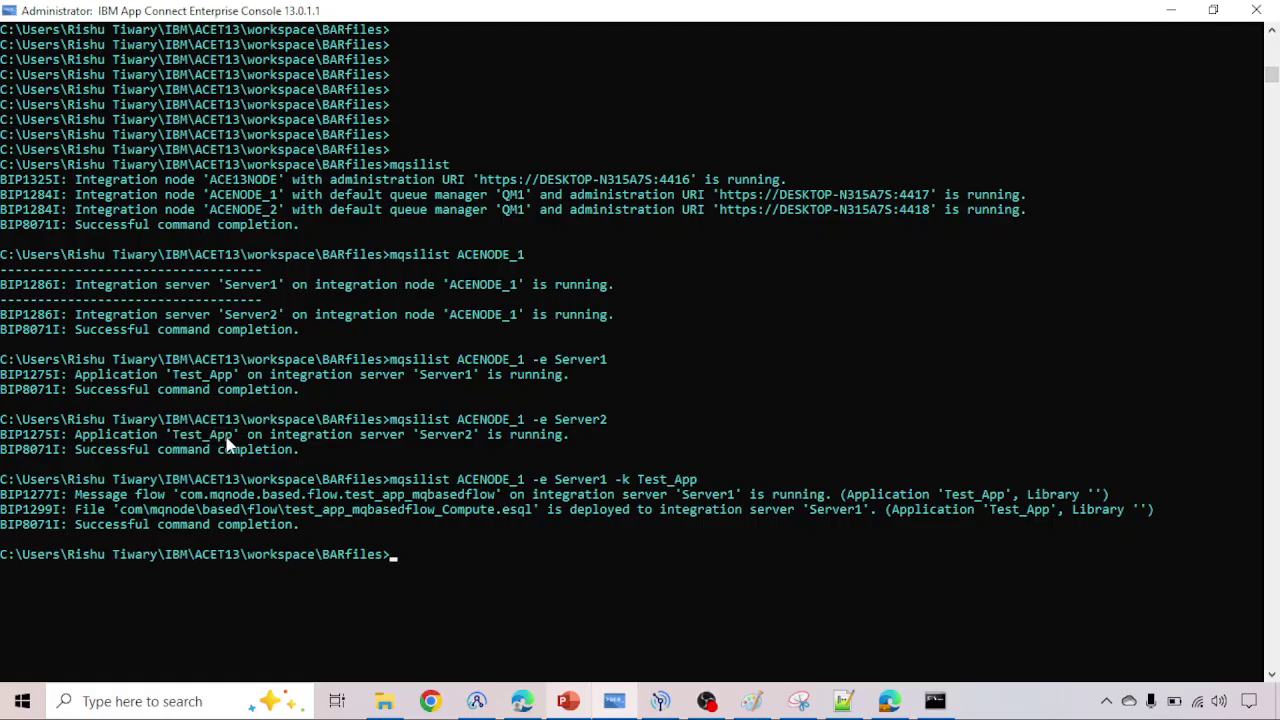
key(Return)
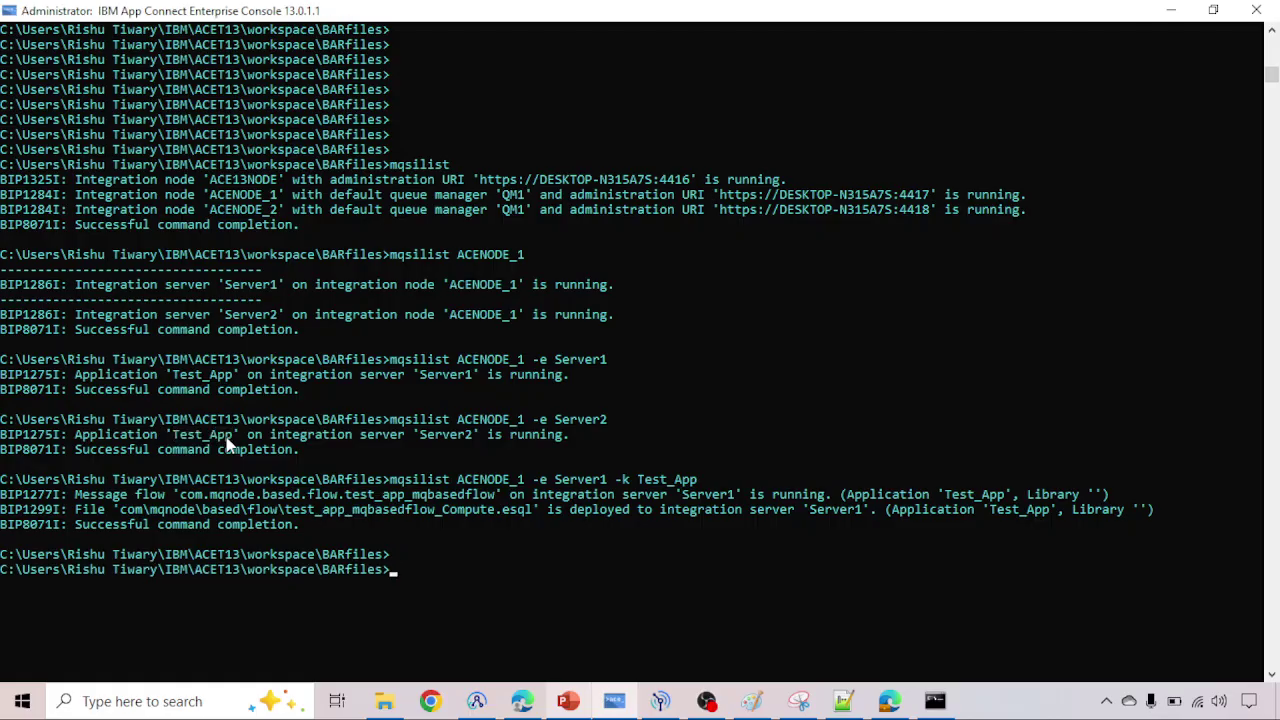
text(mqsistopmsgfloq)
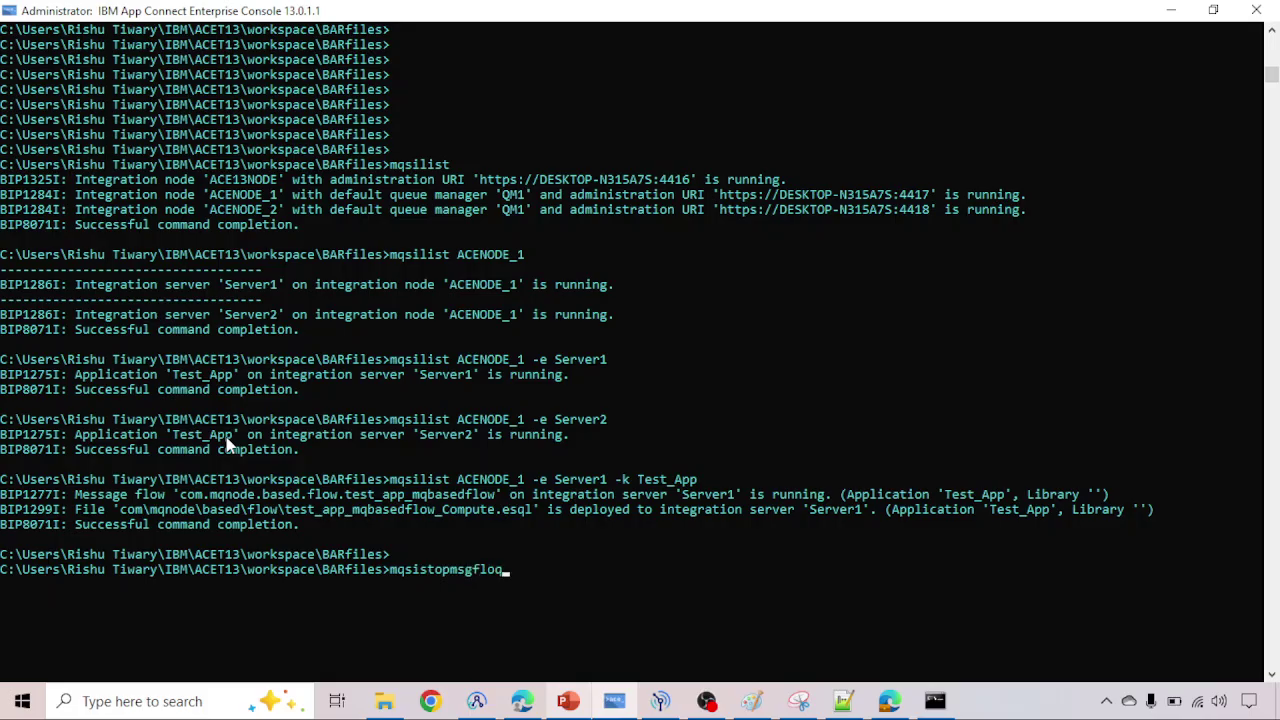
key(BackSpace)
text(w)
text( -)
key(BackSpace)
key(BackSpace)
text(ACENODE_1 -e Sevr)
key(BackSpace)
key(BackSpace)
text(rver1)
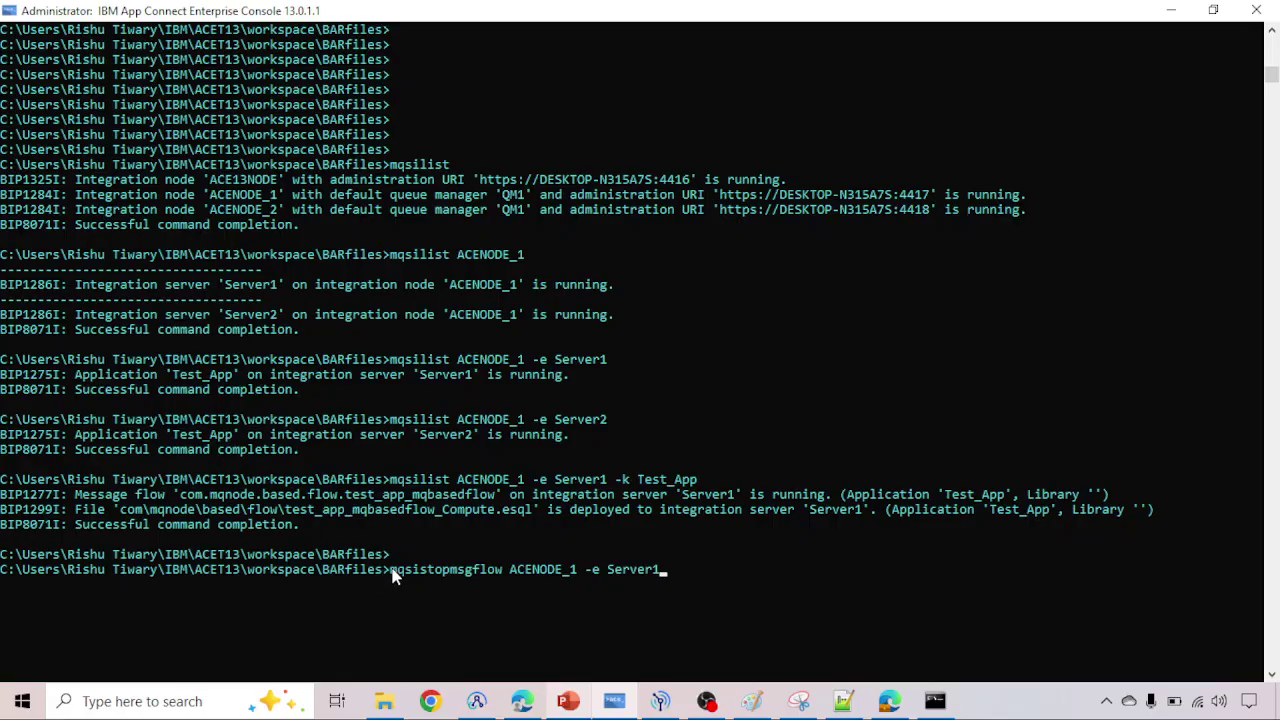
drag(392, 573, 660, 576)
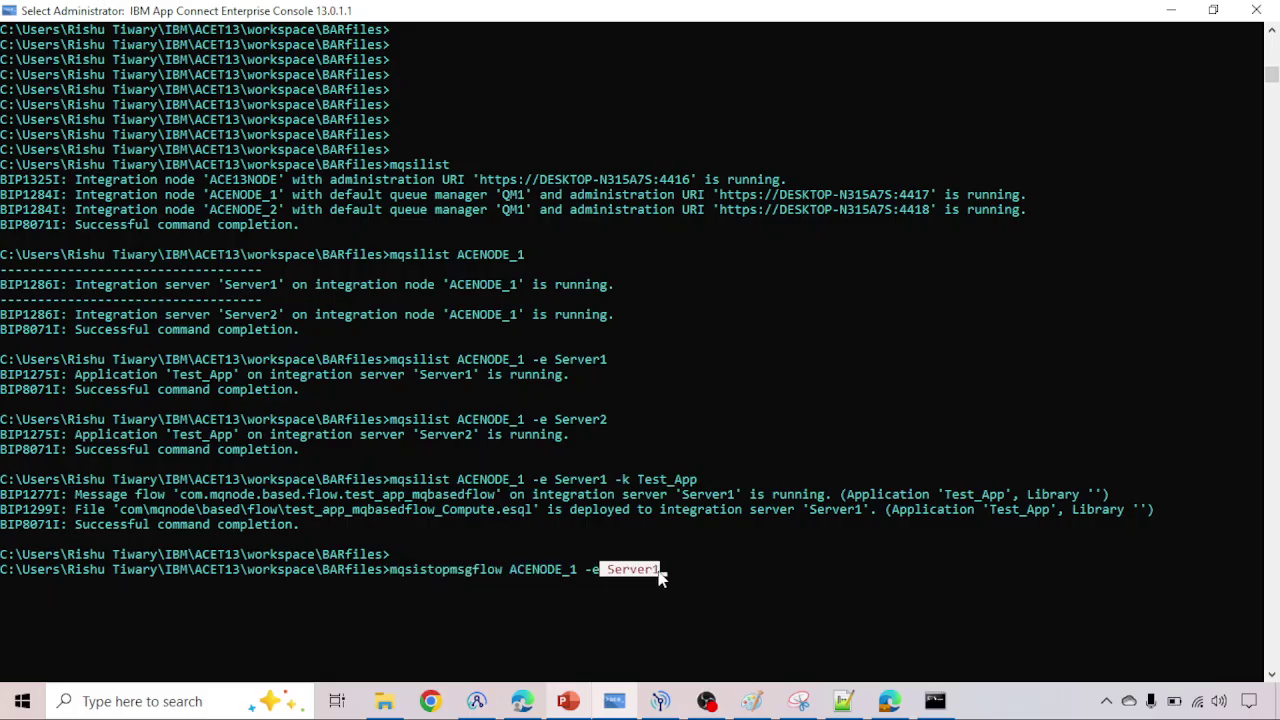
right_click(548, 570)
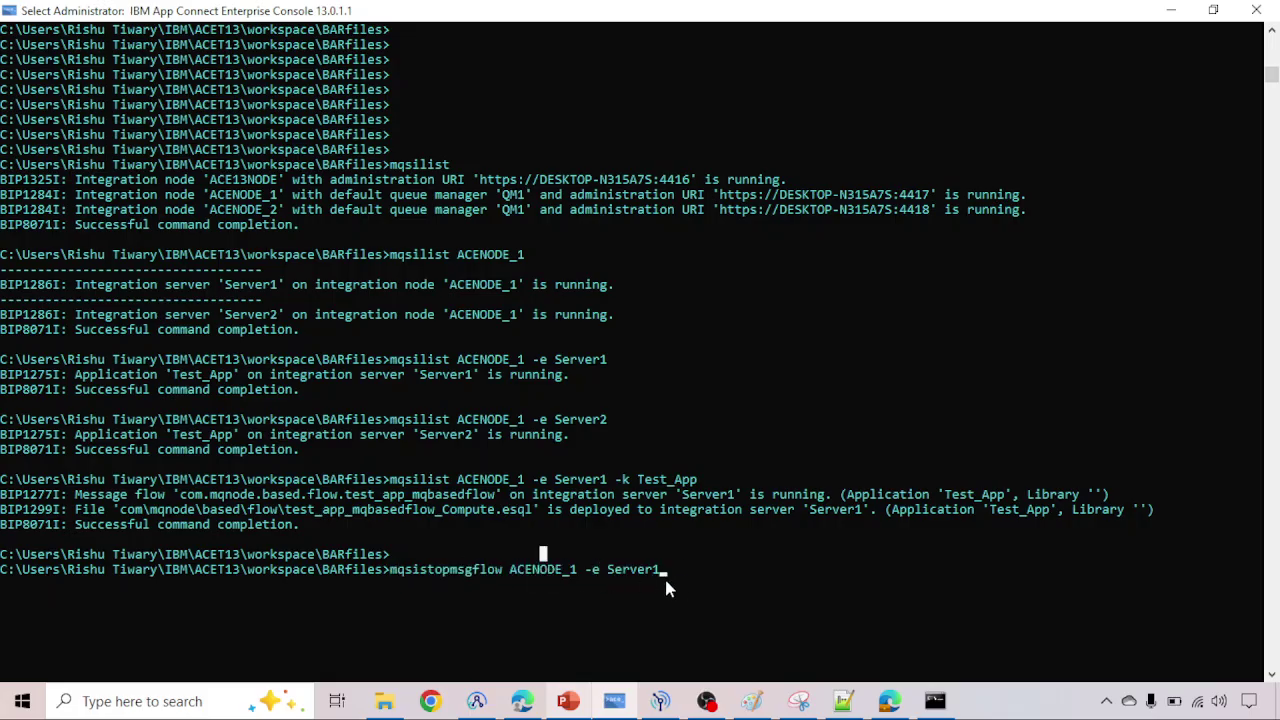
key(Escape)
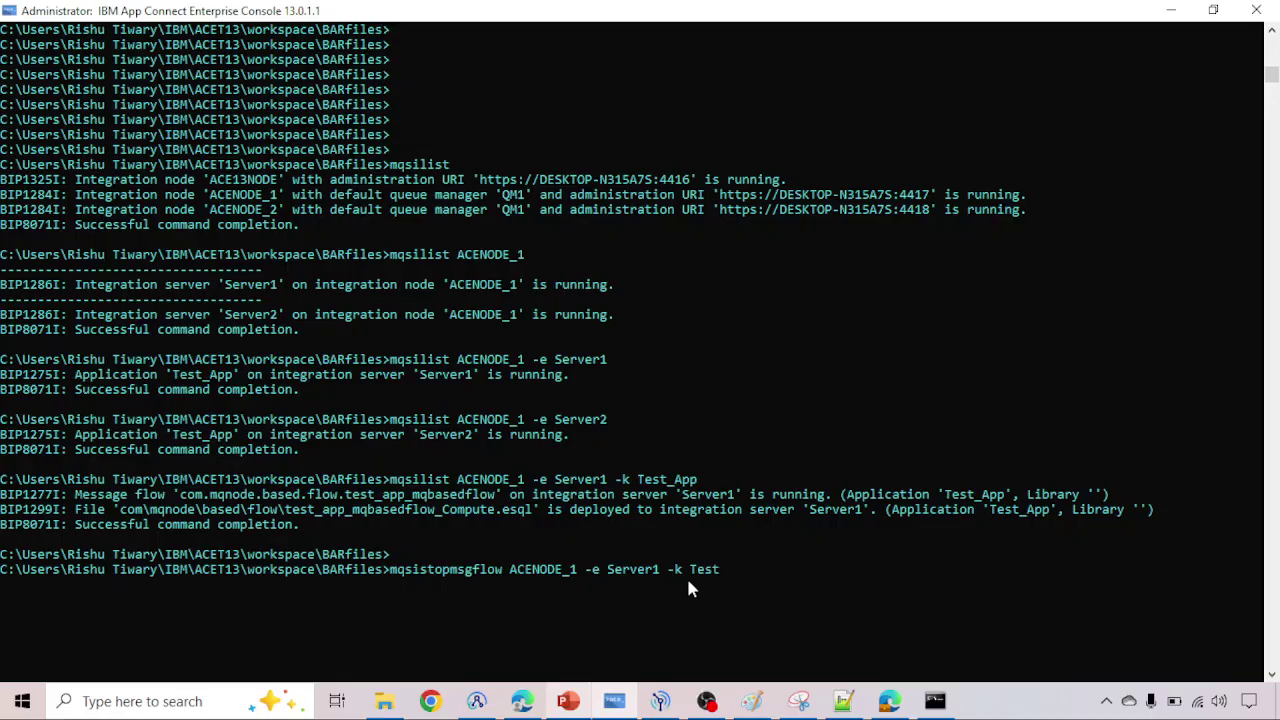
text(_App)
key(Return)
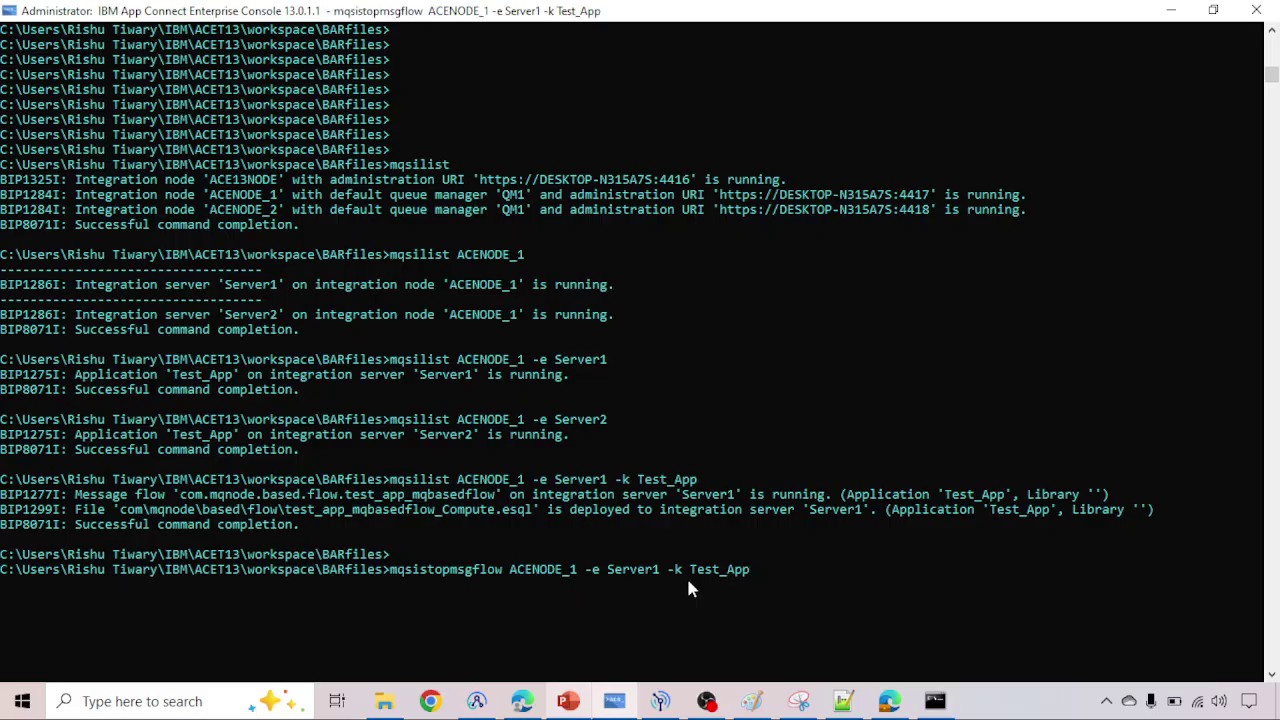
Step: List Test_App's contents with mqsilist ACENODE_1 -e Server1 -k Test_App to check the message flow's status after the stop request
scroll(688, 582, down, 4)
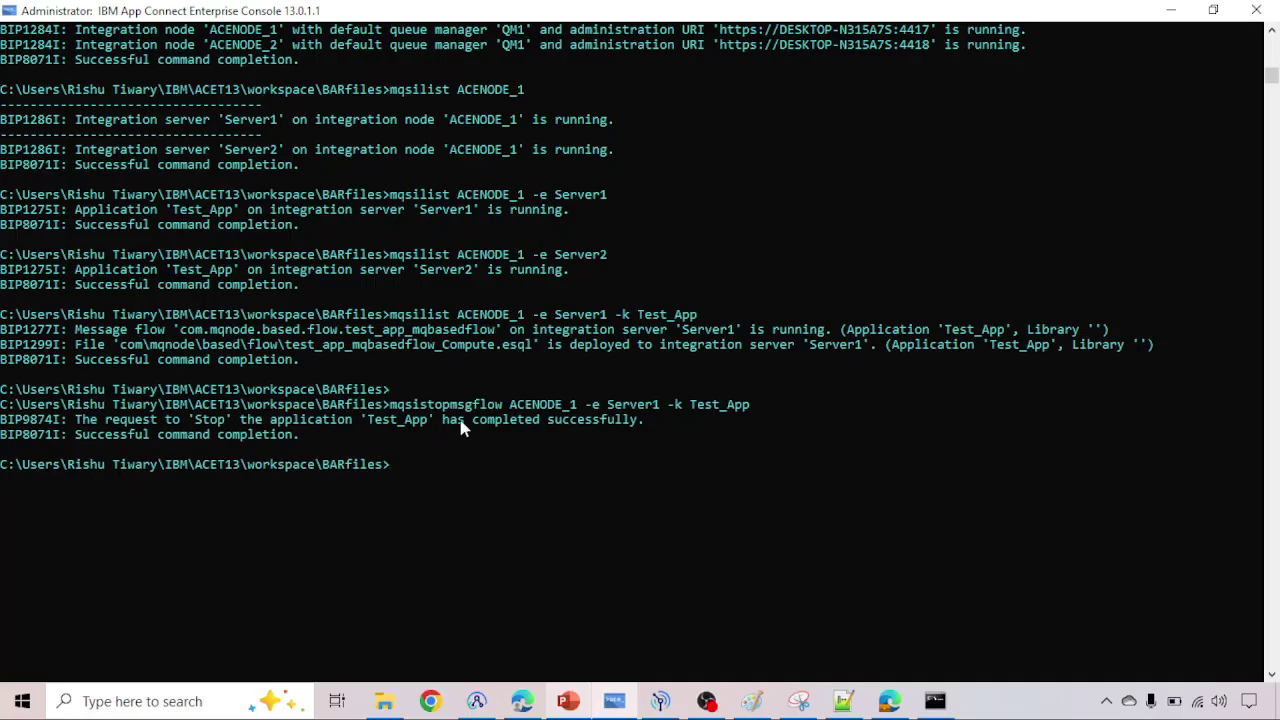
key(Up)
key(Up)
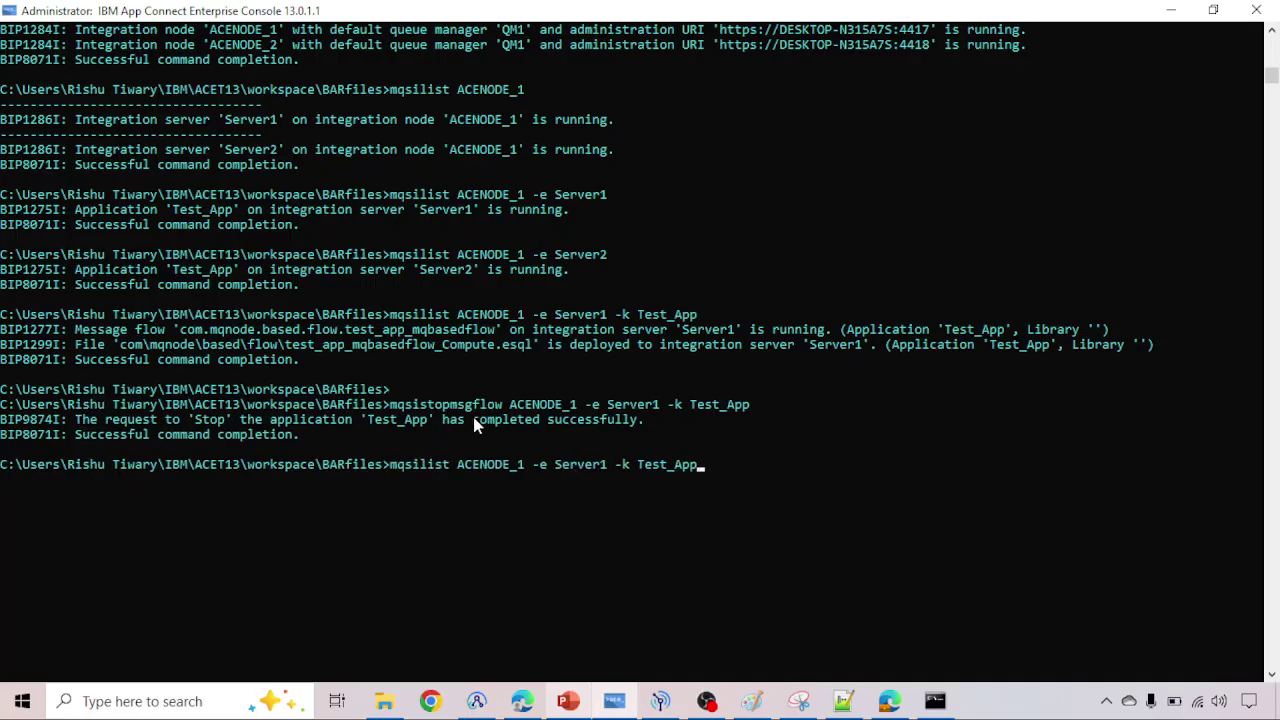
key(Return)
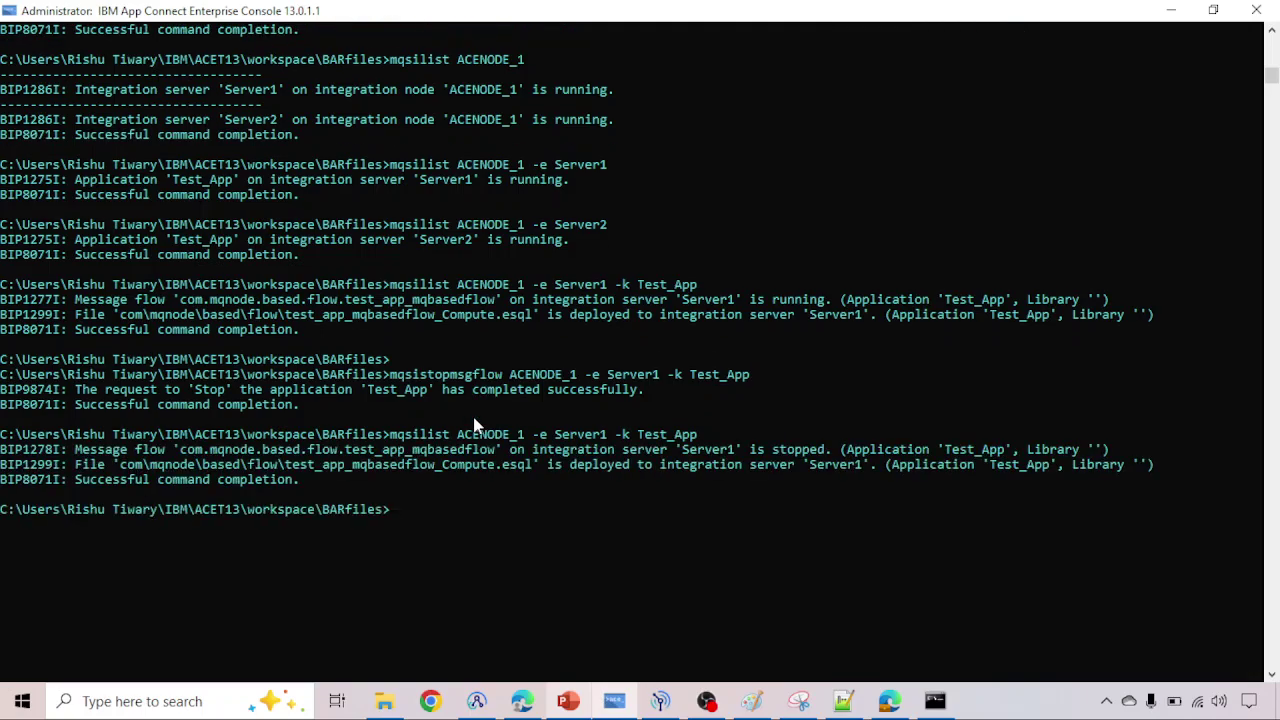
Step: Check Test_App's status on both servers with mqsilist ACENODE_1 -e Server2 and mqsilist ACENODE_1 -e Server1
key(Up)
key(Up)
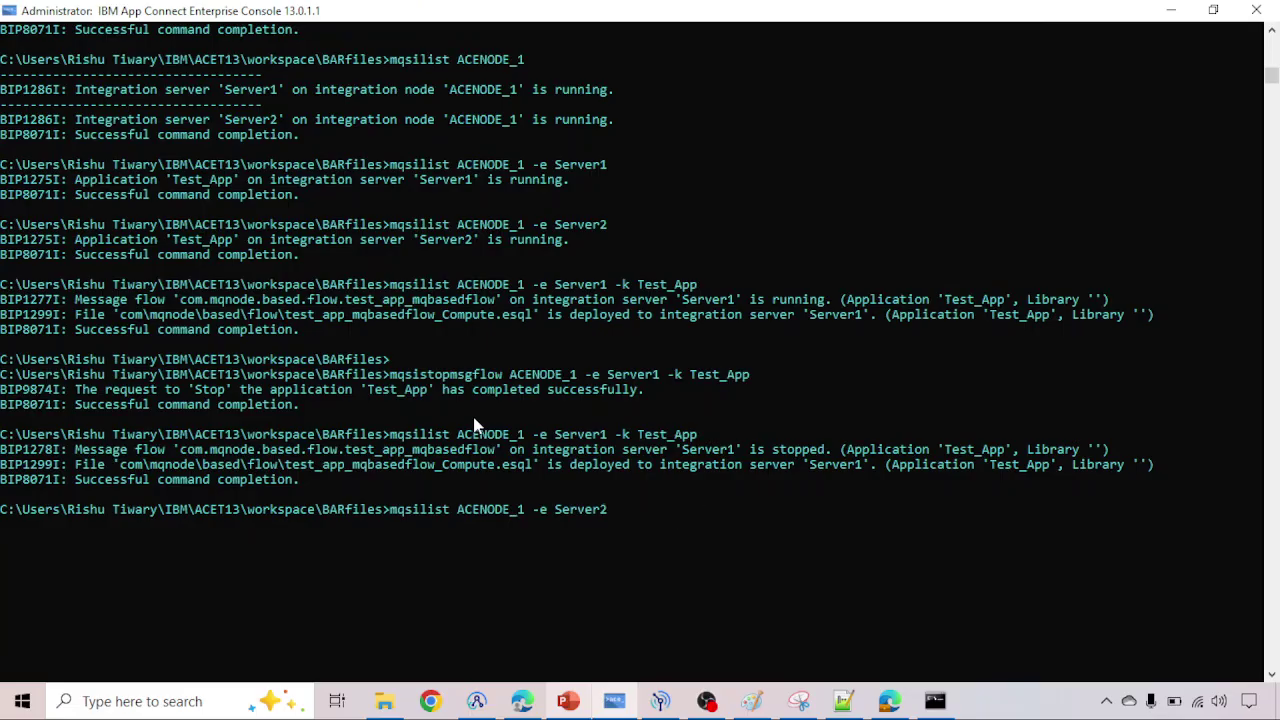
key(Return)
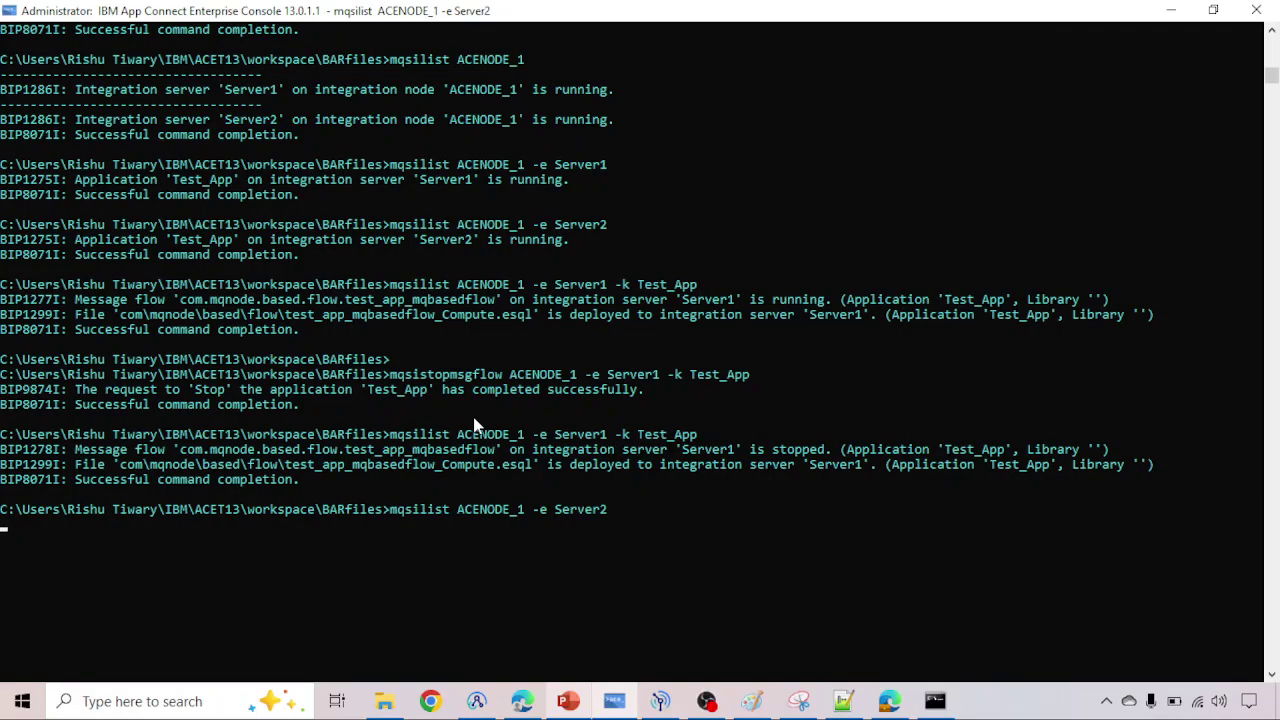
key(Up)
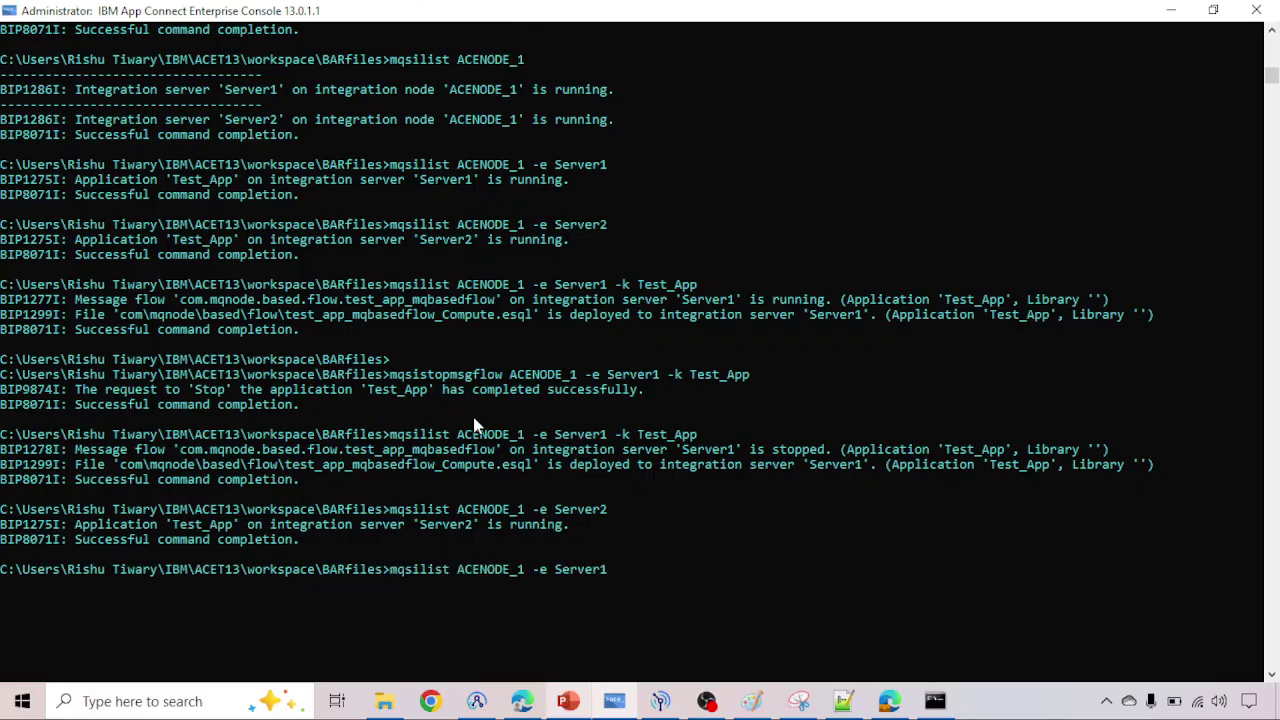
key(Return)
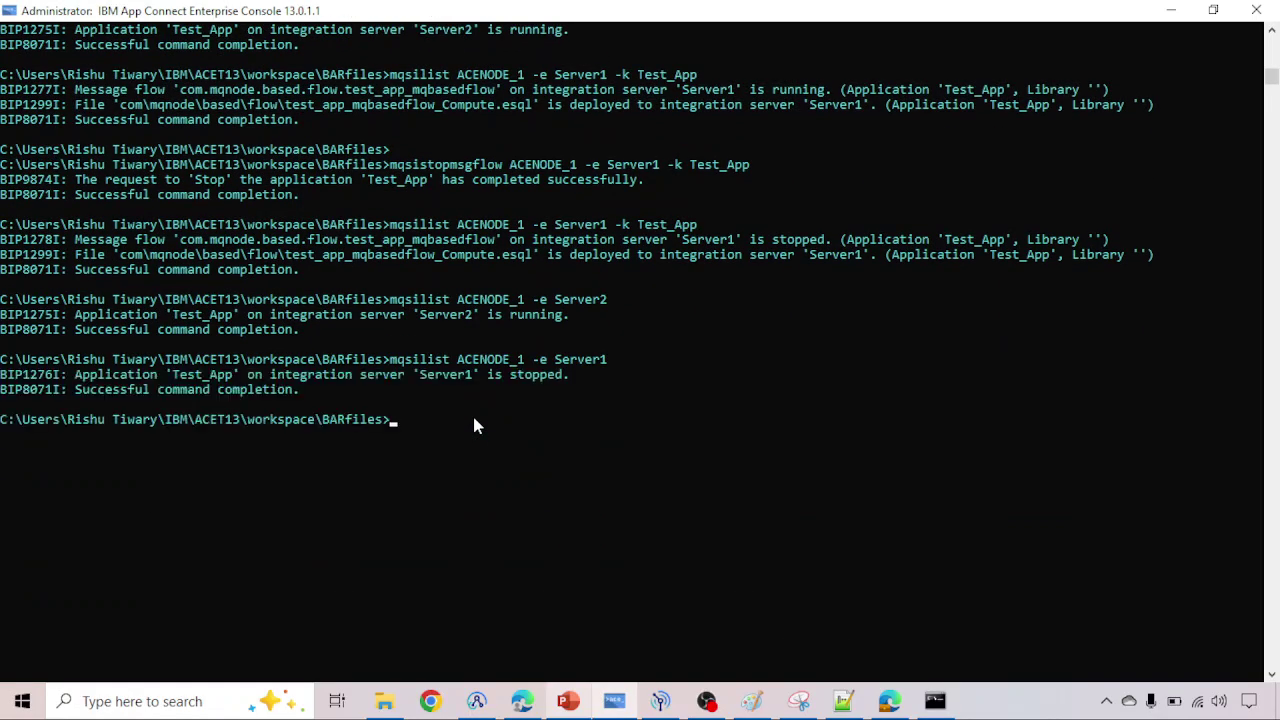
drag(72, 382, 584, 375)
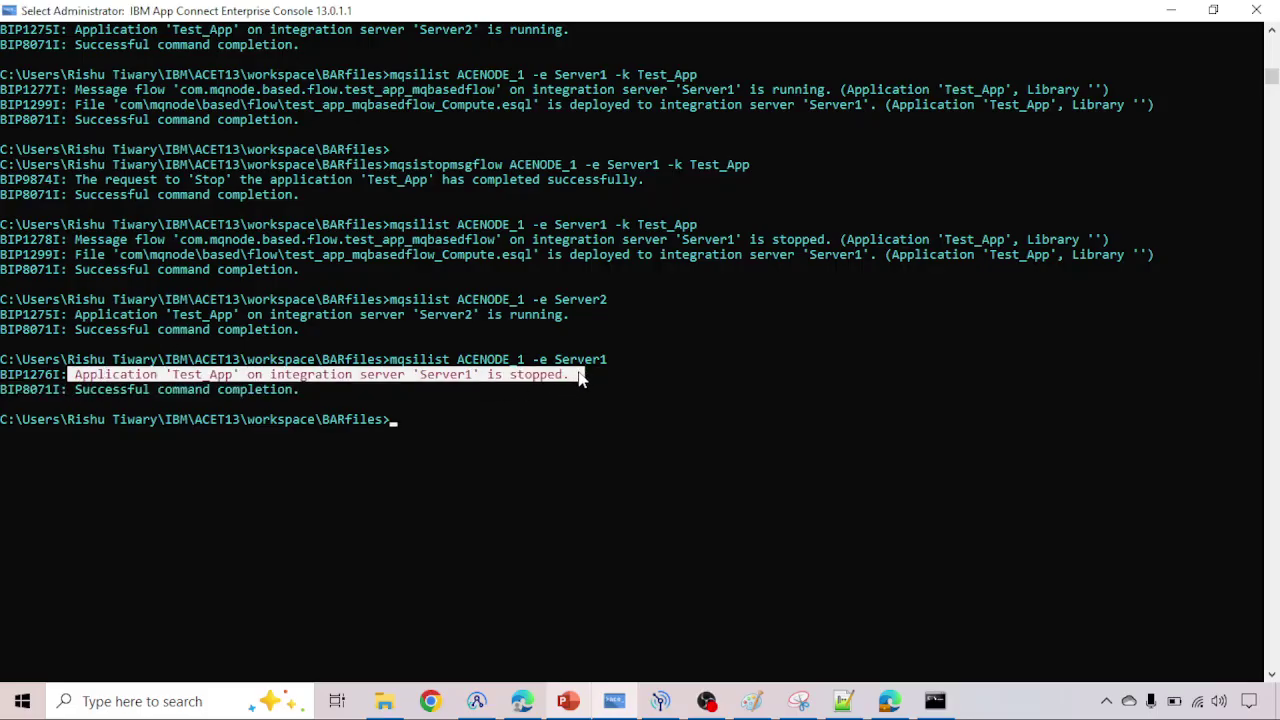
Step: Examine the mqsistopmsgflow command's server and application arguments against Test_App's entry in the Server1 listing
drag(391, 166, 660, 175)
scroll(662, 210, up, 2)
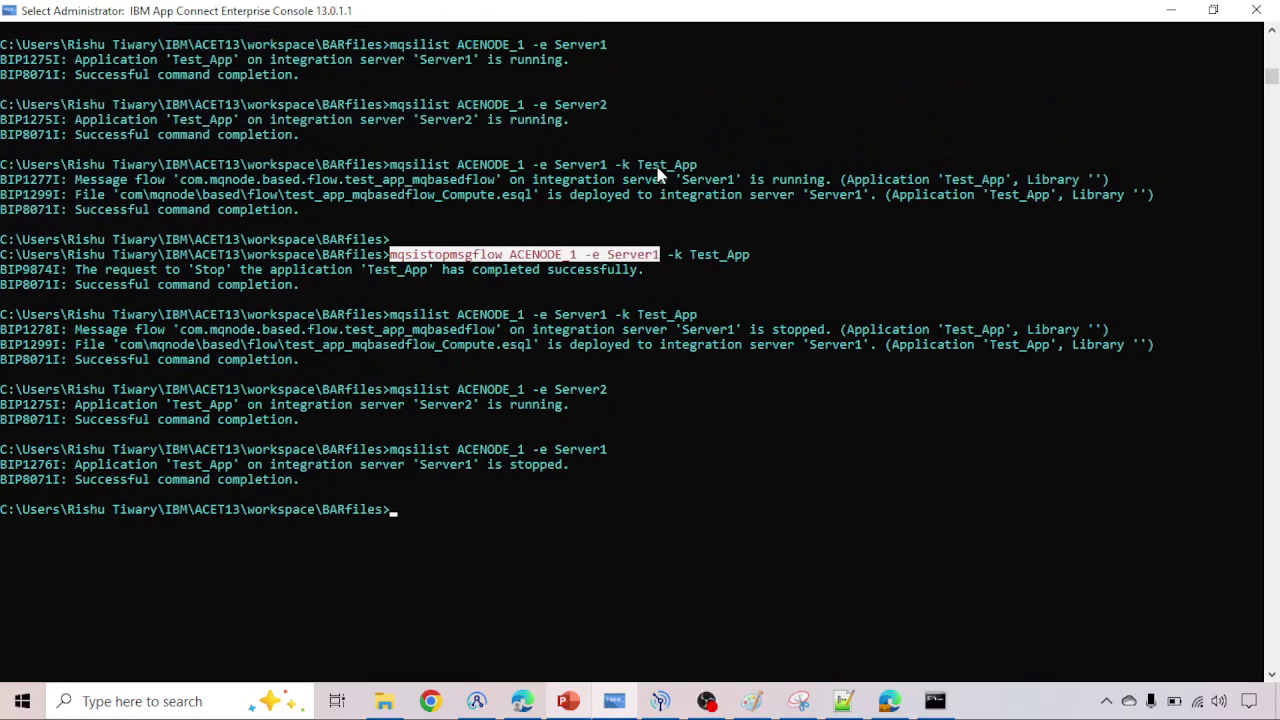
click(609, 255)
drag(609, 255, 748, 260)
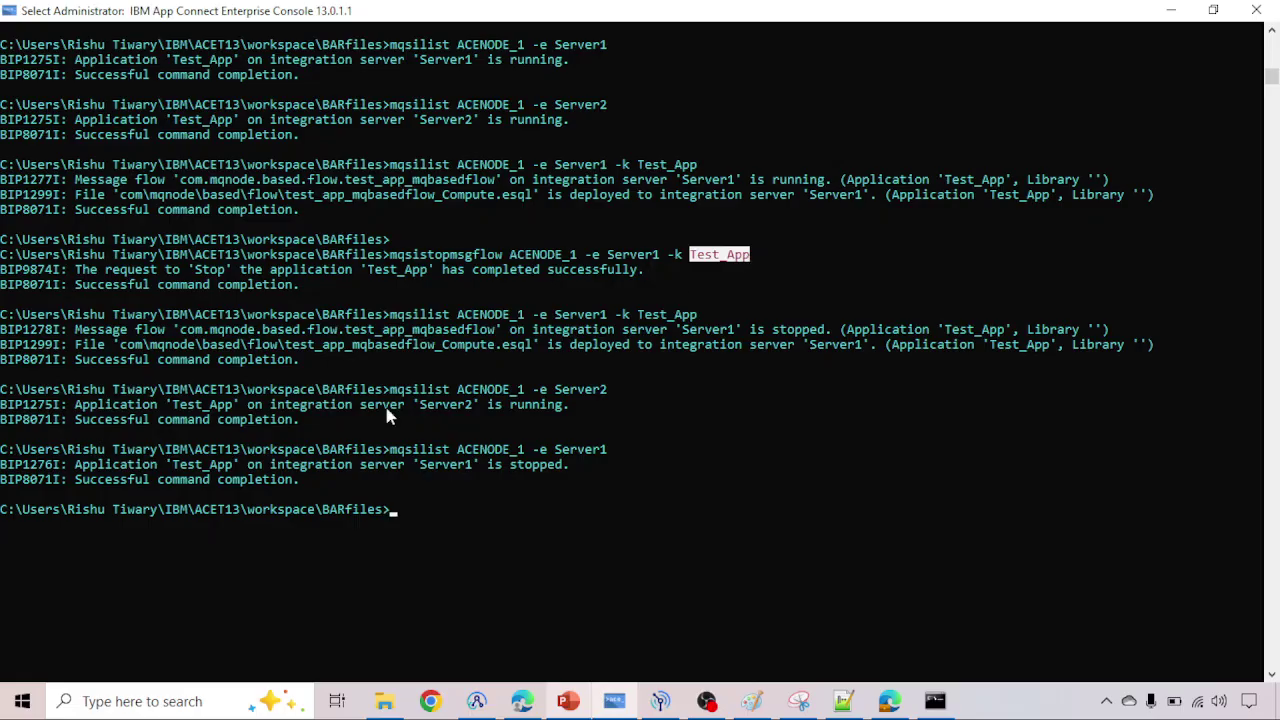
click(182, 470)
drag(182, 470, 240, 468)
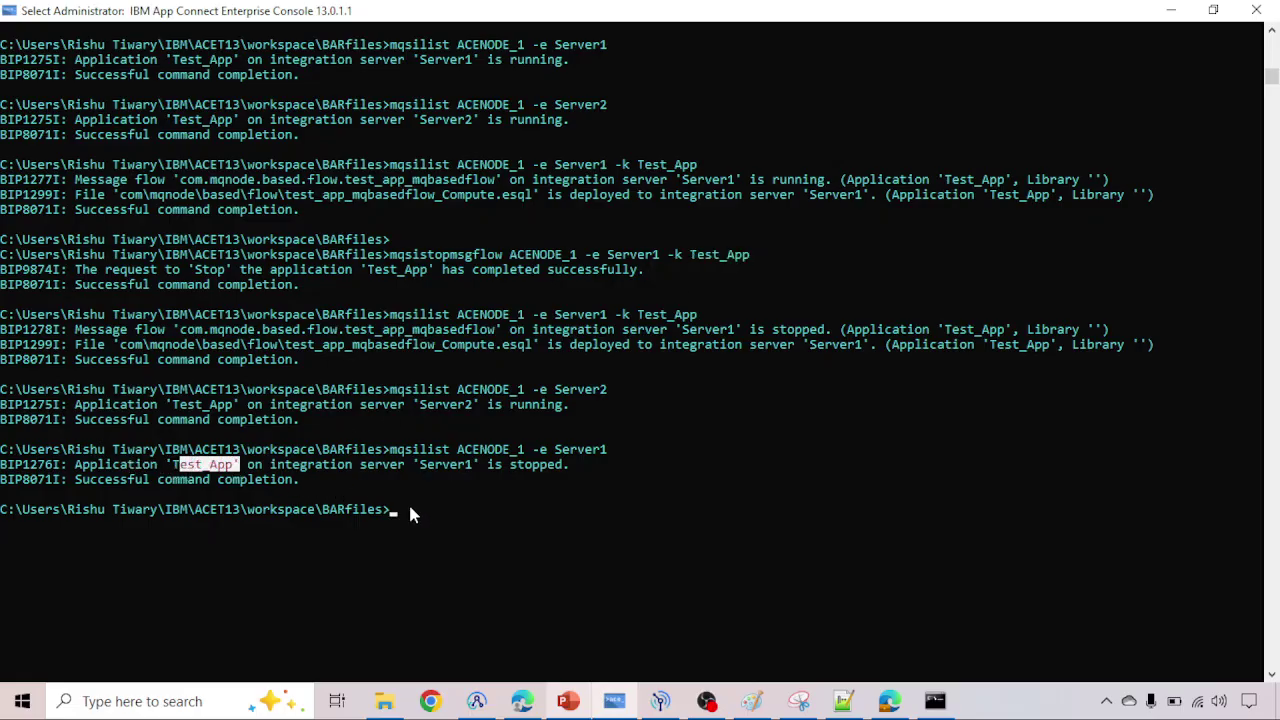
key(Up)
key(BackSpace)
key(BackSpace)
key(BackSpace)
key(BackSpace)
key(BackSpace)
key(BackSpace)
key(BackSpace)
key(BackSpace)
key(BackSpace)
key(BackSpace)
key(BackSpace)
key(BackSpace)
key(BackSpace)
key(BackSpace)
key(BackSpace)
key(BackSpace)
key(BackSpace)
key(BackSpace)
key(BackSpace)
key(BackSpace)
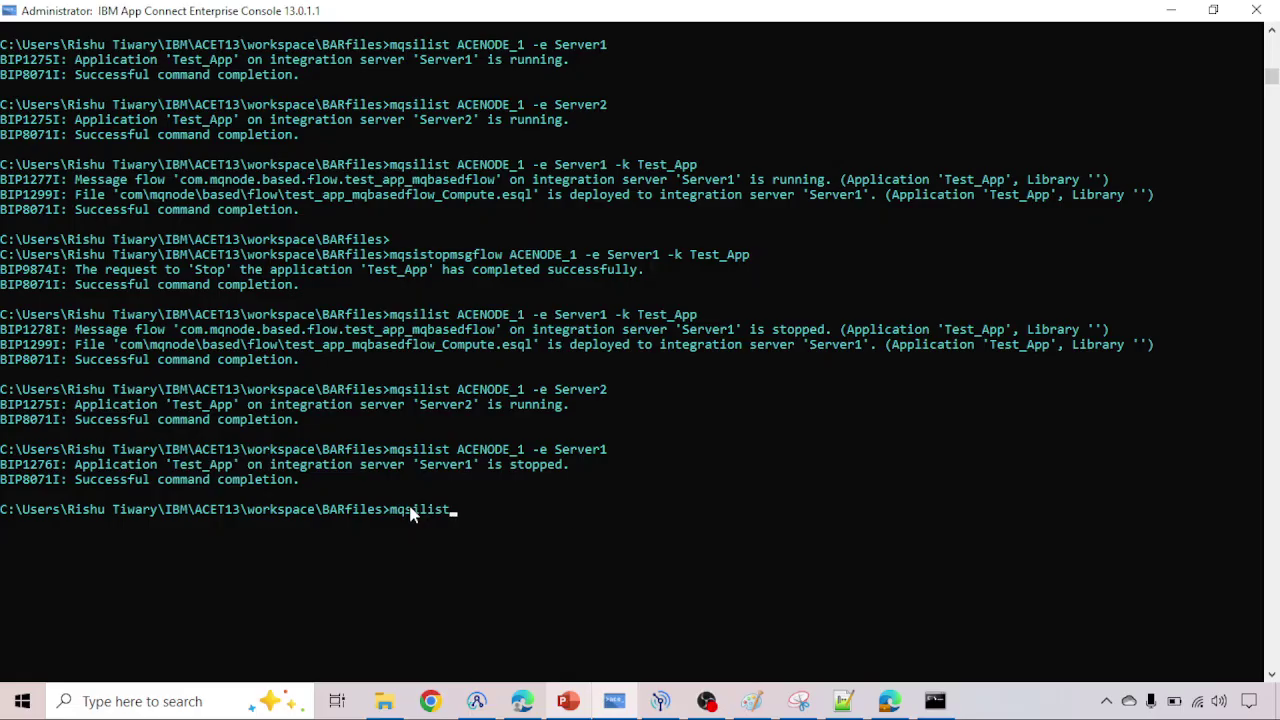
key(BackSpace)
key(BackSpace)
key(BackSpace)
key(BackSpace)
text(deploy ACENODE_1 -e Server2 -a 'Test_App.bar')
key(BackSpace)
key(BackSpace)
key(BackSpace)
key(BackSpace)
key(BackSpace)
key(BackSpace)
key(BackSpace)
key(BackSpace)
key(BackSpace)
key(BackSpace)
key(BackSpace)
key(BackSpace)
key(BackSpace)
key(BackSpace)
key(BackSpace)
key(BackSpace)
key(BackSpace)
key(BackSpace)
key(BackSpace)
key(BackSpace)
text(list ACENODE_1 -e Server1 -k Test_App)
Step: Start the Test_App application on Server1 with mqsistartmsgflow ACENODE_1 -e Server1 -k Test_App
key(Up)
key(Up)
key(Up)
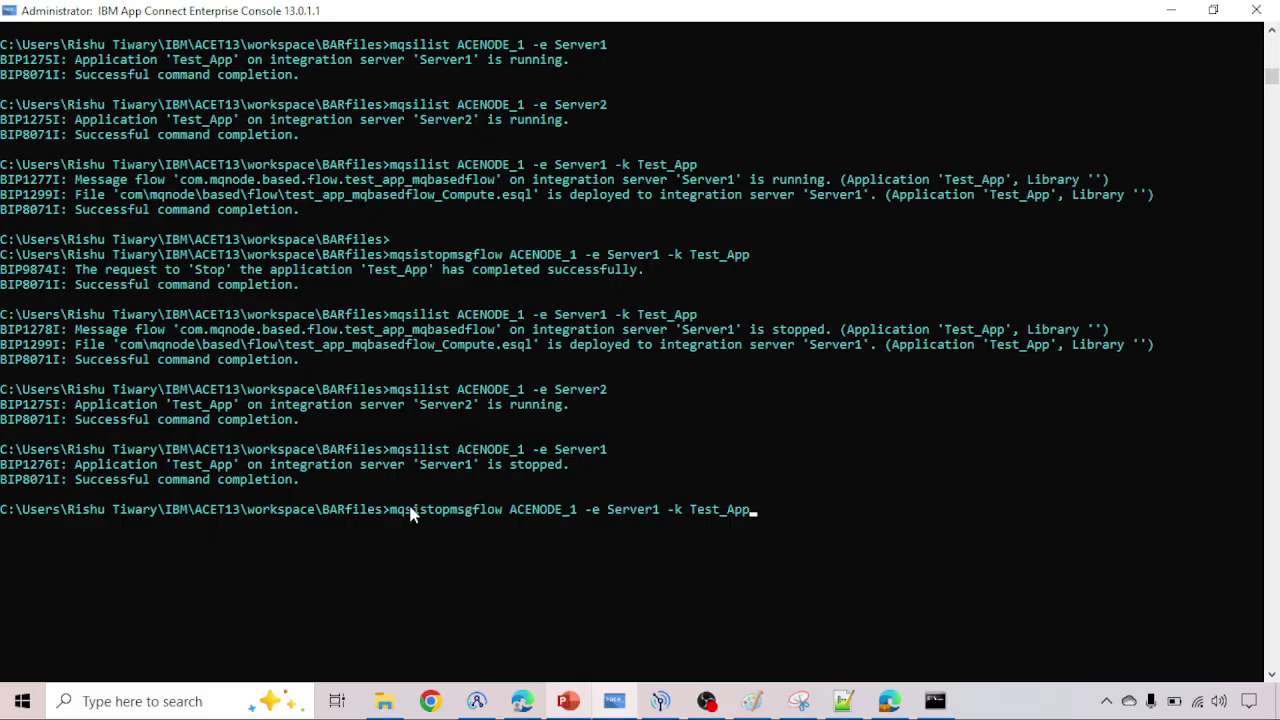
key(Left)
key(Left)
key(Left)
key(Left)
key(Left)
key(Left)
key(Left)
key(Left)
key(BackSpace)
key(BackSpace)
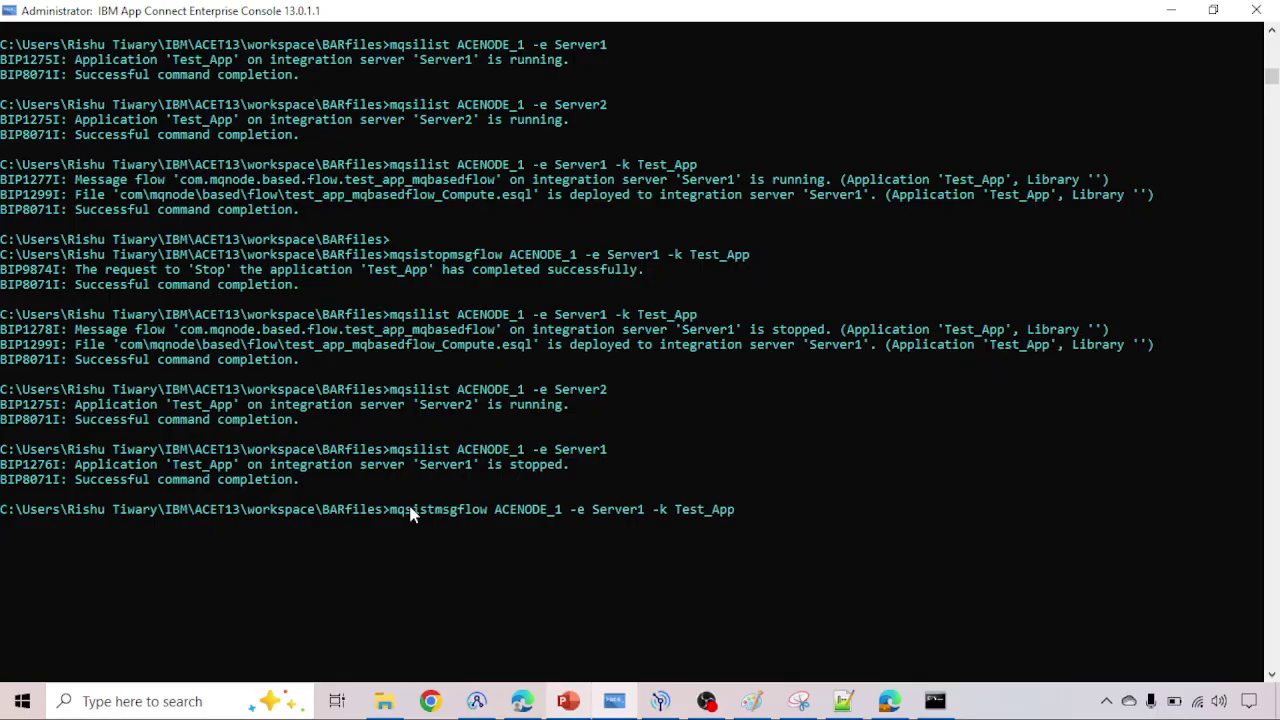
text(art)
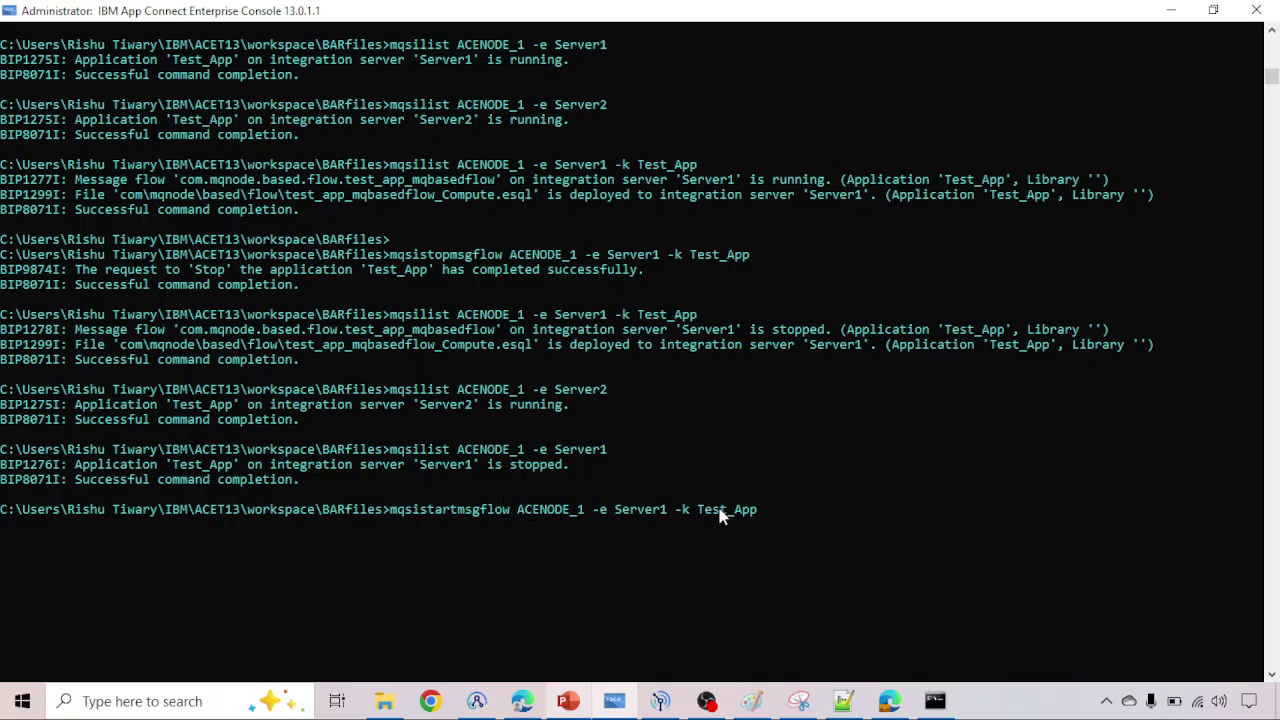
key(Return)
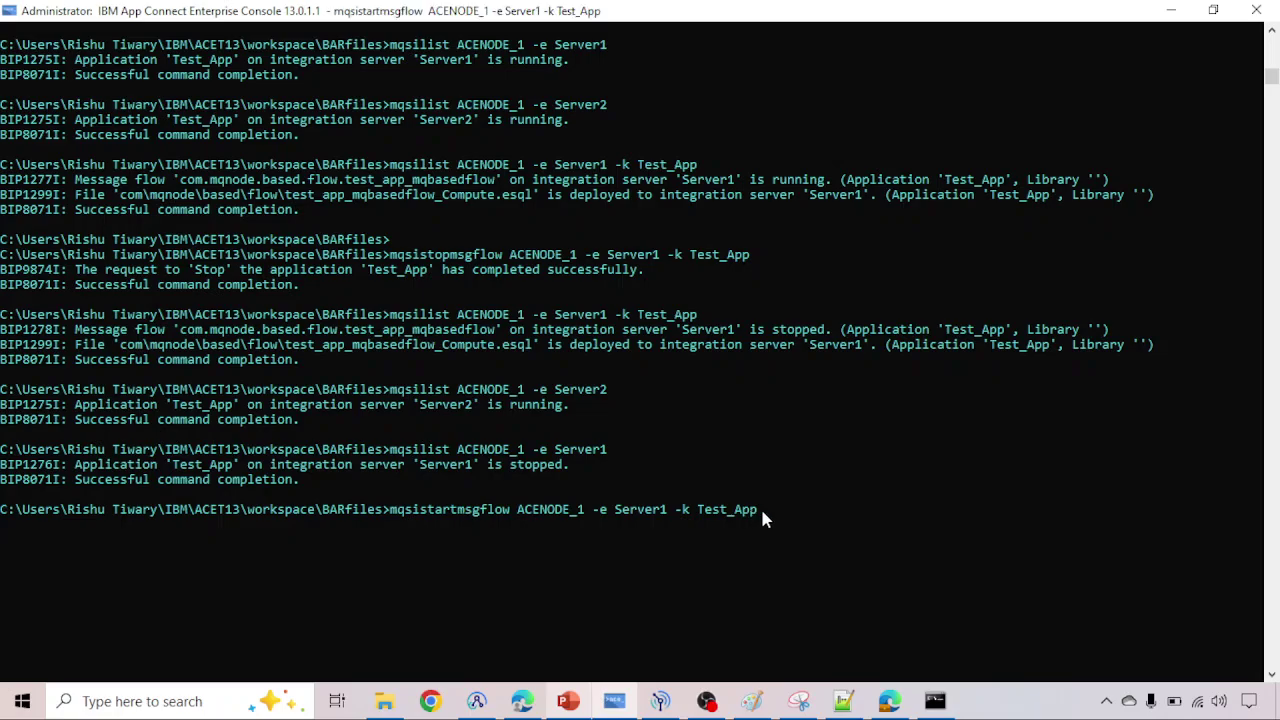
Step: List the applications on Server1 with mqsilist ACENODE_1 -e Server1 to check Test_App's status after the start request
scroll(760, 516, down, 4)
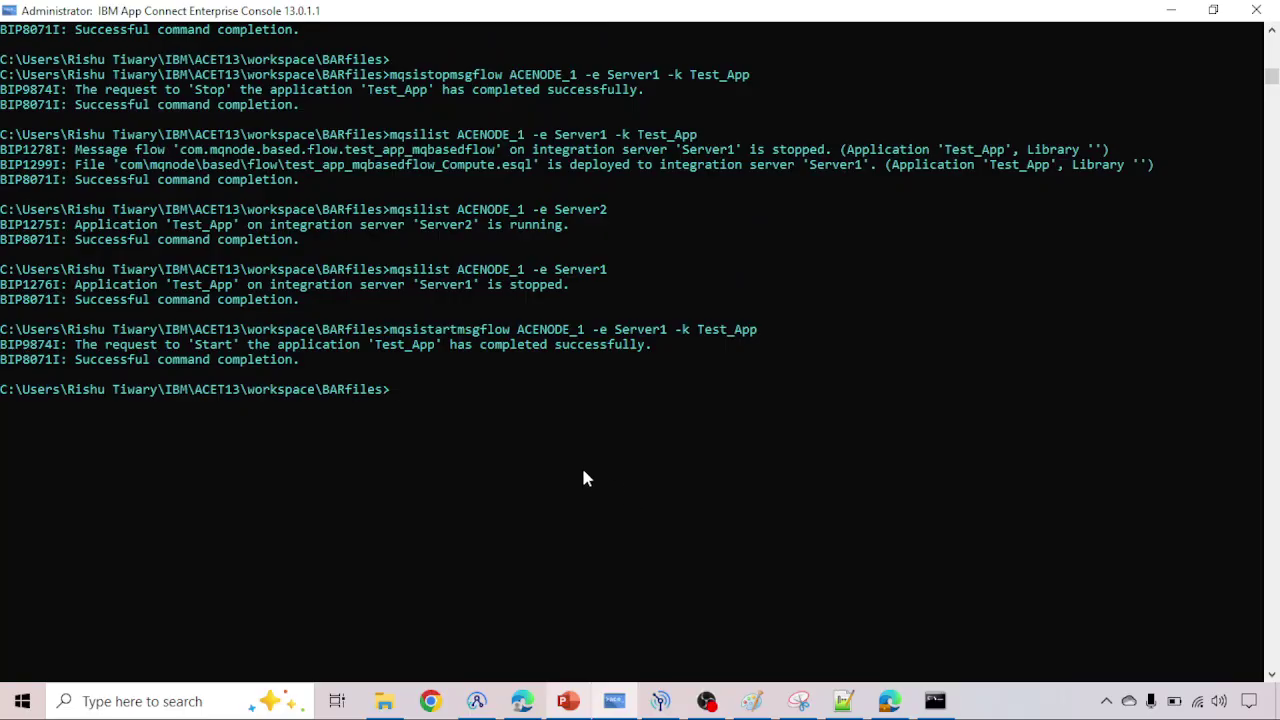
key(Up)
key(Up)
key(Return)
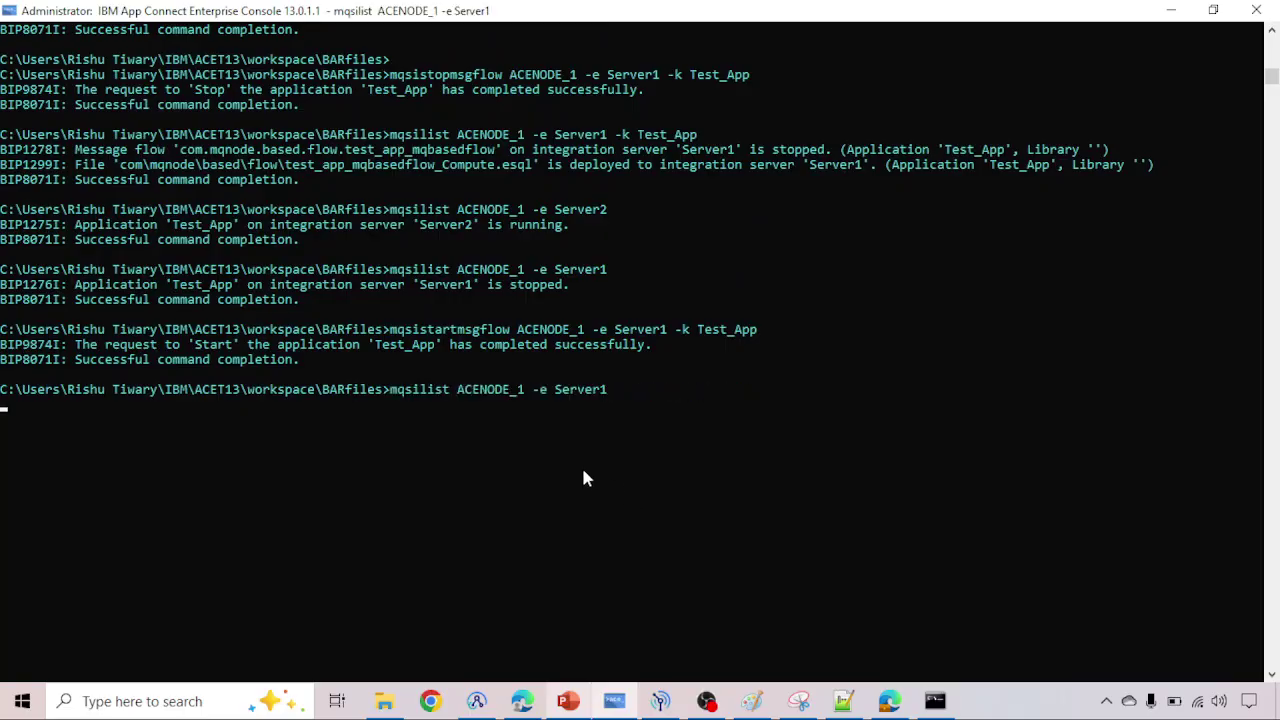
Step: Stop only Test_App's message flow on Server1 with mqsistopmsgflow ACENODE_1 -e Server1 -k Test_App -m com.mqnode.based.flow.test_app_mqbasedflow
scroll(585, 478, down, 1)
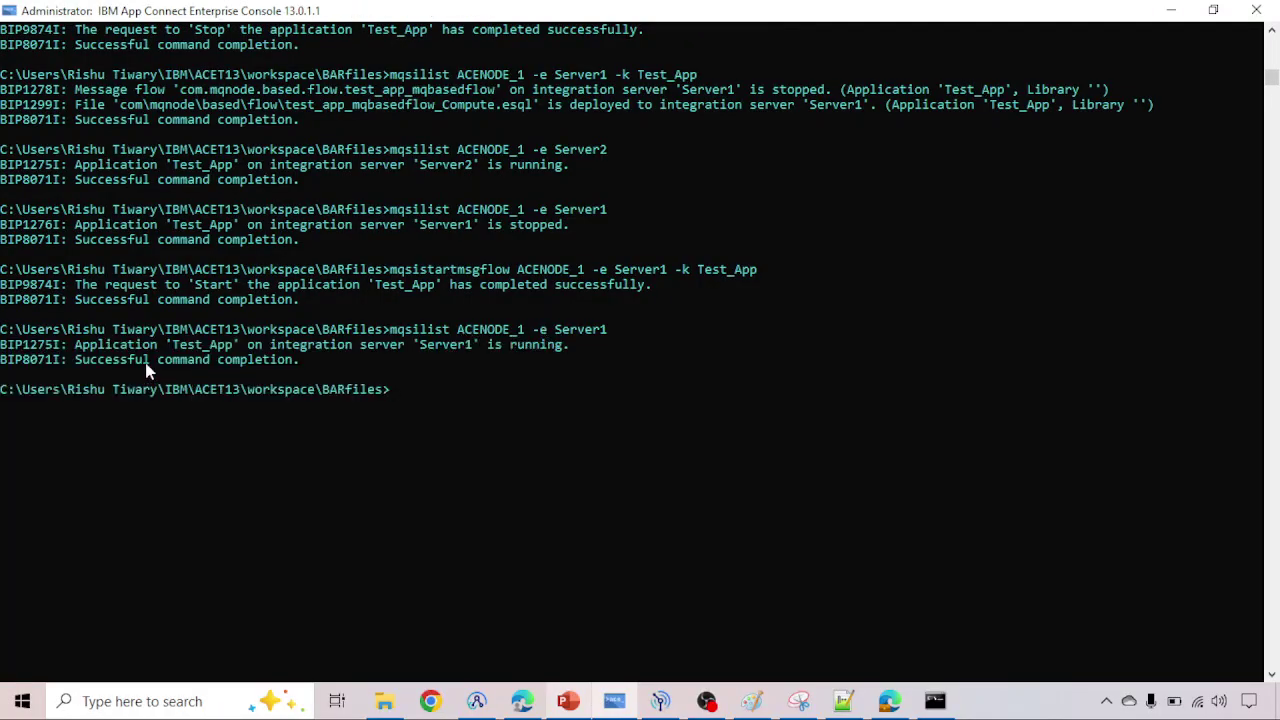
drag(84, 347, 560, 351)
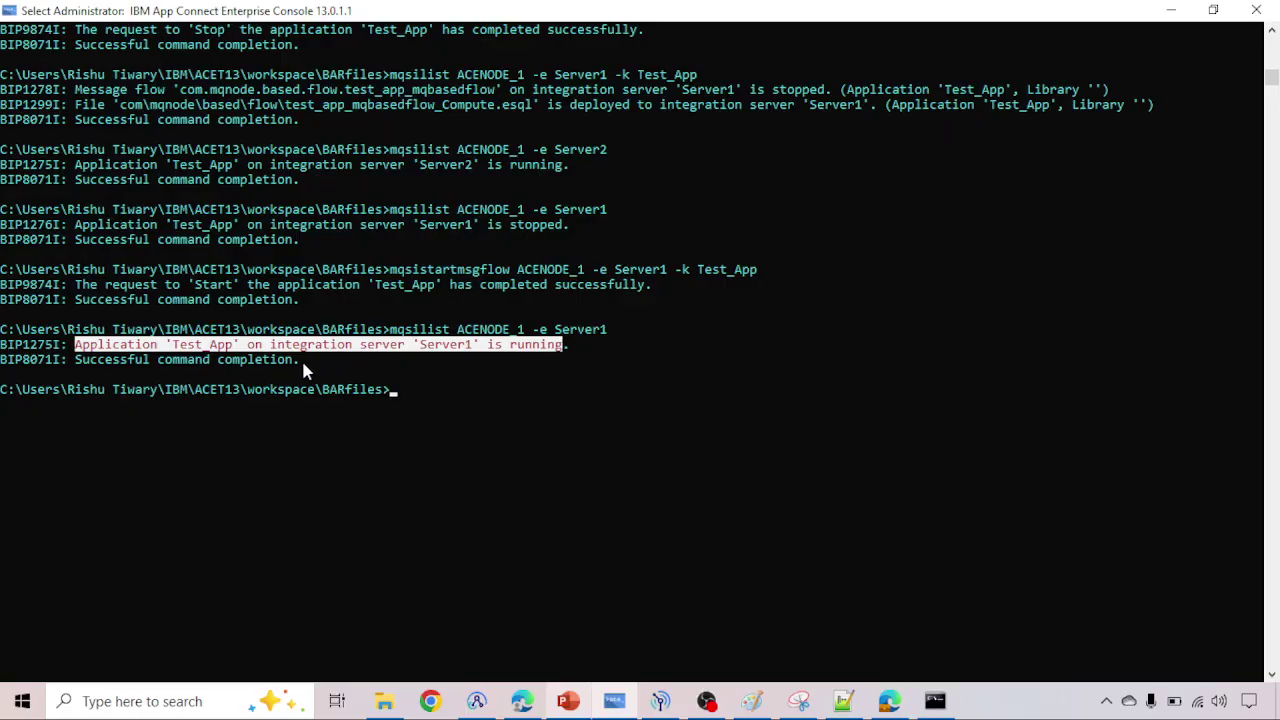
key(Up)
key(Up)
key(Up)
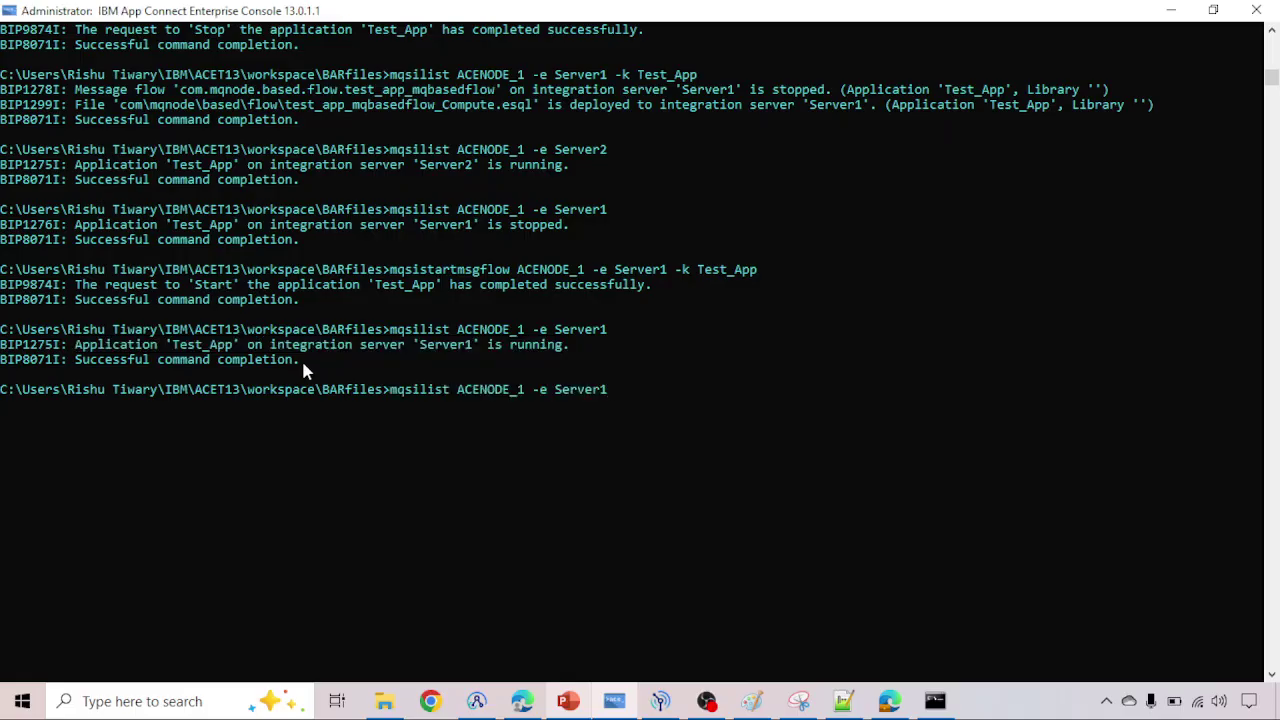
key(Up)
key(Up)
key(Down)
key(Up)
key(Up)
key(Up)
key(Up)
key(Up)
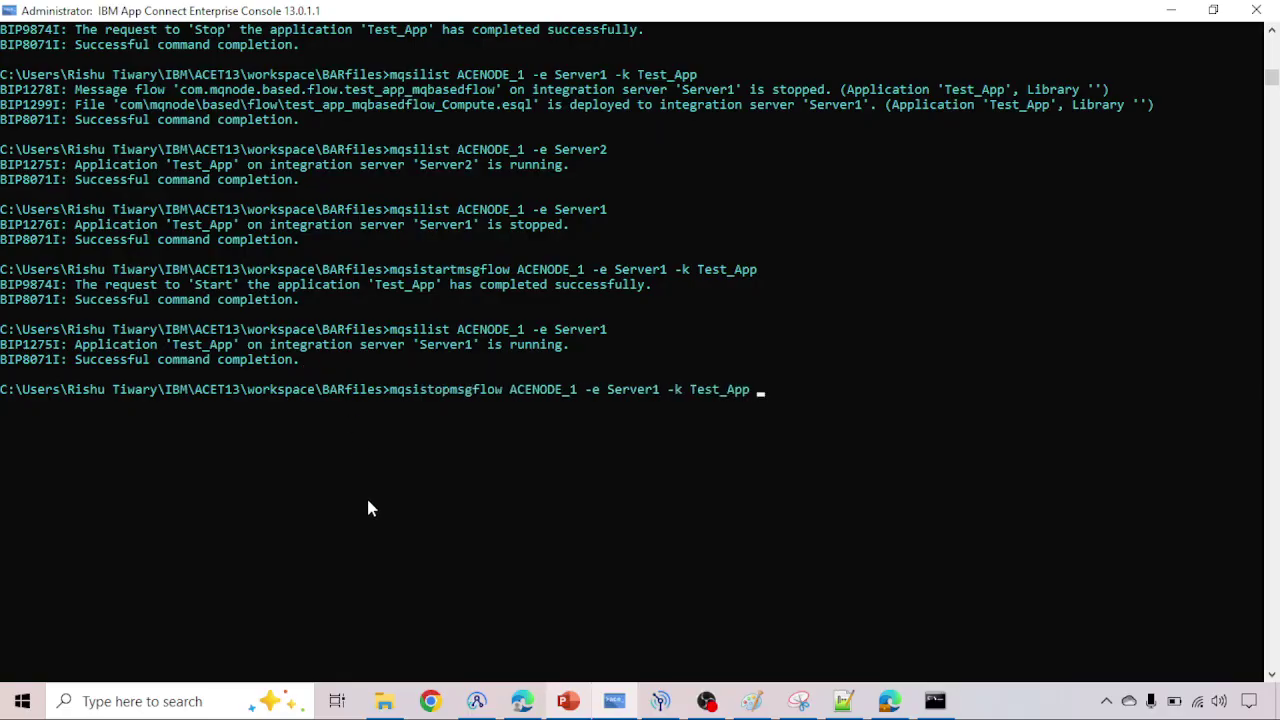
scroll(368, 509, up, 3)
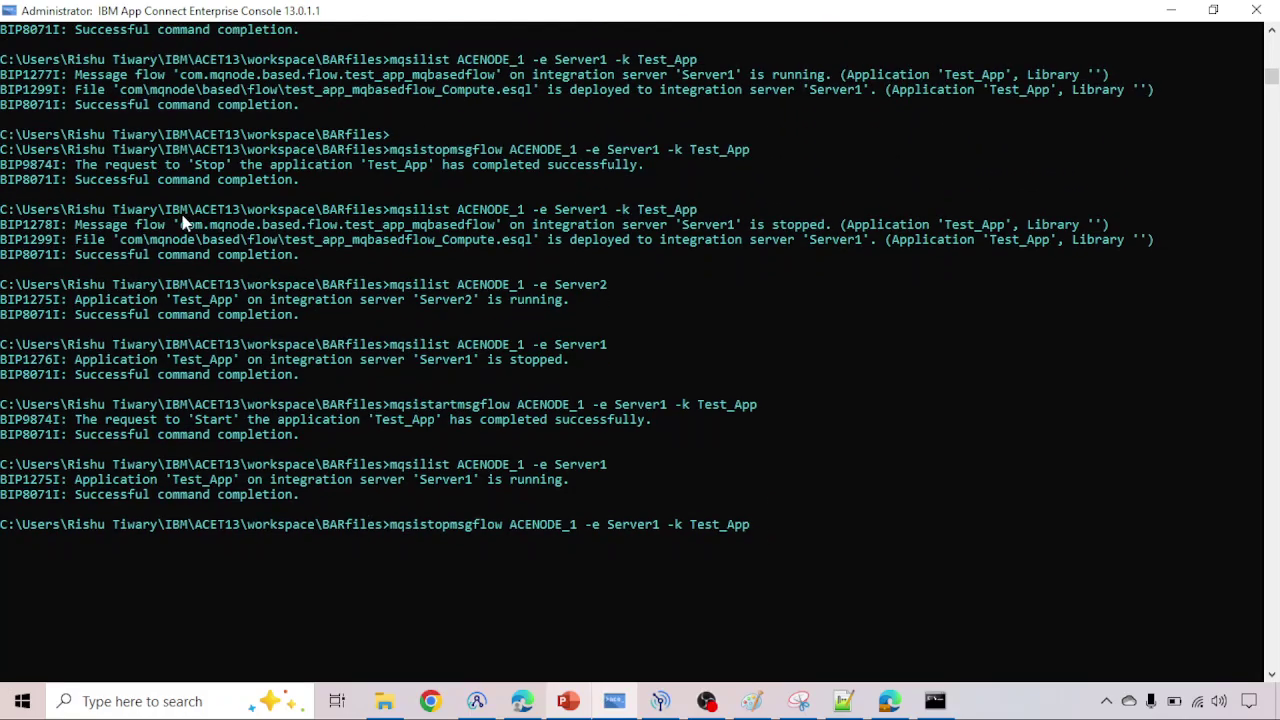
drag(182, 226, 493, 231)
key(ctrl+c)
text(-m)
key(ctrl+v)
key(Return)
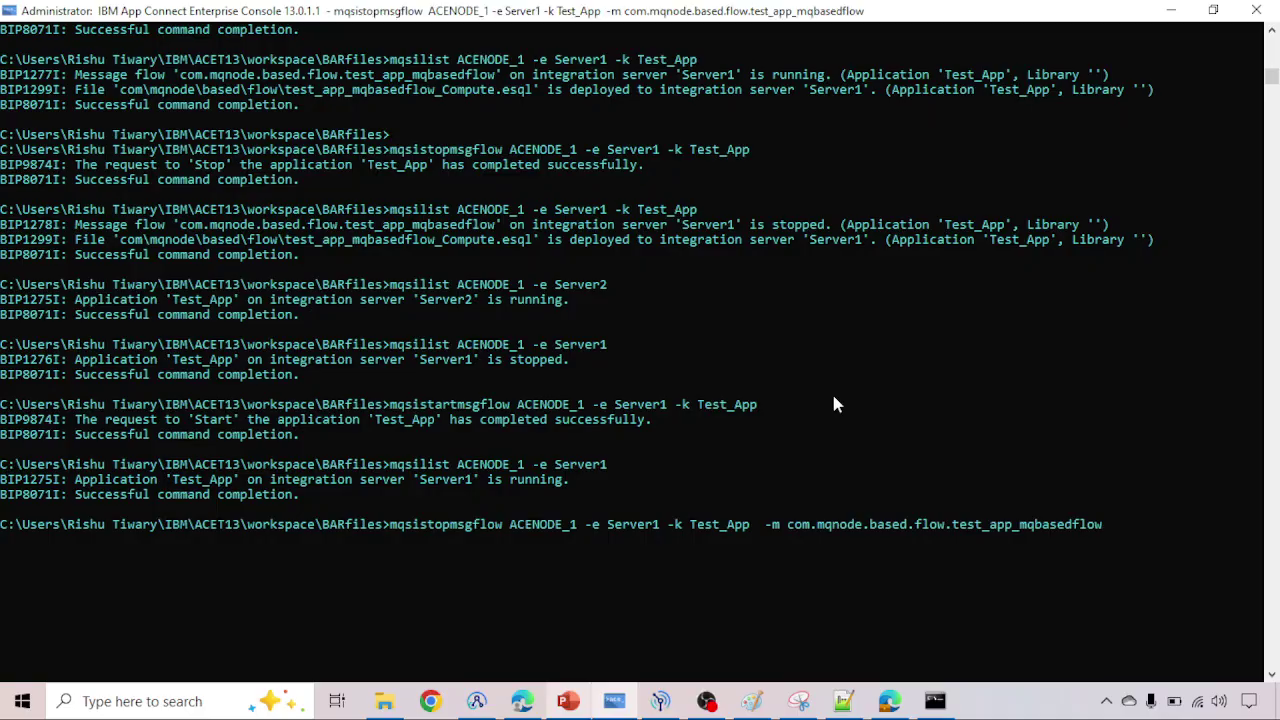
scroll(838, 404, down, 4)
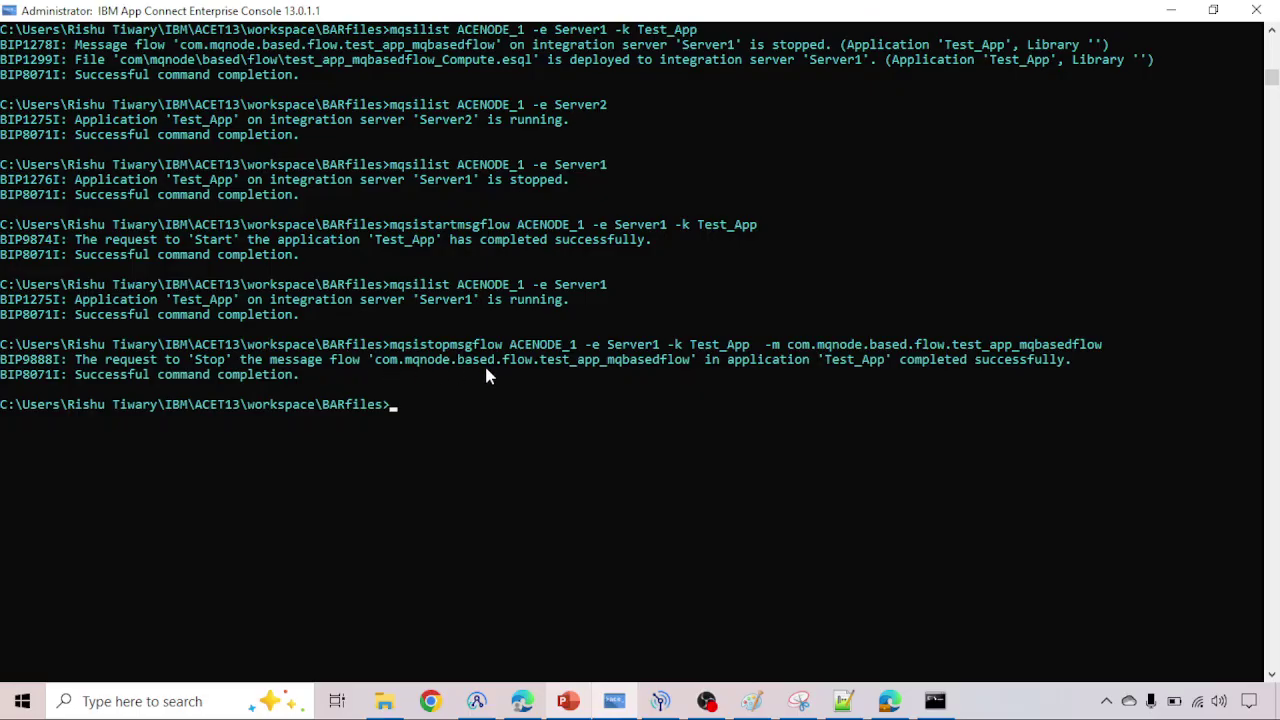
Step: Check Test_App's application status after the message flow stop request with mqsilist ACENODE_1 -e Server1
key(Up)
key(Up)
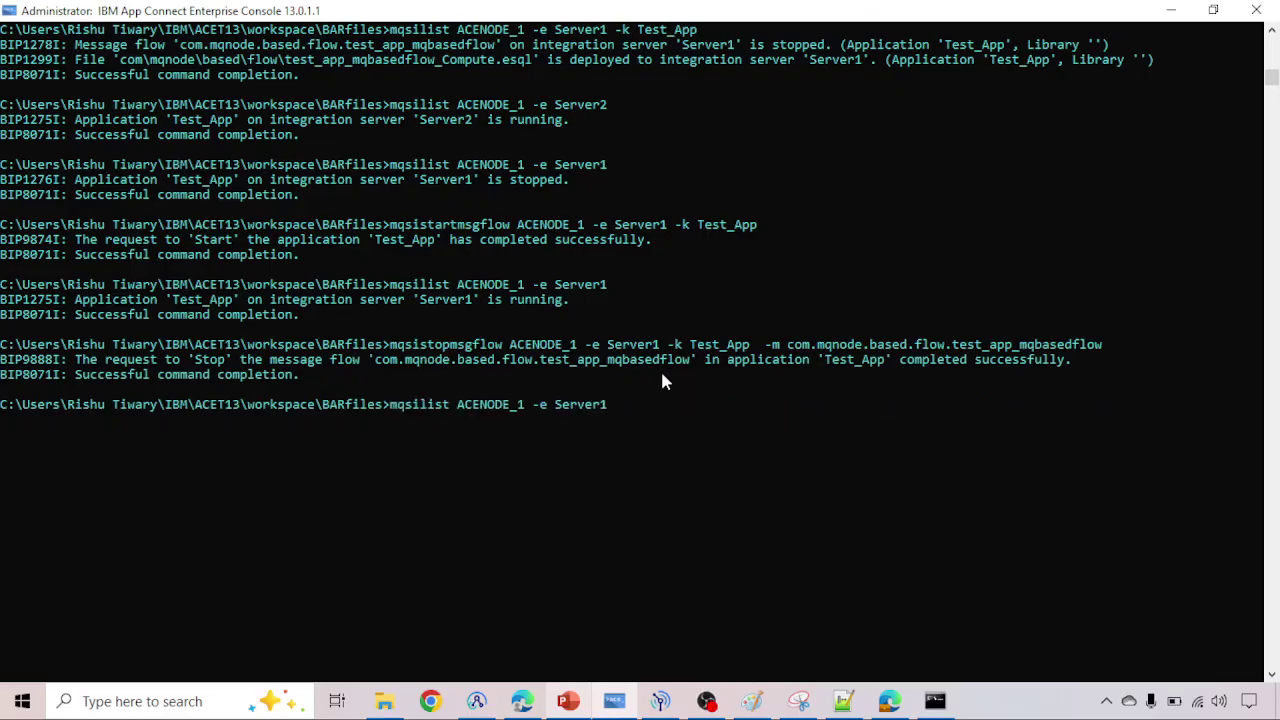
key(Return)
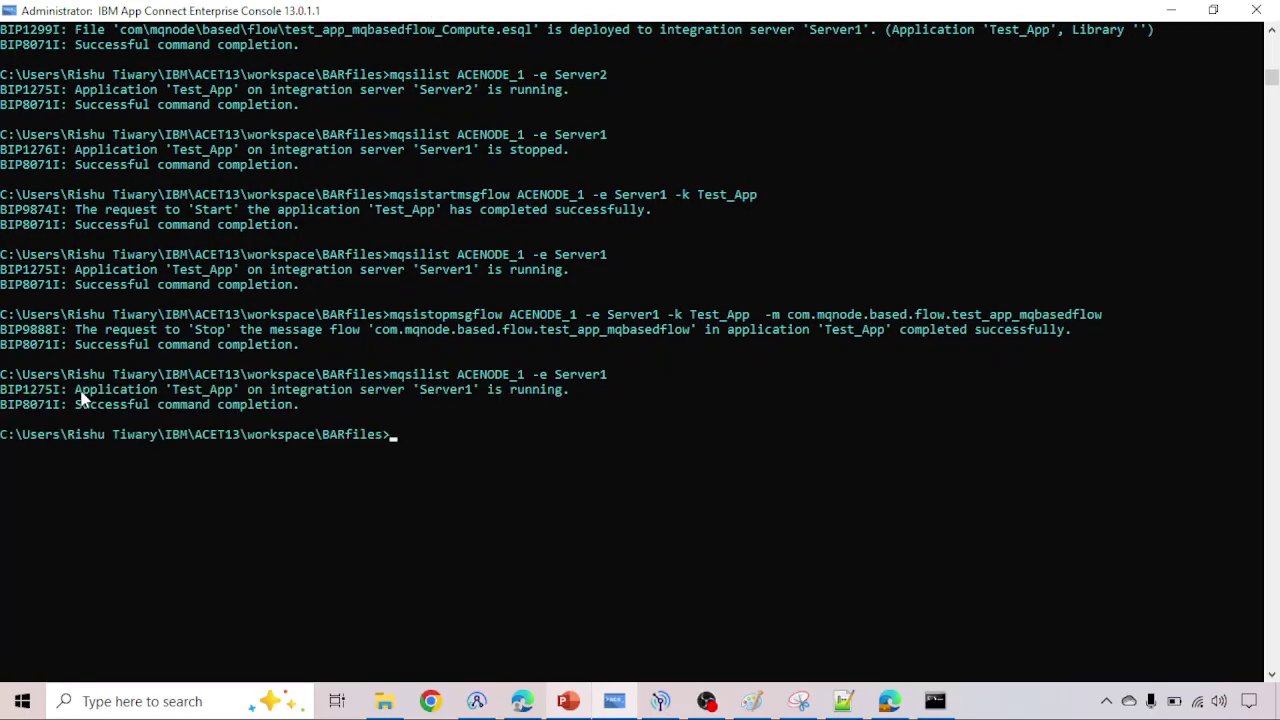
drag(76, 390, 552, 404)
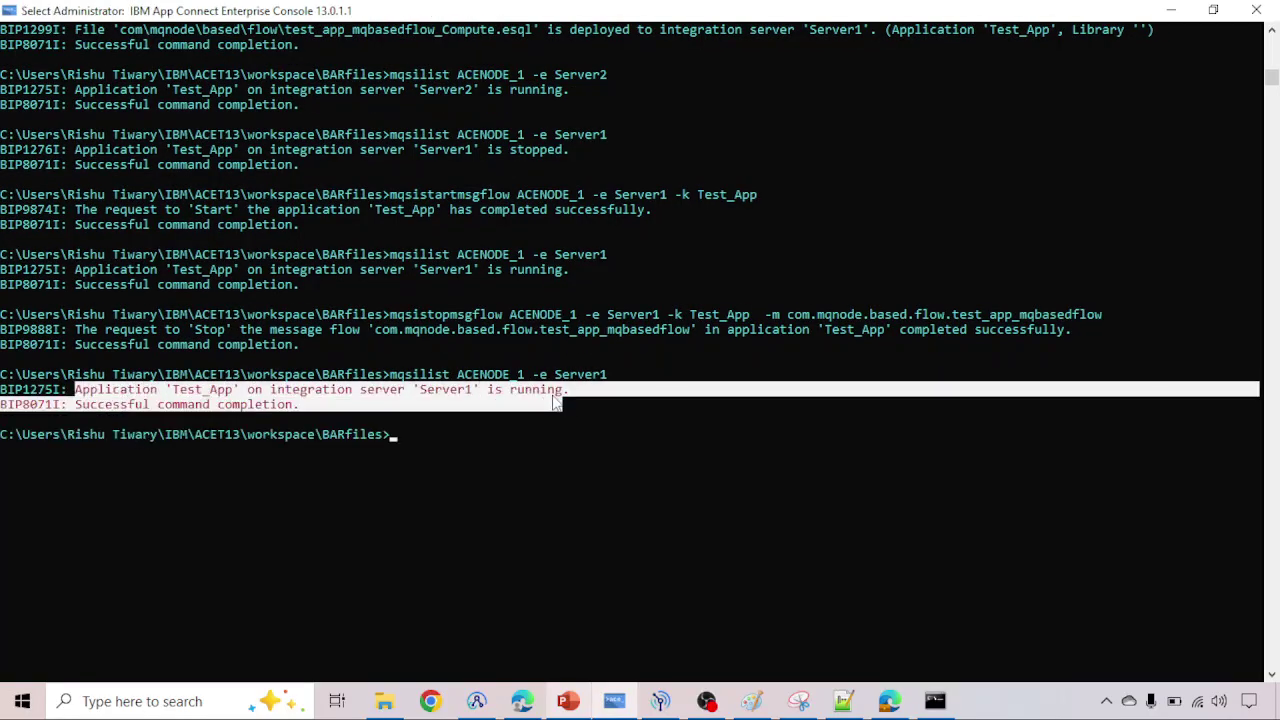
right_click(552, 402)
Step: List Test_App's resources with mqsilist ACENODE_1 -e Server1 -k Test_App and compare the message flow's status with the application's
key(Up)
key(Up)
key(Up)
key(Up)
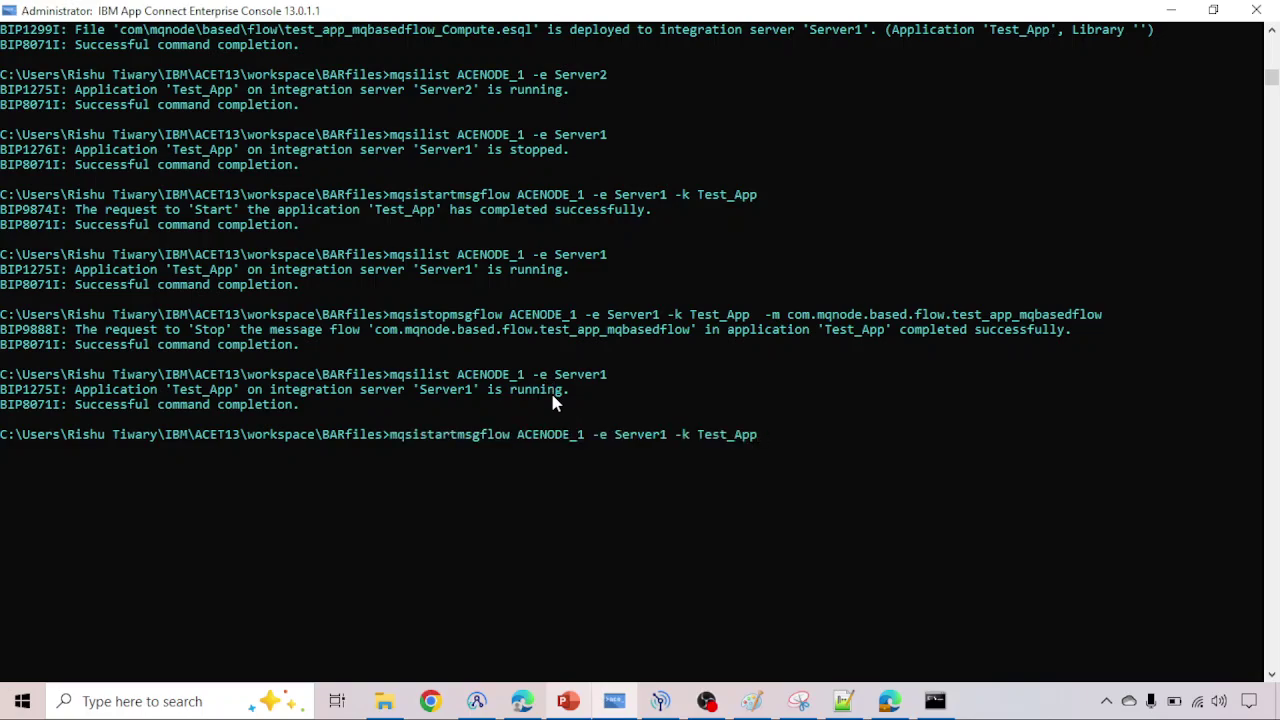
key(Down)
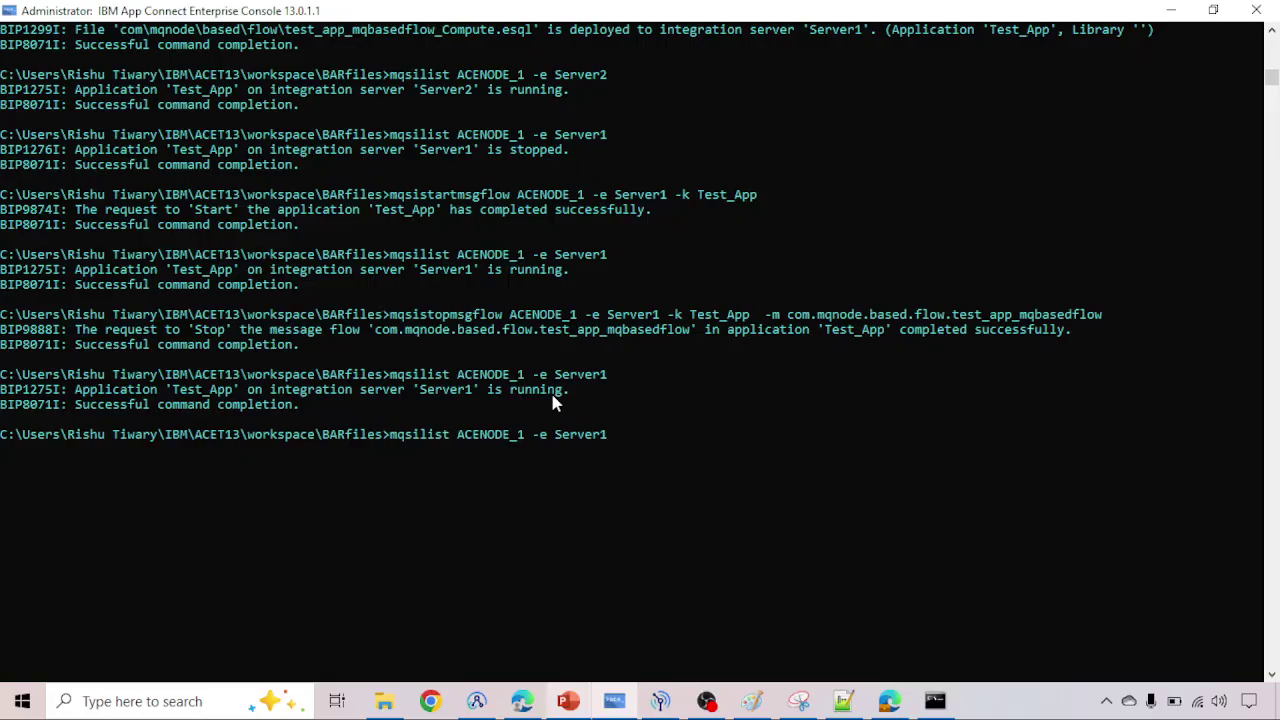
text(-k Test_a)
key(BackSpace)
text(App)
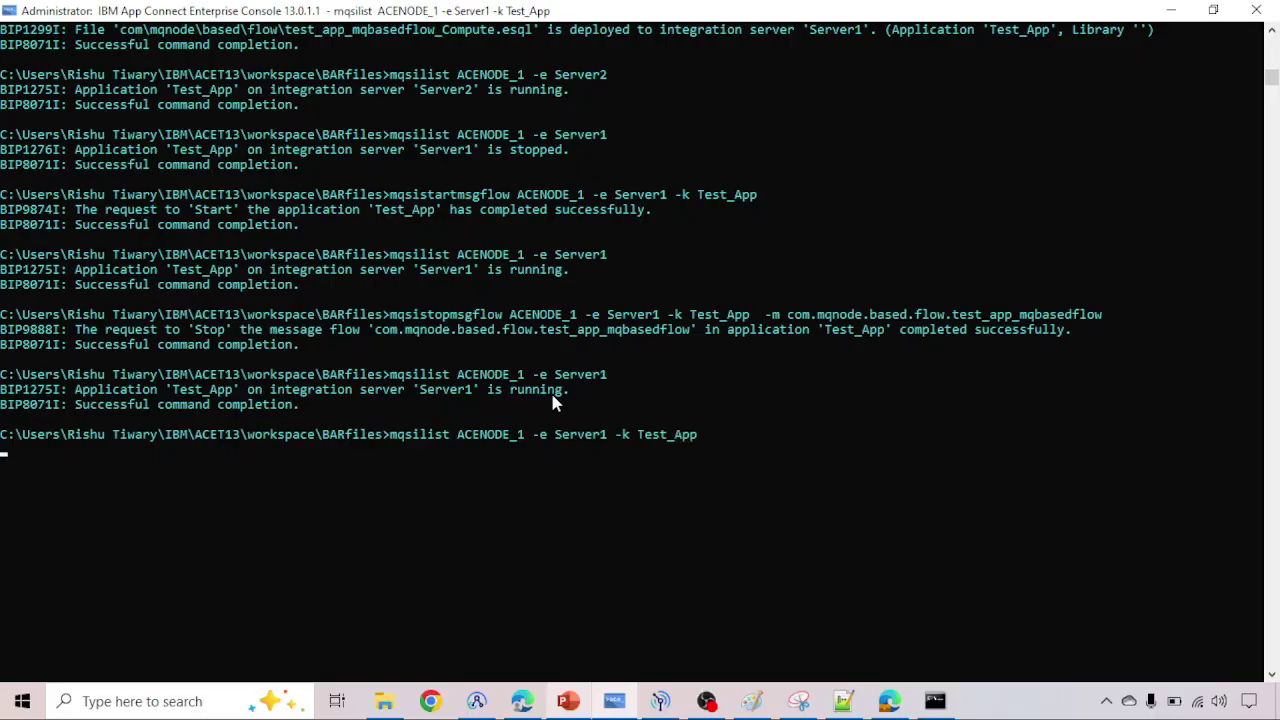
scroll(555, 400, down, 2)
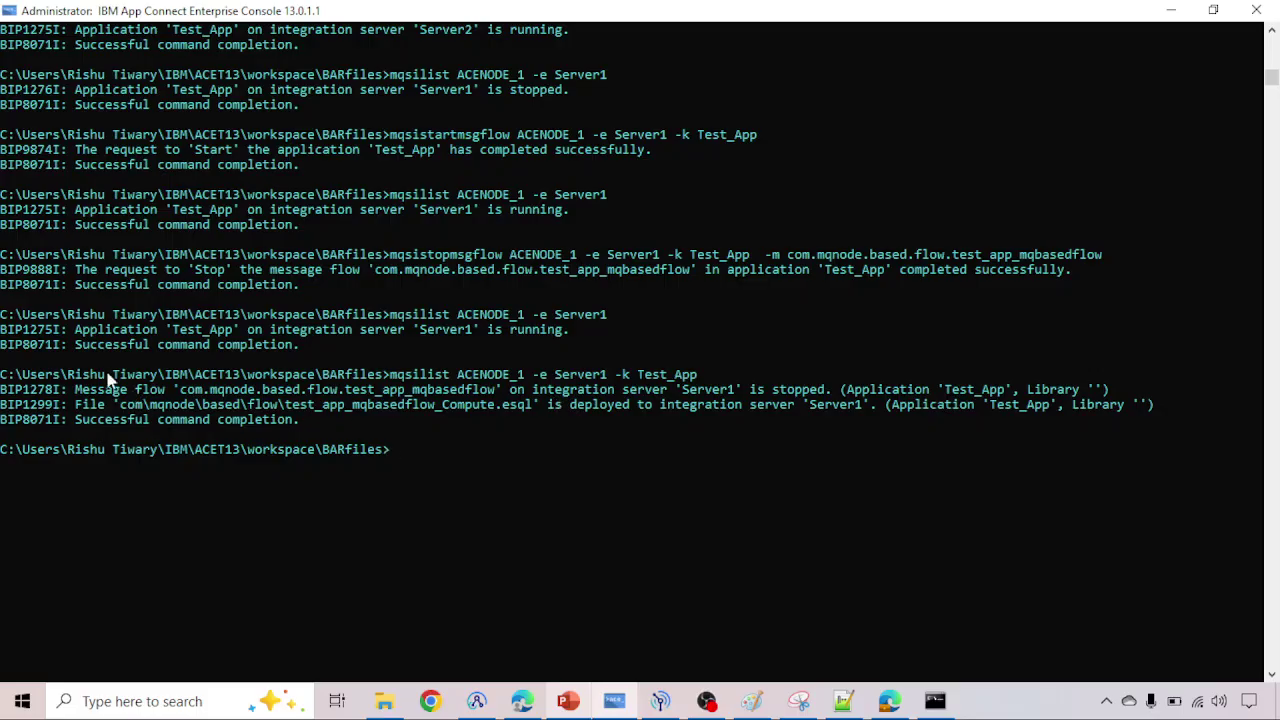
drag(75, 330, 560, 340)
drag(76, 390, 826, 398)
Step: Start Test_App's message flow on Server1 with mqsistartmsgflow ACENODE_1 -e Server1 -k Test_App -m com.mqnode.based.flow.test_app_mqbasedflow
key(Up)
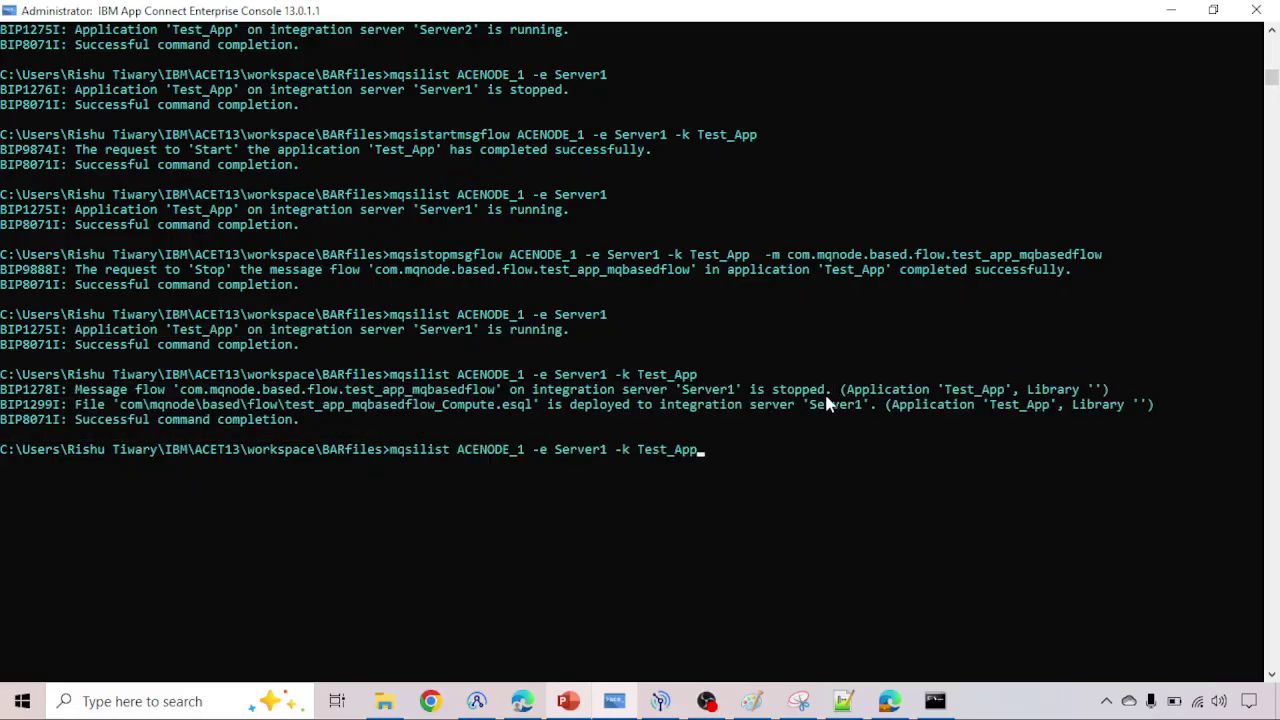
key(Up)
key(Up)
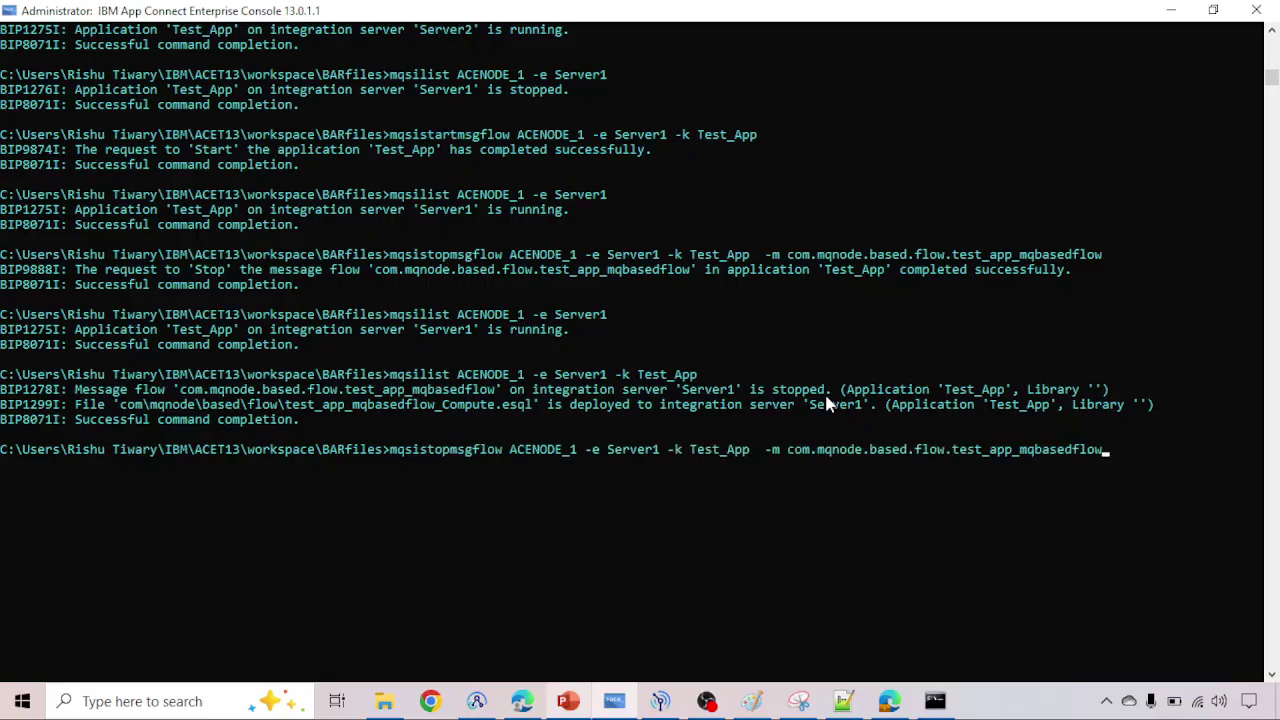
key(Left)
key(Left)
key(Left)
key(Left)
key(Left)
key(Left)
key(Left)
key(Left)
key(Left)
key(Left)
key(Left)
key(Left)
key(Left)
key(Left)
key(Left)
key(Left)
key(Left)
key(Left)
key(Left)
key(Left)
key(Left)
key(Left)
key(Left)
key(Left)
key(Left)
key(Left)
key(Left)
key(Left)
key(Left)
key(Left)
key(Left)
key(Left)
key(Left)
key(Left)
key(Left)
key(Left)
key(Left)
key(BackSpace)
key(BackSpace)
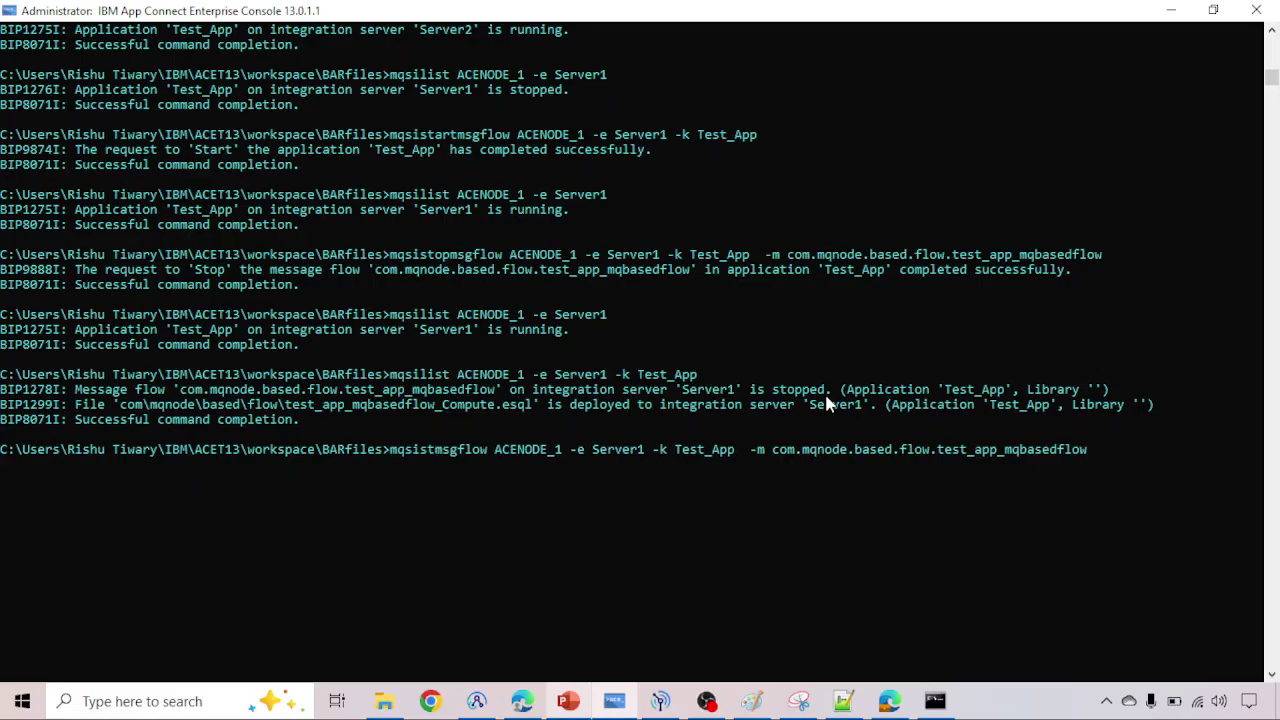
text(art)
key(Return)
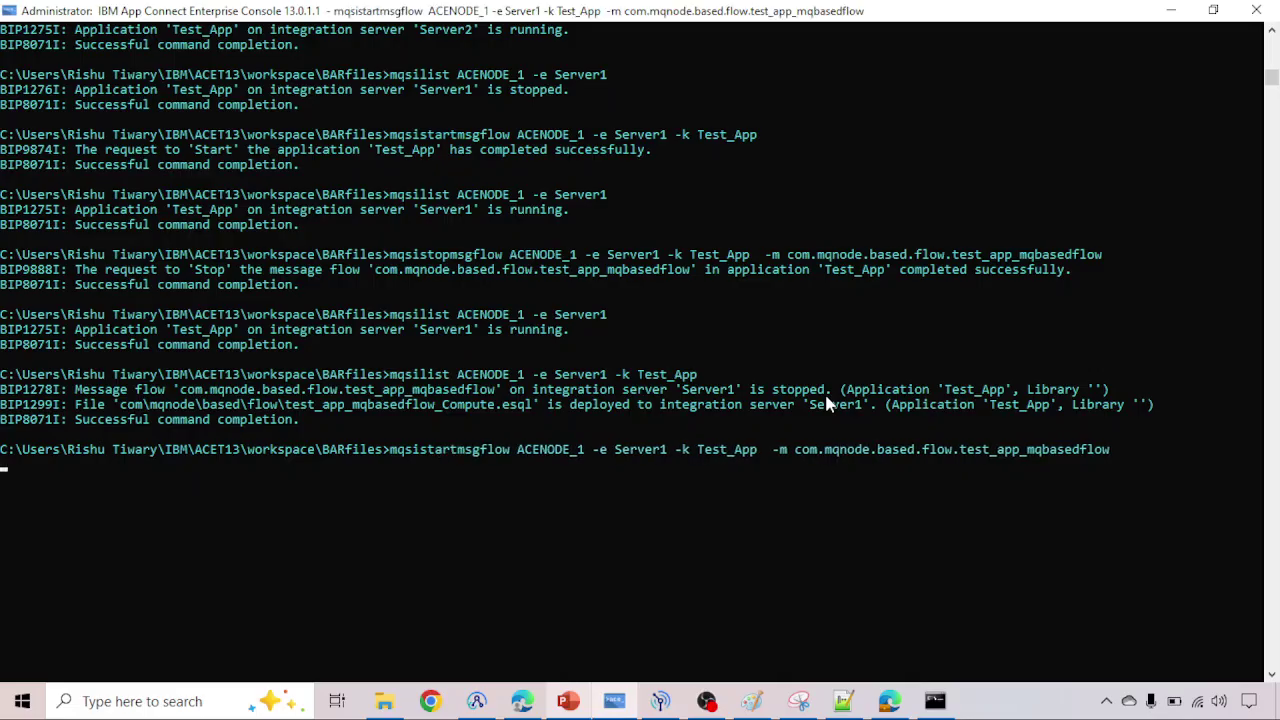
scroll(824, 391, down, 2)
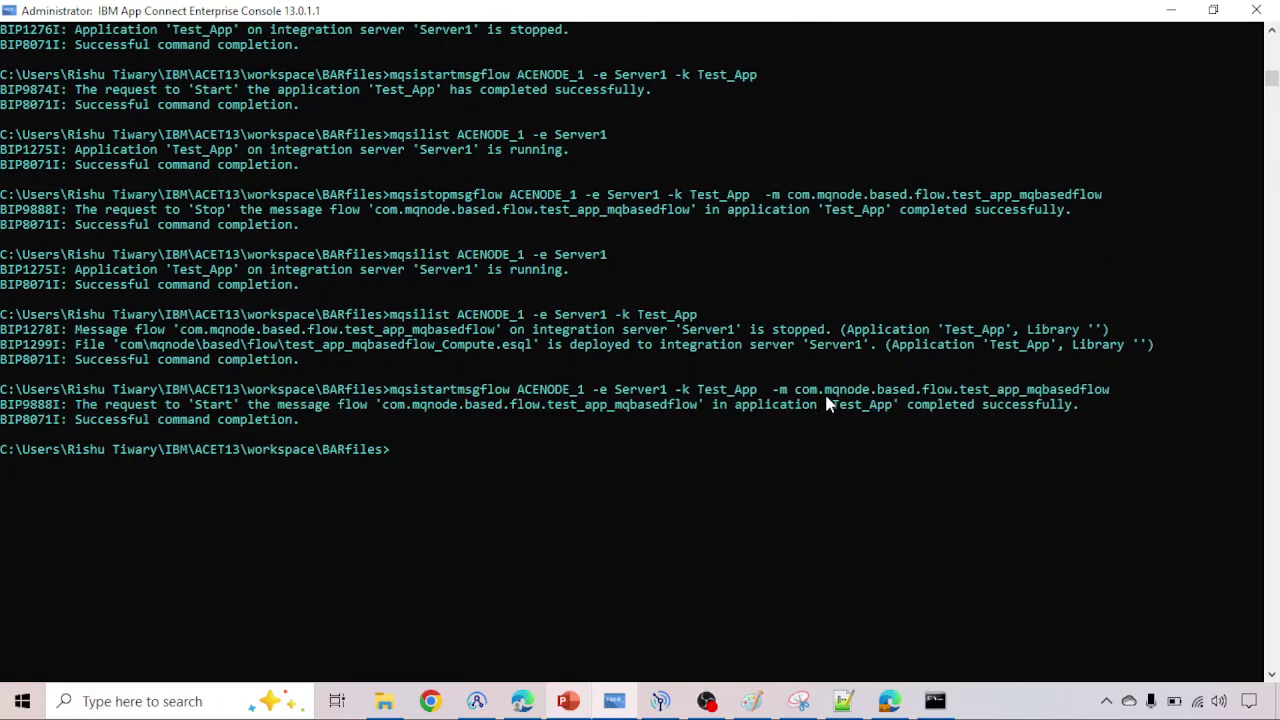
Step: Check the message flow's status after the start request with mqsilist ACENODE_1 -e Server1 -k Test_App
key(Up)
key(Up)
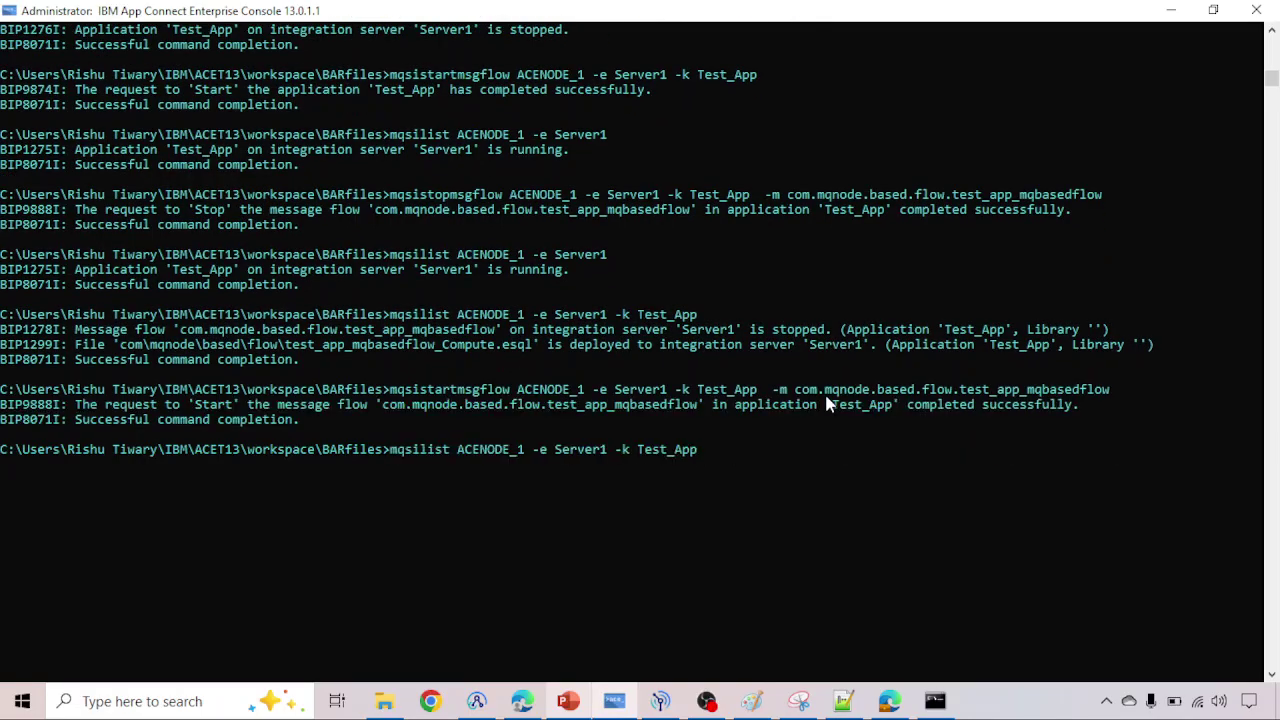
key(Return)
scroll(826, 403, down, 2)
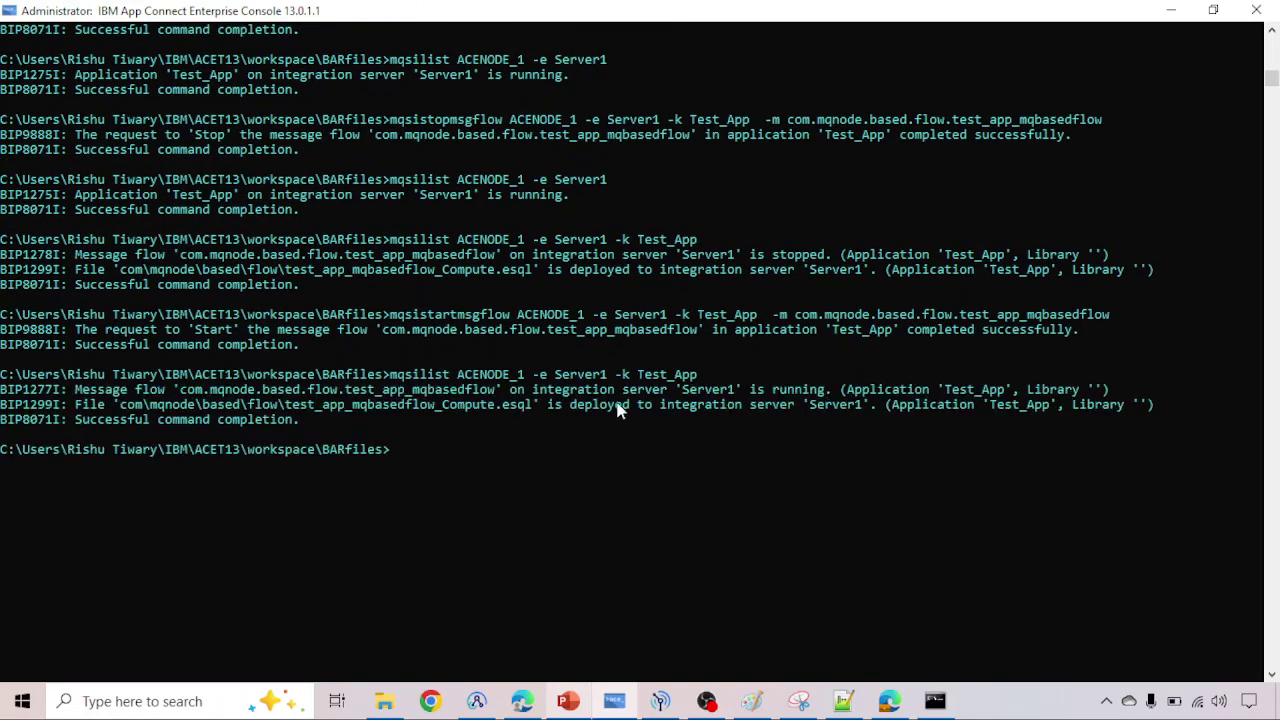
click(716, 390)
Step: Review the earlier mqsilist and mqsilist ACENODE_1 commands and their node and server listings in the console history
scroll(716, 393, up, 12)
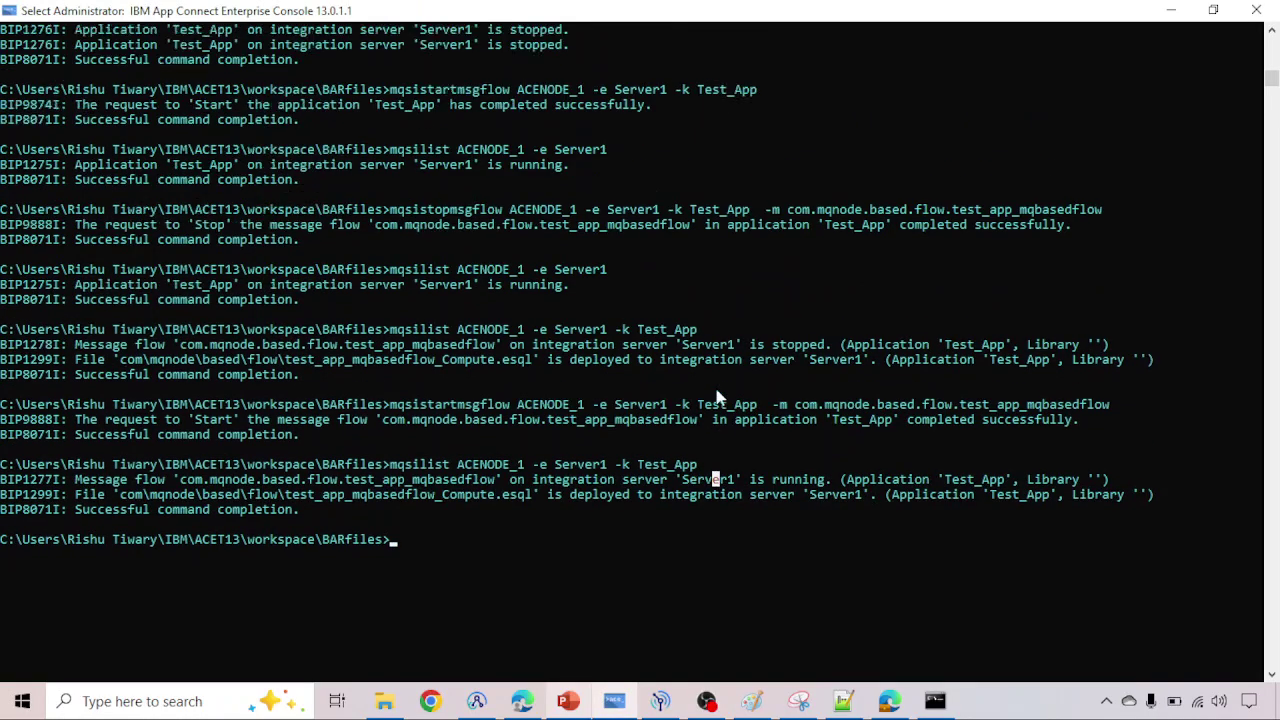
scroll(716, 396, up, 7)
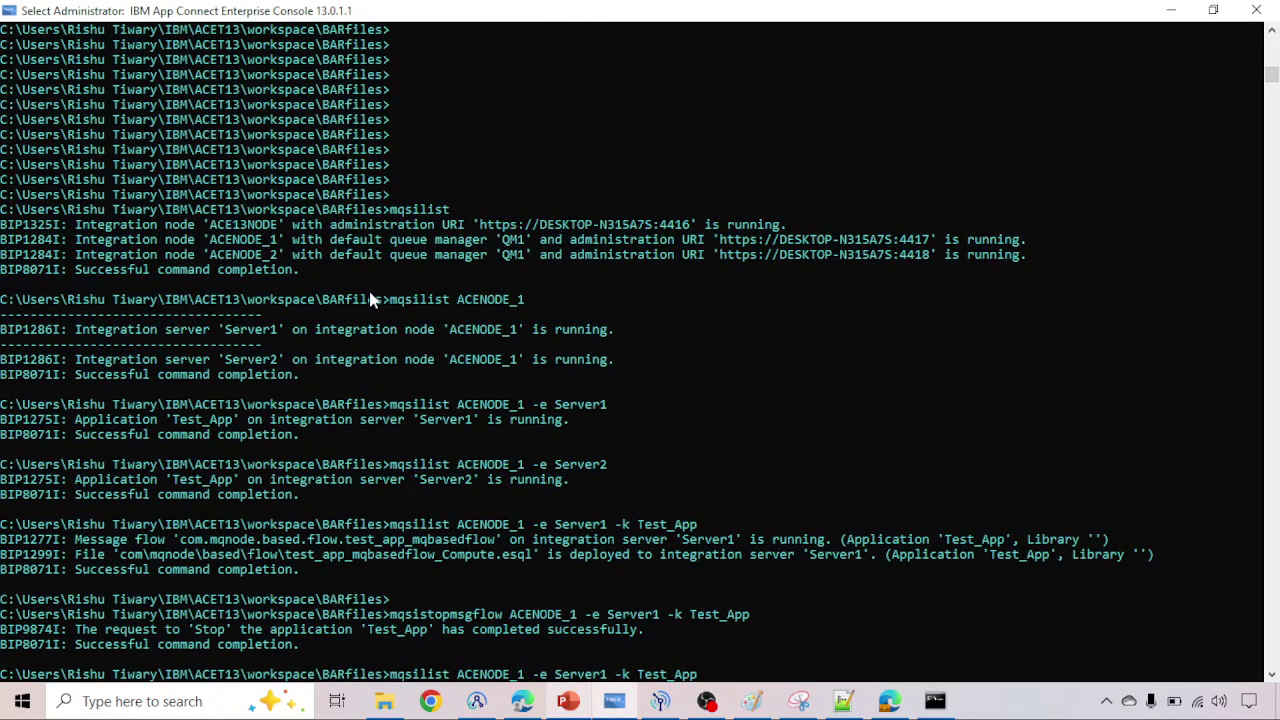
scroll(370, 300, up, 1)
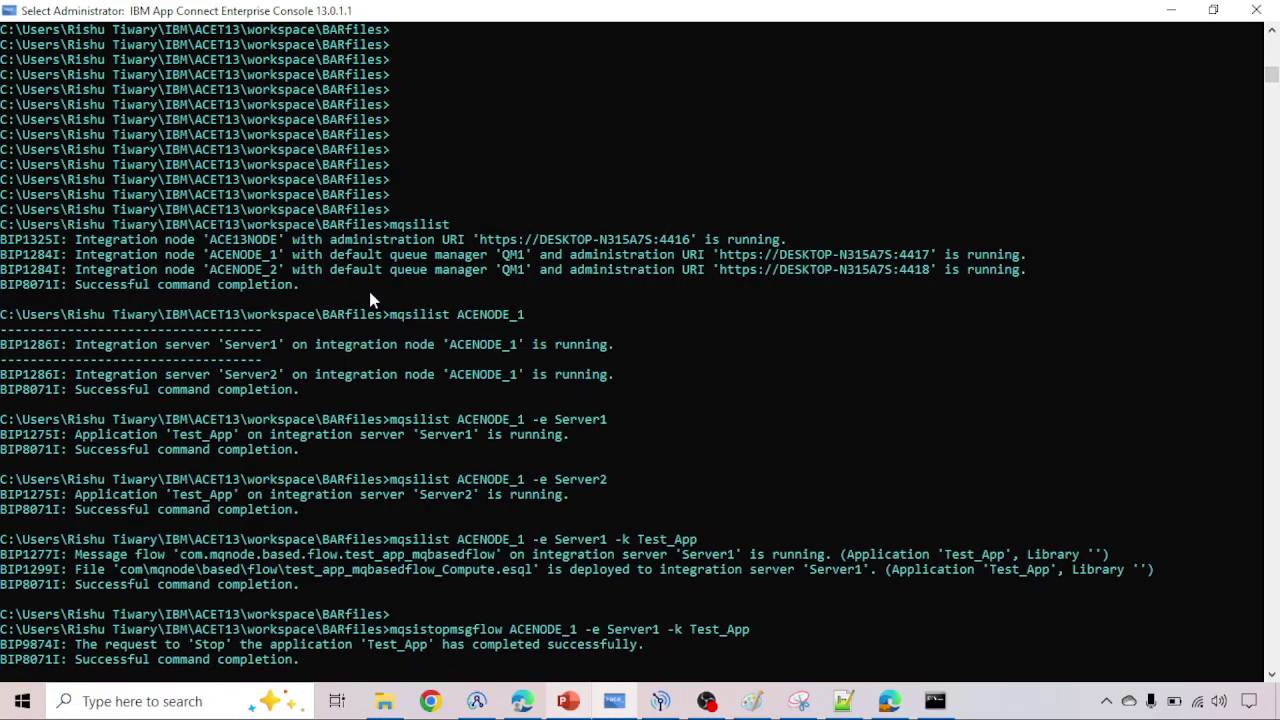
scroll(370, 300, down, 1)
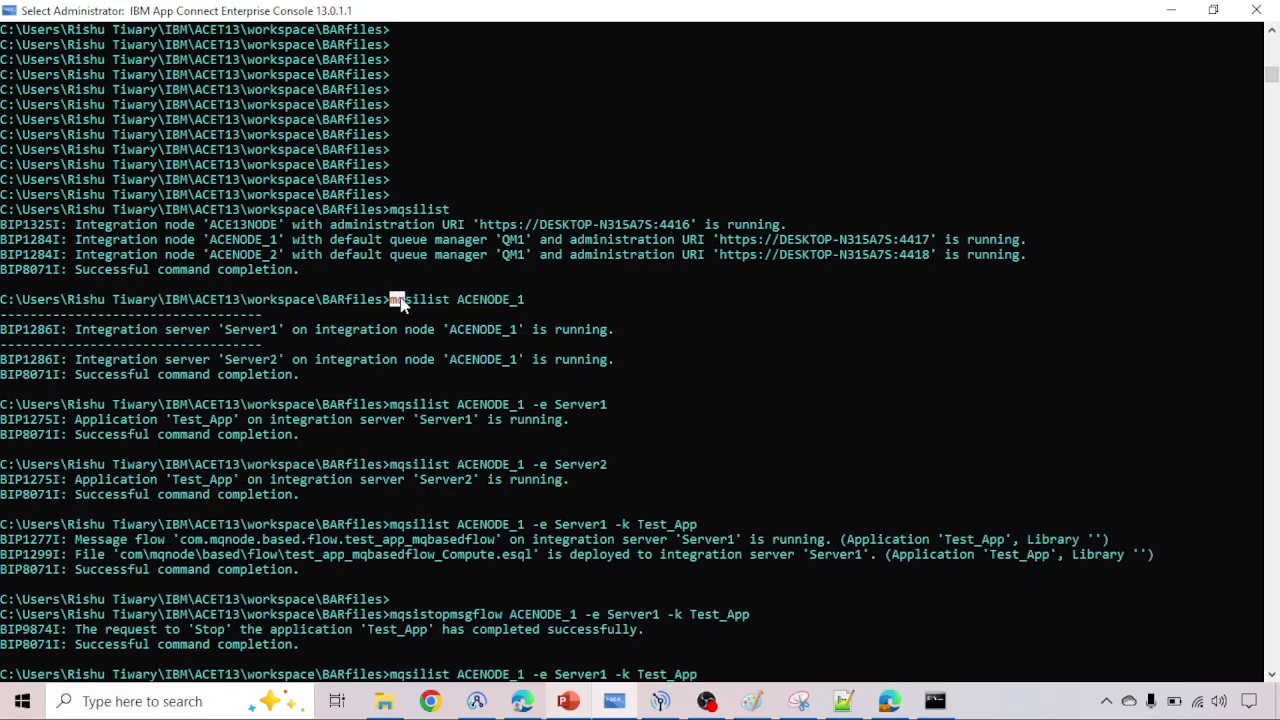
click(392, 210)
drag(392, 210, 466, 214)
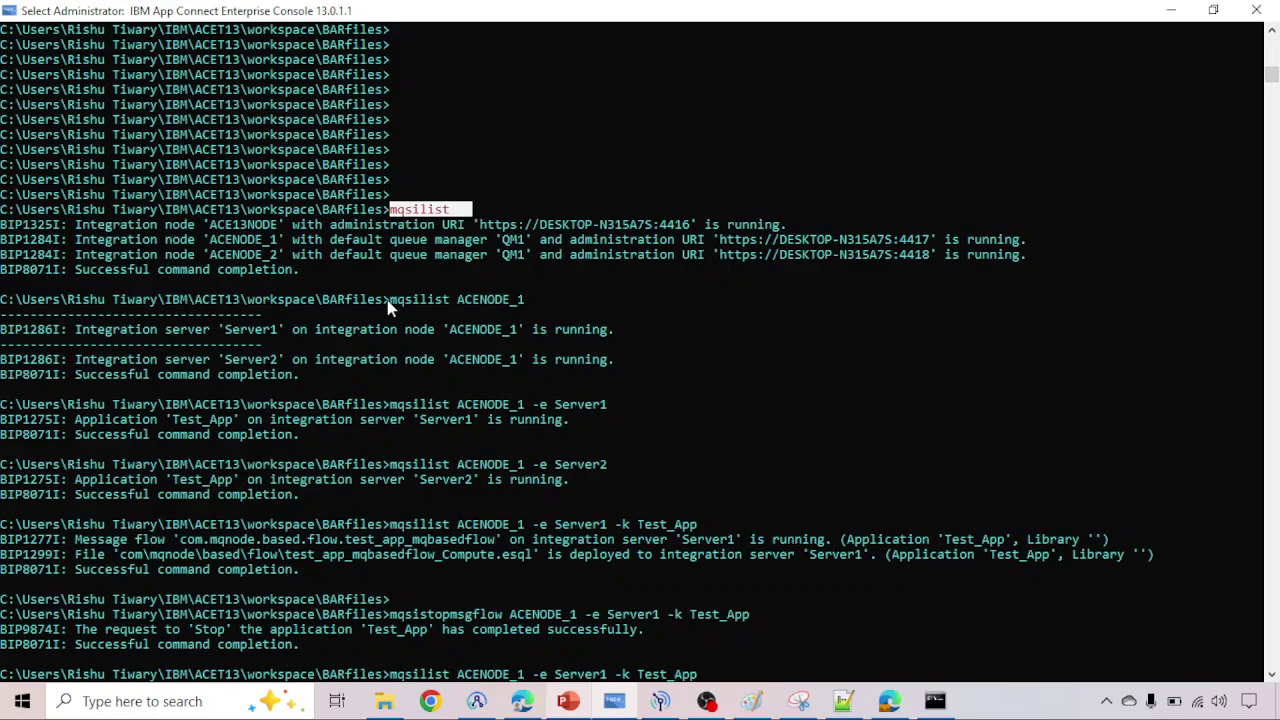
drag(387, 301, 530, 302)
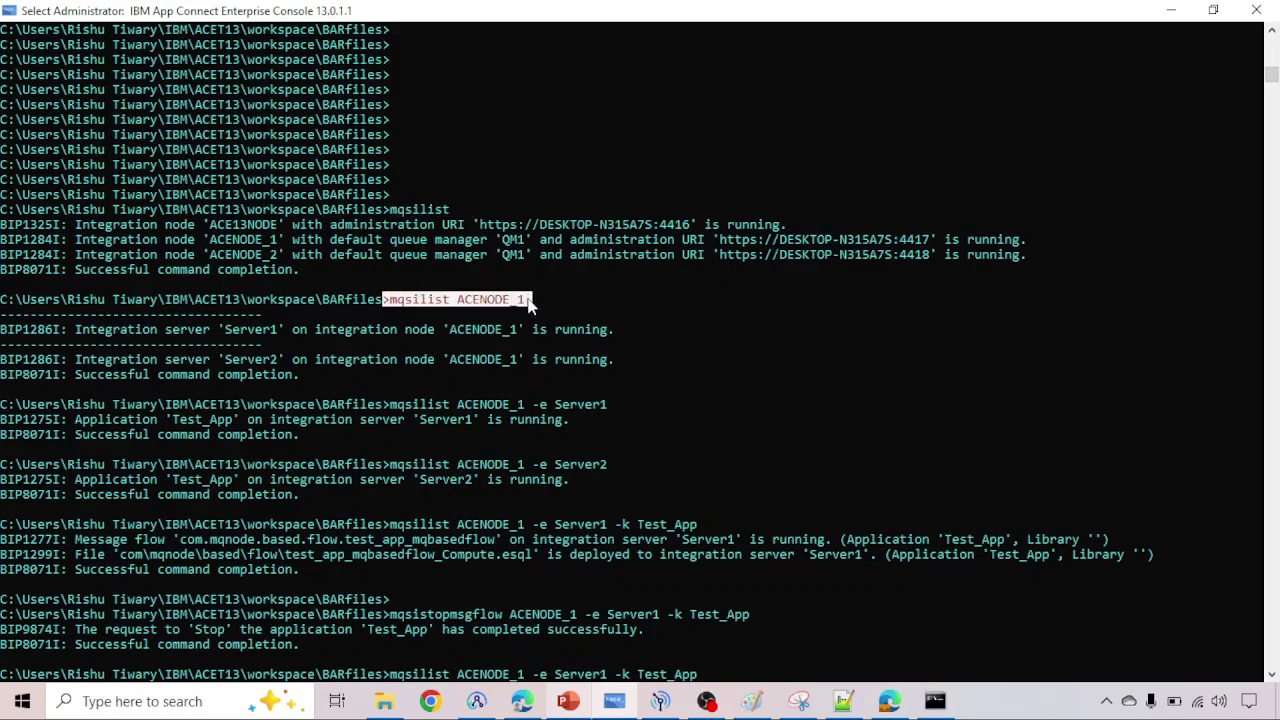
scroll(530, 305, down, 2)
scroll(530, 305, down, 2)
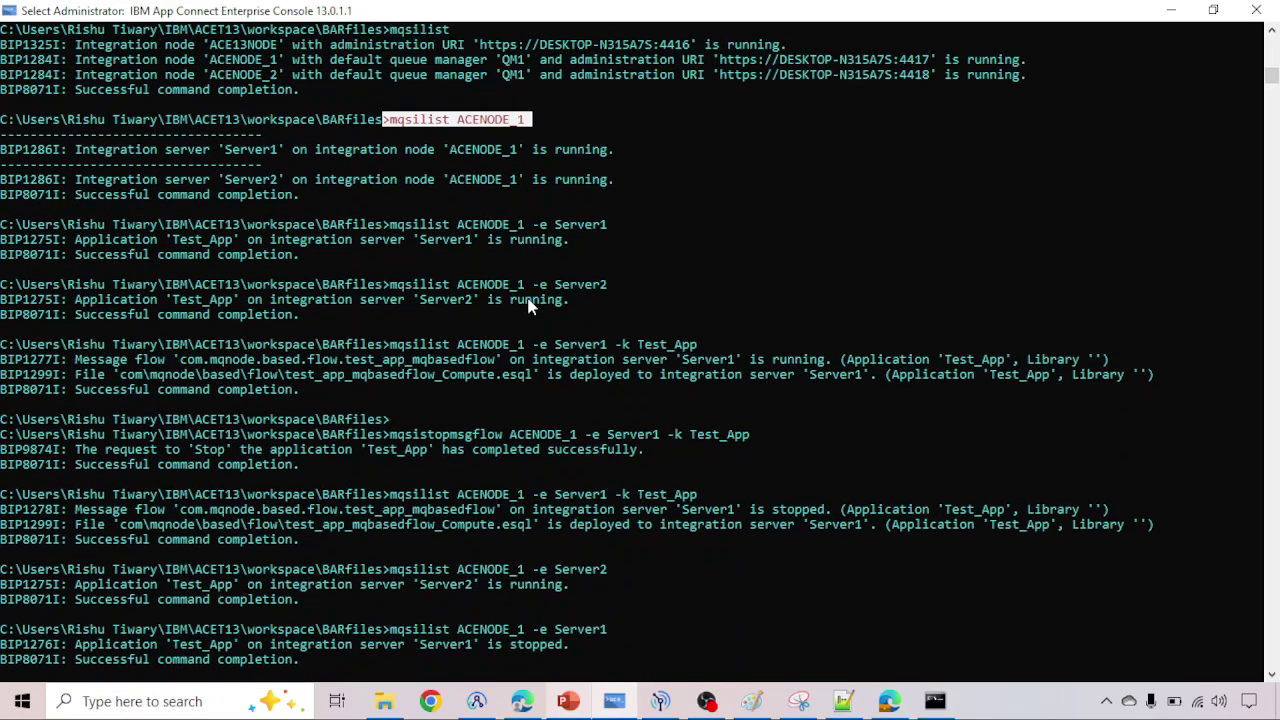
Step: Review the mqsilist ACENODE_1 -e Server1 command, its -k Test_App option and the message flow and ESQL file listing
click(392, 226)
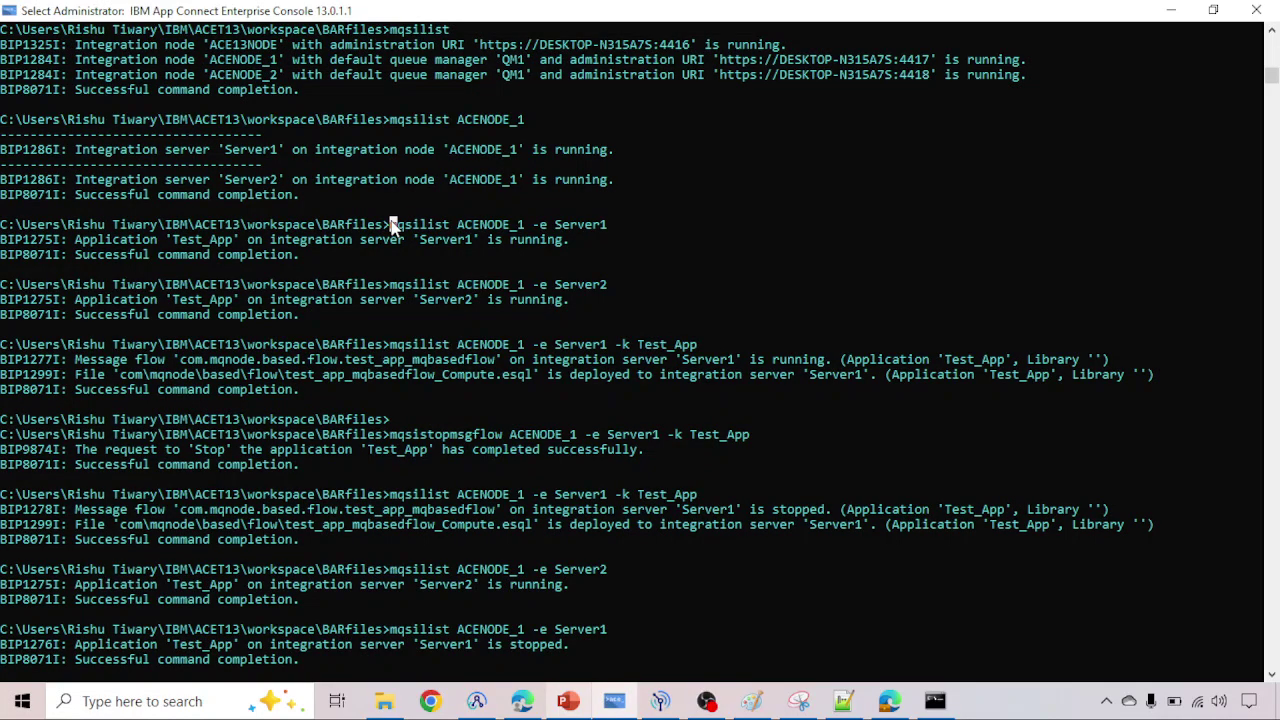
drag(392, 226, 606, 232)
scroll(606, 232, down, 2)
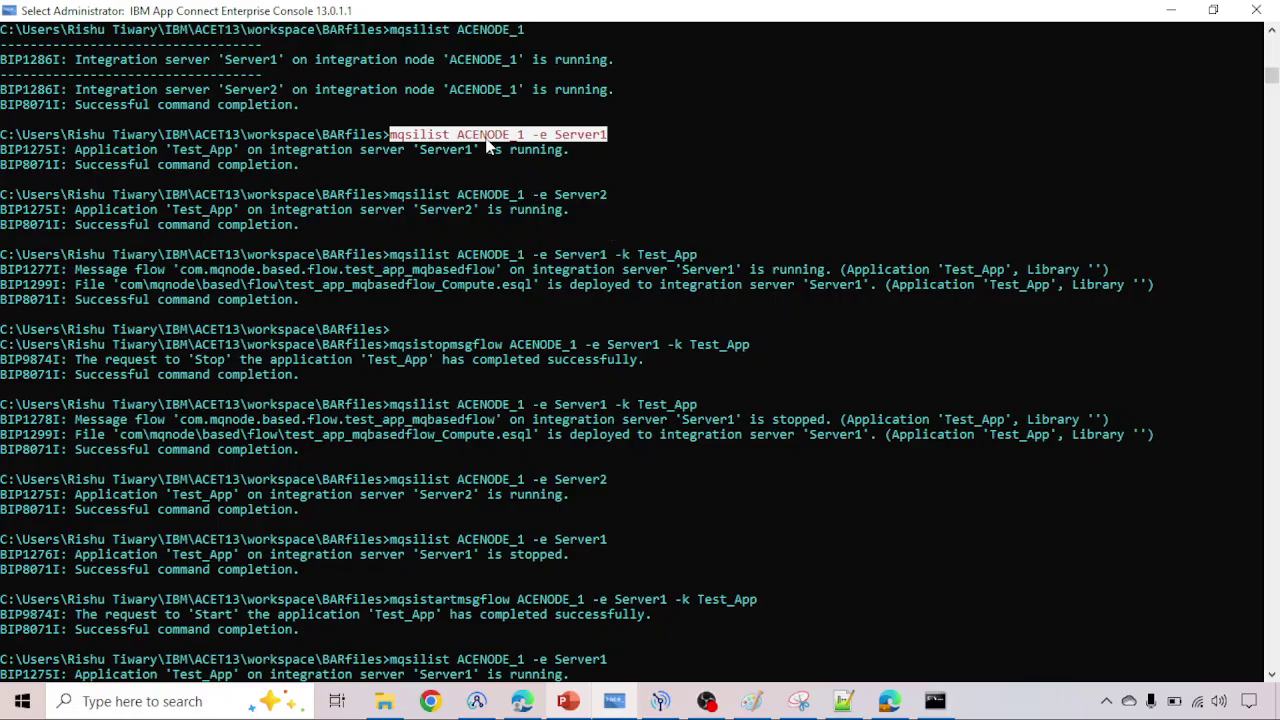
scroll(484, 254, down, 1)
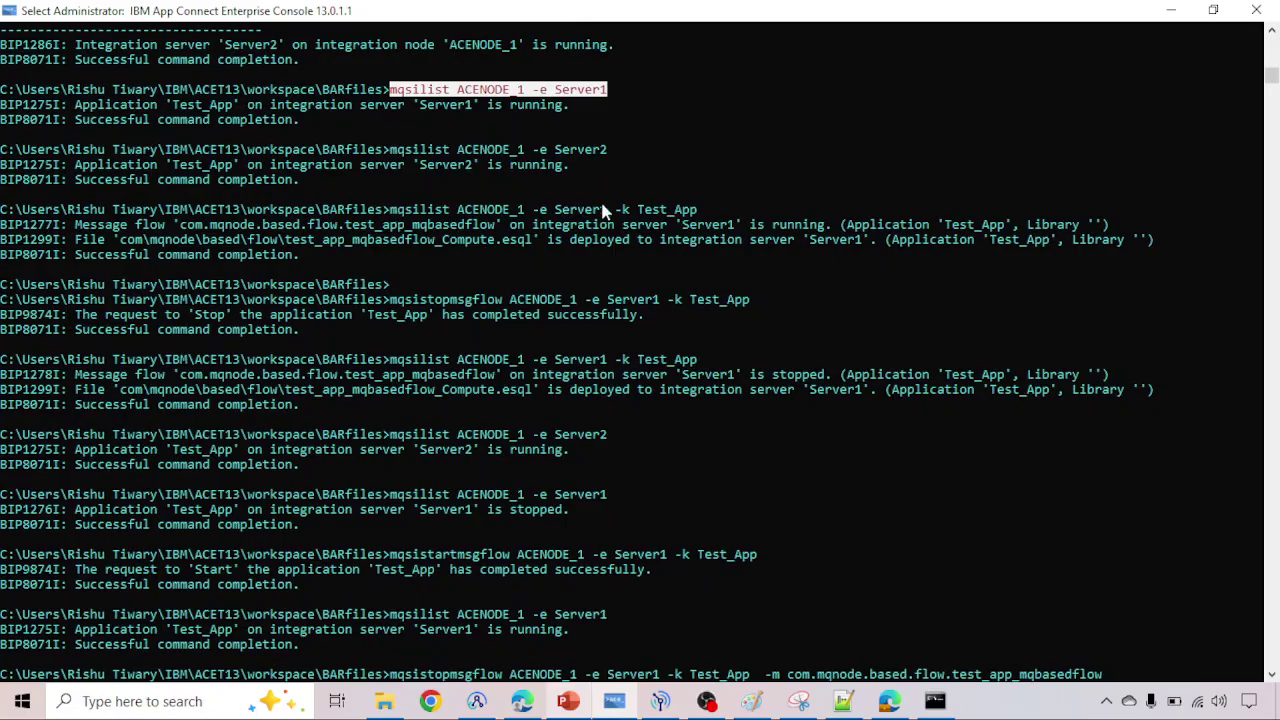
drag(607, 210, 701, 214)
scroll(699, 211, down, 1)
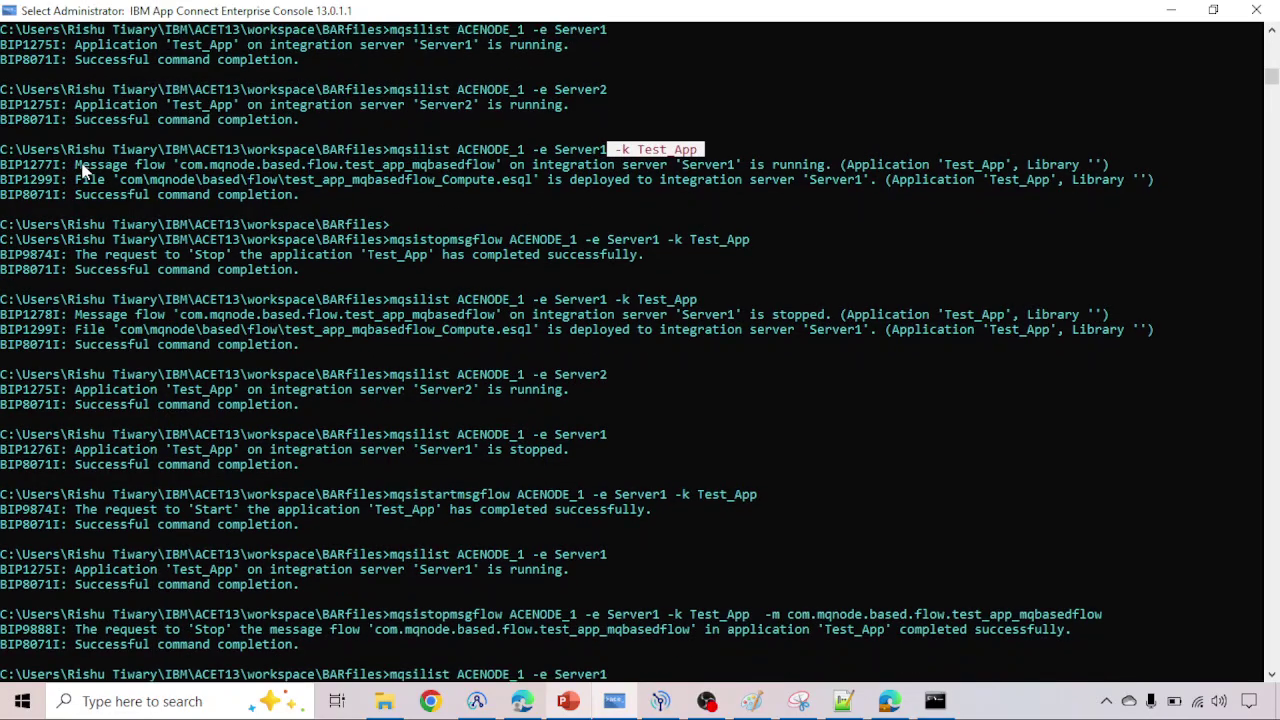
drag(76, 166, 345, 197)
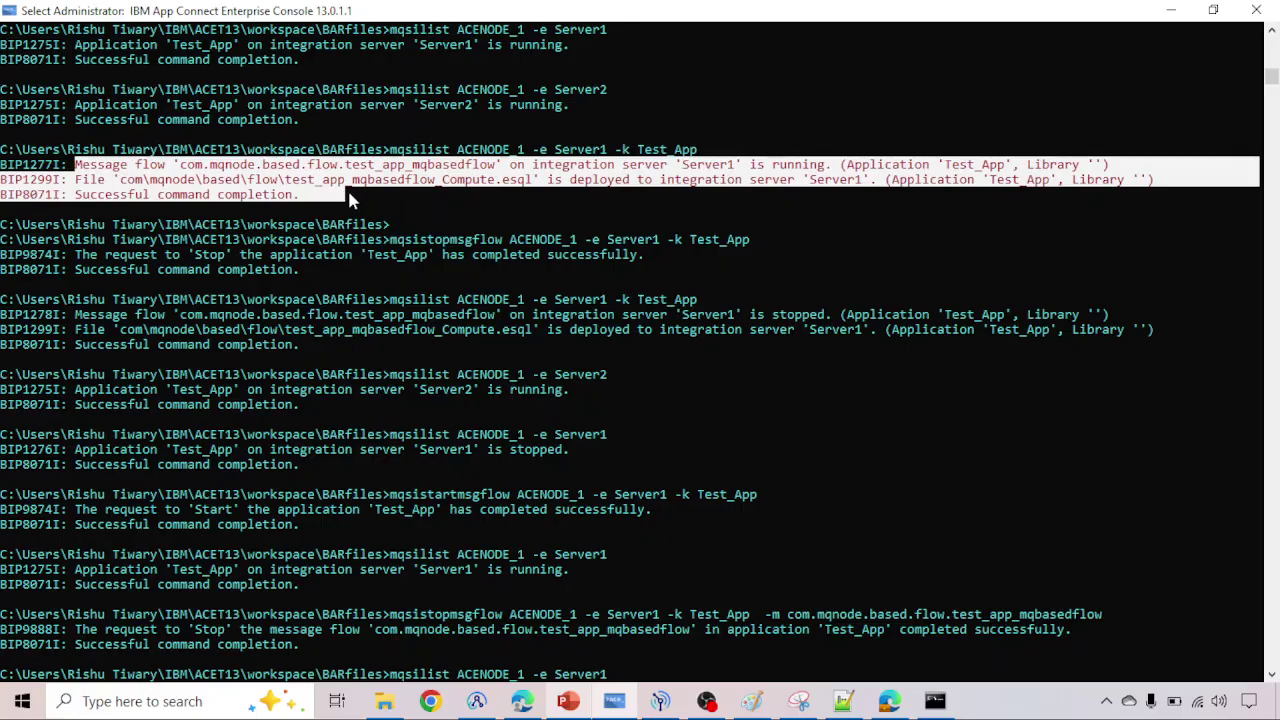
click(353, 196)
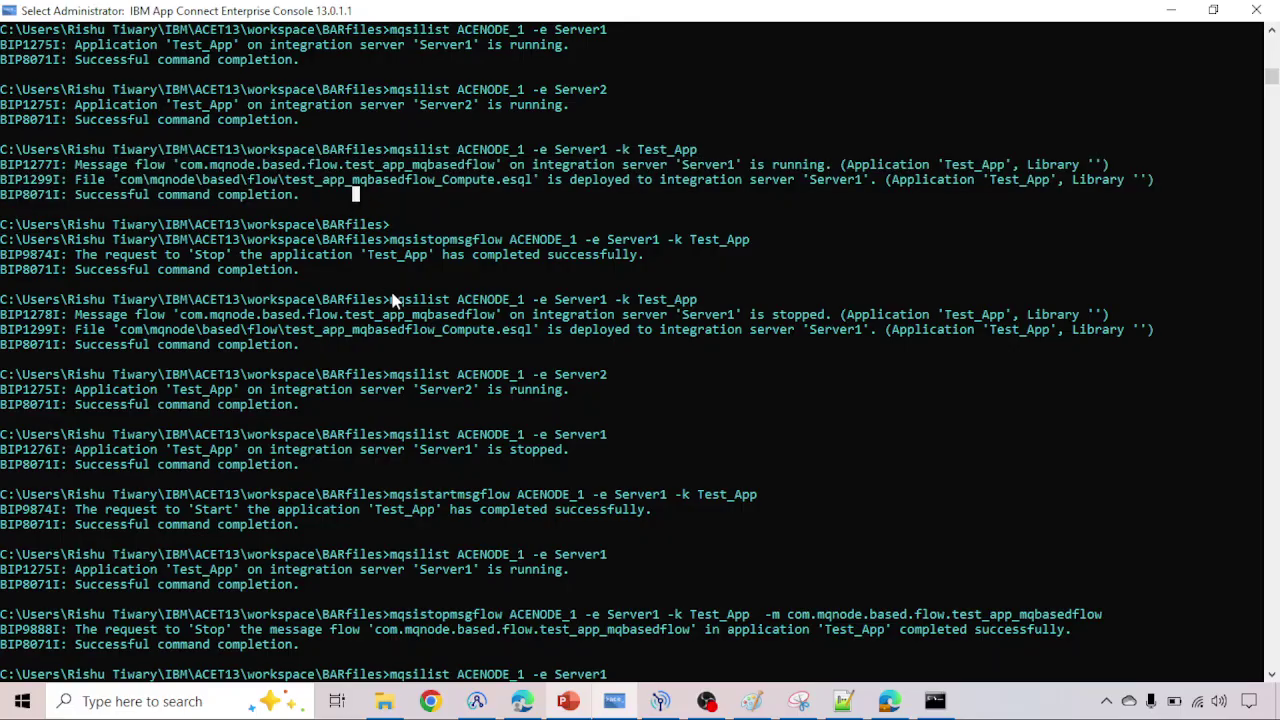
Step: Review the mqsistopmsgflow ACENODE_1 -e Server1 command and its -k Test_App option in the console history
click(393, 240)
drag(393, 242, 658, 243)
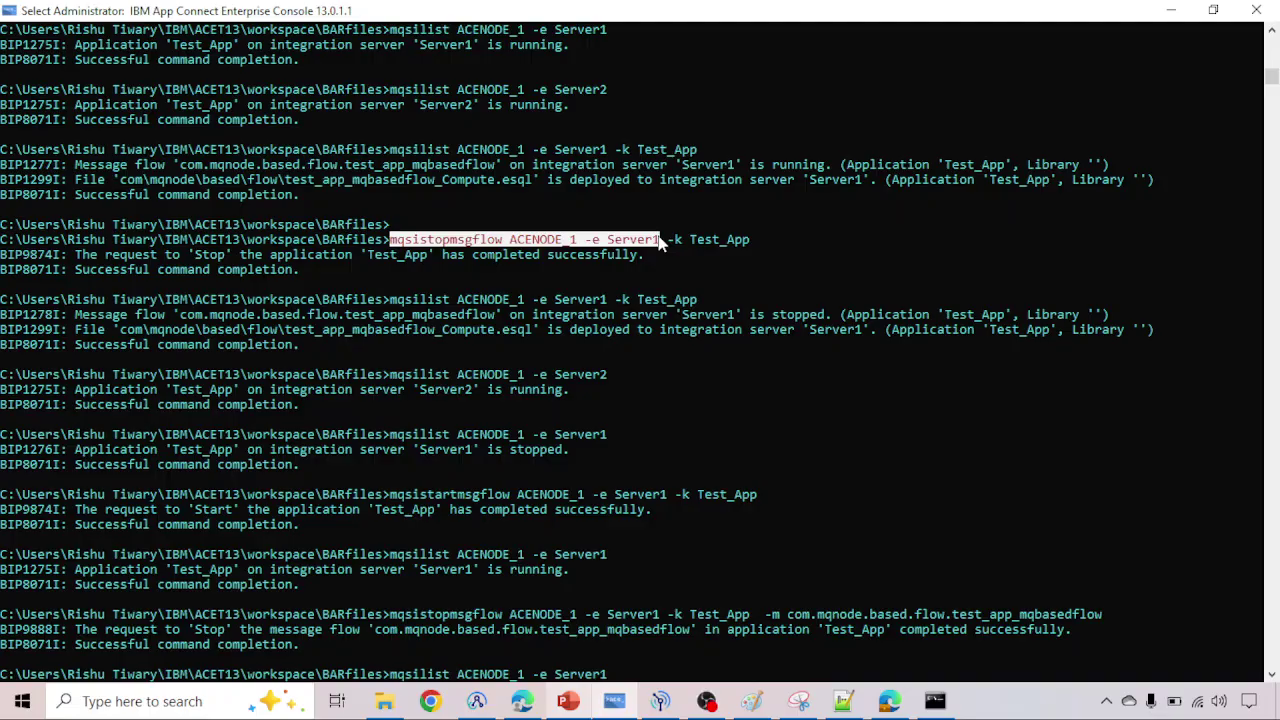
click(658, 243)
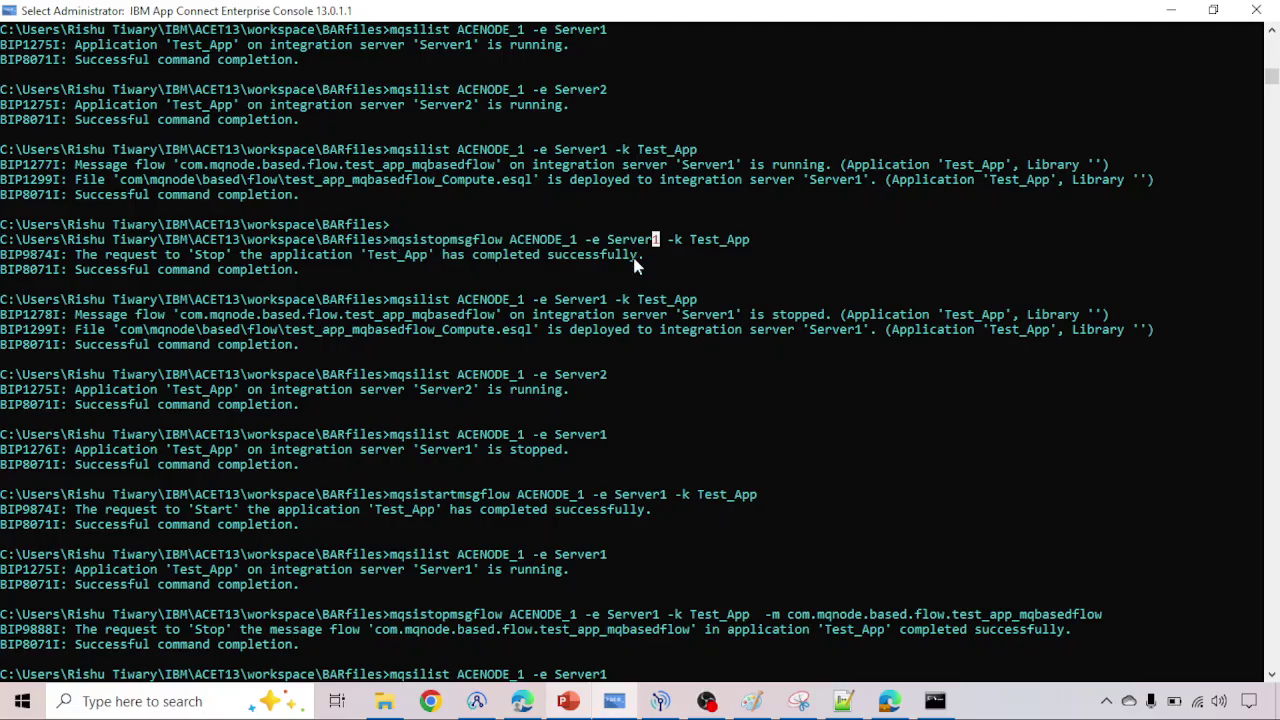
drag(669, 243, 751, 246)
drag(392, 241, 747, 242)
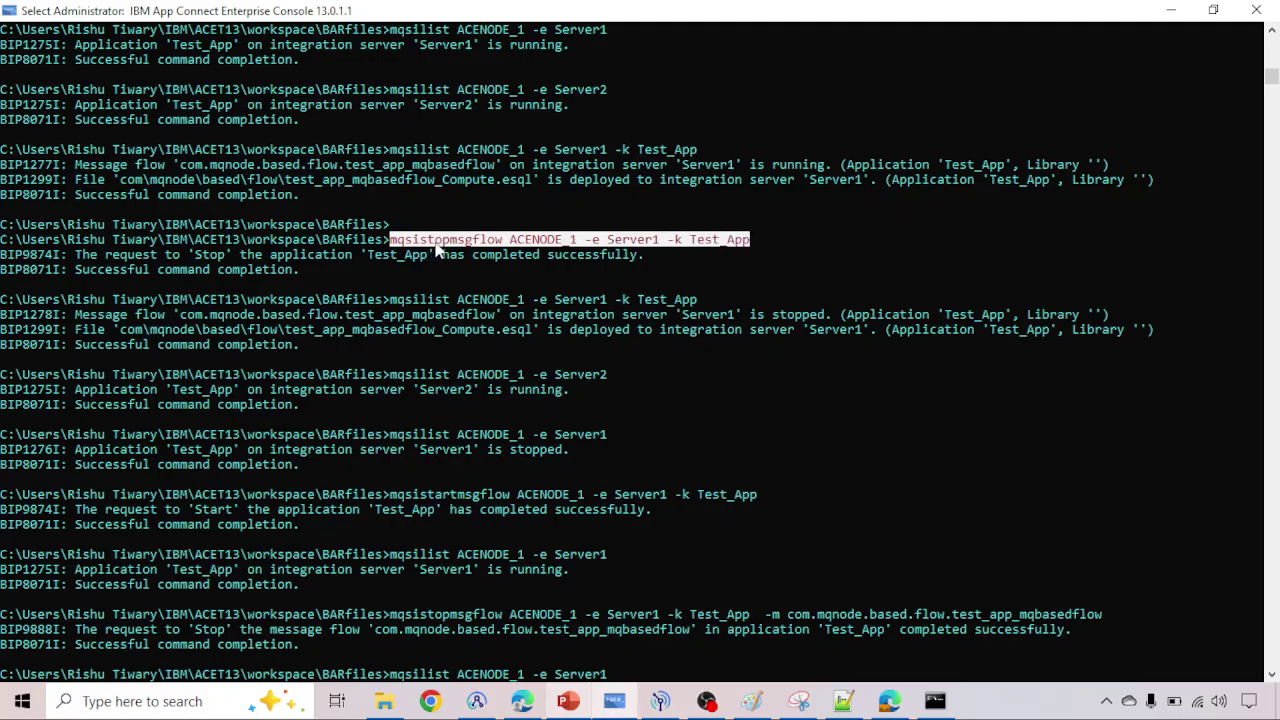
Step: Examine the stop command's -m option and compare its com.mqnode.based.flow.test_app_mqbasedflow value with the message flow name in the mqsilist output
scroll(453, 290, down, 2)
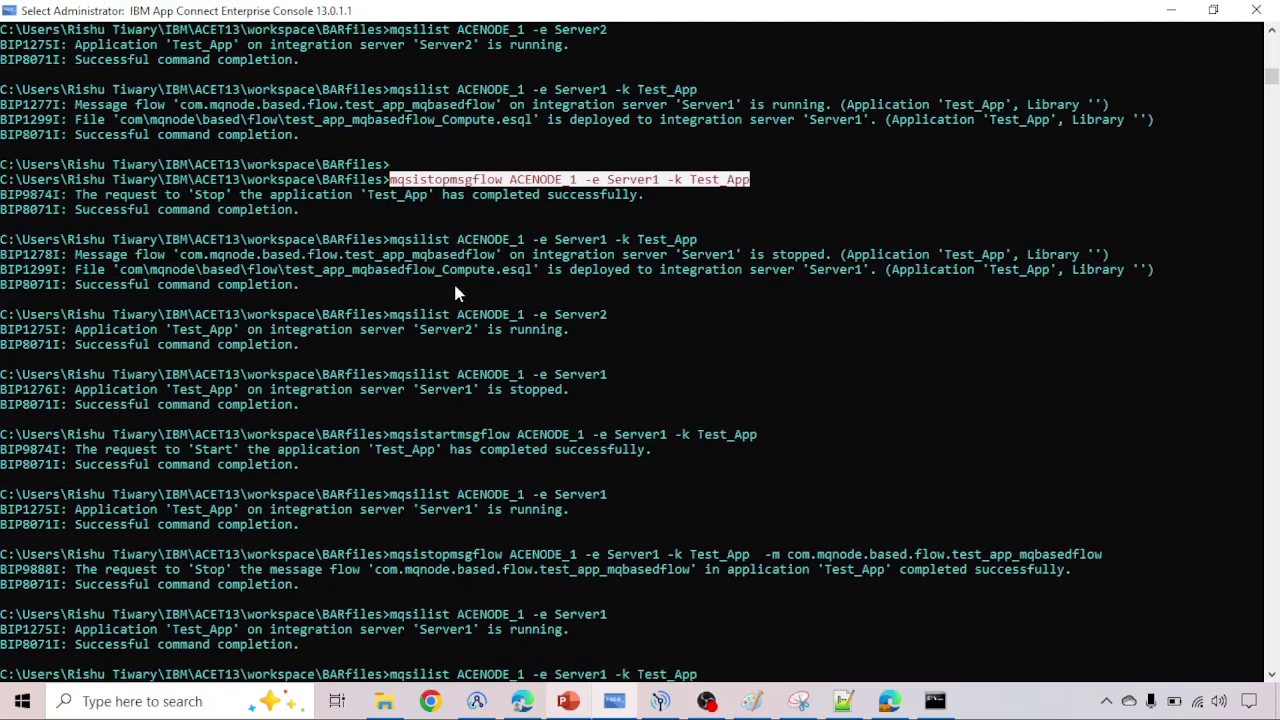
scroll(455, 292, down, 1)
scroll(455, 292, down, 4)
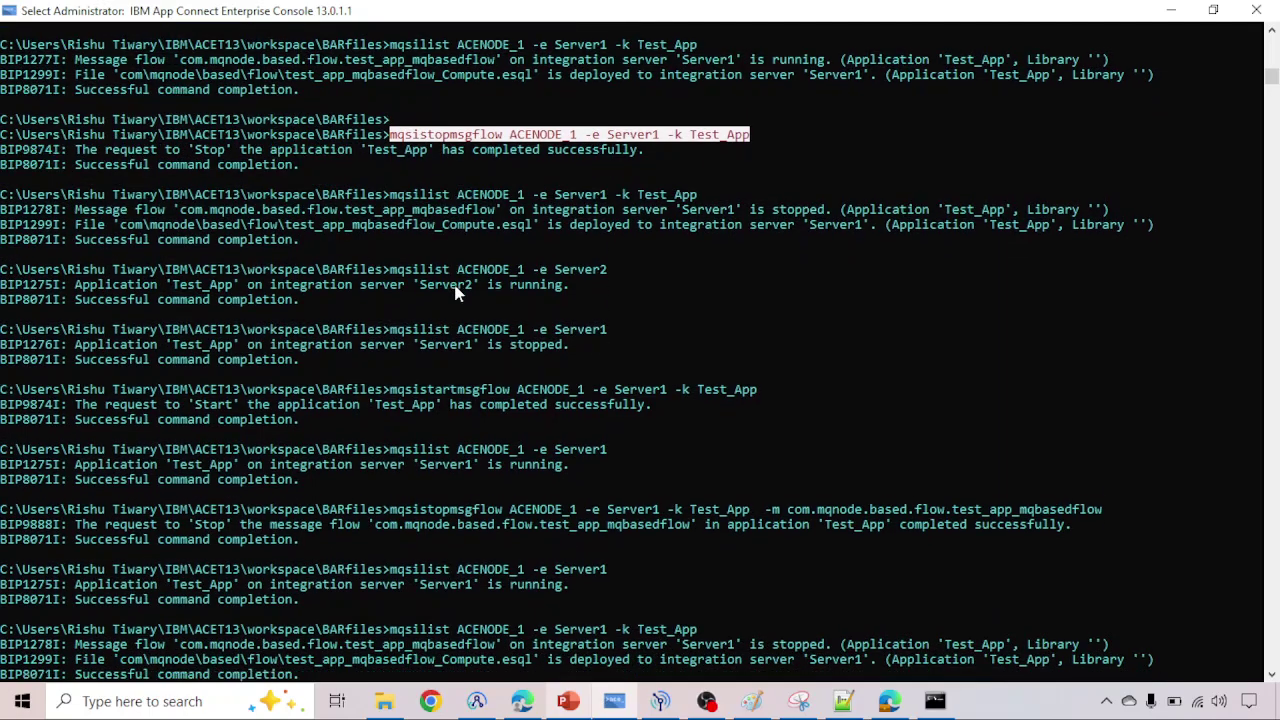
scroll(455, 292, up, 4)
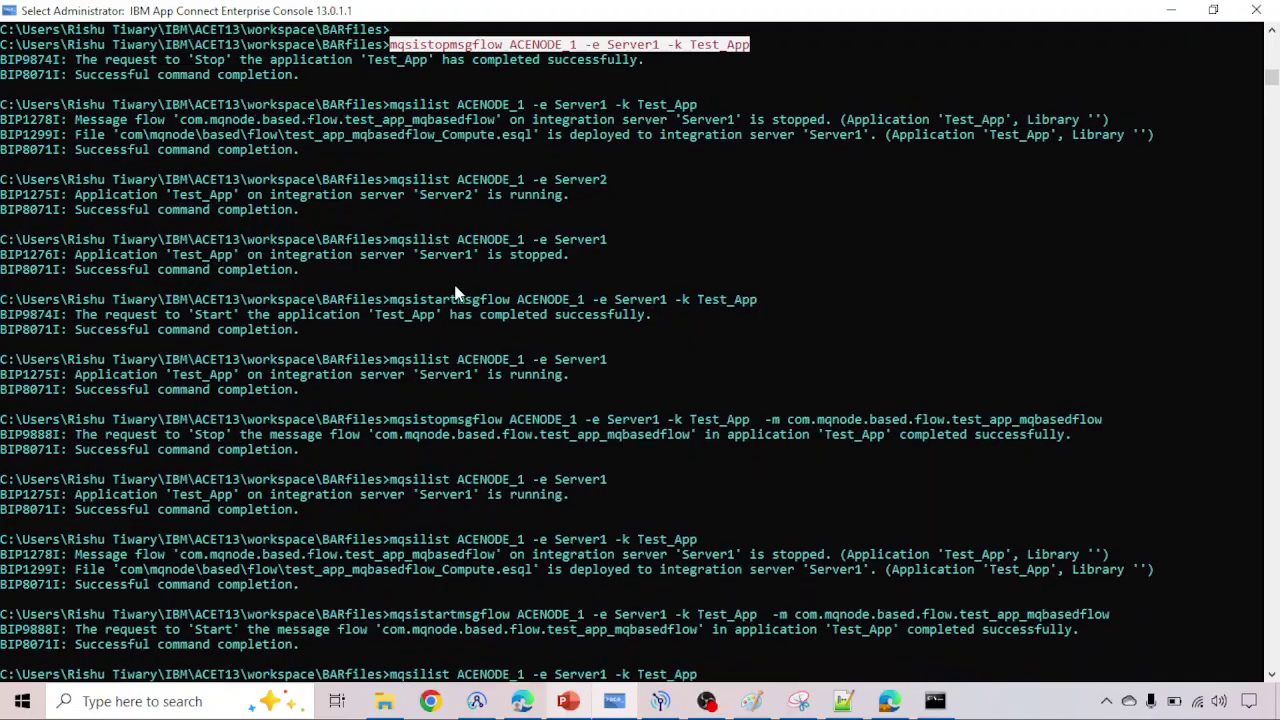
scroll(455, 292, down, 3)
scroll(455, 292, down, 4)
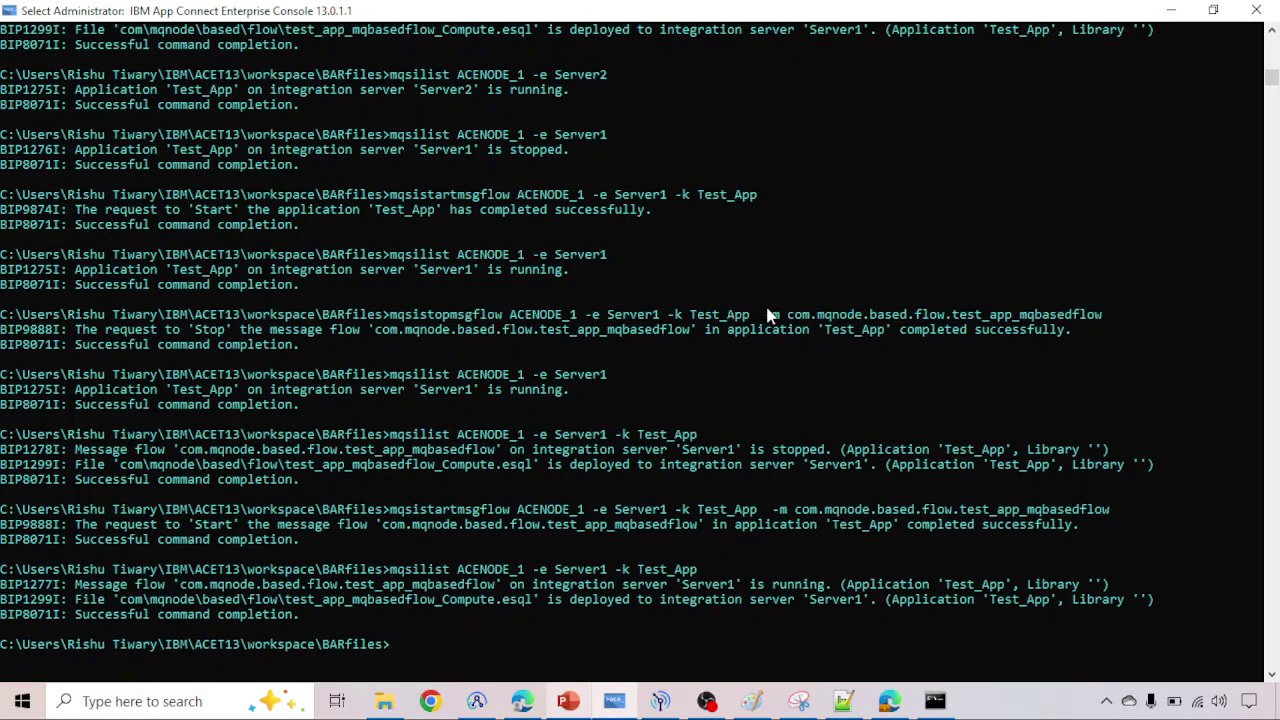
drag(765, 314, 1098, 318)
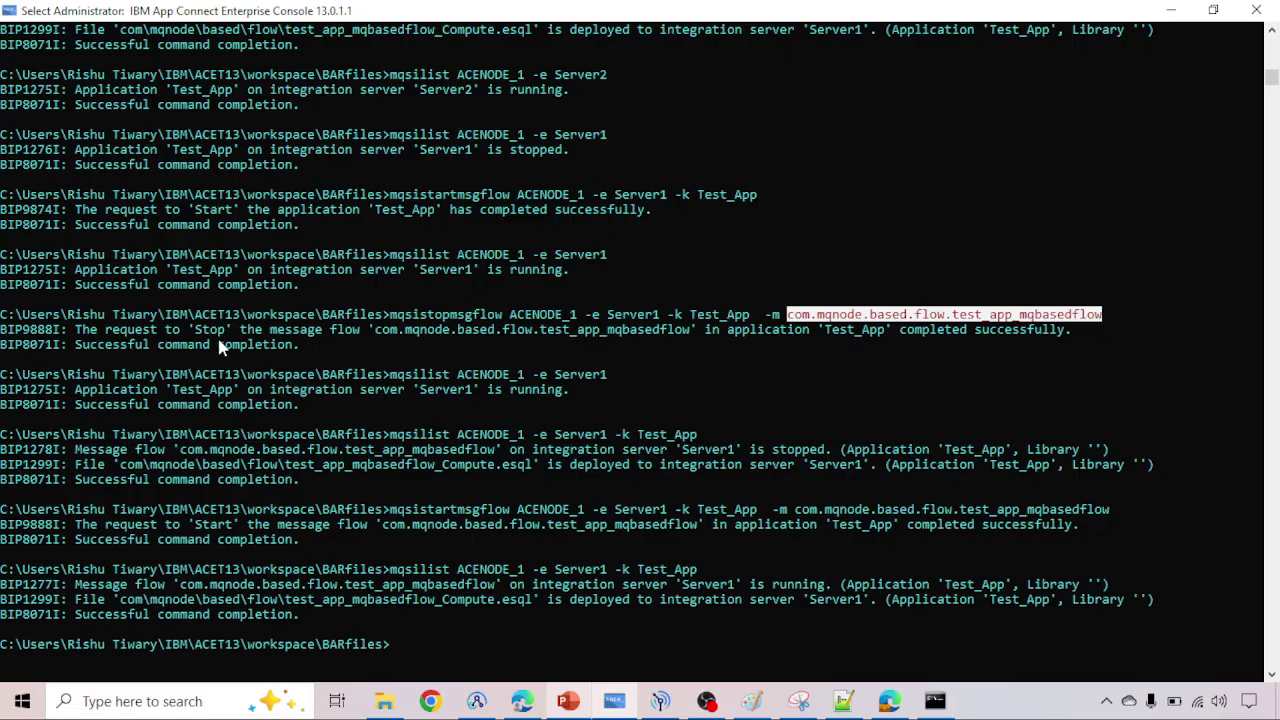
scroll(220, 346, up, 3)
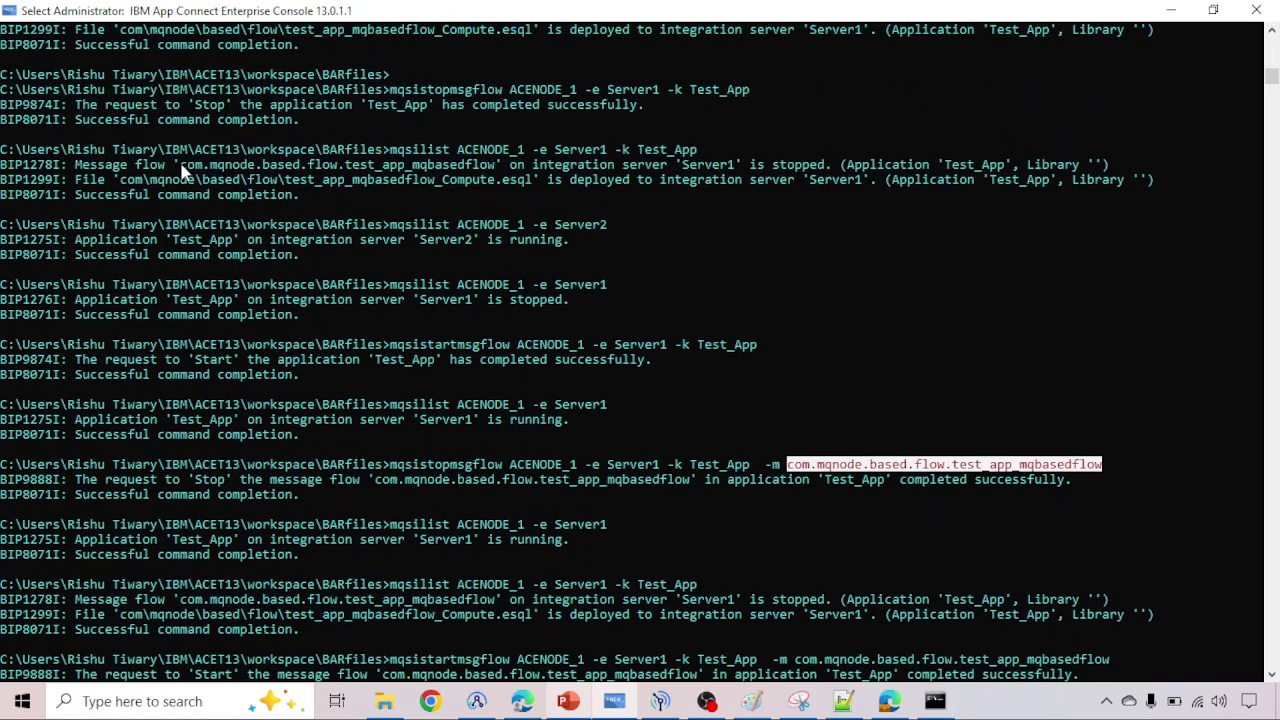
drag(181, 168, 495, 176)
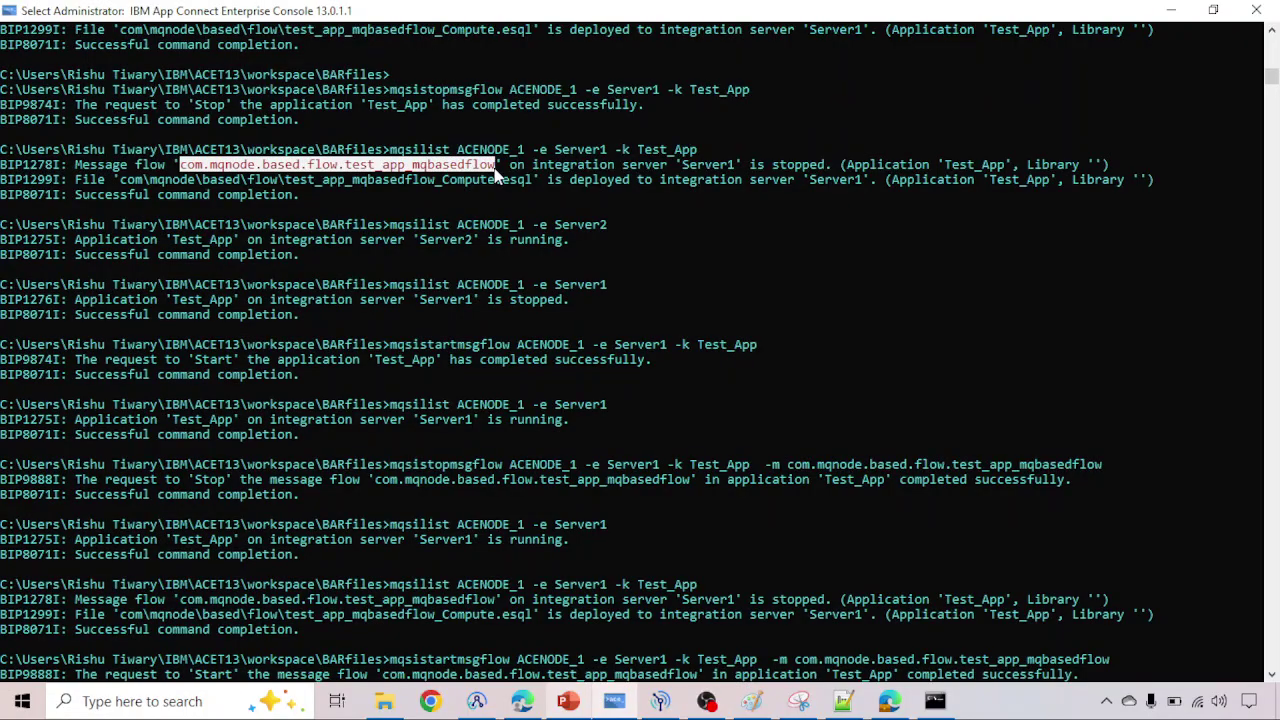
scroll(495, 170, down, 5)
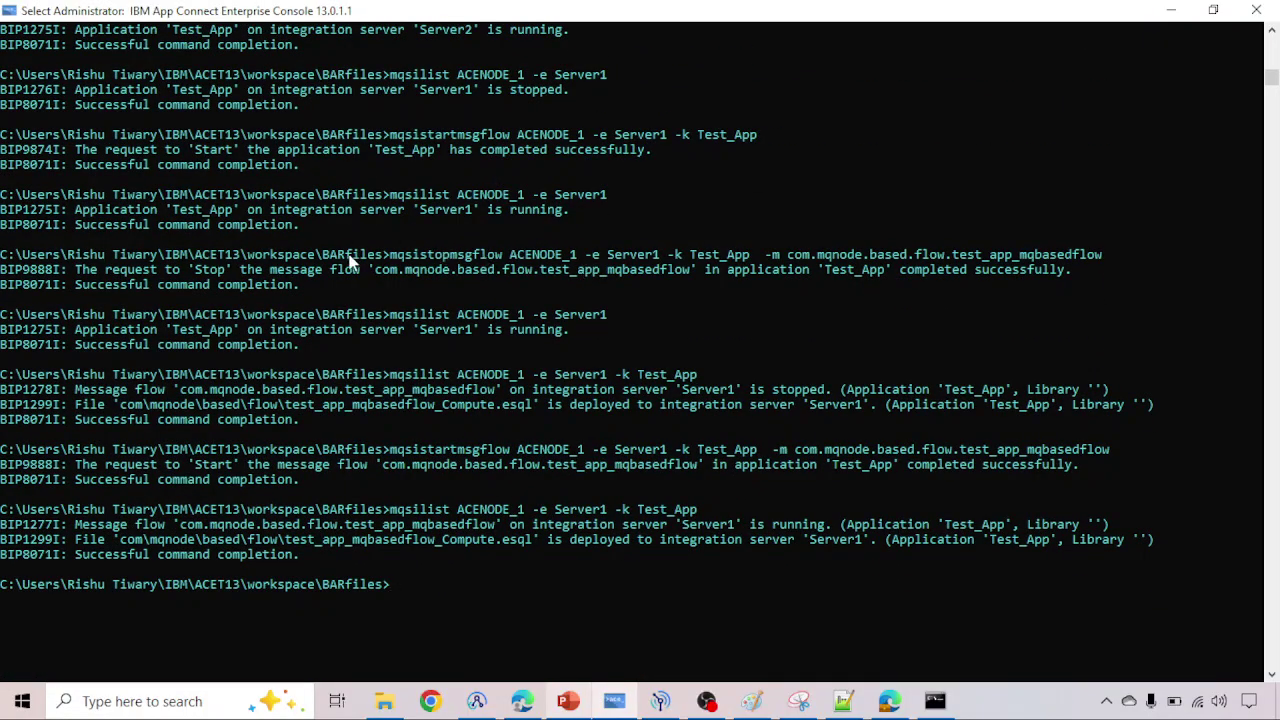
Step: Review the full mqsistopmsgflow and mqsistartmsgflow commands that target Test_App's message flow on Server1
click(393, 256)
drag(405, 256, 1097, 258)
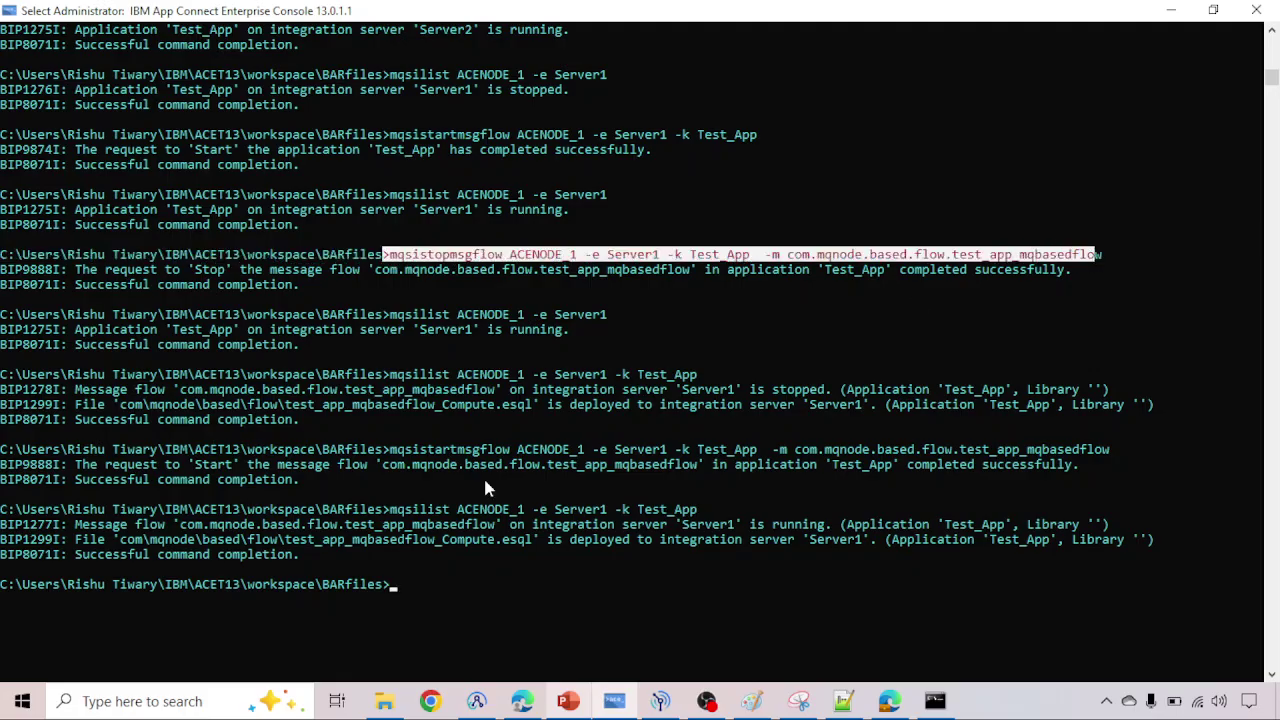
drag(392, 450, 1095, 455)
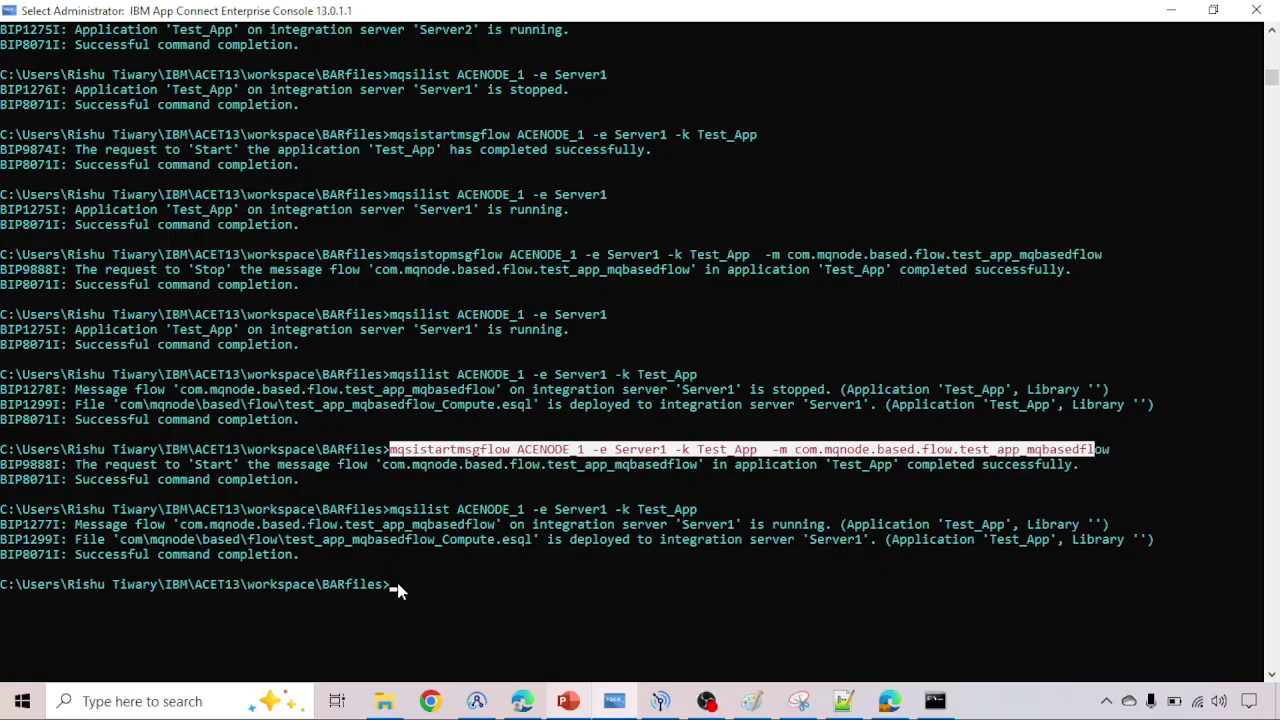
scroll(396, 590, down, 1)
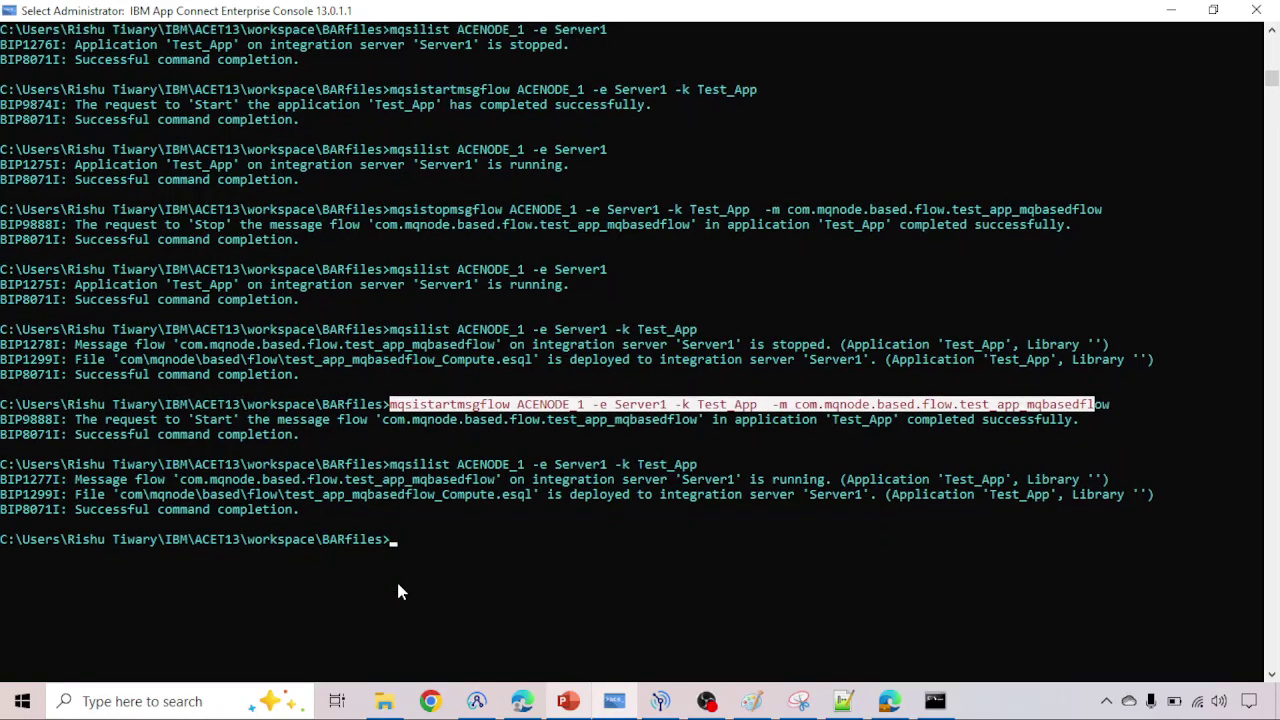
Step: Switch to the App Connect Enterprise Toolkit, expand Test_App under Server2 and examine the available actions for the application and its message flow
click(475, 701)
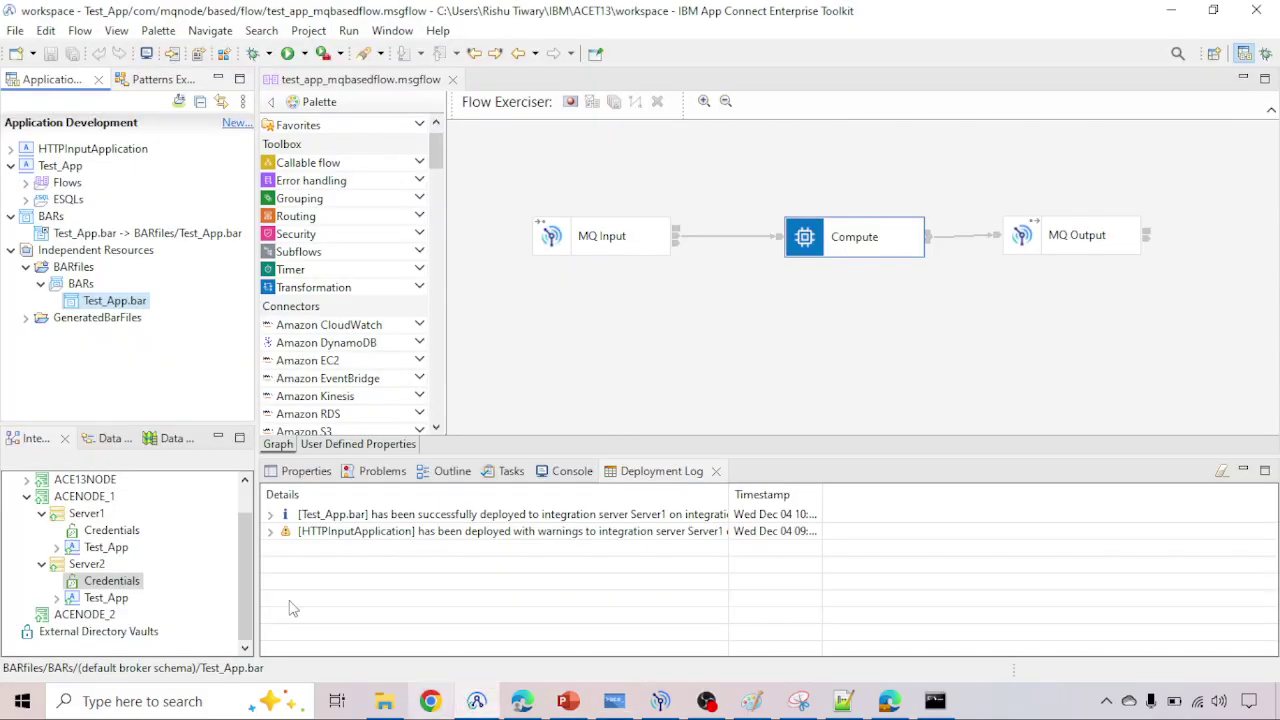
click(57, 598)
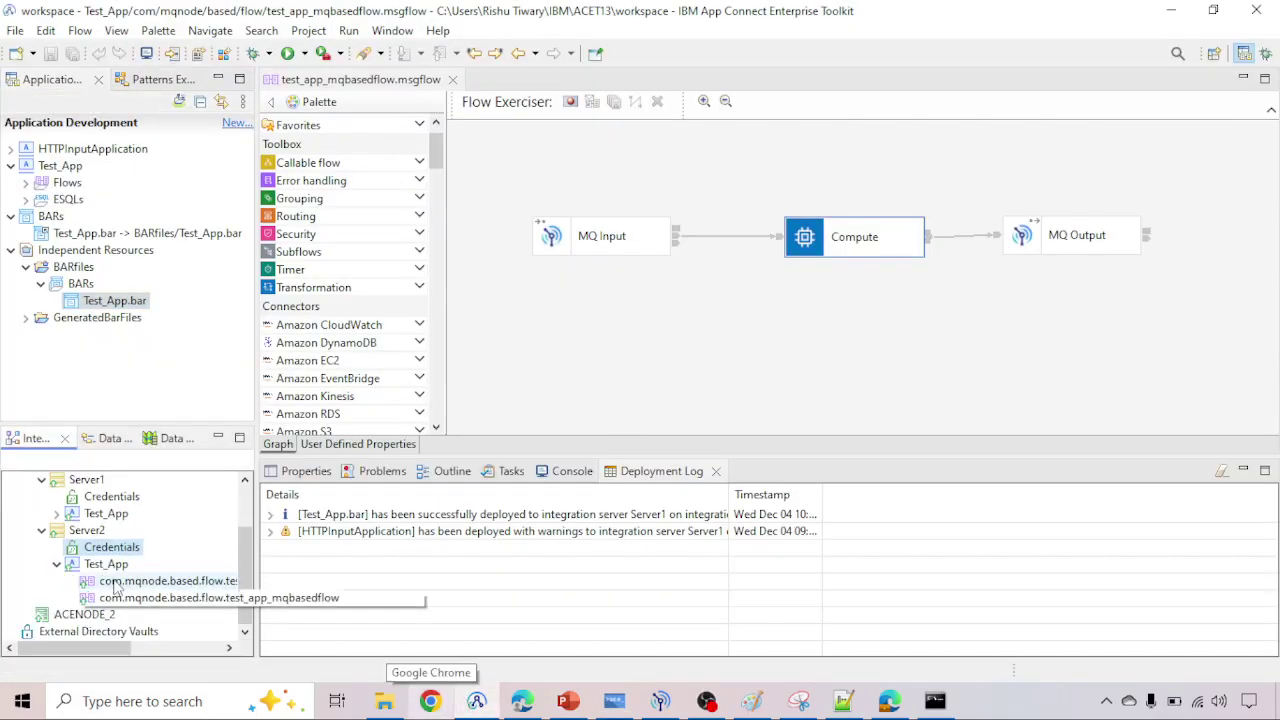
right_click(93, 566)
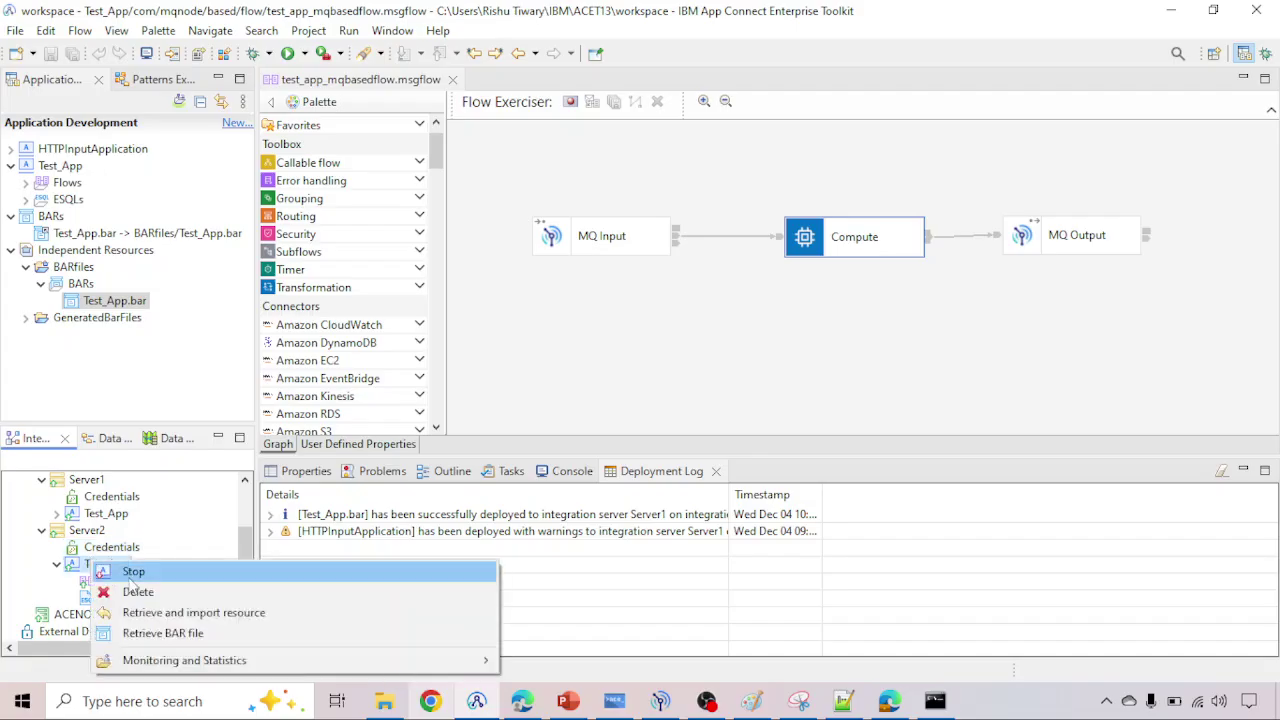
click(58, 583)
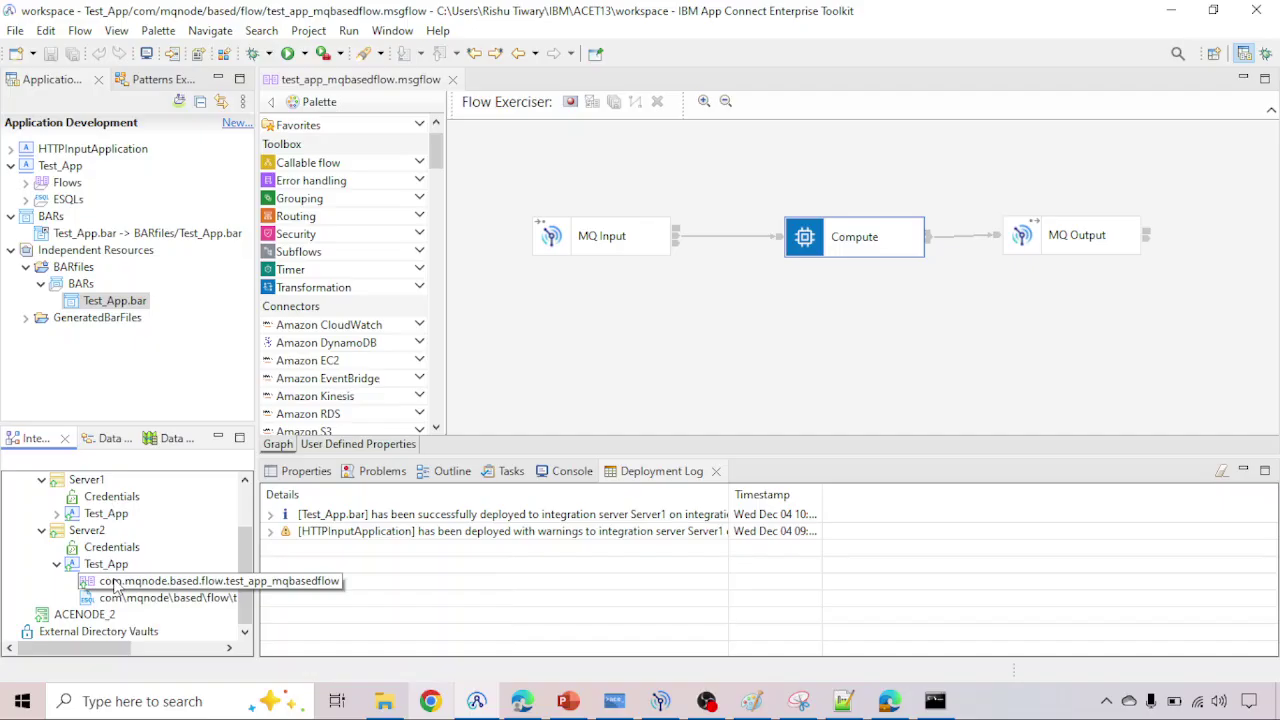
right_click(114, 587)
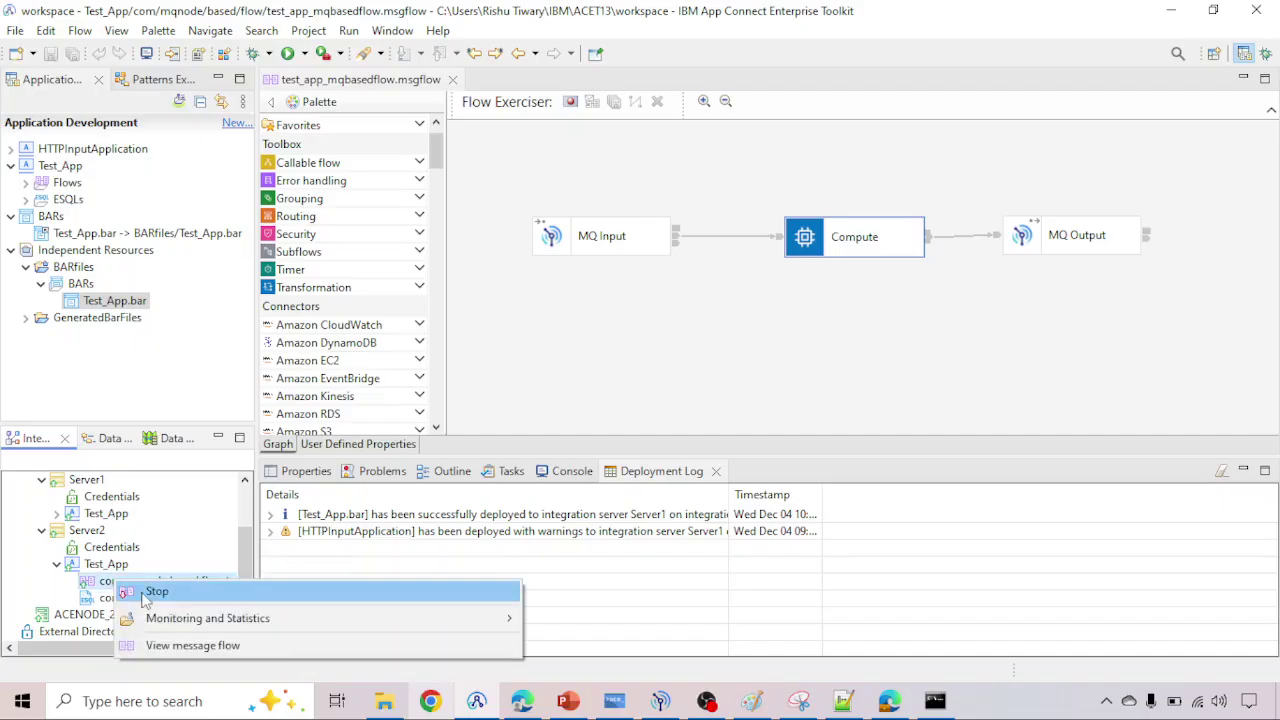
Step: Switch to the ACENODE_1 web interface in the browser, open Server1 and examine the actions available for Test_App
click(889, 701)
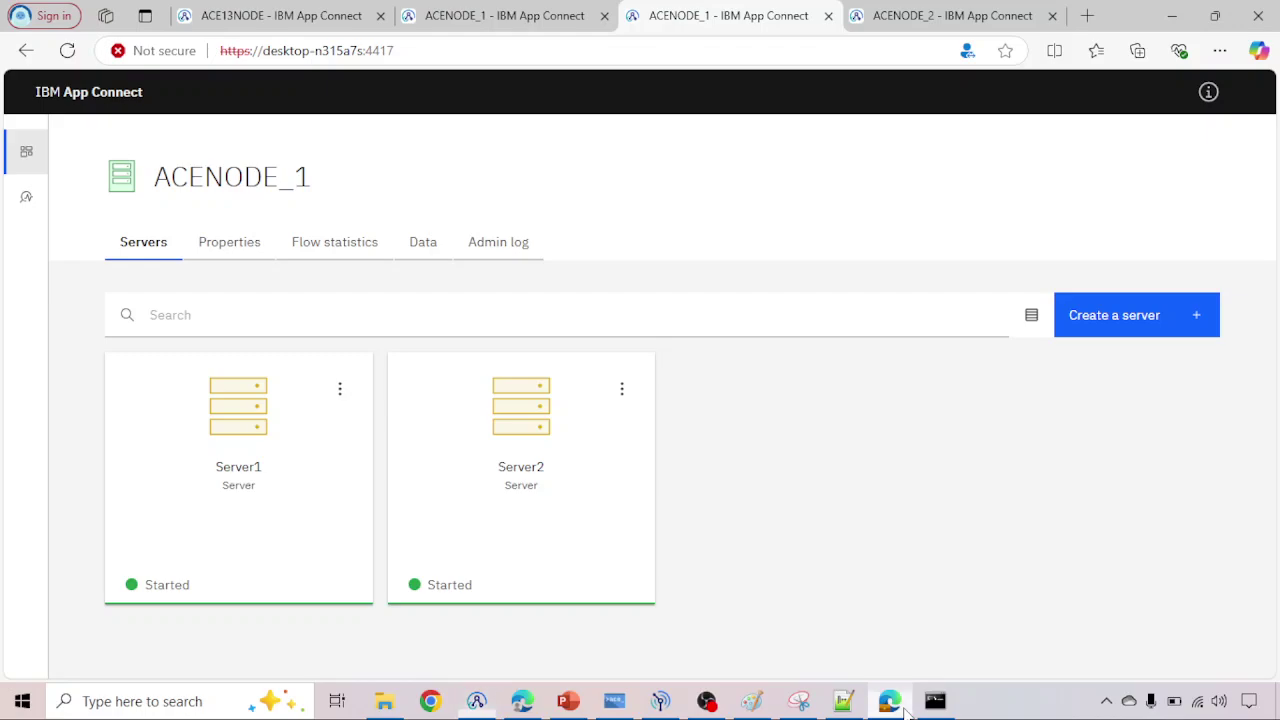
click(243, 443)
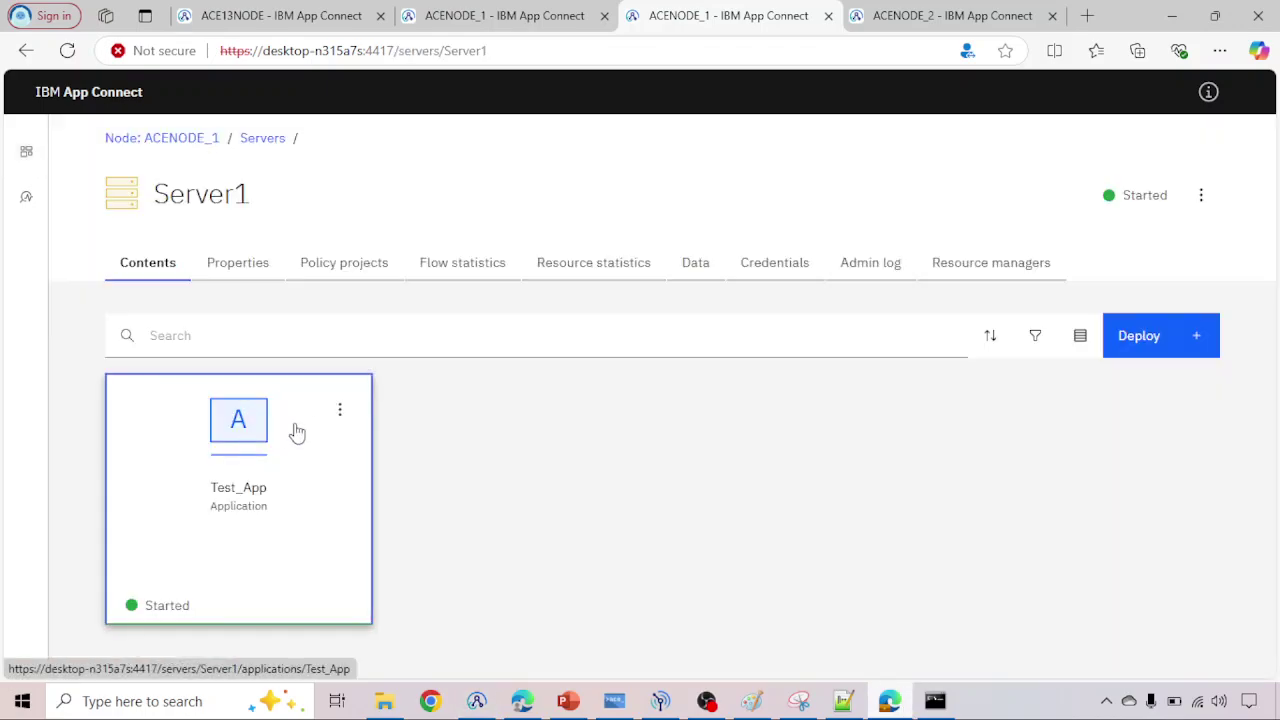
click(336, 413)
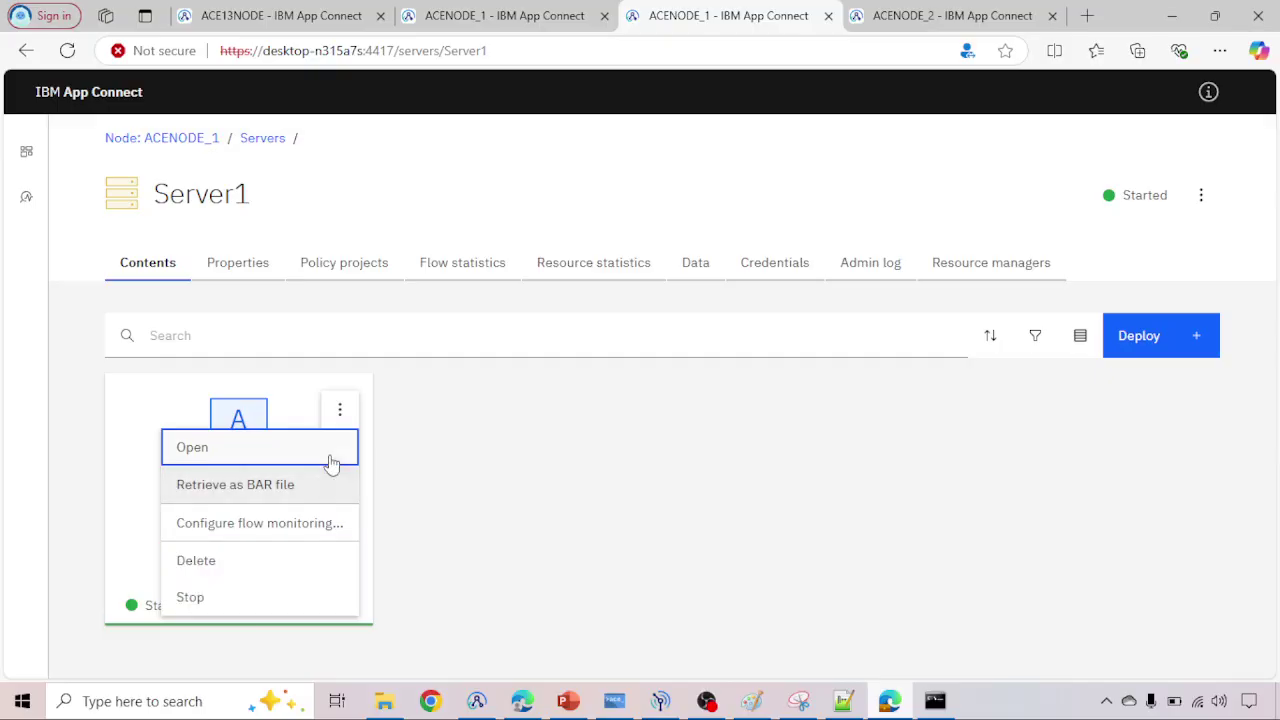
click(340, 411)
click(340, 411)
click(343, 410)
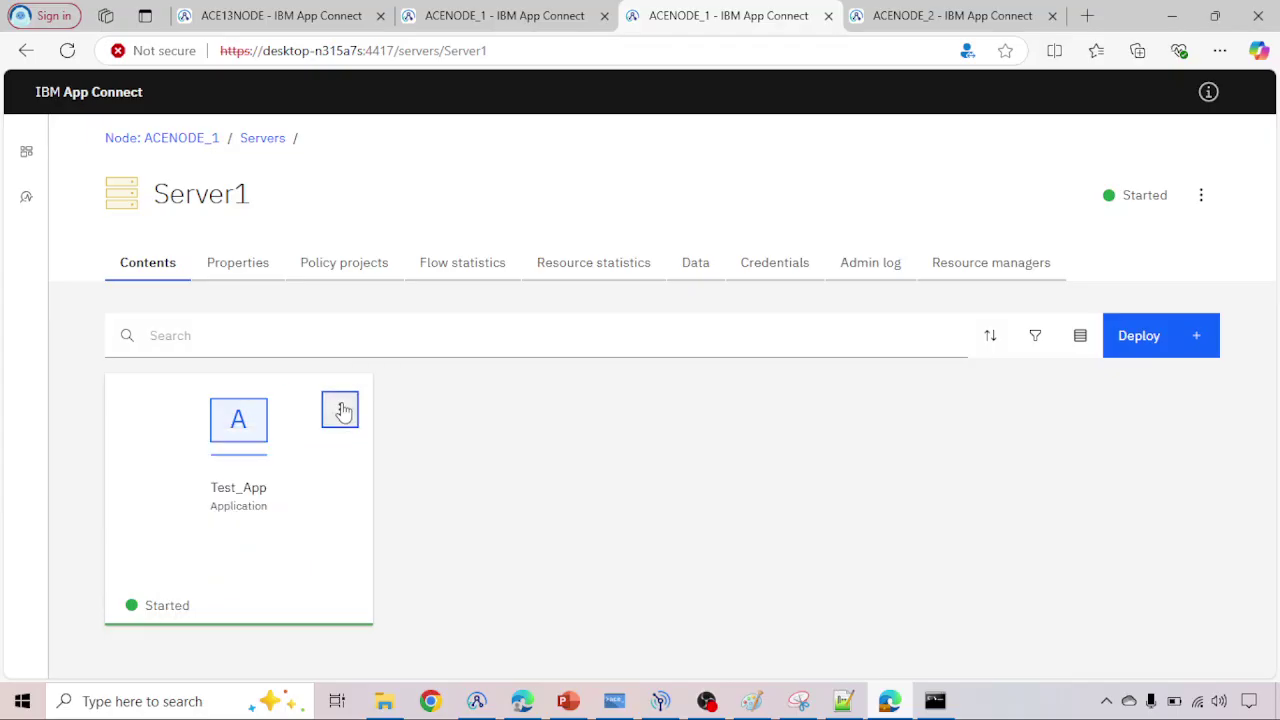
click(343, 410)
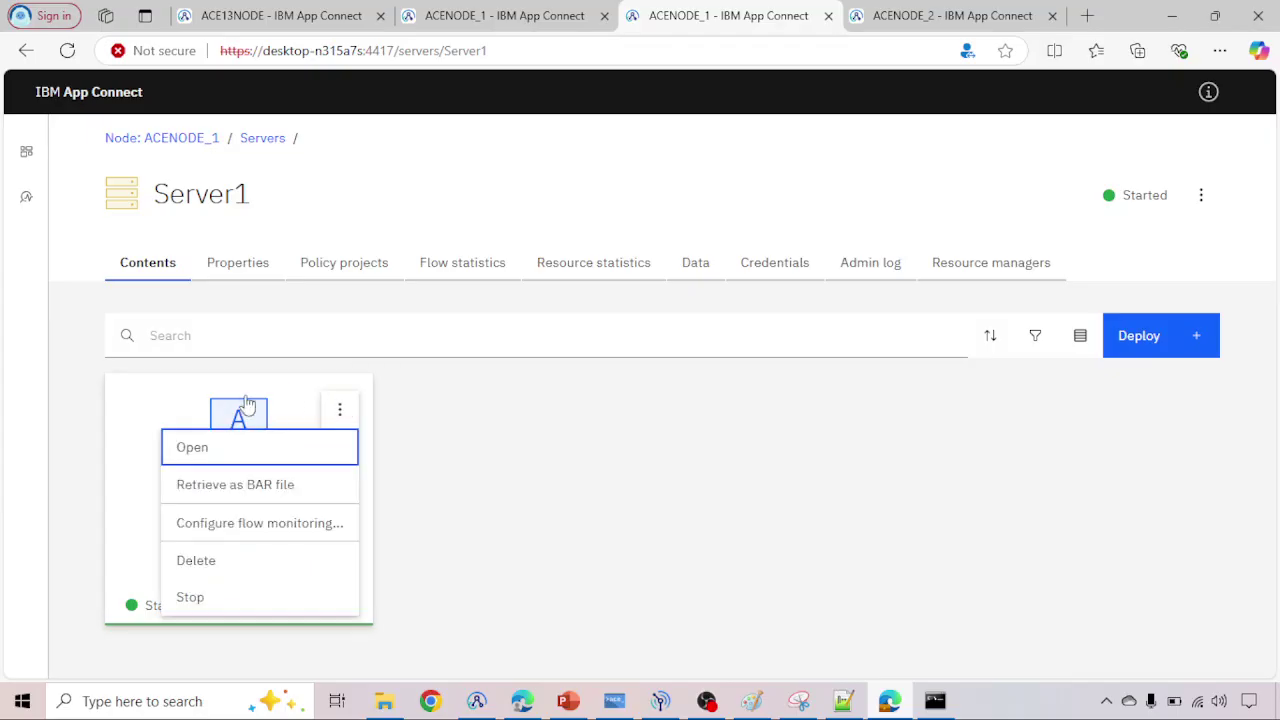
Step: Open Test_App on Server1 and examine the actions available for its com.mqnode.based.flow.test_app_mqbasedflow message flow
click(214, 400)
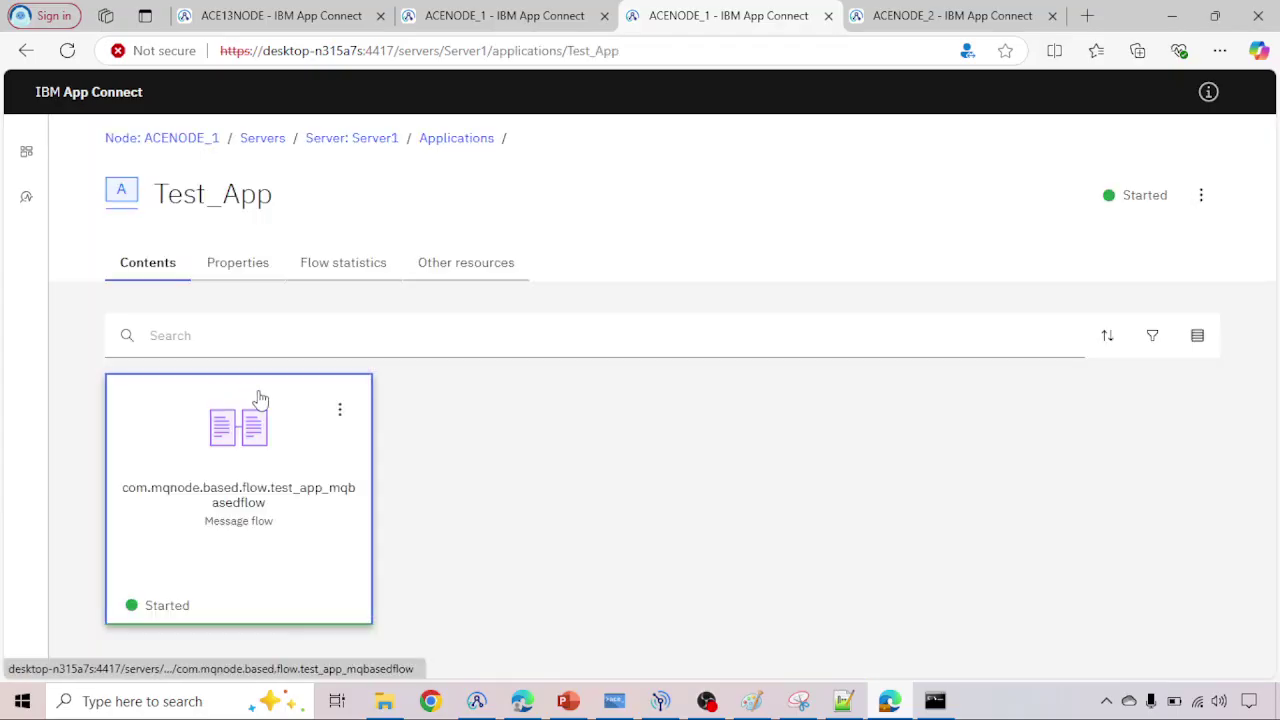
click(341, 410)
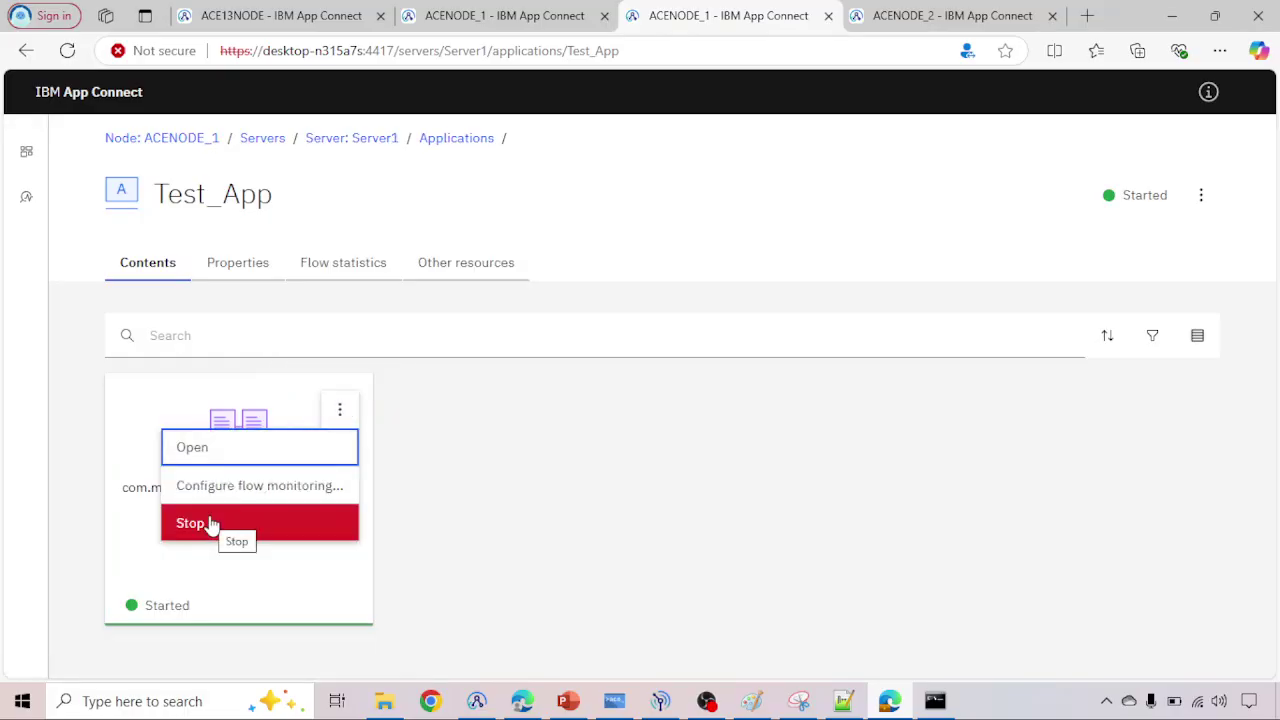
click(455, 420)
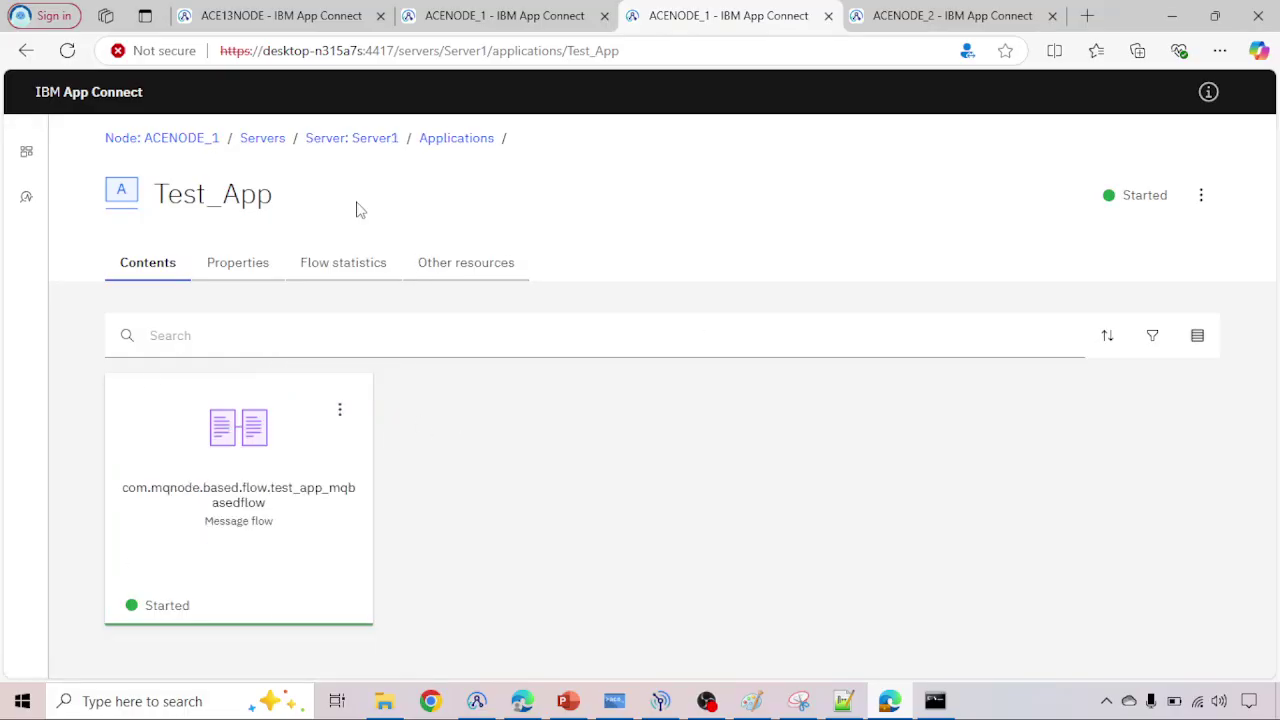
Step: Return to the App Connect Enterprise Console and look over the history of mqsilist, mqsistopmsgflow and mqsistartmsgflow commands
click(478, 701)
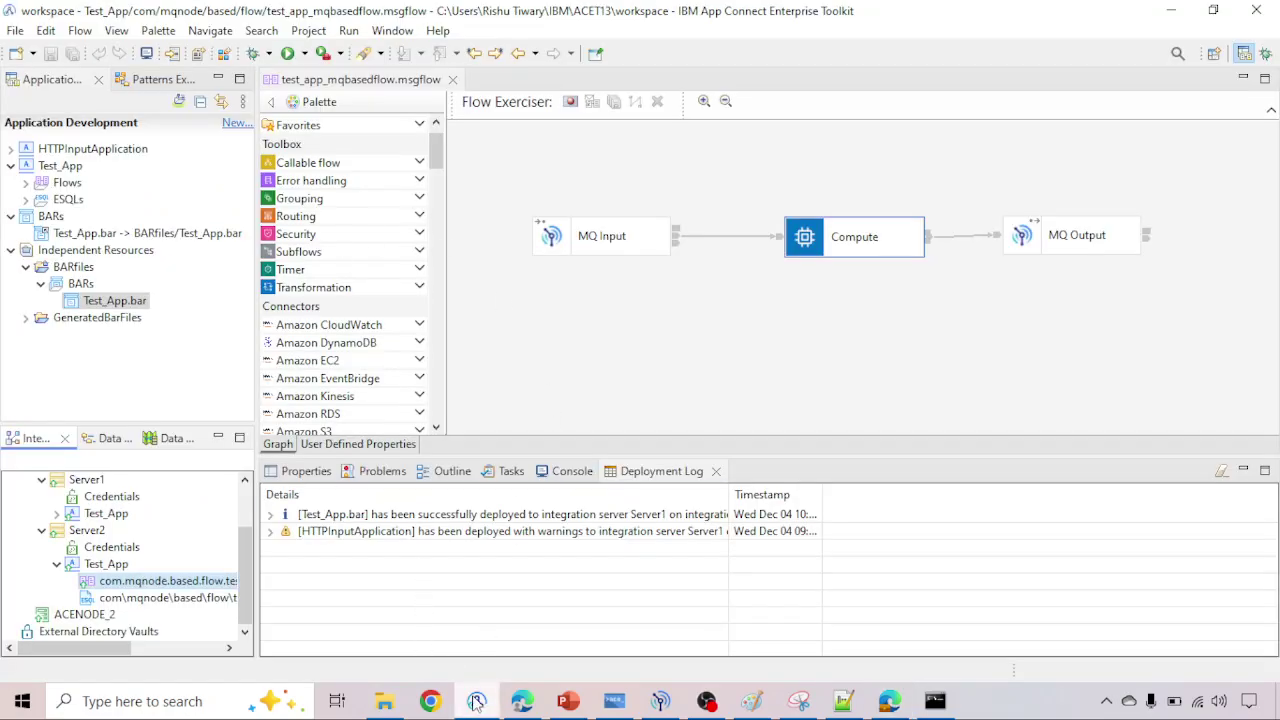
click(478, 703)
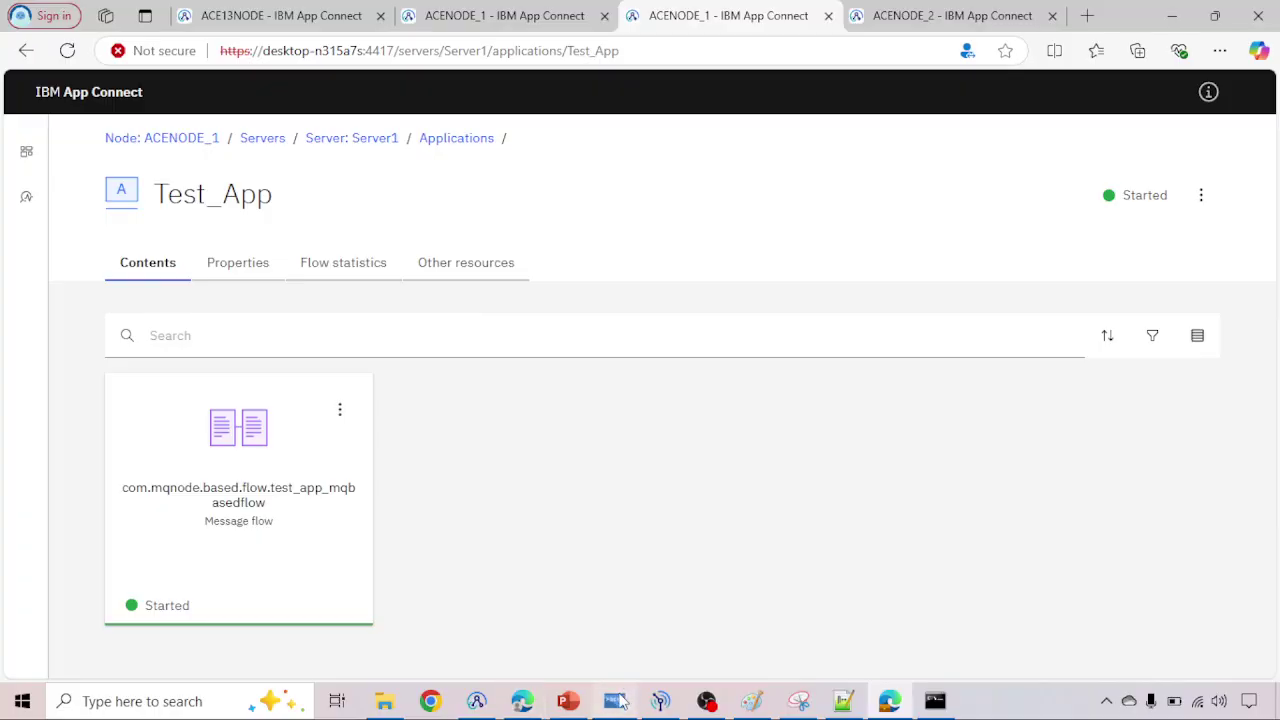
click(614, 701)
scroll(502, 254, up, 8)
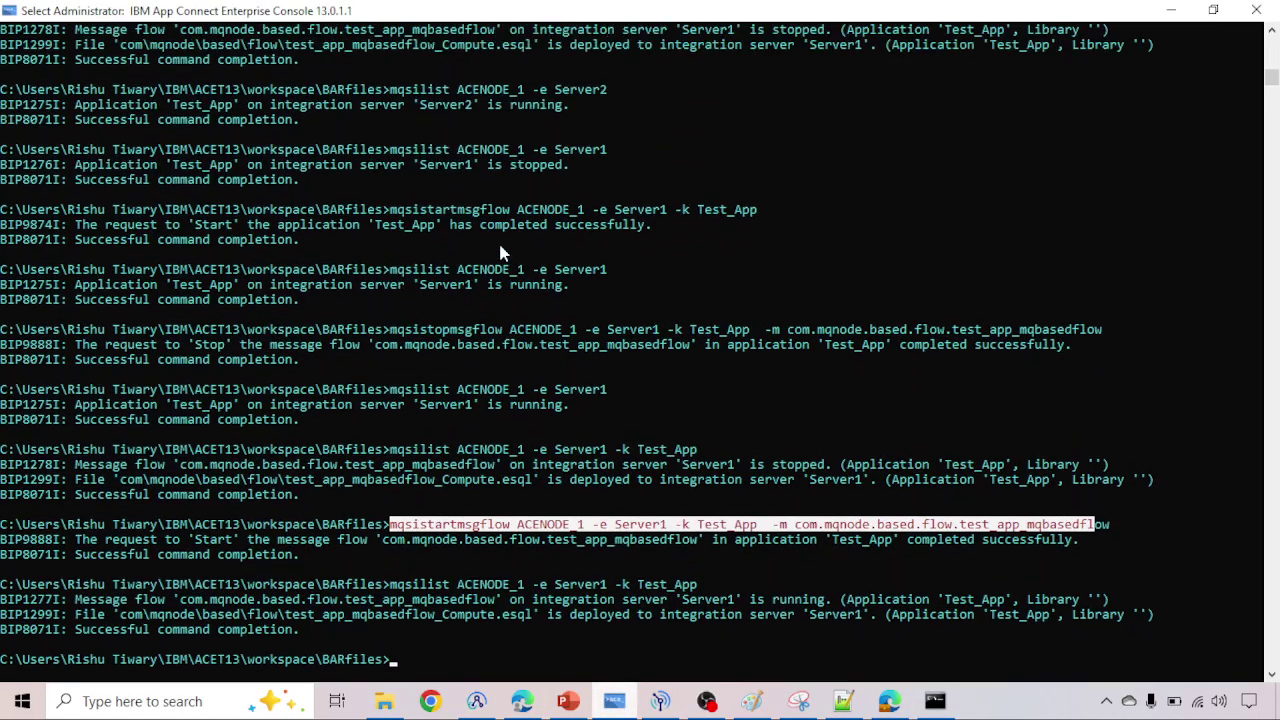
scroll(502, 254, down, 7)
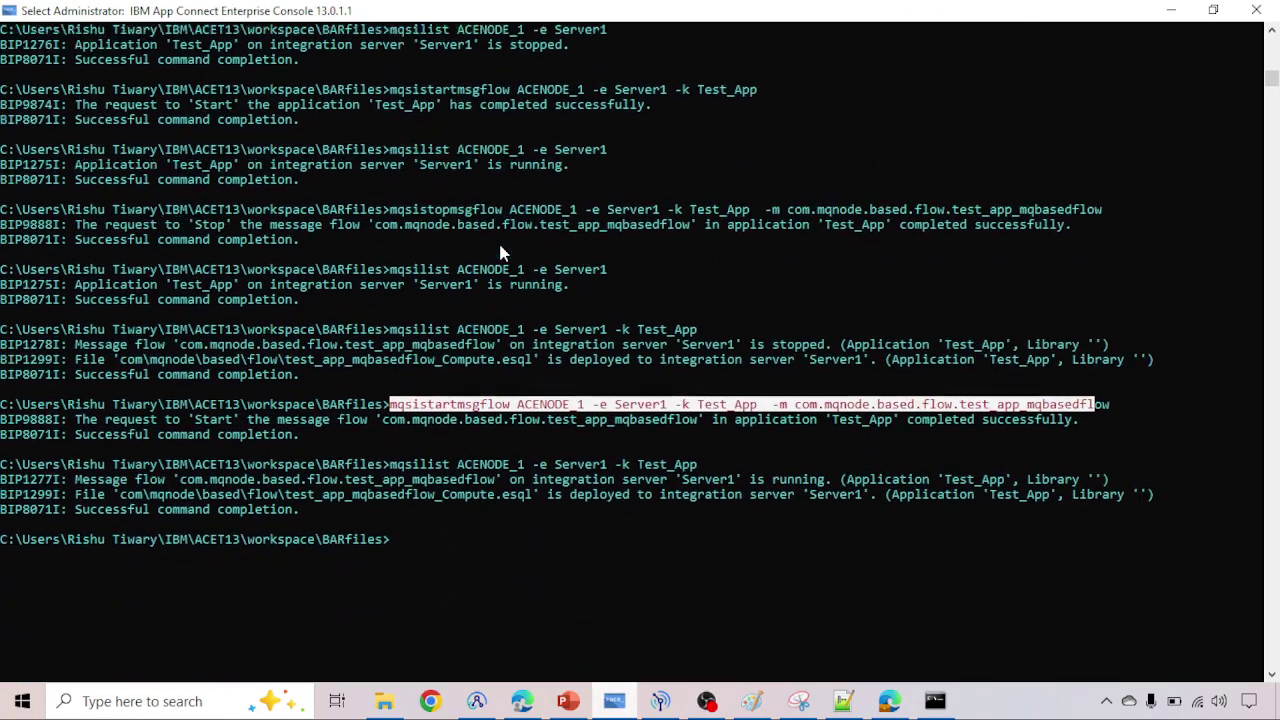
scroll(502, 254, up, 2)
scroll(502, 254, up, 9)
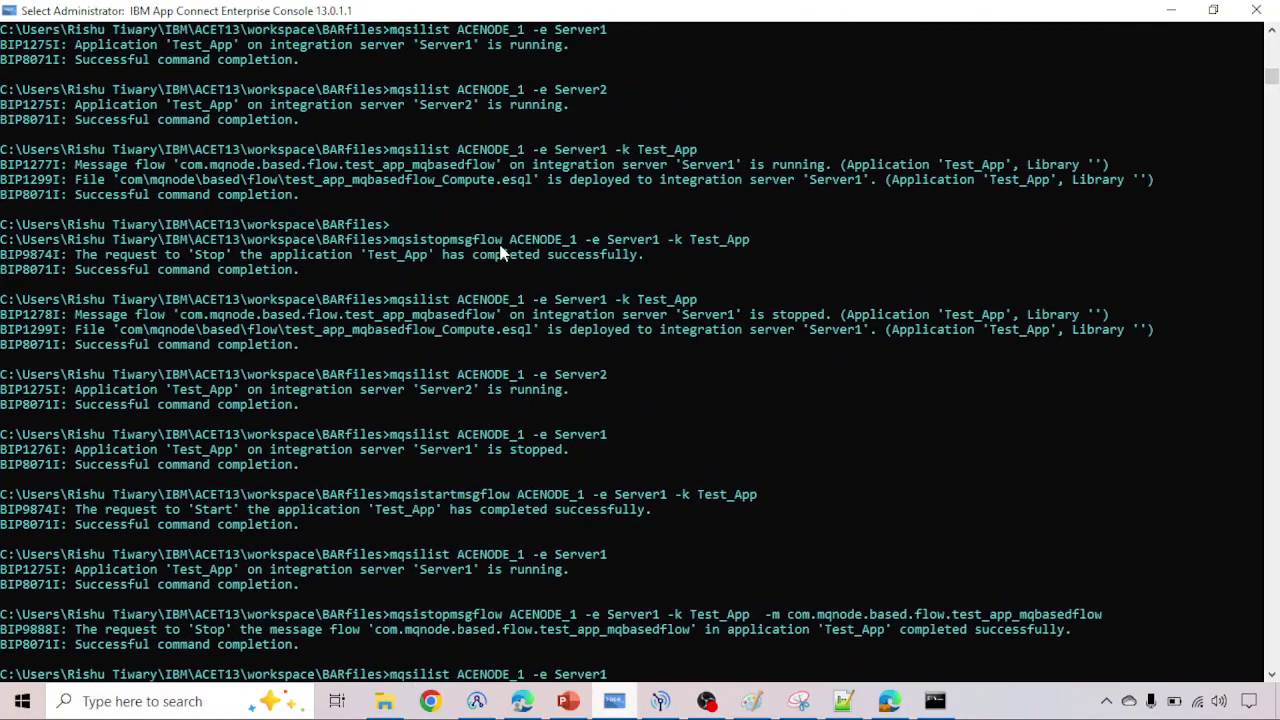
scroll(502, 254, up, 6)
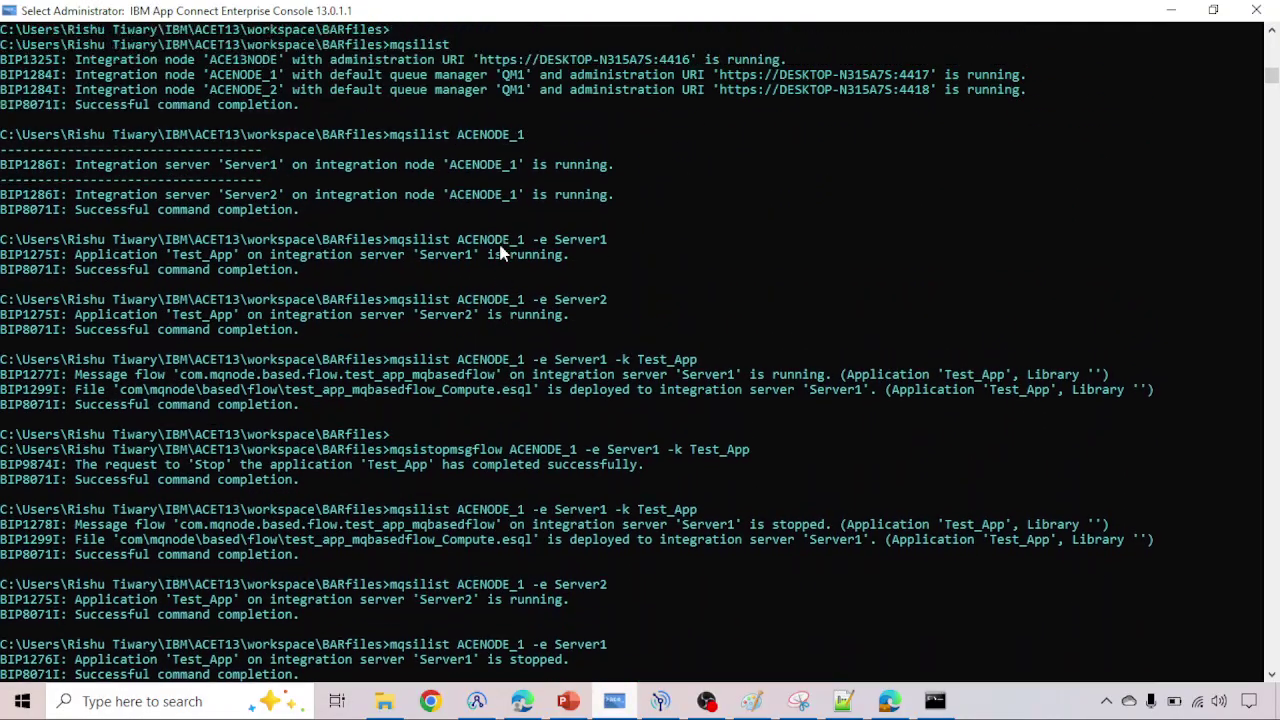
scroll(502, 254, down, 3)
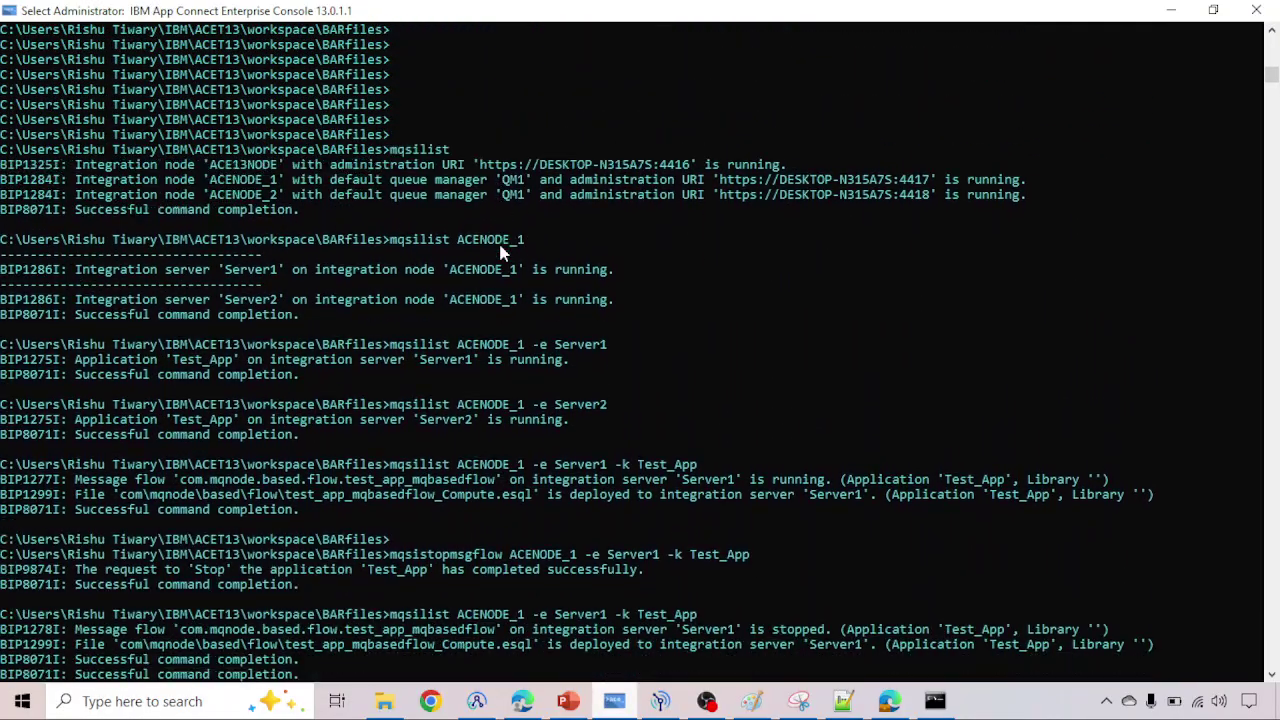
scroll(502, 254, down, 6)
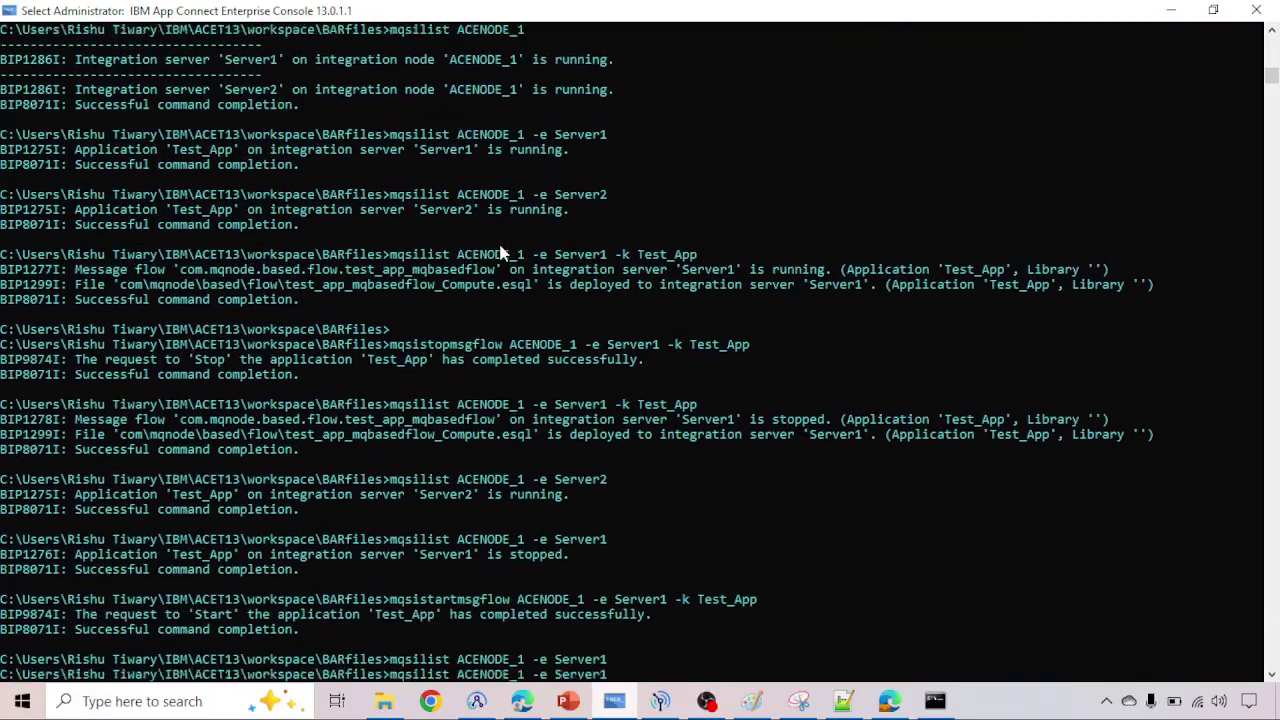
Step: Go through the rest of the console's command history and add several blank prompt lines at its end
scroll(502, 254, down, 5)
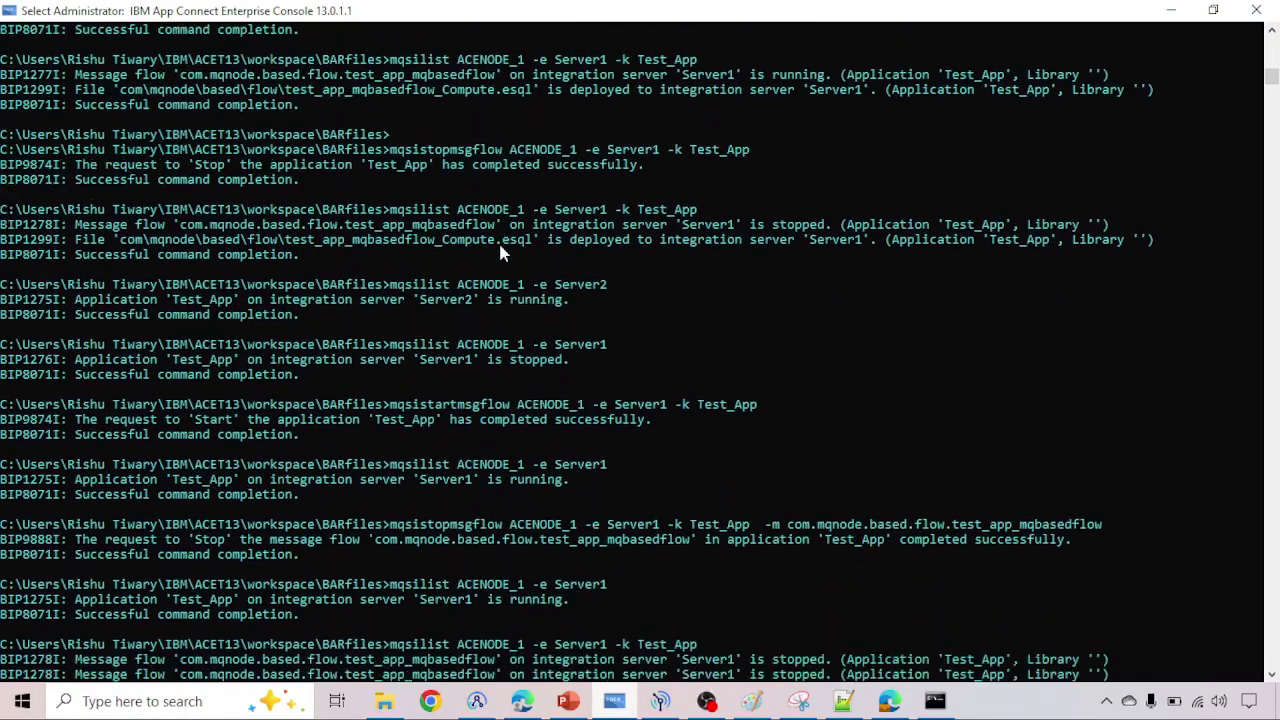
scroll(502, 254, down, 4)
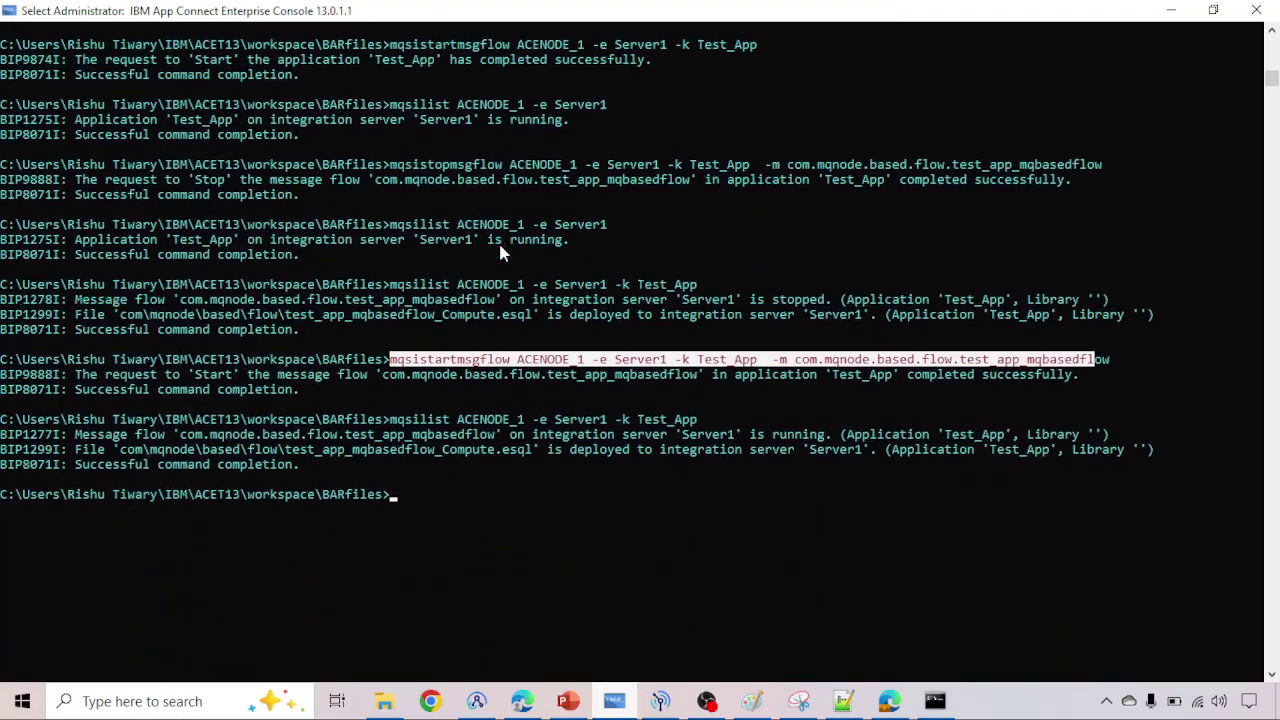
key(Return)
key(Return)
key(Return)
key(Return)
key(Return)
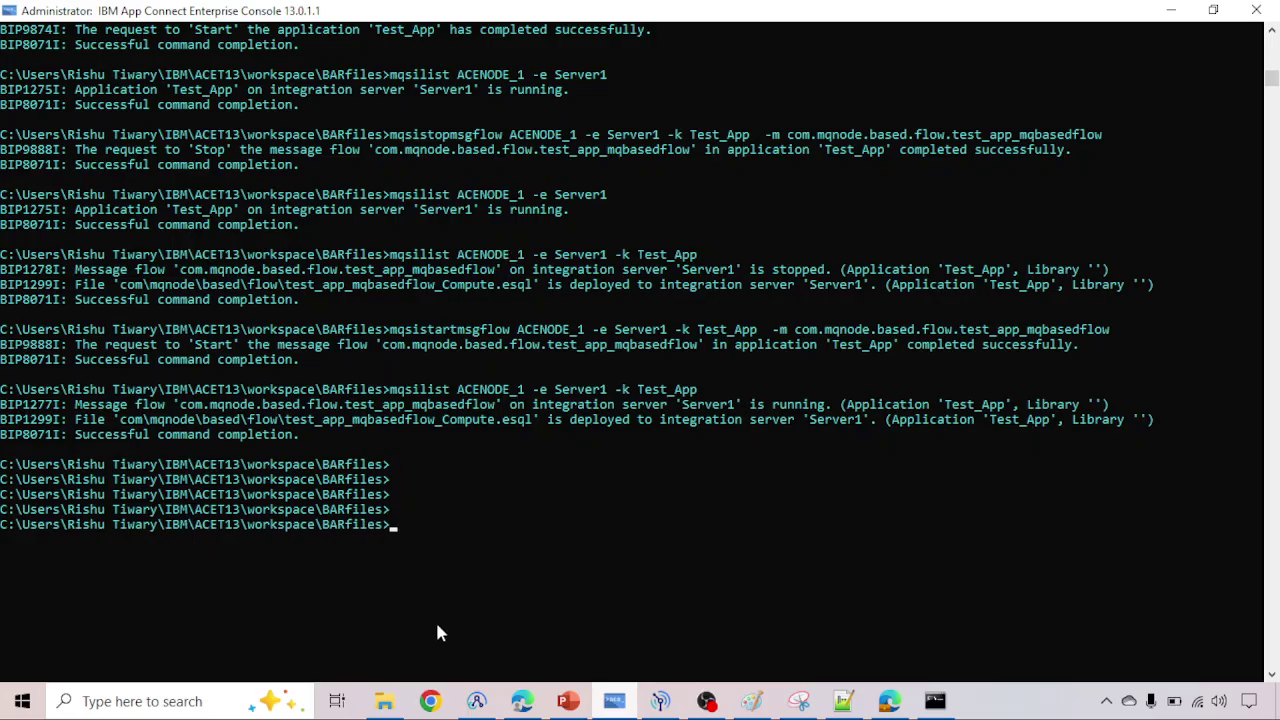
Step: Switch to the ACENODE_1 web interface in the browser and view the contents of Server1 and Server2
click(524, 704)
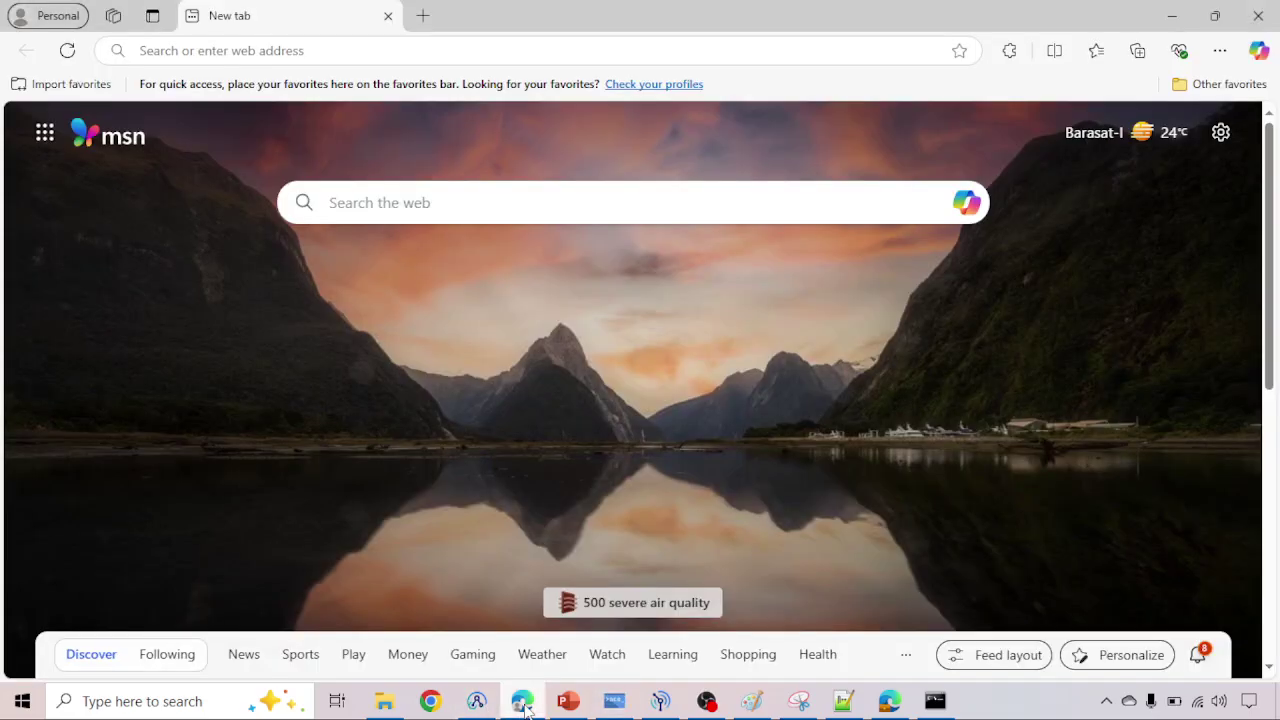
click(890, 702)
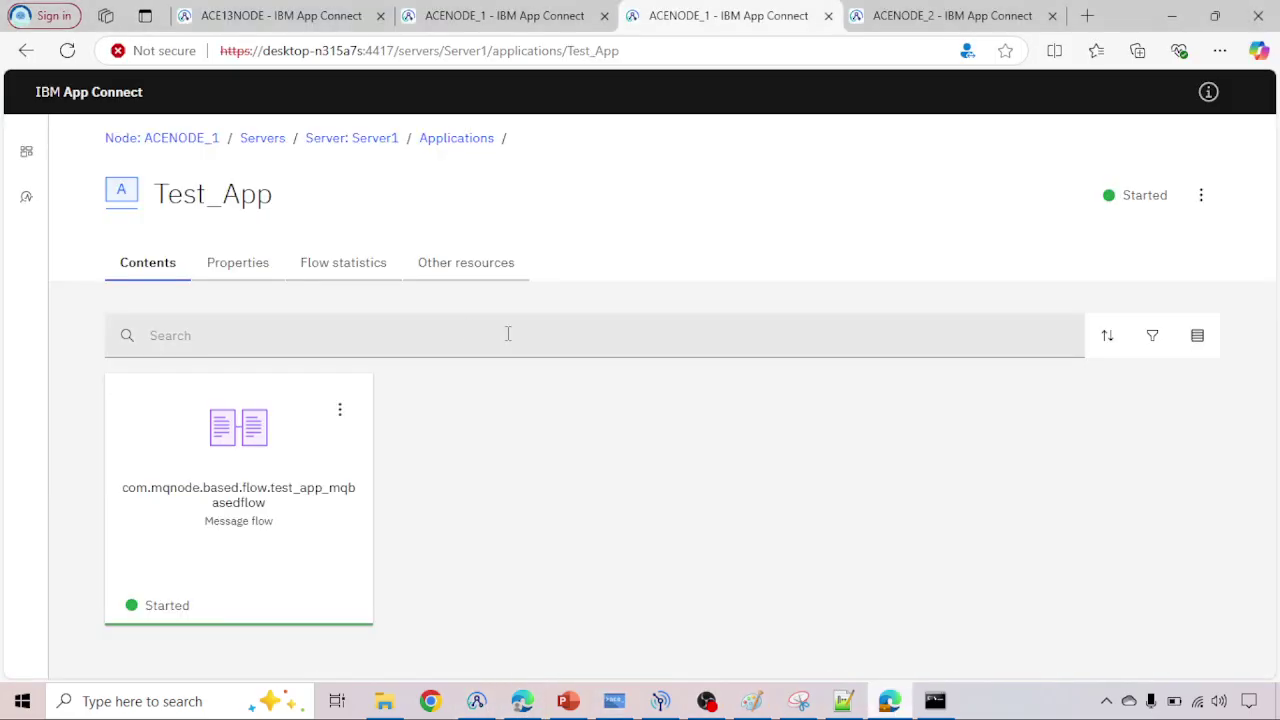
click(268, 141)
click(216, 417)
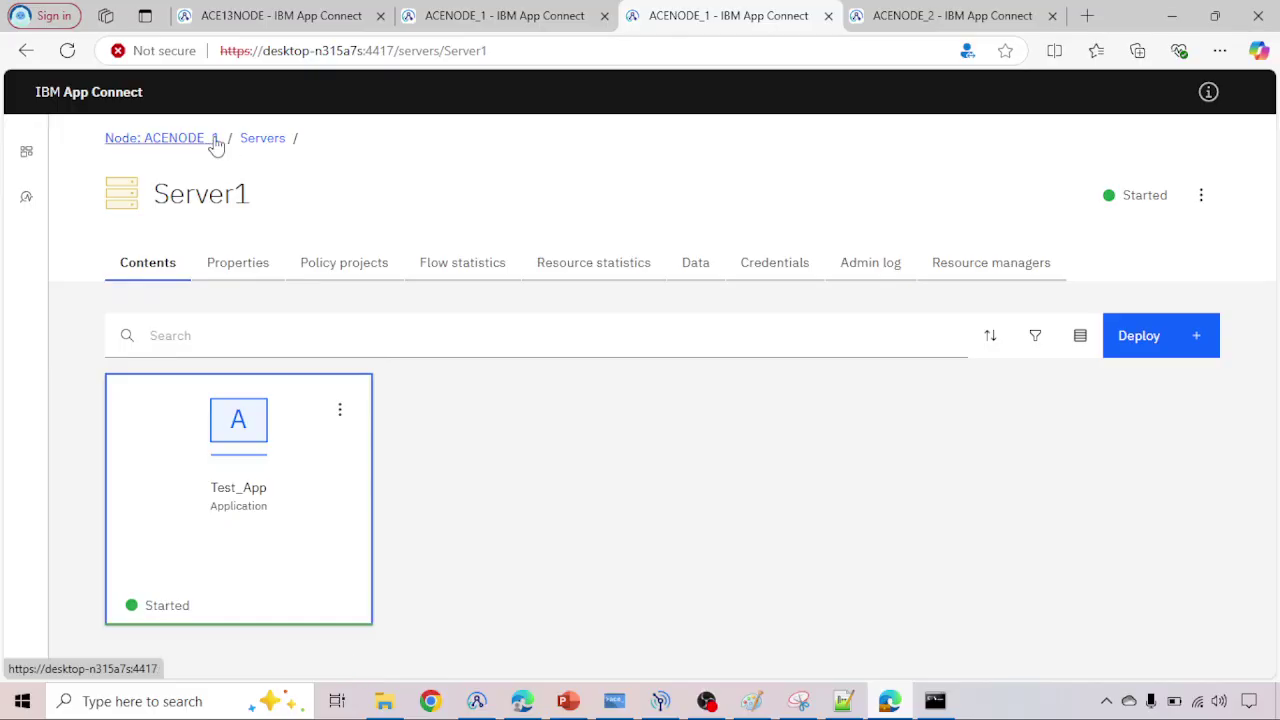
click(216, 143)
click(511, 448)
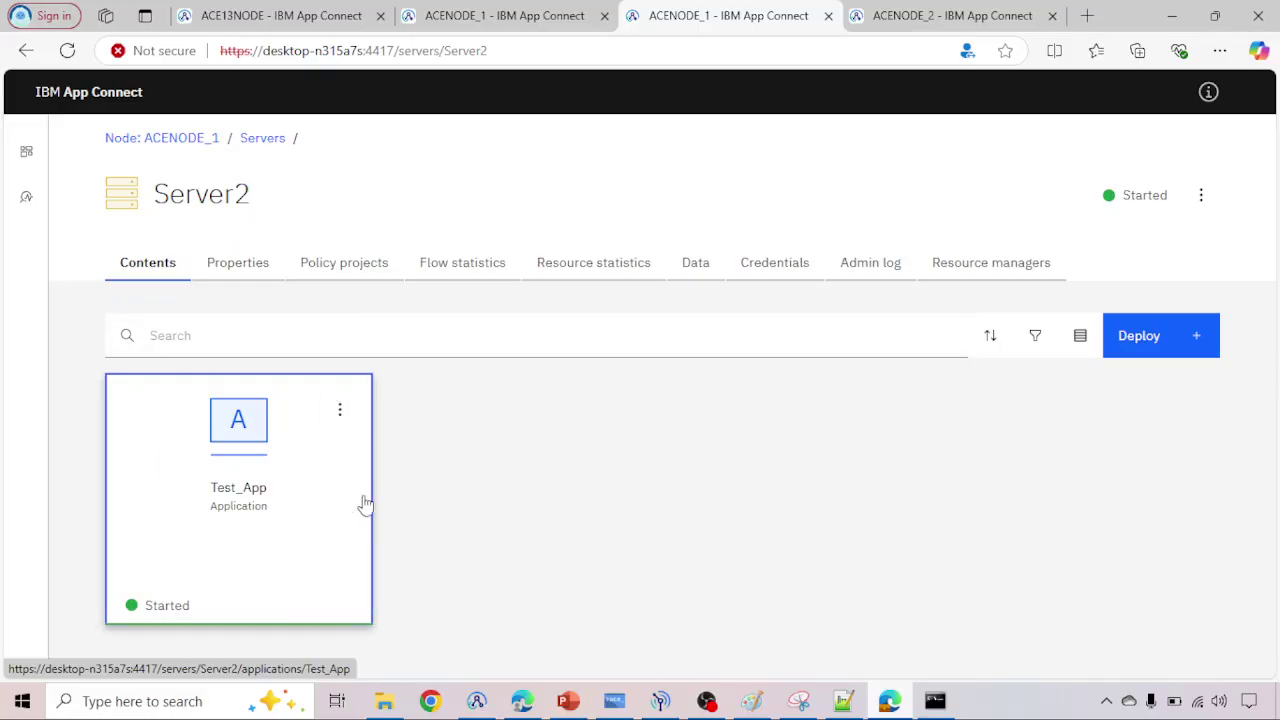
Step: Return to the App Connect Enterprise Console and write the command mqsideploy ACENODE_1 -e Server2 -d 'Test_App' without running it
click(614, 701)
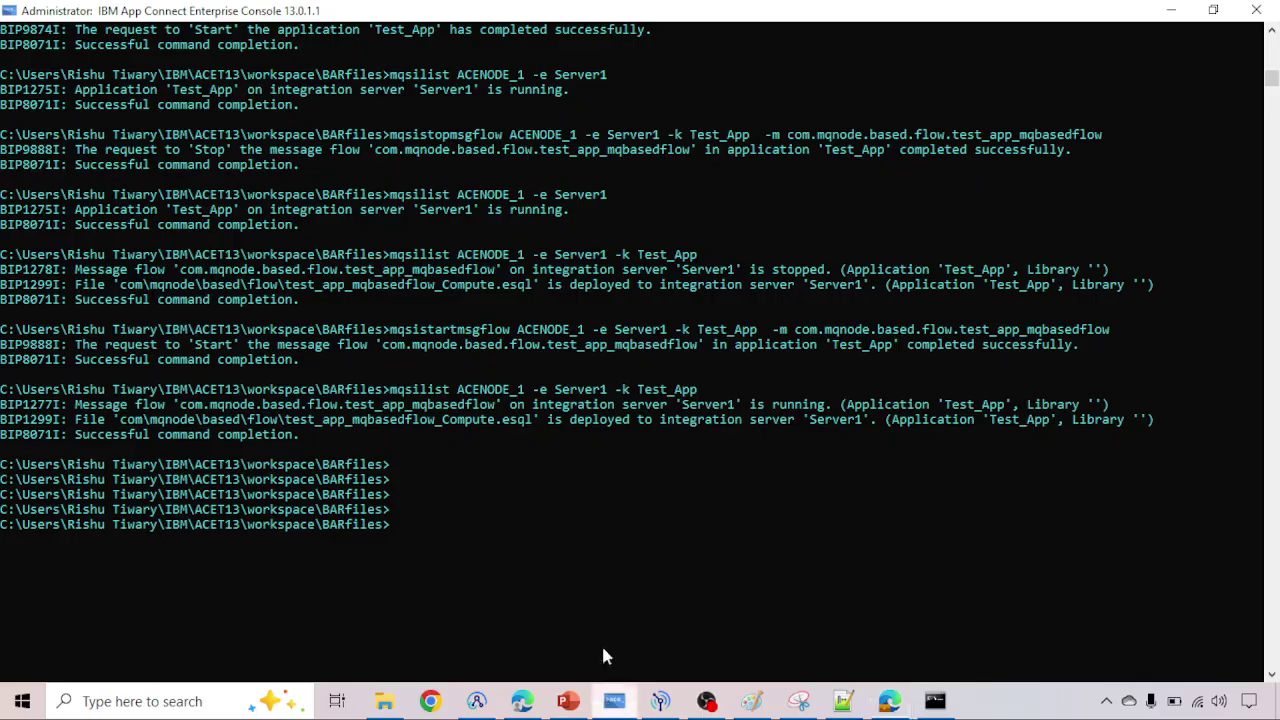
text(mqsideploy ACENOD)
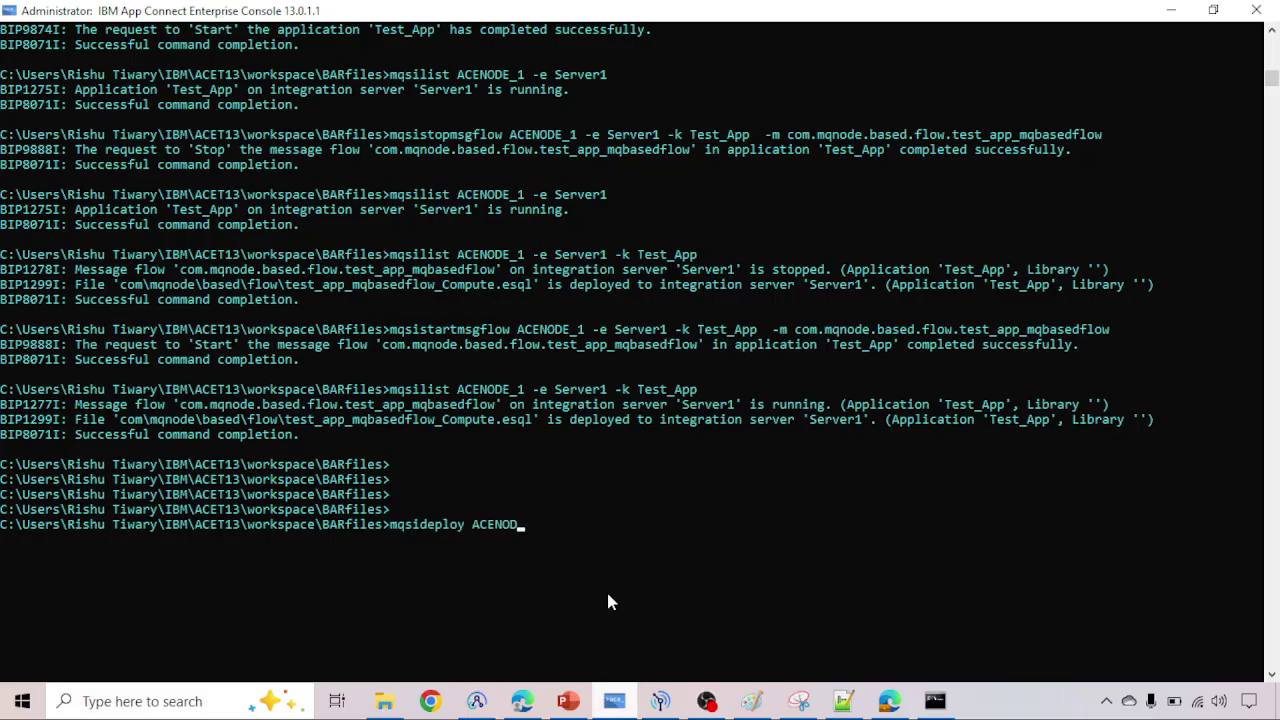
text(E_1 -e Server2 -d 'T)
text(est)
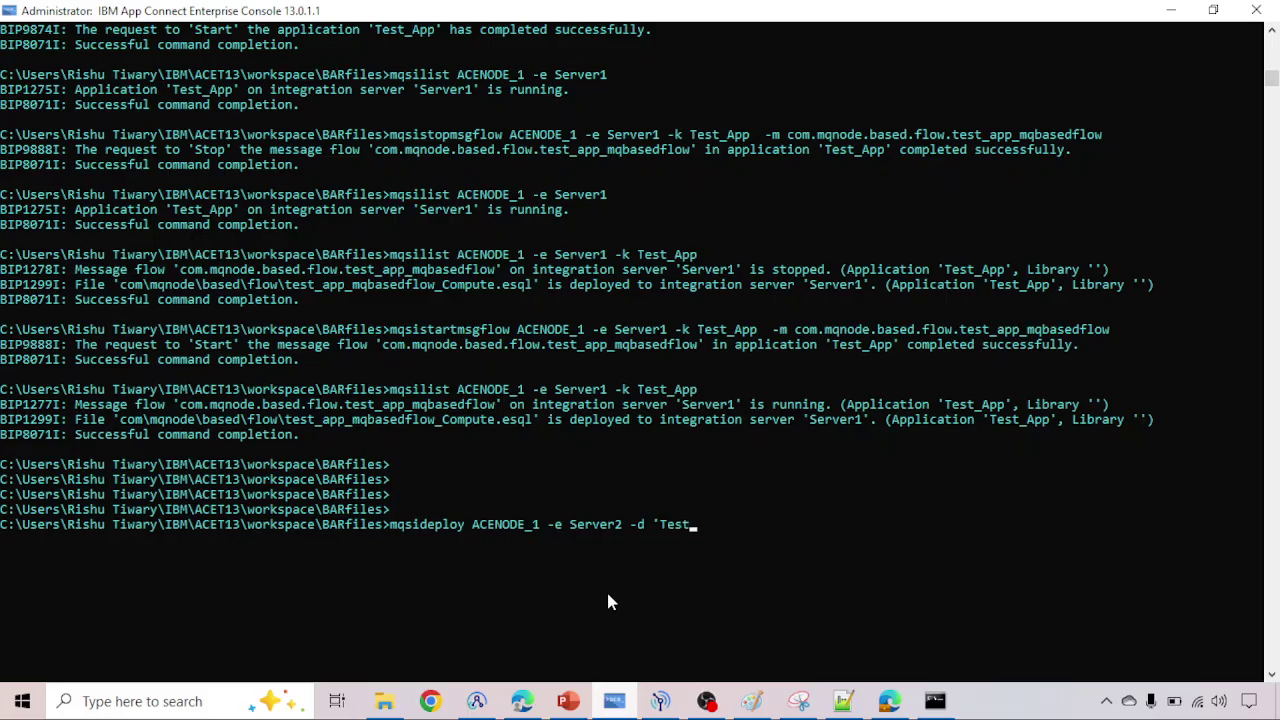
text(_App')
Step: Review the node, server and application arguments of the drafted mqsideploy command and check Server2's contents in the web interface
drag(660, 530, 728, 541)
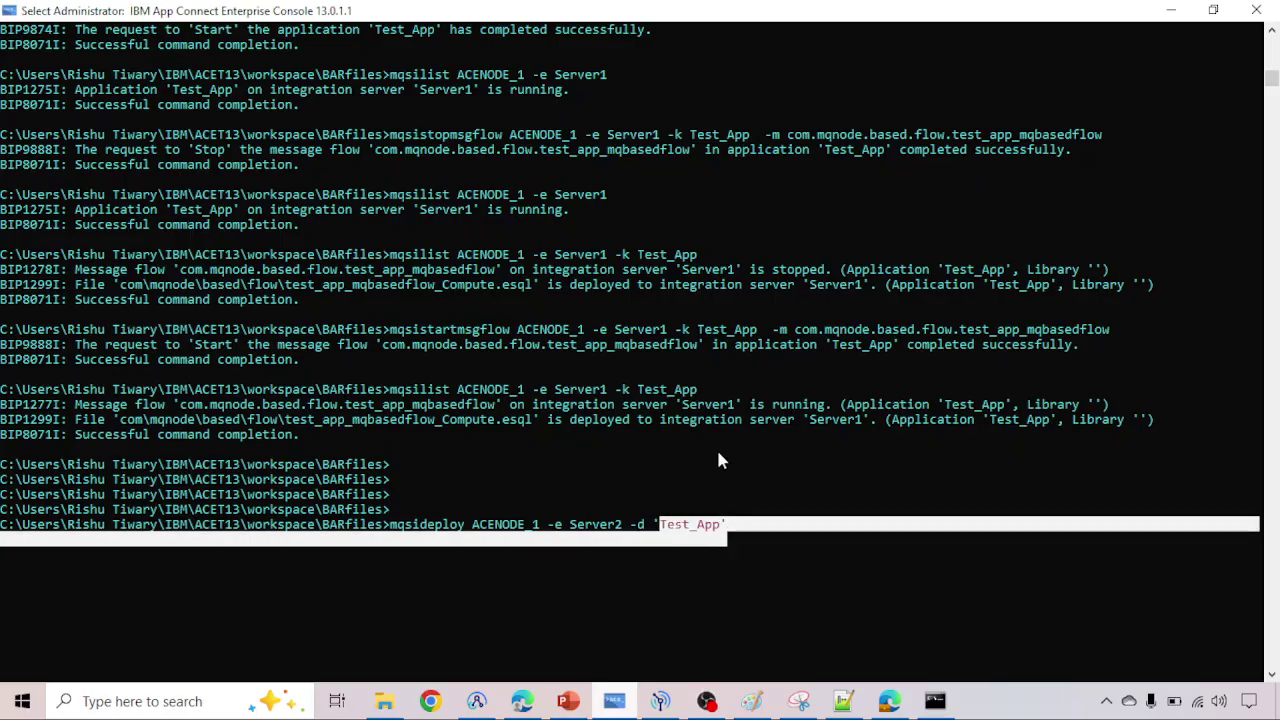
click(676, 527)
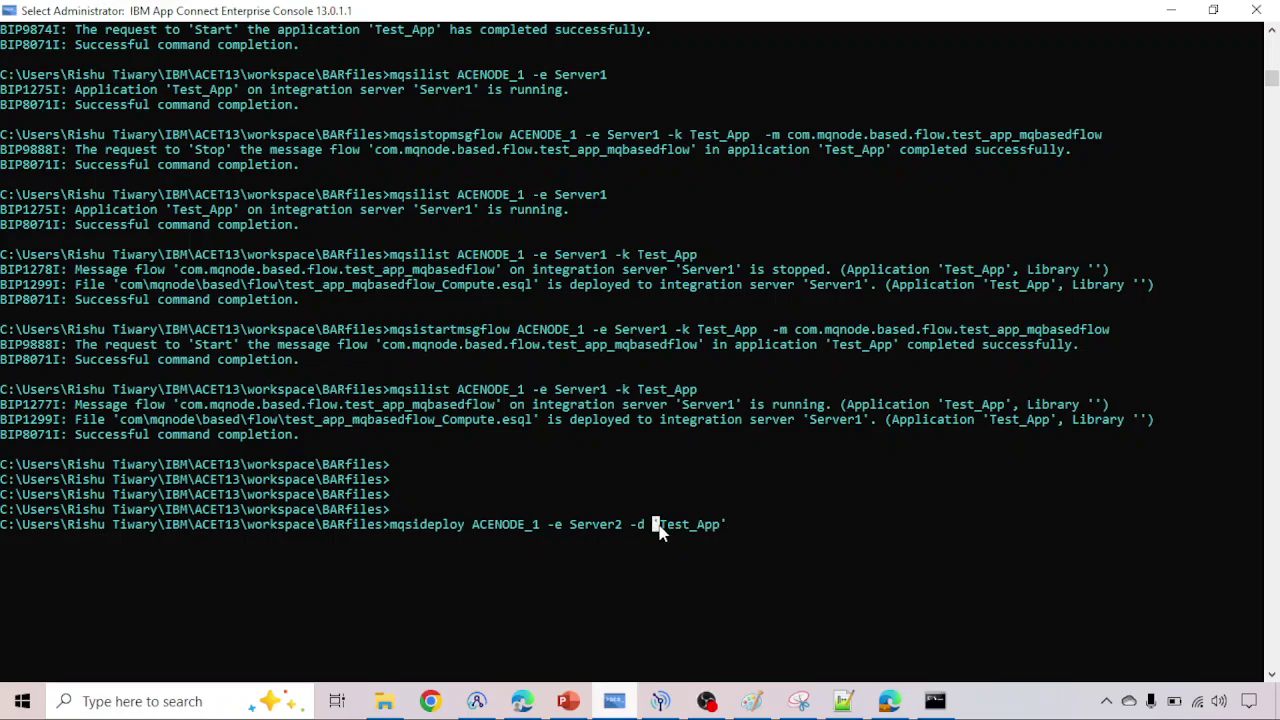
drag(656, 528, 715, 531)
click(715, 531)
drag(392, 529, 535, 533)
click(566, 530)
drag(564, 530, 618, 533)
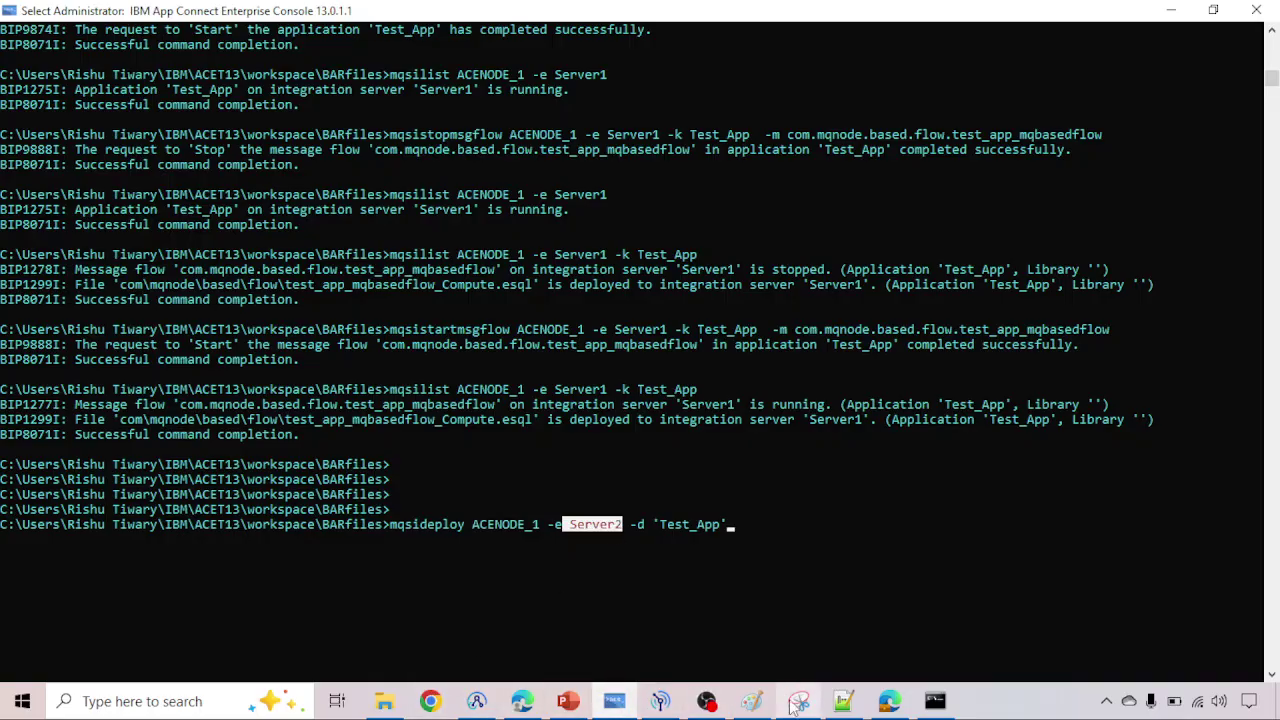
click(890, 703)
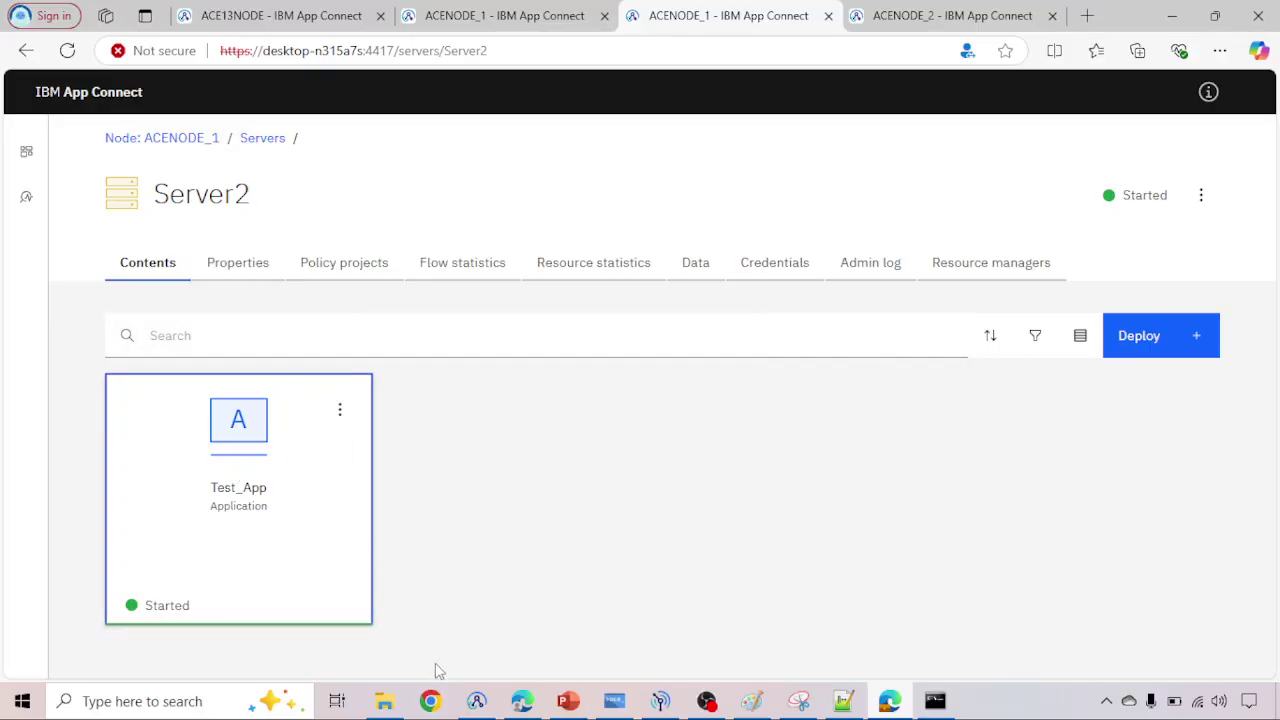
click(610, 705)
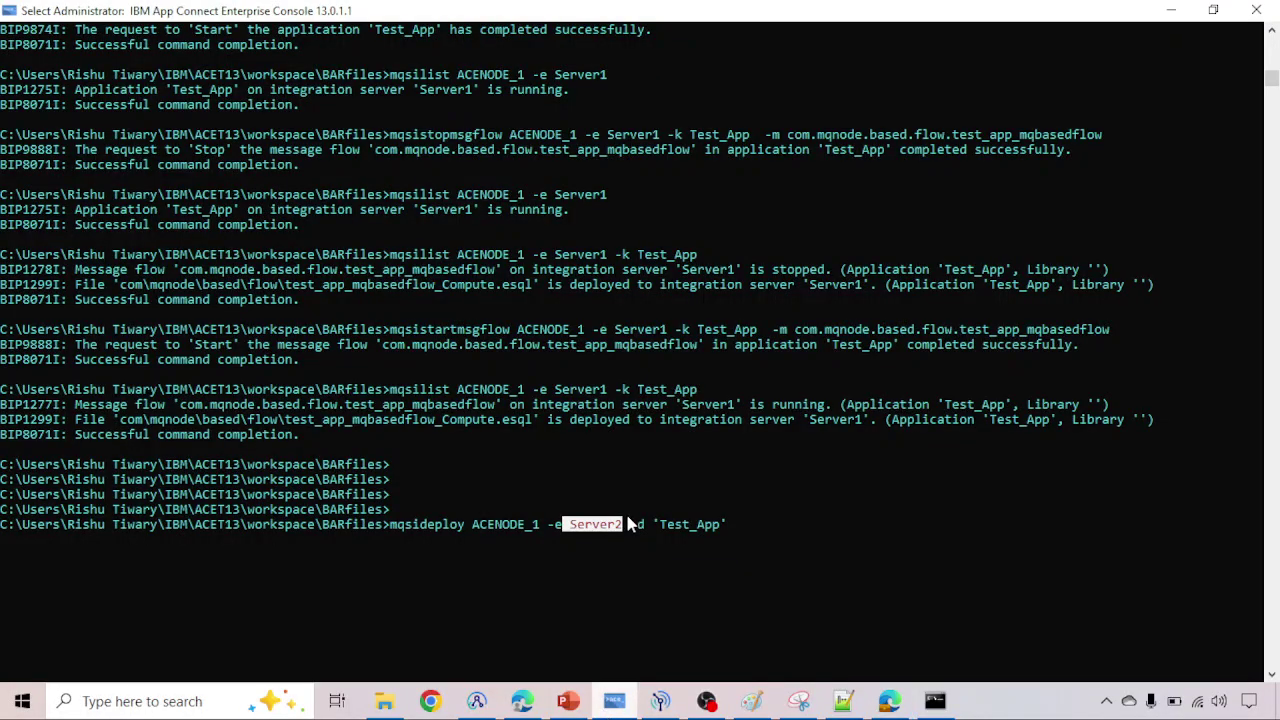
Step: Run the drafted mqsideploy command to delete Test_App from Server2 on ACENODE_1
click(625, 515)
drag(622, 508, 728, 533)
key(ctrl+c)
key(Escape)
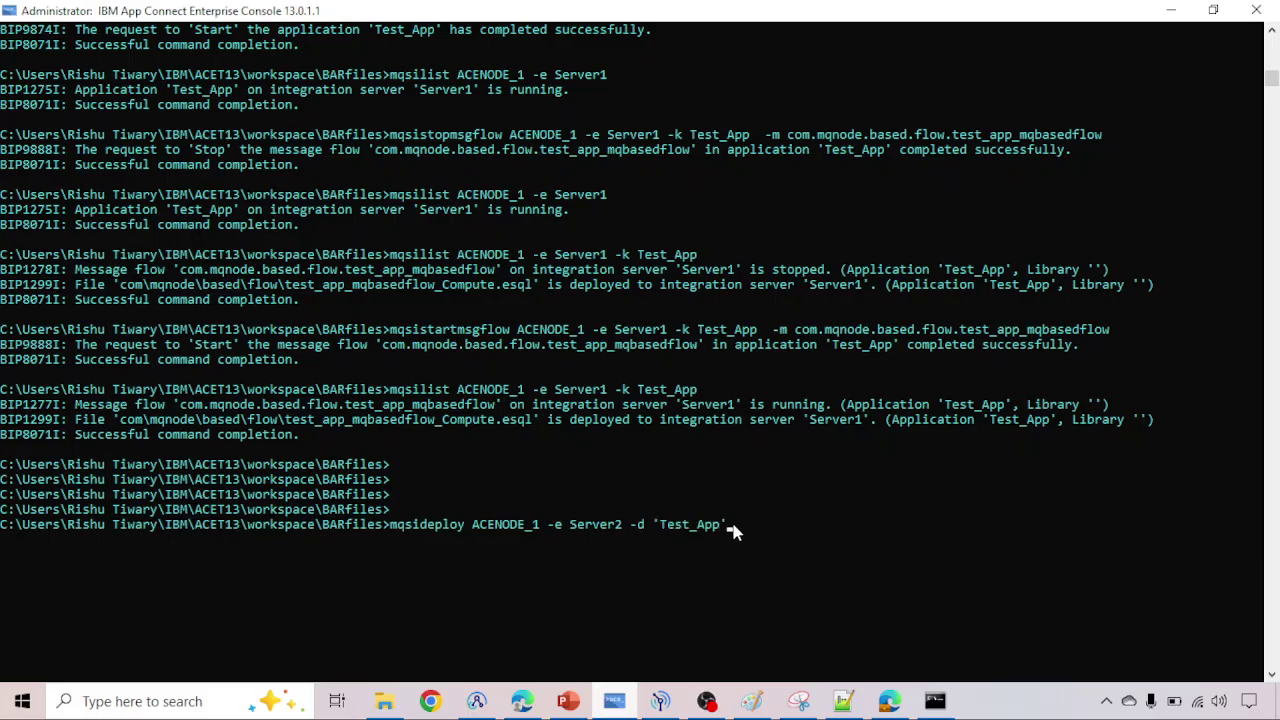
scroll(733, 530, down, 3)
key(Return)
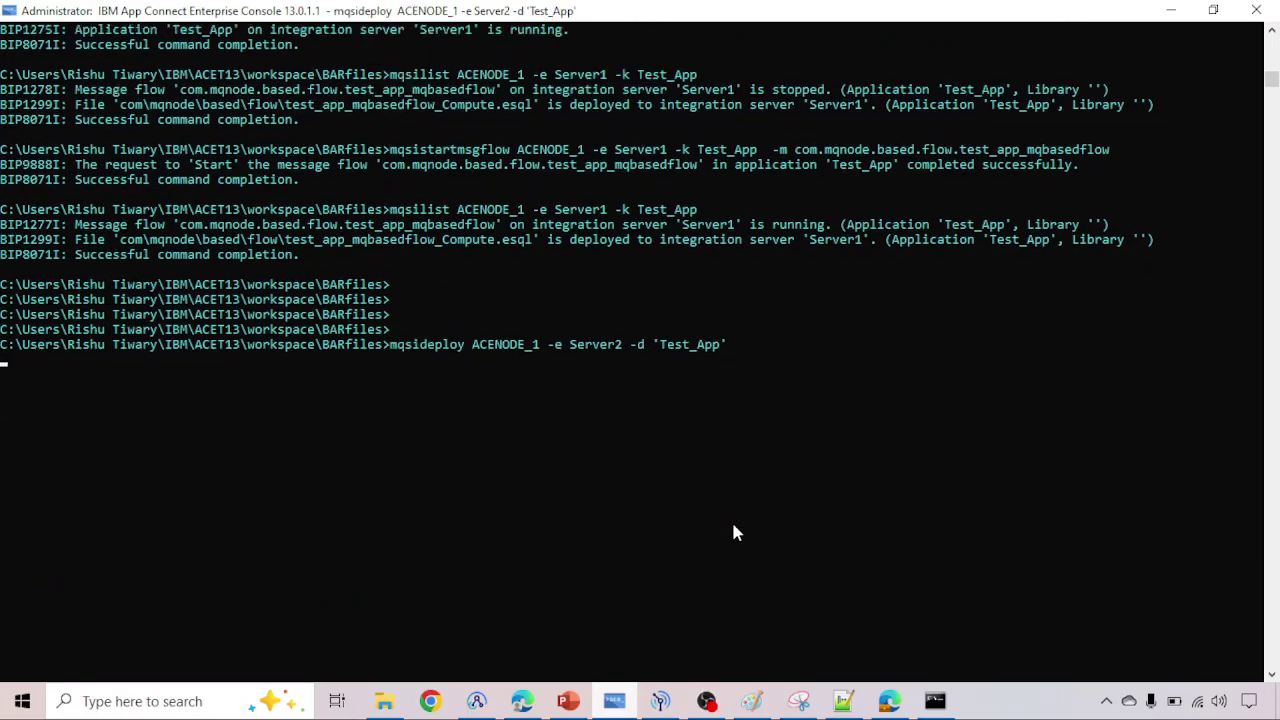
scroll(733, 532, down, 2)
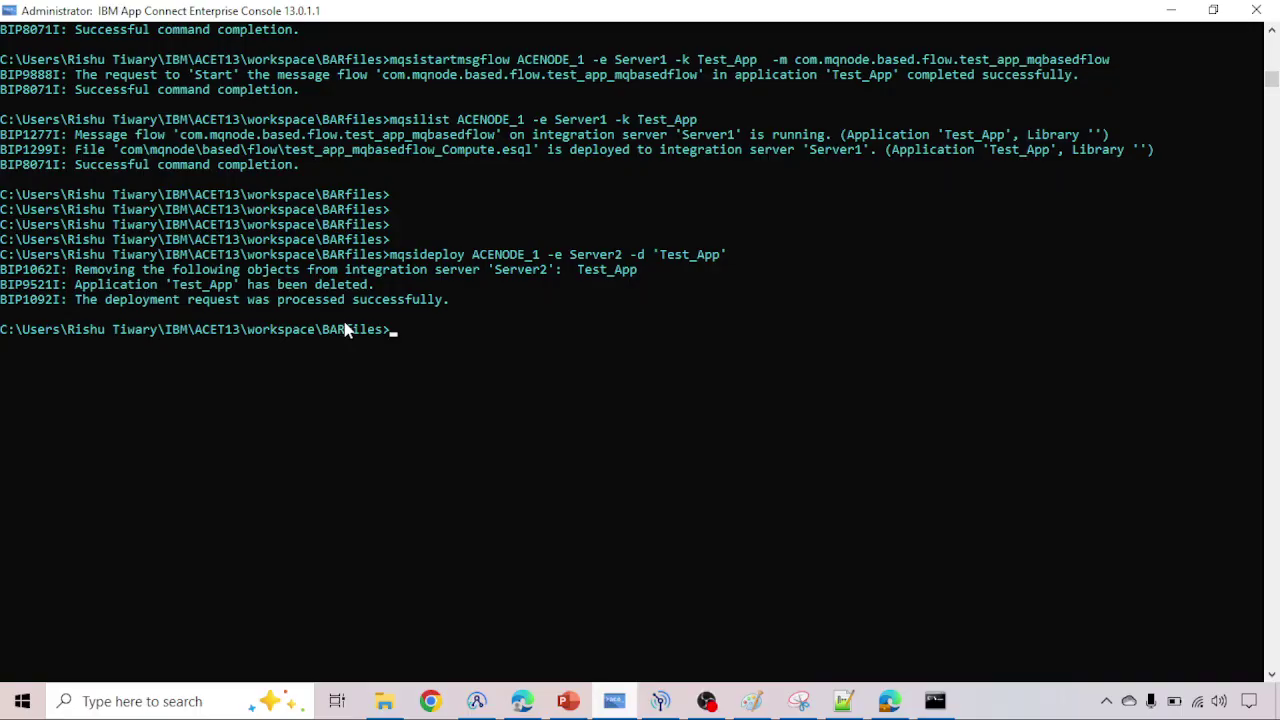
Step: List the deployments on Server2 with mqsilist ACENODE_1 -e Server2 and examine the response
key(Up)
key(Up)
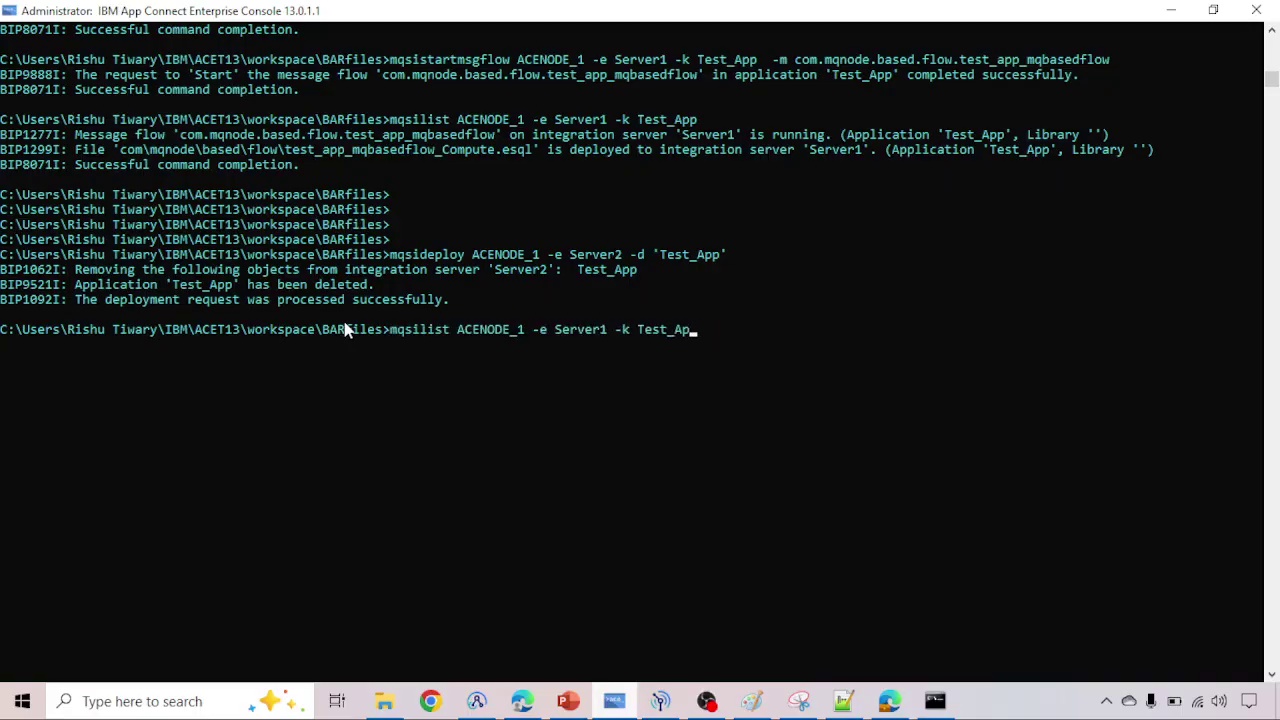
key(BackSpace)
key(BackSpace)
key(BackSpace)
key(Return)
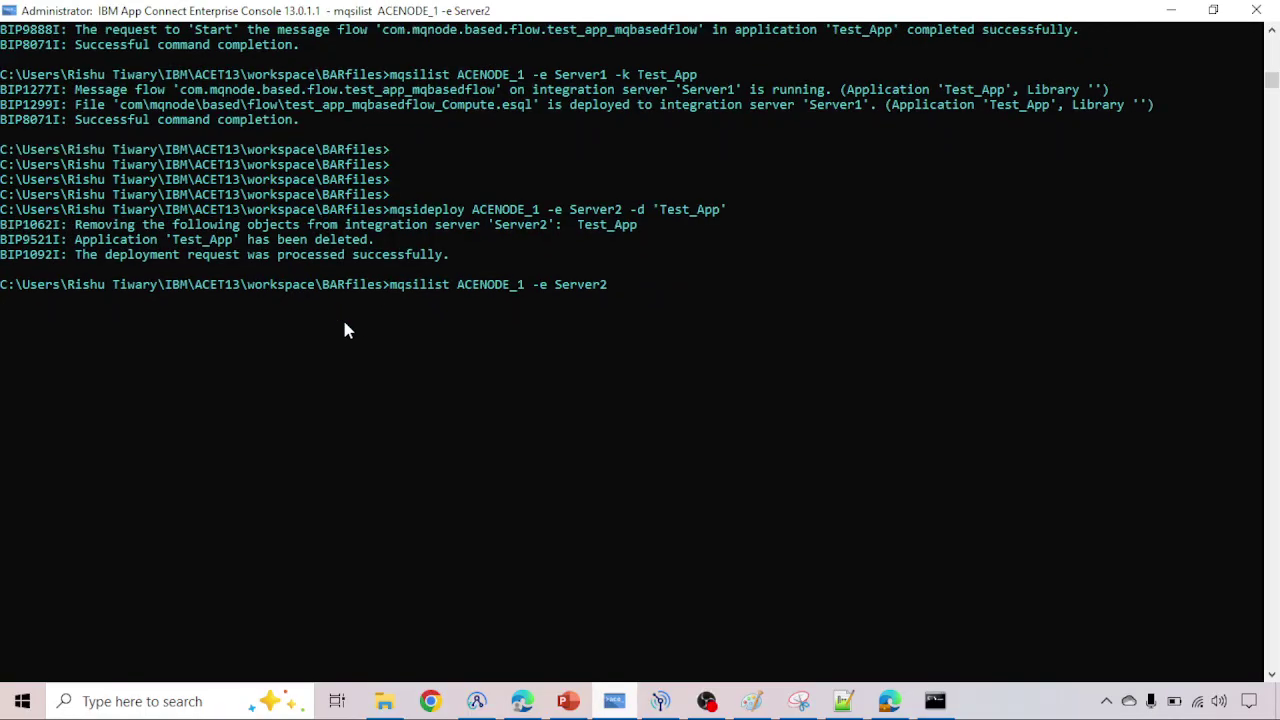
drag(80, 299, 267, 325)
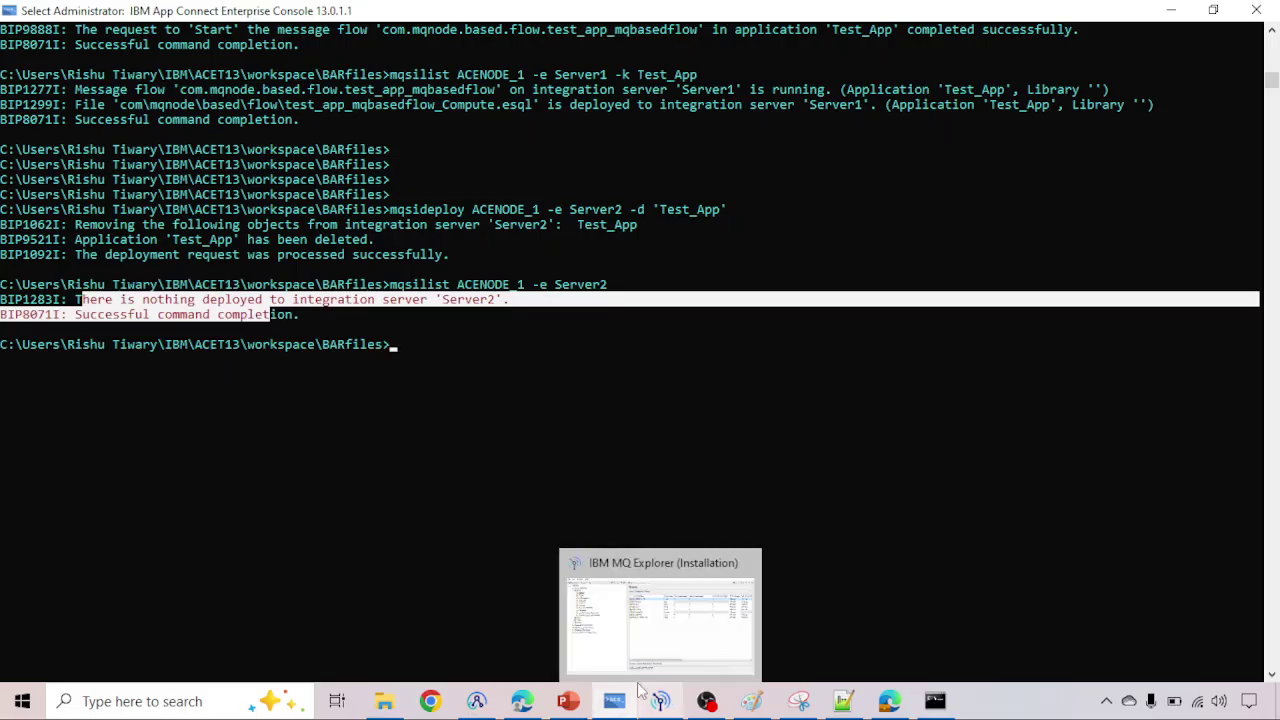
Step: Switch to the web interface in the browser and refresh the Server2 page to check its deployed contents
mouse_move(766, 695)
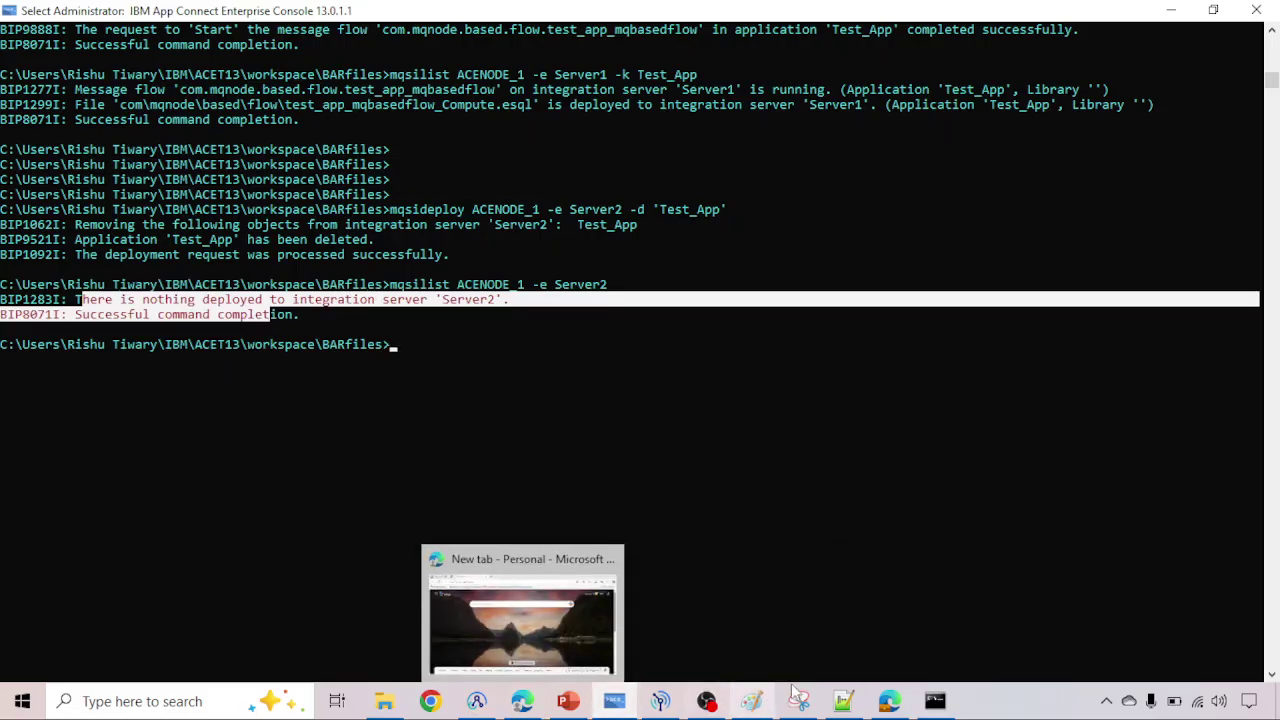
click(889, 701)
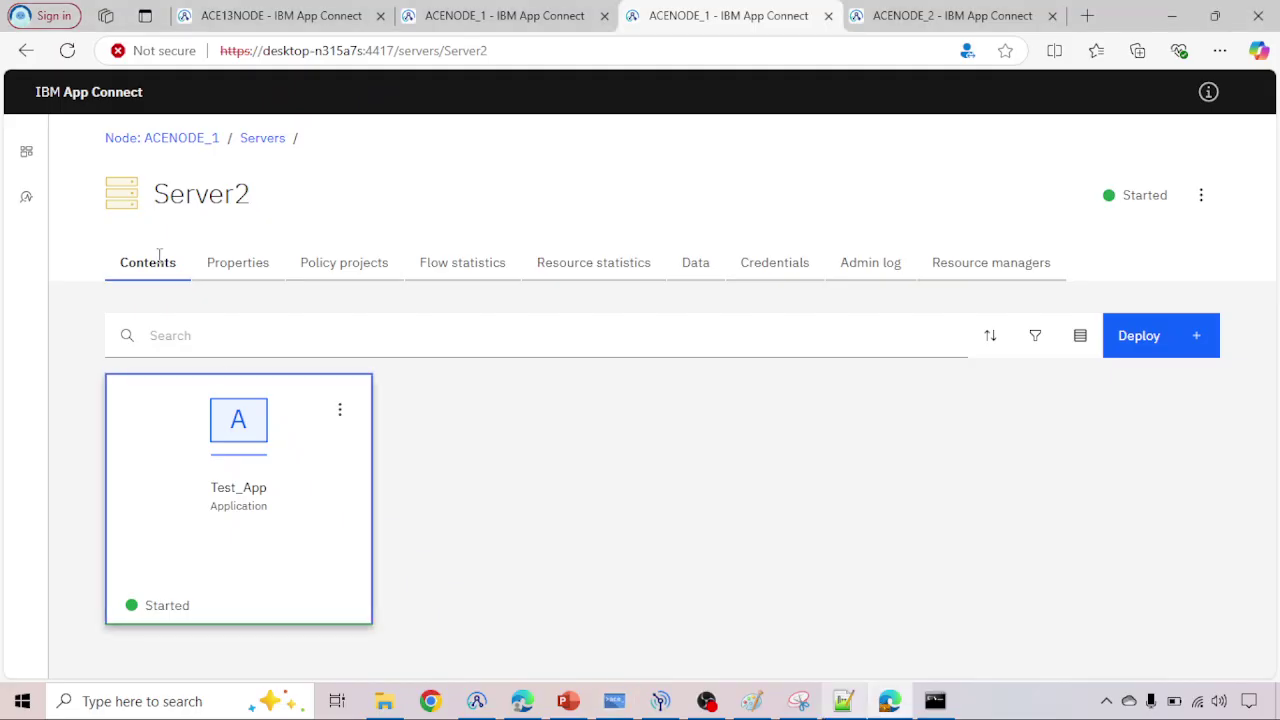
click(67, 51)
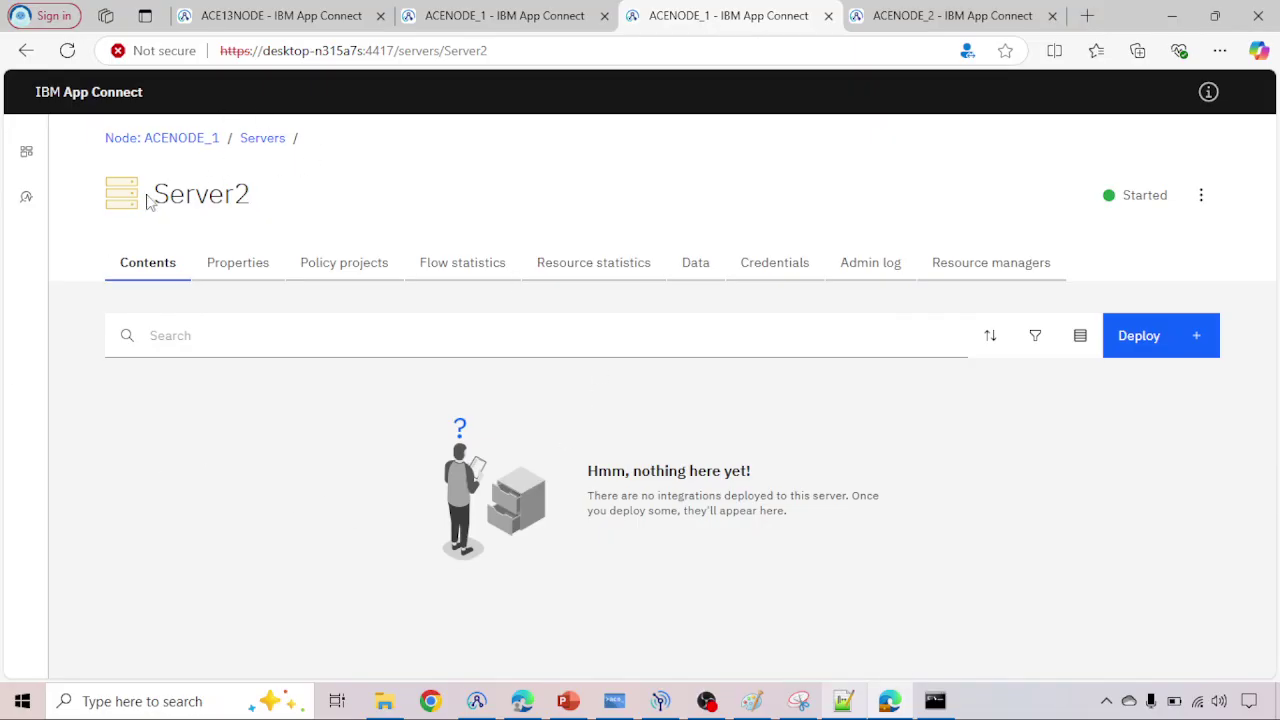
drag(147, 200, 268, 202)
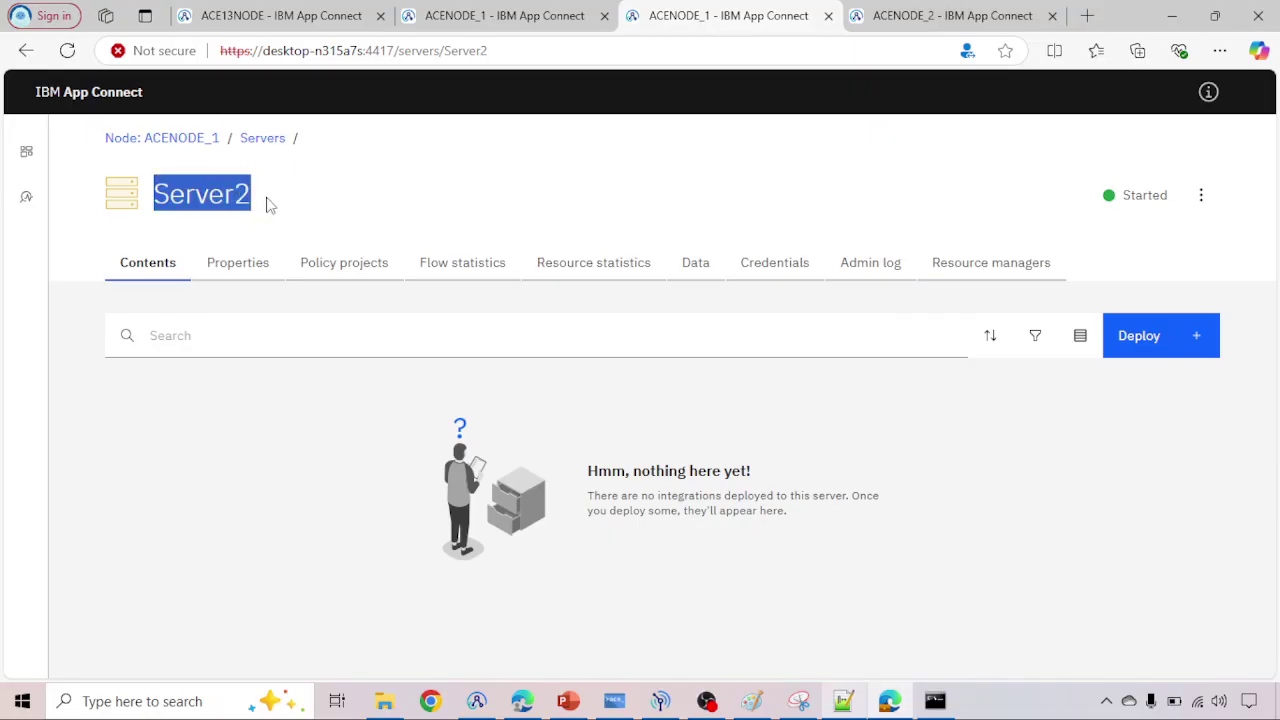
Step: Return to the App Connect Enterprise Console and look back through the earlier mqsilist, mqsistopmsgflow and mqsistartmsgflow commands
click(610, 701)
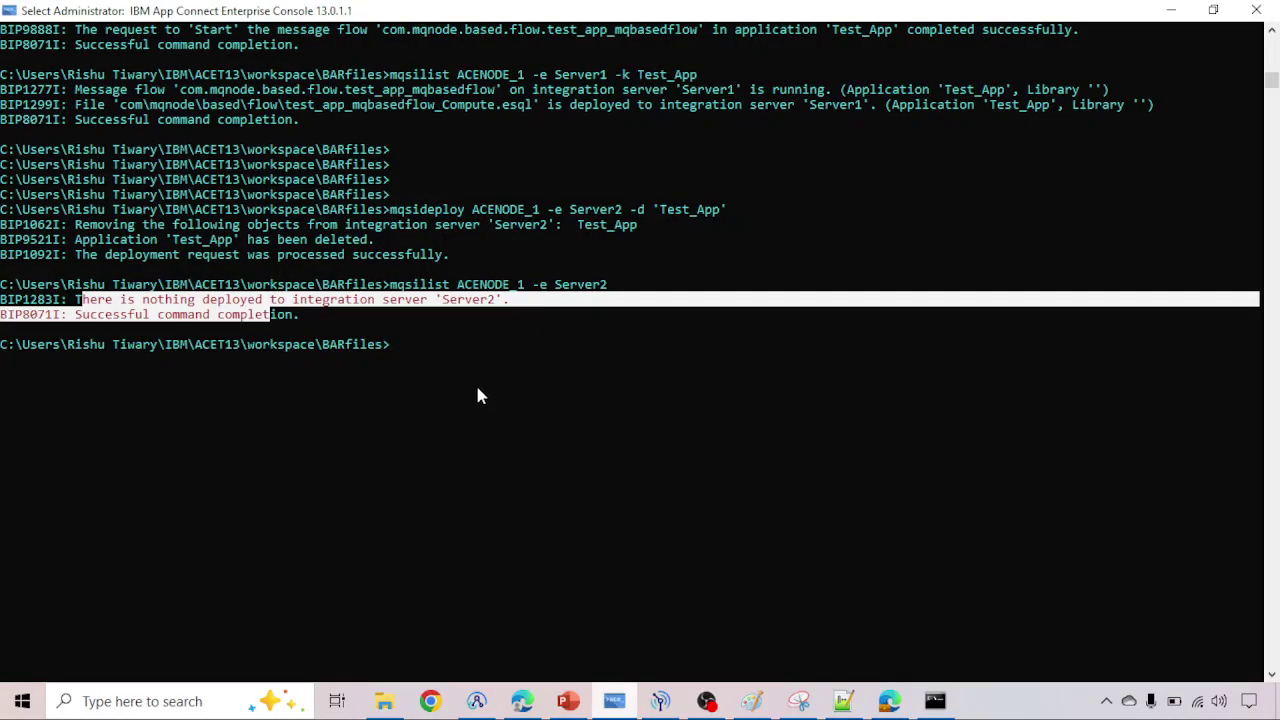
scroll(478, 395, up, 3)
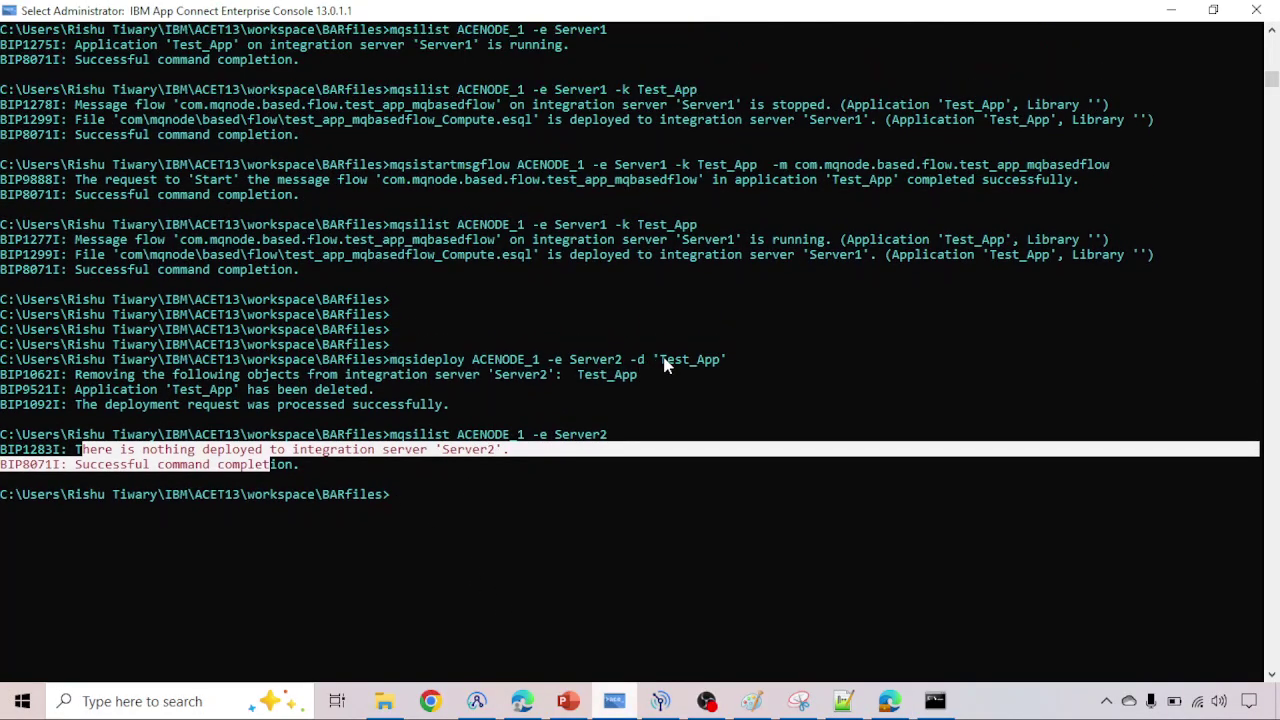
scroll(603, 360, up, 10)
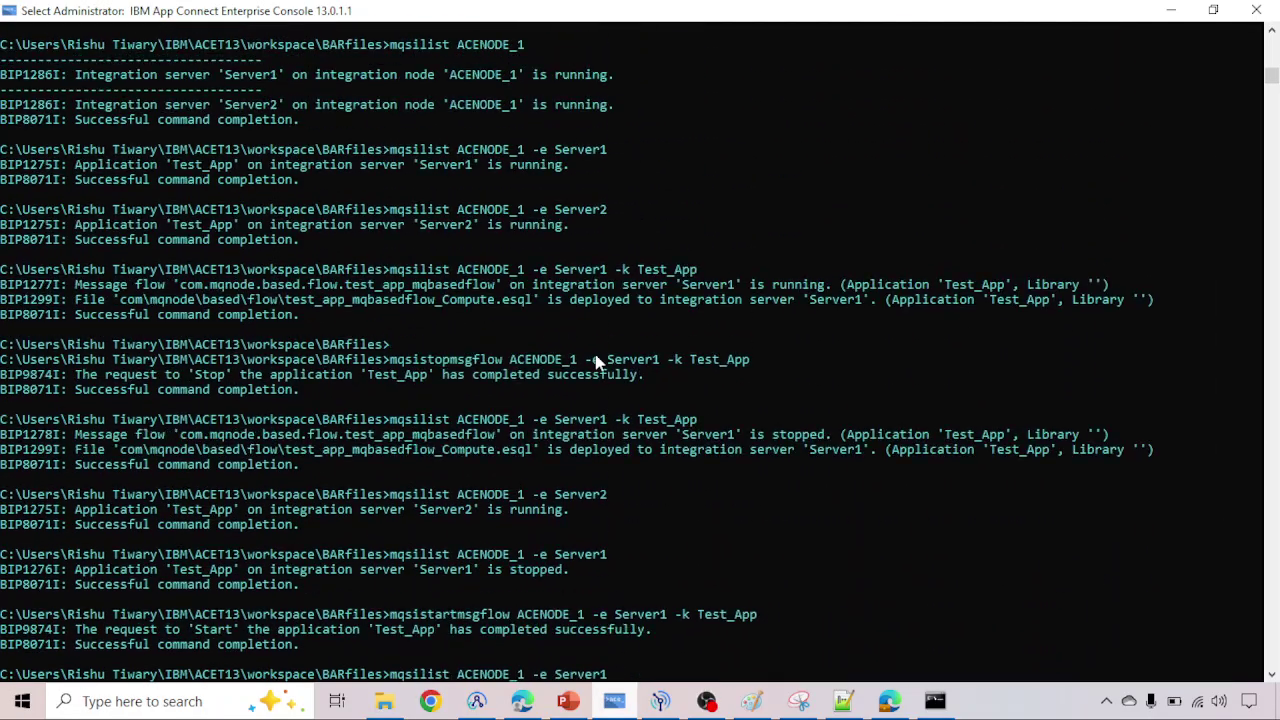
scroll(596, 362, up, 8)
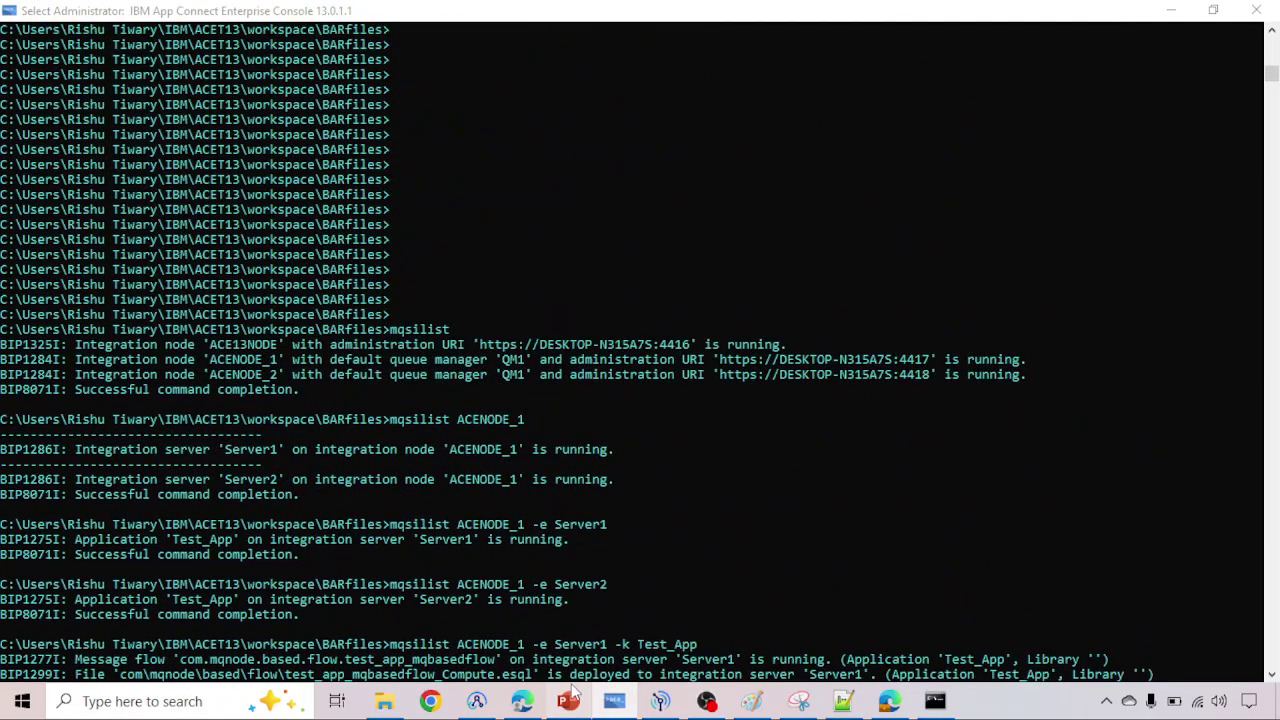
Step: Review the "Creating Application and message flow" slide in PowerPoint against the Test_App message flow in the App Connect Enterprise Toolkit
click(570, 697)
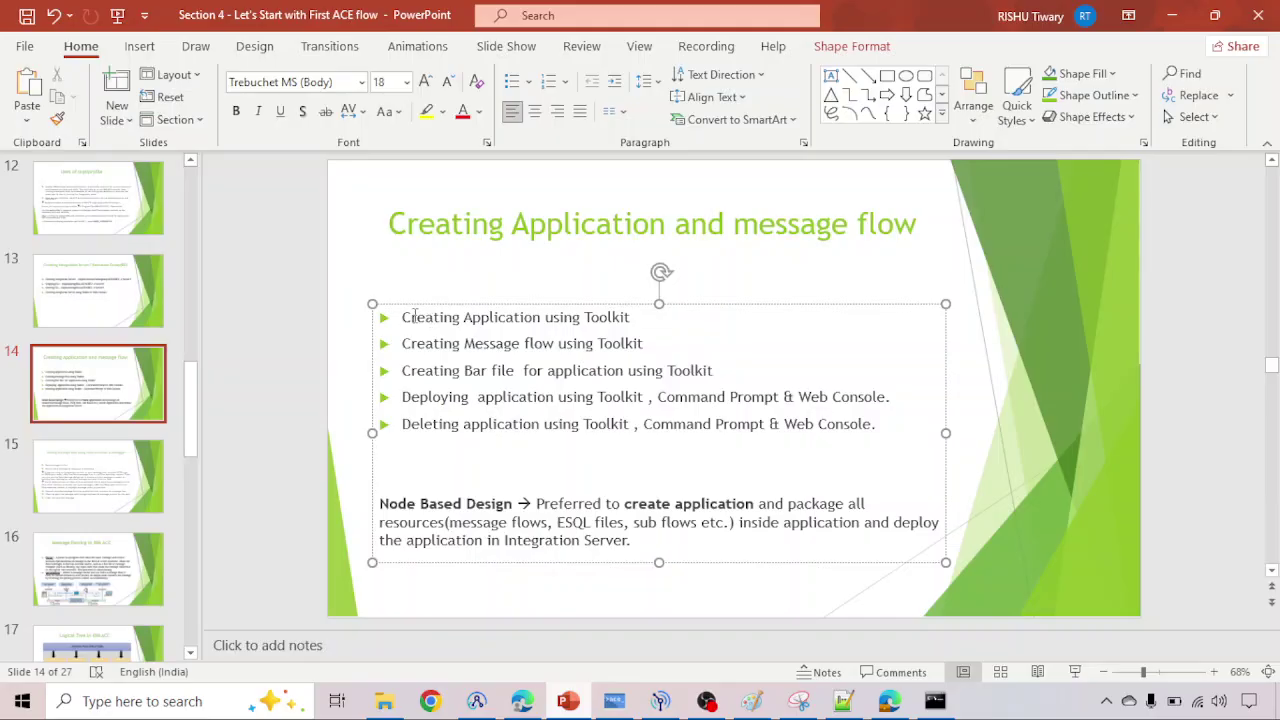
mouse_move(659, 706)
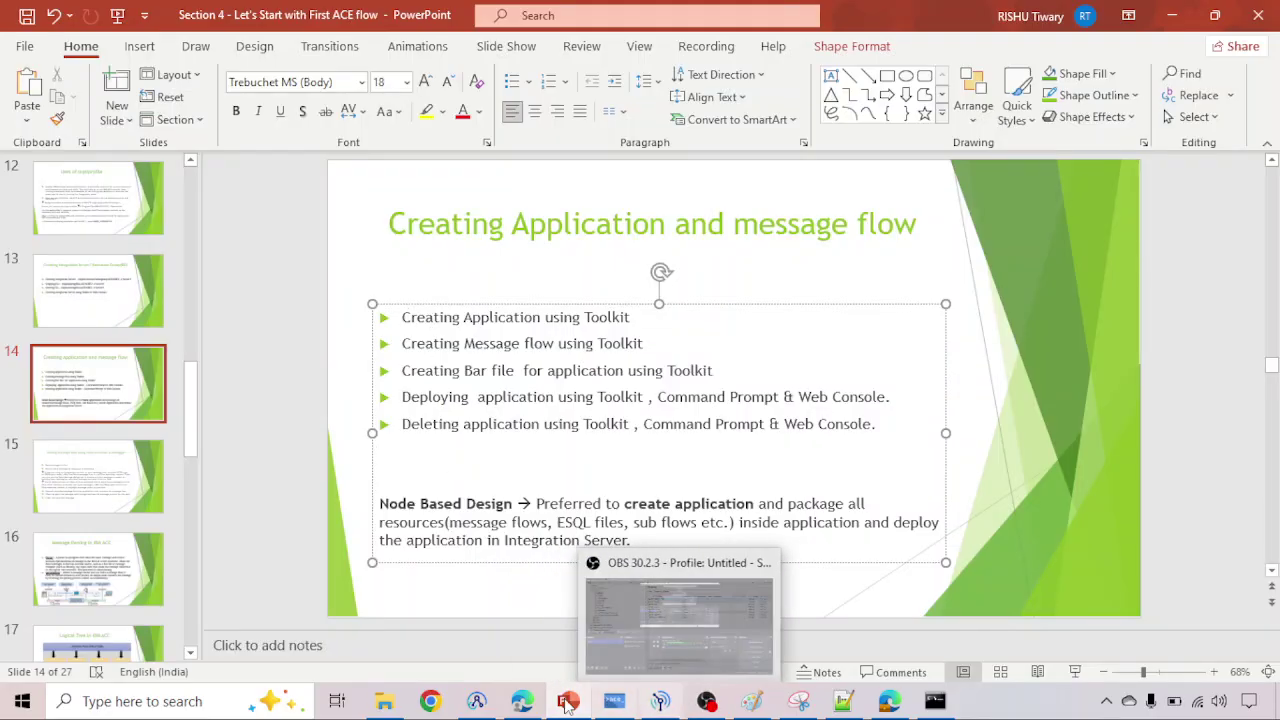
click(478, 703)
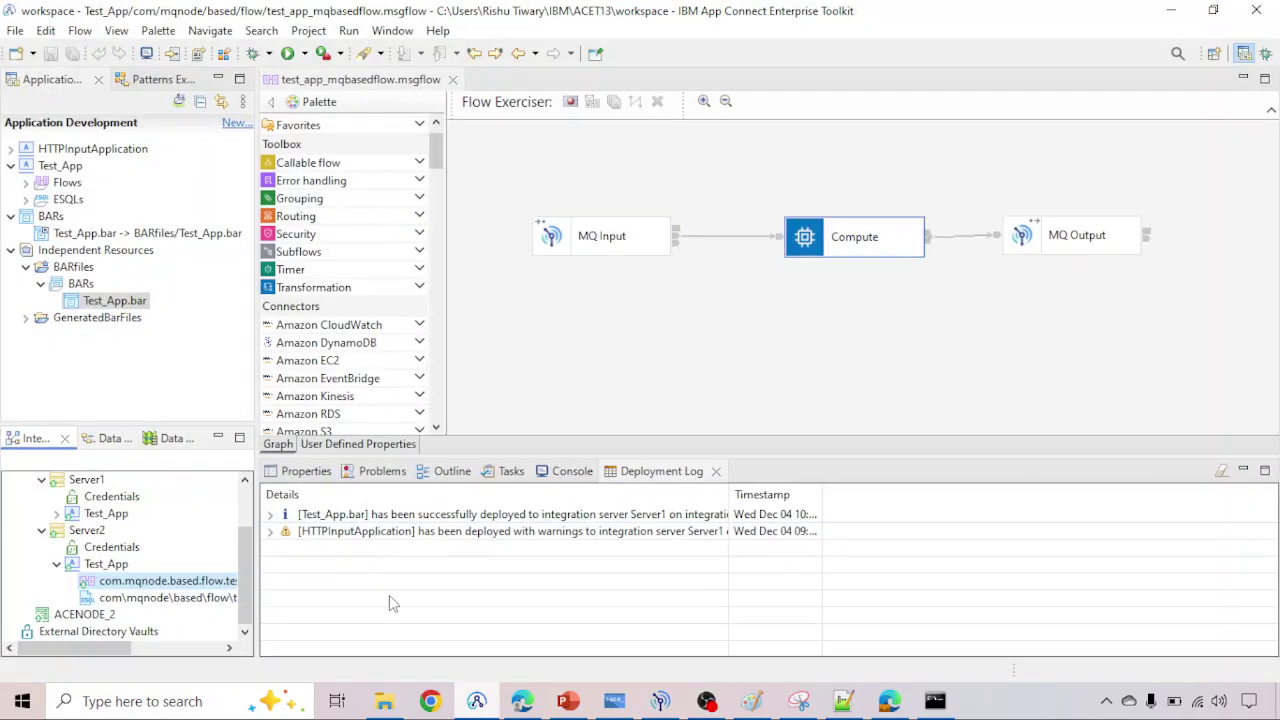
click(476, 700)
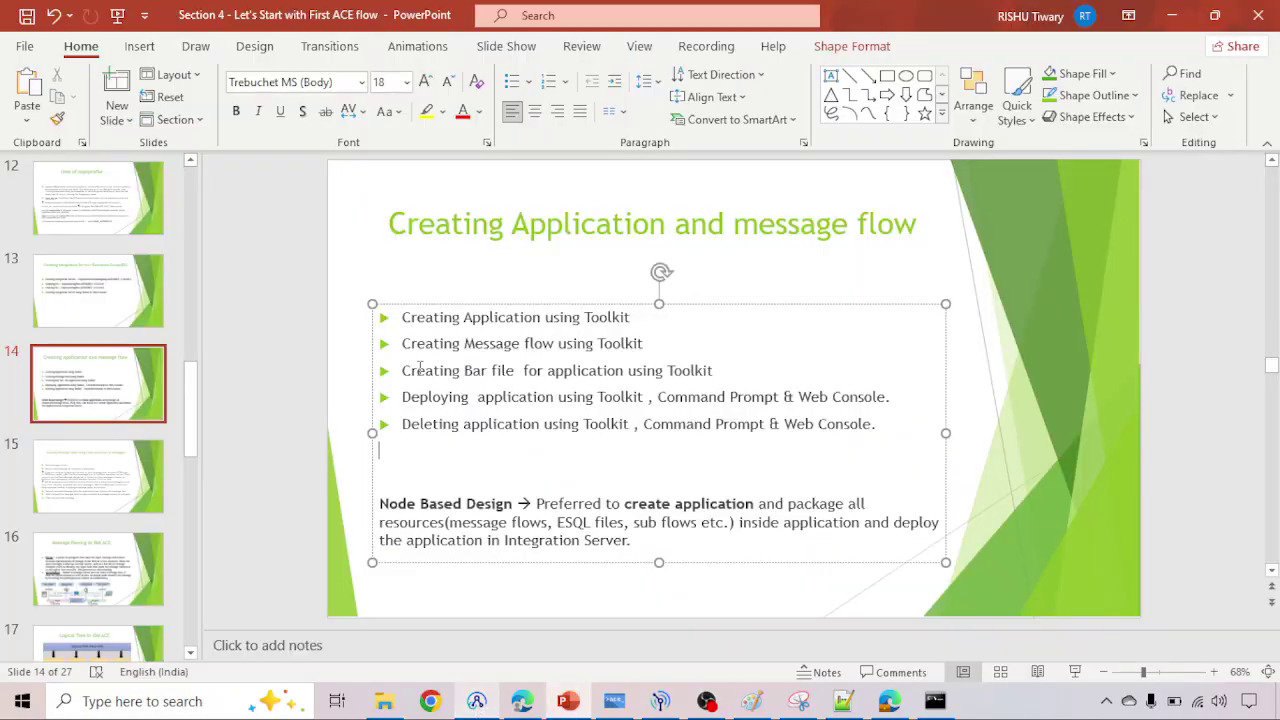
drag(402, 344, 651, 347)
click(478, 706)
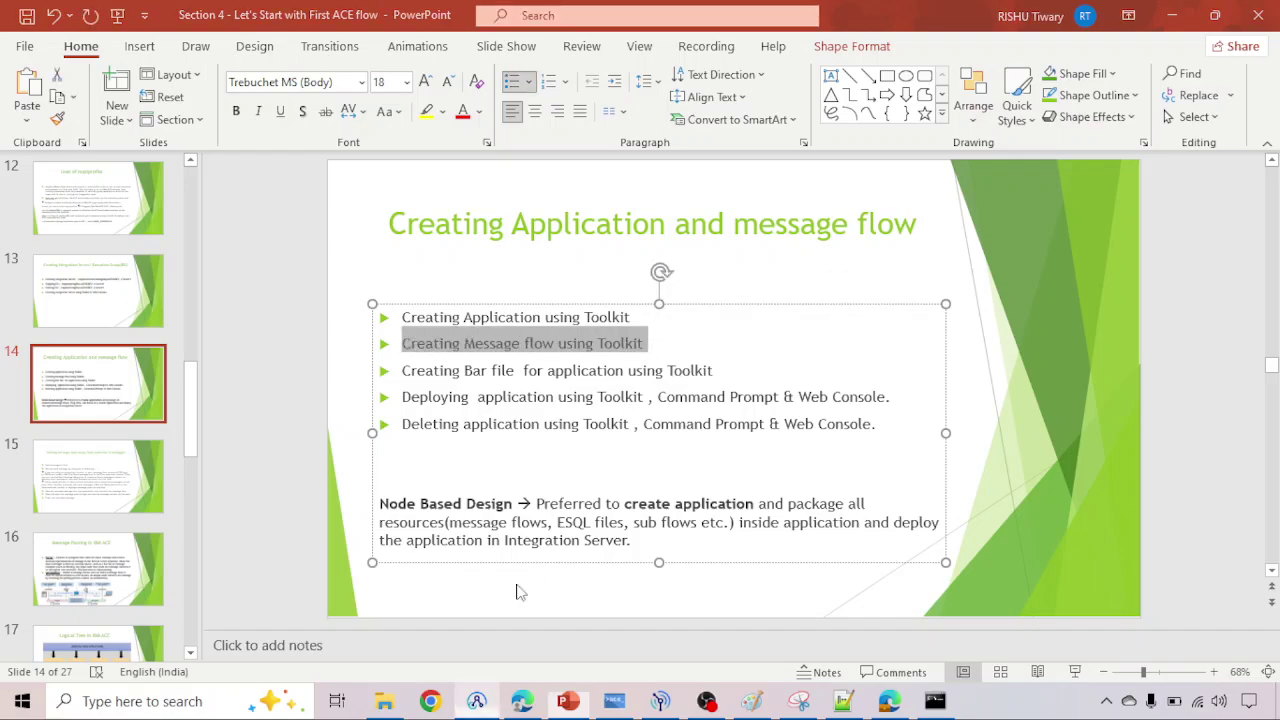
click(478, 700)
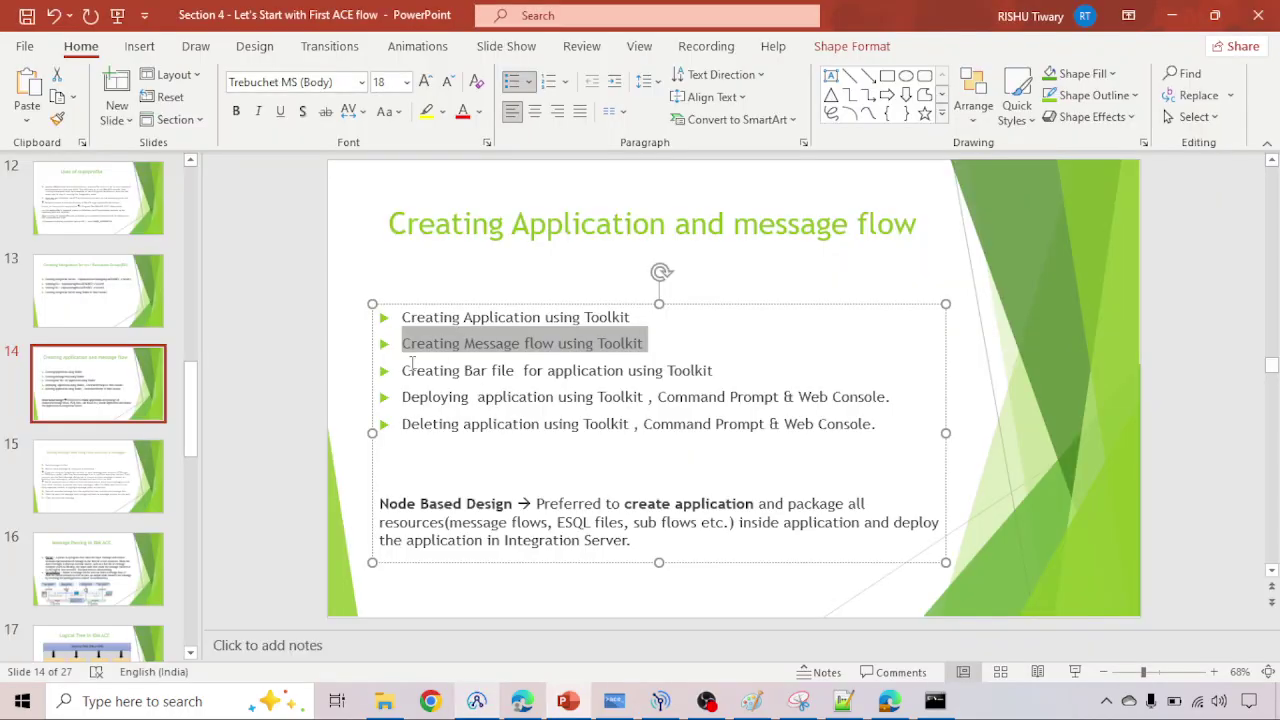
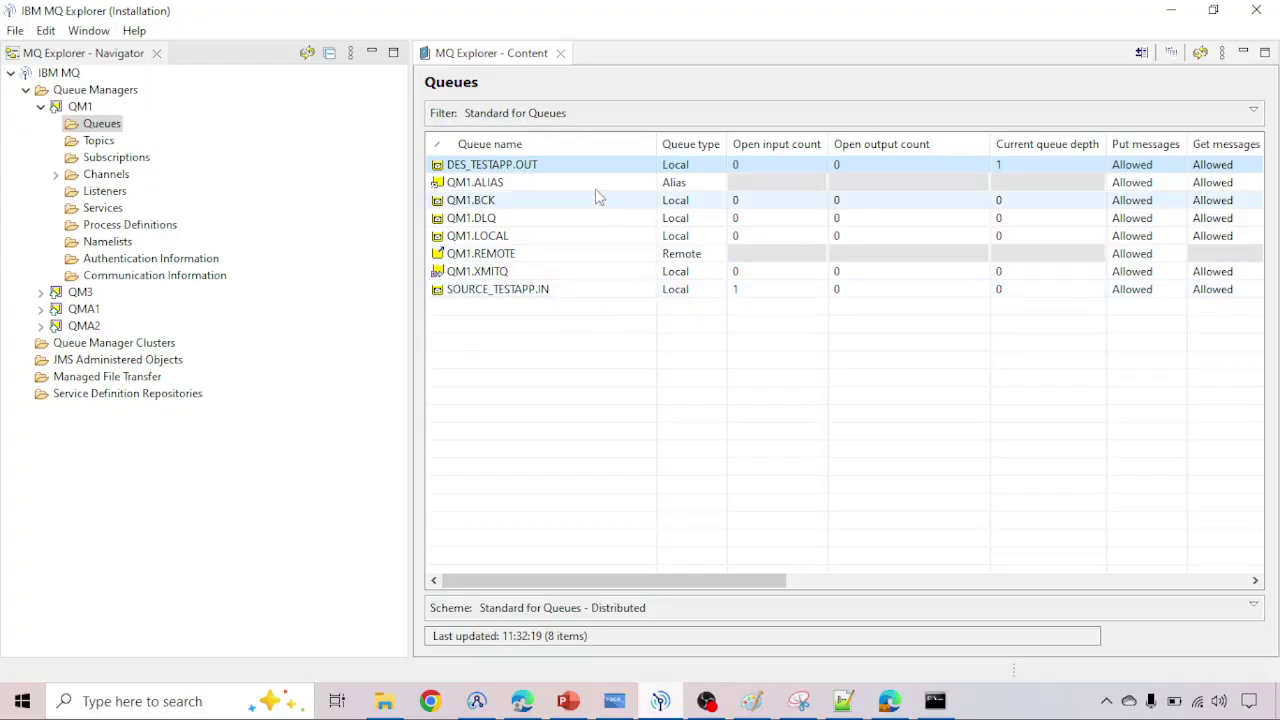
Step: In IBM MQ Explorer, browse the messages on QM1's DES_TESTAPP.OUT queue
right_click(570, 162)
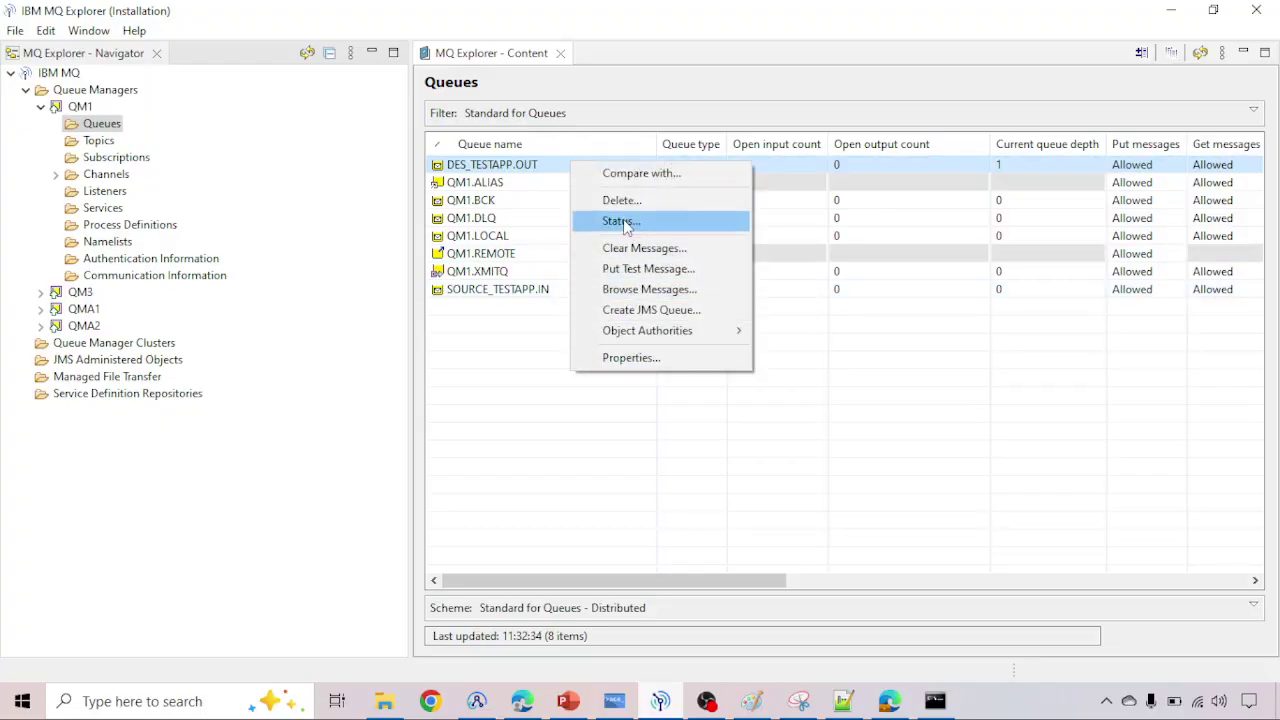
click(633, 290)
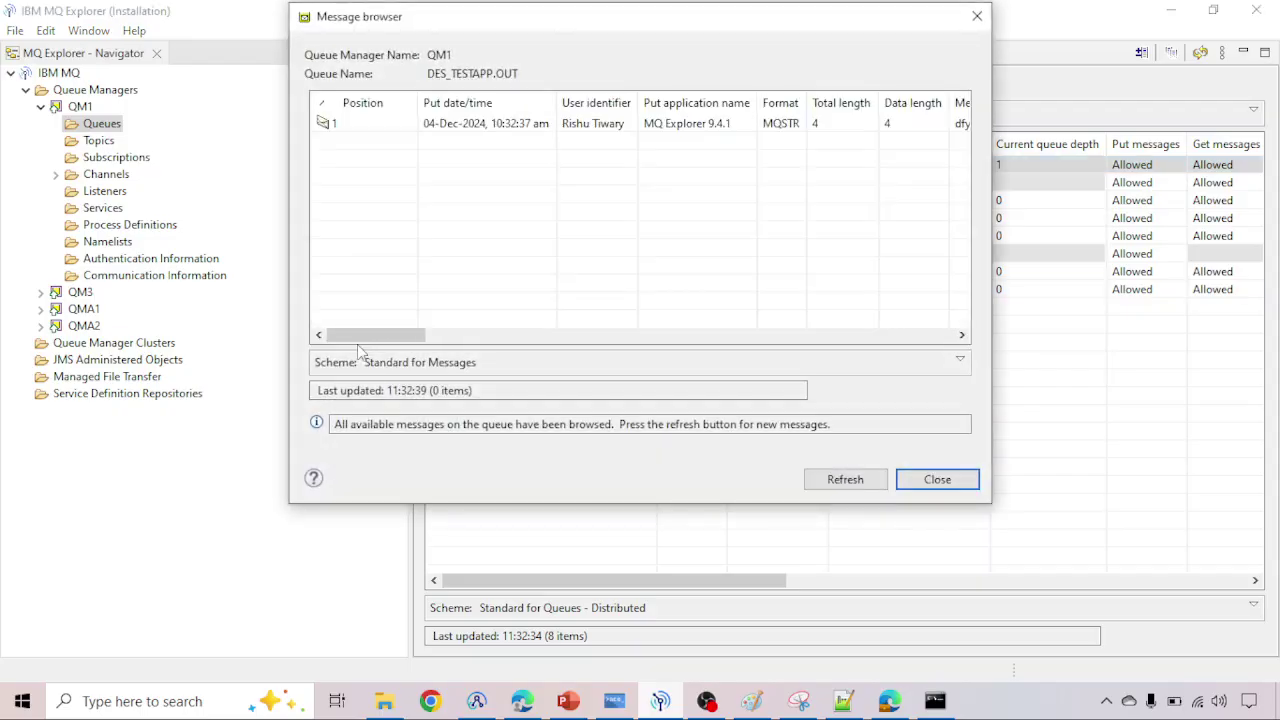
Step: Check the message data of the browsed message on DES_TESTAPP.OUT, close the message browser and select the SOURCE_TESTAPP.IN queue
drag(362, 338, 435, 338)
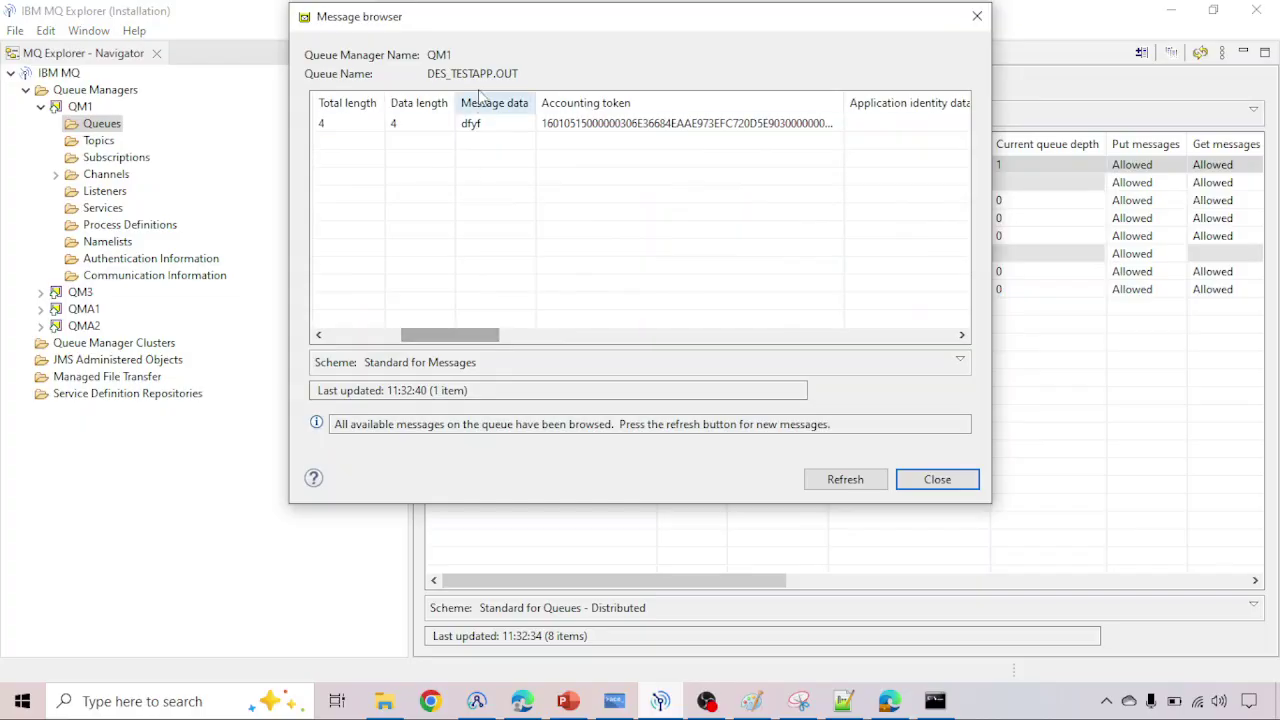
click(975, 17)
click(530, 295)
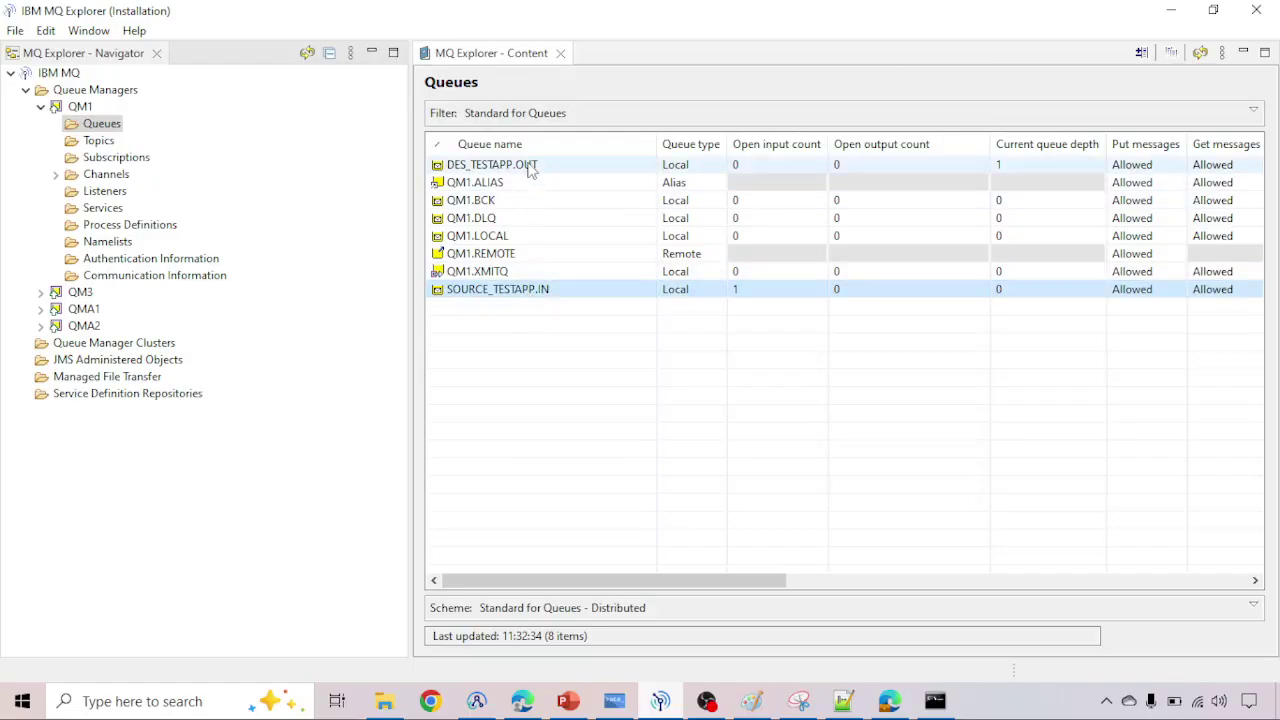
Step: Switch to the App Connect Enterprise Toolkit and collapse Test_App and Server1 under the ACENODE_1 integration node
click(1170, 10)
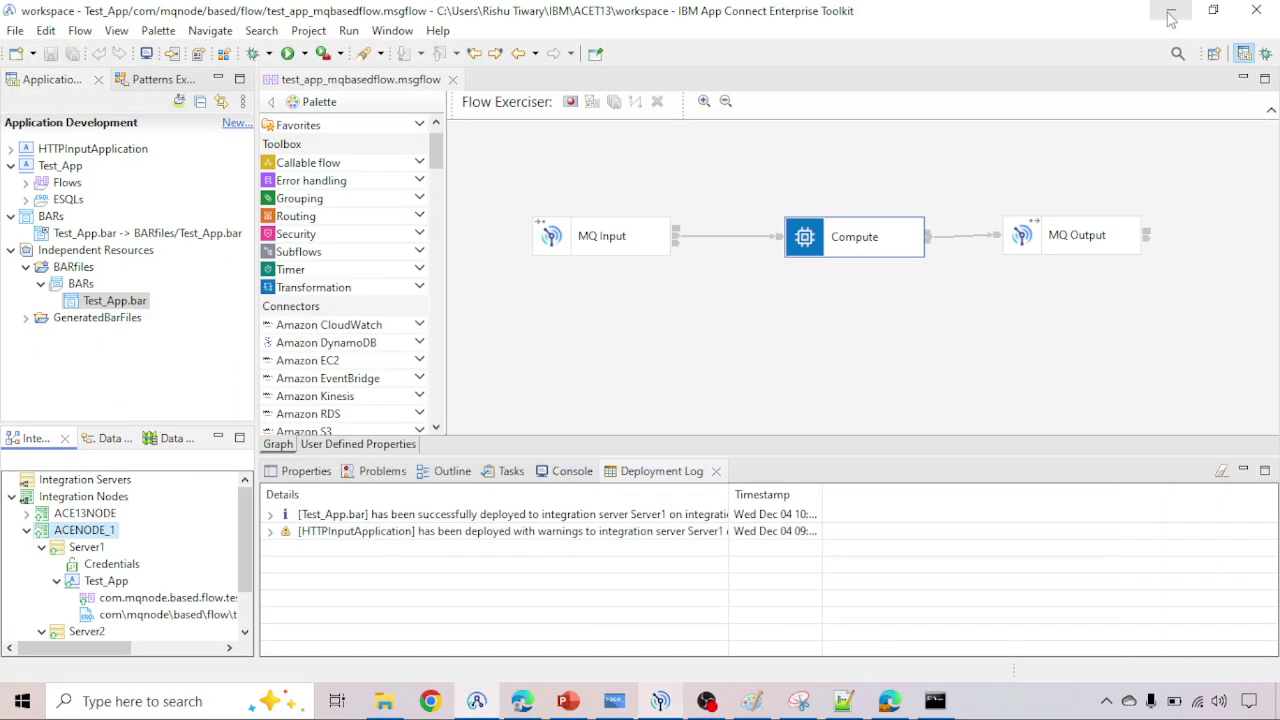
click(57, 581)
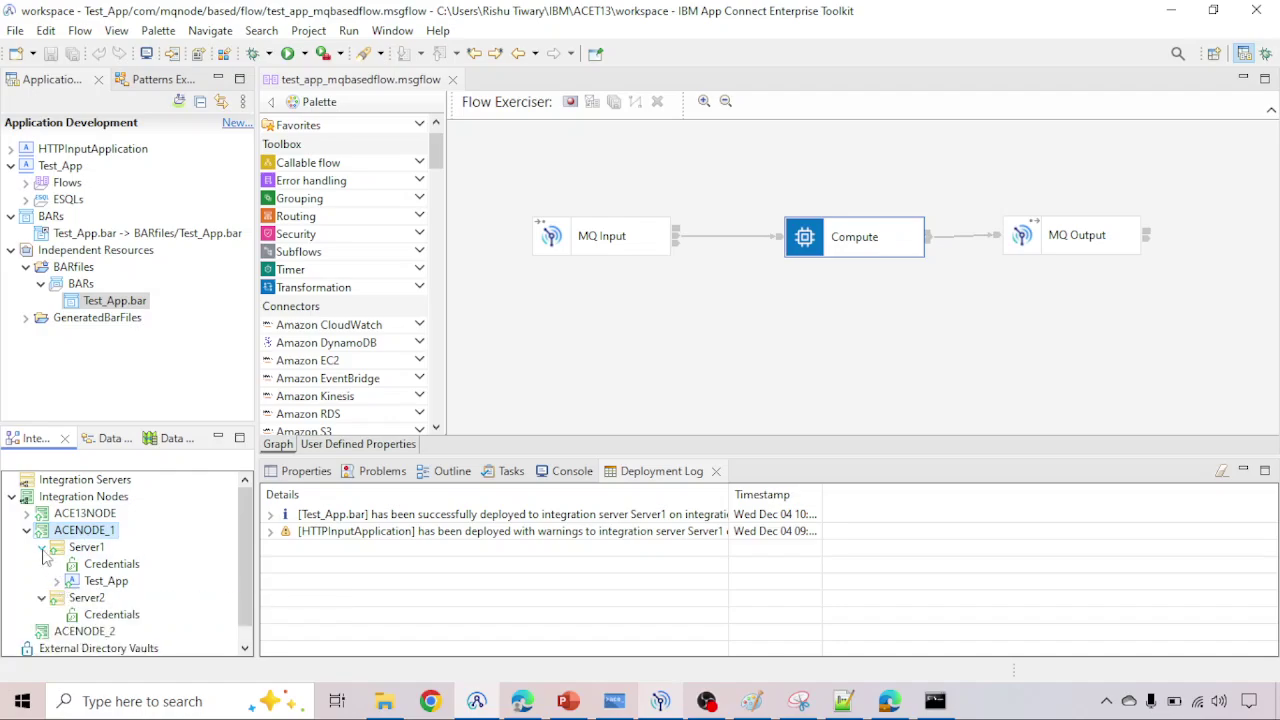
click(41, 547)
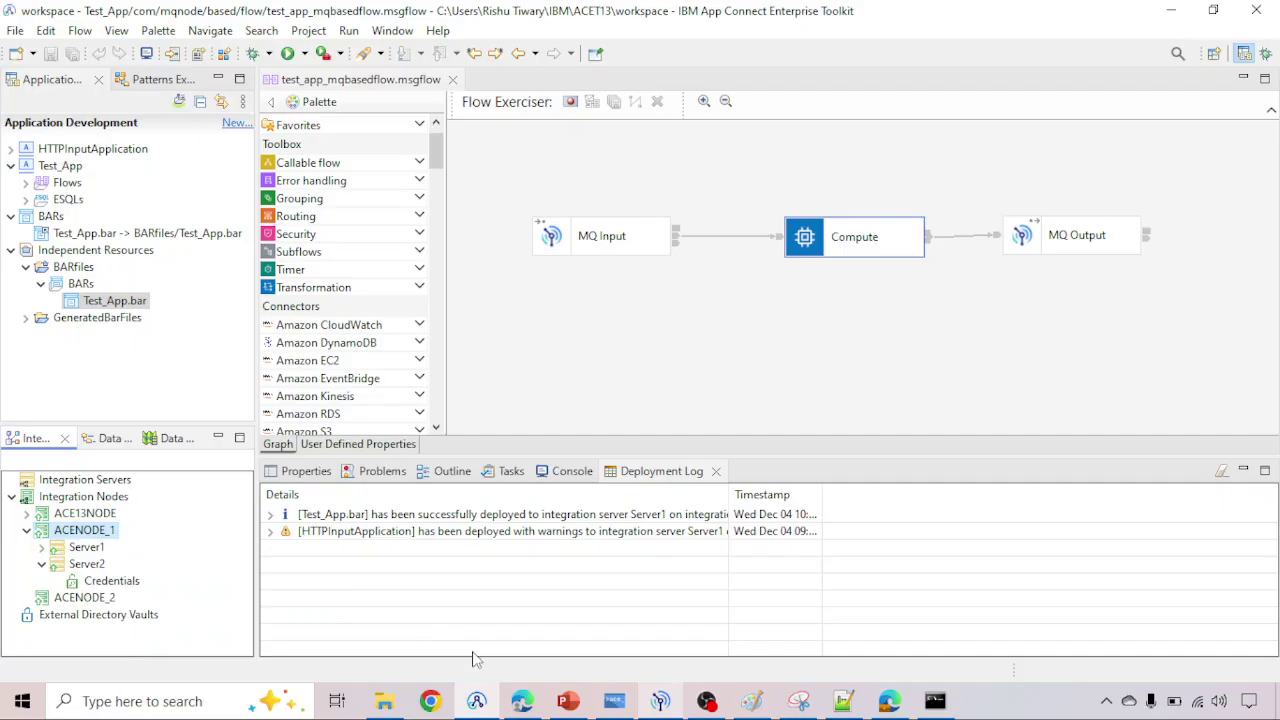
Step: Switch to PowerPoint and review slide 15 on testing a message flow, highlighting the Flow exerciser and Debugger words in its title
click(570, 702)
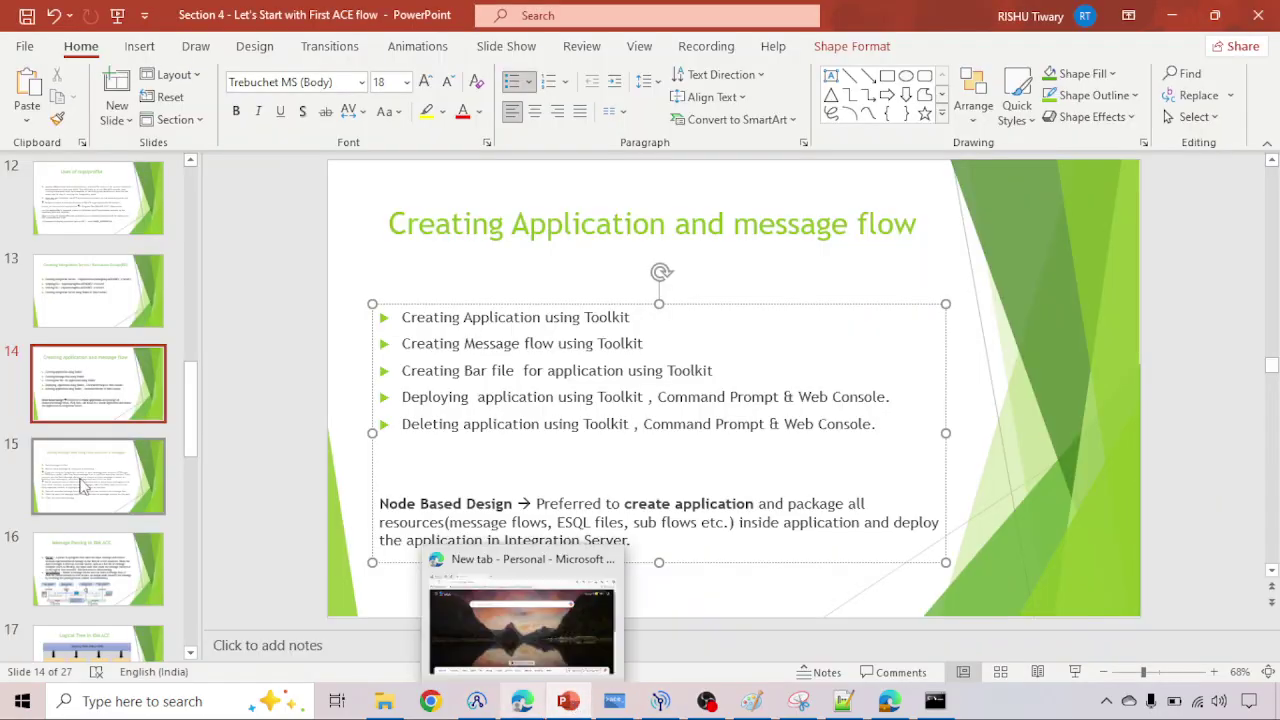
click(84, 487)
click(447, 243)
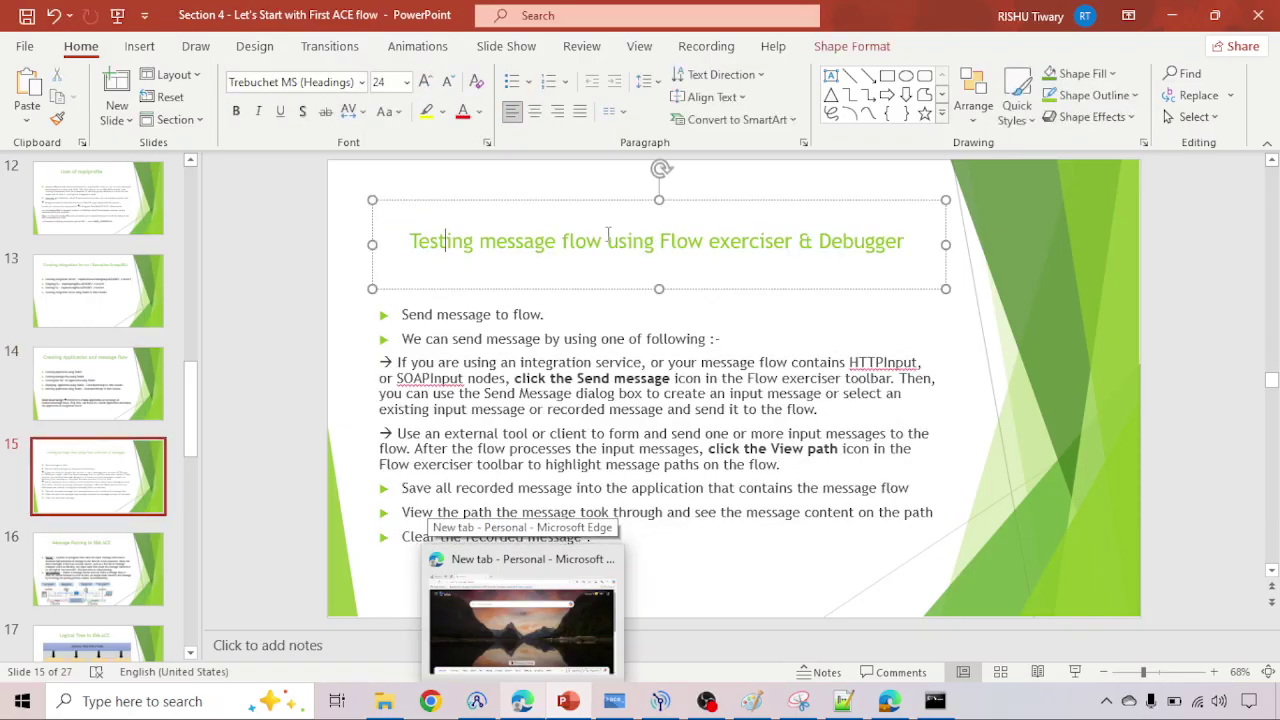
drag(662, 241, 904, 241)
click(291, 451)
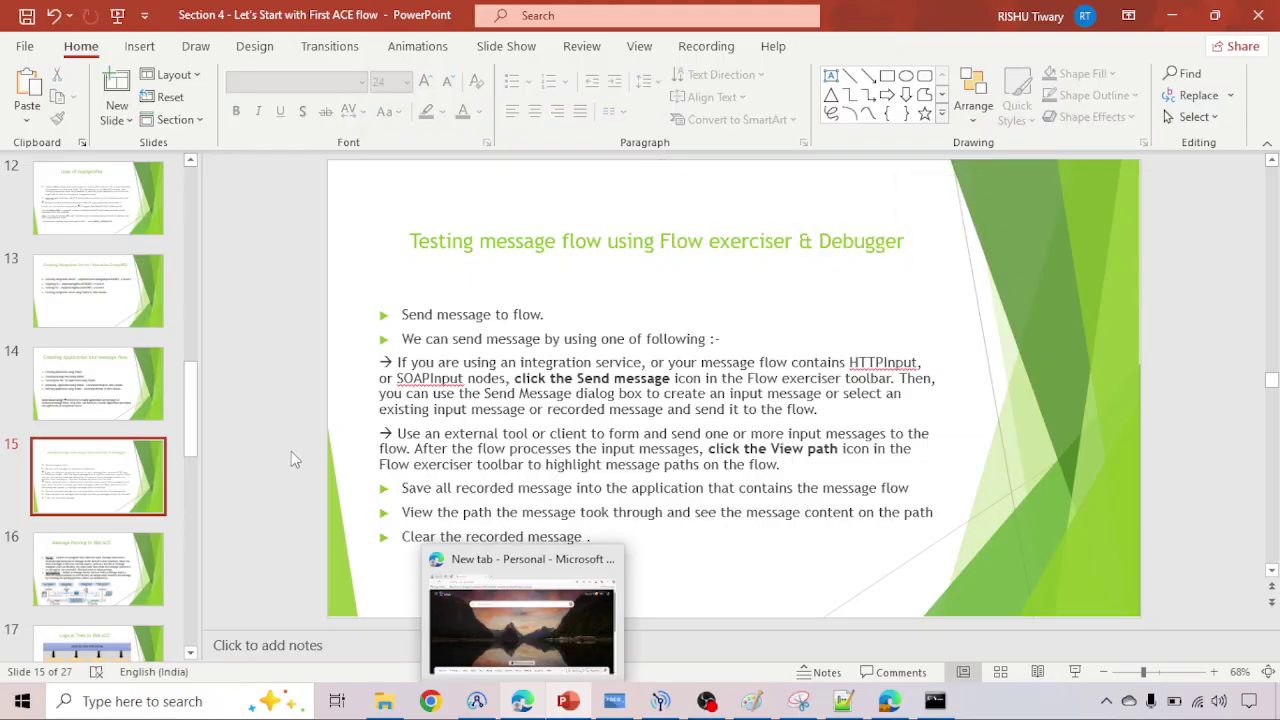
click(524, 703)
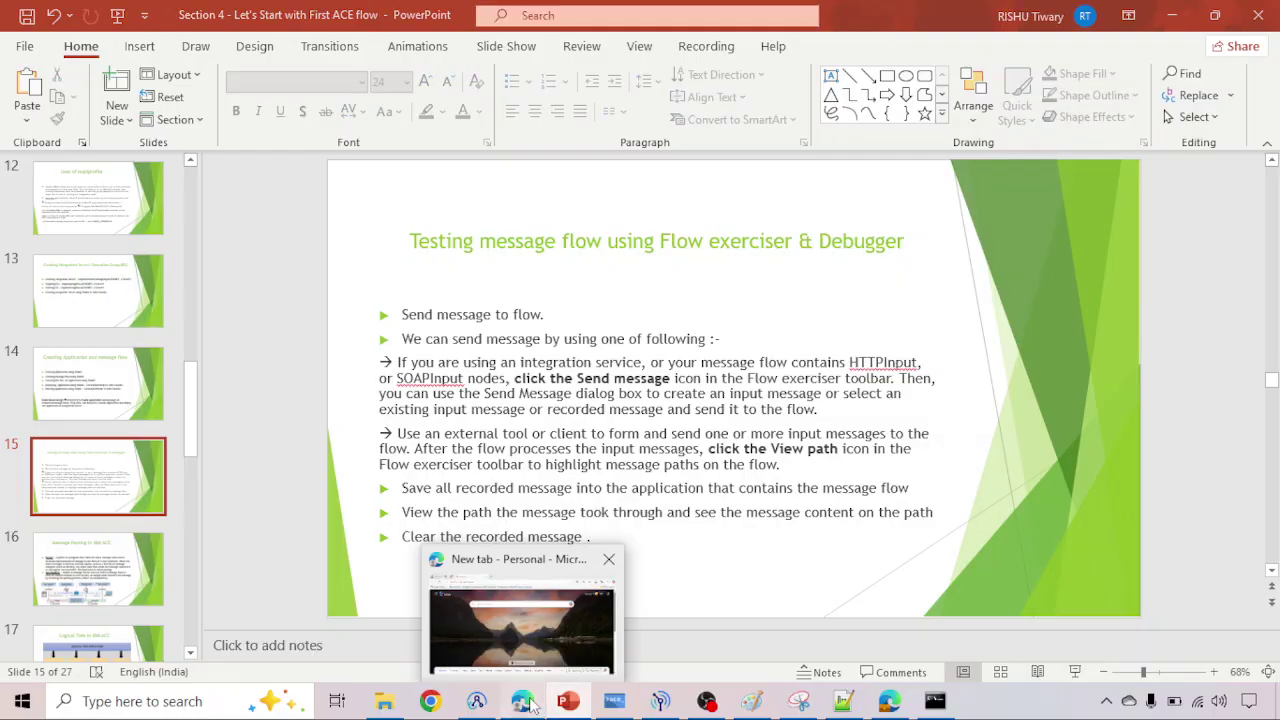
click(522, 703)
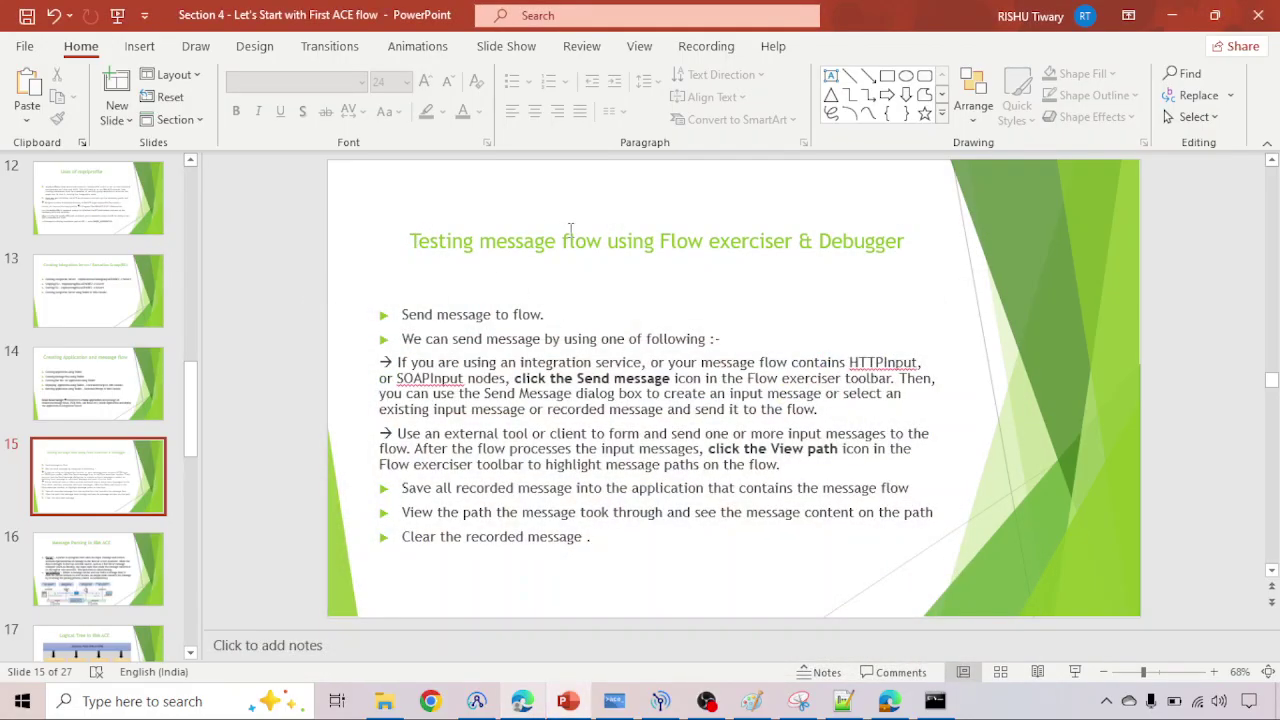
drag(660, 238, 918, 244)
click(820, 240)
click(660, 240)
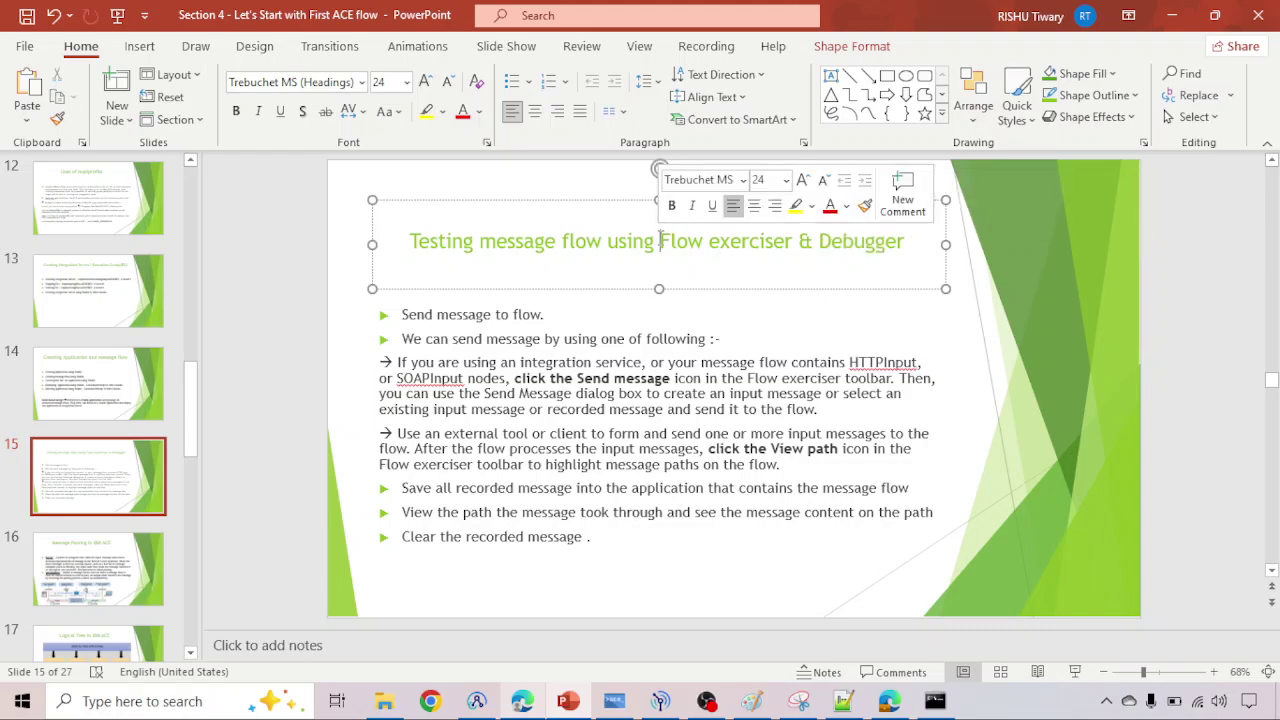
drag(660, 240, 903, 244)
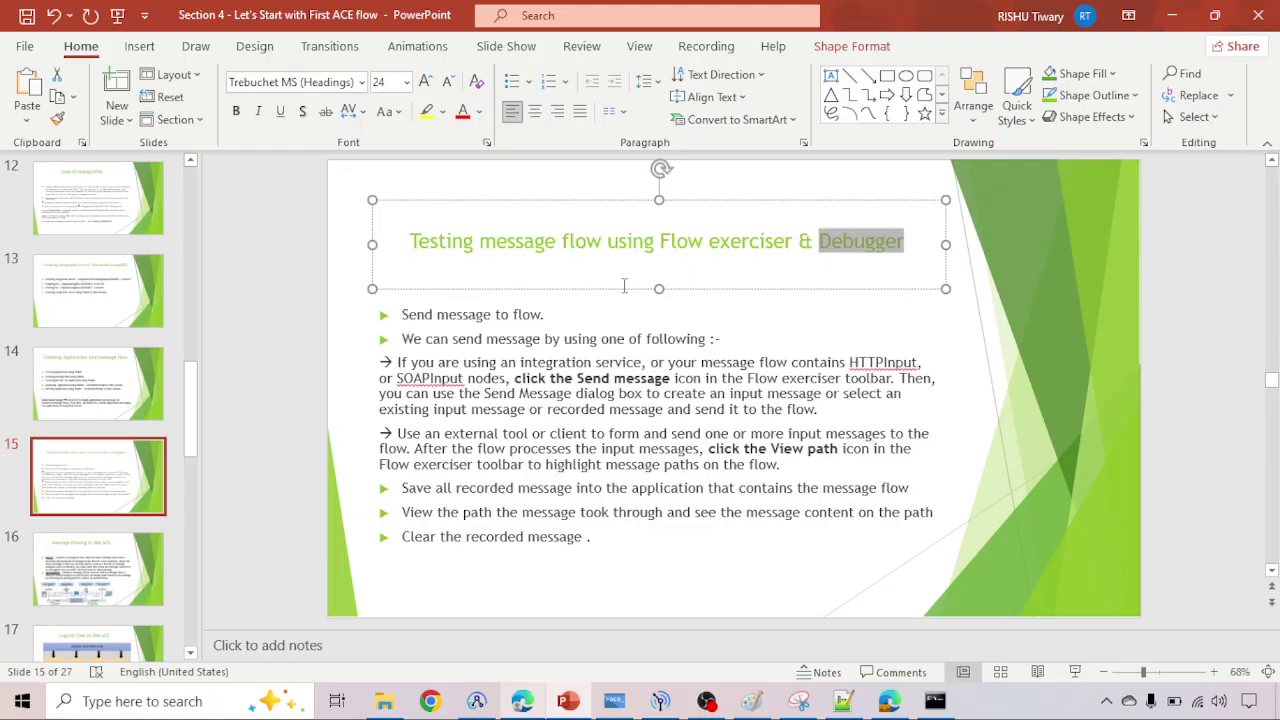
Step: Return to the App Connect Enterprise Toolkit and collapse the Test_App and BARs nodes in the application development tree
click(567, 703)
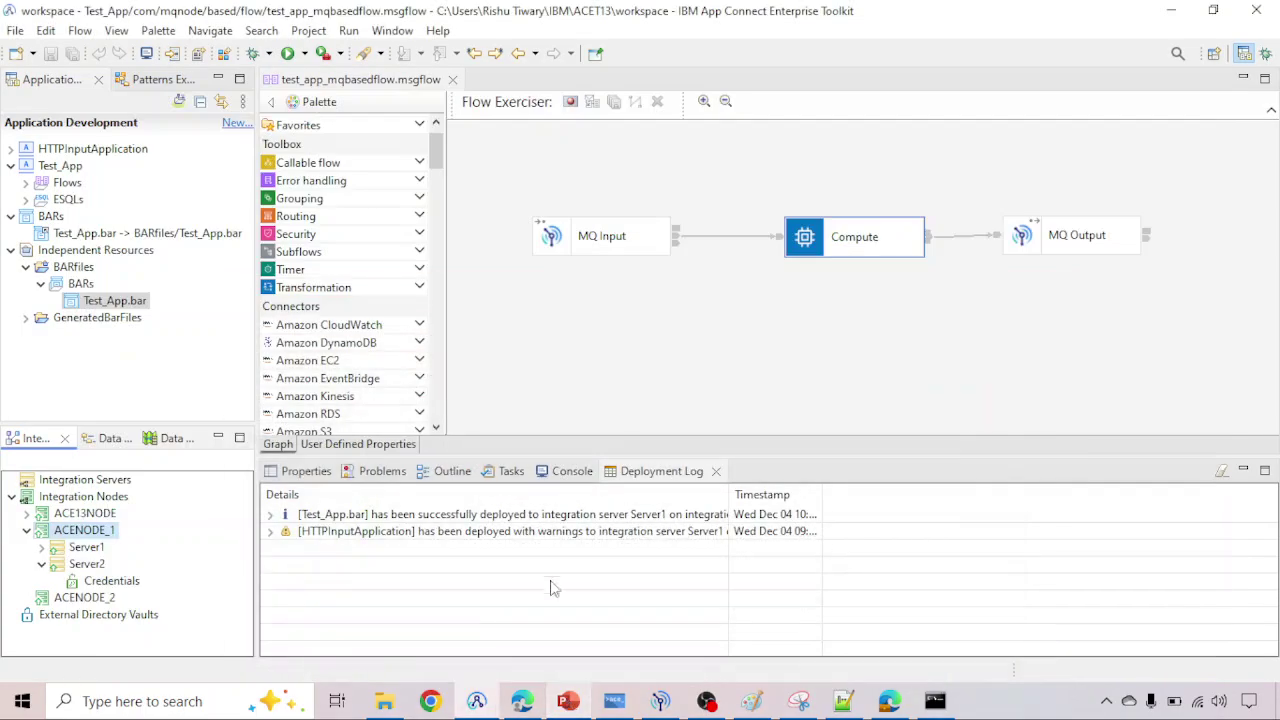
click(477, 702)
click(477, 702)
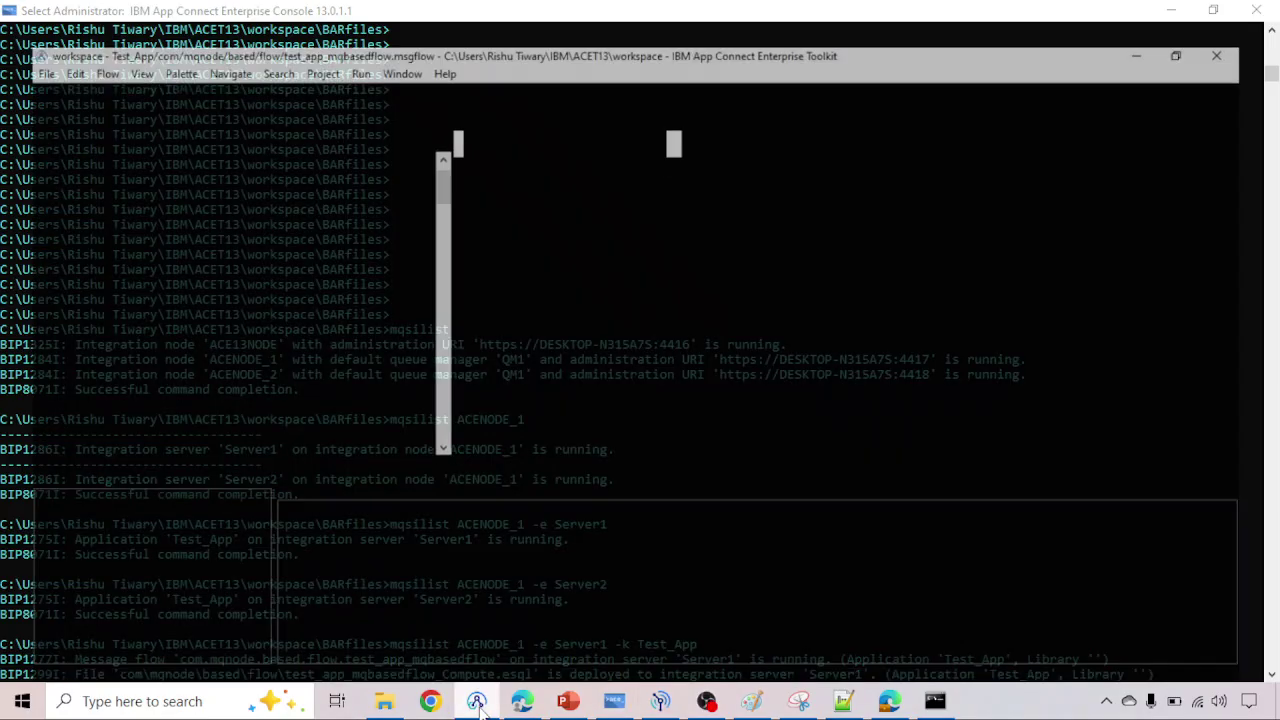
click(1168, 12)
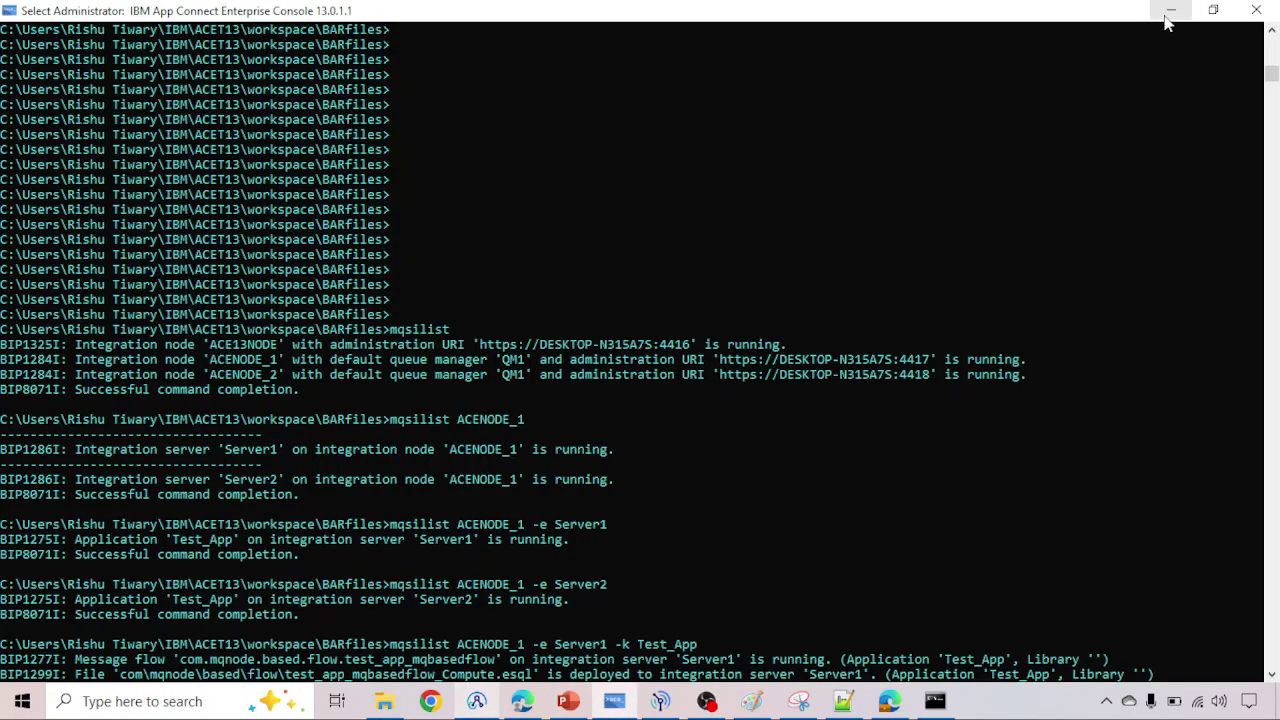
click(1170, 12)
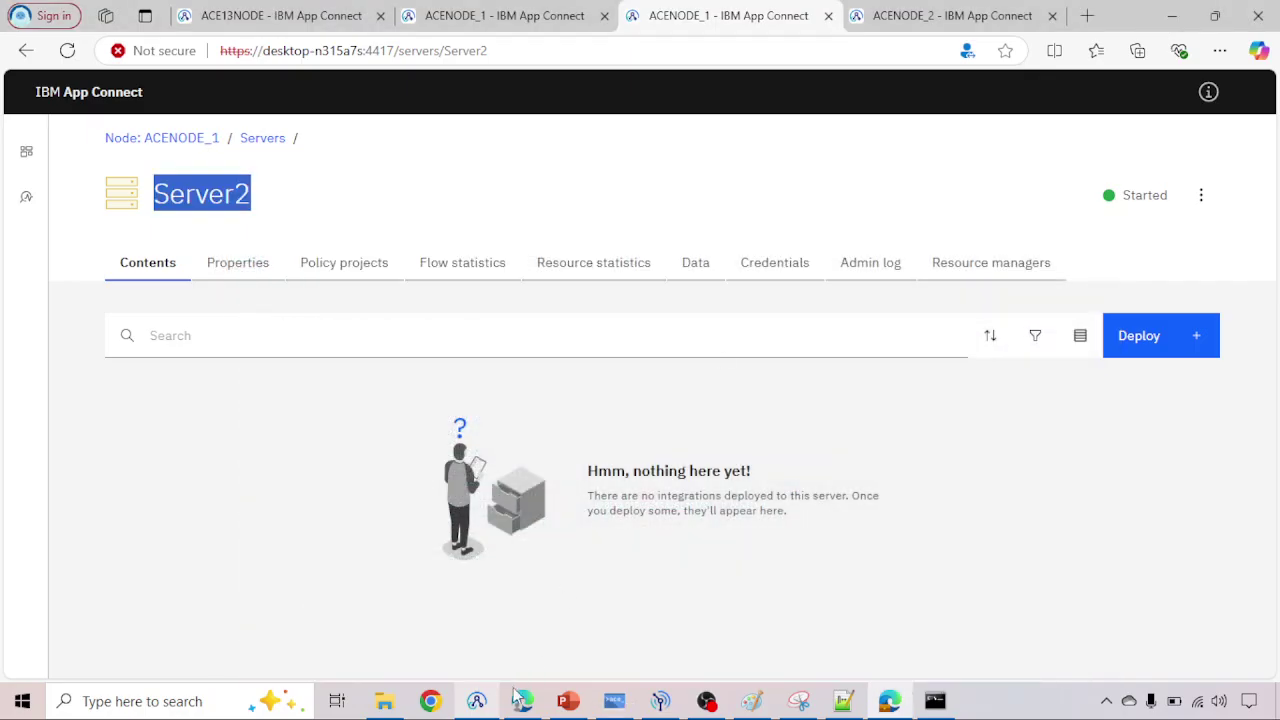
click(477, 701)
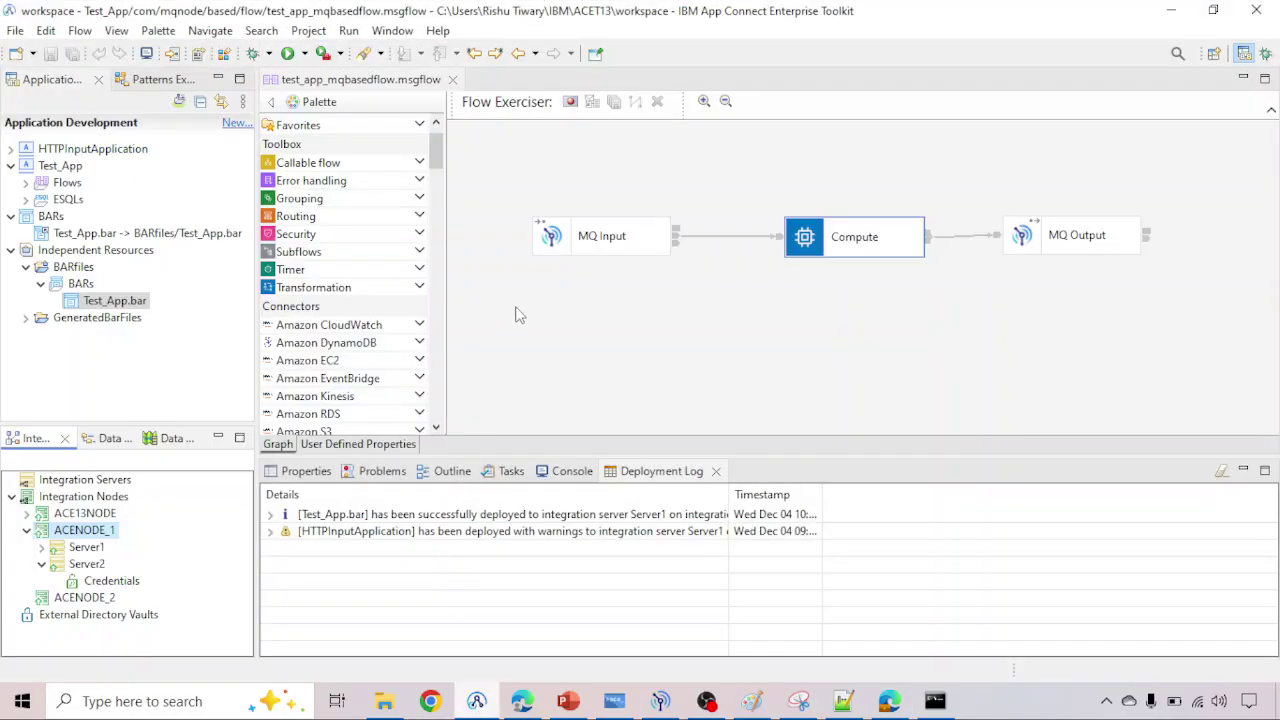
click(12, 166)
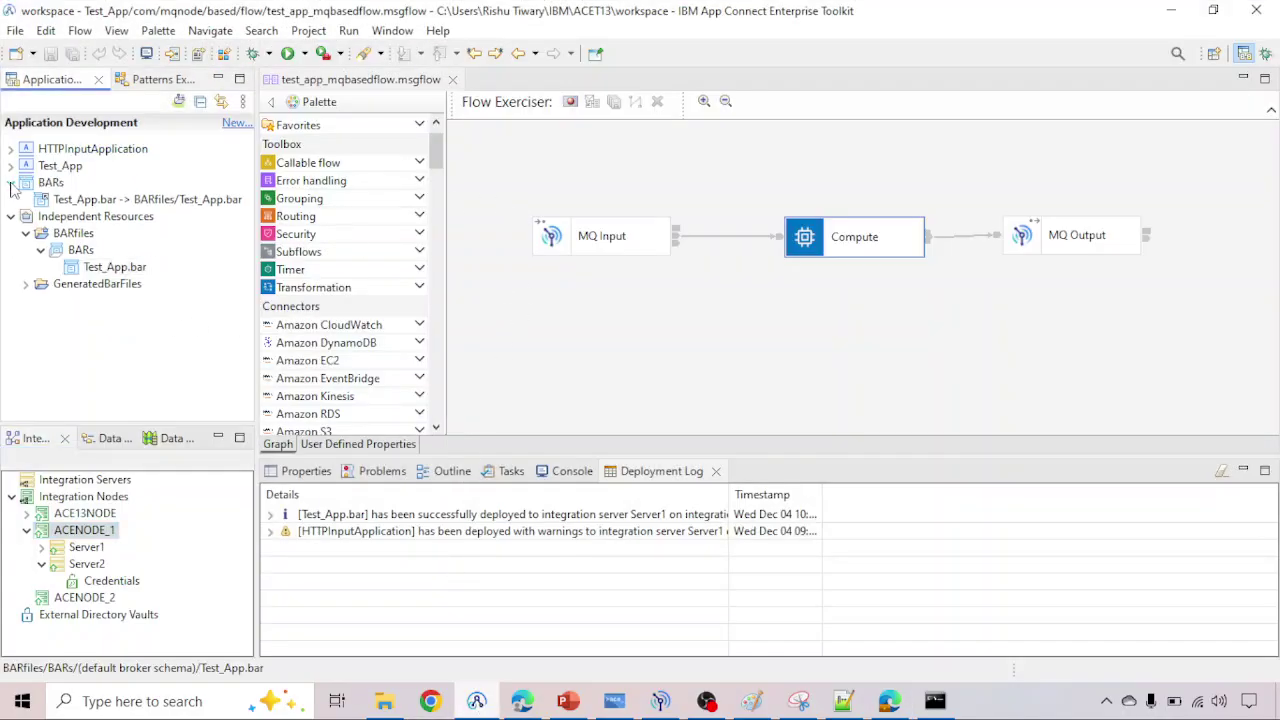
click(11, 183)
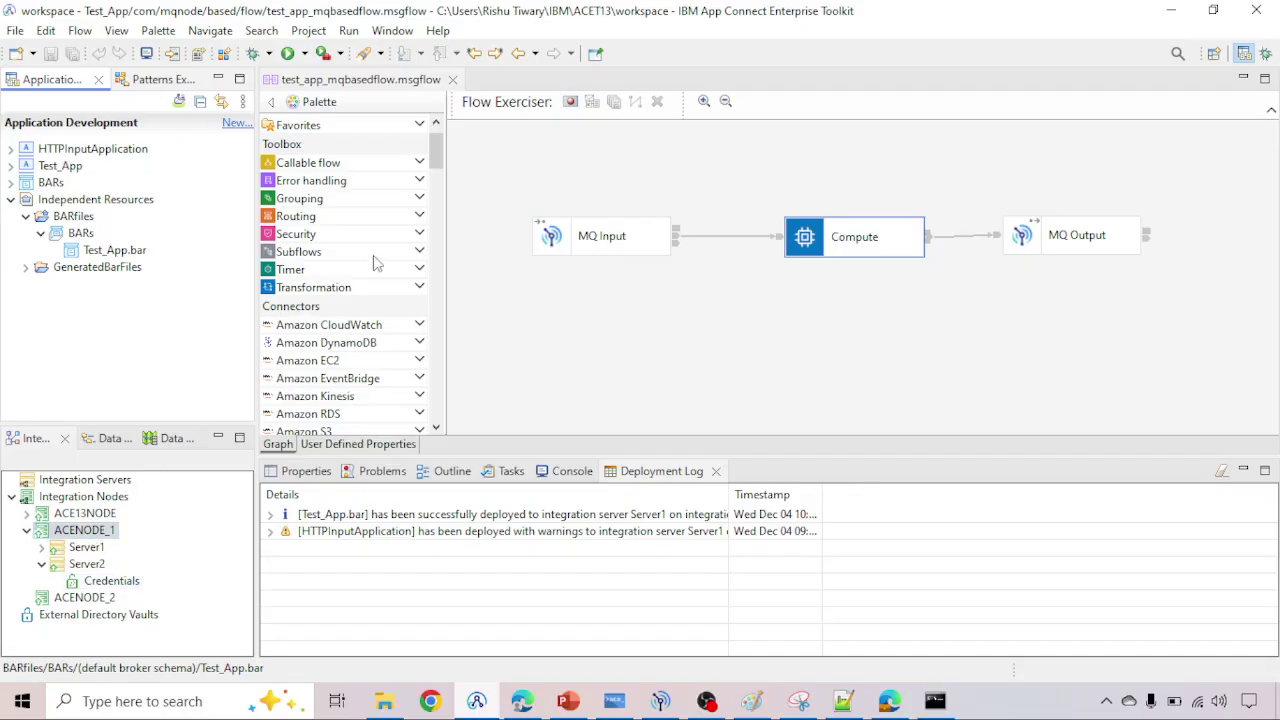
Step: Start Flow Exerciser recording for test_app_mqbasedflow, redeploying Test_App to Server1 on ACENODE_1, and dismiss the ready-to-record notice
click(569, 103)
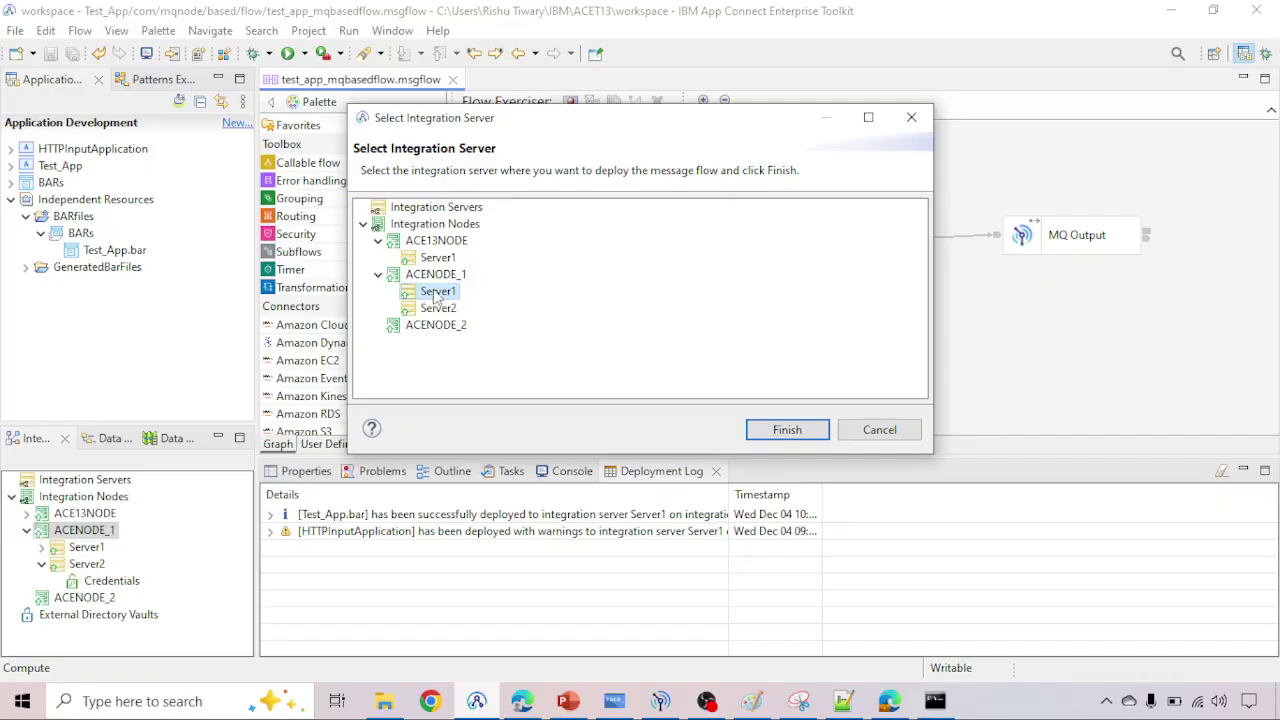
click(787, 432)
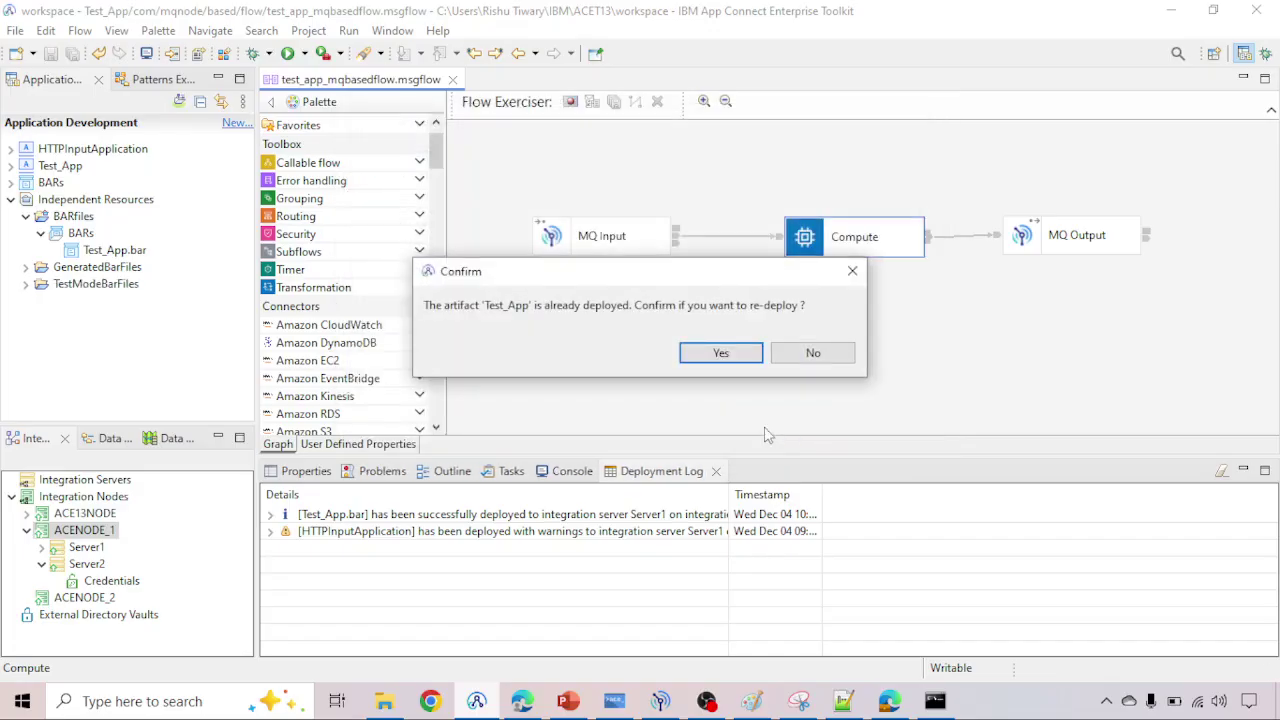
click(721, 355)
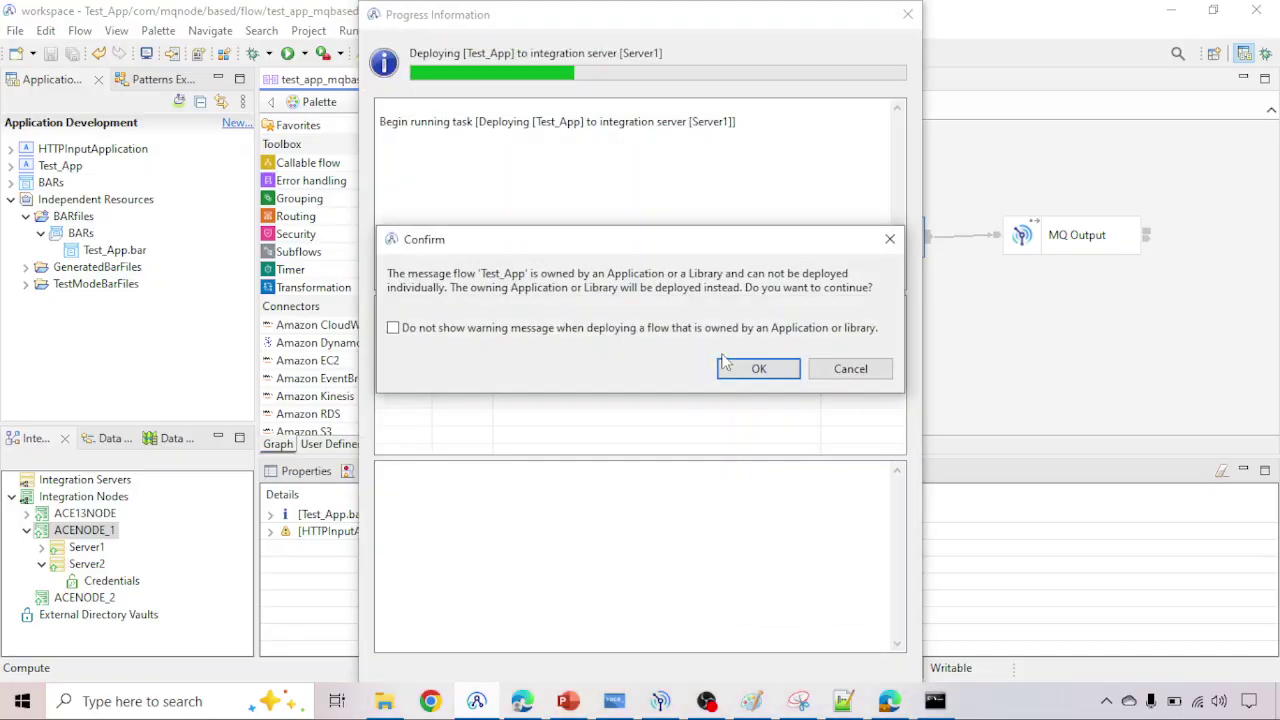
click(757, 367)
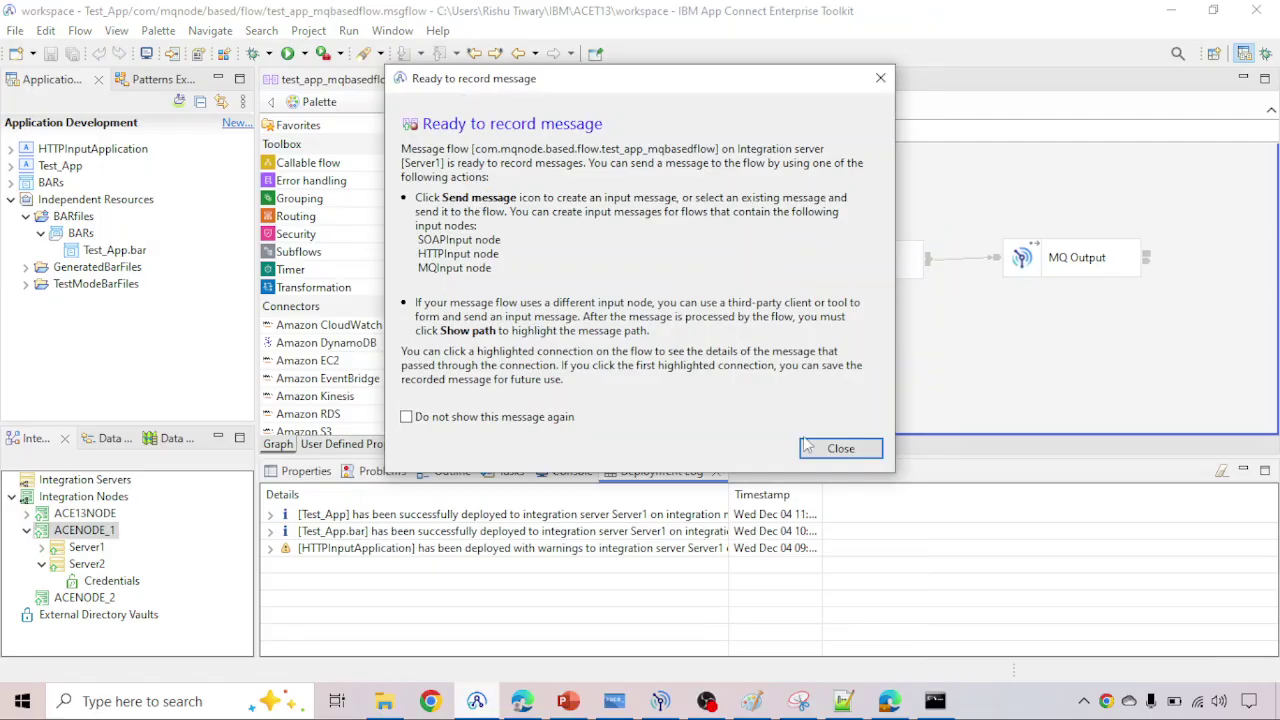
click(838, 450)
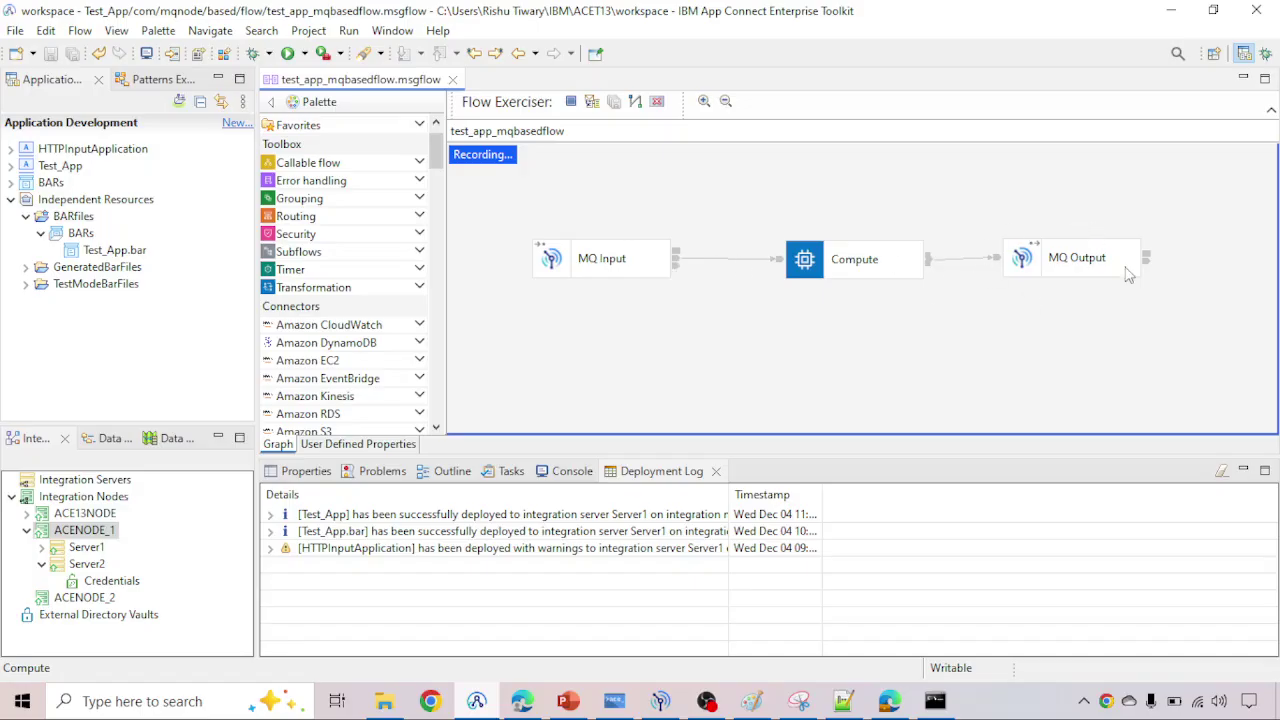
Step: Switch to IBM MQ Explorer, refresh the QM1 queue list to check the queues, and return to the recording flow
click(662, 702)
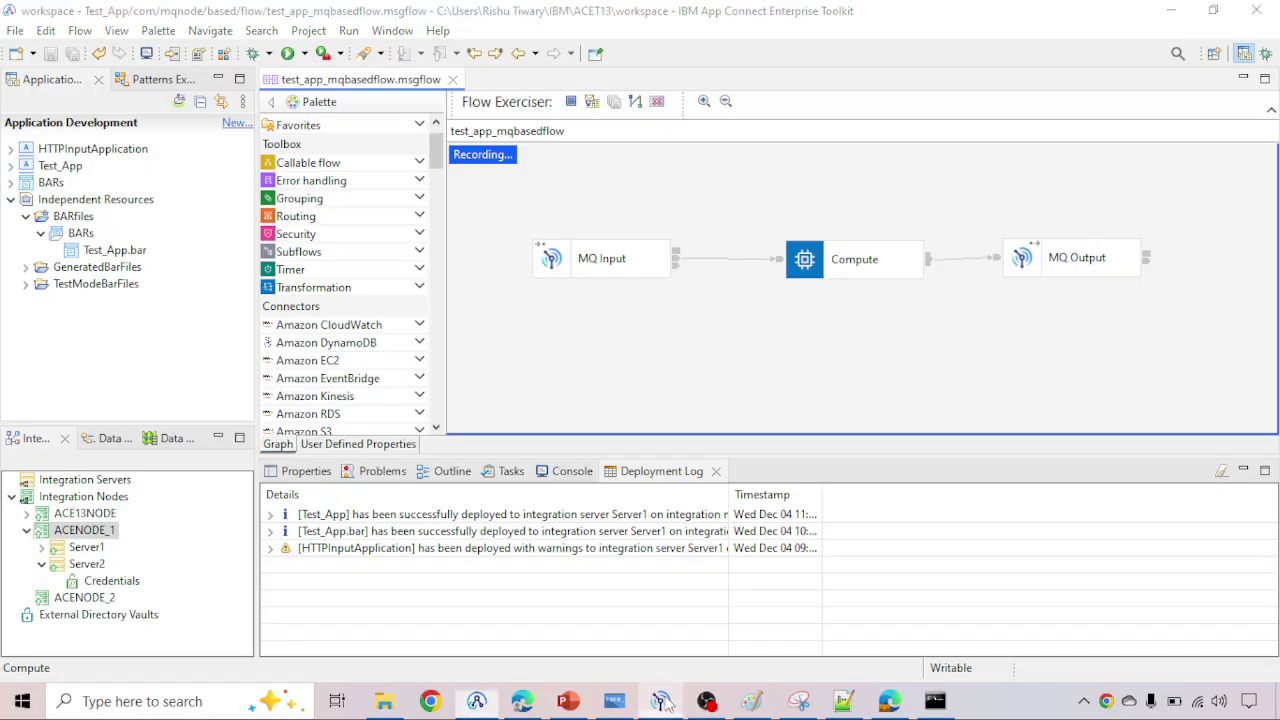
click(664, 703)
click(664, 703)
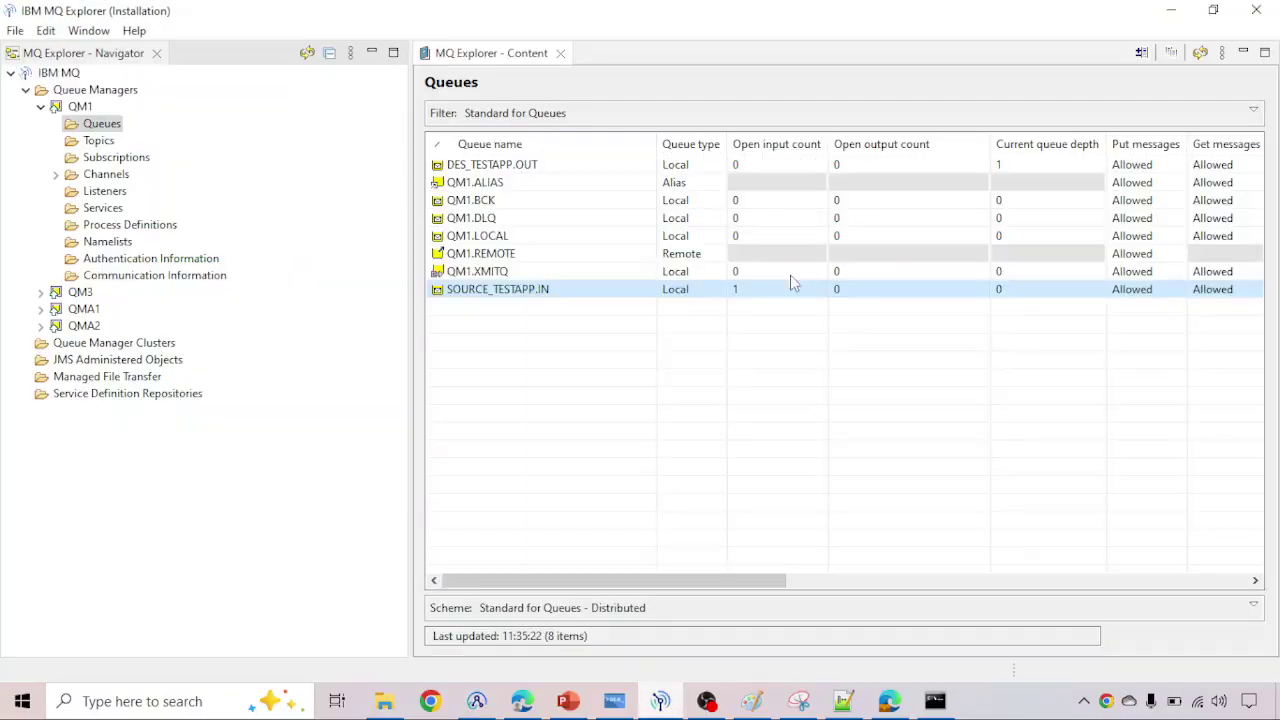
click(1200, 52)
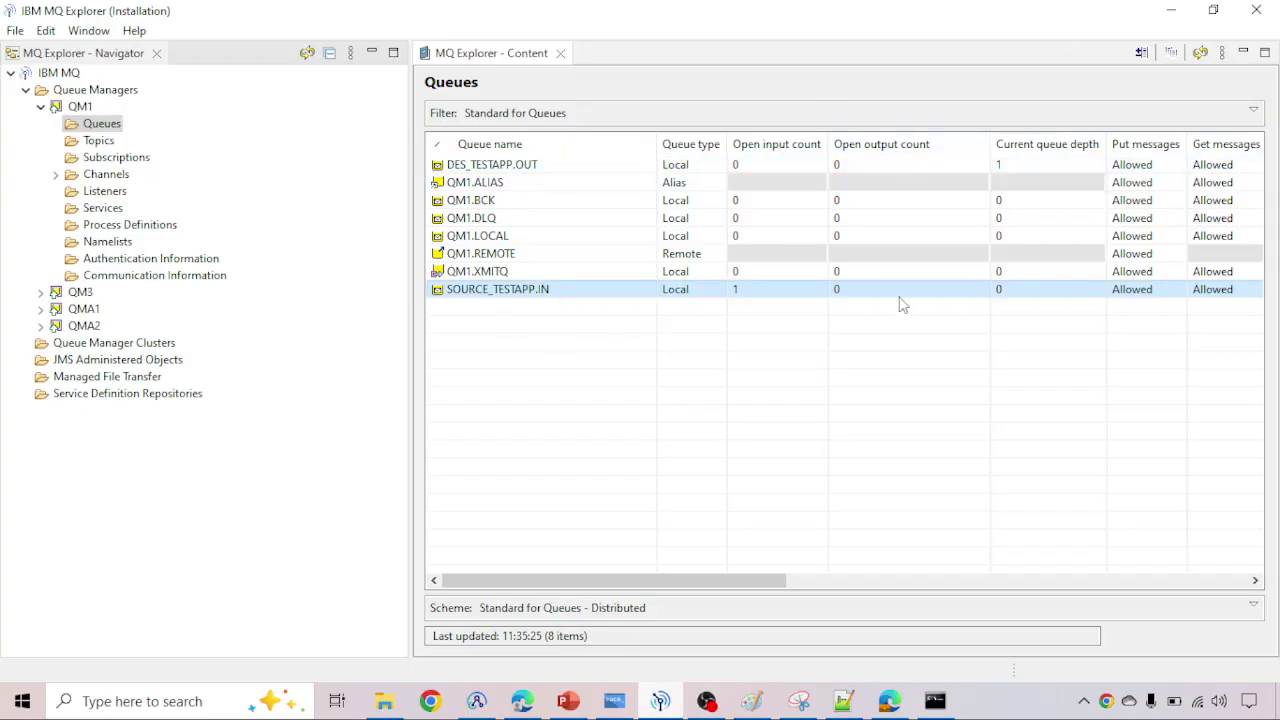
click(1172, 15)
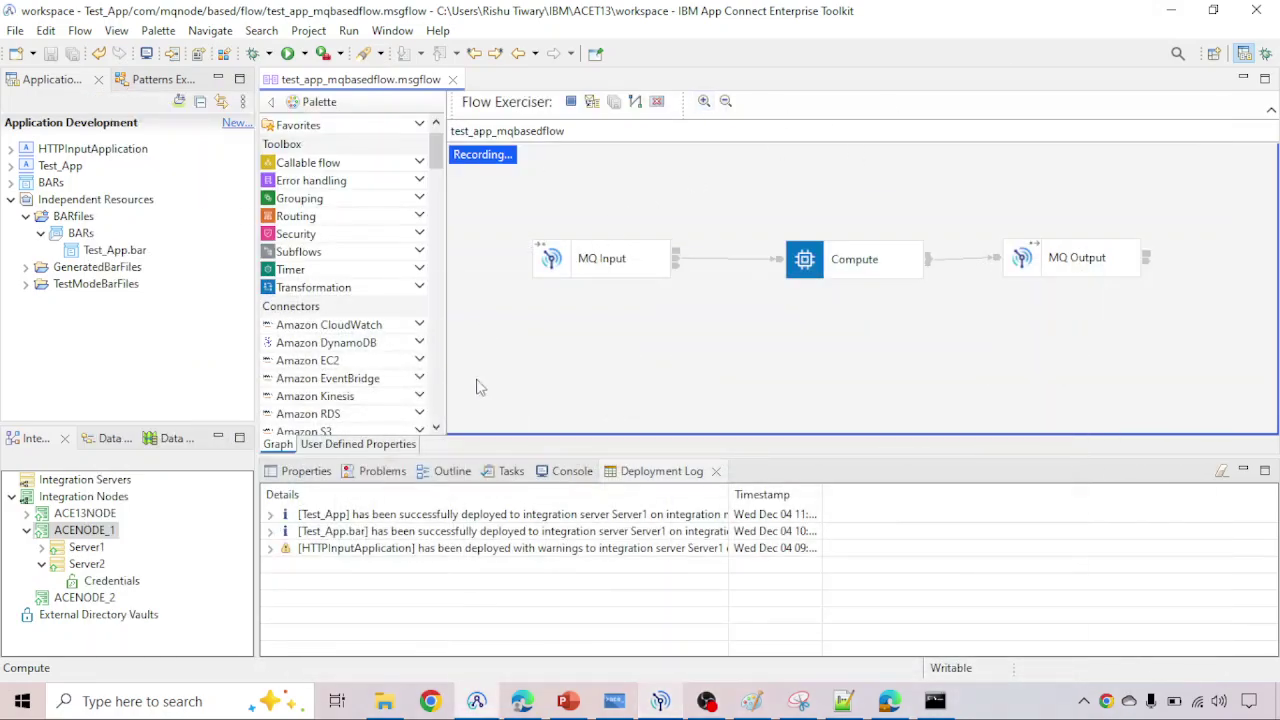
click(660, 700)
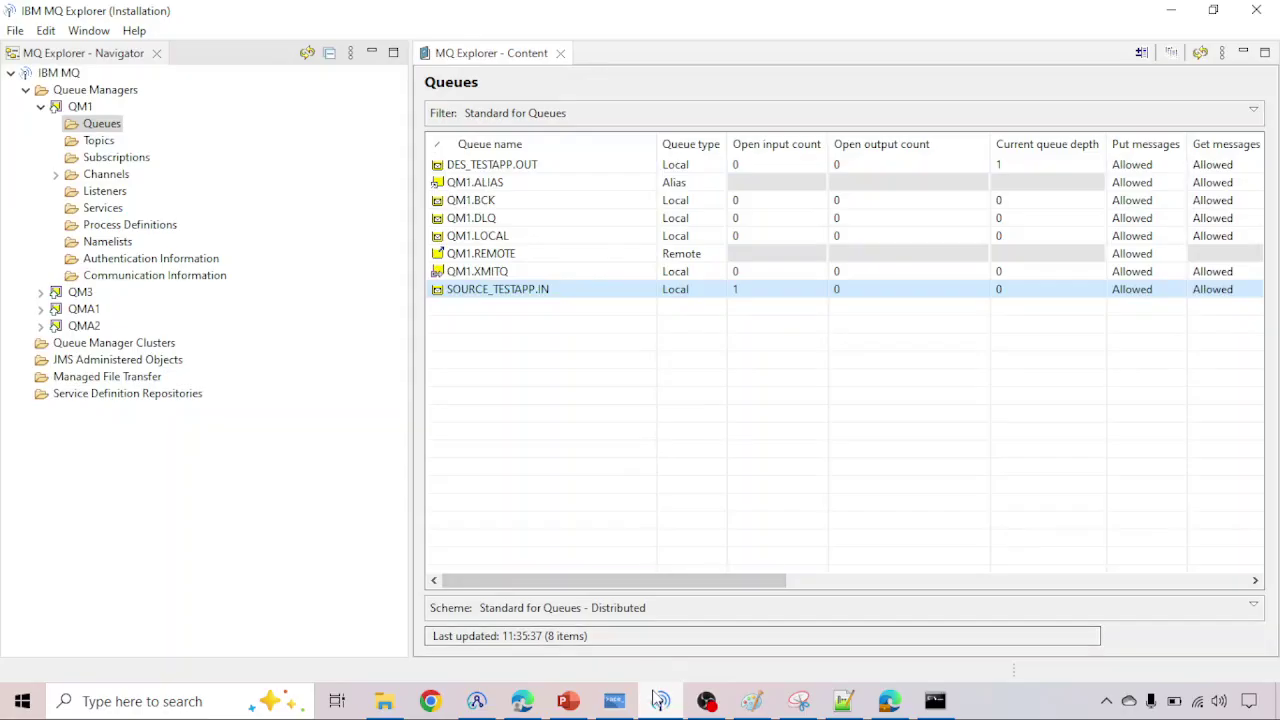
click(660, 700)
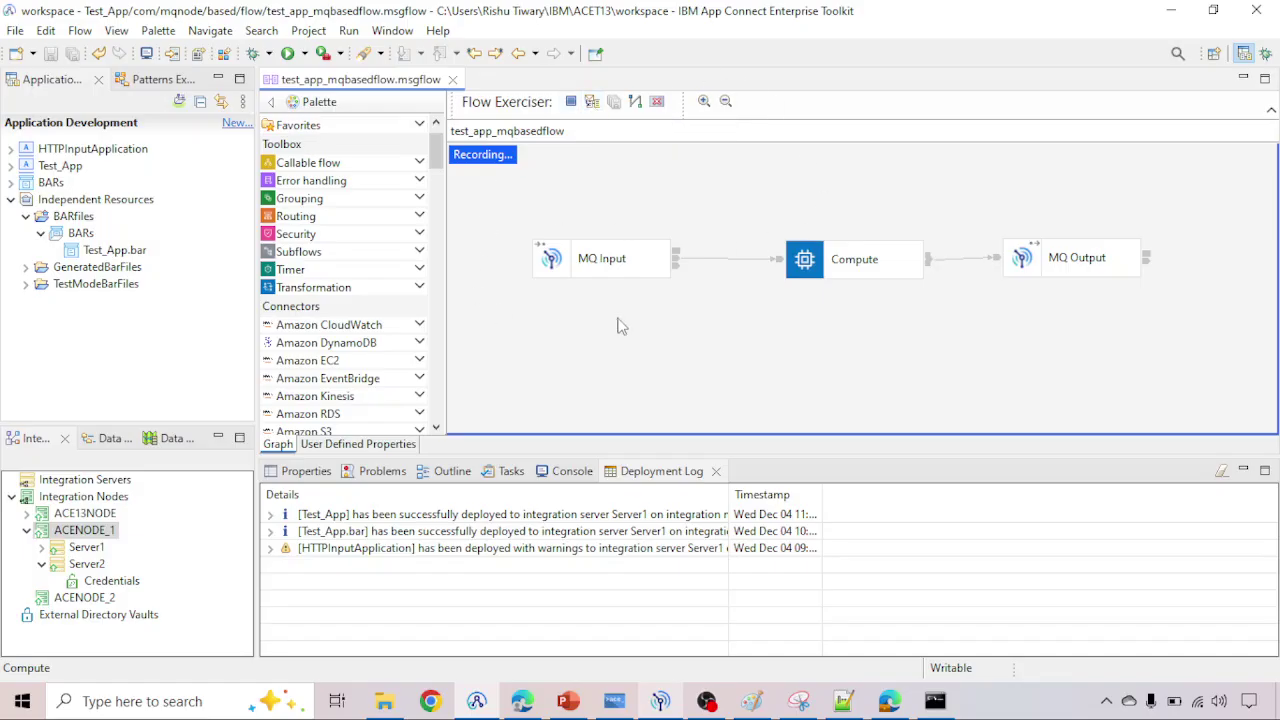
click(666, 705)
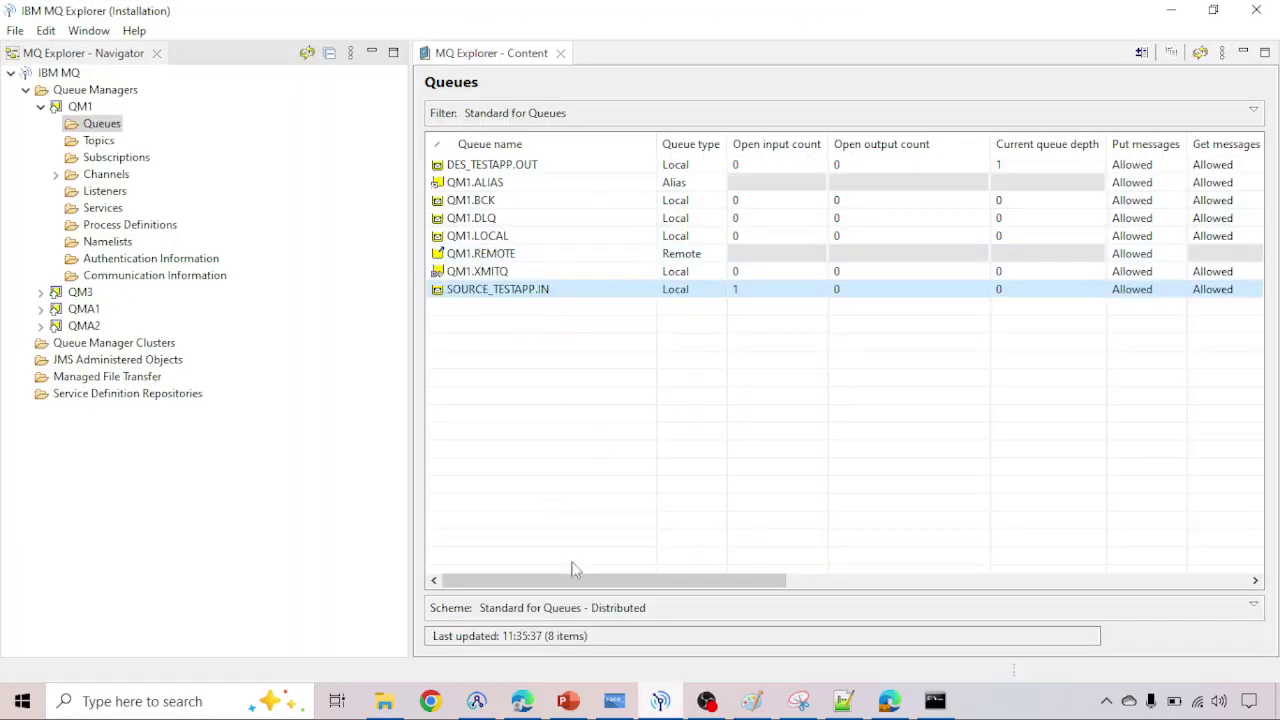
click(662, 706)
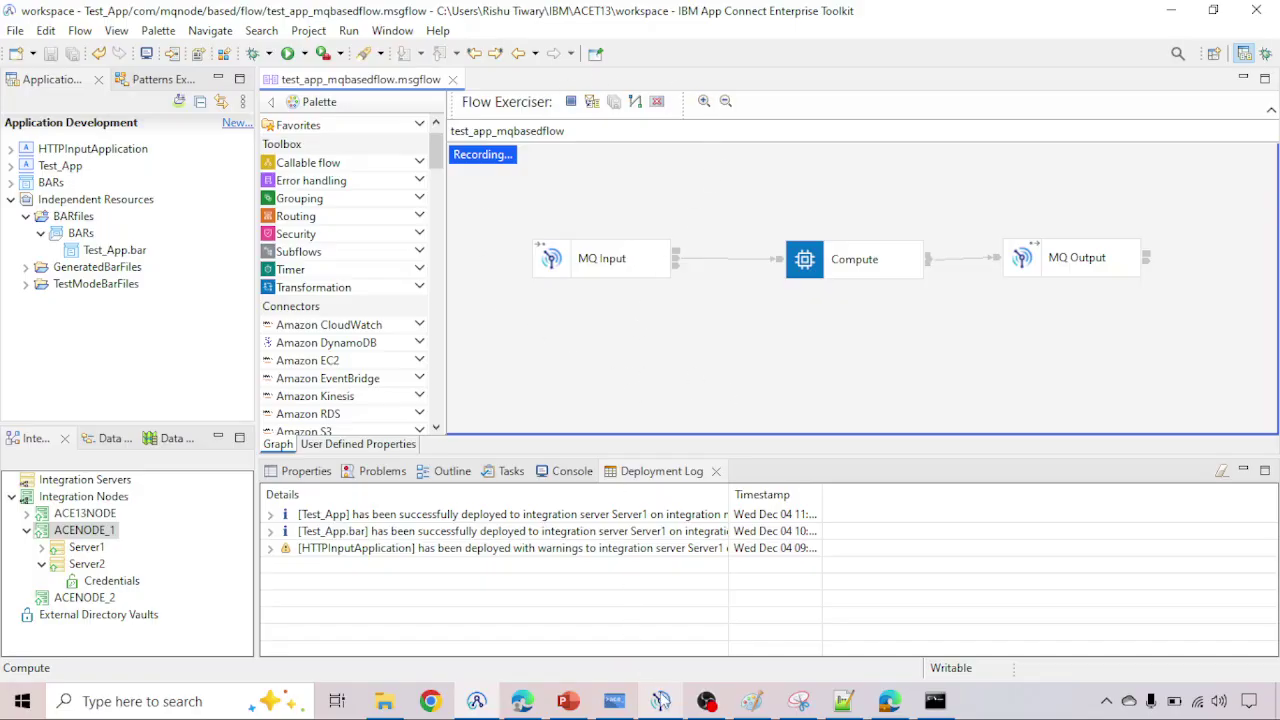
Step: Switch to IBM MQ Explorer and put a test message containing the person's full name on the SOURCE_TESTAPP.IN queue of QM1
click(662, 702)
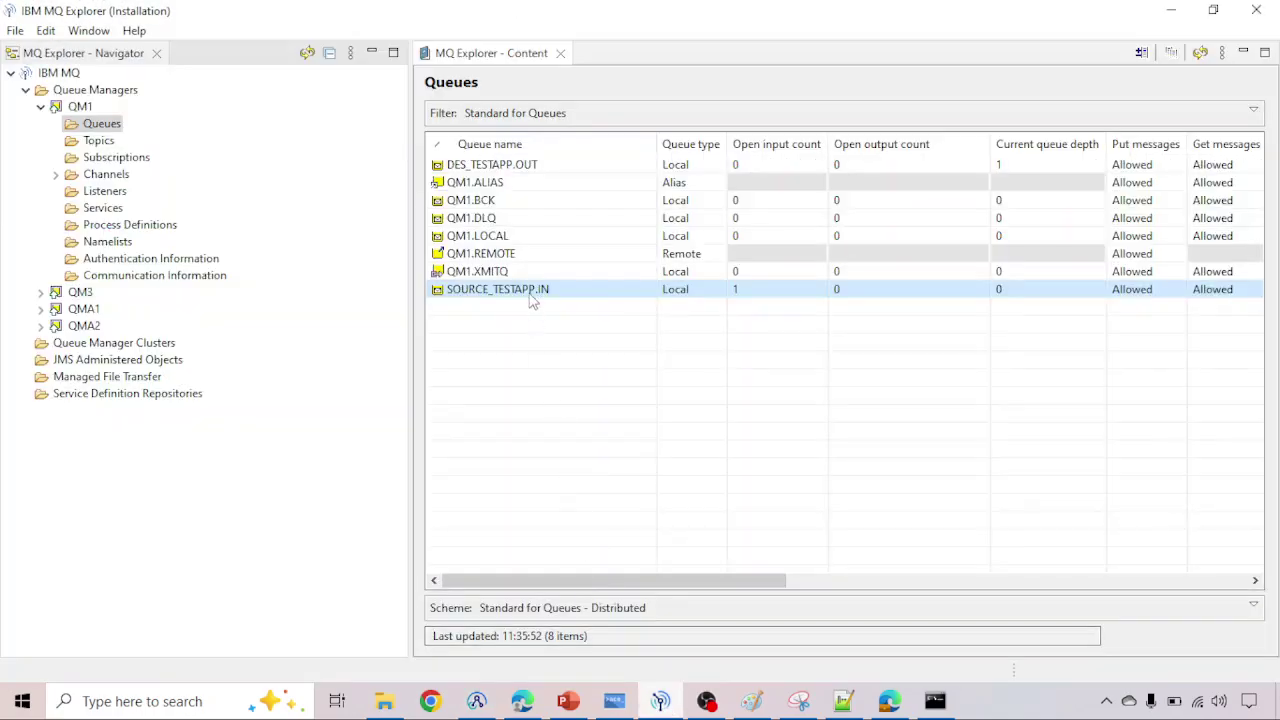
right_click(531, 294)
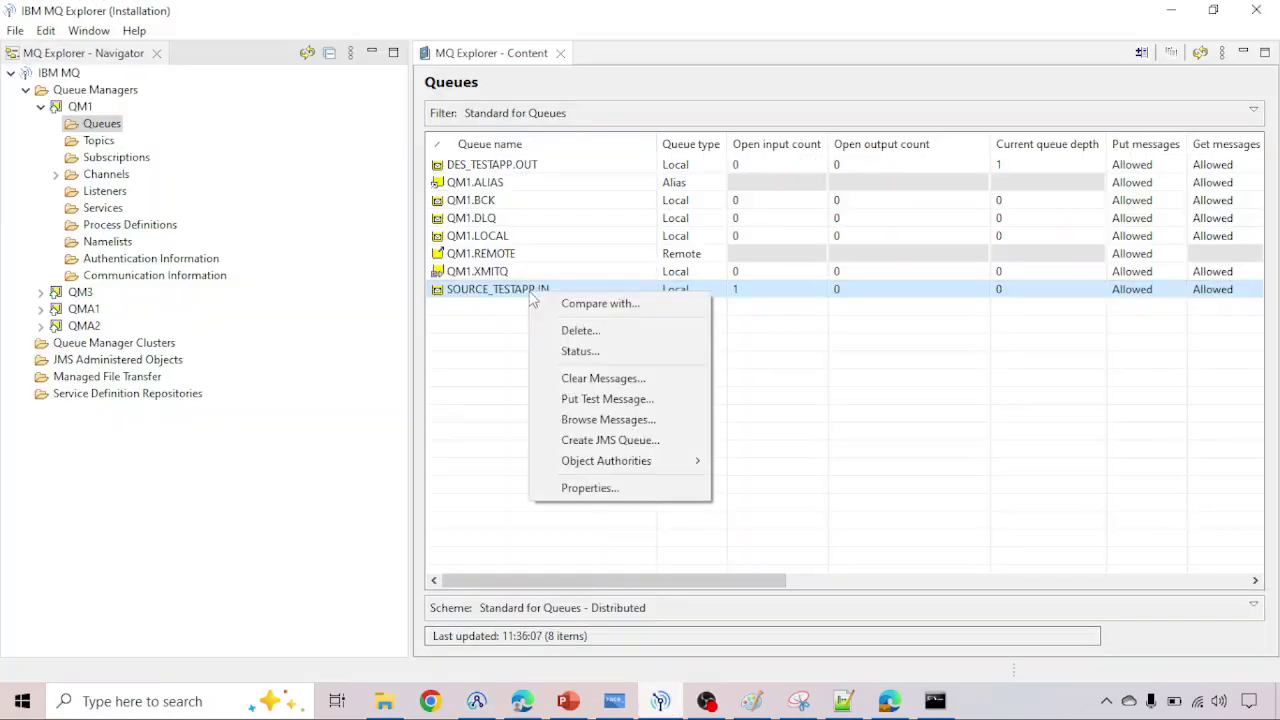
click(592, 400)
text(Rishu Tiwary)
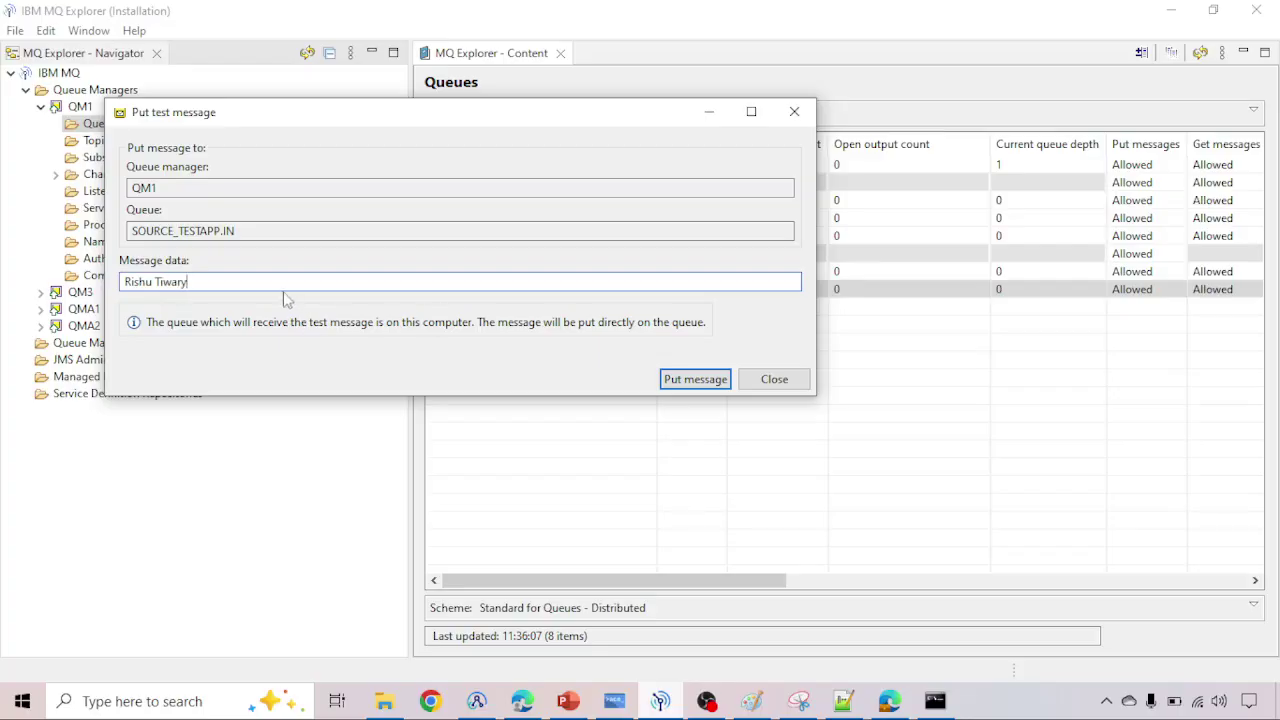
click(691, 385)
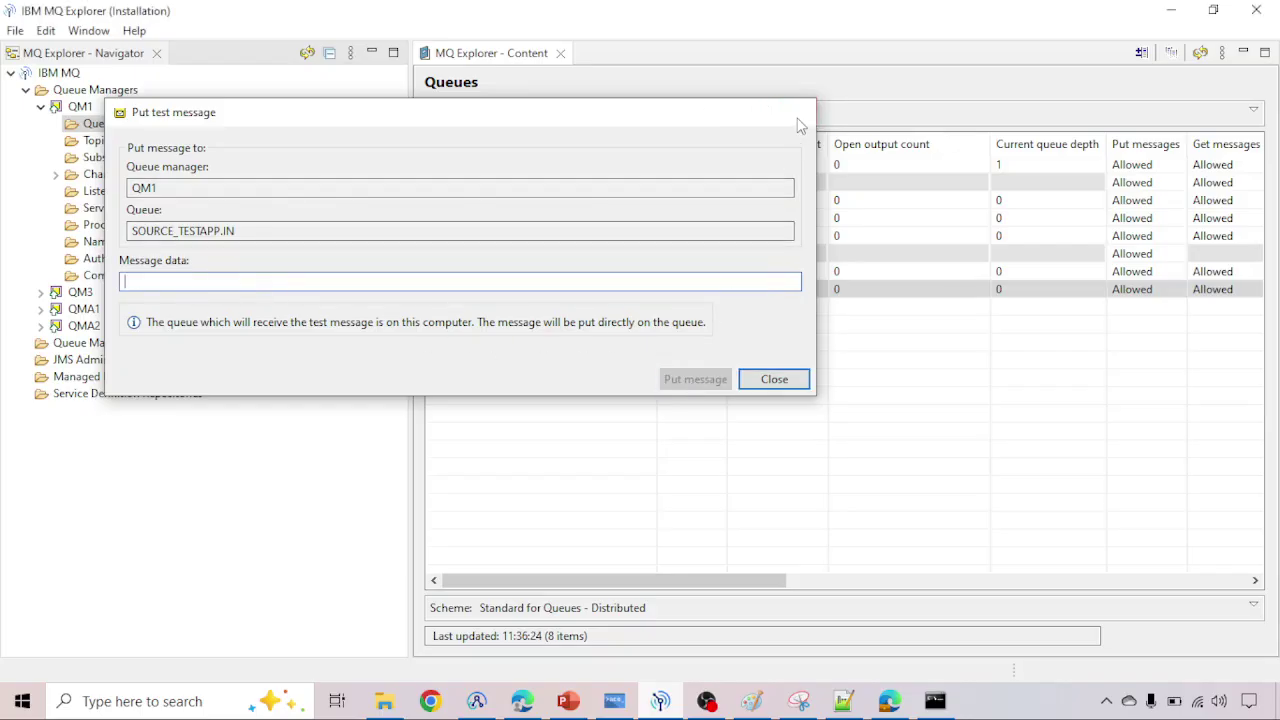
click(794, 111)
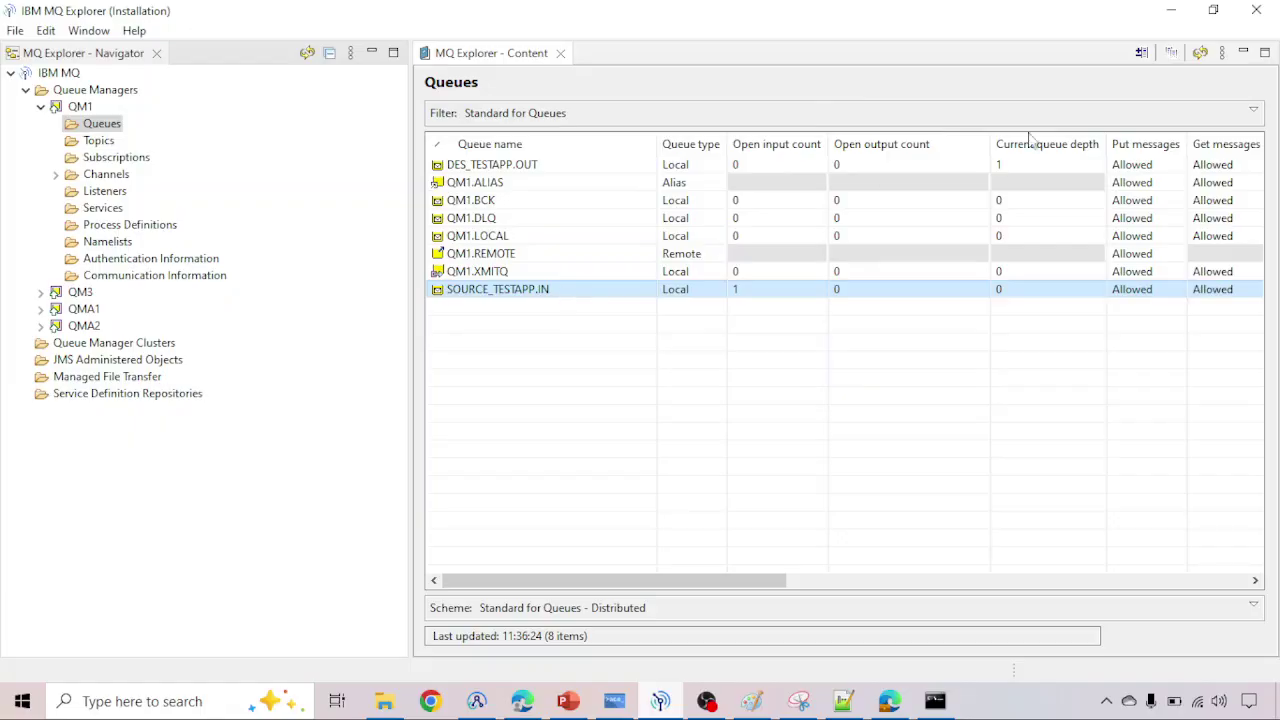
Step: Refresh the QM1 queue list and browse the messages on DES_TESTAPP.OUT to check their message data
click(1200, 56)
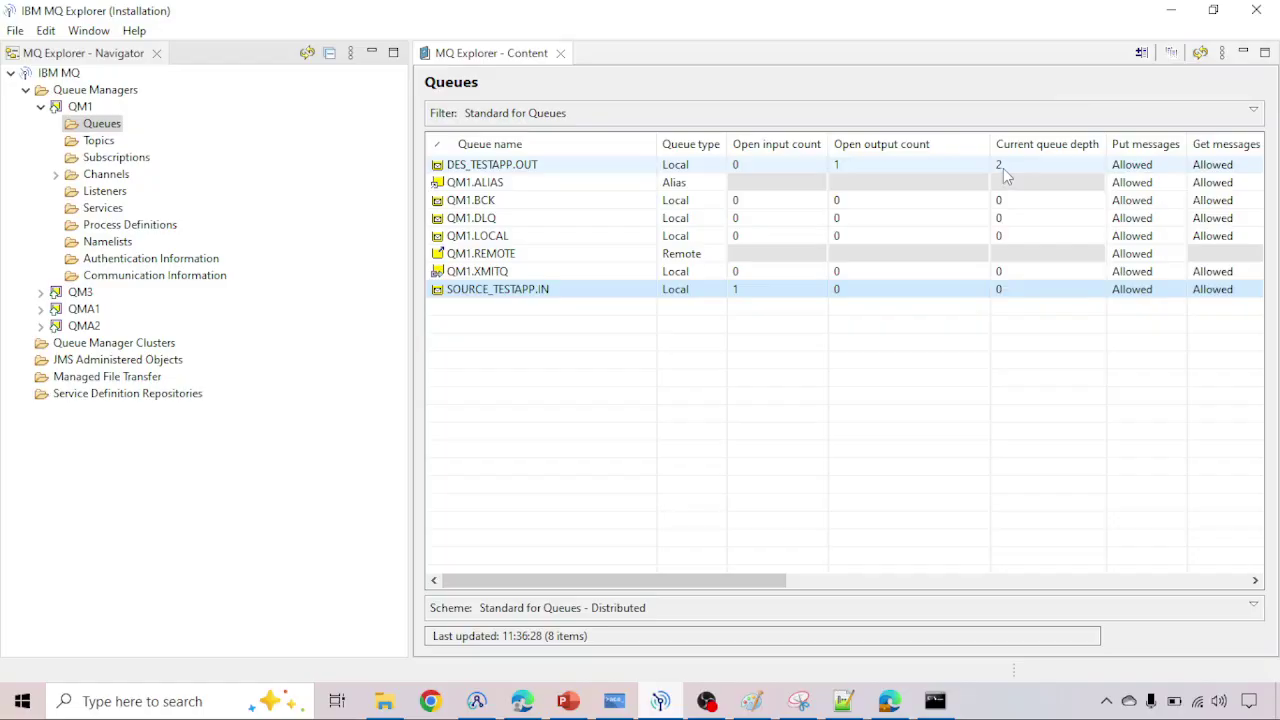
right_click(550, 175)
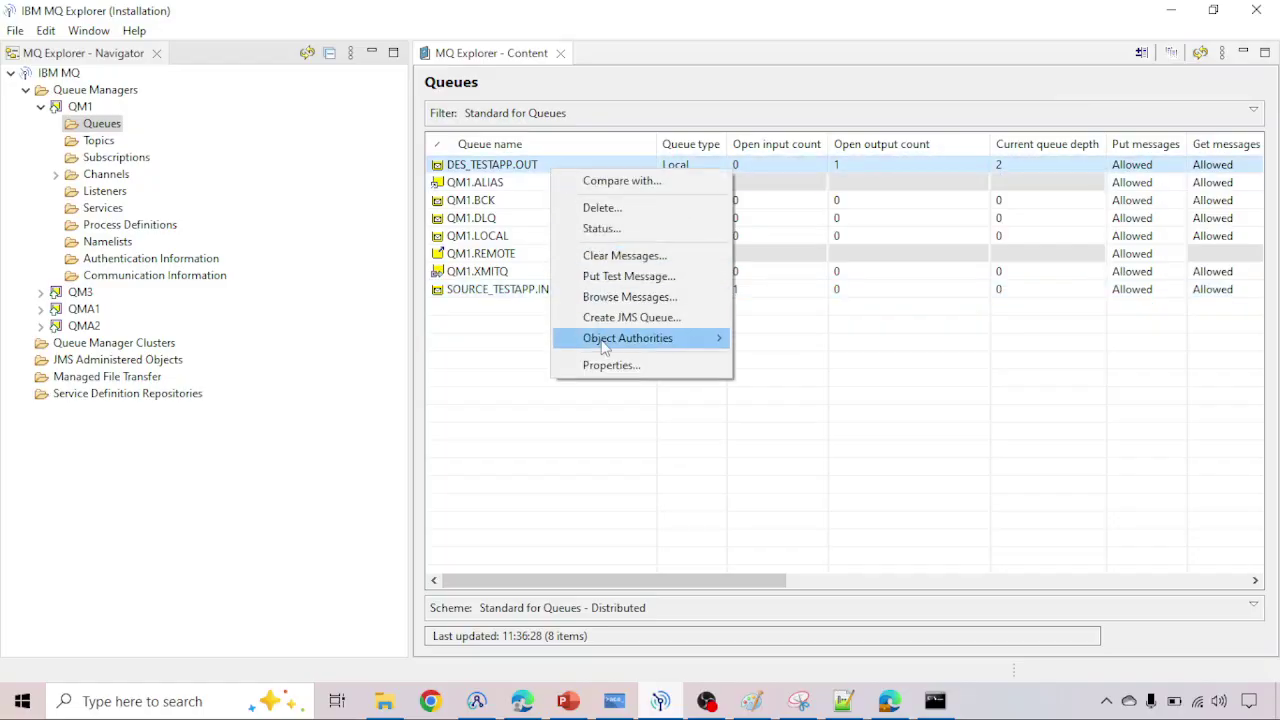
click(617, 296)
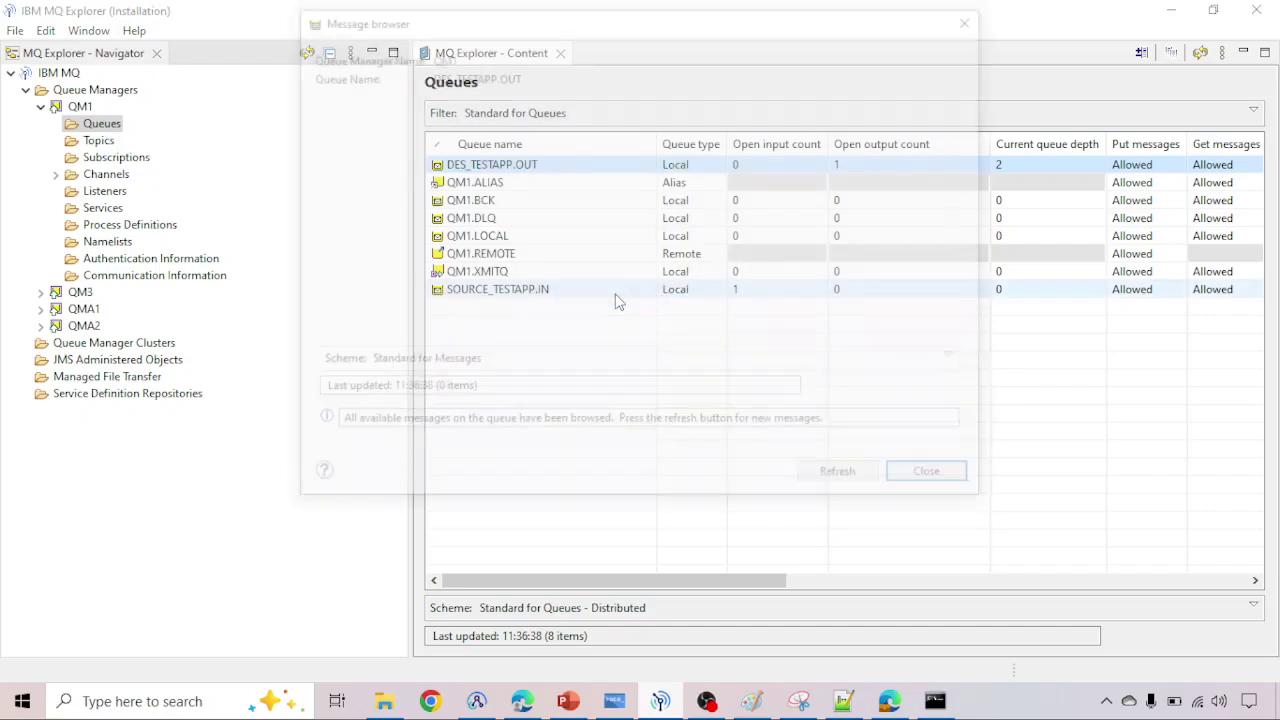
drag(418, 338, 491, 338)
click(478, 146)
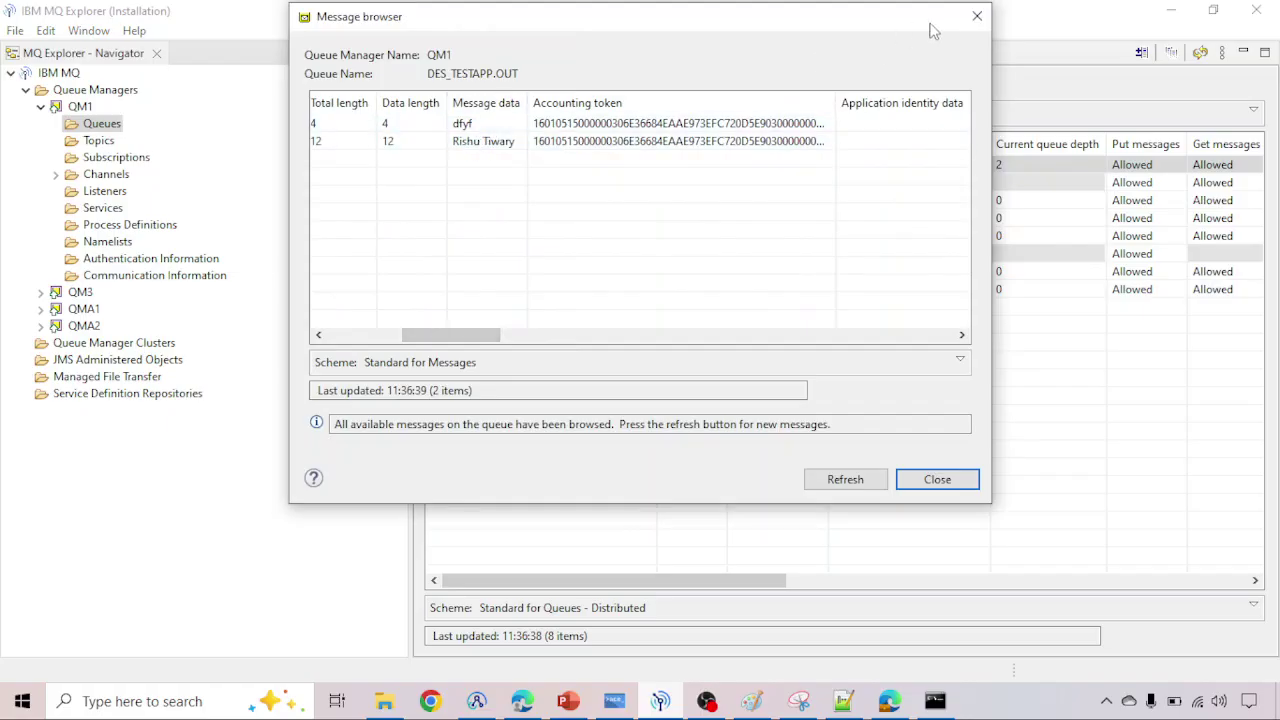
click(977, 16)
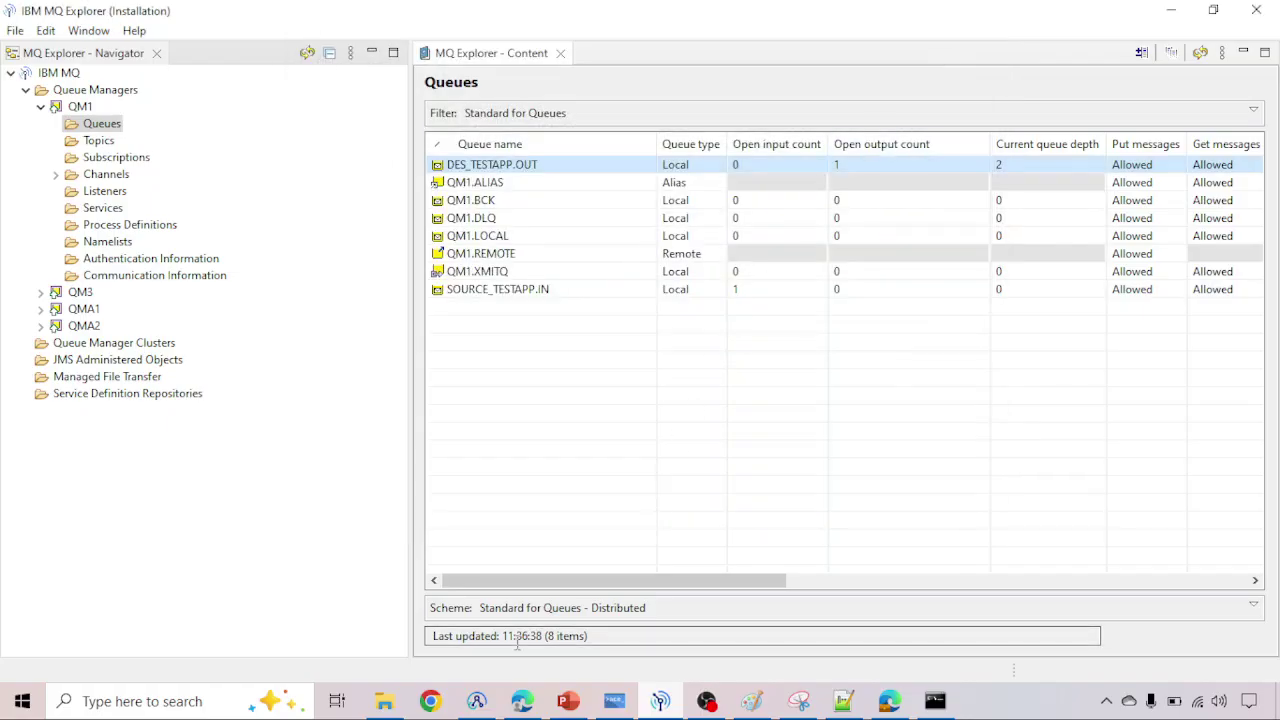
Step: Switch to the App Connect Enterprise Toolkit, show the recorded message path, and open the message recorded between MQ Input and Compute
click(478, 700)
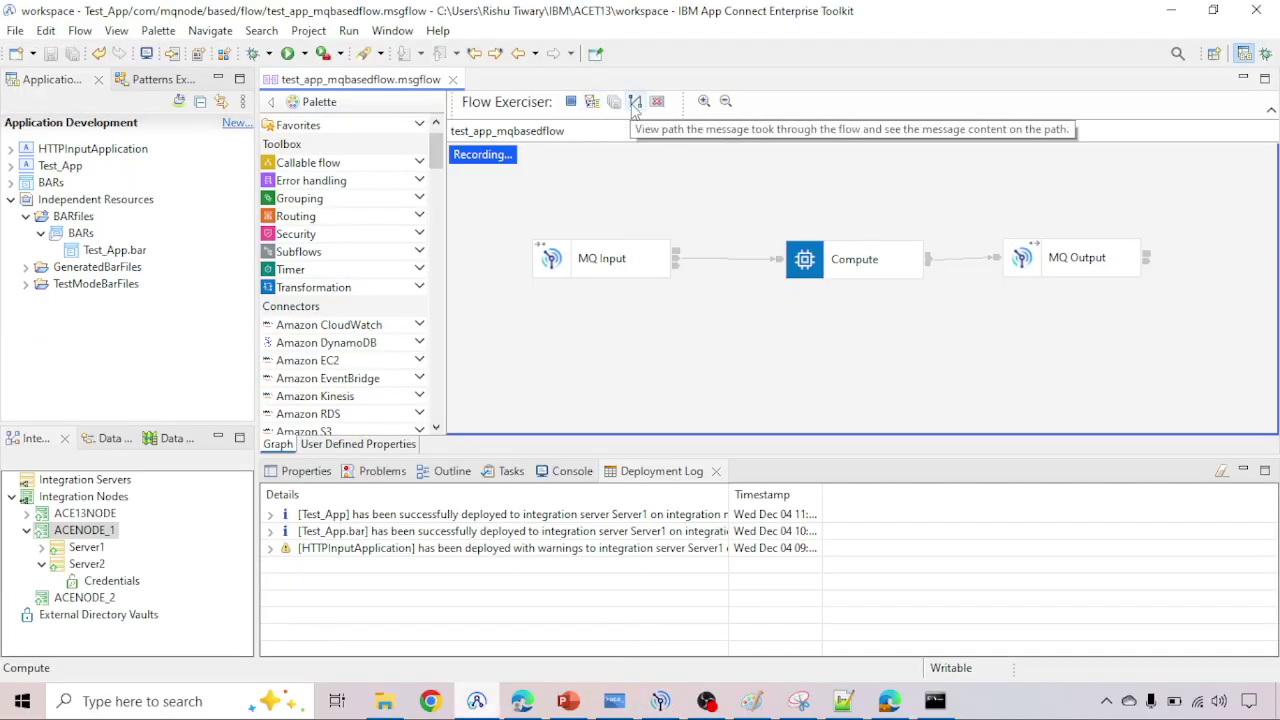
click(634, 103)
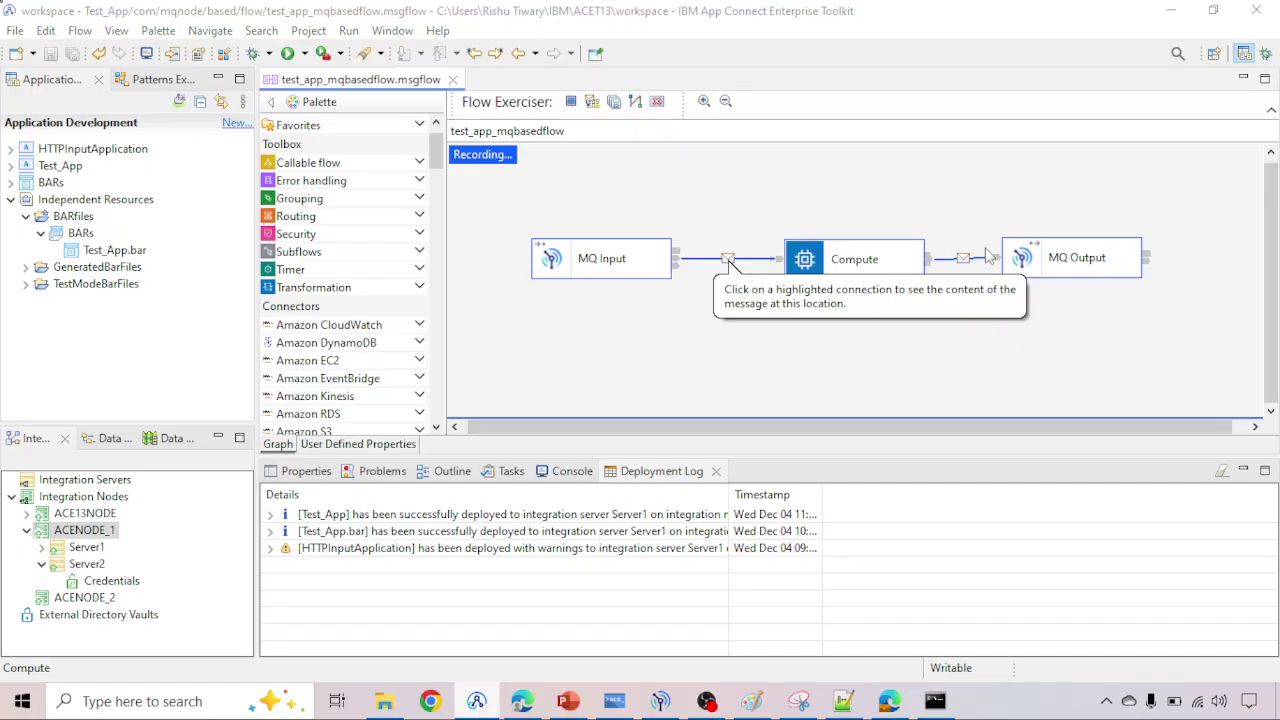
click(729, 260)
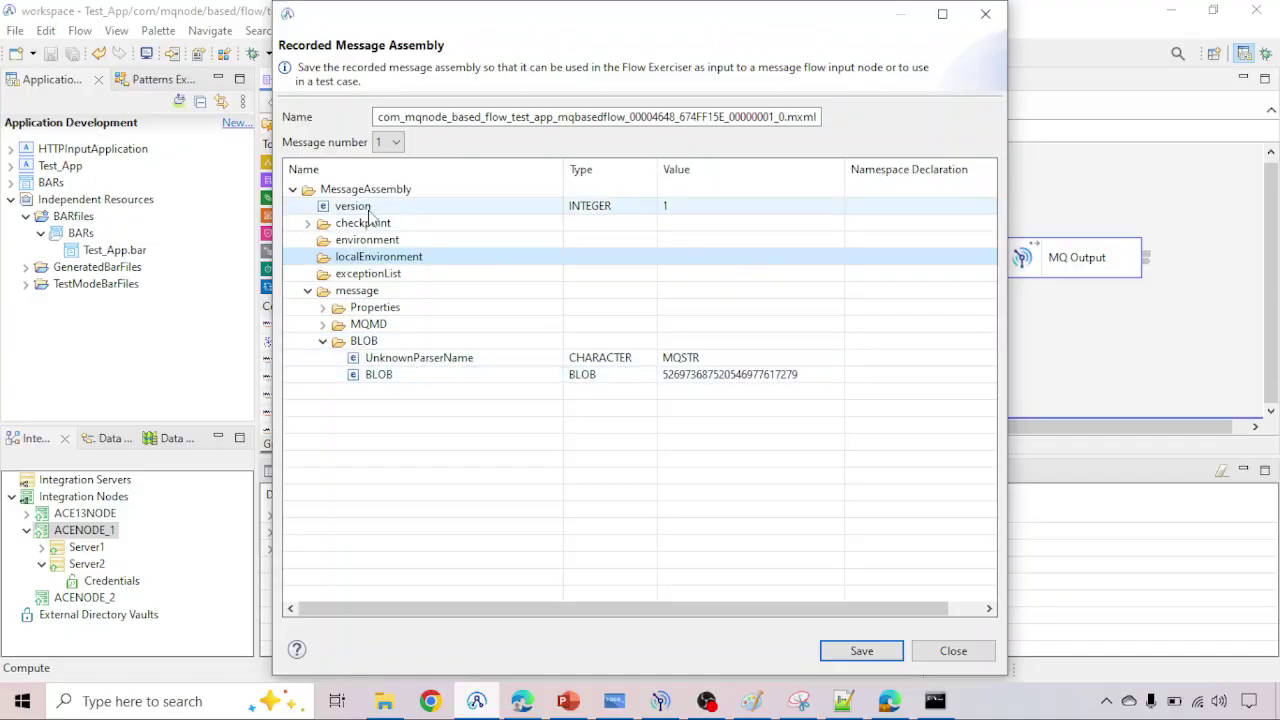
Step: Copy the value of the BLOB element from the recorded message assembly
click(690, 378)
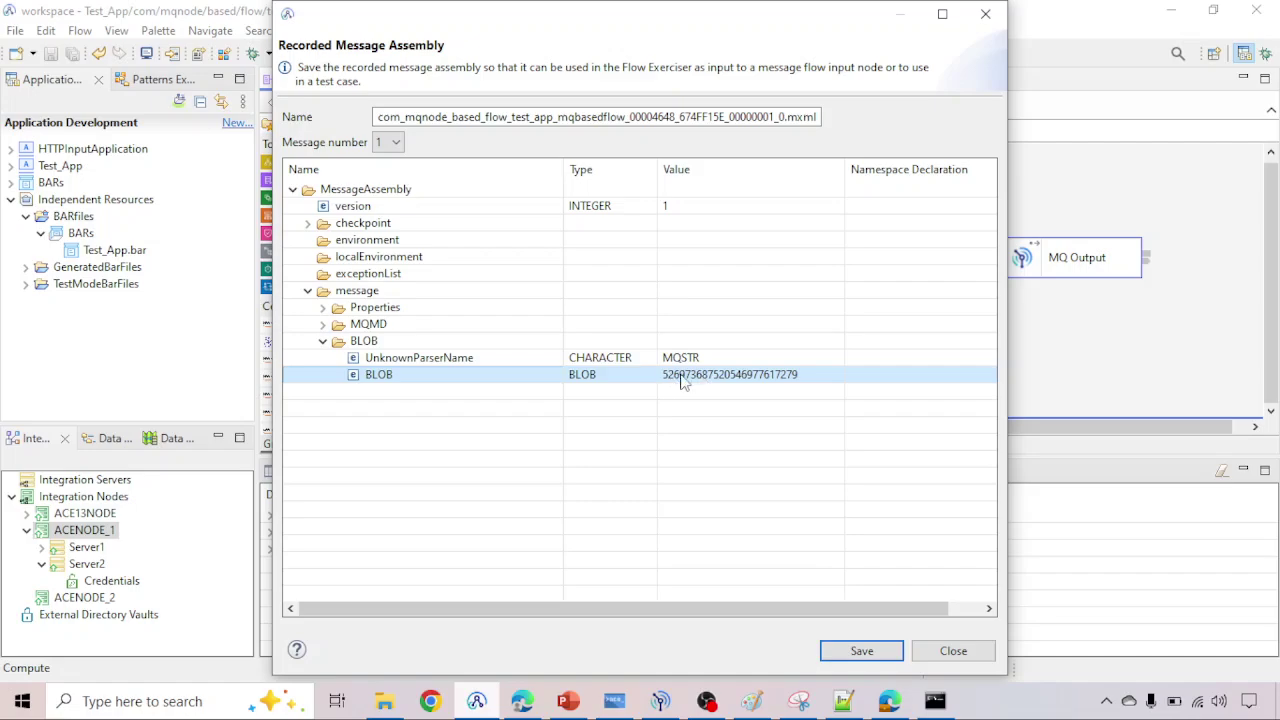
right_click(685, 380)
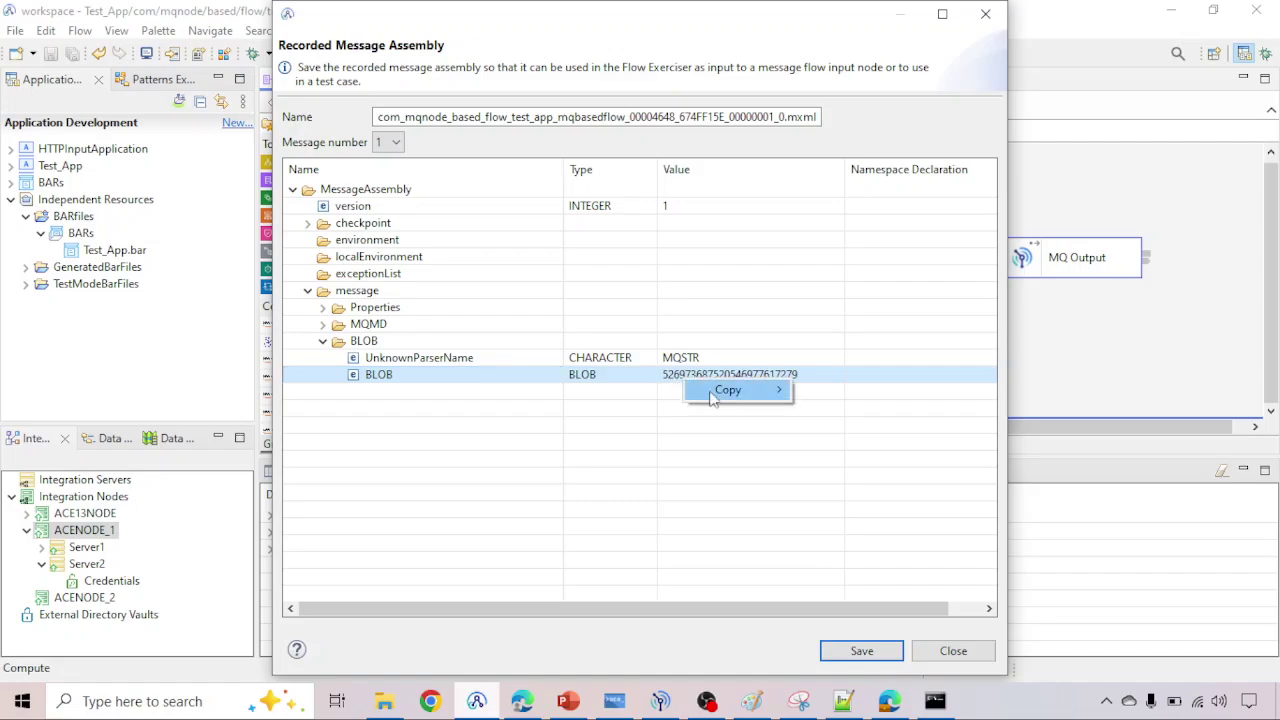
mouse_move(768, 399)
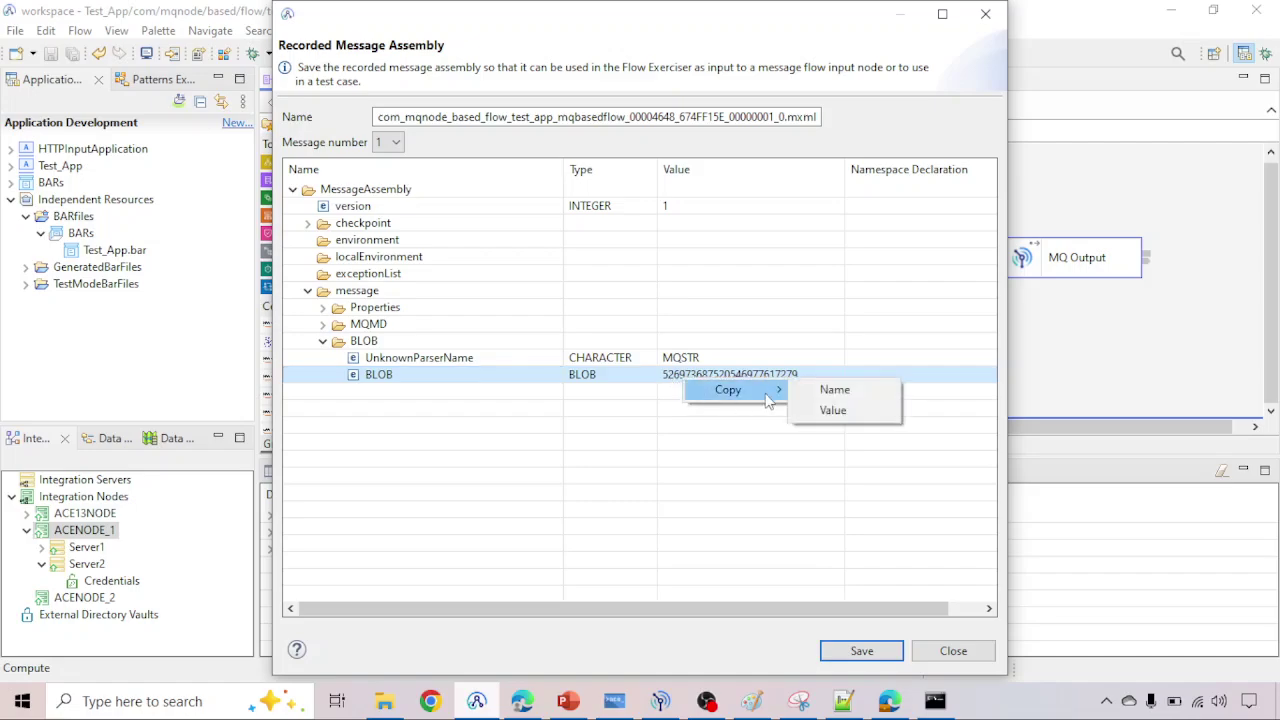
click(832, 411)
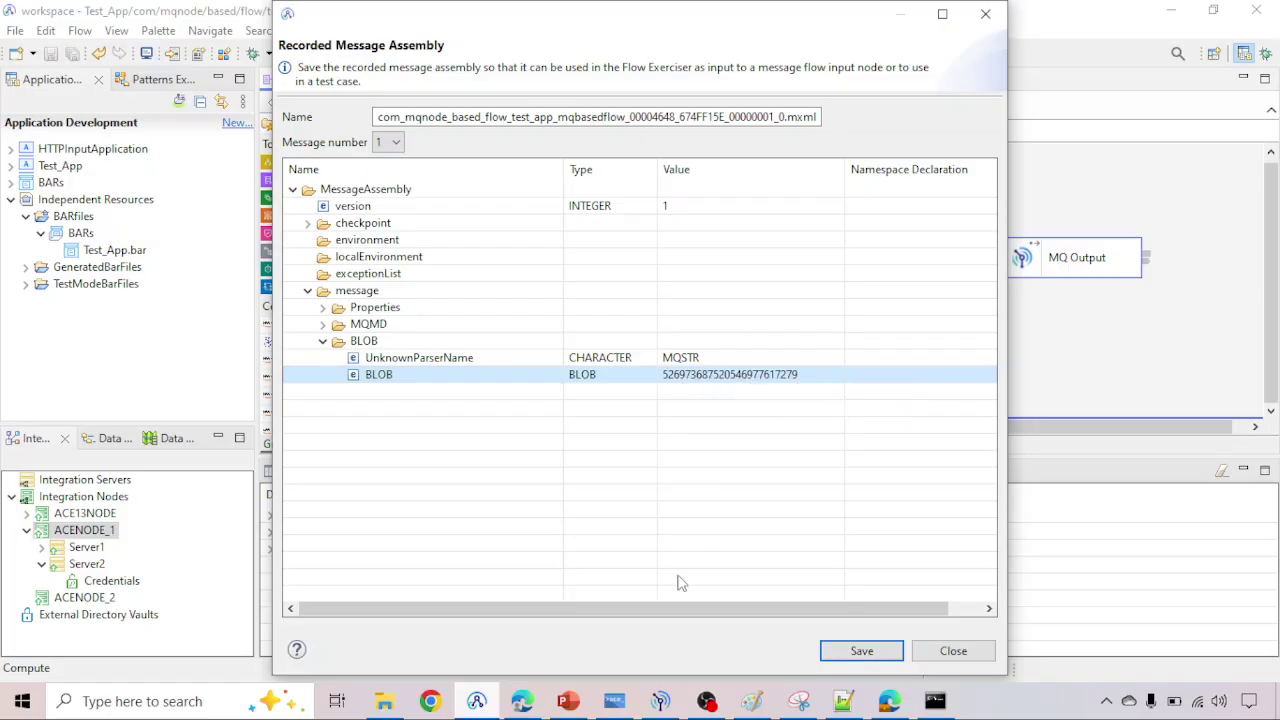
Step: Switch to Notepad++, paste the BLOB value into a new document, convert it from HEX to ASCII, and return to the recorded message
click(840, 703)
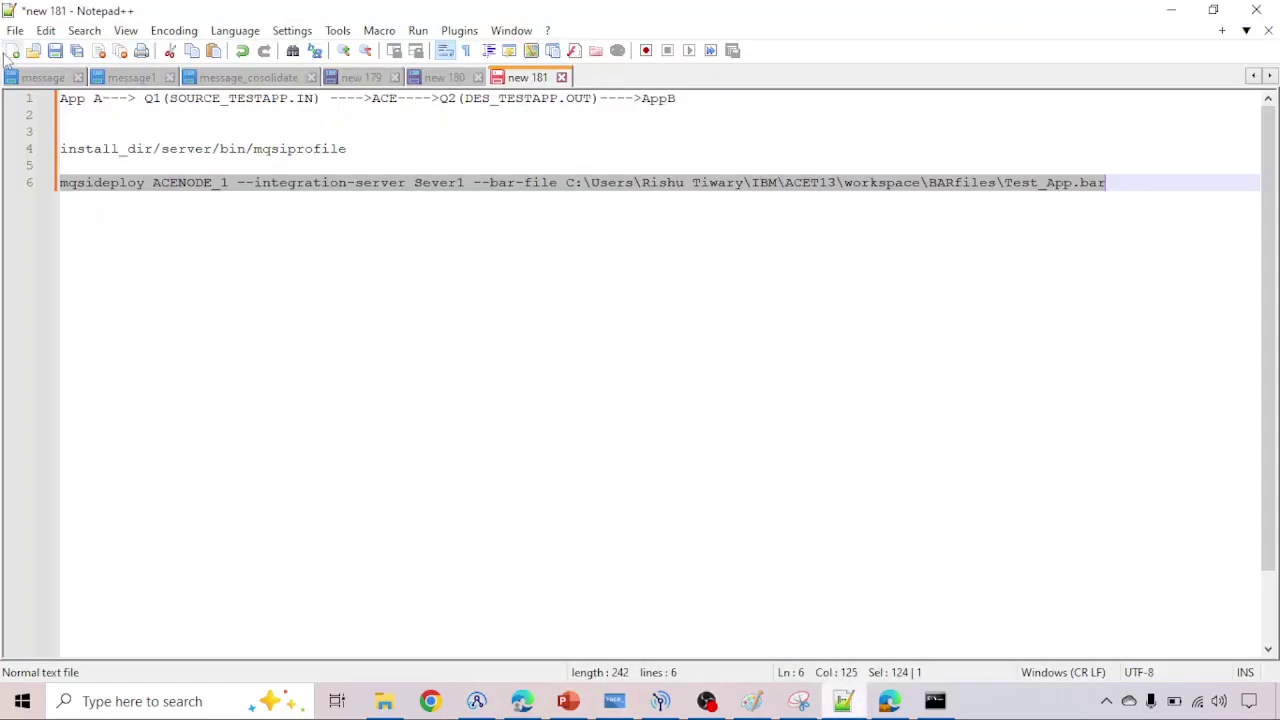
click(12, 52)
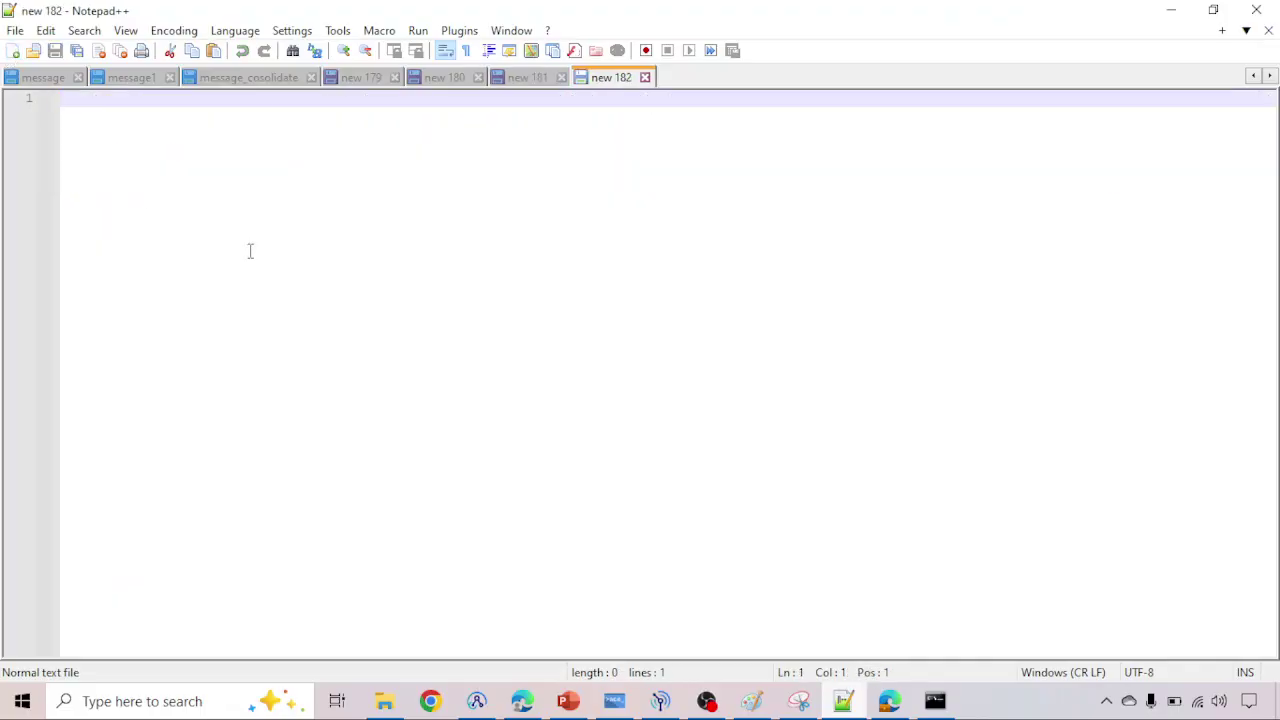
key(ctrl+v)
key(ctrl+a)
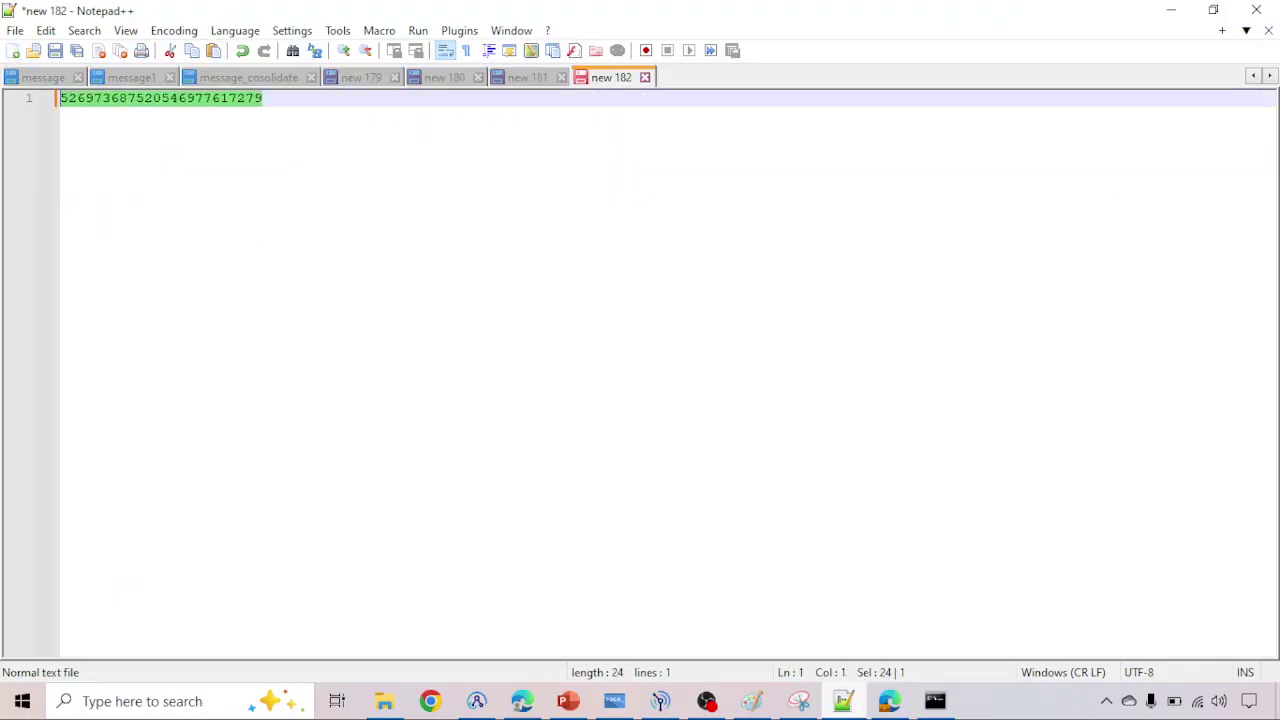
click(460, 30)
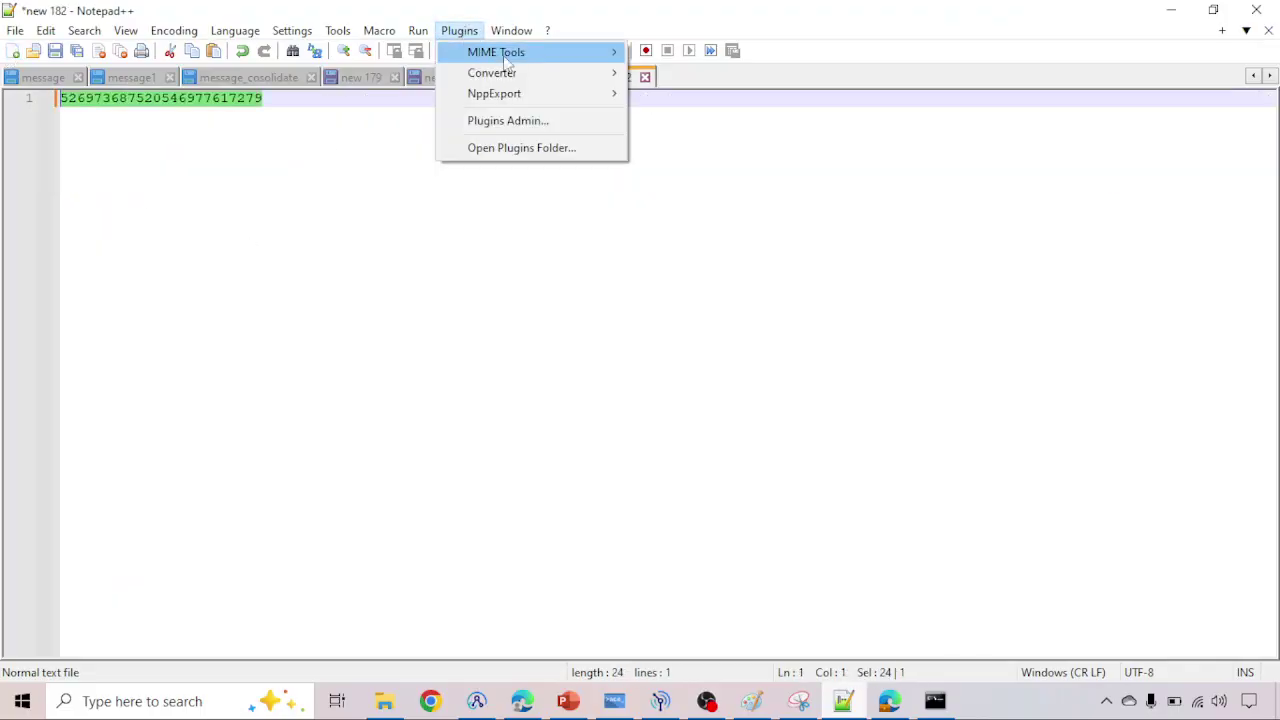
mouse_move(543, 80)
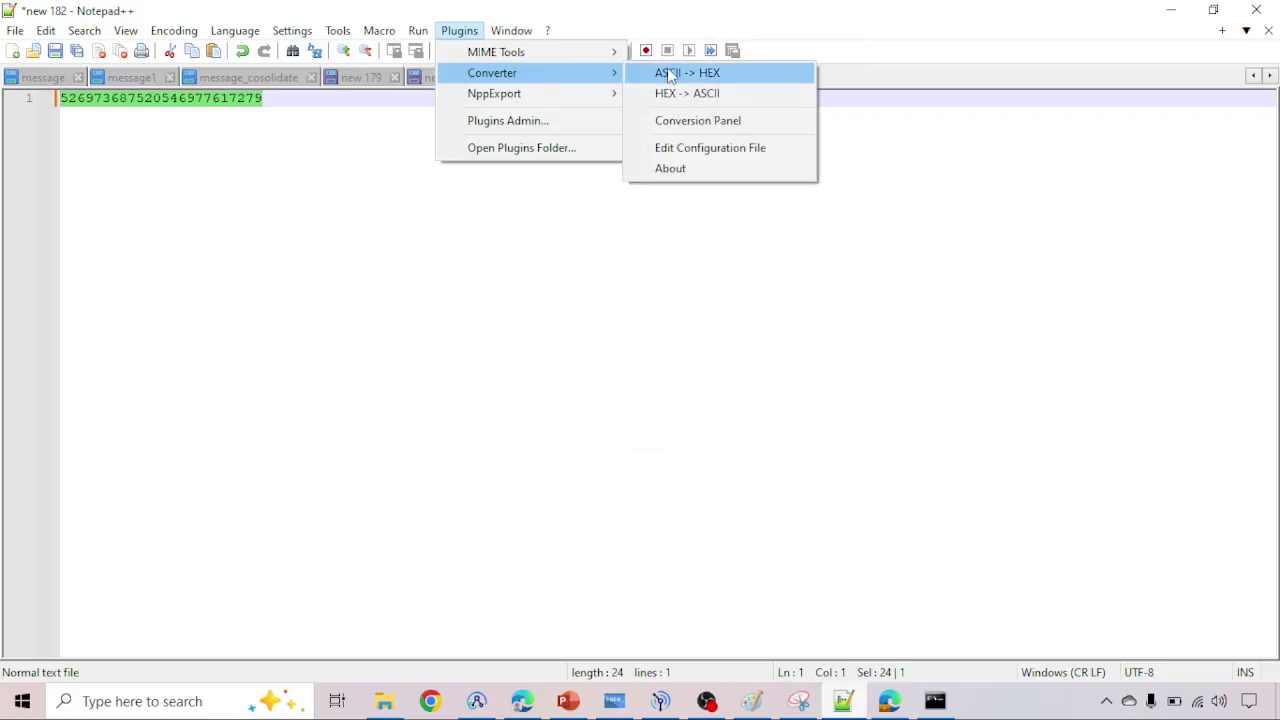
click(688, 93)
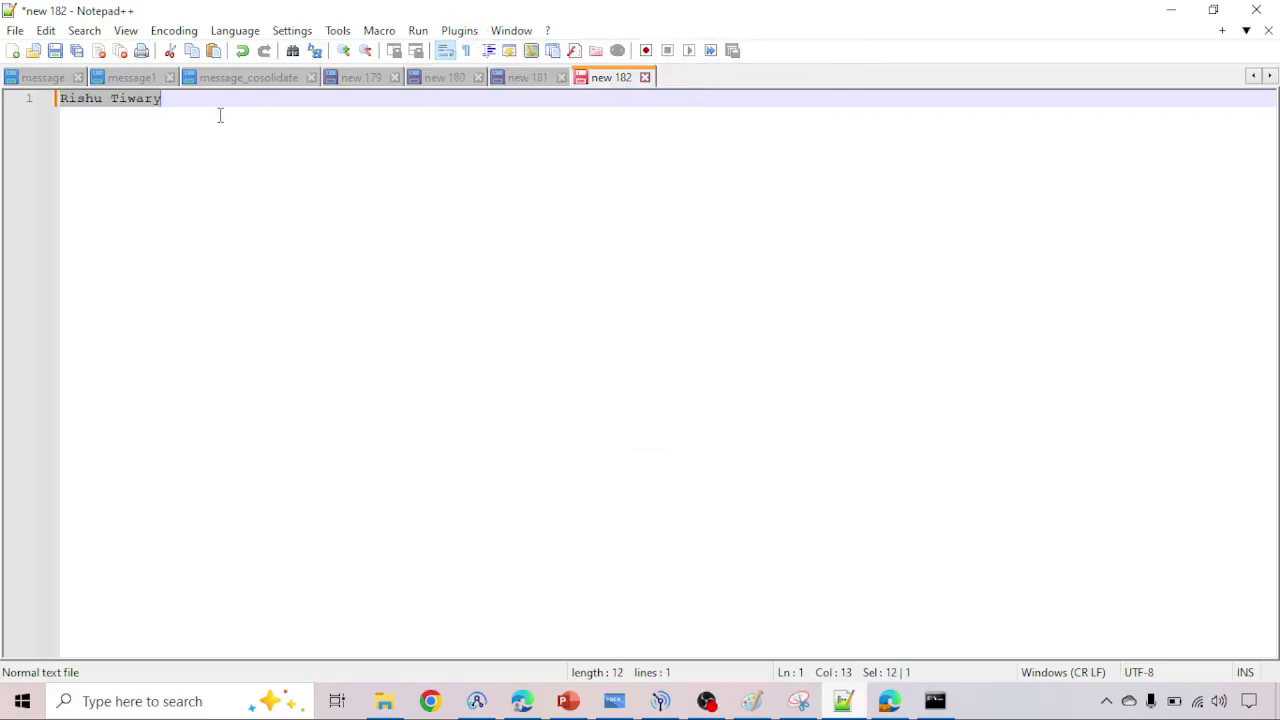
drag(191, 103, 48, 93)
click(843, 700)
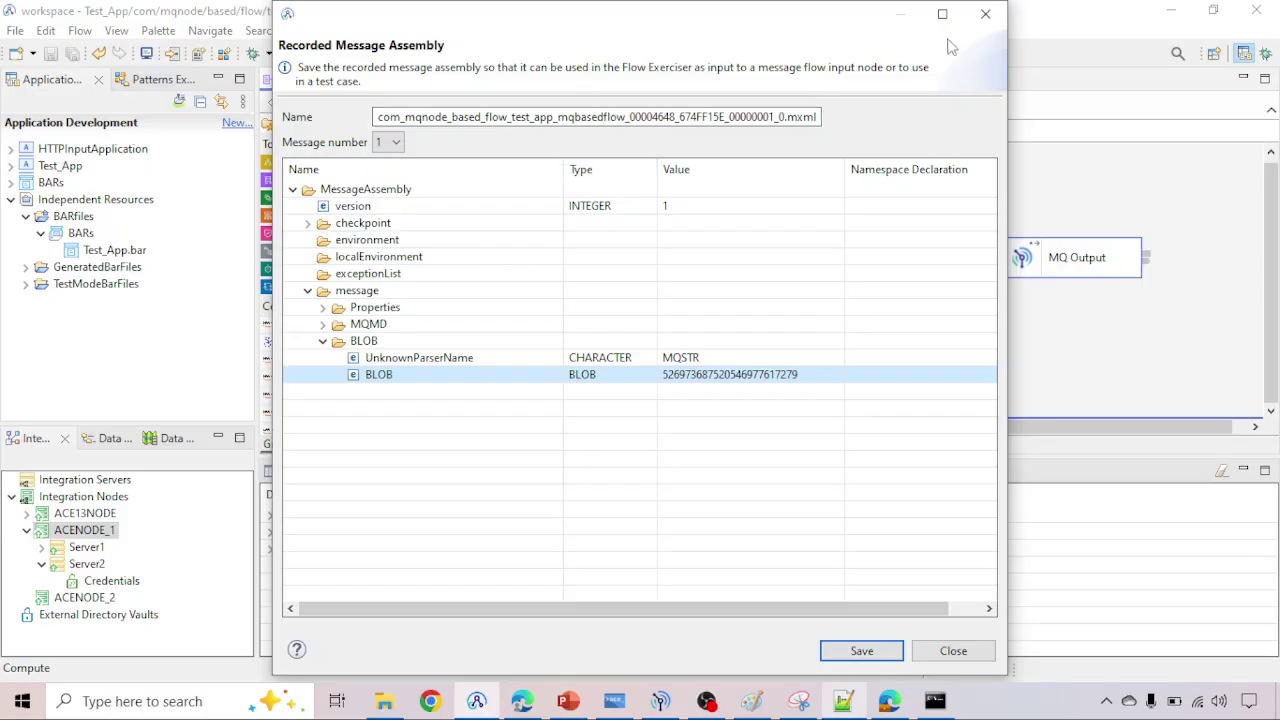
Step: Examine the Properties and MQMD folders of the recorded message, collapse them, and close the message assembly
click(324, 309)
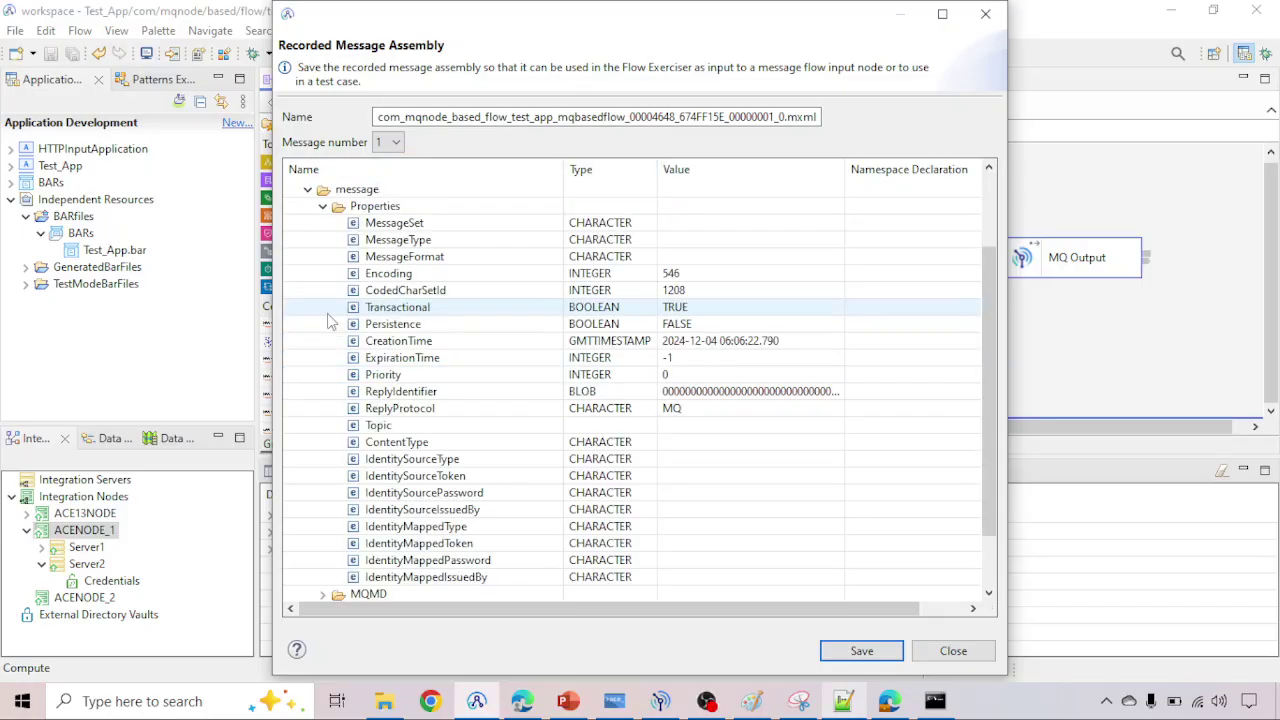
scroll(486, 523, down, 2)
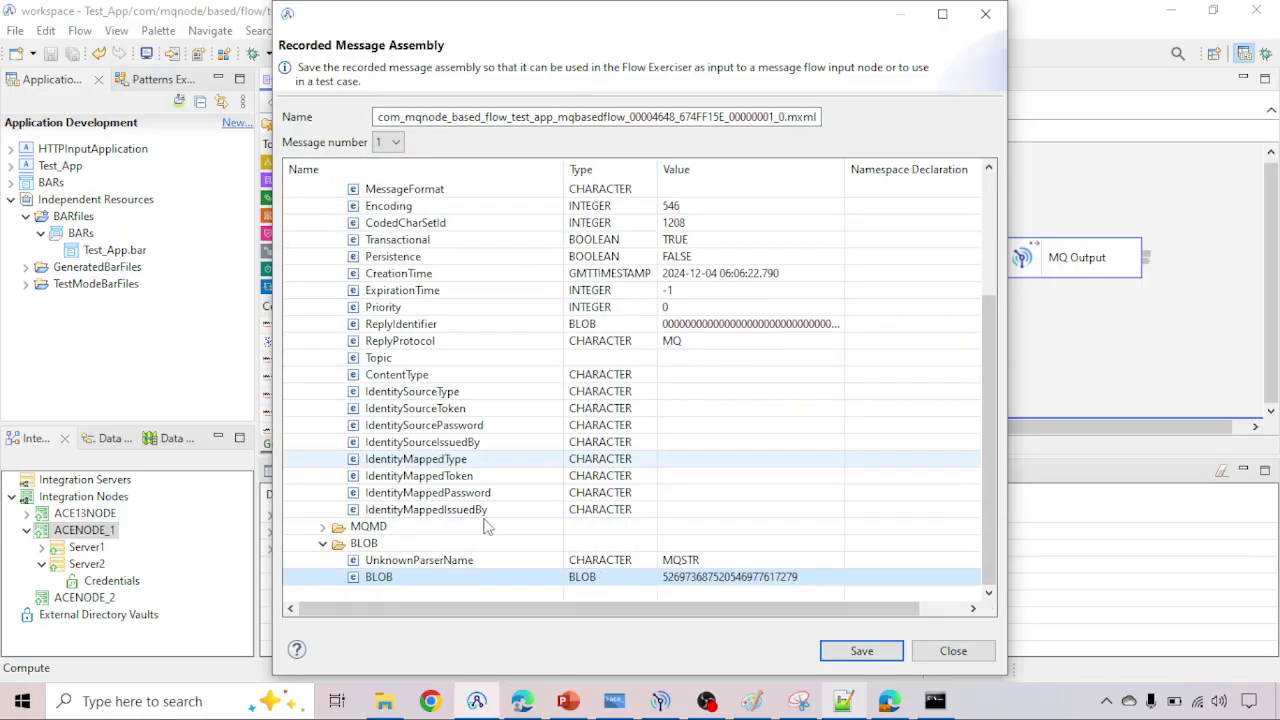
click(324, 527)
scroll(326, 532, down, 3)
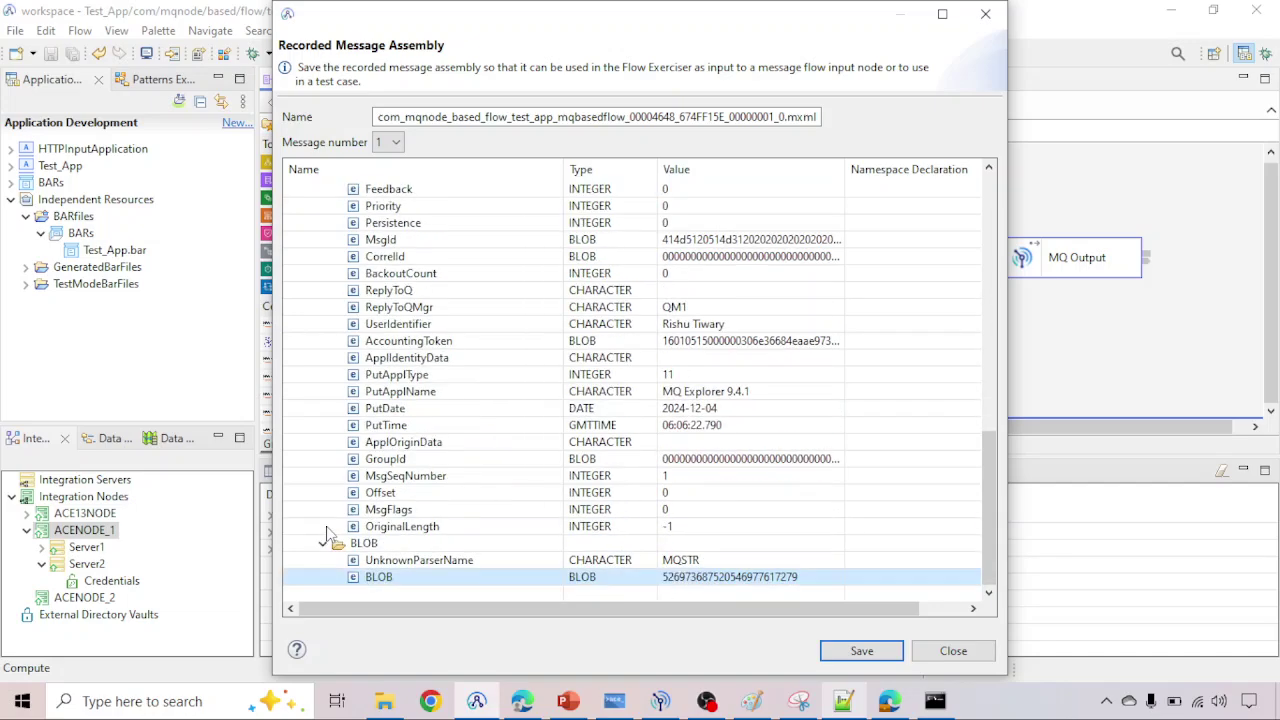
scroll(330, 480, up, 12)
scroll(345, 230, down, 2)
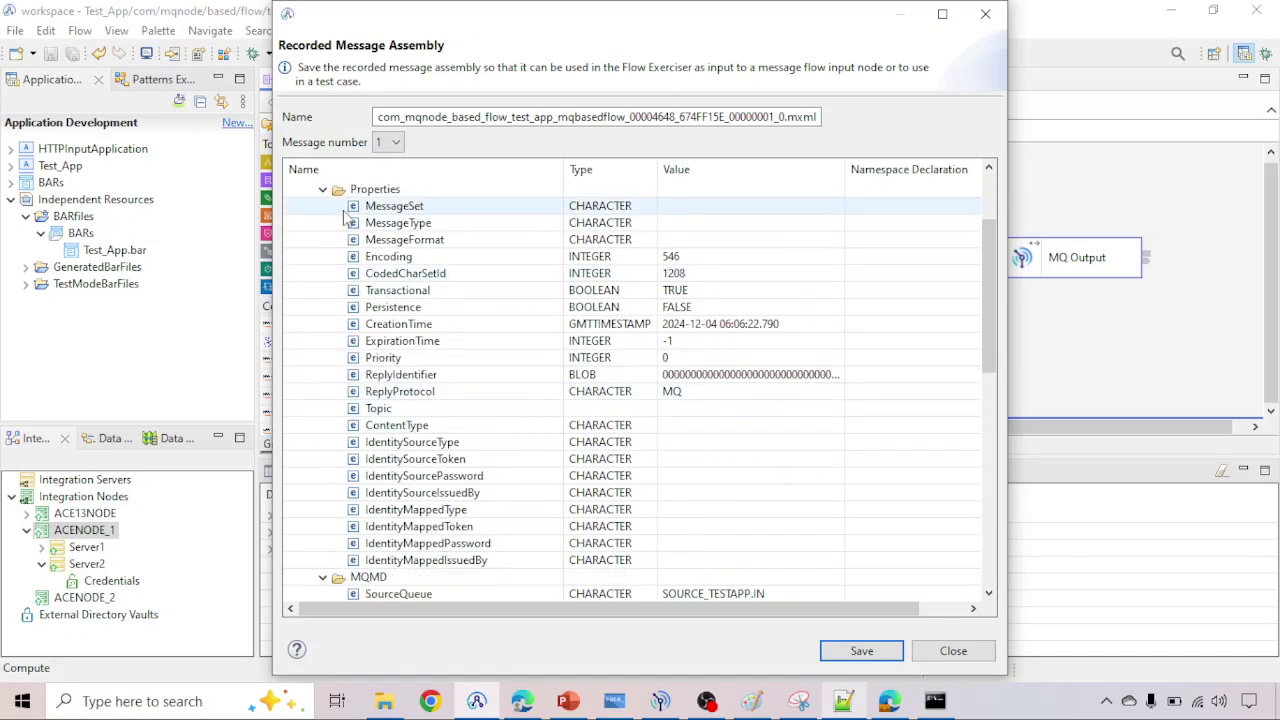
click(322, 189)
scroll(325, 218, down, 1)
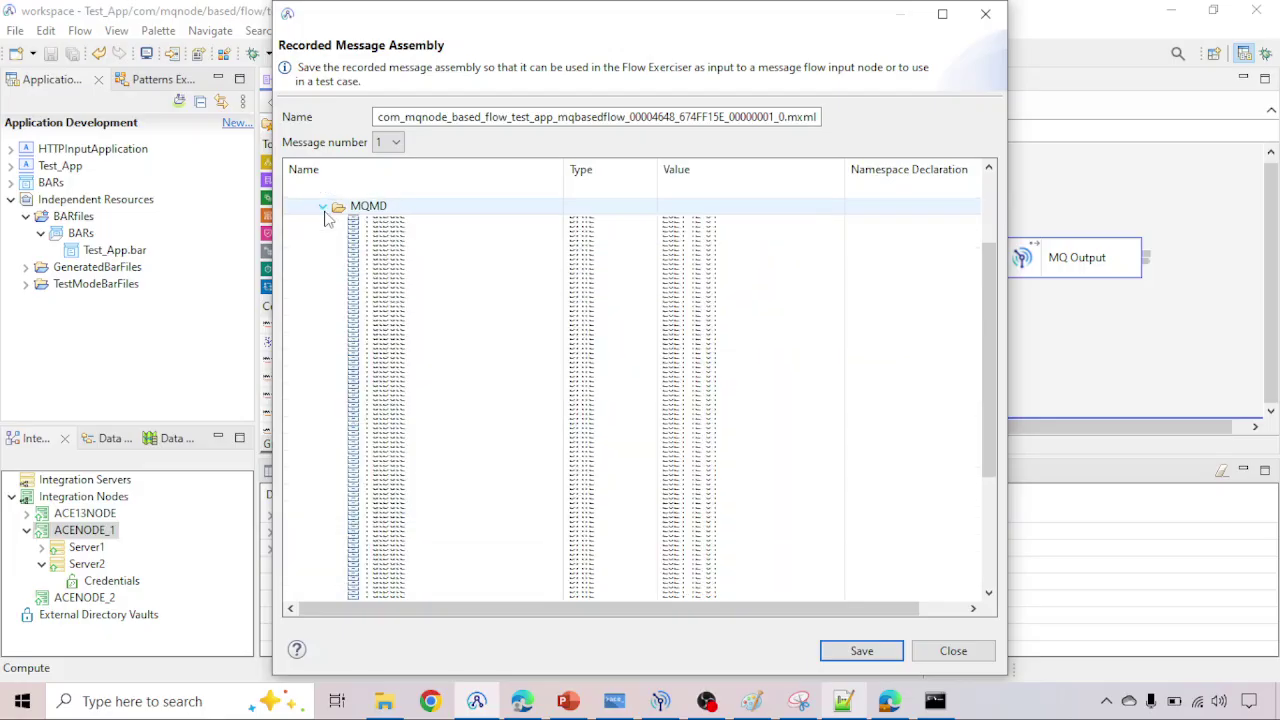
click(323, 209)
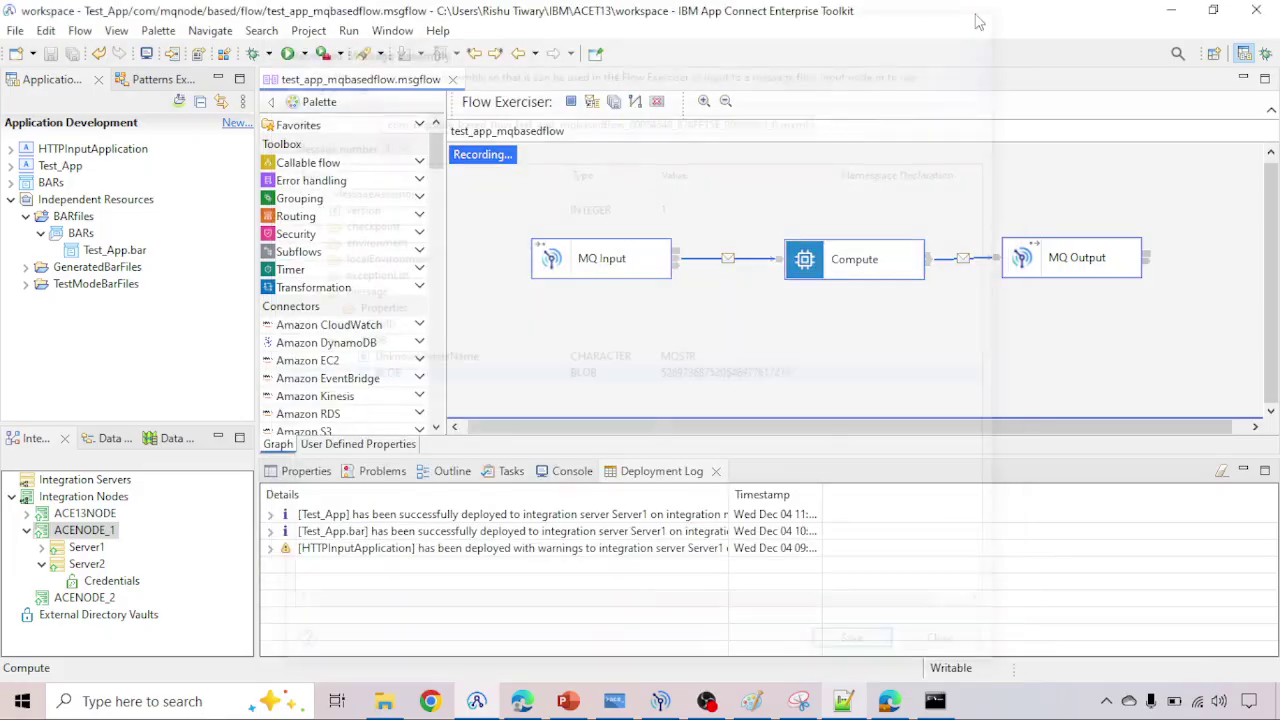
click(985, 14)
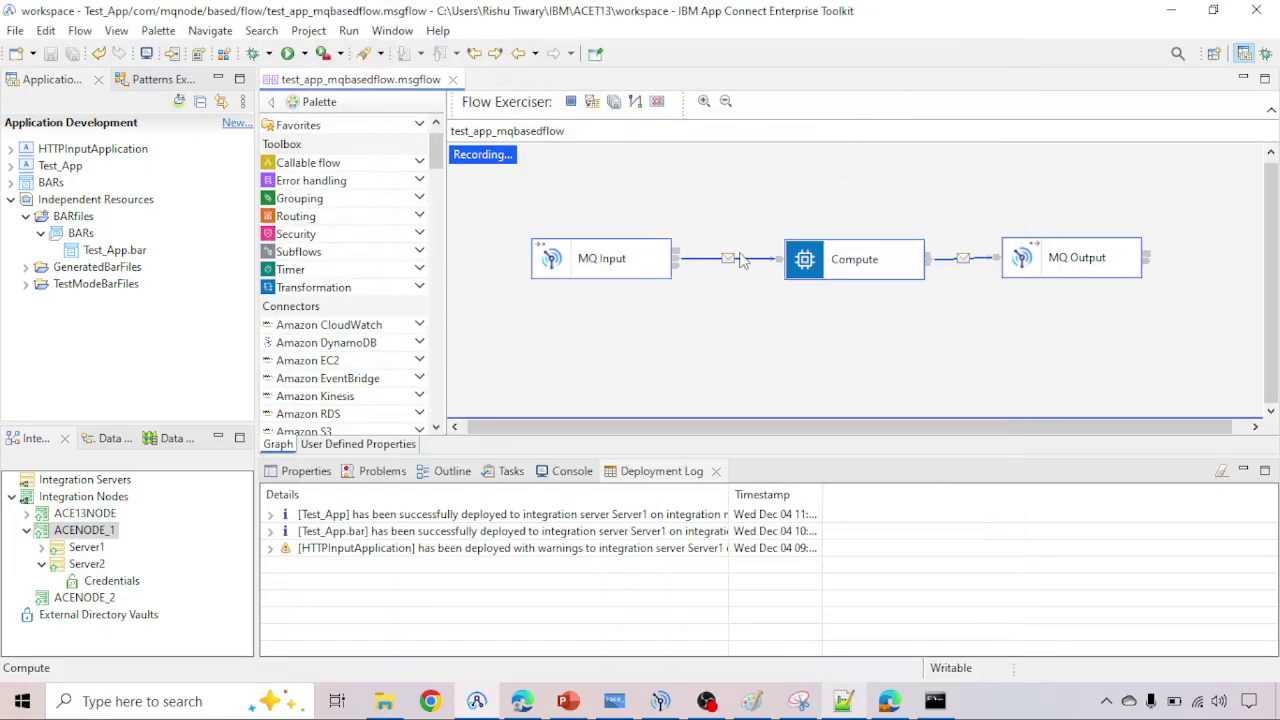
Step: Inspect the message recorded between Compute and MQ Output, check the QM1 queues in IBM MQ Explorer, and return to the recording flow
click(964, 260)
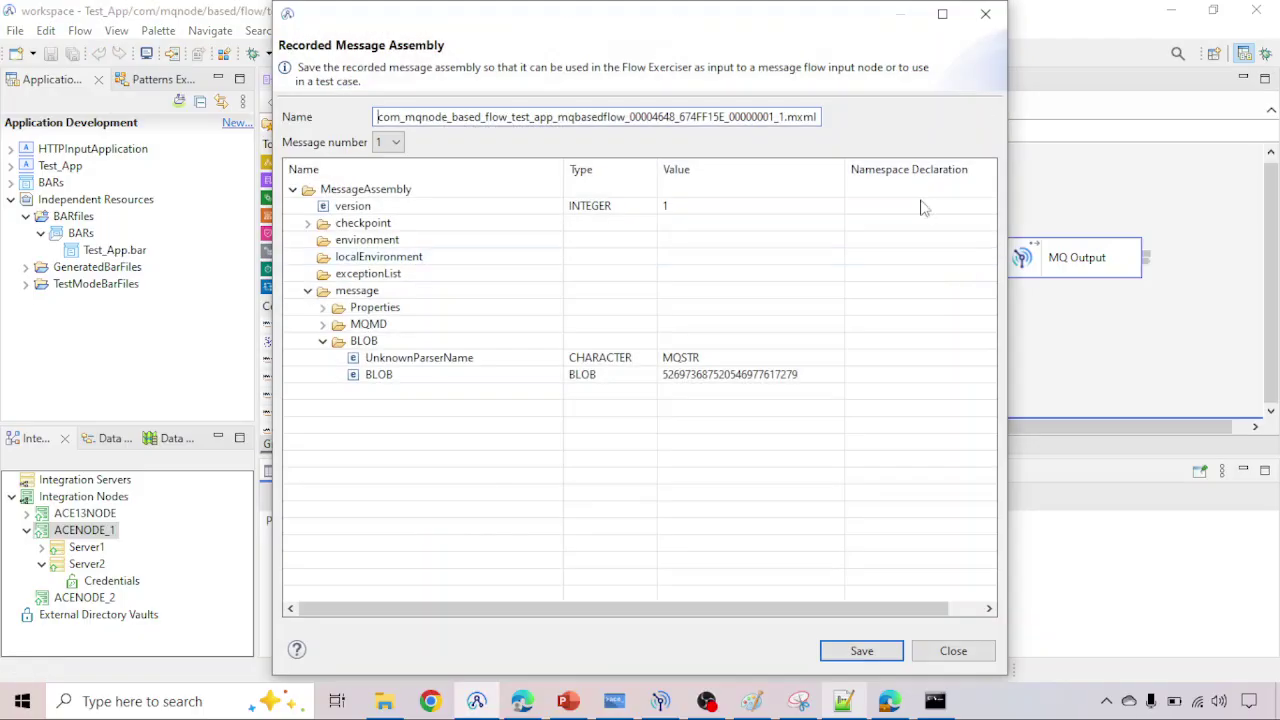
click(985, 18)
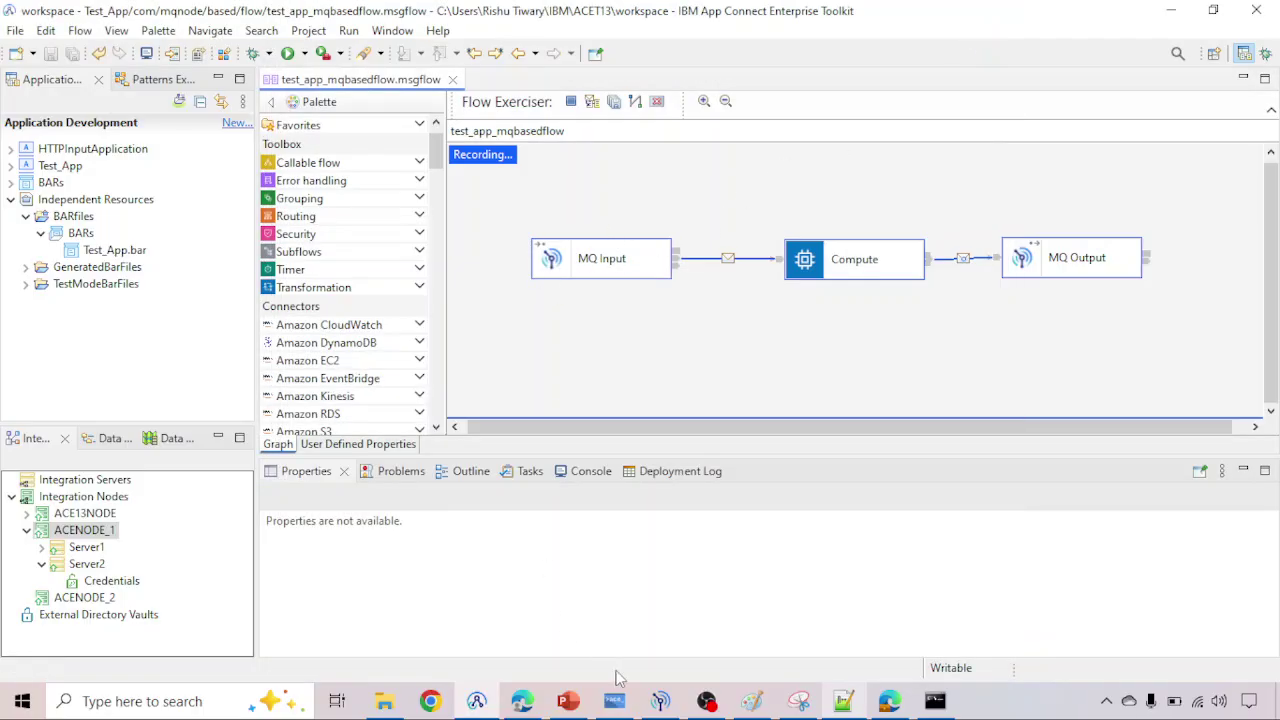
click(660, 700)
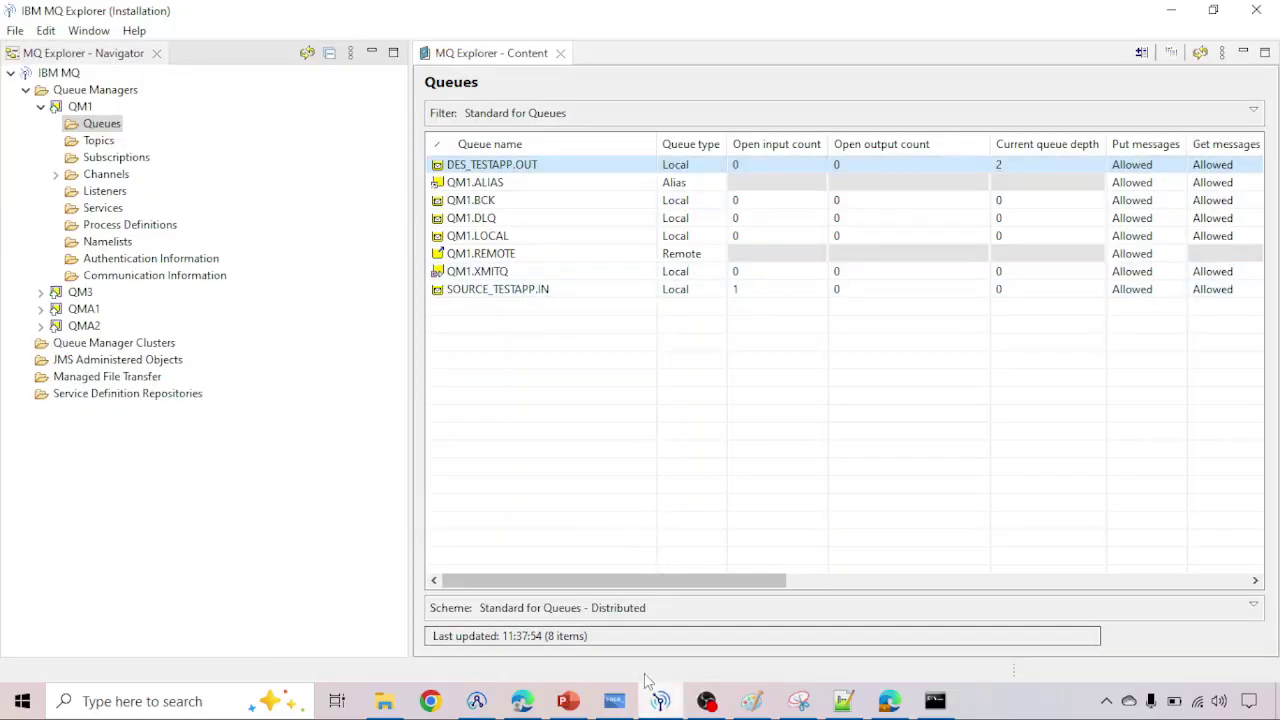
click(660, 700)
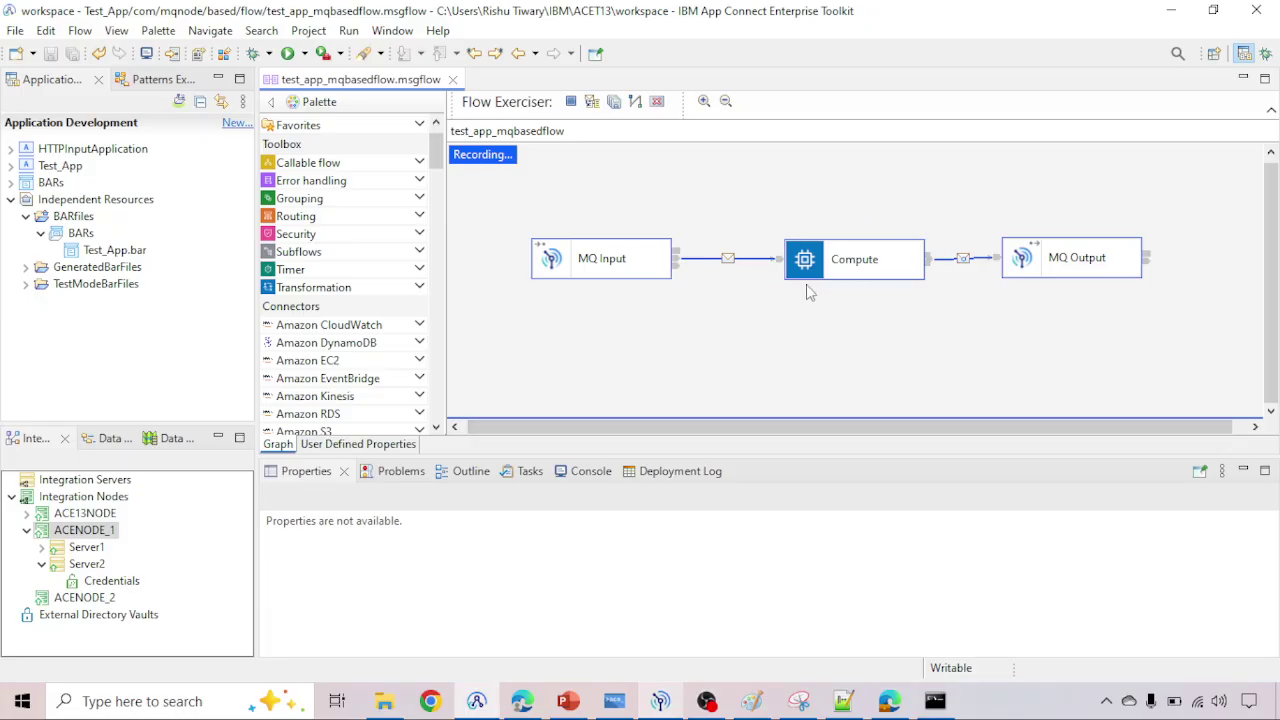
Step: Open the message recorded between Compute and MQ Output and copy the value of its BLOB element
click(965, 259)
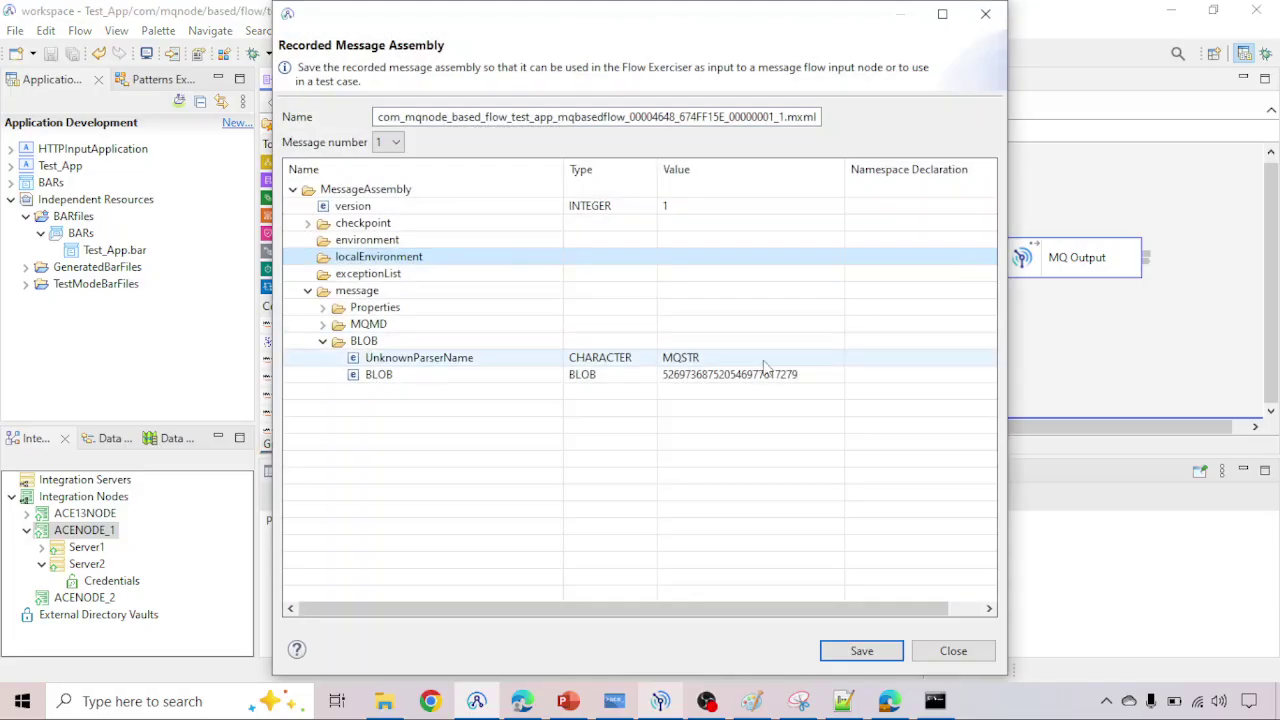
mouse_move(840, 381)
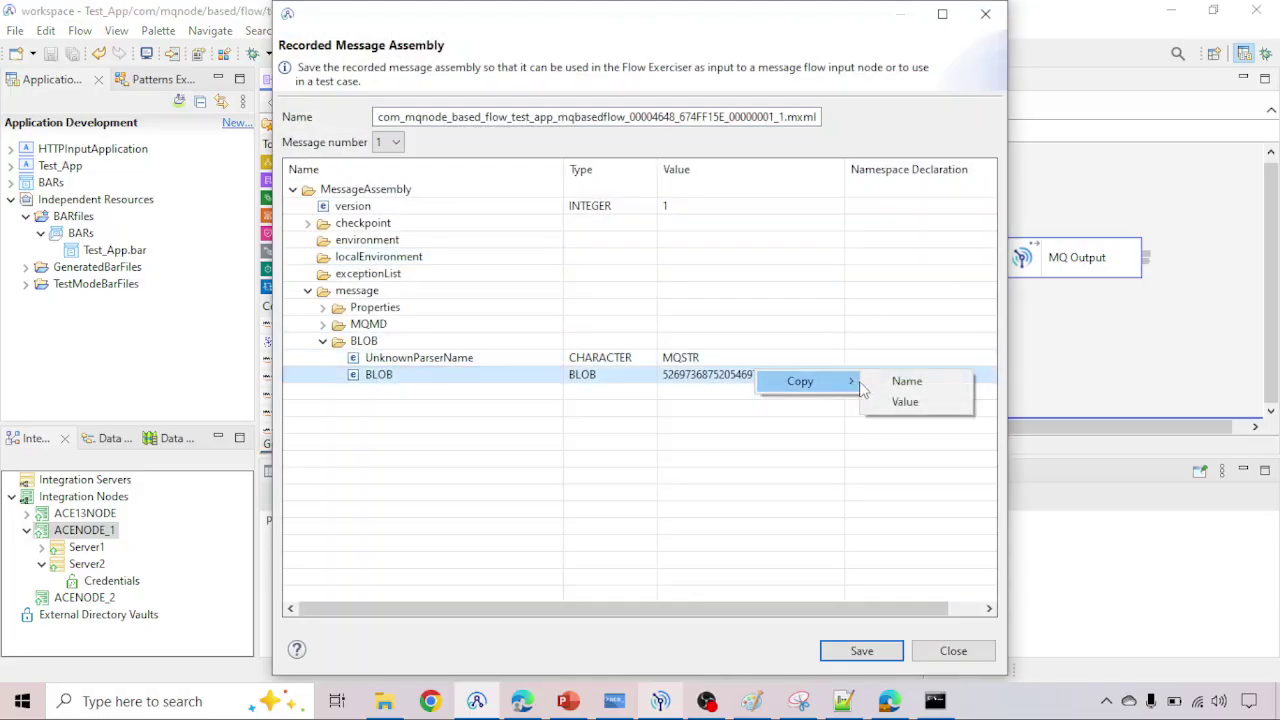
click(900, 401)
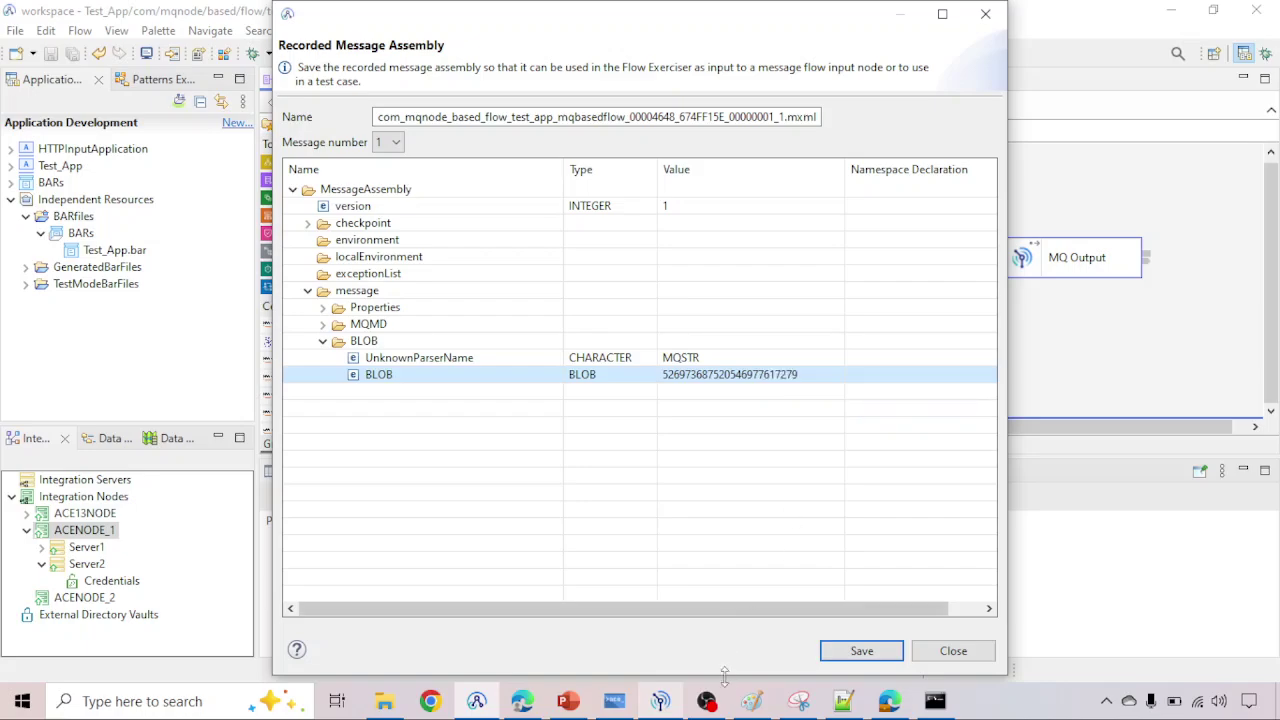
Step: Switch to Notepad++ and replace the text of the new 182 document with the copied BLOB value
key(alt+Tab)
click(520, 119)
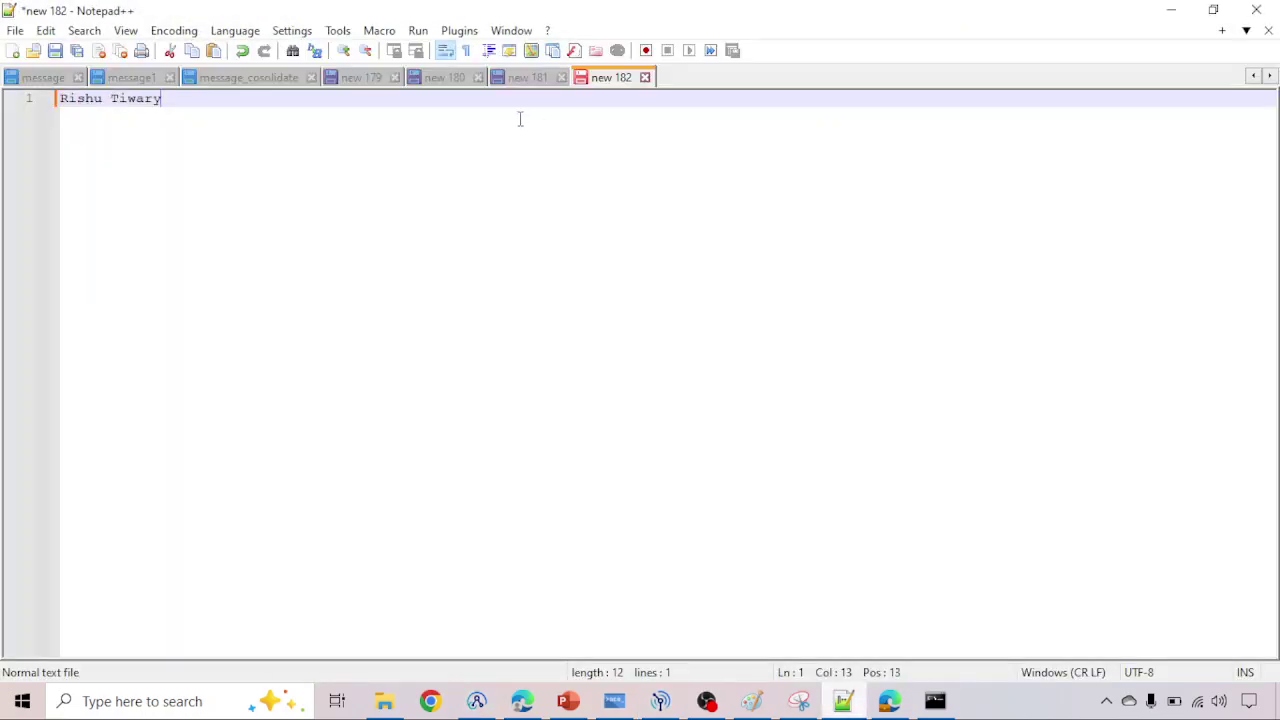
key(ctrl+a)
key(Delete)
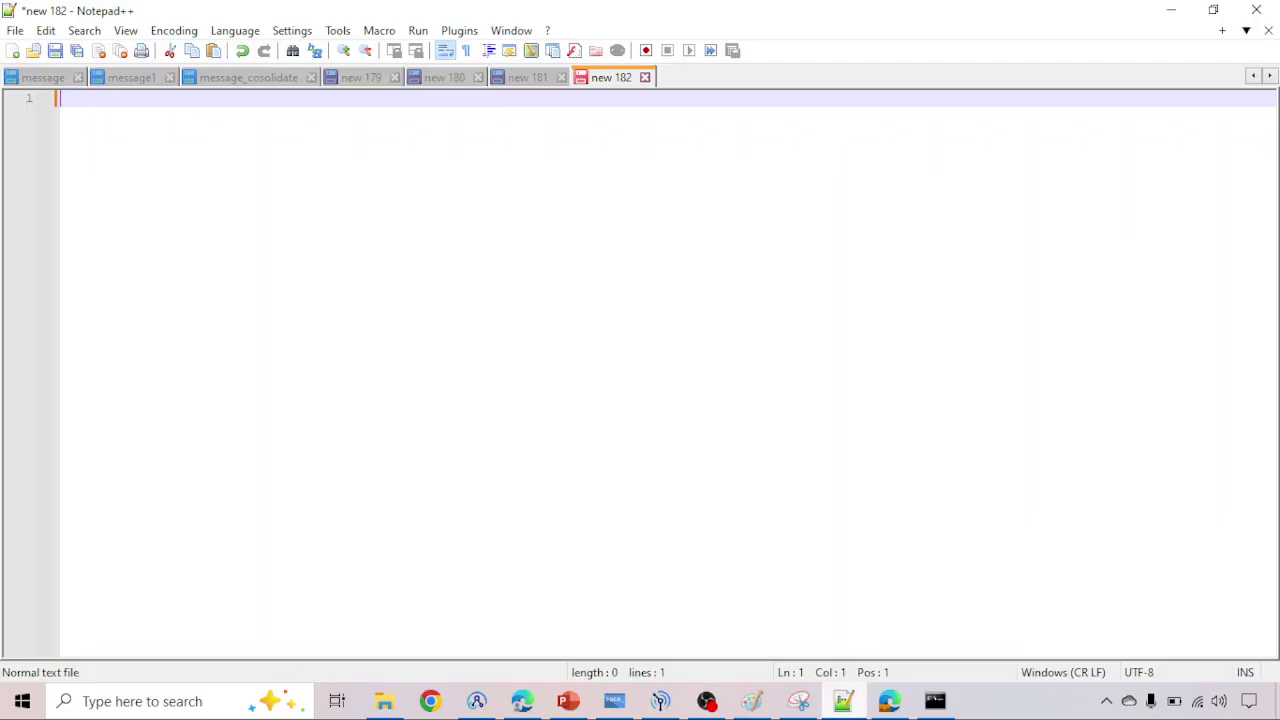
key(ctrl+v)
Step: Convert the pasted BLOB value from HEX to ASCII, then return to the toolkit and close the recorded message assembly
key(ctrl+a)
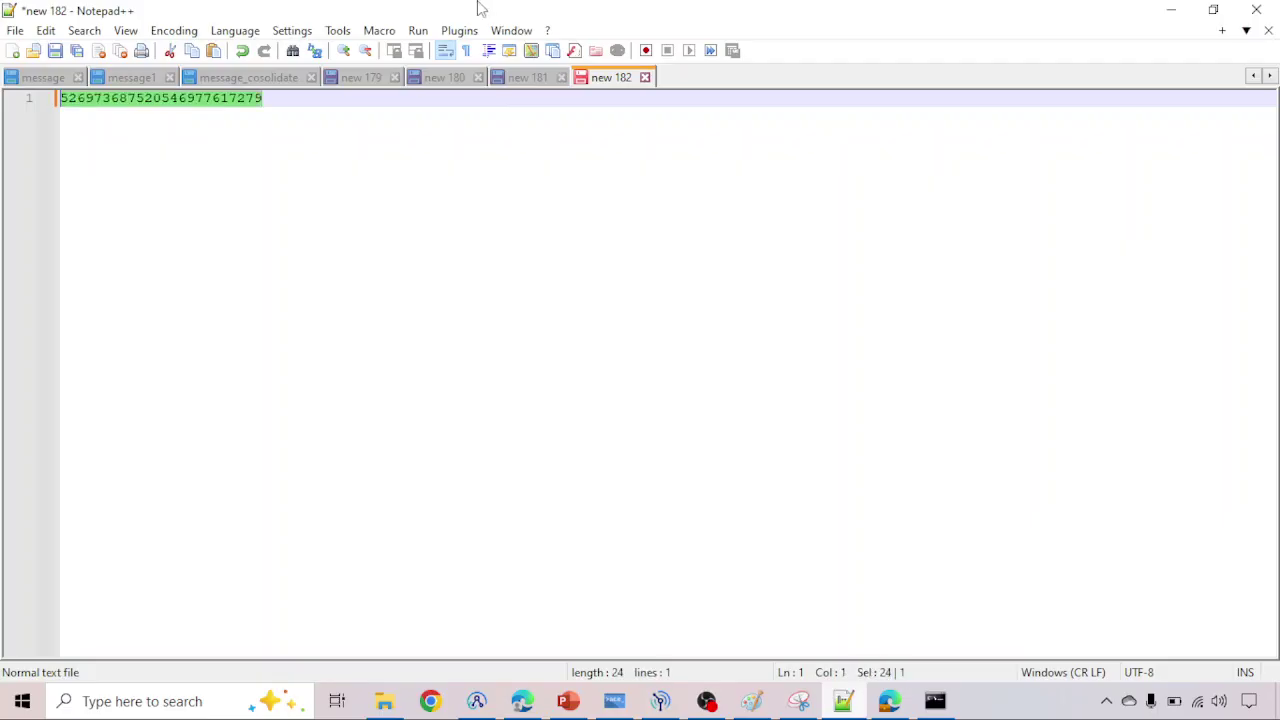
click(459, 30)
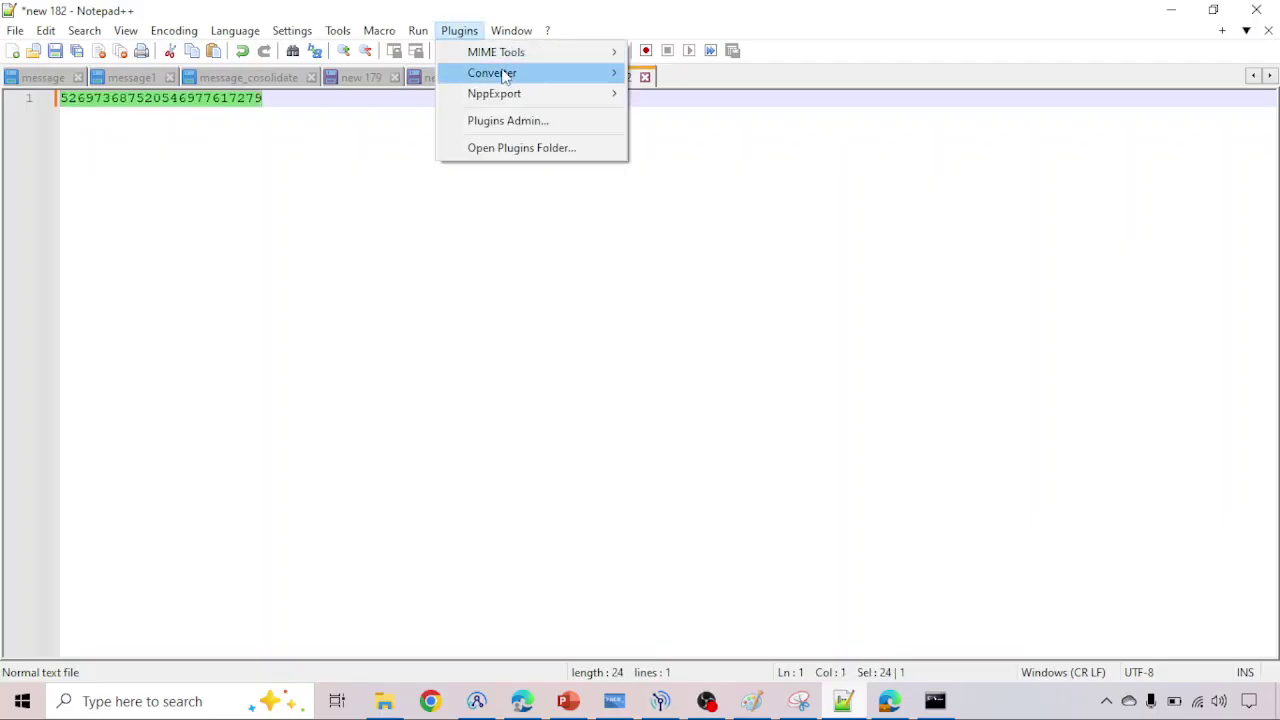
mouse_move(585, 75)
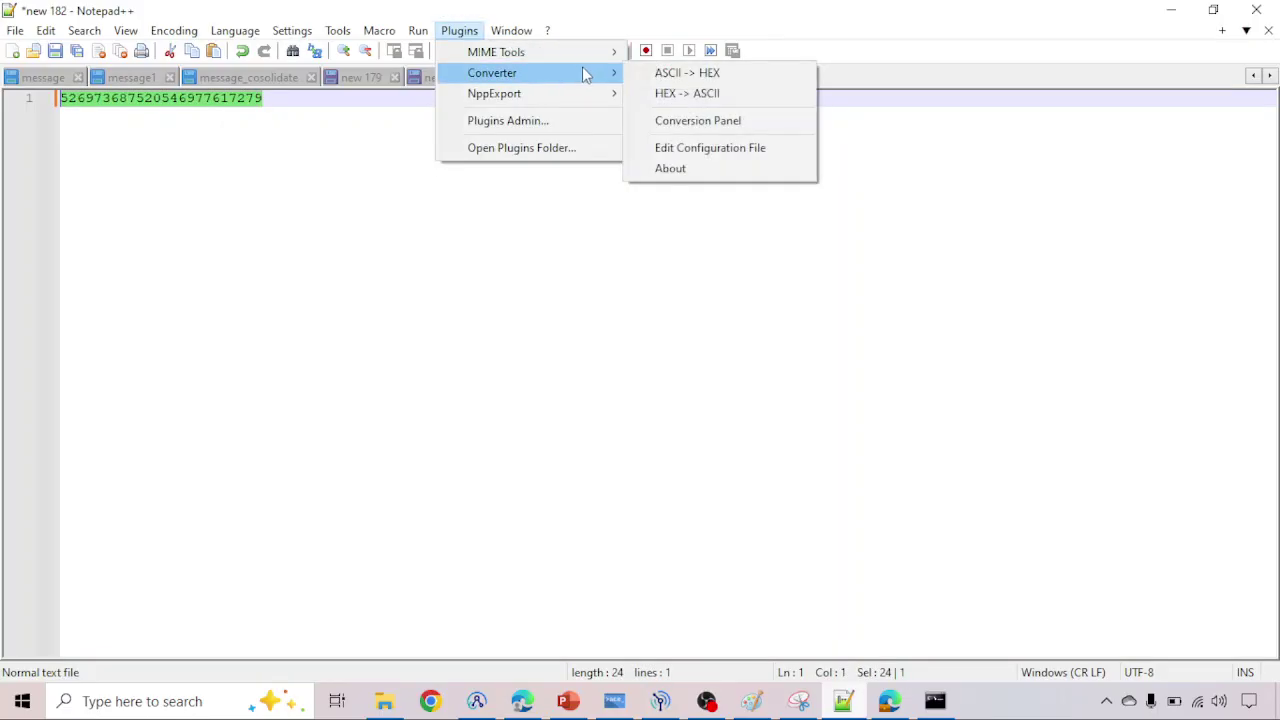
click(670, 93)
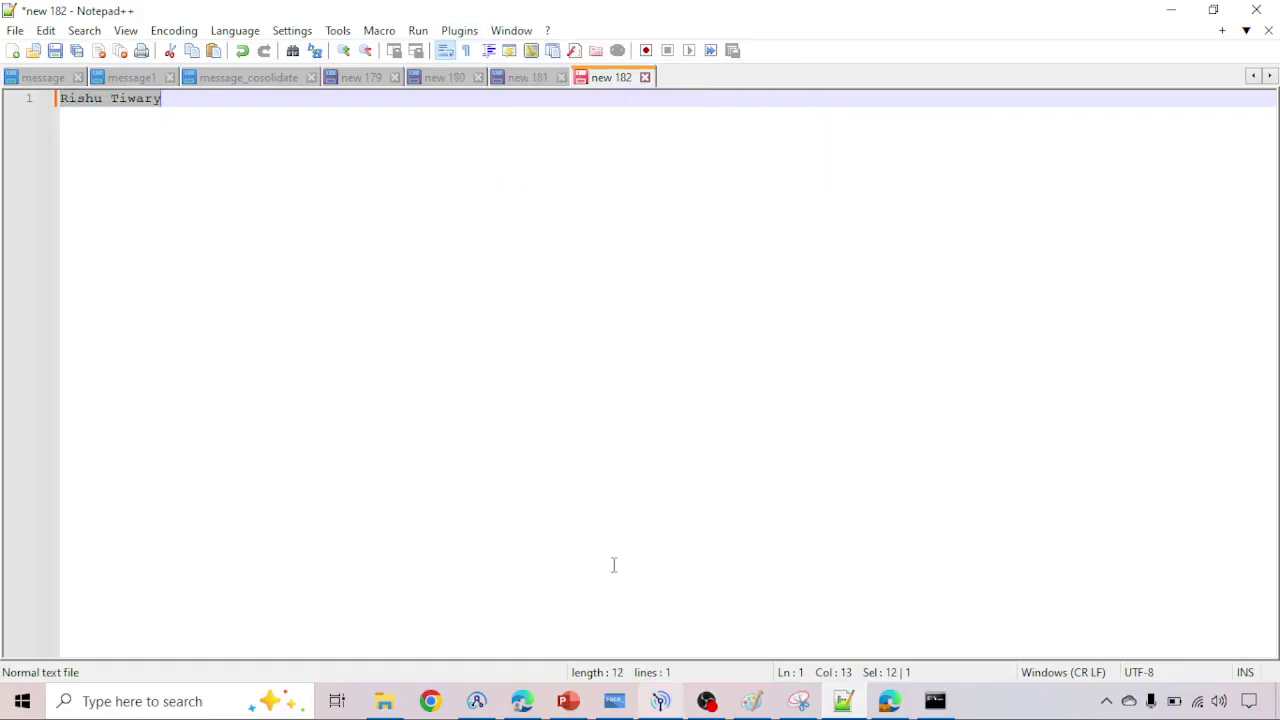
click(843, 700)
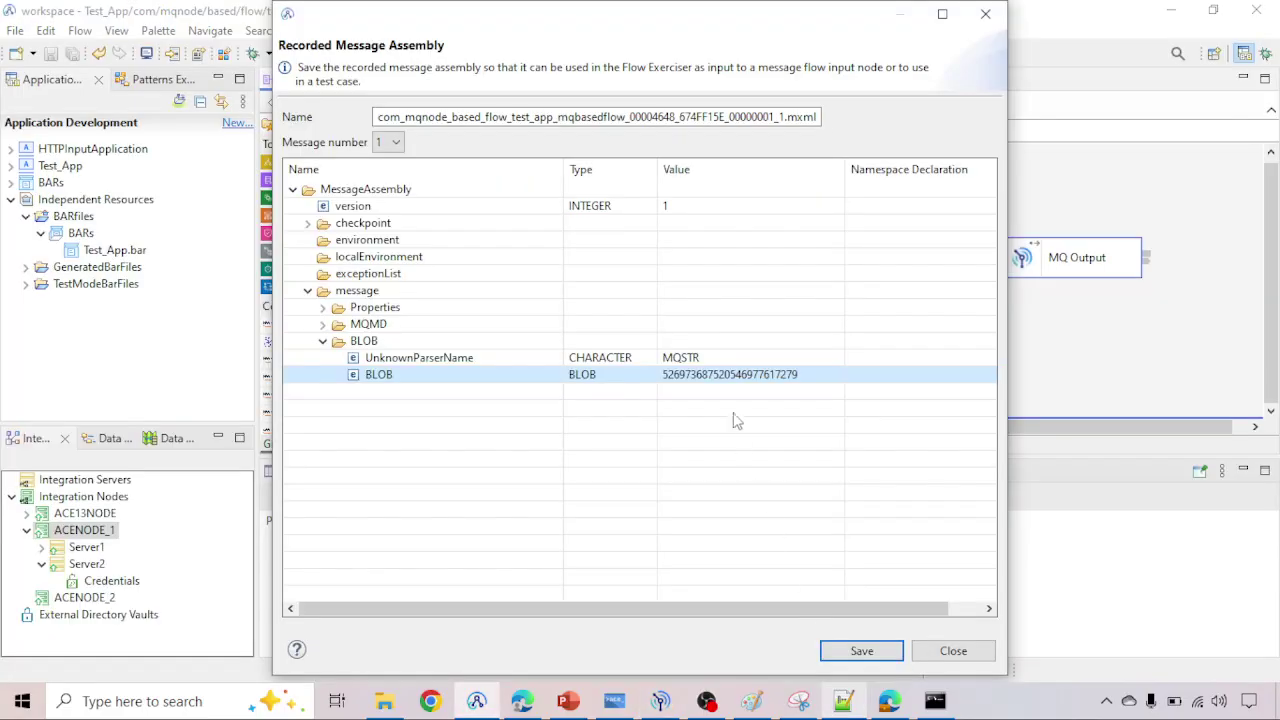
click(985, 13)
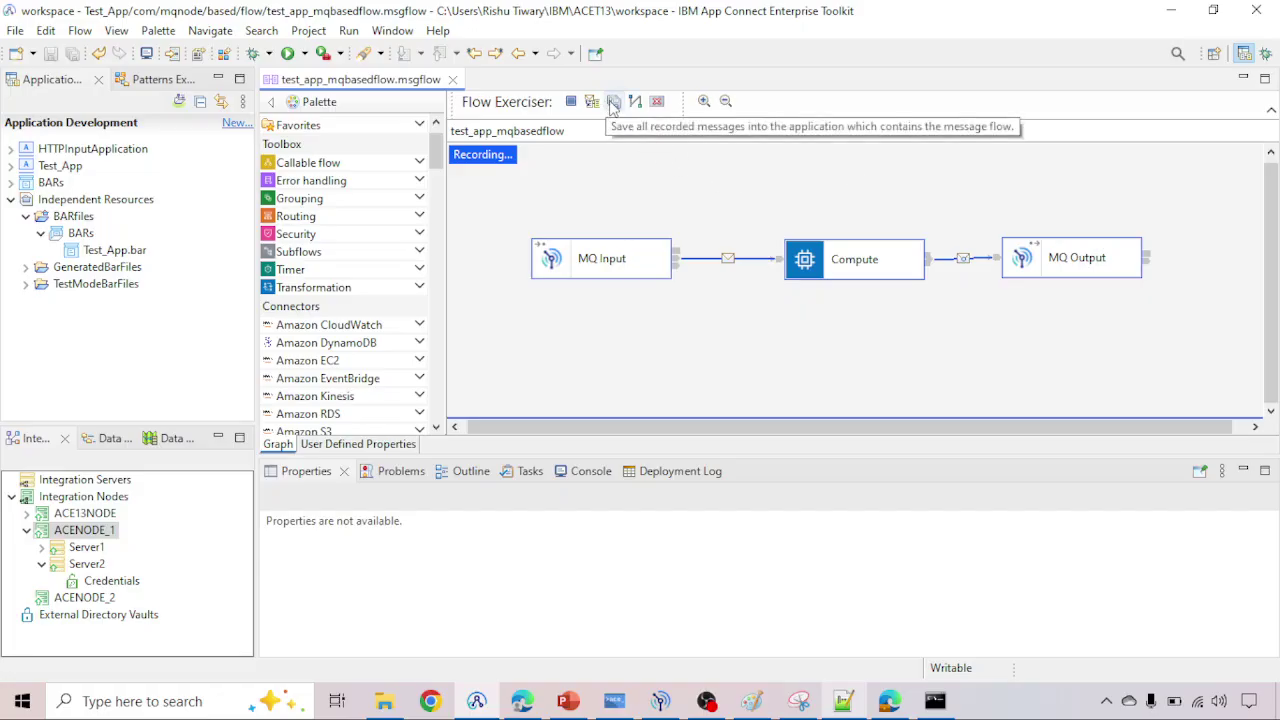
Step: Save all recorded messages into the application and expand Other Resources under Test_App
click(614, 104)
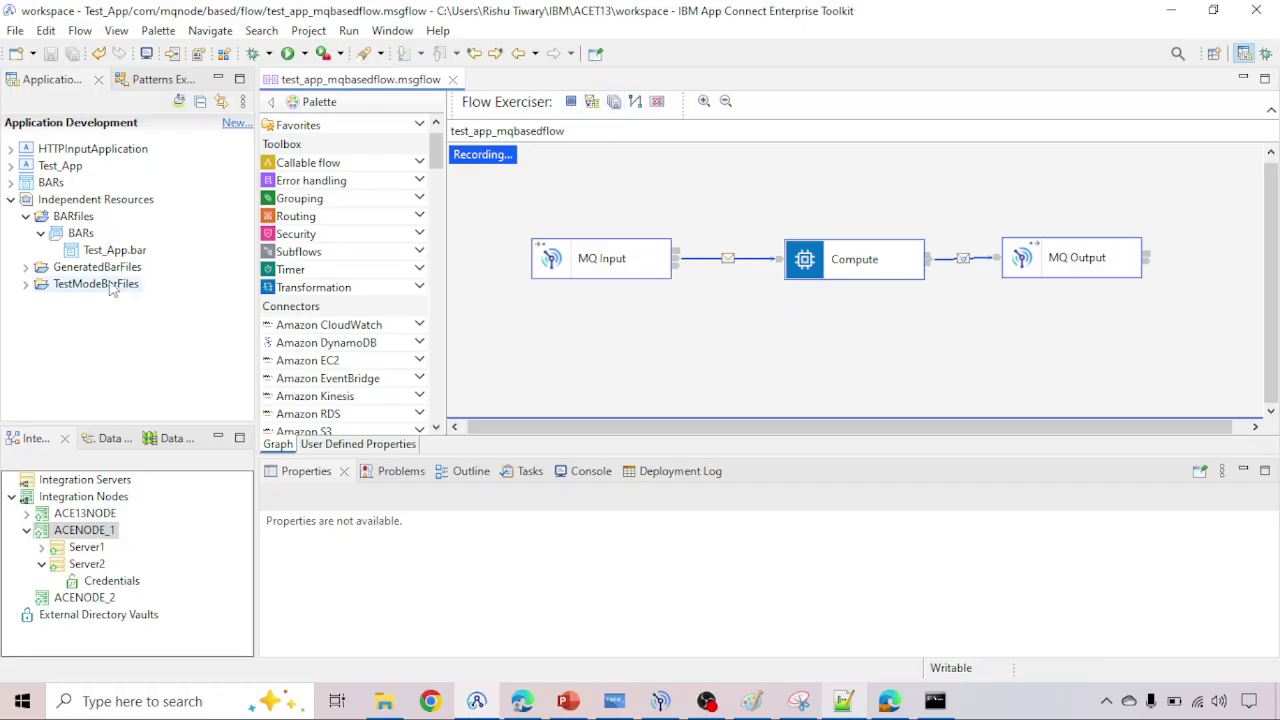
click(11, 166)
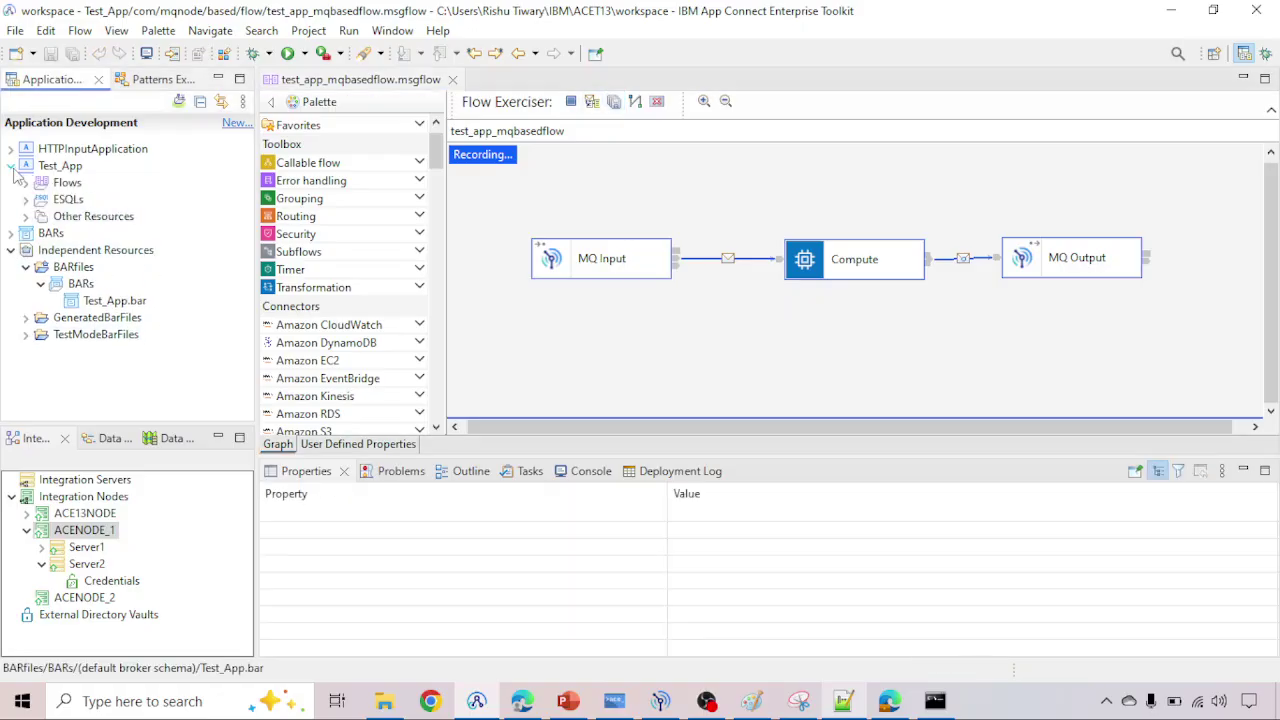
click(26, 216)
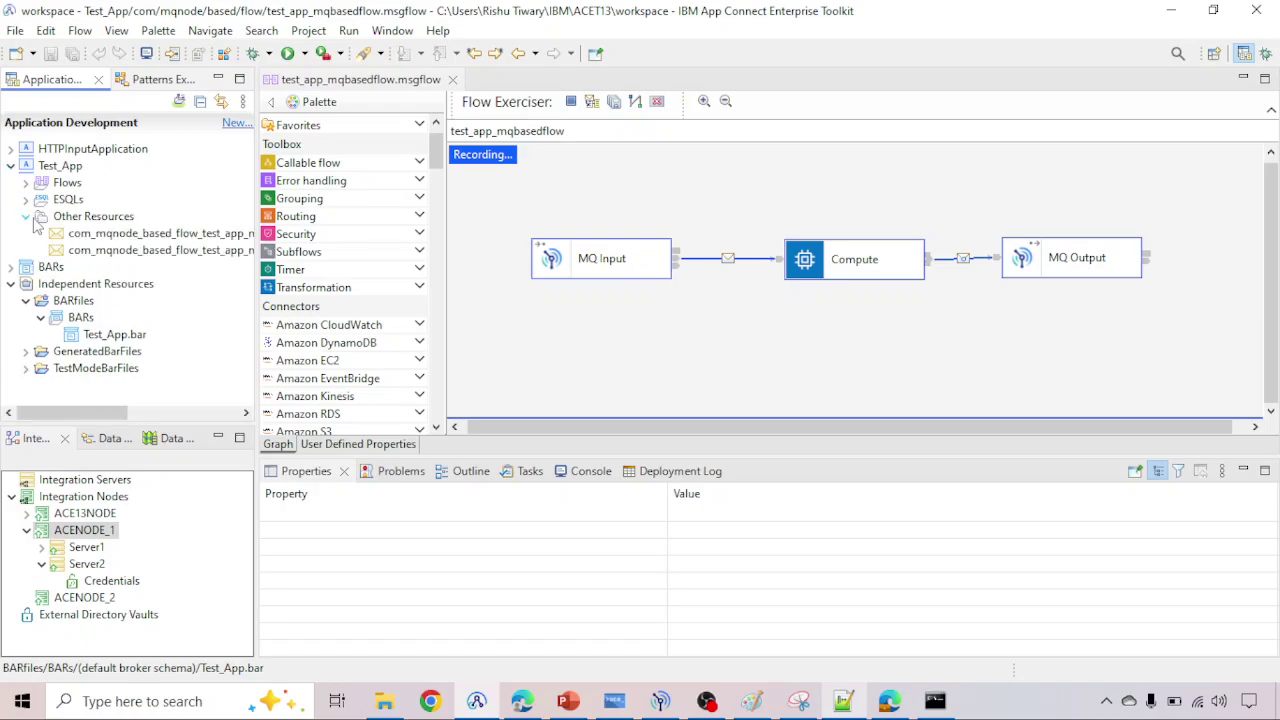
Step: Open the saved recorded message file ending in 00000001_0.mxml with the Text Editor, examine its XML down to the BLOB, and close it
click(150, 236)
right_click(153, 238)
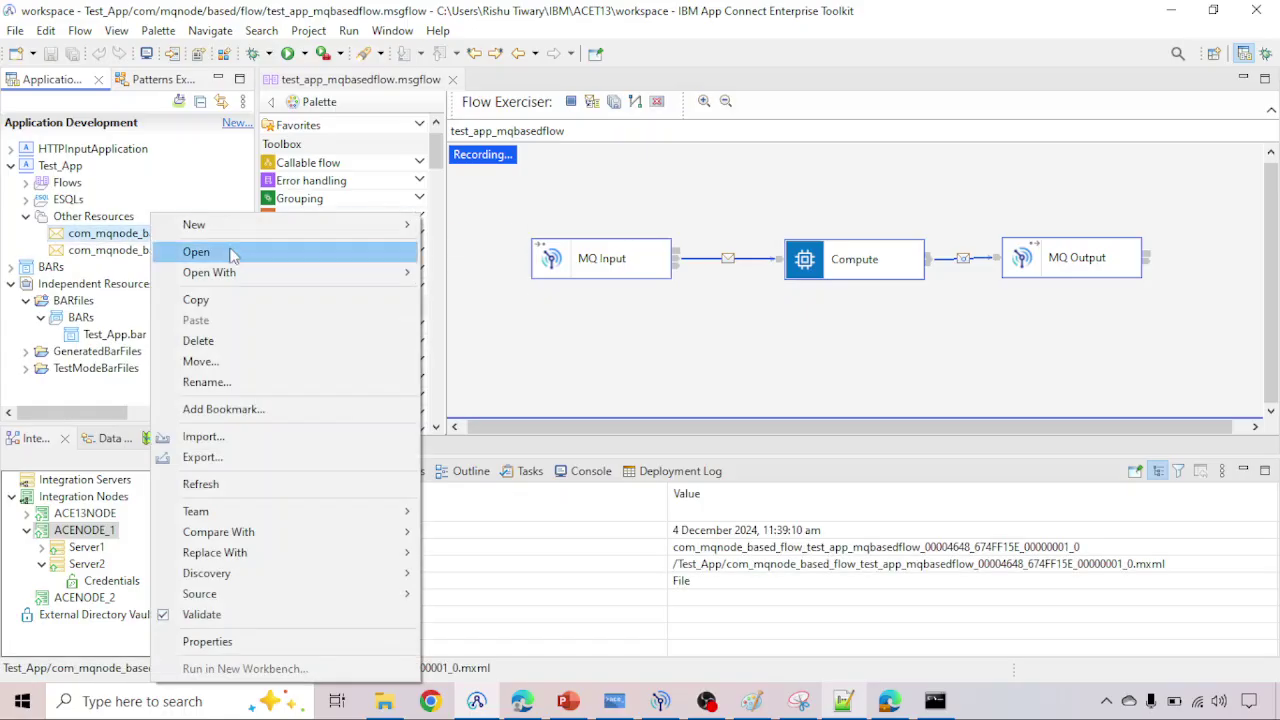
mouse_move(362, 277)
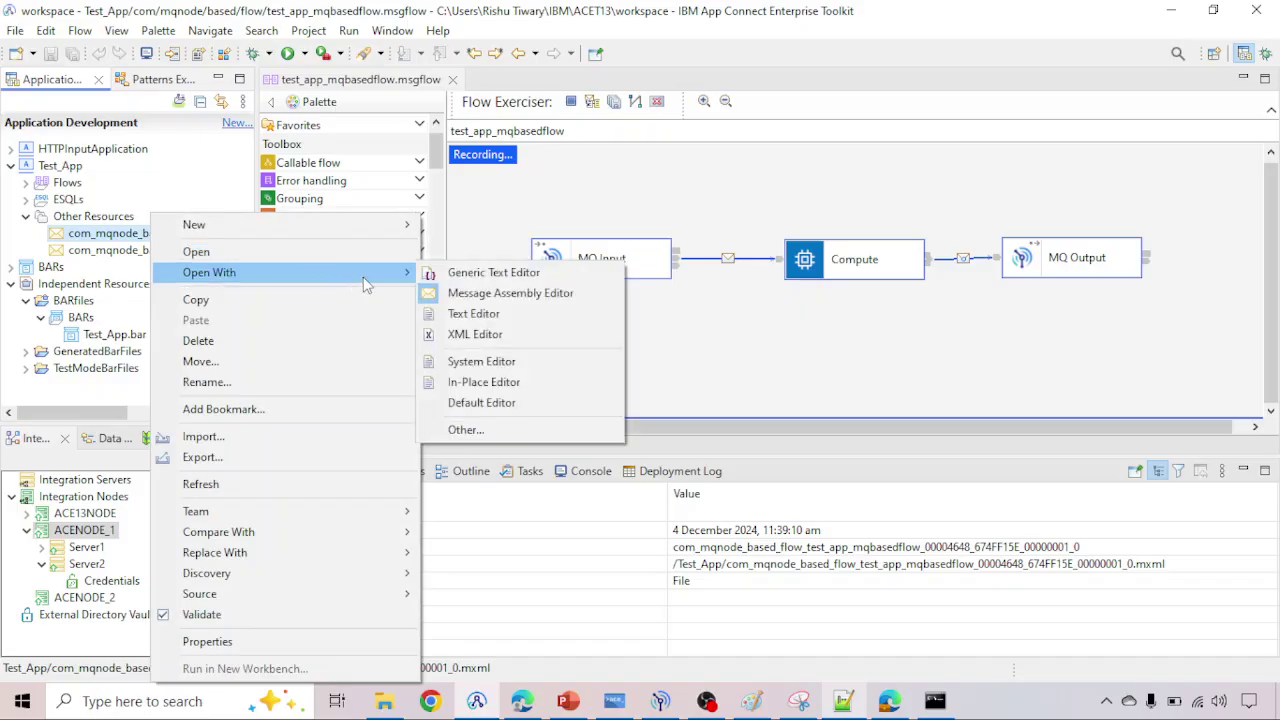
click(478, 318)
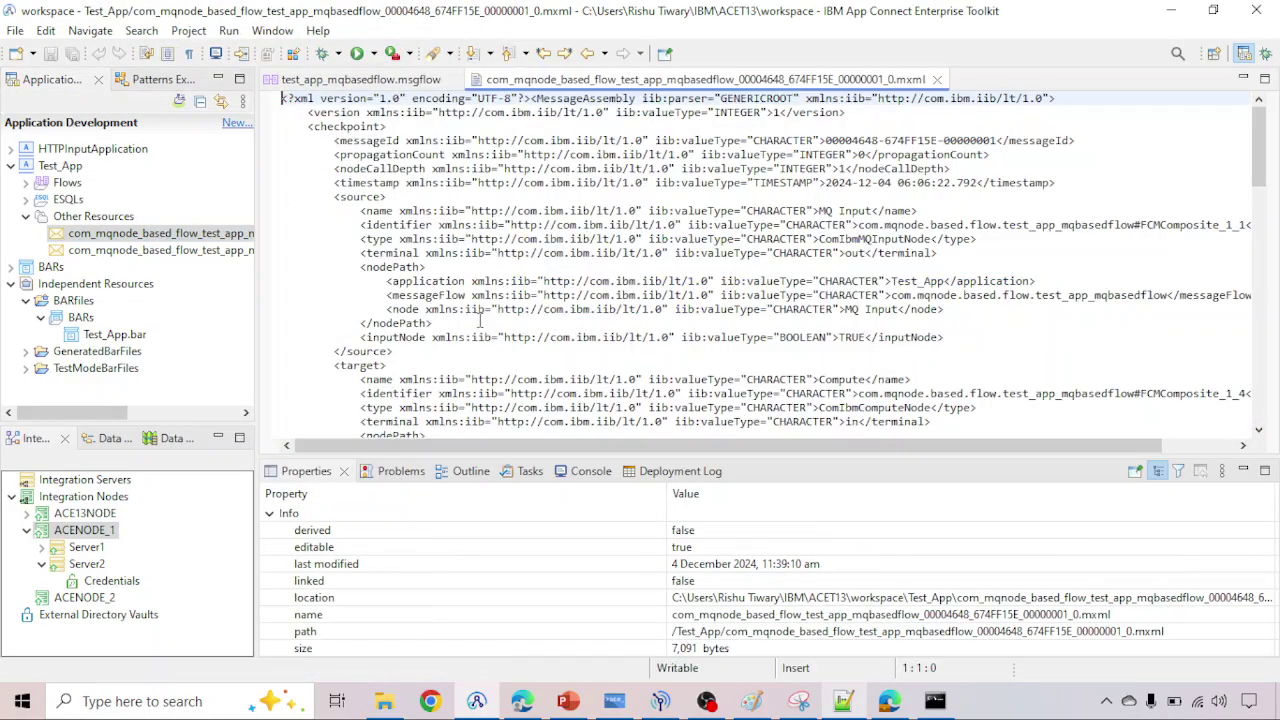
scroll(547, 337, down, 10)
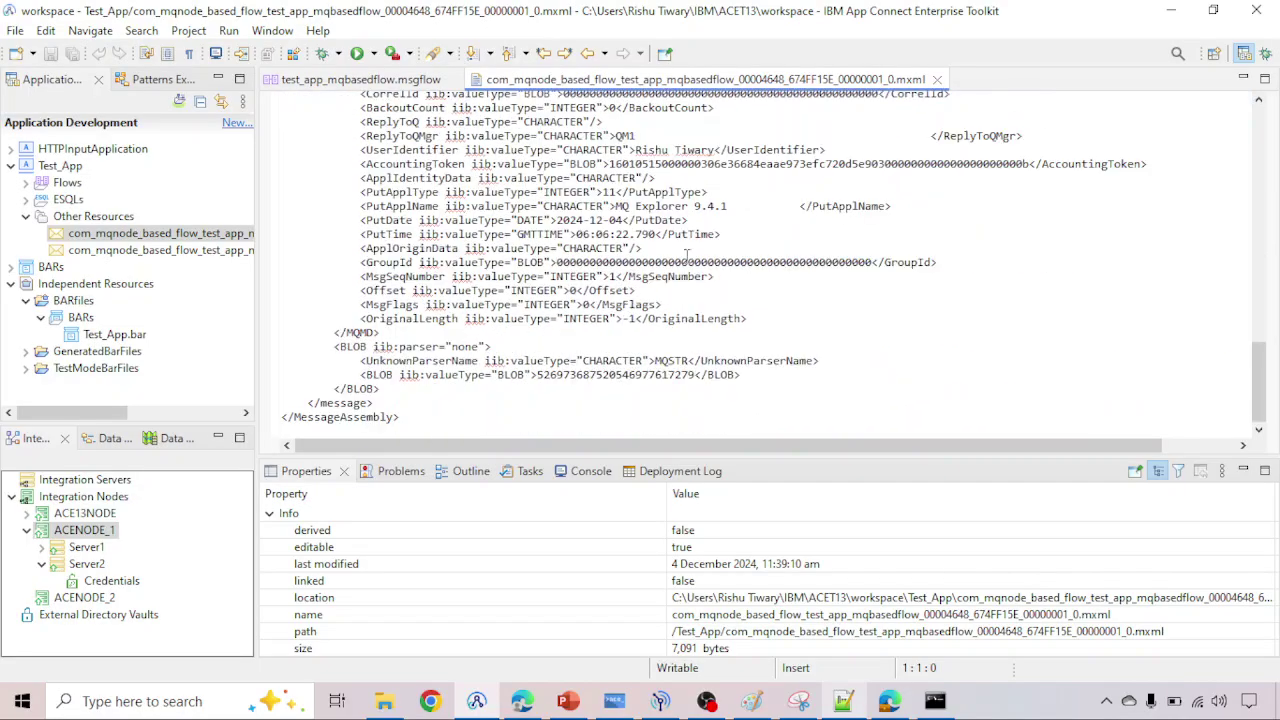
click(936, 79)
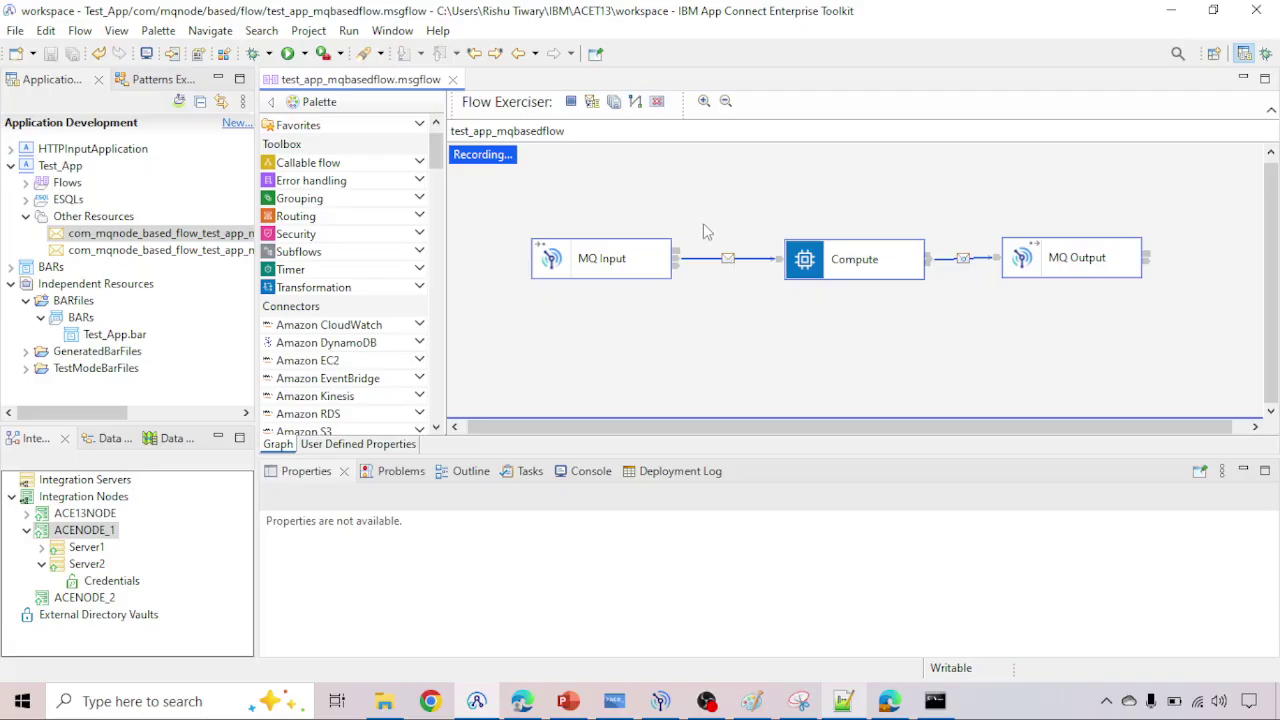
Step: Clear the recorded message path from the flow and create a new input message with MQ Input as its input location
click(657, 101)
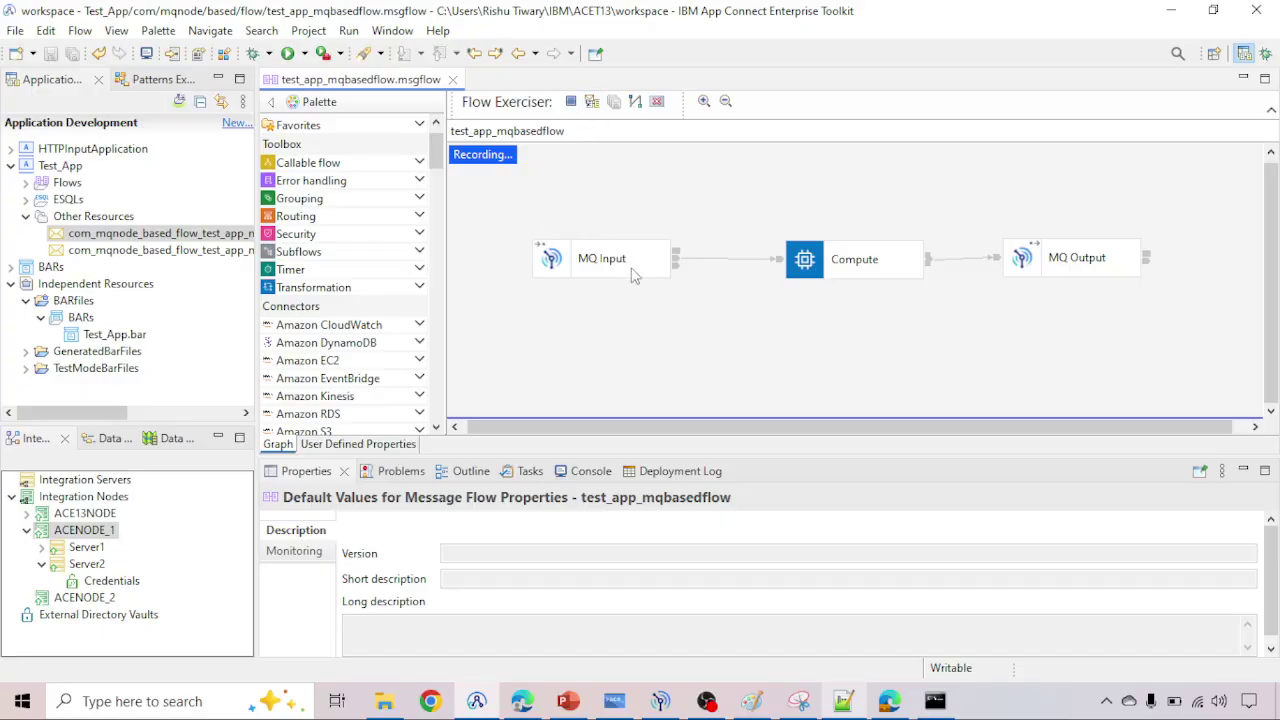
click(592, 106)
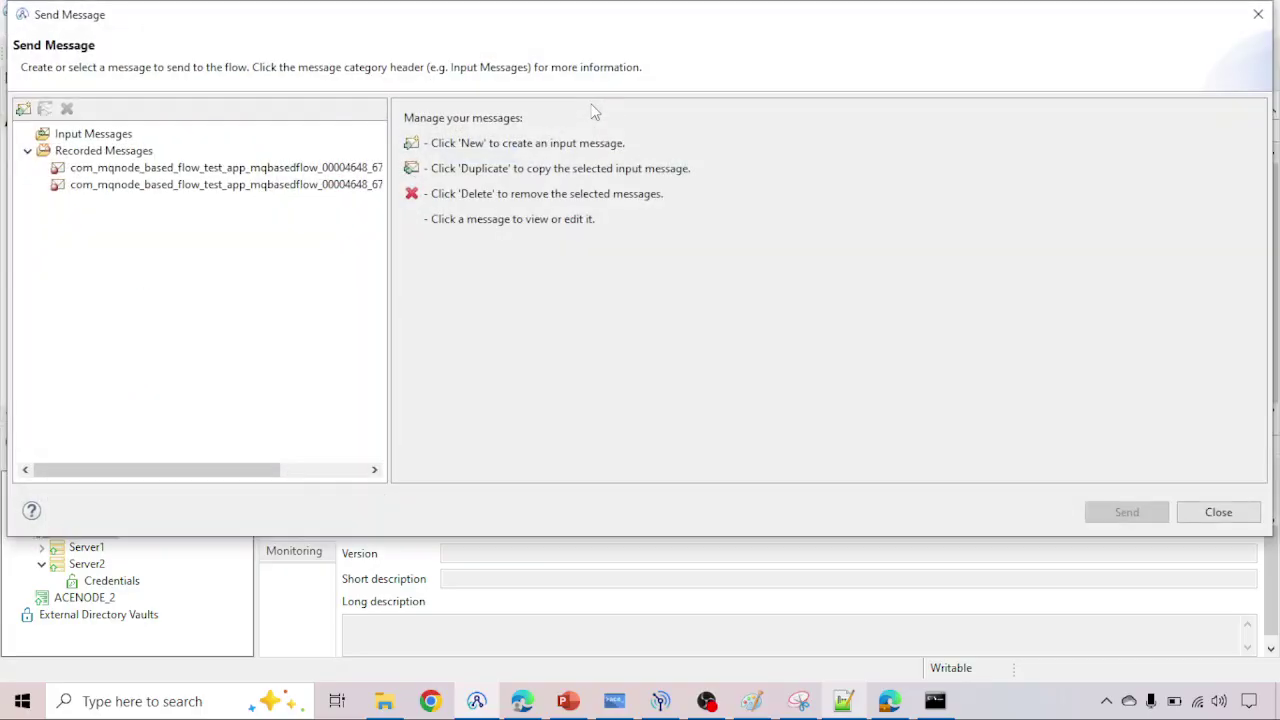
click(82, 136)
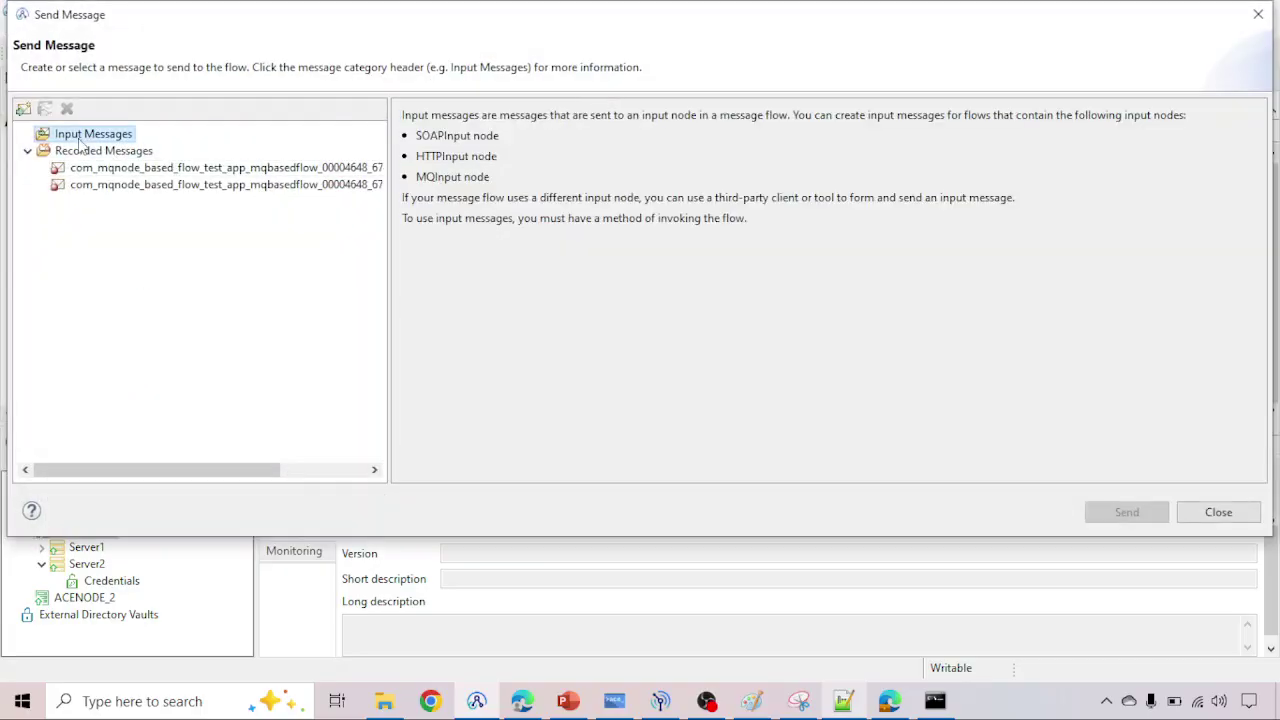
click(24, 110)
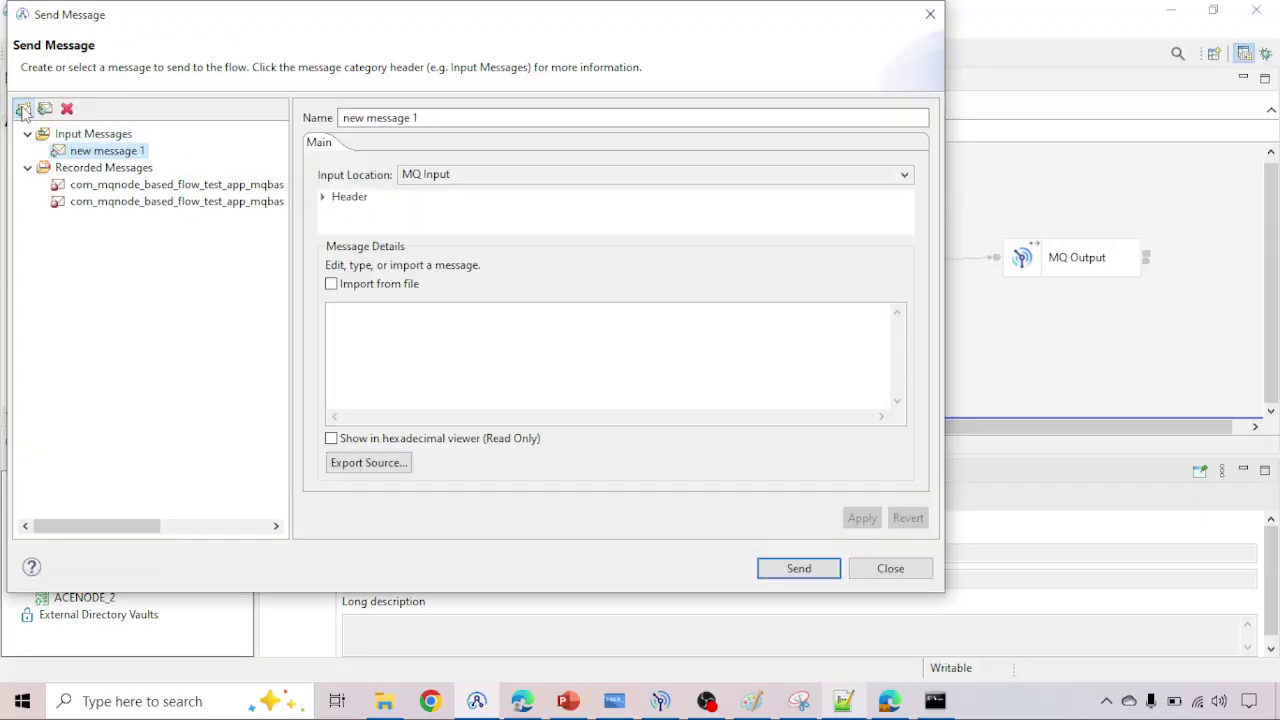
click(904, 177)
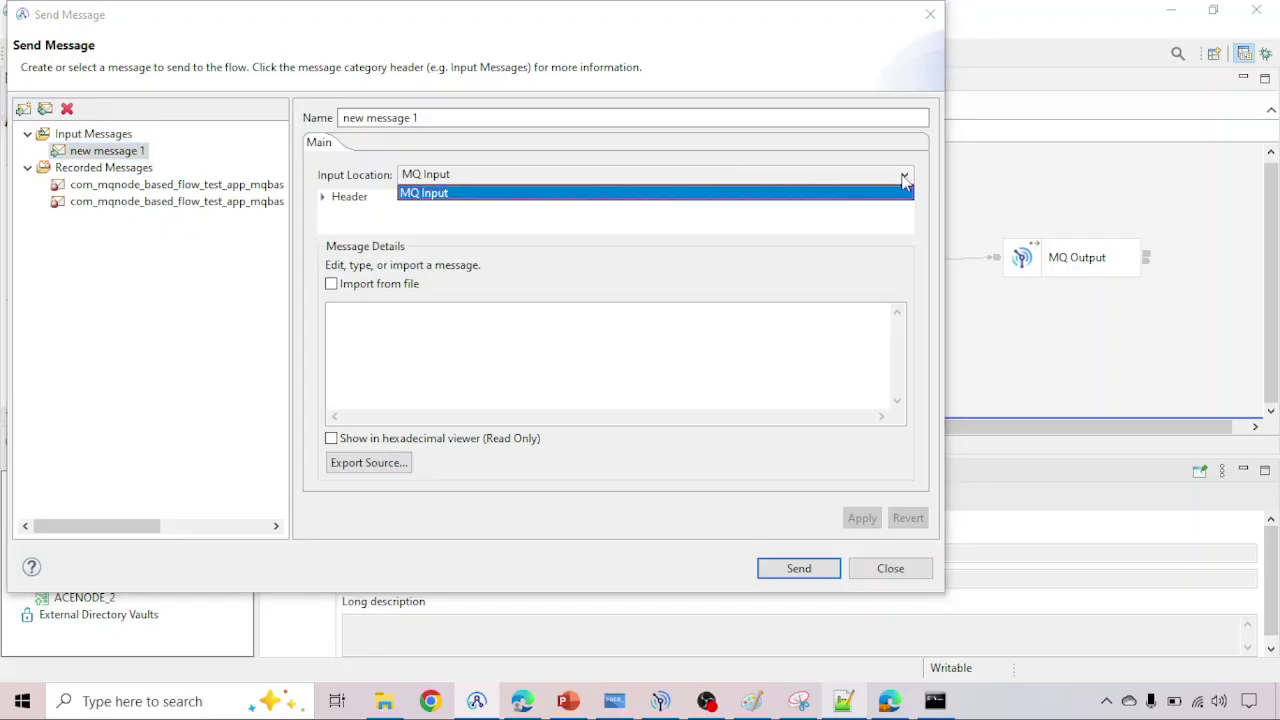
click(447, 196)
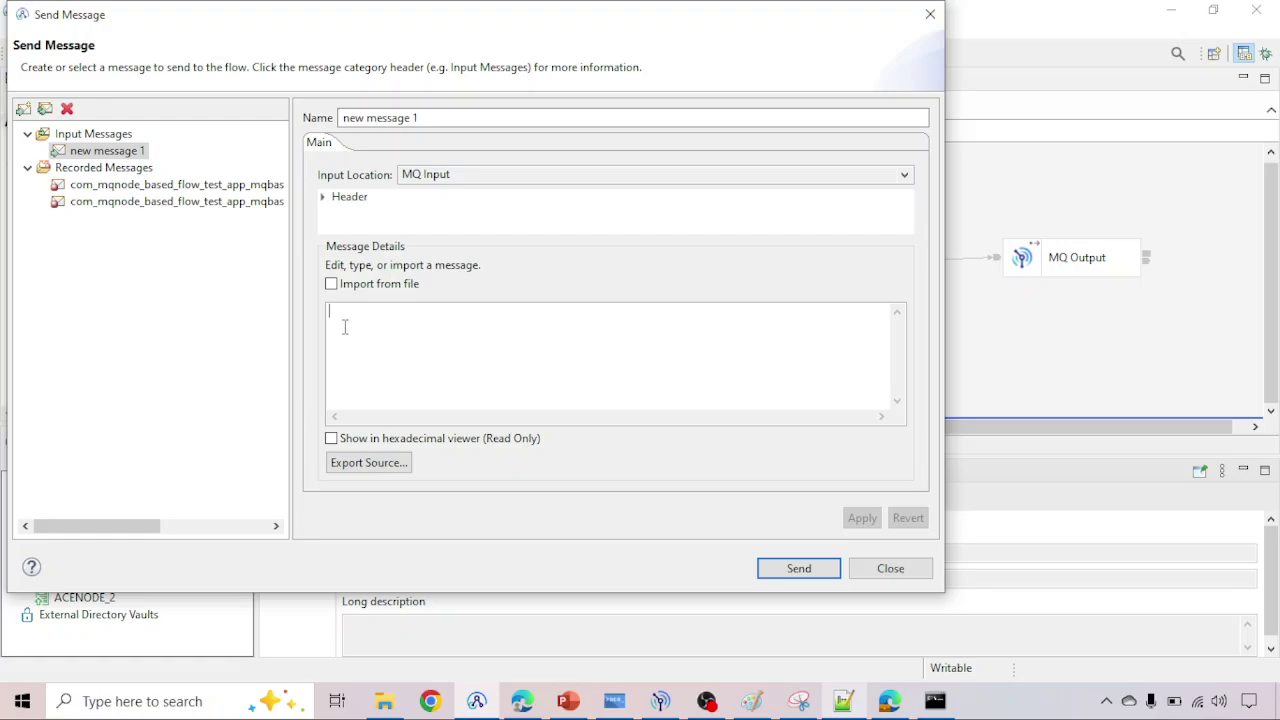
Step: Enter a "My name is" sentence with the person's name as the message body, apply it, send it to the flow, and close the progress information
text(My)
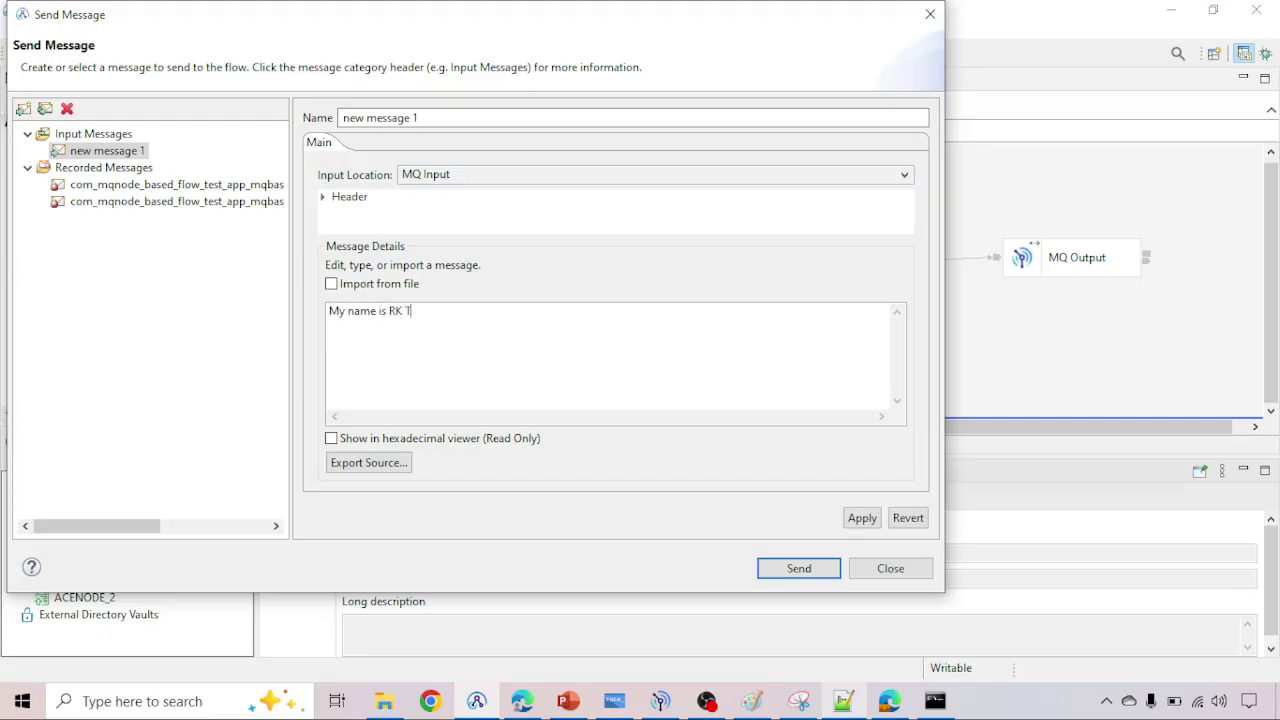
text(name is RK TIWARY)
key(ctrl+a)
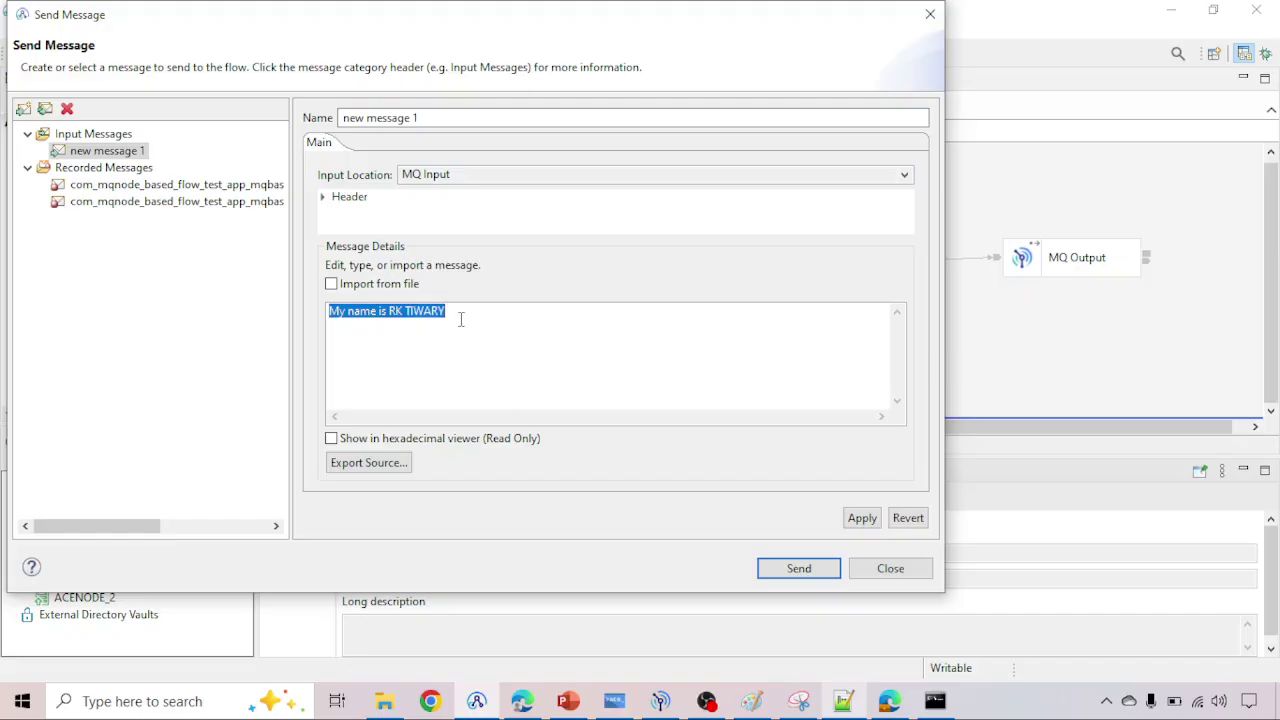
click(457, 314)
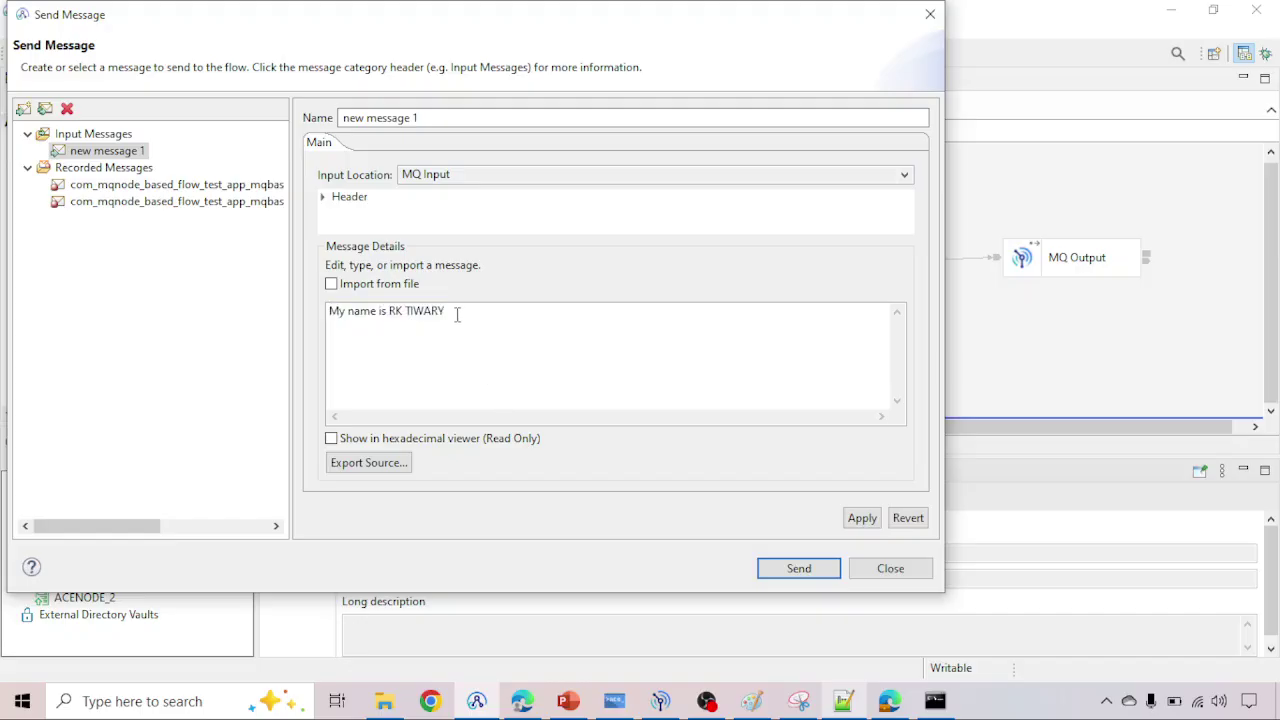
click(858, 518)
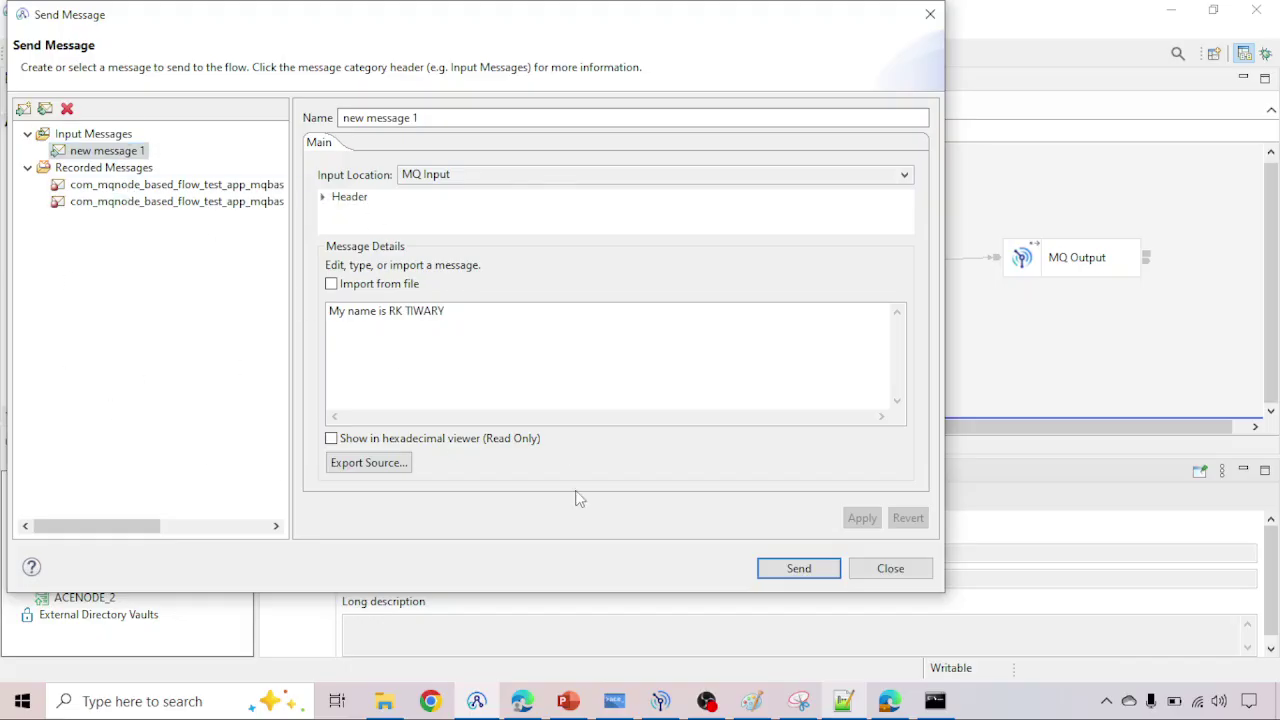
click(790, 568)
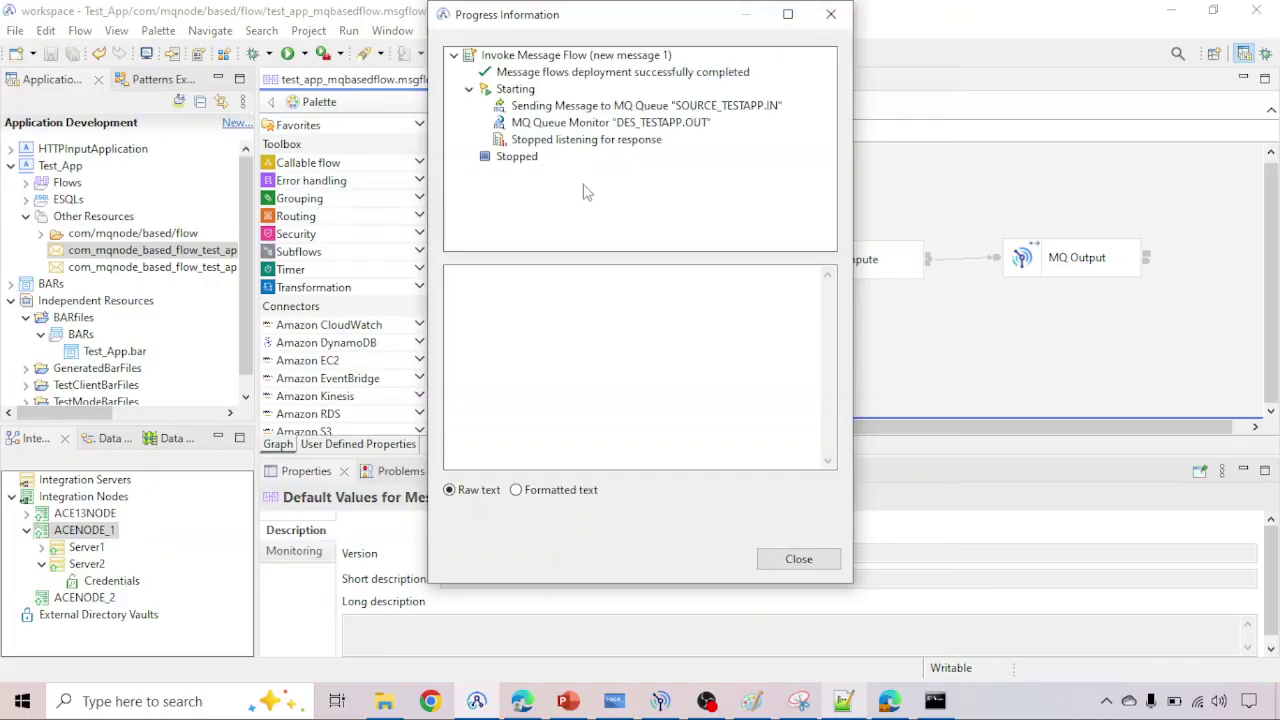
click(799, 560)
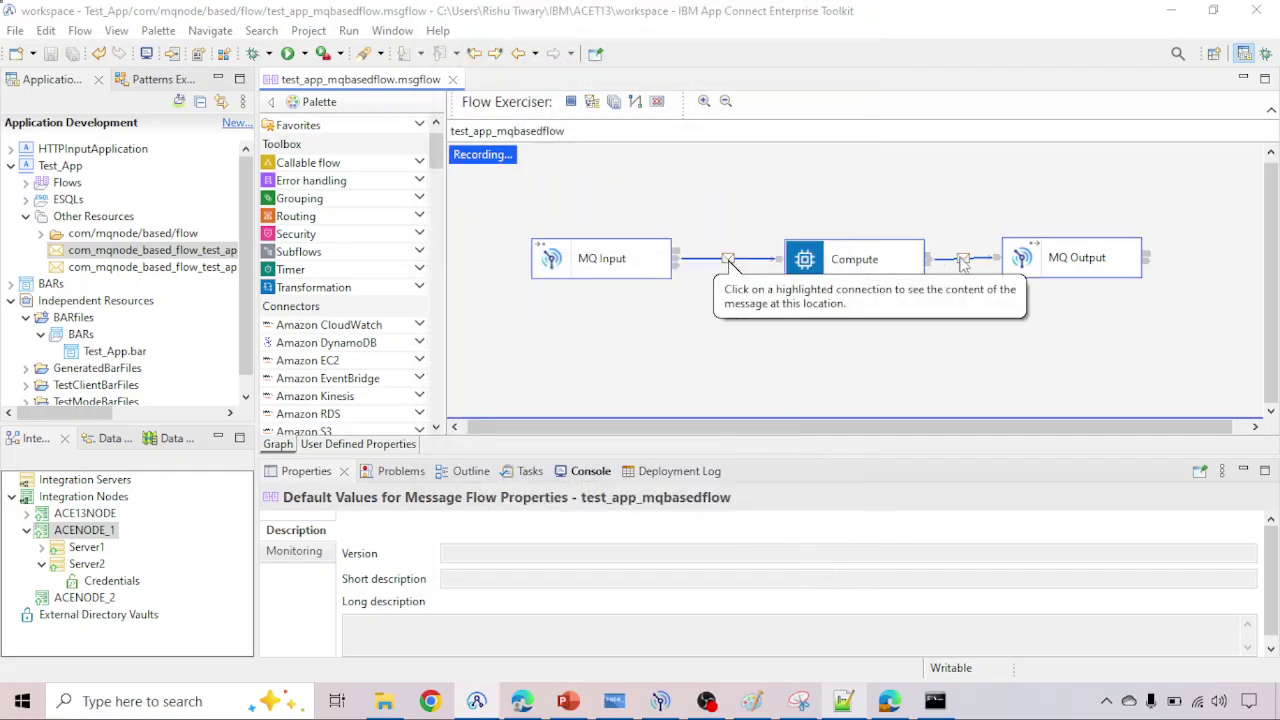
Step: Switch to IBM MQ Explorer, refresh the QM1 queues, and browse the messages of DES_TESTAPP.OUT before closing the message browser
click(662, 702)
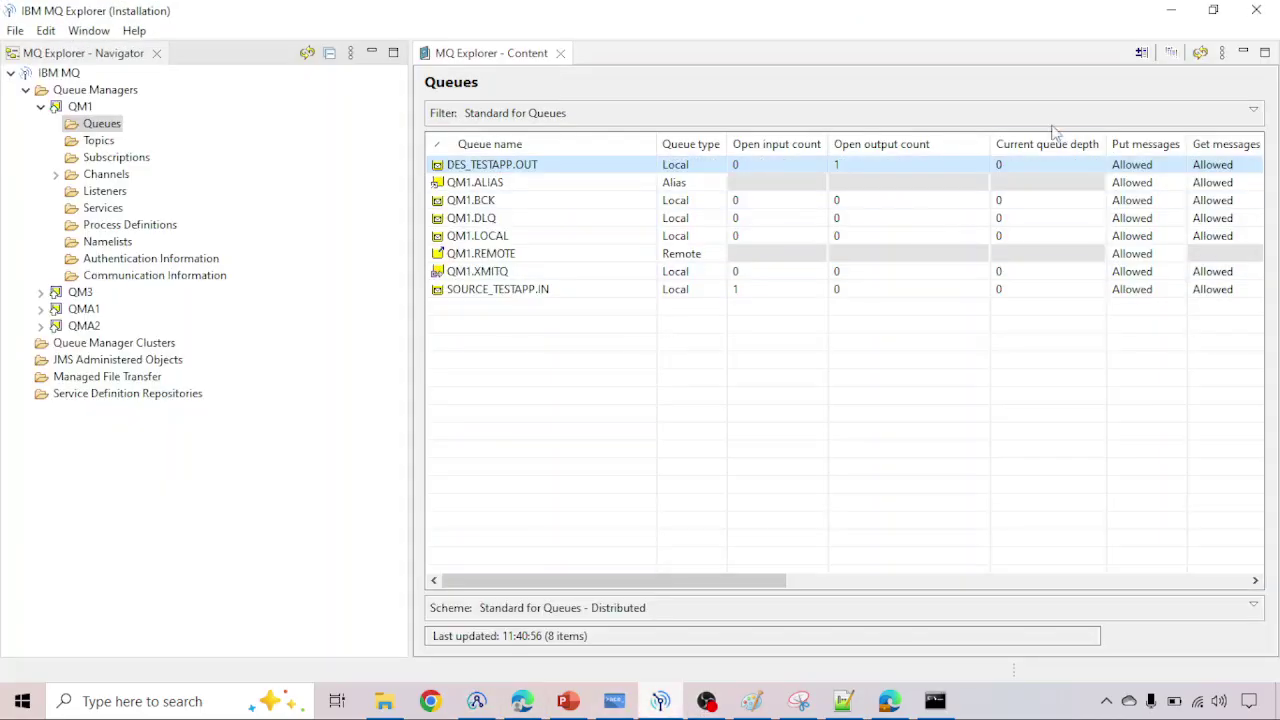
click(1201, 53)
click(1201, 53)
right_click(533, 171)
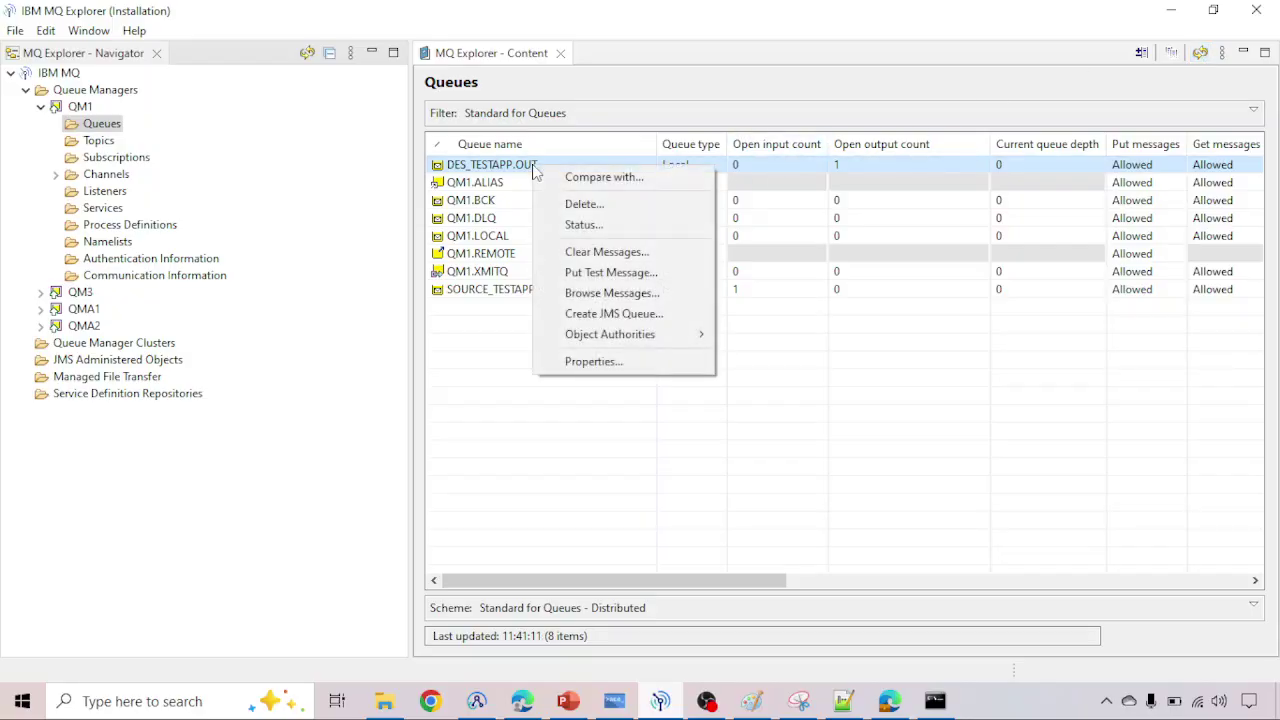
click(575, 295)
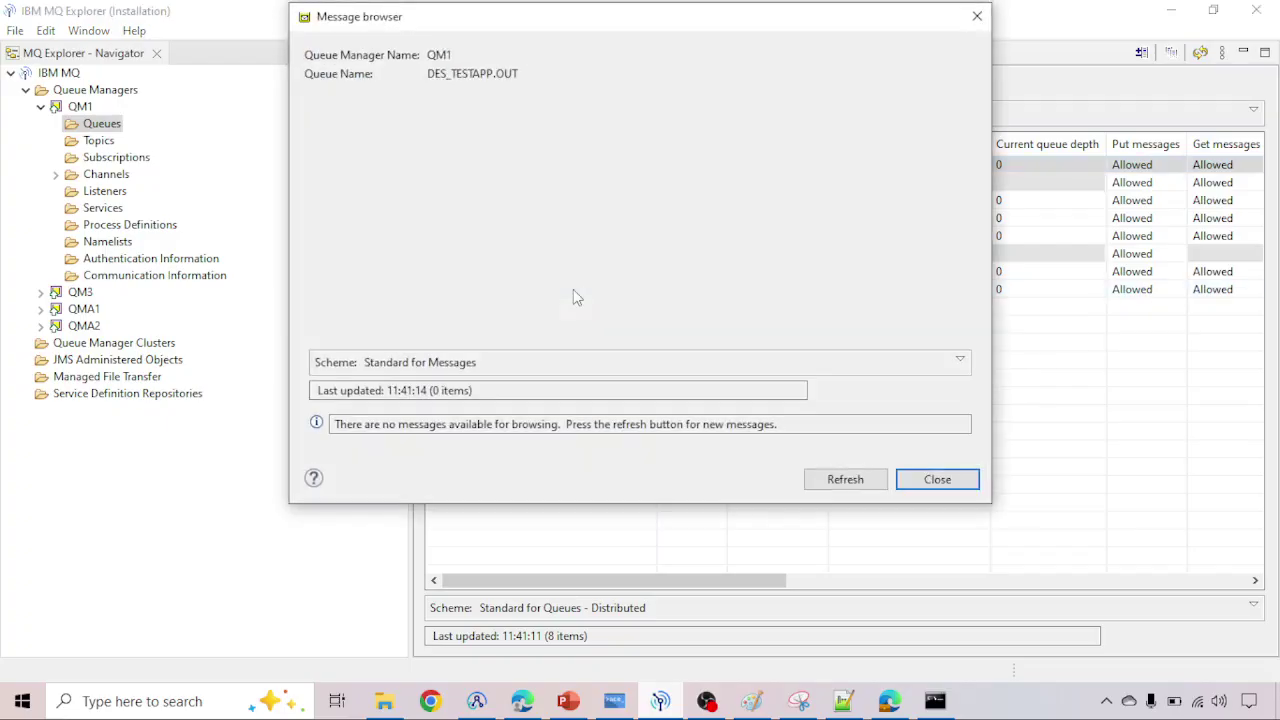
click(976, 15)
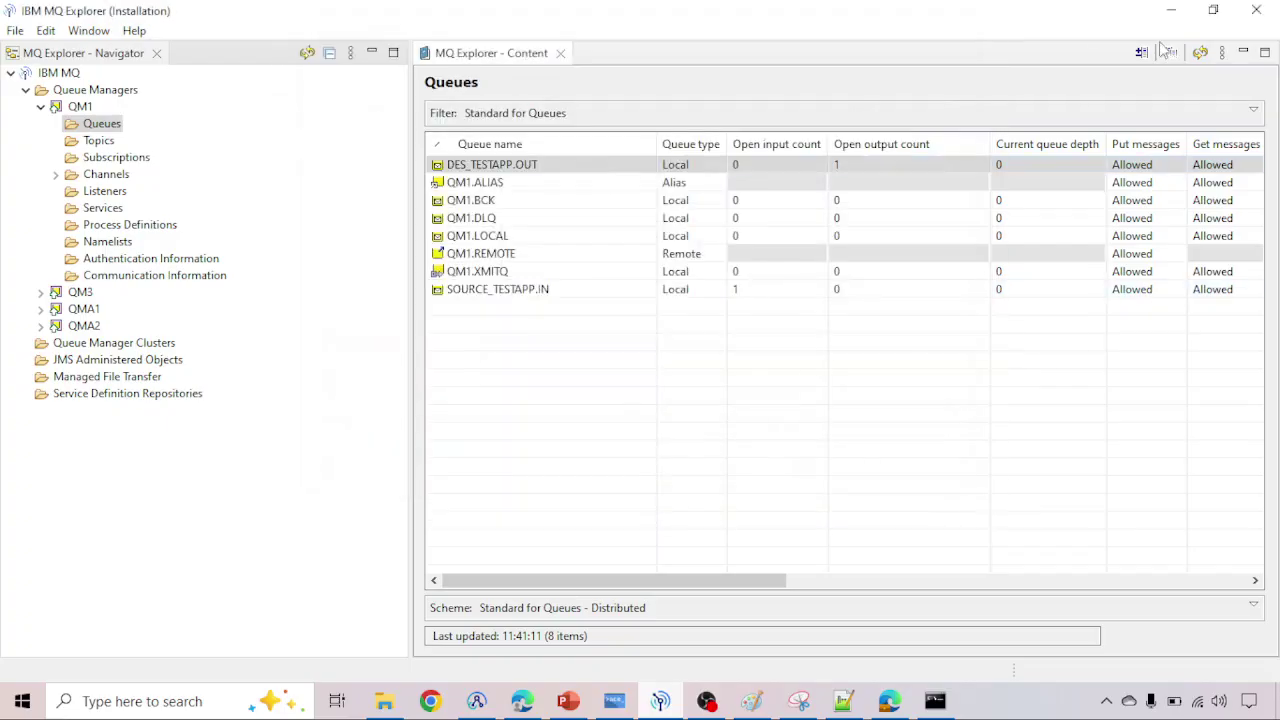
Step: Refresh the QM1 queues, return to the App Connect Enterprise Toolkit, and copy the BLOB value of the recorded message between MQ Input and Compute
click(1201, 53)
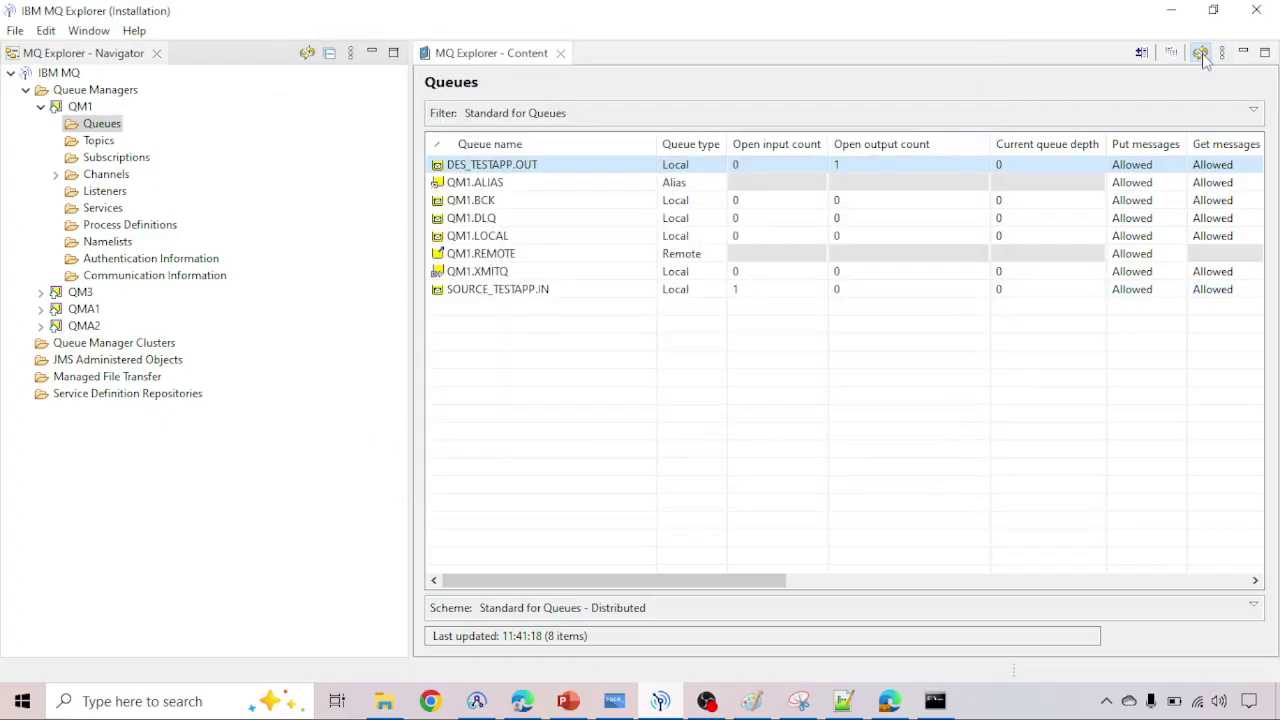
click(661, 701)
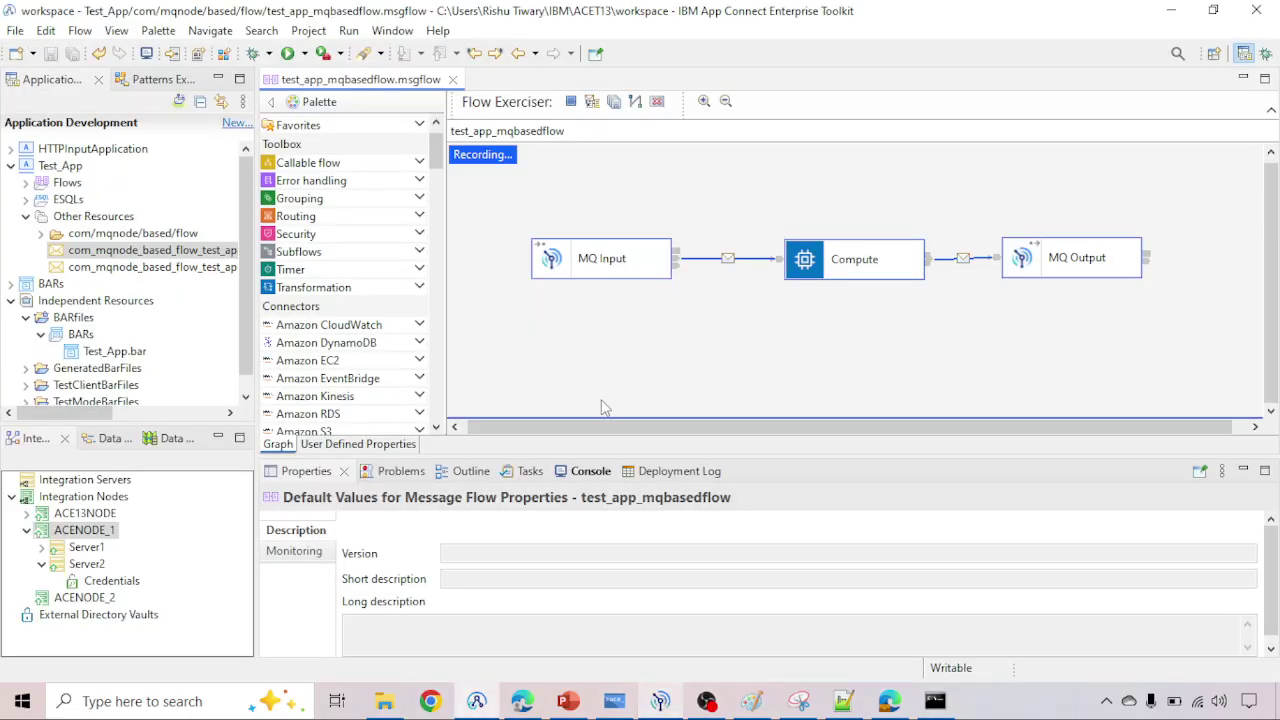
click(729, 262)
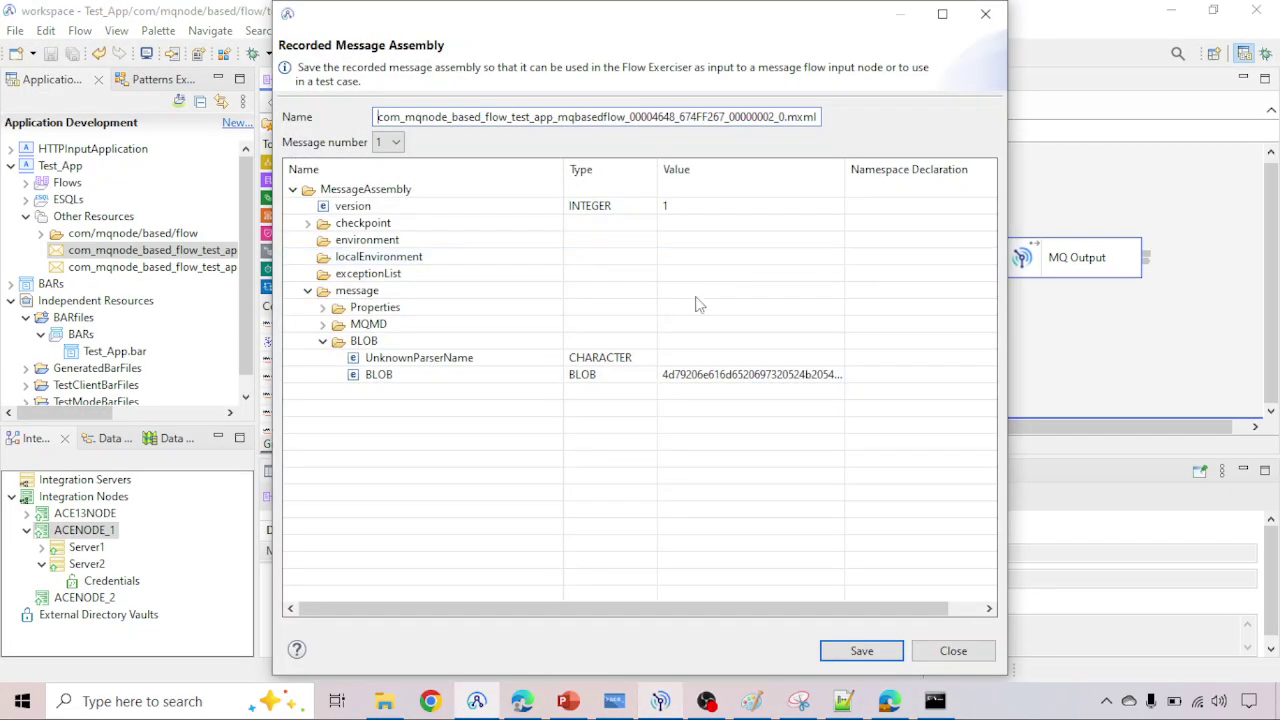
click(695, 381)
right_click(695, 384)
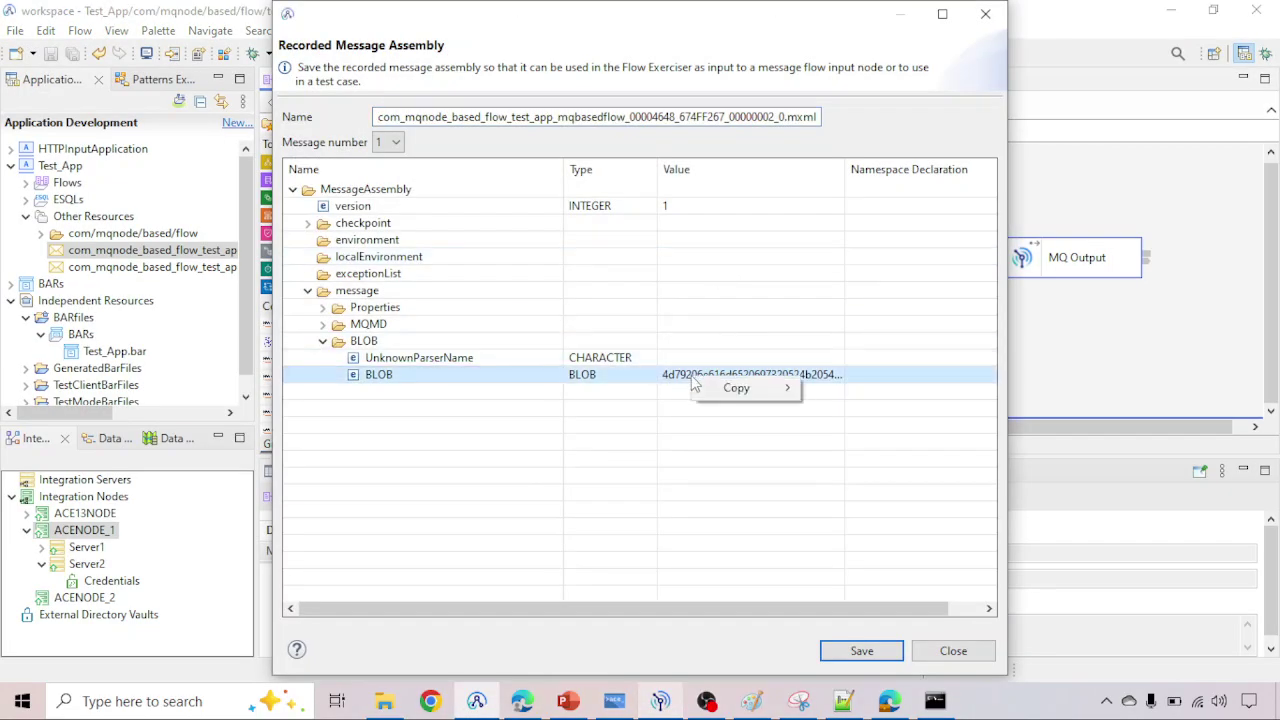
mouse_move(770, 395)
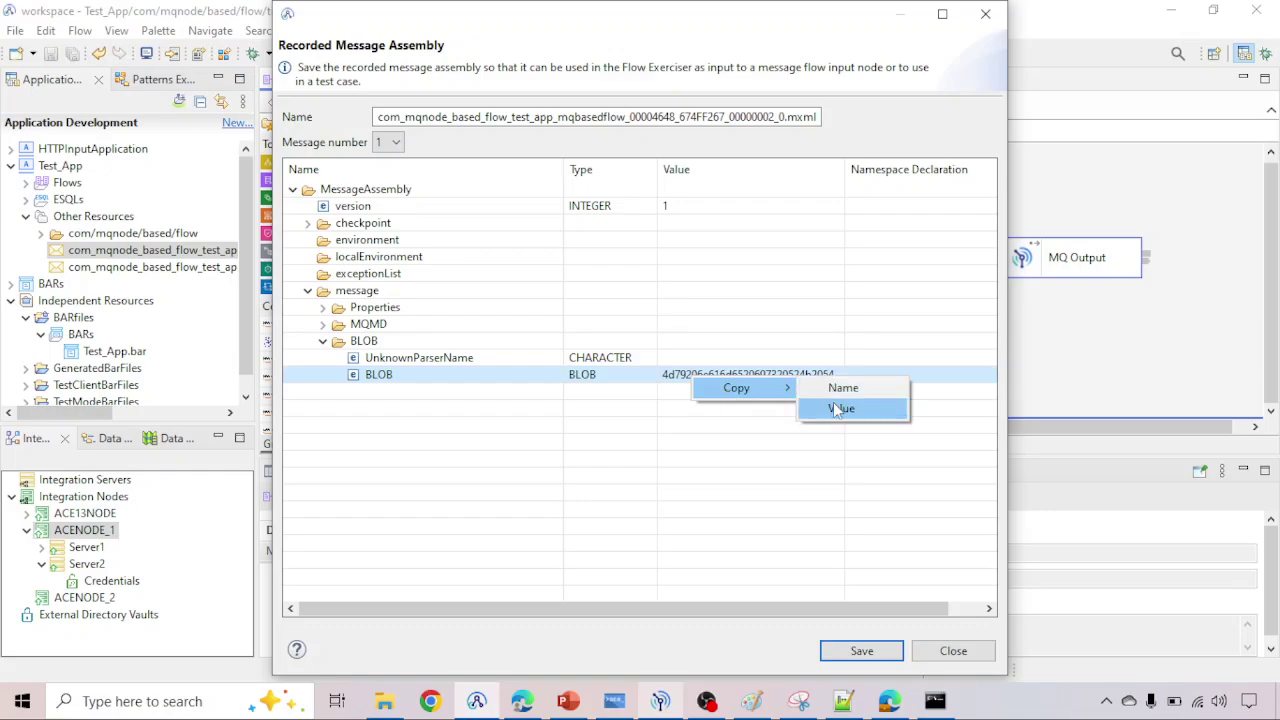
click(838, 409)
Step: Switch to Notepad++, replace the text in new 182 with the copied BLOB value, and convert it from HEX to ASCII
click(843, 701)
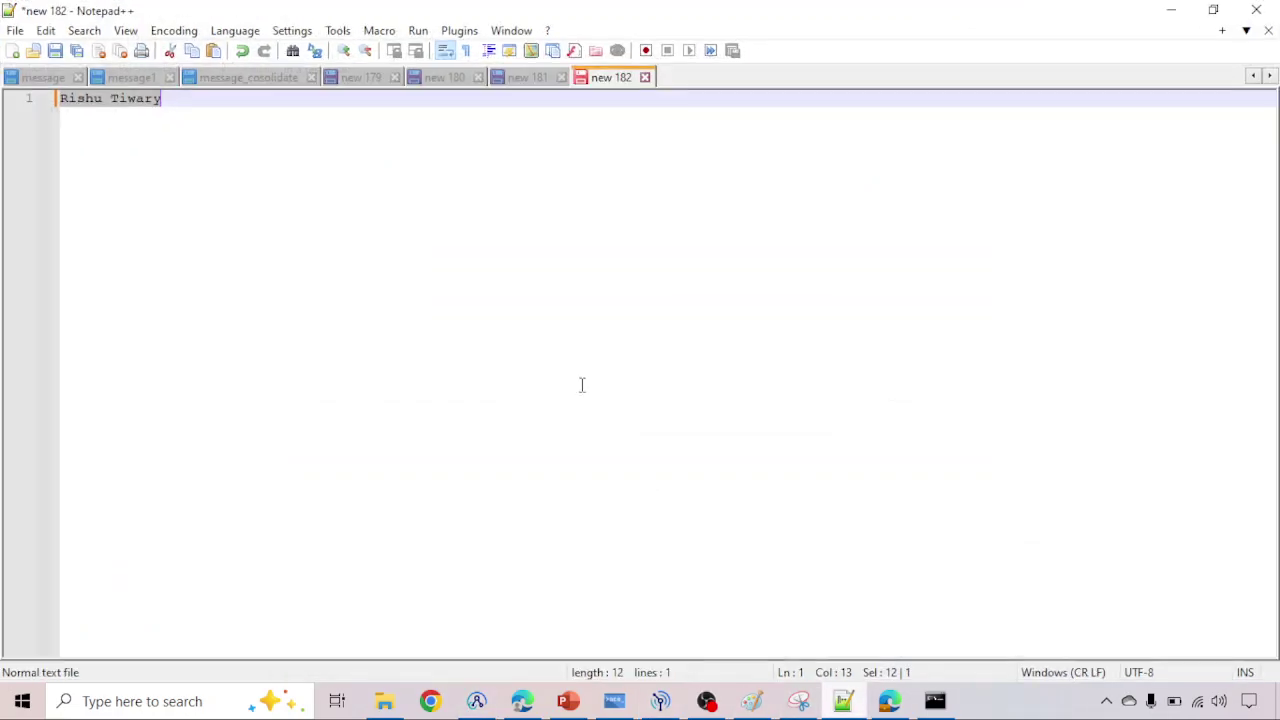
key(ctrl+v)
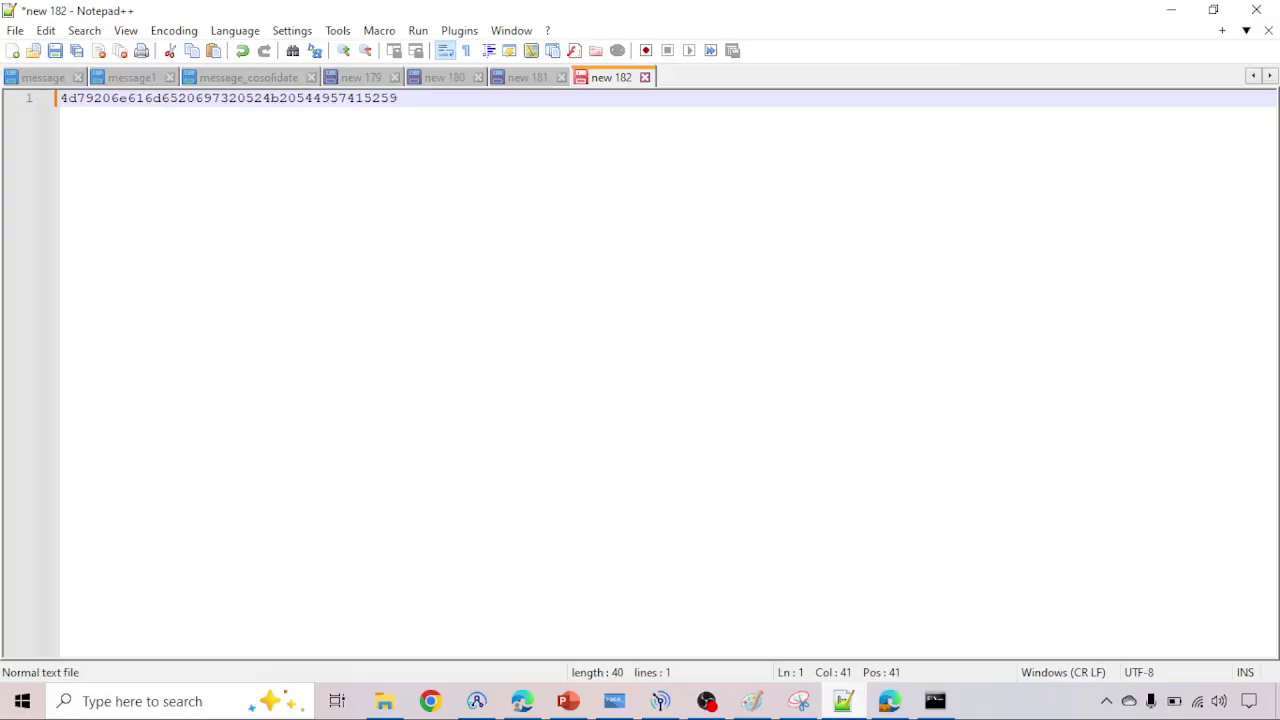
key(shift+Home)
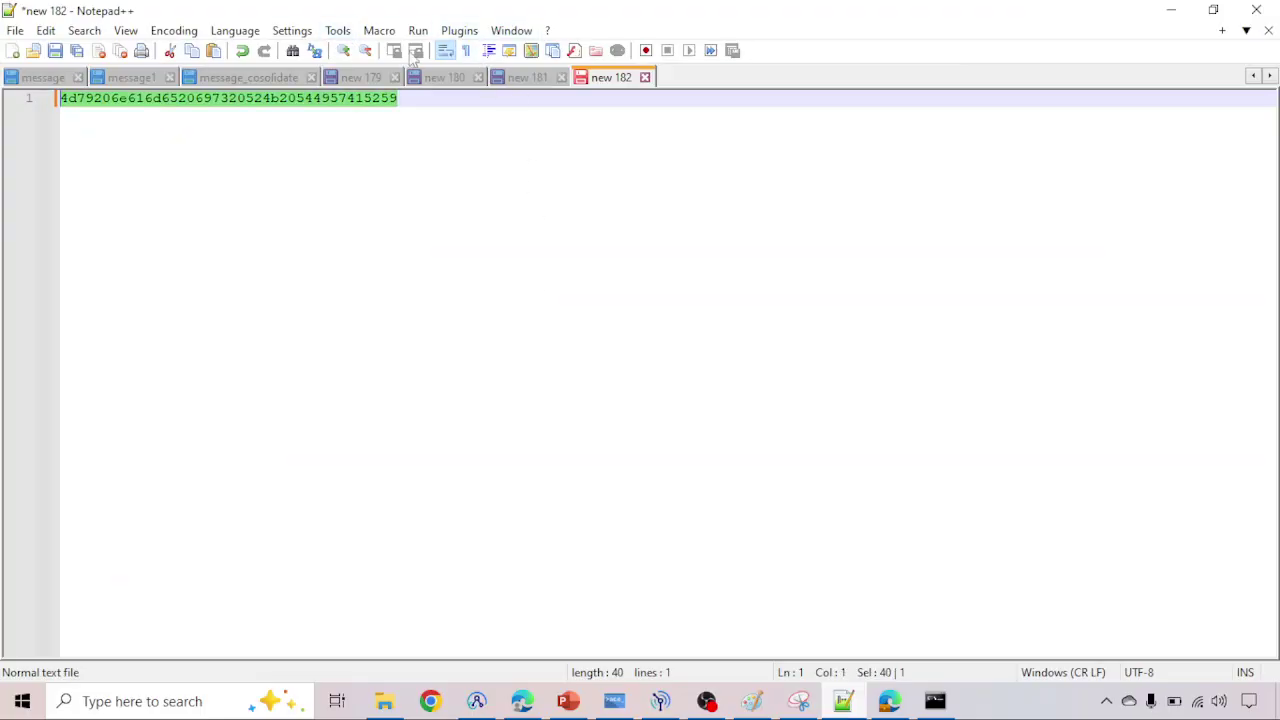
click(457, 32)
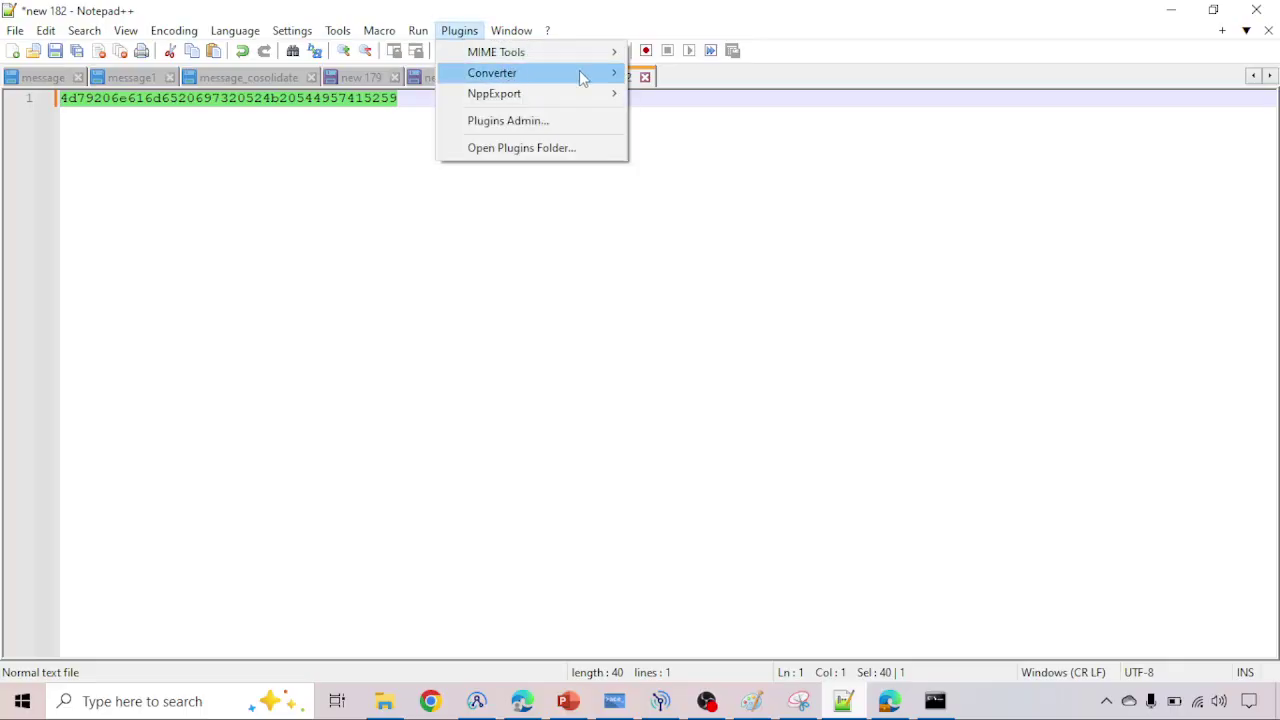
mouse_move(580, 75)
click(673, 90)
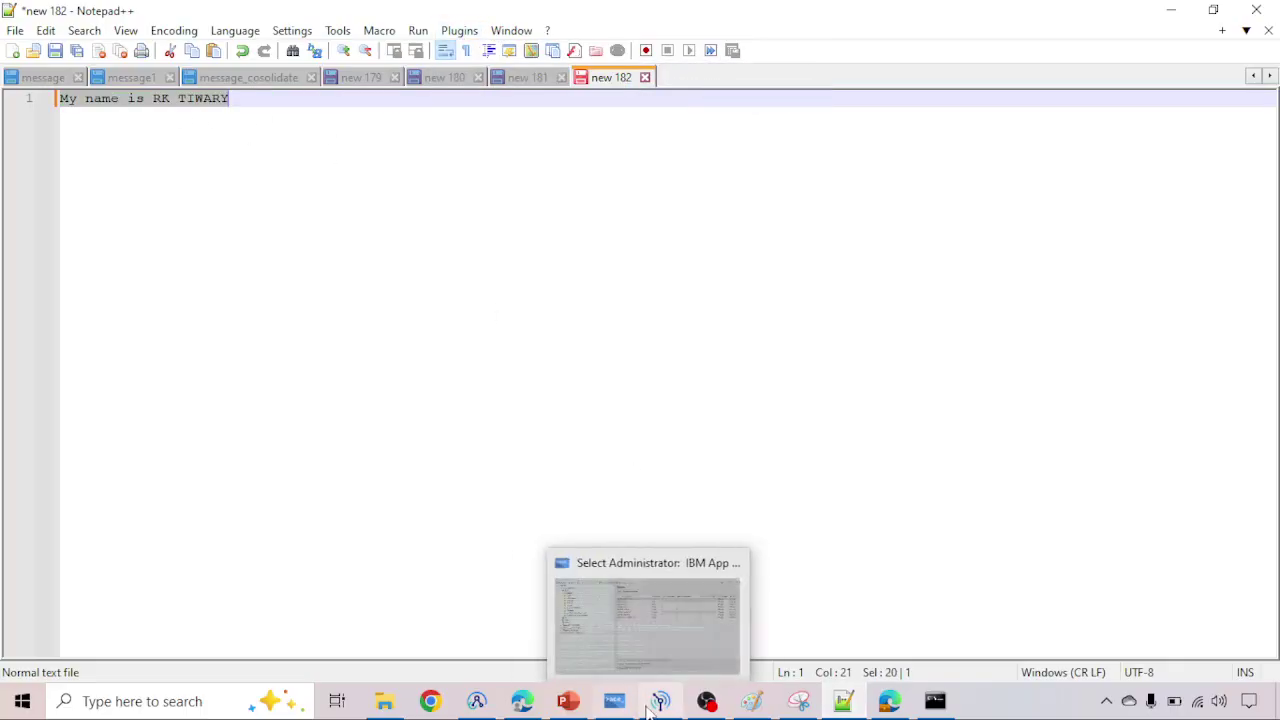
Step: Return to the Toolkit, close the open recorded message, and copy the BLOB value of the recorded message between Compute and MQ Output
click(476, 703)
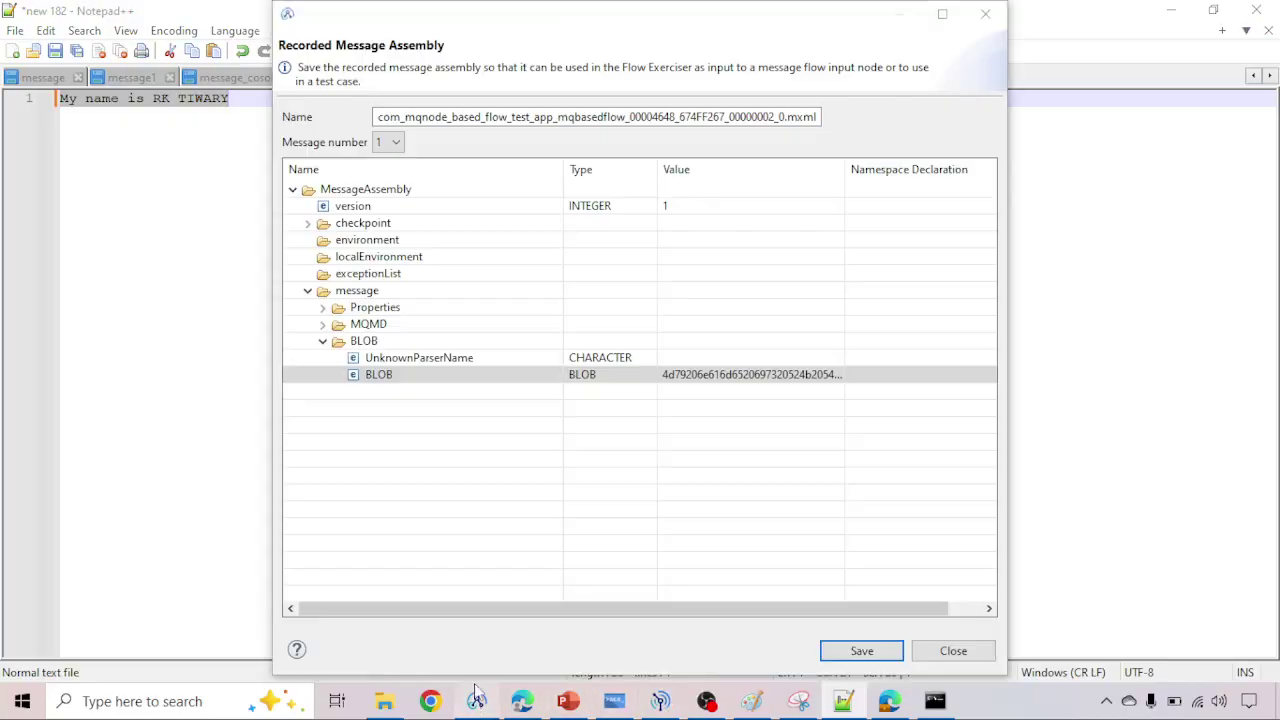
click(986, 16)
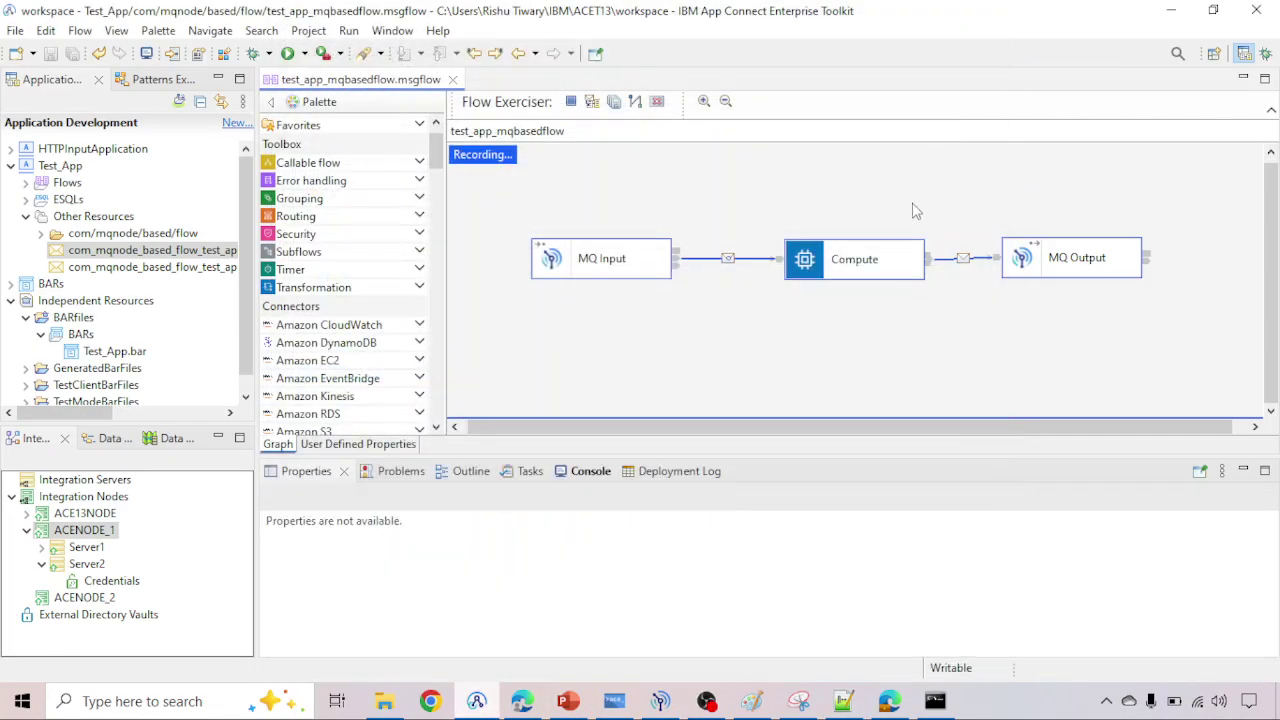
click(963, 258)
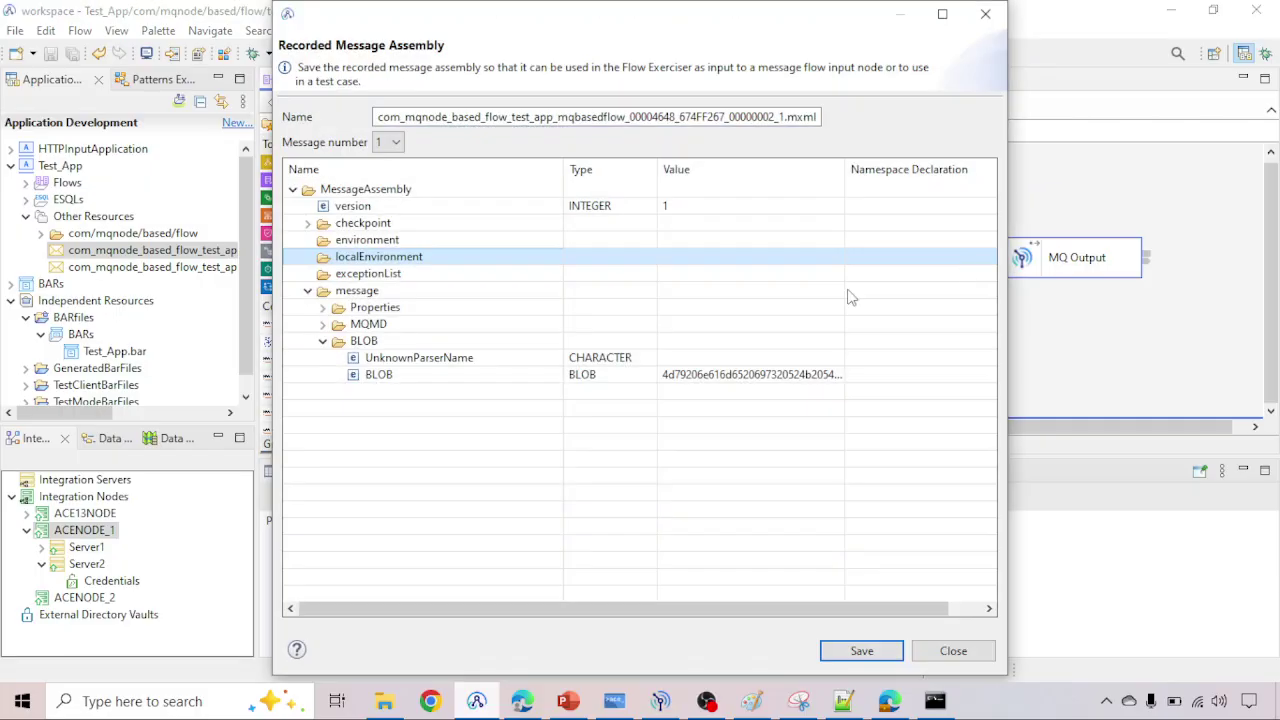
right_click(688, 378)
mouse_move(775, 384)
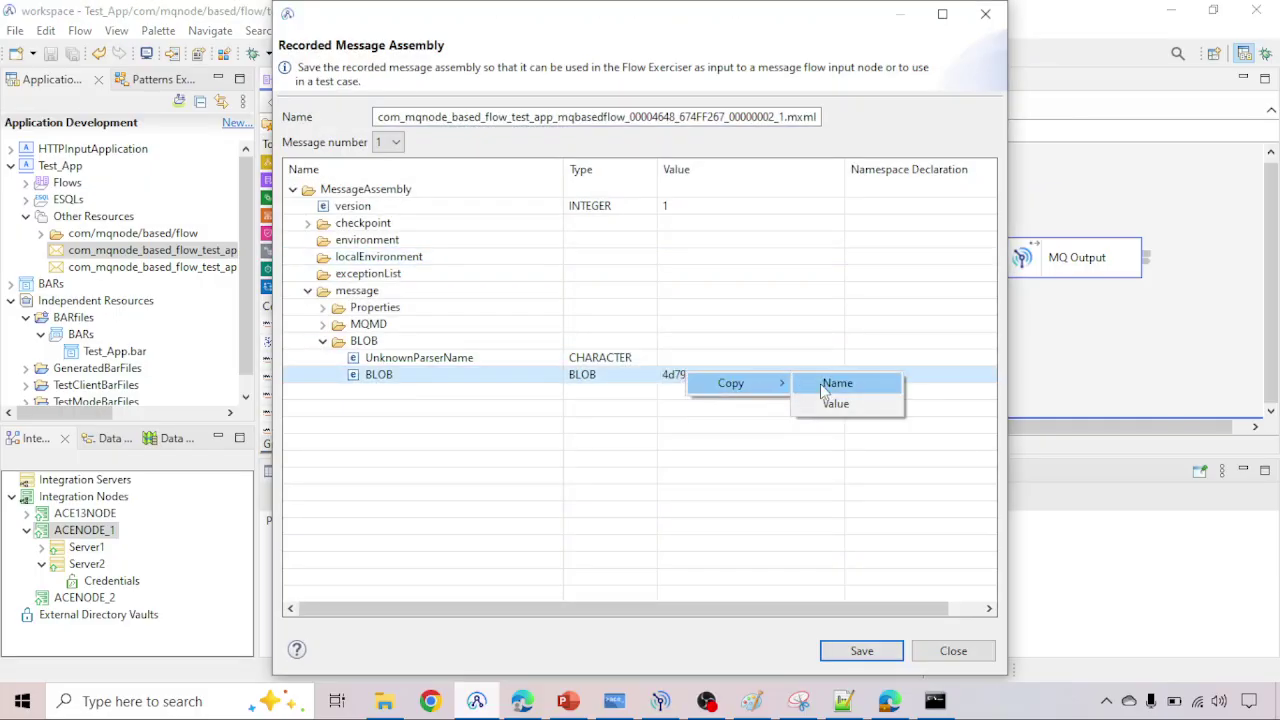
click(835, 404)
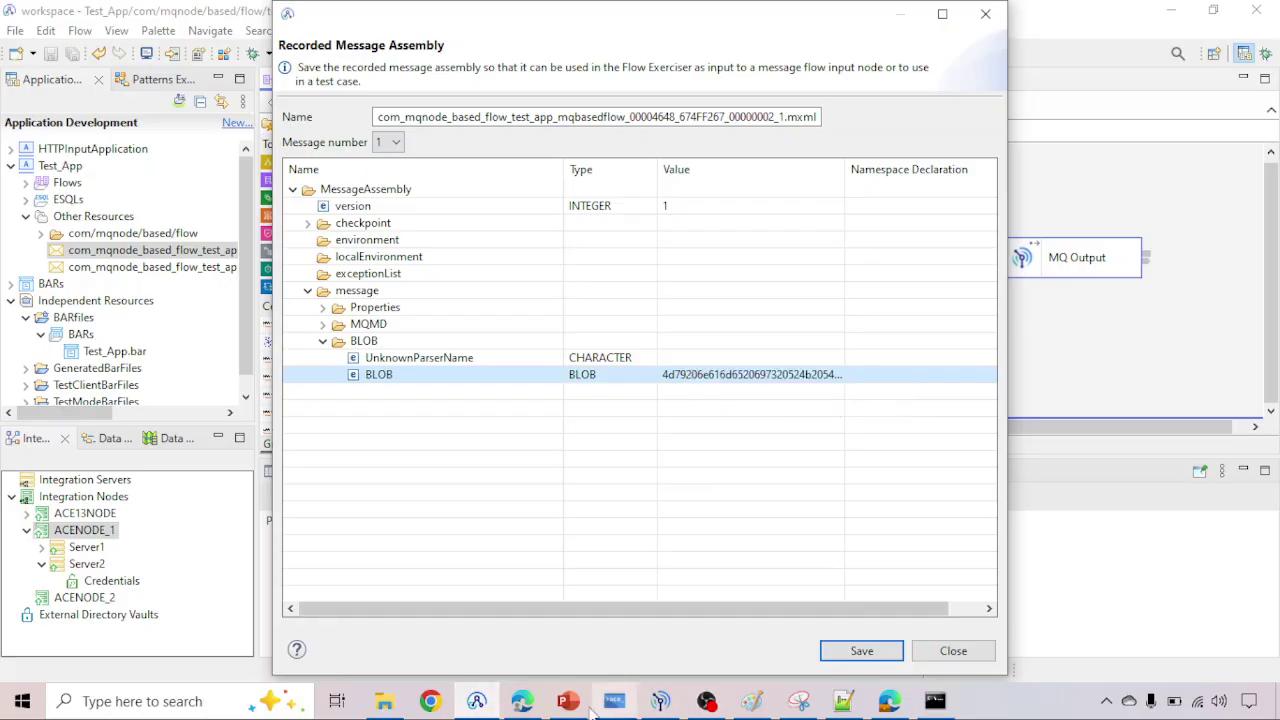
Step: Paste the second BLOB value over the text in Notepad++'s new 182, decode it from HEX to ASCII, and minimize the editor
click(659, 701)
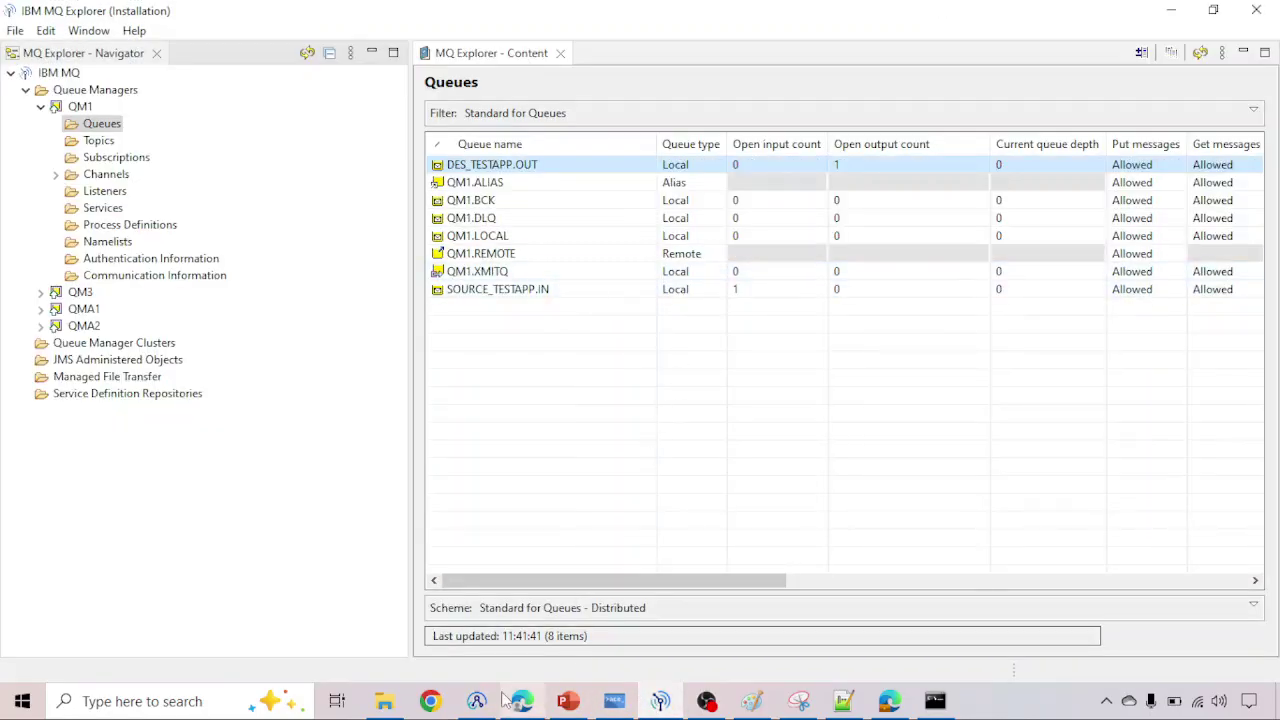
click(843, 701)
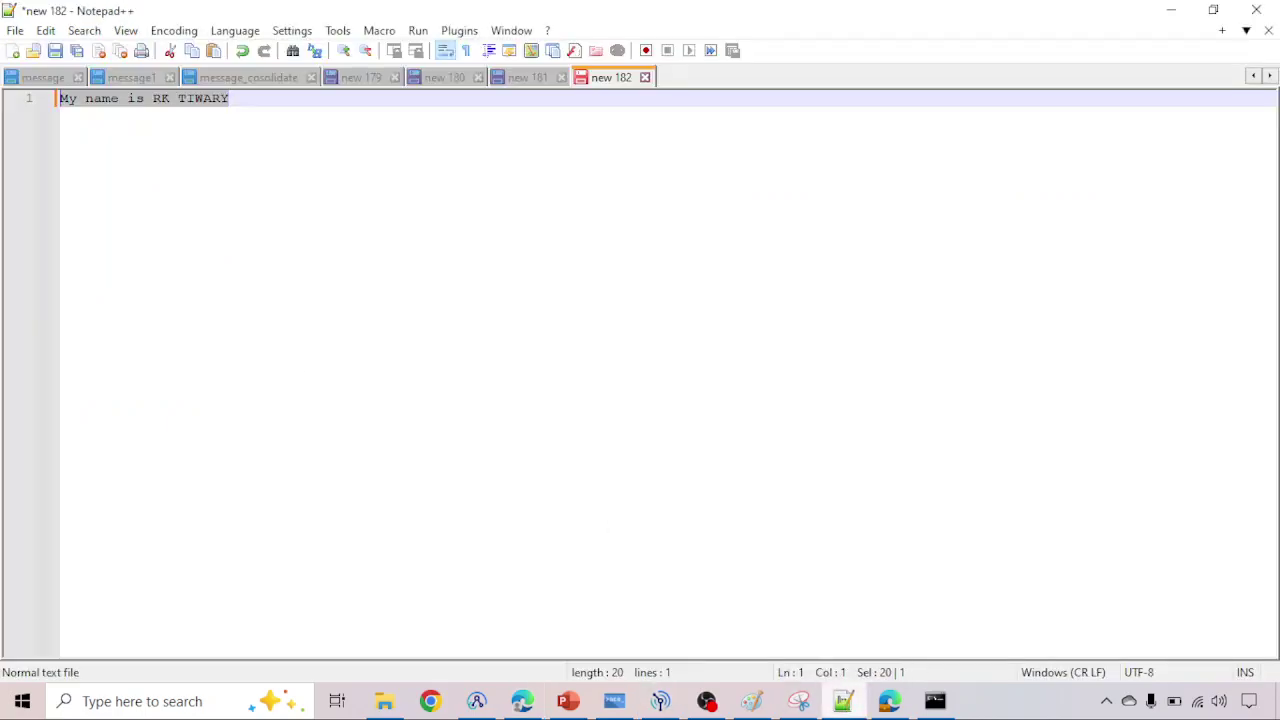
key(ctrl+v)
key(ctrl+a)
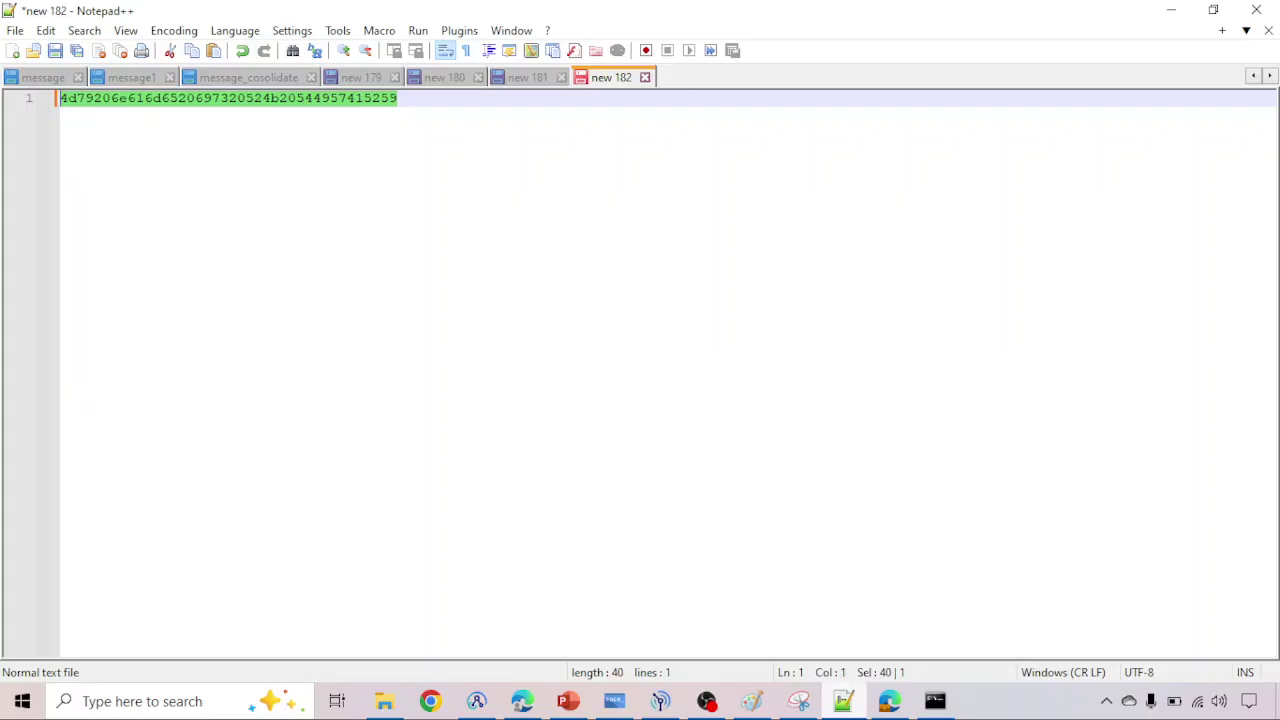
click(459, 30)
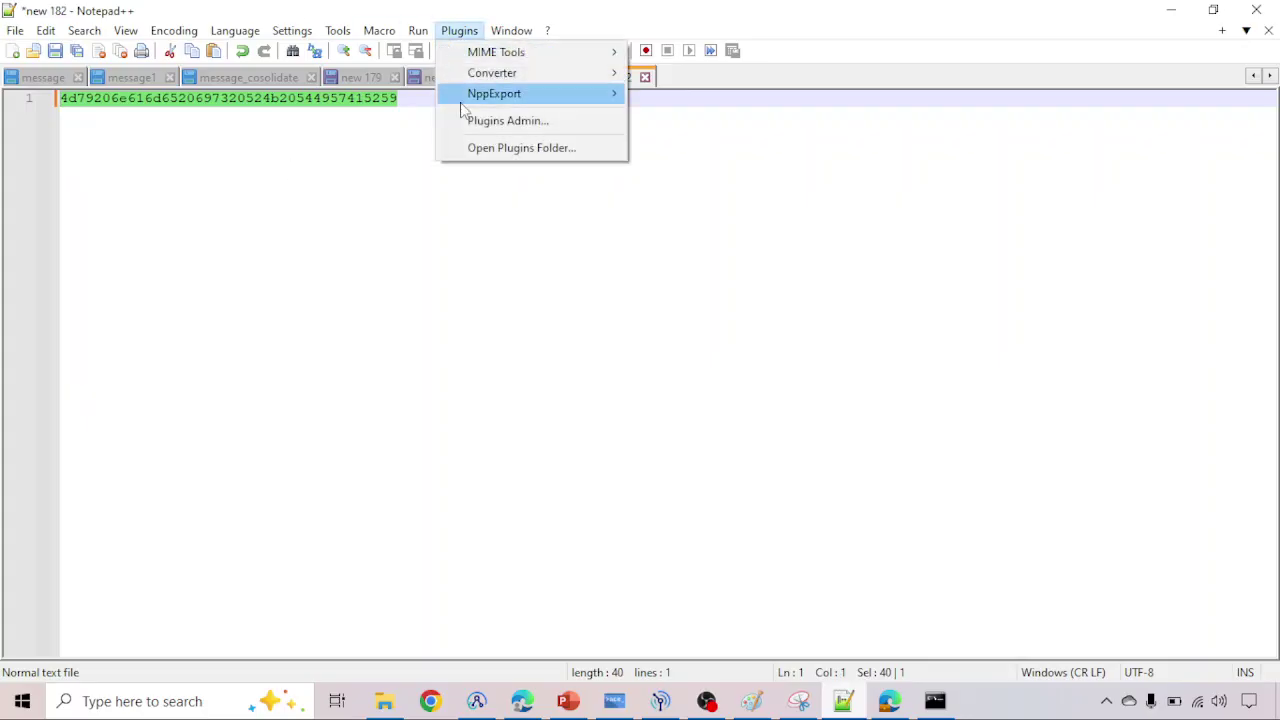
mouse_move(590, 73)
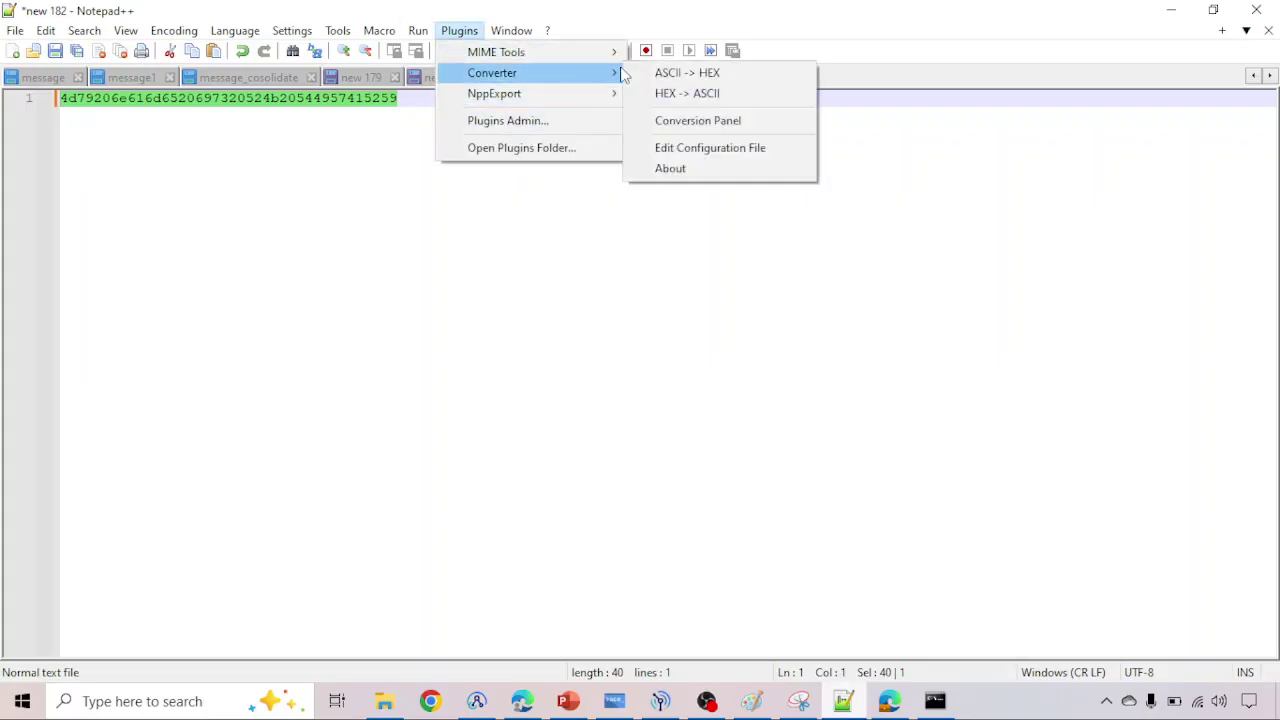
click(667, 94)
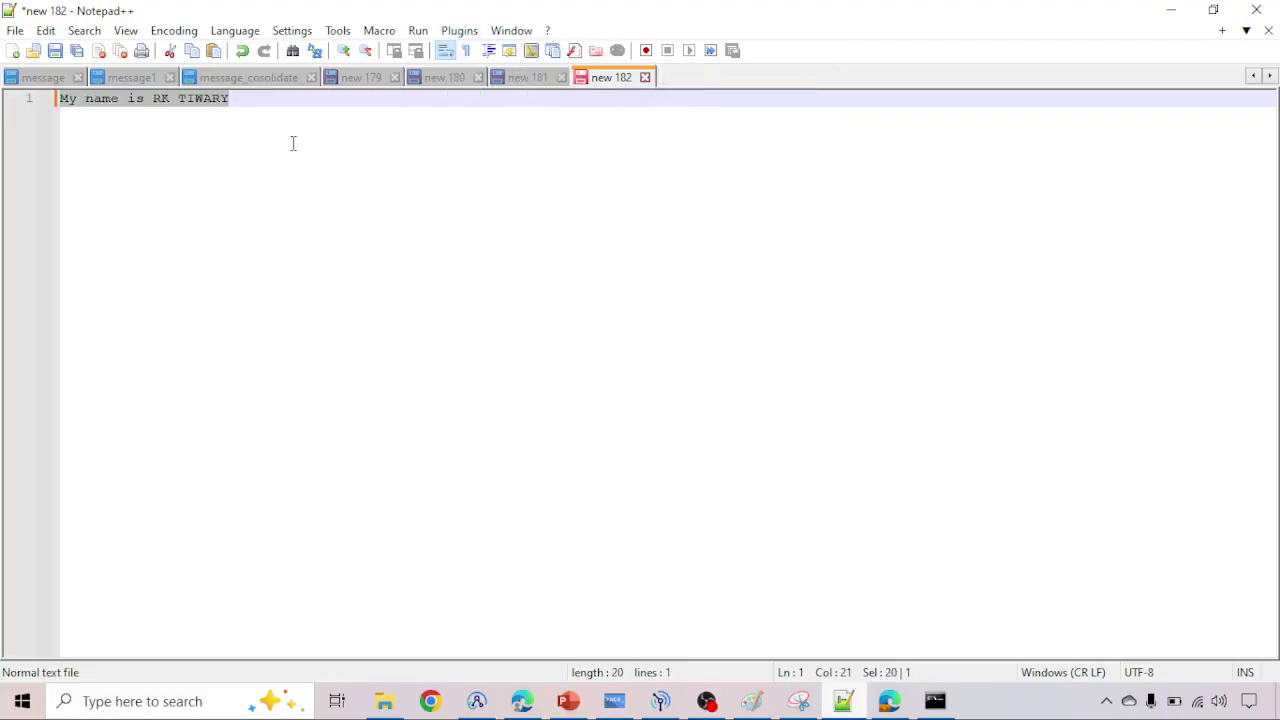
click(1170, 10)
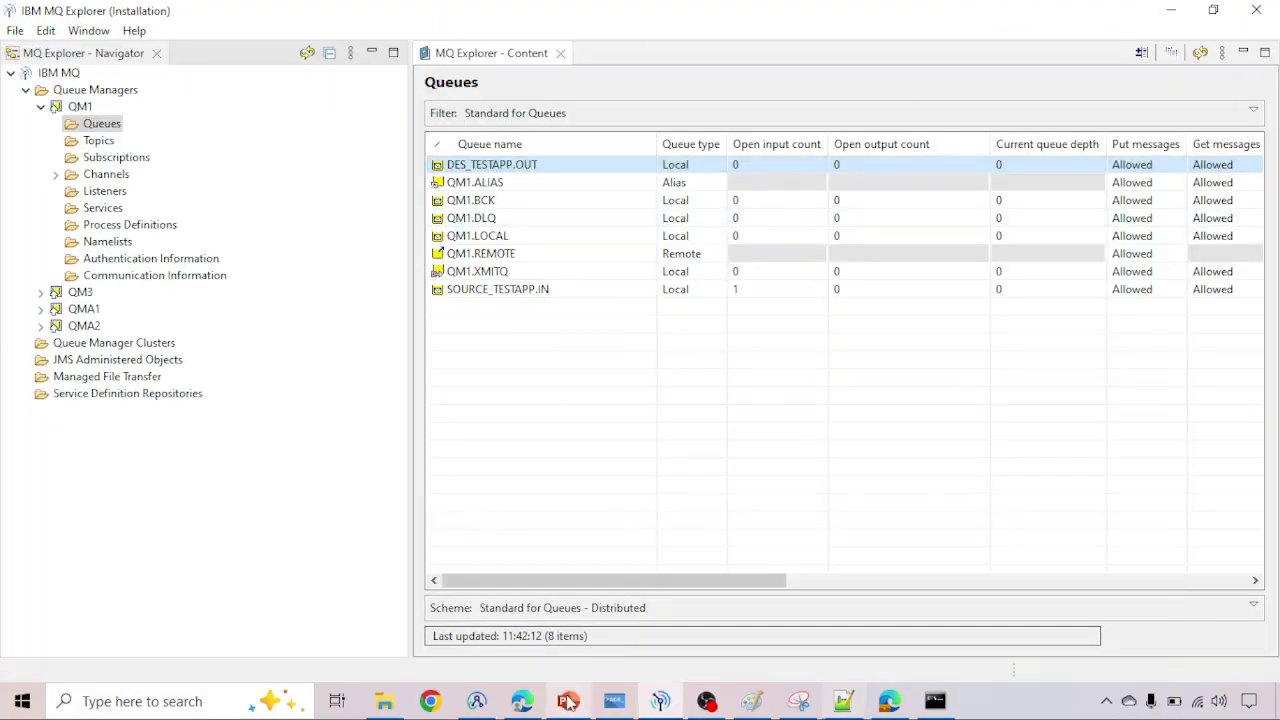
Step: Return to the Toolkit, close the recorded message assembly, and clear the recorded message path from the flow
click(478, 701)
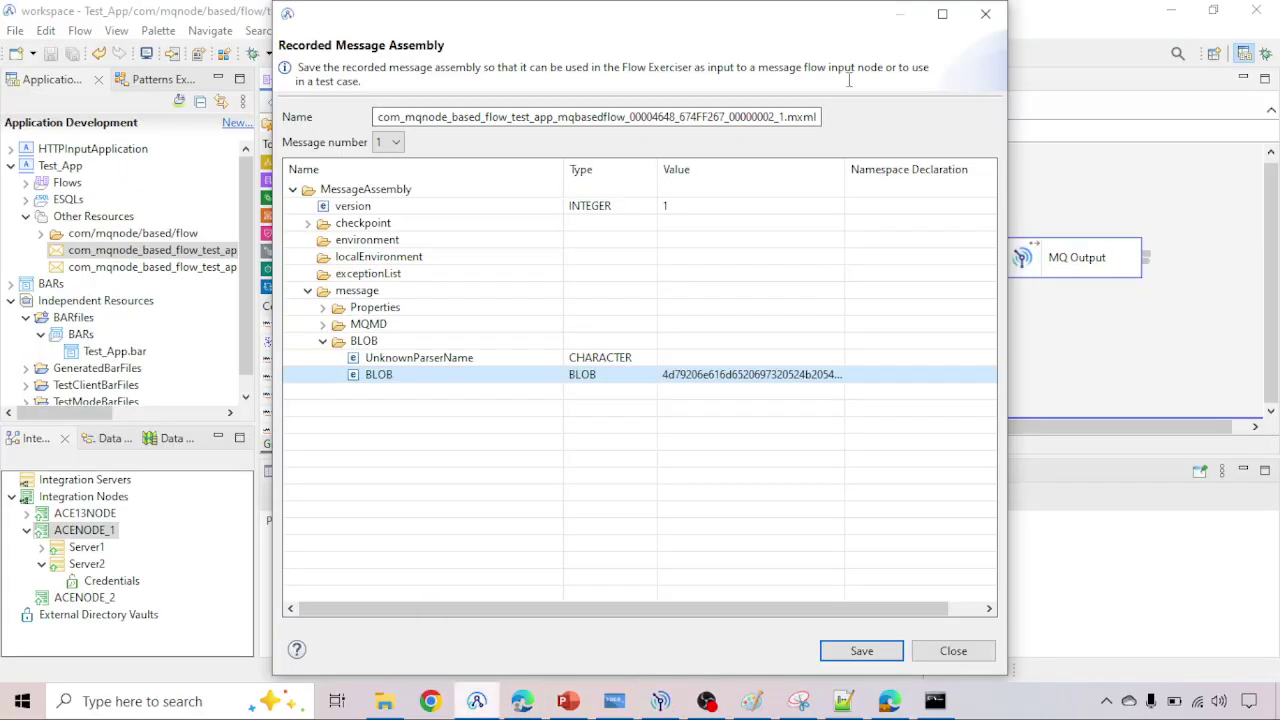
click(986, 16)
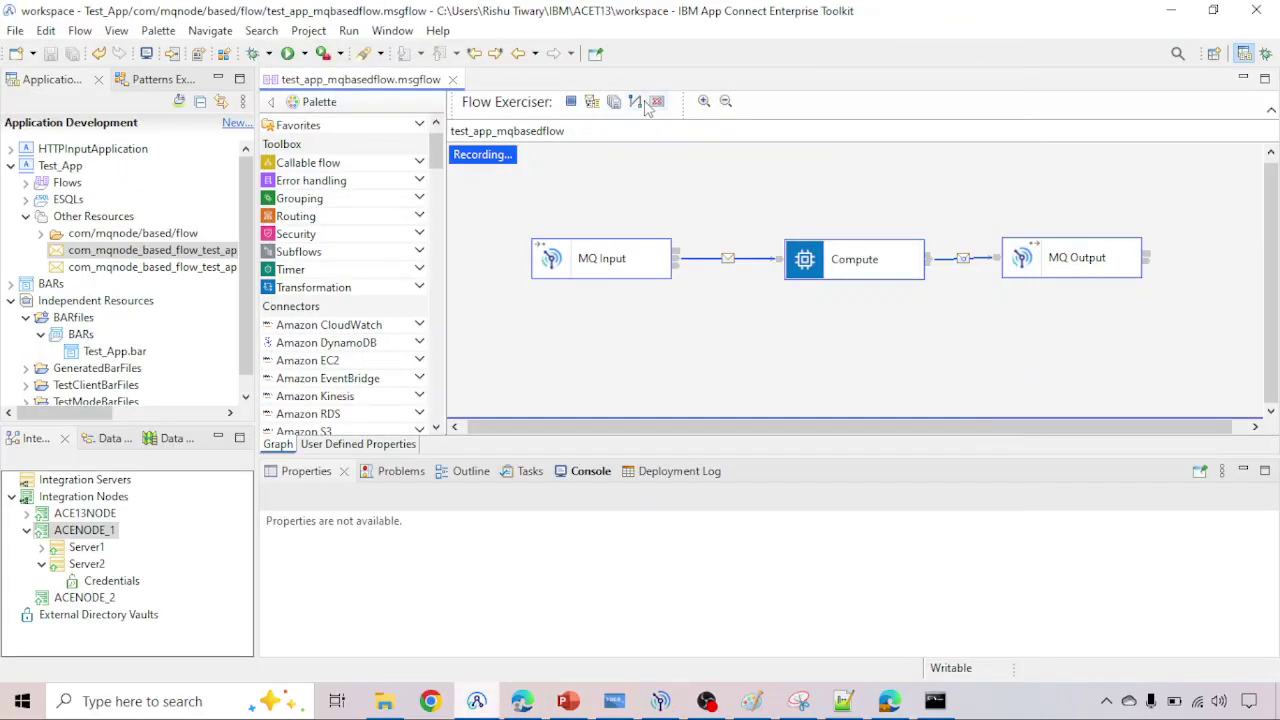
click(657, 103)
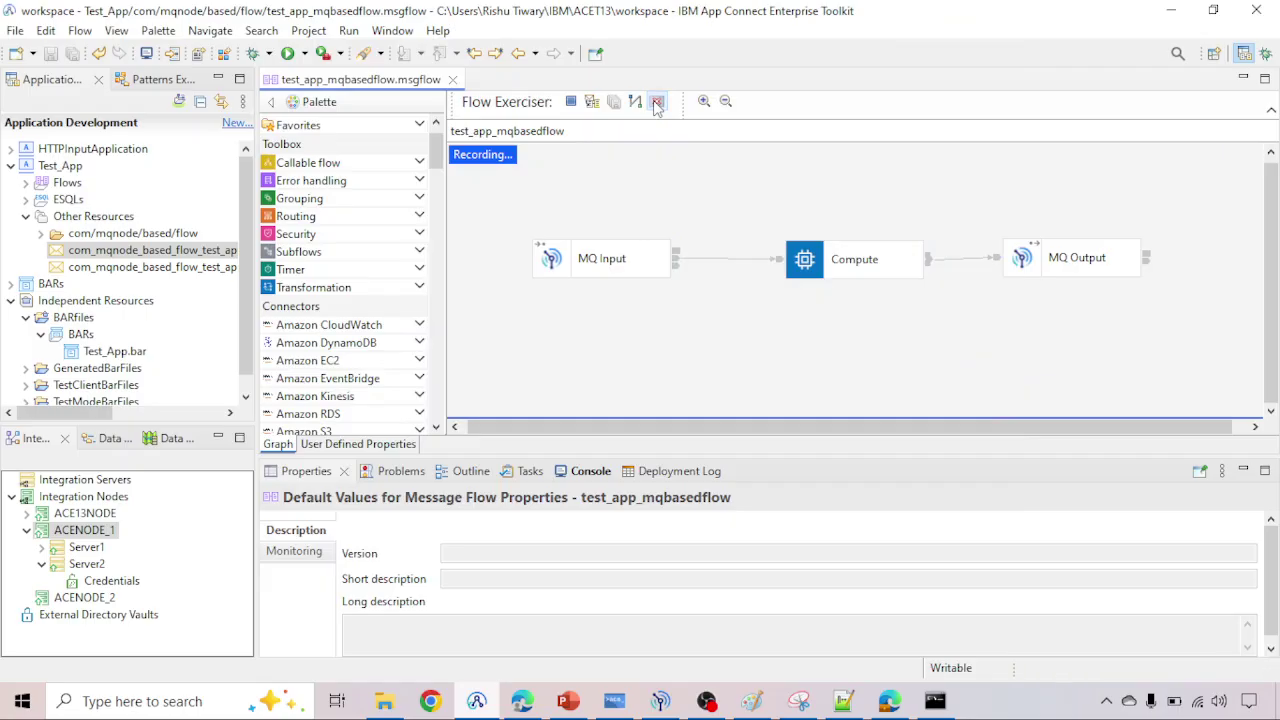
Step: Check the QM1 queue depths in MQ Explorer, return to the Toolkit, and send the existing input message new message 1 to the flow again
click(660, 704)
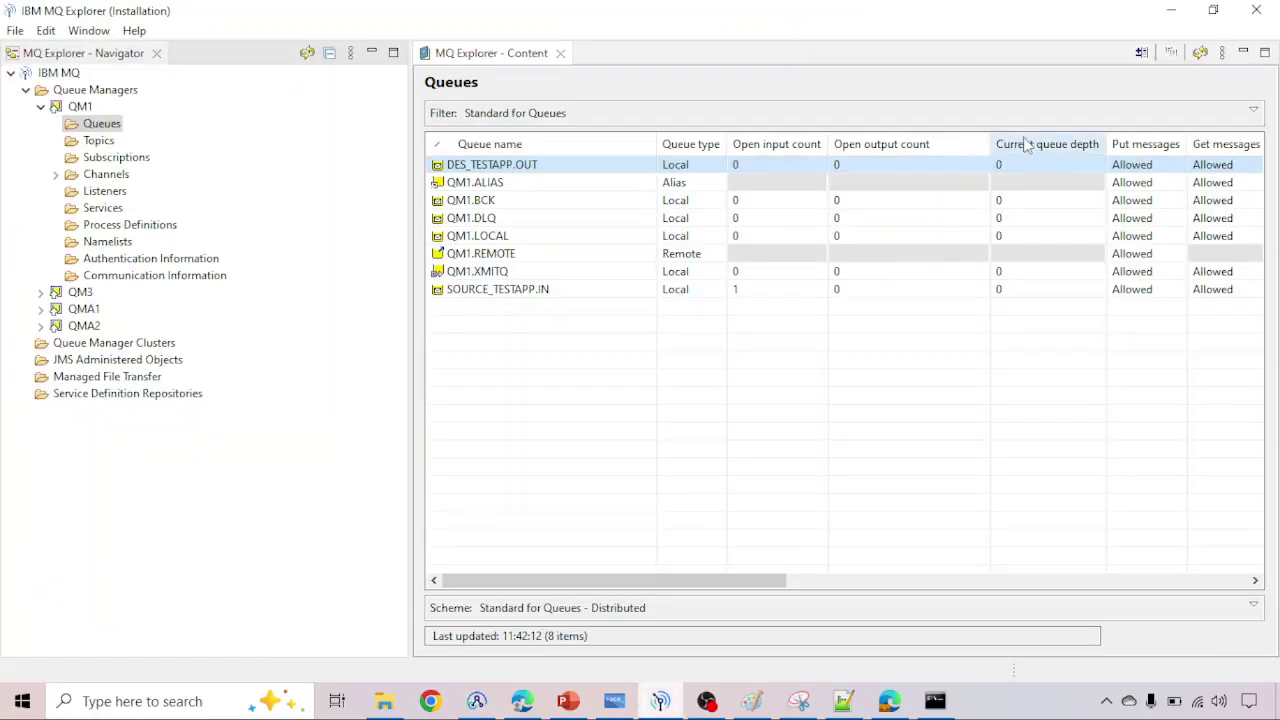
click(1171, 10)
click(597, 104)
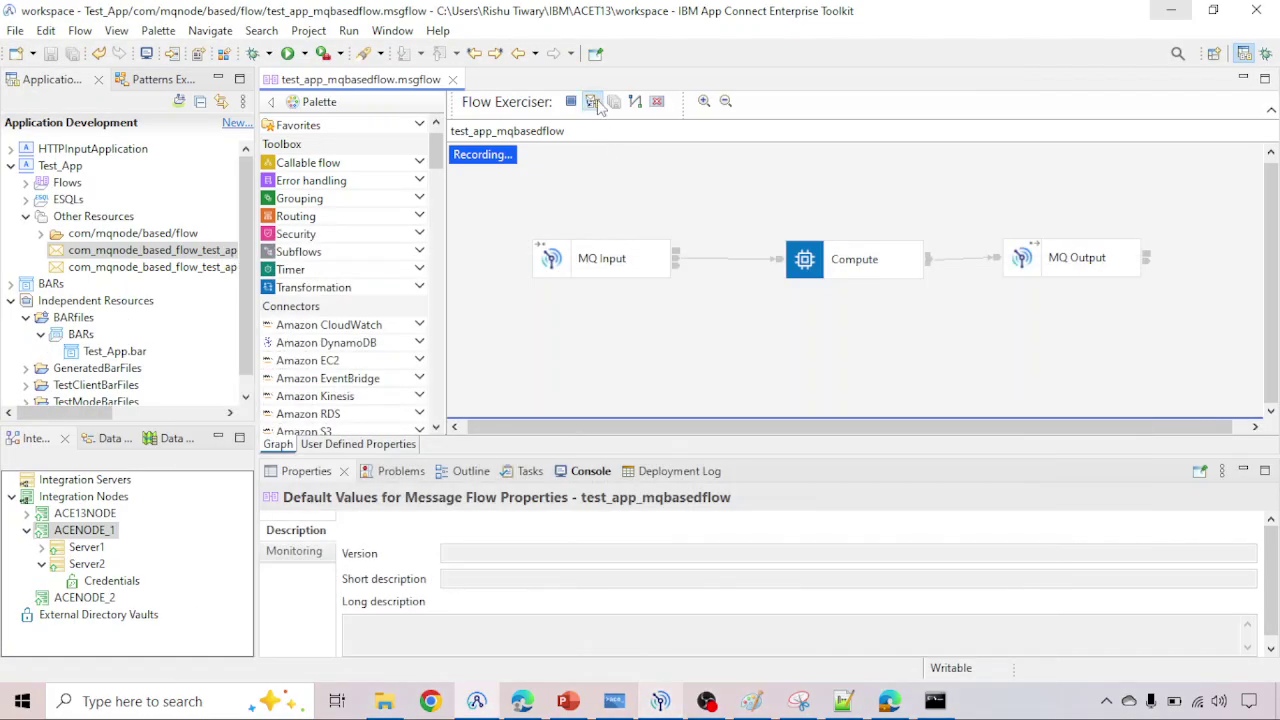
click(110, 153)
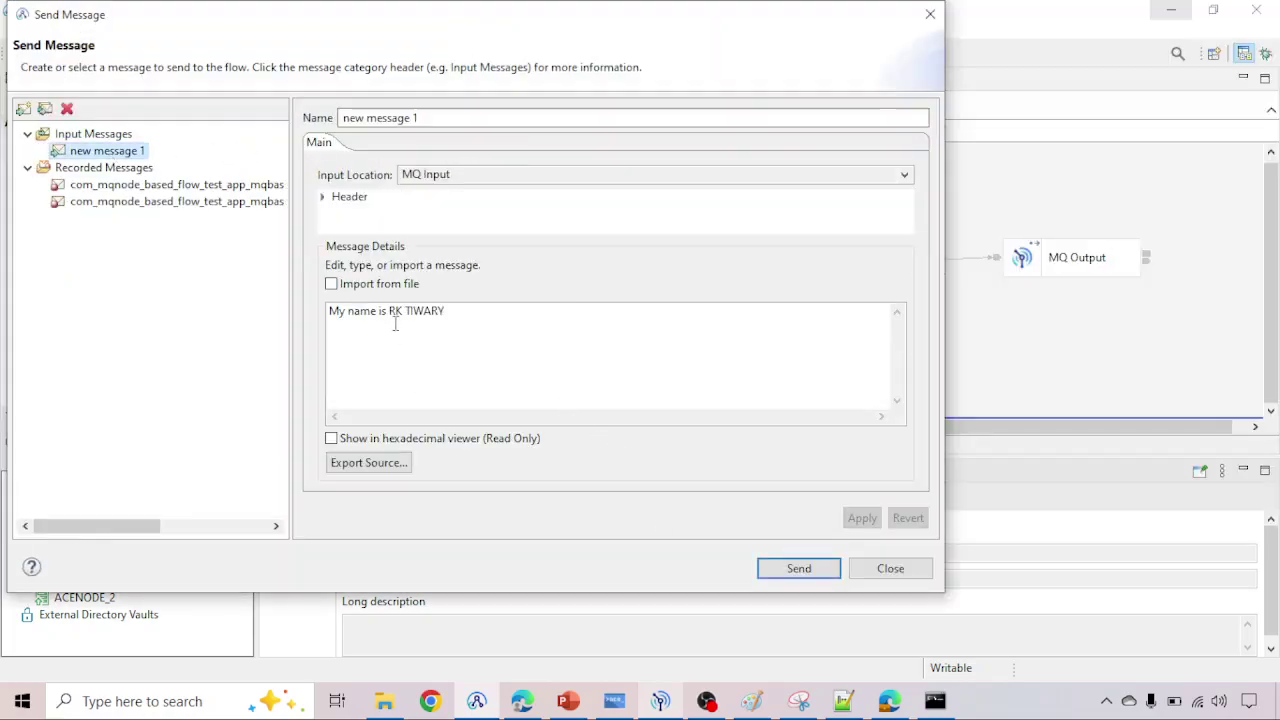
click(786, 571)
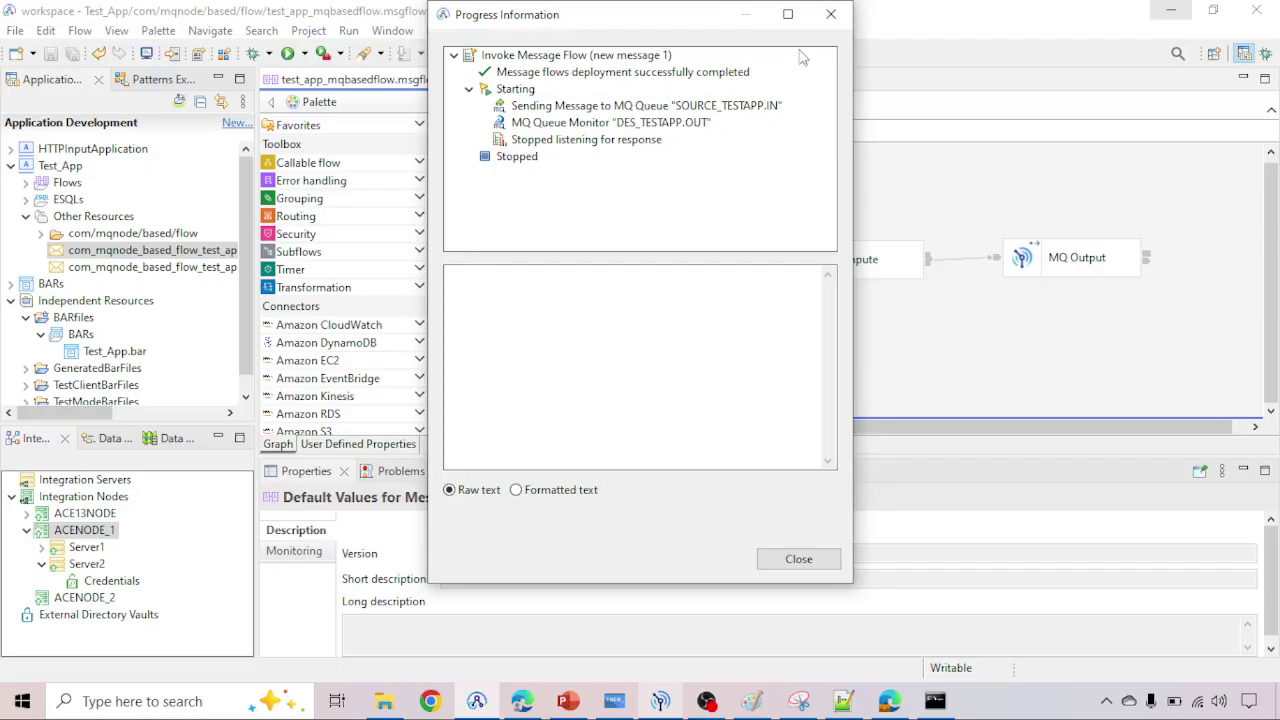
Step: Switch to MQ Explorer and refresh the QM1 queues to check their depths, then return to the Toolkit and close the progress information
click(660, 701)
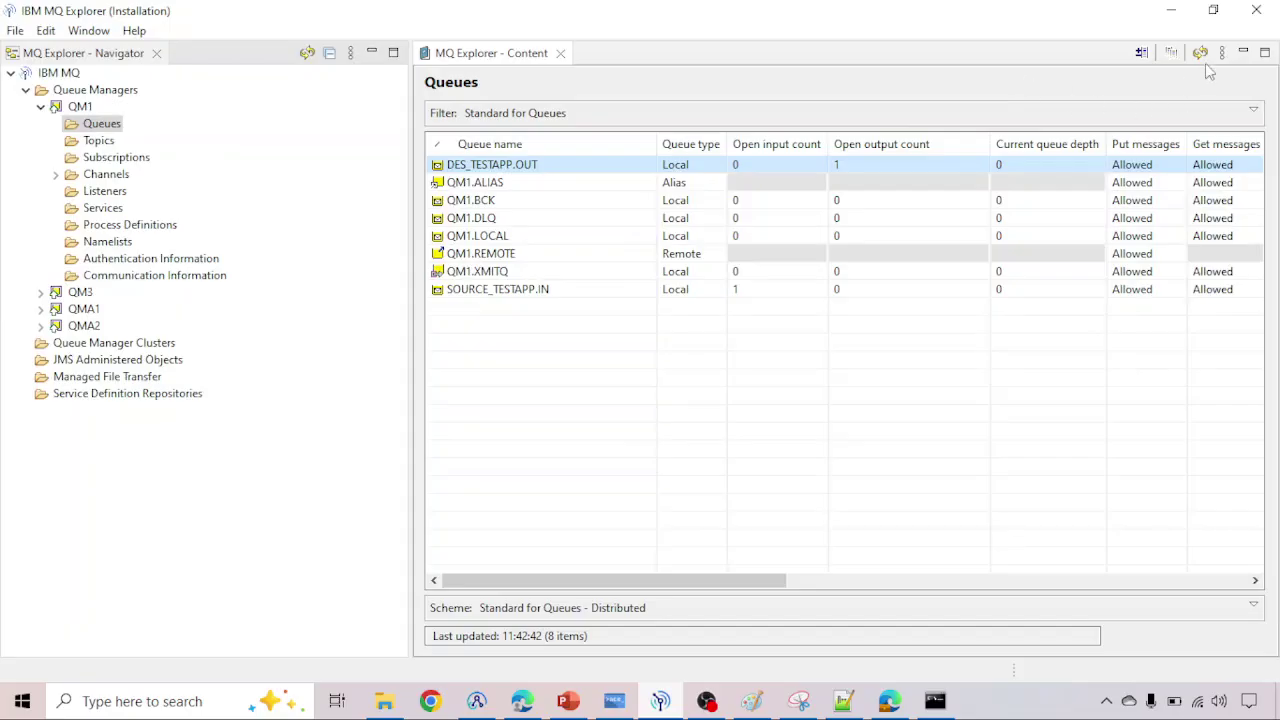
click(1203, 57)
click(1203, 57)
click(1172, 11)
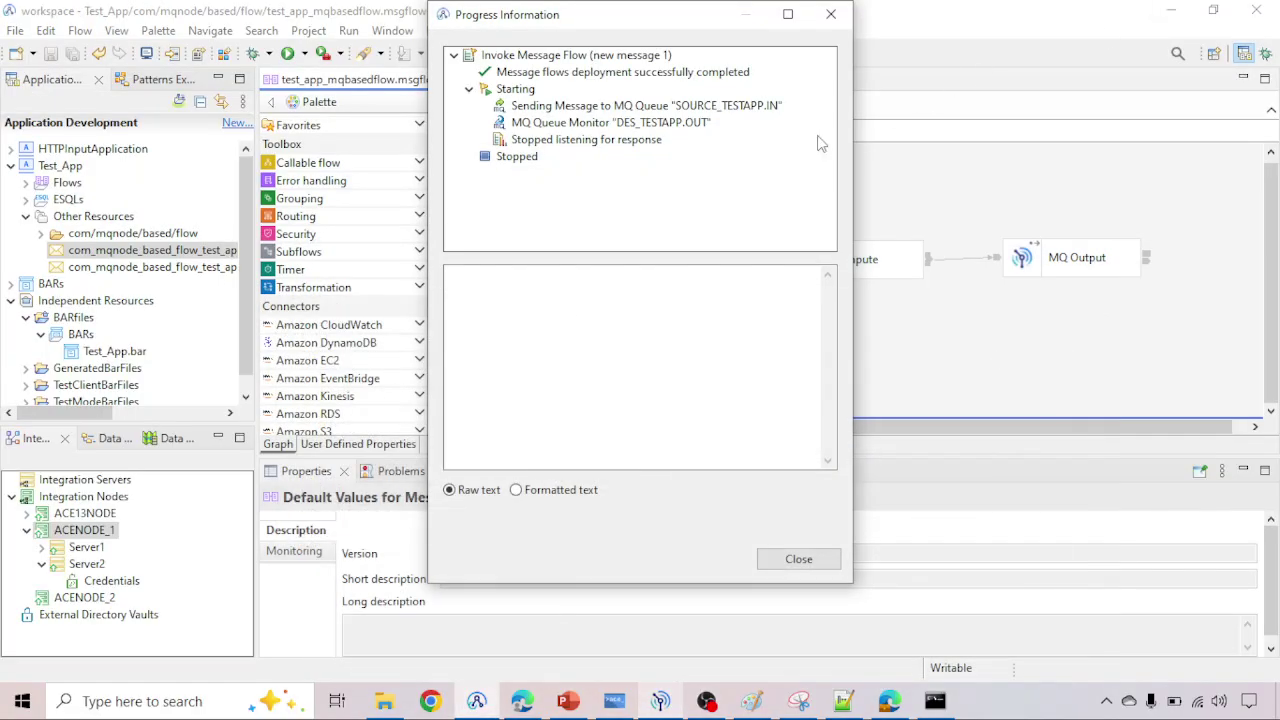
click(830, 16)
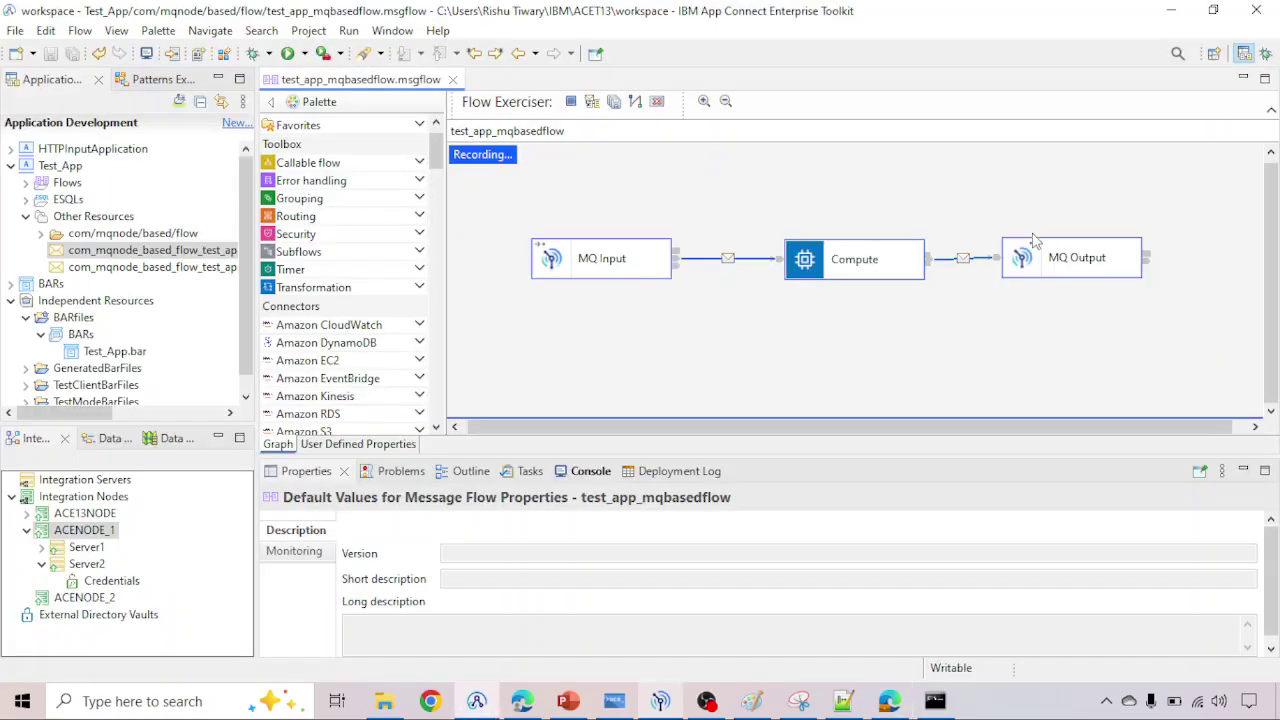
Step: Show the MQ Output node's properties, then stop the Flow Exerciser recording and return the flow to edit mode, clearing its recorded messages
click(1045, 262)
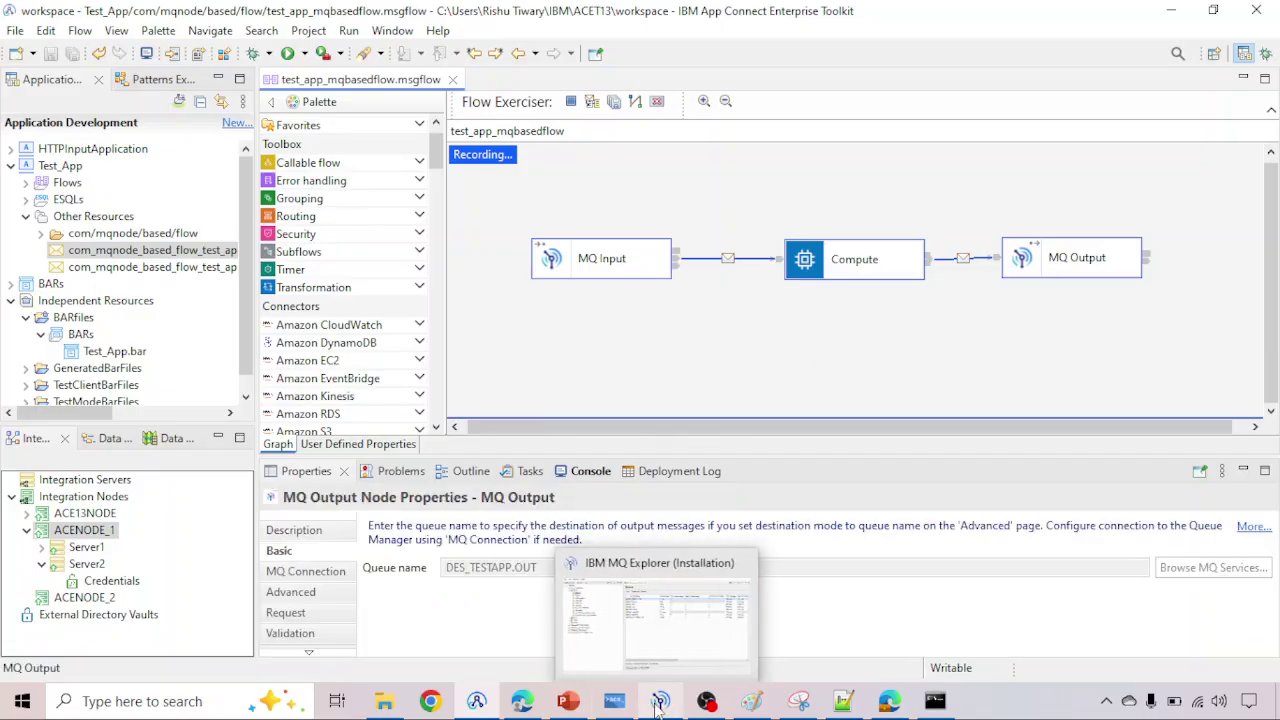
click(571, 102)
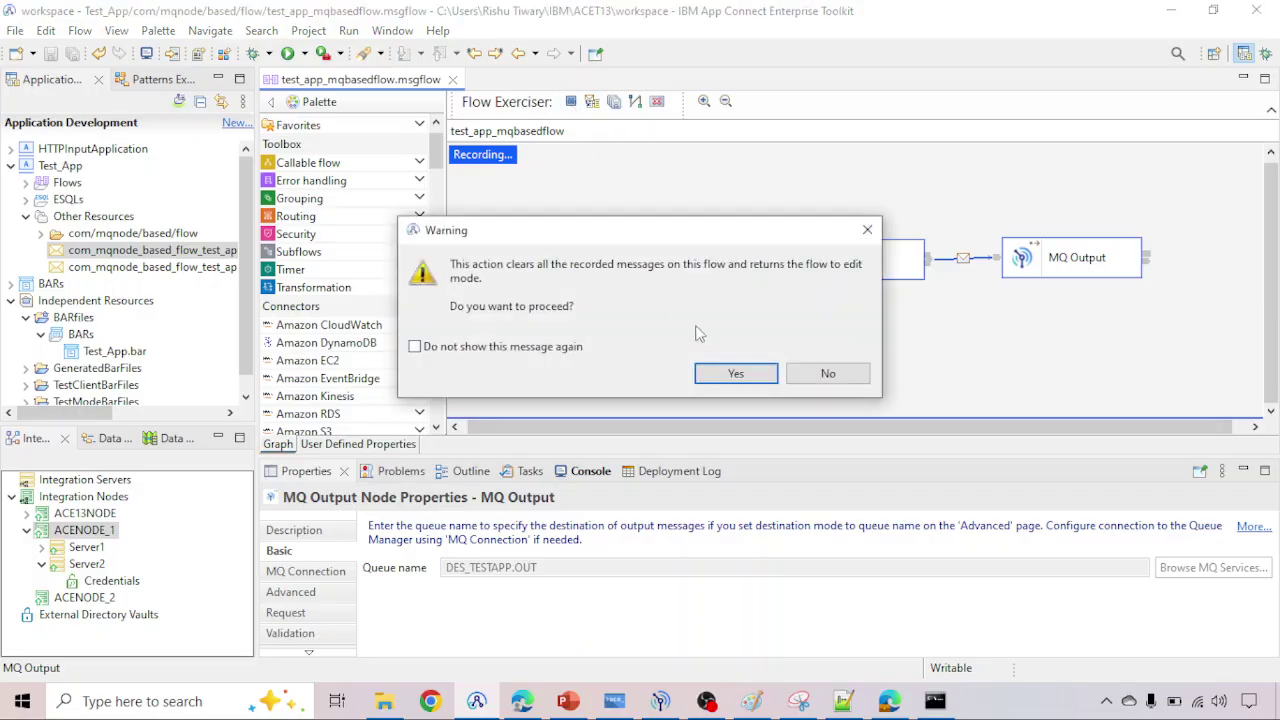
click(735, 374)
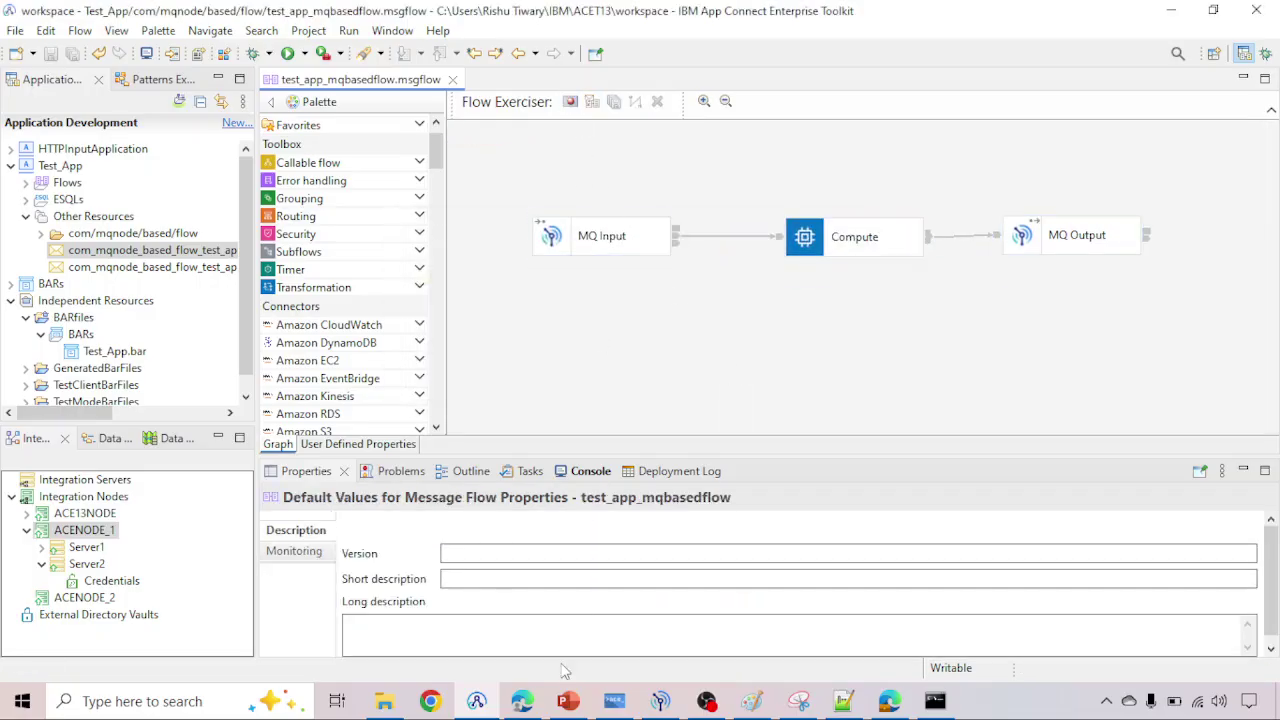
Step: Switch to MQ Explorer, refresh the QM1 queues, and put the test message GCGFY on the SOURCE_TESTAPP.IN queue
click(662, 702)
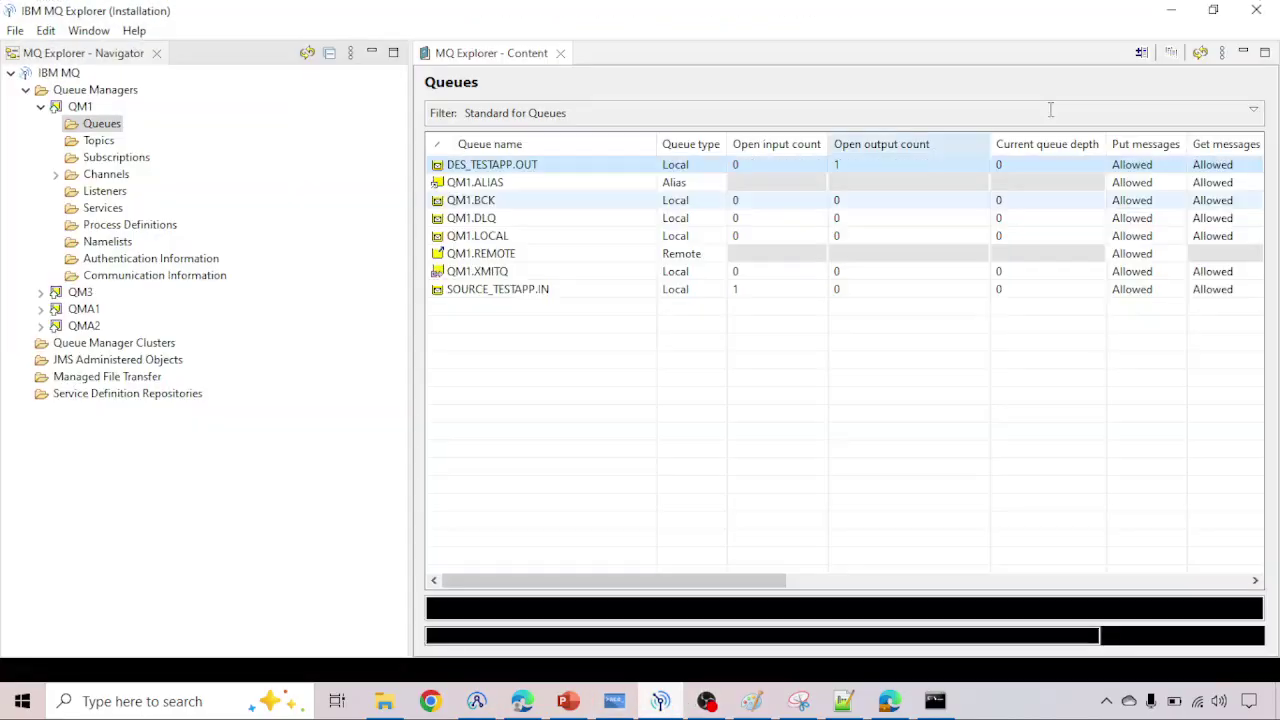
click(1201, 53)
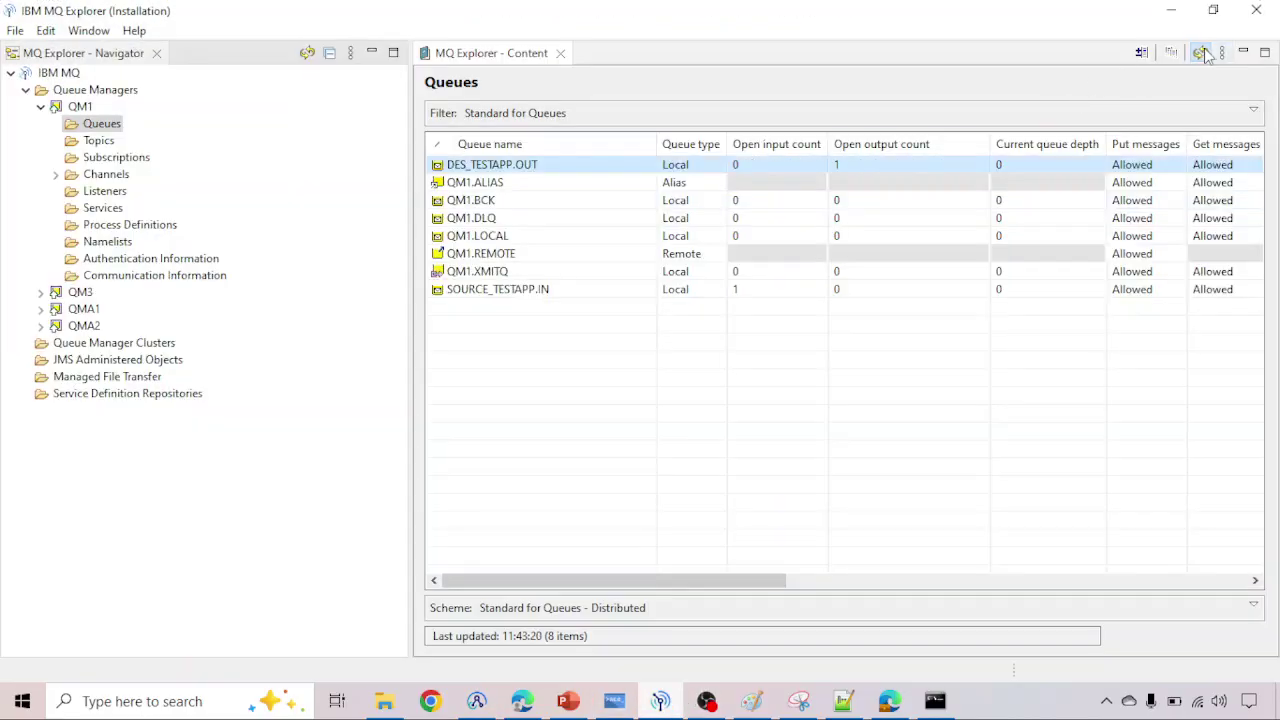
right_click(519, 292)
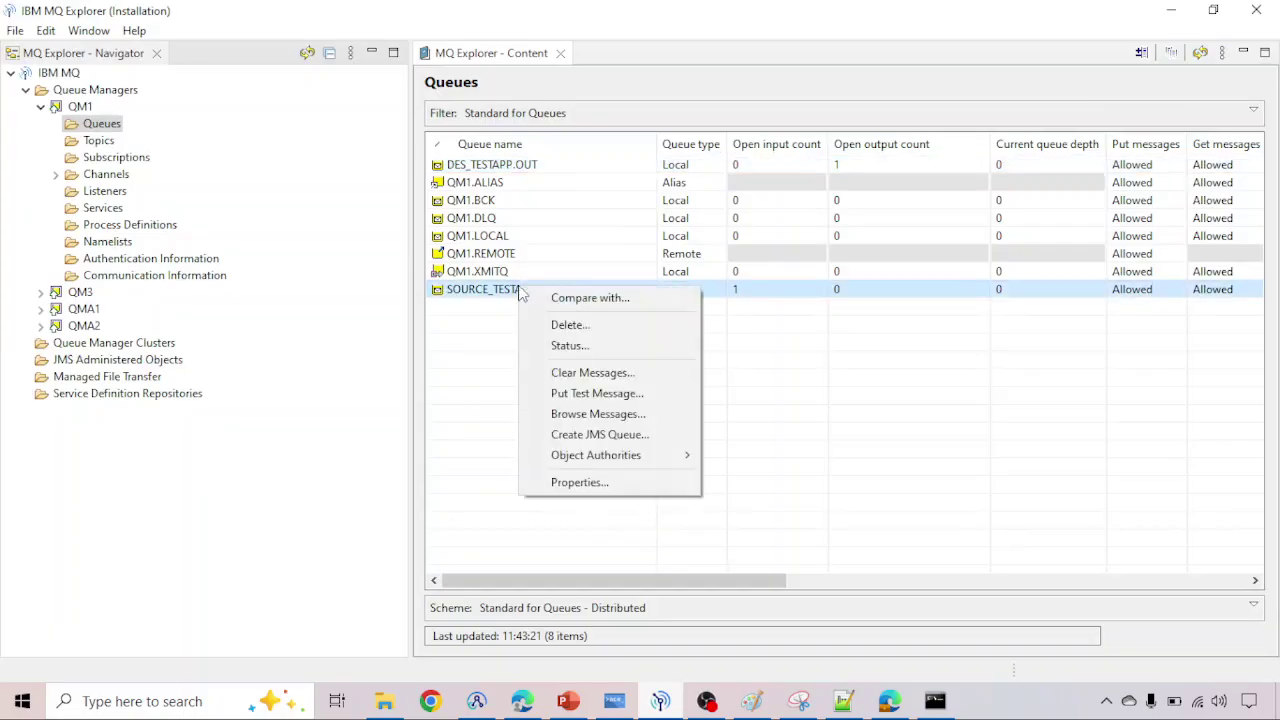
click(568, 393)
text(GCGFY)
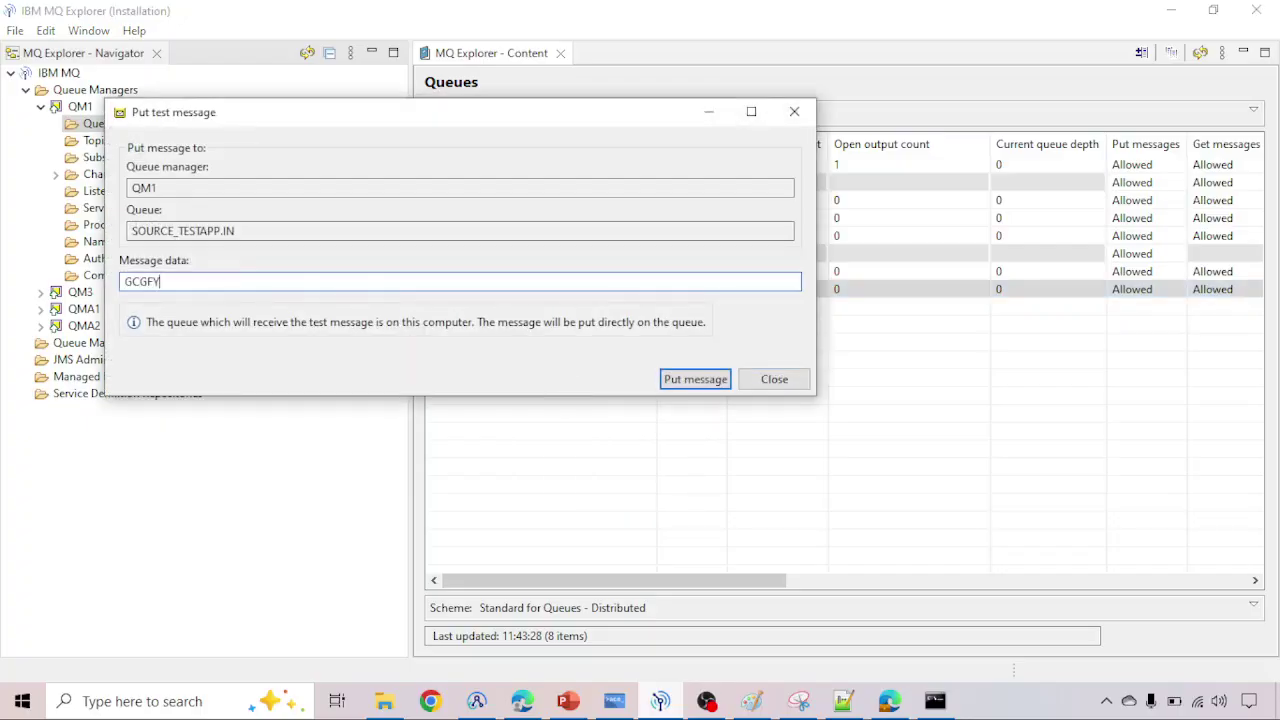
click(694, 381)
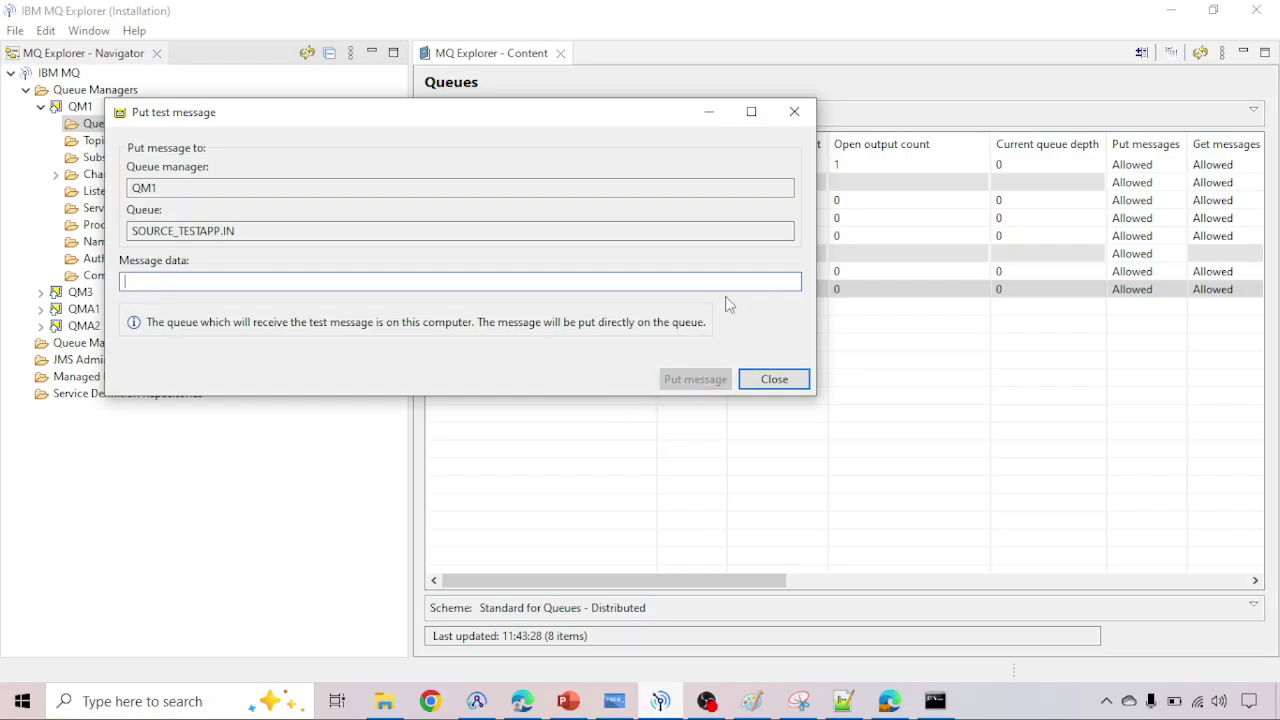
click(795, 113)
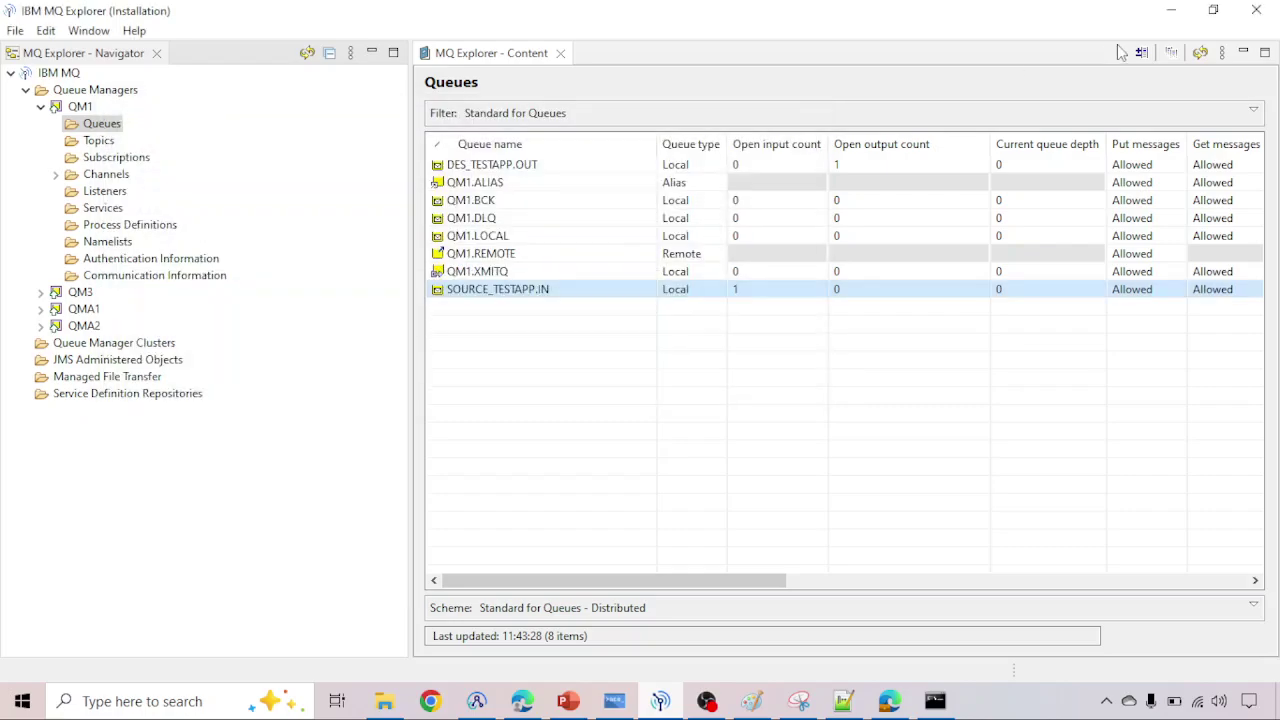
Step: Refresh the QM1 queues and browse the messages on DES_TESTAPP.OUT to check the message data, then close the message browser
click(1201, 52)
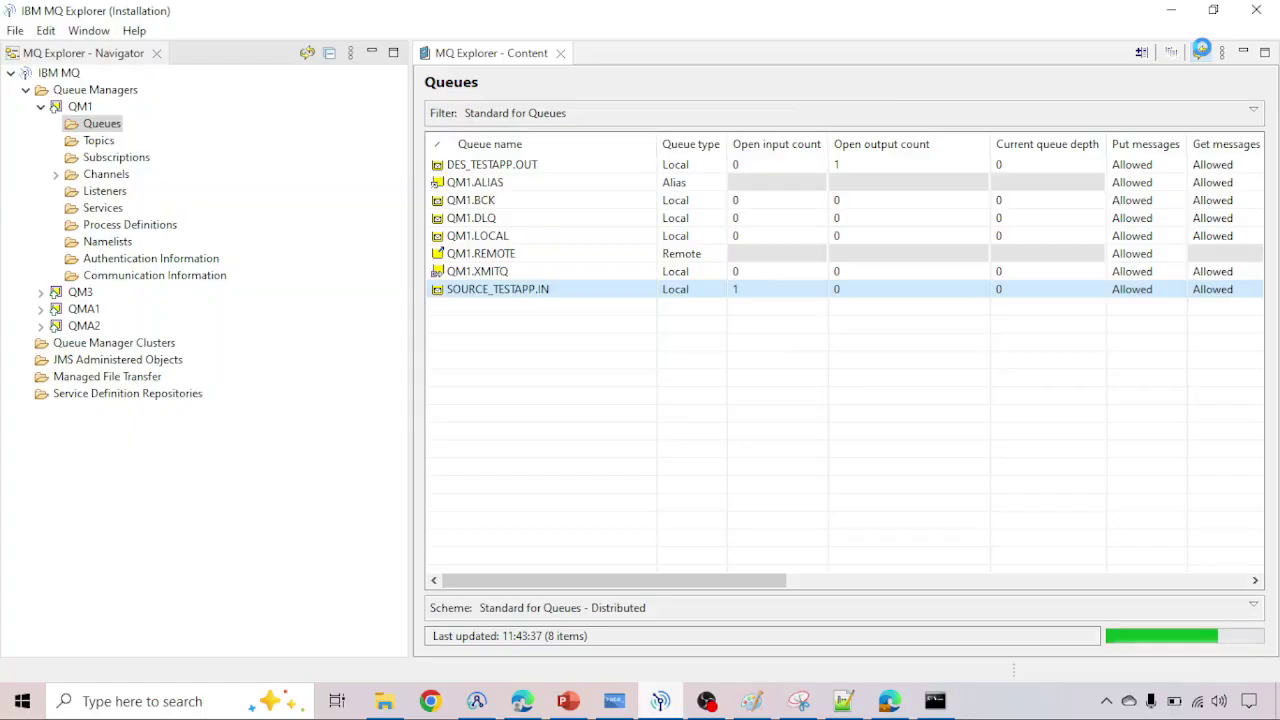
right_click(584, 168)
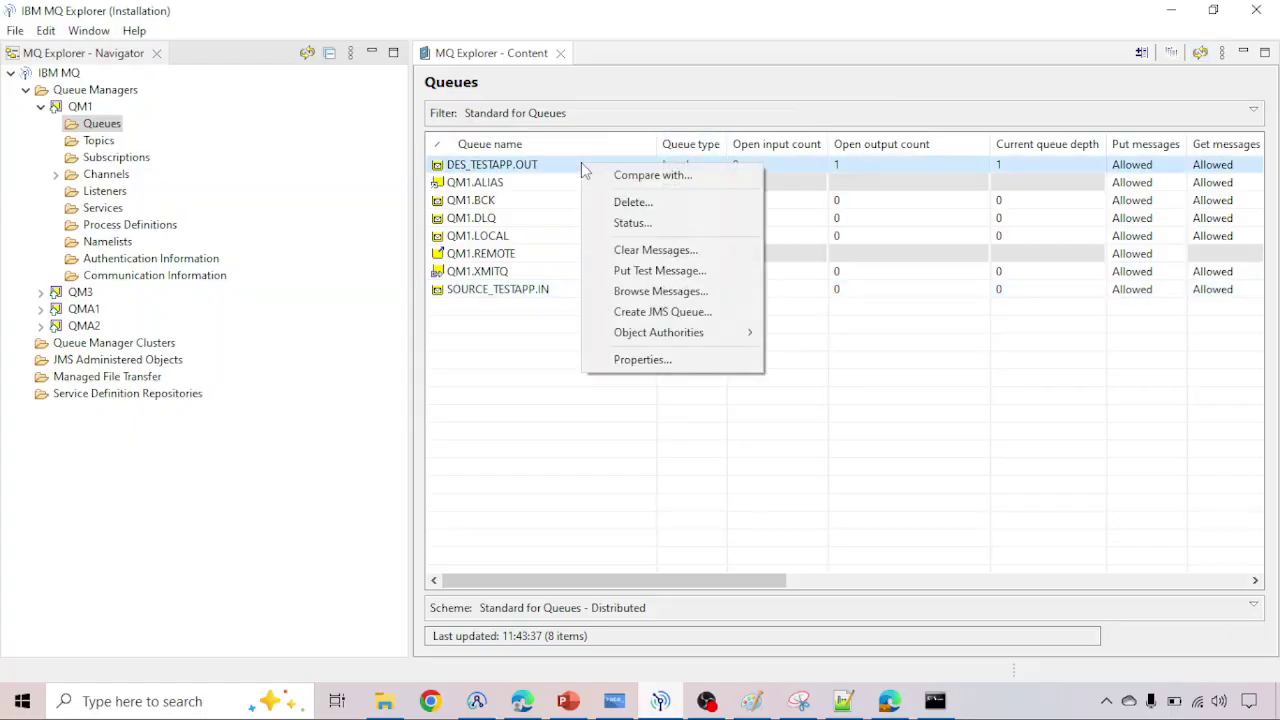
click(632, 296)
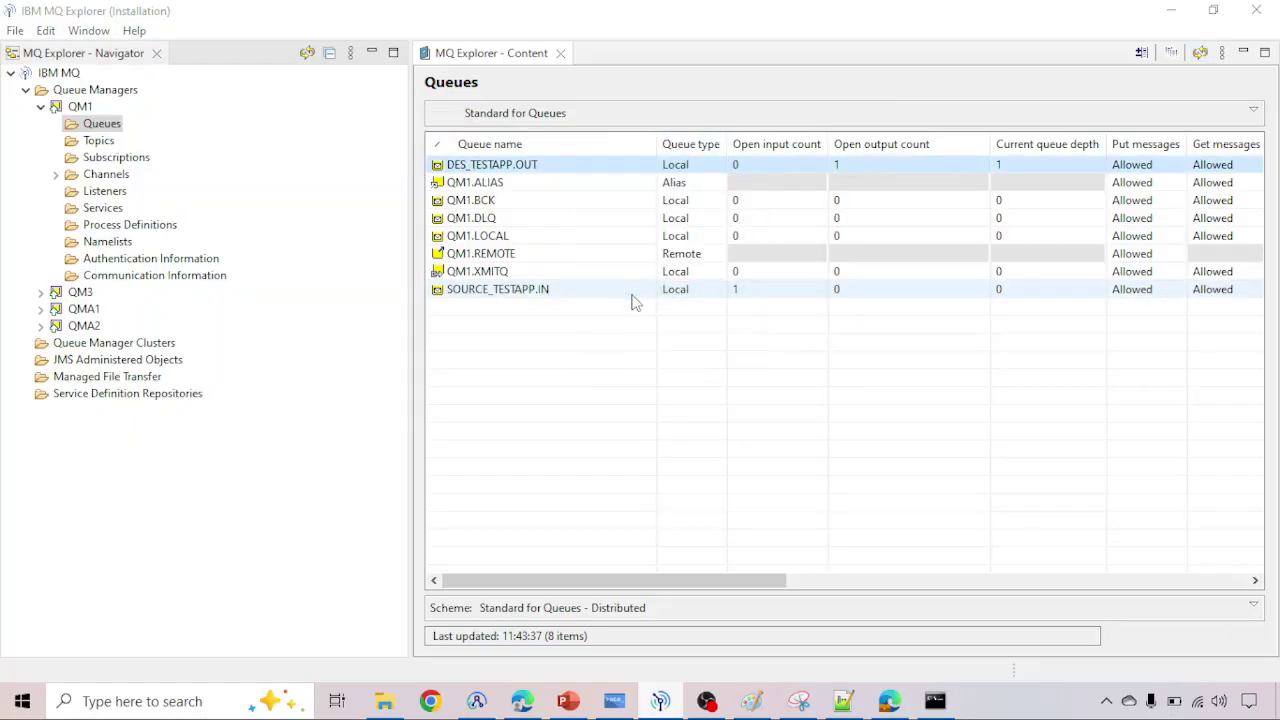
drag(400, 340, 466, 340)
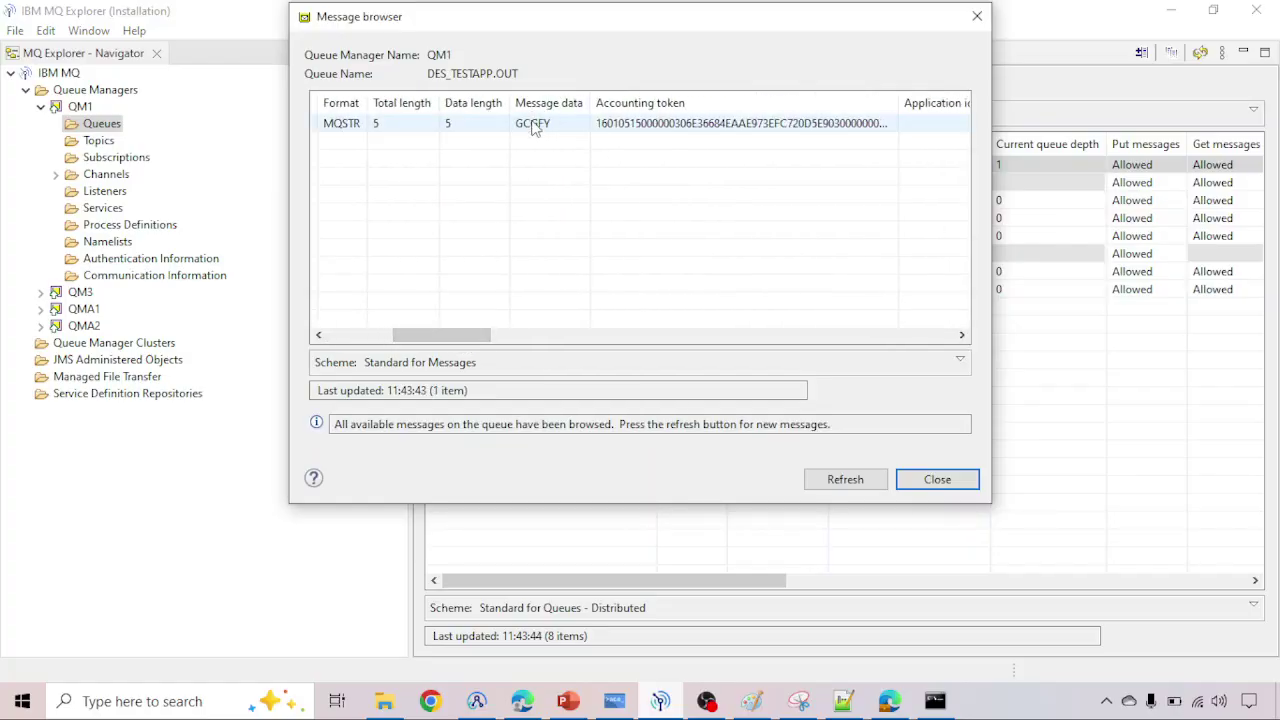
click(977, 17)
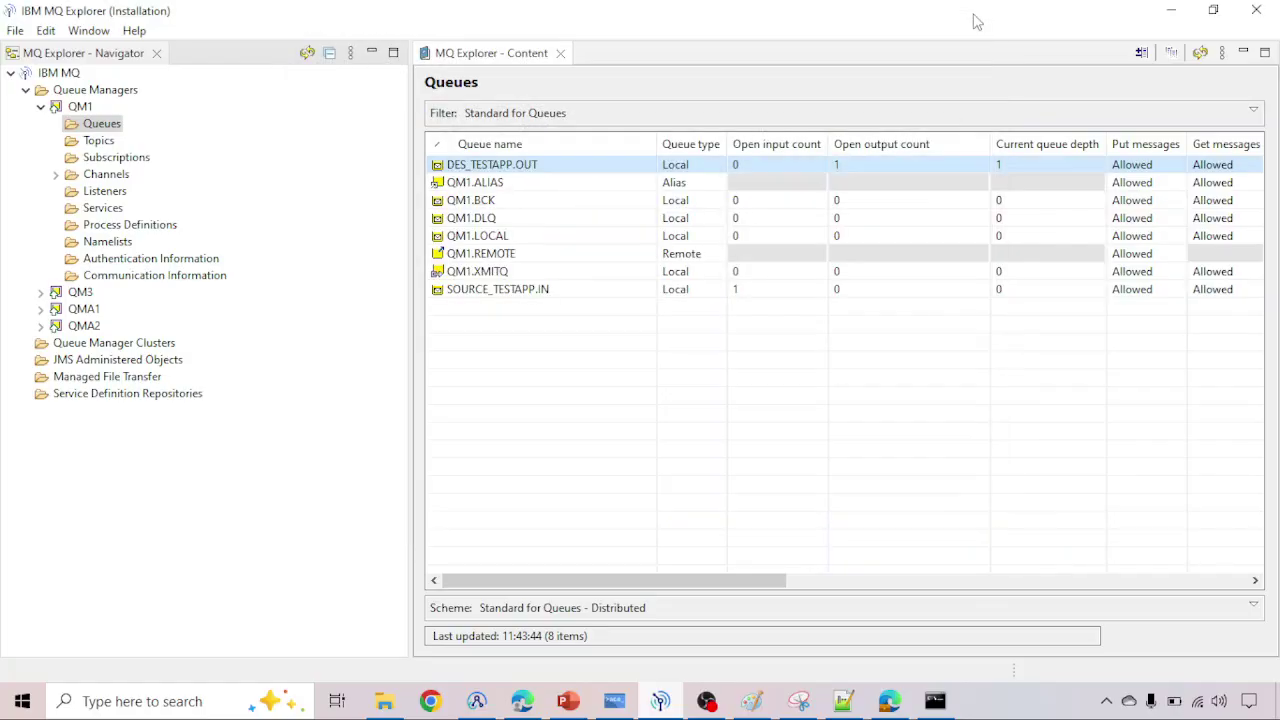
Step: Switch to Notepad++, undo the last conversion of the hex content to text, and return to the Toolkit
click(845, 700)
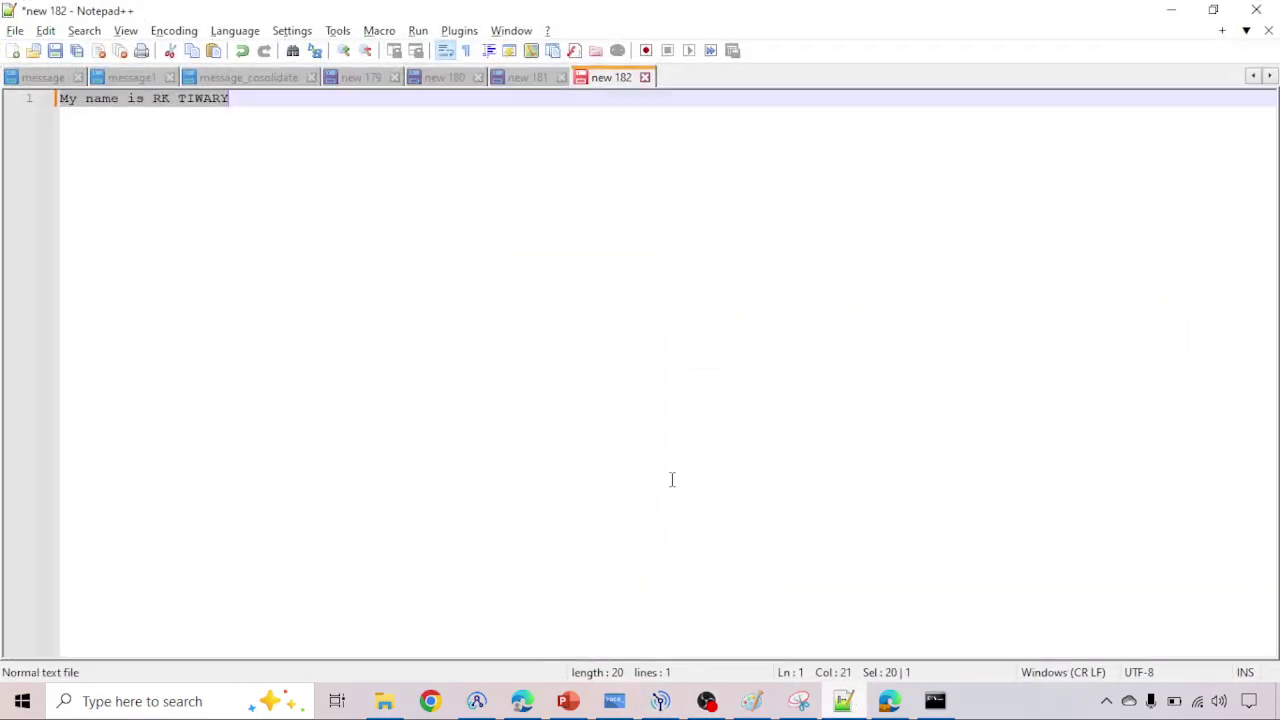
key(ctrl+z)
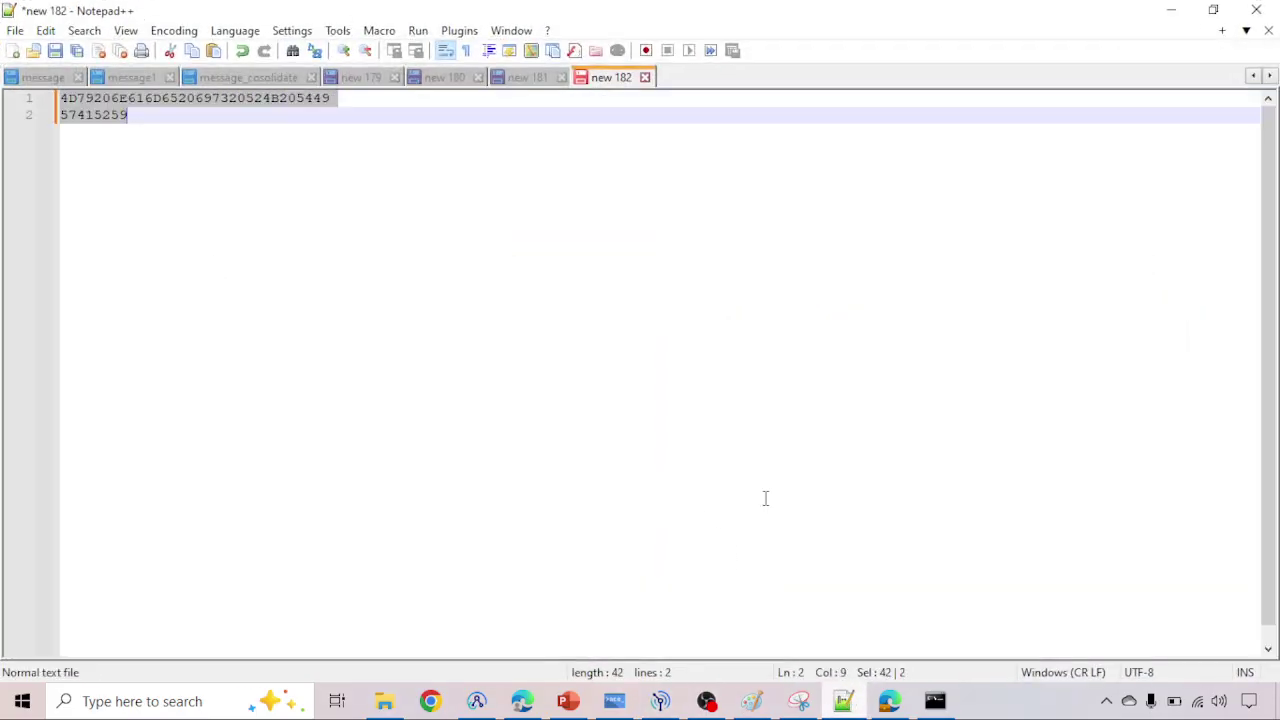
click(843, 702)
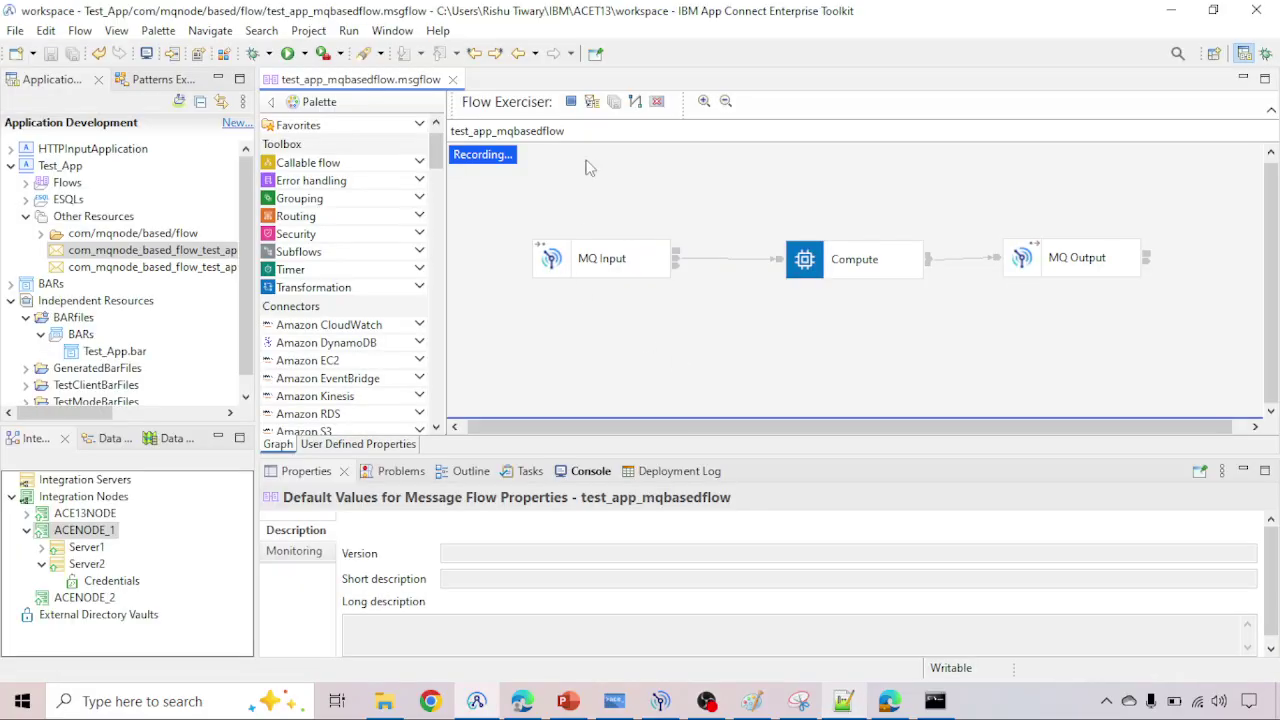
Step: Stop the Flow Exerciser recording, accepting that recorded messages are cleared, then check the QM1 queues in MQ Explorer and return to the Toolkit
click(571, 102)
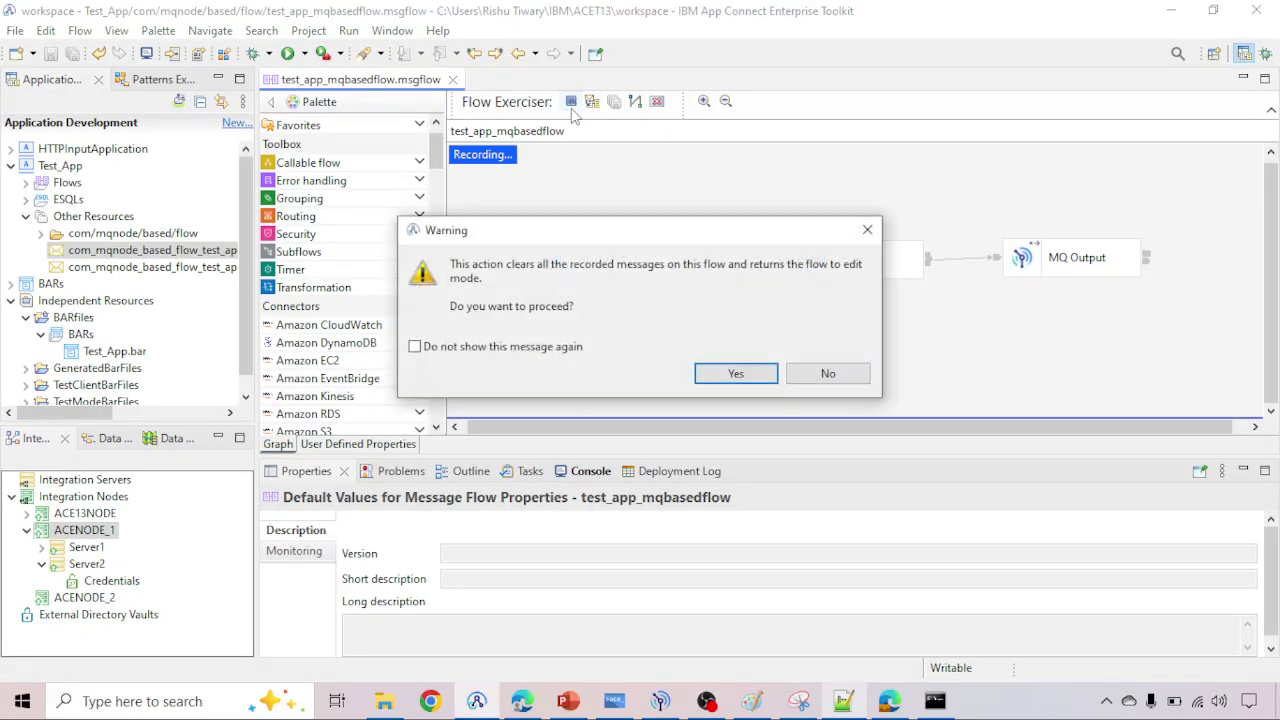
click(731, 371)
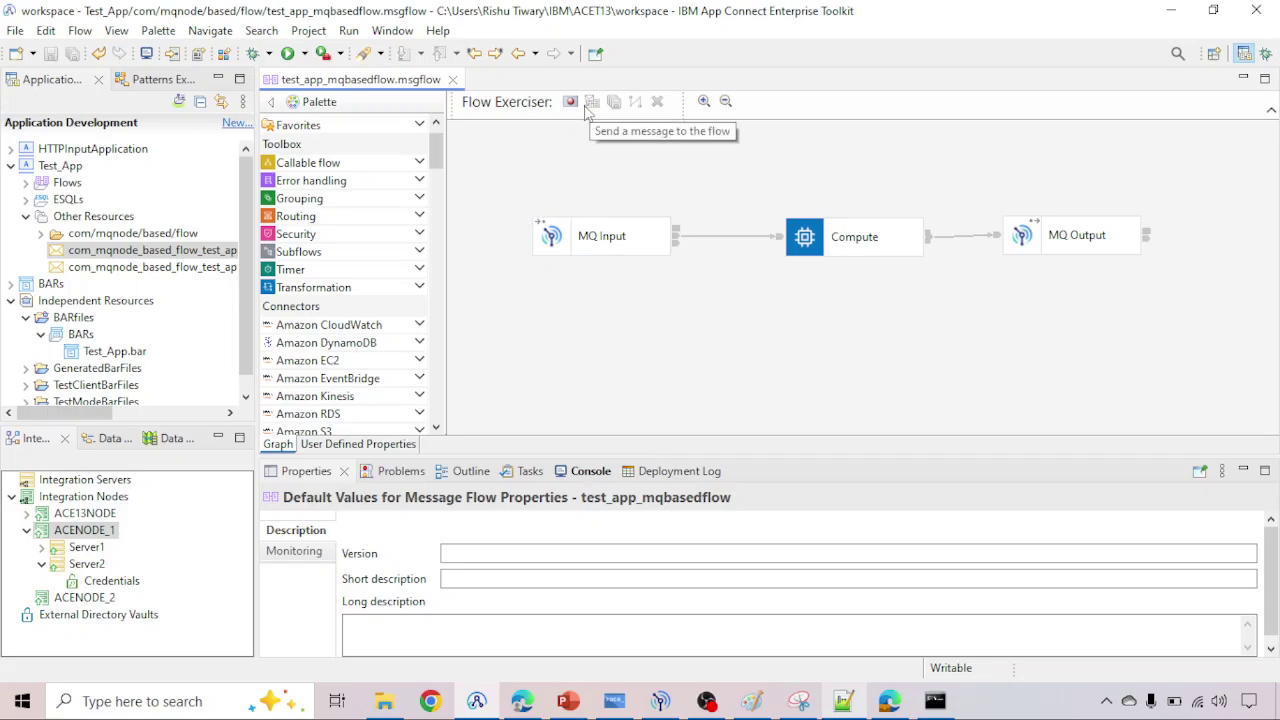
click(660, 701)
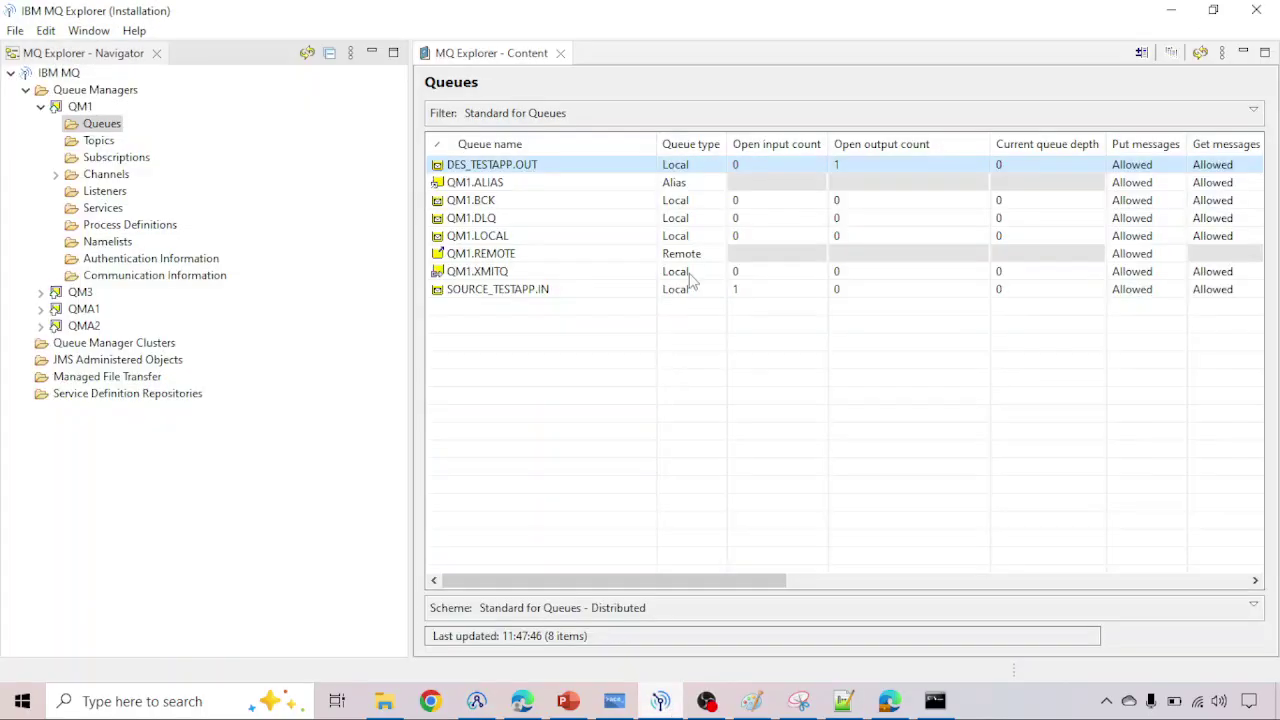
click(663, 702)
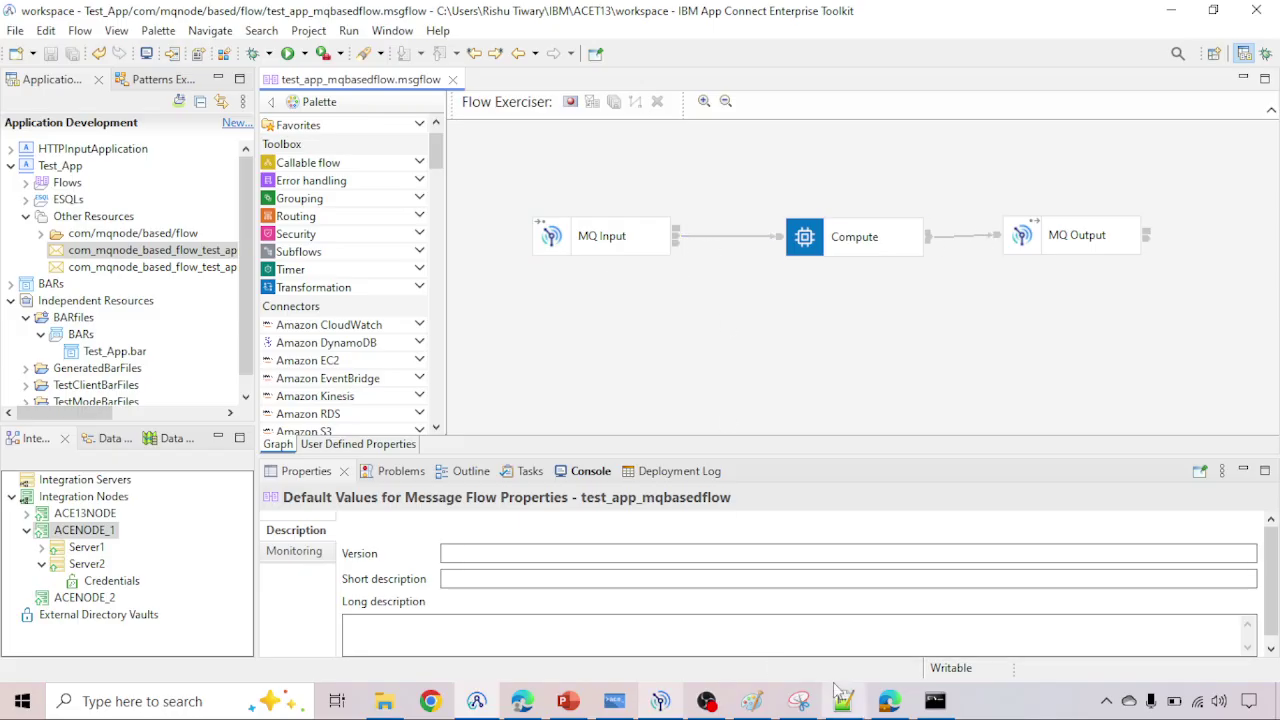
Step: Switch to the PowerPoint slide on testing message flows, select the word Debugger in its title, and return to the Toolkit
click(568, 701)
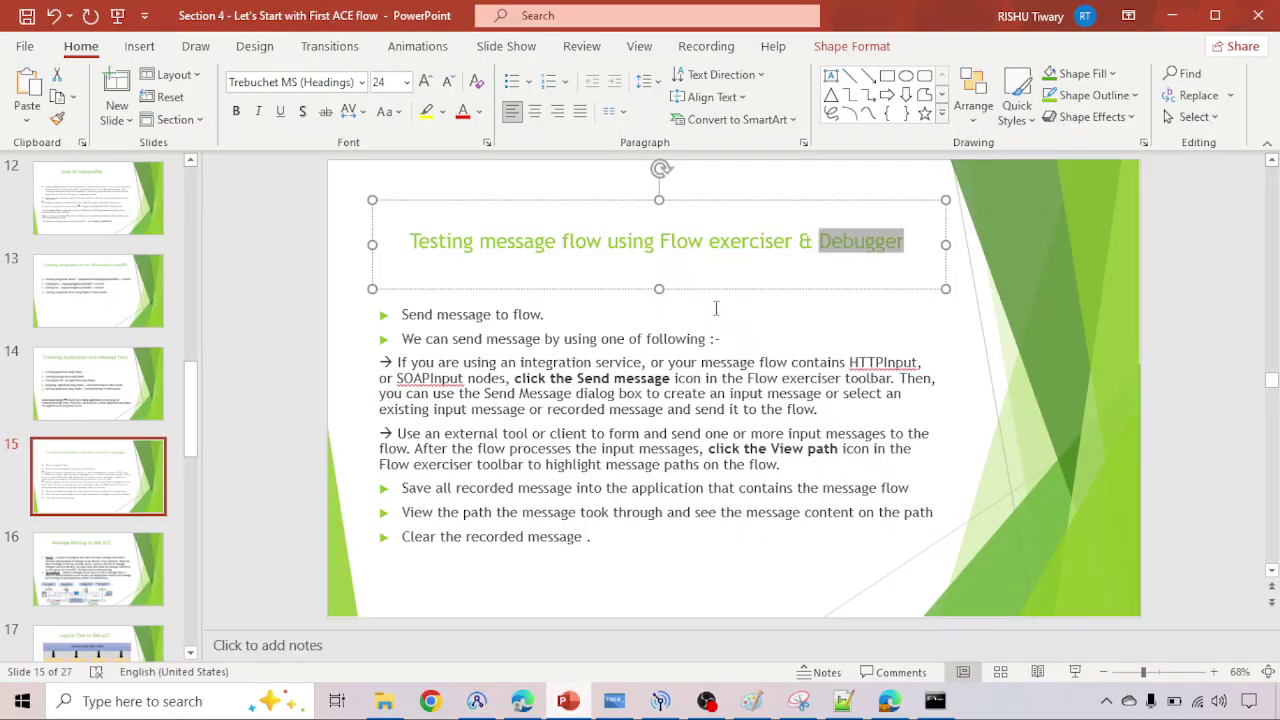
click(819, 240)
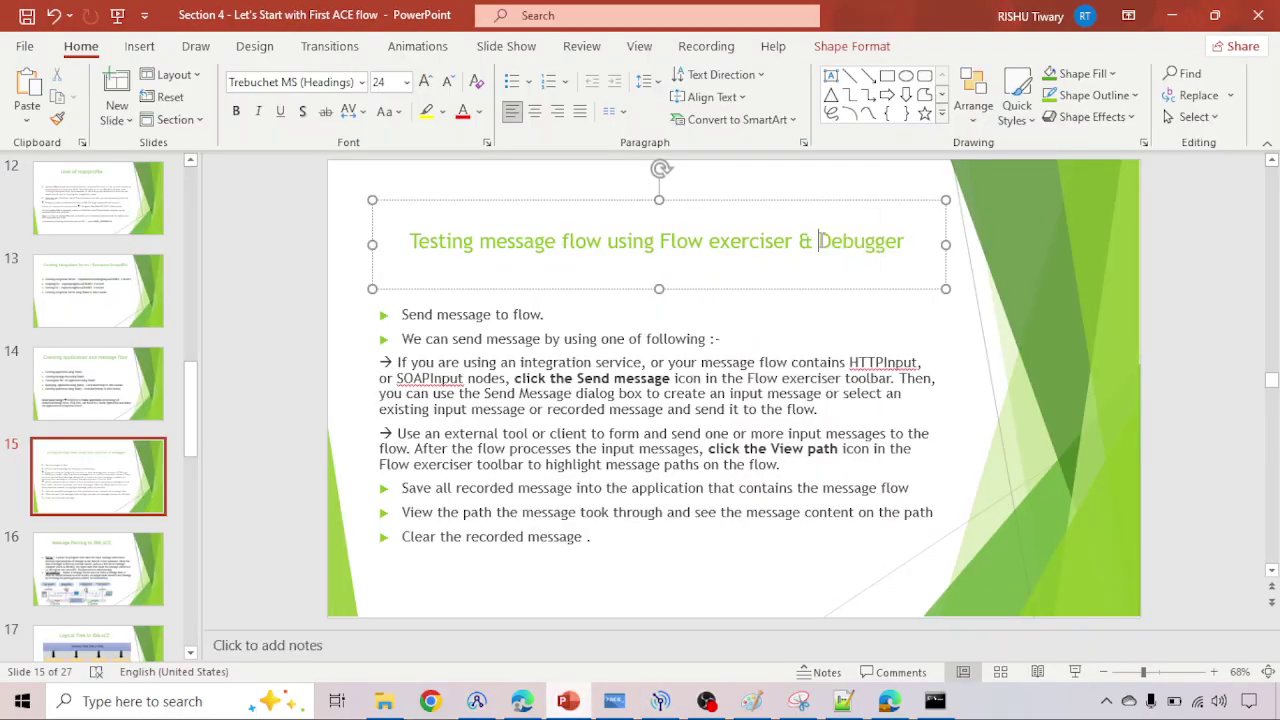
drag(819, 240, 921, 237)
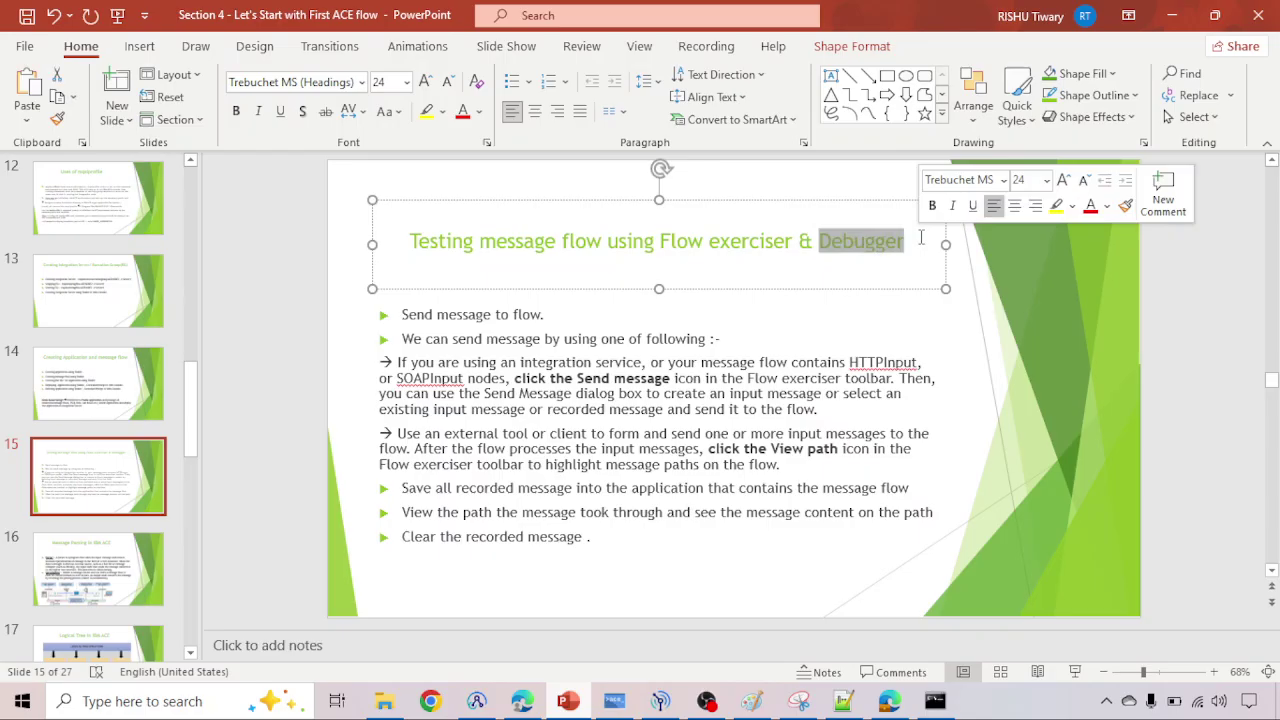
click(576, 705)
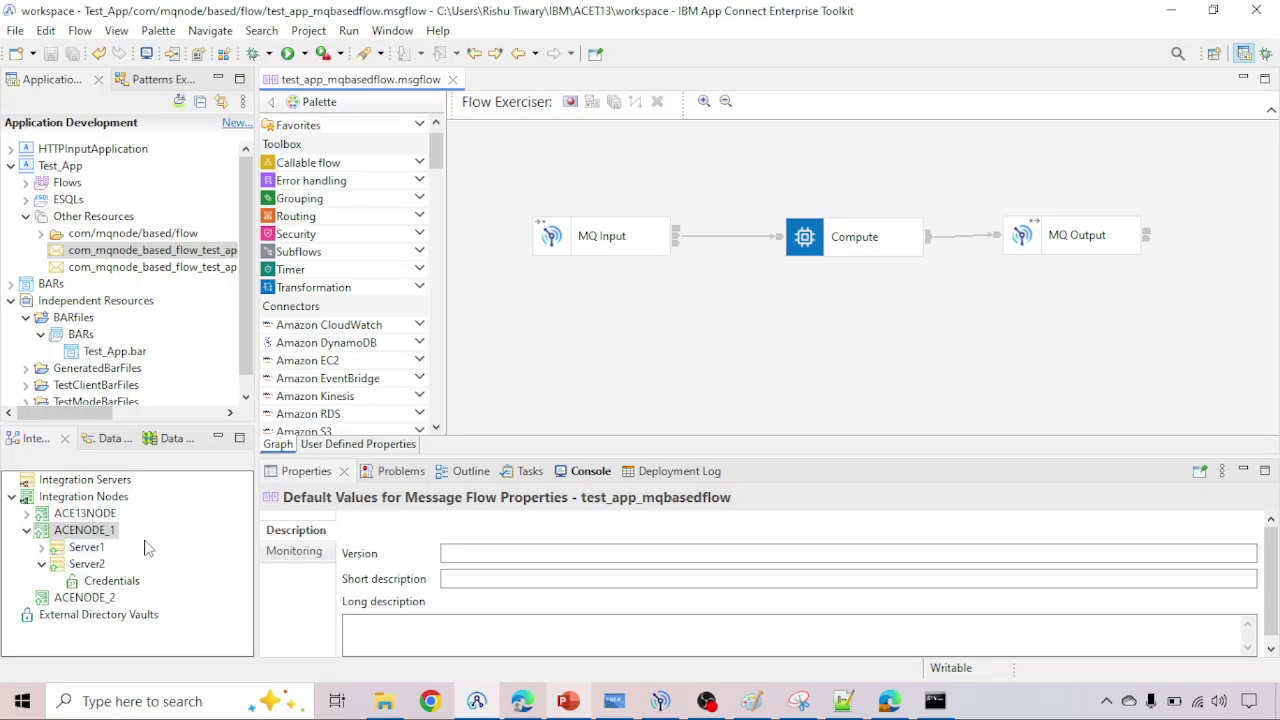
Step: Launch the debugger for Server1 under ACENODE_1, configuring its flow debug port as 1458
click(42, 547)
click(74, 552)
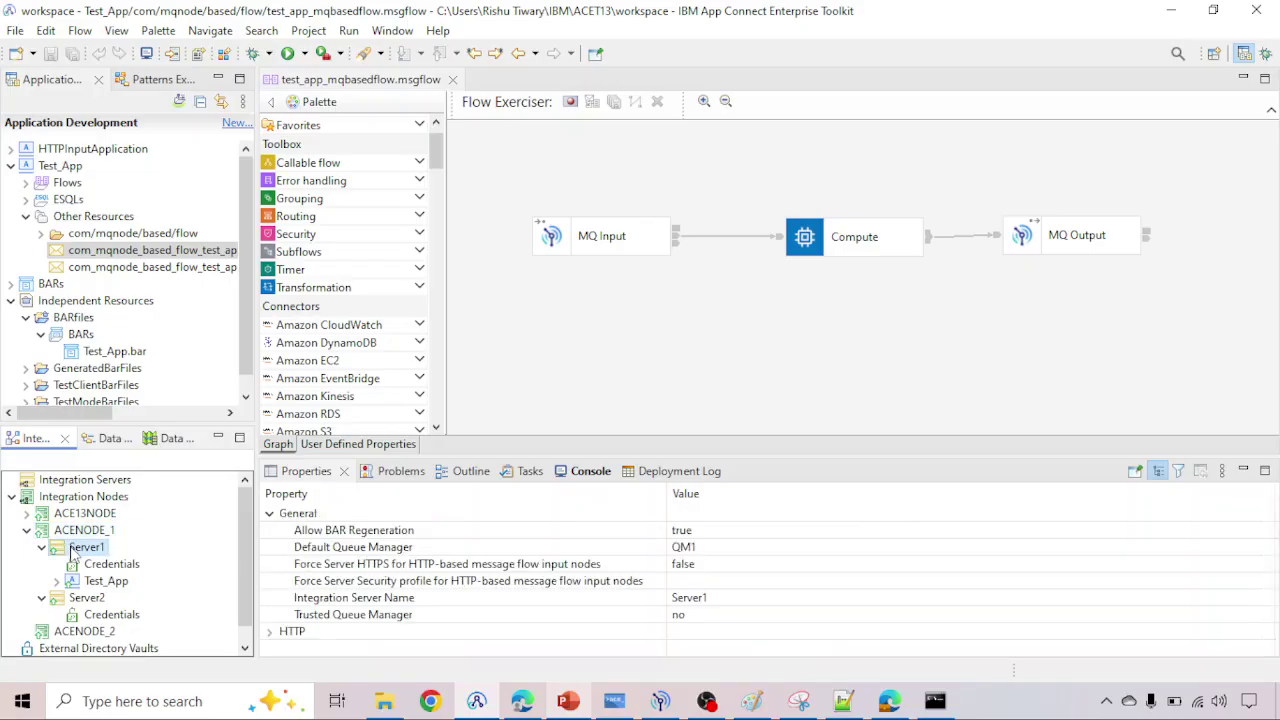
right_click(74, 552)
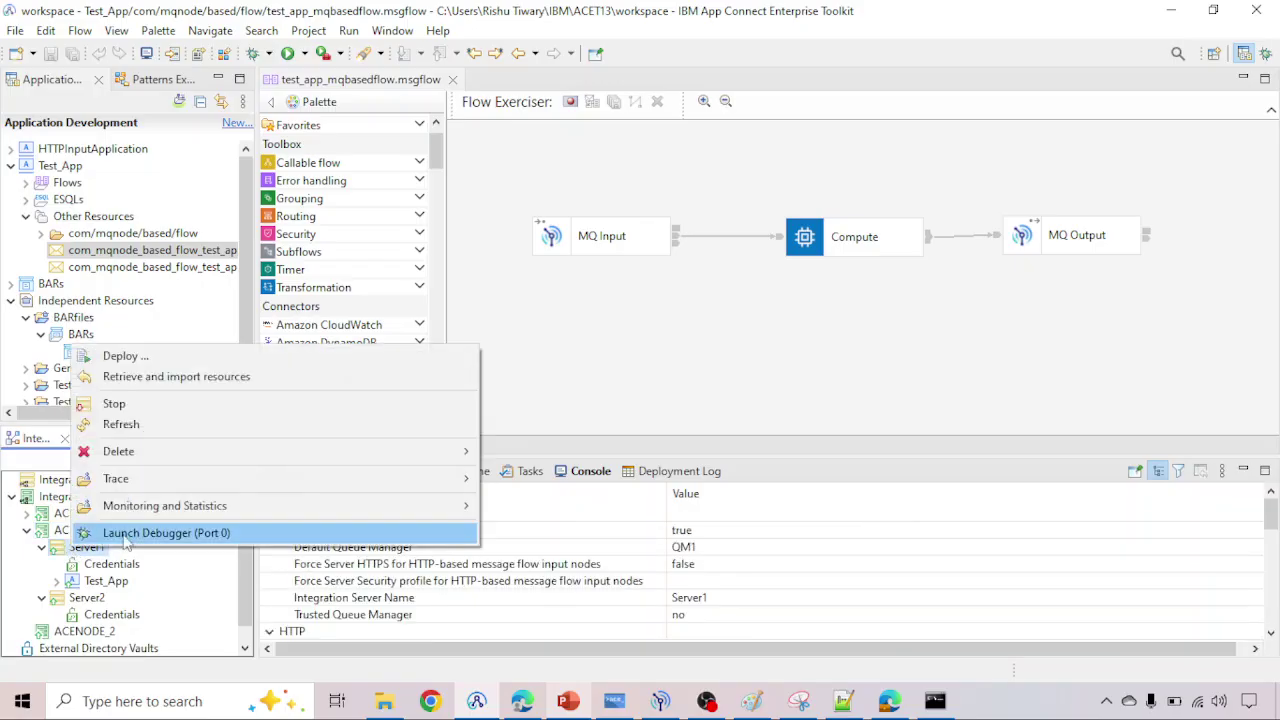
click(205, 533)
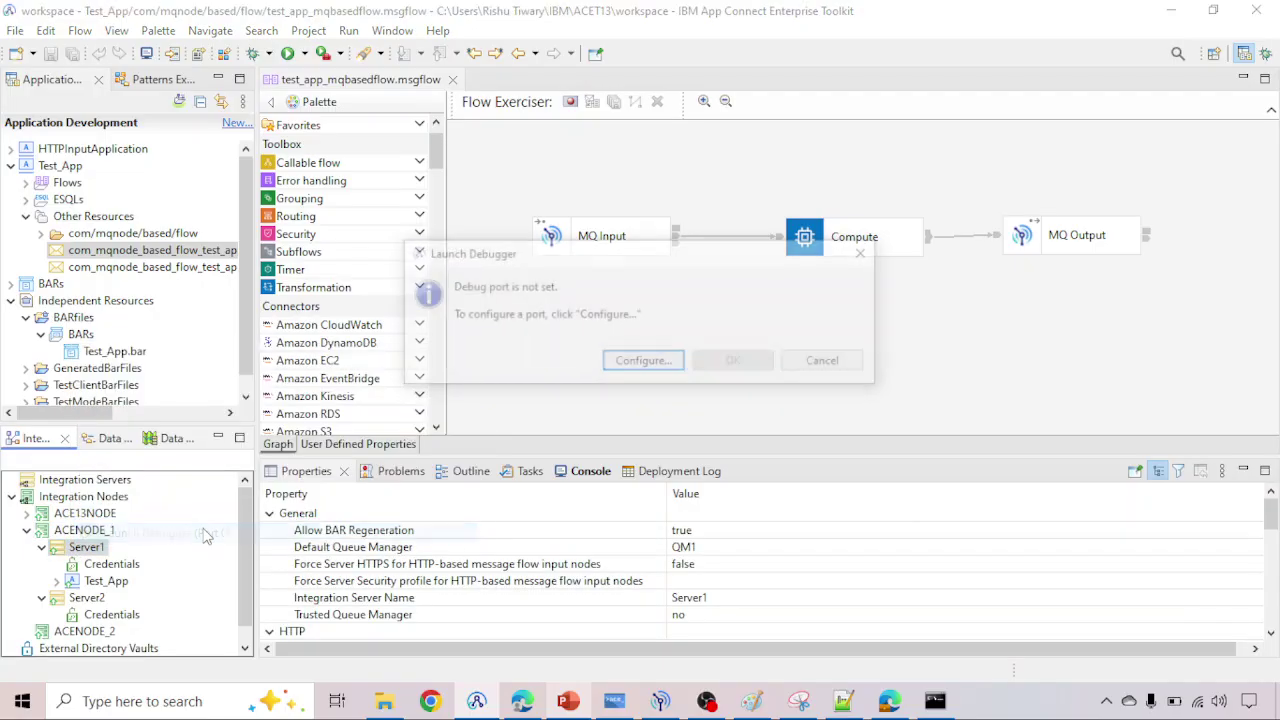
click(640, 363)
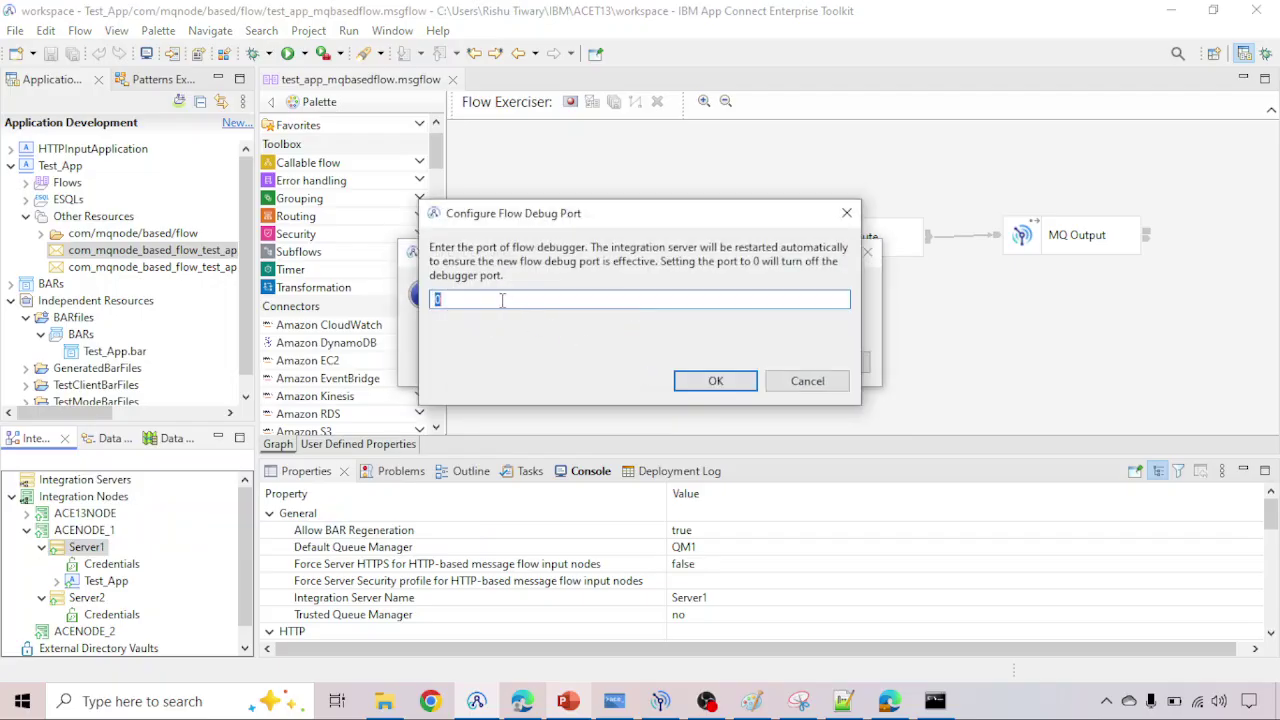
key(BackSpace)
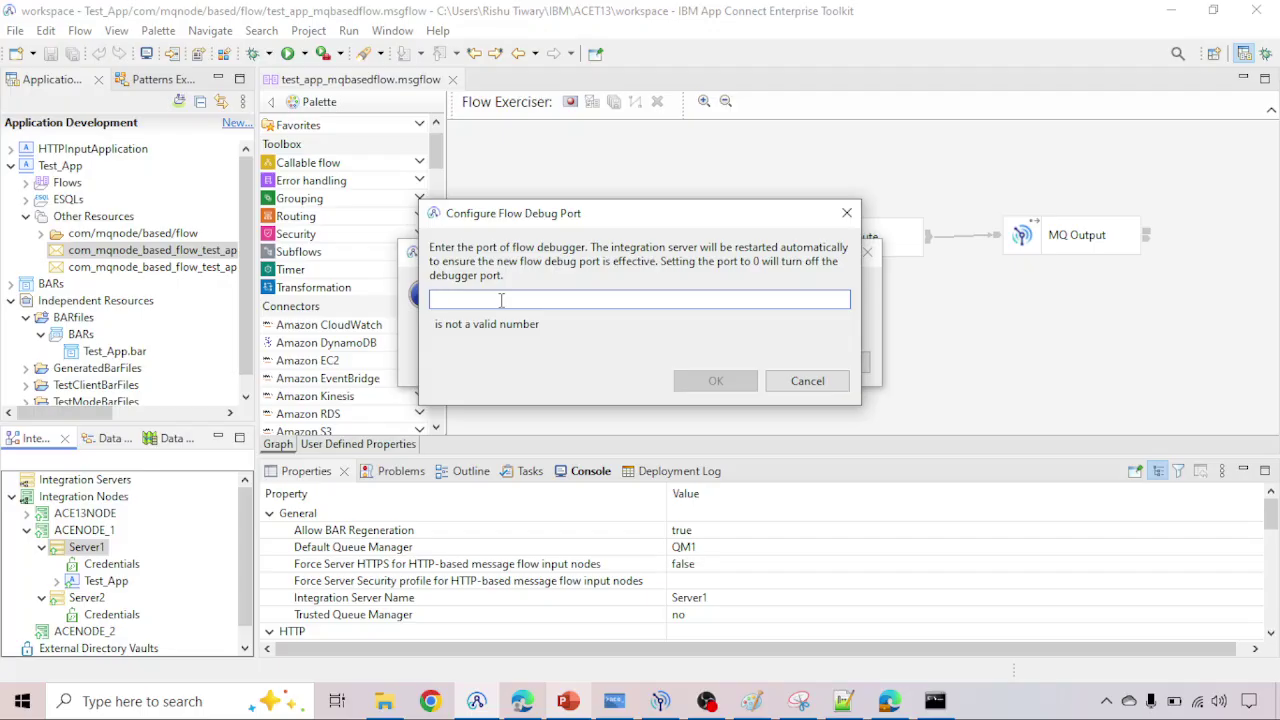
text(14)
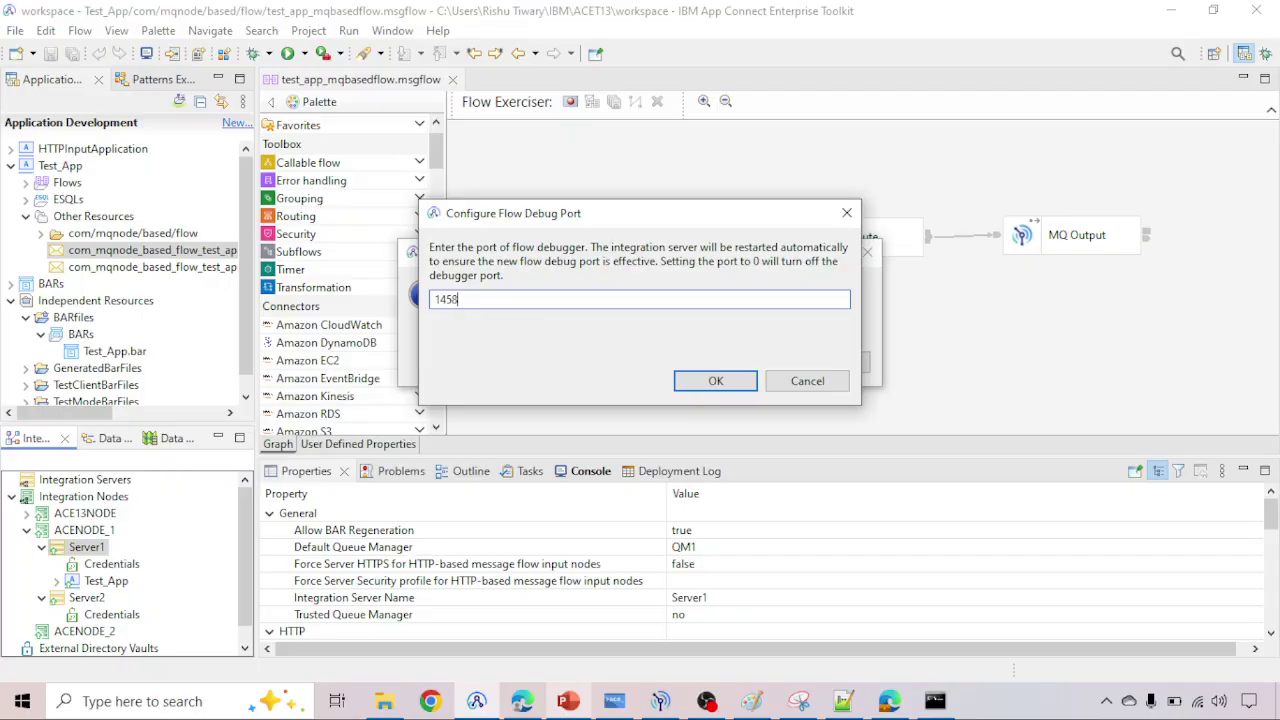
text(58)
click(696, 378)
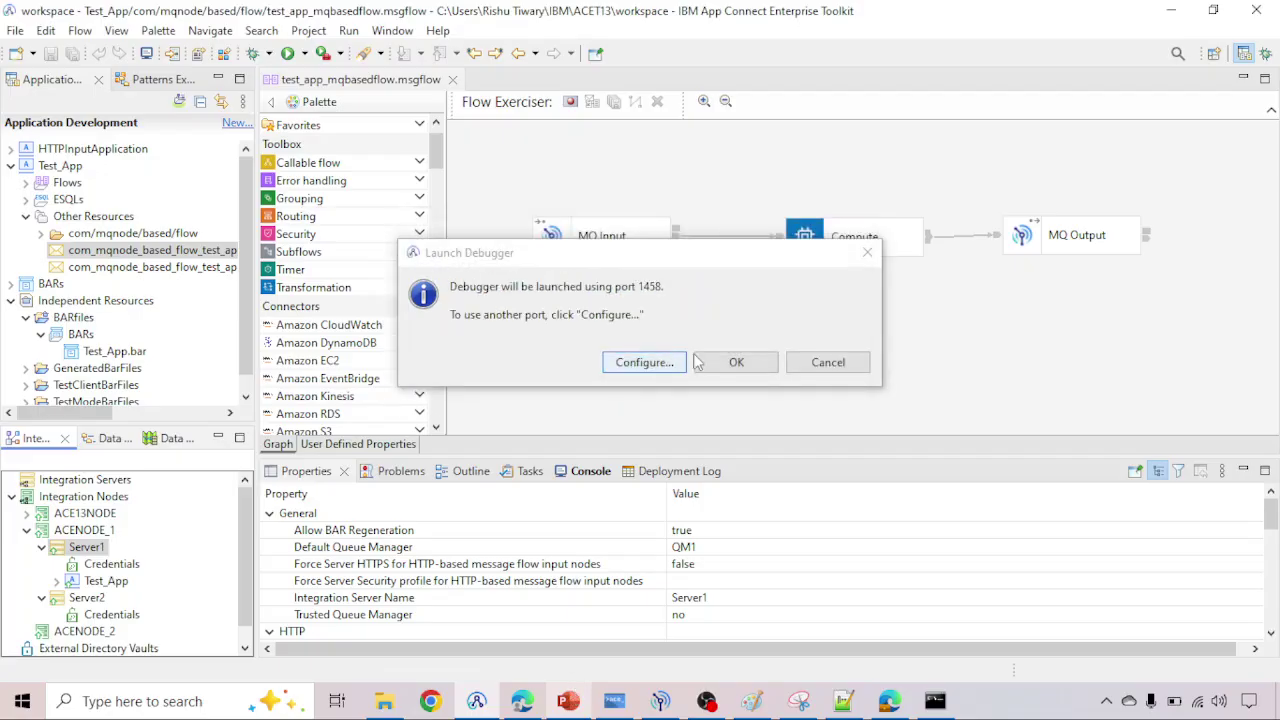
click(736, 363)
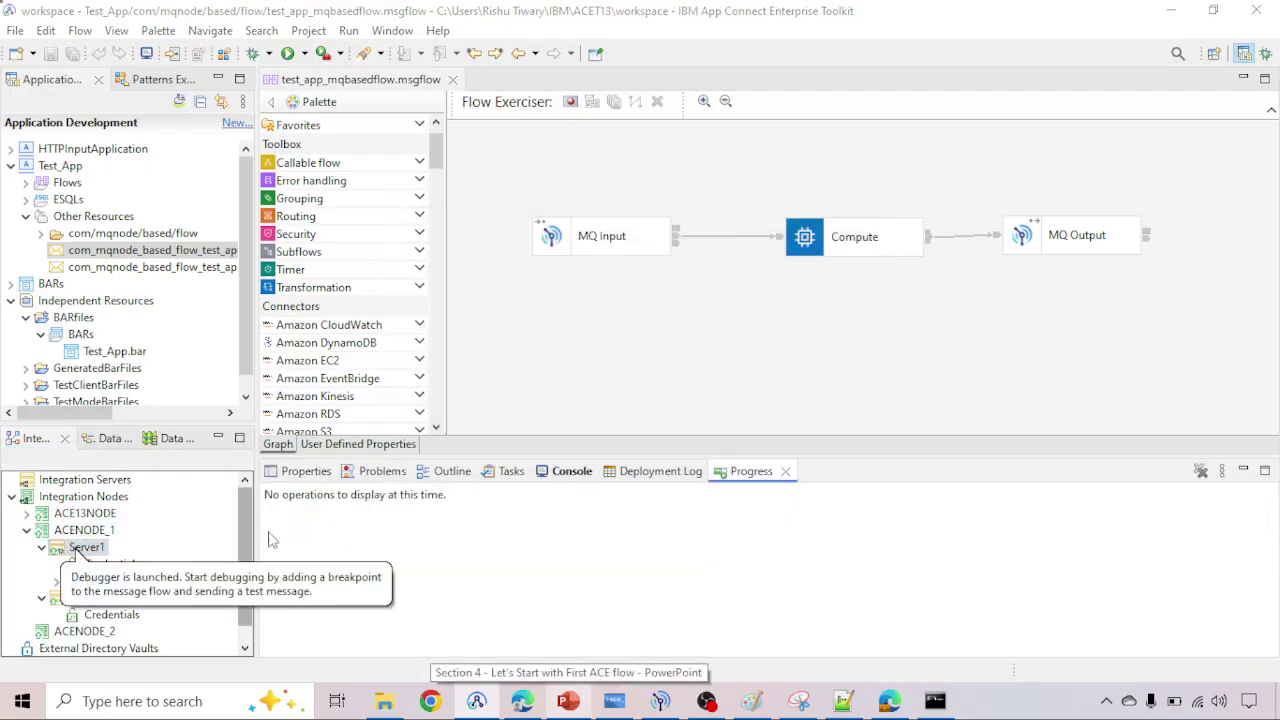
Step: Review the debugger options available for Server1, then terminate its debugger on port 1458
right_click(80, 553)
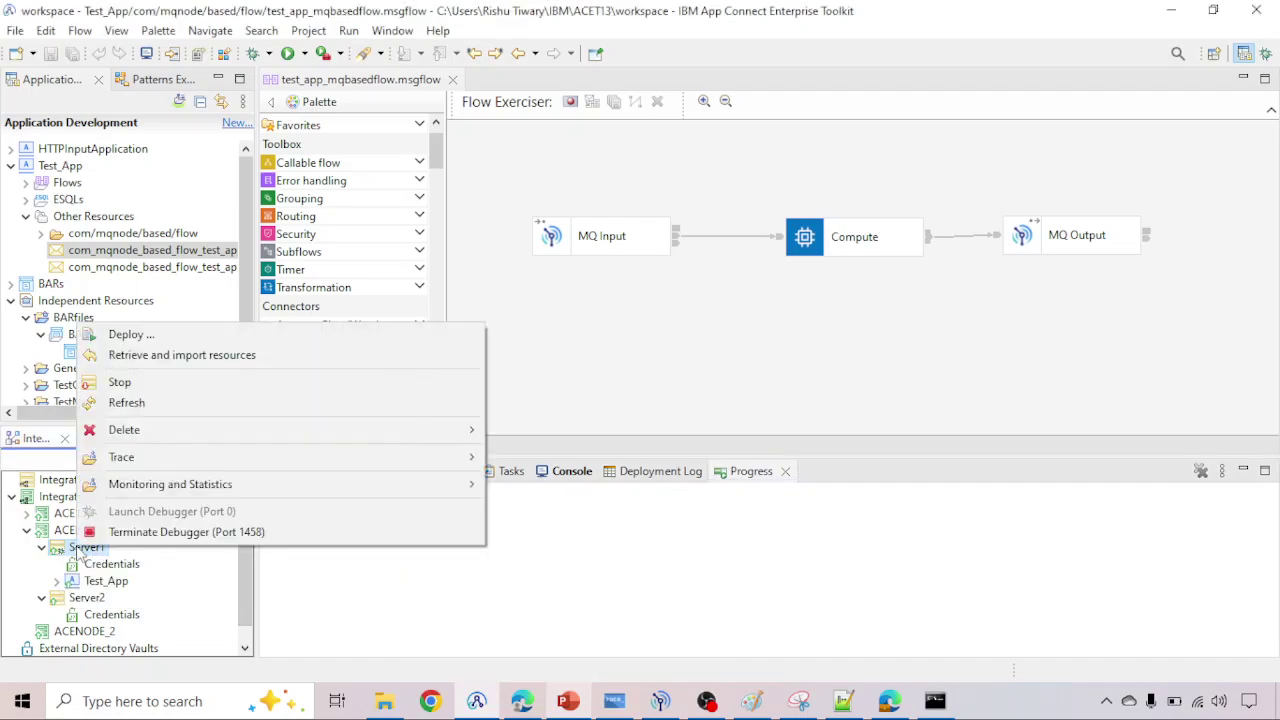
key(Escape)
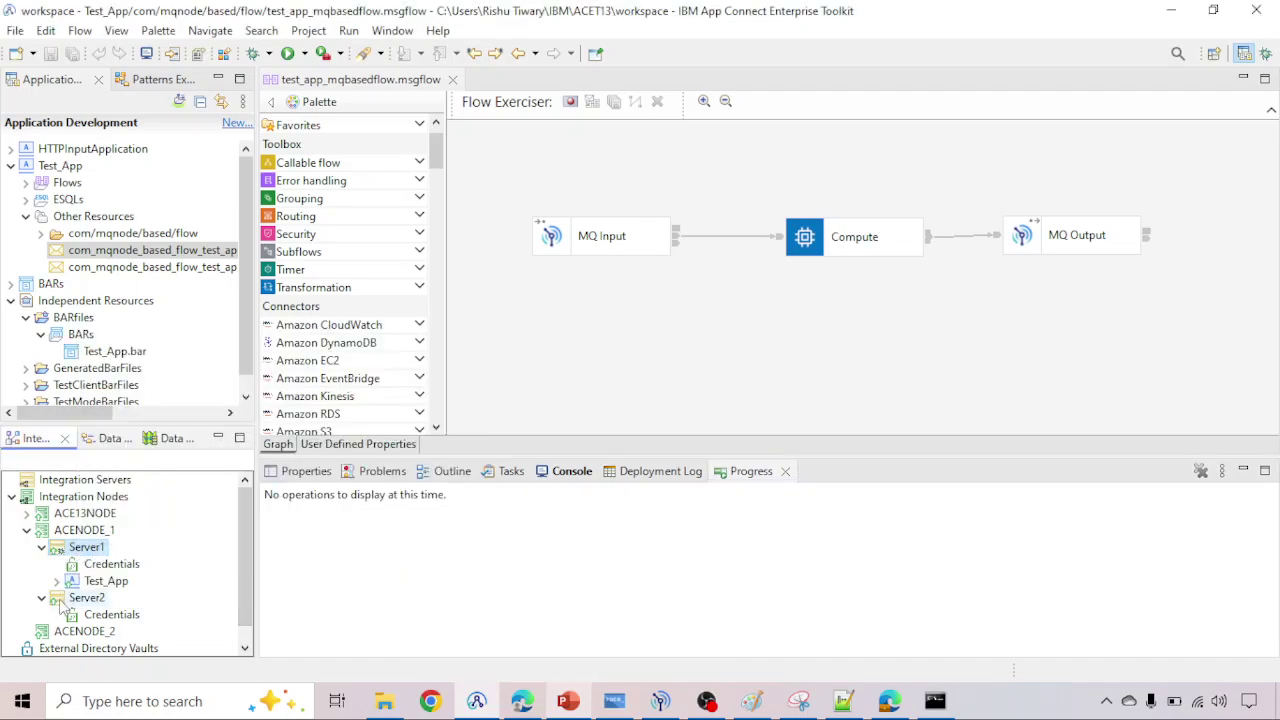
right_click(82, 553)
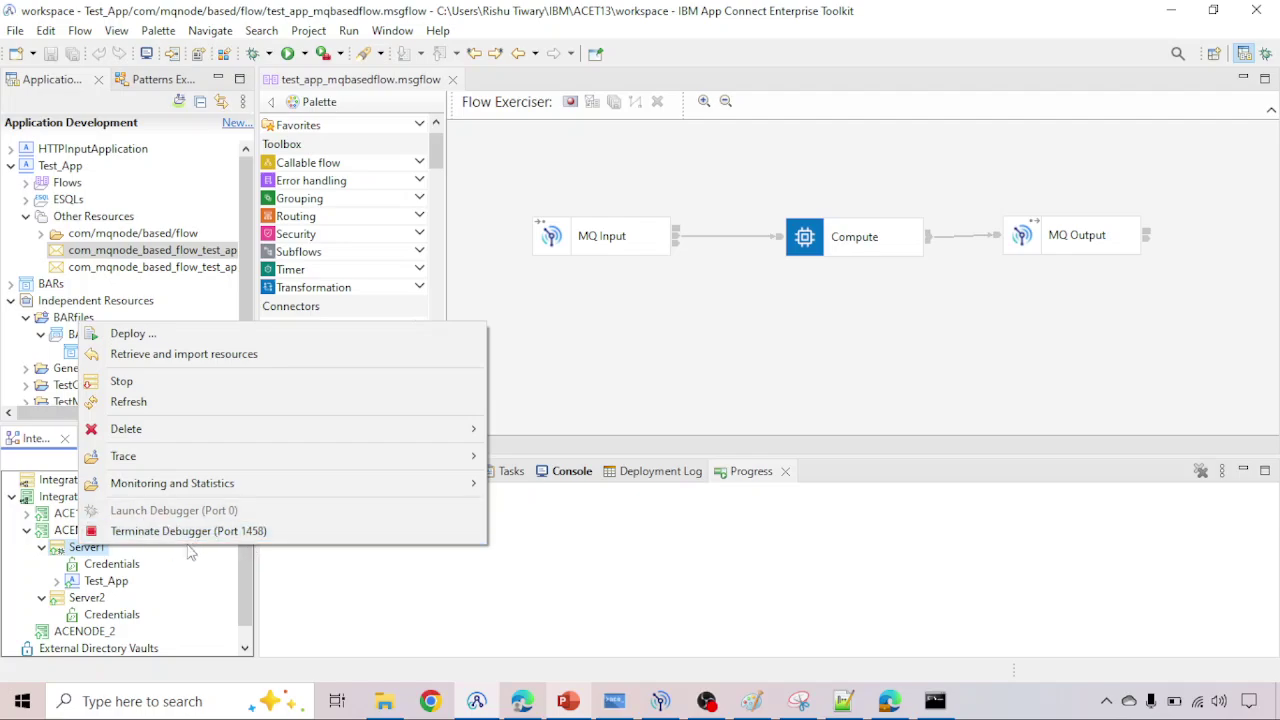
click(115, 565)
right_click(87, 550)
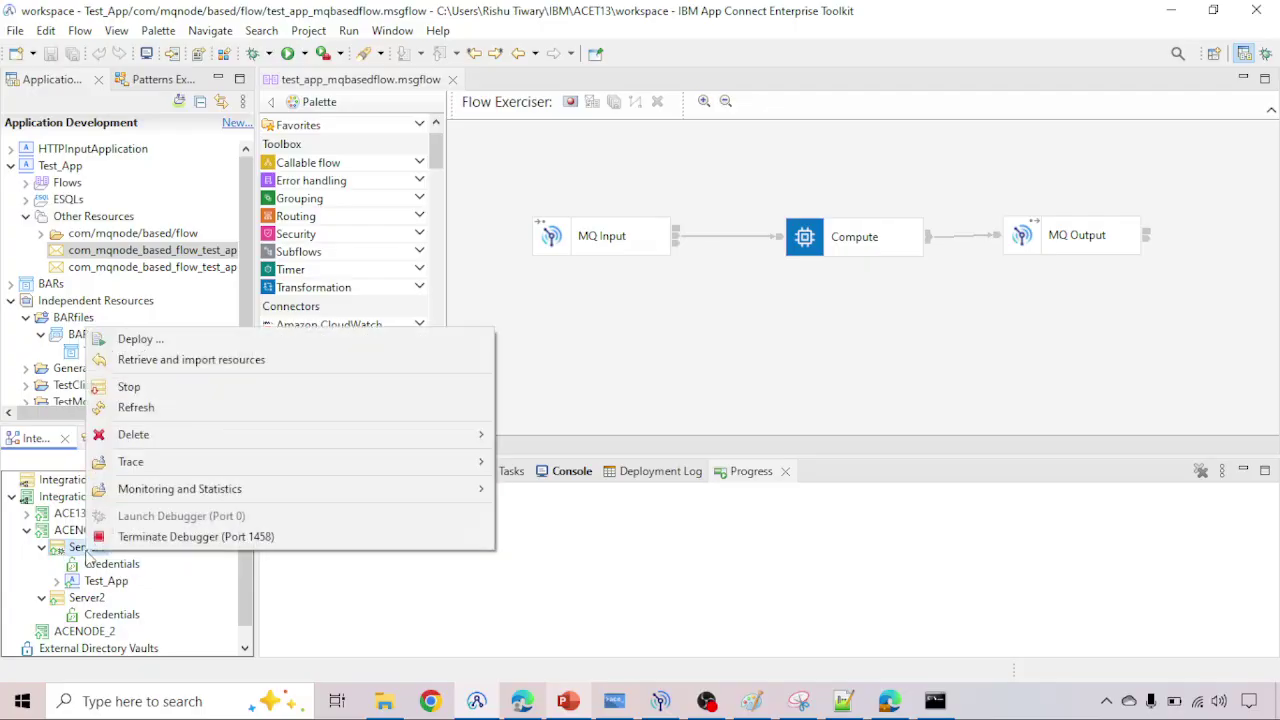
click(137, 545)
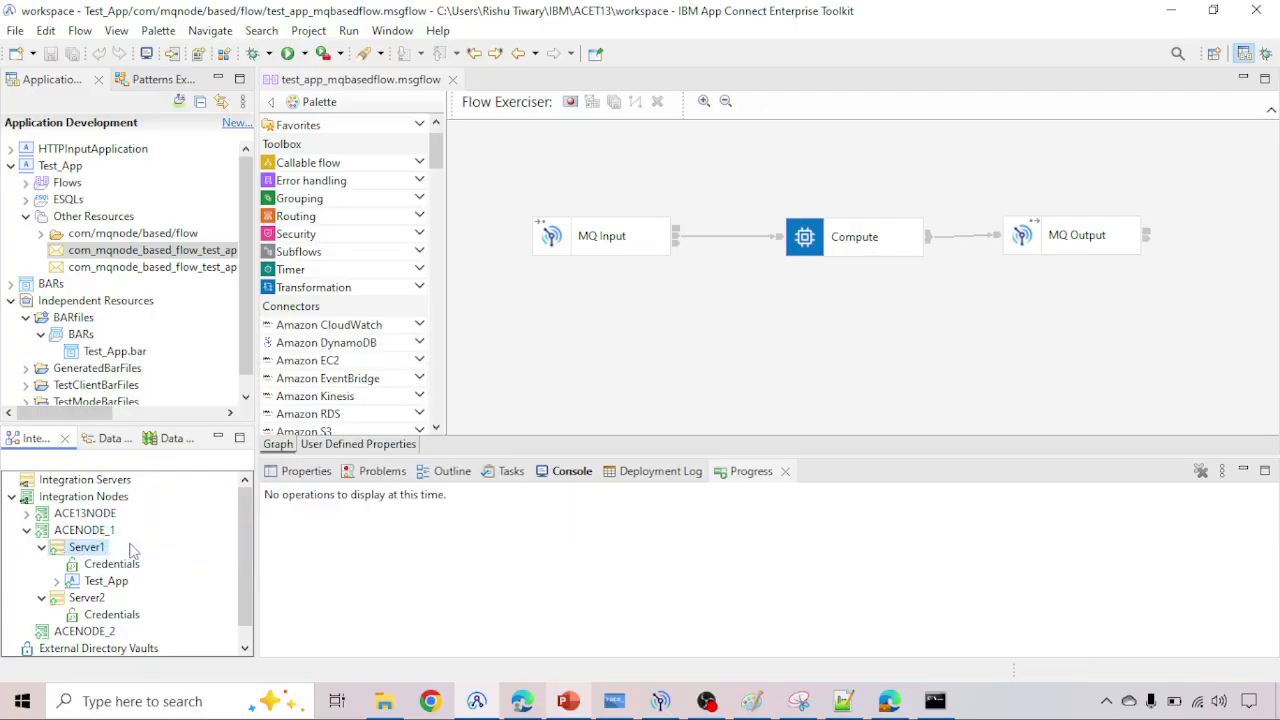
Step: Launch the debugger for Server1 on port 1458 and check the debugger options available for the server
right_click(78, 553)
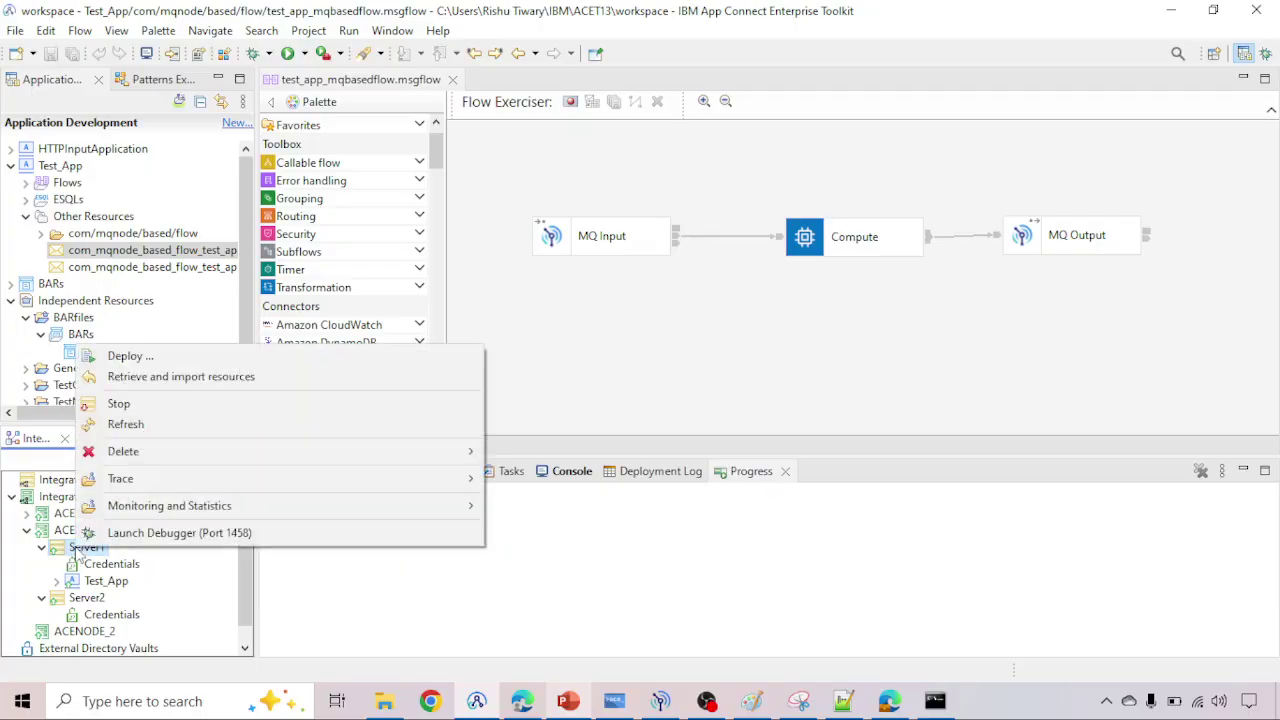
click(159, 536)
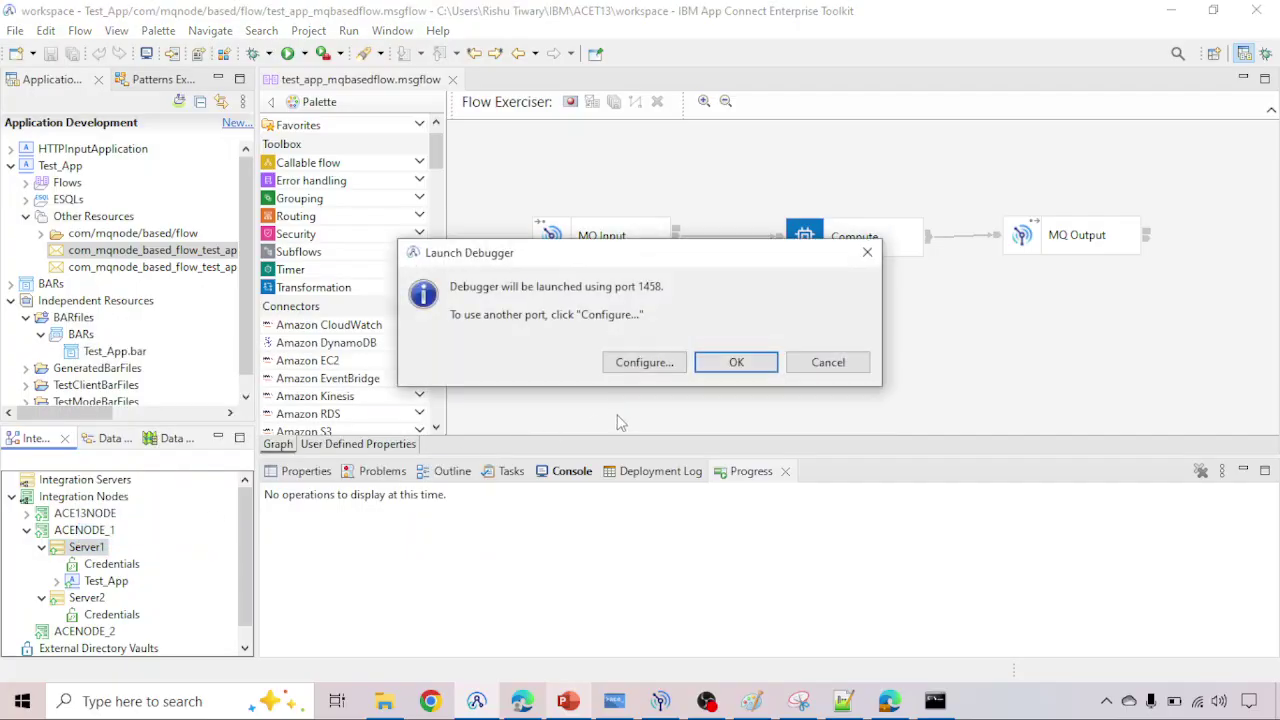
click(737, 363)
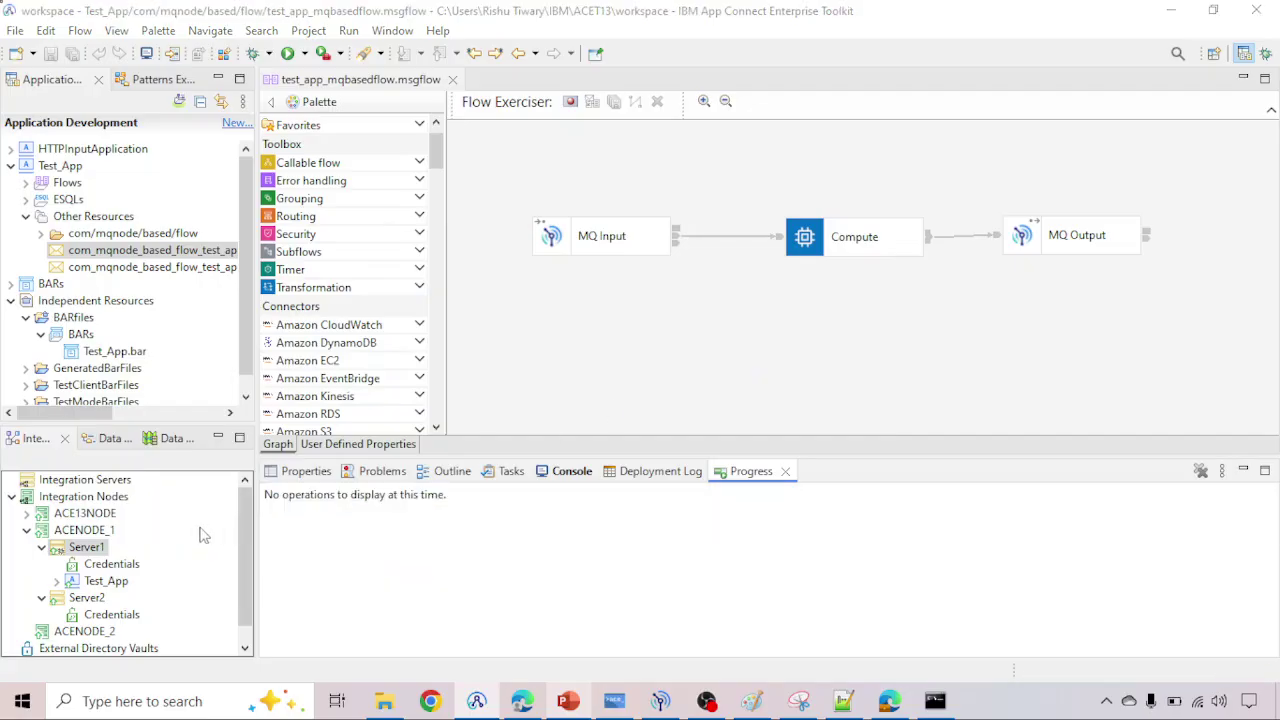
right_click(80, 552)
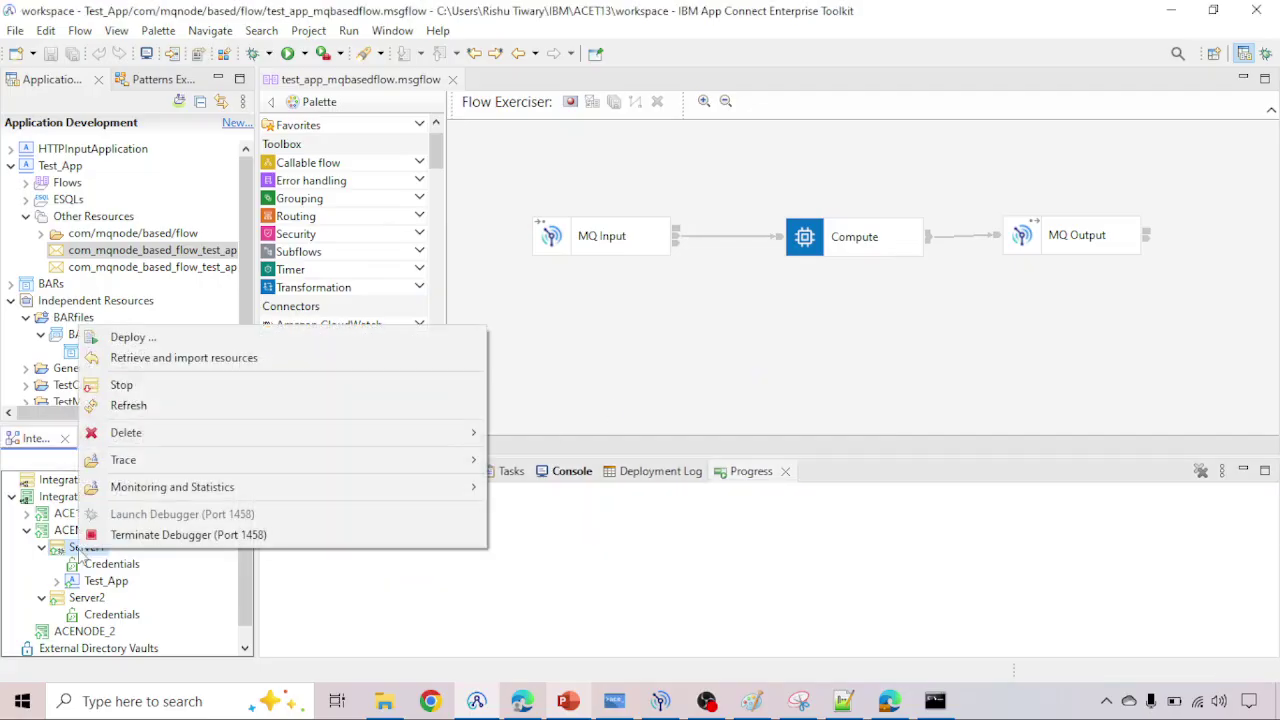
click(352, 587)
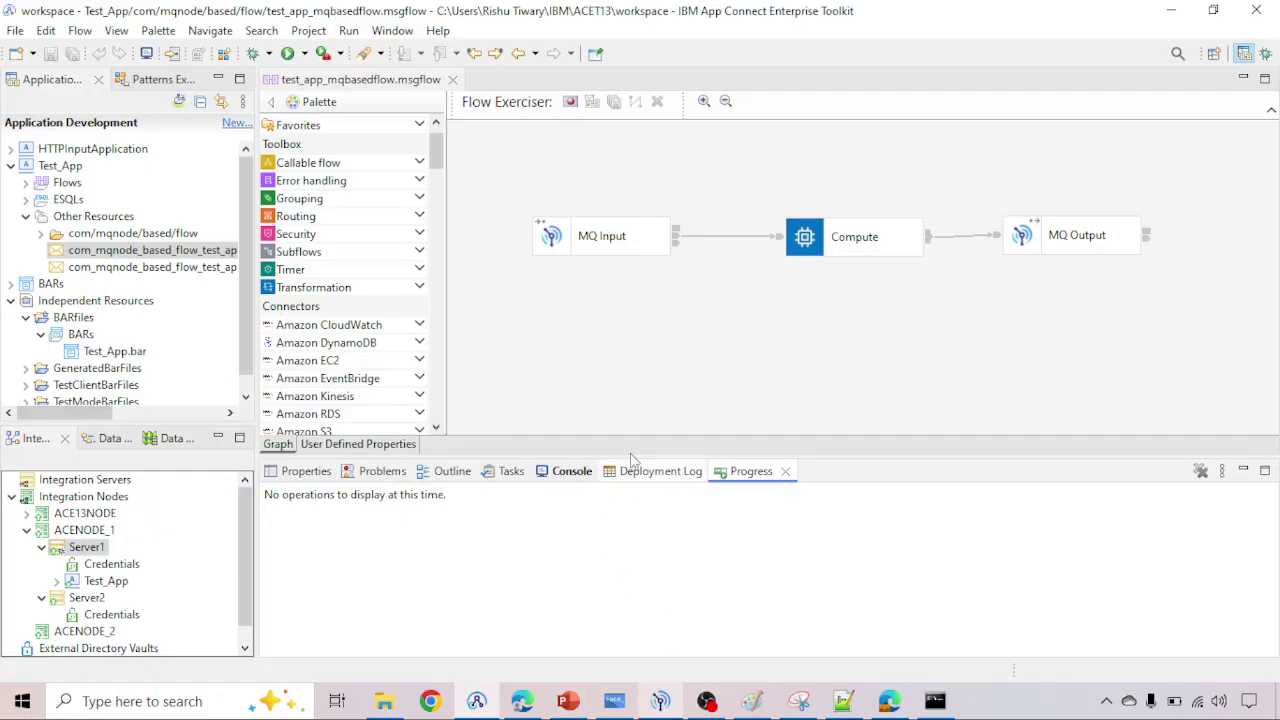
Step: Add a breakpoint on the connection from MQ Input to Compute, and breakpoints after the Compute node
right_click(727, 243)
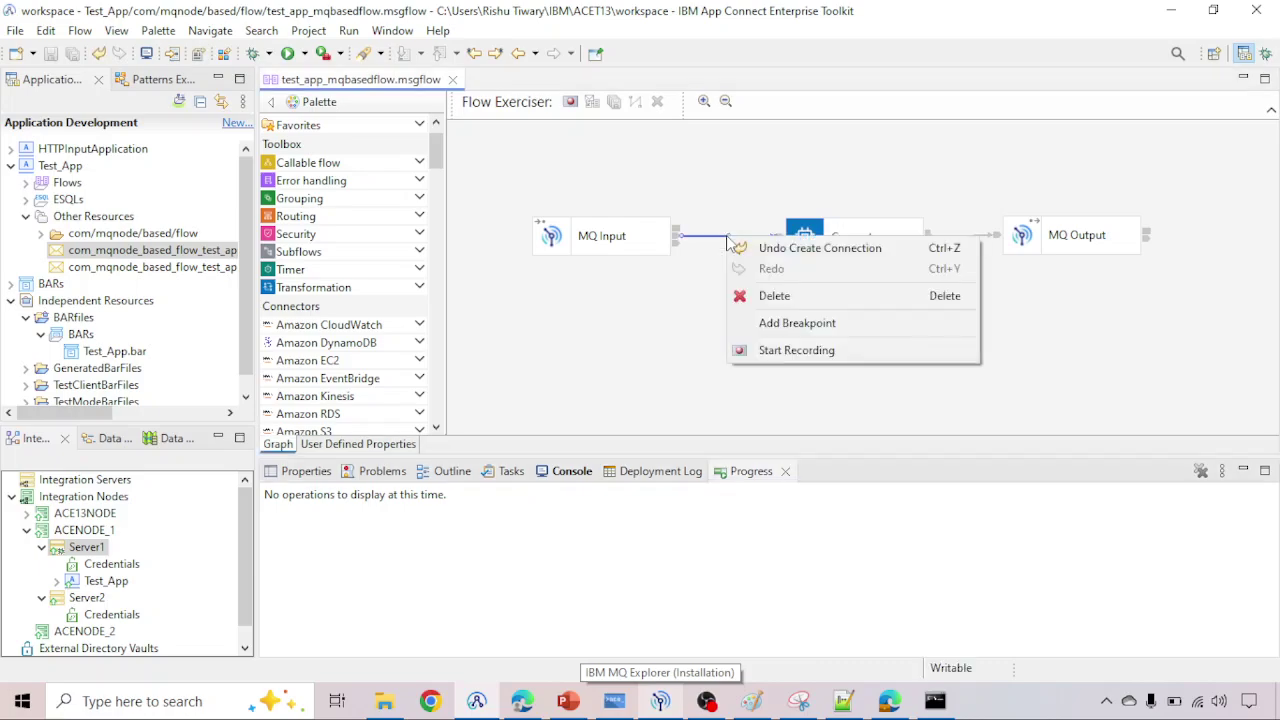
click(790, 330)
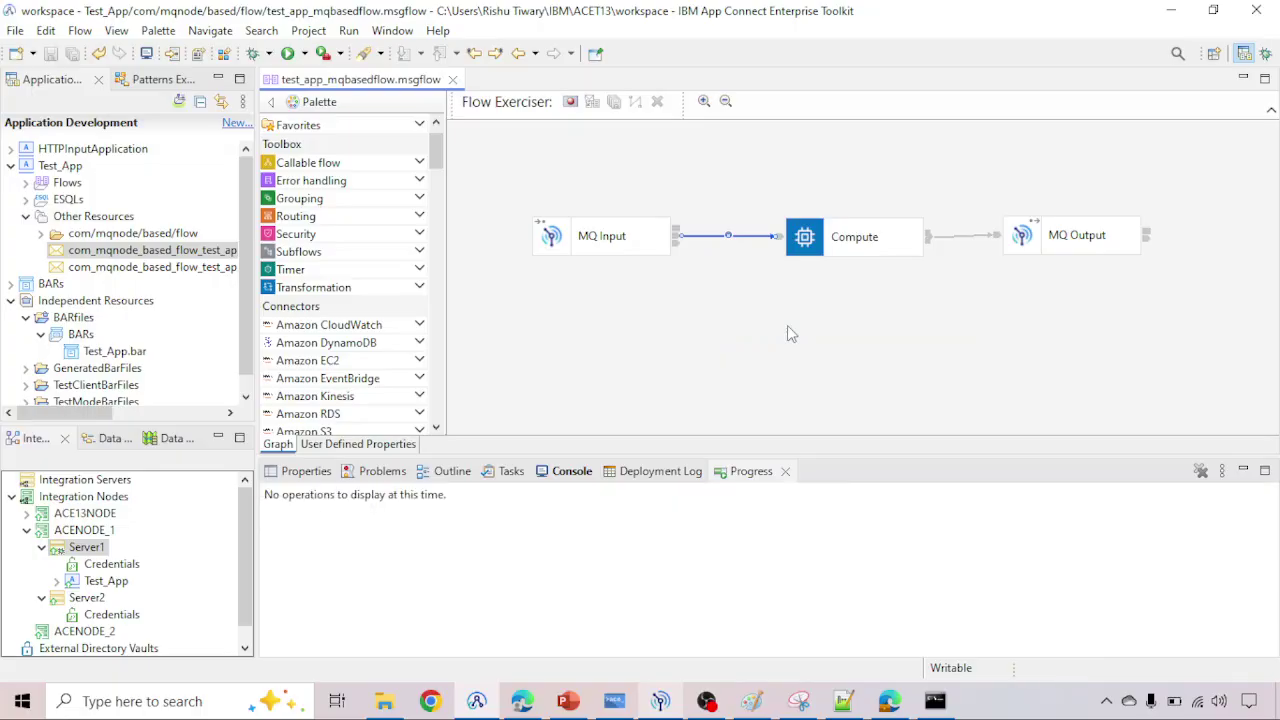
right_click(877, 237)
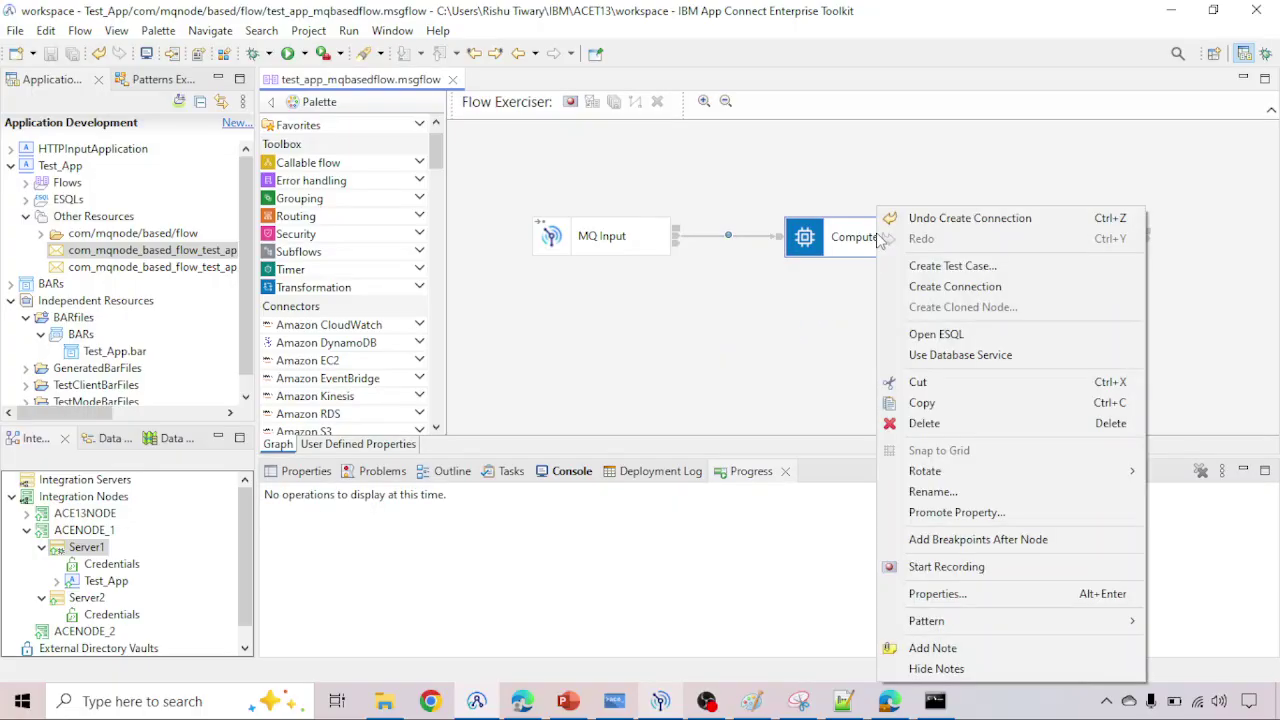
click(952, 545)
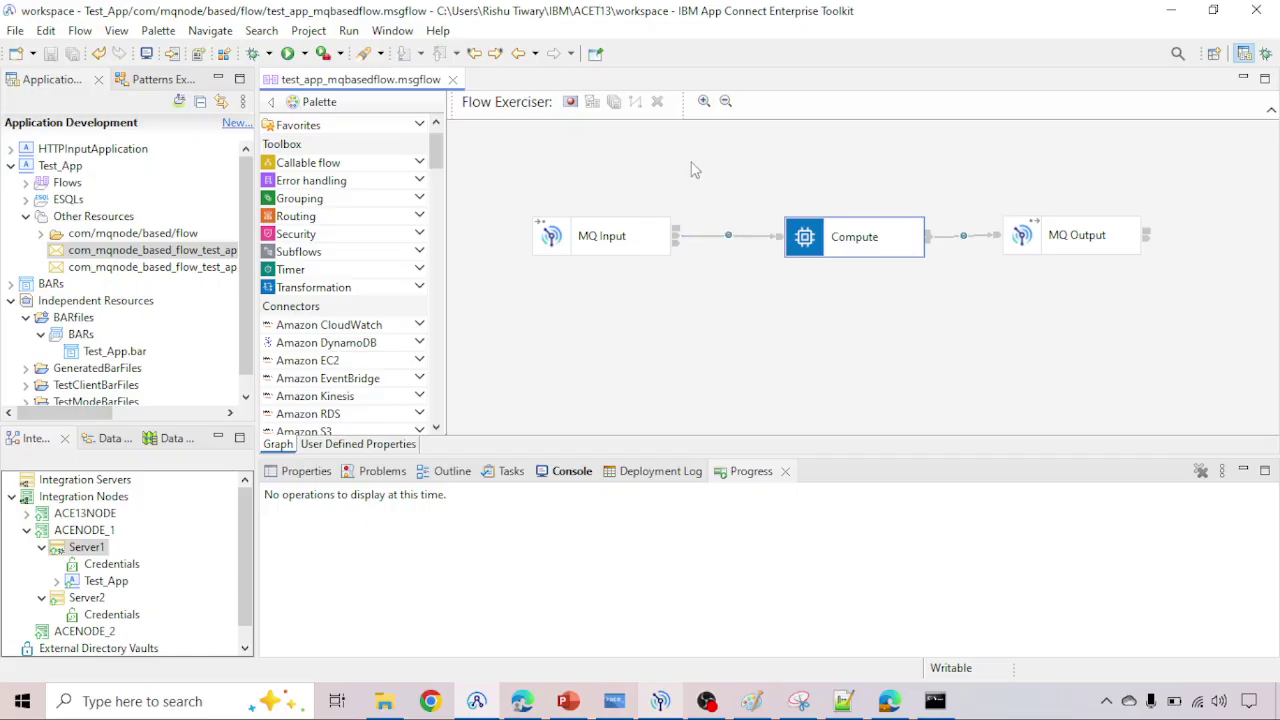
Step: Open the Compute node's ESQL and add a breakpoint on the line Set OutputRoot = InputRoot
double_click(838, 234)
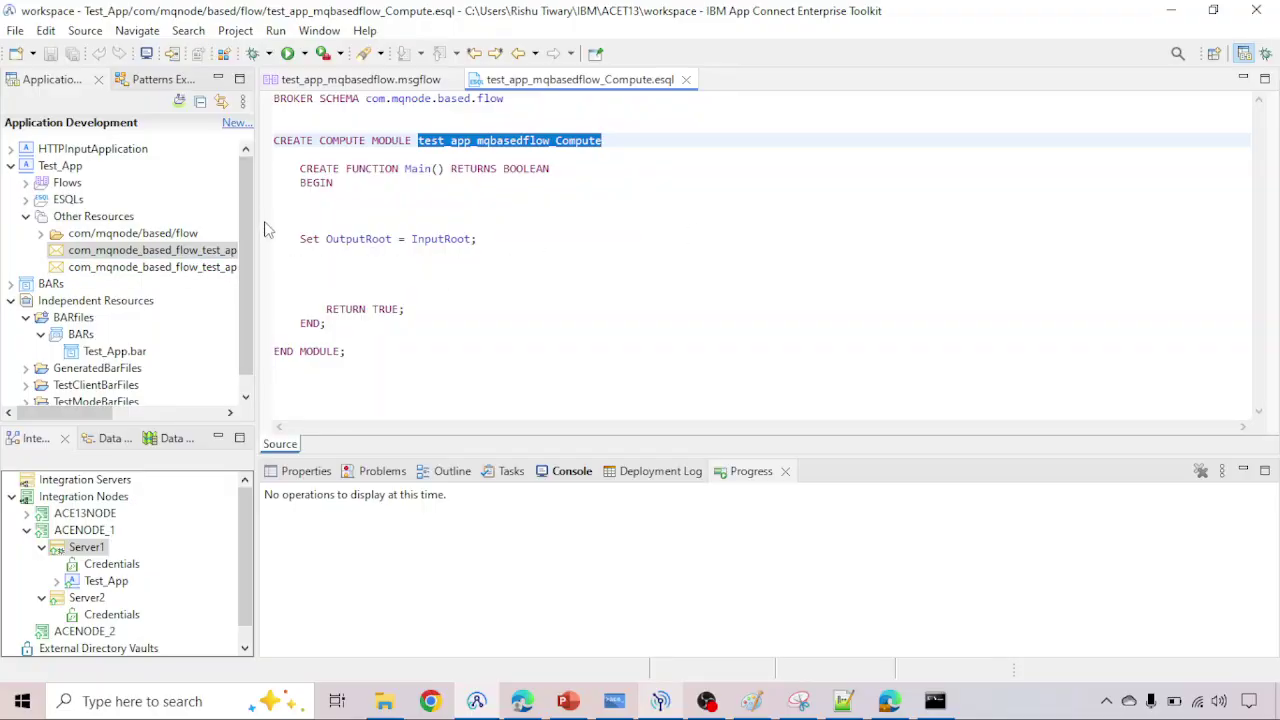
right_click(266, 225)
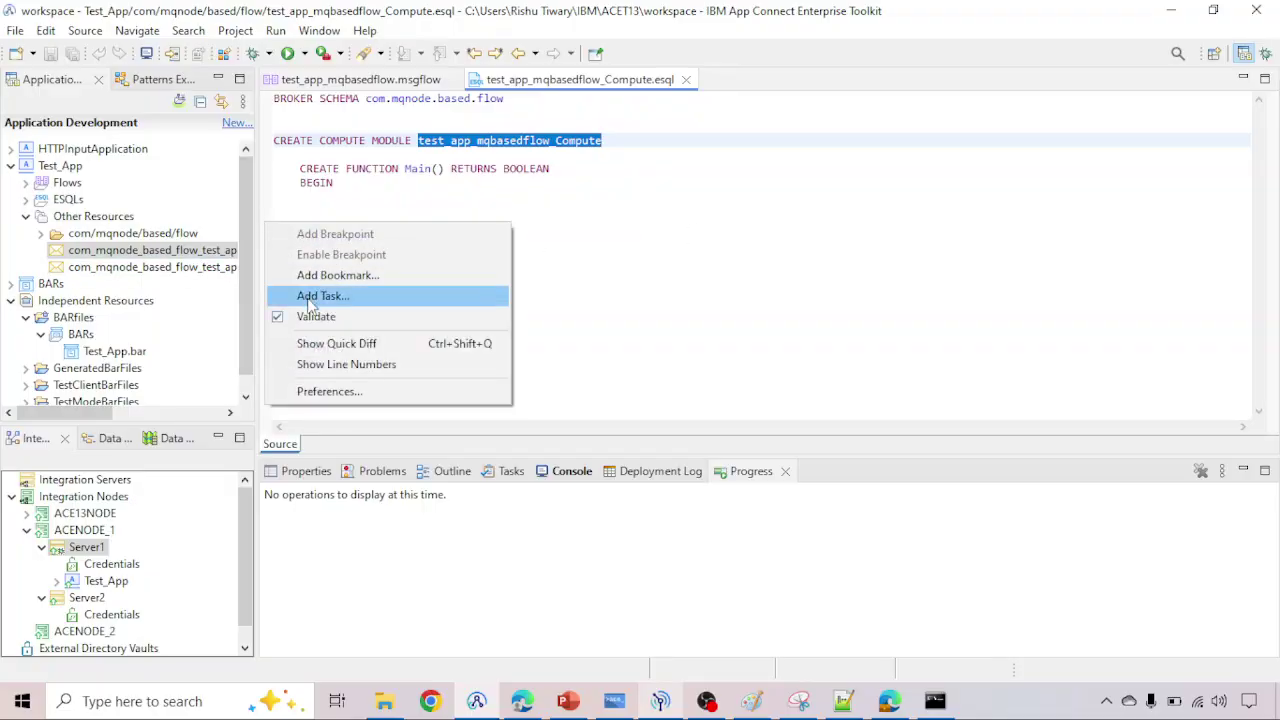
click(285, 185)
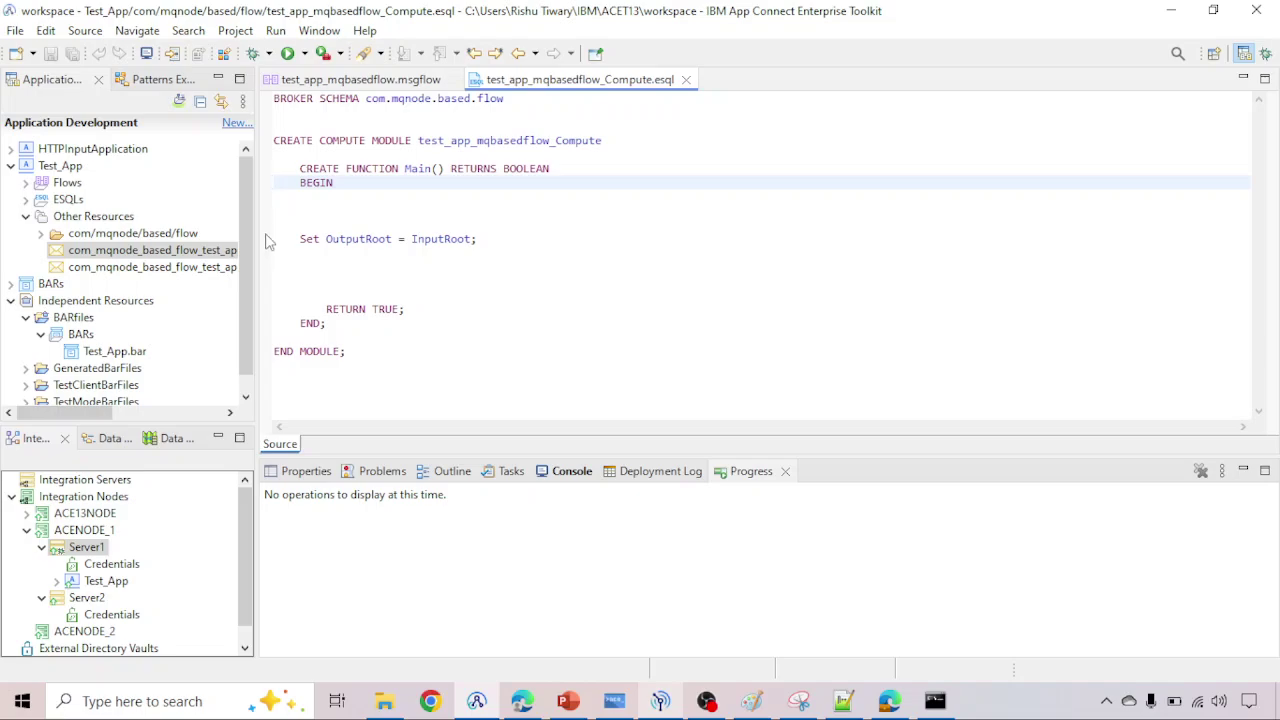
right_click(268, 242)
click(304, 248)
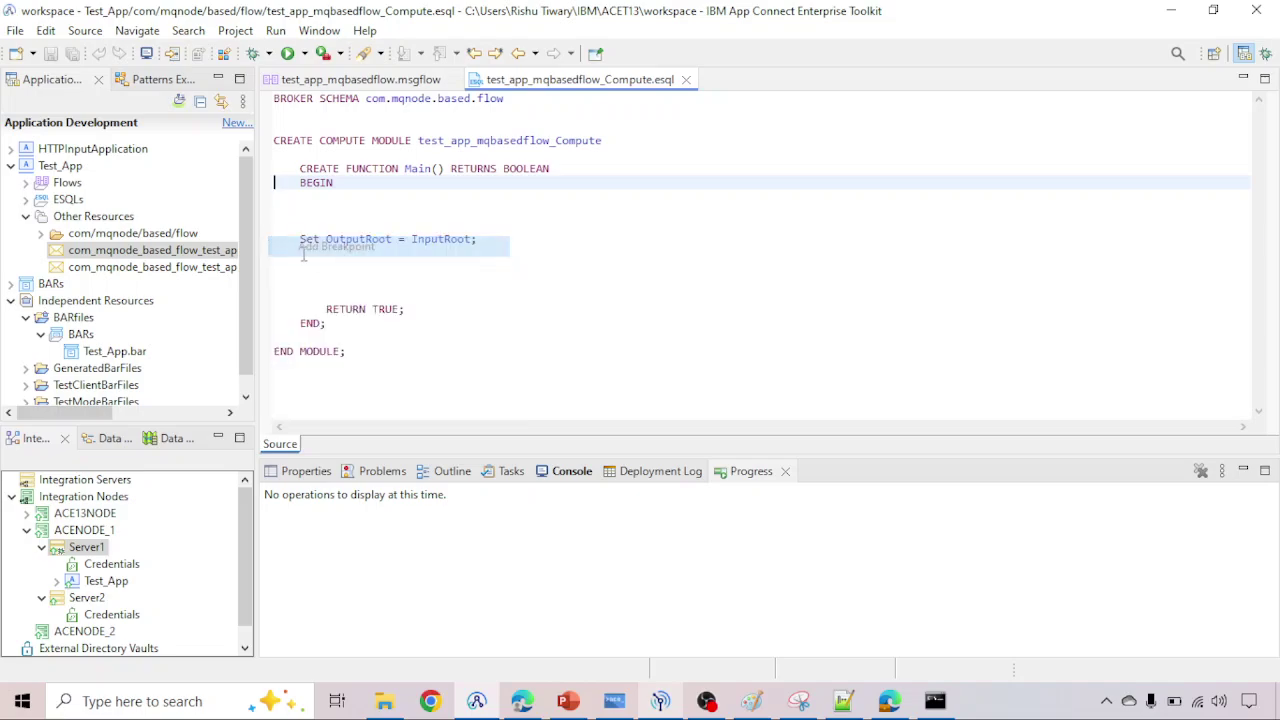
Step: Show the line numbers in the Compute ESQL source and hide them again
right_click(268, 194)
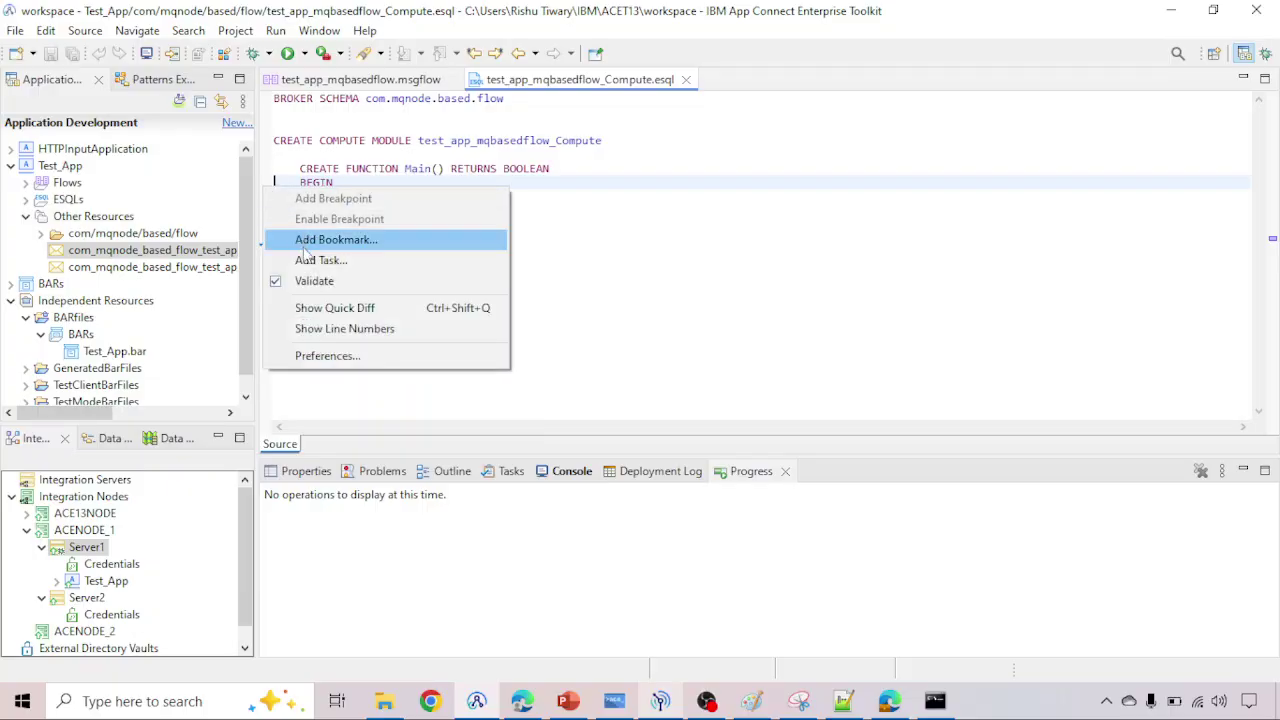
click(322, 328)
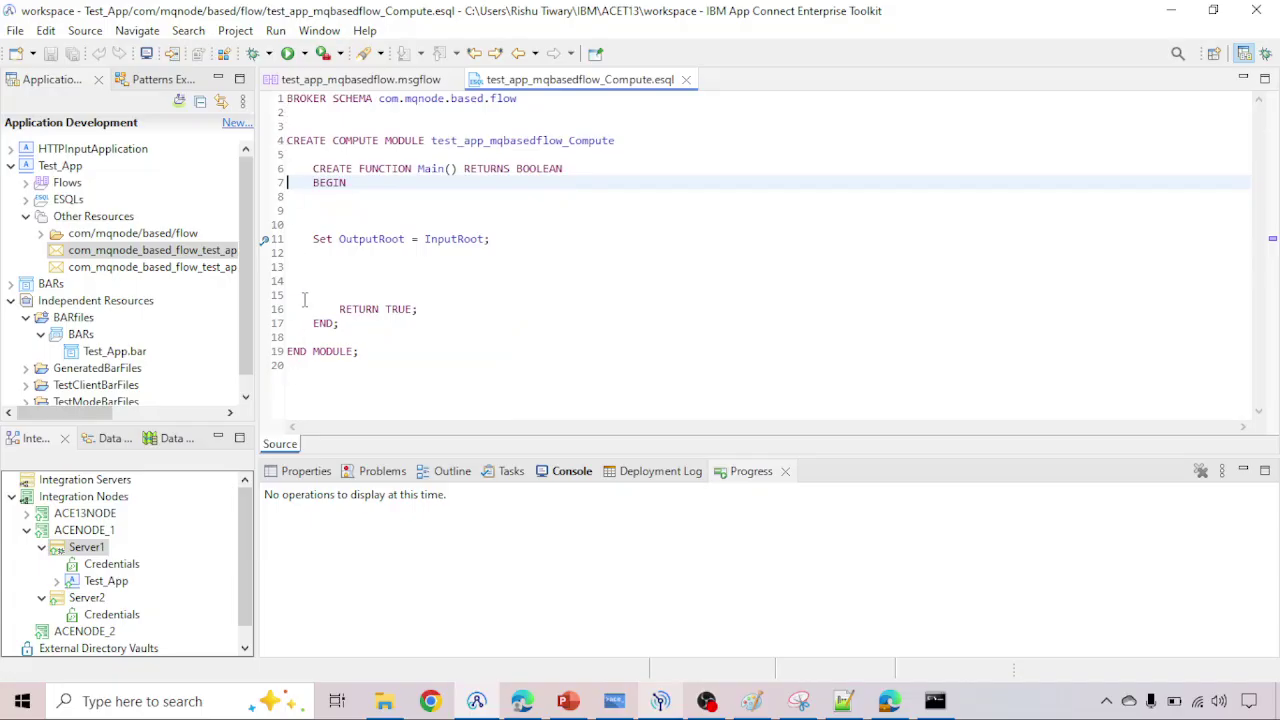
right_click(283, 205)
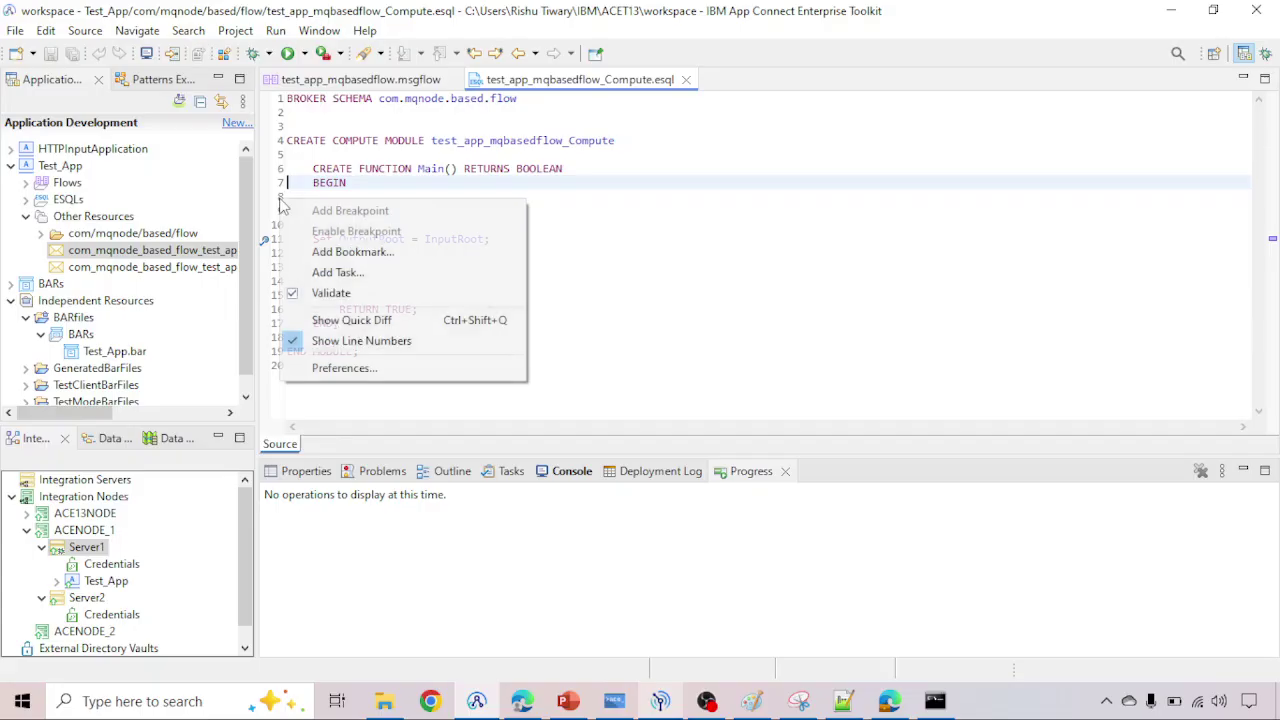
click(330, 341)
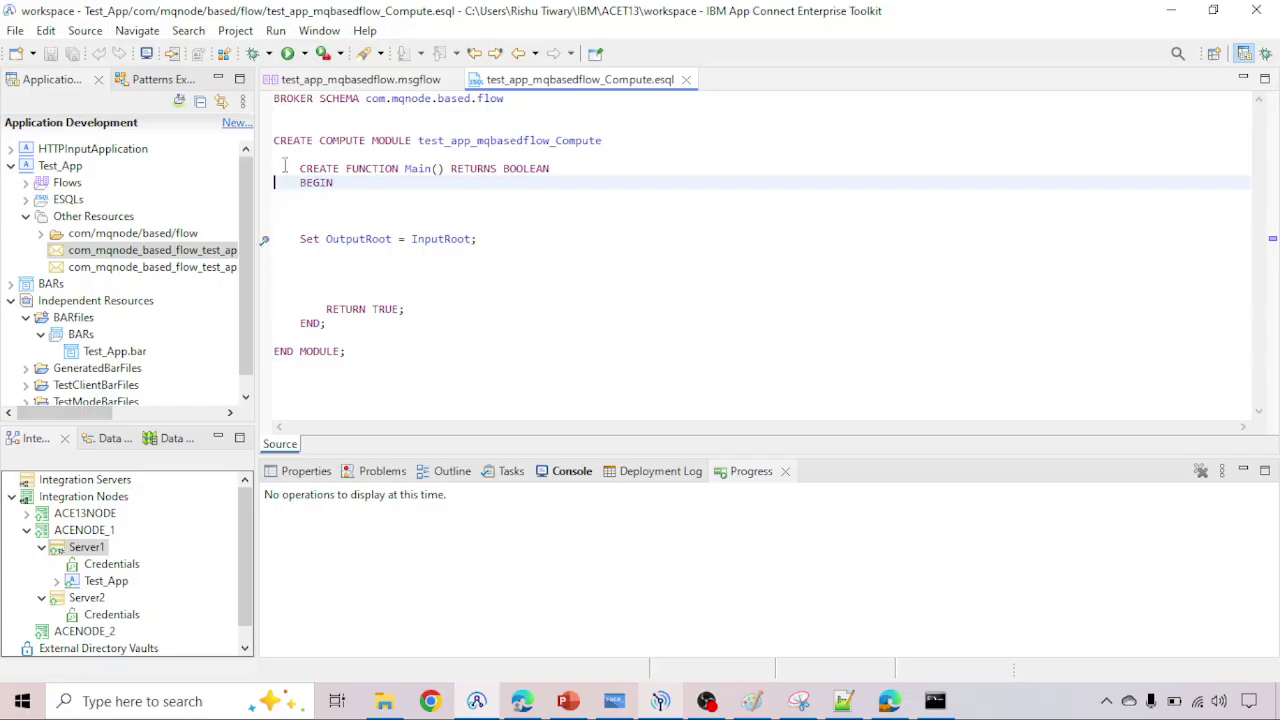
Step: Close the Compute ESQL file and, in MQ Explorer, put a test message containing a surname on SOURCE_TESTAPP.IN of QM1
click(686, 80)
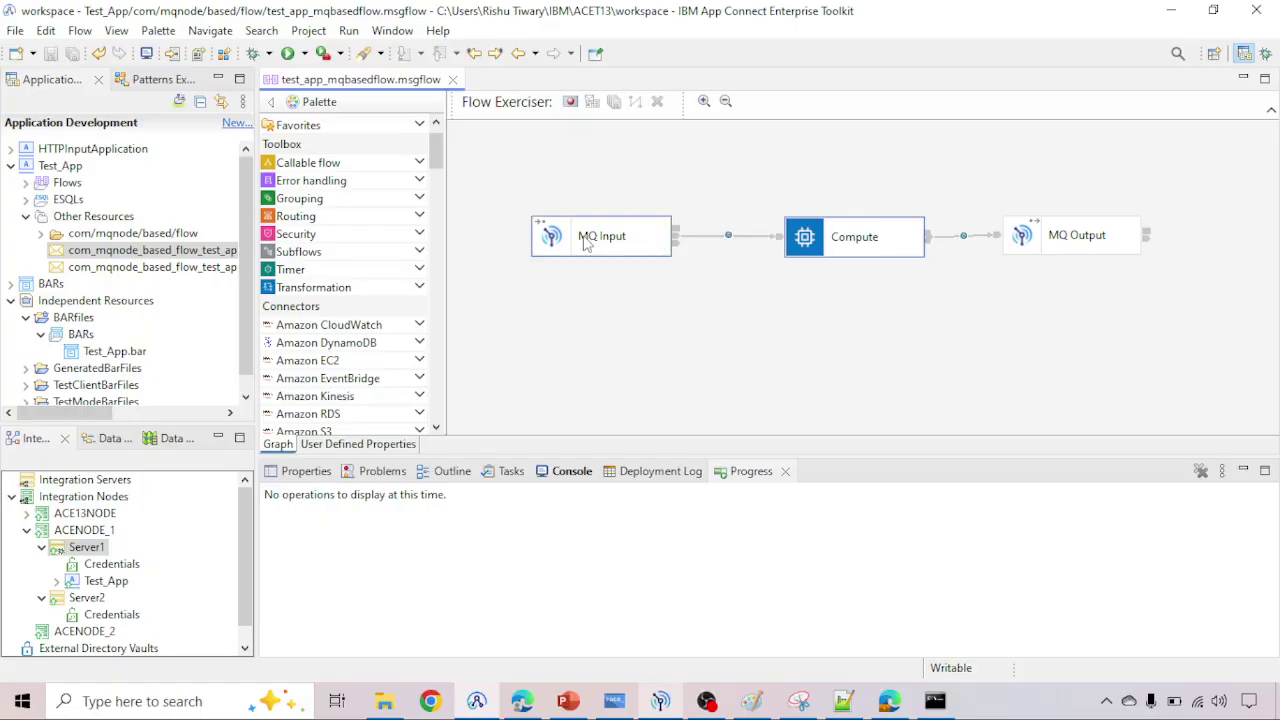
click(660, 701)
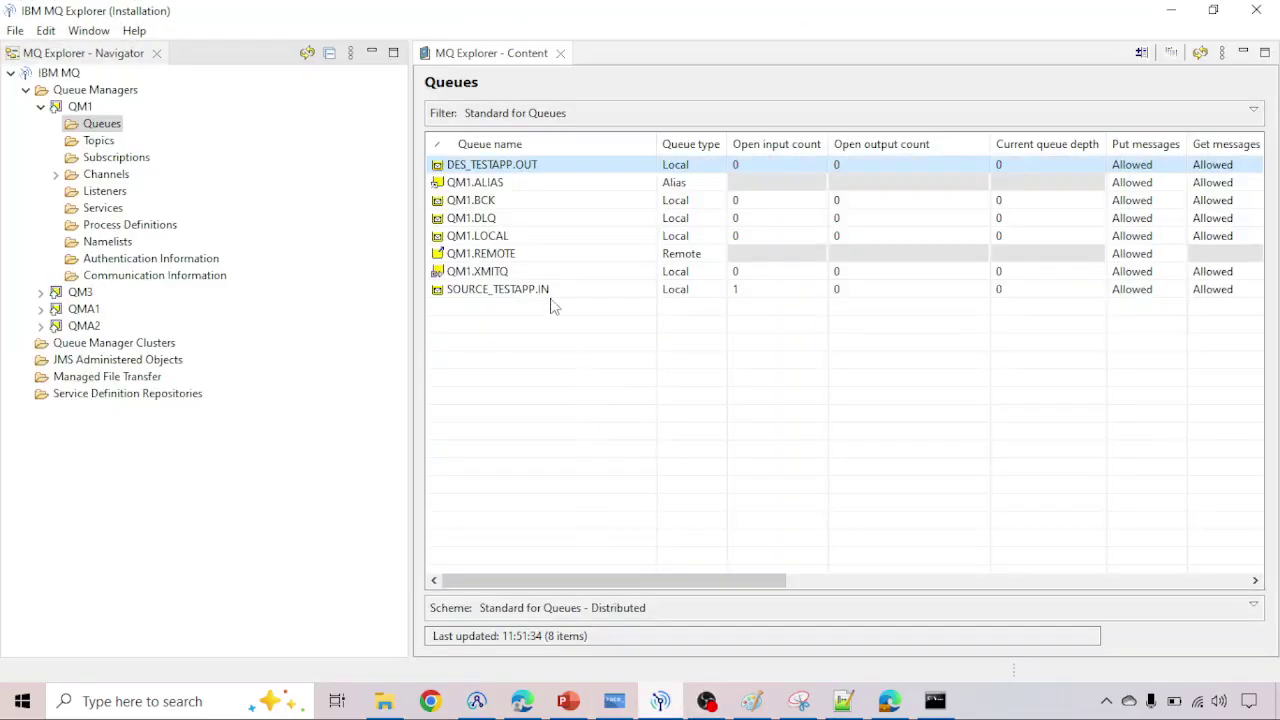
right_click(546, 290)
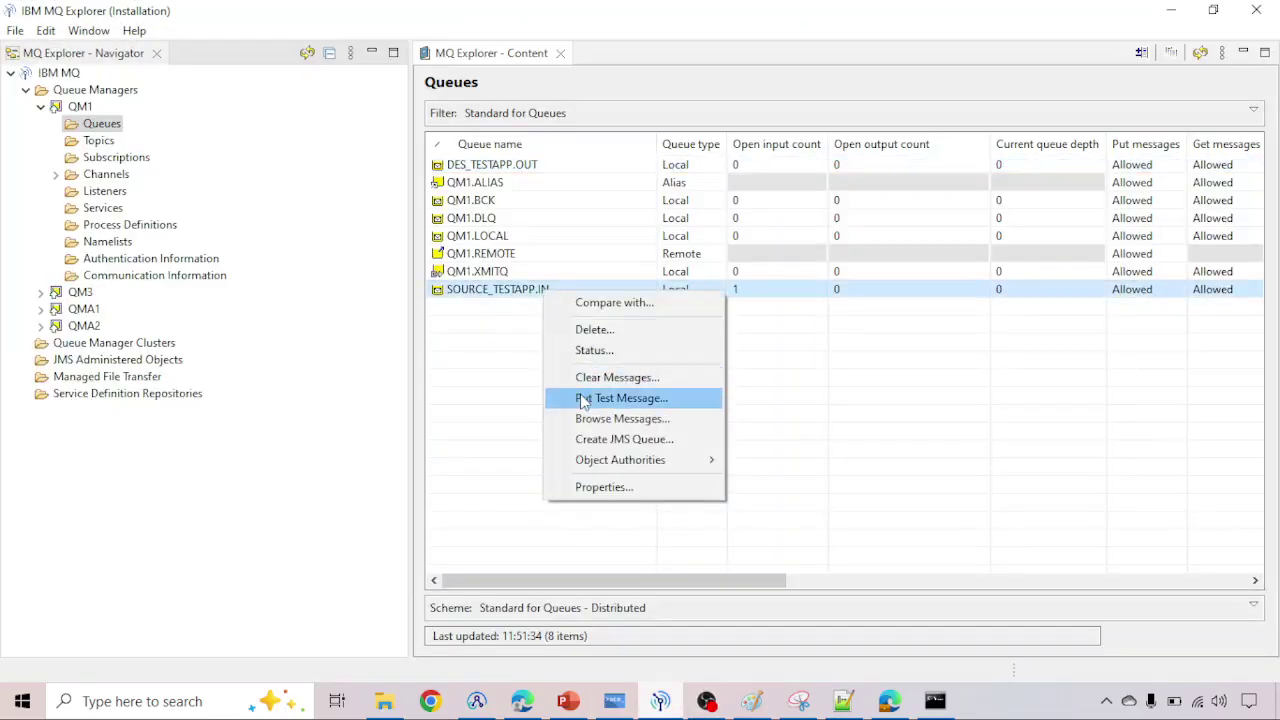
click(585, 398)
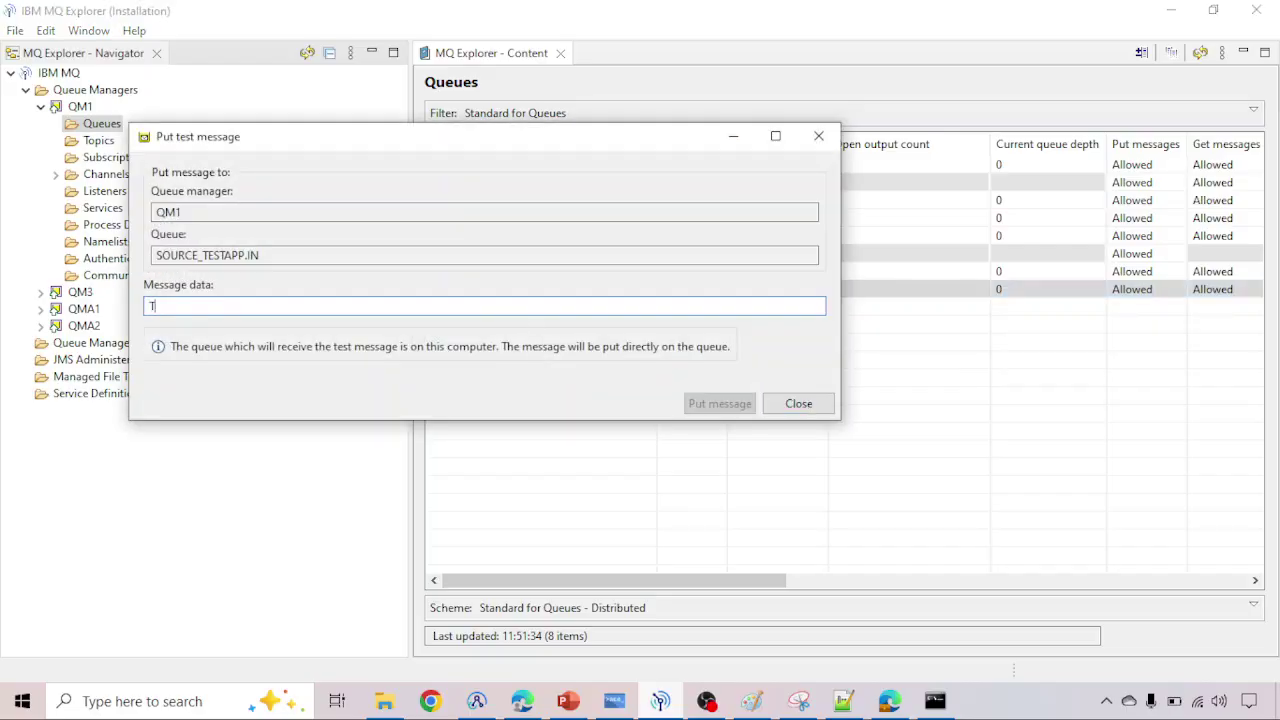
text(Tiwary)
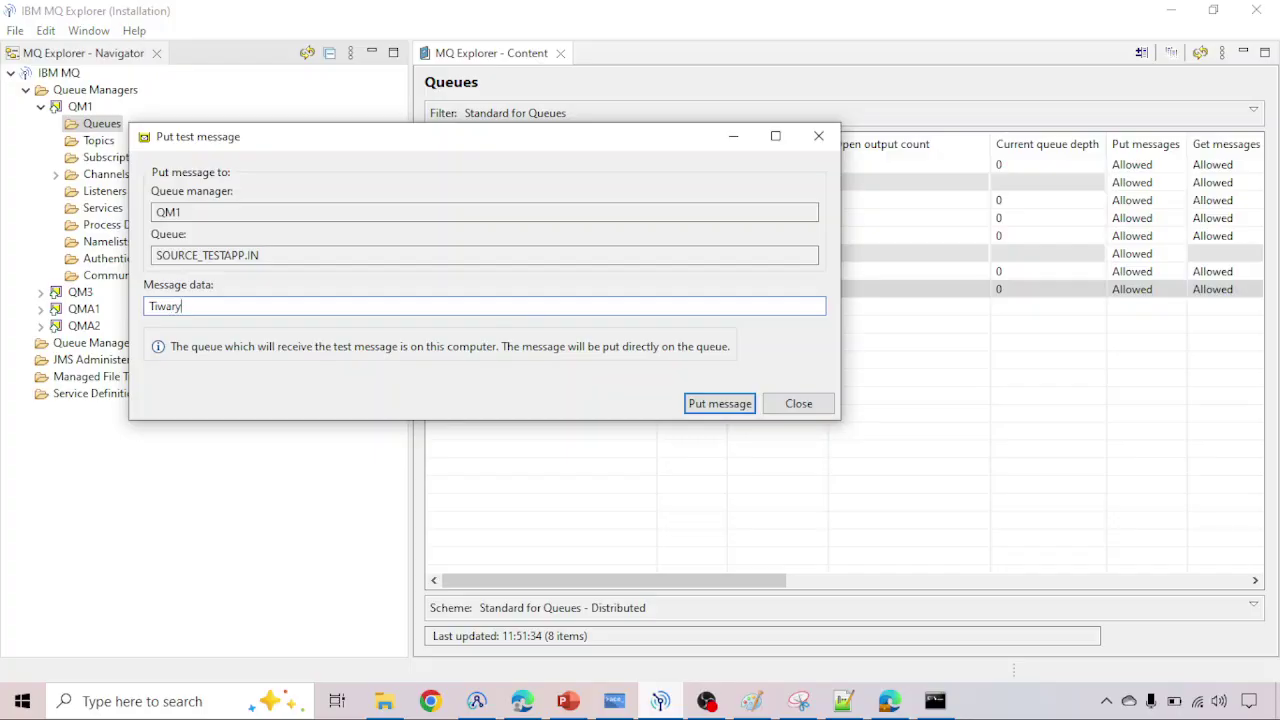
click(711, 403)
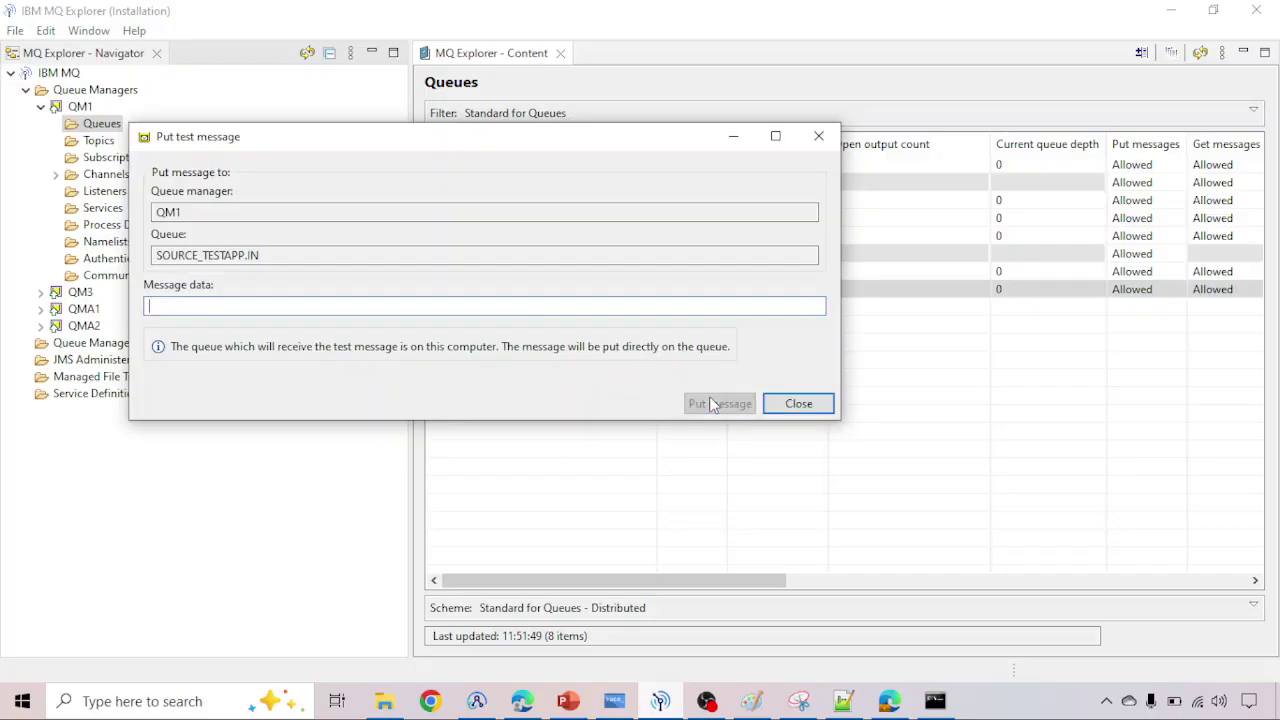
click(818, 136)
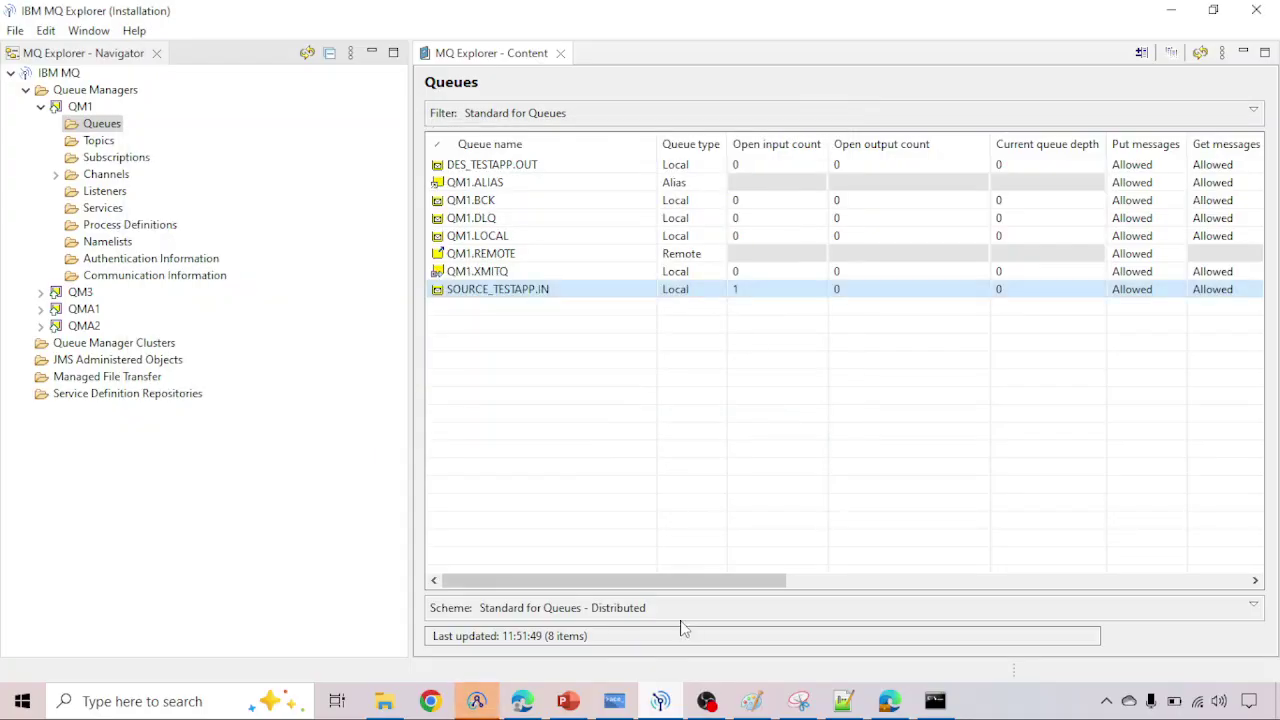
Step: Return to the Toolkit, accept the switch to the Debug perspective, and select the breakpoint connection between MQ Input and Compute
click(477, 701)
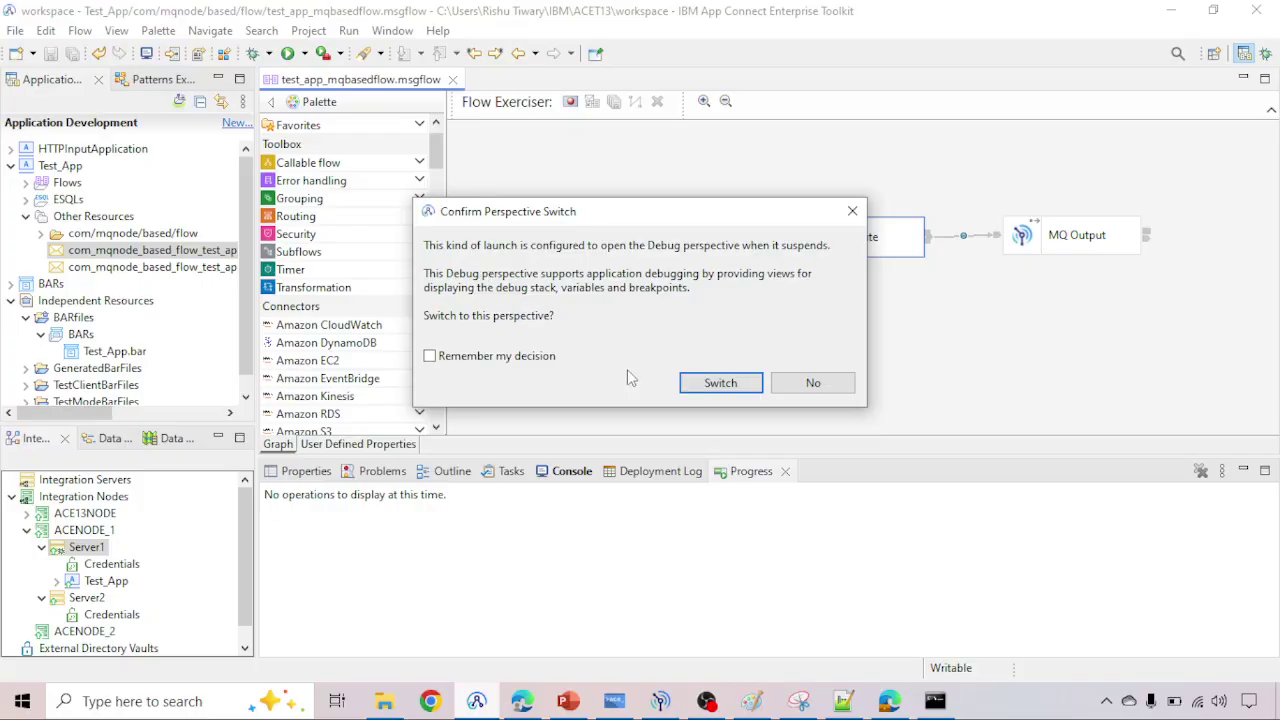
click(721, 383)
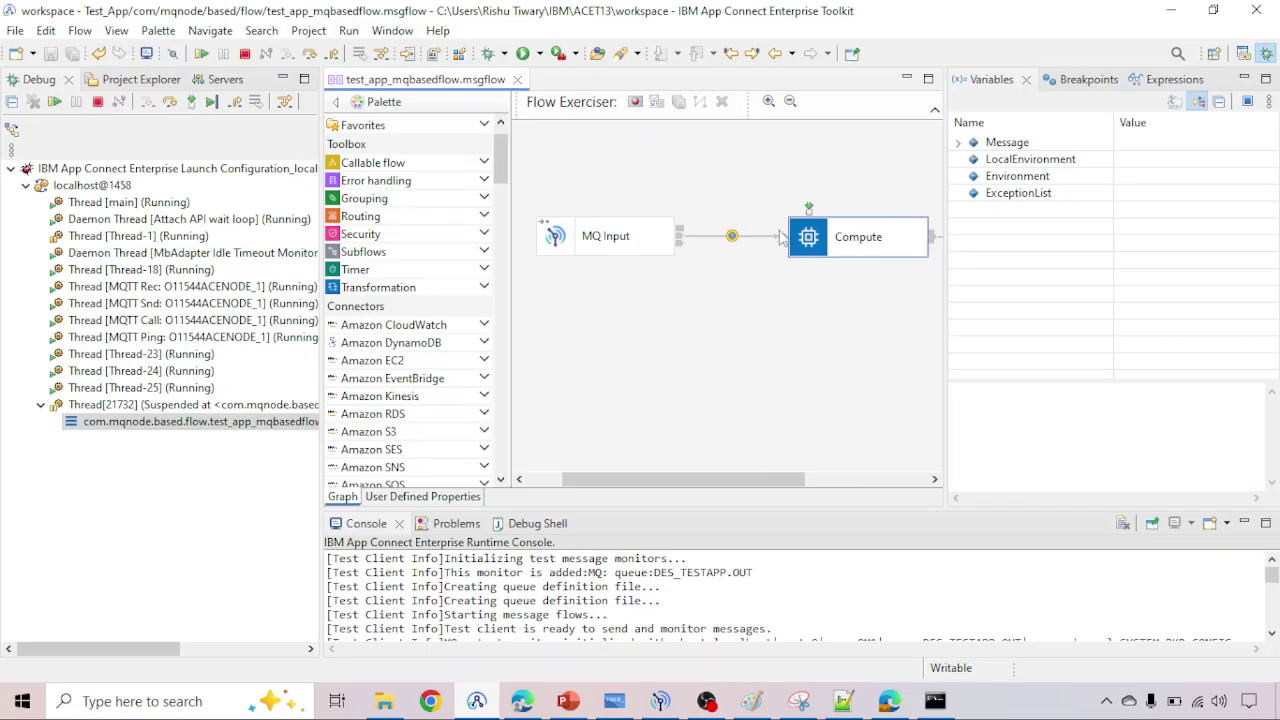
scroll(747, 324, right, 2)
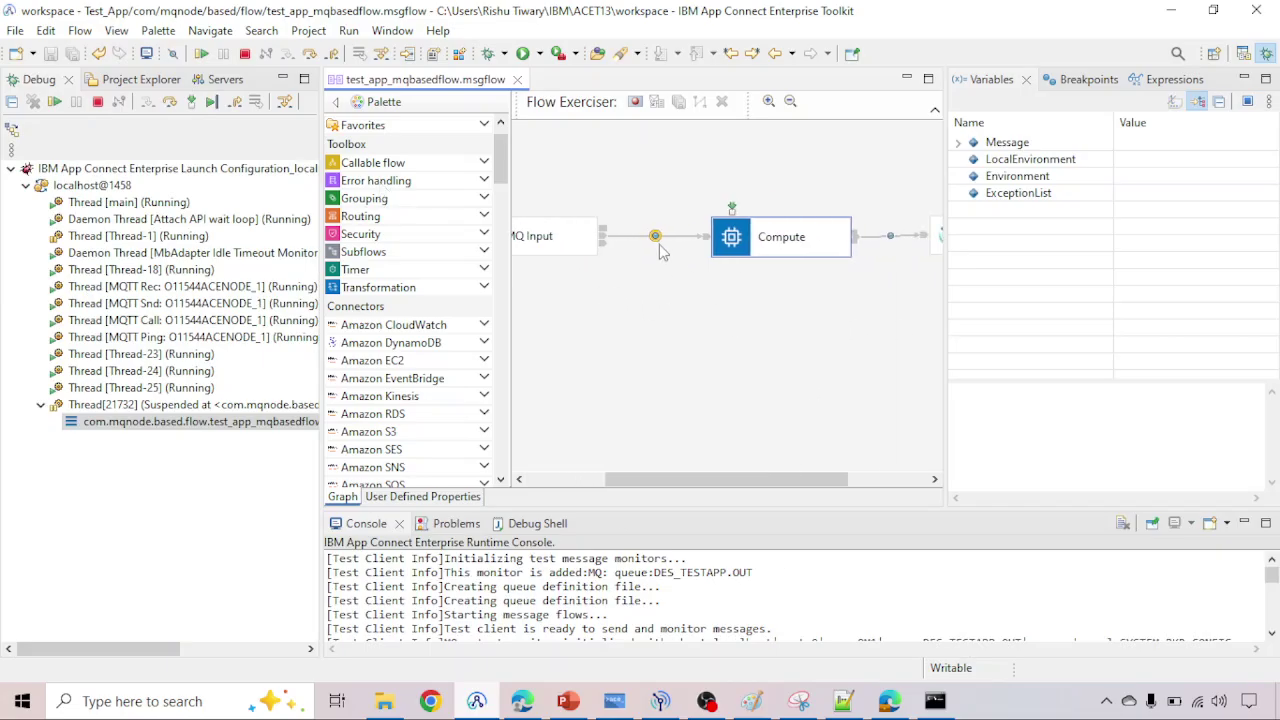
click(656, 240)
Step: Switch to MQ Explorer, refresh the QM1 queues to check their current queue depths, and return to the Toolkit
click(660, 701)
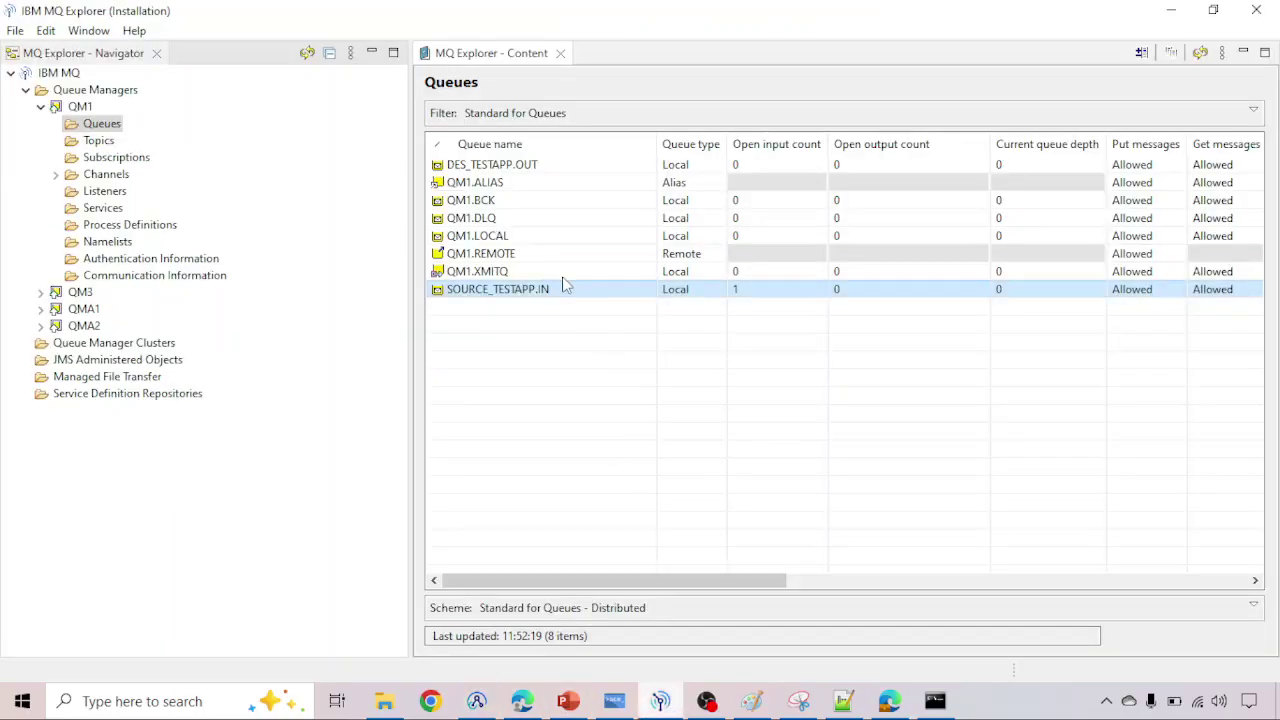
click(665, 710)
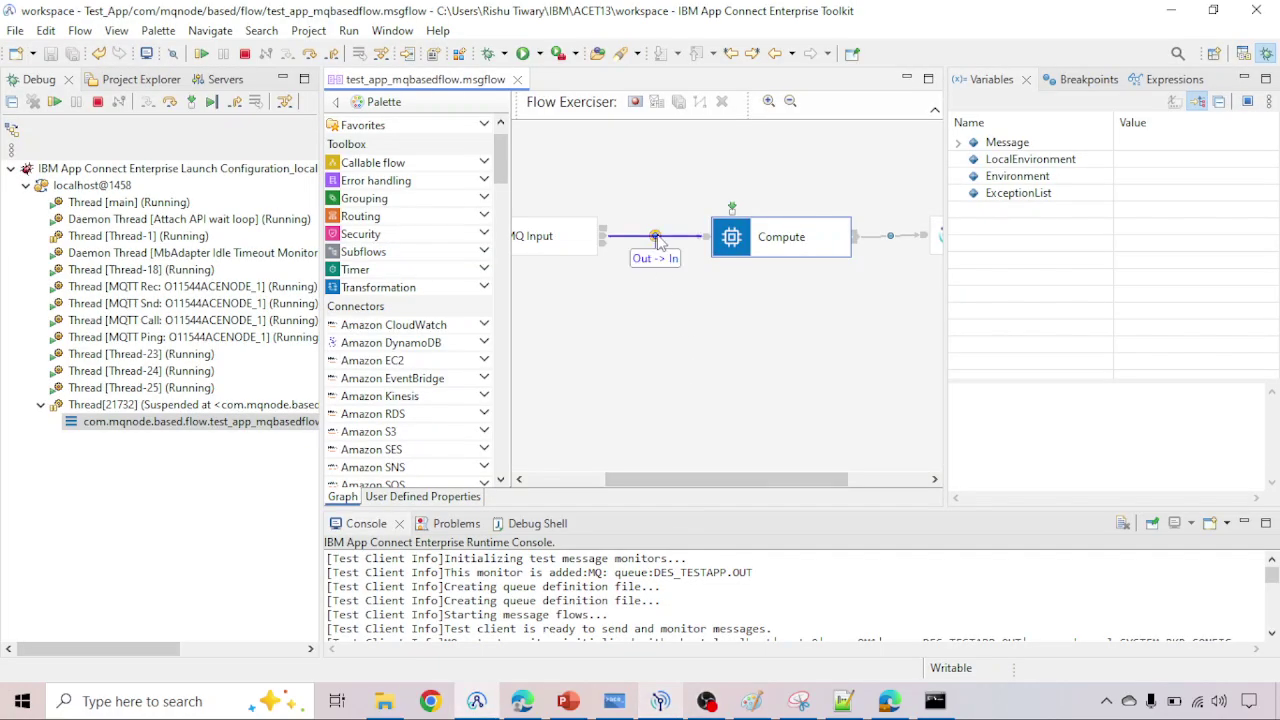
click(657, 708)
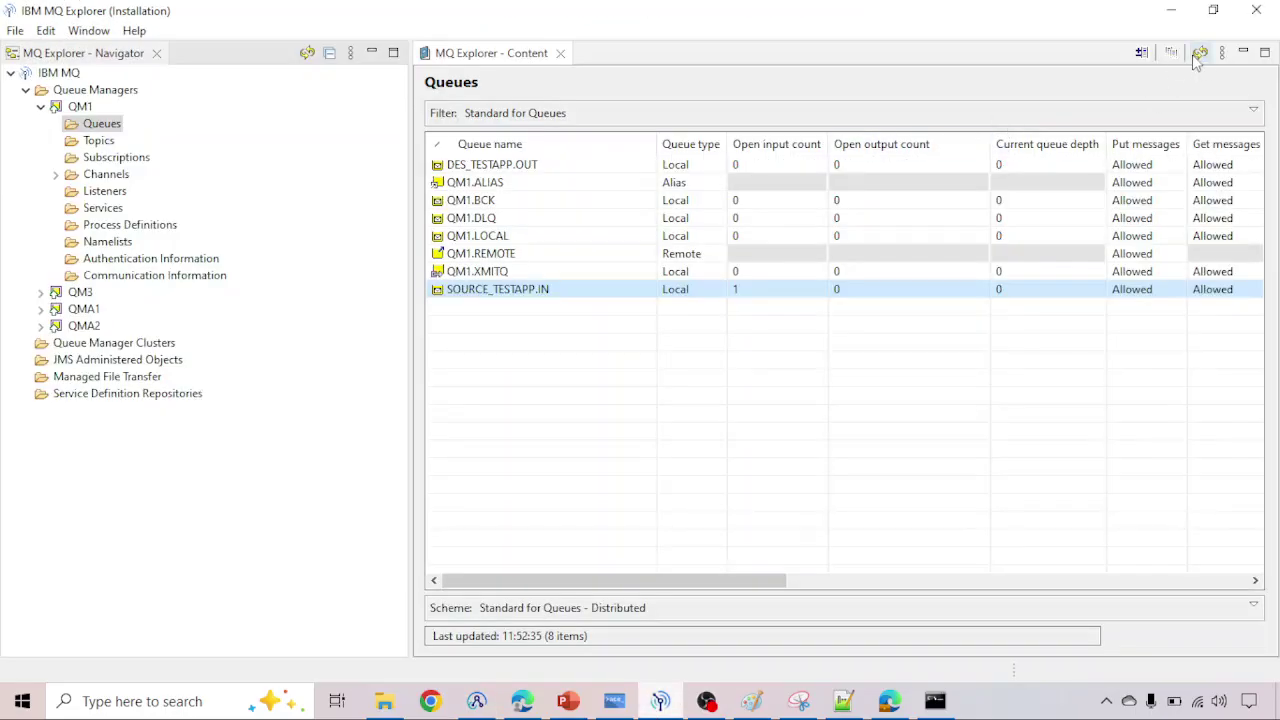
click(1200, 52)
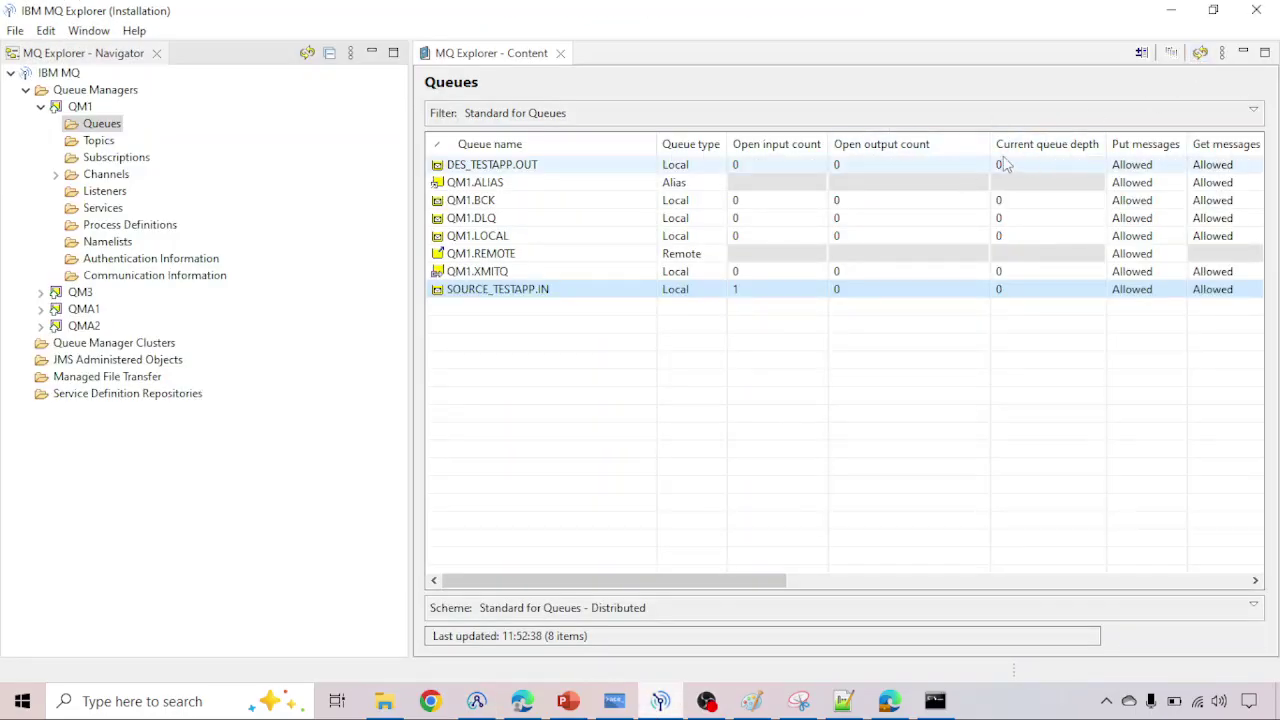
click(661, 702)
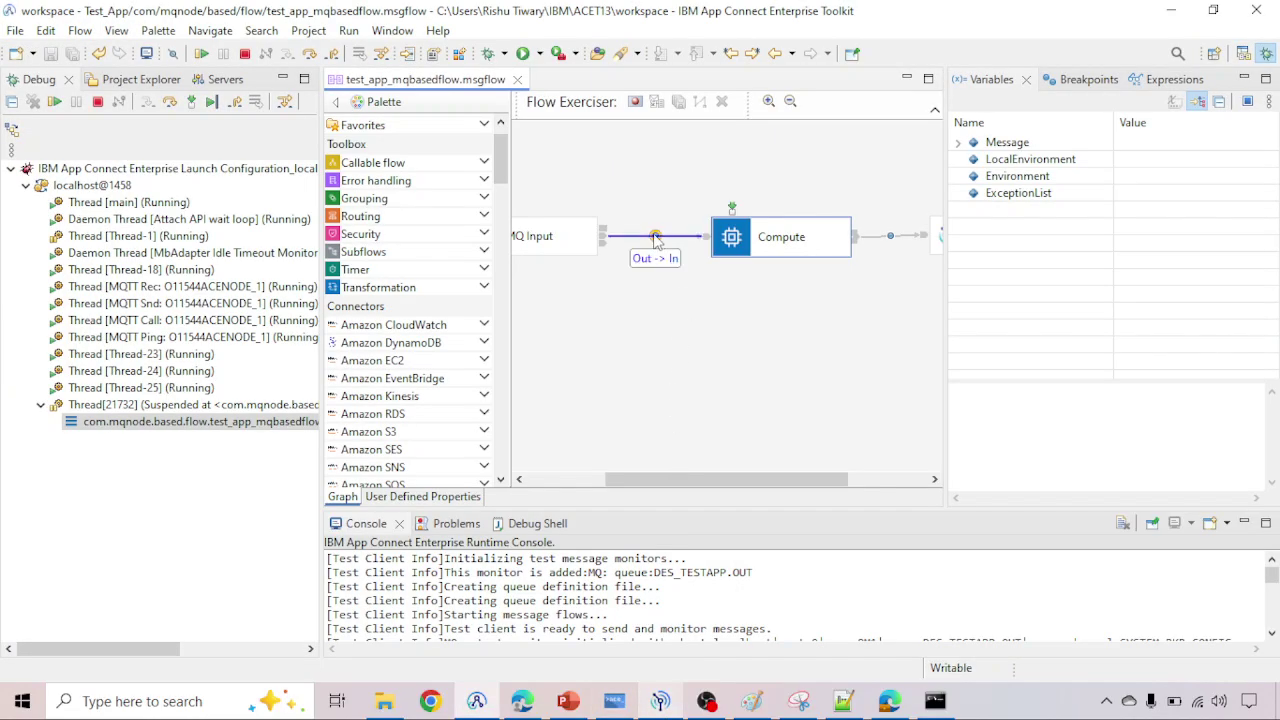
Step: Expand the suspended message's variable tree down to its BLOB body and copy the BLOB value
click(959, 143)
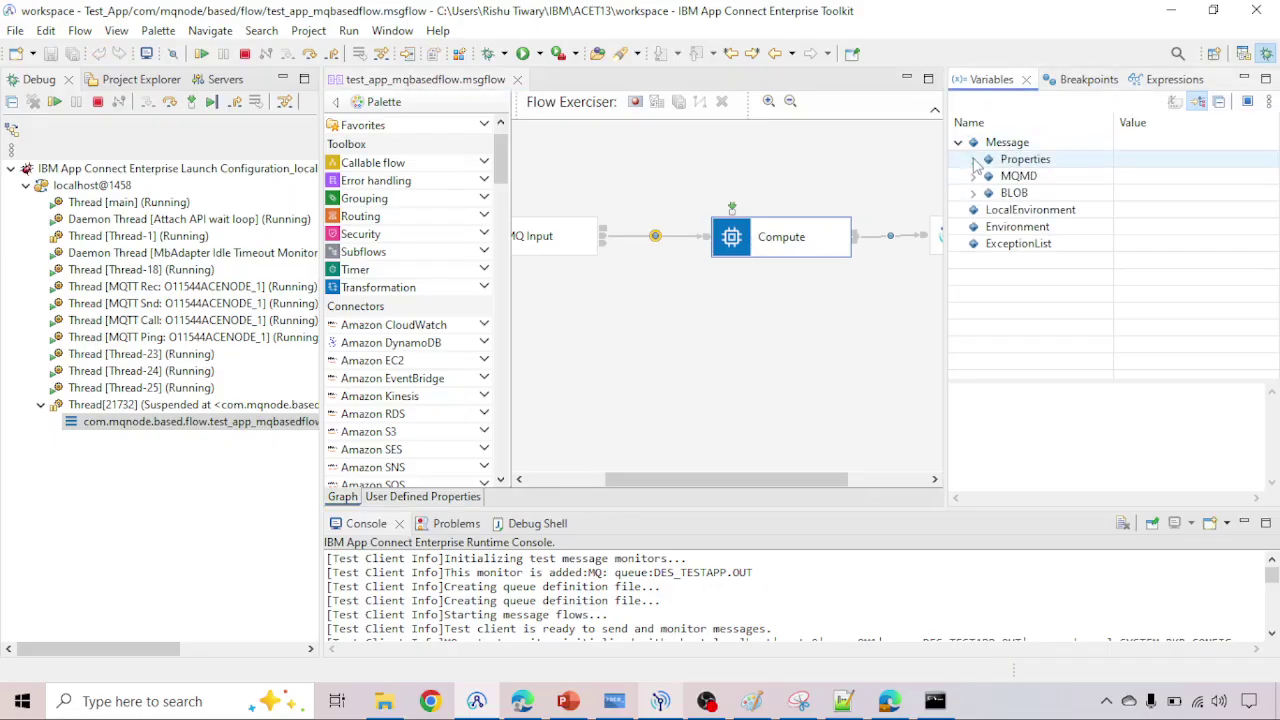
click(974, 160)
click(974, 161)
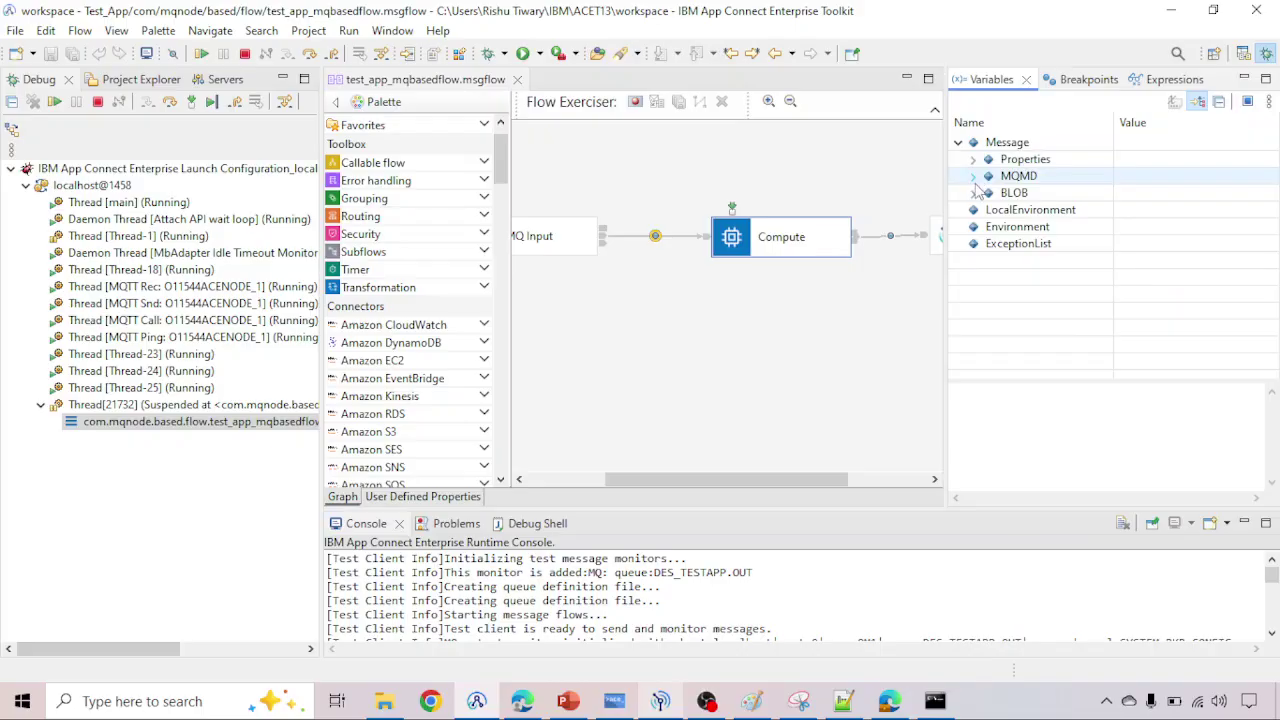
click(975, 193)
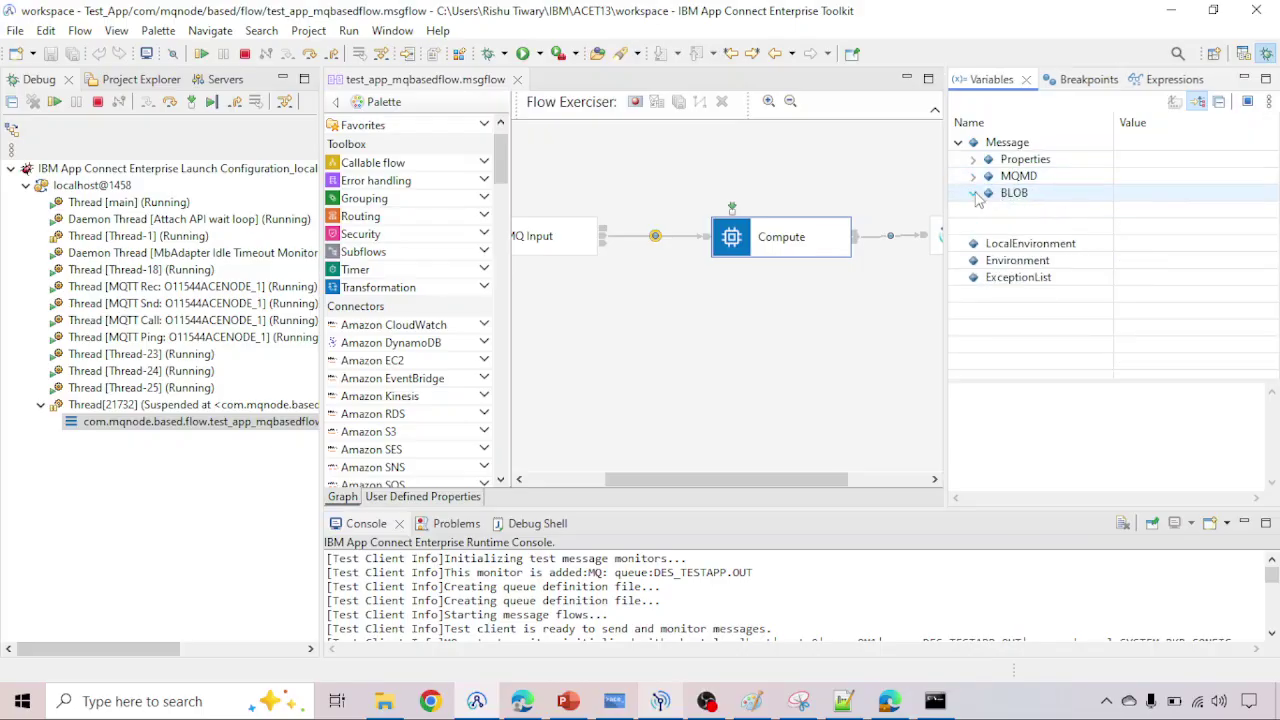
click(1140, 225)
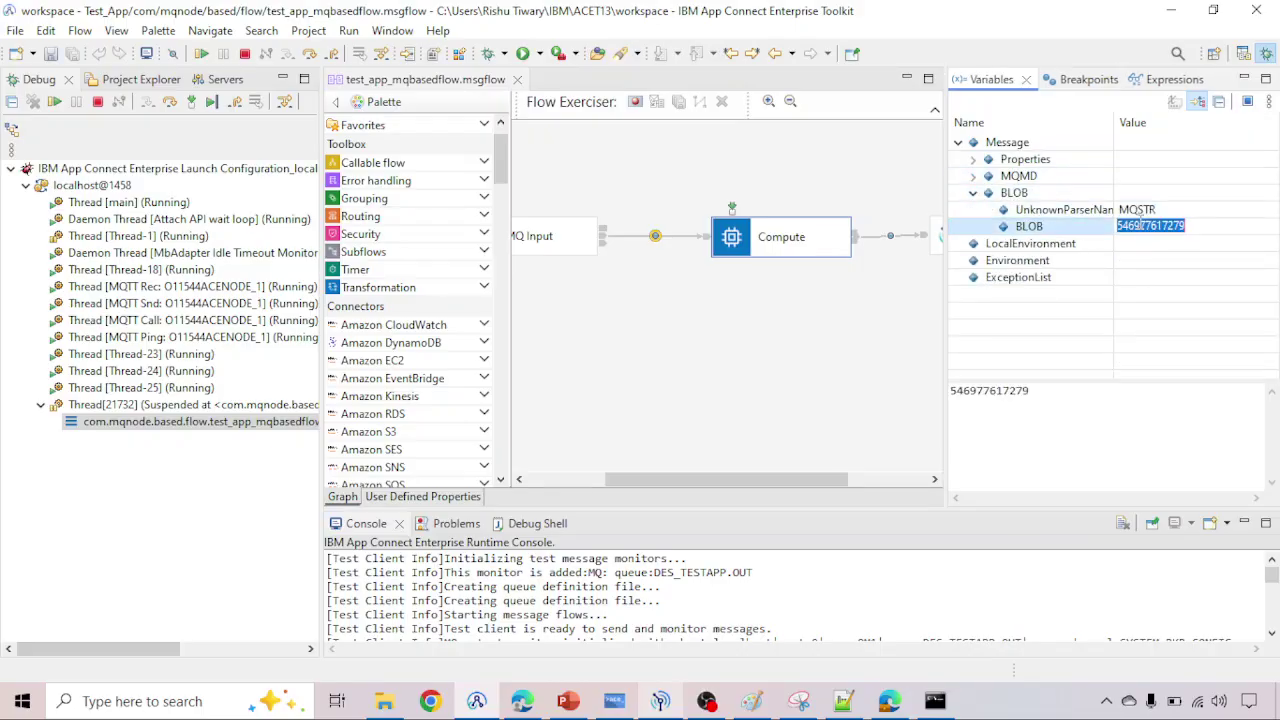
right_click(1142, 227)
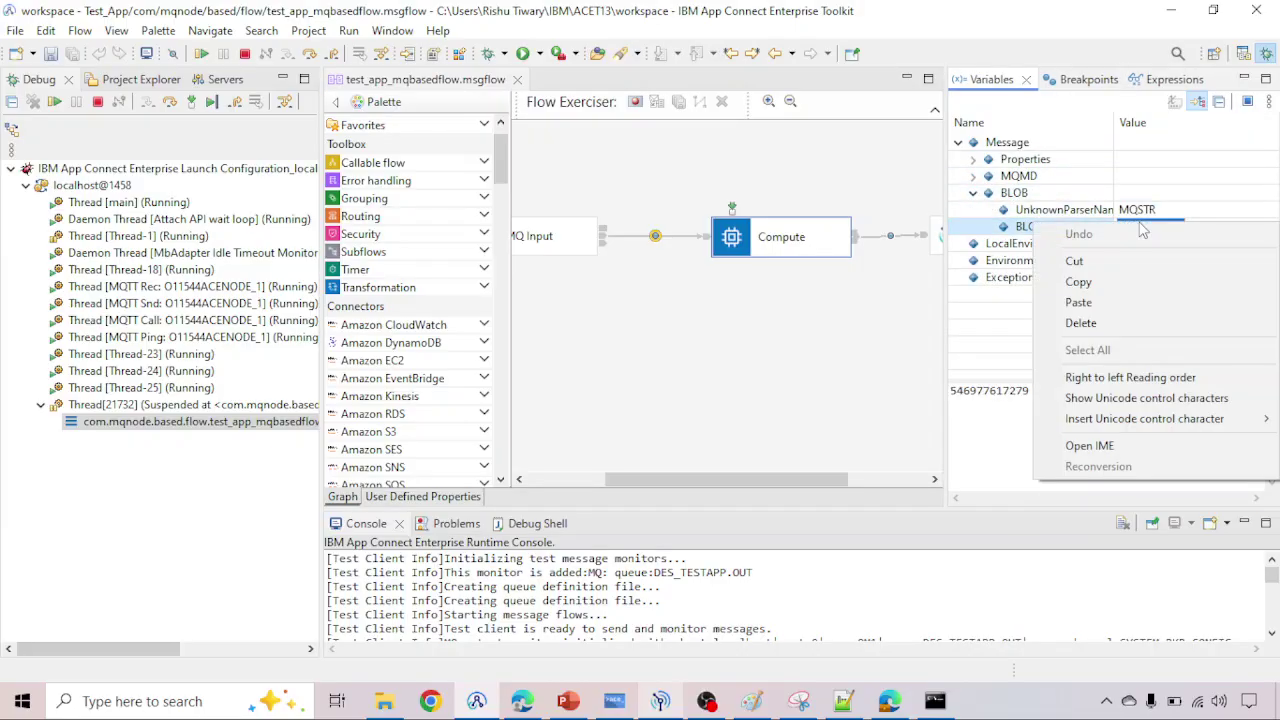
click(1070, 282)
Step: Switch to Notepad++, replace the contents of new 182 with the copied BLOB value and convert it from HEX to ASCII
click(843, 701)
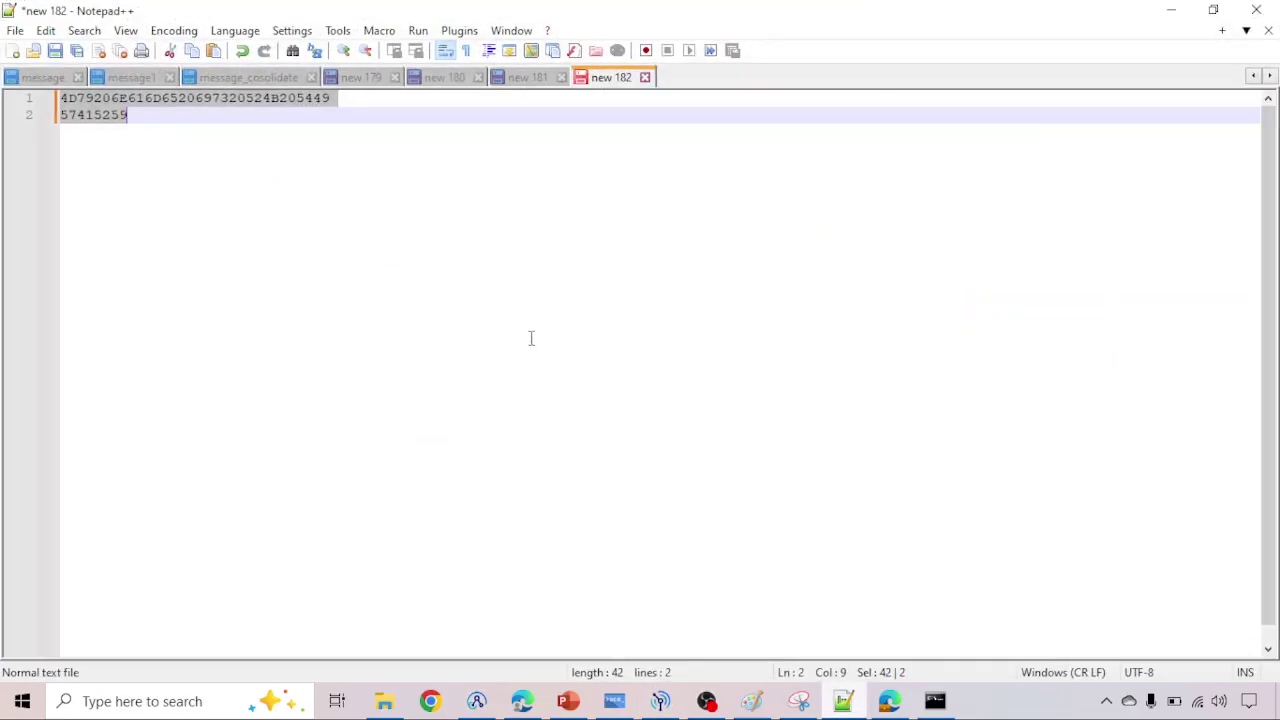
key(ctrl+a)
key(ctrl+v)
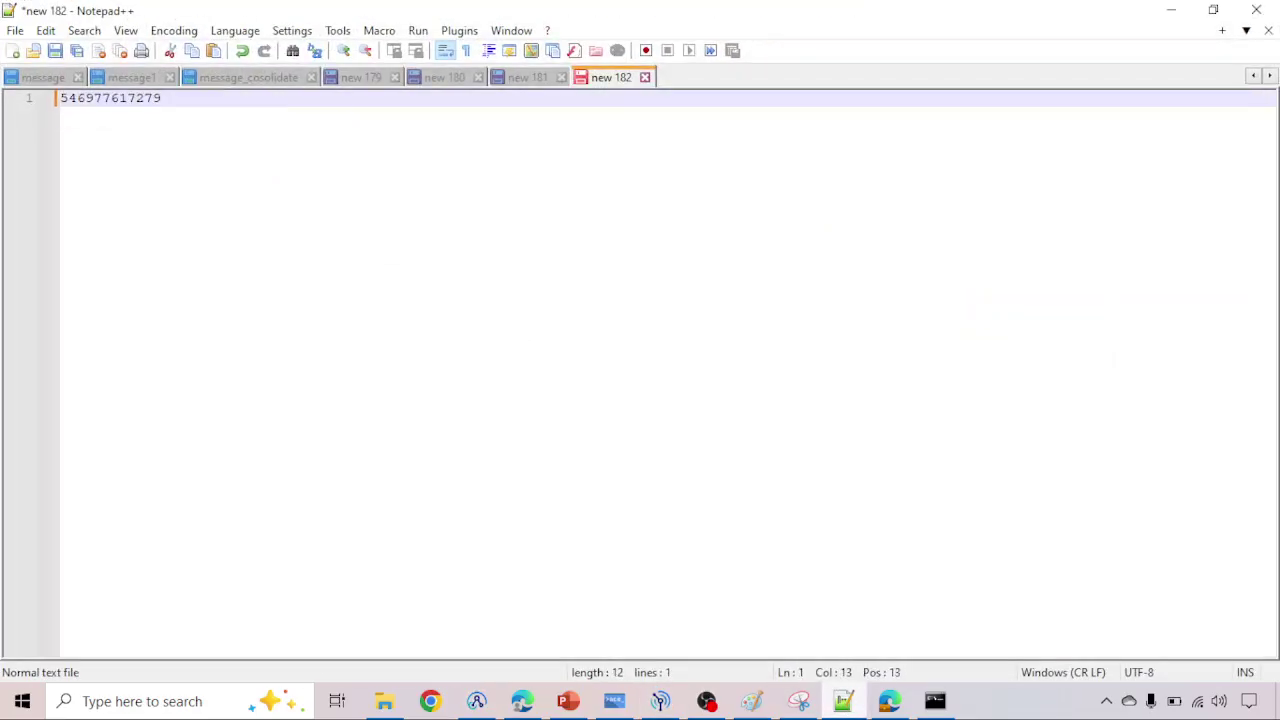
key(ctrl+a)
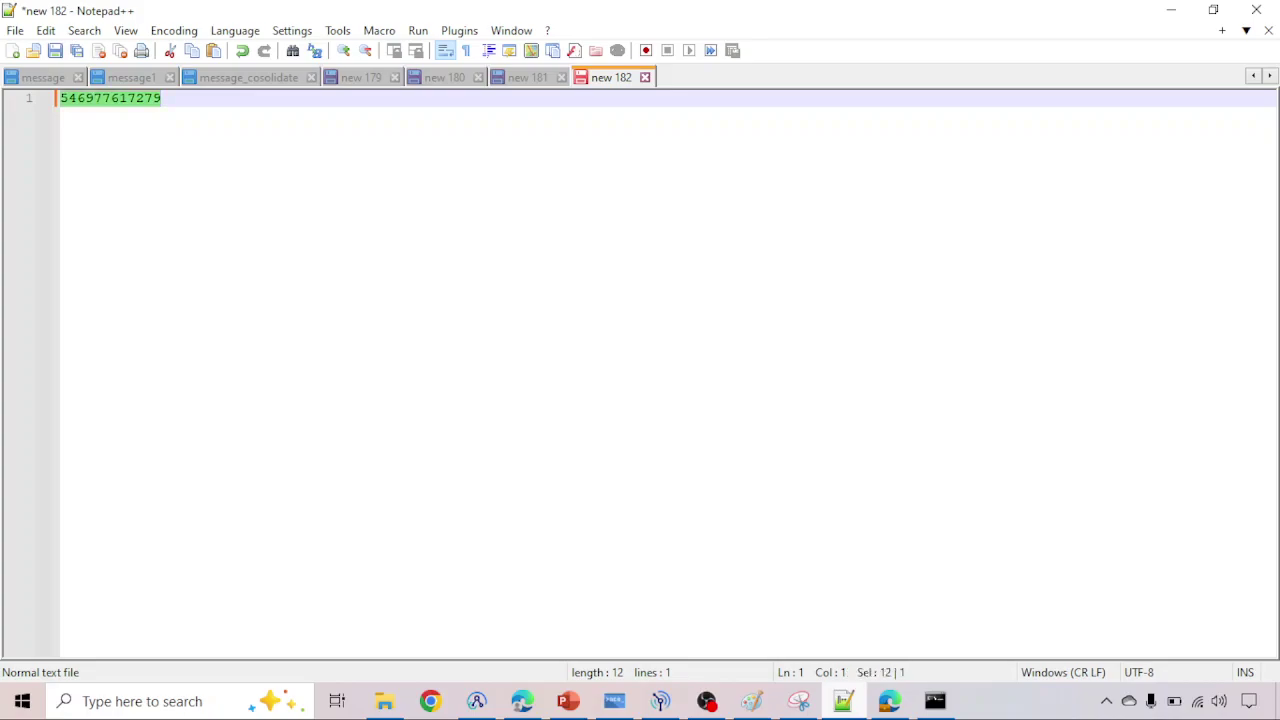
click(459, 30)
mouse_move(531, 76)
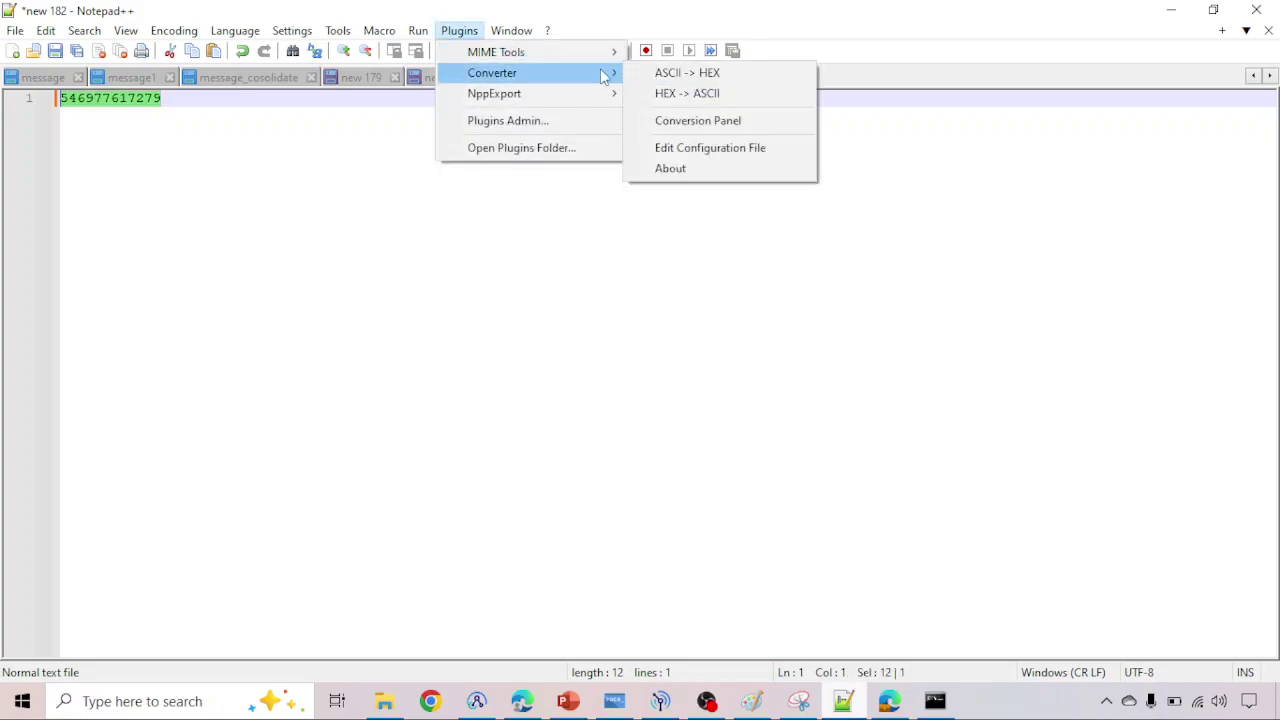
click(689, 92)
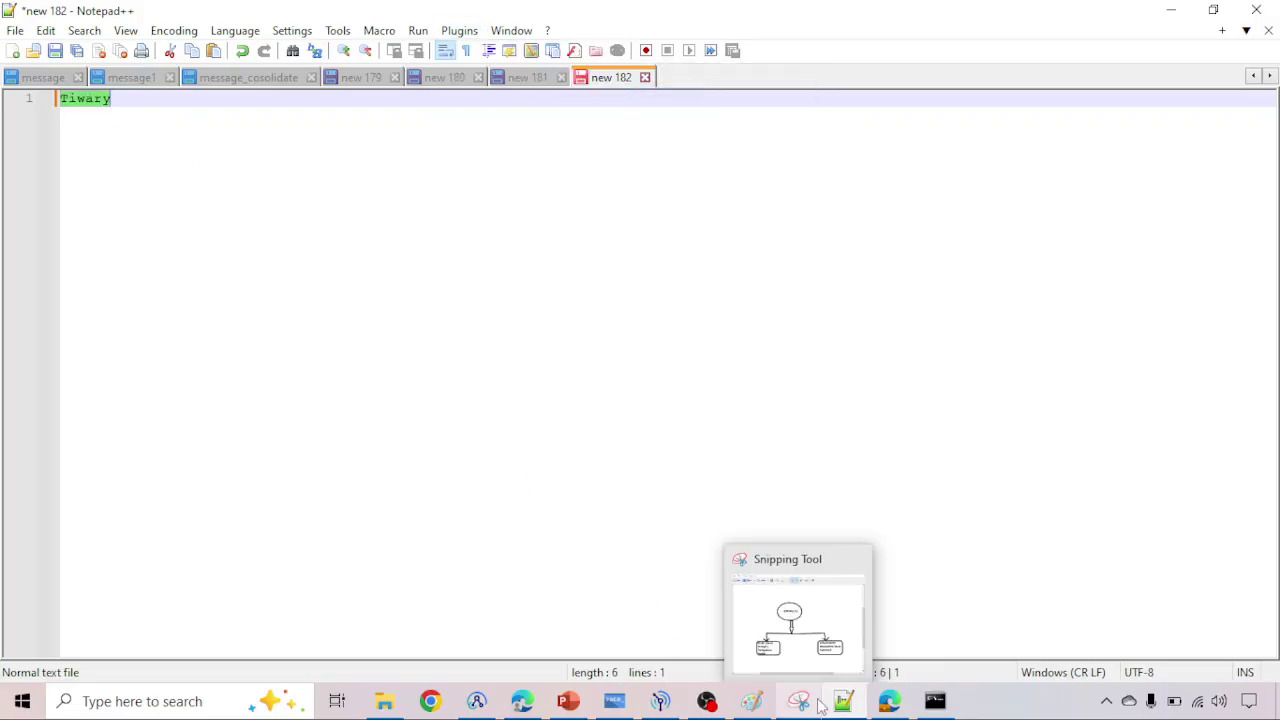
Step: Return to the Toolkit and step over the suspended message through the Compute ESQL and past the connection to MQ Output
click(826, 619)
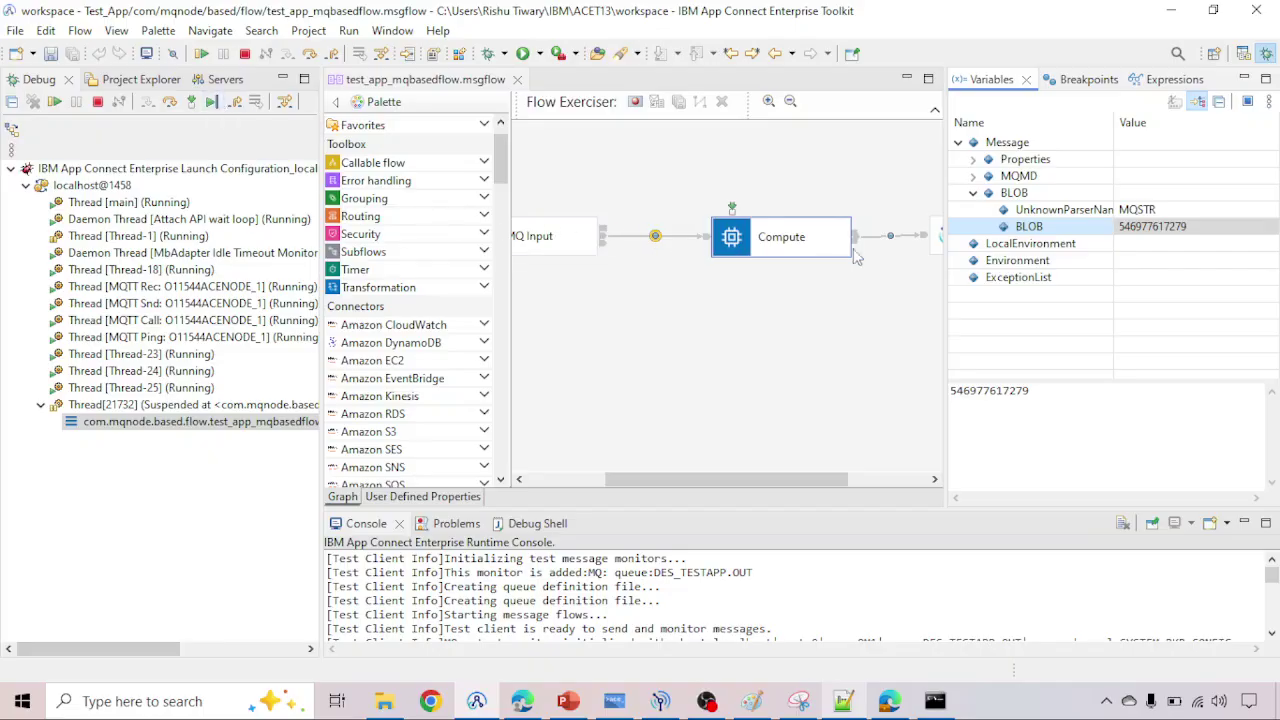
scroll(903, 256, right, 3)
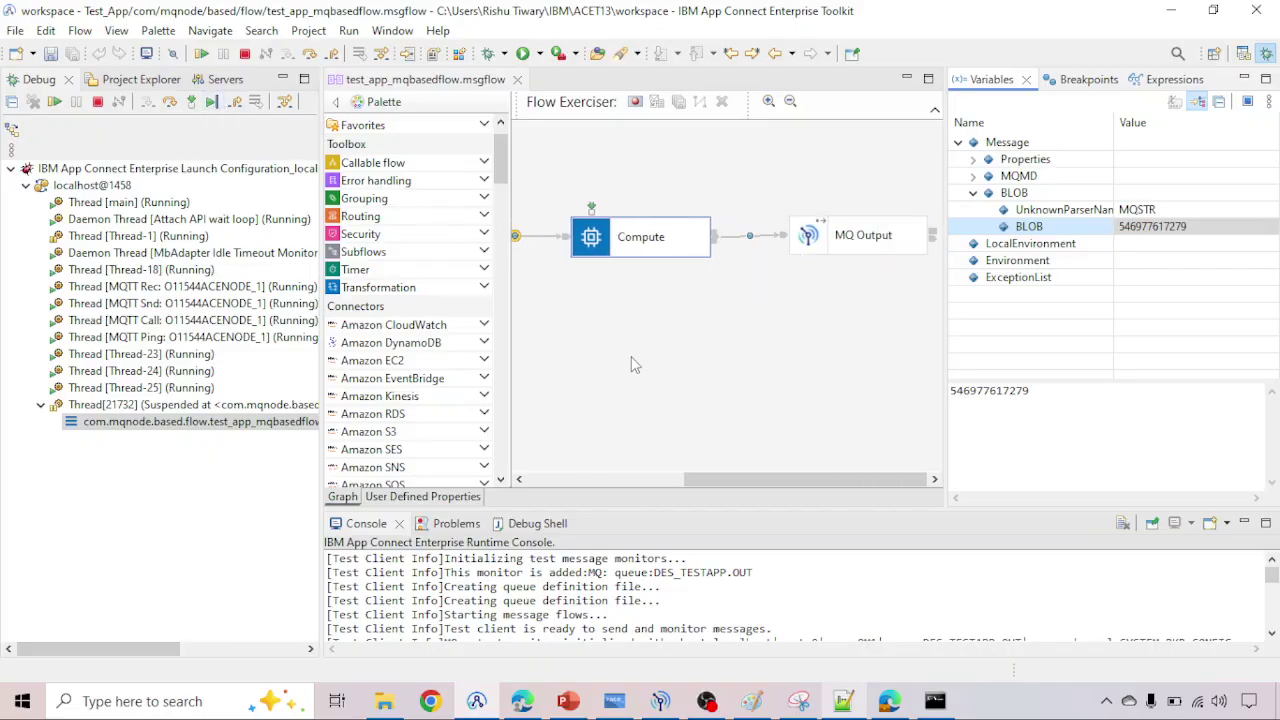
scroll(632, 363, left, 3)
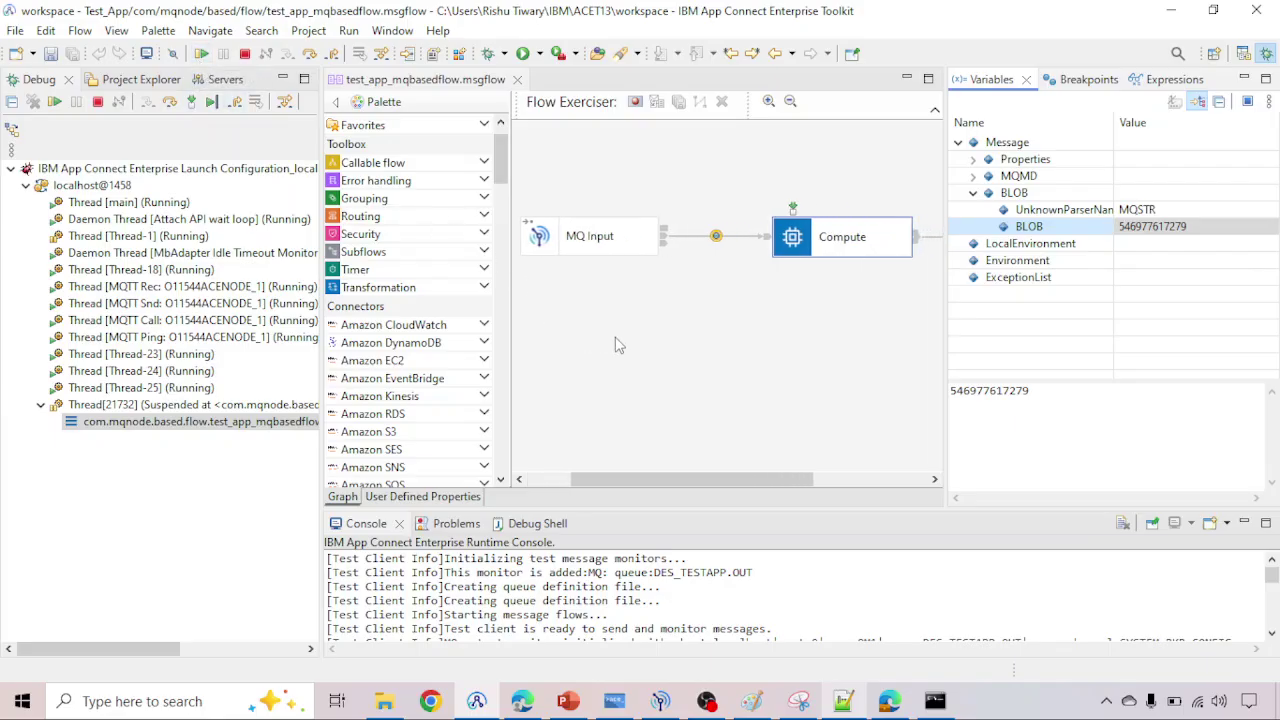
click(170, 103)
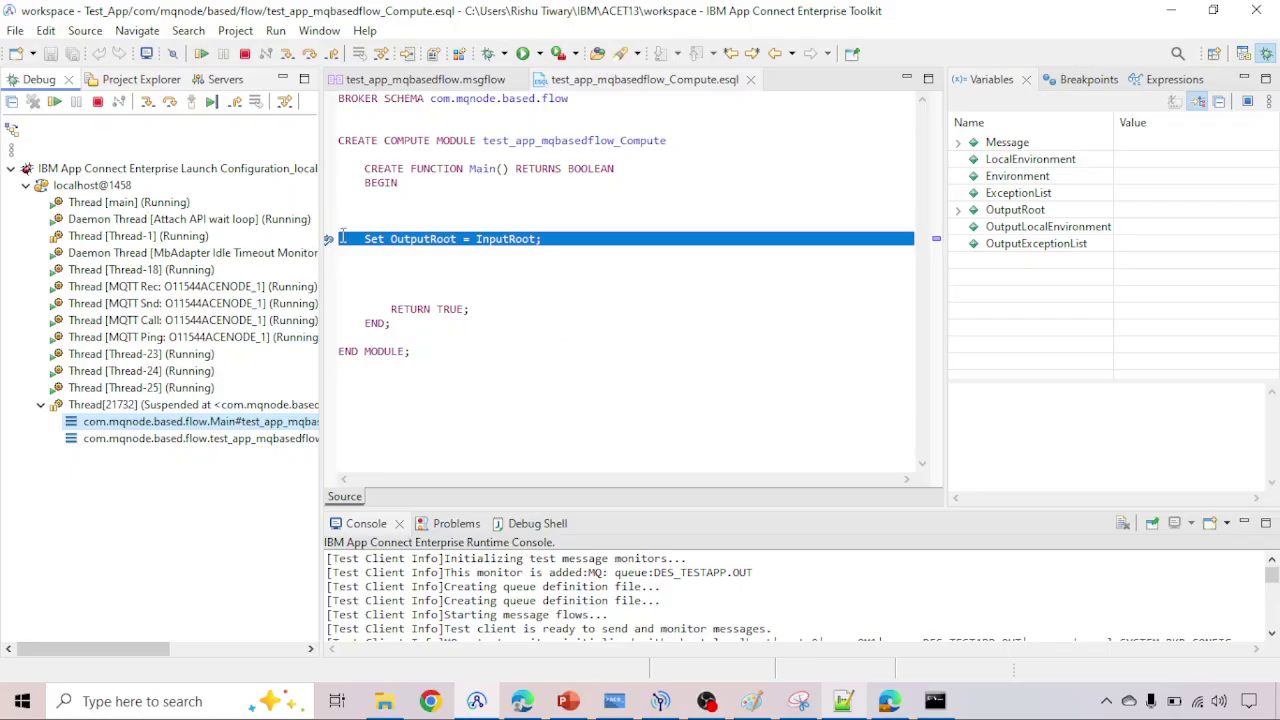
click(170, 103)
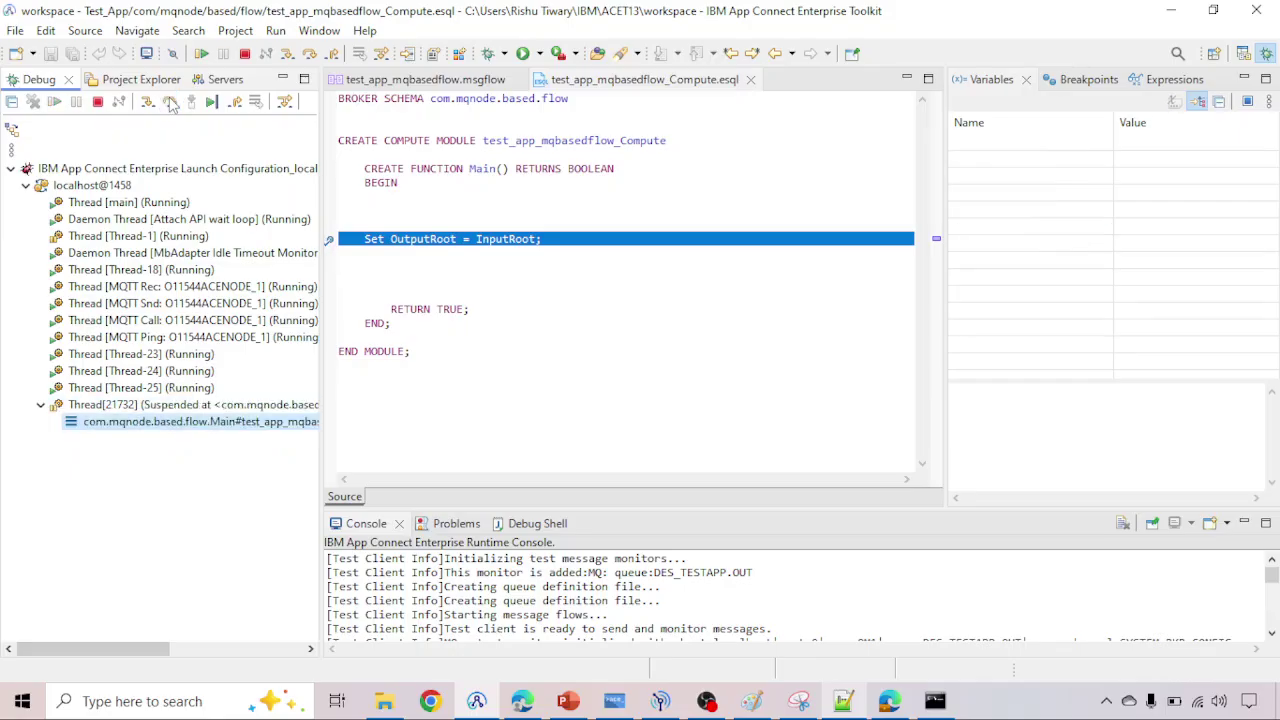
click(170, 103)
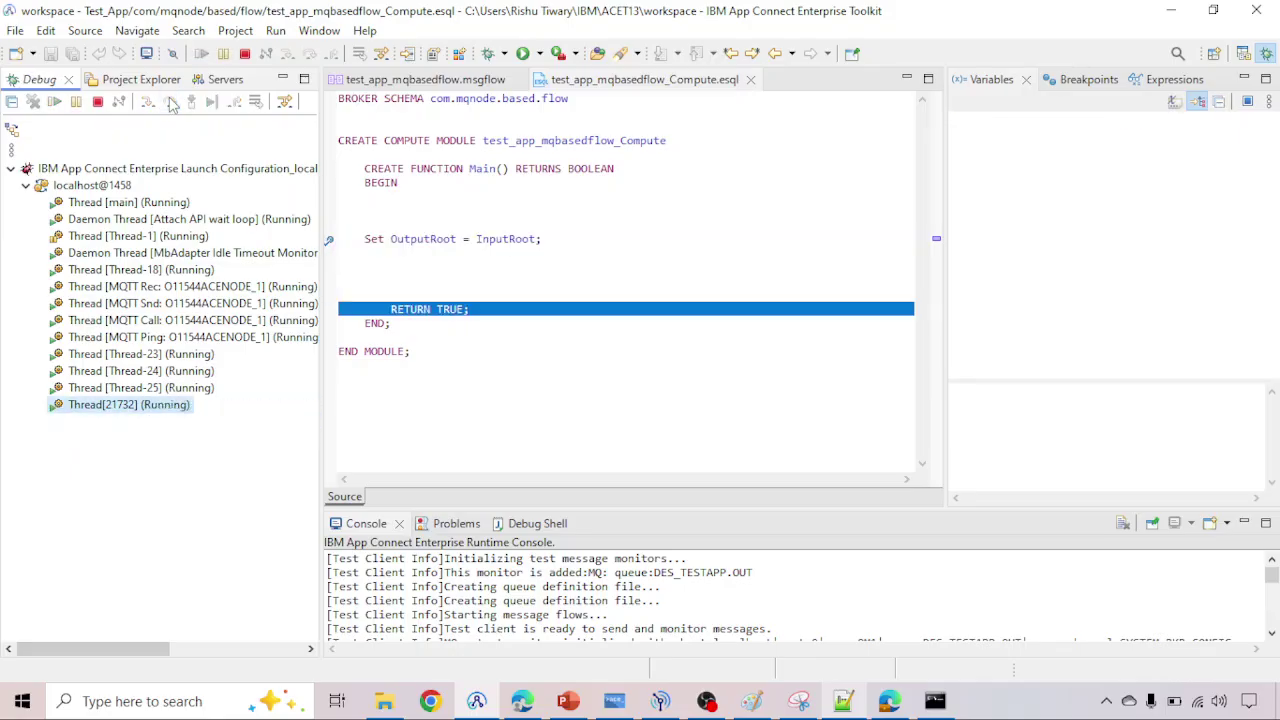
scroll(677, 294, right, 3)
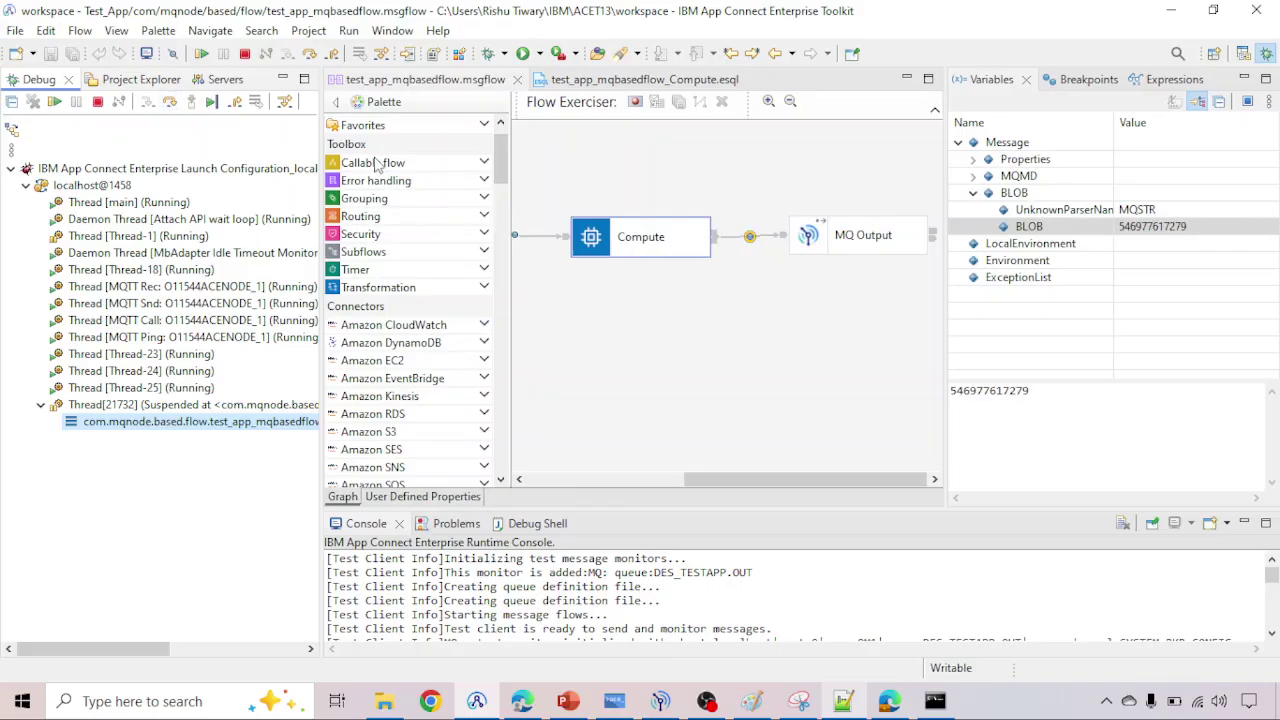
click(170, 102)
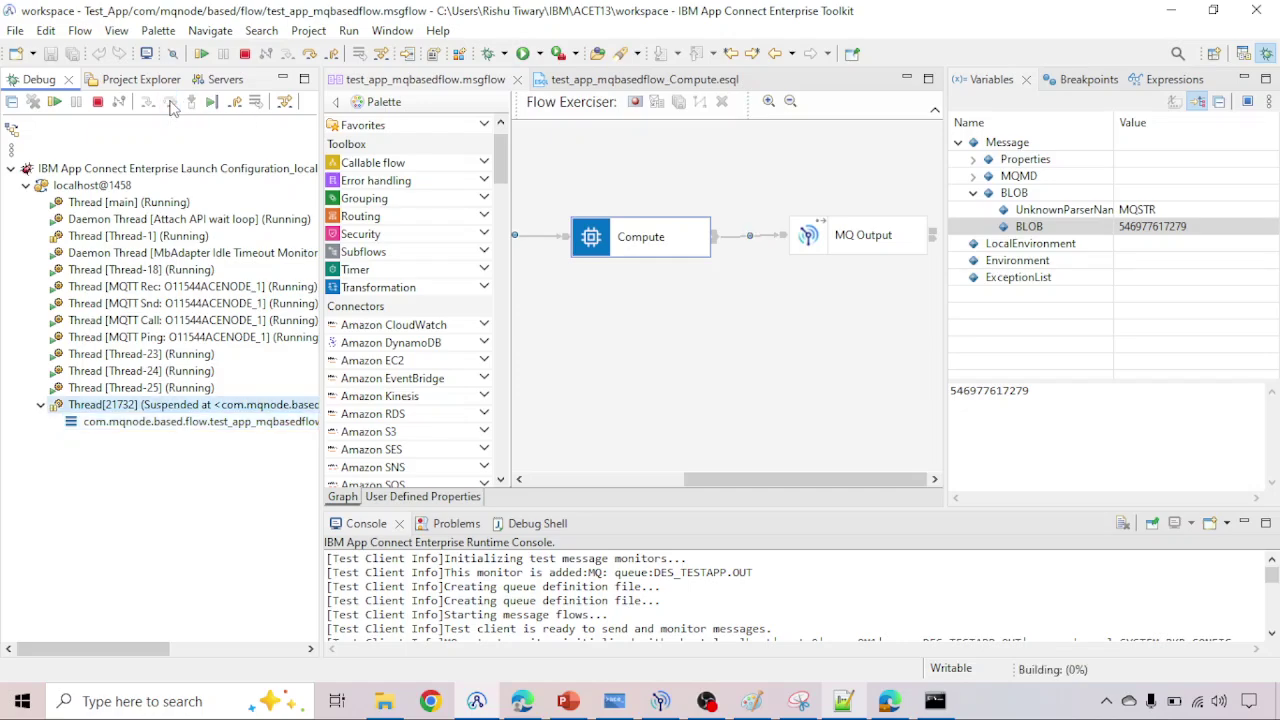
Step: Switch to MQ Explorer, refresh the QM1 queues and browse the message data on DES_TESTAPP.OUT
click(660, 701)
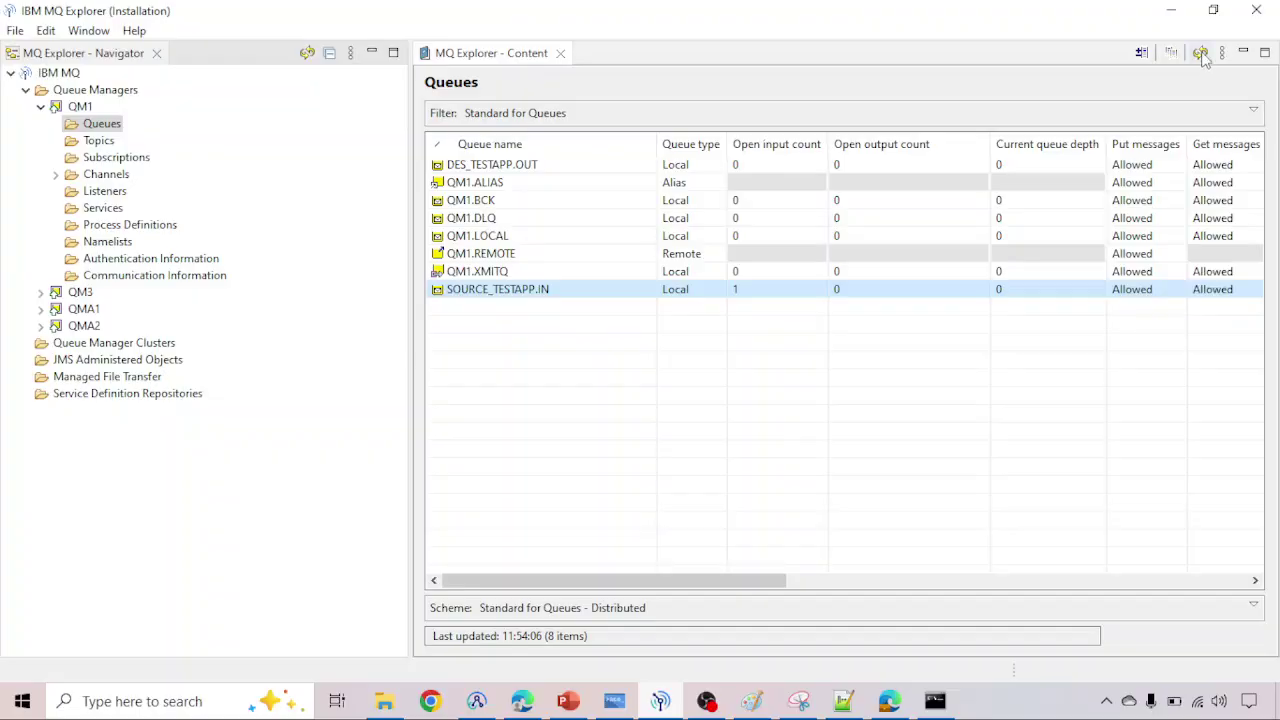
click(1201, 53)
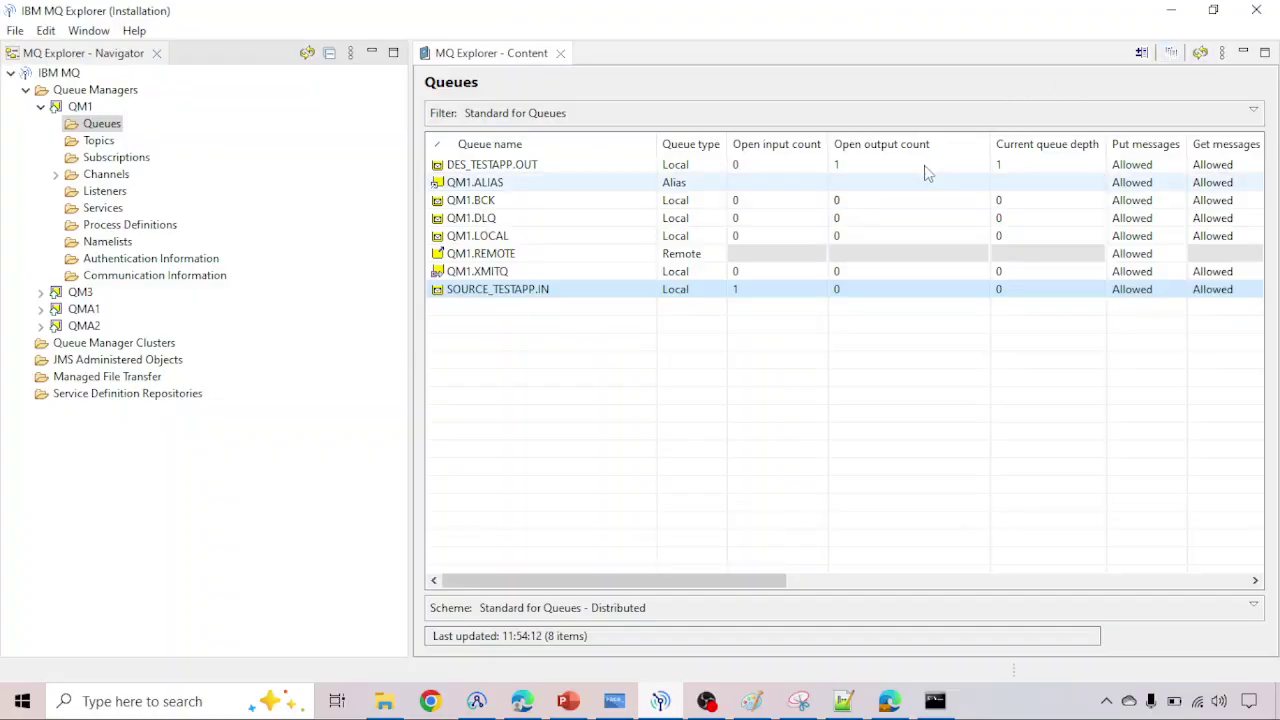
right_click(598, 168)
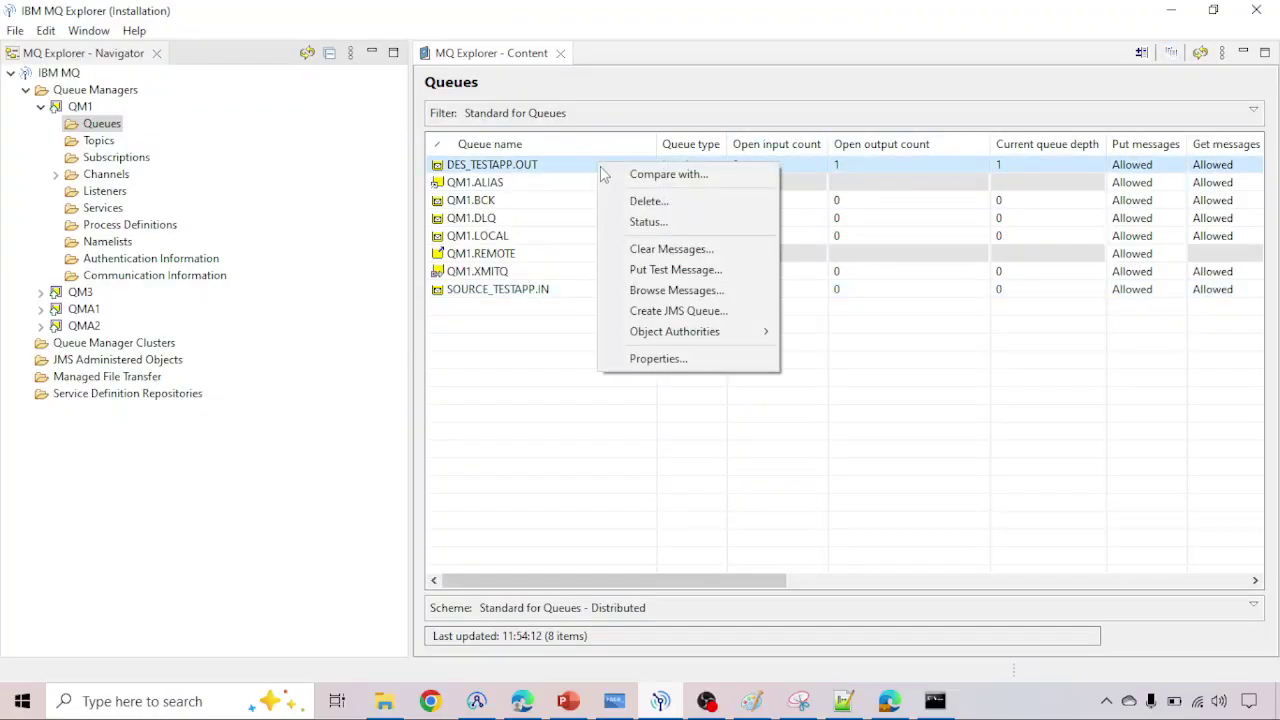
click(645, 290)
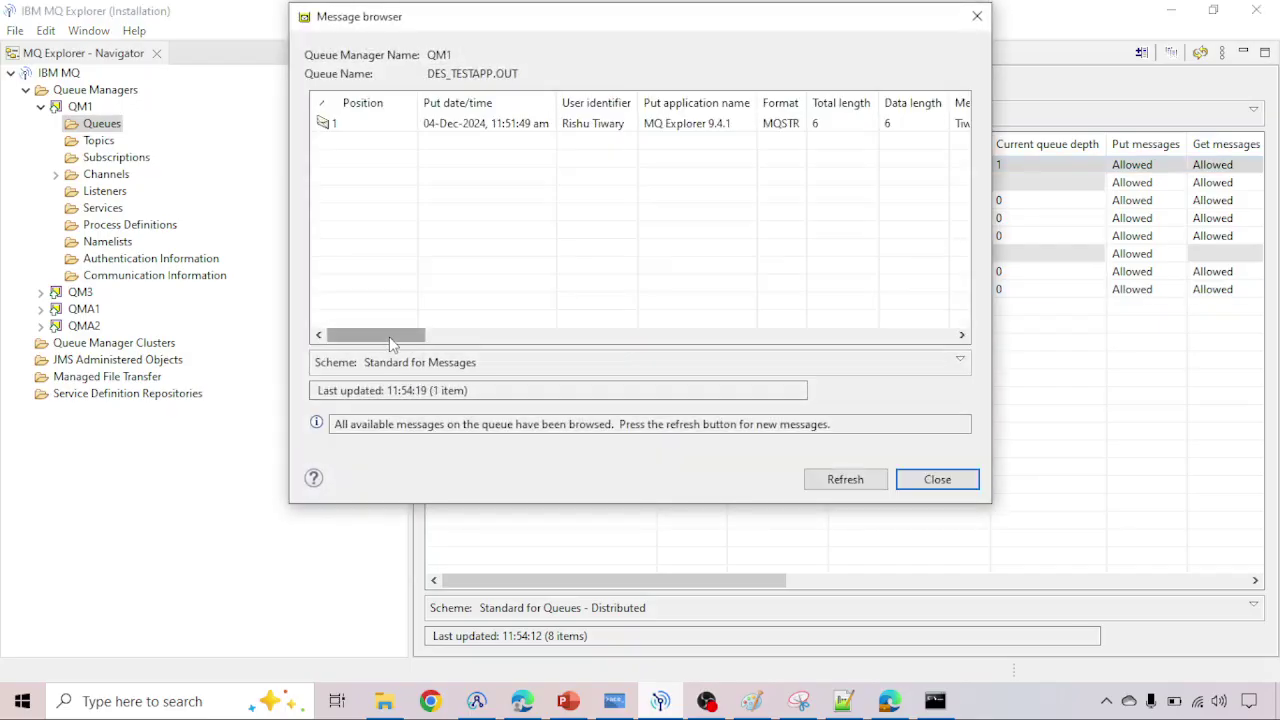
drag(391, 343, 444, 340)
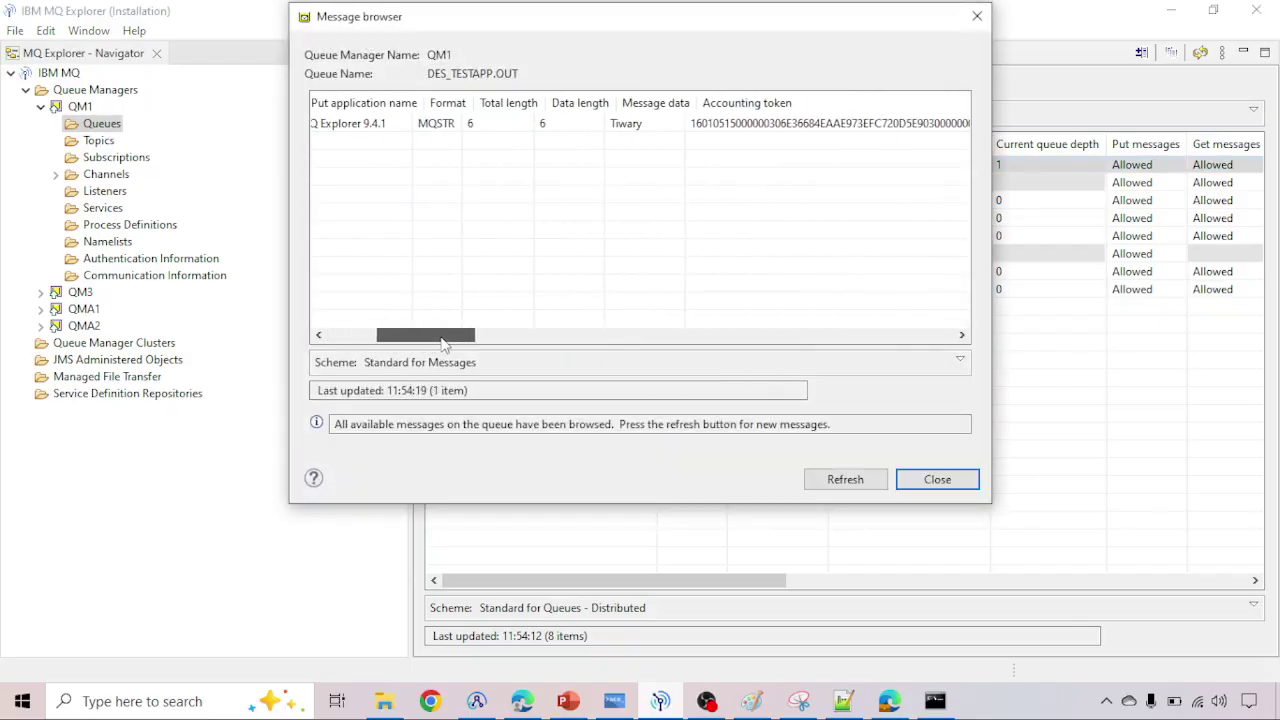
click(636, 132)
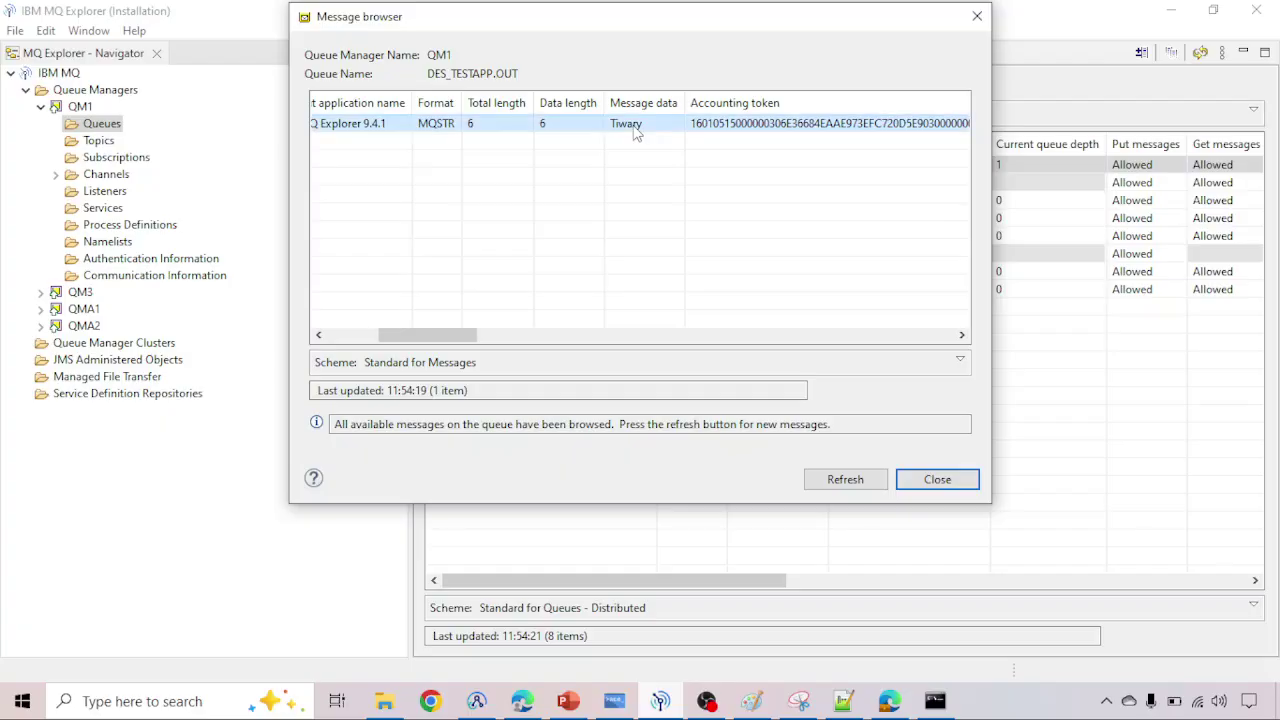
click(977, 16)
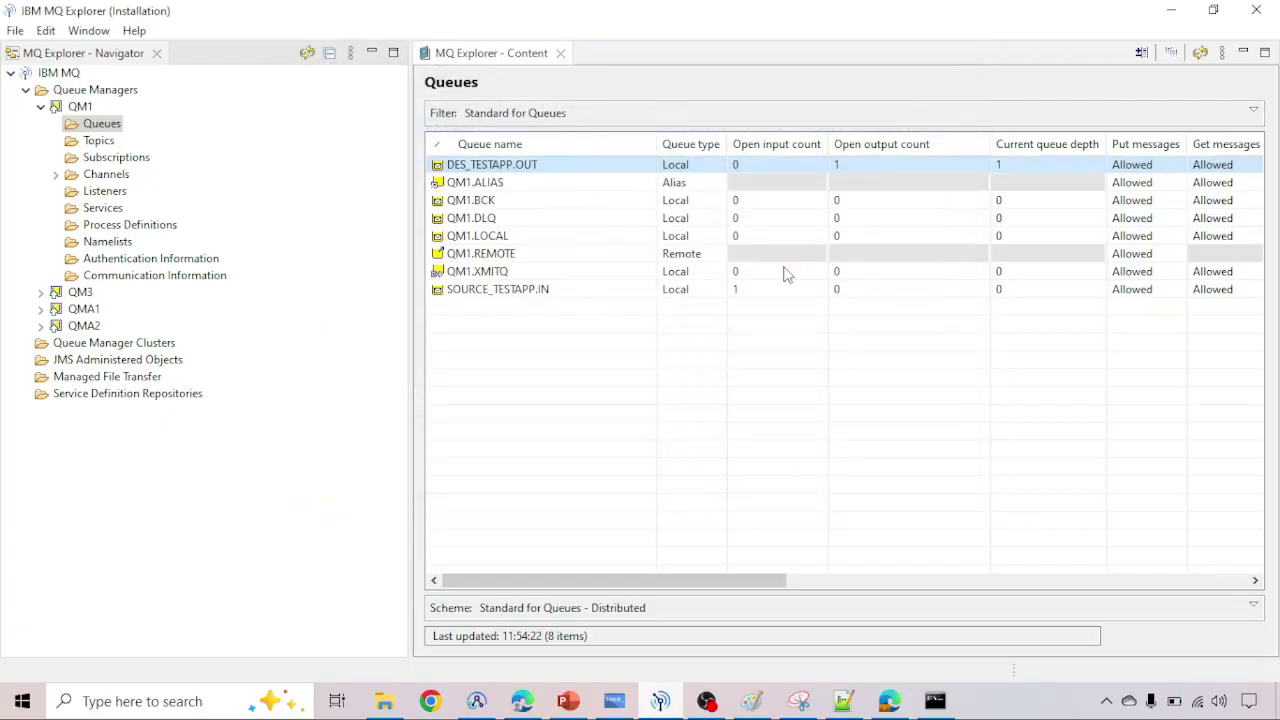
Step: Return to the Toolkit, remove the breakpoint on the Set OutputRoot = InputRoot line of the Compute ESQL and close the file
click(662, 703)
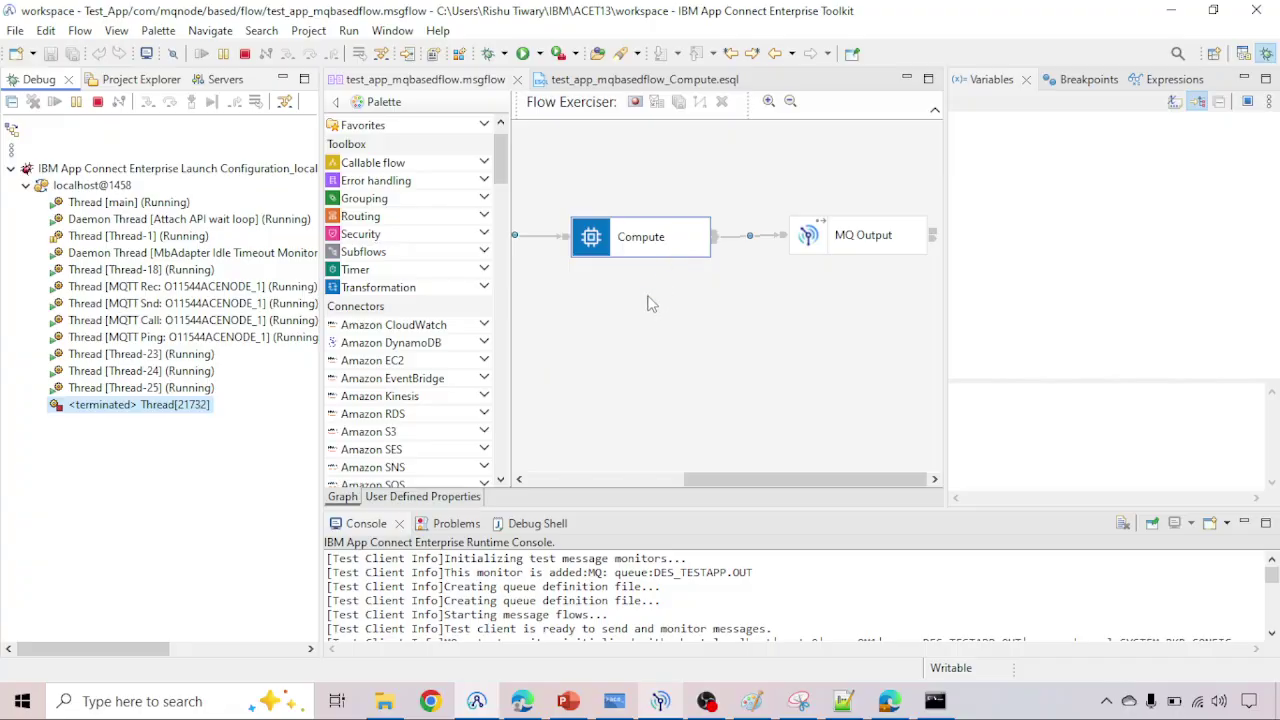
scroll(651, 303, left, 3)
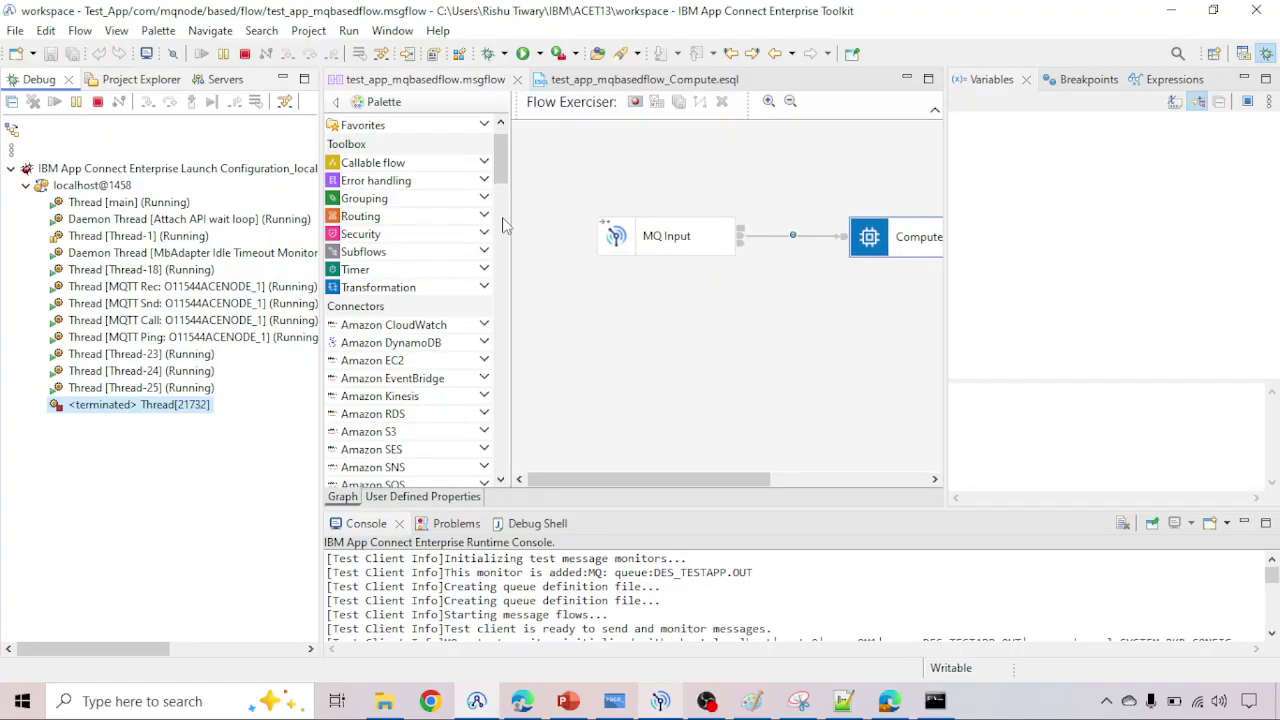
scroll(790, 245, right, 3)
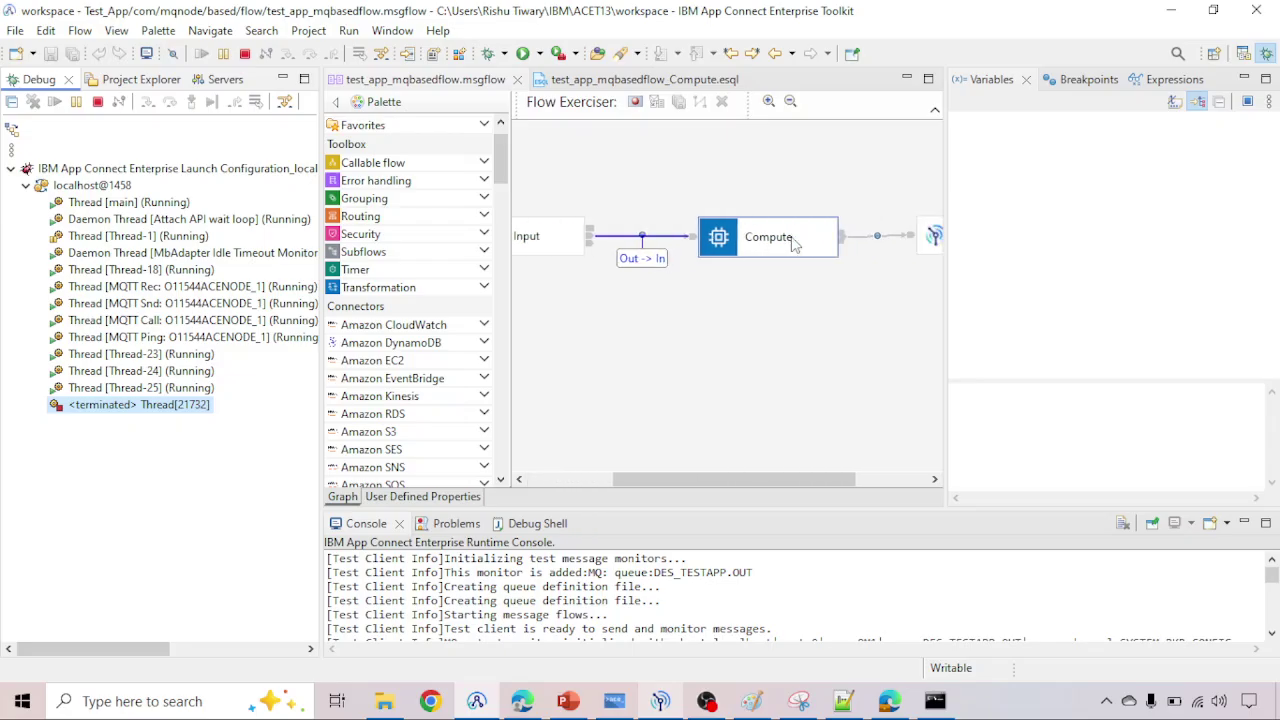
click(776, 236)
double_click(776, 236)
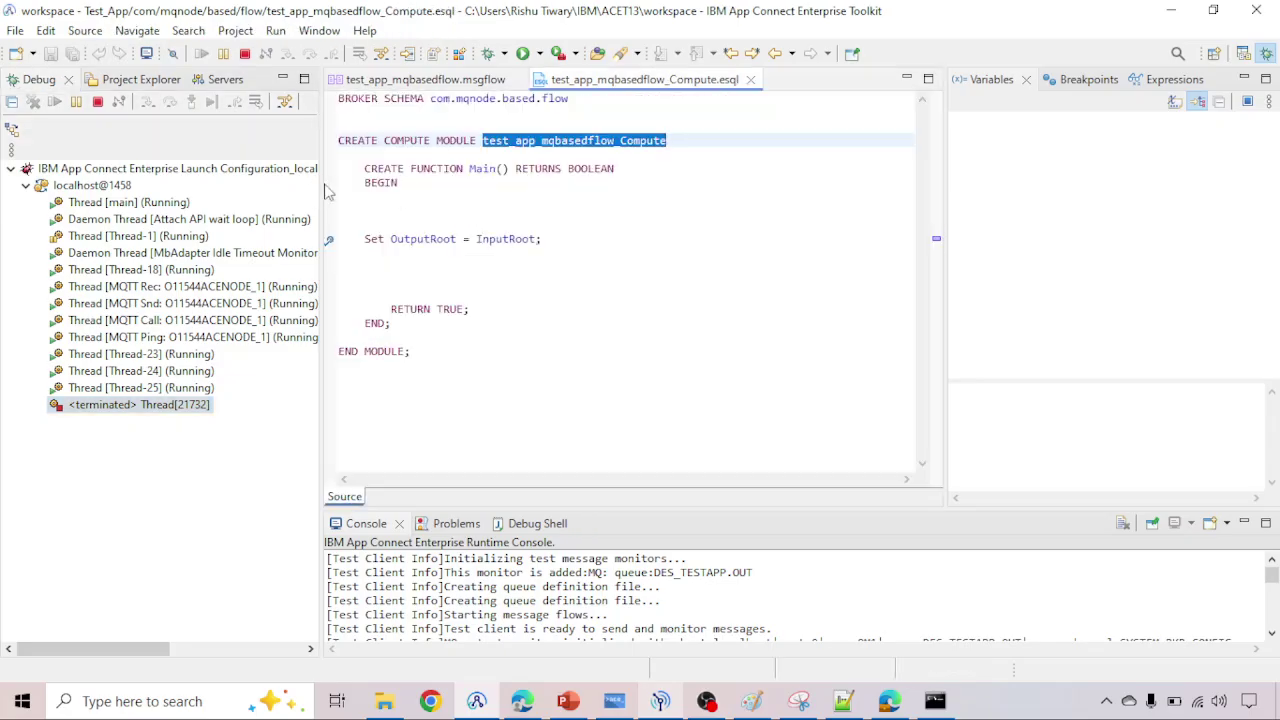
click(749, 80)
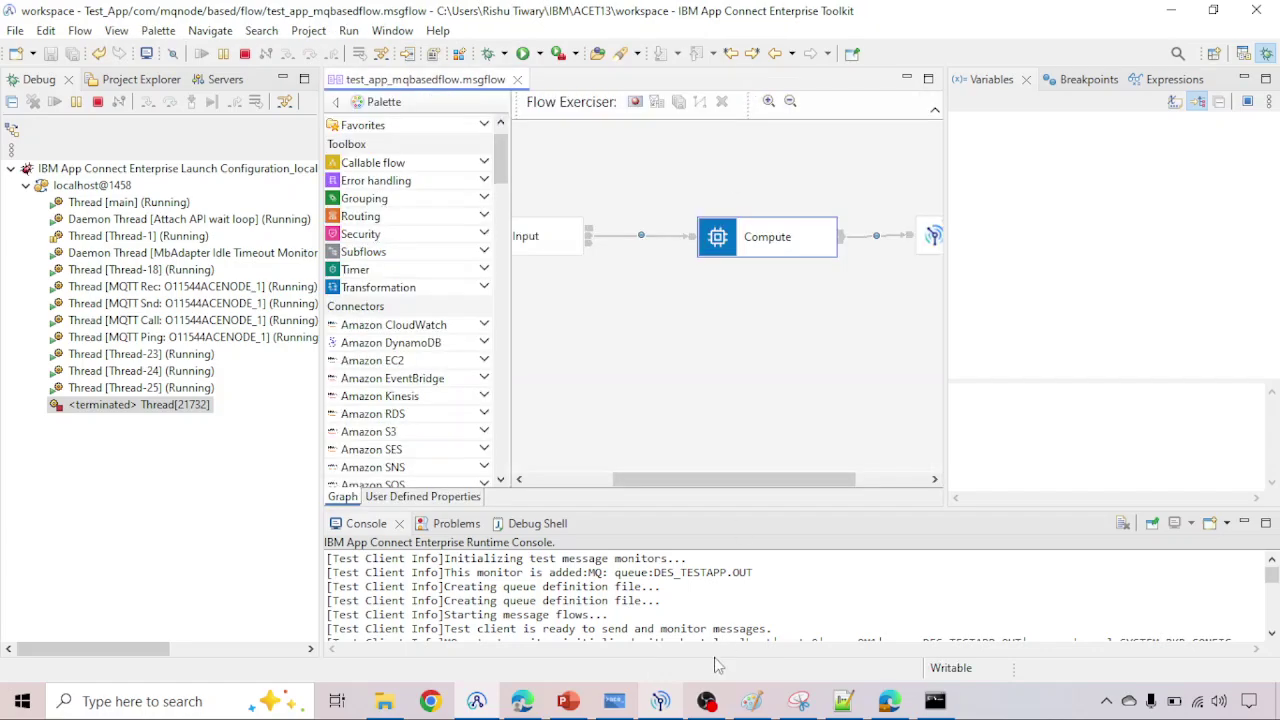
double_click(765, 246)
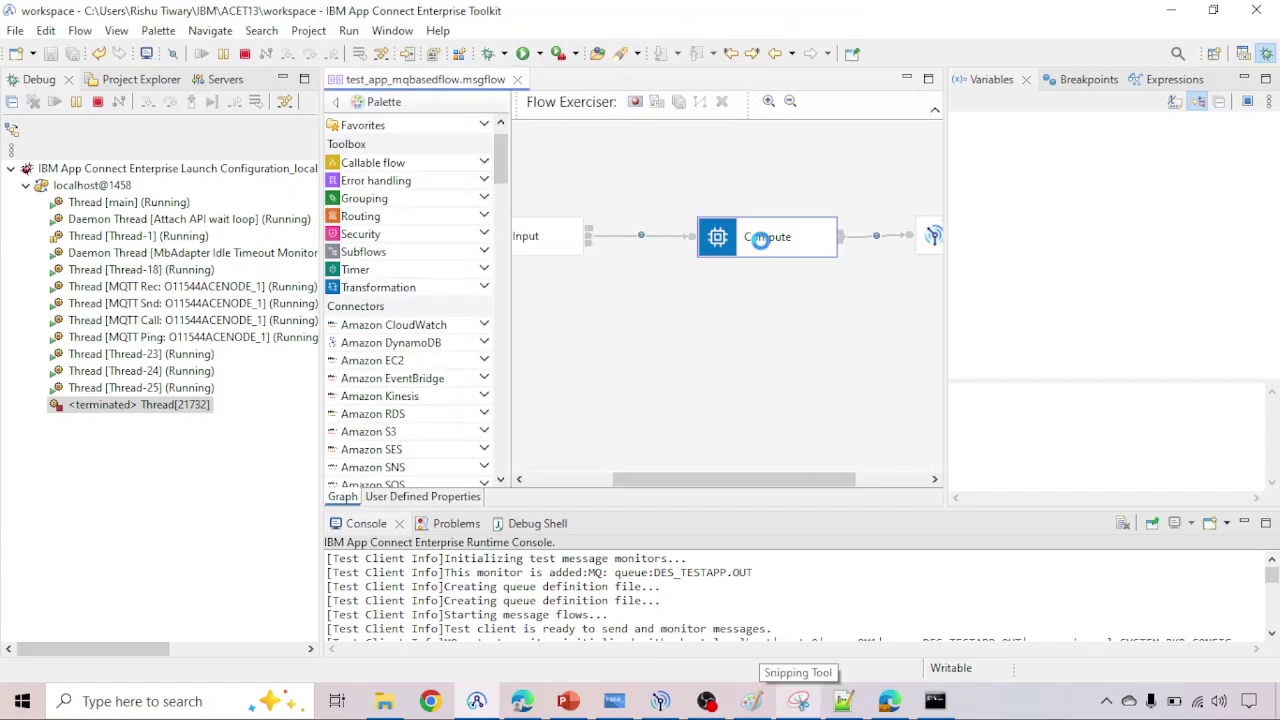
right_click(331, 245)
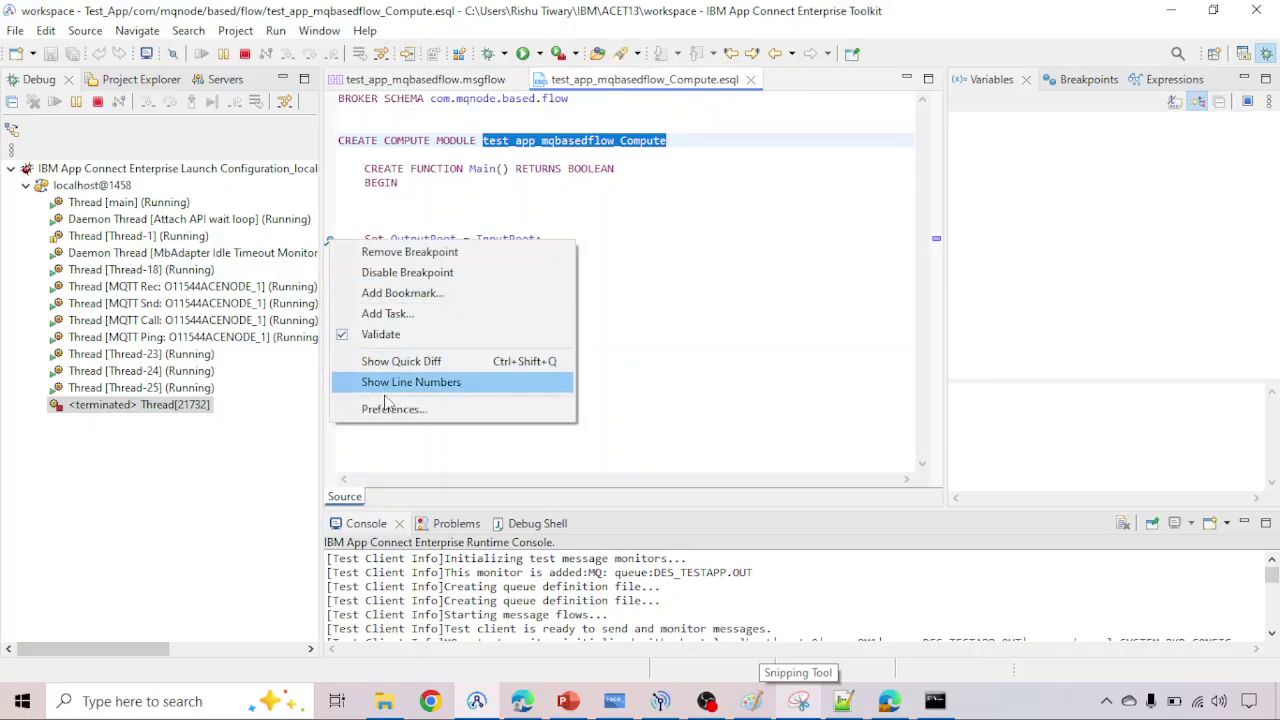
click(396, 255)
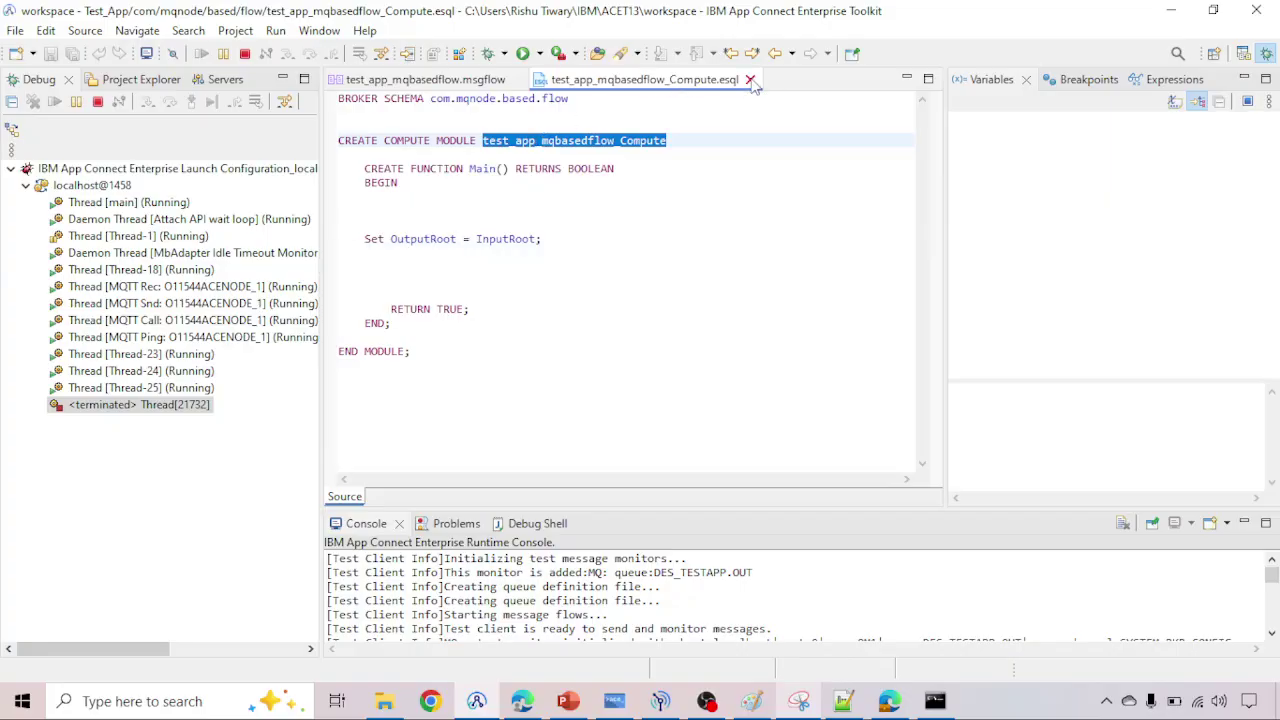
click(750, 80)
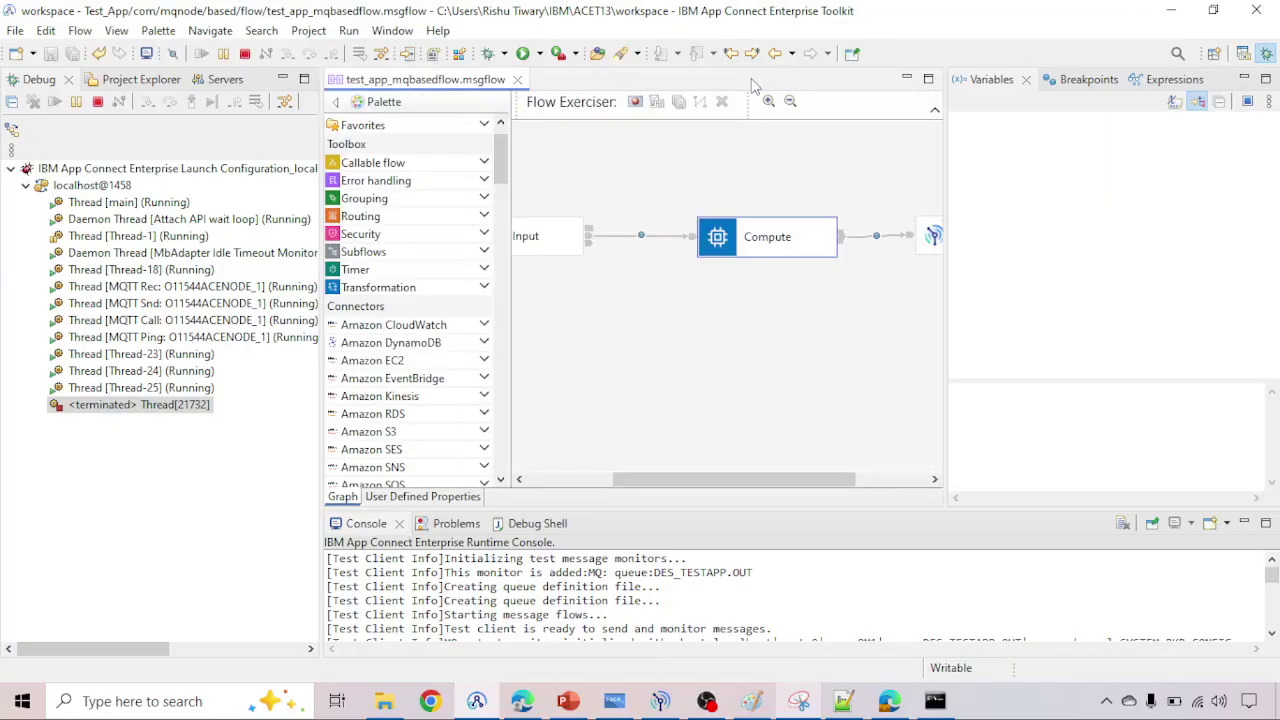
Step: Switch to MQ Explorer and put a test message with the data fff on SOURCE_TESTAPP.IN
click(660, 702)
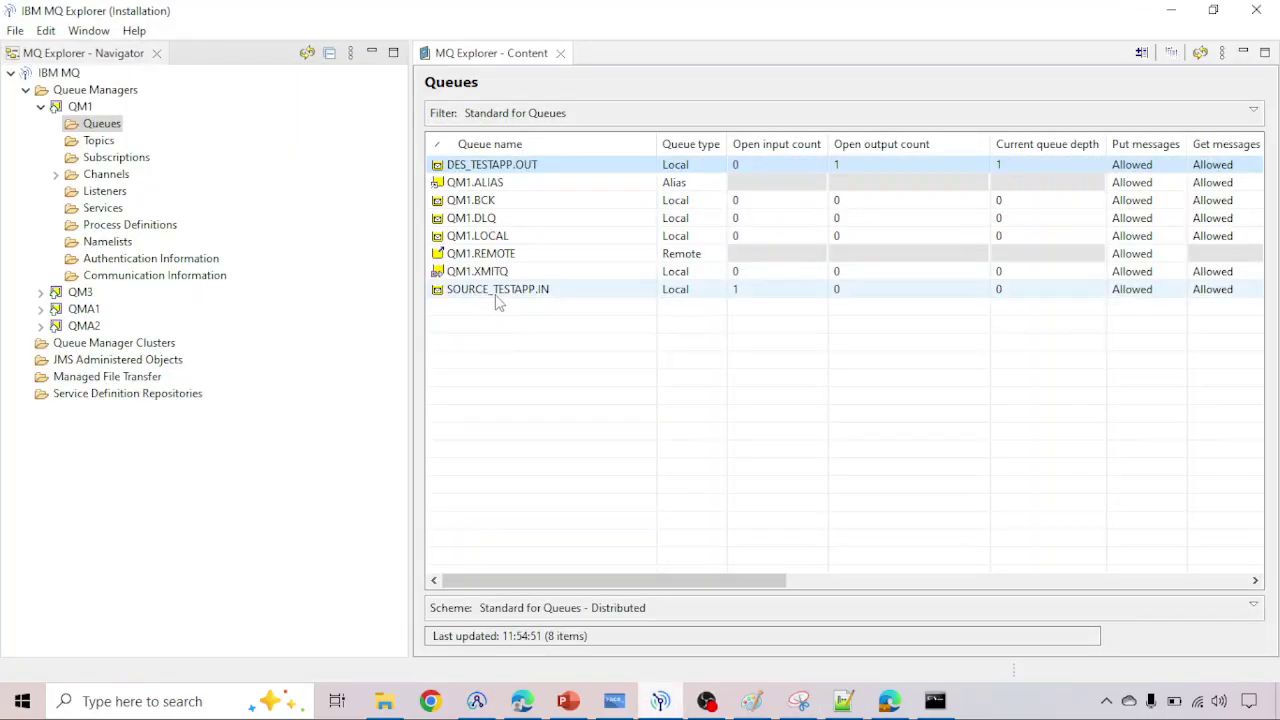
right_click(495, 294)
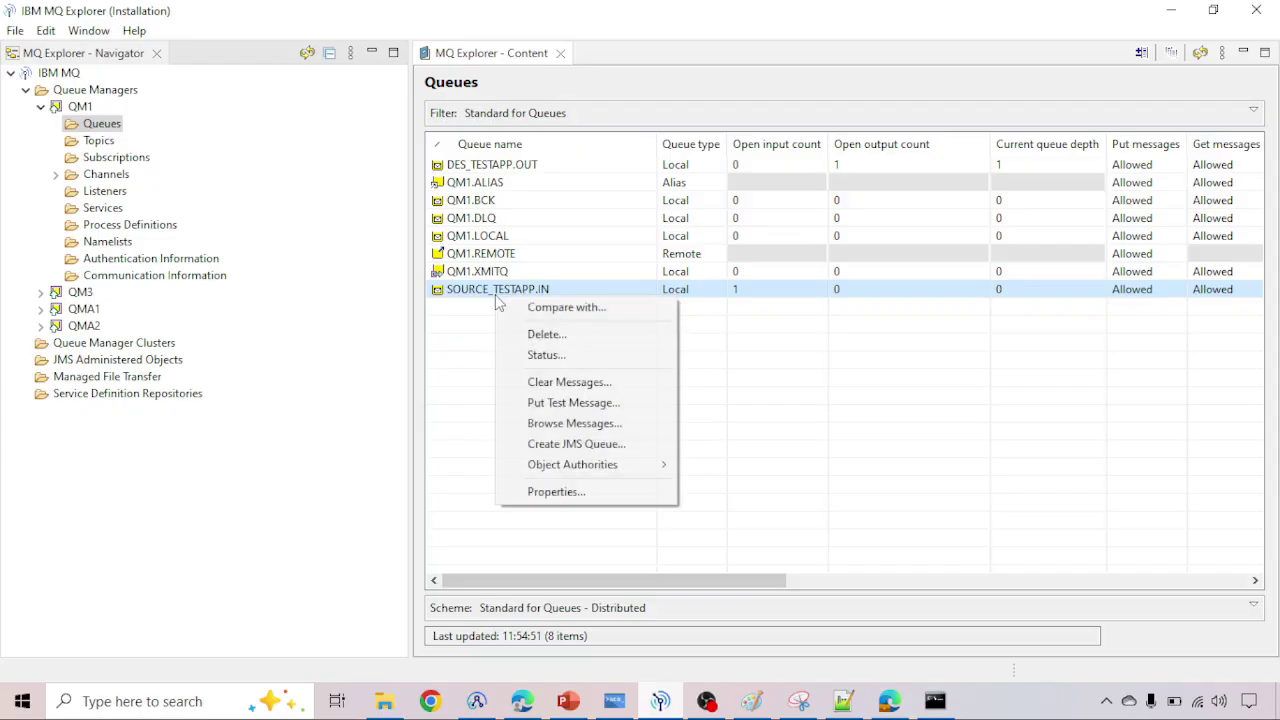
click(548, 404)
text(fff)
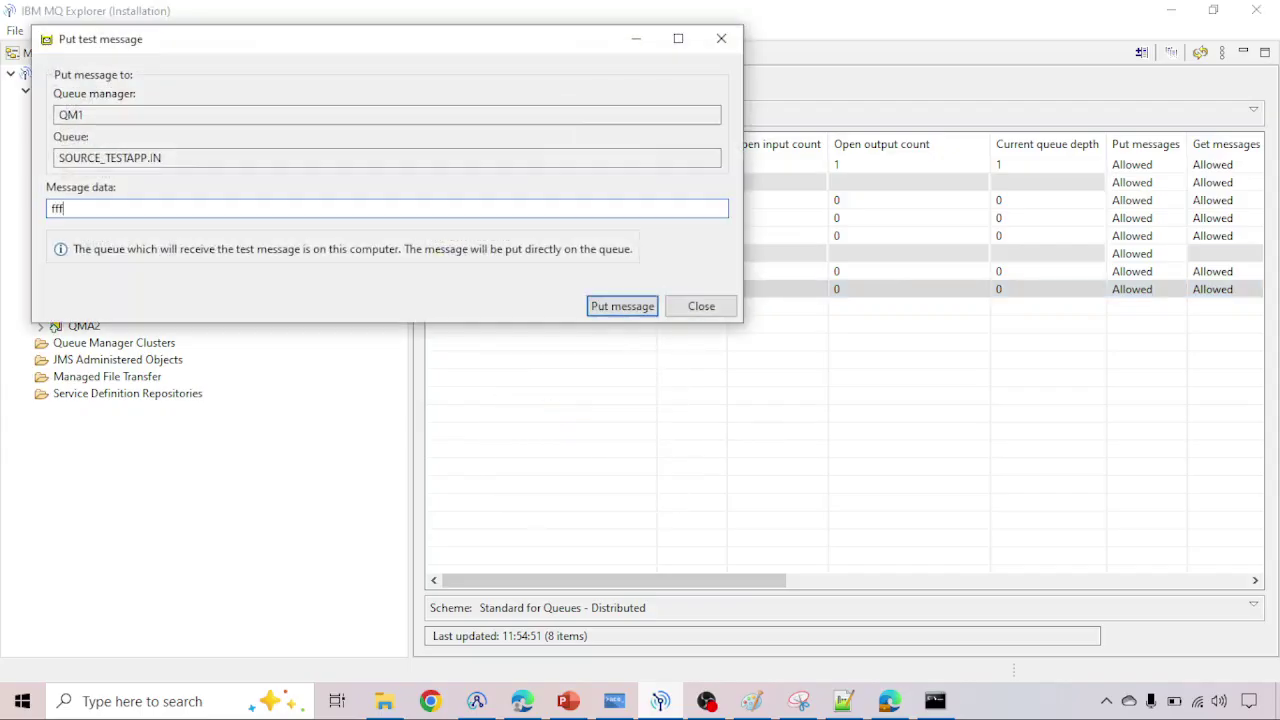
click(622, 307)
click(722, 38)
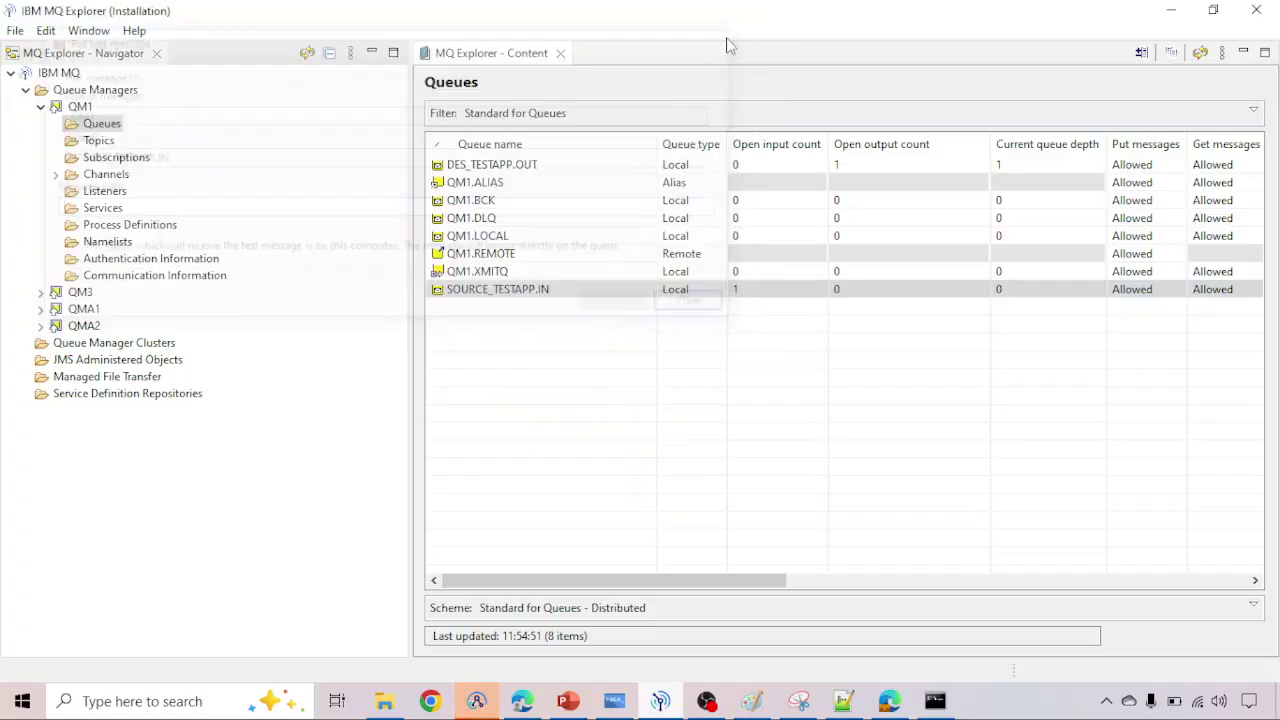
Step: Return to the Toolkit and step the suspended message over the Compute node and past the connection to MQ Output
click(478, 701)
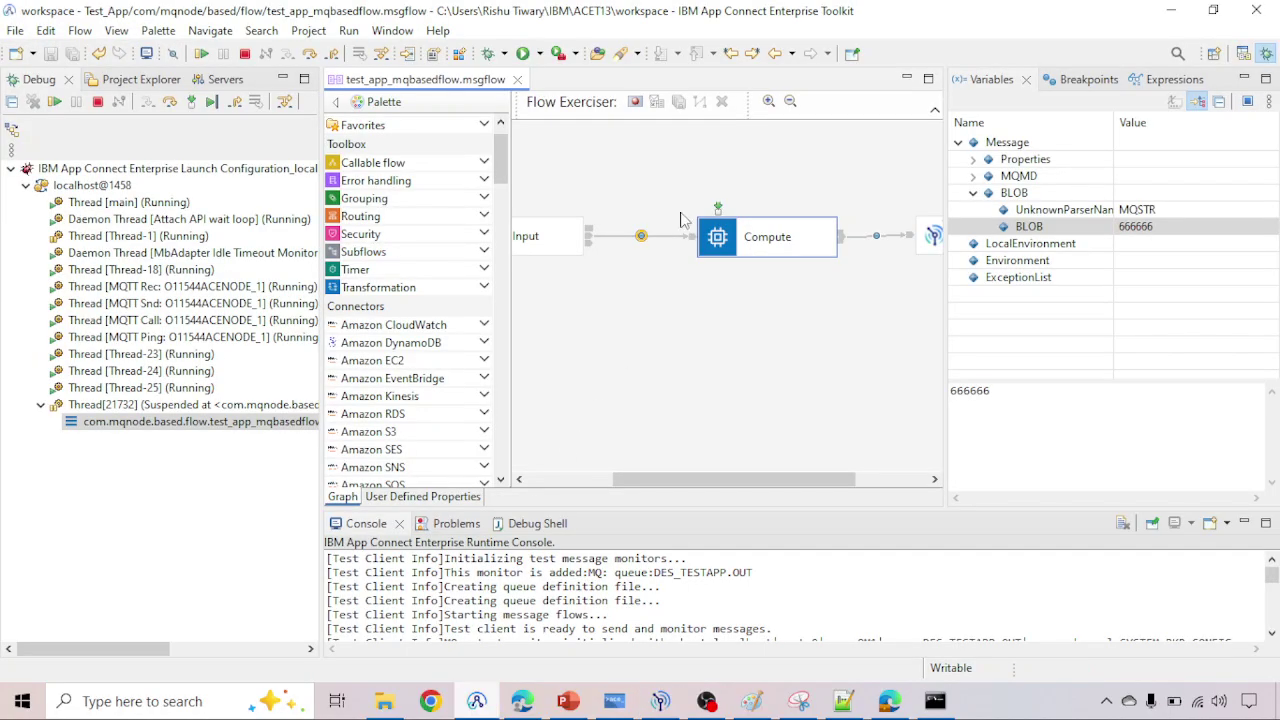
click(170, 104)
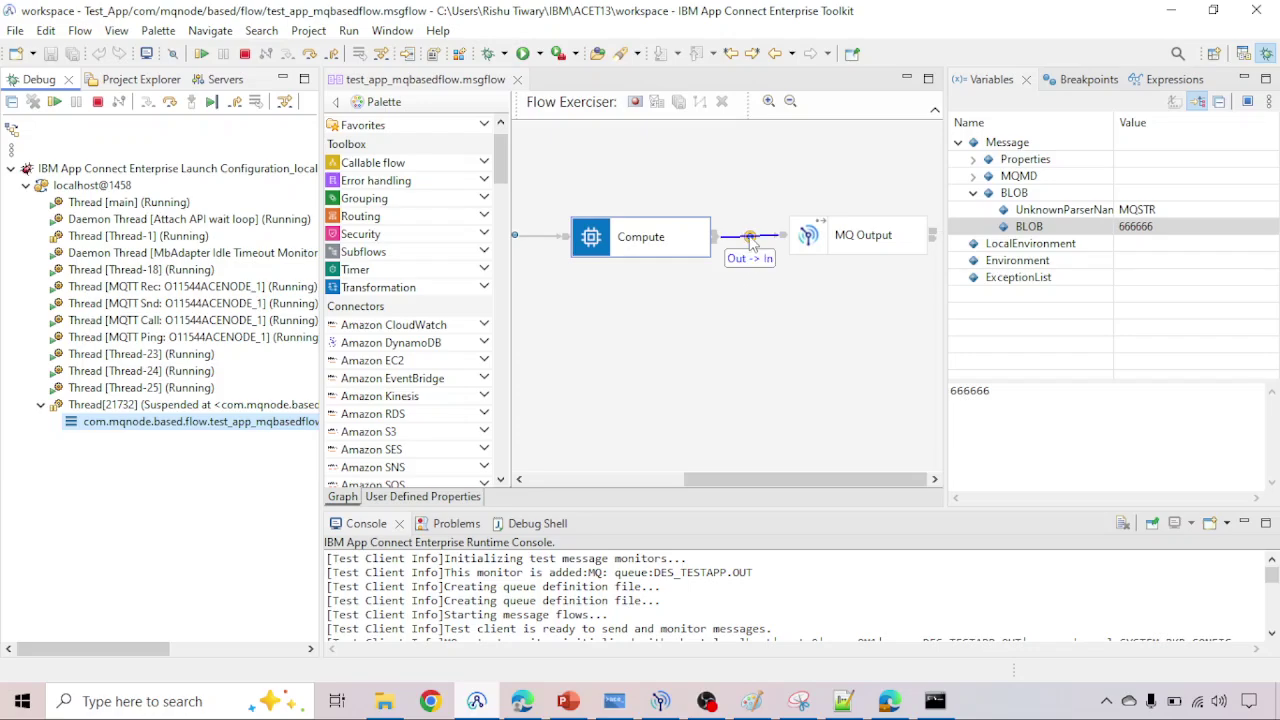
click(170, 104)
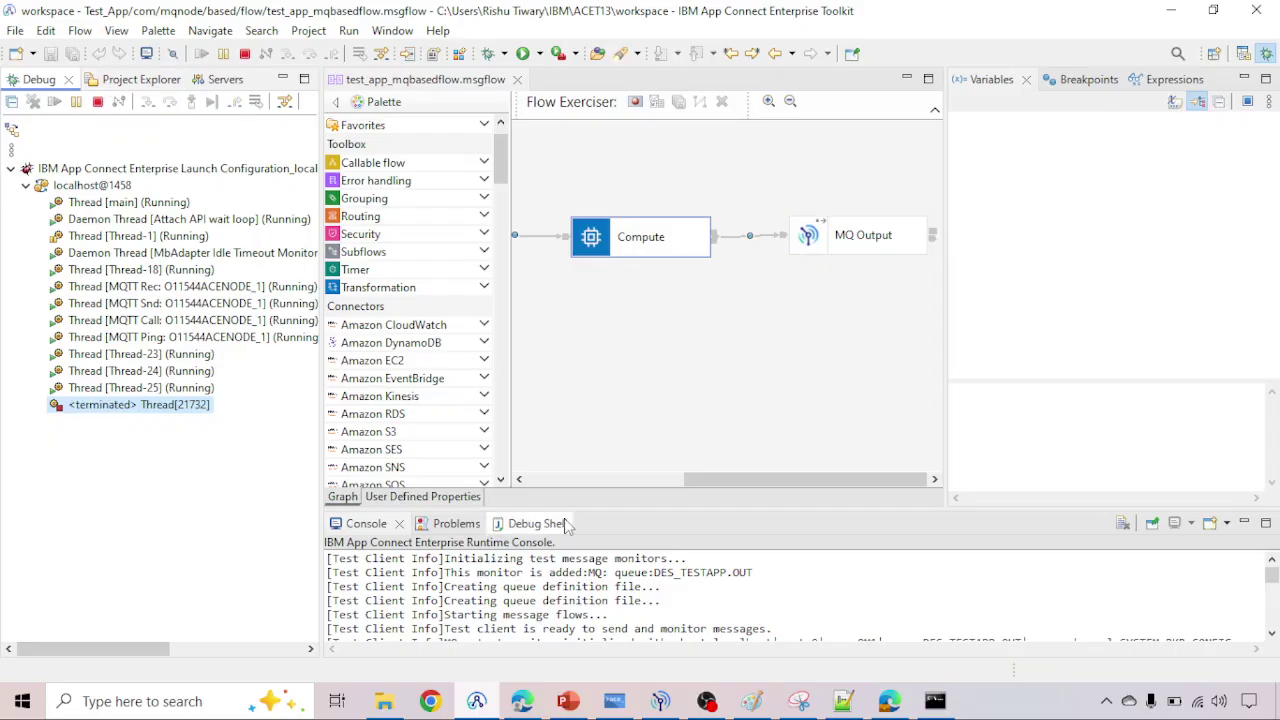
Step: Switch to MQ Explorer and put a test message with the data fsfddf on SOURCE_TESTAPP.IN
click(673, 708)
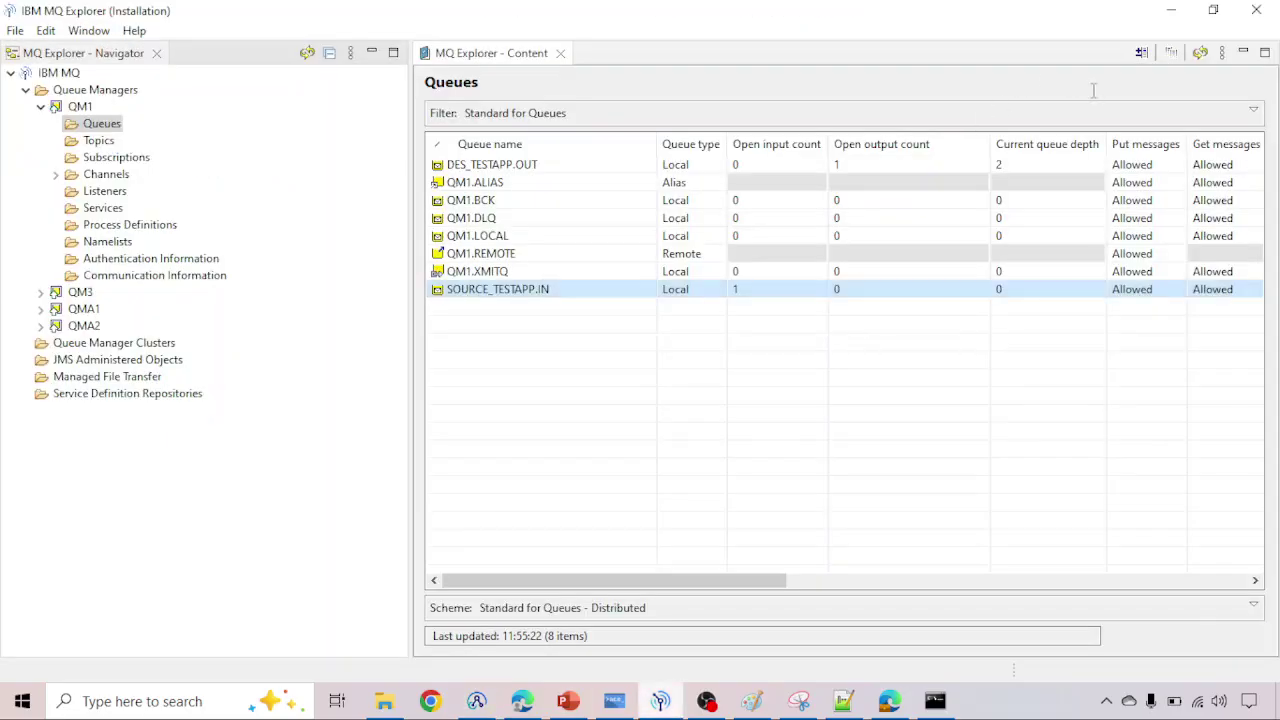
click(730, 634)
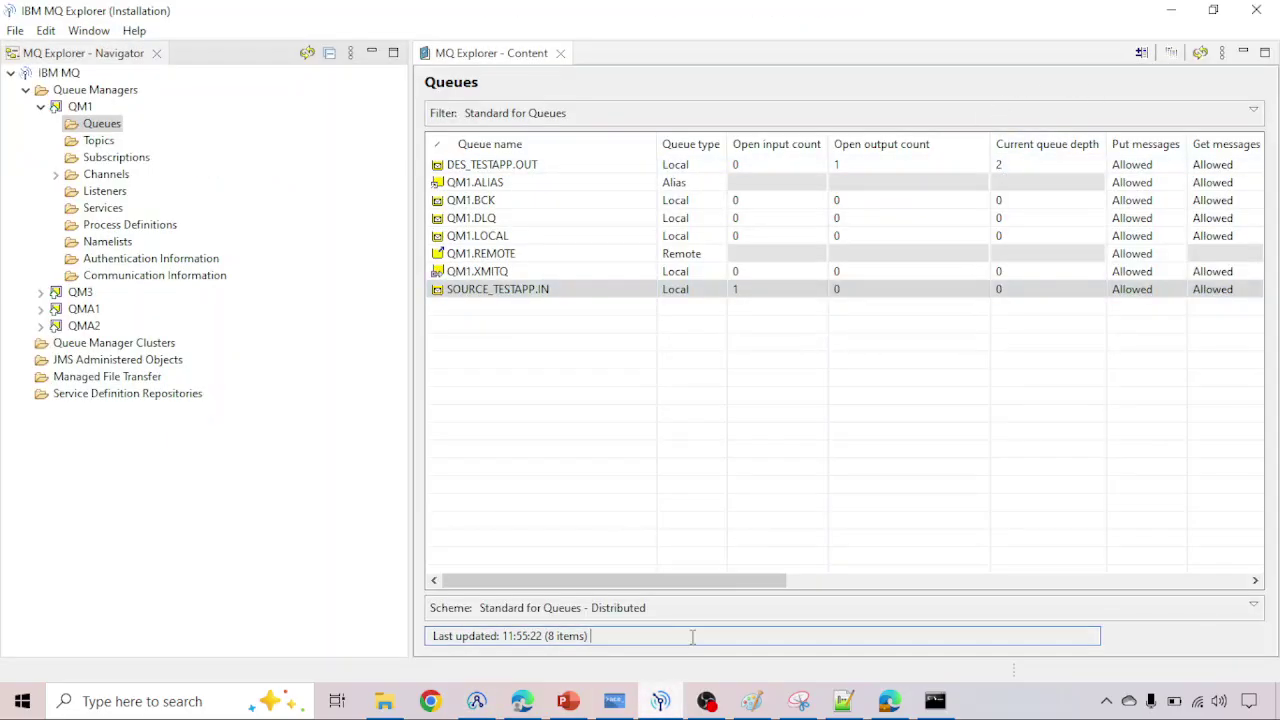
right_click(529, 290)
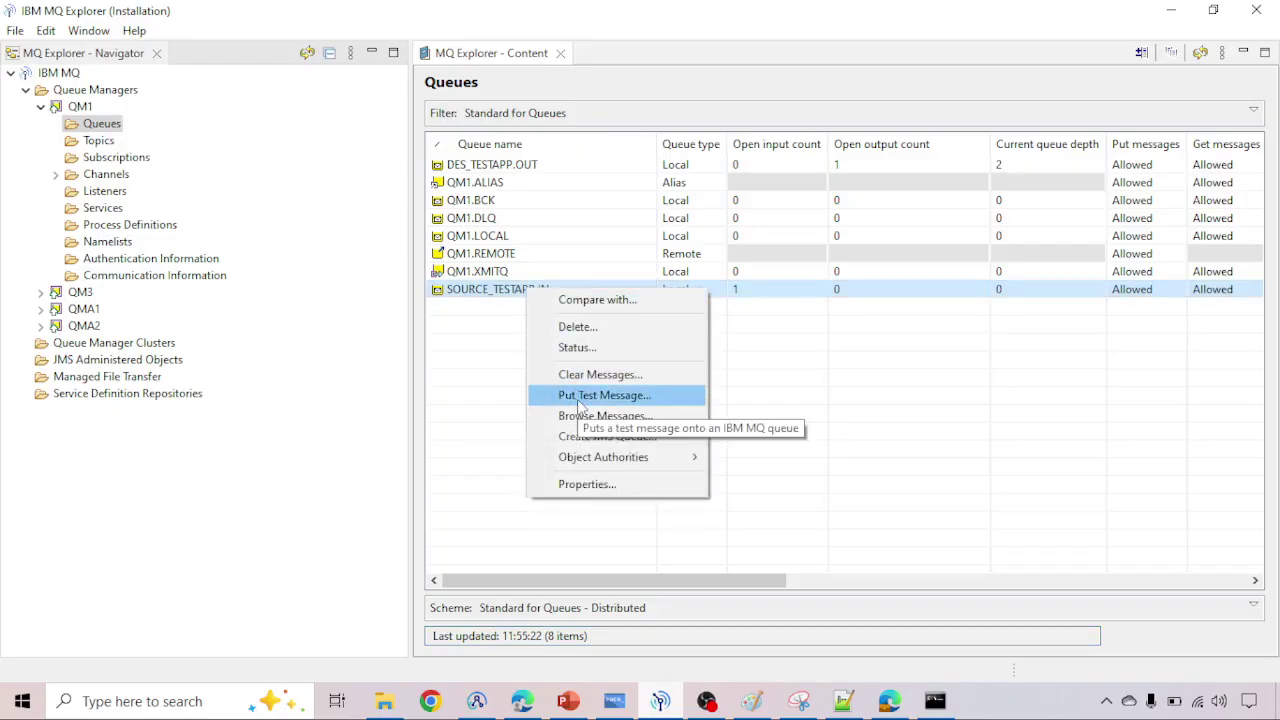
click(580, 396)
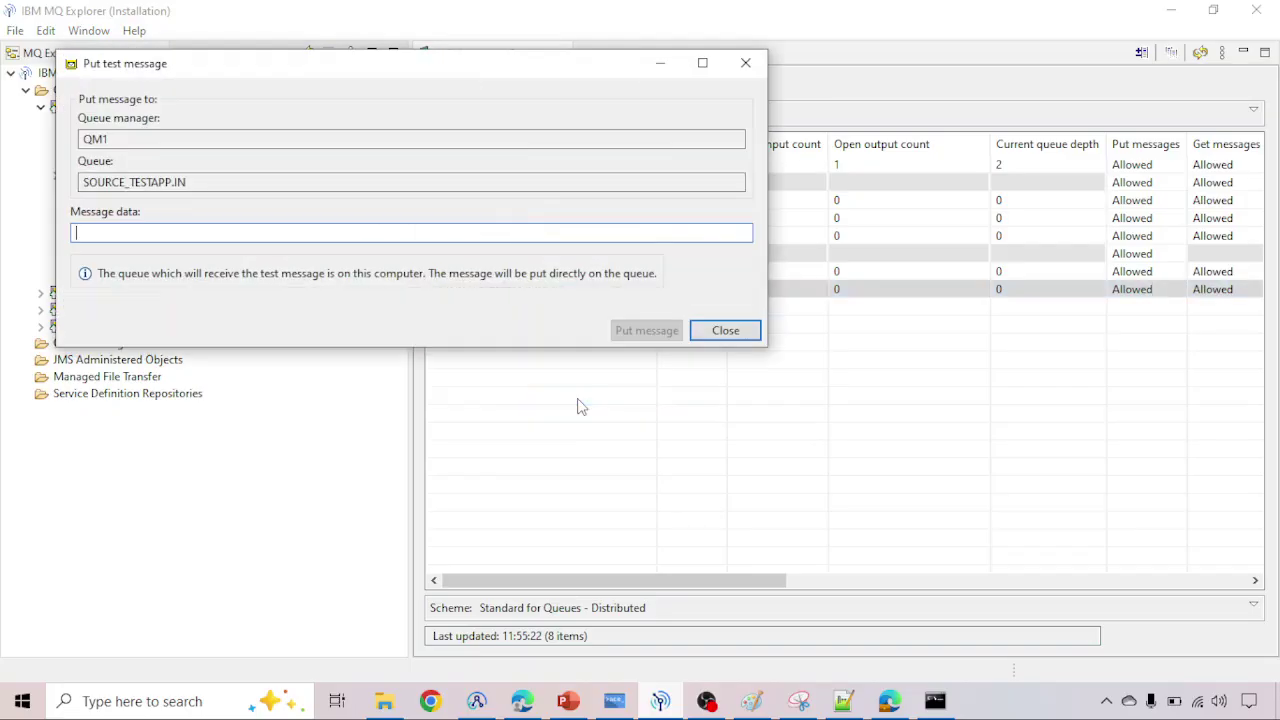
text(fsfddf)
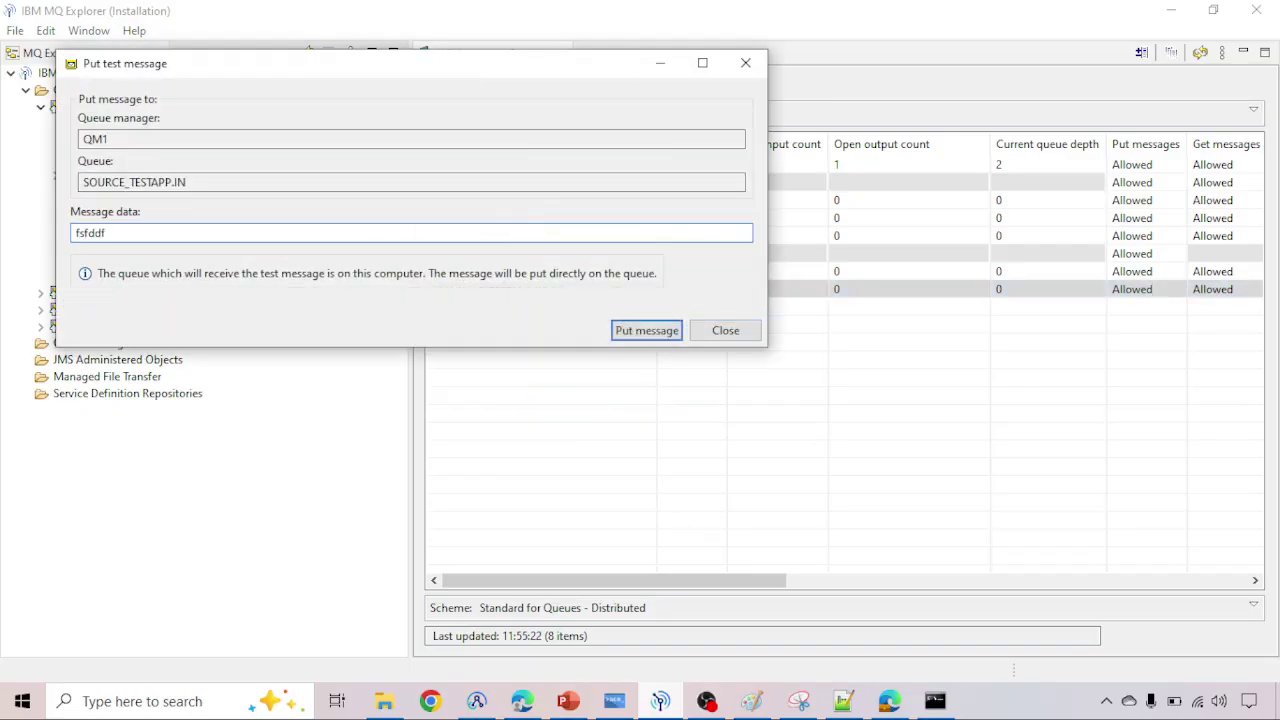
click(648, 331)
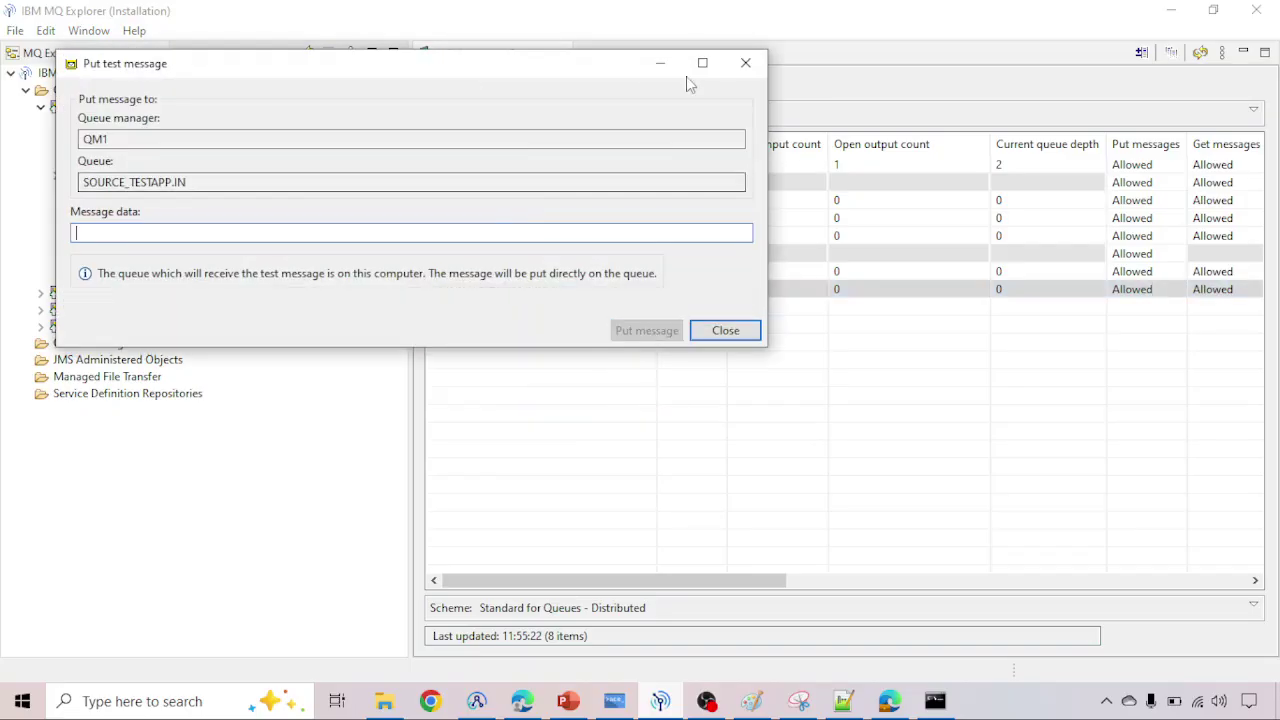
click(745, 63)
Step: Return to the Toolkit, step into the Compute node's ESQL source and compare it with the node in the message flow
click(477, 703)
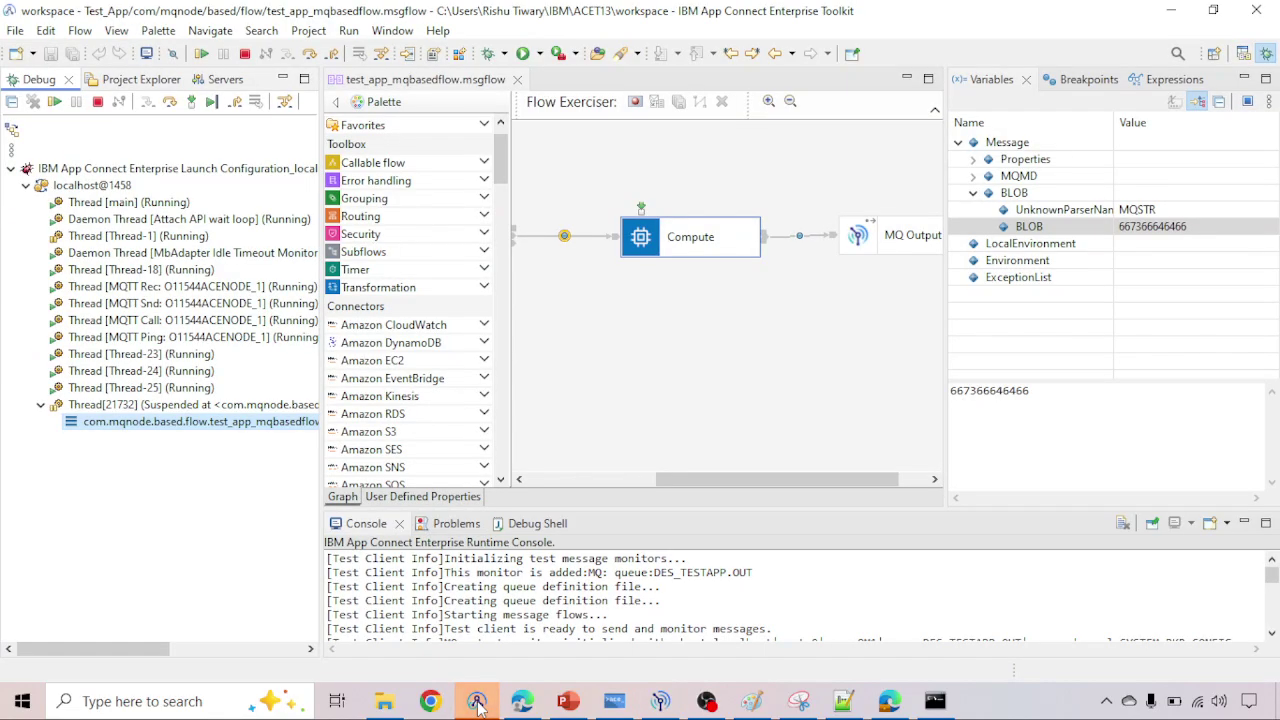
click(192, 103)
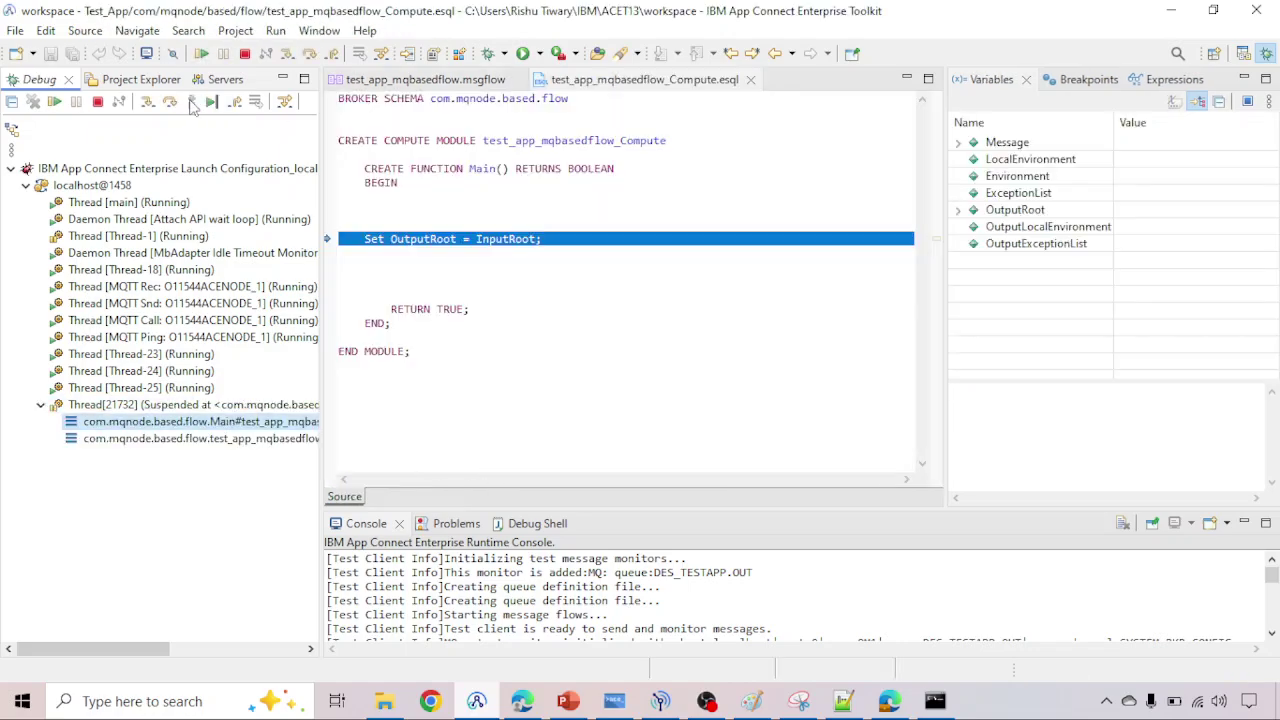
click(457, 87)
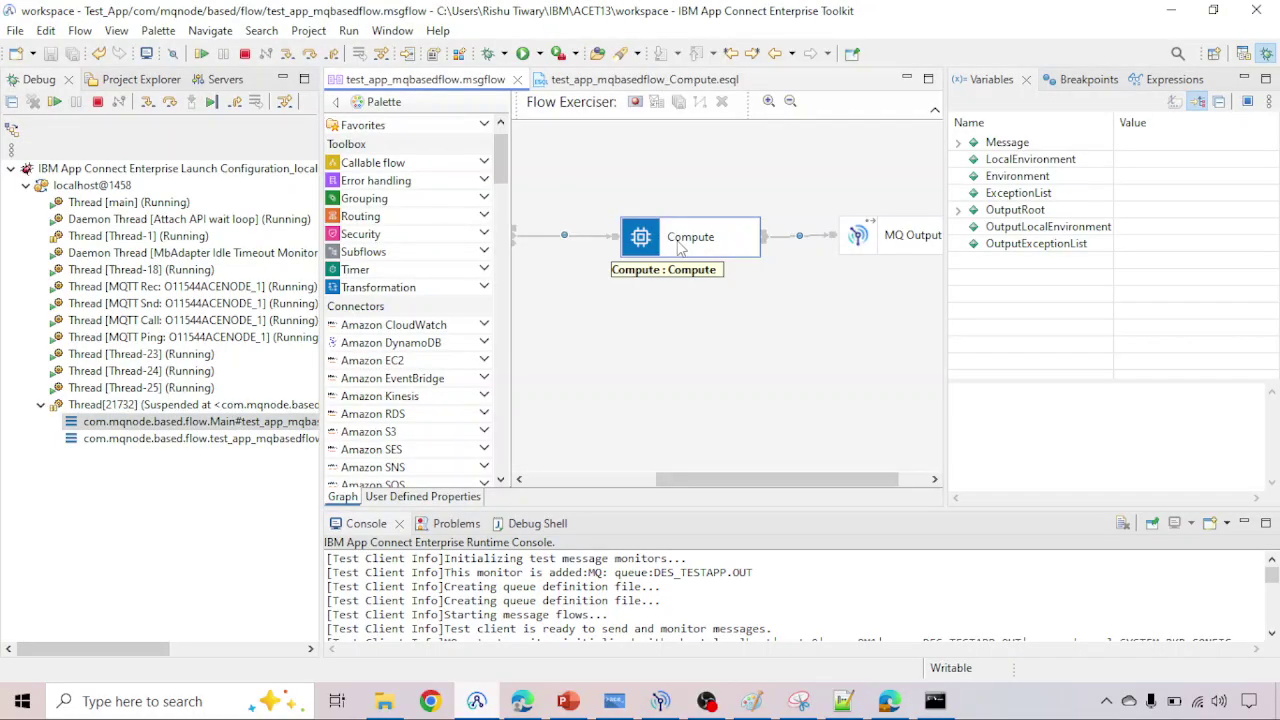
click(599, 82)
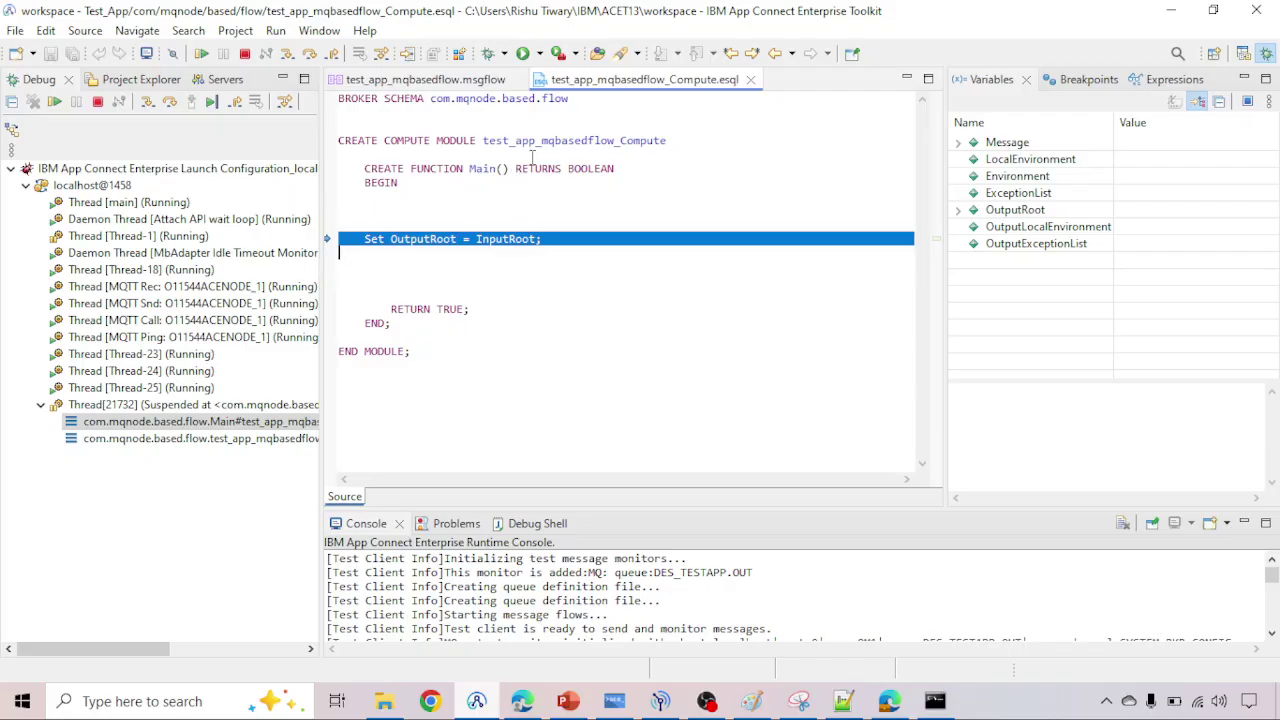
Step: Step over the Set OutputRoot = InputRoot line and compare the BLOB values under OutputRoot and Message
click(170, 104)
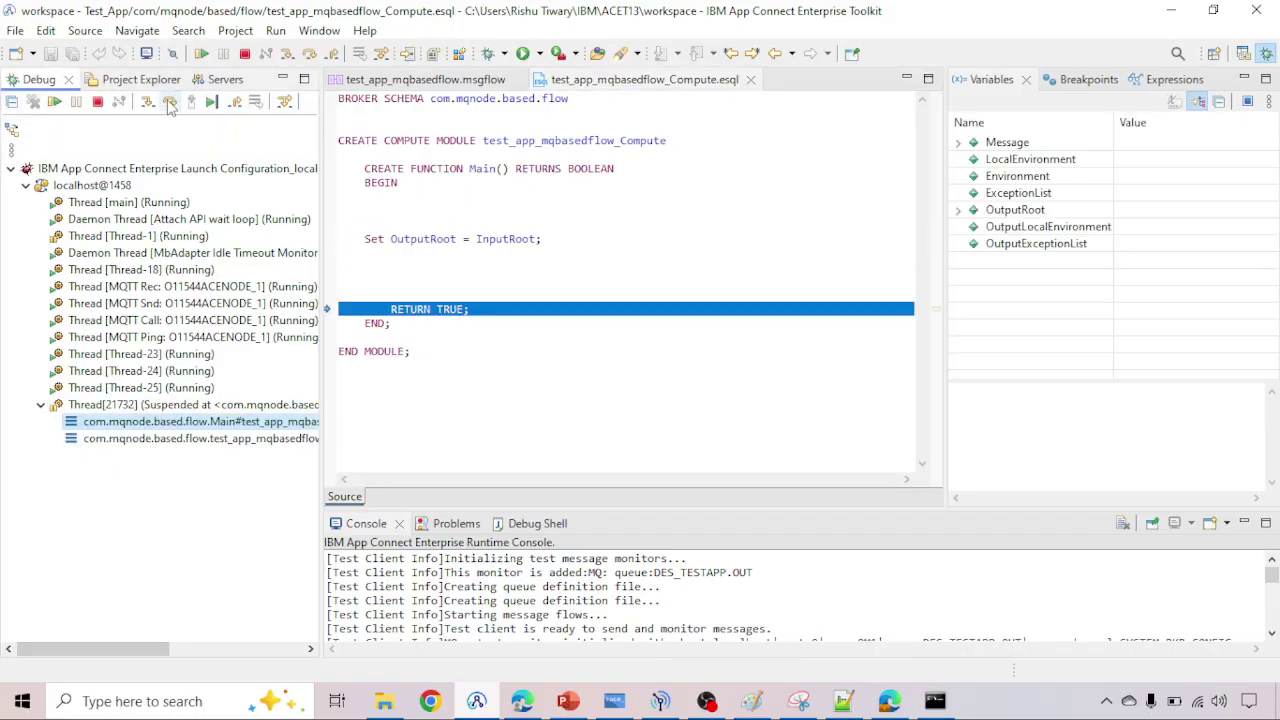
click(959, 210)
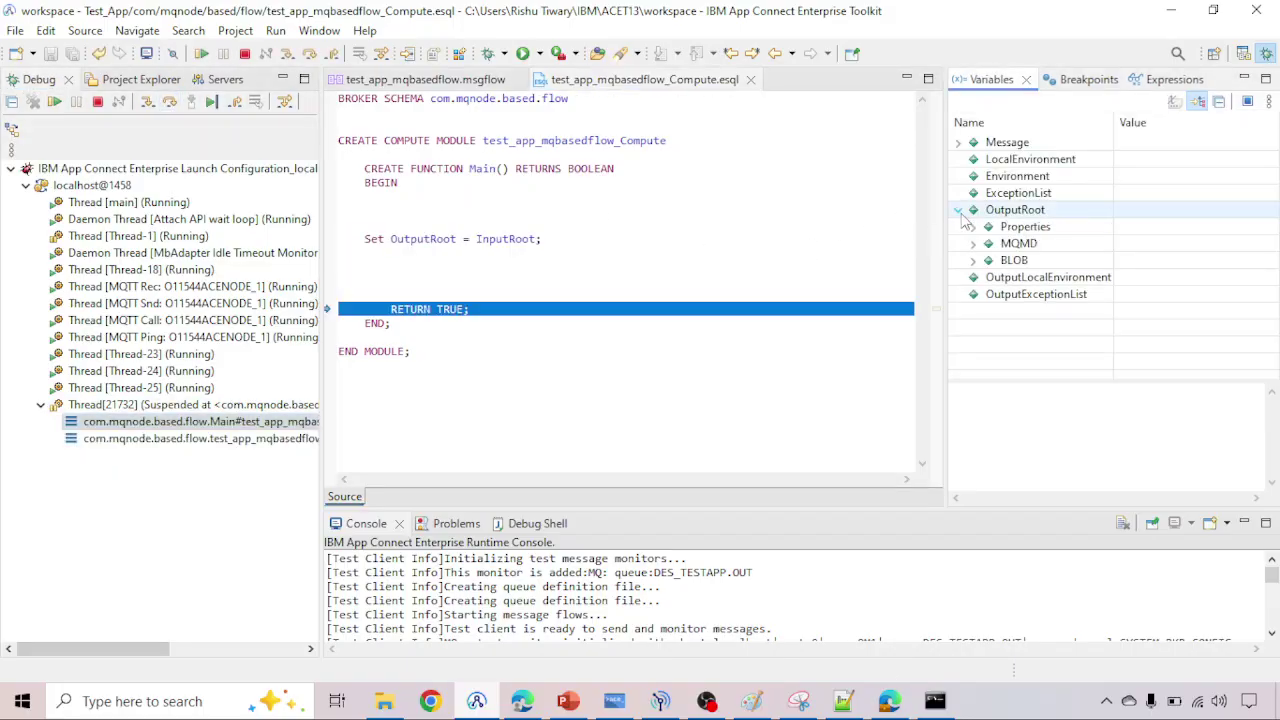
click(973, 260)
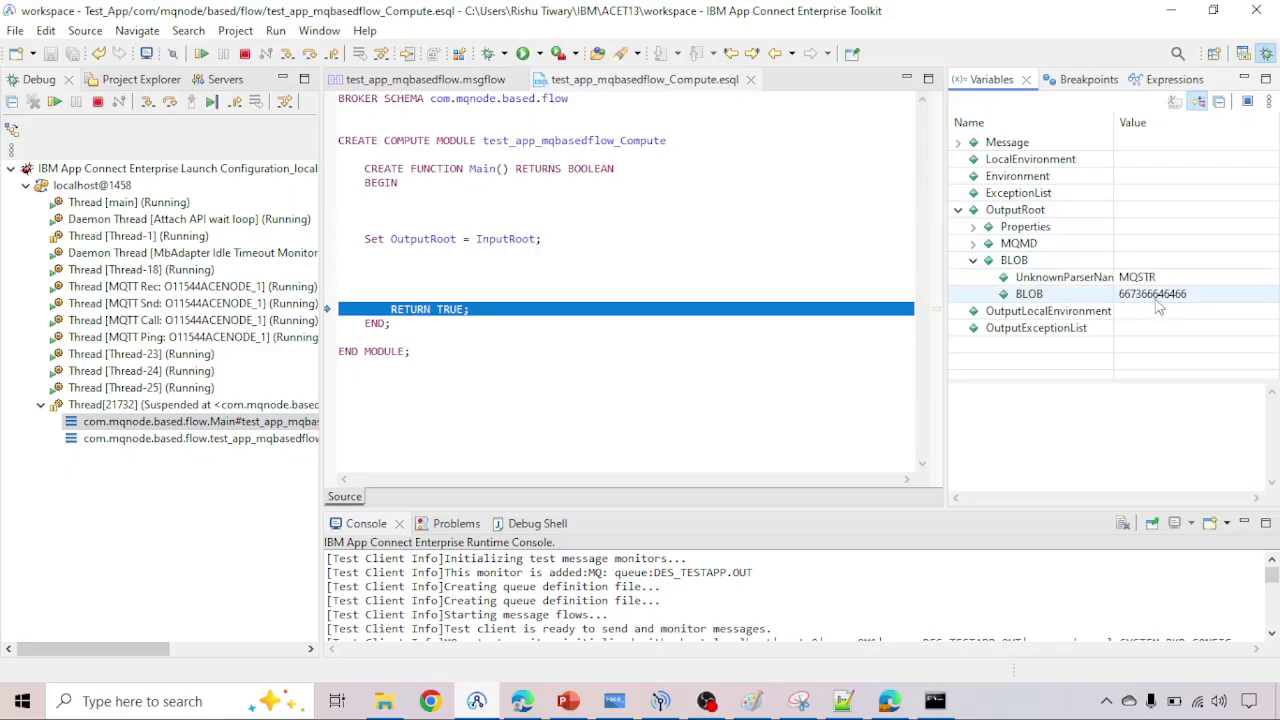
click(1155, 298)
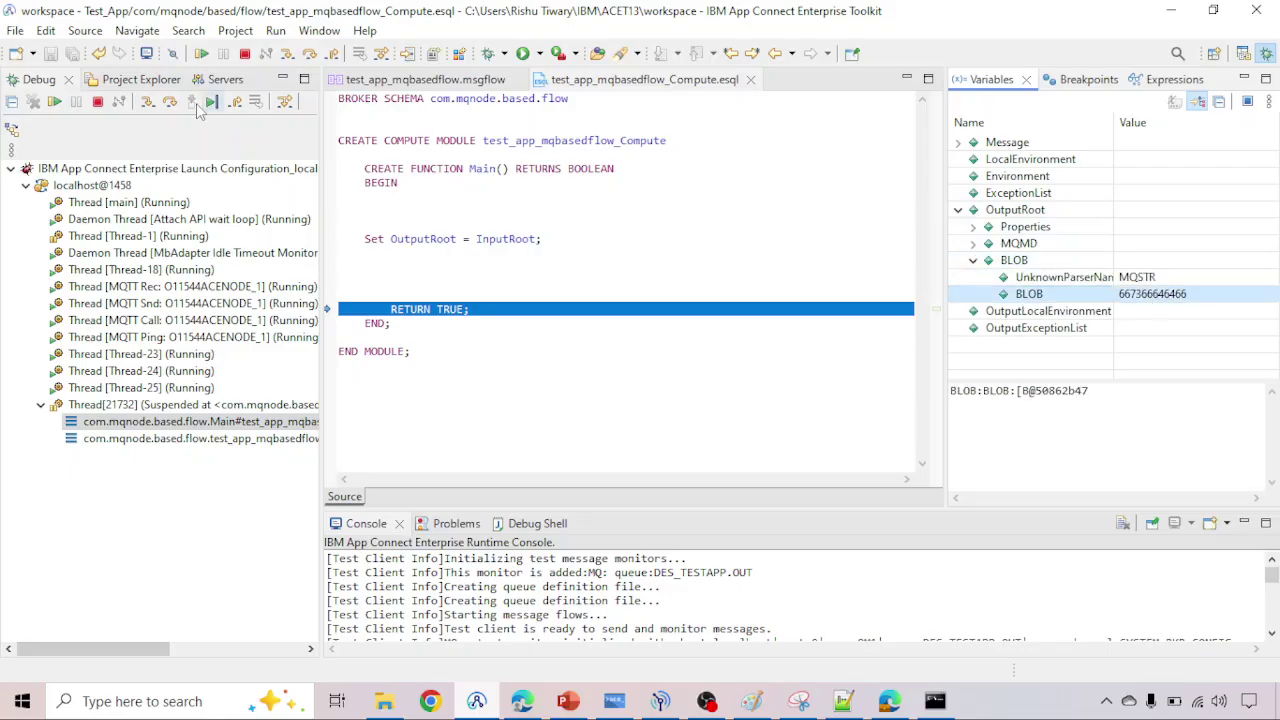
click(958, 143)
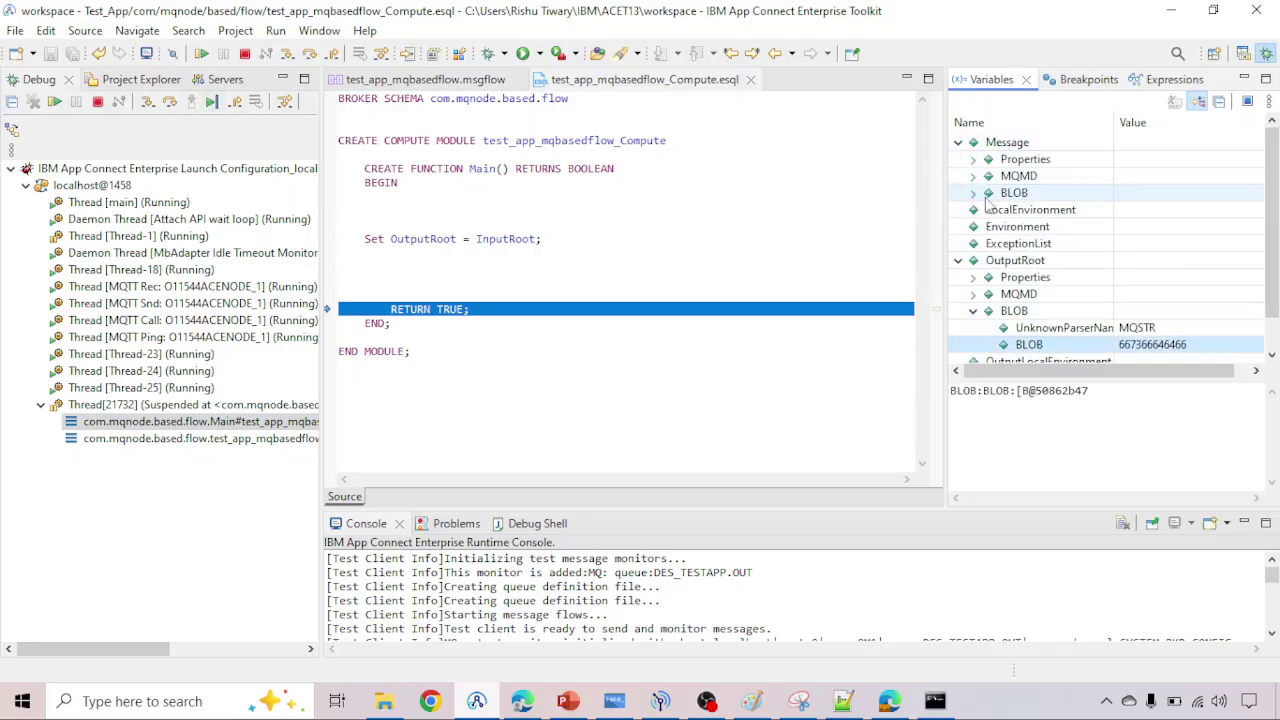
click(974, 193)
click(1150, 226)
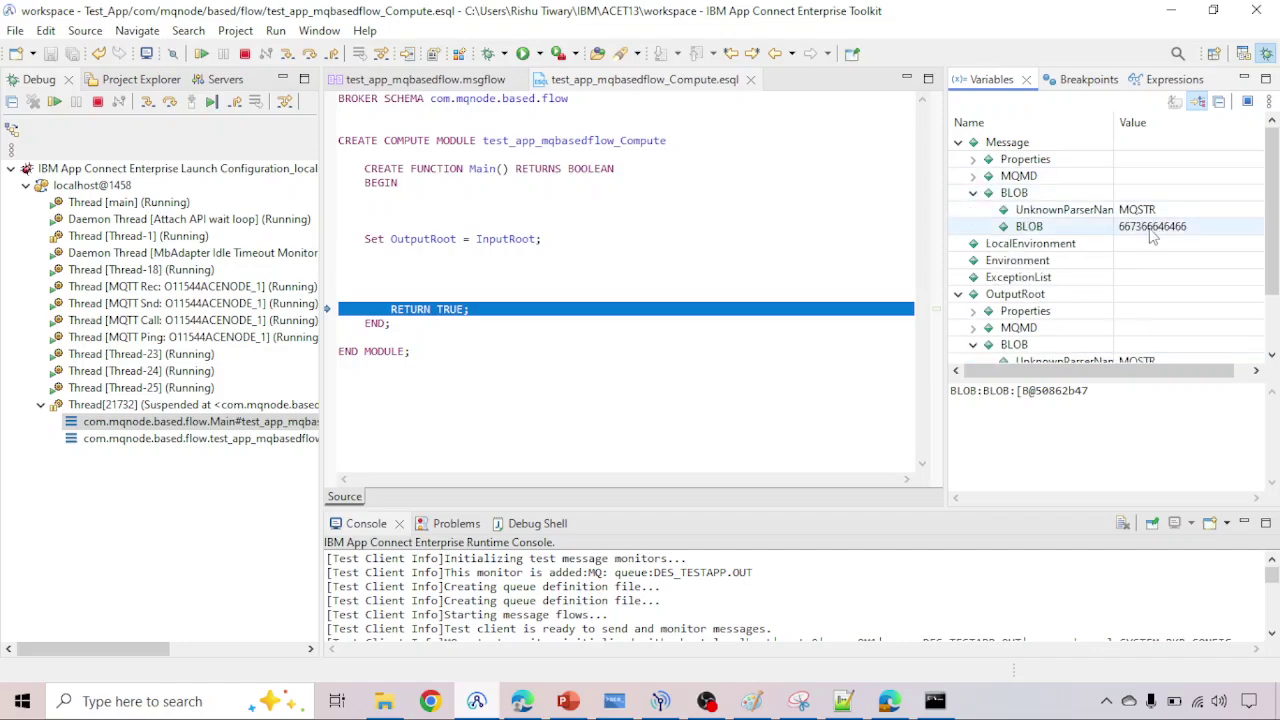
scroll(1150, 300, down, 2)
click(1150, 310)
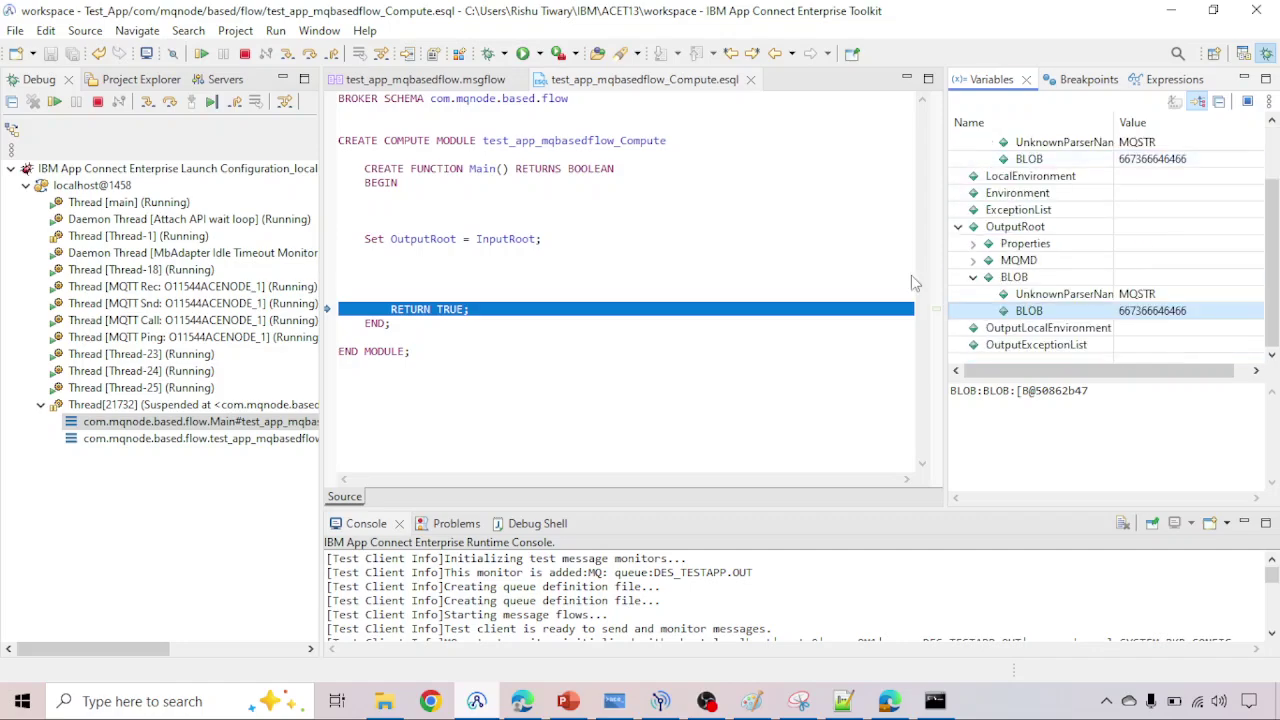
Step: Step over the RETURN TRUE line, then switch to MQ Explorer and refresh the QM1 queues
click(179, 113)
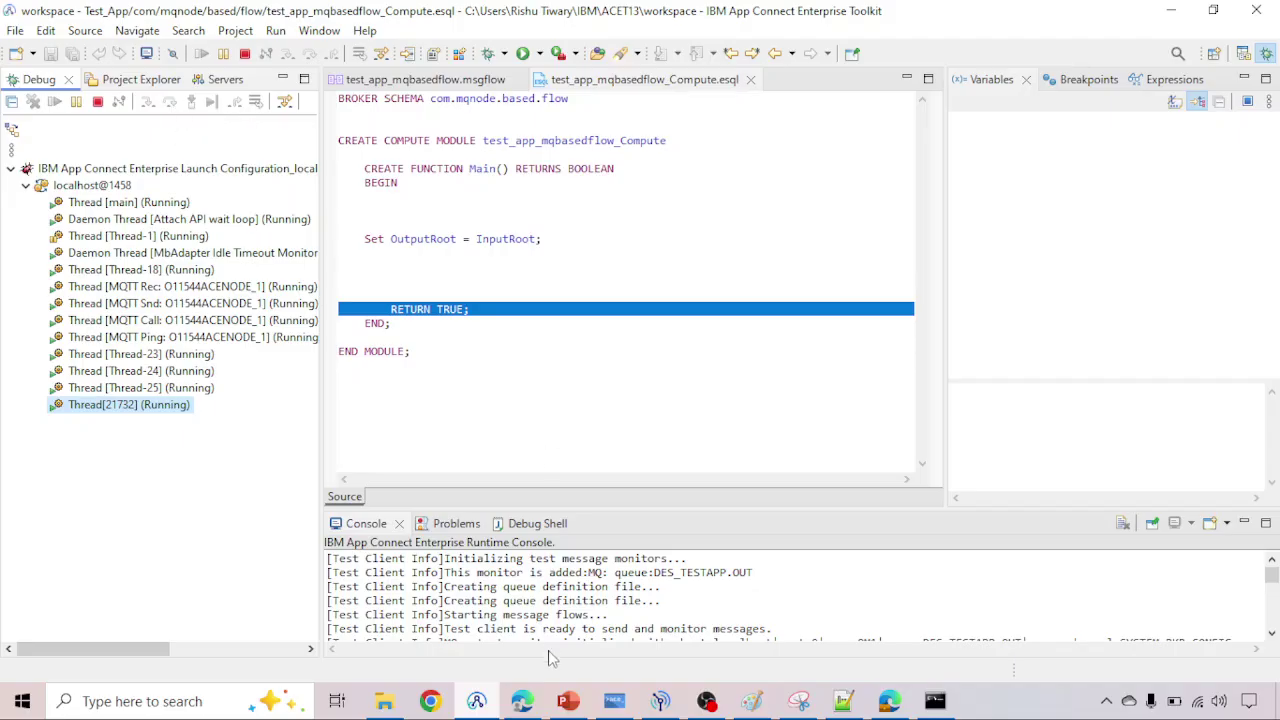
click(660, 701)
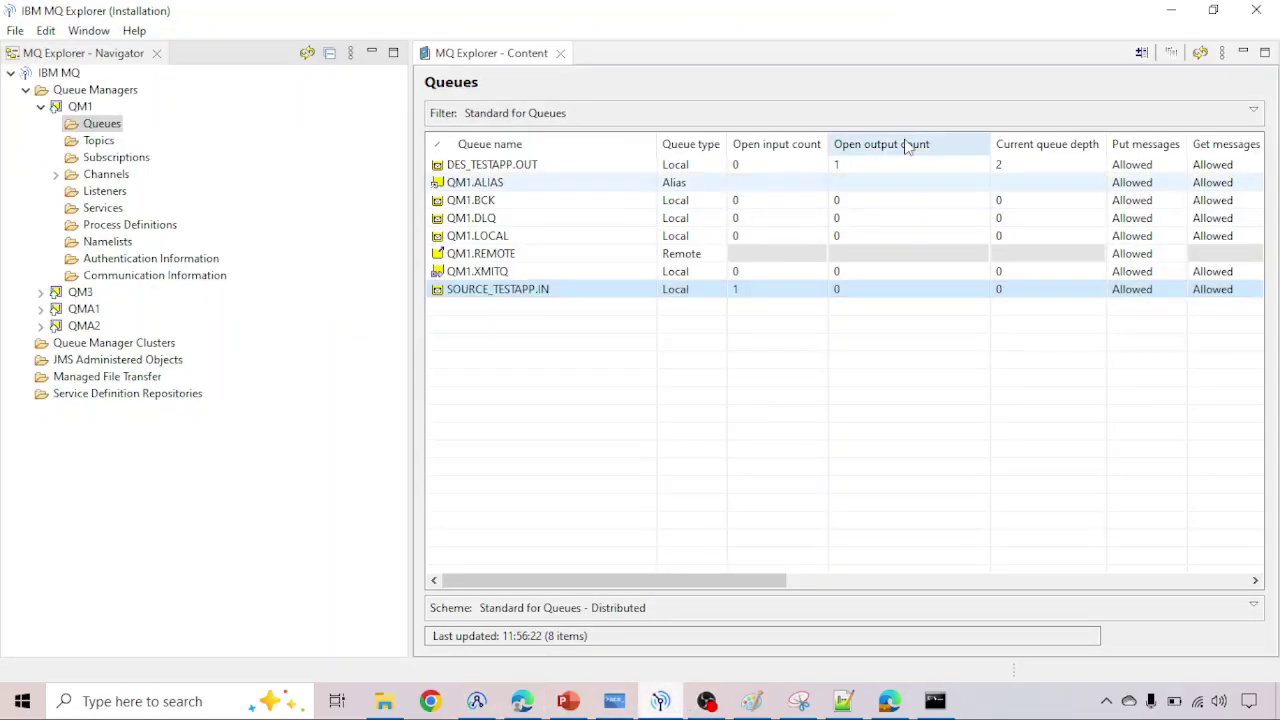
click(1201, 53)
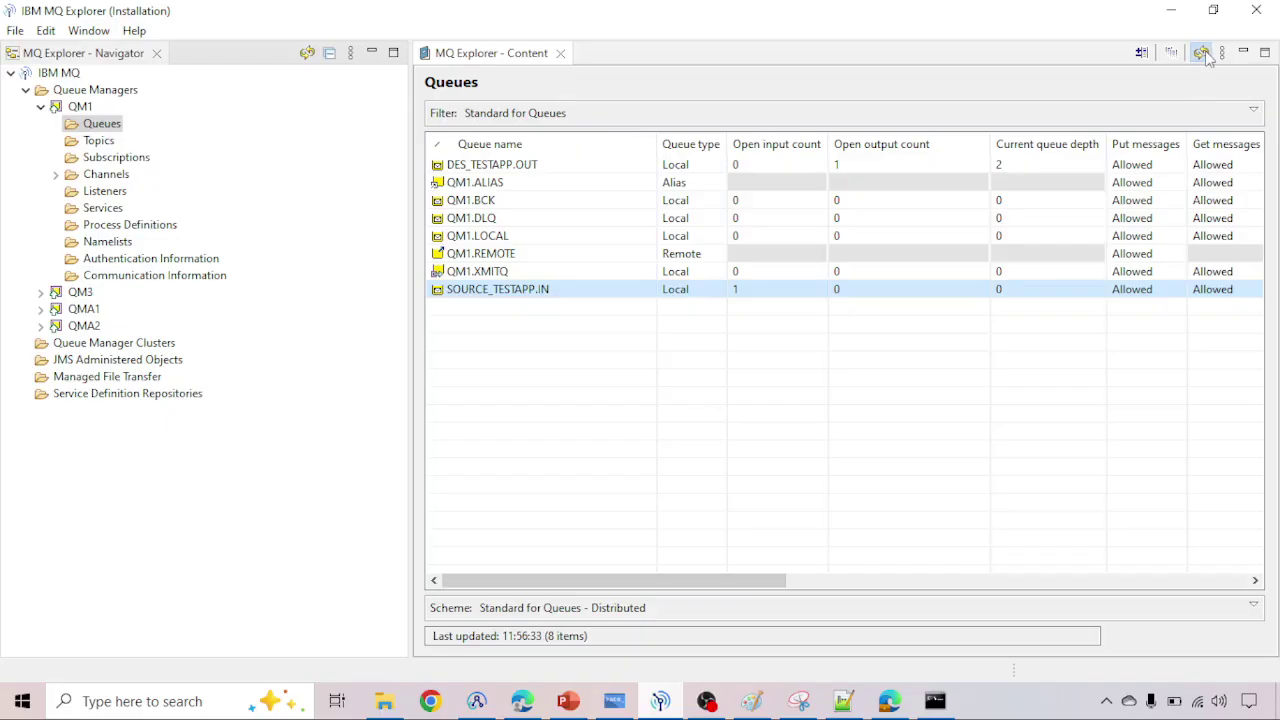
click(1201, 53)
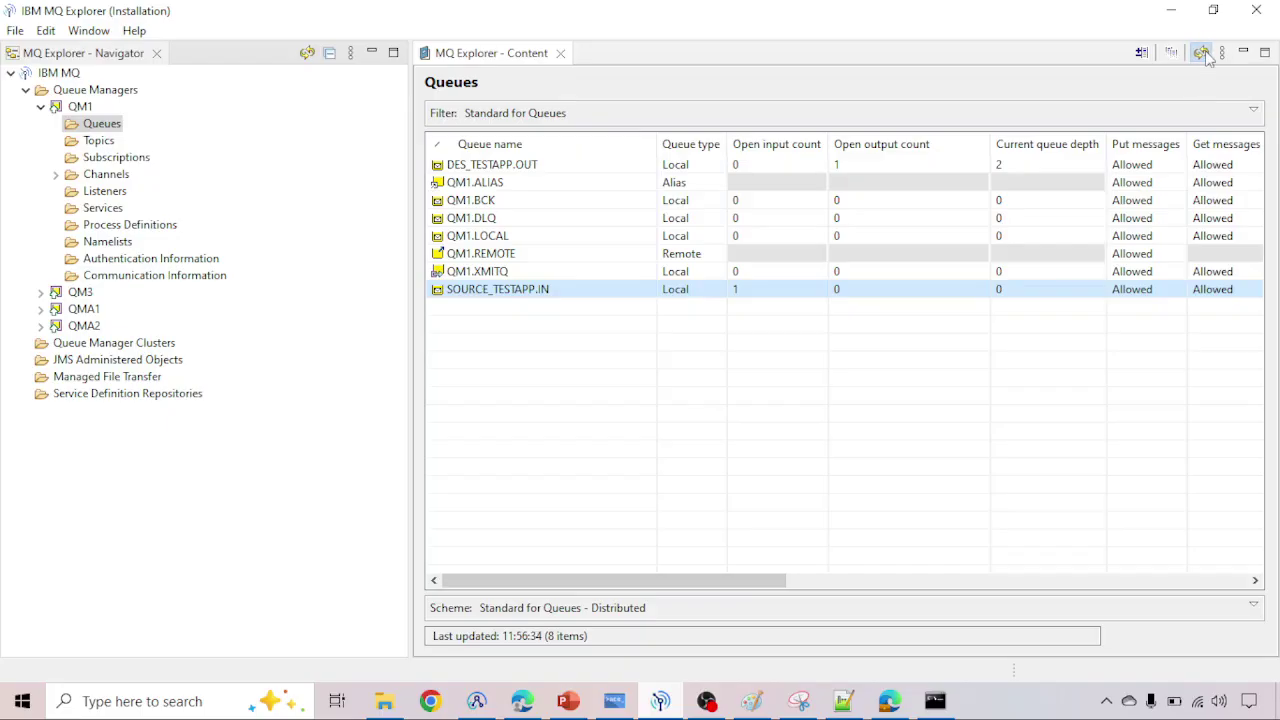
Step: Return to the Toolkit, terminate the running debug session and go back to the application development perspective
click(662, 701)
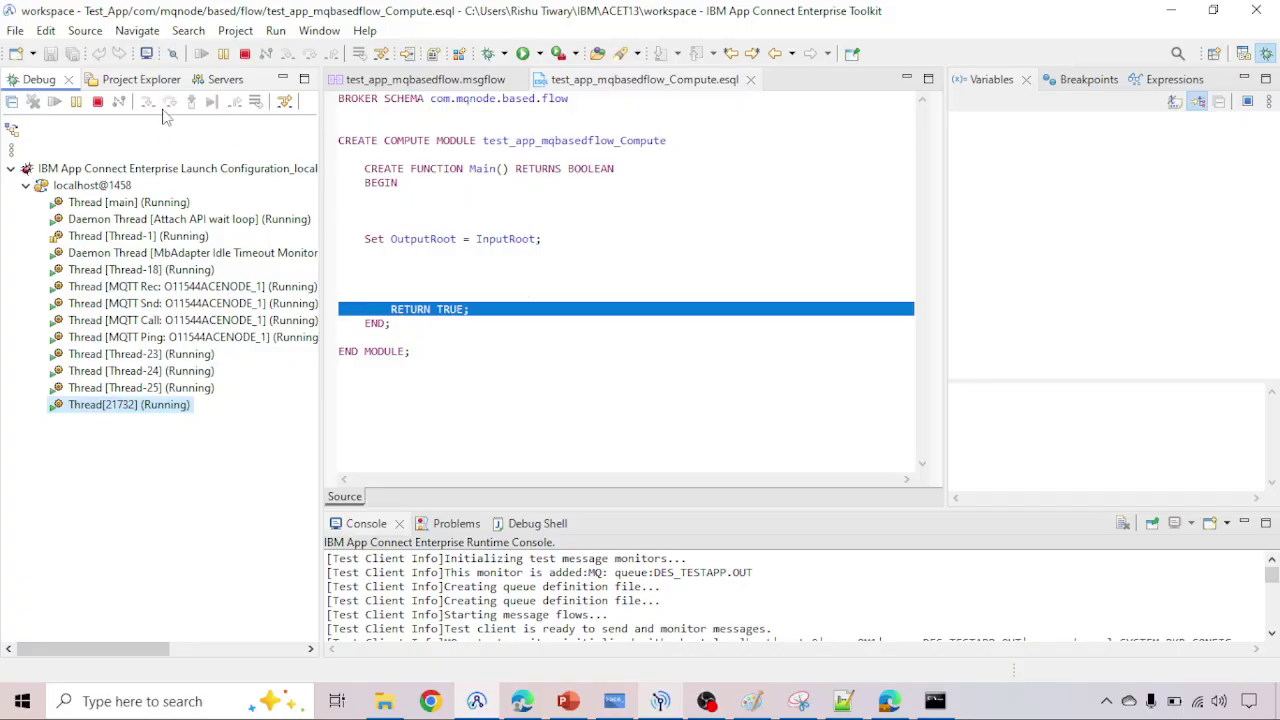
click(99, 103)
click(1243, 55)
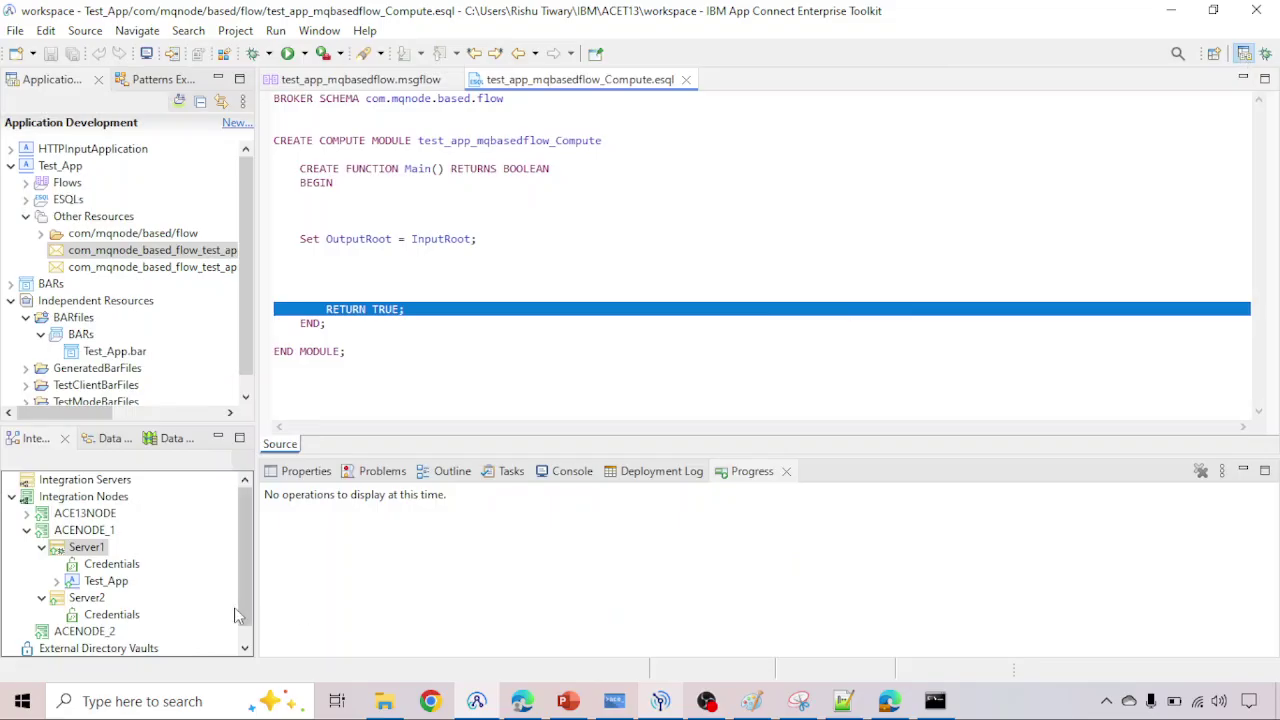
Step: Terminate the debugger on port 1458 for Server1 under ACENODE_1, dismissing the error and repeating the termination
right_click(86, 549)
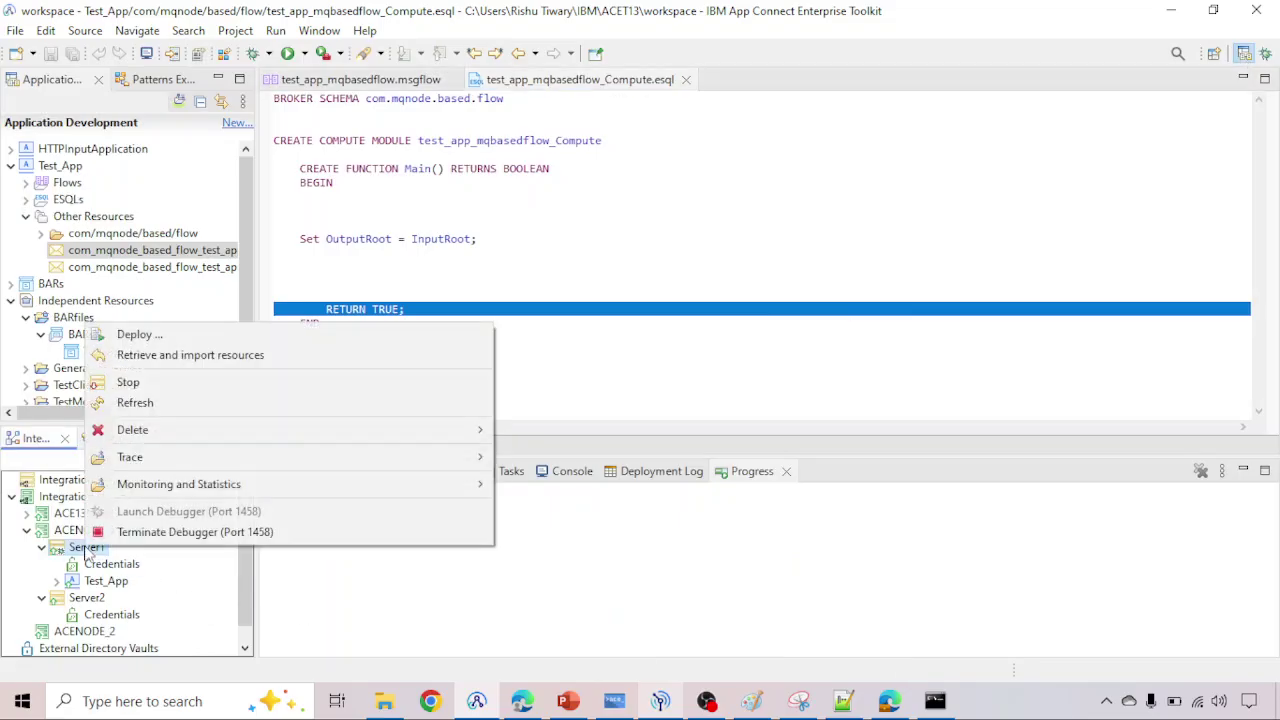
click(138, 533)
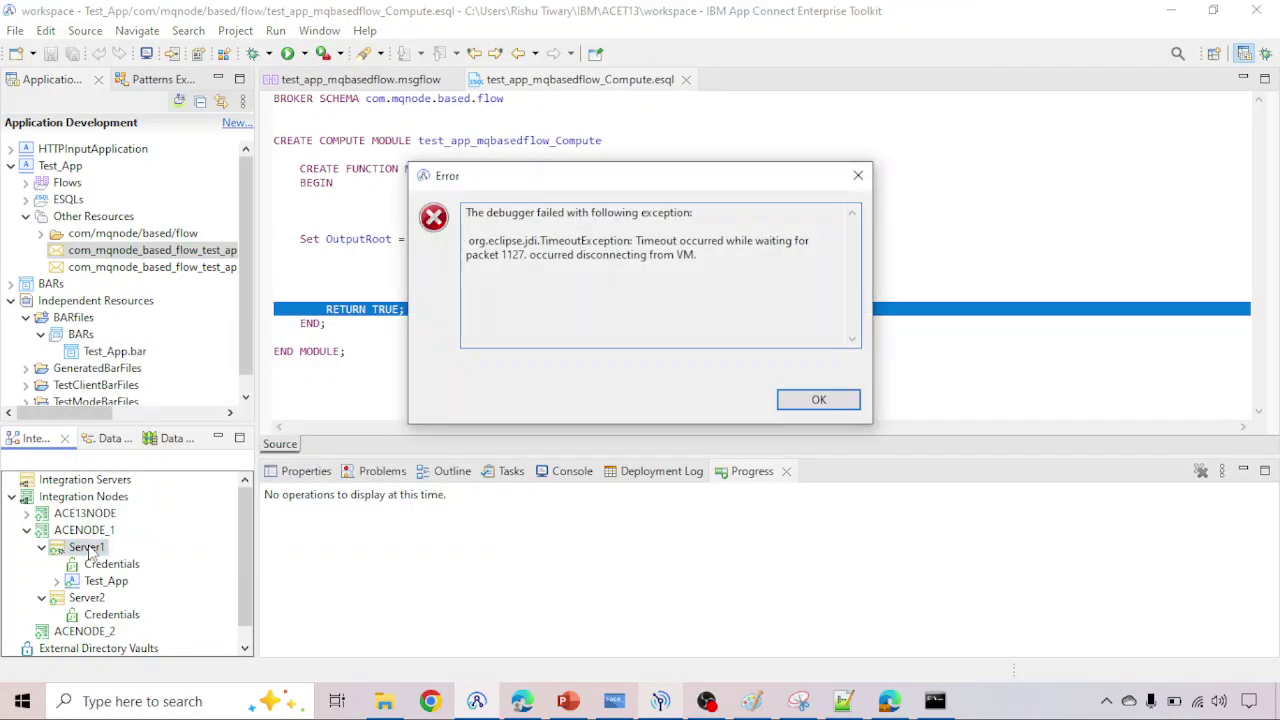
click(820, 400)
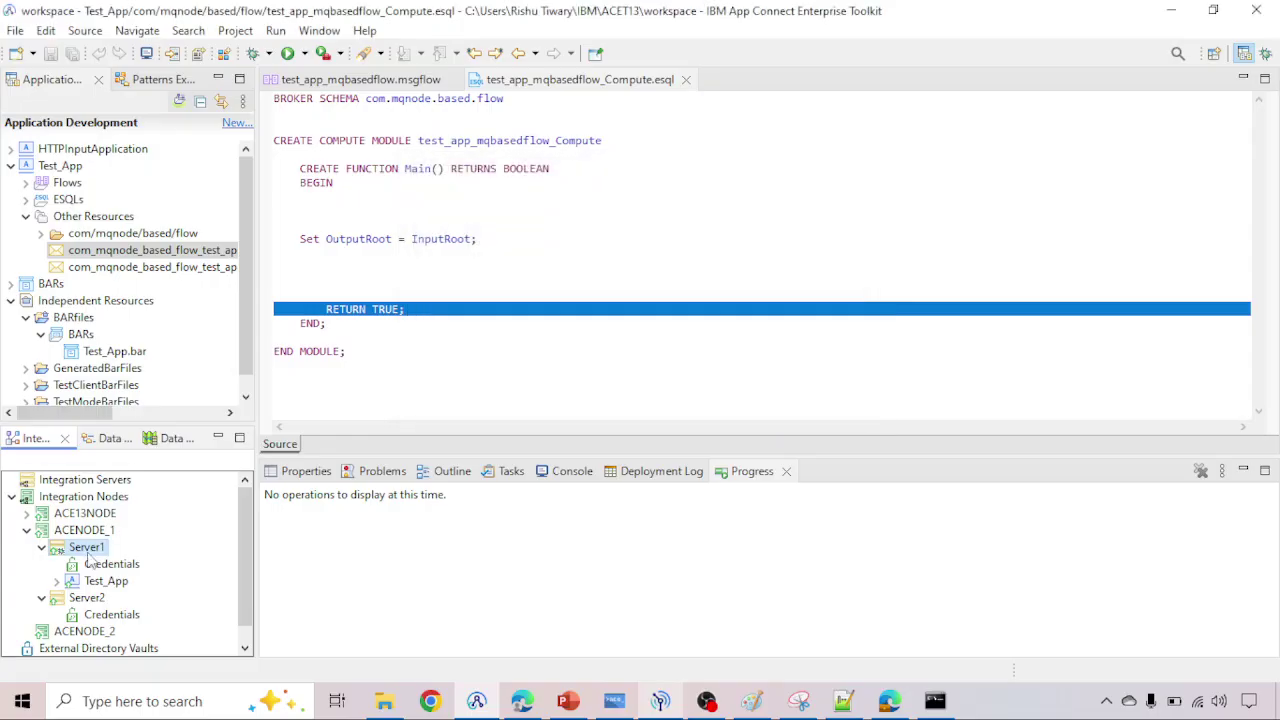
right_click(90, 556)
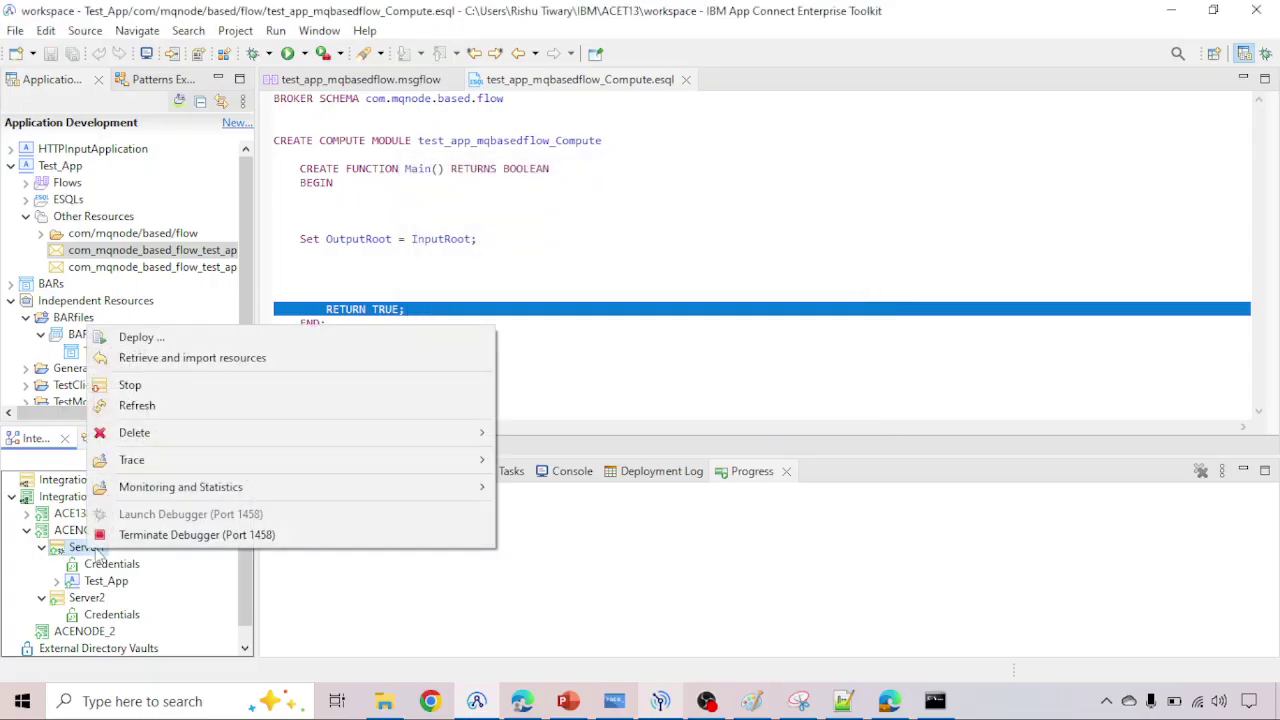
click(163, 536)
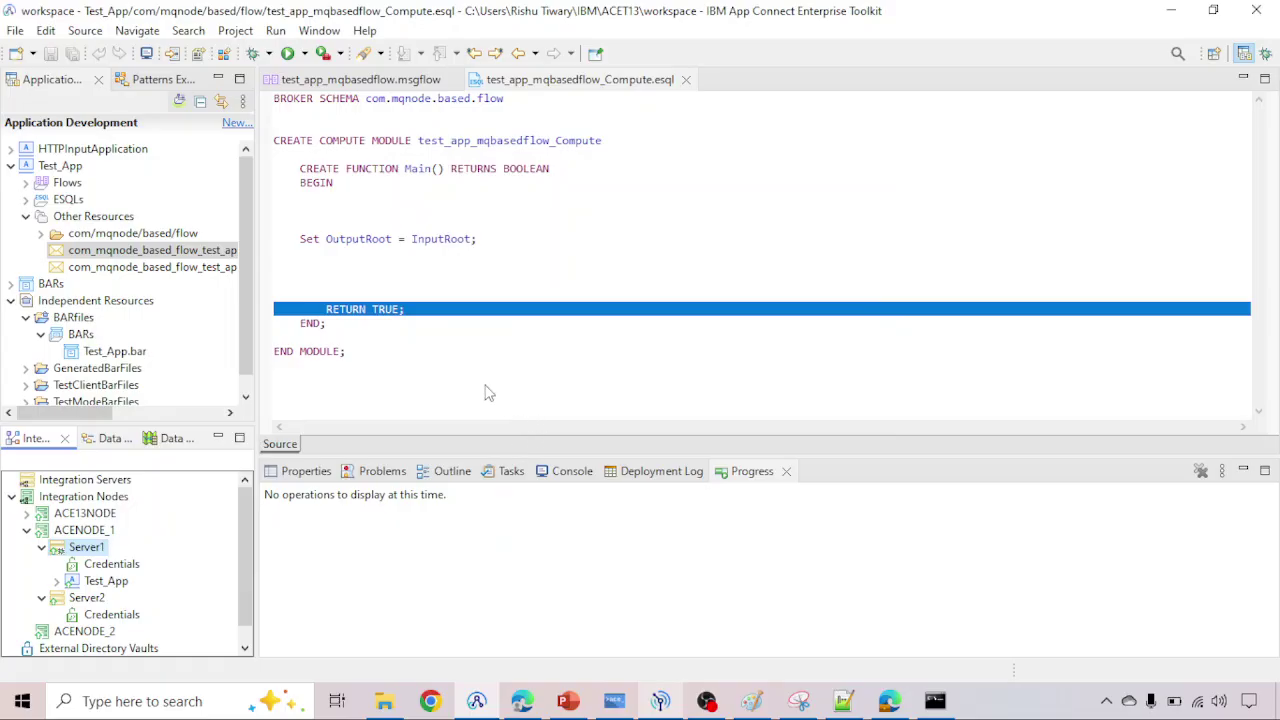
Step: Try to launch the debugger on port 1458 for Server1 under ACENODE_1
right_click(87, 553)
click(137, 534)
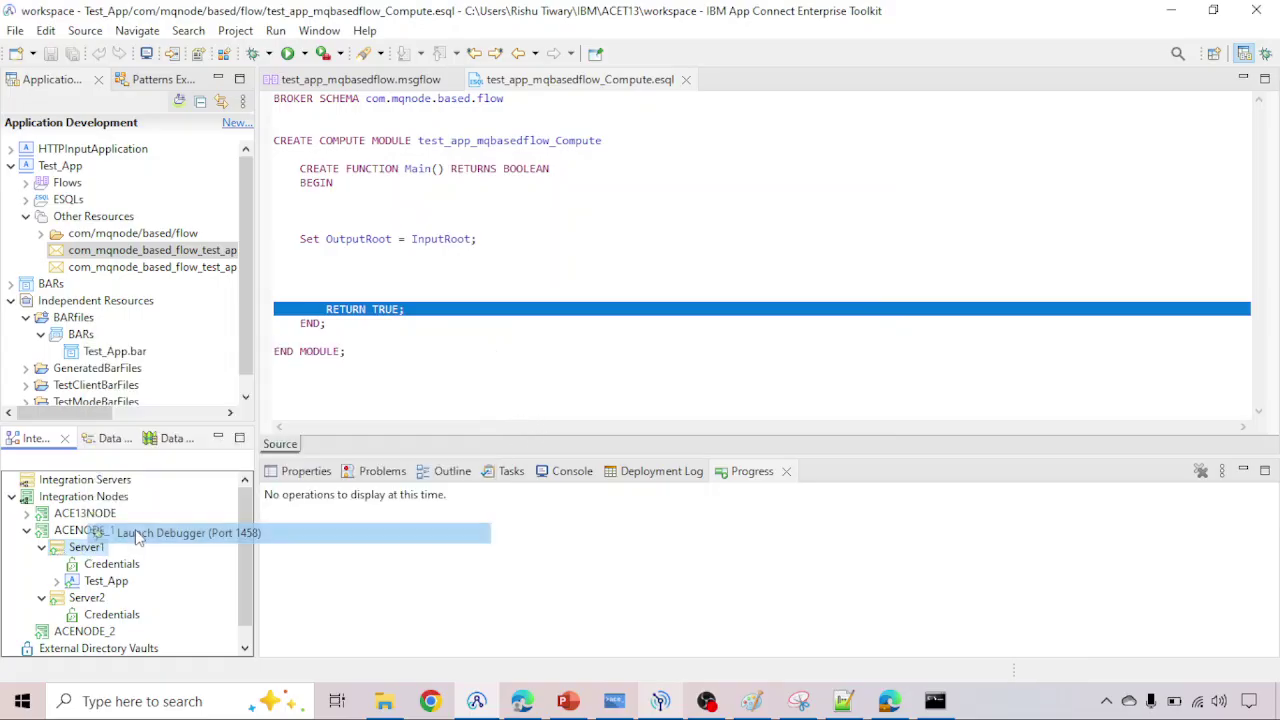
click(732, 363)
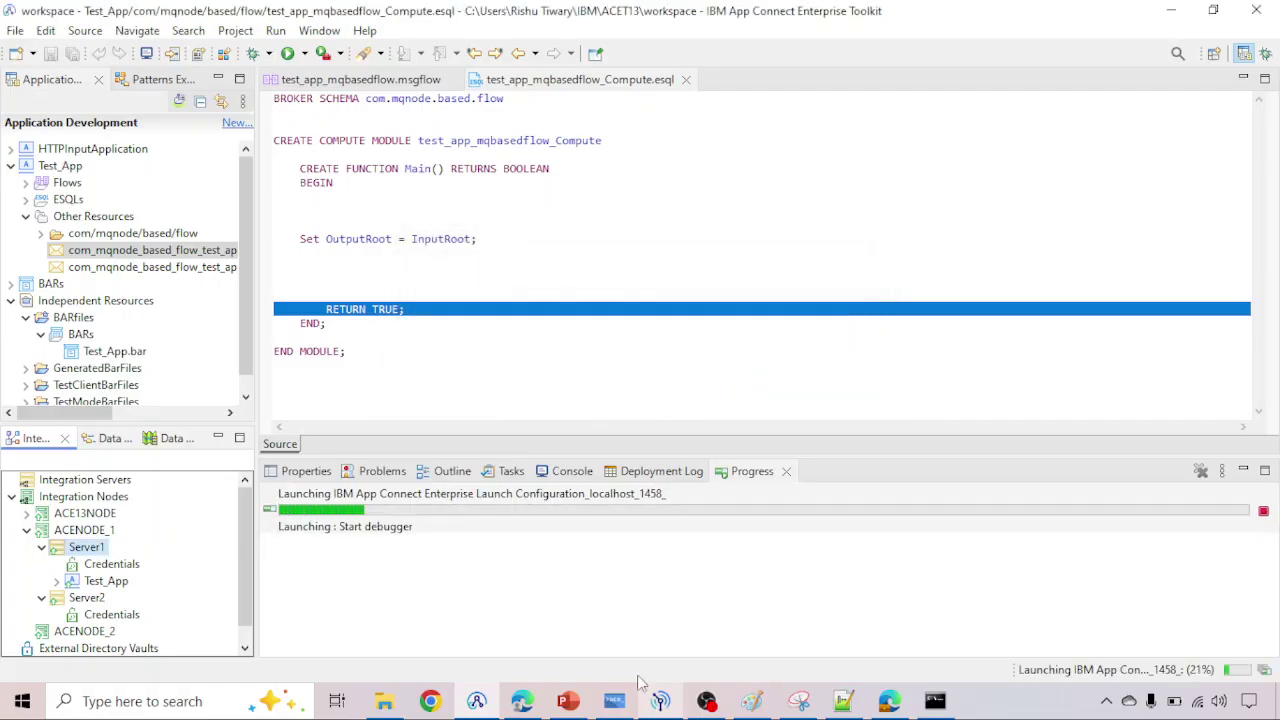
Step: Switch to MQ Explorer, refresh the QM1 queues to check their depths, and return to the Toolkit
click(614, 700)
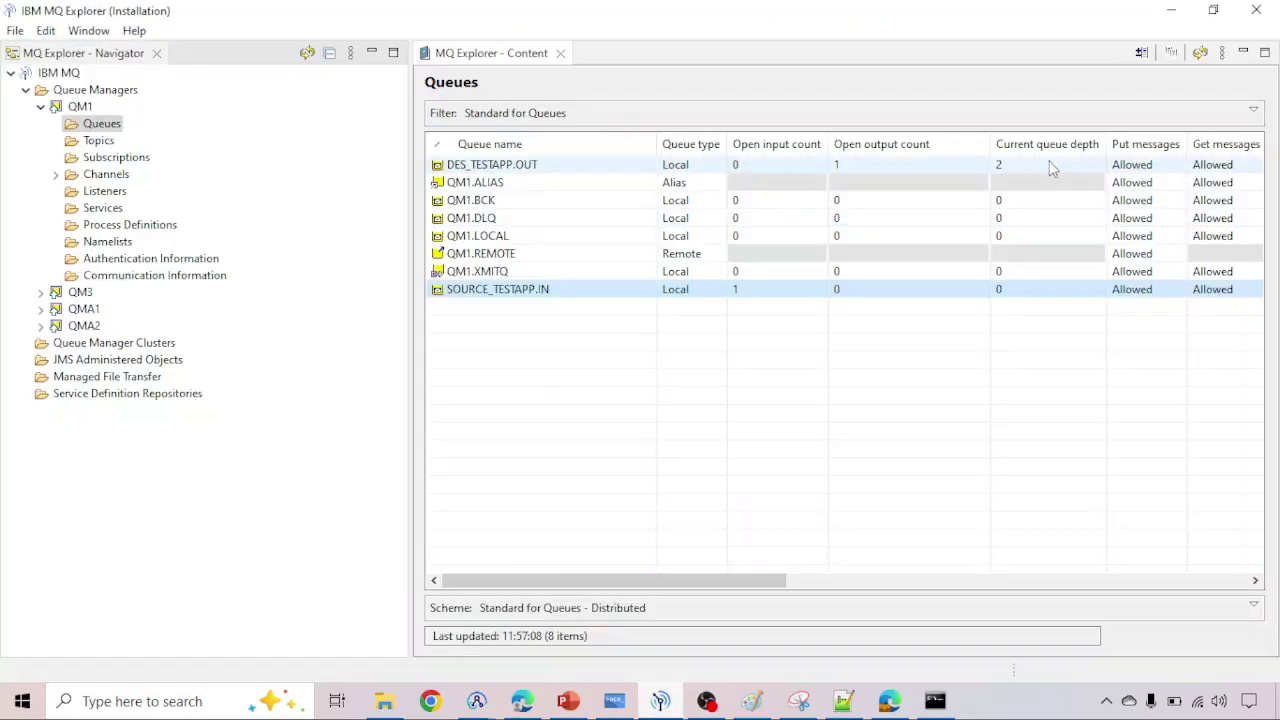
click(1200, 55)
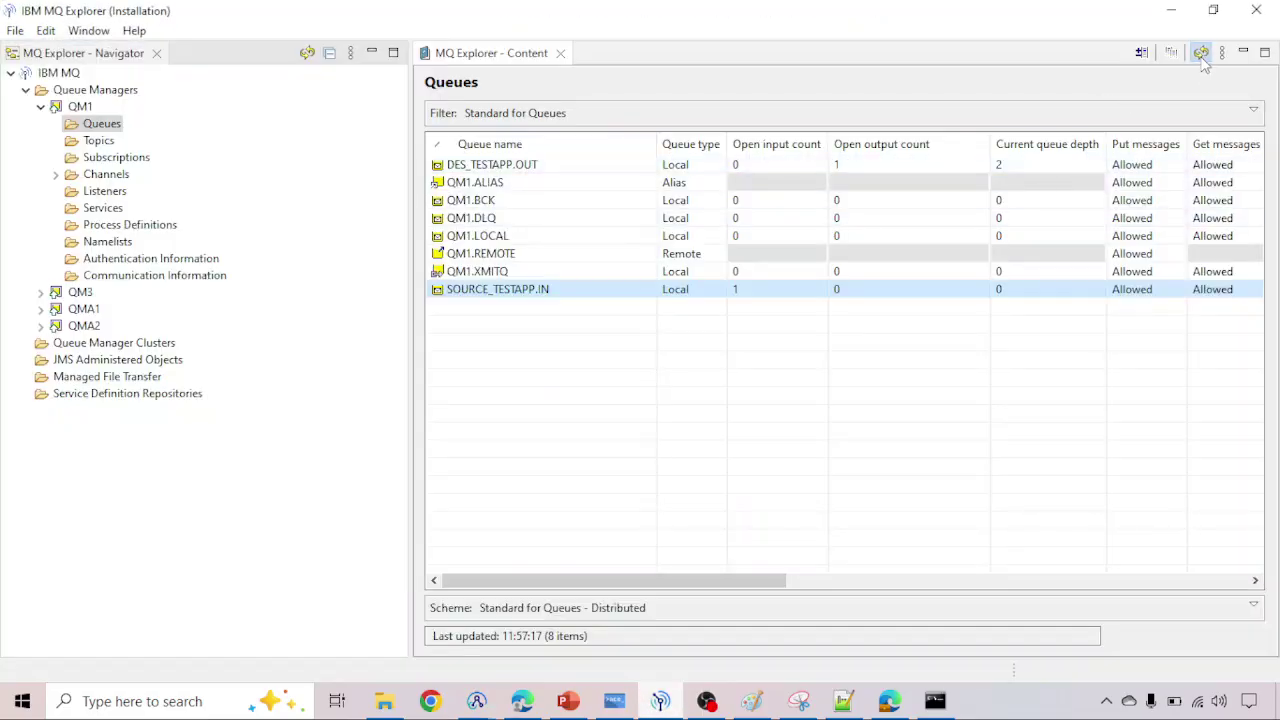
click(660, 700)
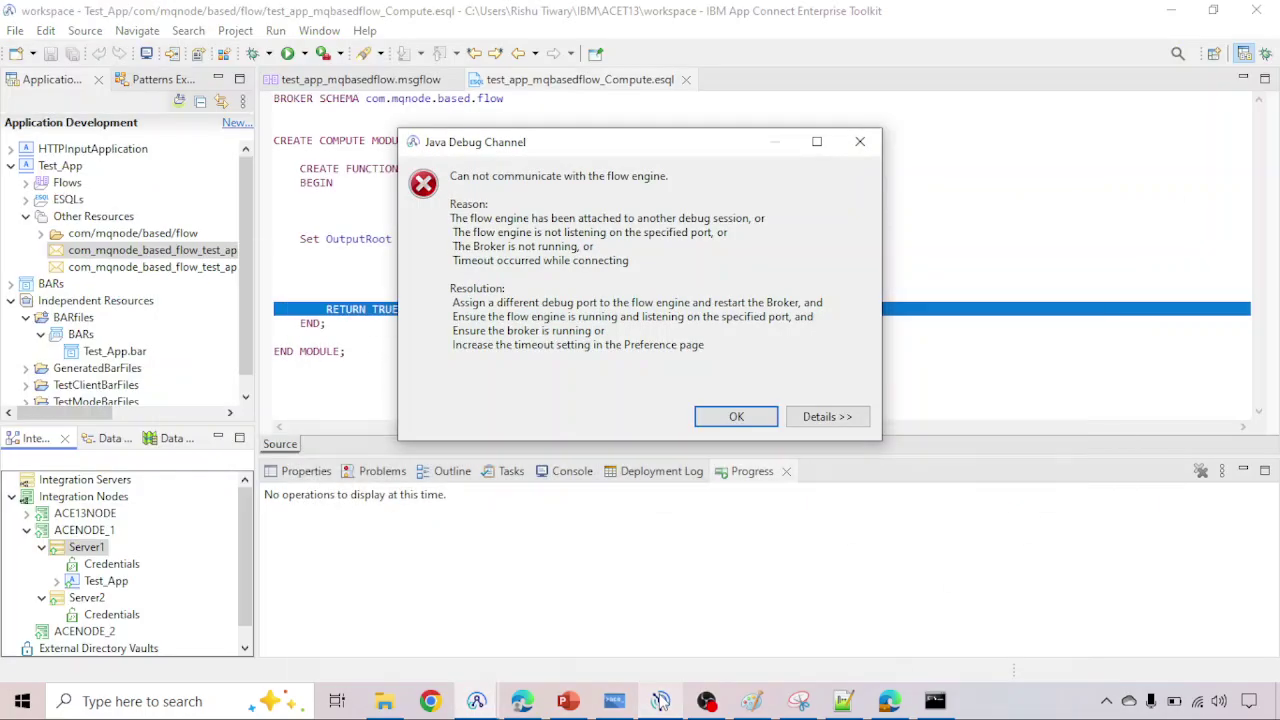
Step: Dismiss the debug channel error and restart IBM App Connect Enterprise Toolkit 13.0.1.1 as administrator
click(724, 416)
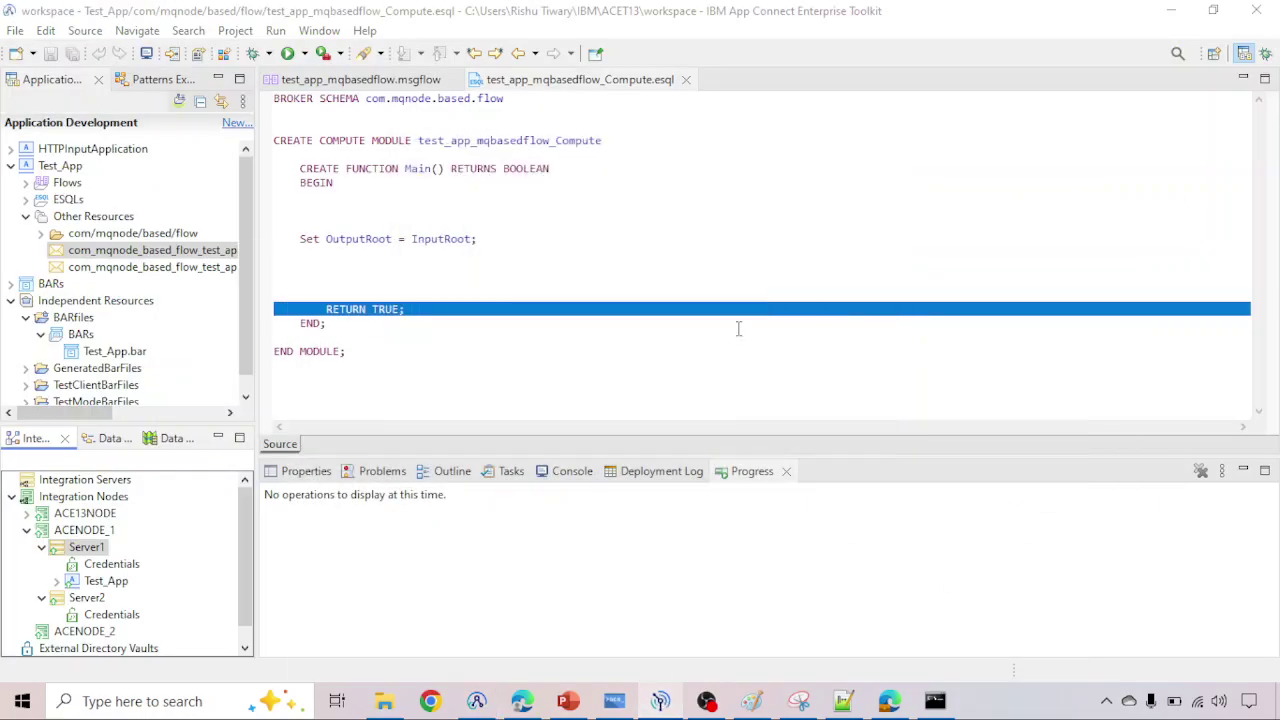
click(1253, 10)
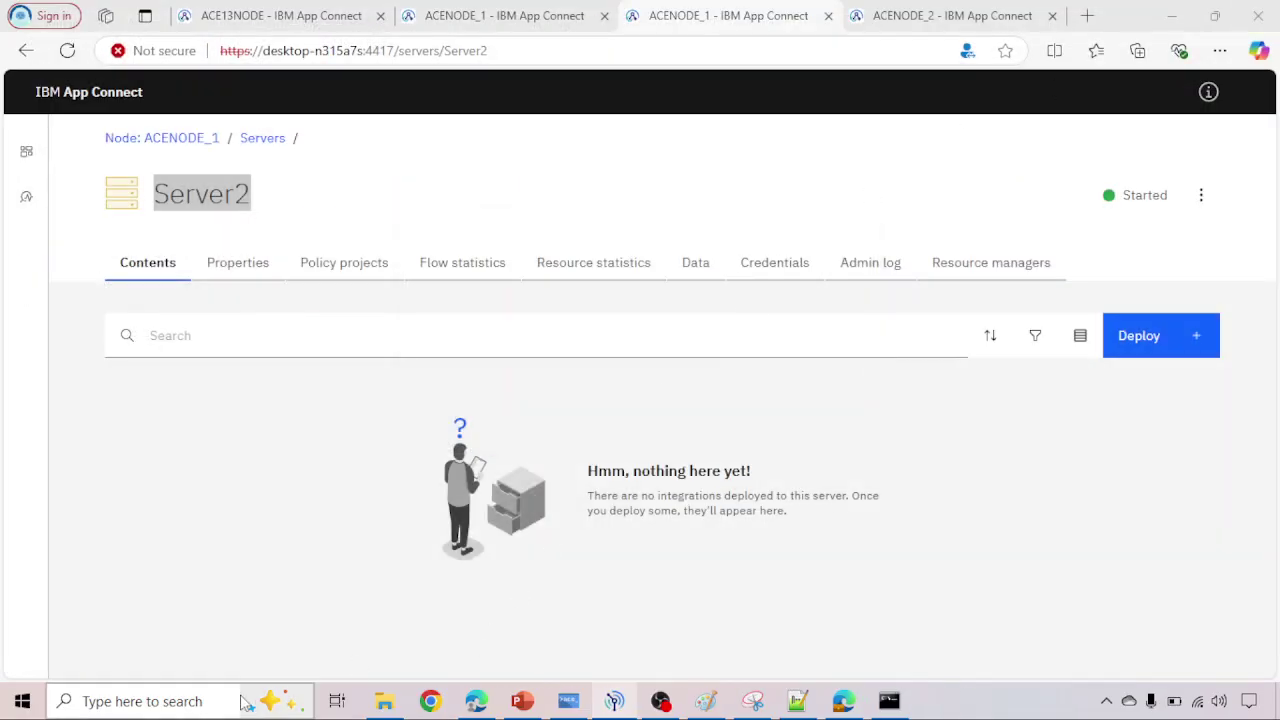
click(229, 701)
text(i)
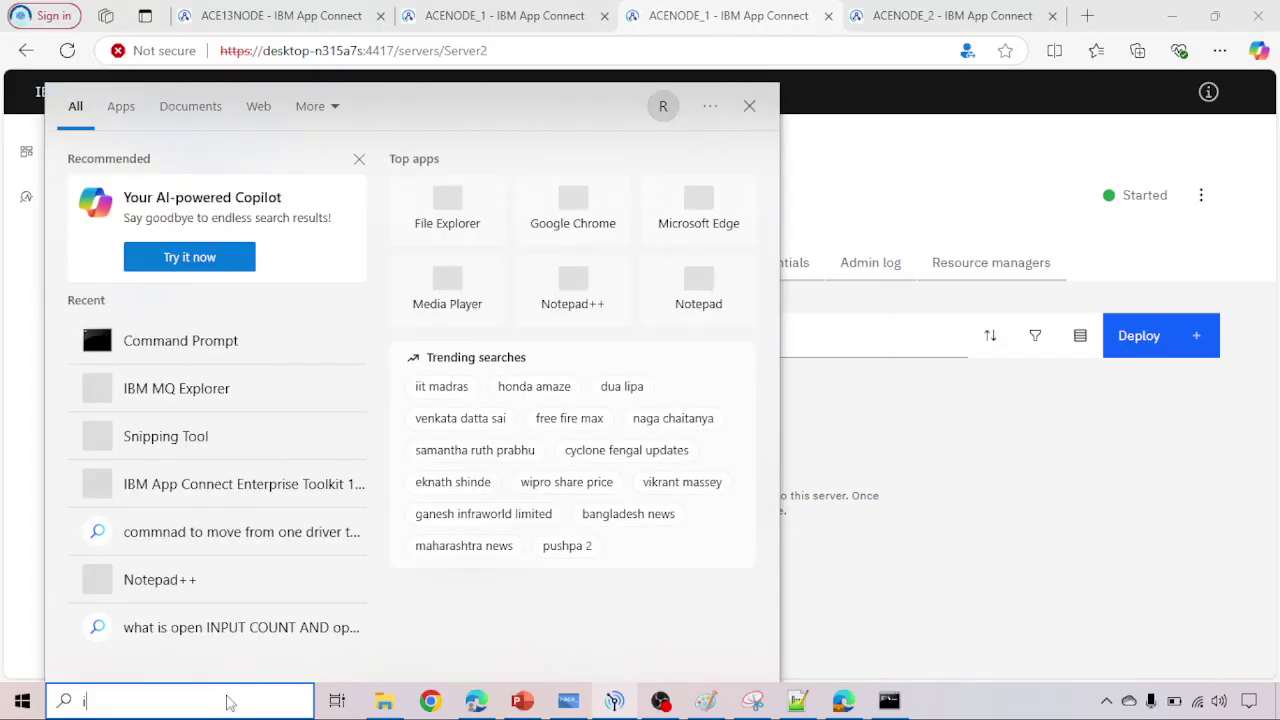
text(bm)
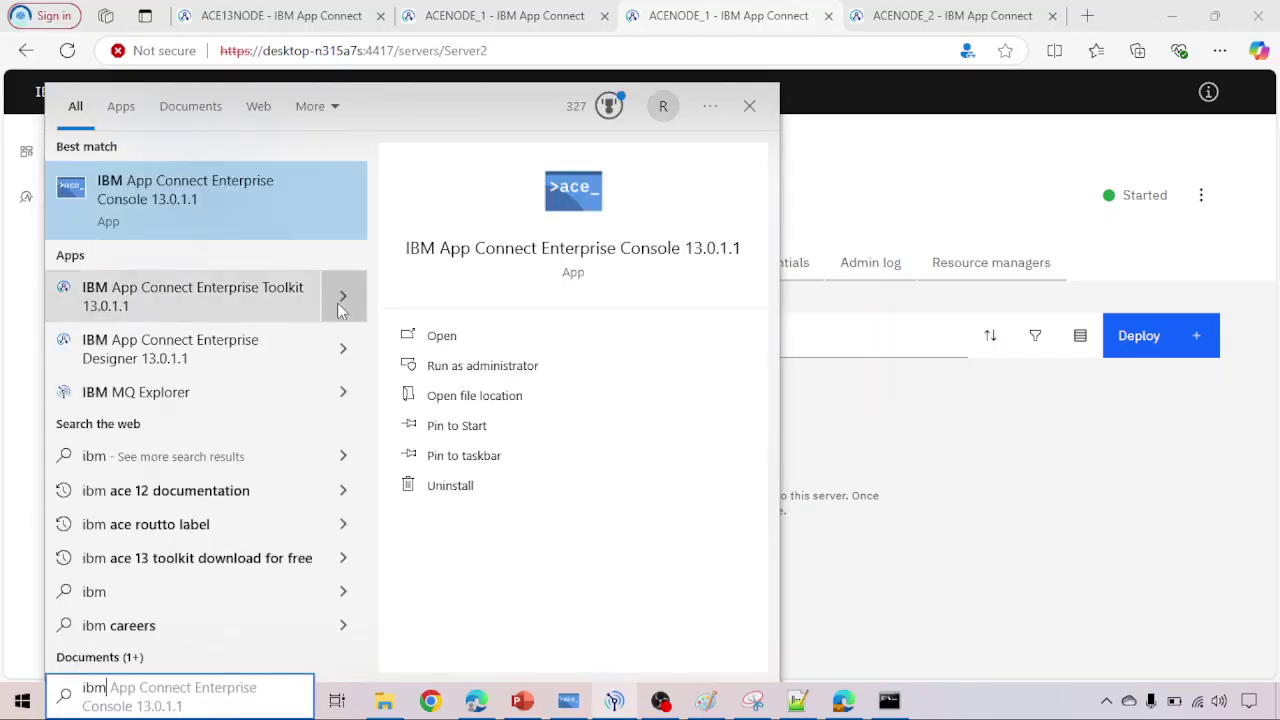
click(342, 298)
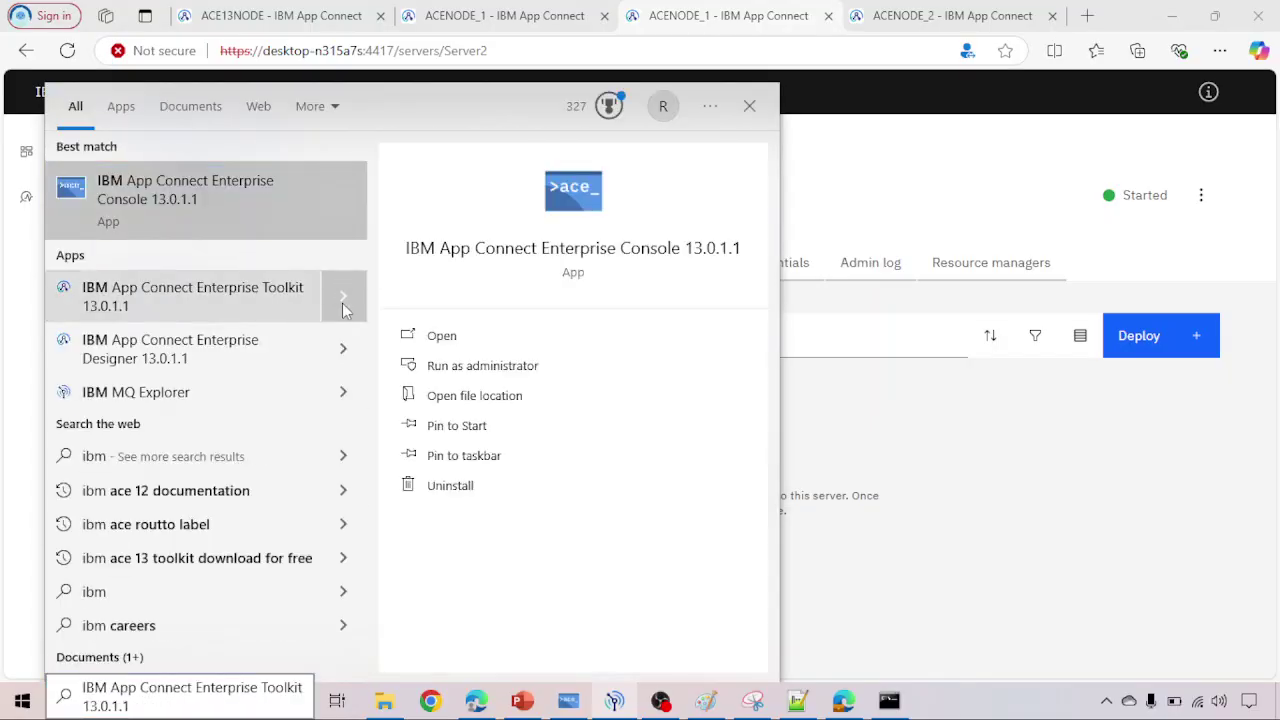
click(460, 368)
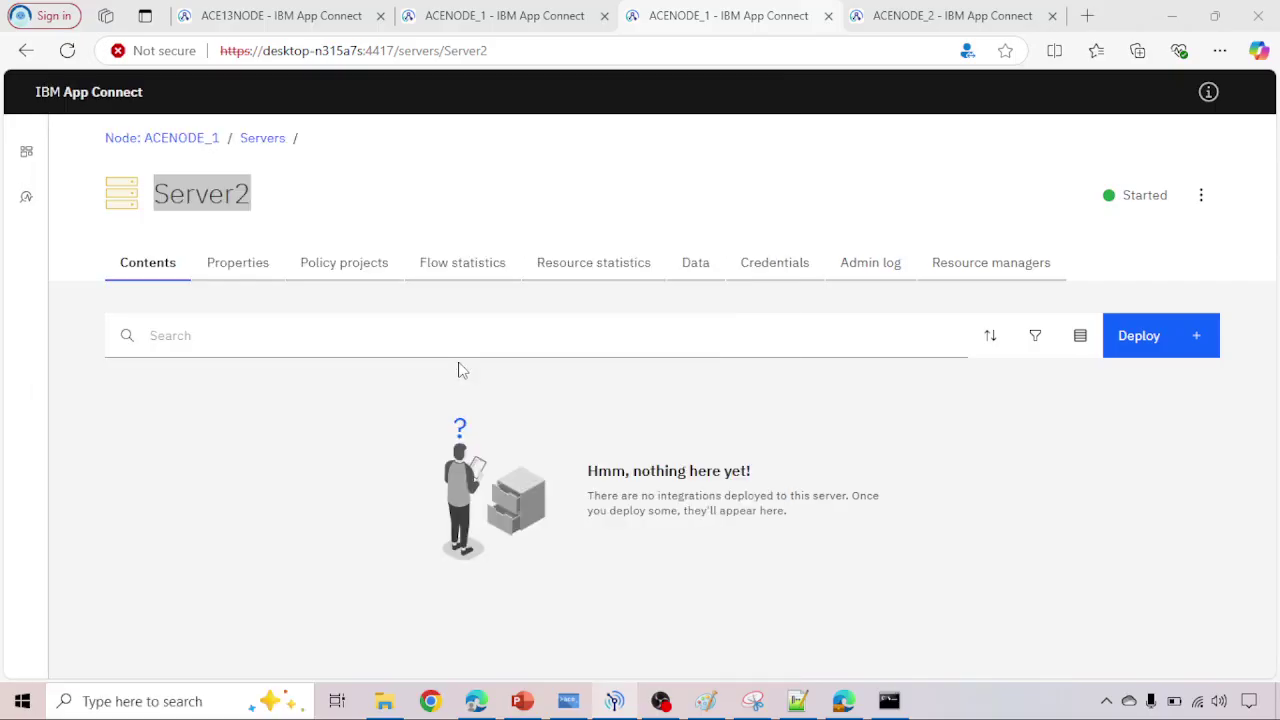
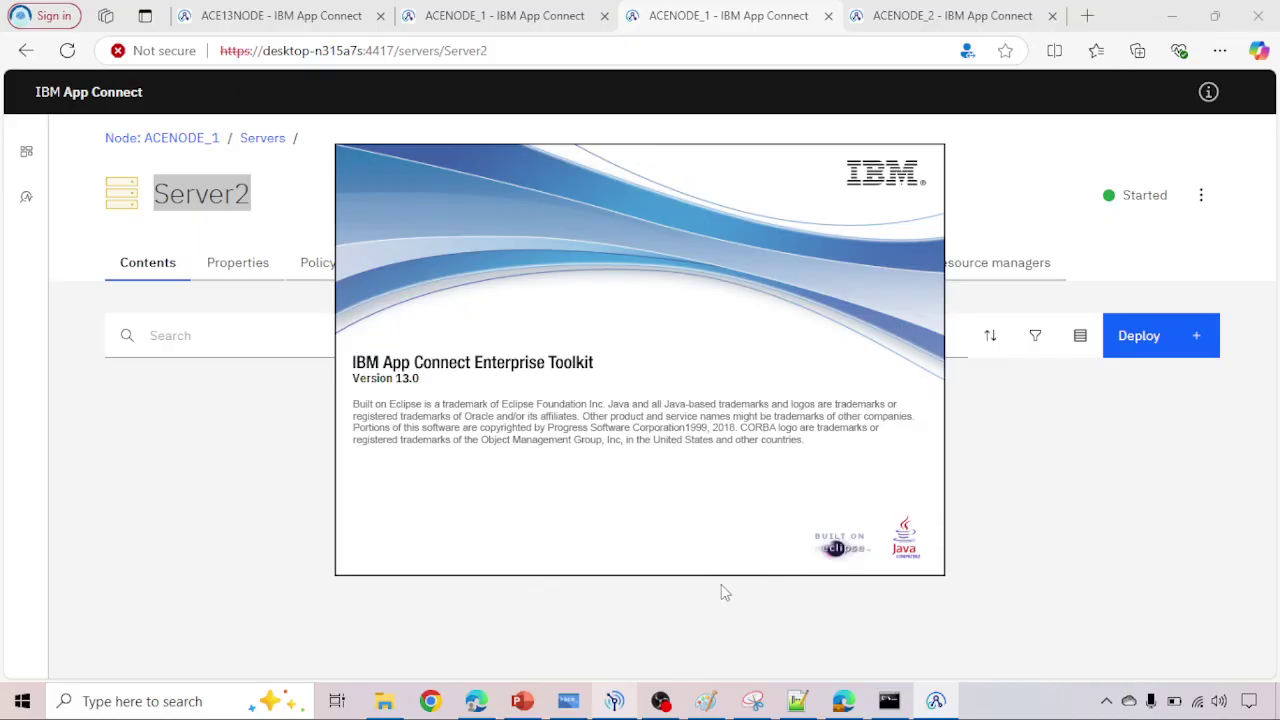
Step: Close the test_app_mqbasedflow_Compute.esql editor, then expand and refresh the ACENODE_1 integration node
mouse_move(936, 703)
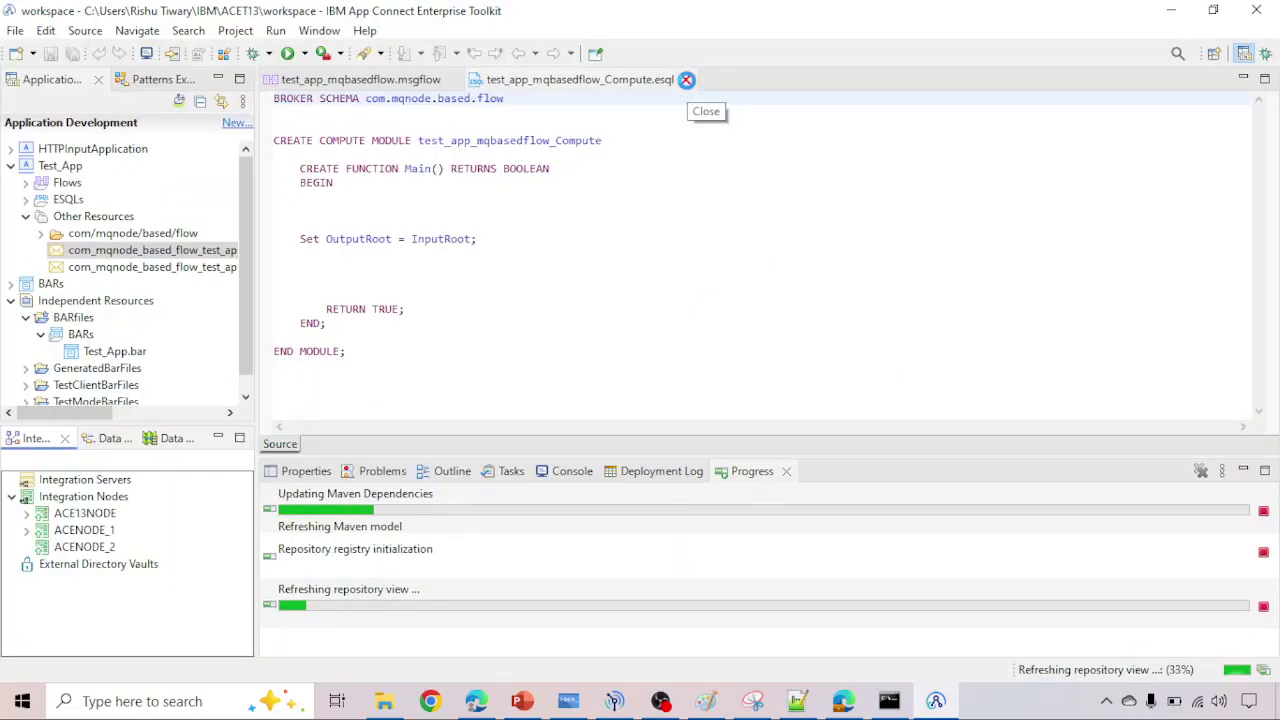
click(687, 82)
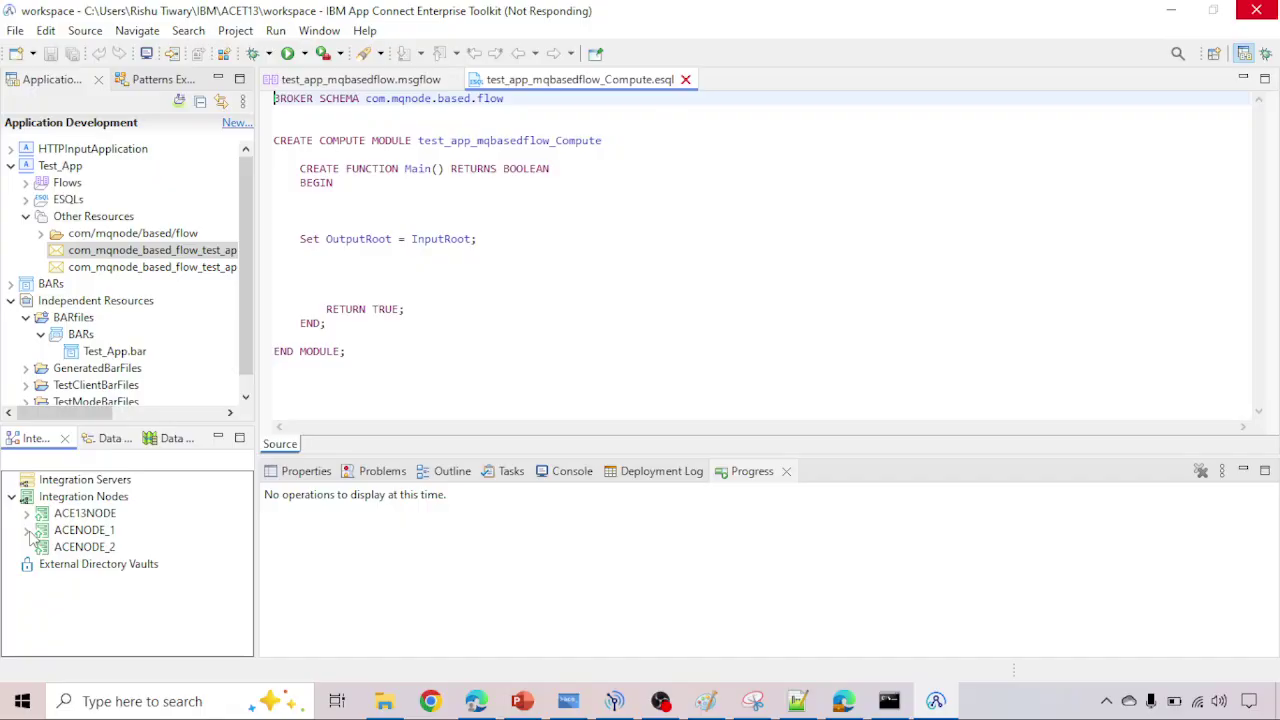
click(28, 532)
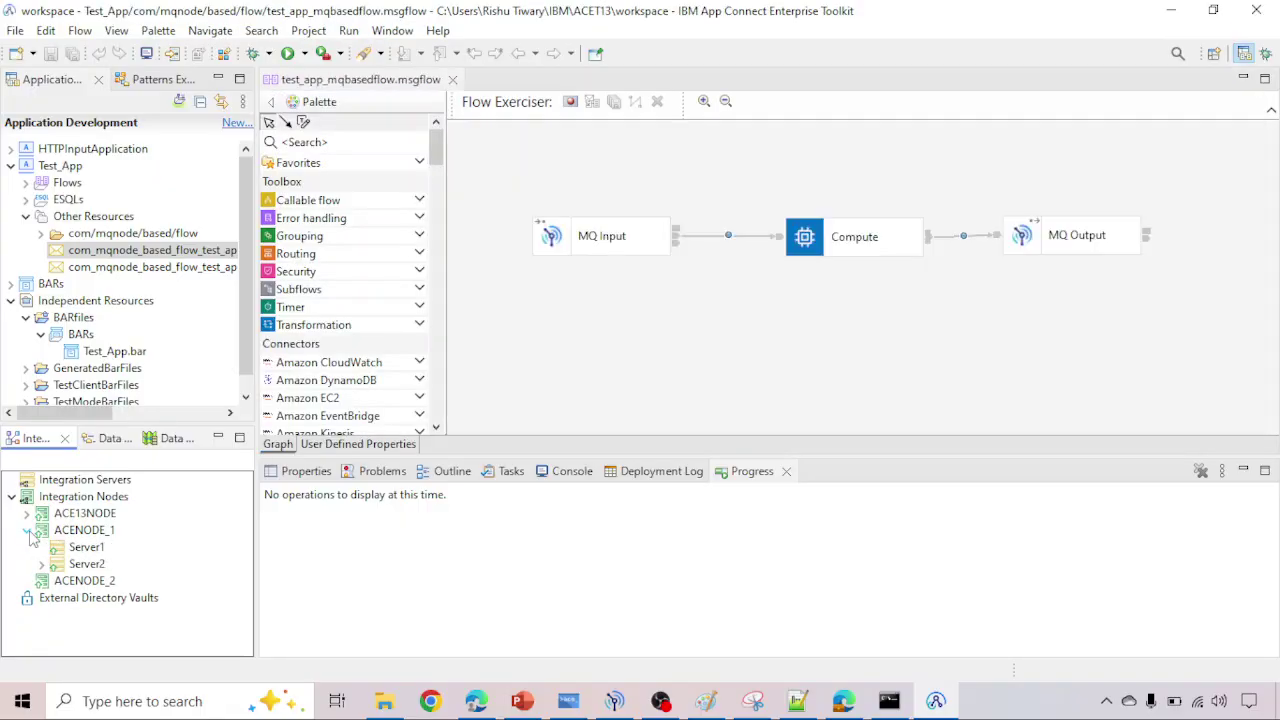
click(28, 533)
click(28, 532)
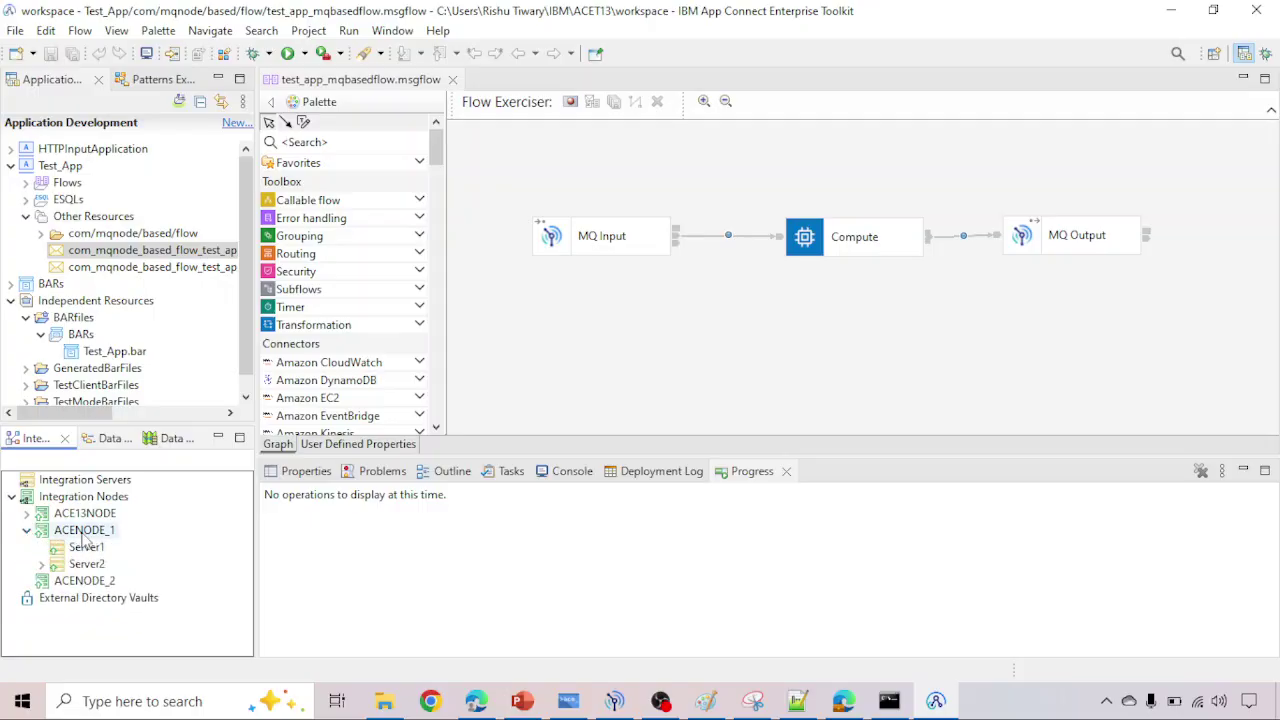
right_click(85, 535)
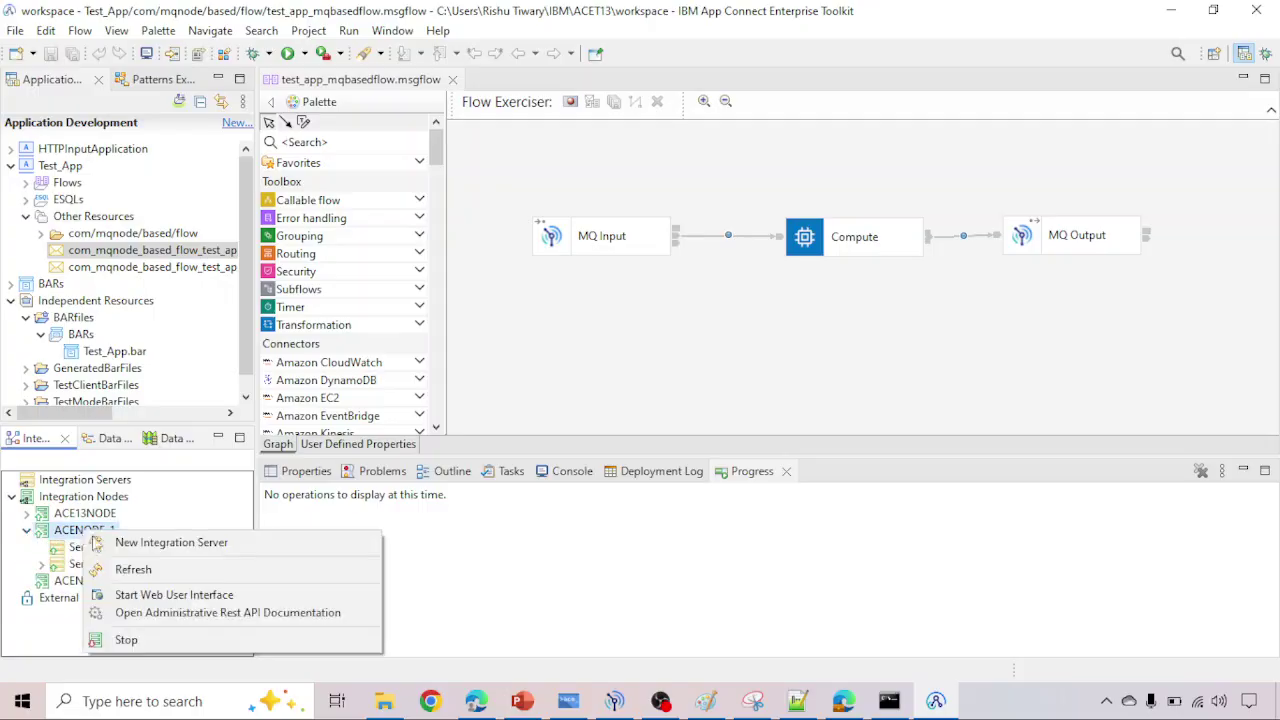
click(128, 569)
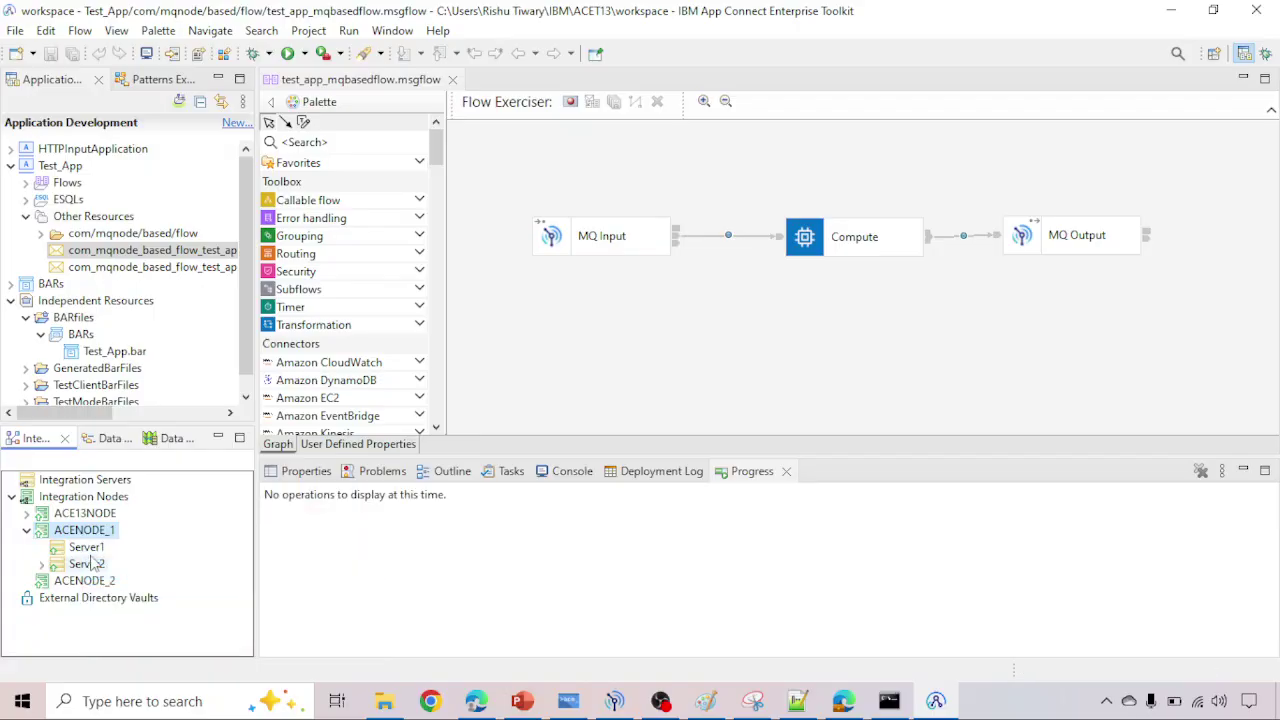
Step: Expand Server2 under ACENODE_1 and refresh the integration node again
click(42, 565)
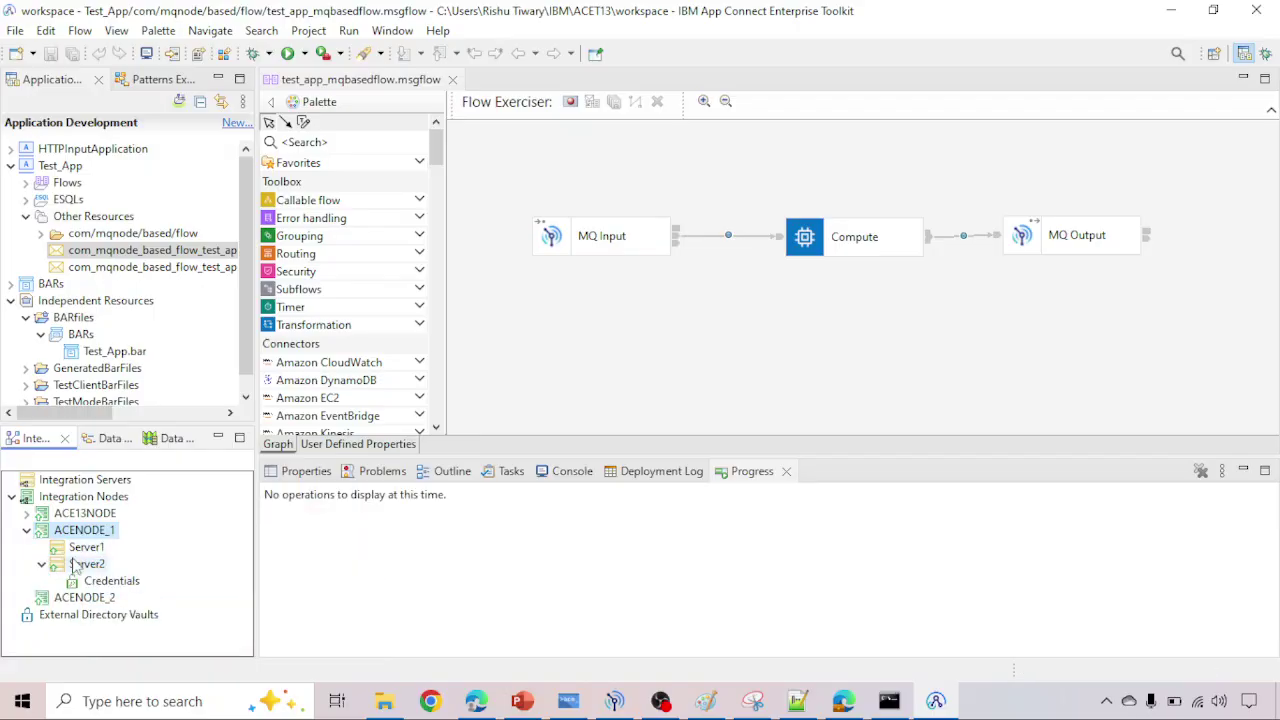
right_click(75, 552)
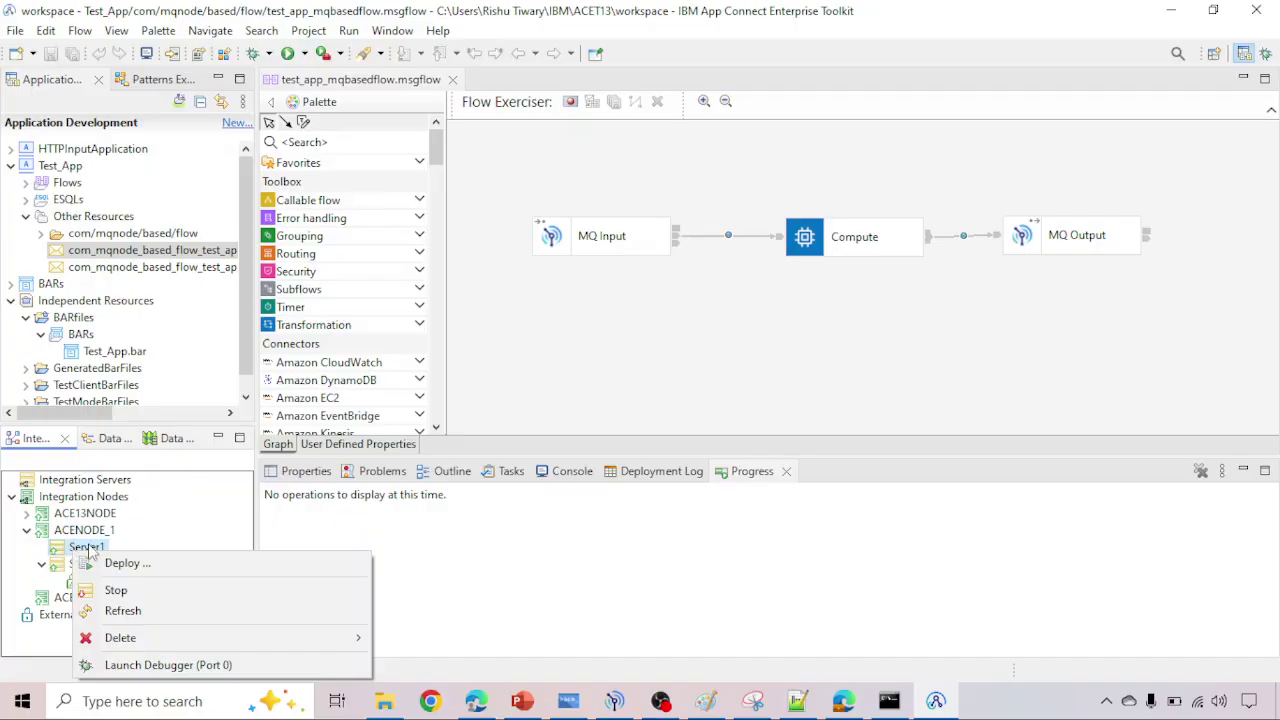
click(88, 531)
right_click(88, 533)
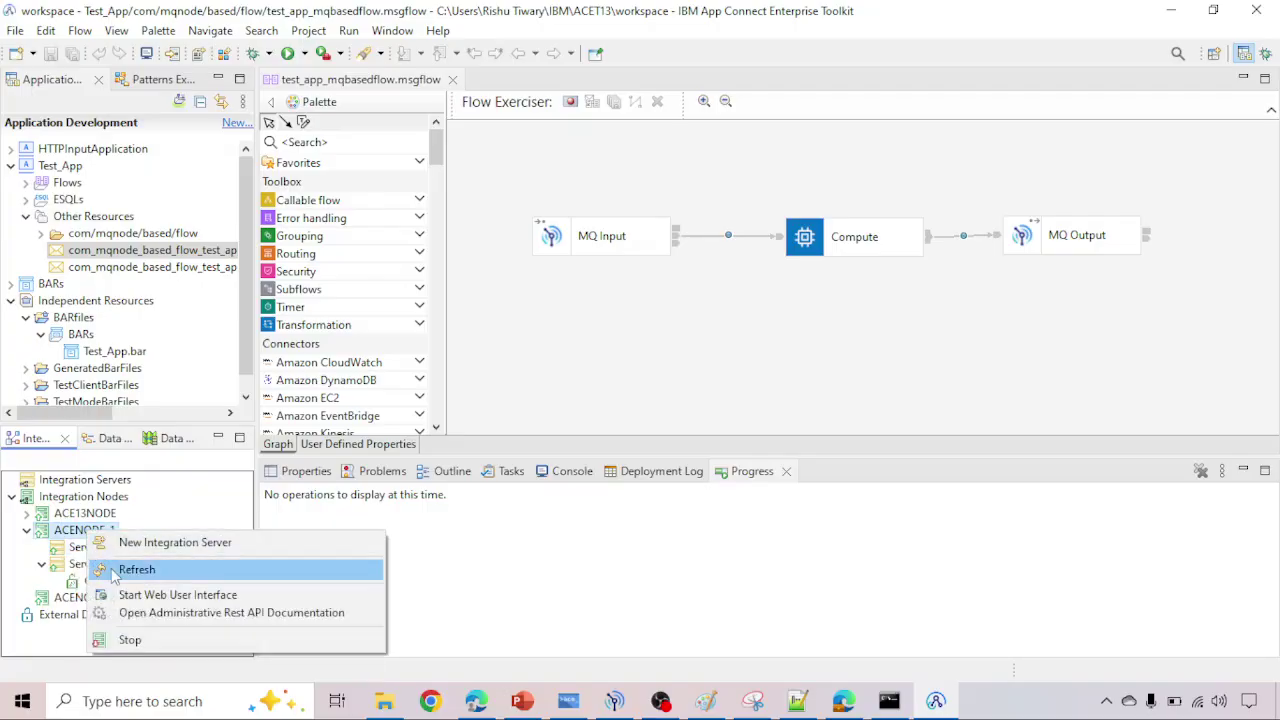
click(114, 569)
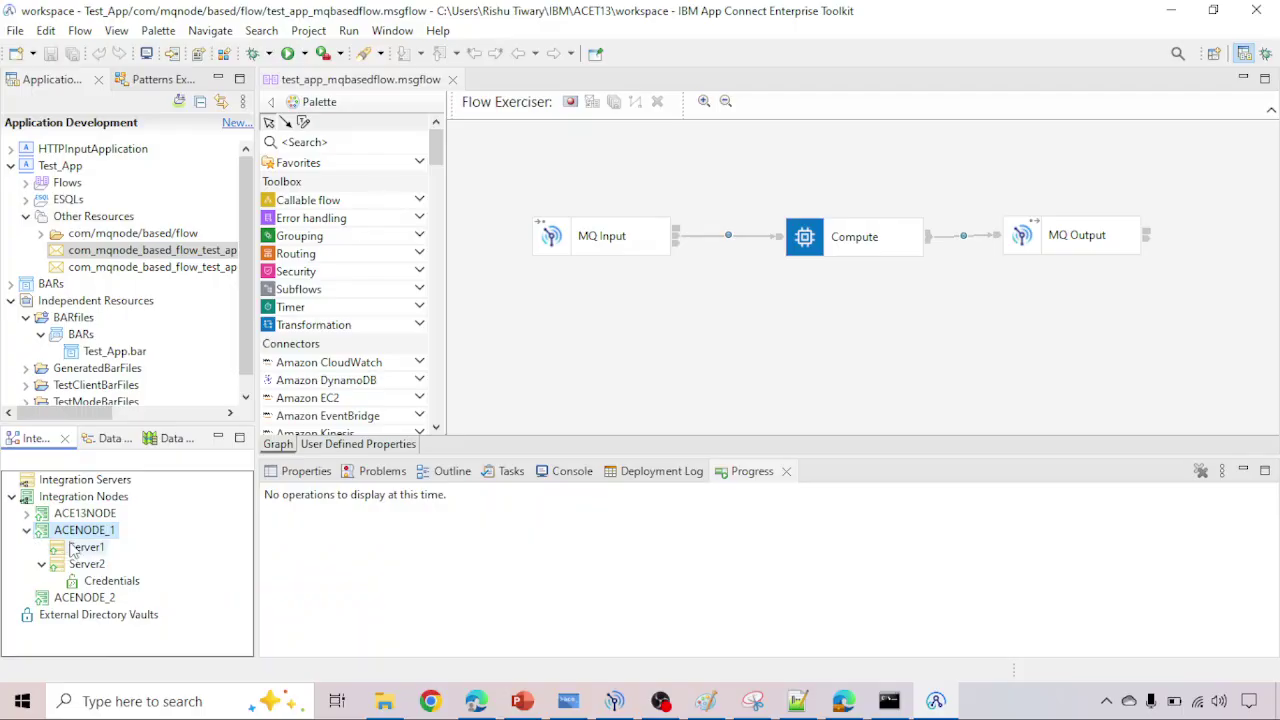
Step: Check the actions available for Server1 and refresh ACENODE_1 once more
click(77, 549)
right_click(77, 549)
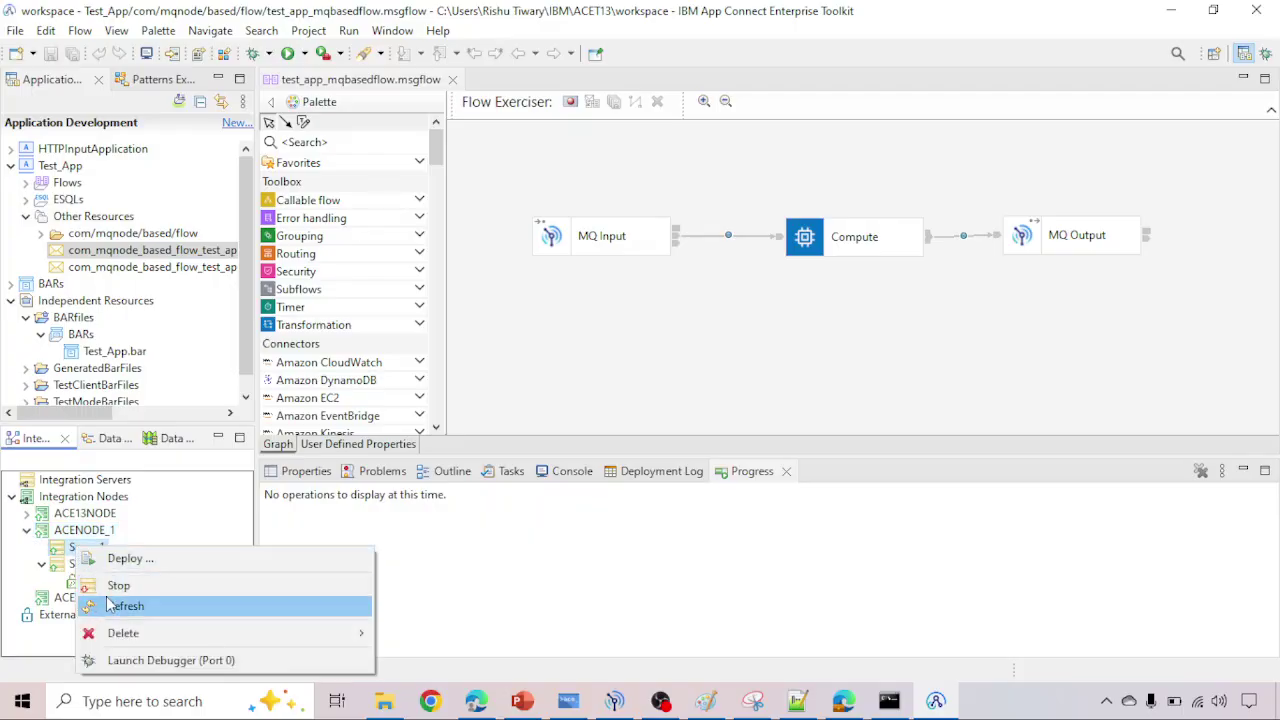
click(15, 562)
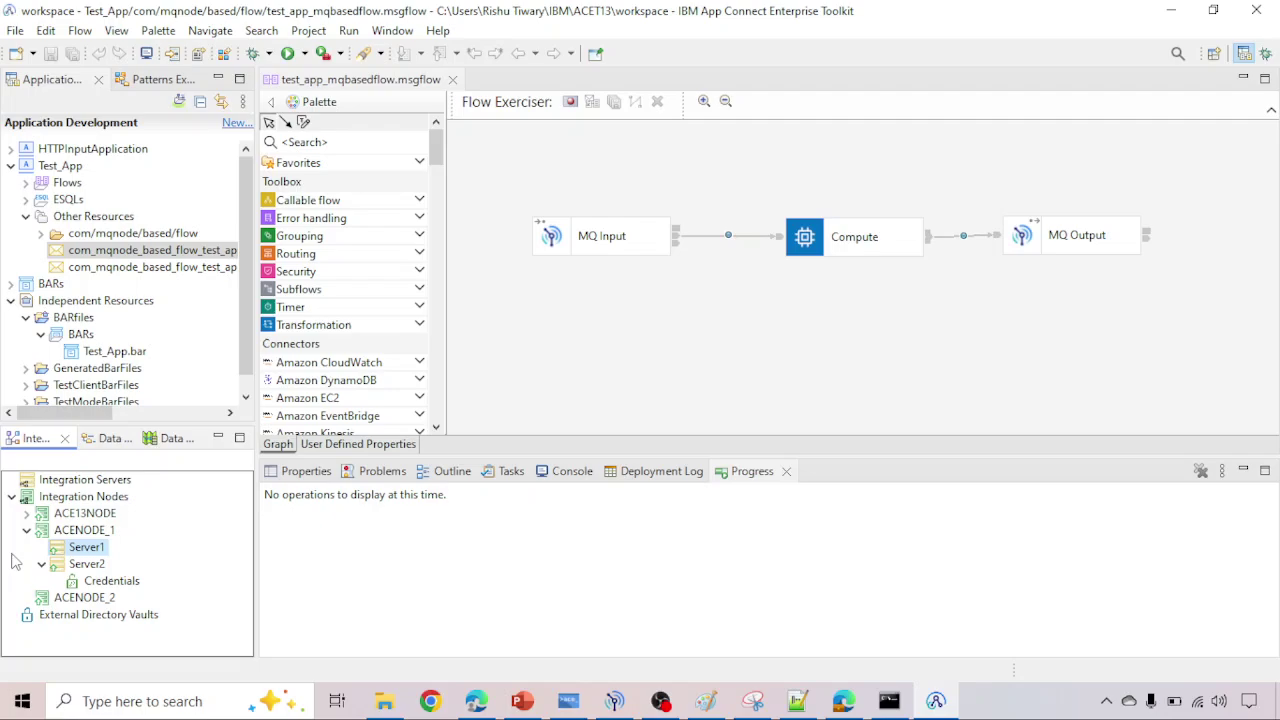
right_click(84, 535)
click(107, 568)
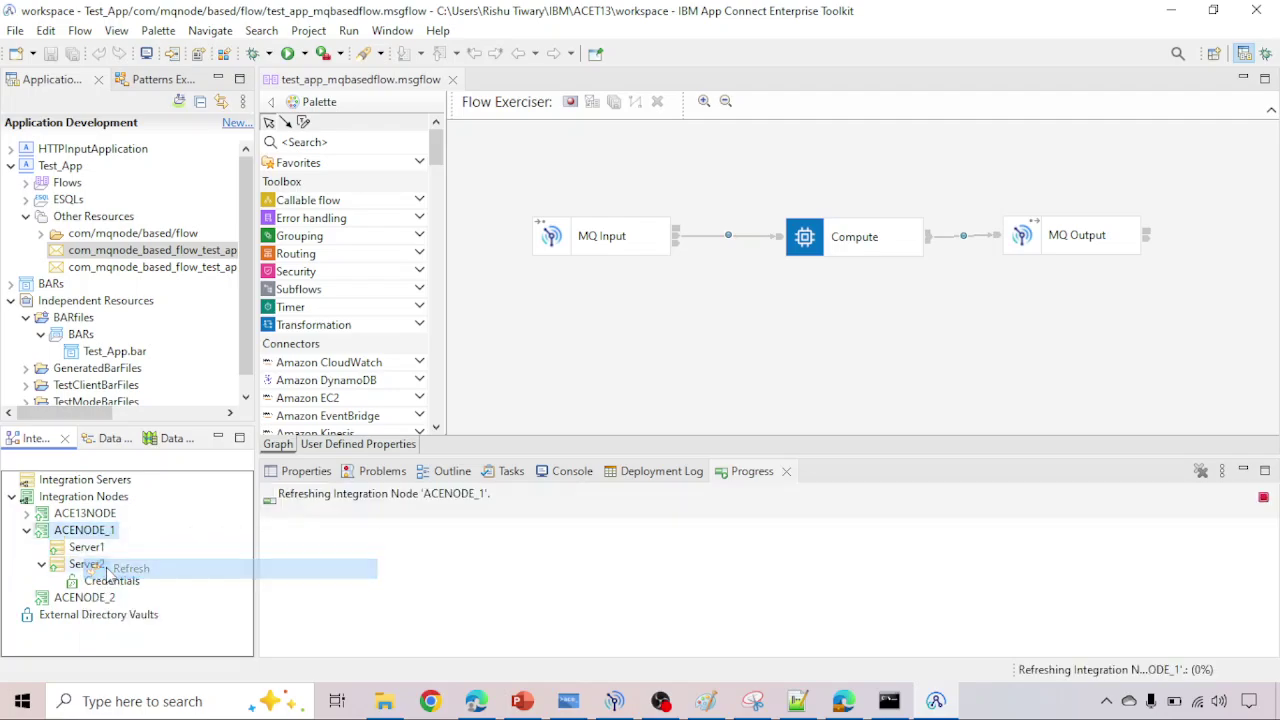
Step: Compare the actions available for Server1, Server2 and the ACENODE_1 node, including the debugger port
click(73, 552)
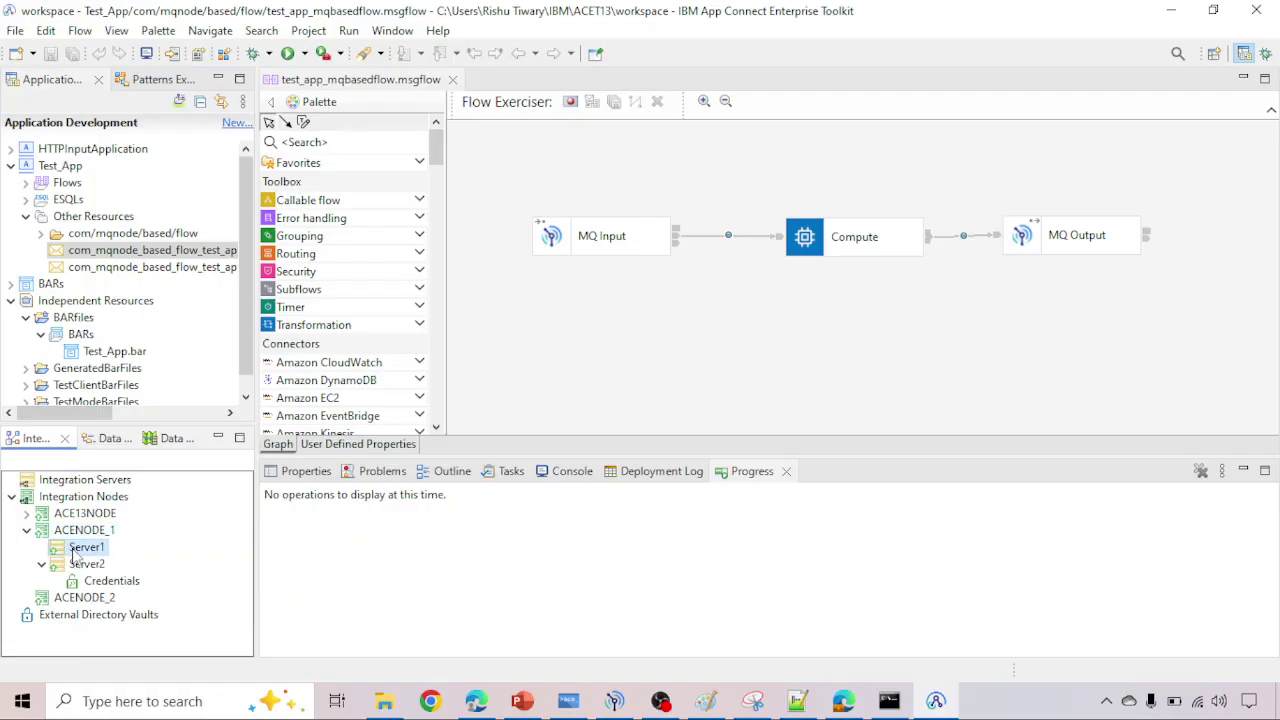
right_click(74, 555)
click(33, 558)
right_click(76, 568)
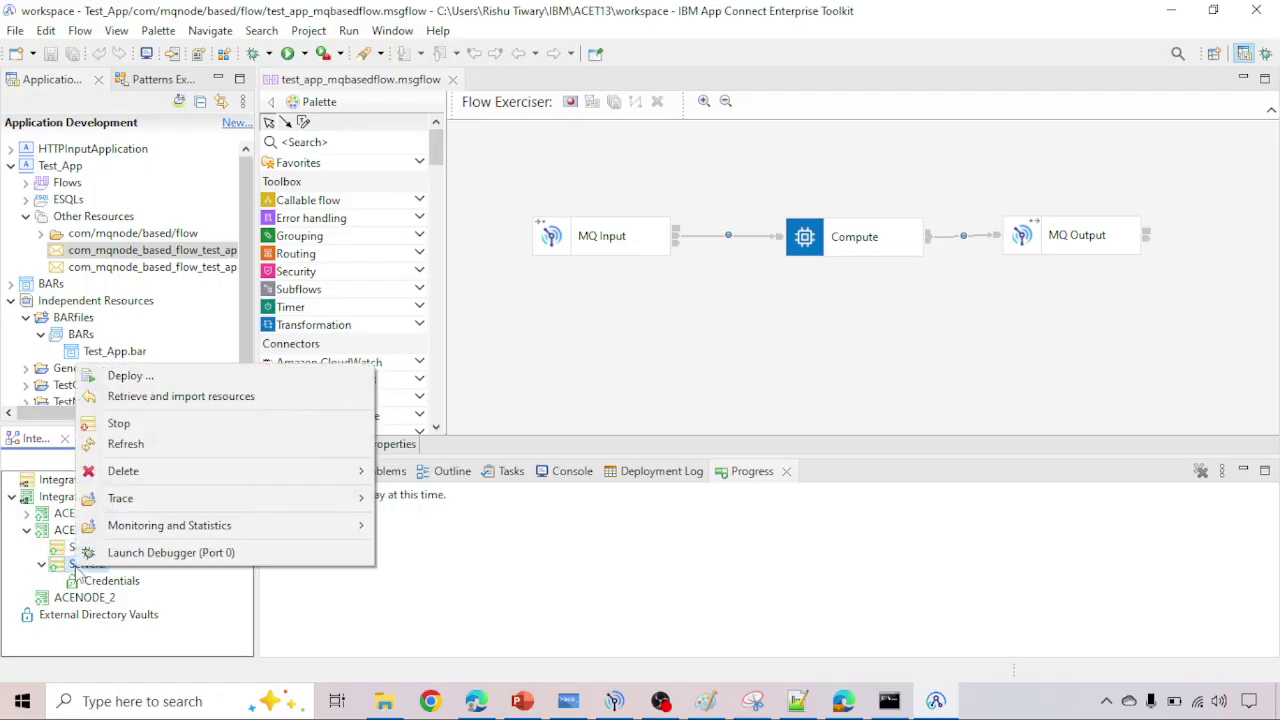
click(20, 578)
click(86, 531)
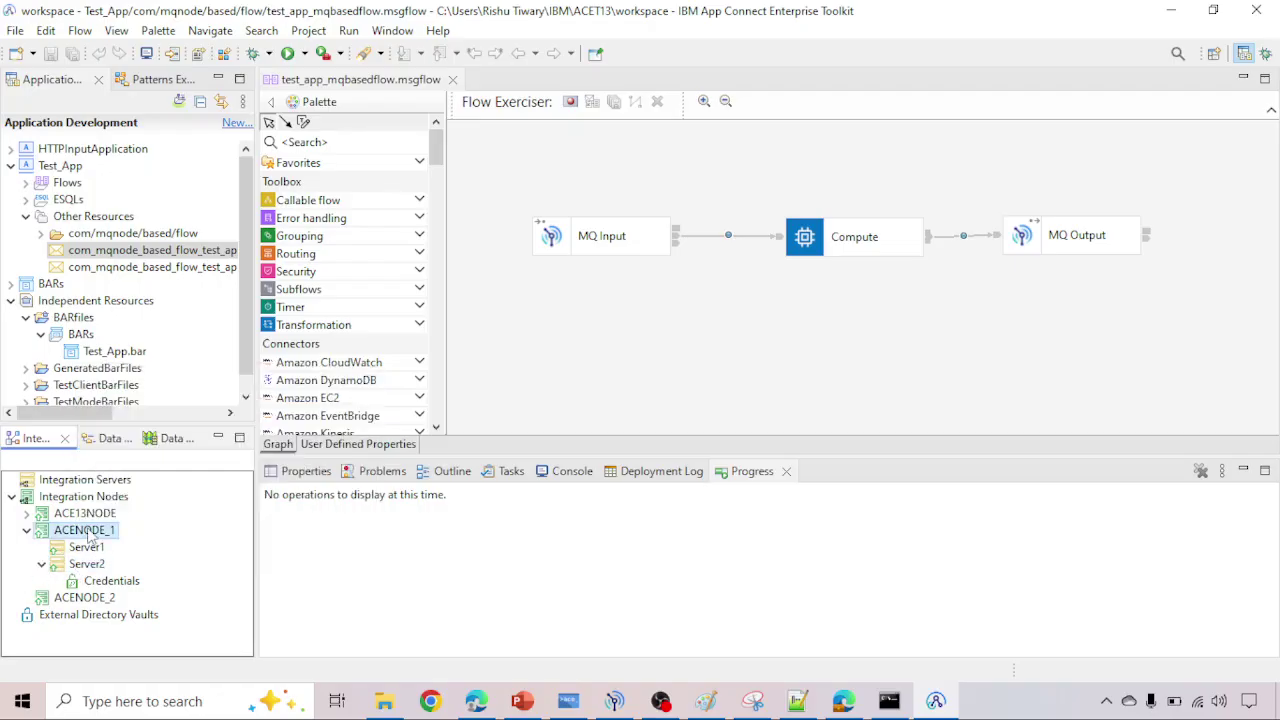
right_click(89, 535)
Step: Try to launch the debugger for Server1 and dismiss the debug port dialog without configuring a port
click(74, 549)
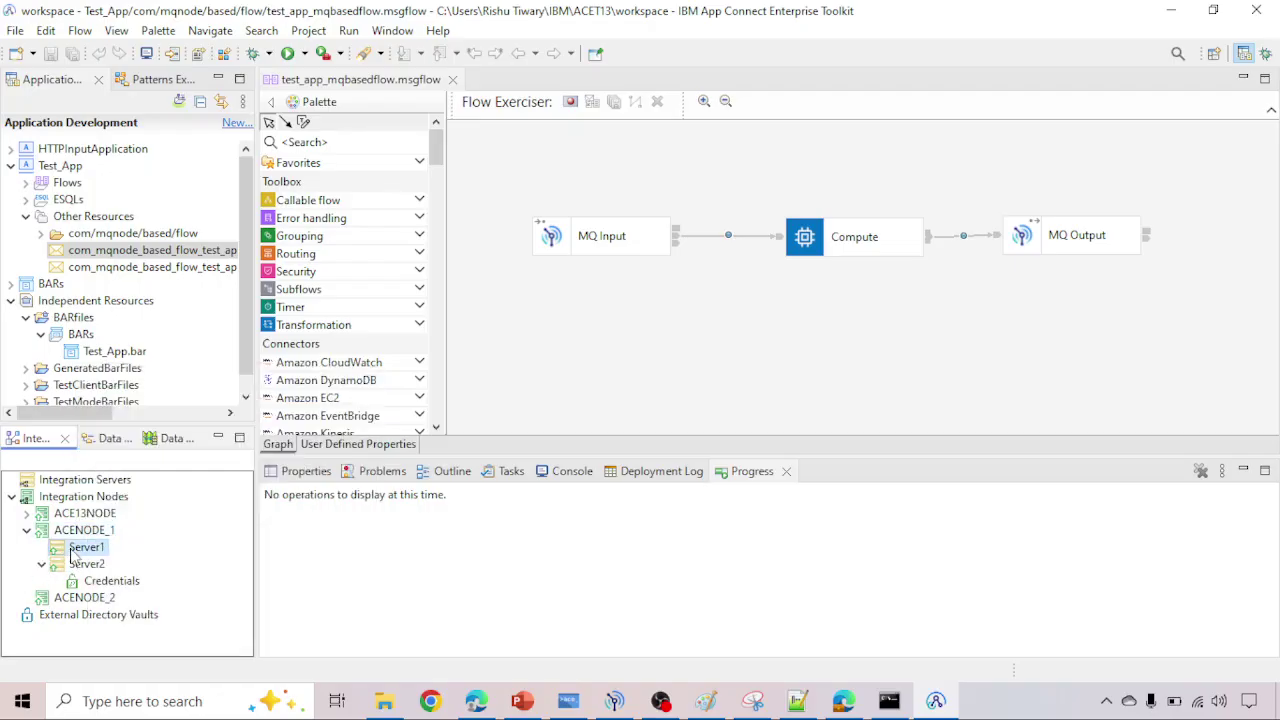
right_click(72, 550)
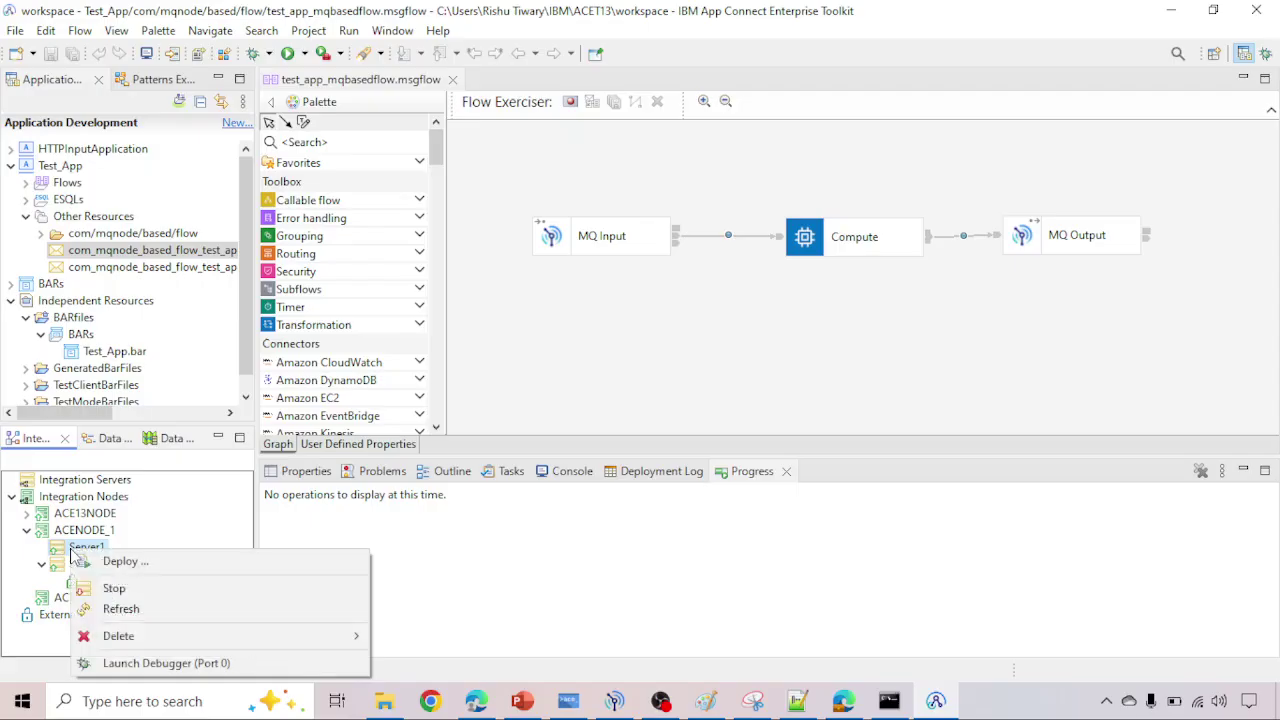
click(130, 663)
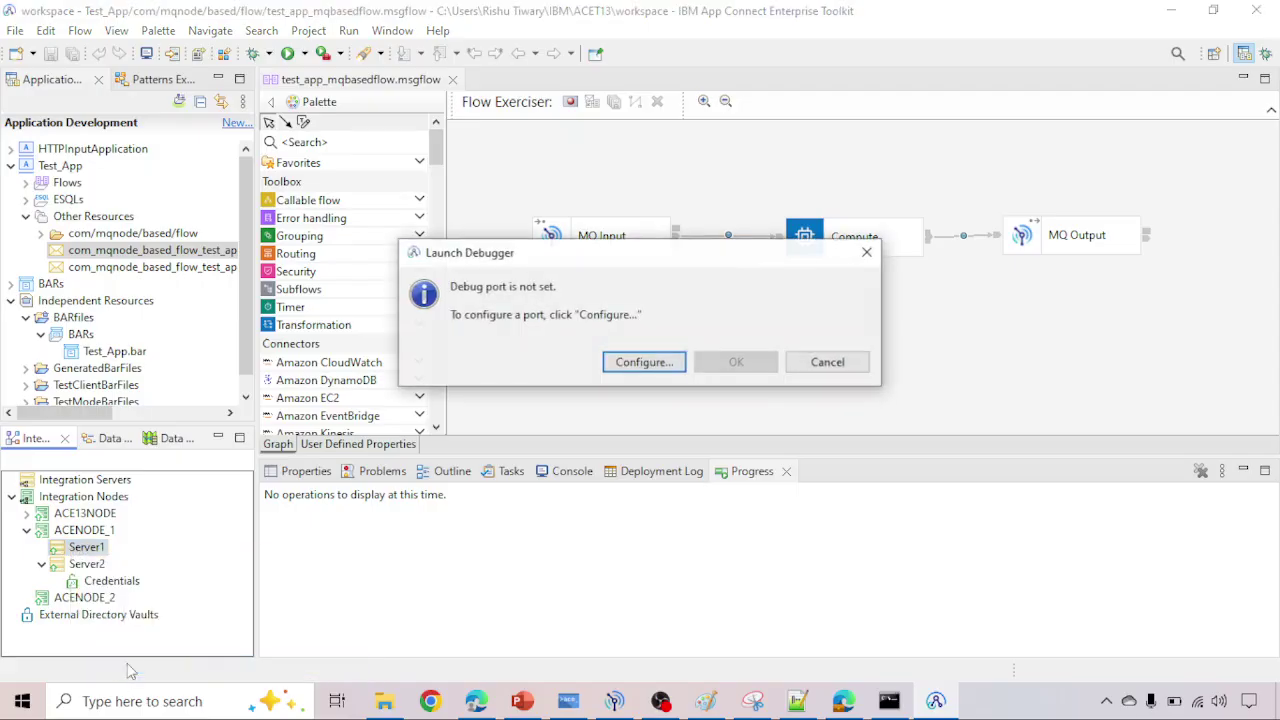
click(866, 253)
Step: In the App Connect Enterprise Console, list what is deployed on Server1 with mqsilist ACENODE_1 -e Server1
click(553, 678)
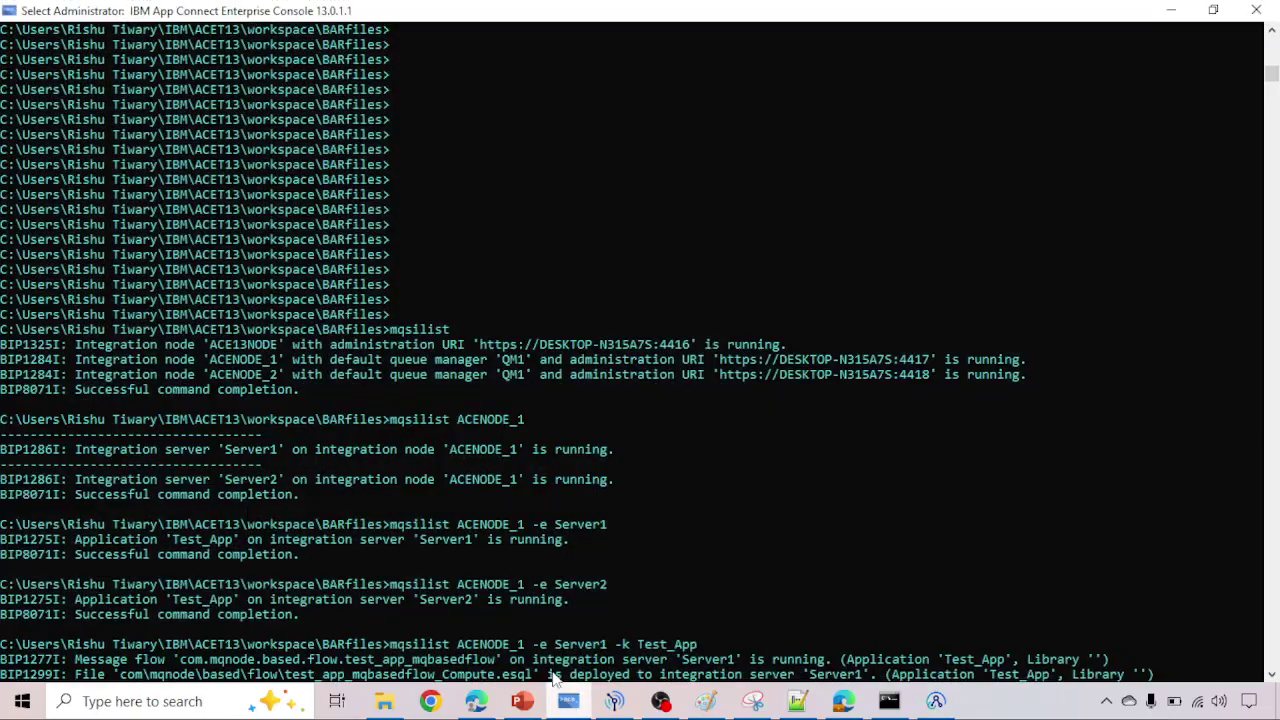
scroll(531, 592, down, 15)
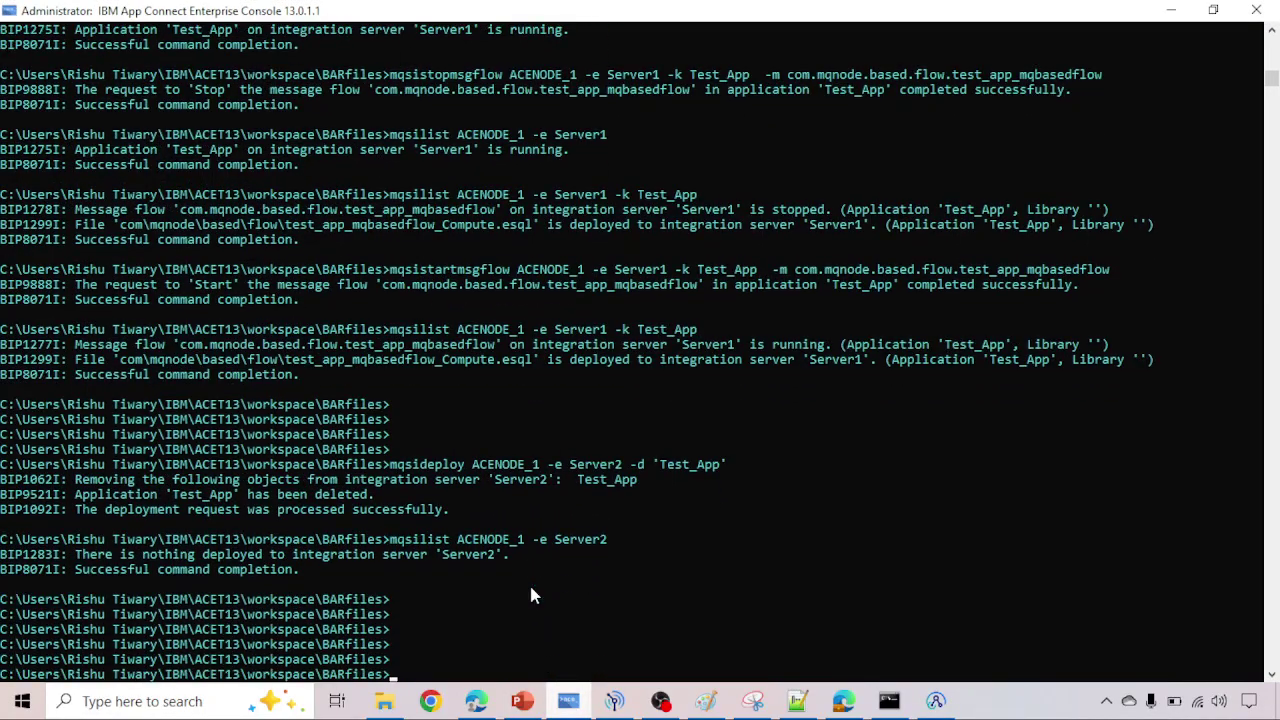
text(mqsil)
key(BackSpace)
key(BackSpace)
key(BackSpace)
key(BackSpace)
key(BackSpace)
key(Up)
key(Up)
key(Up)
key(Up)
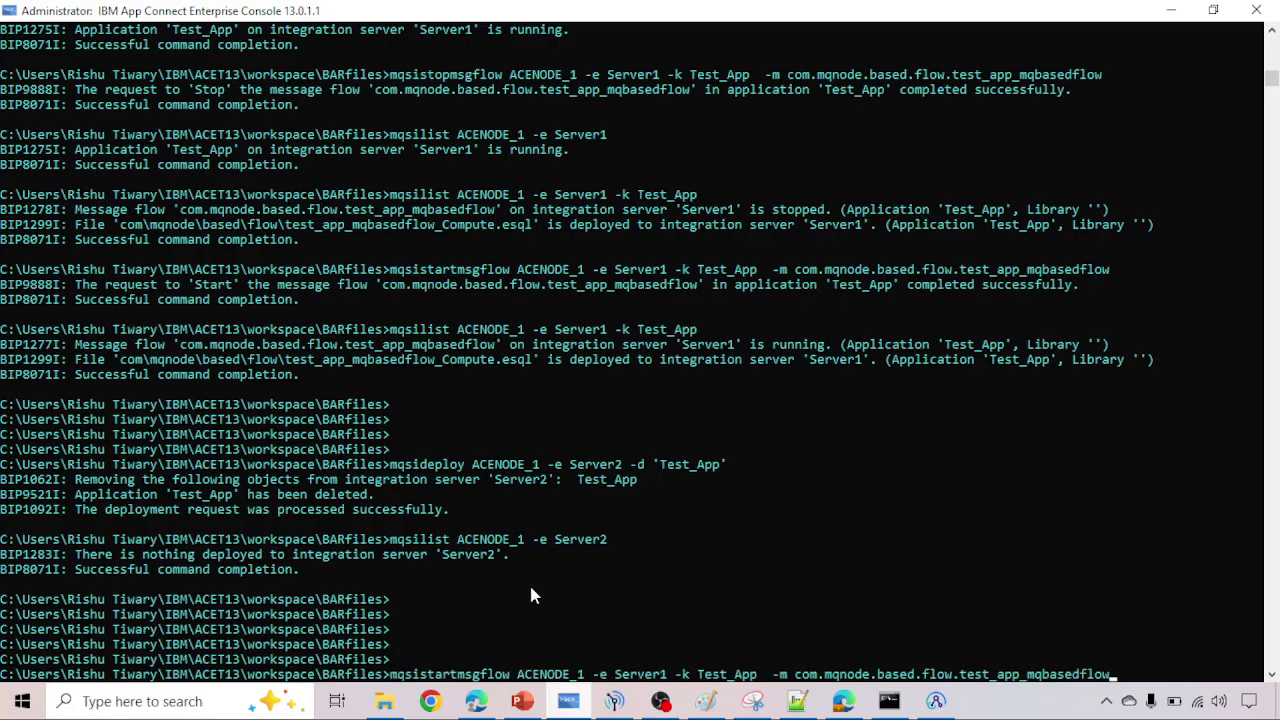
key(Down)
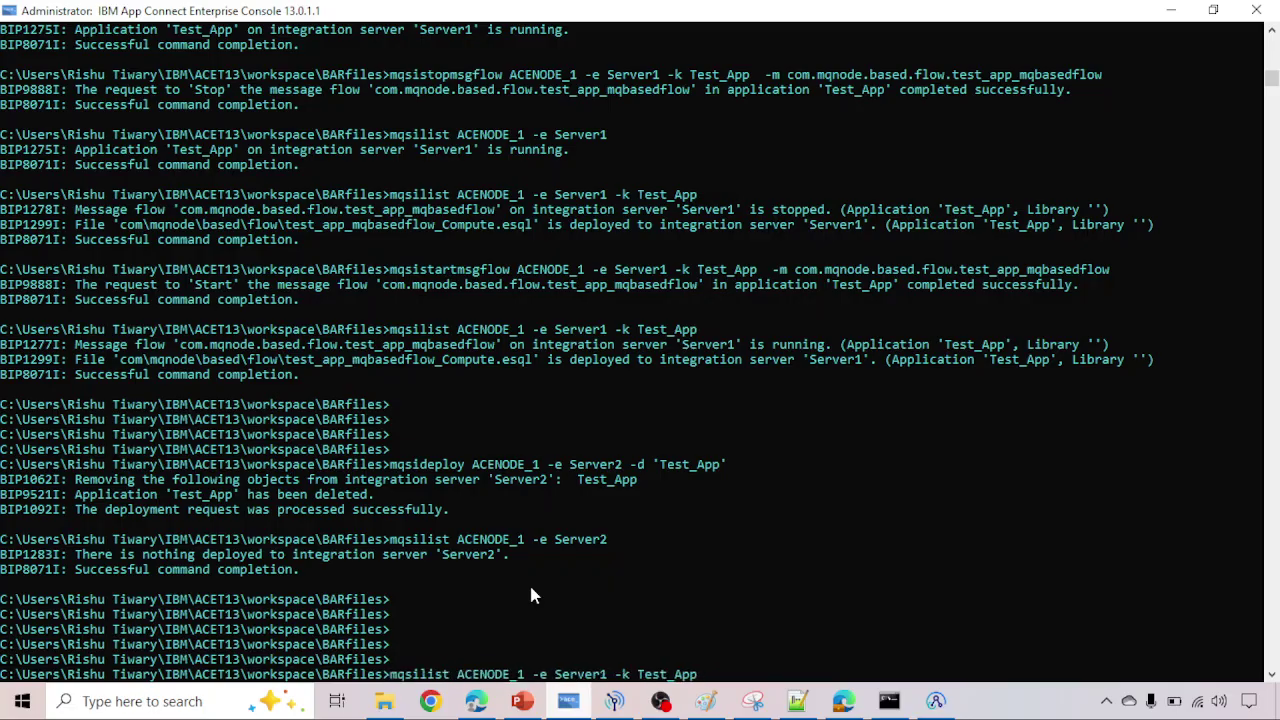
key(BackSpace)
key(BackSpace)
key(BackSpace)
key(BackSpace)
key(BackSpace)
key(BackSpace)
key(BackSpace)
key(BackSpace)
key(BackSpace)
key(BackSpace)
key(BackSpace)
key(Return)
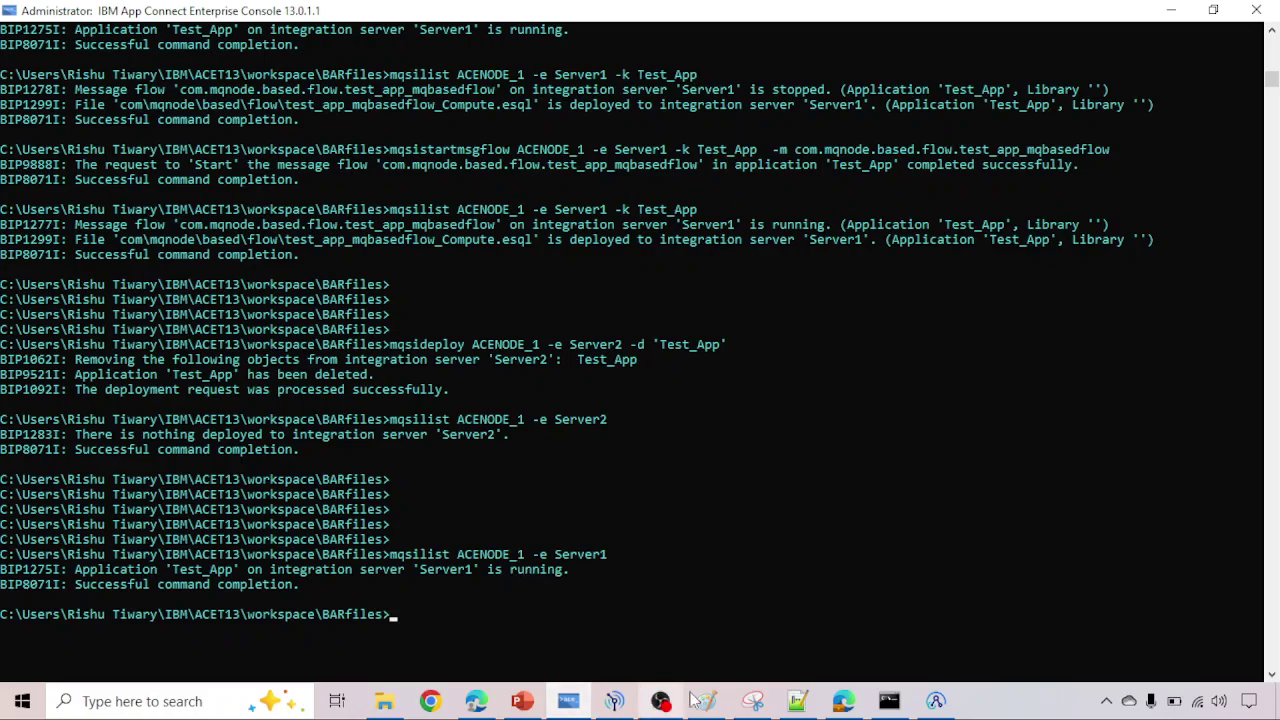
Step: Switch back to the App Connect Enterprise Toolkit and refresh Server1 under ACENODE_1
click(935, 701)
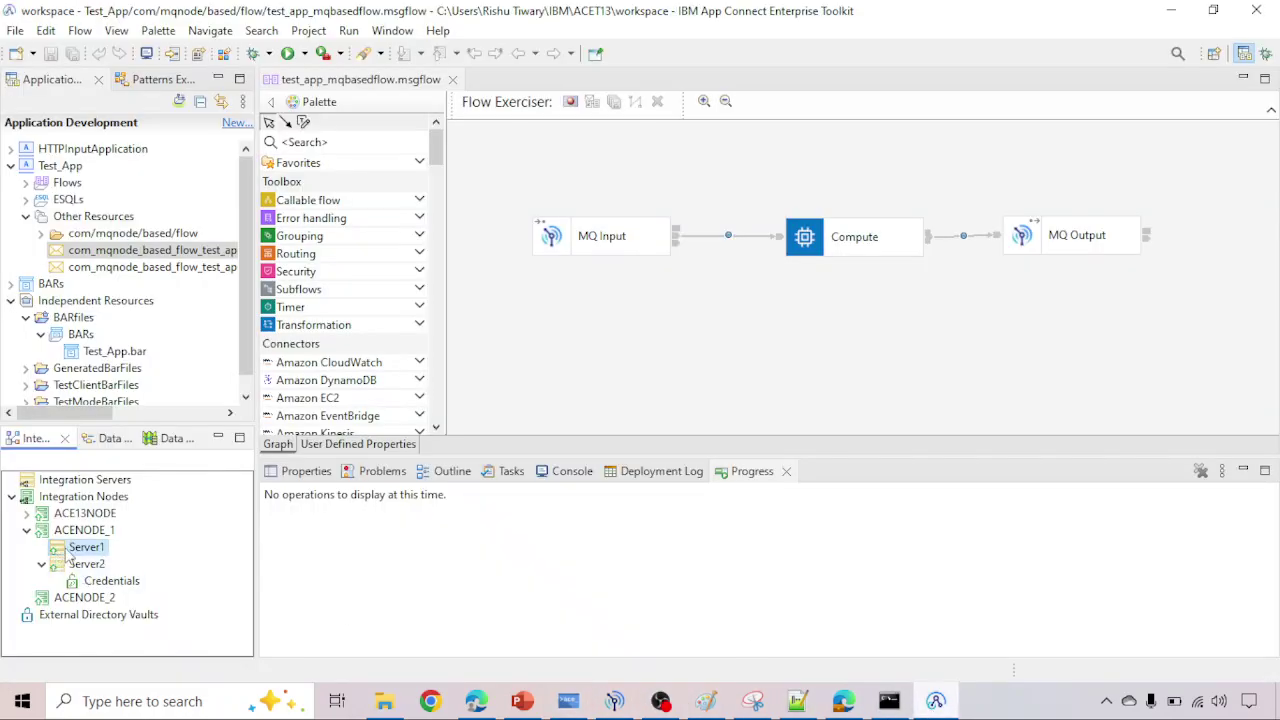
right_click(79, 552)
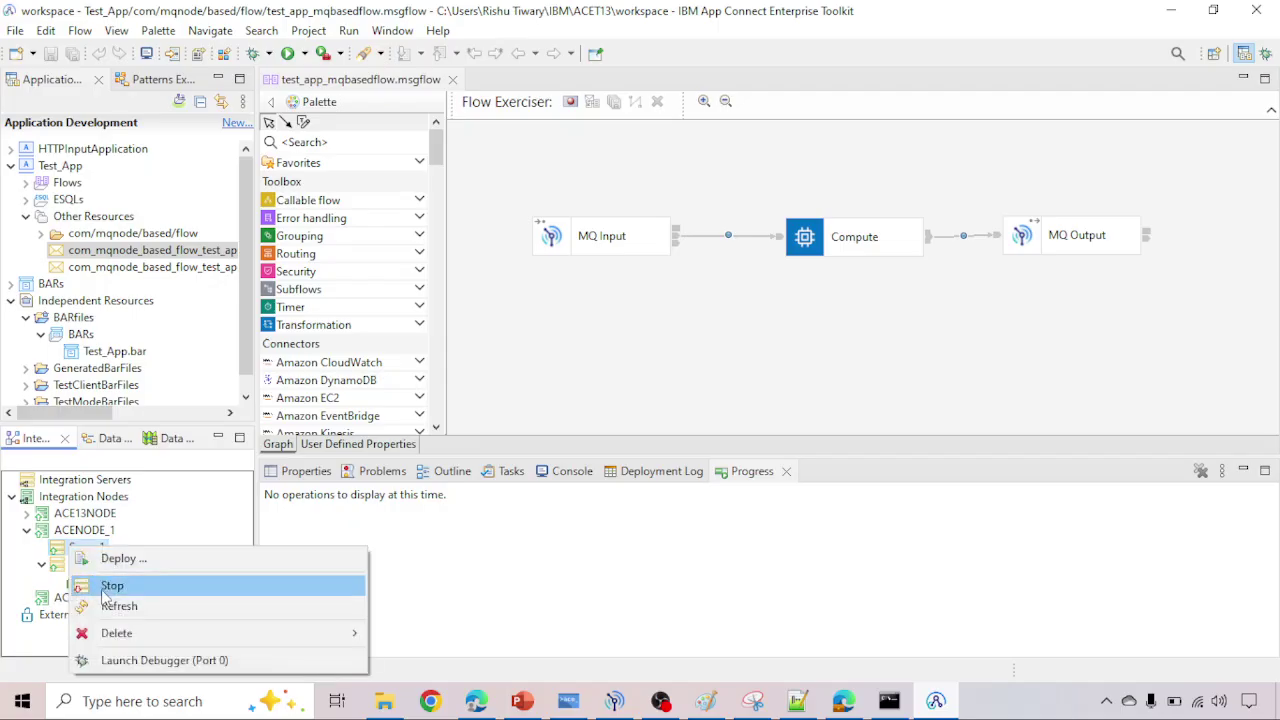
click(110, 605)
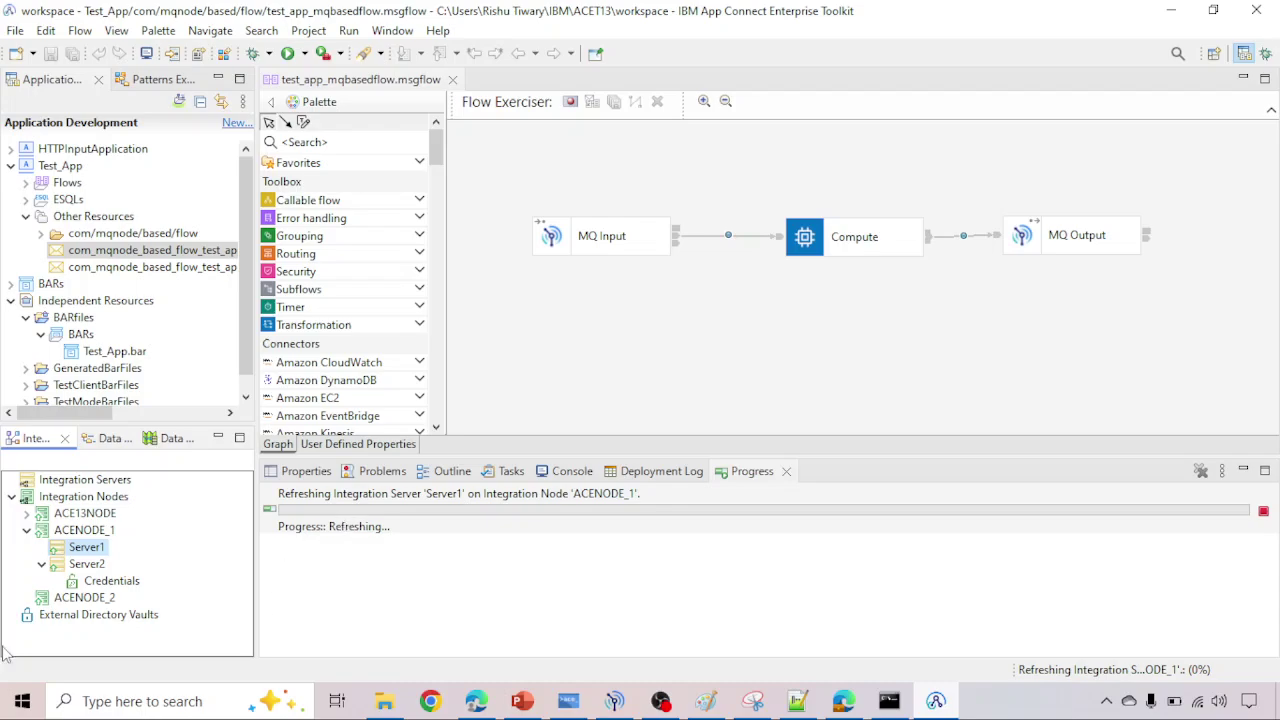
Step: Compare the console's listing of Test_App on ACENODE_1 with the actions the Toolkit offers for Server1
click(570, 700)
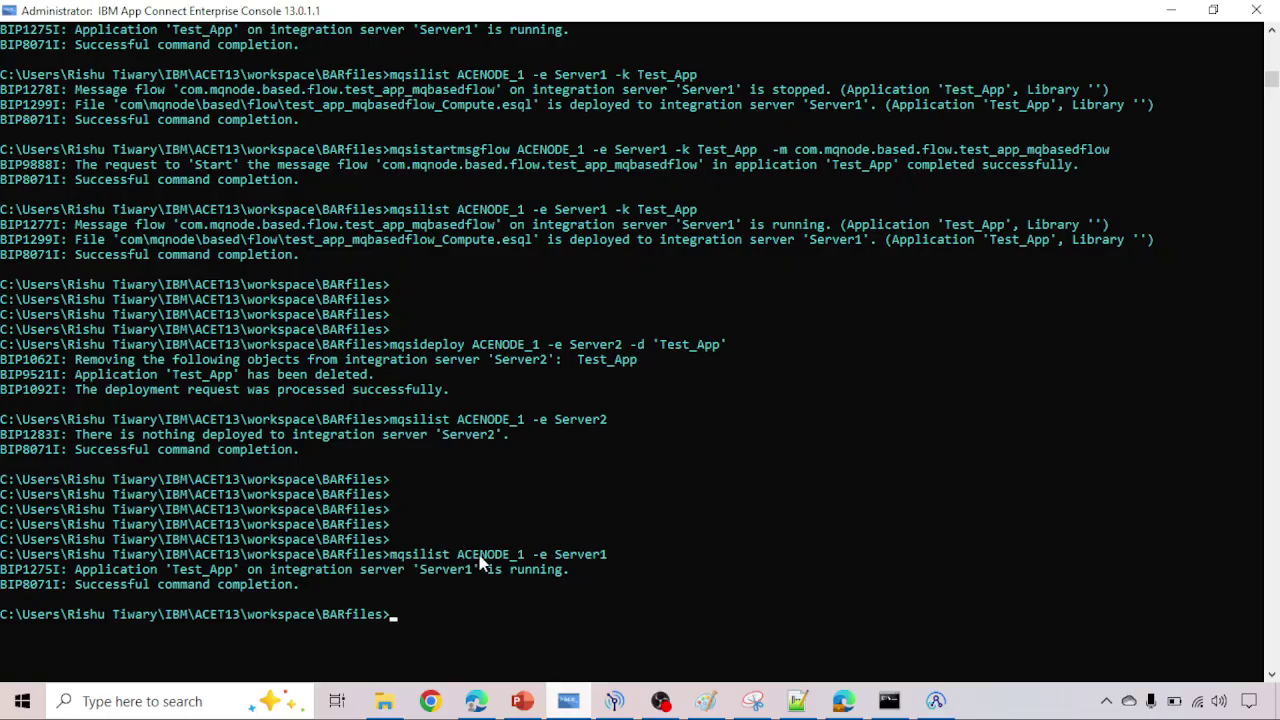
drag(460, 558, 528, 560)
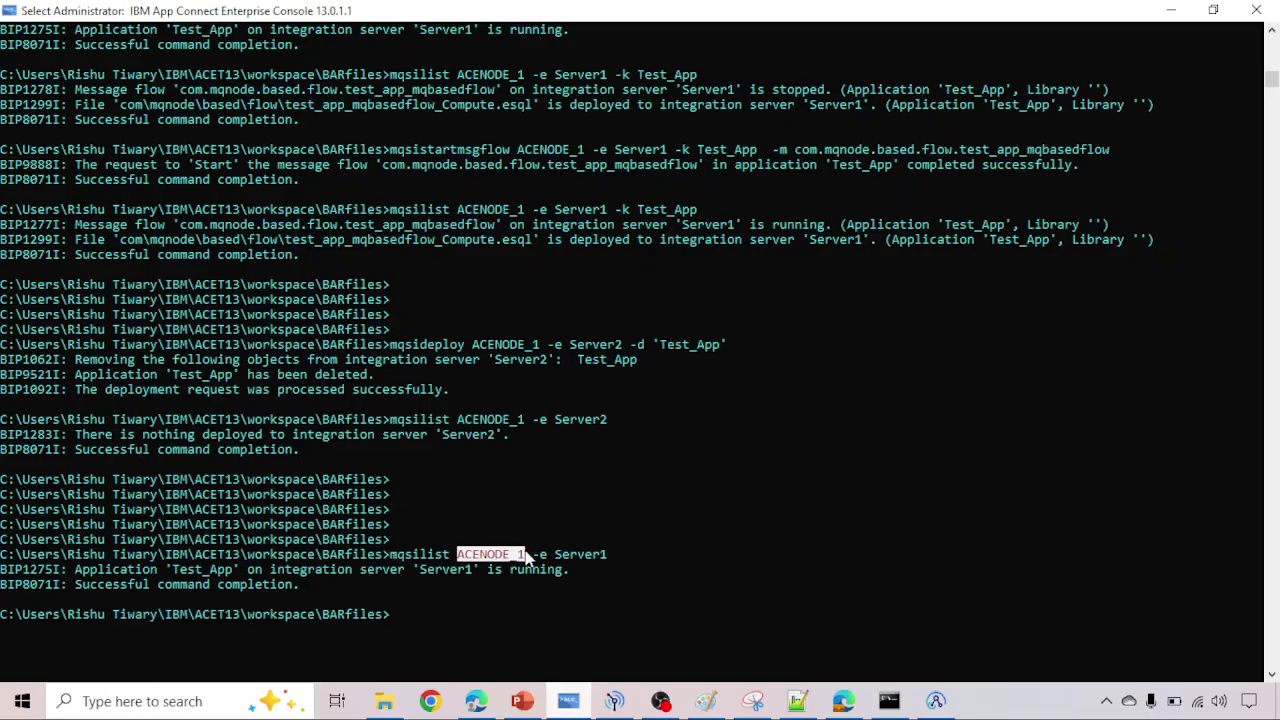
click(548, 556)
drag(166, 570, 234, 570)
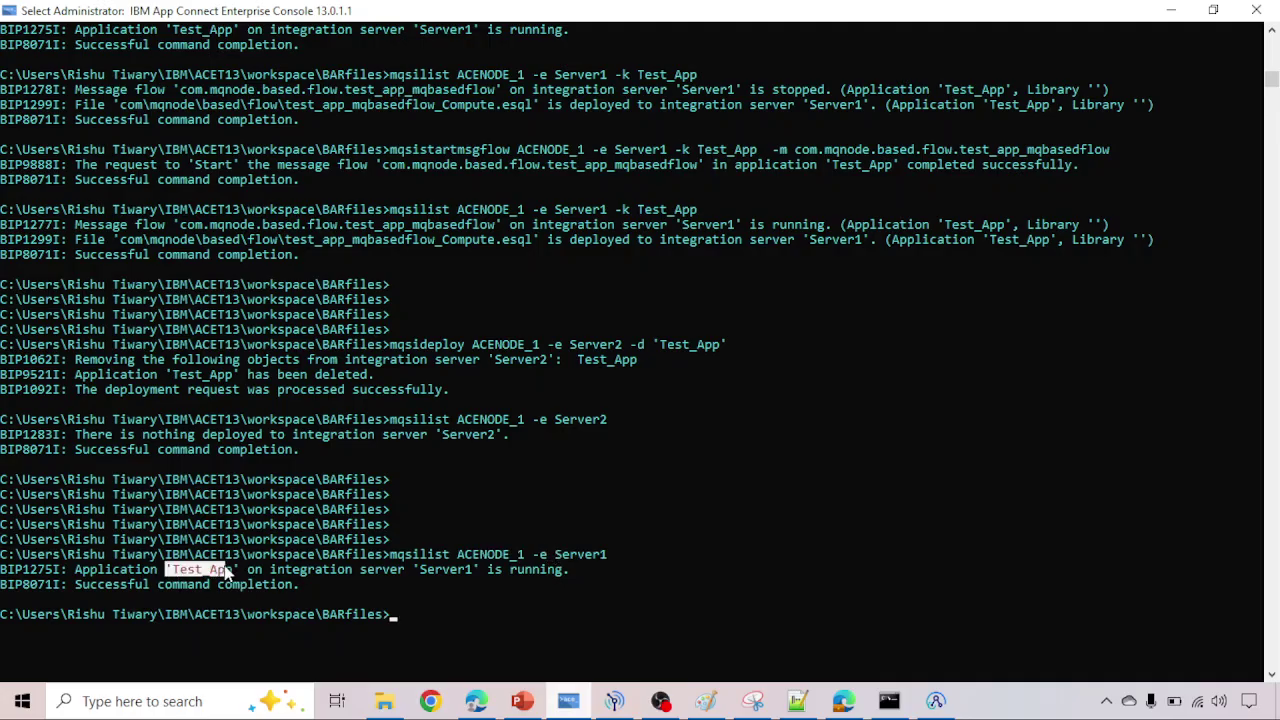
click(568, 701)
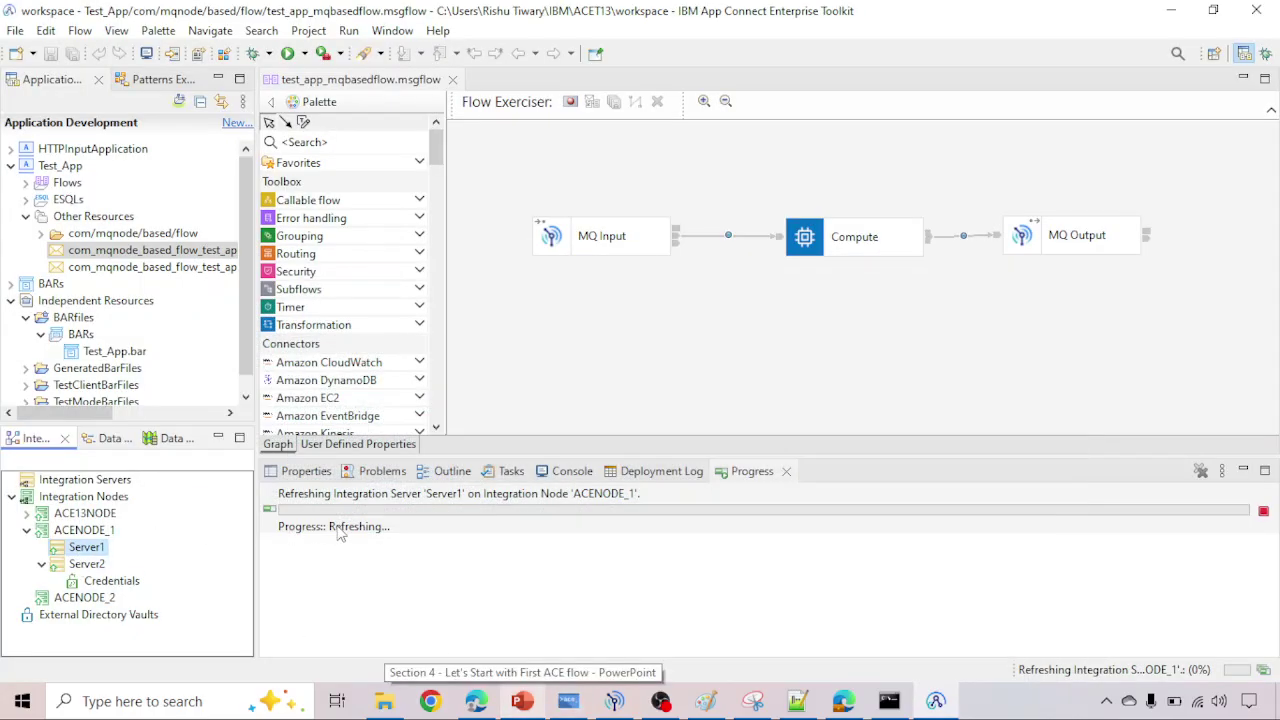
right_click(66, 550)
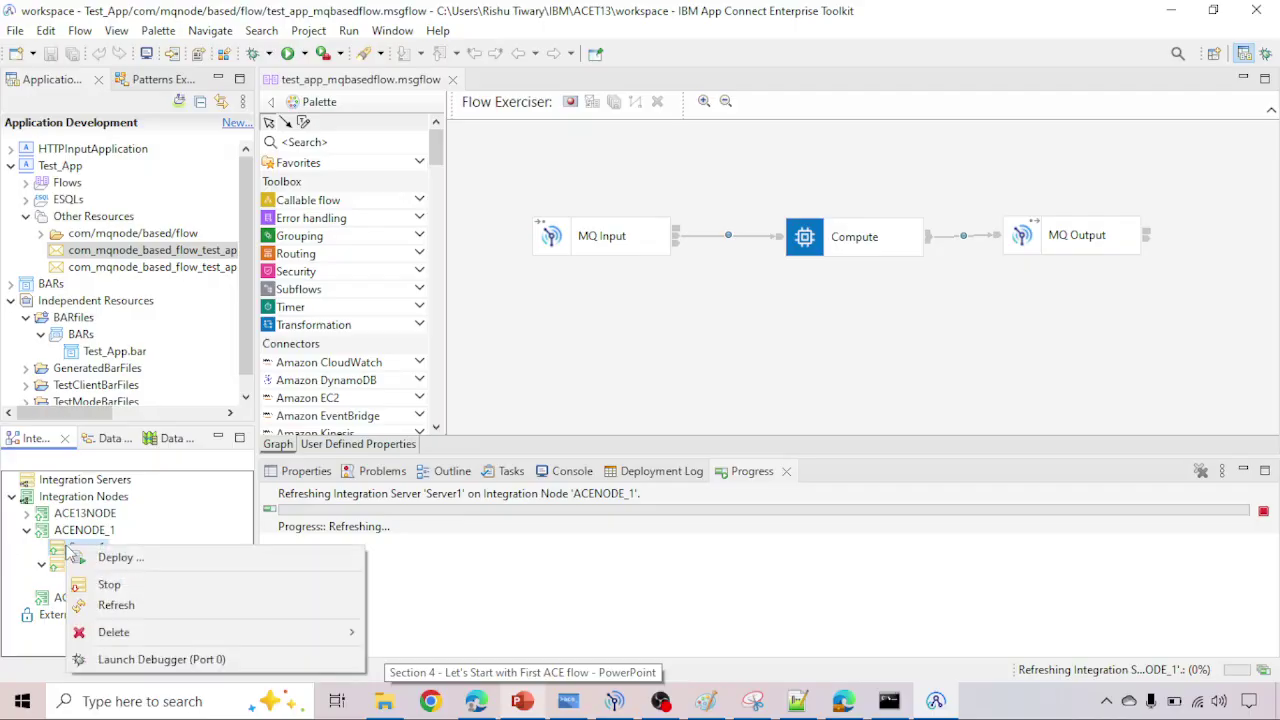
click(468, 545)
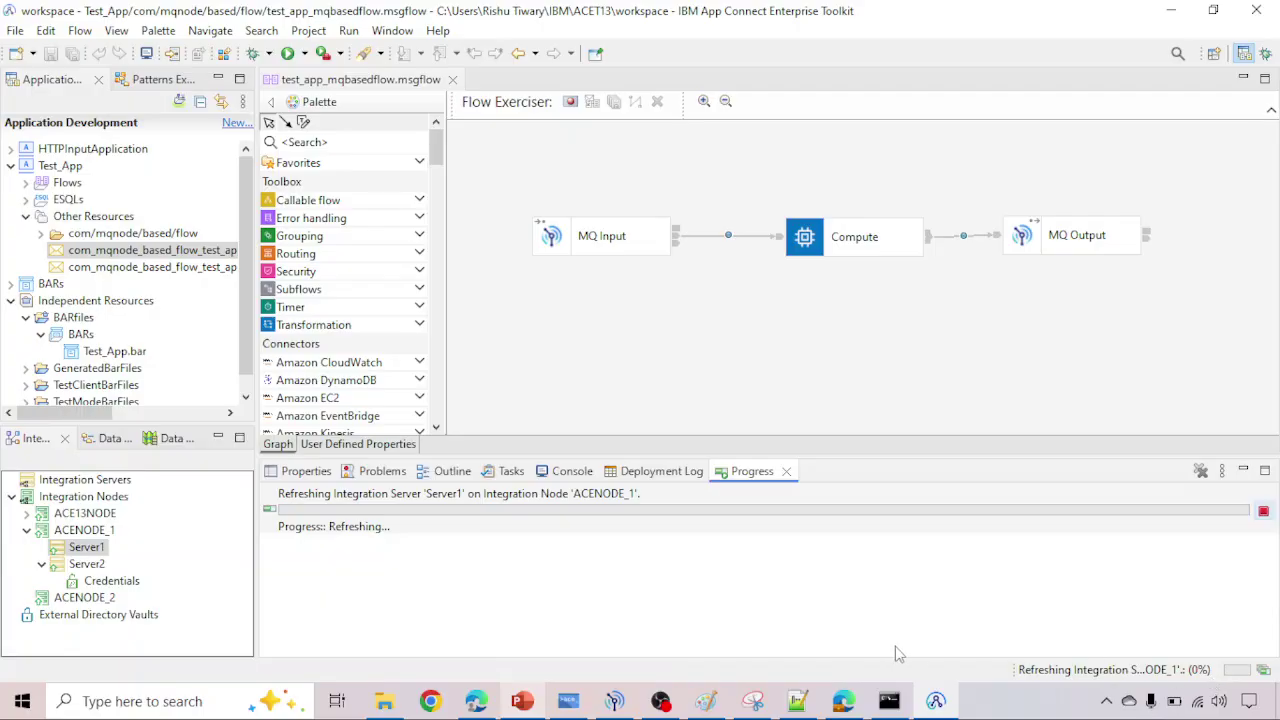
click(800, 704)
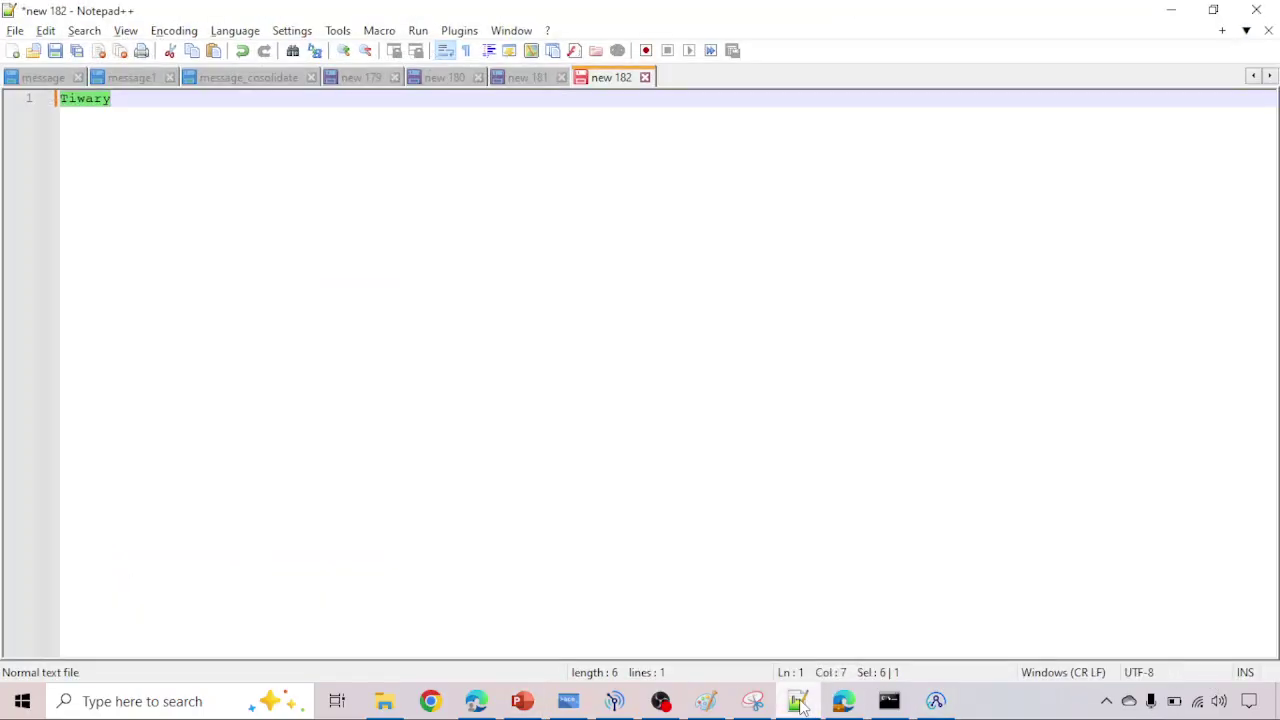
click(704, 566)
click(800, 704)
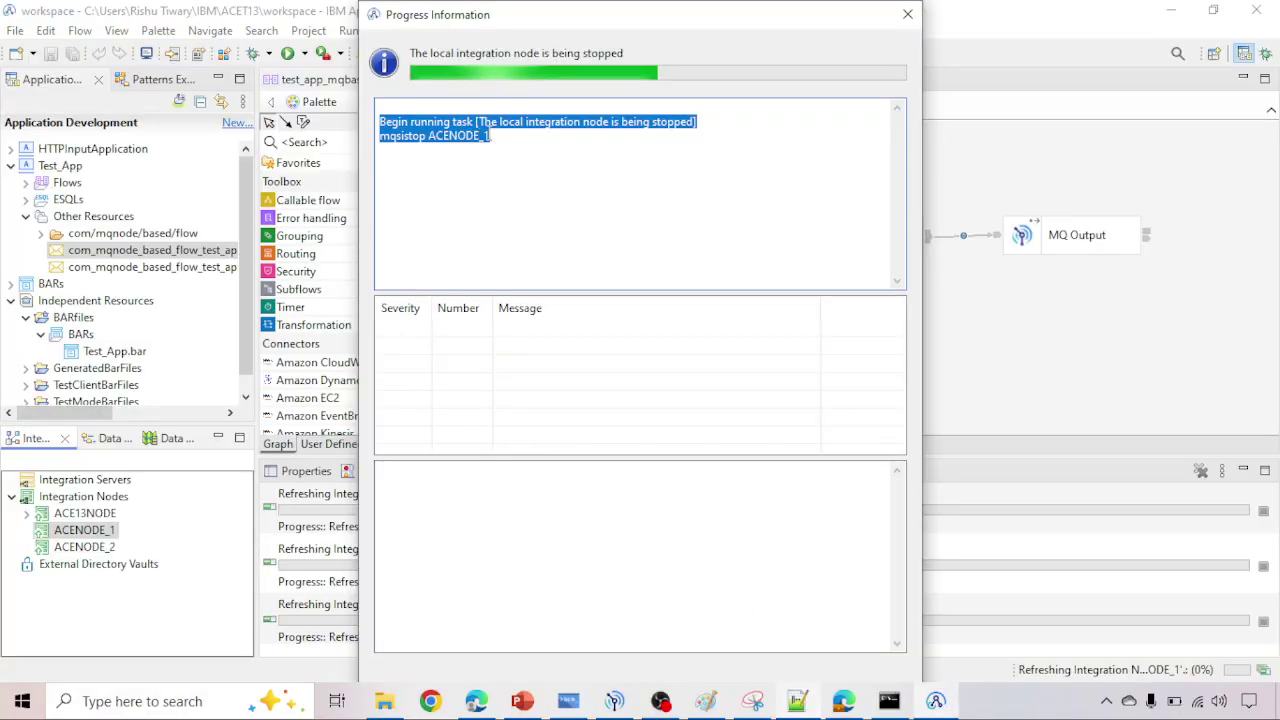
Step: Review the Toolkit's node stop task, and try running mqsistopmsgflow ACENODE_1 -e Server1 in the console before interrupting it
click(490, 135)
drag(490, 135, 372, 118)
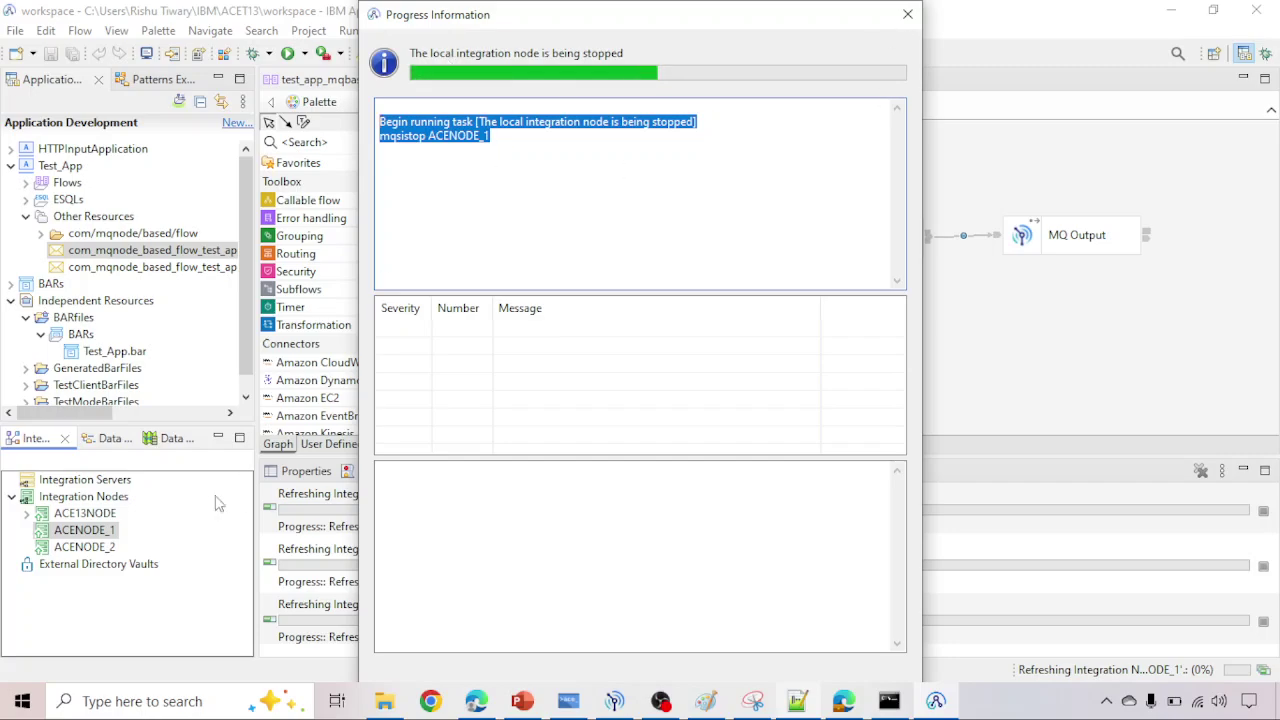
click(567, 703)
key(Return)
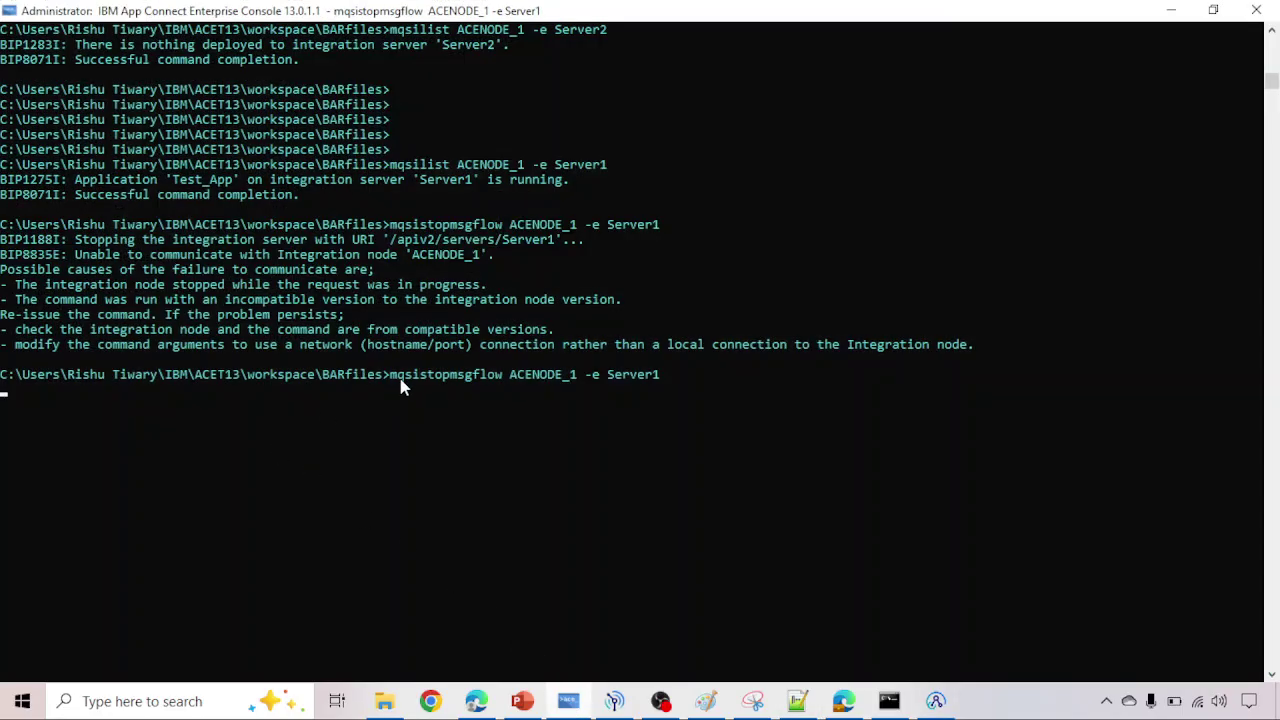
drag(391, 376, 664, 379)
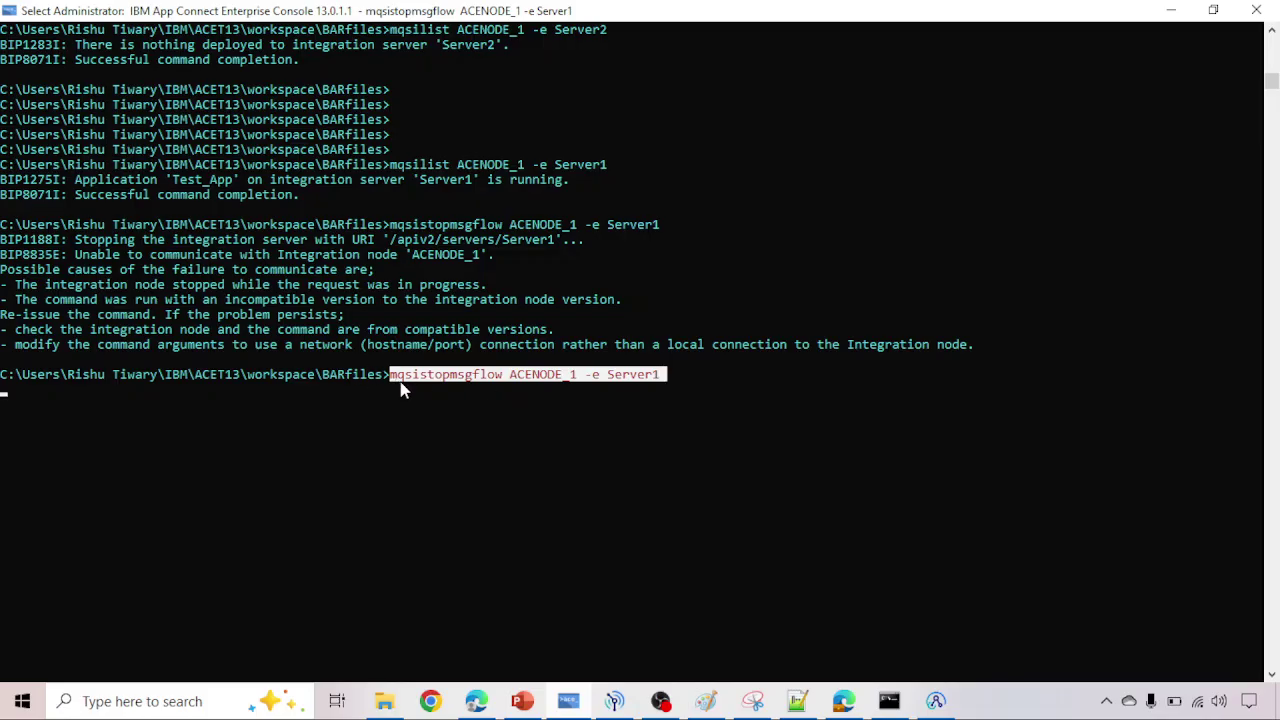
key(ctrl+c)
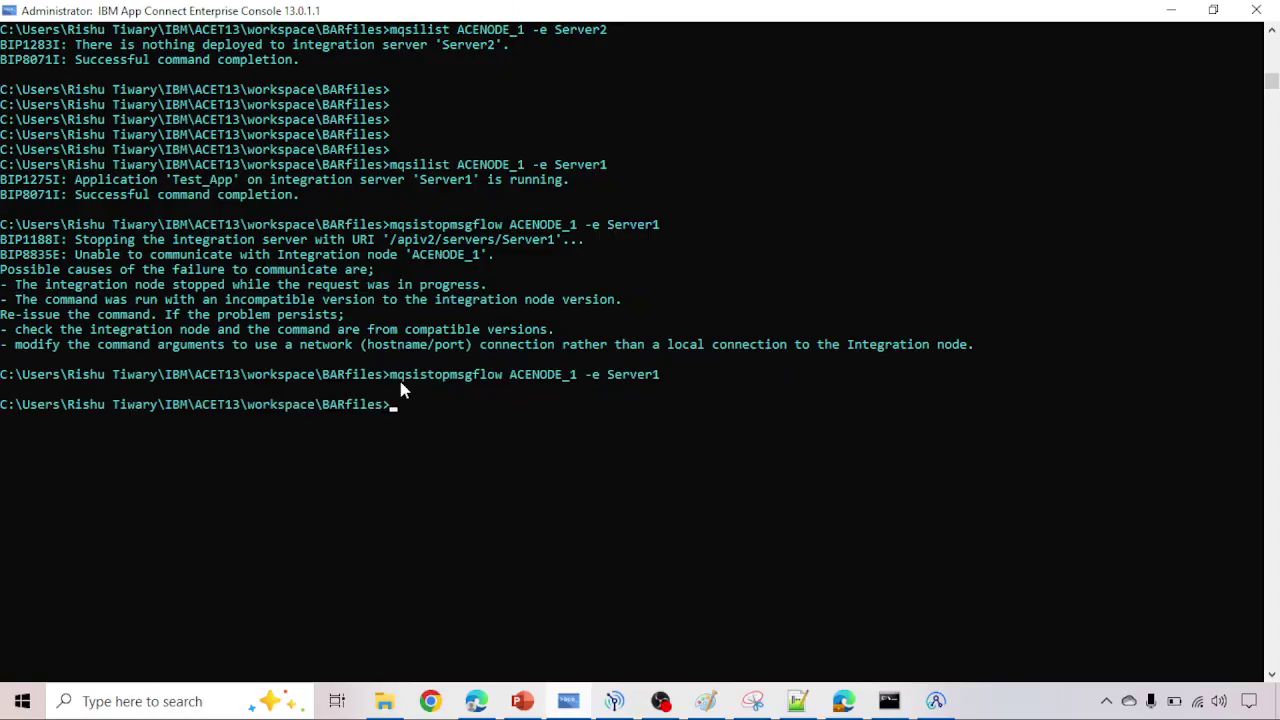
click(536, 697)
click(479, 459)
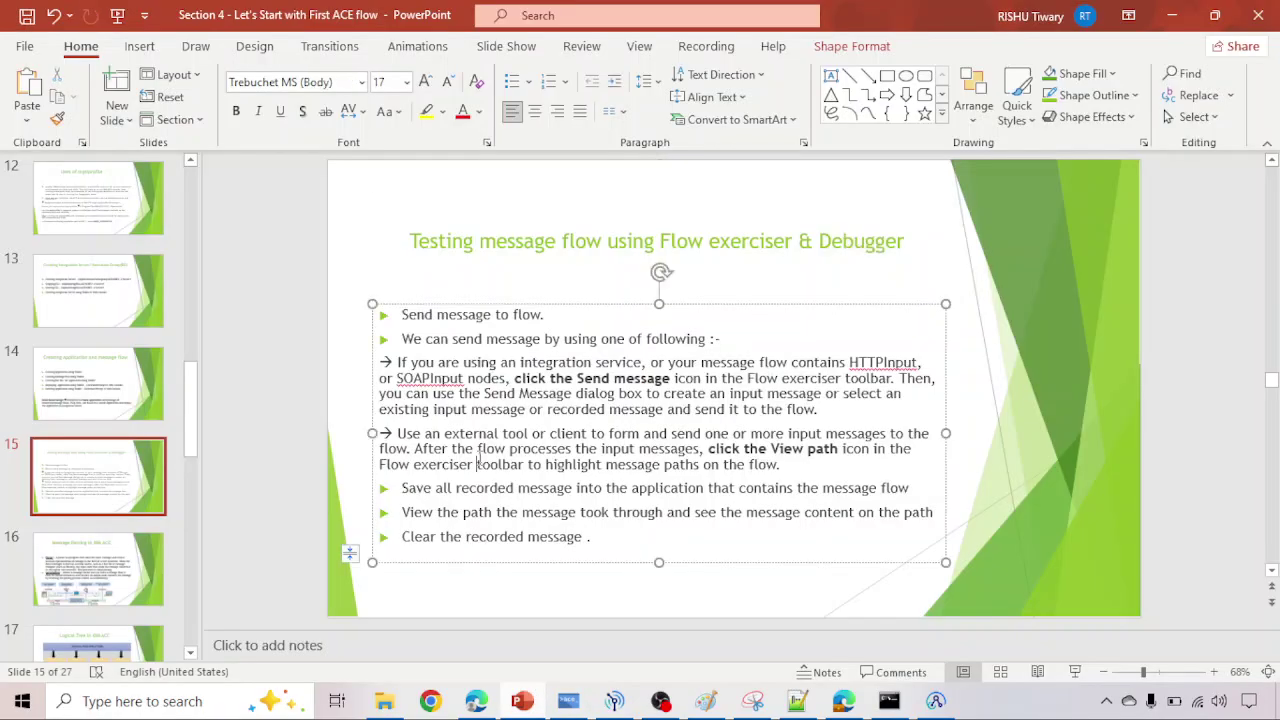
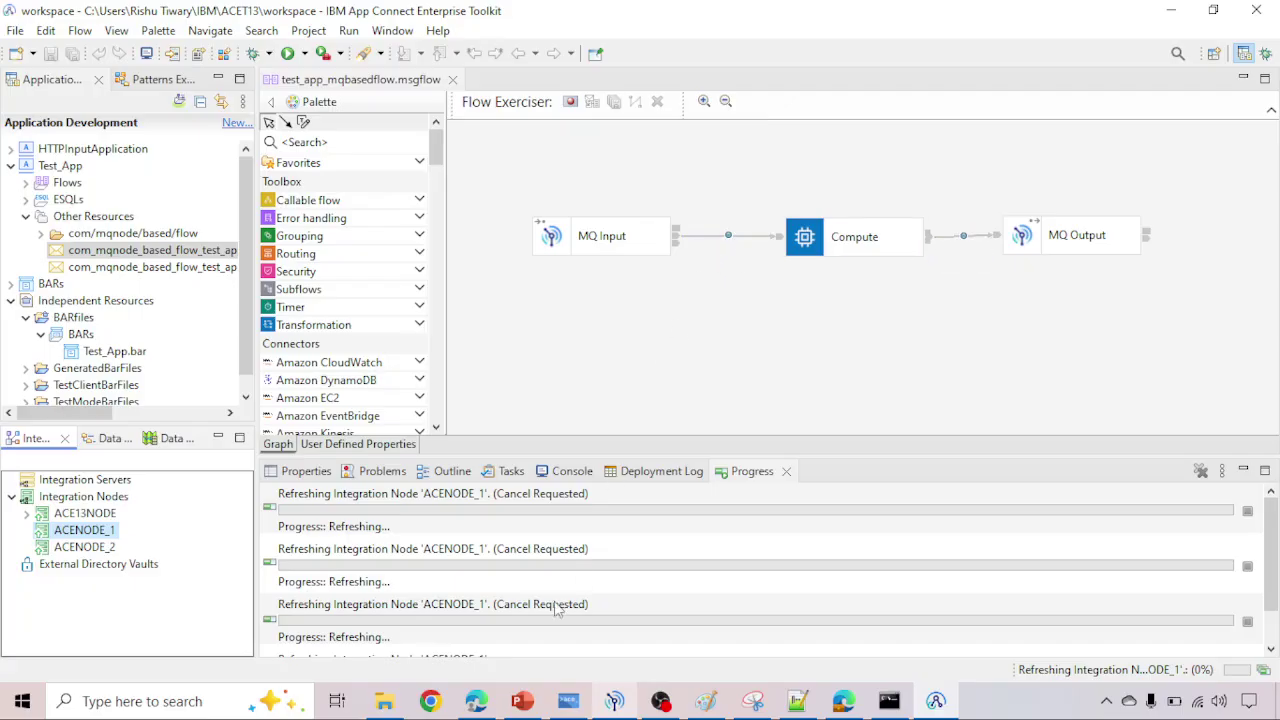
Step: Review the ACENODE_1 refresh operations, then expand ACE13NODE and check the actions available for its Server1
scroll(476, 570, down, 1)
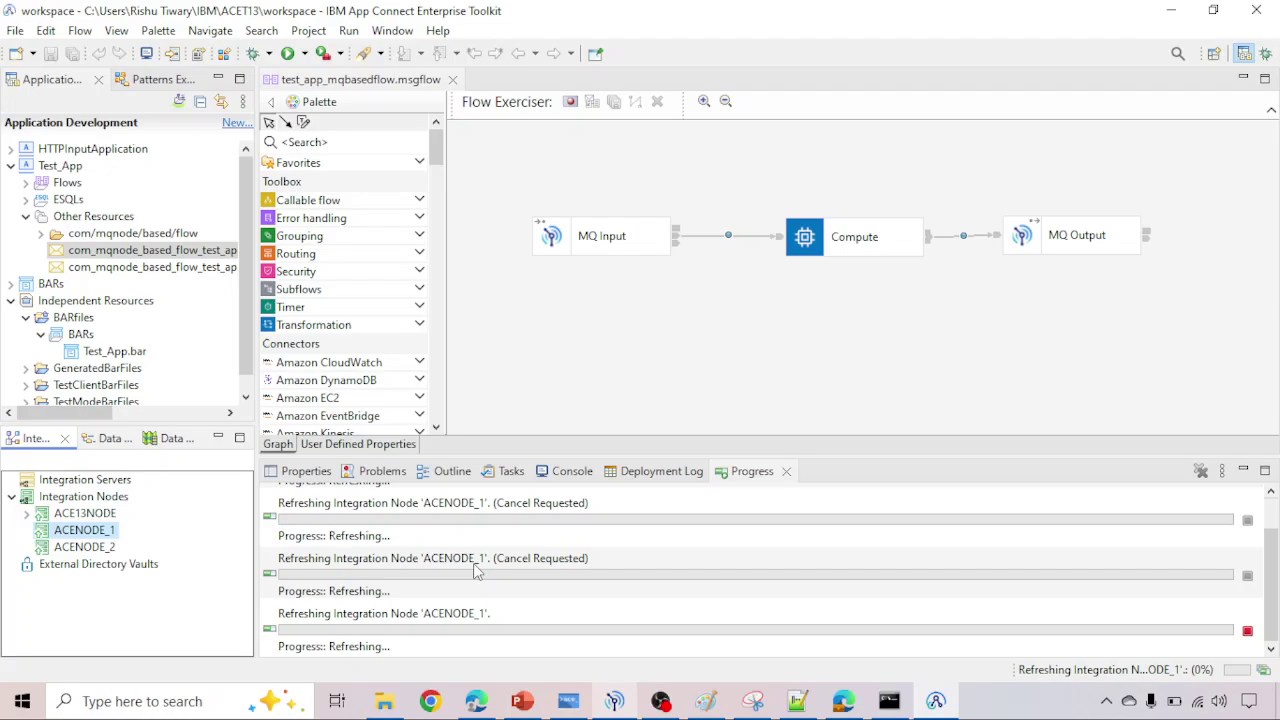
click(28, 514)
right_click(108, 530)
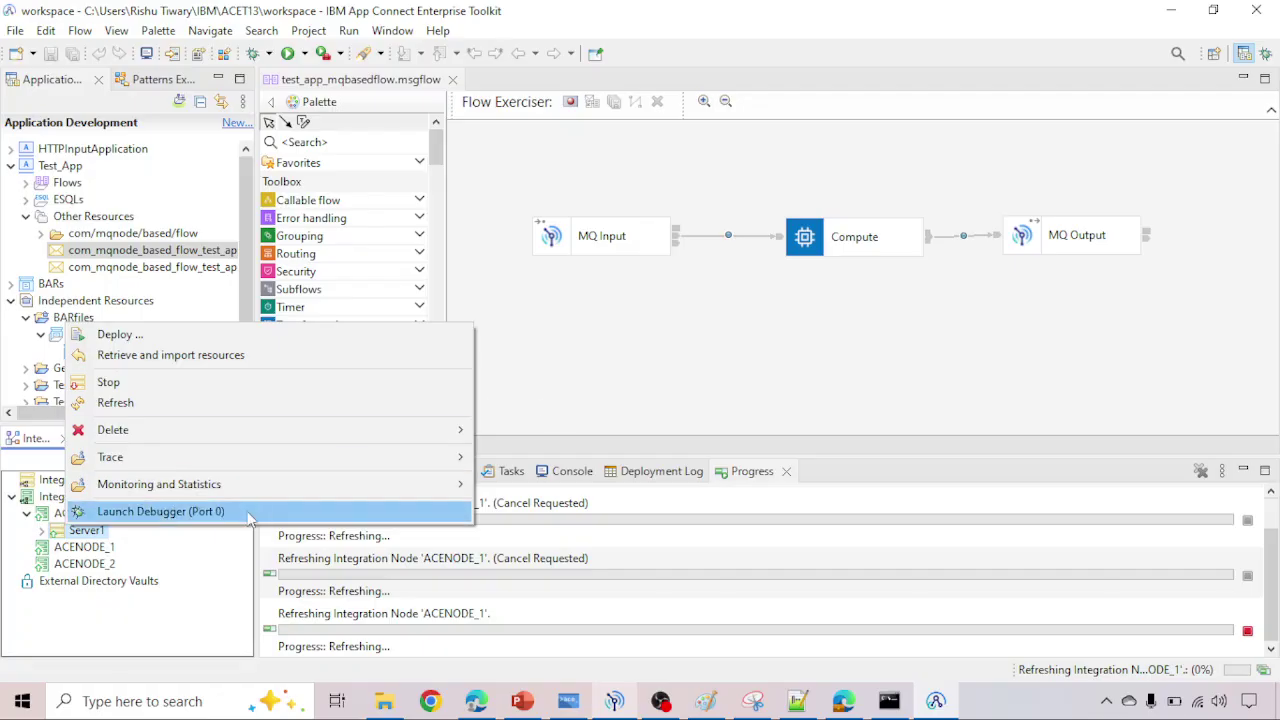
click(645, 340)
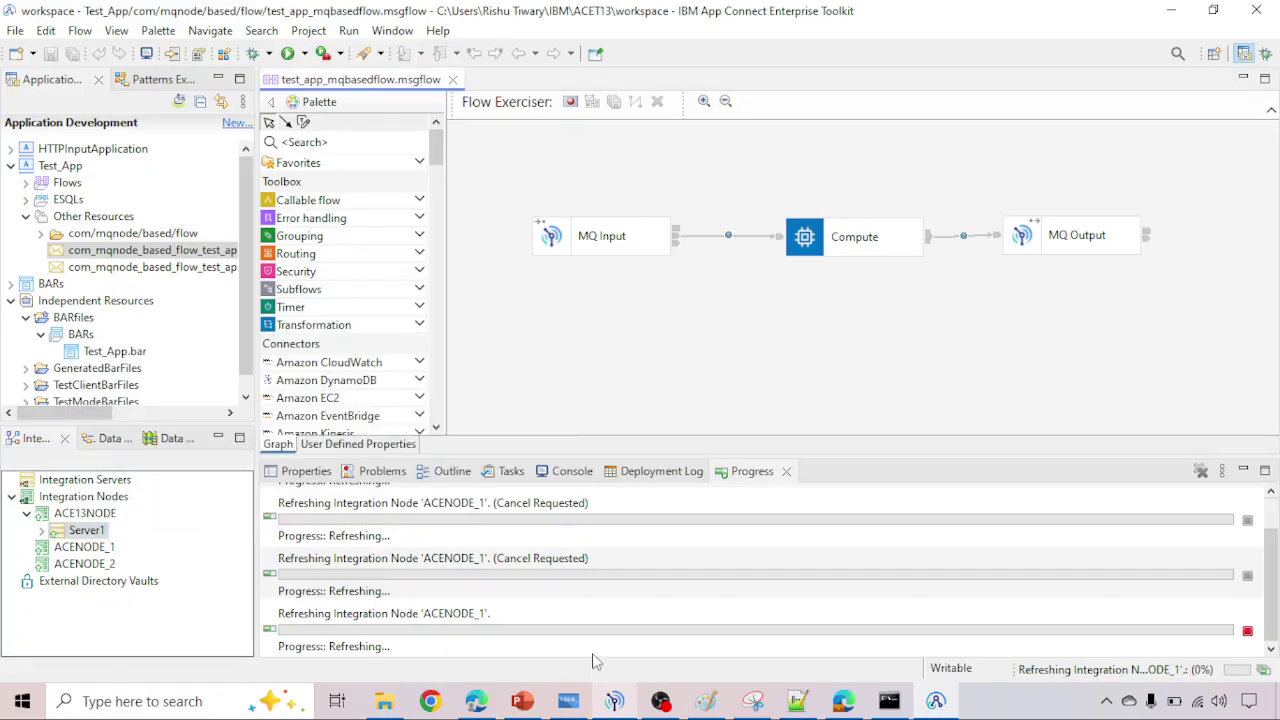
Step: Check QM1's queues in MQ Explorer, then look at the Toolkit's Debug perspective and return to the development perspective
click(612, 700)
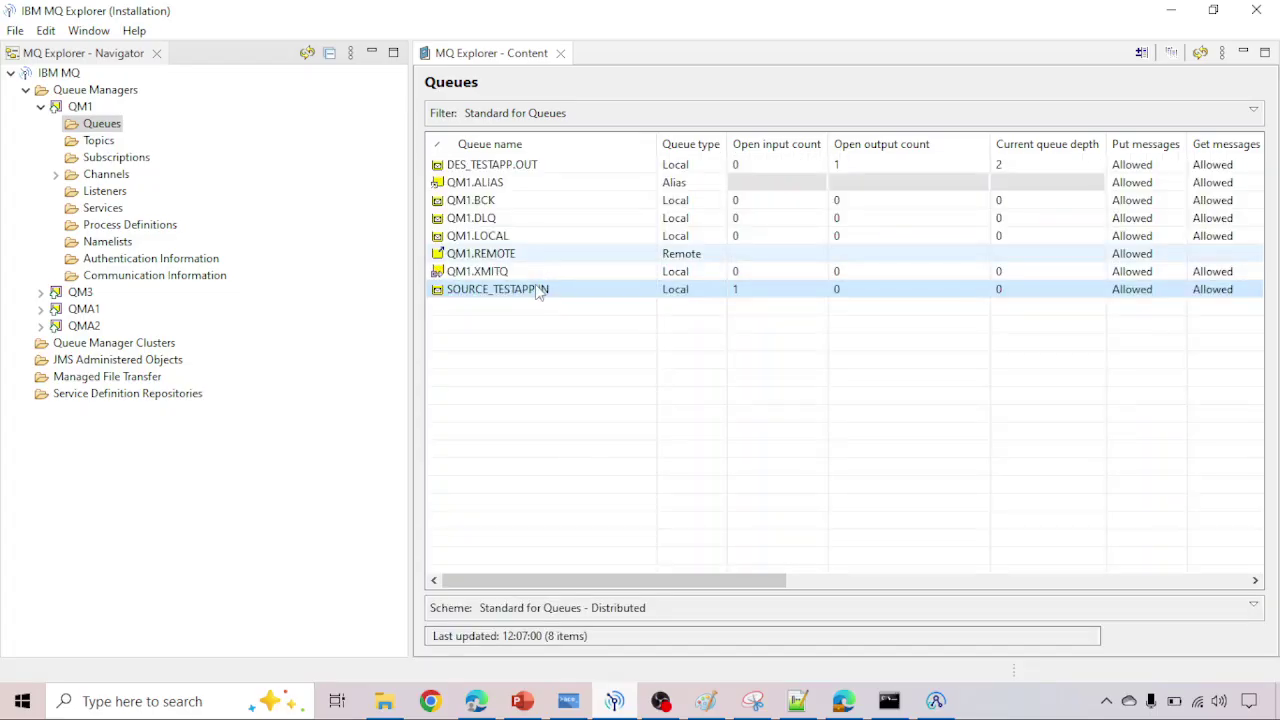
click(612, 702)
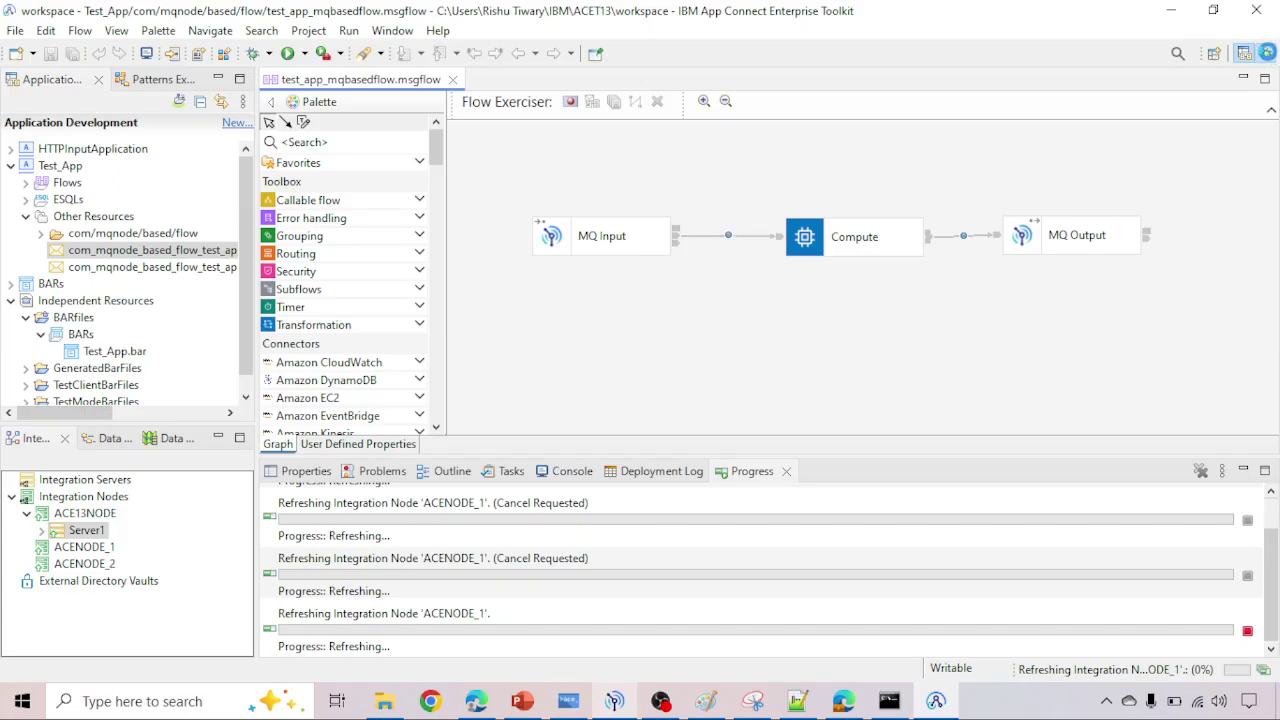
click(1266, 53)
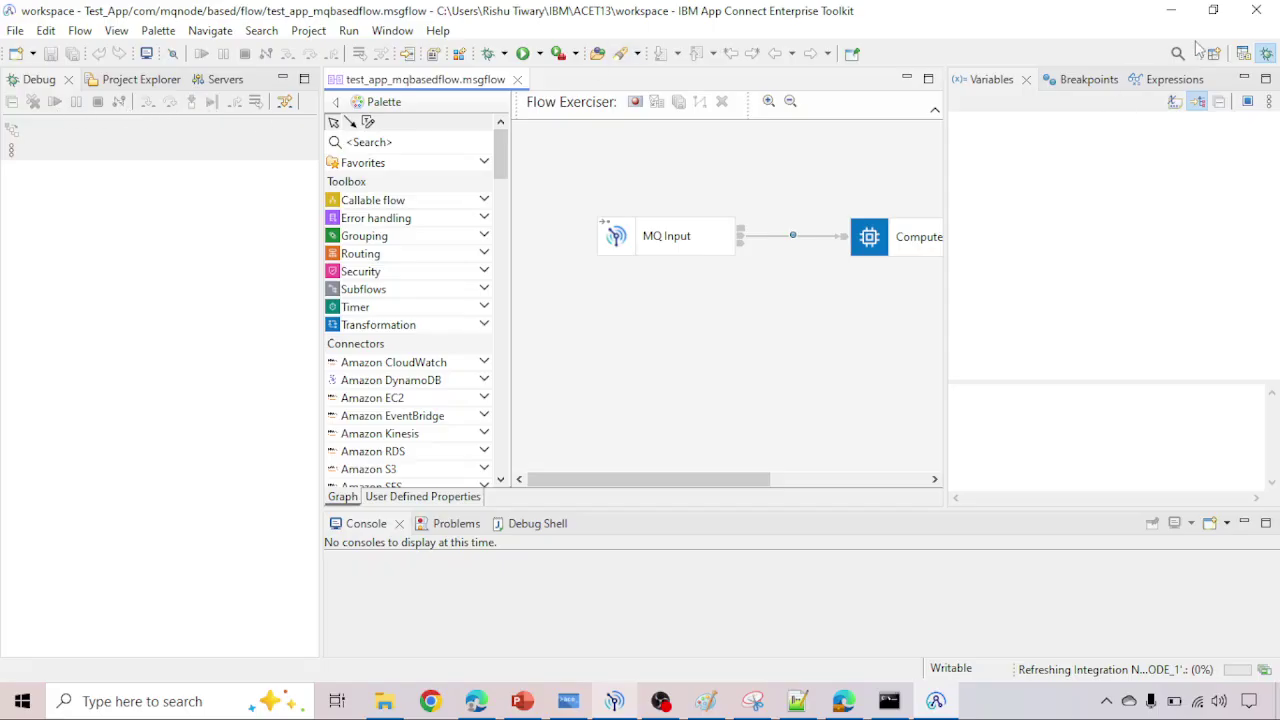
click(1242, 53)
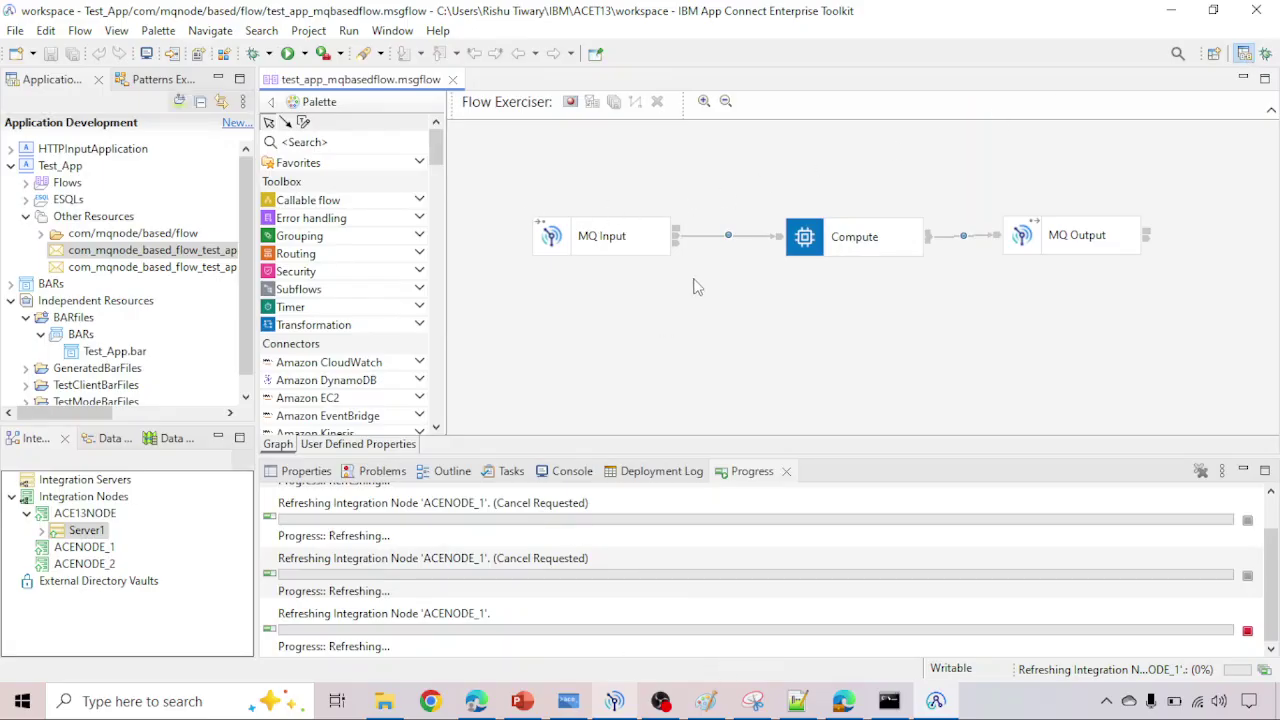
Step: In MQ Explorer, browse the messages on the DES_TESTAPP.OUT queue, view their message data and close the message browser
click(614, 701)
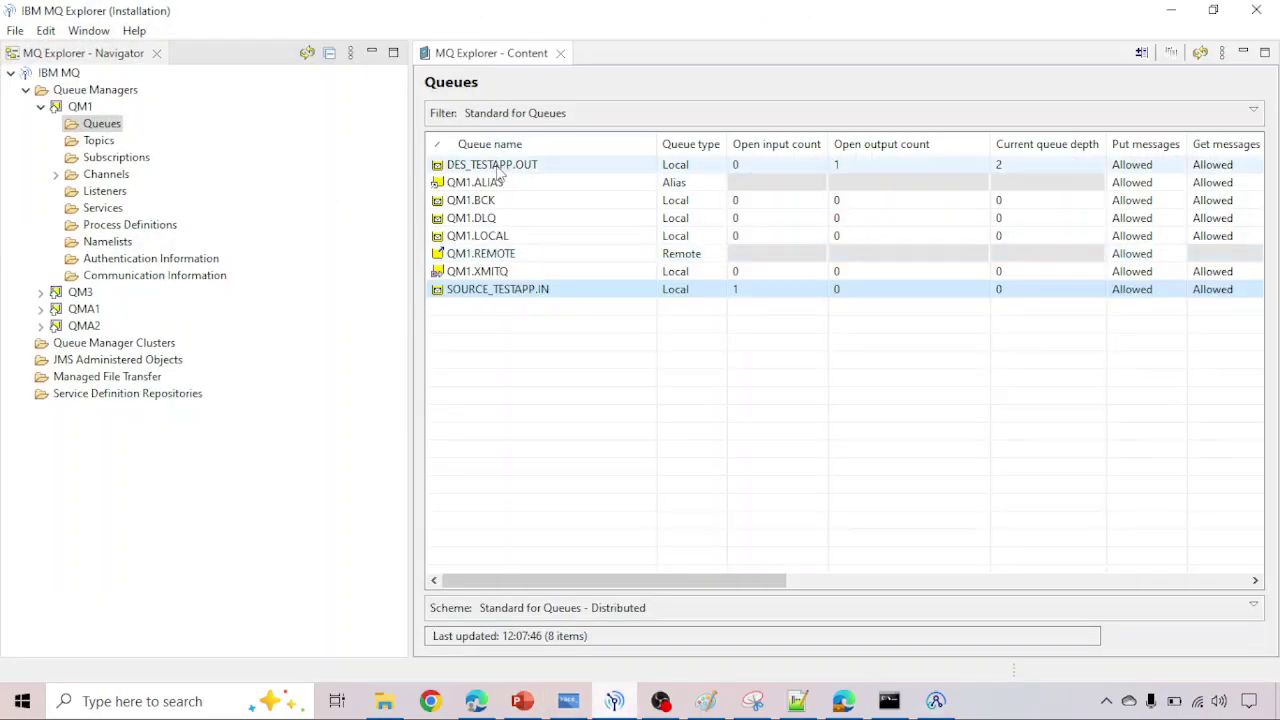
right_click(502, 170)
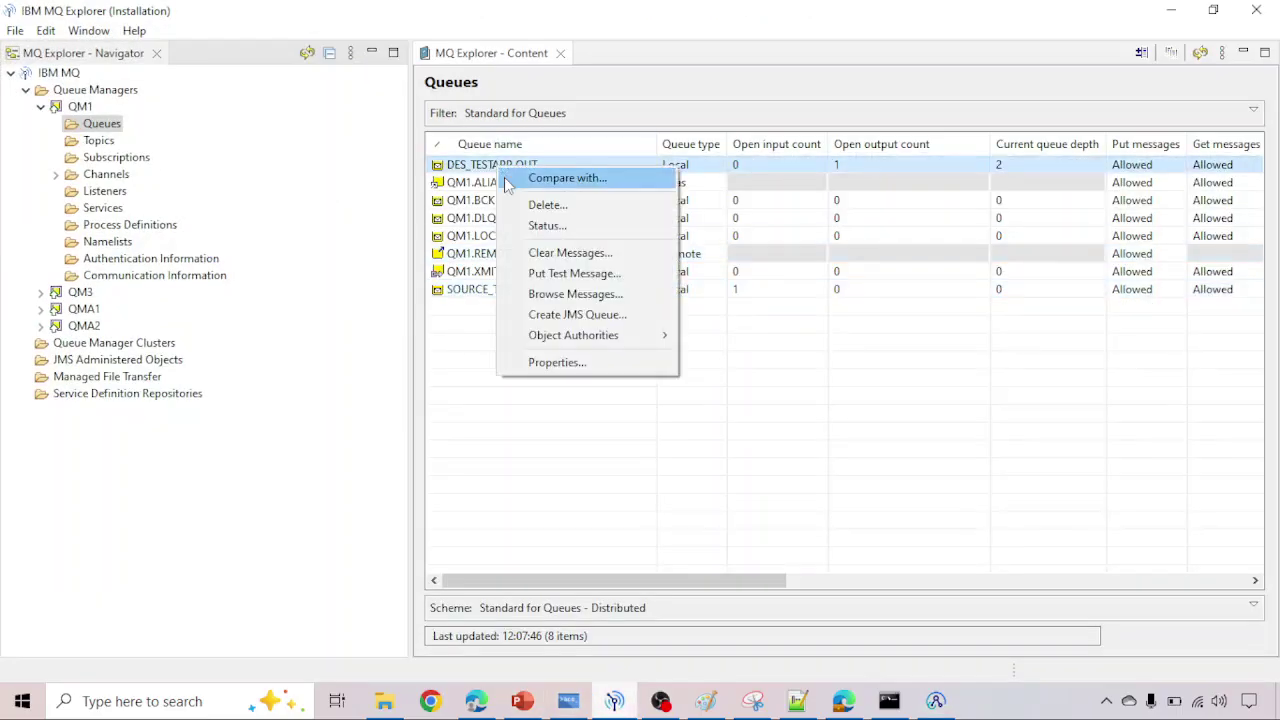
click(545, 295)
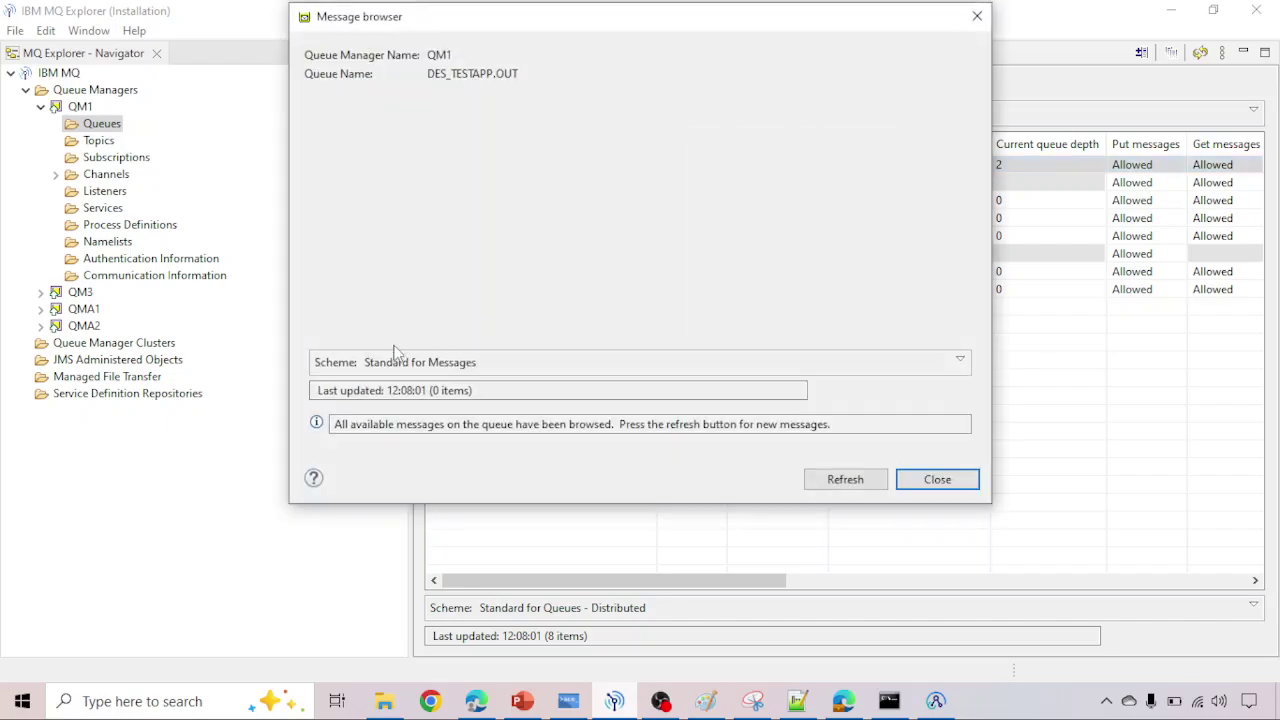
drag(407, 336, 450, 338)
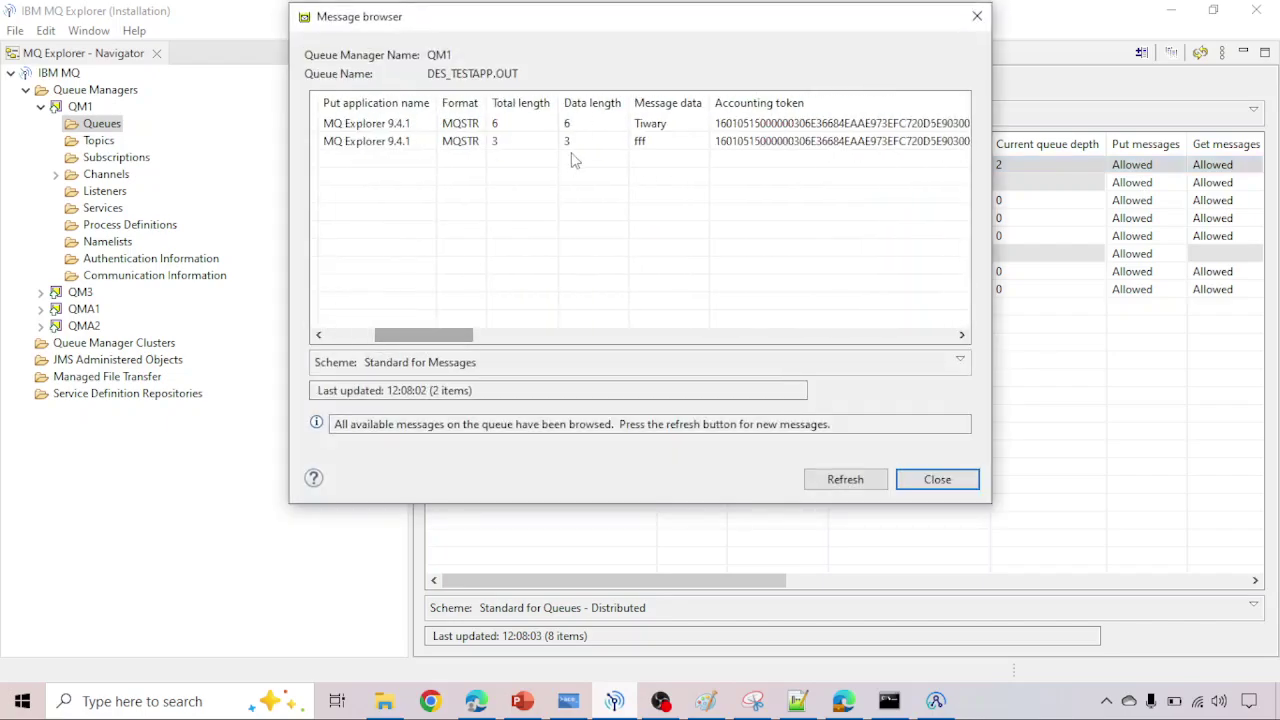
click(976, 17)
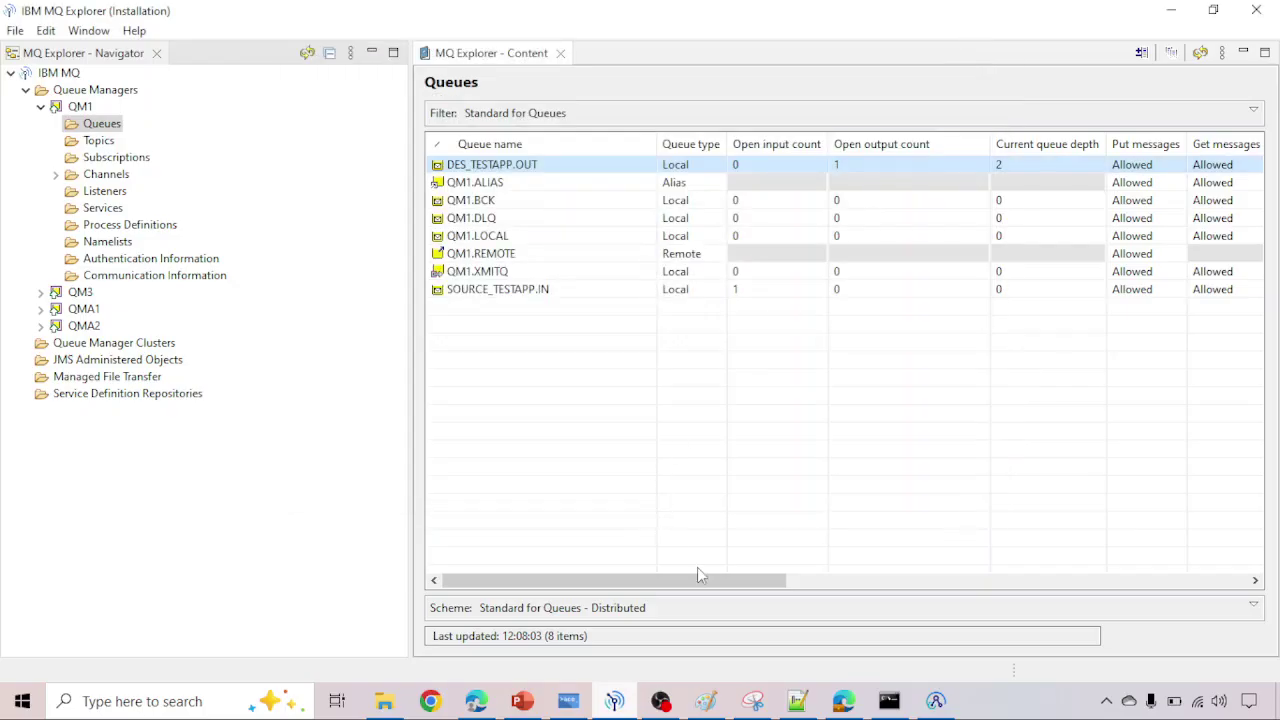
mouse_move(933, 702)
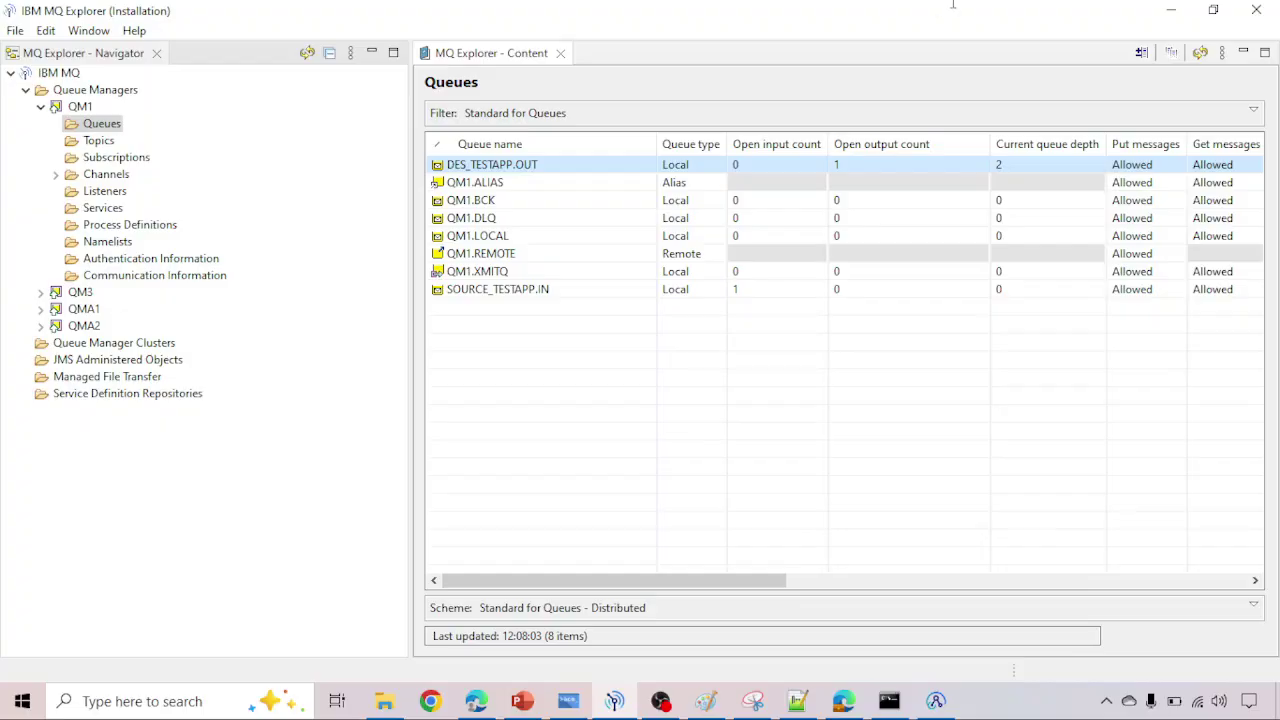
Step: Minimize MQ Explorer and dismiss the ACENODE_1 error in the App Connect Enterprise Toolkit
click(1171, 10)
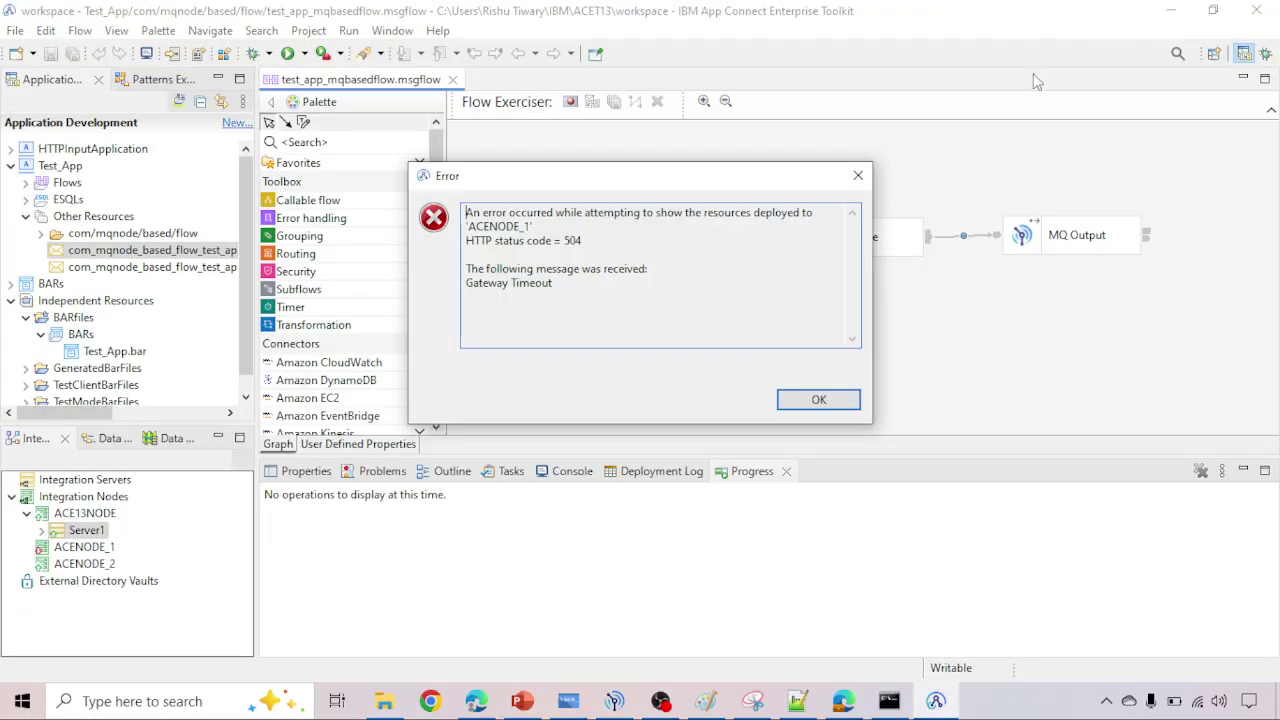
click(858, 175)
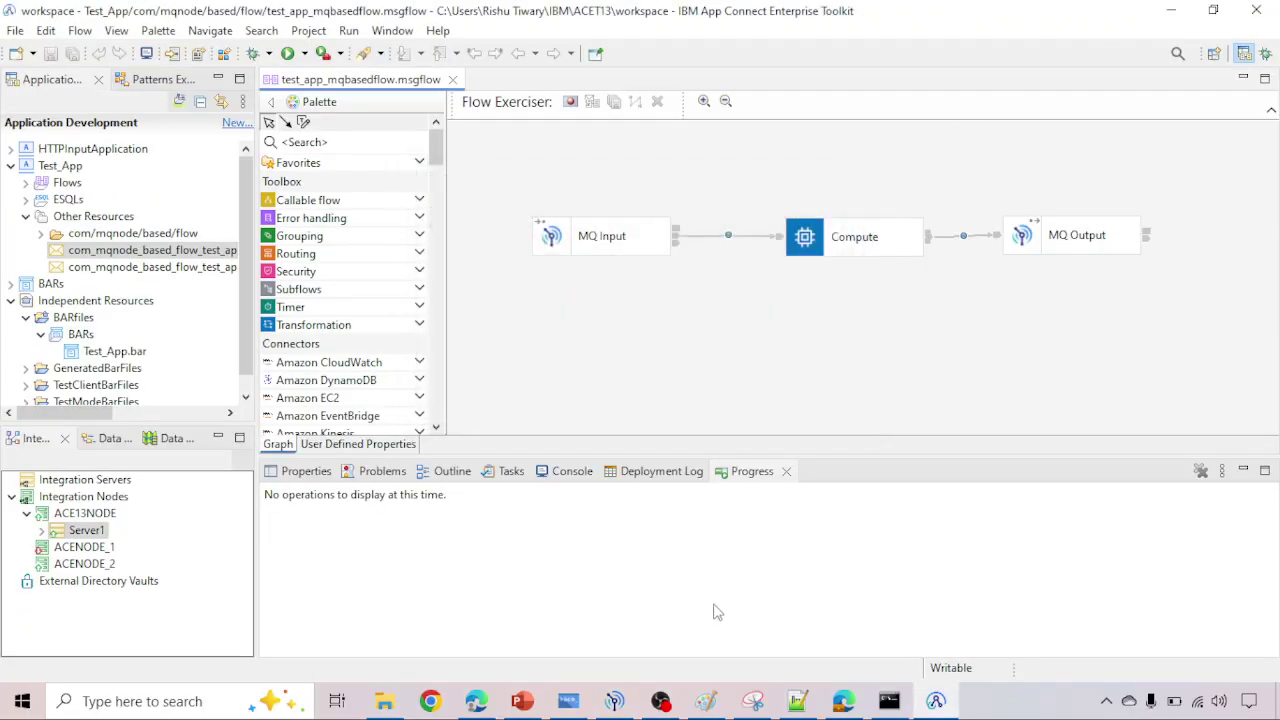
Step: Switch to PowerPoint and review the "Creating Integration Node/Broker" slide, including its mqsicreatebroker ACENODE2 -q QM1 command
click(570, 676)
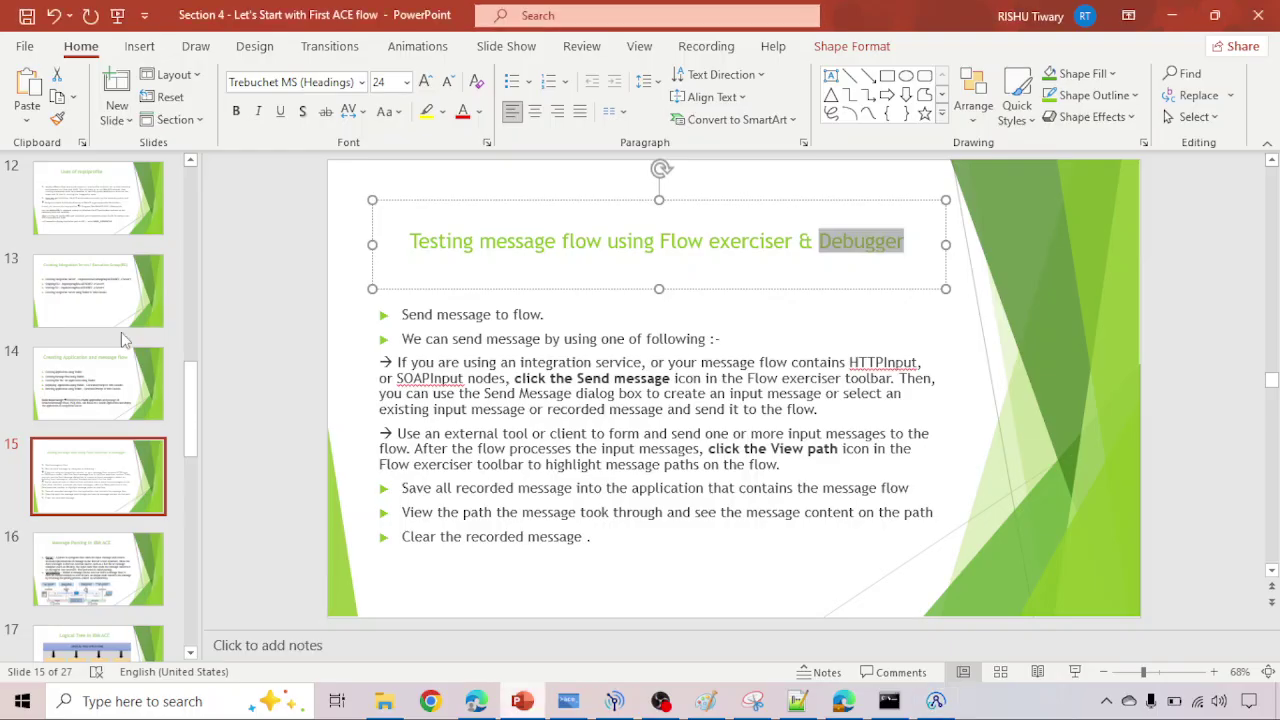
scroll(105, 320, up, 3)
click(107, 307)
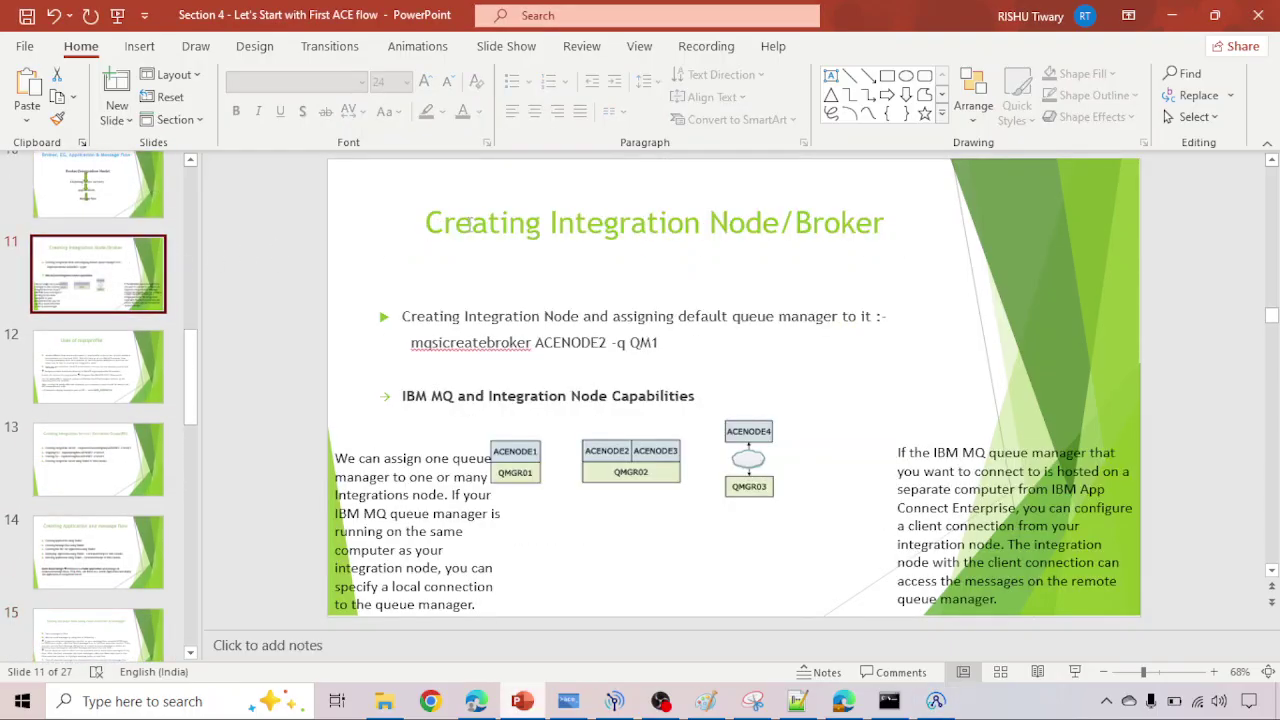
drag(433, 222, 639, 266)
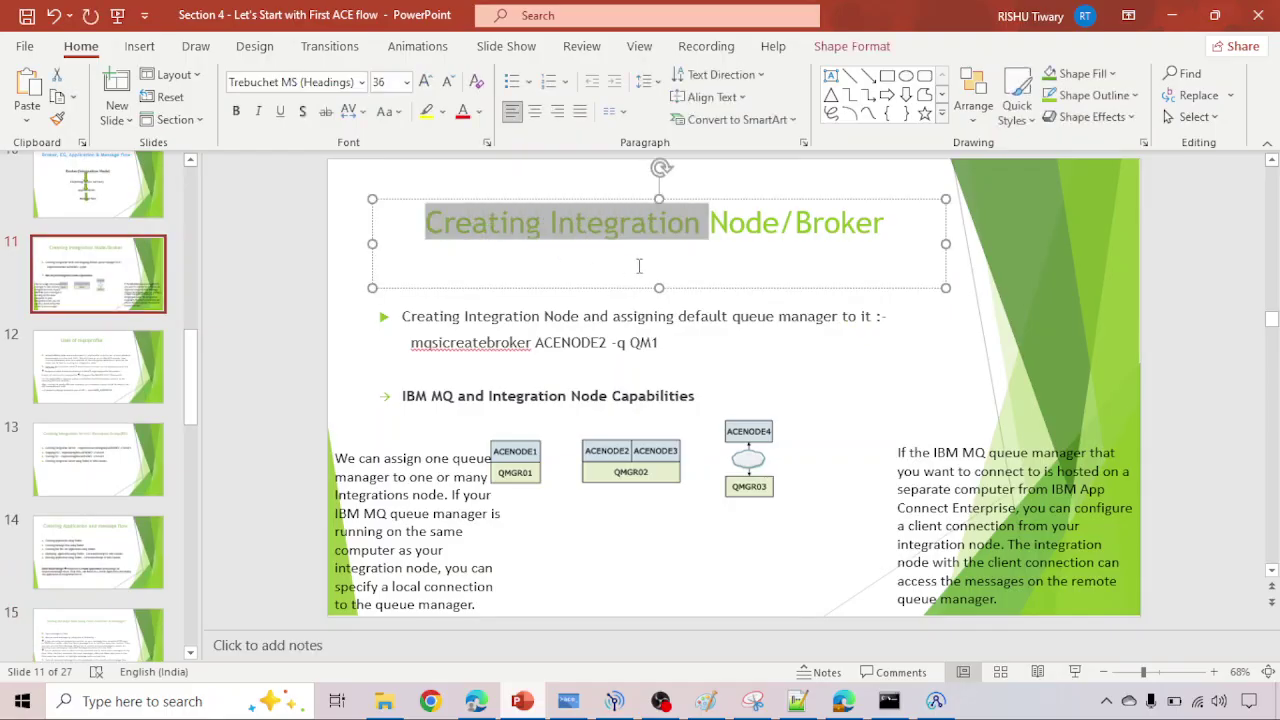
click(401, 316)
drag(401, 316, 534, 342)
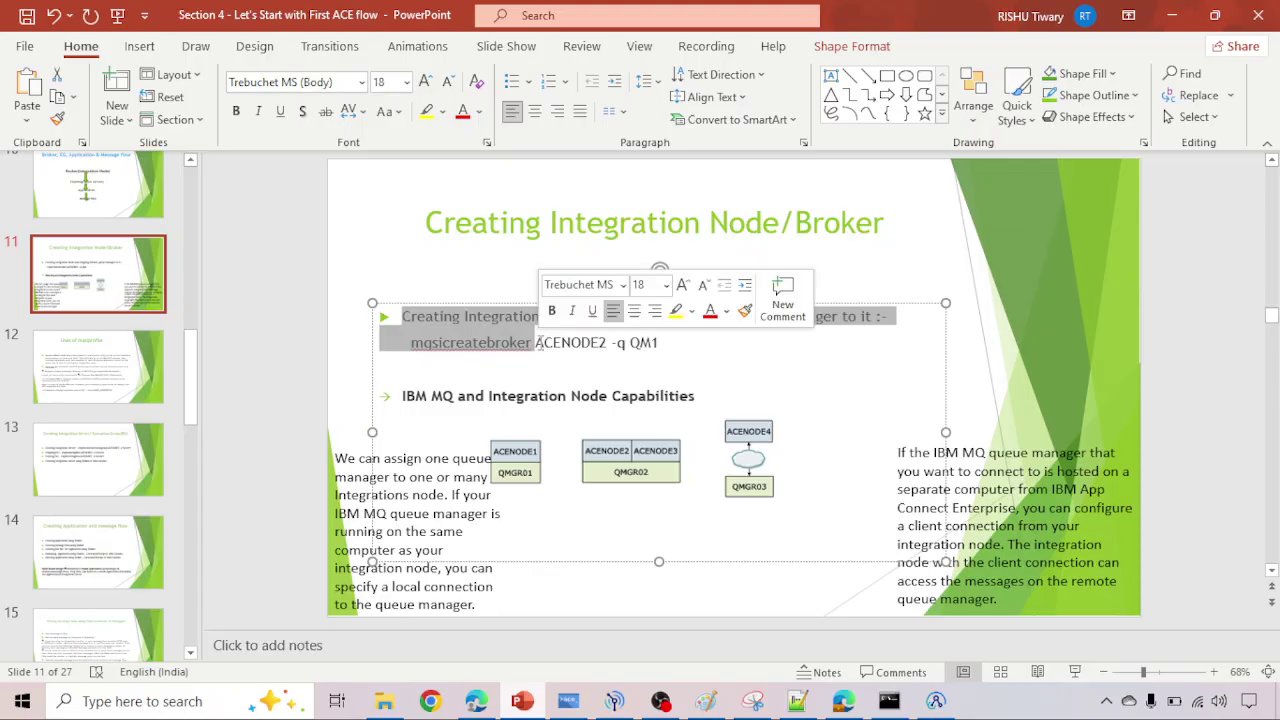
click(660, 343)
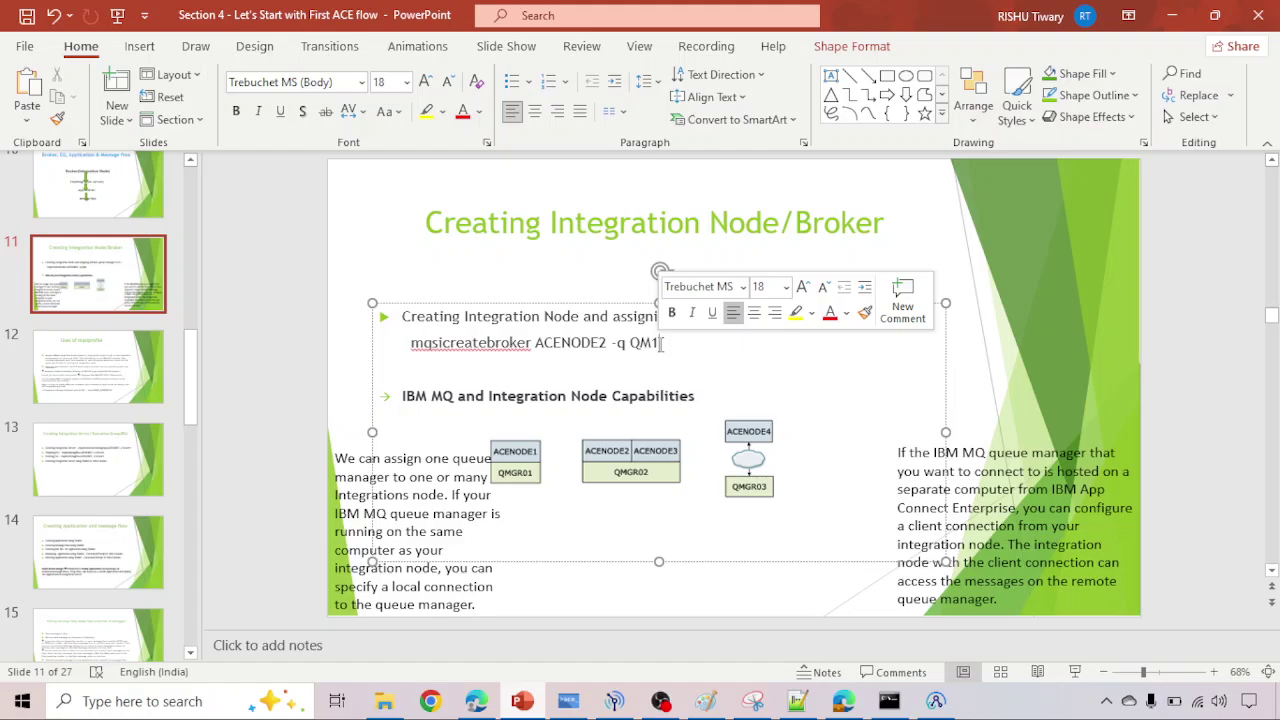
click(427, 223)
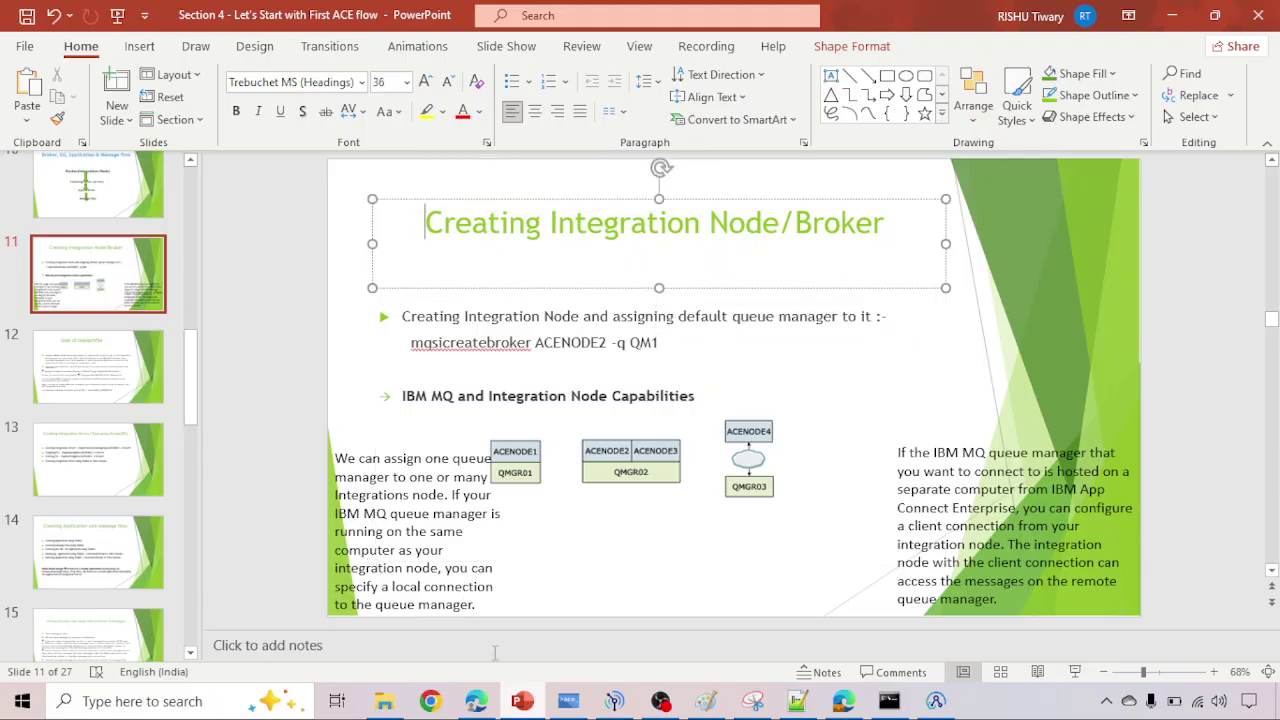
Step: Switch to the App Connect Enterprise Console and list all integration nodes with mqsilist, checking the ACE13NODE entry
click(566, 704)
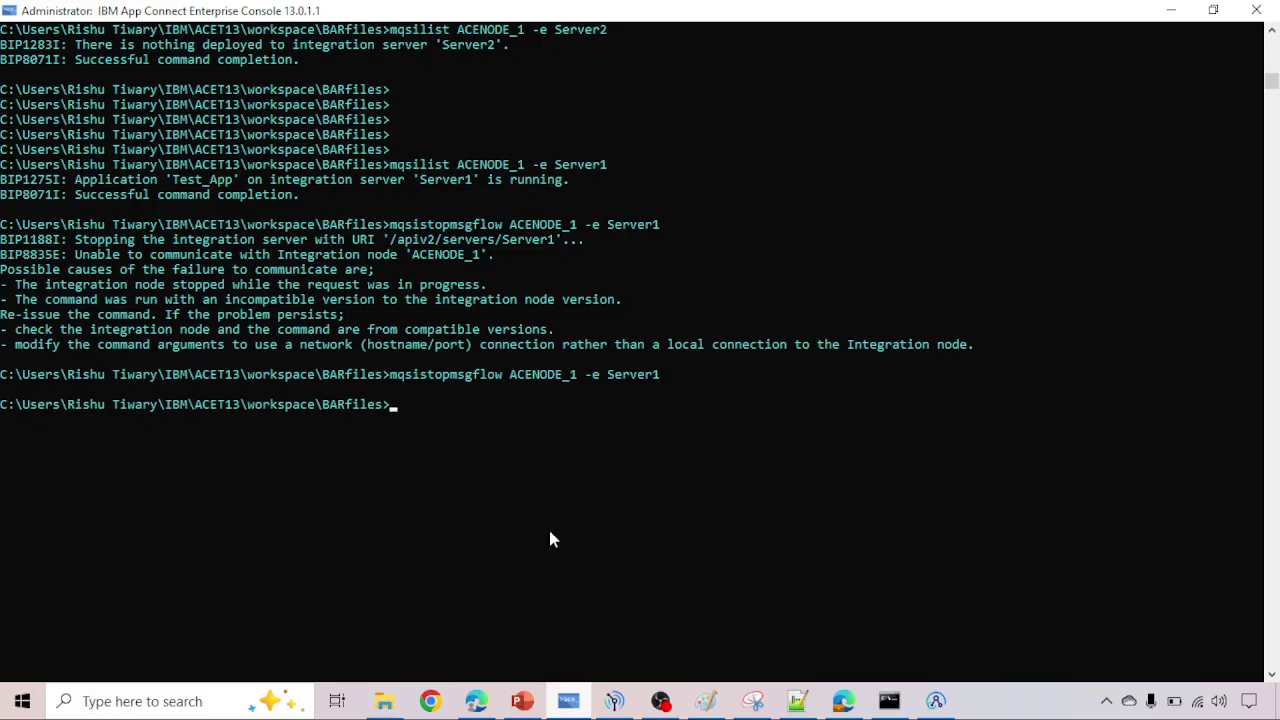
key(Return)
key(Return)
key(Return)
text(m)
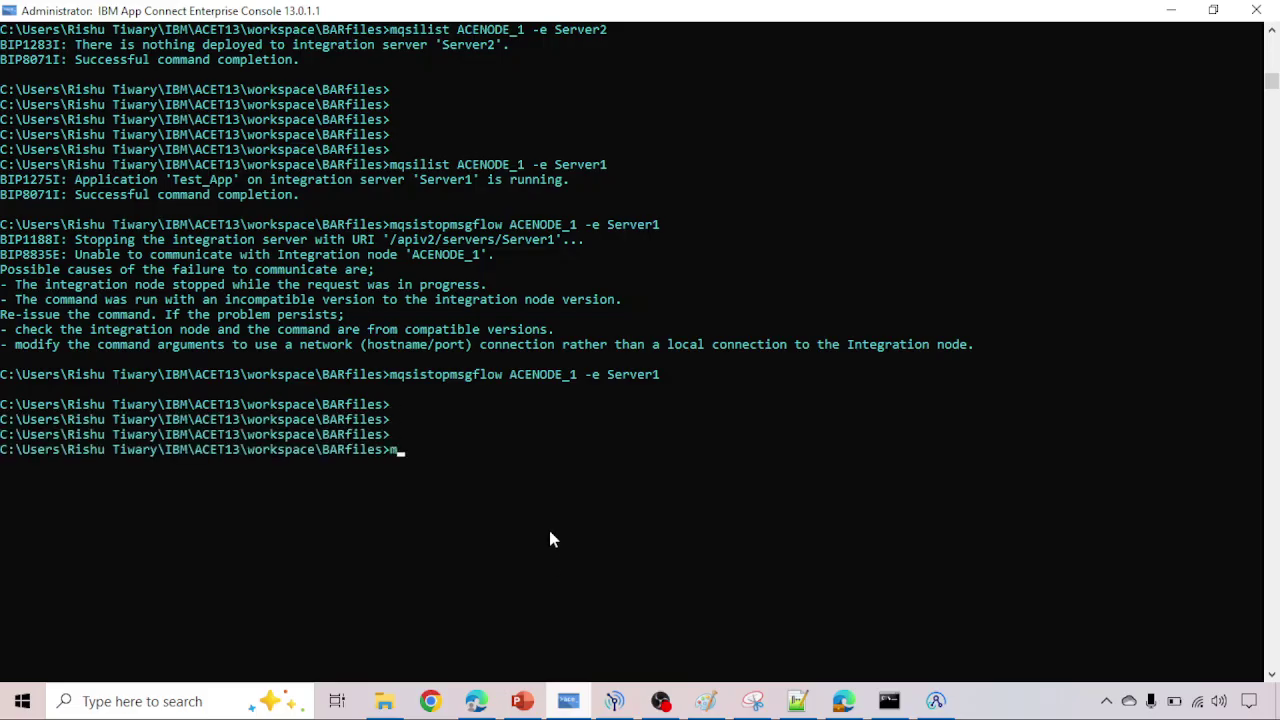
text(qsilist)
key(Return)
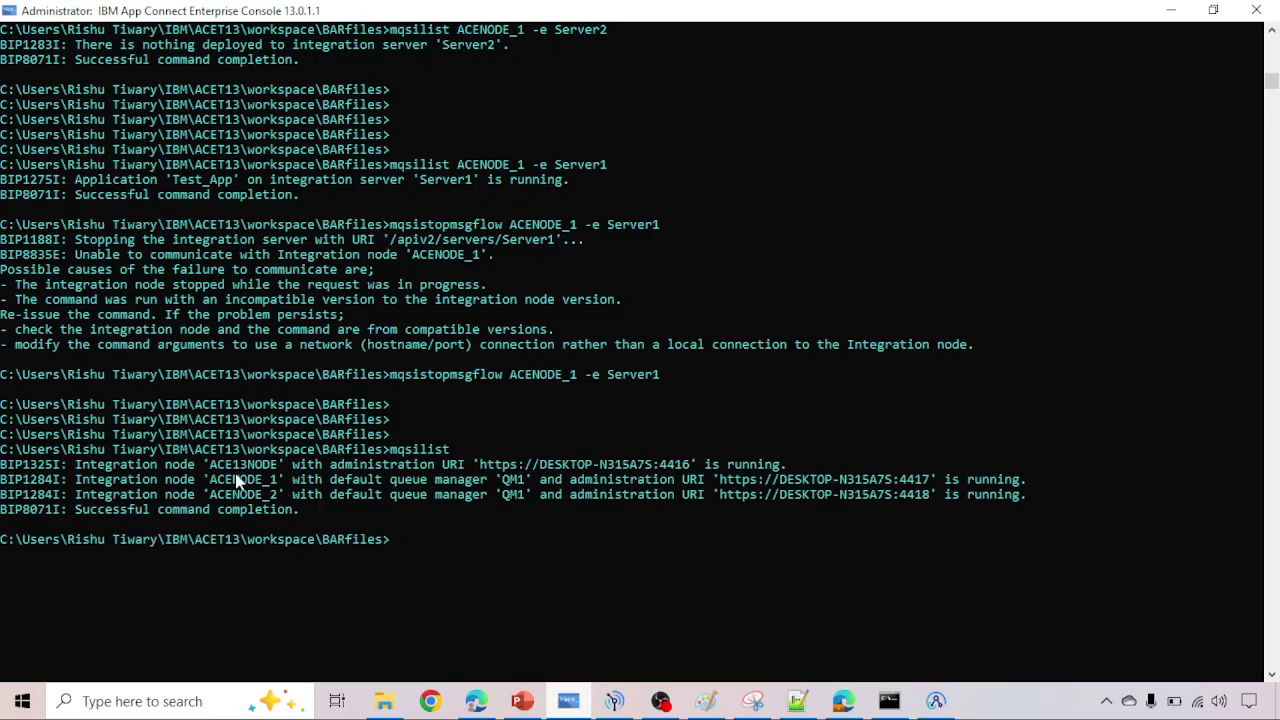
drag(216, 467, 273, 473)
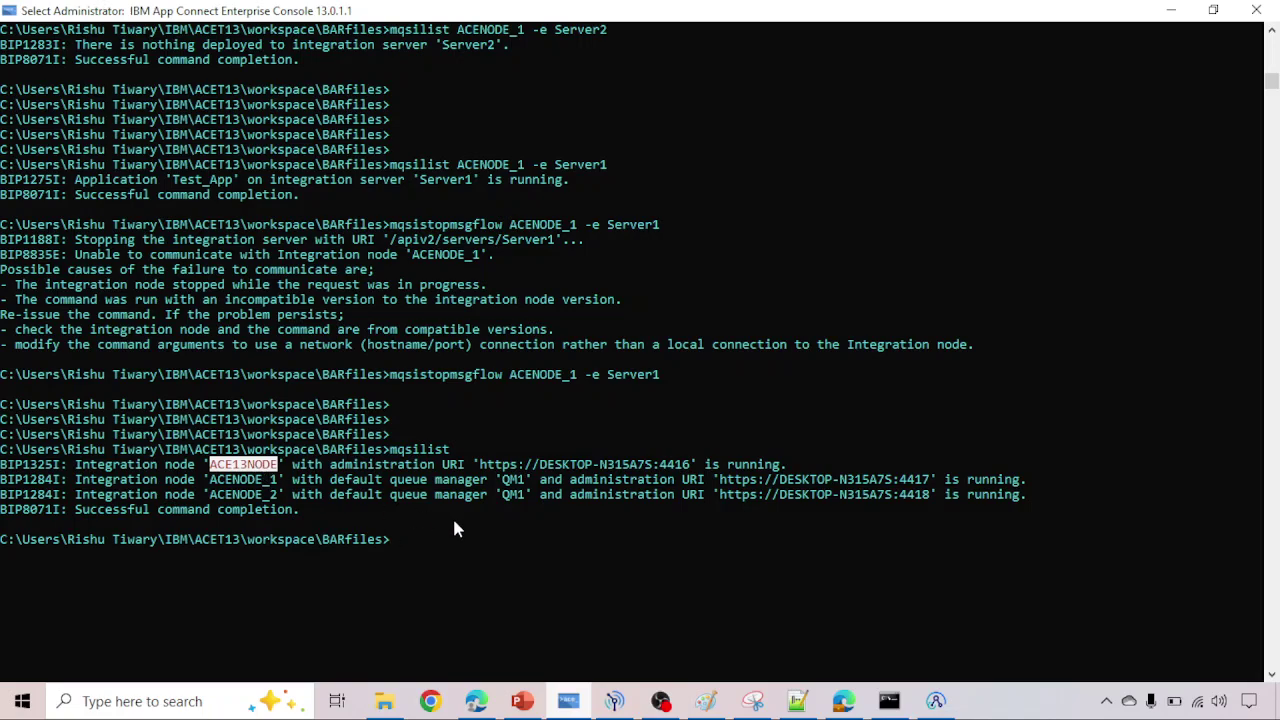
Step: Stop the ACE13NODE integration node with mqsistop ACE13NODE and wait for the command to complete
text(m)
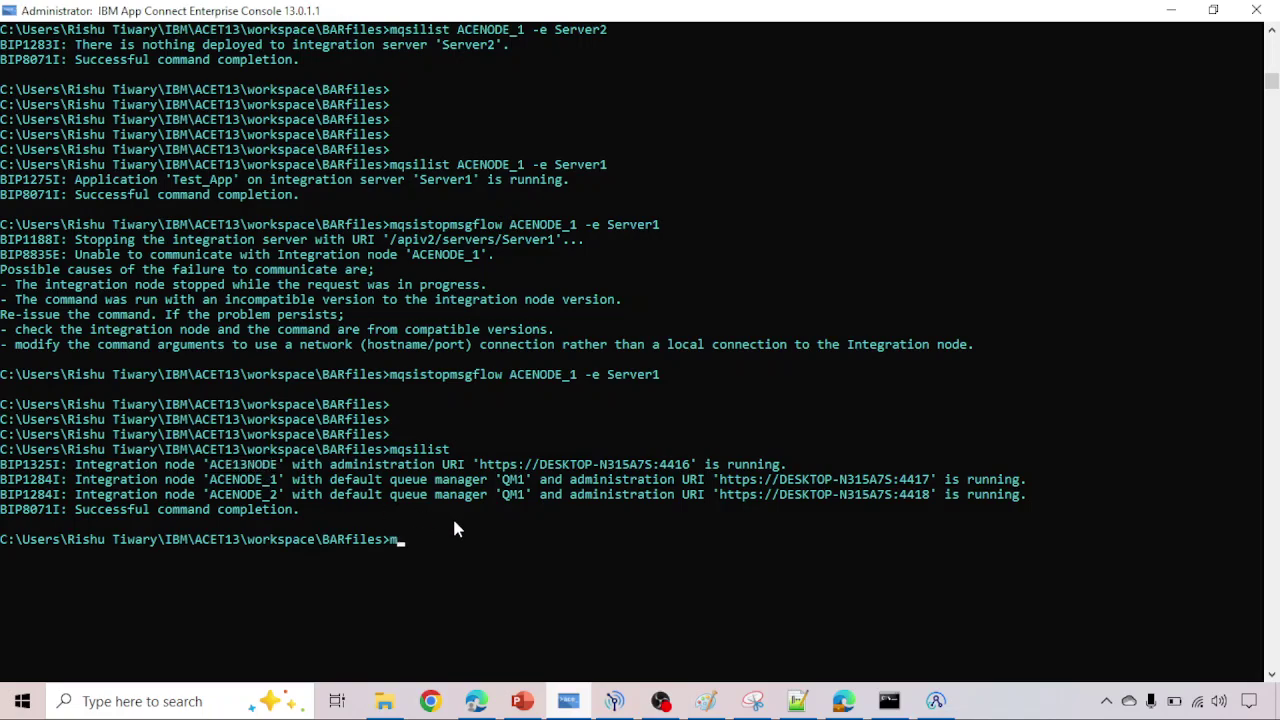
drag(728, 466, 780, 468)
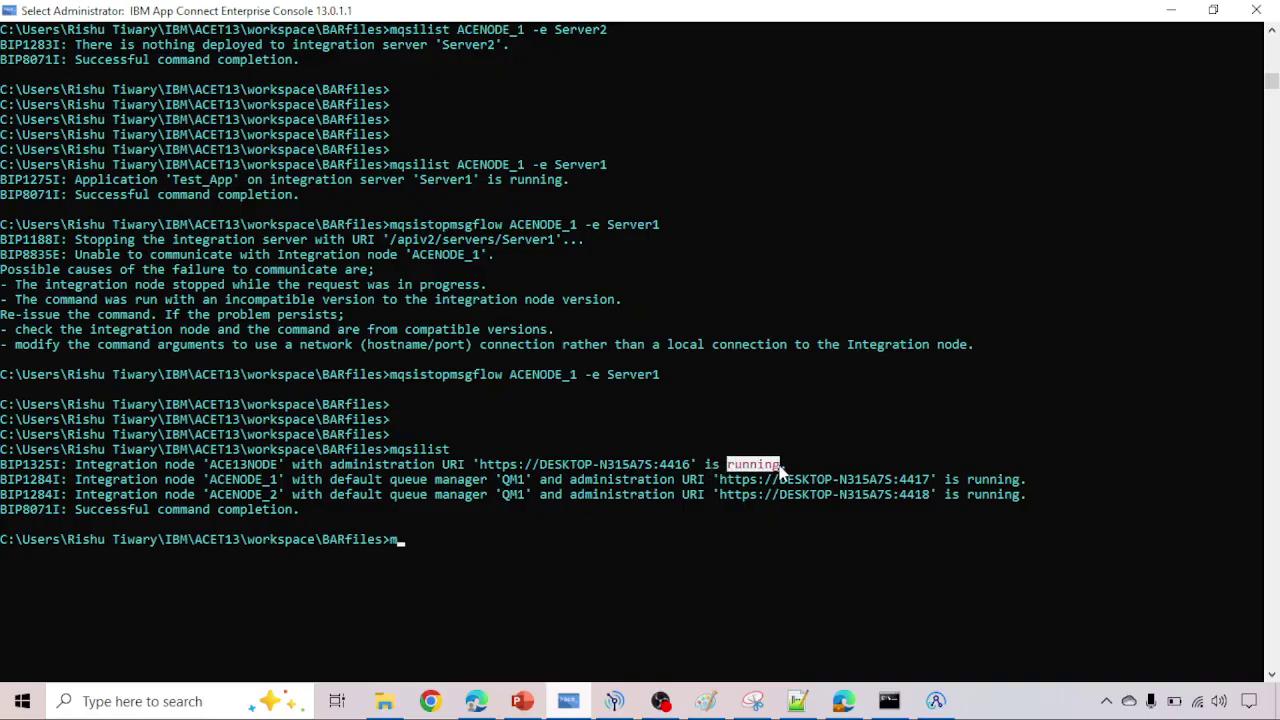
key(Escape)
text(qs)
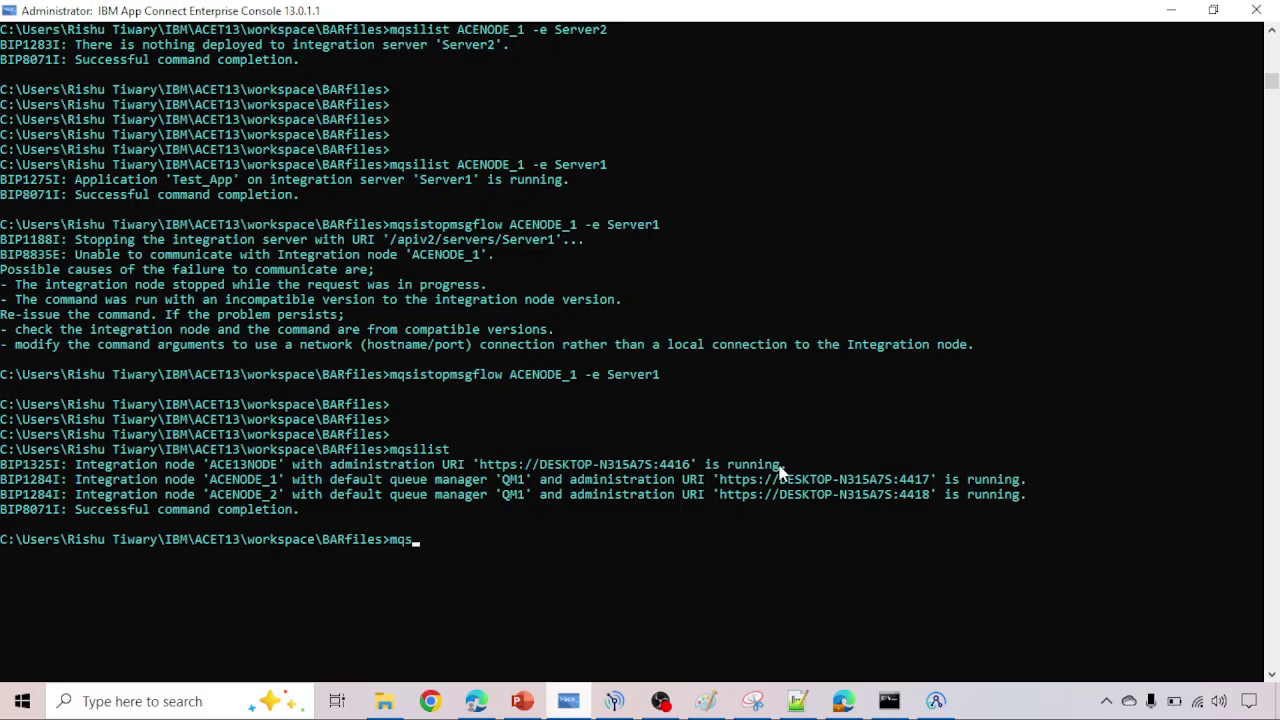
text(istop ACE13NODE)
key(Return)
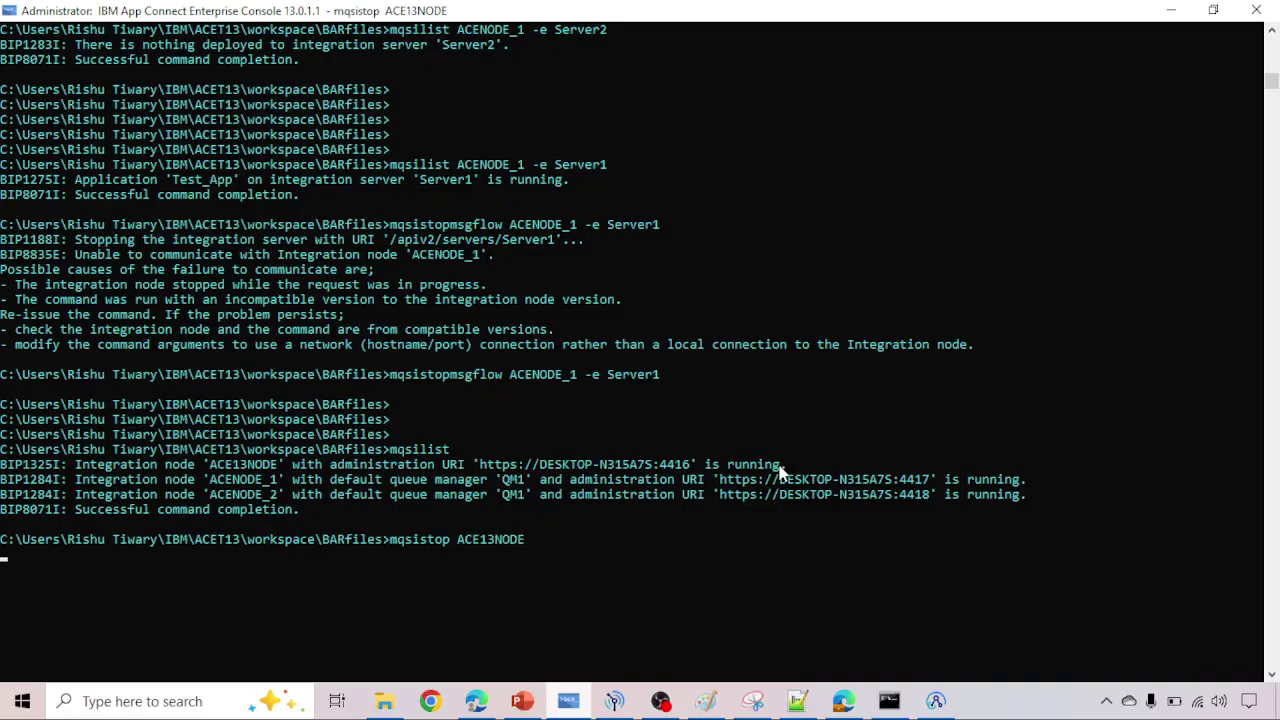
scroll(781, 473, down, 3)
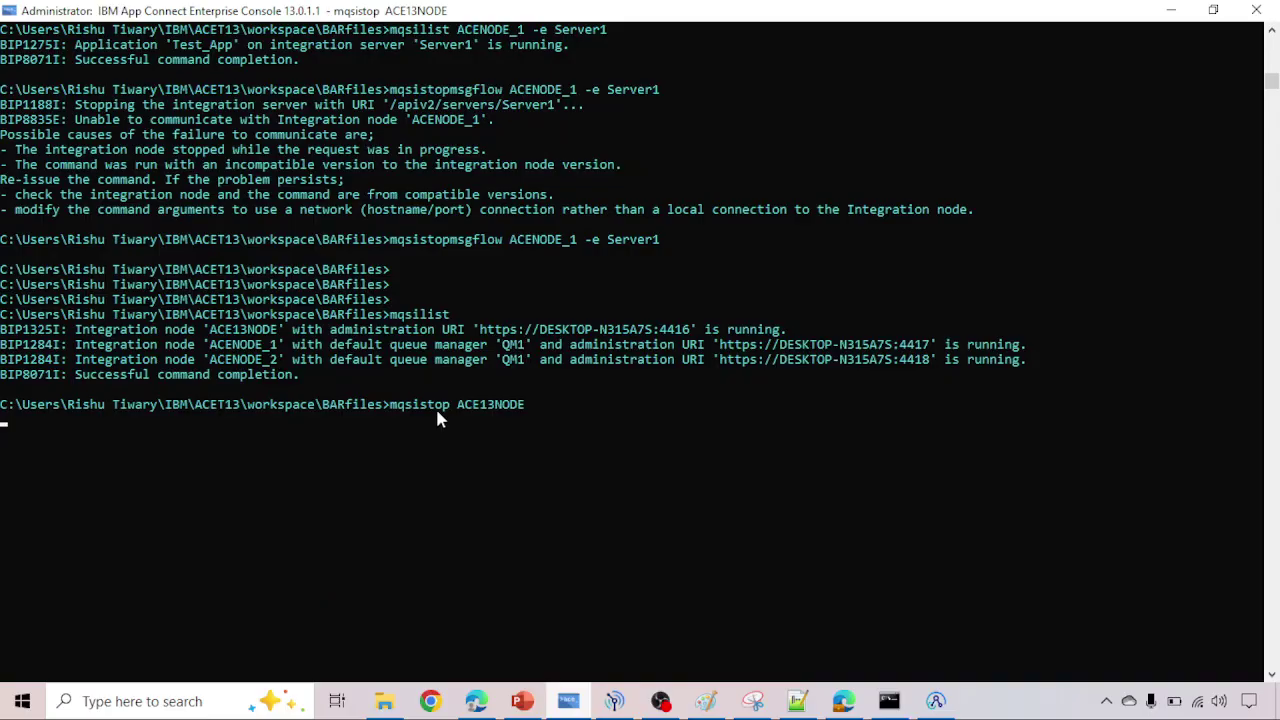
click(522, 701)
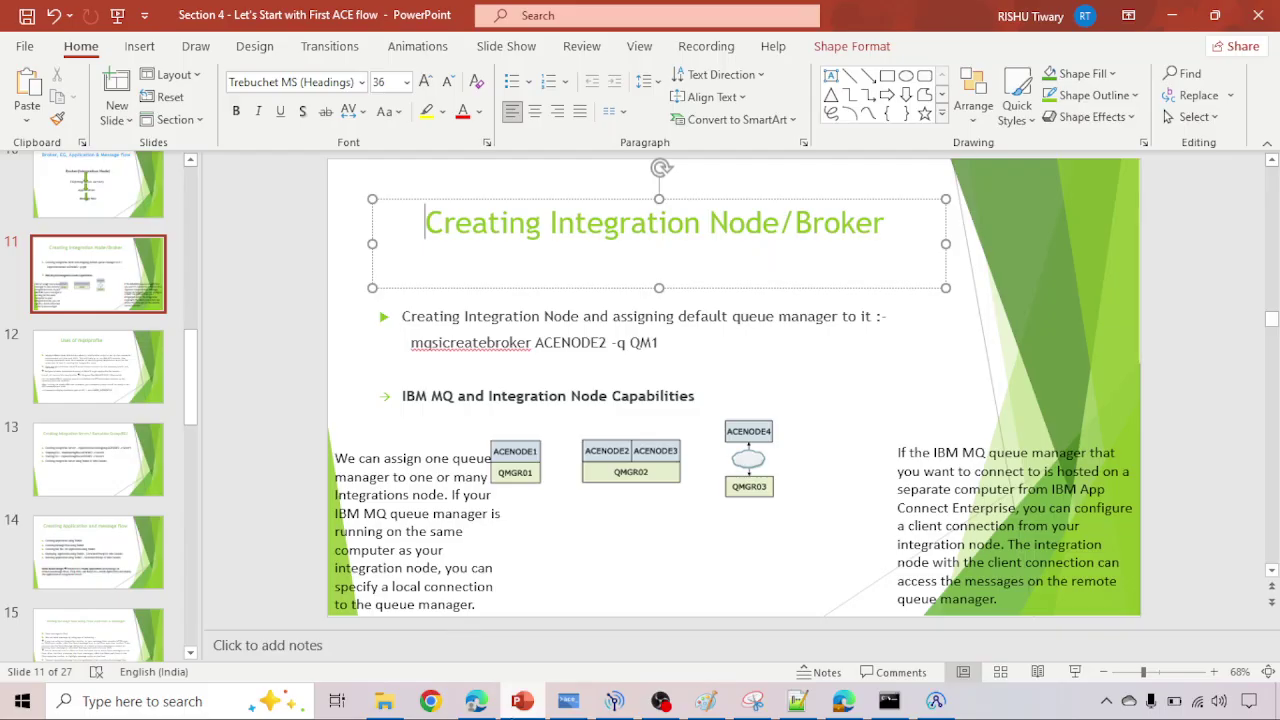
click(522, 701)
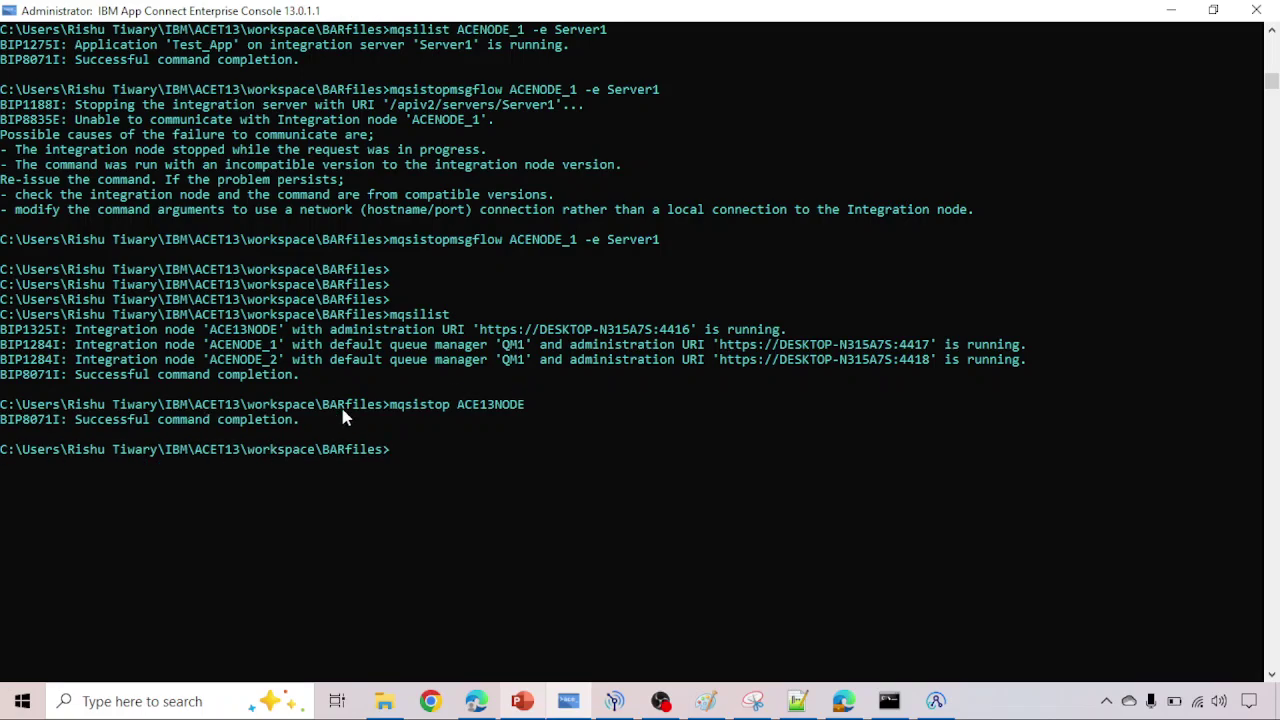
Step: Run mqsilist again to check the status of ACE13NODE after the stop command
key(Up)
key(Up)
key(Return)
drag(82, 466, 375, 469)
key(Return)
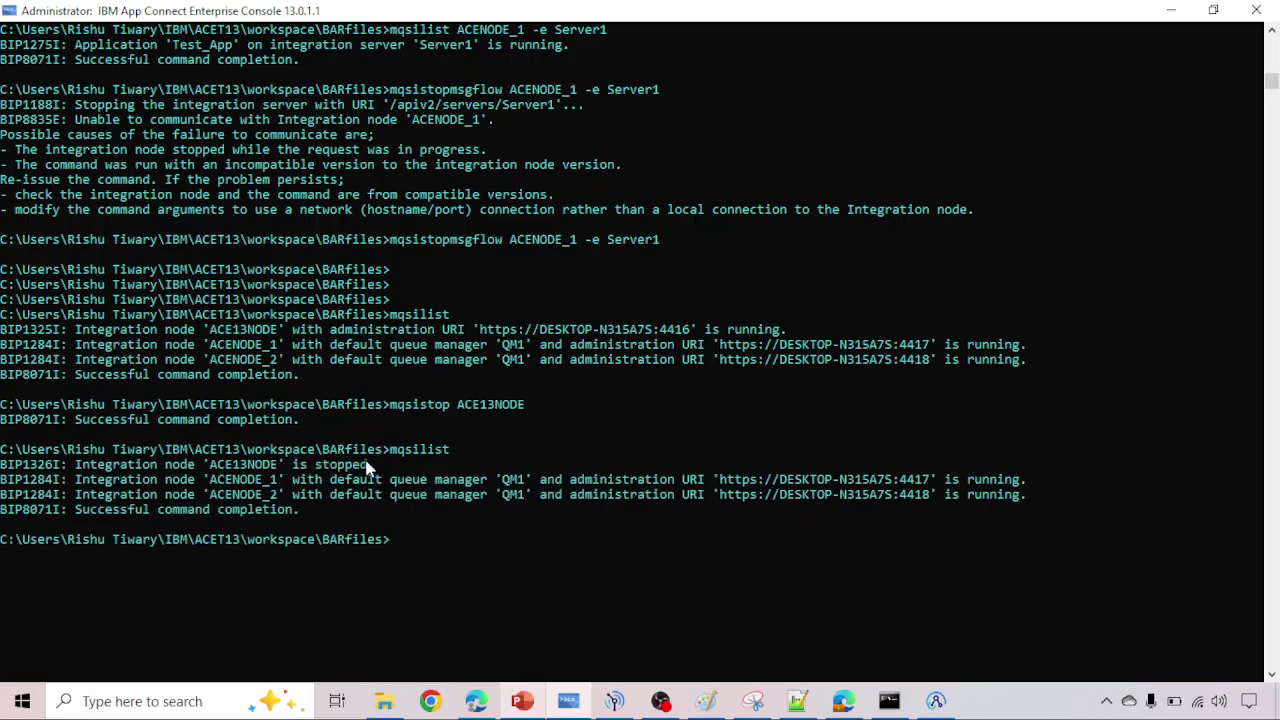
Step: Start the integration node again with mqsistart ACE13NODE
key(Return)
text(mq)
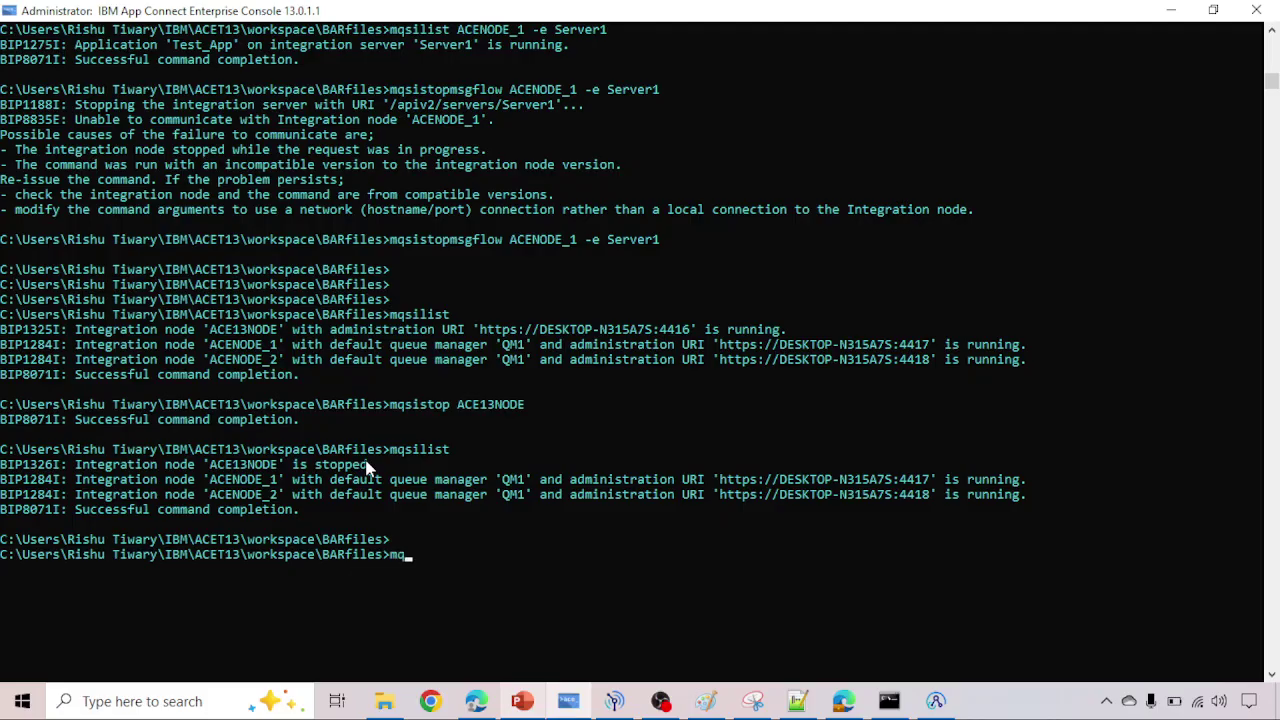
text(sistart ACE13NODE)
key(Return)
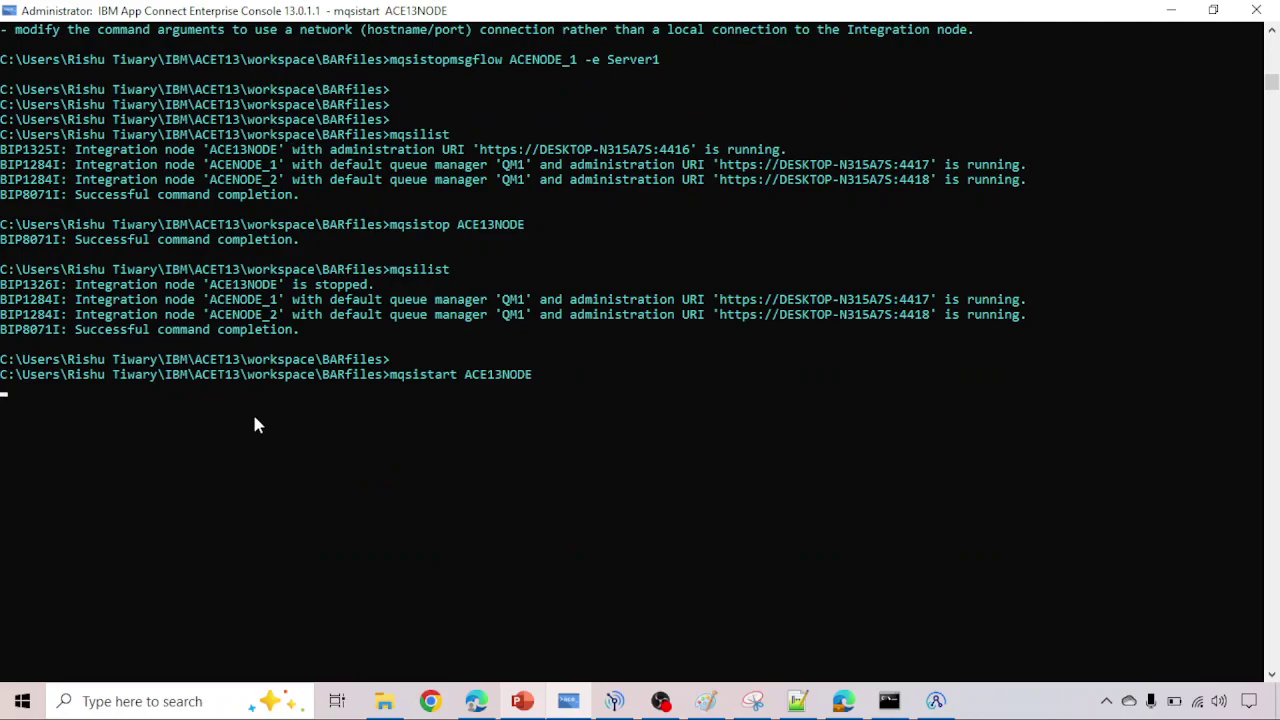
drag(78, 289, 368, 289)
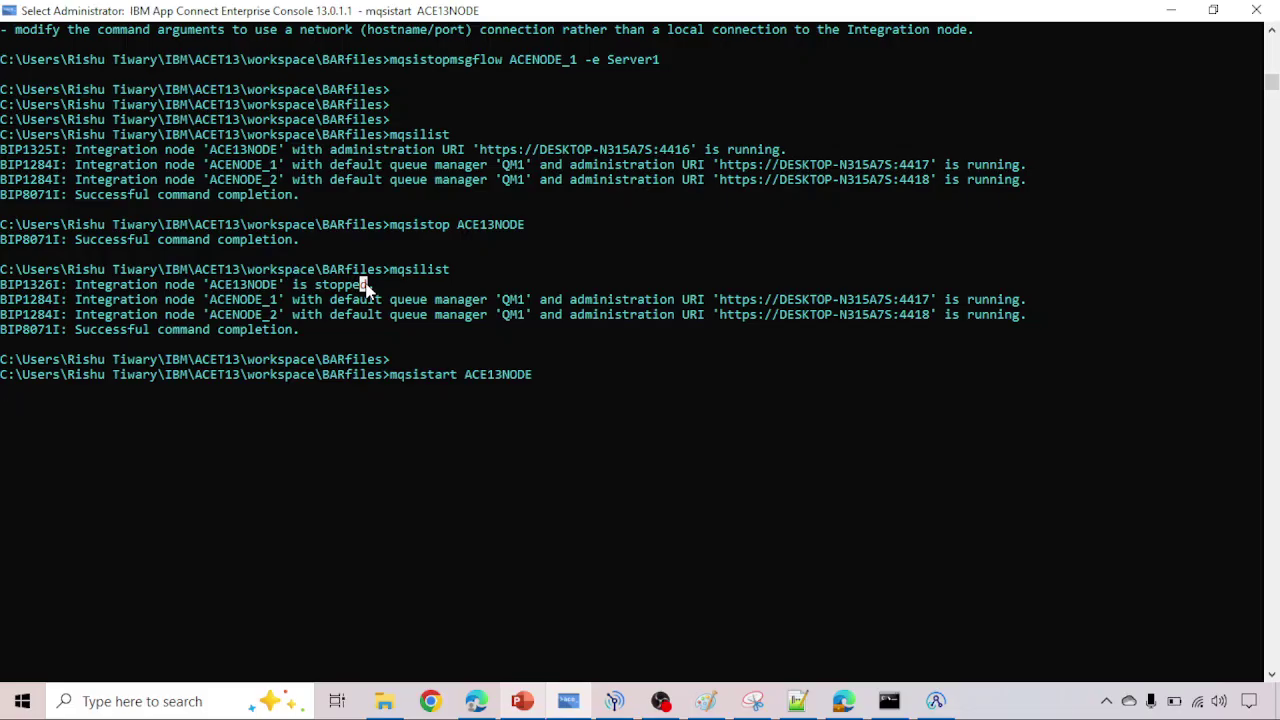
key(Escape)
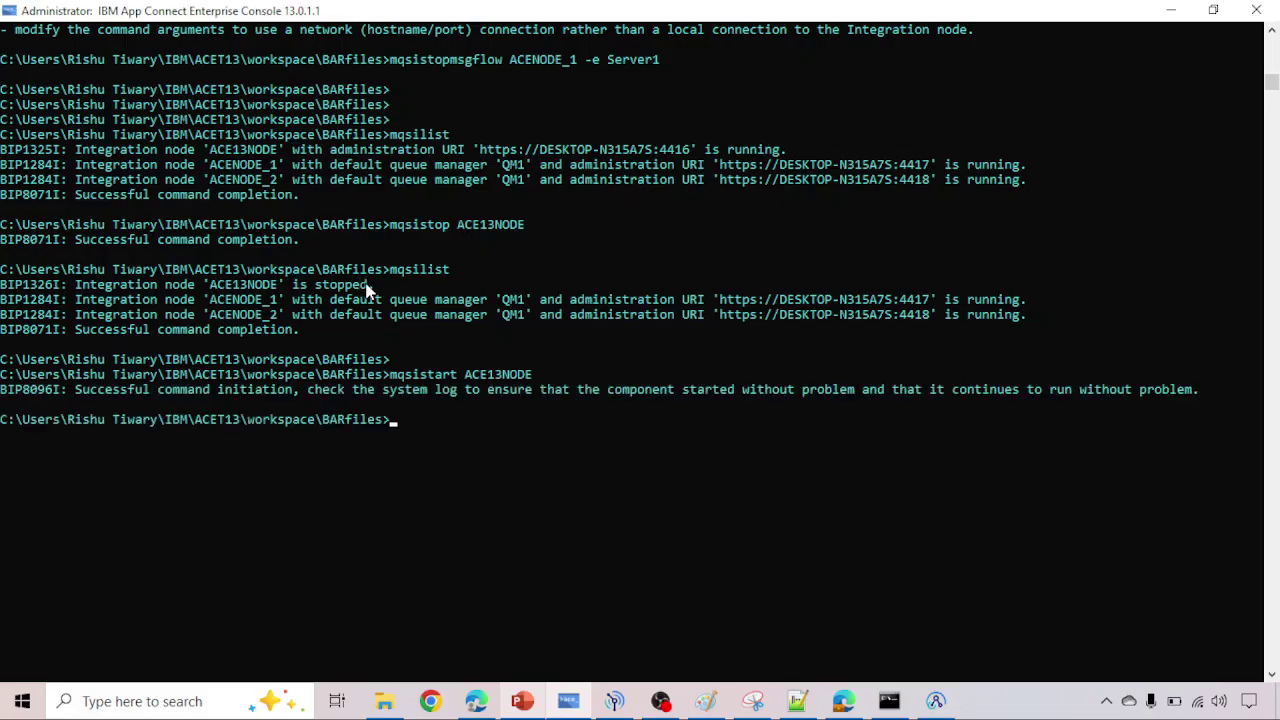
Step: List the integration nodes with mqsilist to check the status of ACE13NODE after starting it
key(Up)
key(Up)
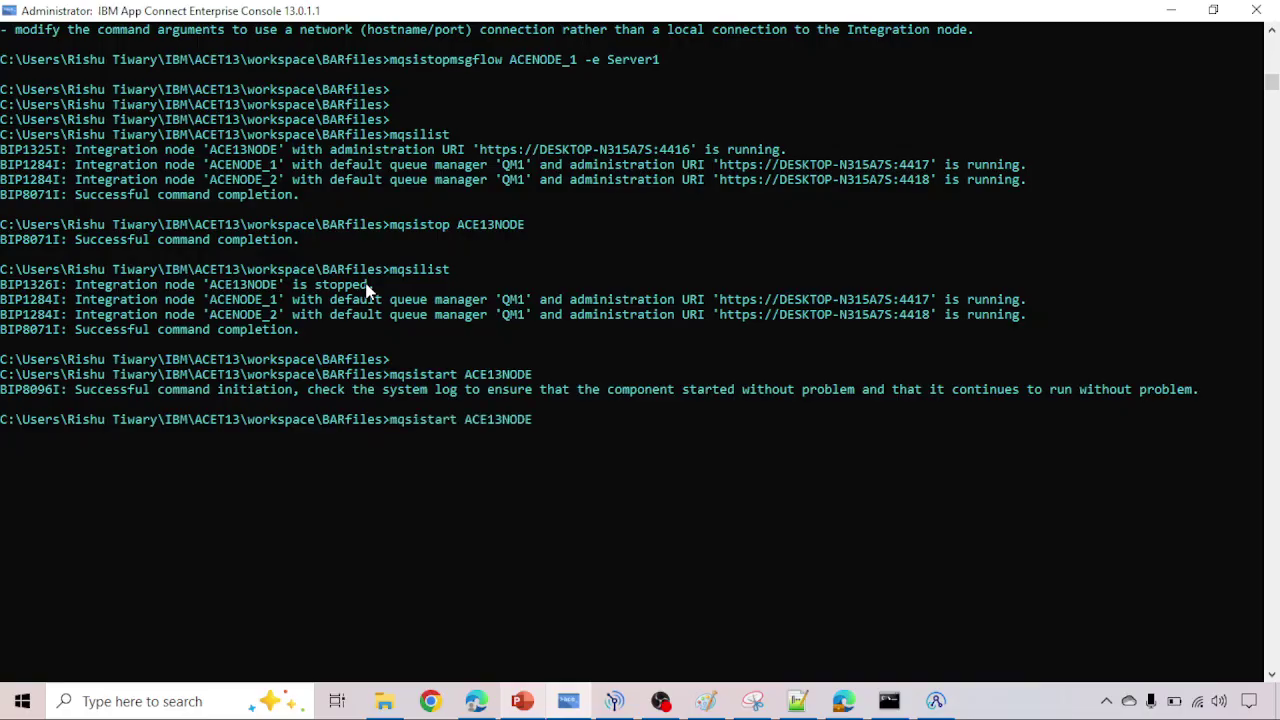
key(Return)
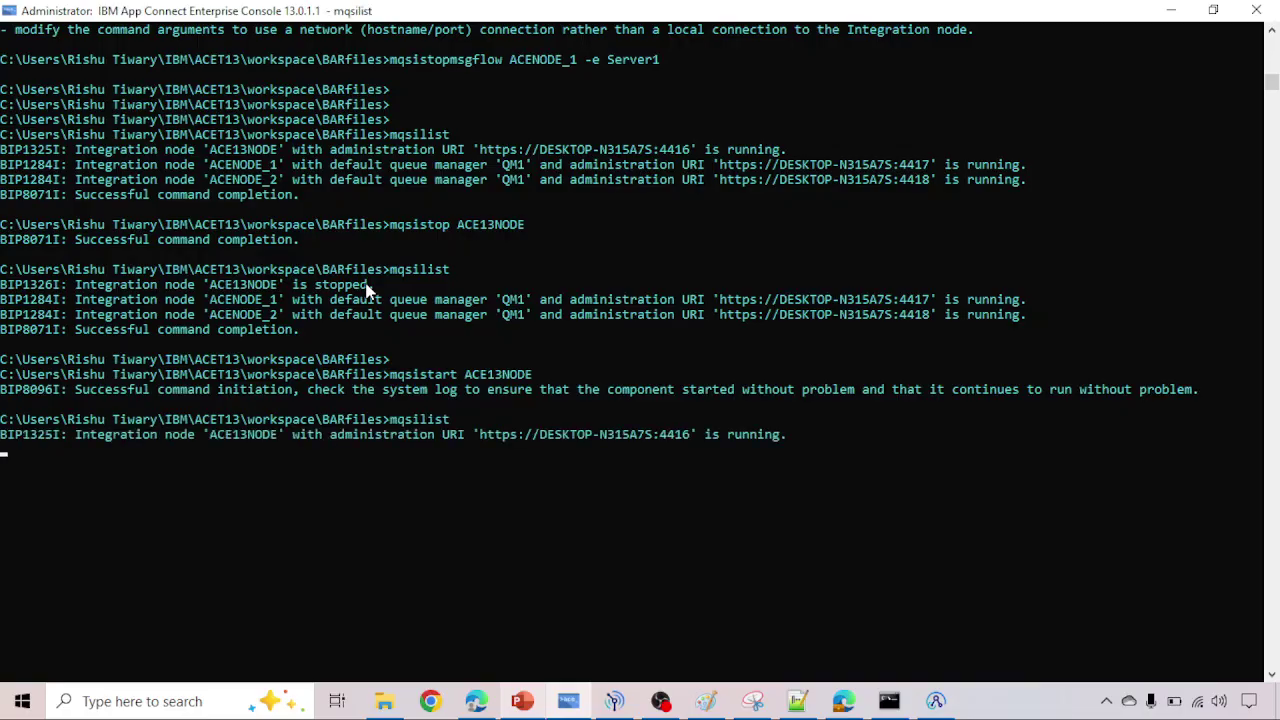
drag(76, 434, 780, 436)
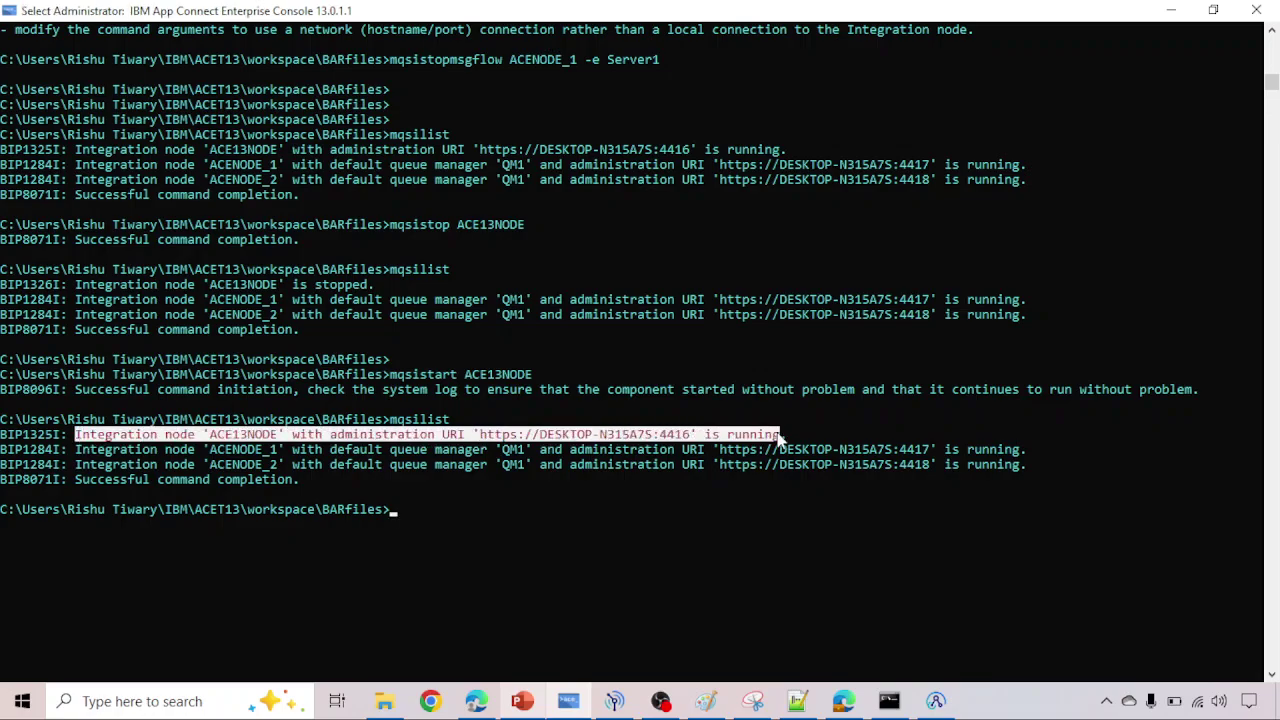
Step: Stop ACE13NODE once more with mqsistop ACE13NODE
key(Return)
key(Return)
key(Return)
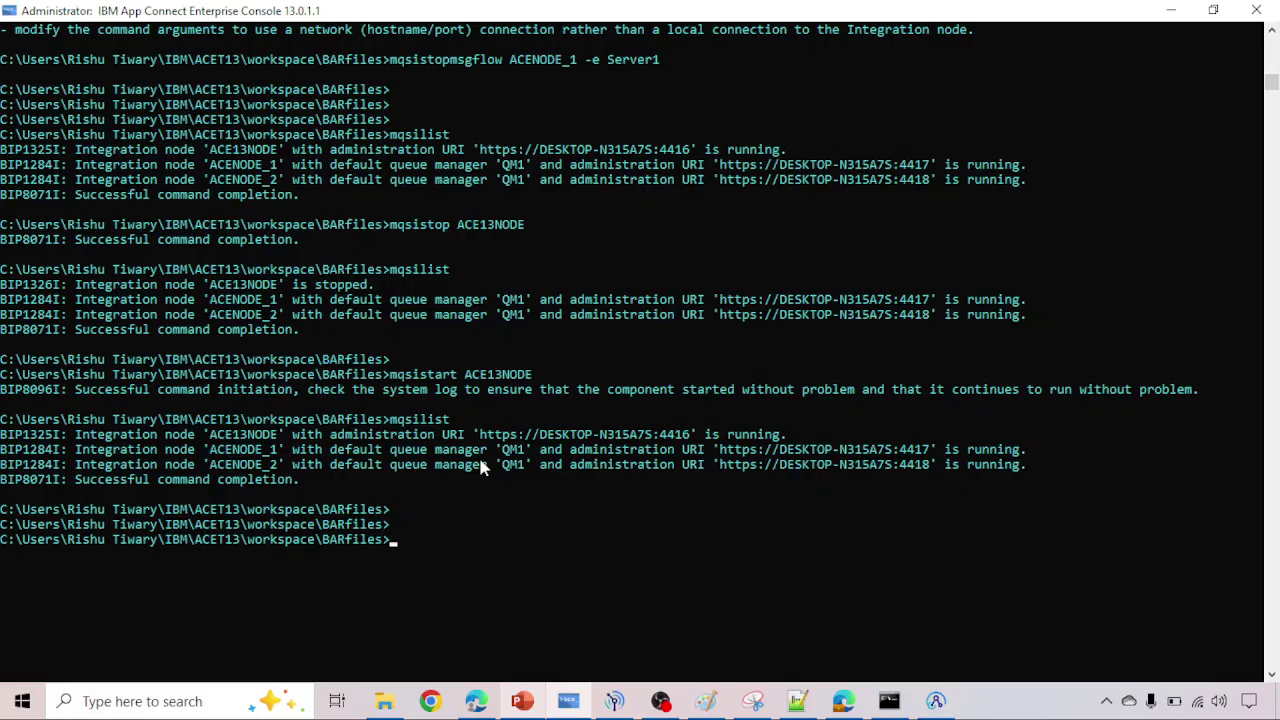
text(mqsistop ACE13NODE)
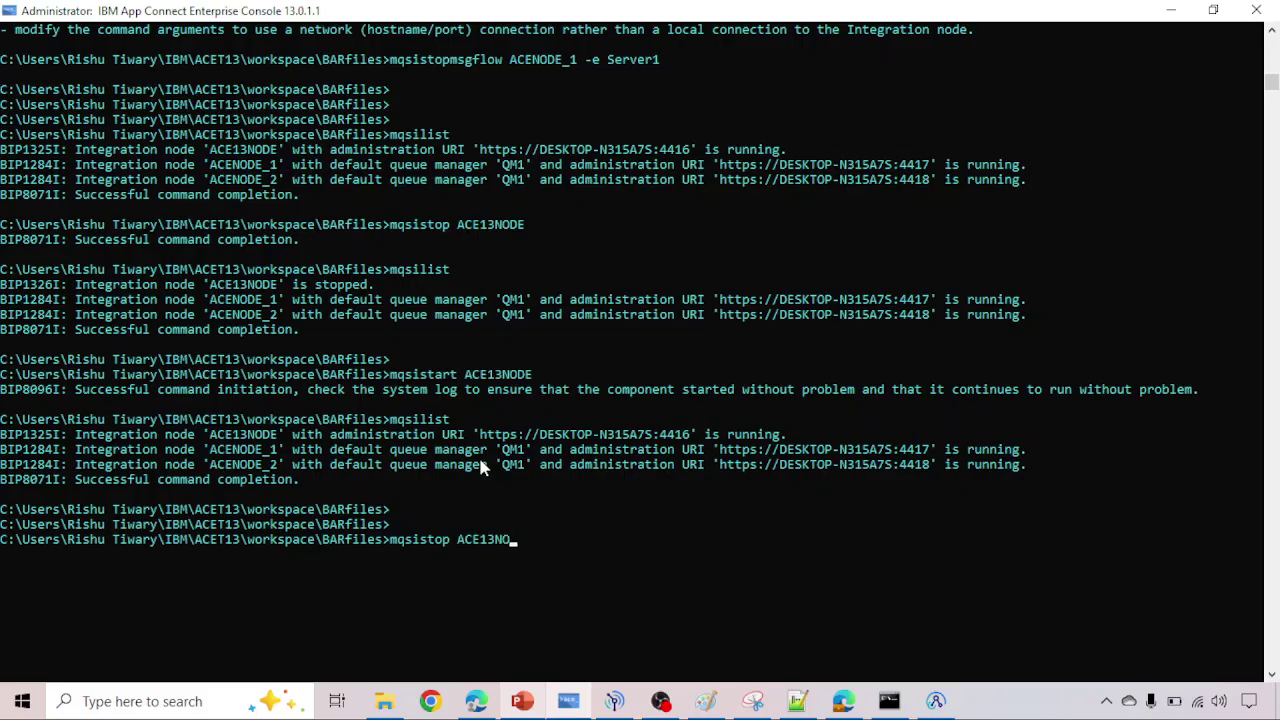
key(Return)
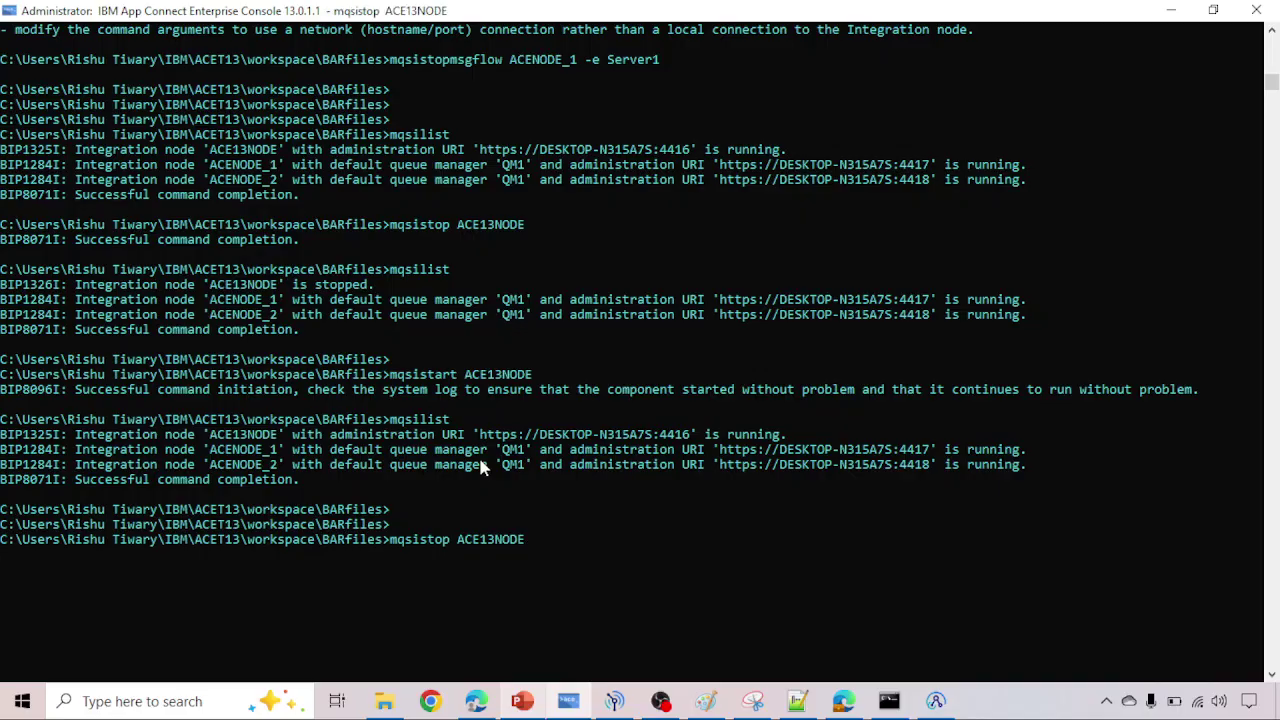
scroll(480, 462, down, 4)
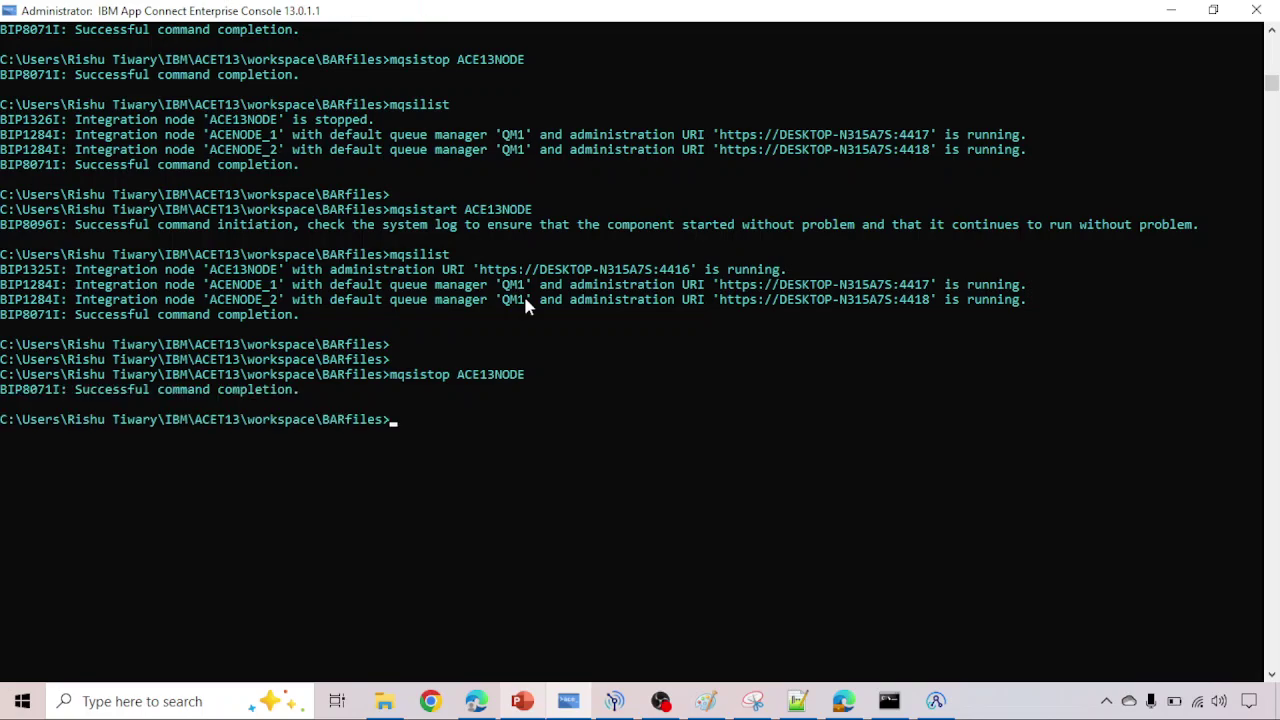
Step: Rerun mqsilist and check the ACE13NODE entry in the integration node list
key(Up)
key(Up)
key(Return)
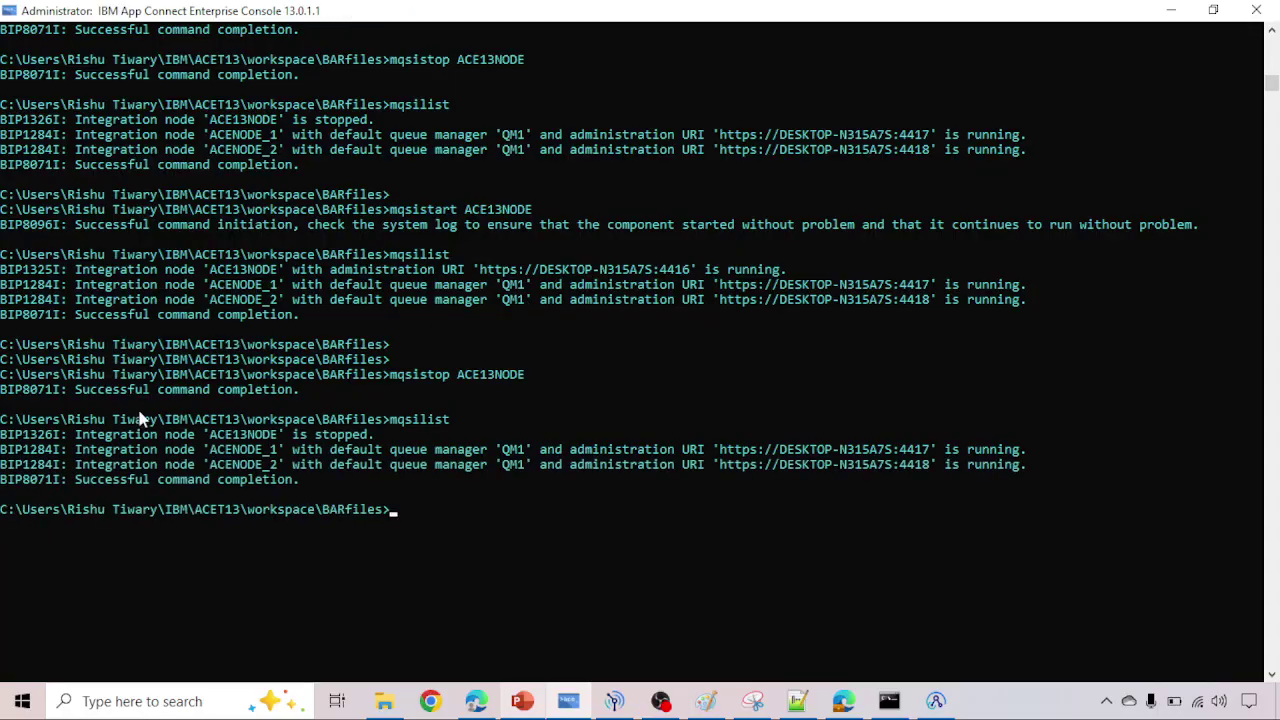
click(86, 436)
Step: Delete the stopped integration node with mqsideletebroker ACE13NODE
key(Return)
key(Return)
key(Return)
text(m)
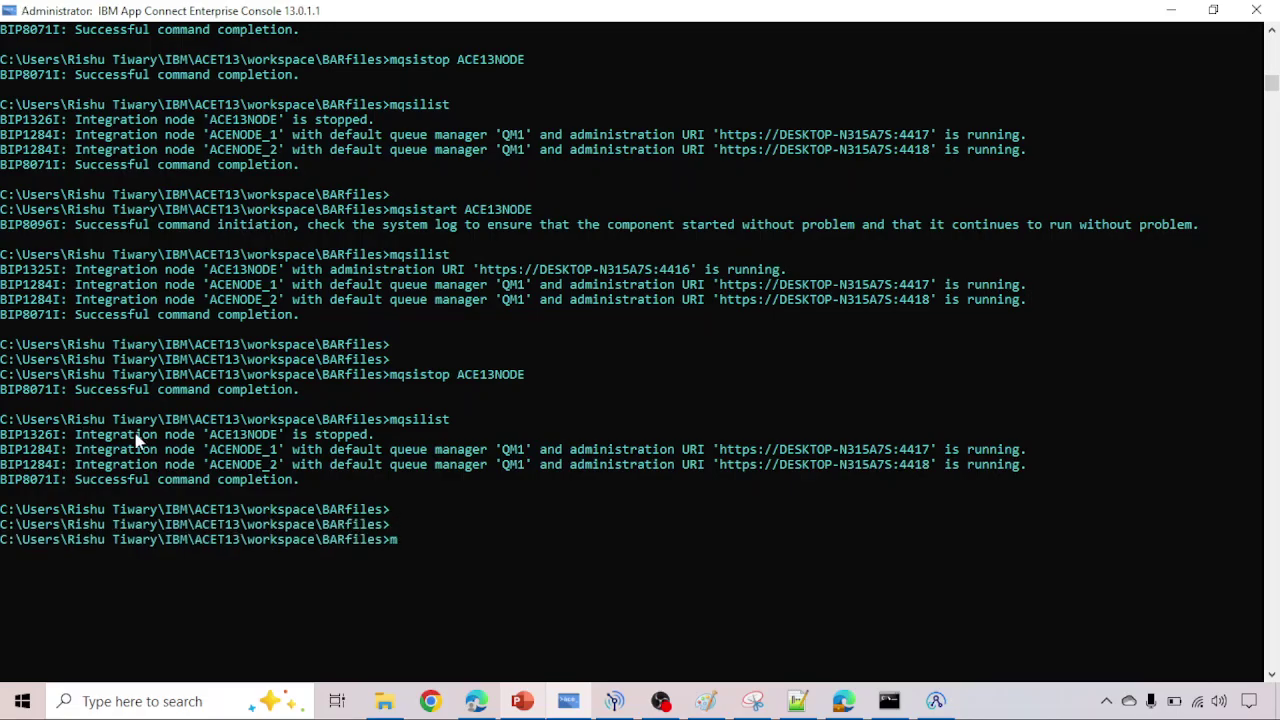
text(qsideletebroker ACE1)
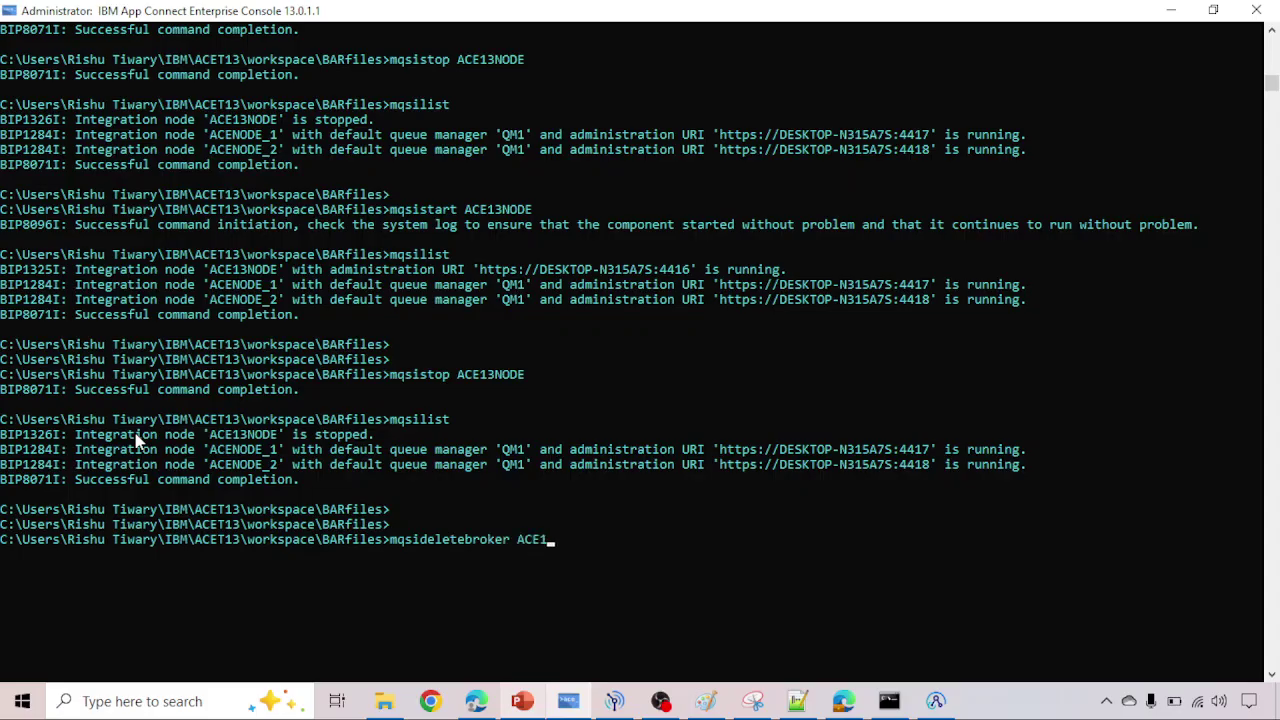
text(3NODE)
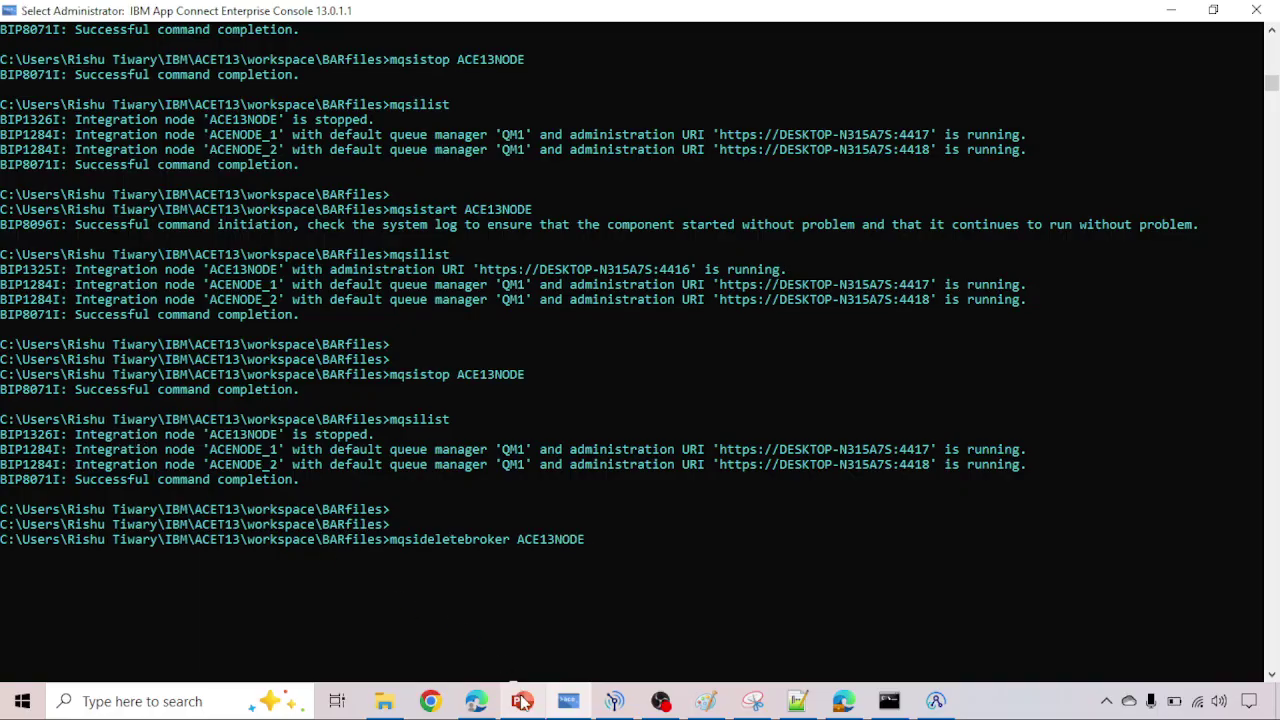
click(521, 701)
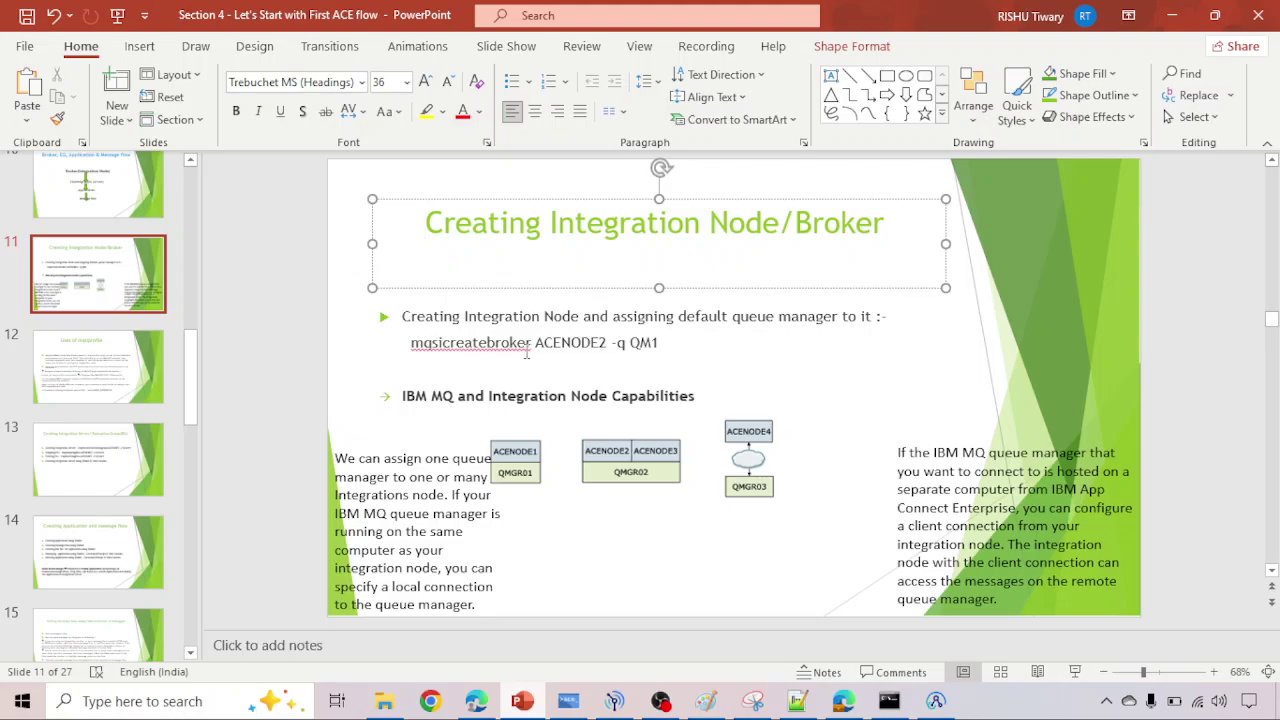
click(521, 701)
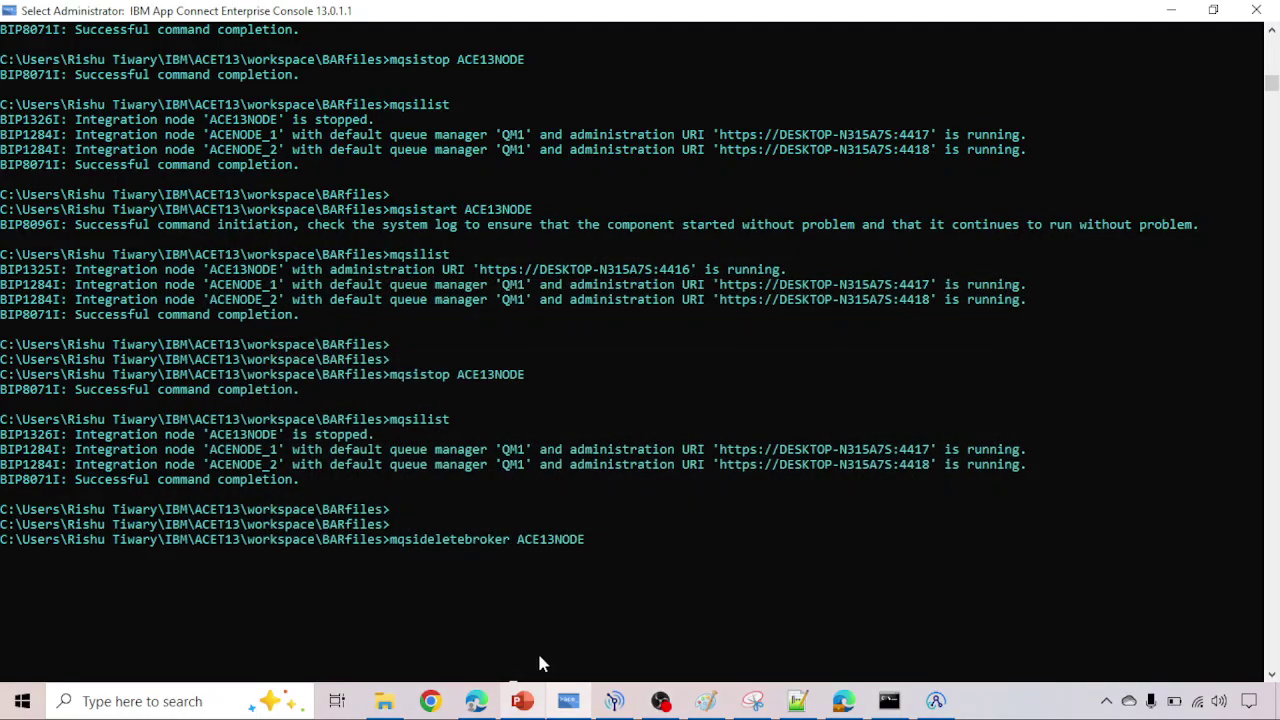
key(Escape)
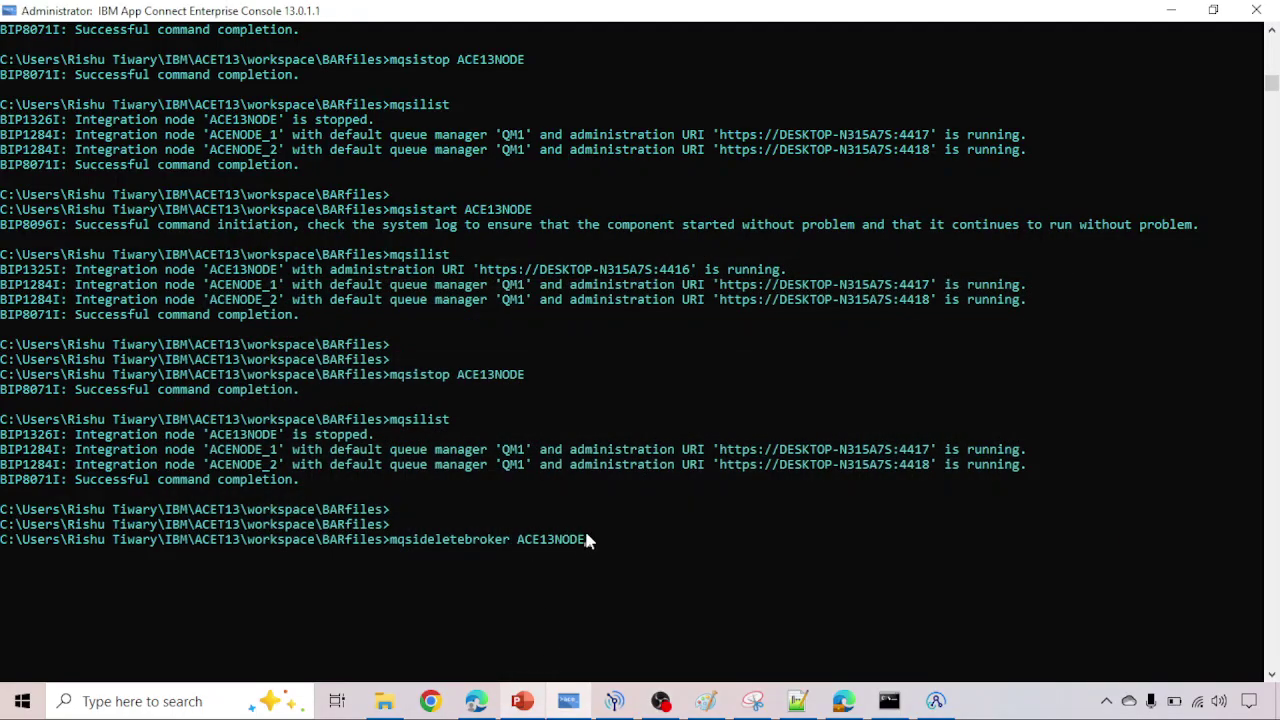
key(Return)
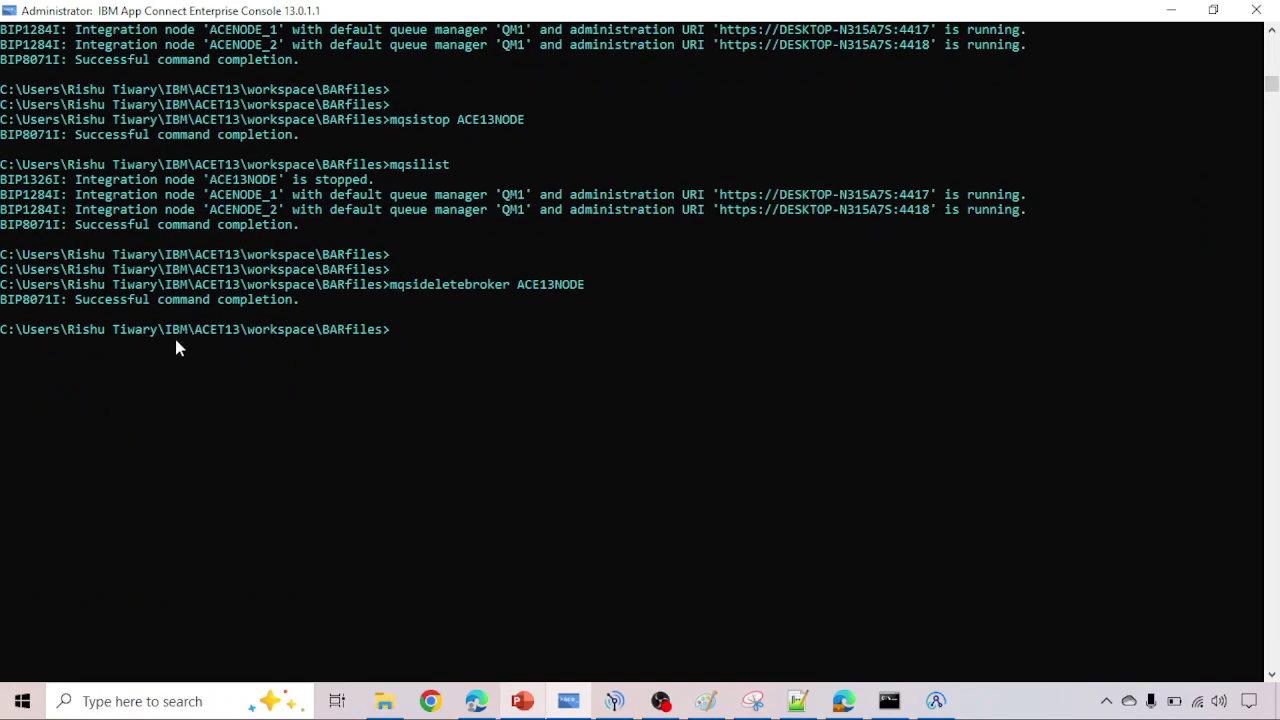
Step: List the integration nodes with mqsilist and examine the remaining entries after deleting ACE13NODE
key(Up)
key(Up)
key(Return)
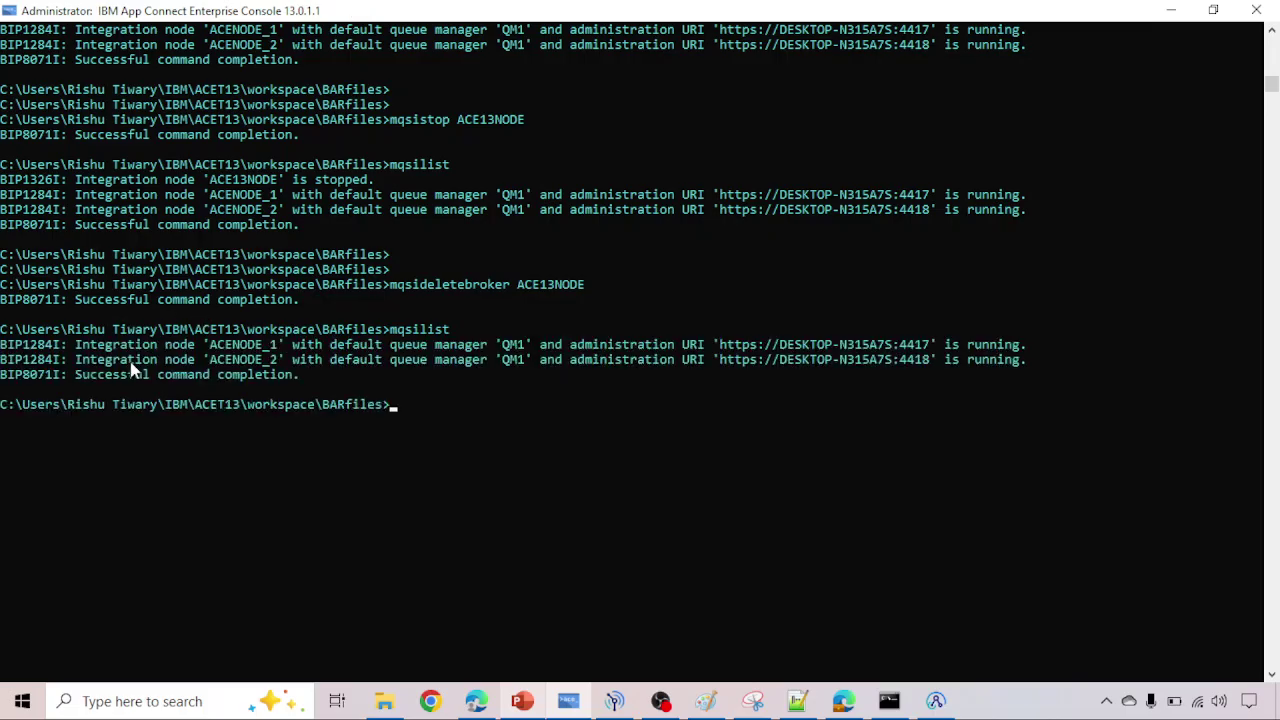
drag(78, 344, 297, 380)
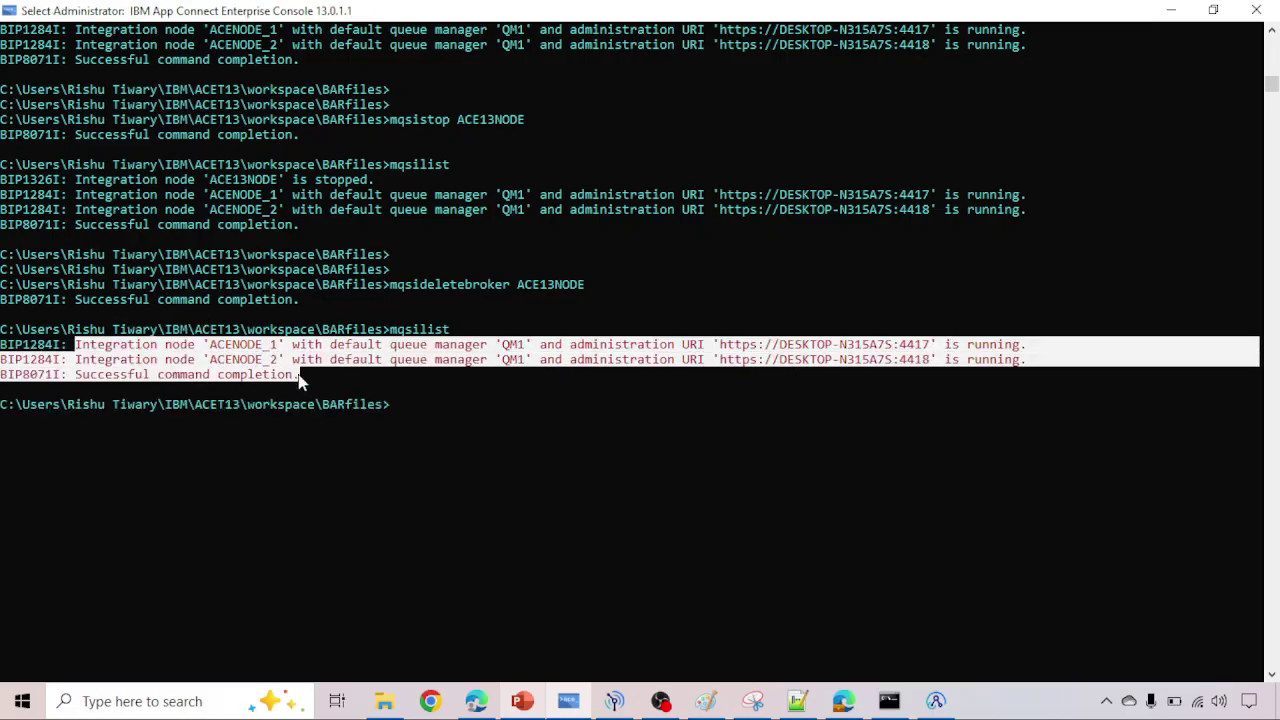
click(304, 377)
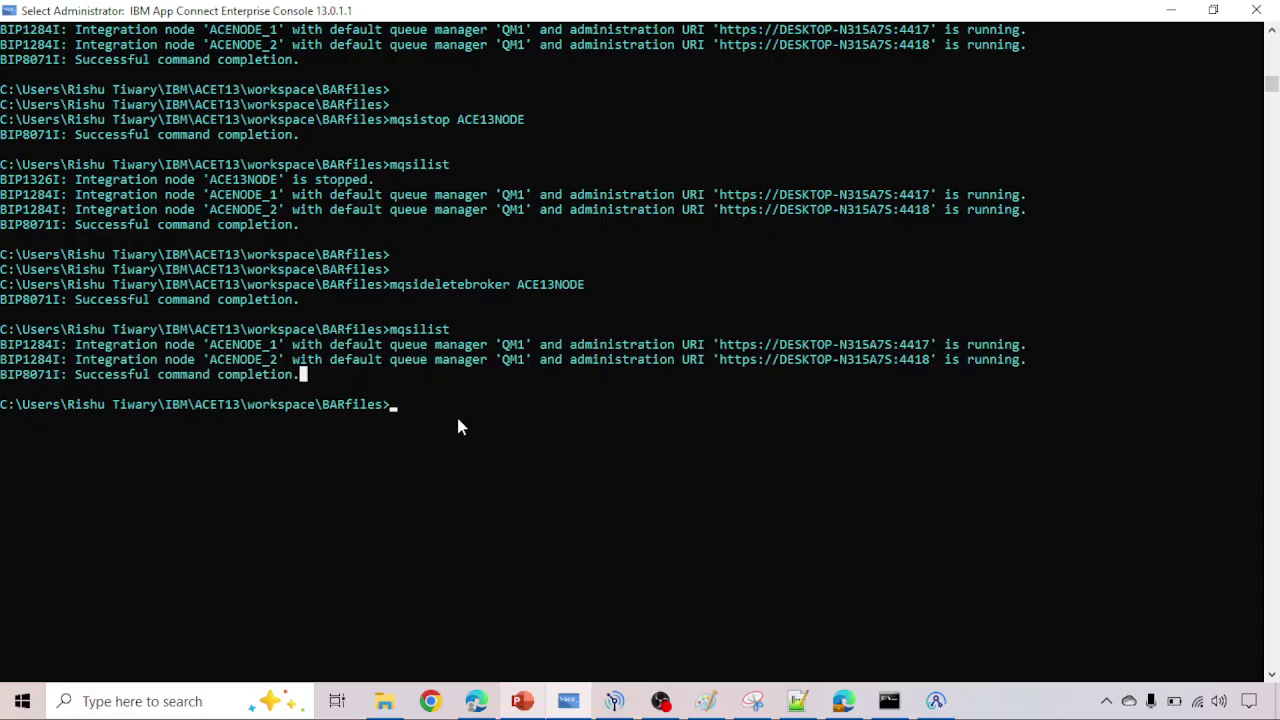
Step: Switch to PowerPoint and review slide 10 on the broker hierarchy and slide 11, Creating Integration Node/Broker
click(522, 703)
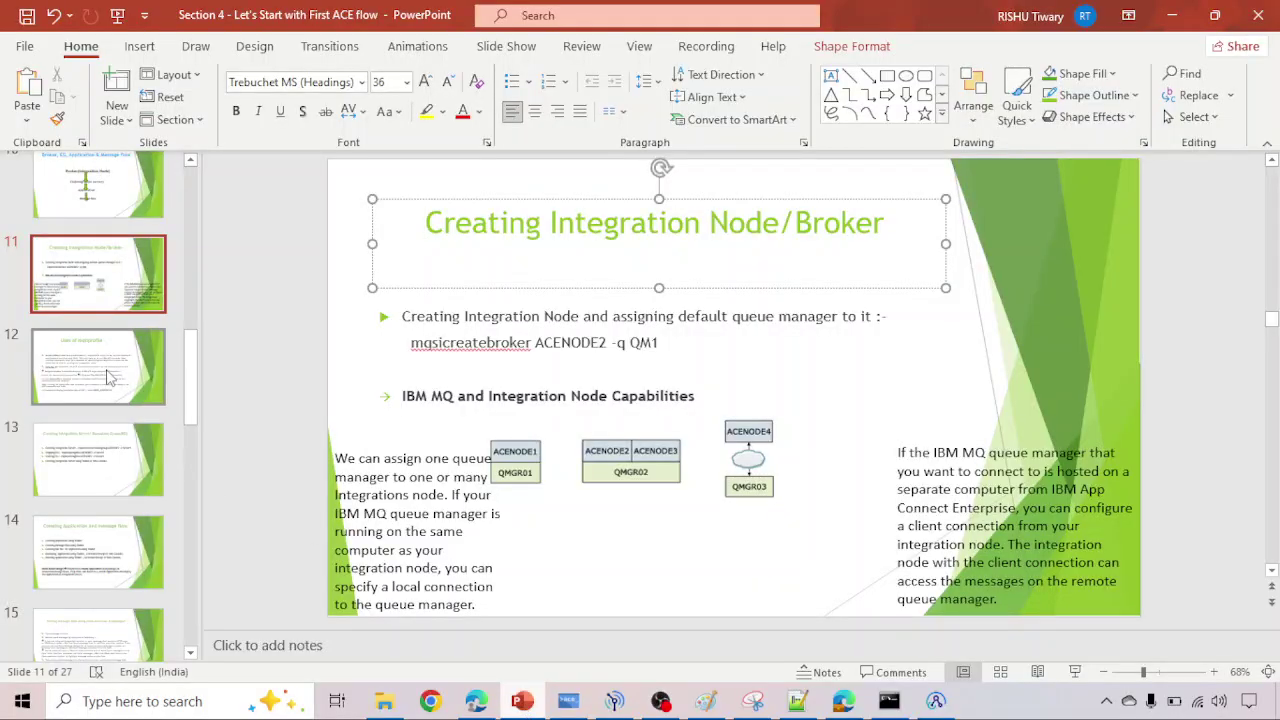
scroll(110, 377, up, 1)
click(107, 290)
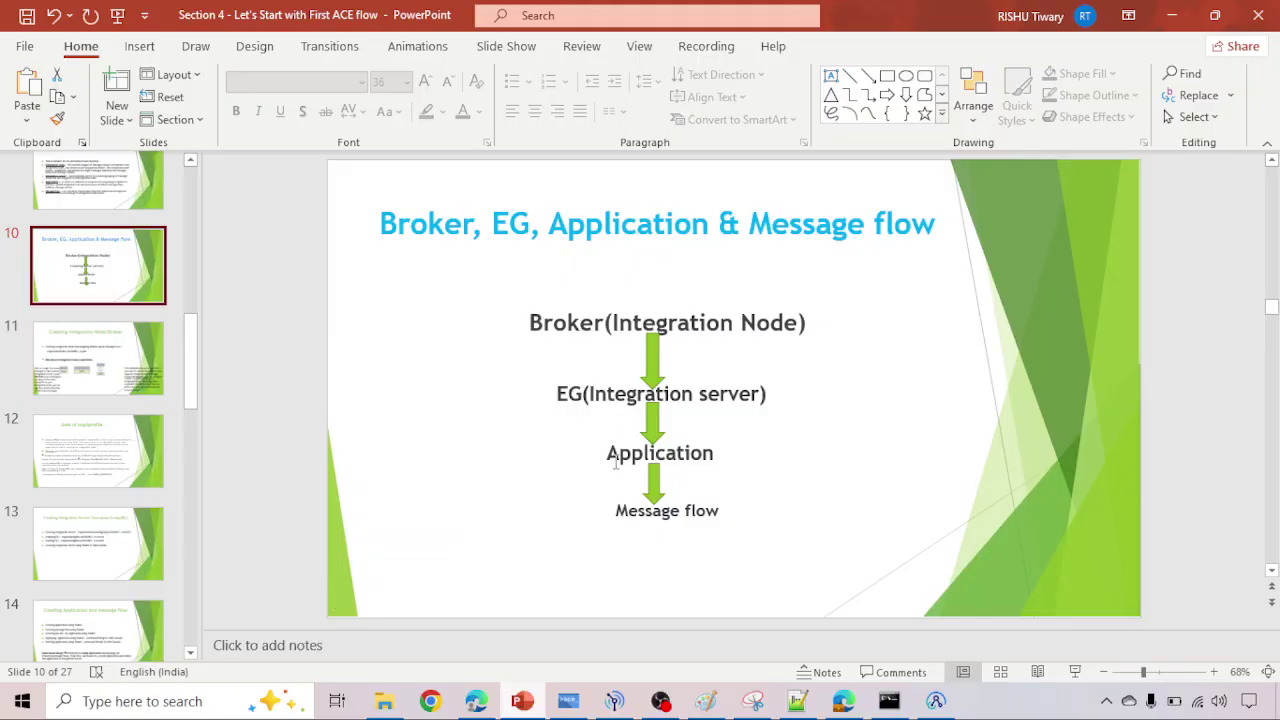
click(148, 372)
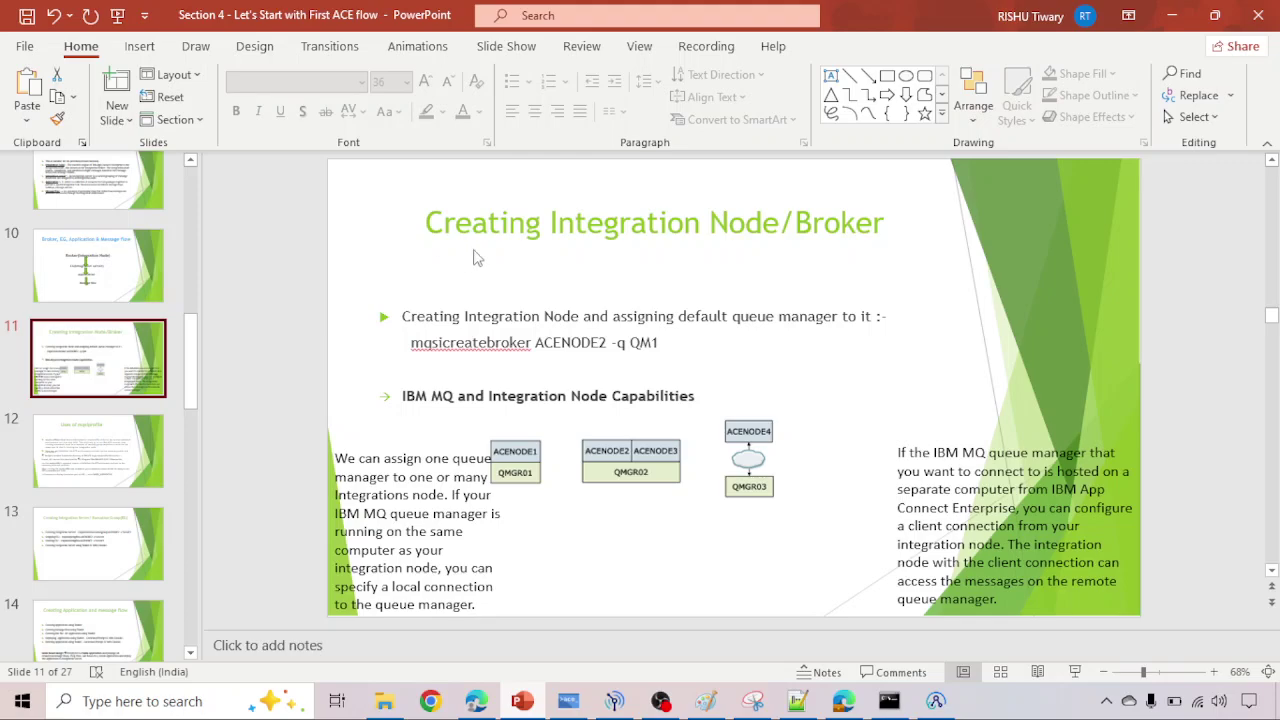